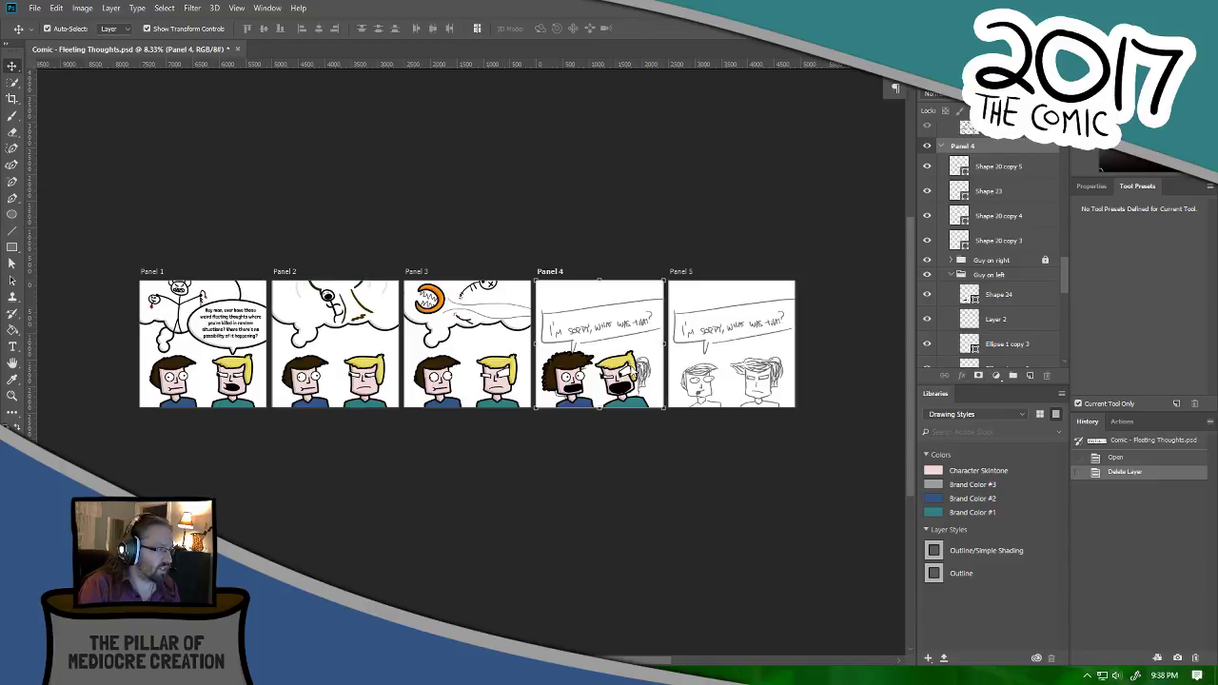
Step: Review the comic from Panel 1 to Panel 5, examining the characters, speech bubbles and remaining rough sketches
{"action": "left_click", "coordinate": [12, 394]}
{"action": "left_click_drag", "start_coordinate": [285, 432], "coordinate": [358, 430]}
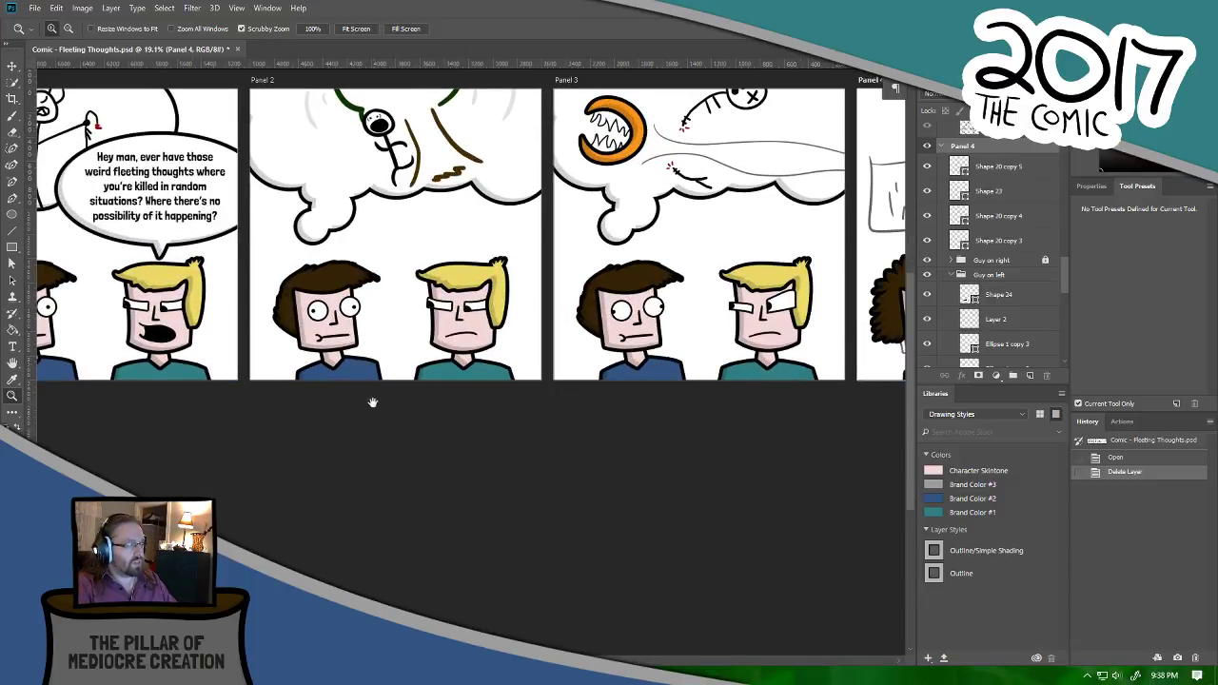
{"action": "left_click_drag", "start_coordinate": [372, 402], "coordinate": [685, 518]}
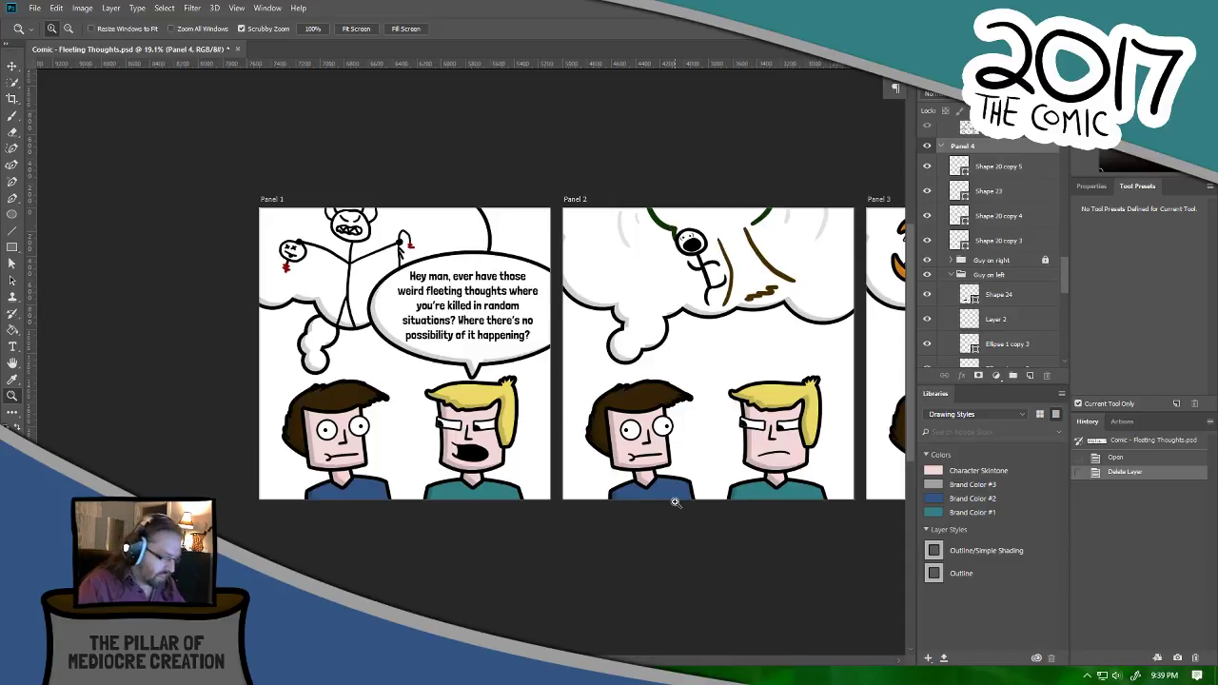
{"action": "left_click_drag", "start_coordinate": [287, 421], "coordinate": [403, 411]}
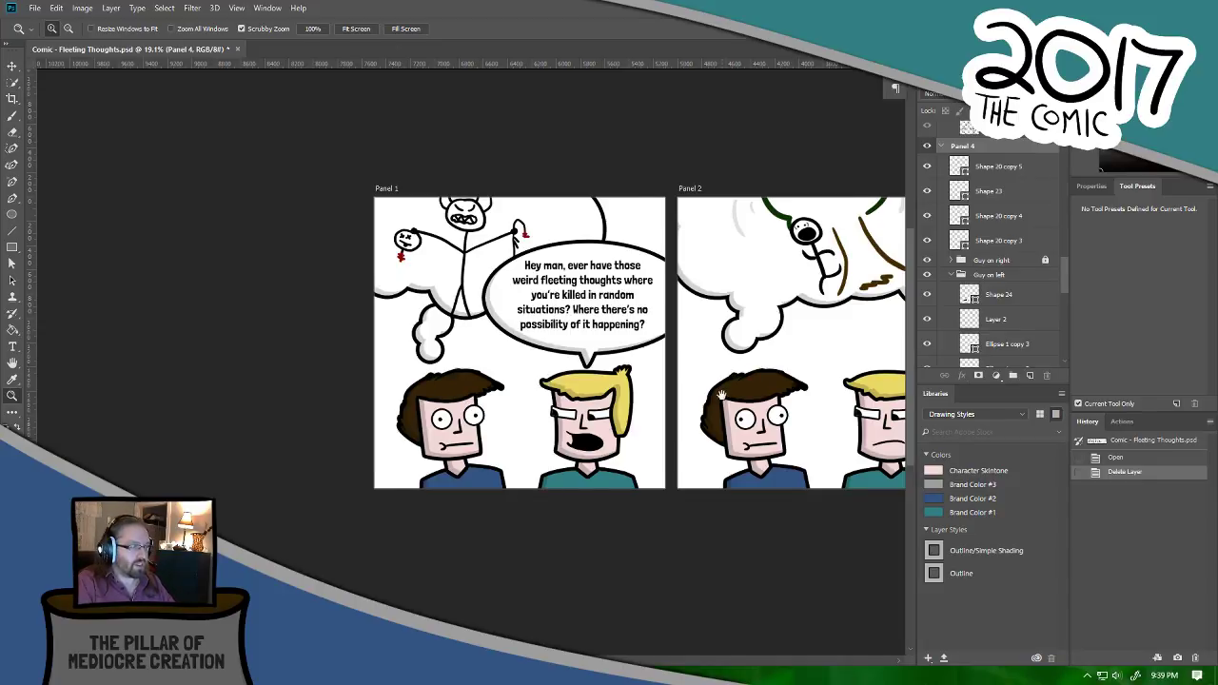
{"action": "left_click_drag", "start_coordinate": [729, 394], "coordinate": [442, 406]}
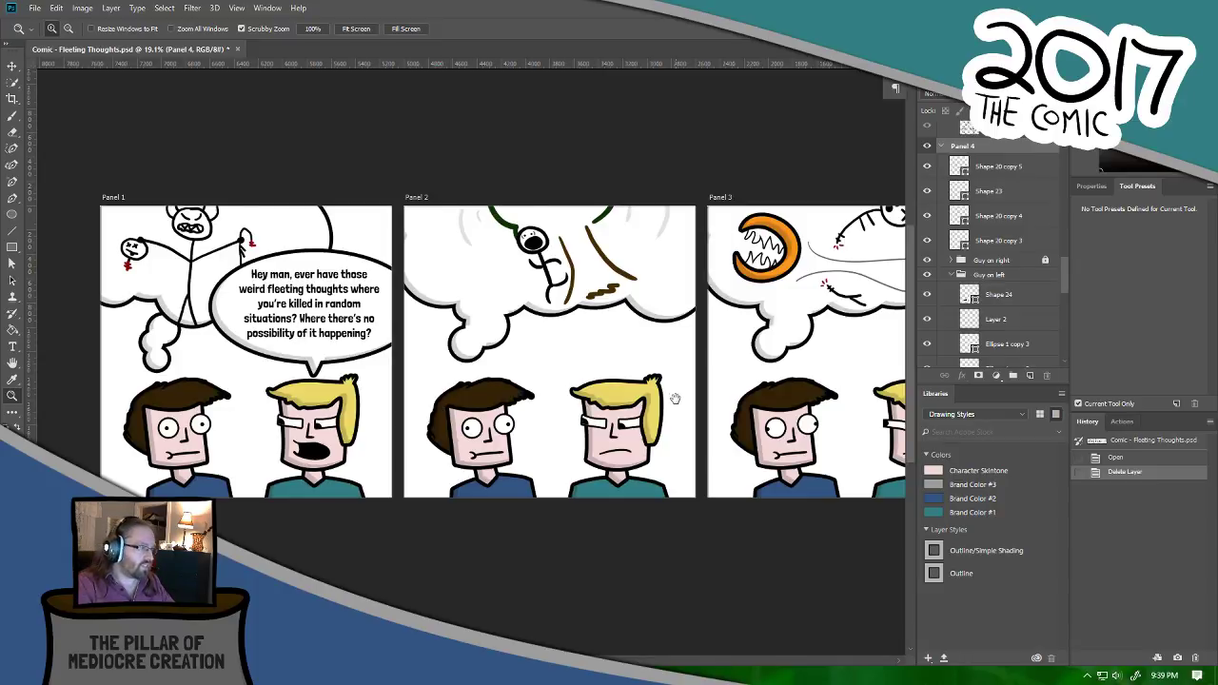
{"action": "left_click_drag", "start_coordinate": [674, 394], "coordinate": [416, 380]}
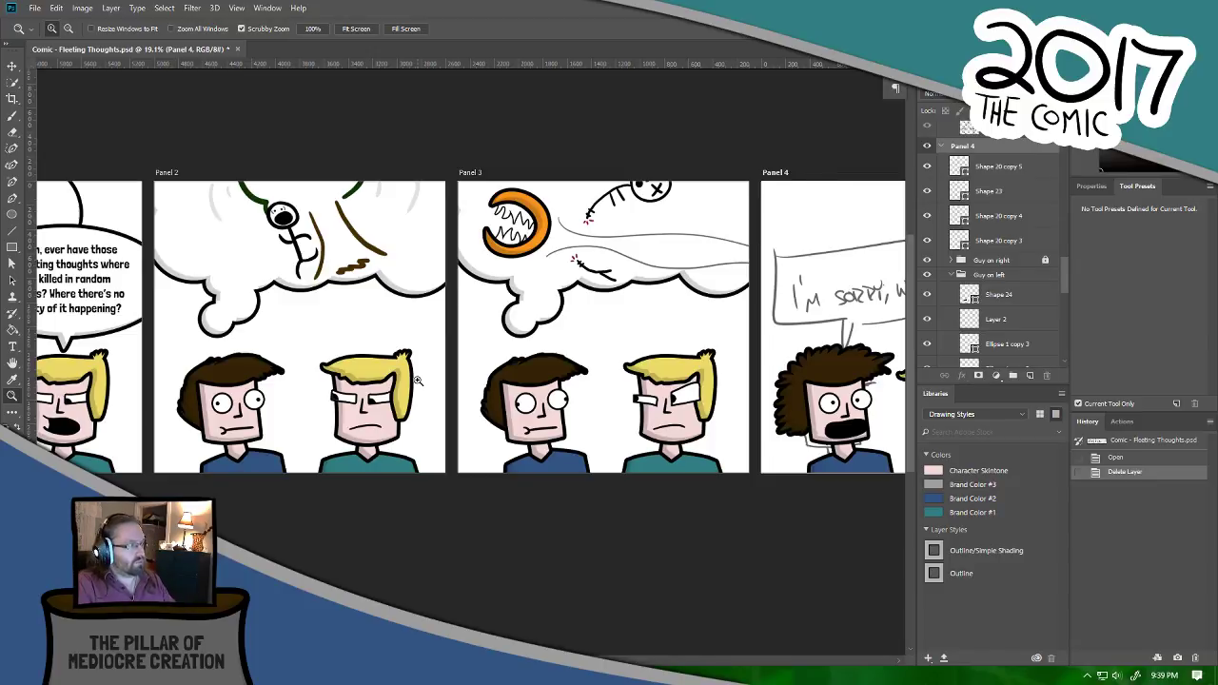
{"action": "left_click_drag", "start_coordinate": [320, 428], "coordinate": [674, 398]}
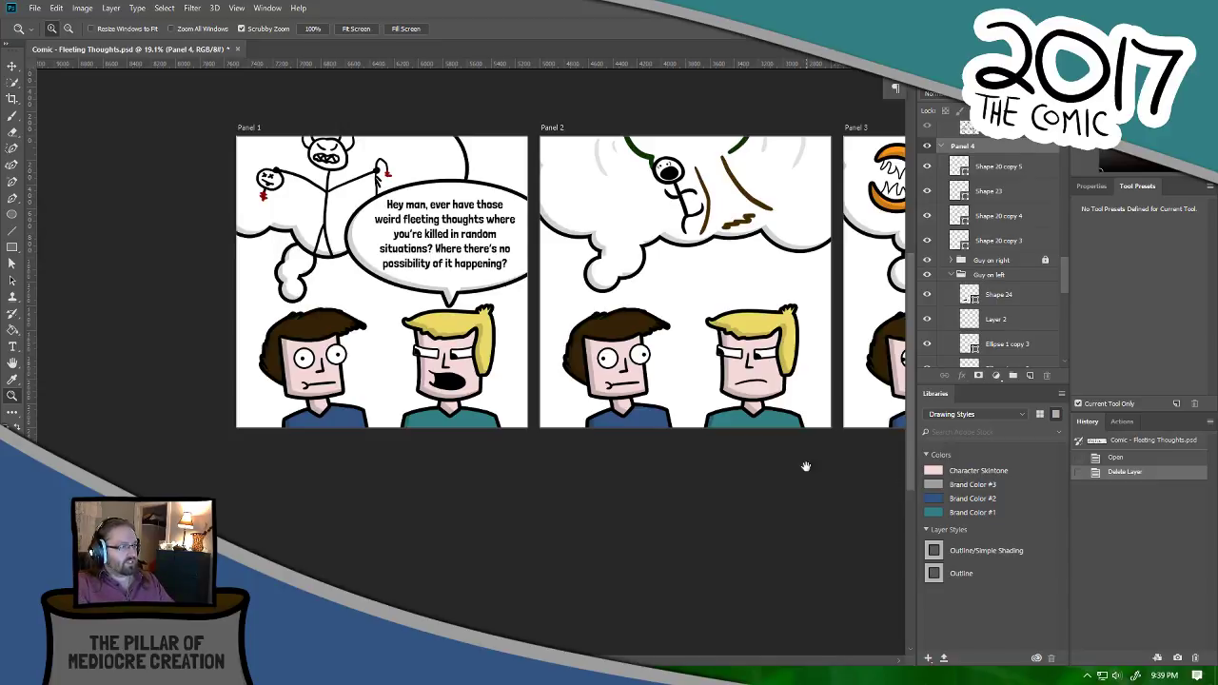
{"action": "left_click_drag", "start_coordinate": [805, 468], "coordinate": [348, 517]}
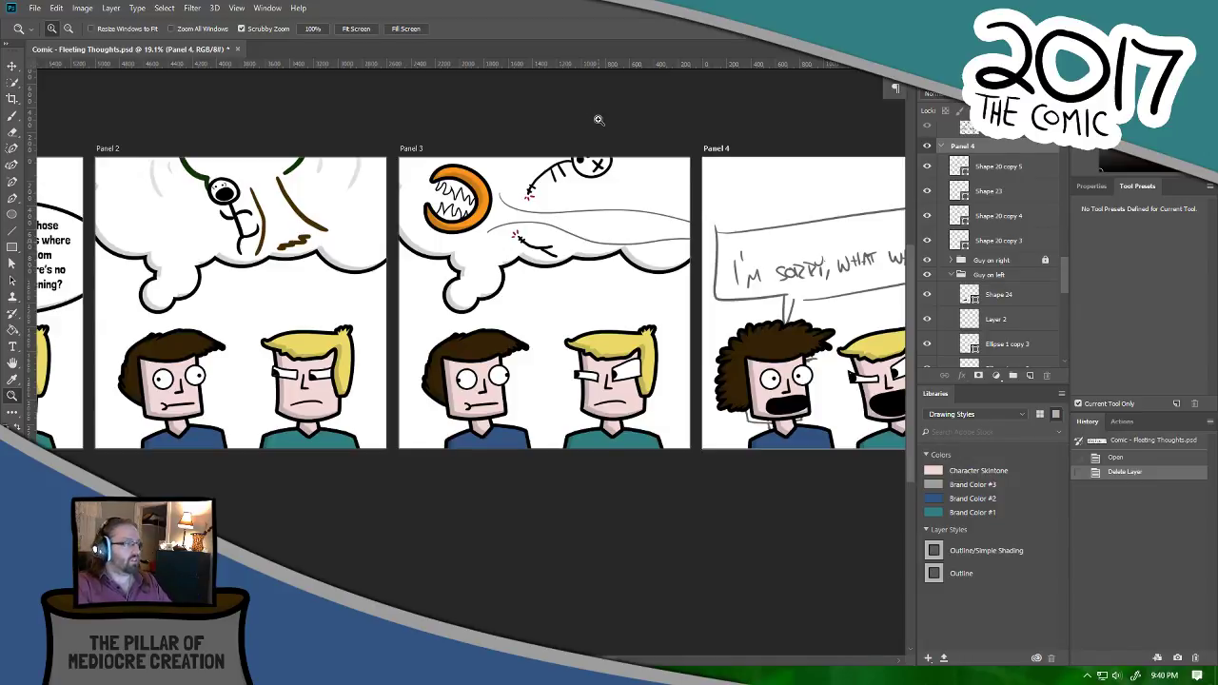
{"action": "left_click_drag", "start_coordinate": [276, 495], "coordinate": [713, 496]}
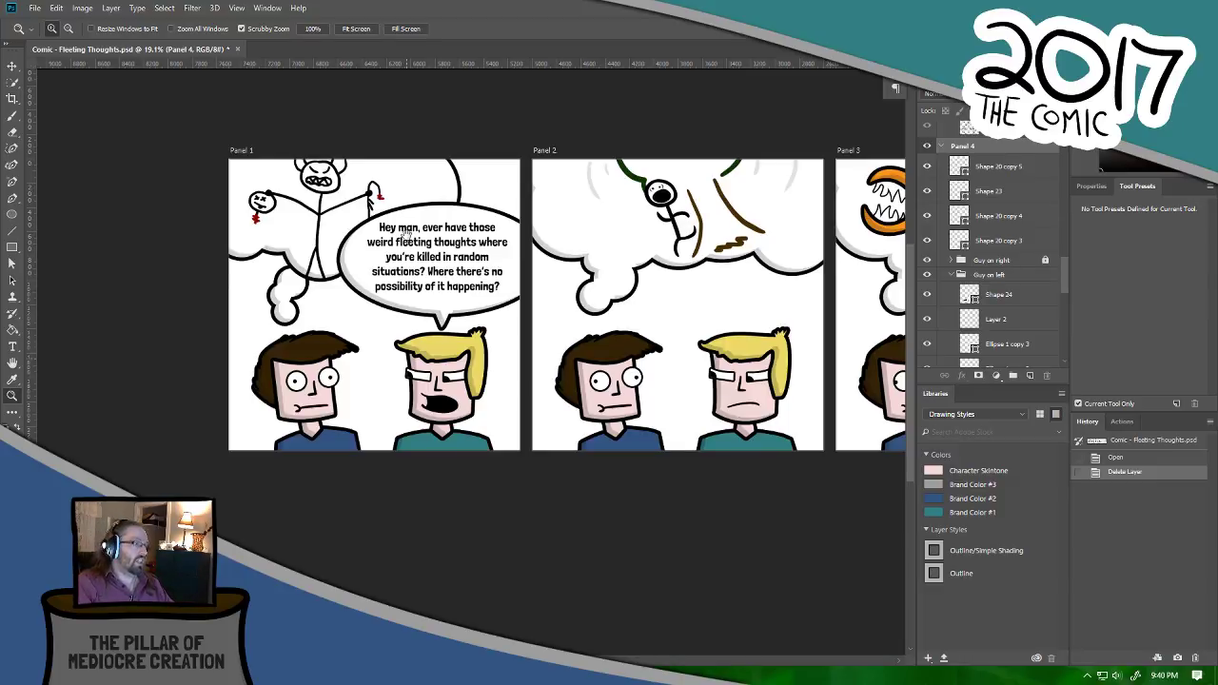
{"action": "left_click_drag", "start_coordinate": [700, 491], "coordinate": [139, 494]}
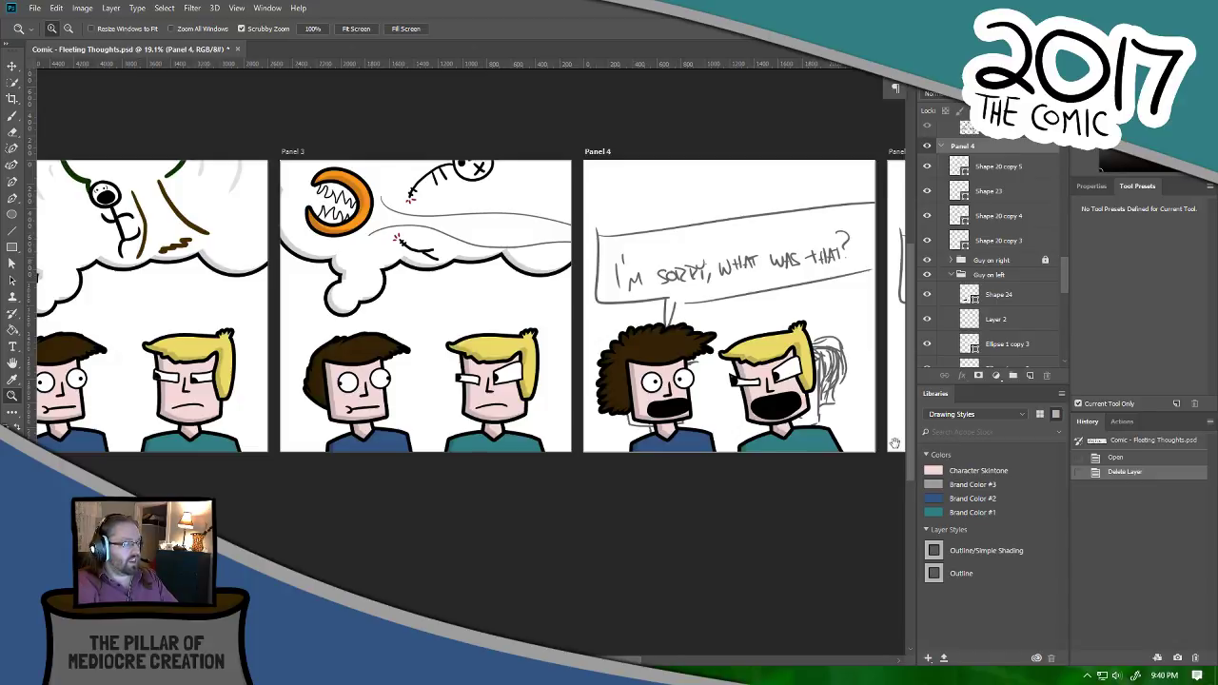
{"action": "left_click_drag", "start_coordinate": [767, 501], "coordinate": [307, 501]}
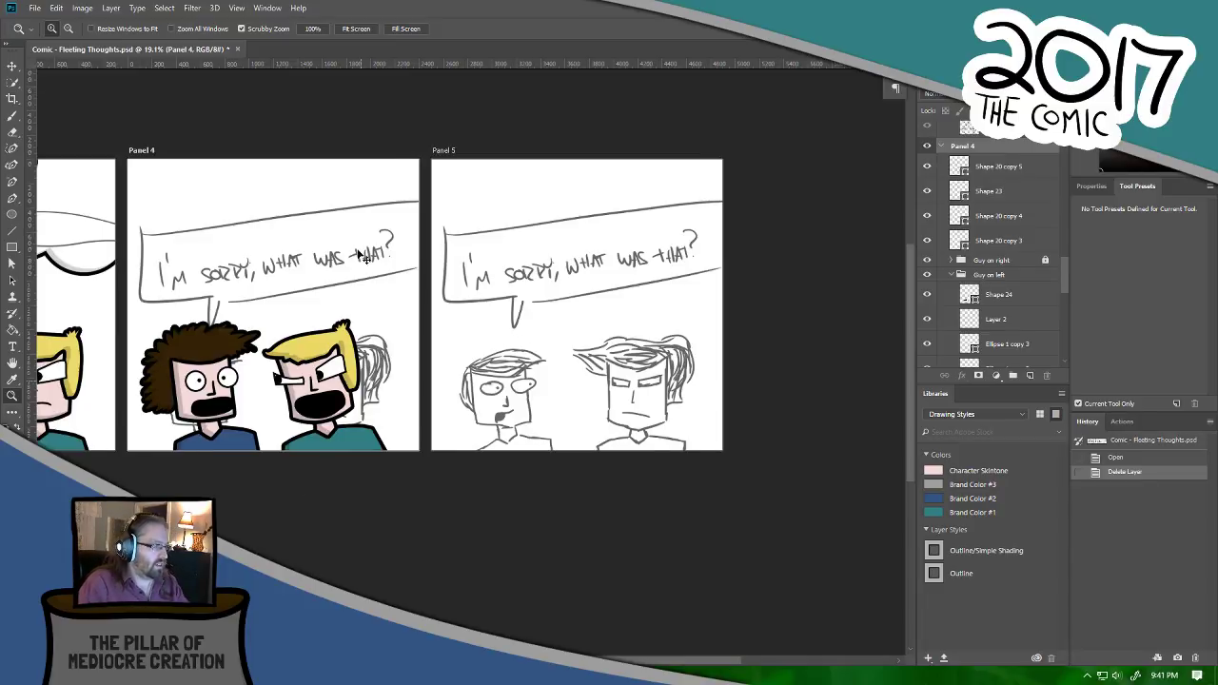
Step: Examine the two shouting characters in Panel 4 up close and compare them with their Panel 3 versions
{"action": "key", "text": "ctrl+plus"}
{"action": "left_click_drag", "start_coordinate": [502, 310], "coordinate": [642, 321]}
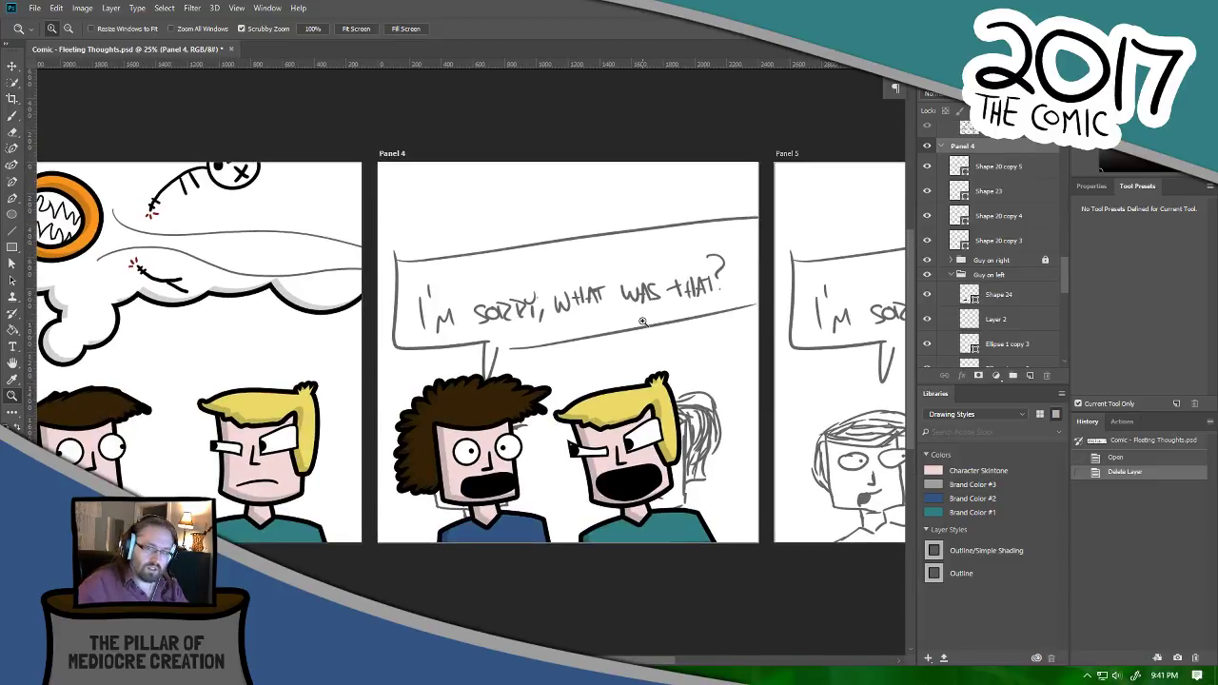
{"action": "scroll", "coordinate": [643, 322], "scroll_direction": "up", "scroll_amount": 1}
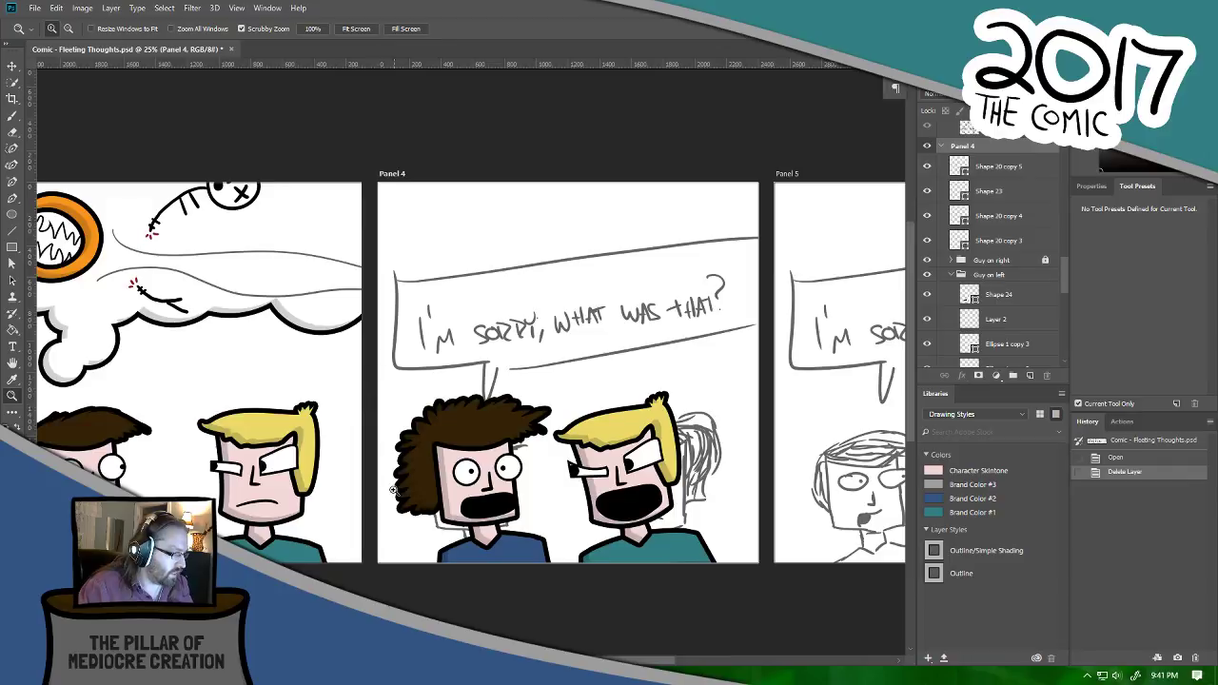
{"action": "key", "text": "ctrl+plus"}
{"action": "key", "text": "ctrl+plus"}
{"action": "left_click_drag", "start_coordinate": [447, 317], "coordinate": [436, 123]}
{"action": "key", "text": "ctrl+minus"}
{"action": "key", "text": "ctrl+minus"}
{"action": "key", "text": "ctrl+minus"}
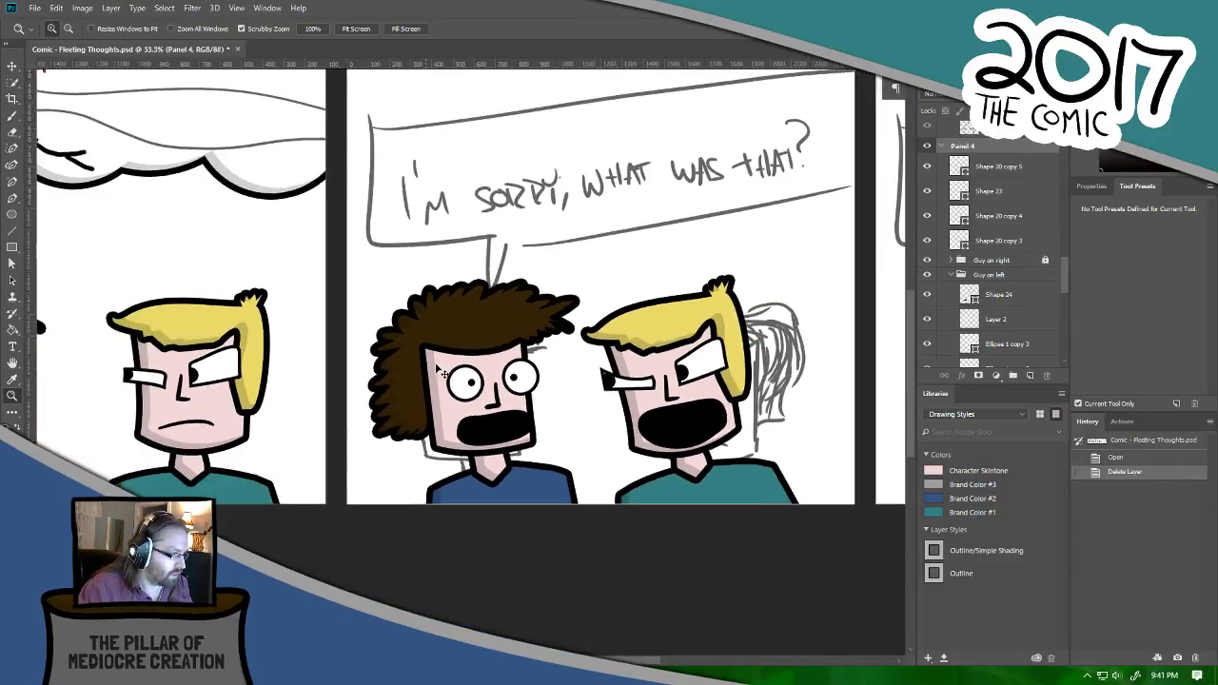
{"action": "key", "text": "ctrl+plus"}
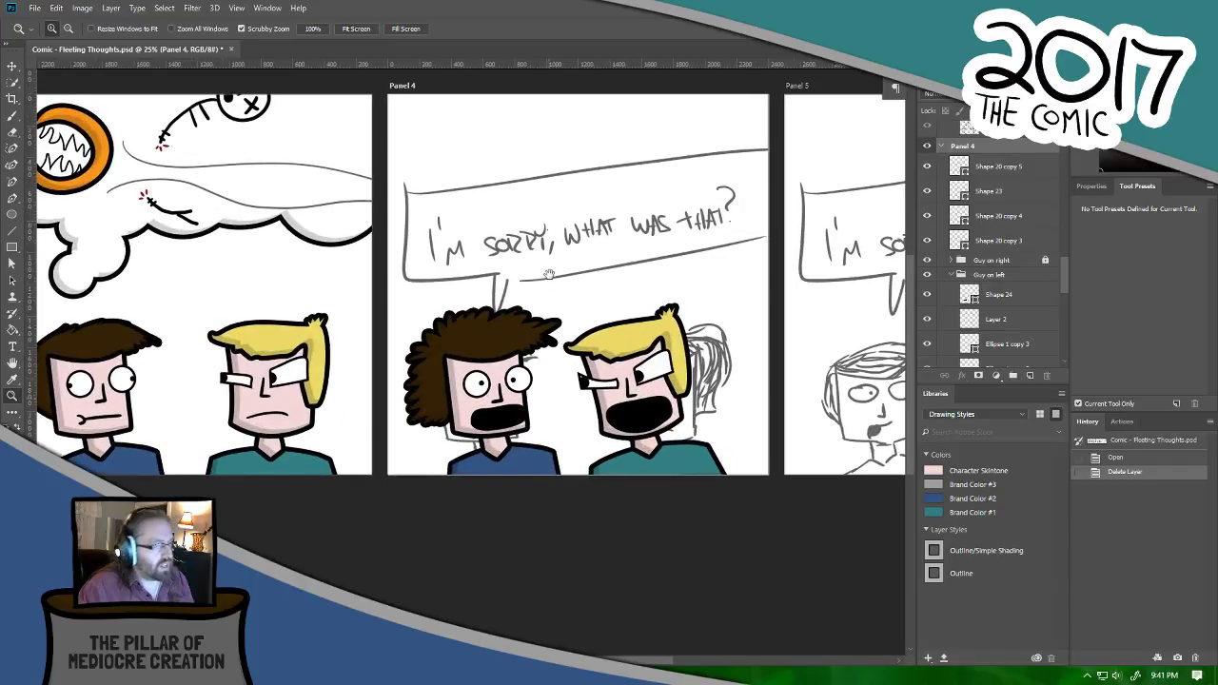
{"action": "left_click_drag", "start_coordinate": [539, 277], "coordinate": [447, 358]}
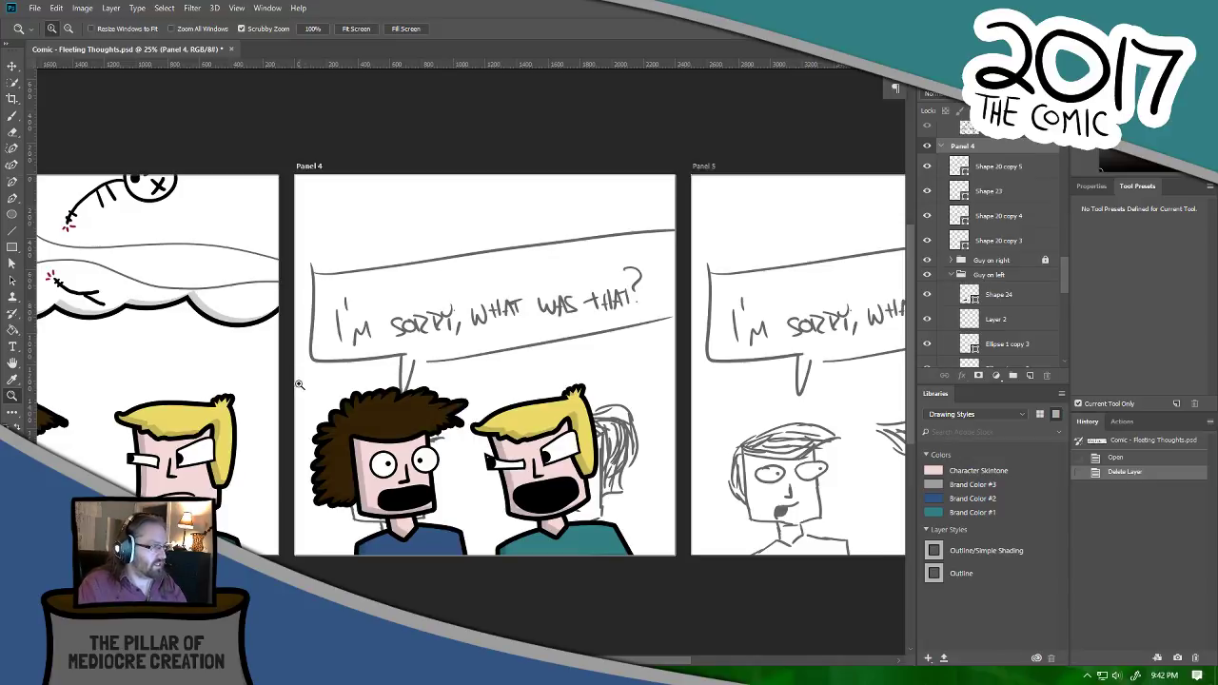
{"action": "left_click_drag", "start_coordinate": [345, 385], "coordinate": [539, 411]}
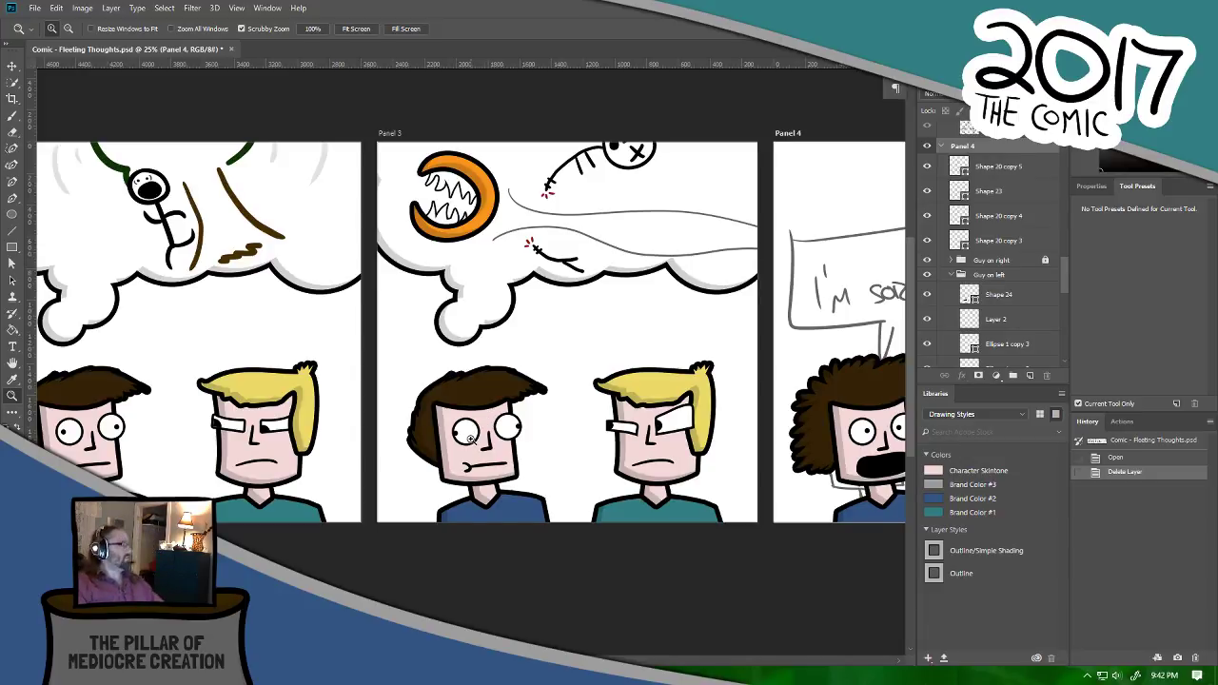
{"action": "left_click_drag", "start_coordinate": [709, 370], "coordinate": [379, 350]}
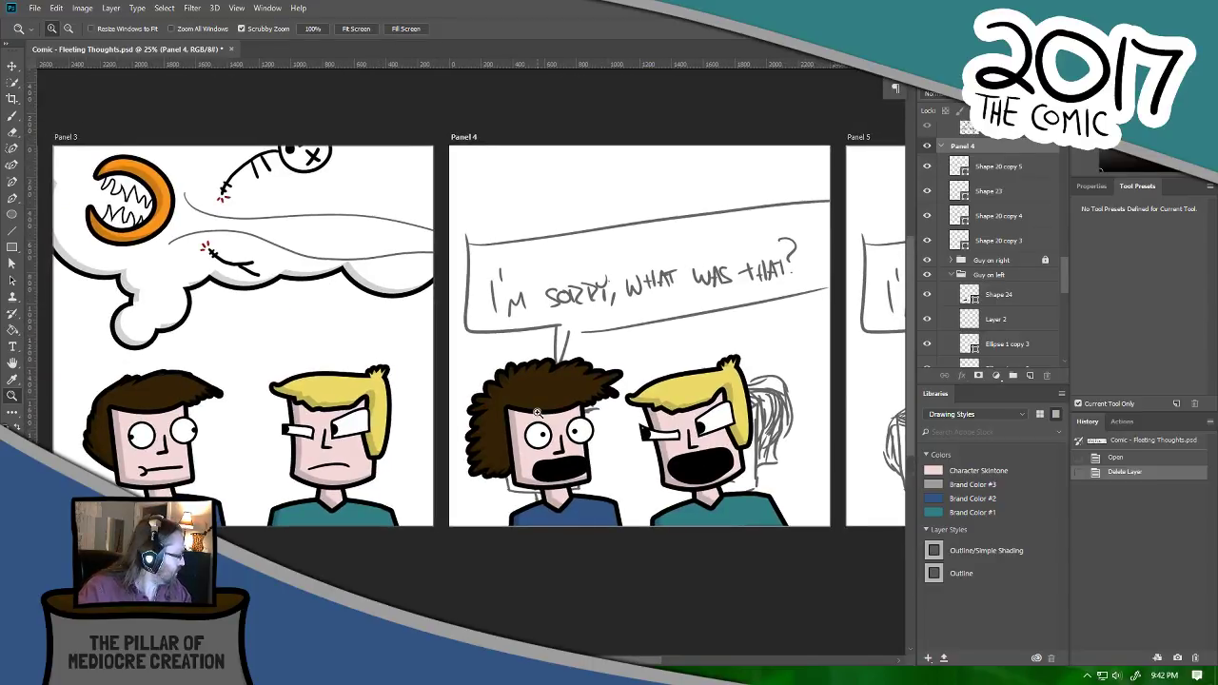
{"action": "left_click_drag", "start_coordinate": [619, 409], "coordinate": [404, 413]}
{"action": "key", "text": "ctrl+plus"}
{"action": "key", "text": "ctrl+plus"}
{"action": "left_click_drag", "start_coordinate": [290, 473], "coordinate": [481, 364]}
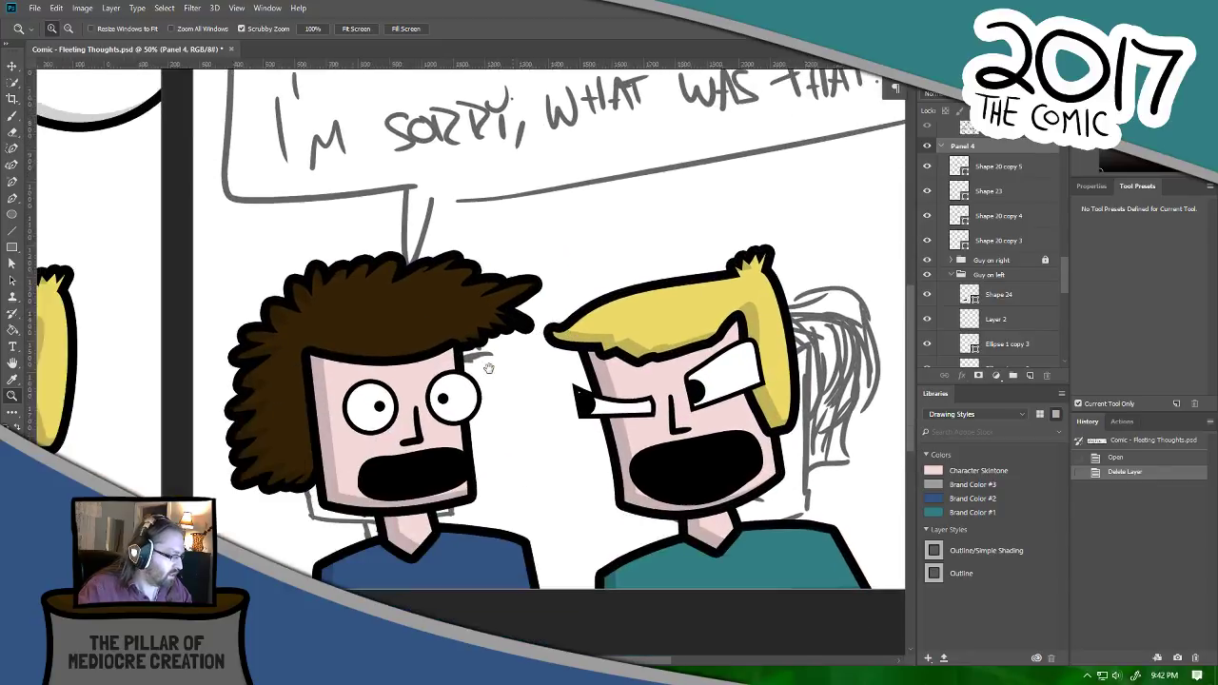
Step: Try to subtract a freehand hairline area from the curly-haired man's face shape in Panel 4, then undo it
{"action": "left_click", "coordinate": [12, 66]}
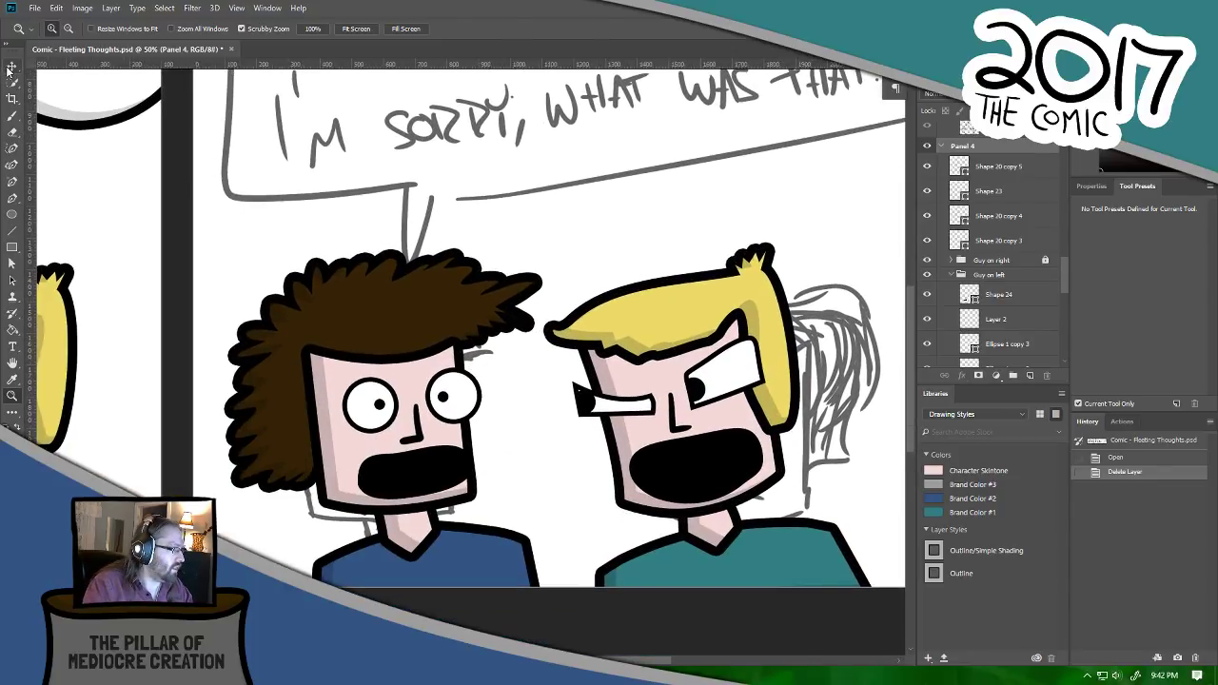
{"action": "left_click", "coordinate": [386, 279]}
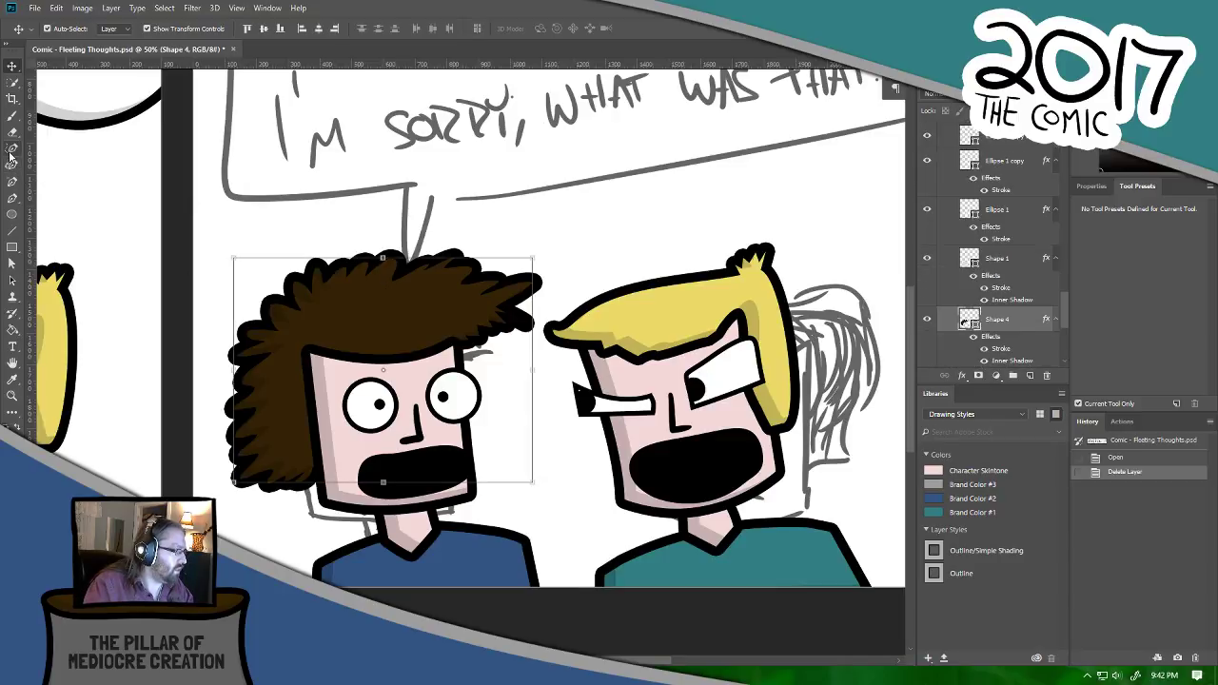
{"action": "left_click", "coordinate": [341, 441]}
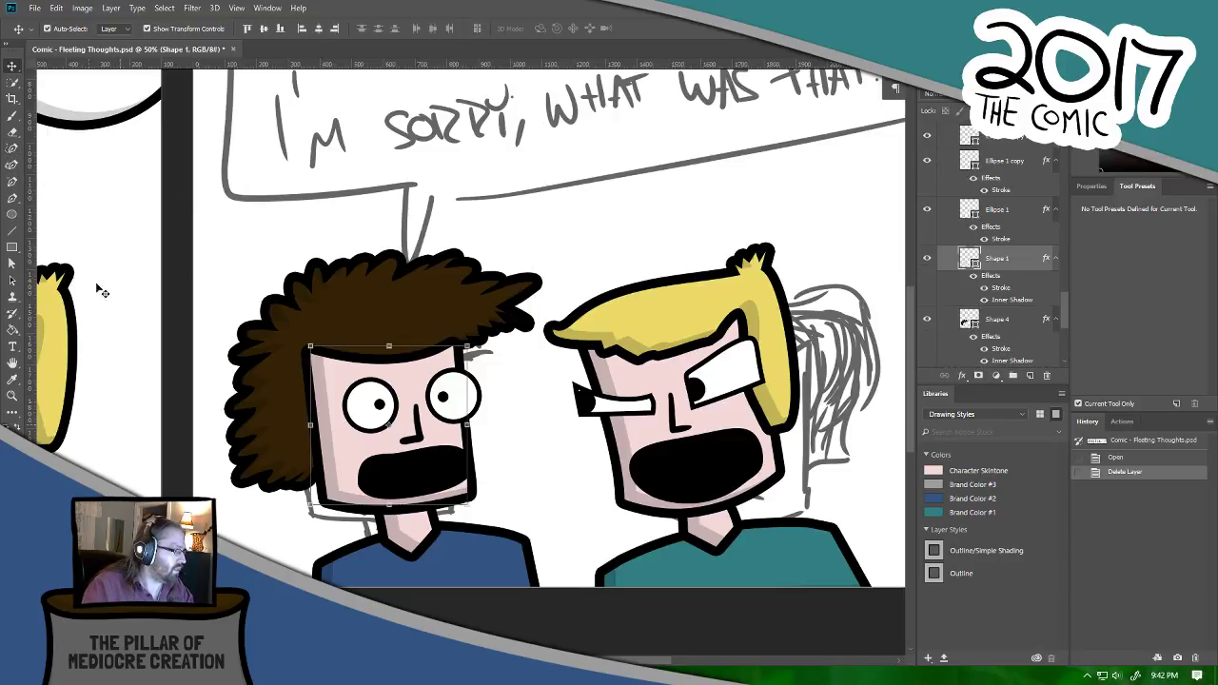
{"action": "left_click", "coordinate": [12, 149]}
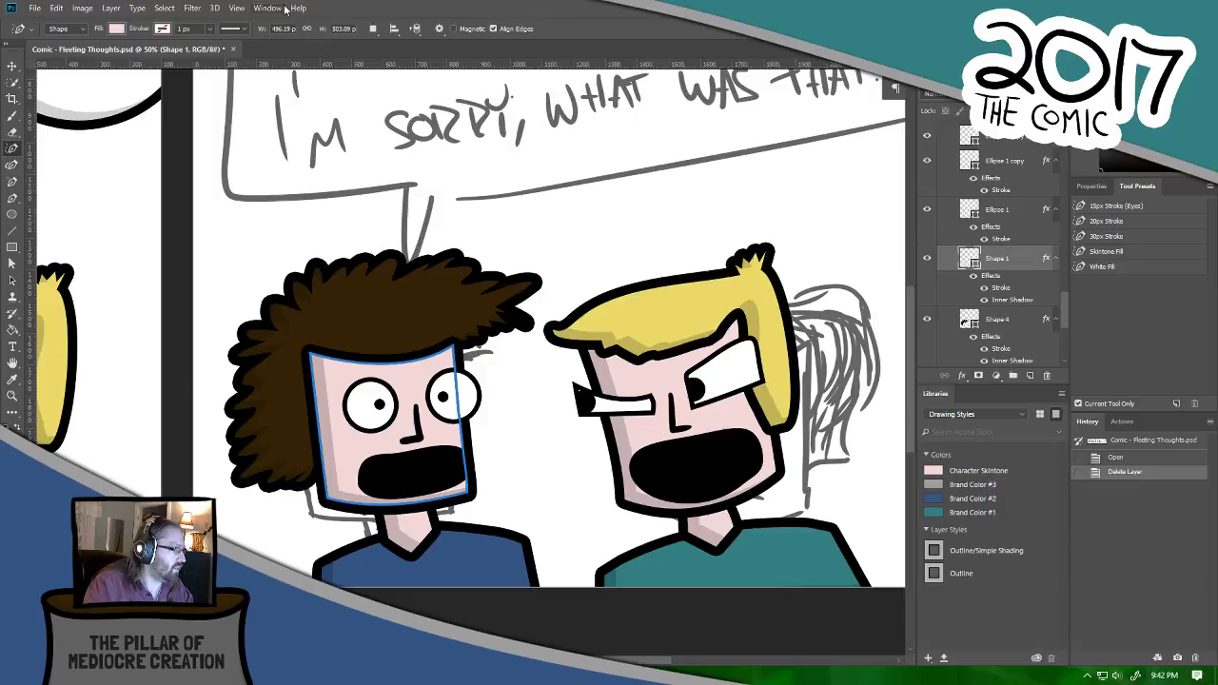
{"action": "left_click", "coordinate": [372, 28]}
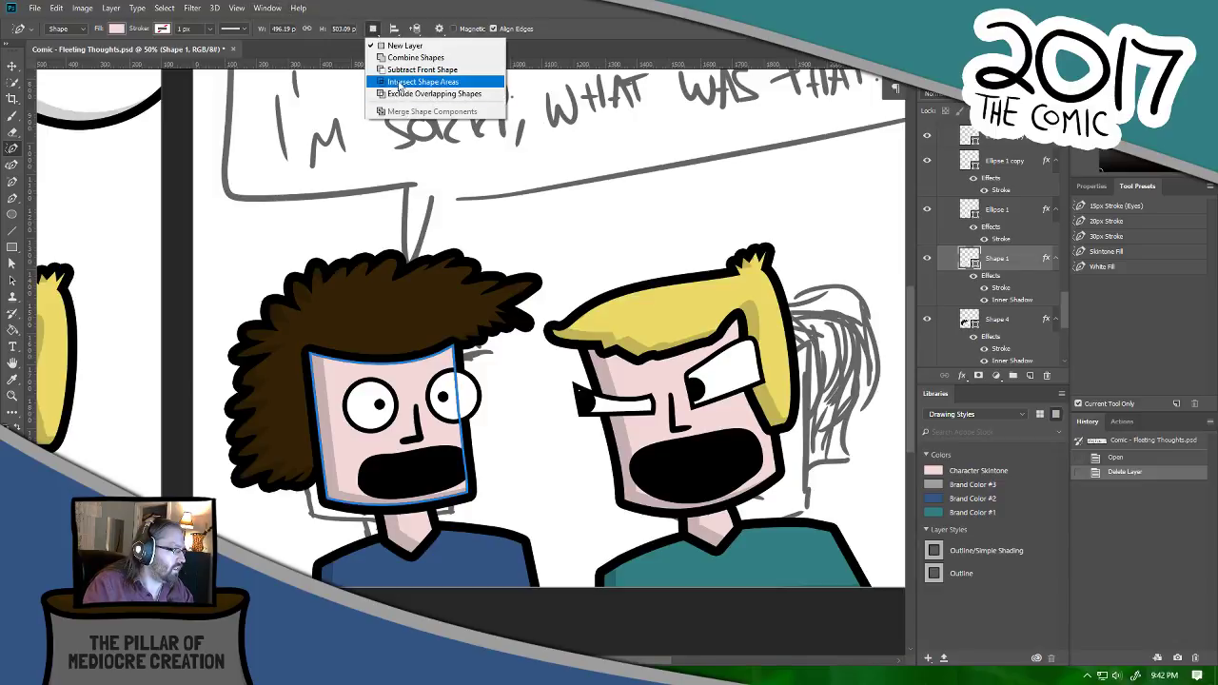
{"action": "left_click", "coordinate": [405, 70]}
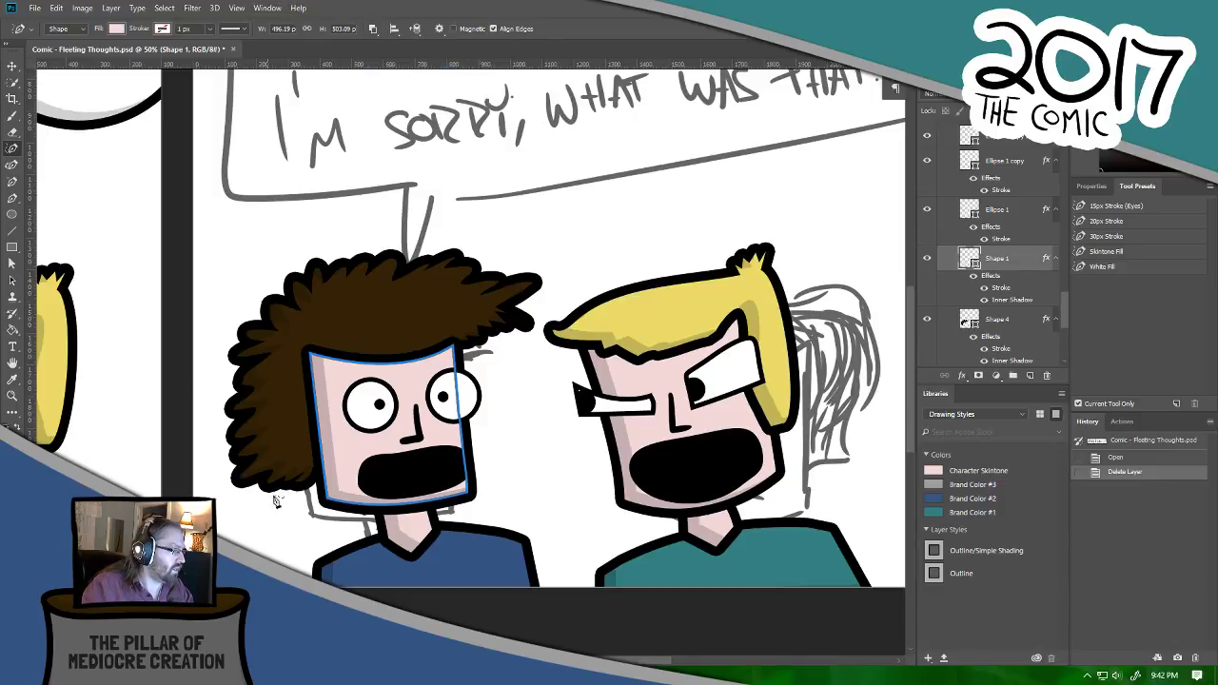
{"action": "mouse_move", "coordinate": [312, 484]}
{"action": "left_mouse_down"}
{"action": "mouse_move", "coordinate": [321, 366]}
{"action": "mouse_move", "coordinate": [469, 353]}
{"action": "mouse_move", "coordinate": [460, 337]}
{"action": "mouse_move", "coordinate": [318, 347]}
{"action": "mouse_move", "coordinate": [296, 361]}
{"action": "mouse_move", "coordinate": [313, 483]}
{"action": "left_mouse_up"}
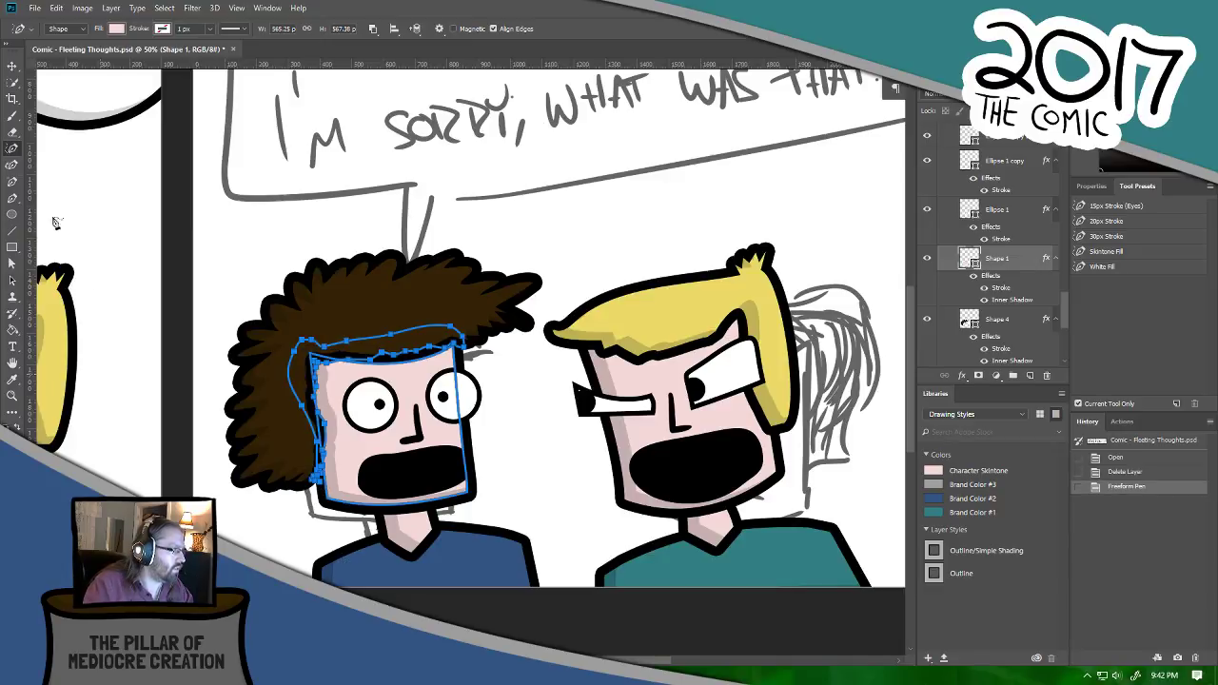
{"action": "left_click", "coordinate": [12, 65]}
{"action": "left_click", "coordinate": [228, 339]}
{"action": "left_click", "coordinate": [198, 383]}
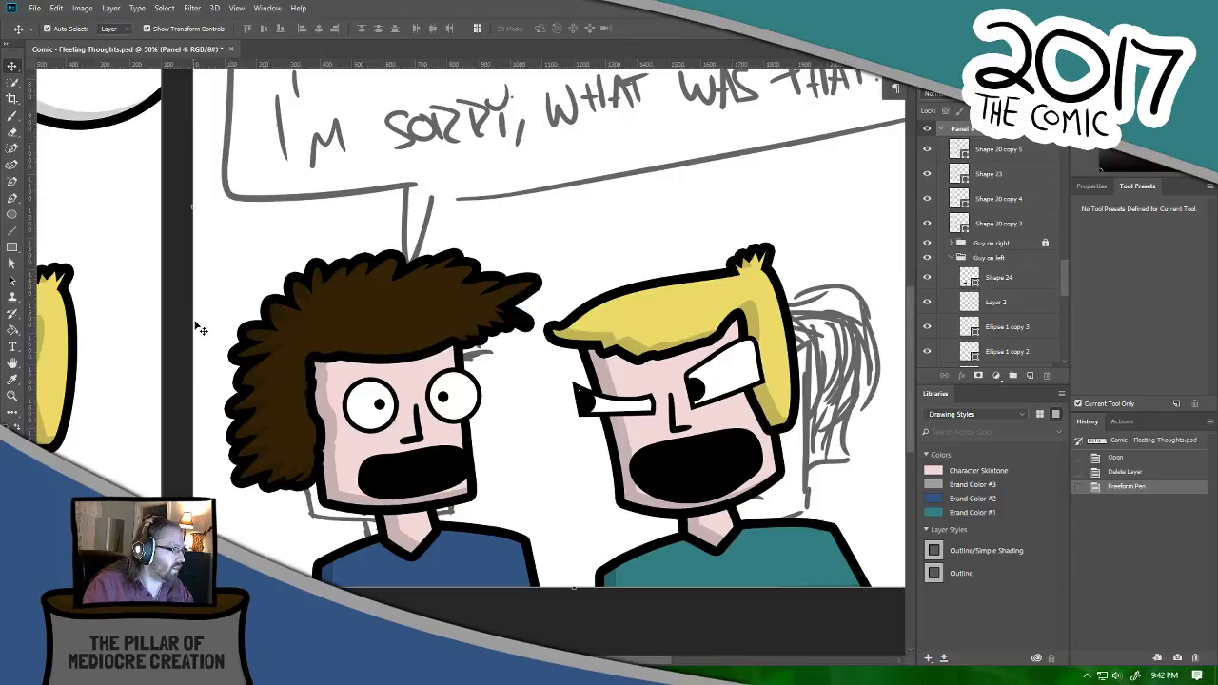
{"action": "key", "text": "ctrl+z"}
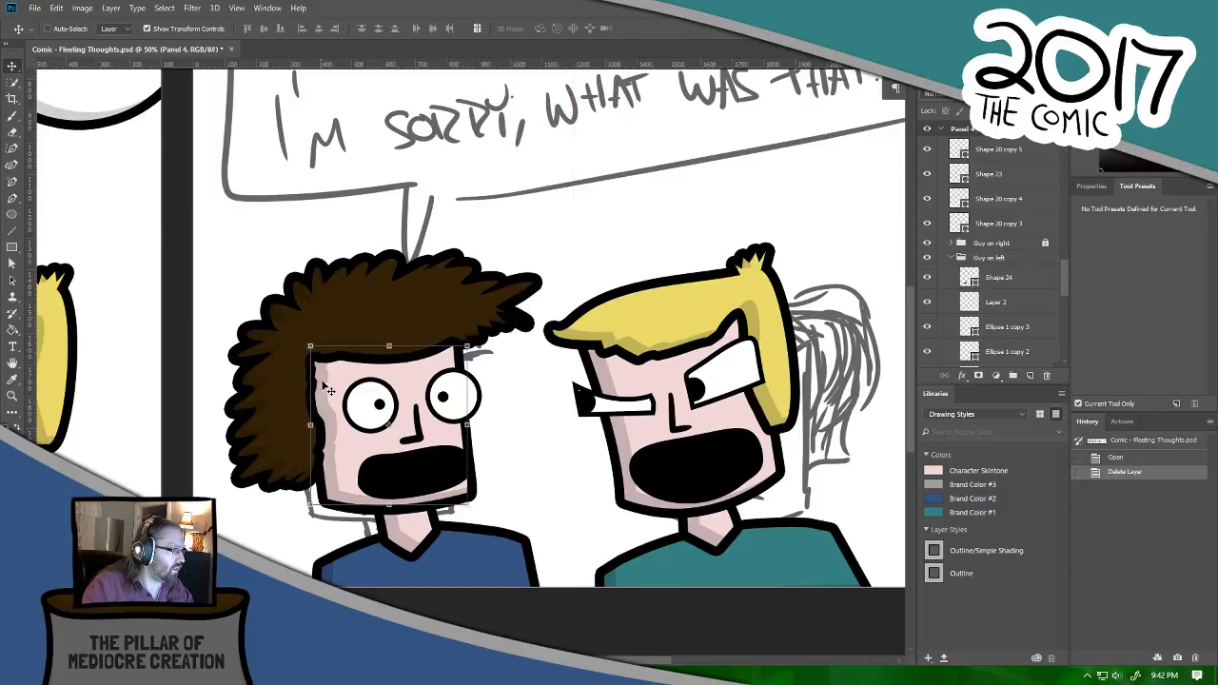
Step: Subtract a ragged freehand hairline area from the forehead and hair side of the curly-haired man's face shape in Panel 4
{"action": "left_click", "coordinate": [321, 388]}
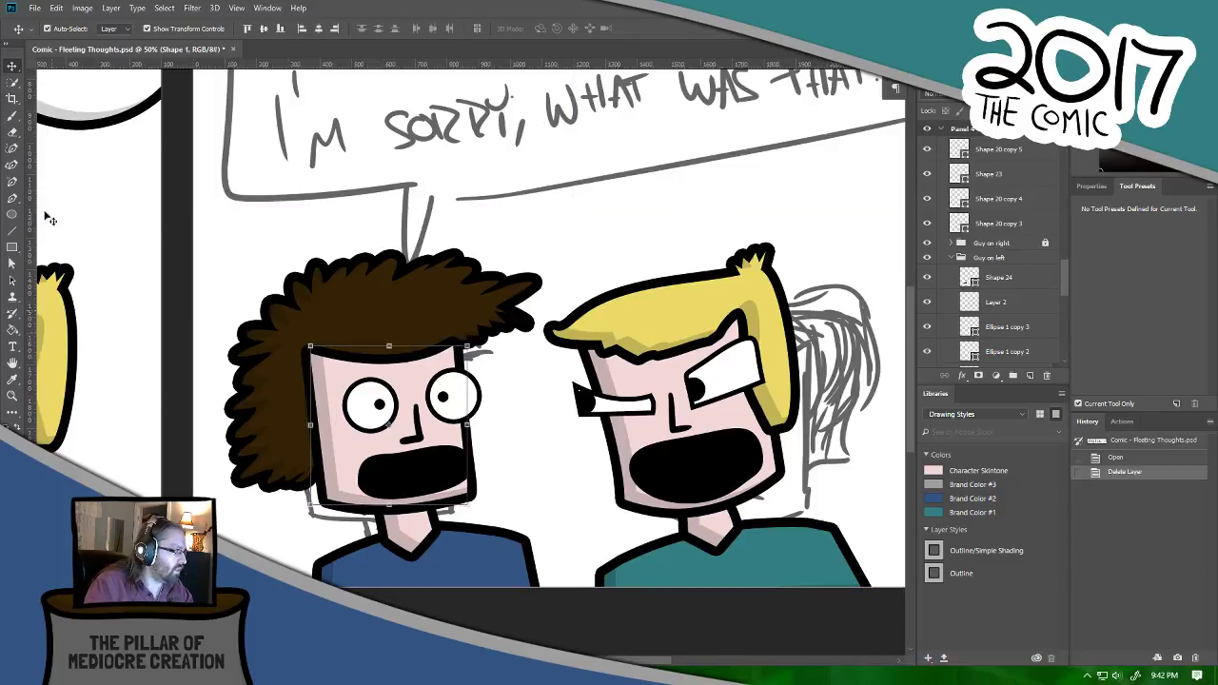
{"action": "left_click", "coordinate": [12, 147]}
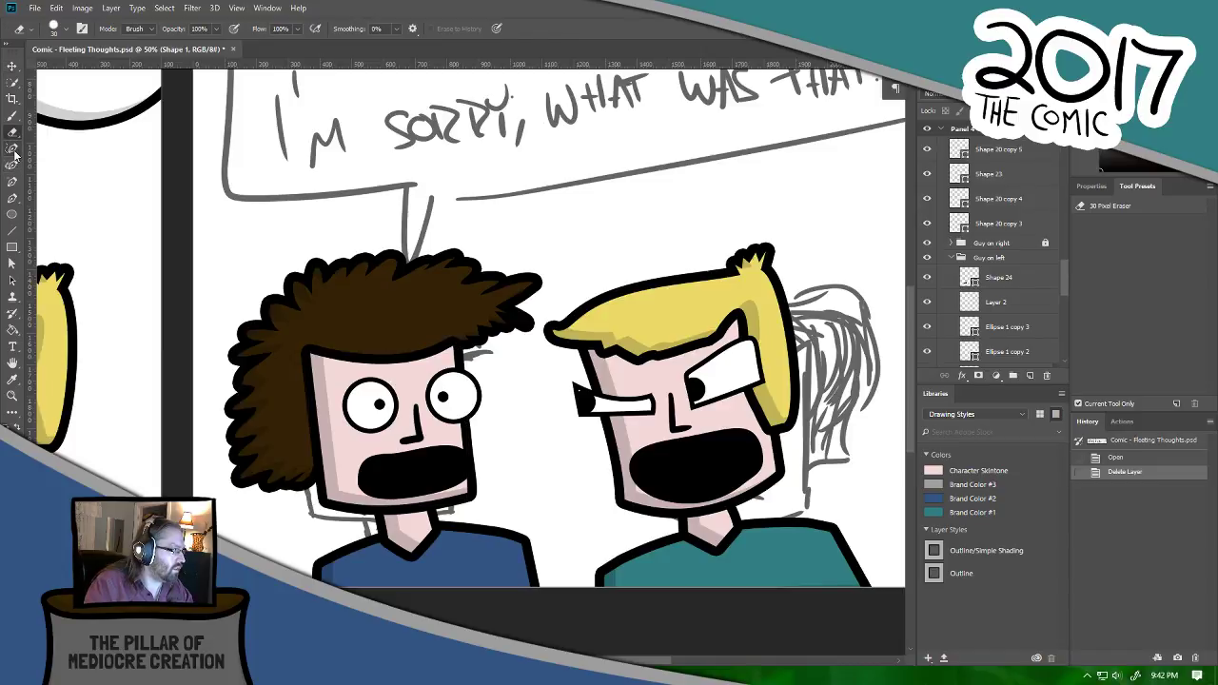
{"action": "left_click", "coordinate": [14, 152]}
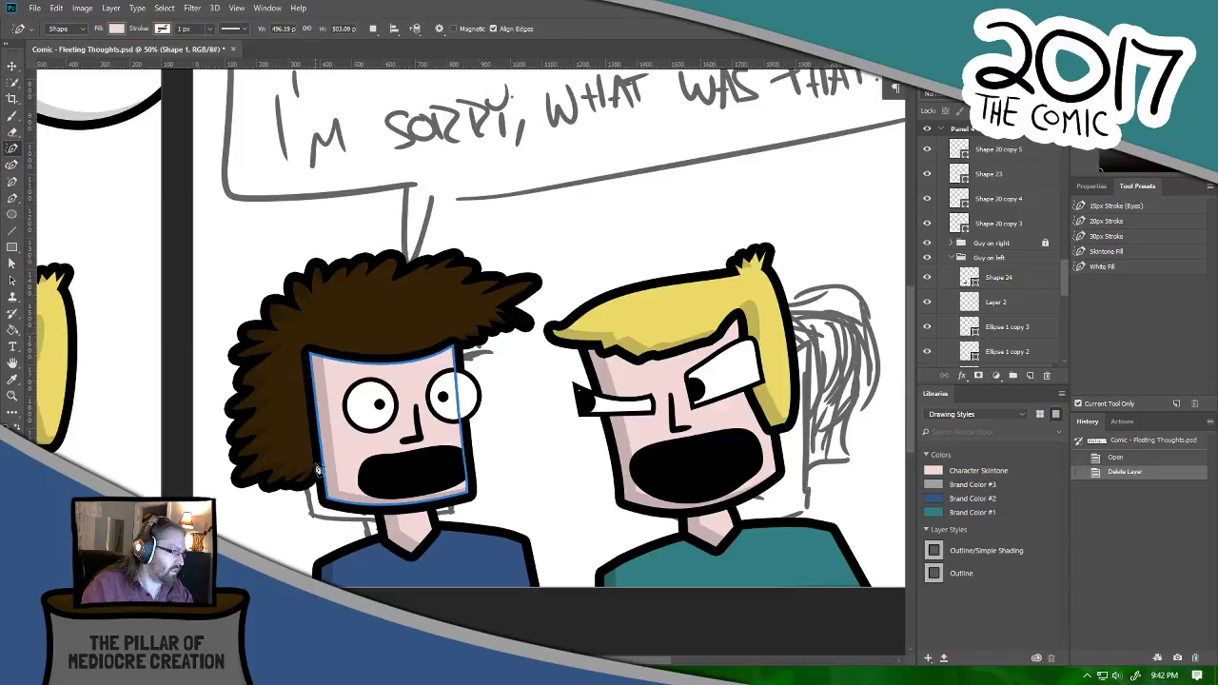
{"action": "key", "text": "ctrl+plus"}
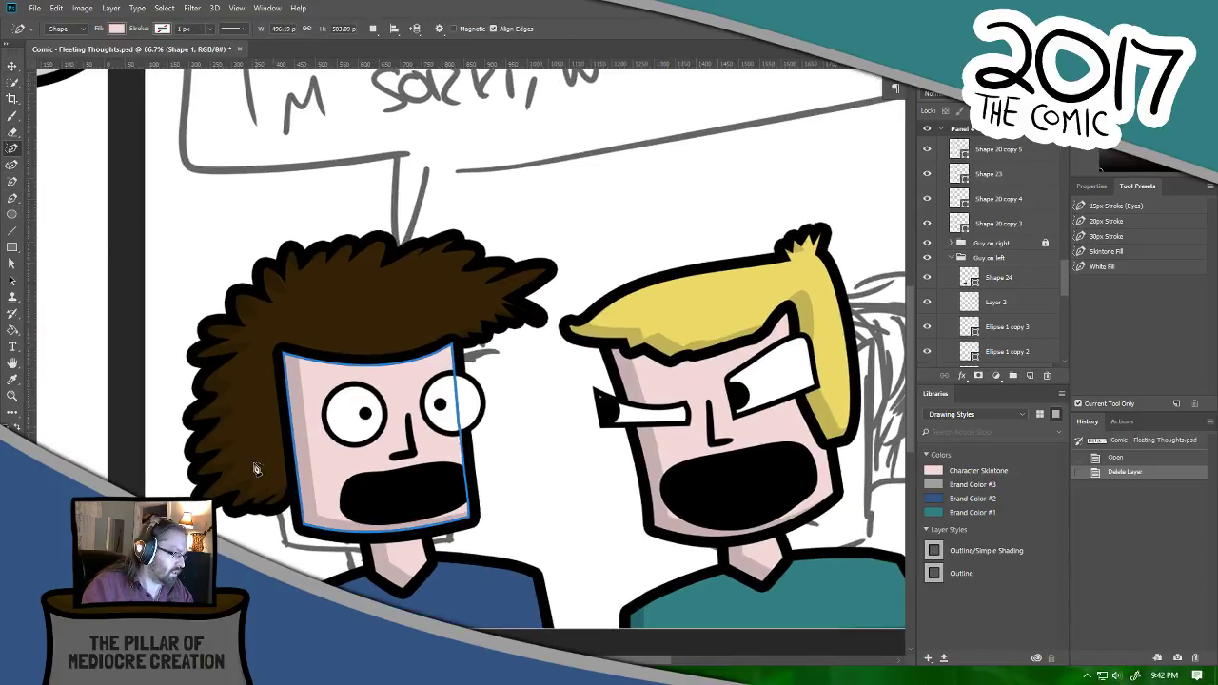
{"action": "mouse_move", "coordinate": [255, 469]}
{"action": "left_mouse_down"}
{"action": "mouse_move", "coordinate": [422, 361]}
{"action": "mouse_move", "coordinate": [388, 293]}
{"action": "mouse_move", "coordinate": [451, 351]}
{"action": "mouse_move", "coordinate": [582, 300]}
{"action": "mouse_move", "coordinate": [575, 290]}
{"action": "mouse_move", "coordinate": [484, 419]}
{"action": "mouse_move", "coordinate": [553, 400]}
{"action": "mouse_move", "coordinate": [535, 356]}
{"action": "mouse_move", "coordinate": [542, 293]}
{"action": "mouse_move", "coordinate": [639, 298]}
{"action": "mouse_move", "coordinate": [698, 281]}
{"action": "mouse_move", "coordinate": [710, 273]}
{"action": "mouse_move", "coordinate": [708, 242]}
{"action": "mouse_move", "coordinate": [601, 262]}
{"action": "mouse_move", "coordinate": [539, 250]}
{"action": "mouse_move", "coordinate": [476, 289]}
{"action": "mouse_move", "coordinate": [518, 440]}
{"action": "left_mouse_up"}
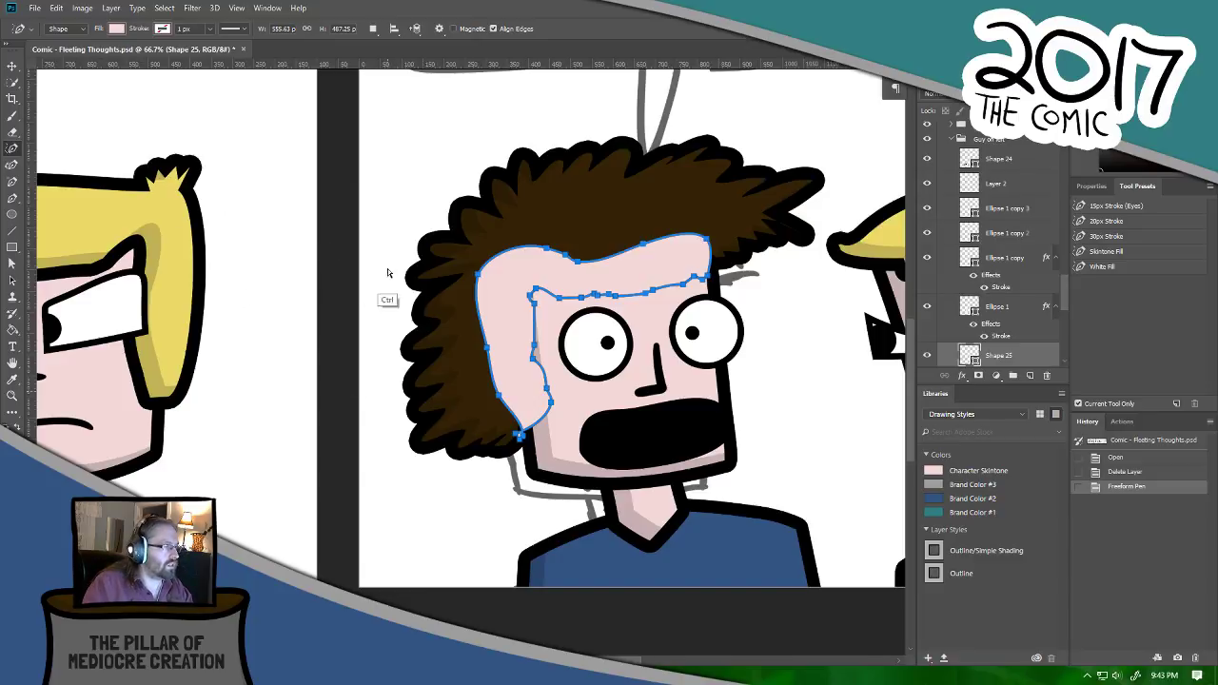
{"action": "key", "text": "ctrl+z"}
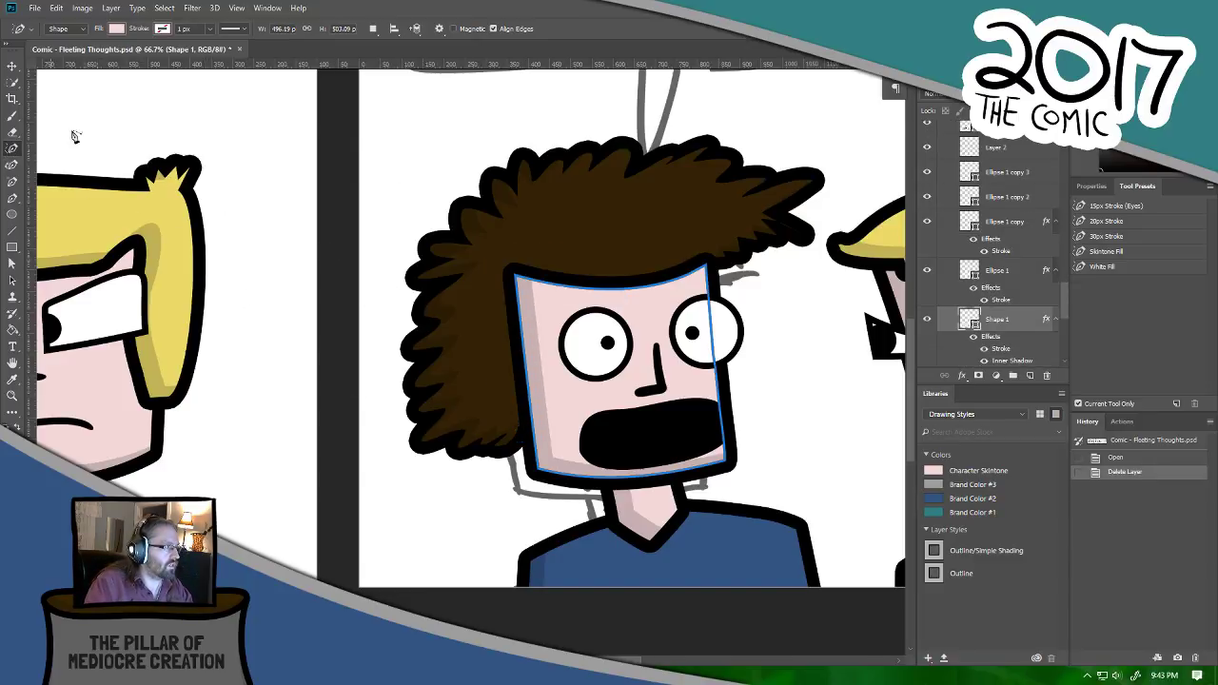
{"action": "left_click", "coordinate": [373, 28]}
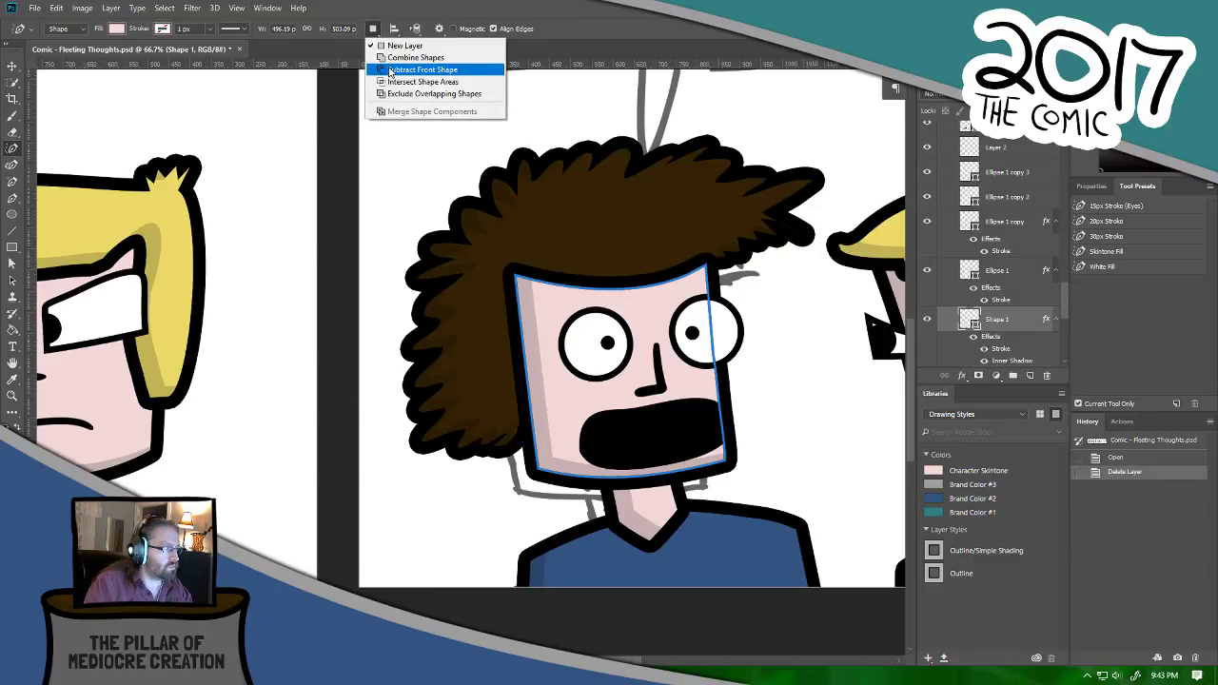
{"action": "left_click", "coordinate": [394, 70]}
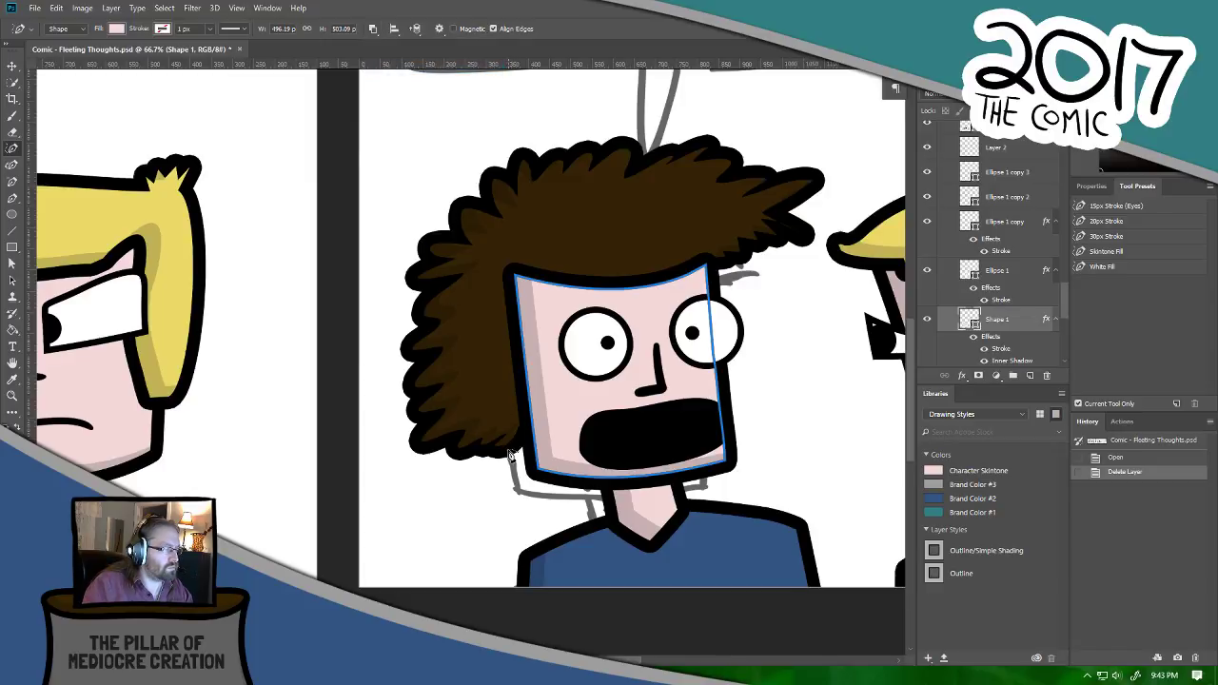
{"action": "mouse_move", "coordinate": [535, 440]}
{"action": "left_mouse_down"}
{"action": "mouse_move", "coordinate": [530, 297]}
{"action": "mouse_move", "coordinate": [602, 302]}
{"action": "mouse_move", "coordinate": [711, 285]}
{"action": "mouse_move", "coordinate": [723, 276]}
{"action": "mouse_move", "coordinate": [700, 222]}
{"action": "mouse_move", "coordinate": [530, 244]}
{"action": "mouse_move", "coordinate": [475, 276]}
{"action": "mouse_move", "coordinate": [518, 443]}
{"action": "left_mouse_up"}
{"action": "left_click", "coordinate": [12, 65]}
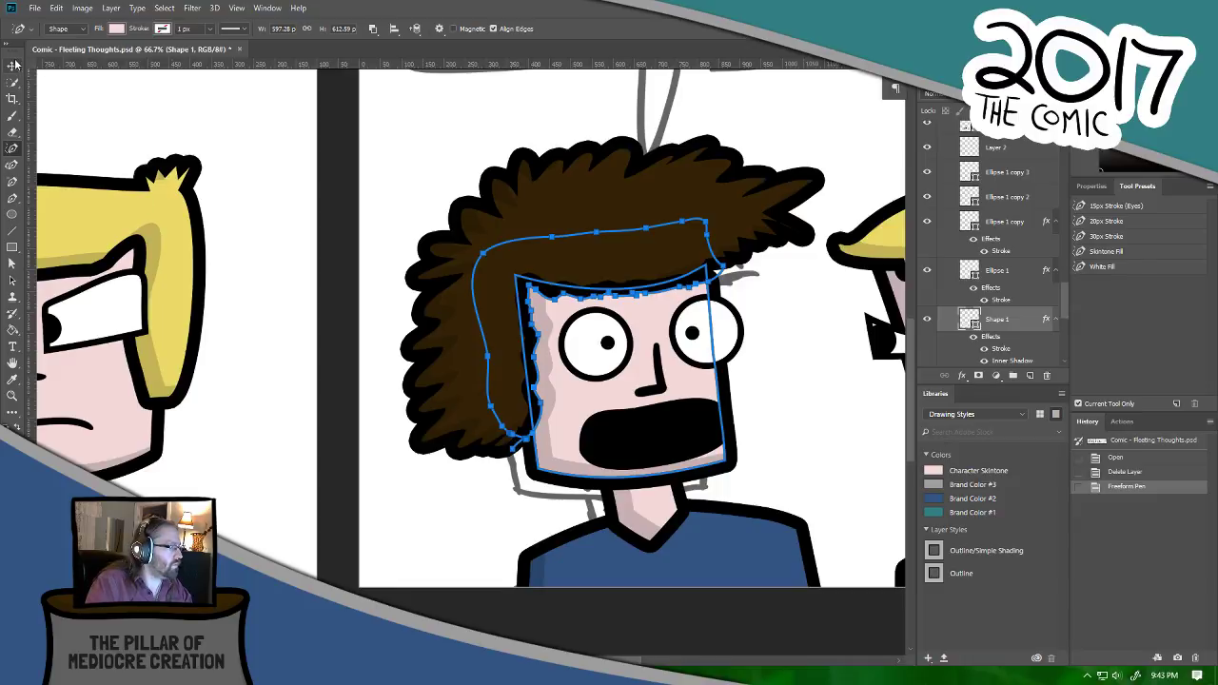
Step: Copy Panel 3's thought cloud into Panel 4 above the two shouting men and nudge it slightly left
{"action": "key", "text": "ctrl+minus"}
{"action": "key", "text": "ctrl+minus"}
{"action": "key", "text": "ctrl+minus"}
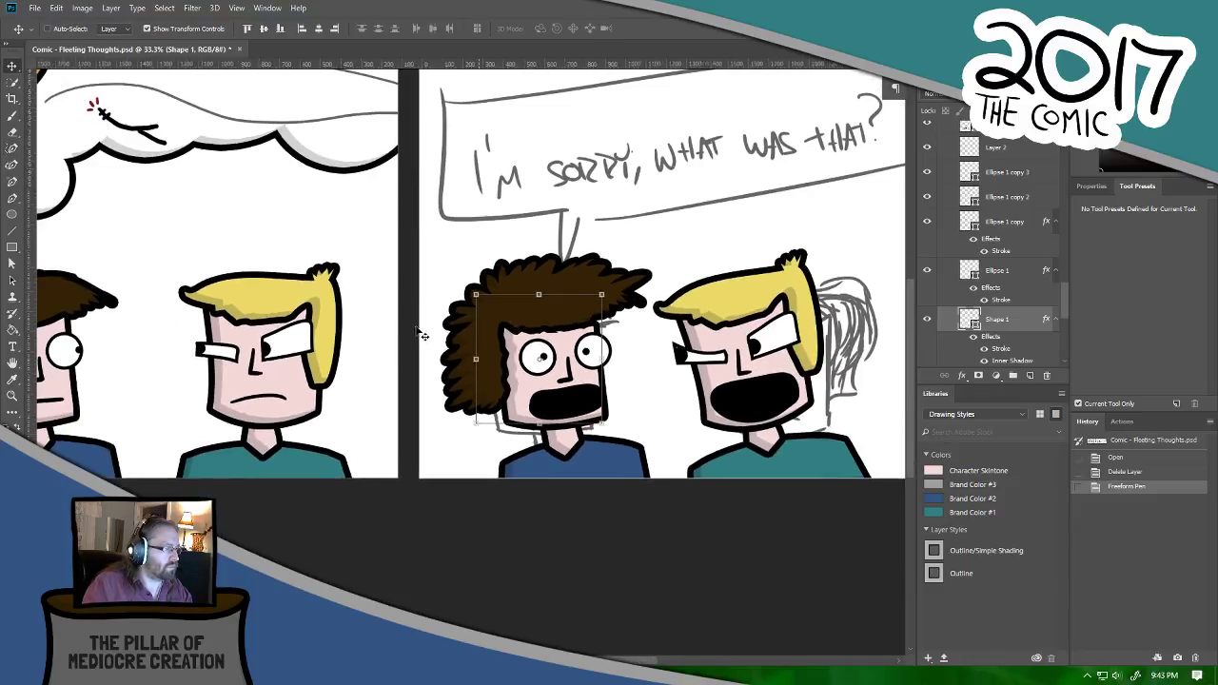
{"action": "left_click_drag", "start_coordinate": [586, 297], "coordinate": [510, 380]}
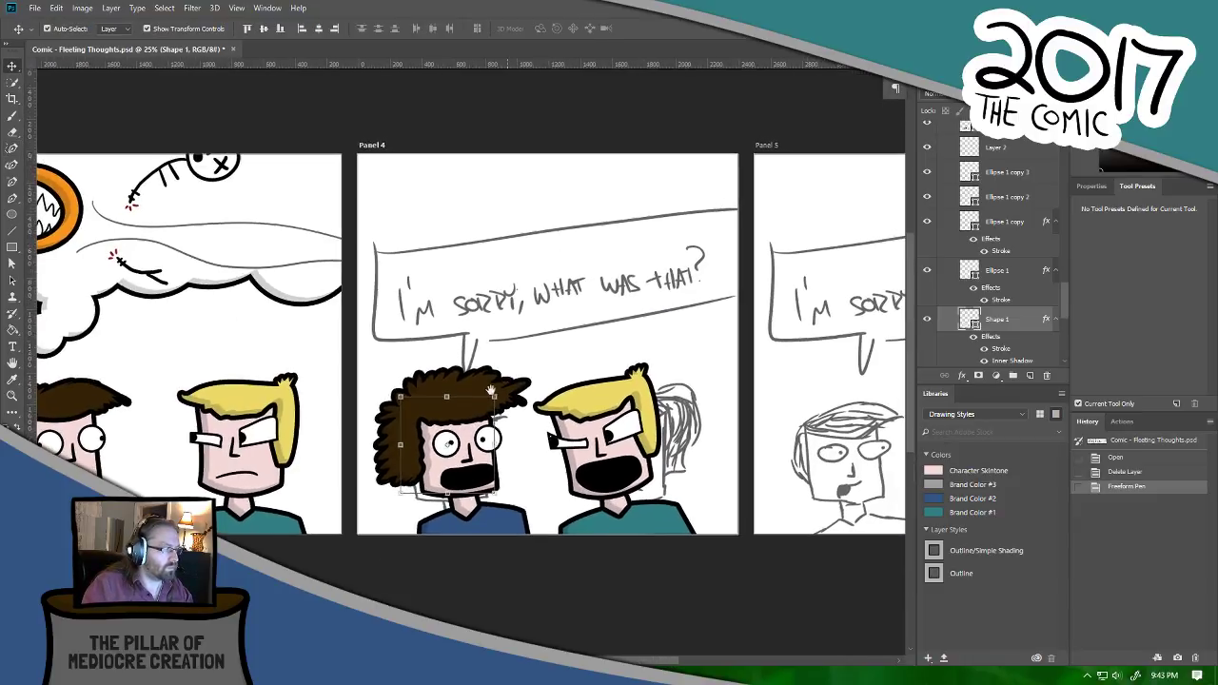
{"action": "left_click", "coordinate": [309, 319]}
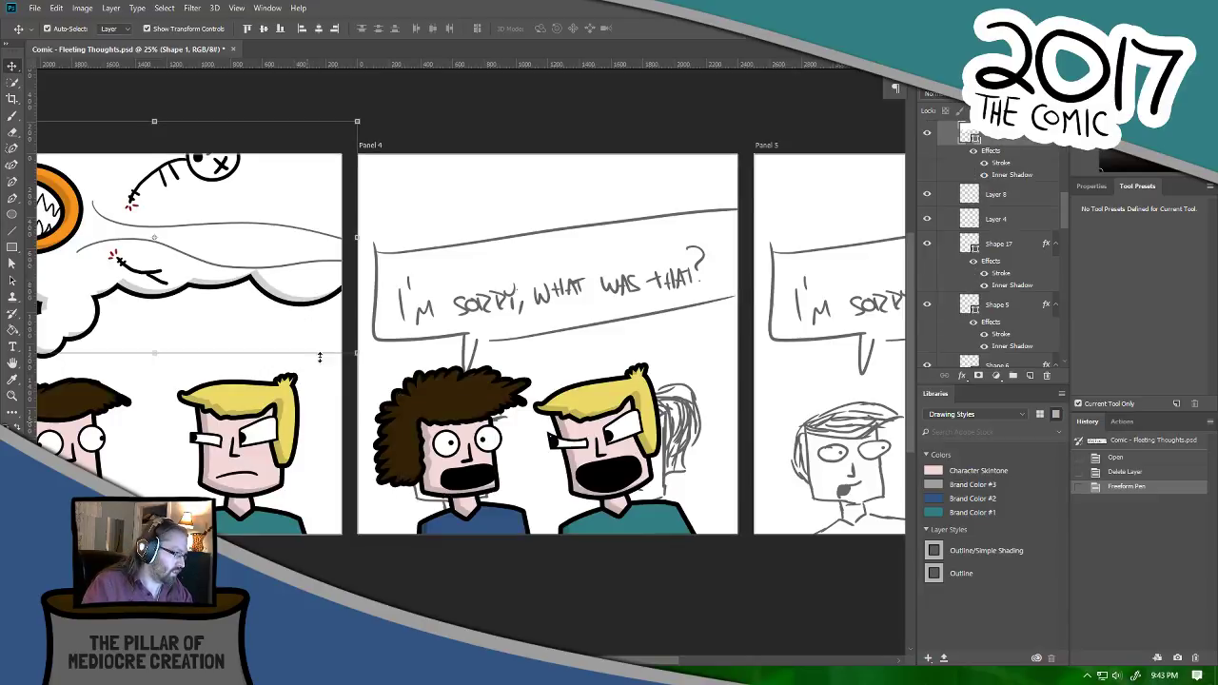
{"action": "mouse_move", "coordinate": [292, 307]}
{"action": "left_mouse_down"}
{"action": "mouse_move", "coordinate": [615, 282]}
{"action": "mouse_move", "coordinate": [294, 308]}
{"action": "left_mouse_up"}
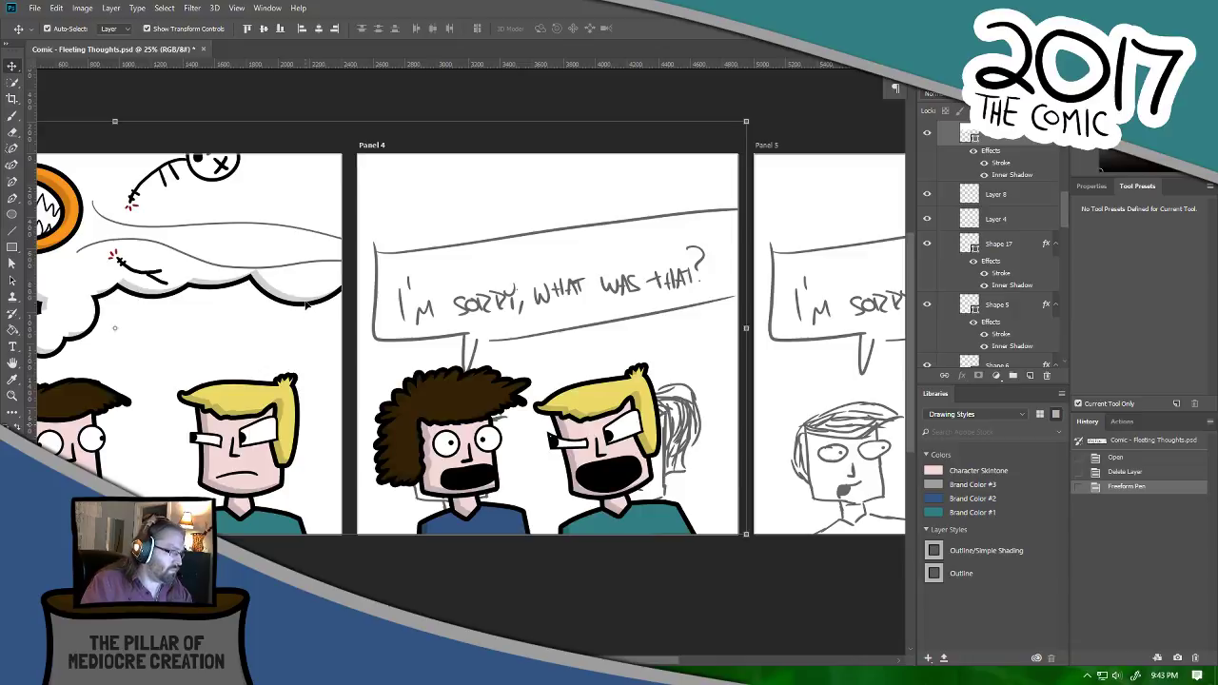
{"action": "left_click", "coordinate": [306, 303]}
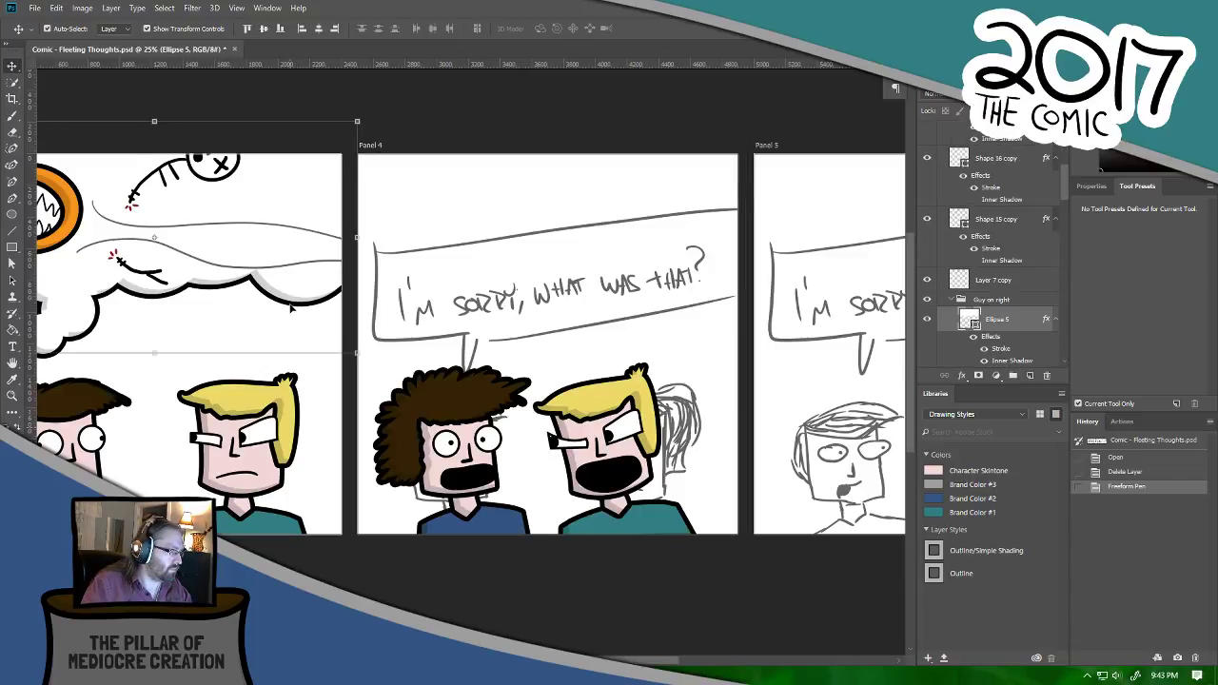
{"action": "left_click_drag", "start_coordinate": [294, 297], "coordinate": [676, 305]}
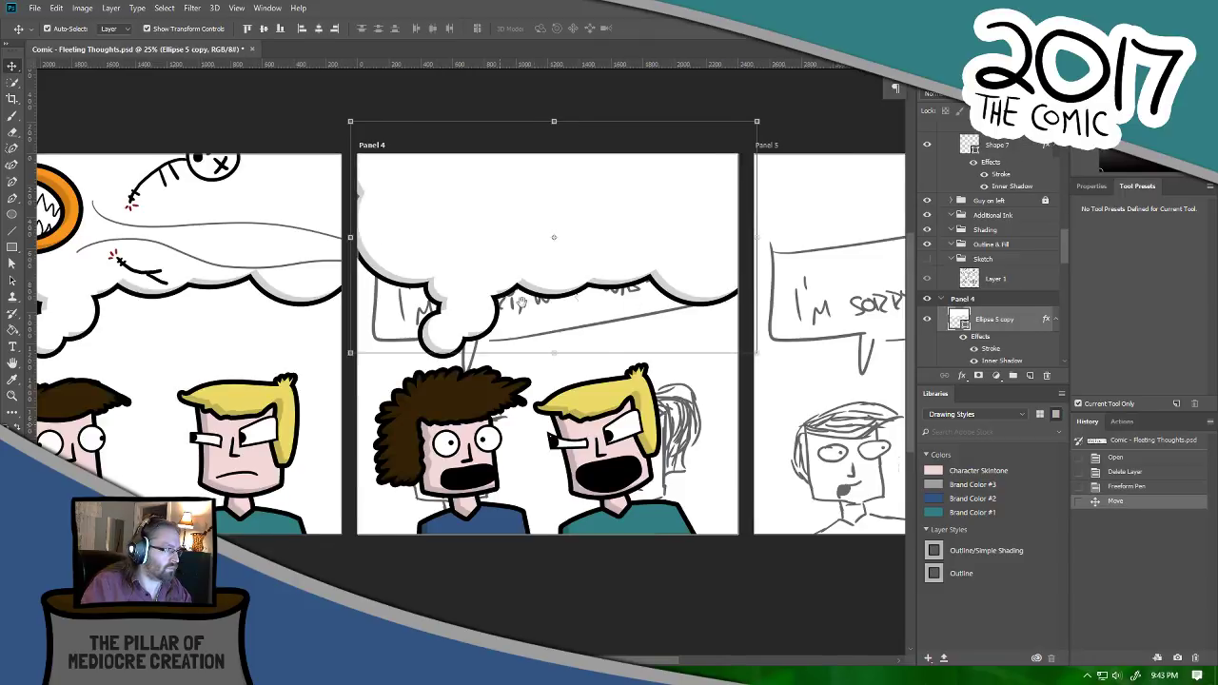
{"action": "left_click_drag", "start_coordinate": [521, 303], "coordinate": [745, 298]}
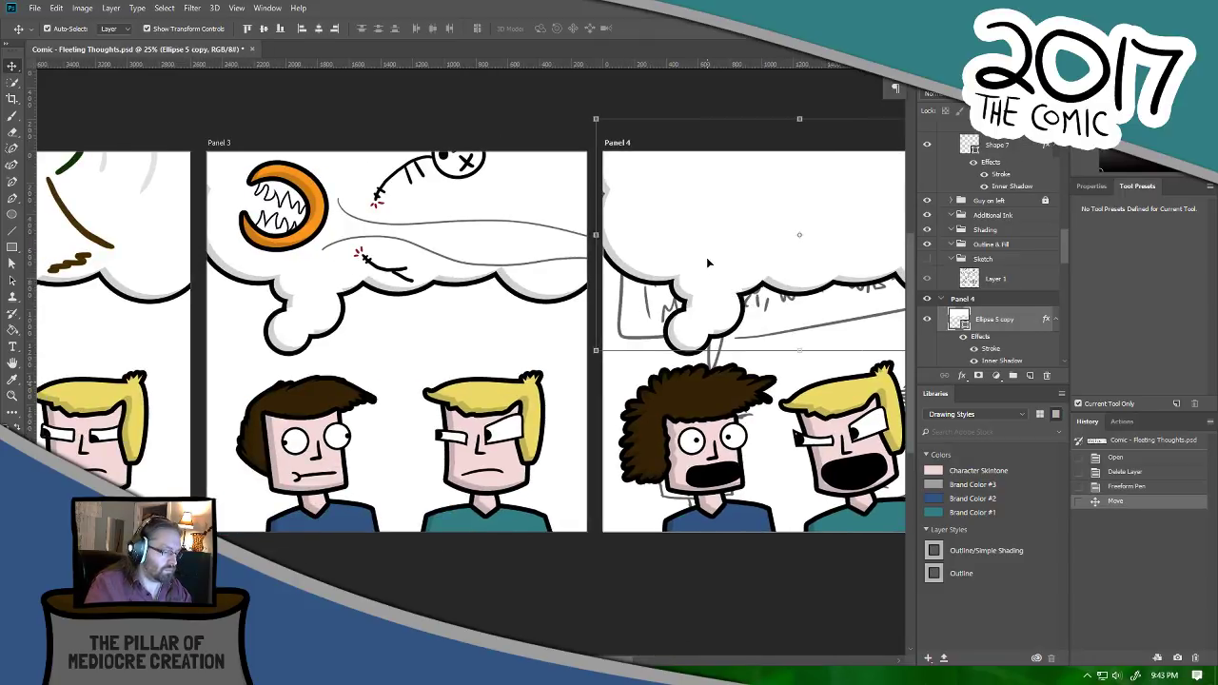
{"action": "key", "text": "Left"}
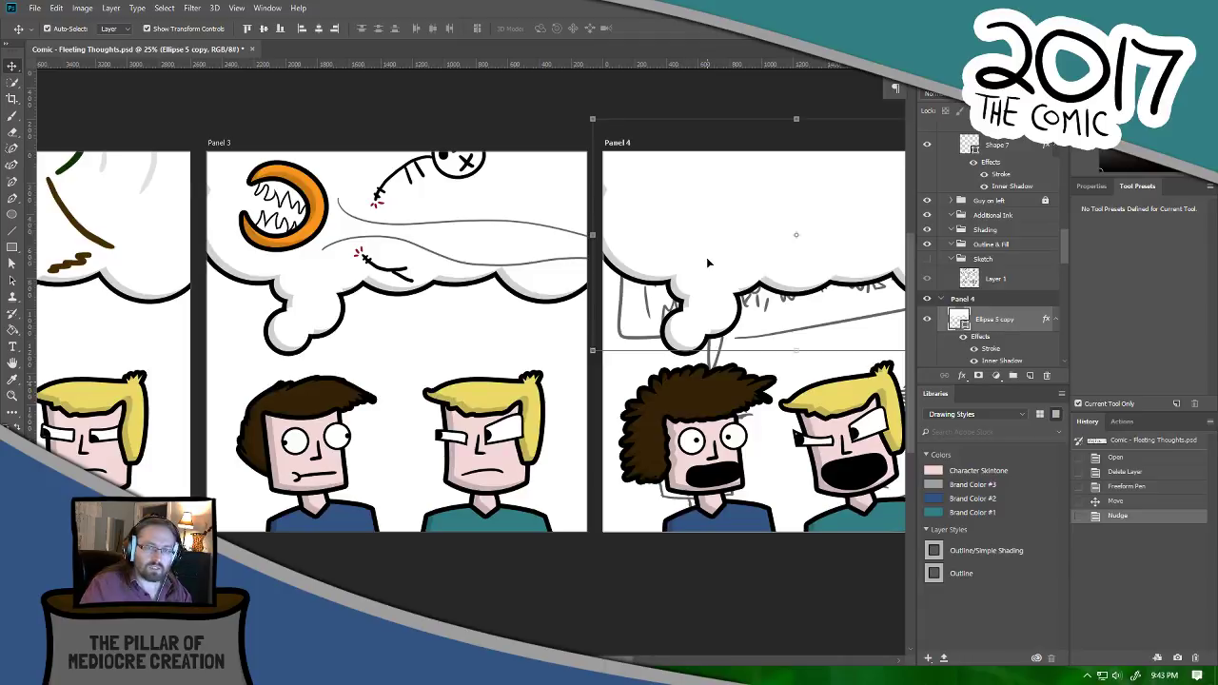
Step: Compare the copied cloud with the Panel 3 original and delete the copy from Panel 4
{"action": "left_click_drag", "start_coordinate": [636, 365], "coordinate": [378, 335]}
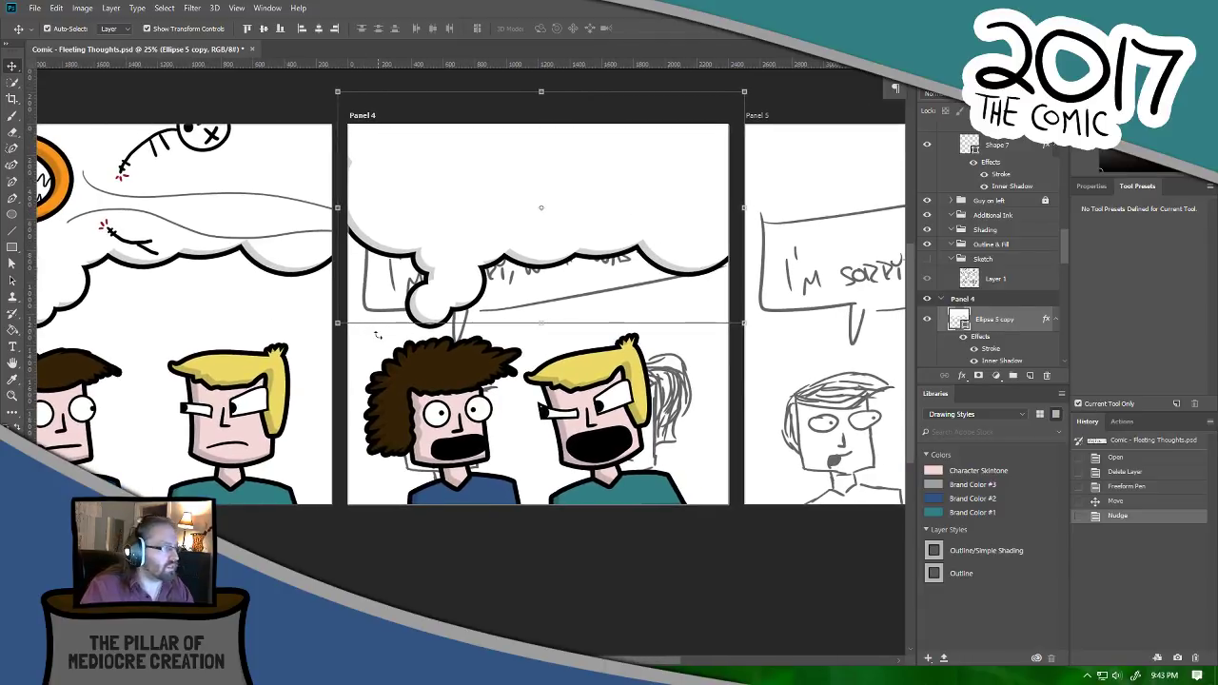
{"action": "left_click_drag", "start_coordinate": [429, 379], "coordinate": [612, 304]}
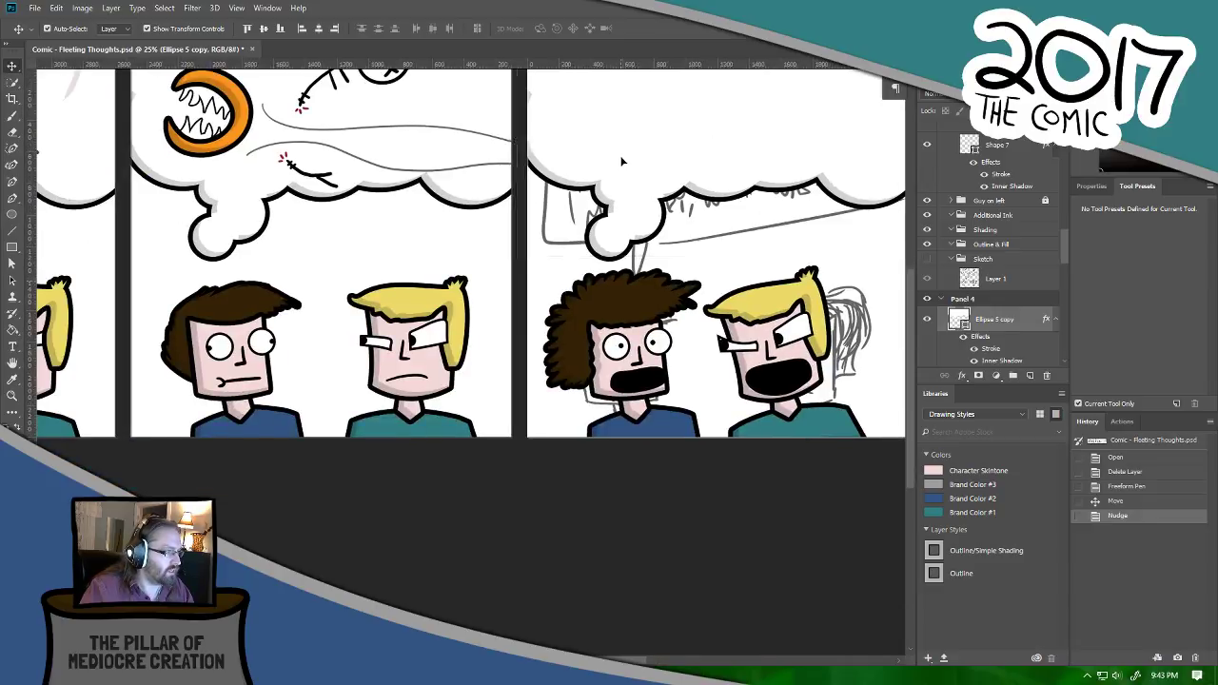
{"action": "key", "text": "Delete"}
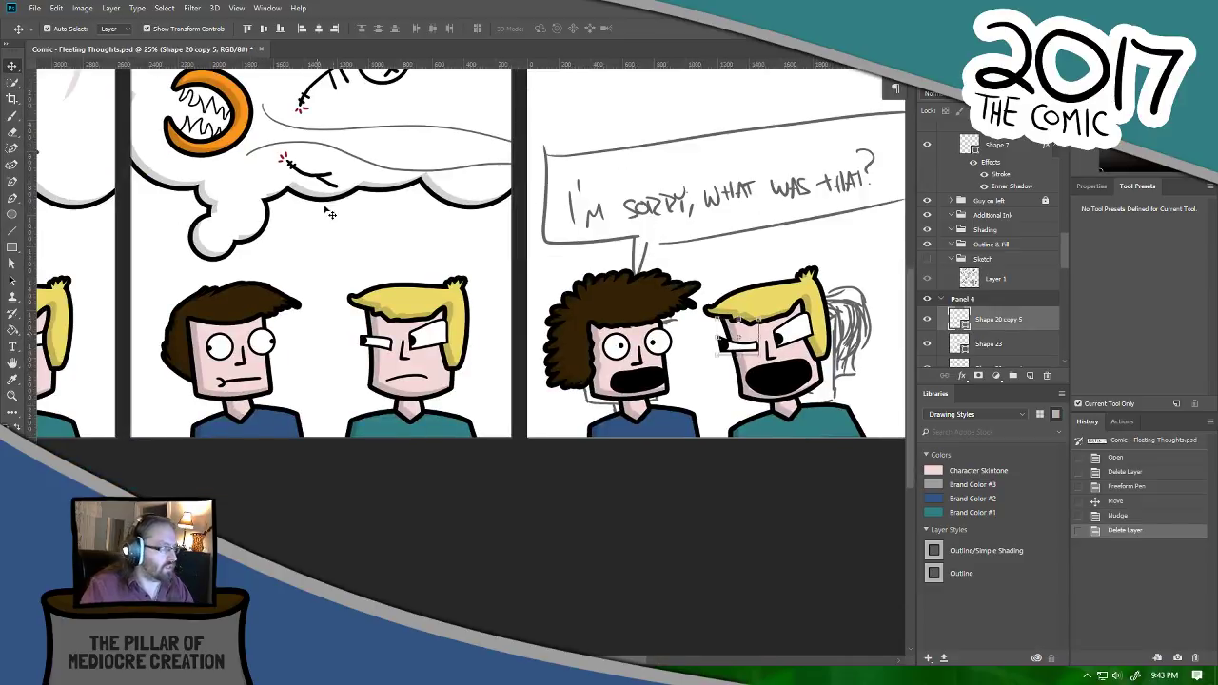
Step: Duplicate Panel 3's Ellipse 5 thought cloud layer onto the Panel 4 artboard
{"action": "left_click", "coordinate": [467, 199]}
{"action": "right_click", "coordinate": [468, 199]}
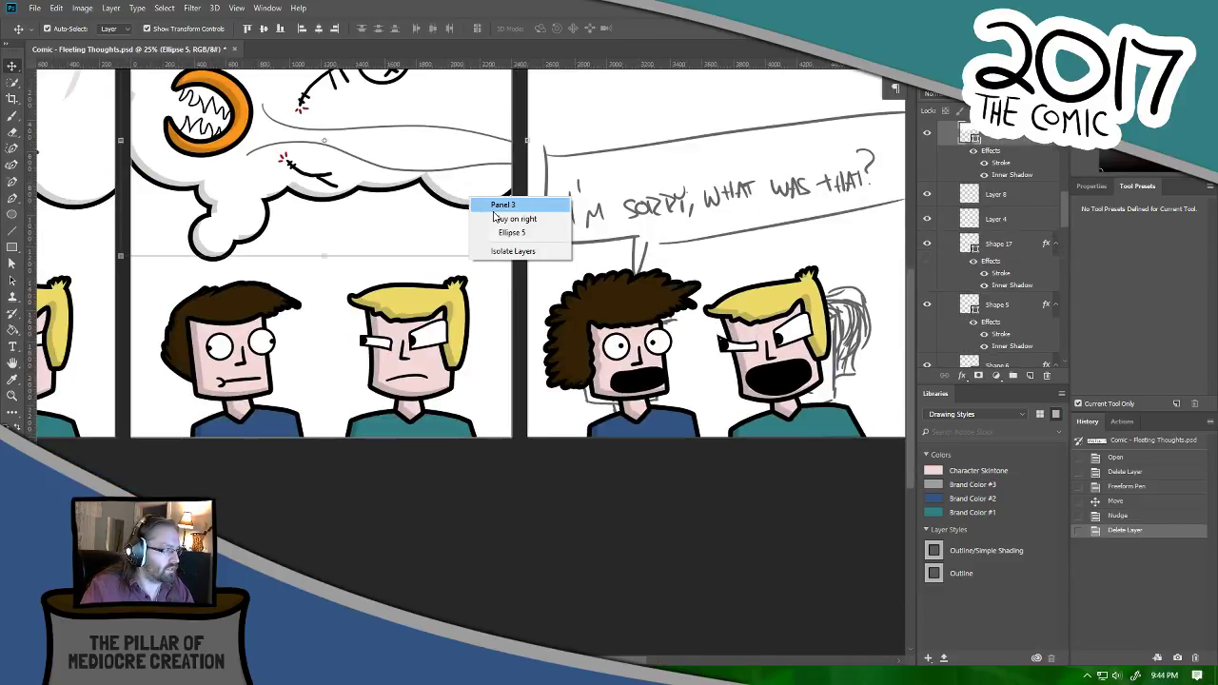
{"action": "left_click", "coordinate": [466, 211]}
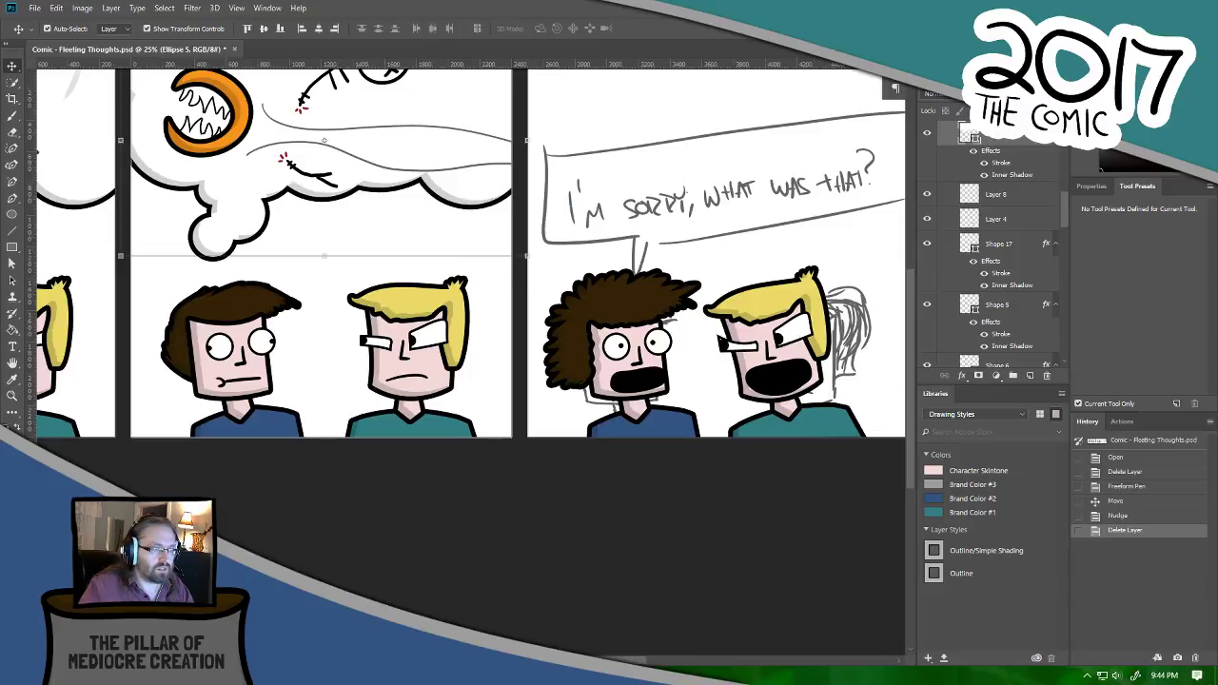
{"action": "right_click", "coordinate": [990, 138]}
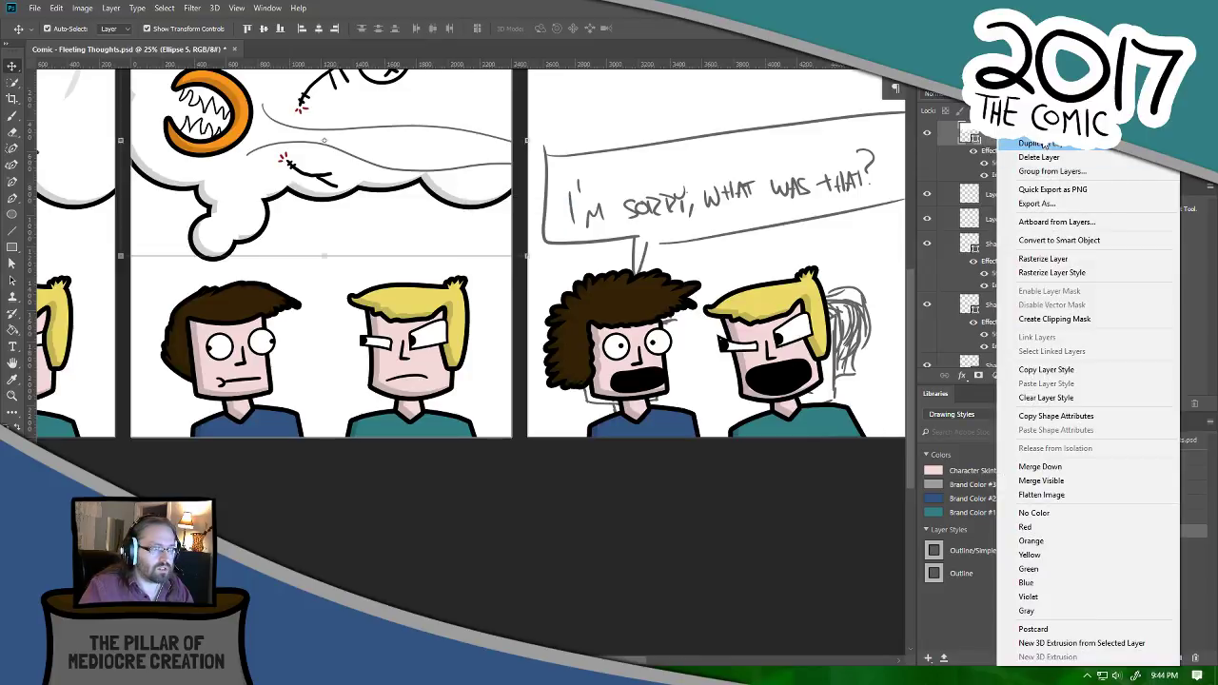
{"action": "left_click", "coordinate": [1037, 148]}
{"action": "left_click", "coordinate": [560, 271]}
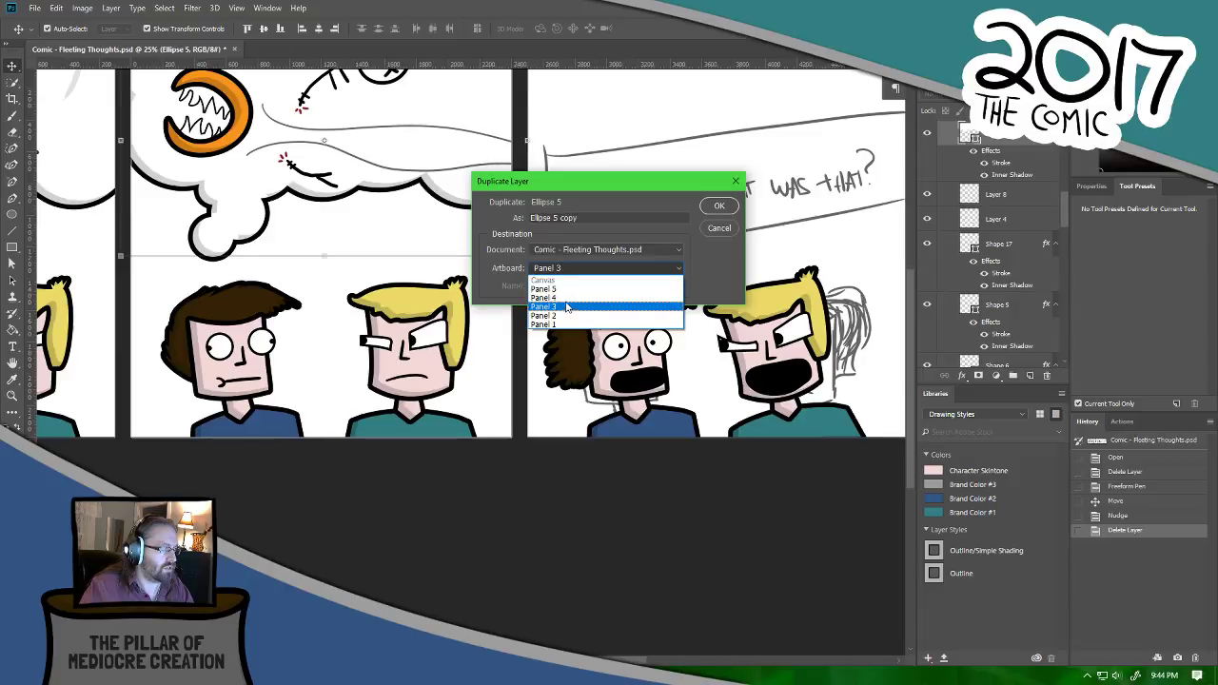
{"action": "left_click", "coordinate": [569, 310]}
{"action": "left_click", "coordinate": [716, 204]}
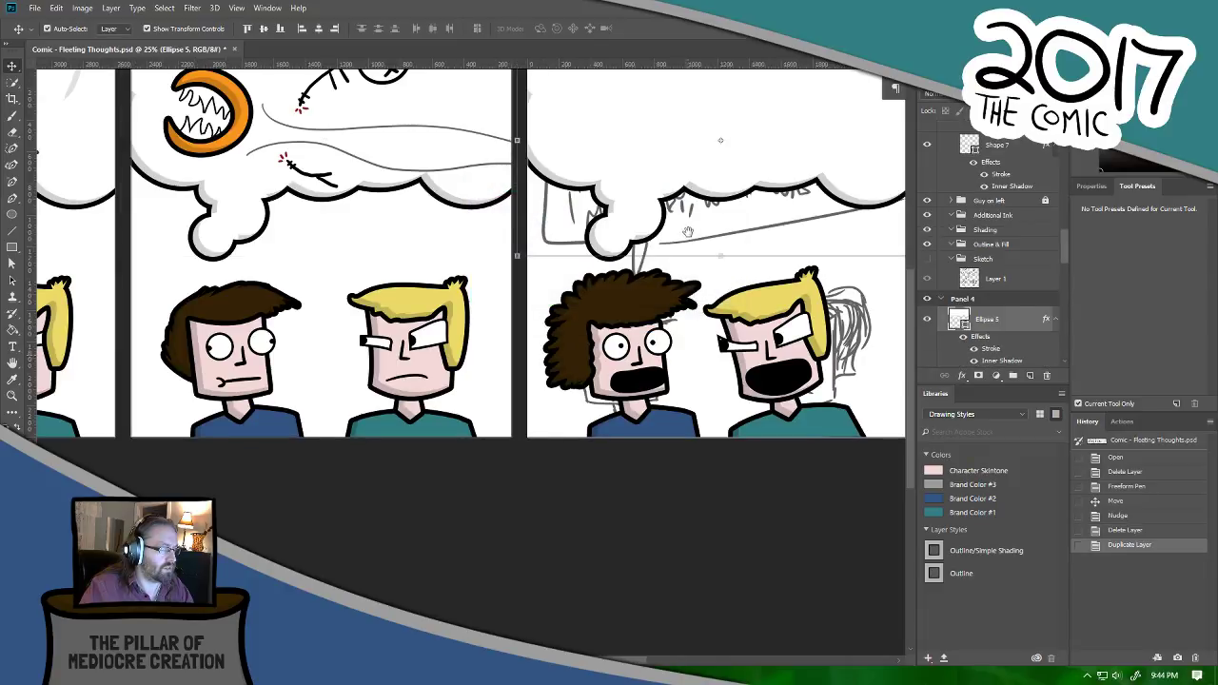
Step: Draw a white freehand speech bubble shape, about 2528 by 1014 px, across the upper part of Panel 4 with the Freeform Pen
{"action": "left_click_drag", "start_coordinate": [676, 238], "coordinate": [468, 320]}
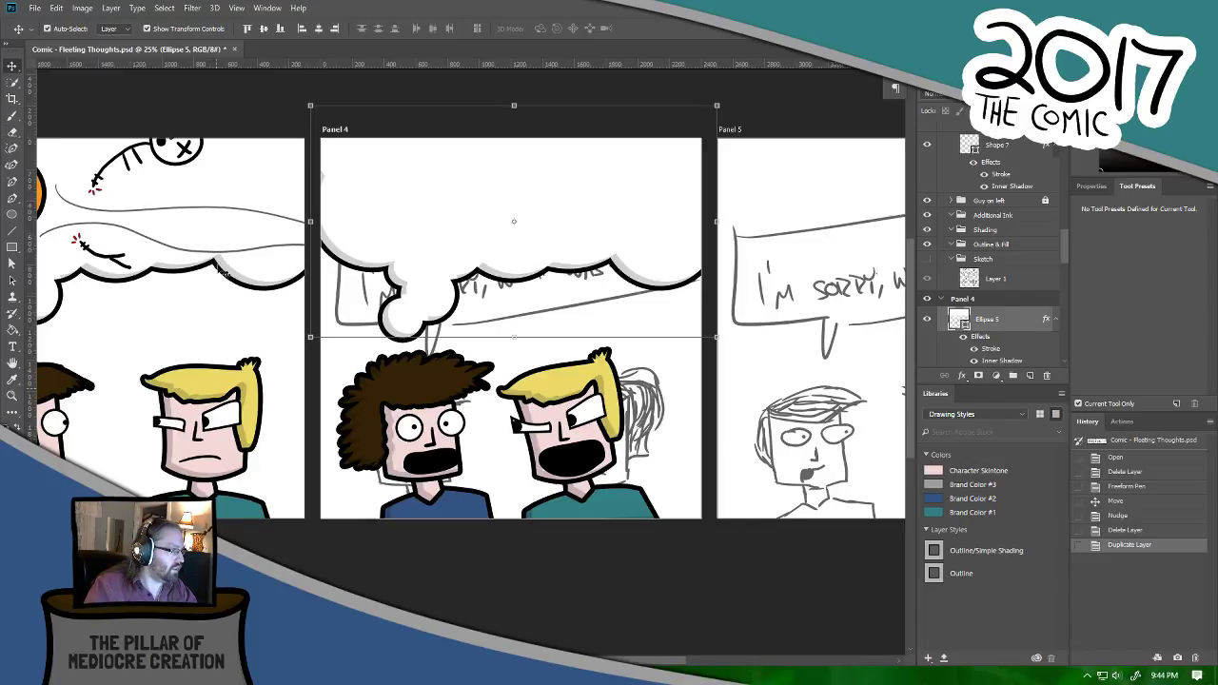
{"action": "left_click", "coordinate": [12, 150]}
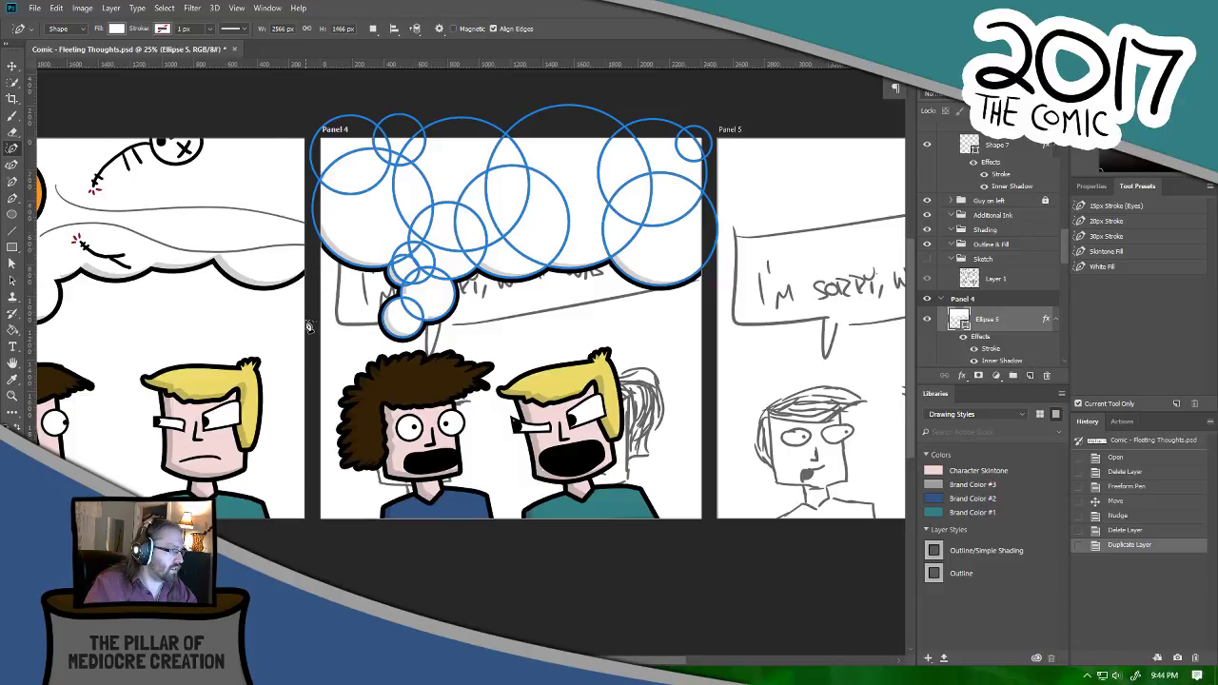
{"action": "mouse_move", "coordinate": [314, 297]}
{"action": "left_mouse_down"}
{"action": "mouse_move", "coordinate": [386, 303]}
{"action": "mouse_move", "coordinate": [597, 280]}
{"action": "mouse_move", "coordinate": [692, 245]}
{"action": "mouse_move", "coordinate": [713, 236]}
{"action": "mouse_move", "coordinate": [710, 126]}
{"action": "mouse_move", "coordinate": [320, 112]}
{"action": "mouse_move", "coordinate": [320, 276]}
{"action": "mouse_move", "coordinate": [318, 301]}
{"action": "mouse_move", "coordinate": [306, 299]}
{"action": "left_mouse_up"}
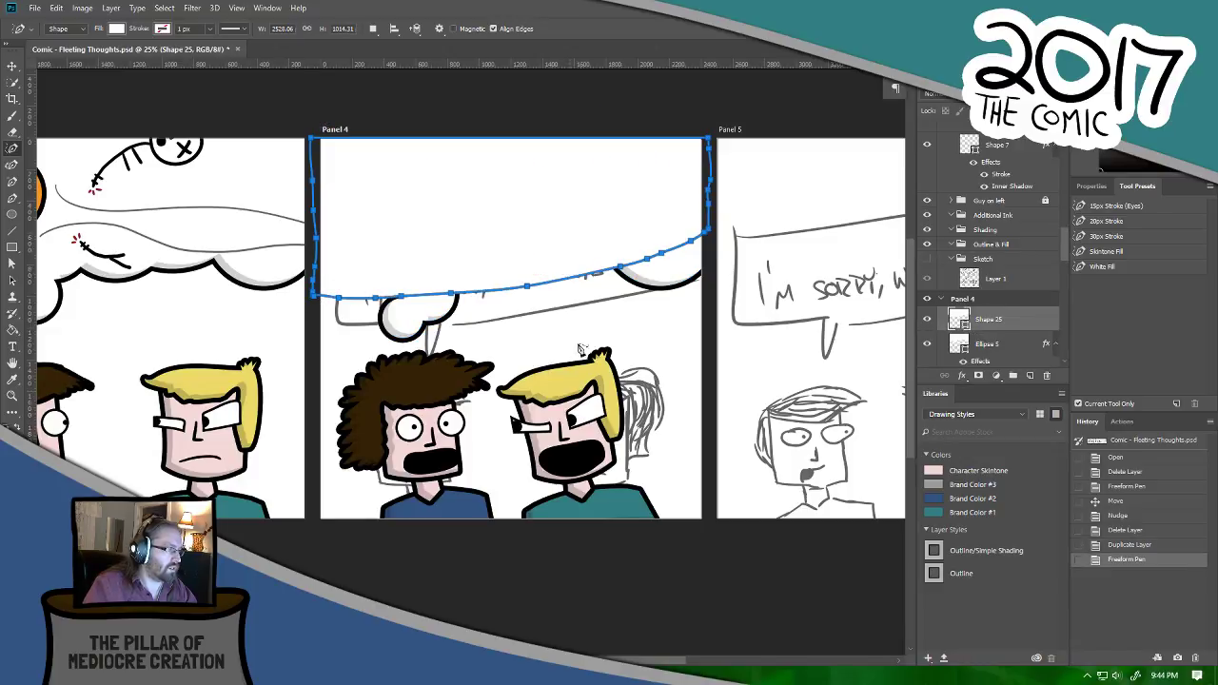
Step: Add a pointed downward tail to the Panel 4 speech bubble using Combine Shapes, and apply the Outline layer style to it
{"action": "left_click", "coordinate": [373, 27]}
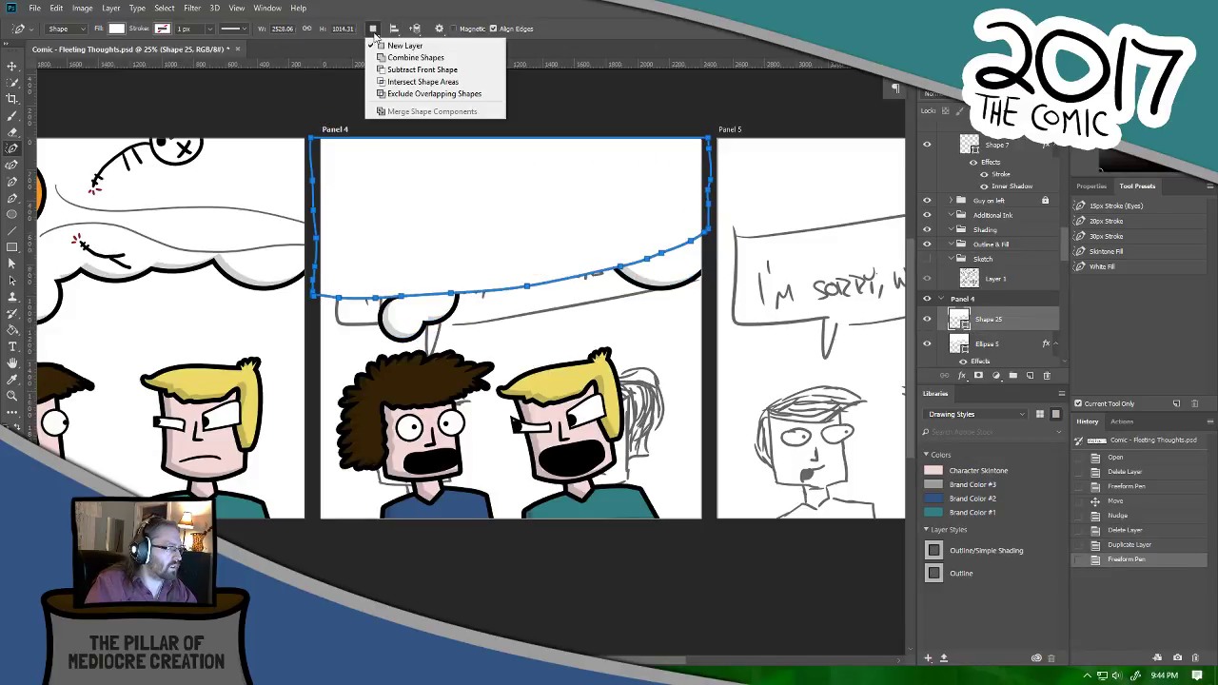
{"action": "left_click", "coordinate": [400, 54]}
{"action": "left_click", "coordinate": [373, 29]}
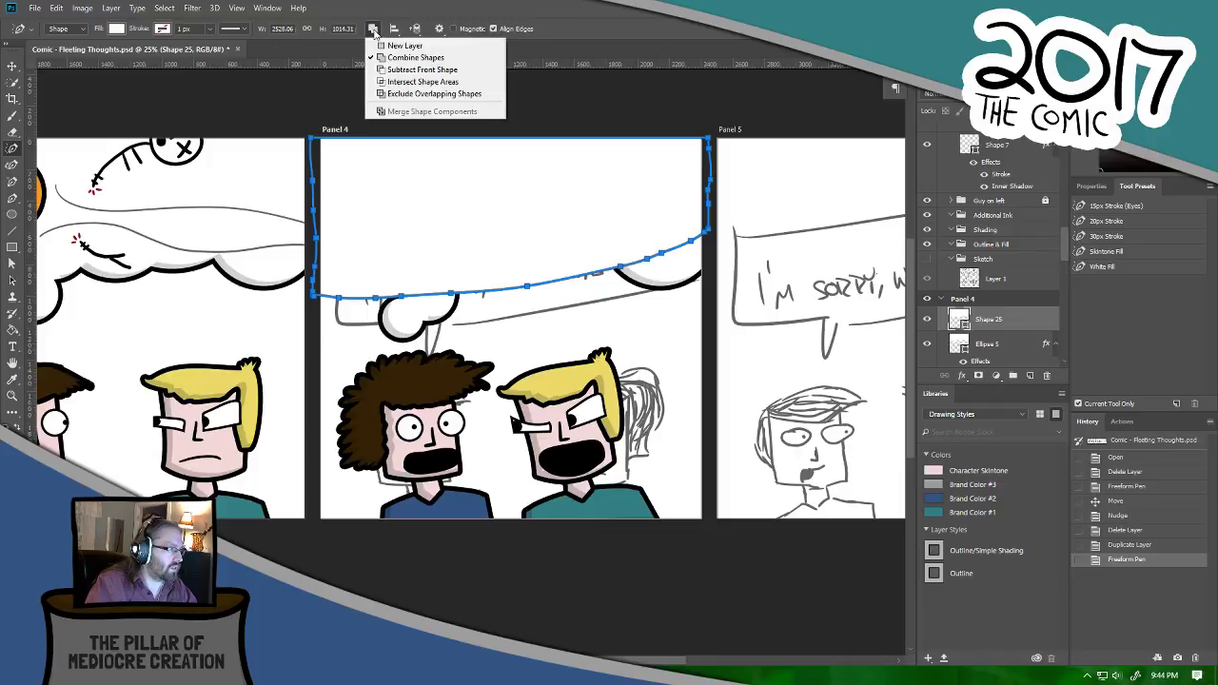
{"action": "left_click", "coordinate": [424, 58]}
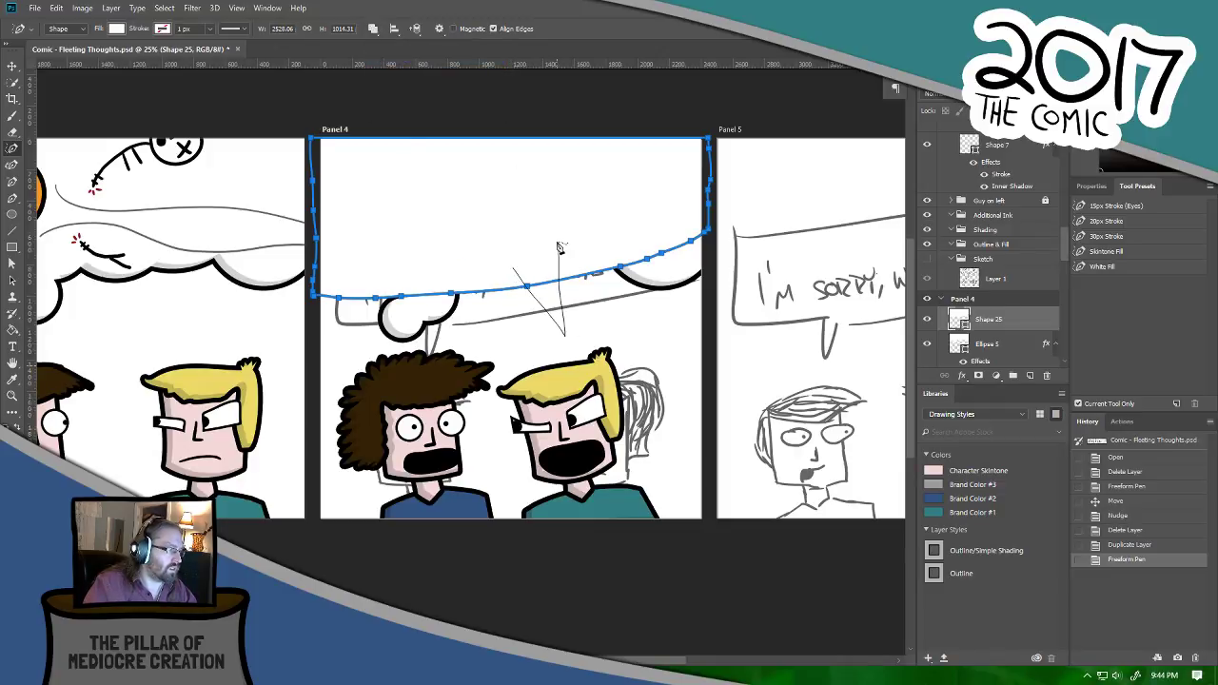
{"action": "mouse_move", "coordinate": [498, 256]}
{"action": "left_mouse_down"}
{"action": "mouse_move", "coordinate": [557, 340]}
{"action": "mouse_move", "coordinate": [553, 212]}
{"action": "left_mouse_up"}
{"action": "key", "text": "ctrl+z"}
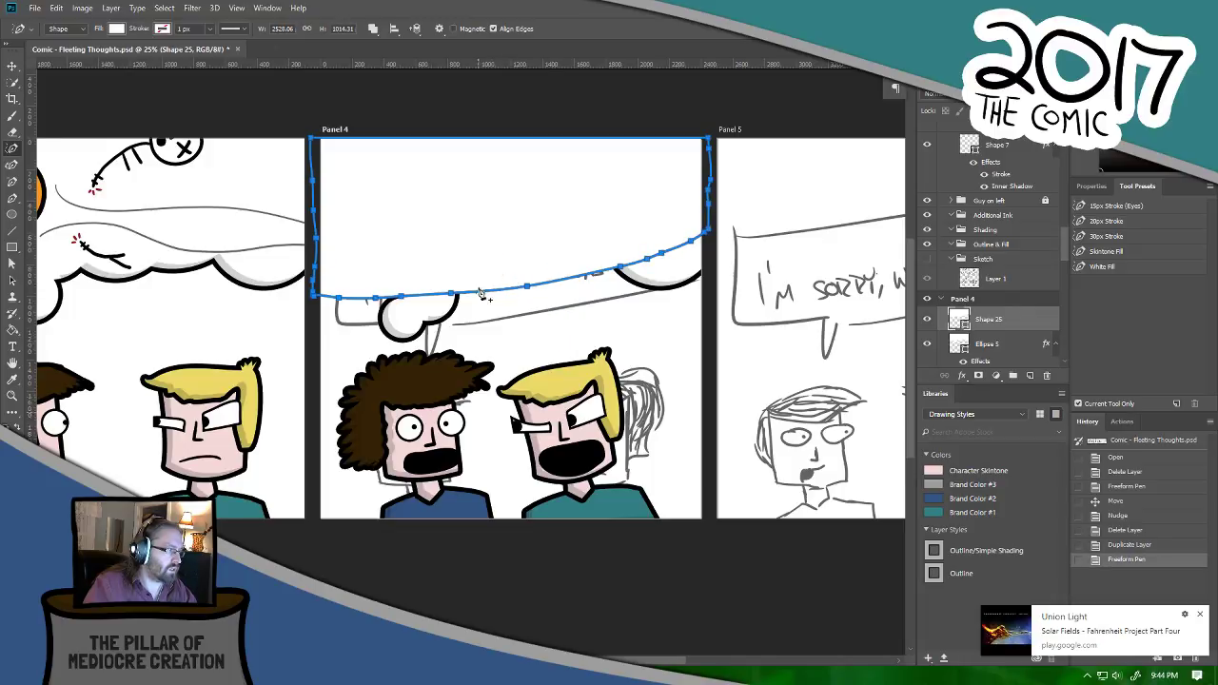
{"action": "left_click_drag", "start_coordinate": [510, 274], "coordinate": [544, 240]}
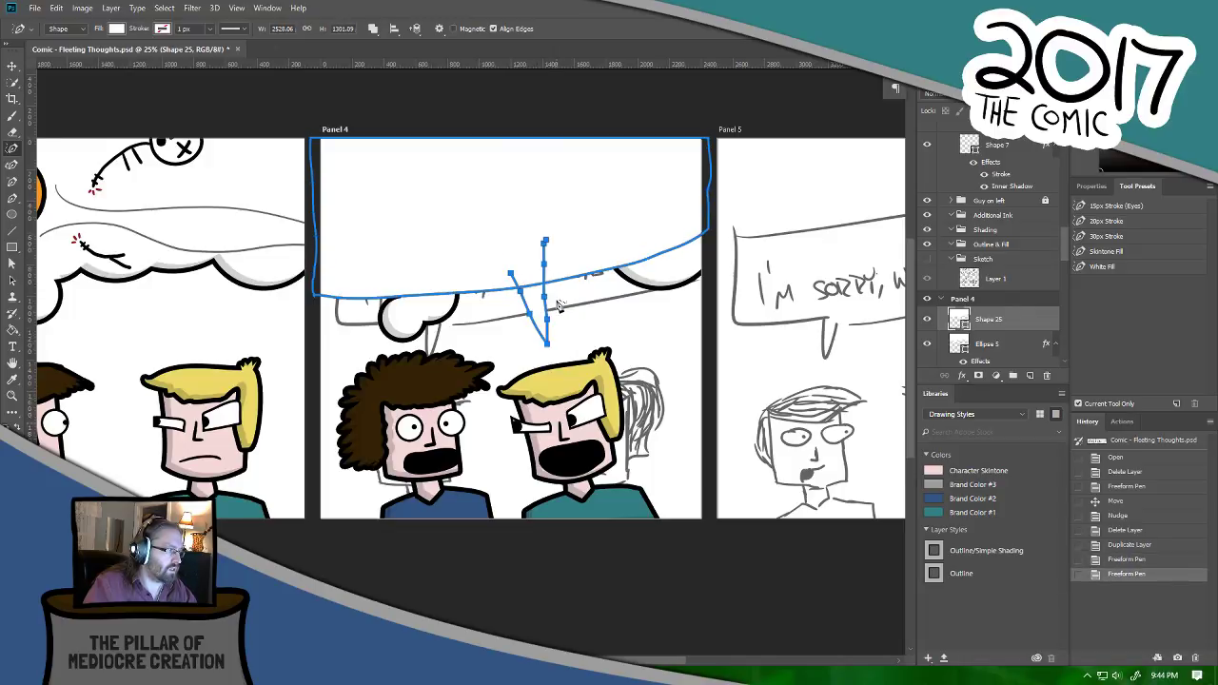
{"action": "left_click", "coordinate": [14, 67]}
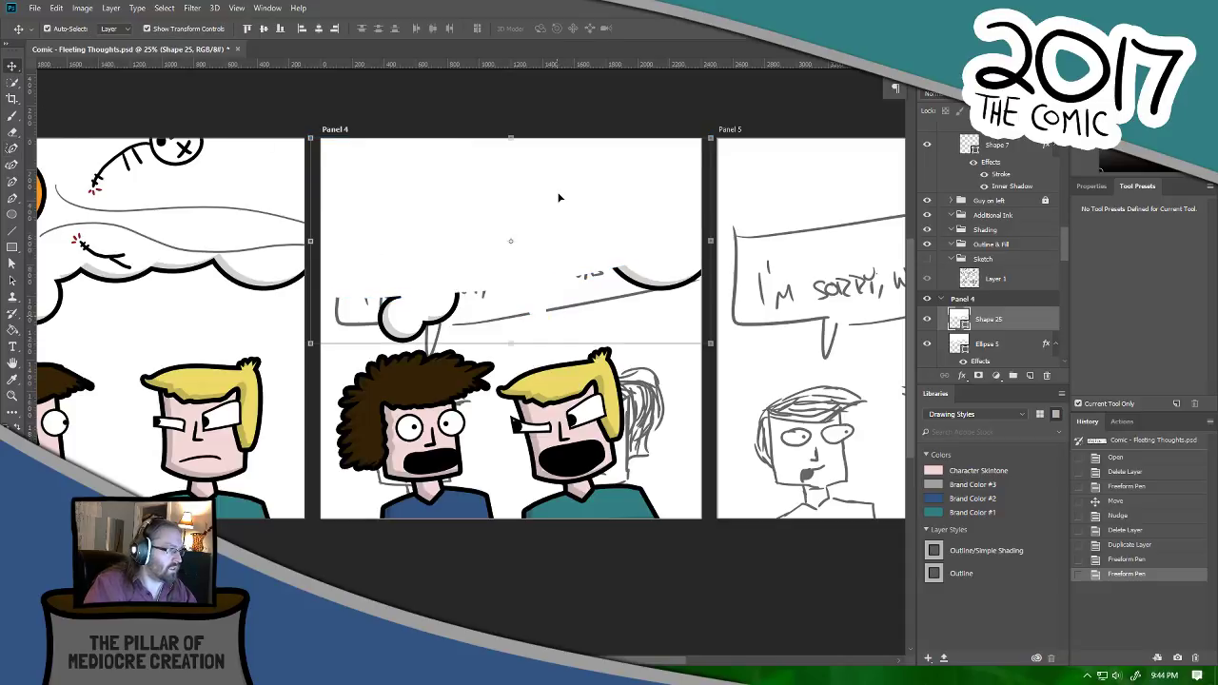
{"action": "left_click", "coordinate": [976, 573]}
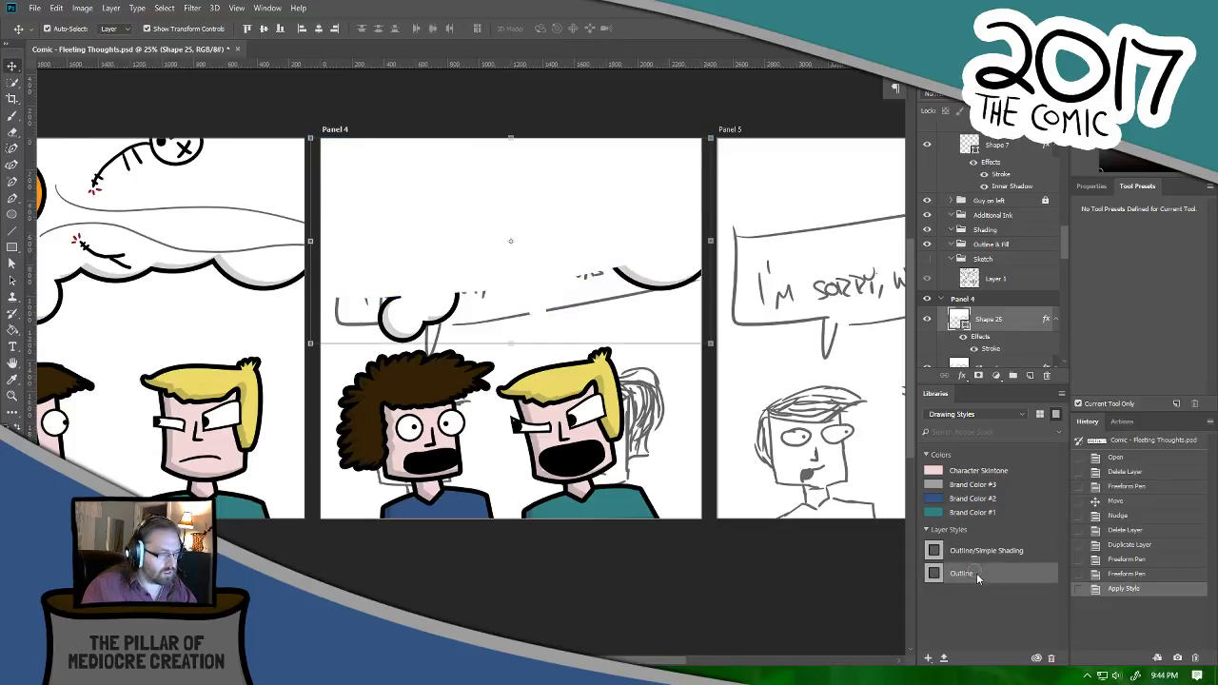
Step: Try the Outline/Simple Shading style on Panel 4's freehand speech bubble and delete that bubble layer
{"action": "left_click", "coordinate": [985, 559]}
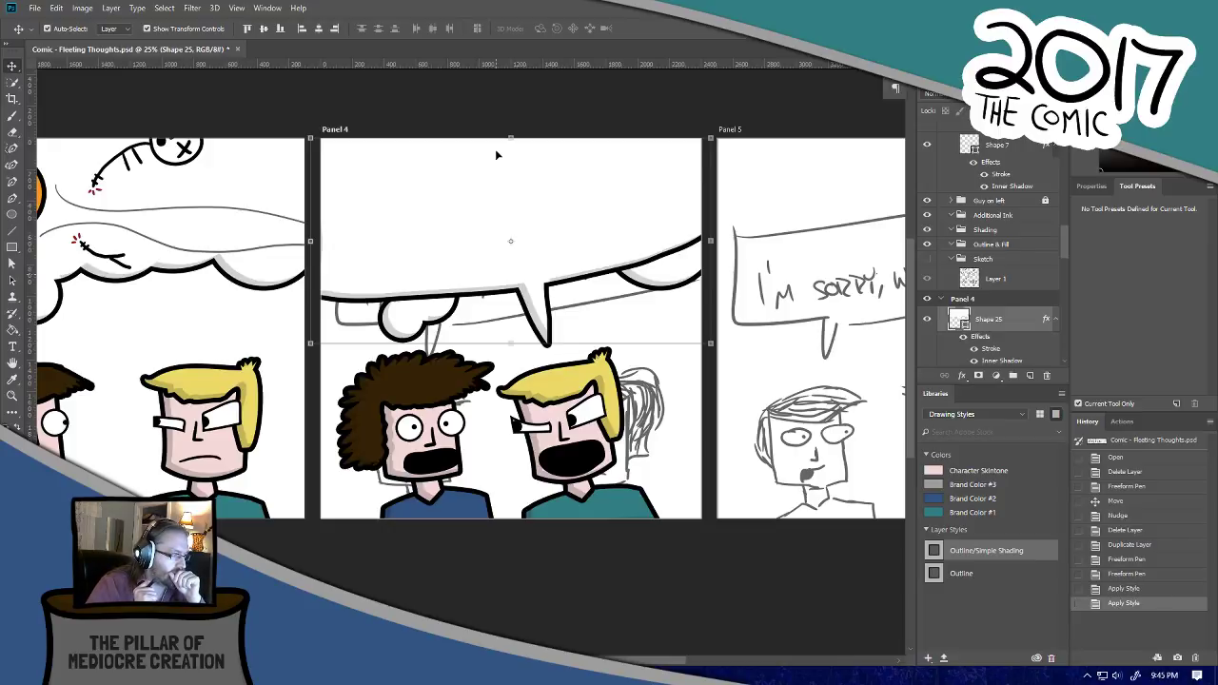
{"action": "key", "text": "Delete"}
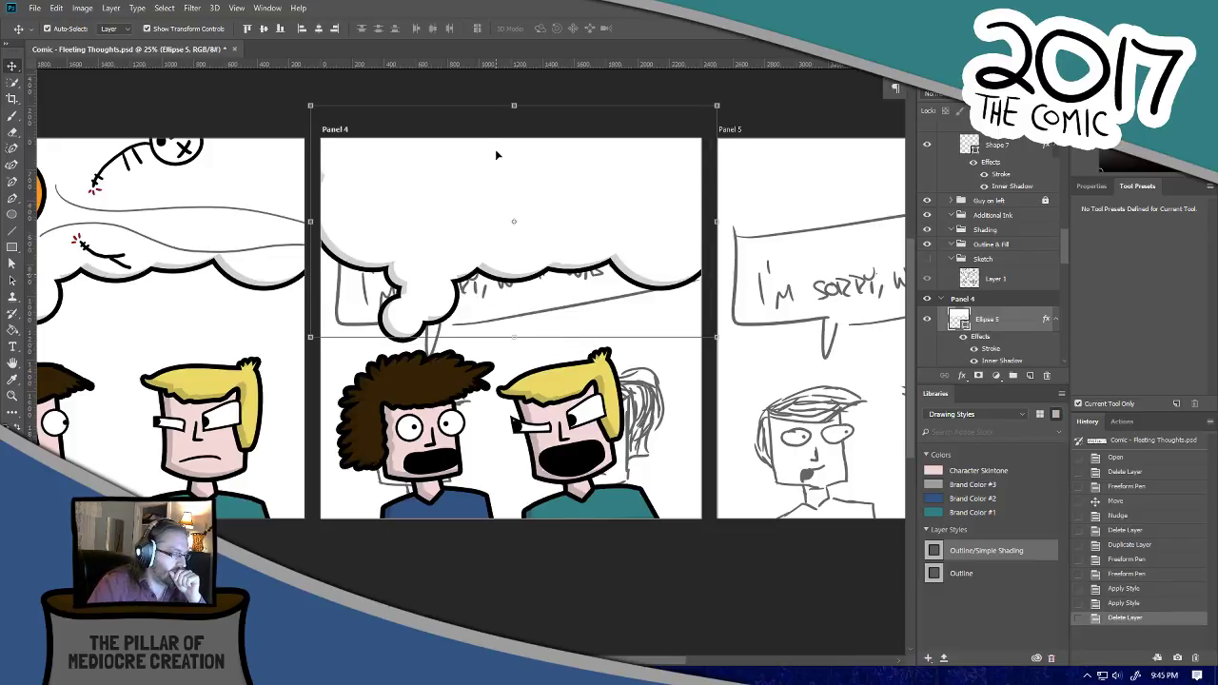
Step: Draw a white ellipse about 2554 by 1290 px across the upper part of Panel 4 and shift it slightly upward
{"action": "left_click", "coordinate": [988, 423]}
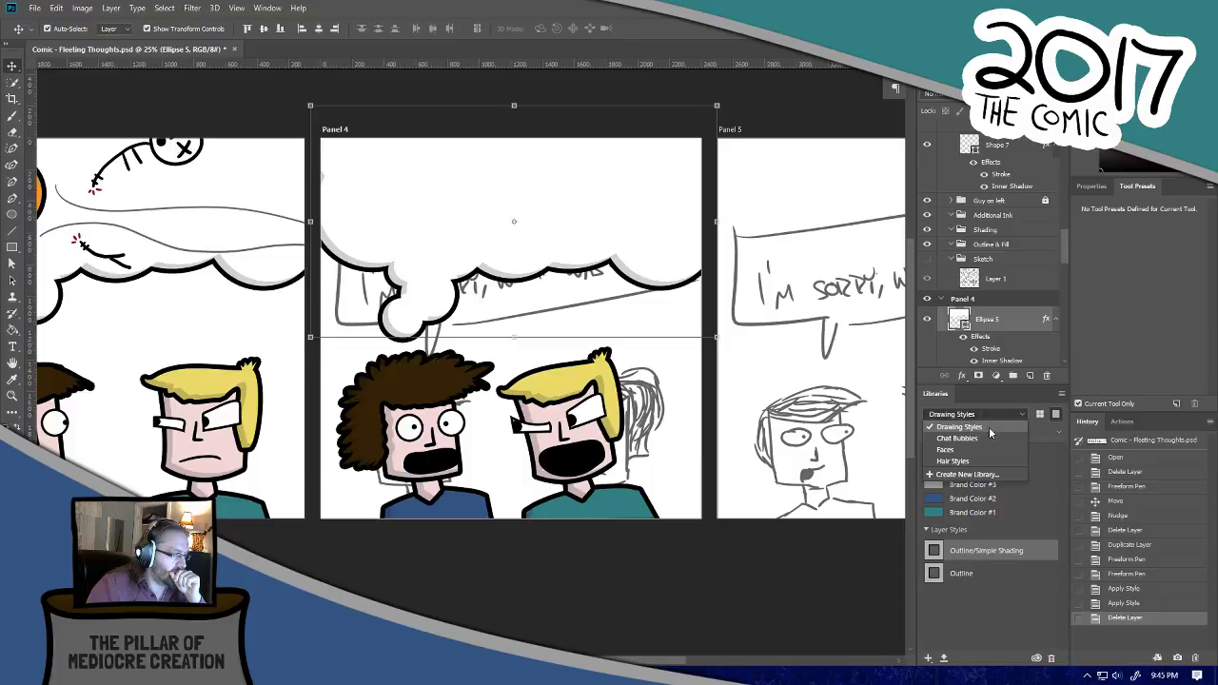
{"action": "left_click", "coordinate": [991, 443]}
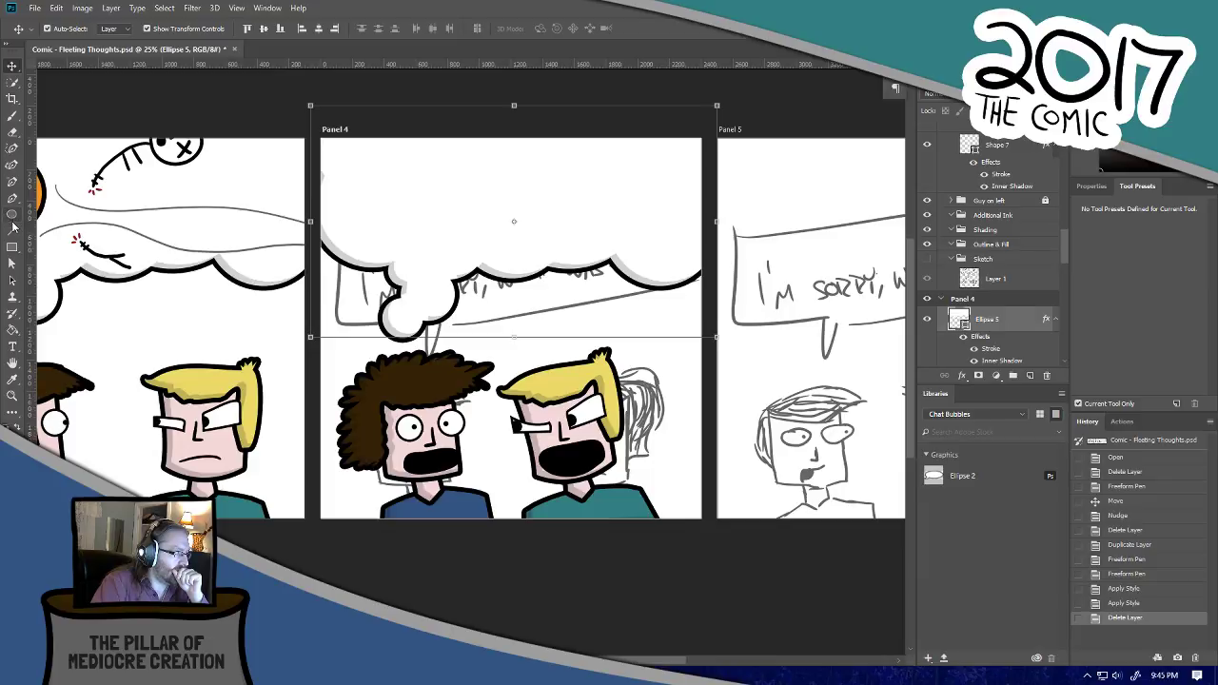
{"action": "left_click", "coordinate": [11, 216]}
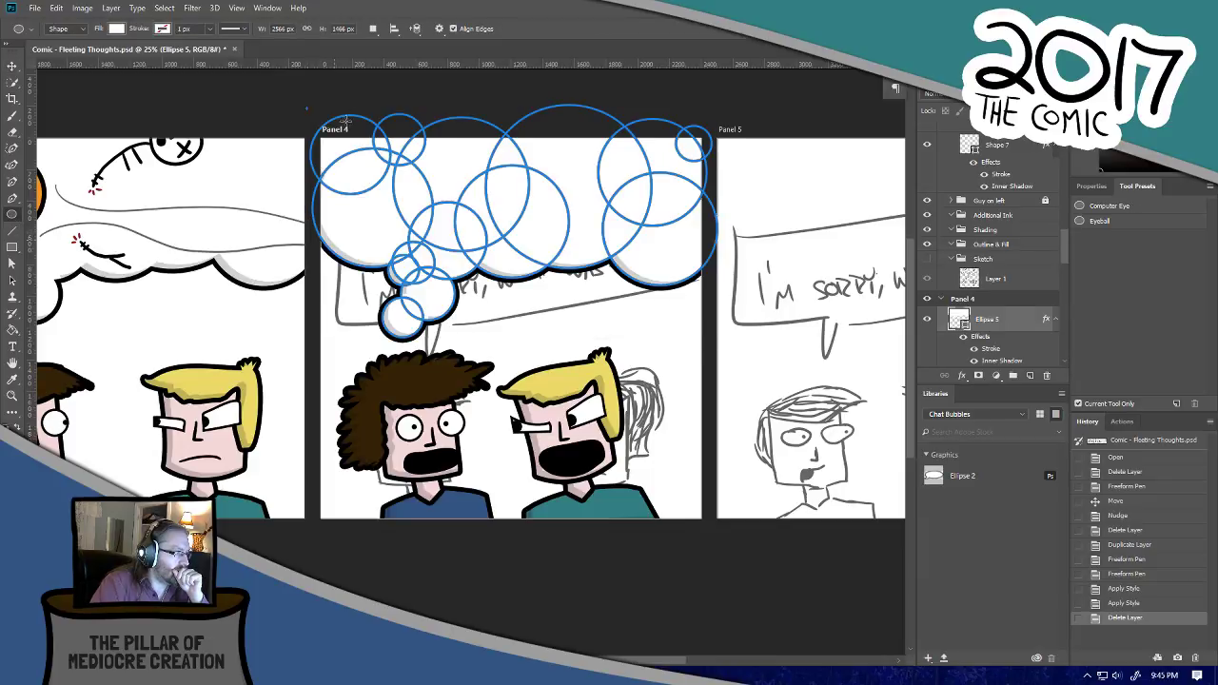
{"action": "left_click_drag", "start_coordinate": [306, 108], "coordinate": [711, 312]}
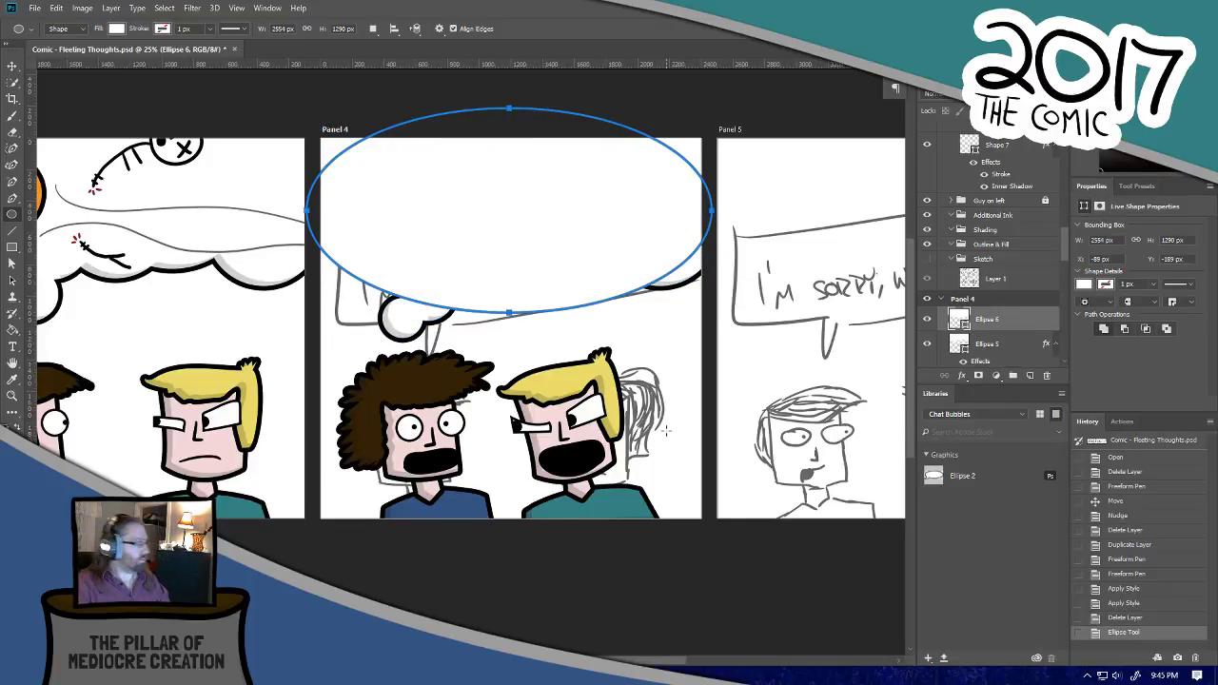
{"action": "left_click", "coordinate": [13, 66]}
{"action": "left_click_drag", "start_coordinate": [511, 261], "coordinate": [511, 241]}
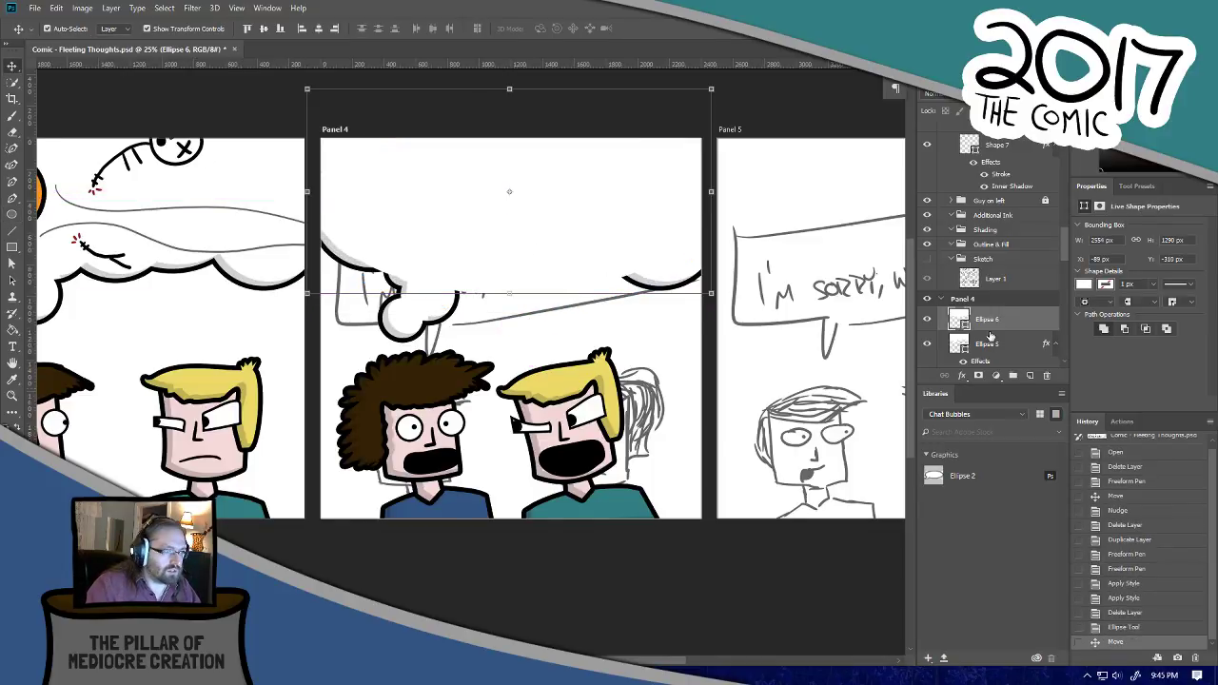
Step: Apply the Outline/Simple Shading layer style from the Drawing Styles library to the new ellipse
{"action": "left_click", "coordinate": [966, 417]}
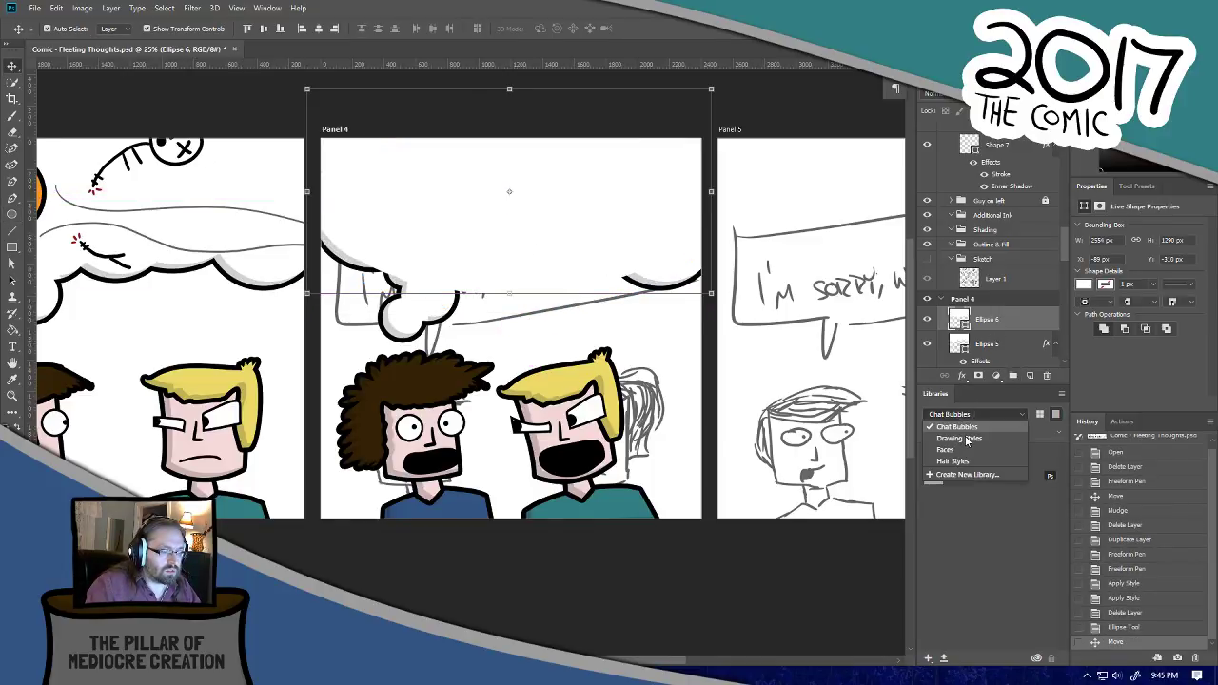
{"action": "left_click", "coordinate": [960, 439]}
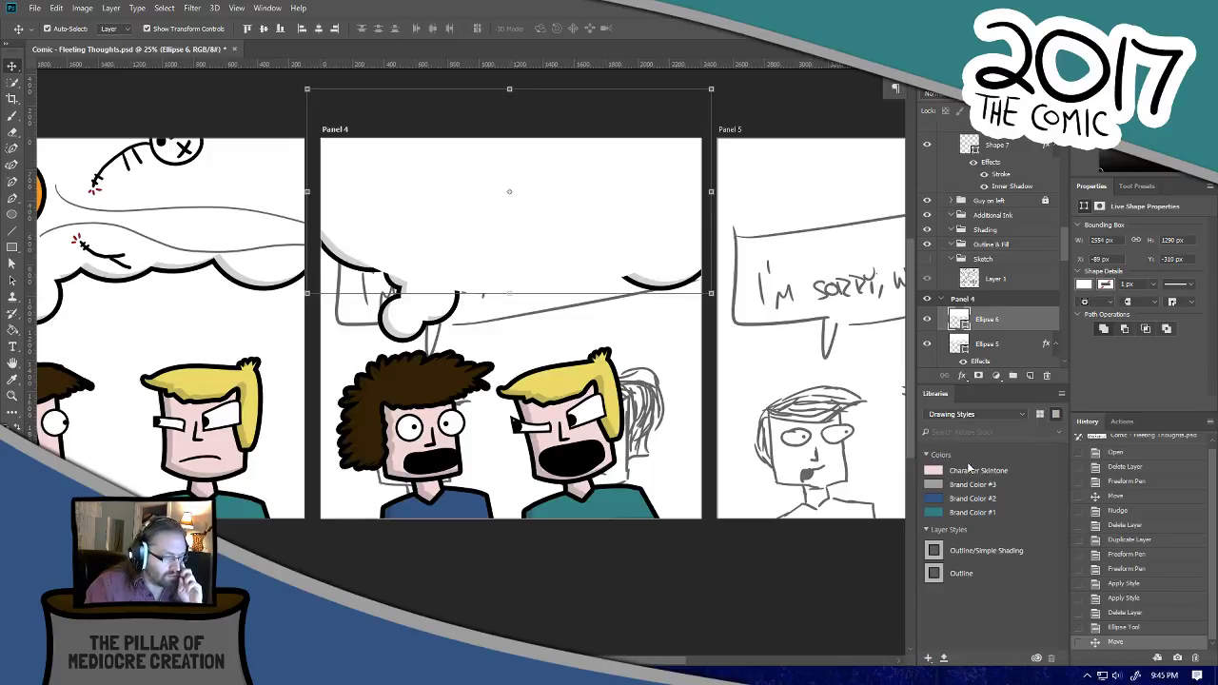
{"action": "left_click", "coordinate": [969, 549]}
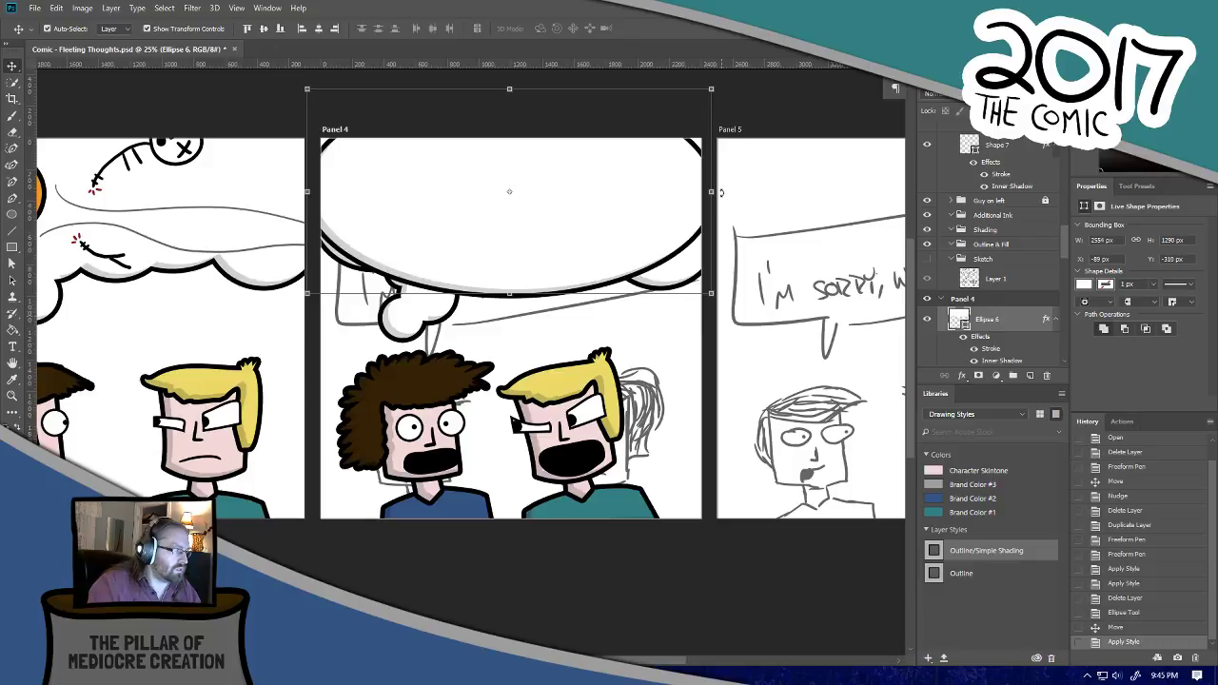
Step: Rotate the ellipse bubble about 11 degrees counterclockwise and move it slightly down over the thought cloud
{"action": "left_click_drag", "start_coordinate": [720, 196], "coordinate": [723, 152]}
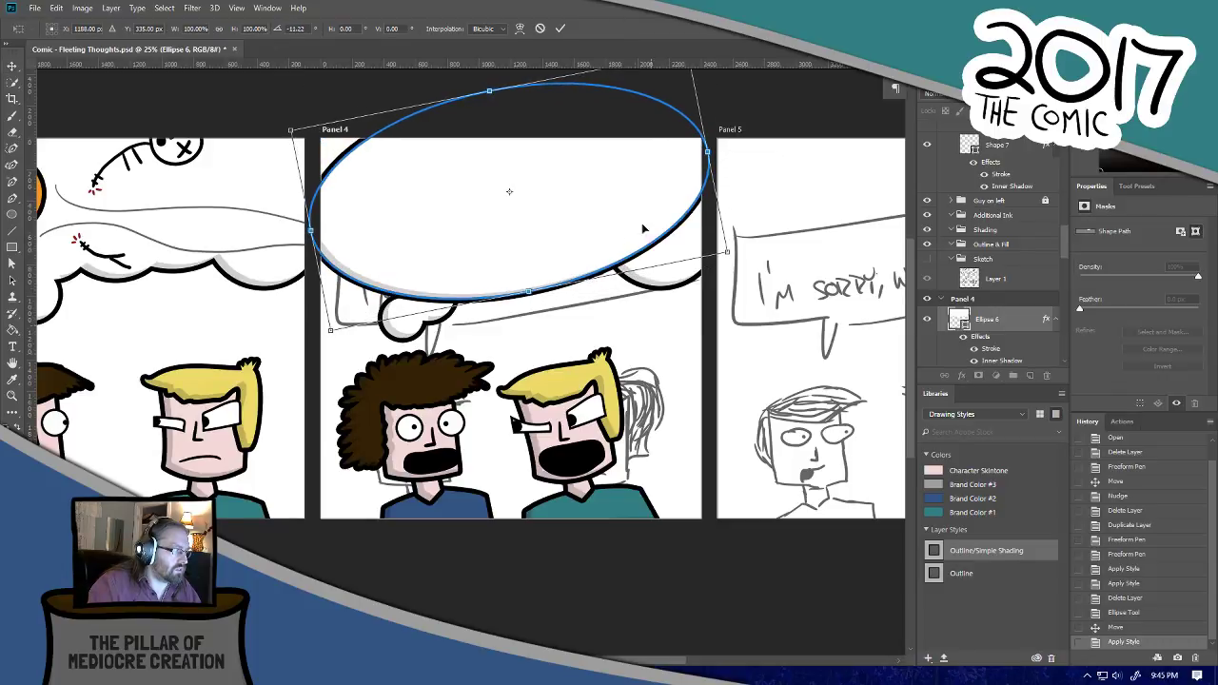
{"action": "mouse_move", "coordinate": [577, 230]}
{"action": "left_mouse_down"}
{"action": "mouse_move", "coordinate": [577, 263]}
{"action": "mouse_move", "coordinate": [581, 250]}
{"action": "left_mouse_up"}
{"action": "key", "text": "Return"}
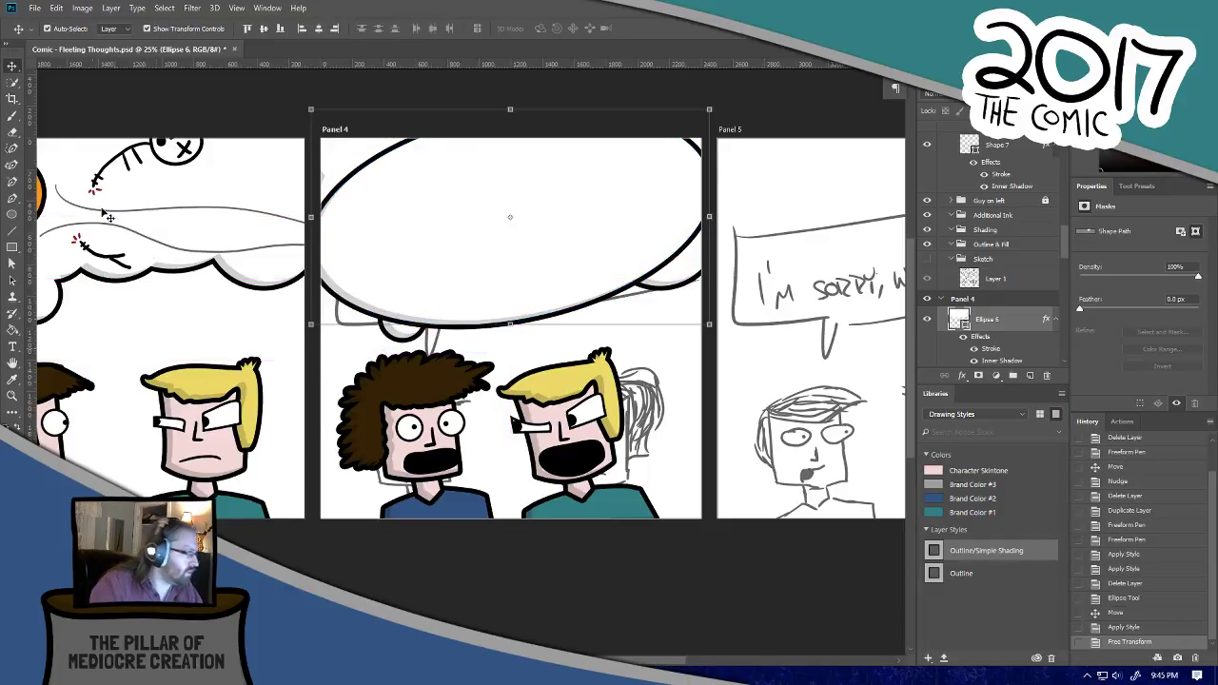
Step: Try adding a curved freehand tail to the ellipse bubble with Combine Shapes, and revert to the state before the tail
{"action": "left_click", "coordinate": [12, 149]}
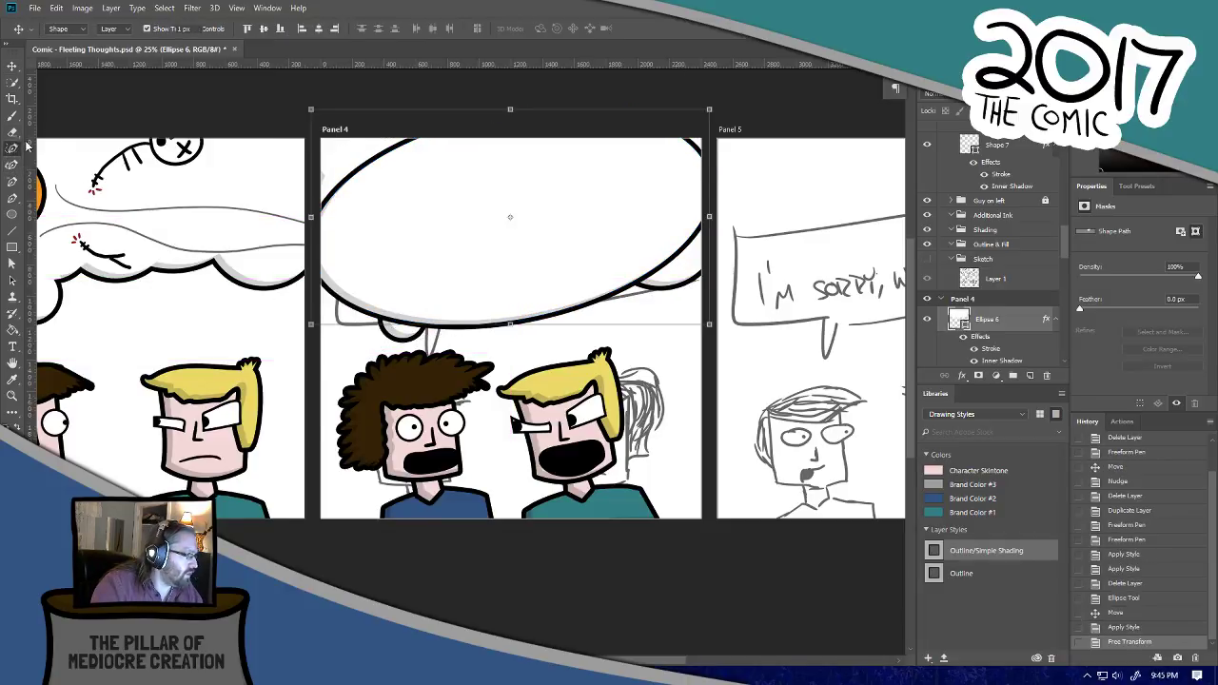
{"action": "left_click", "coordinate": [374, 30]}
{"action": "left_click", "coordinate": [391, 55]}
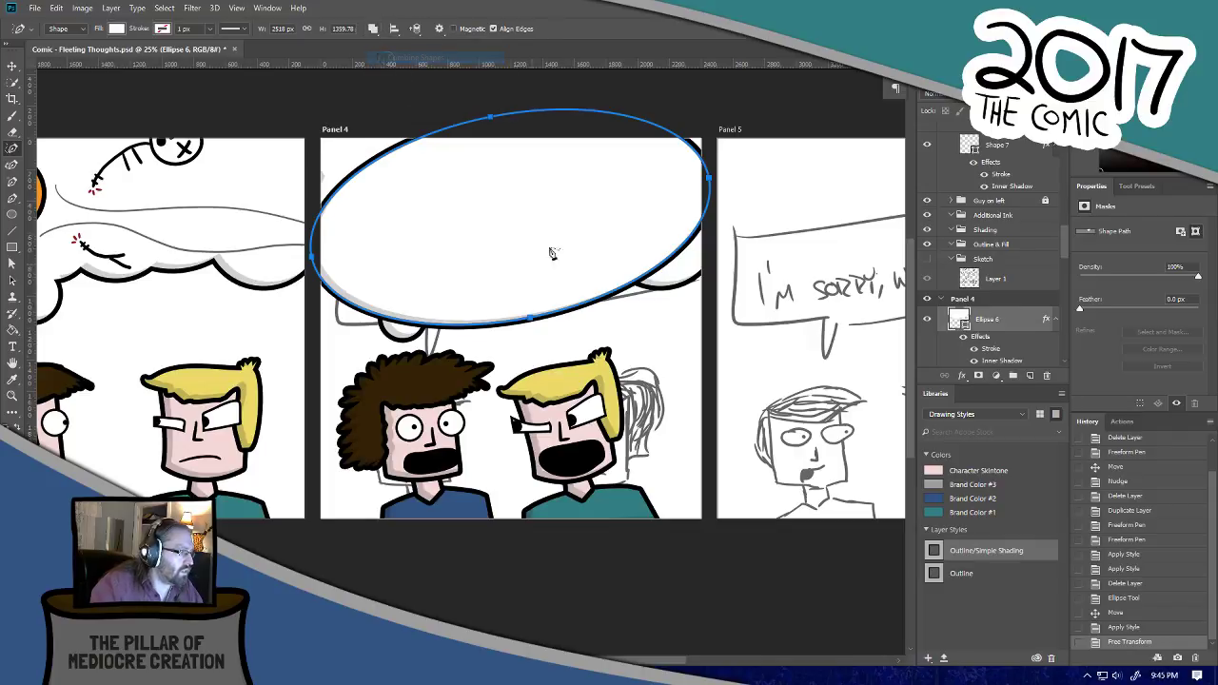
{"action": "mouse_move", "coordinate": [533, 305]}
{"action": "left_mouse_down"}
{"action": "mouse_move", "coordinate": [562, 358]}
{"action": "mouse_move", "coordinate": [537, 282]}
{"action": "mouse_move", "coordinate": [555, 283]}
{"action": "mouse_move", "coordinate": [570, 352]}
{"action": "left_mouse_up"}
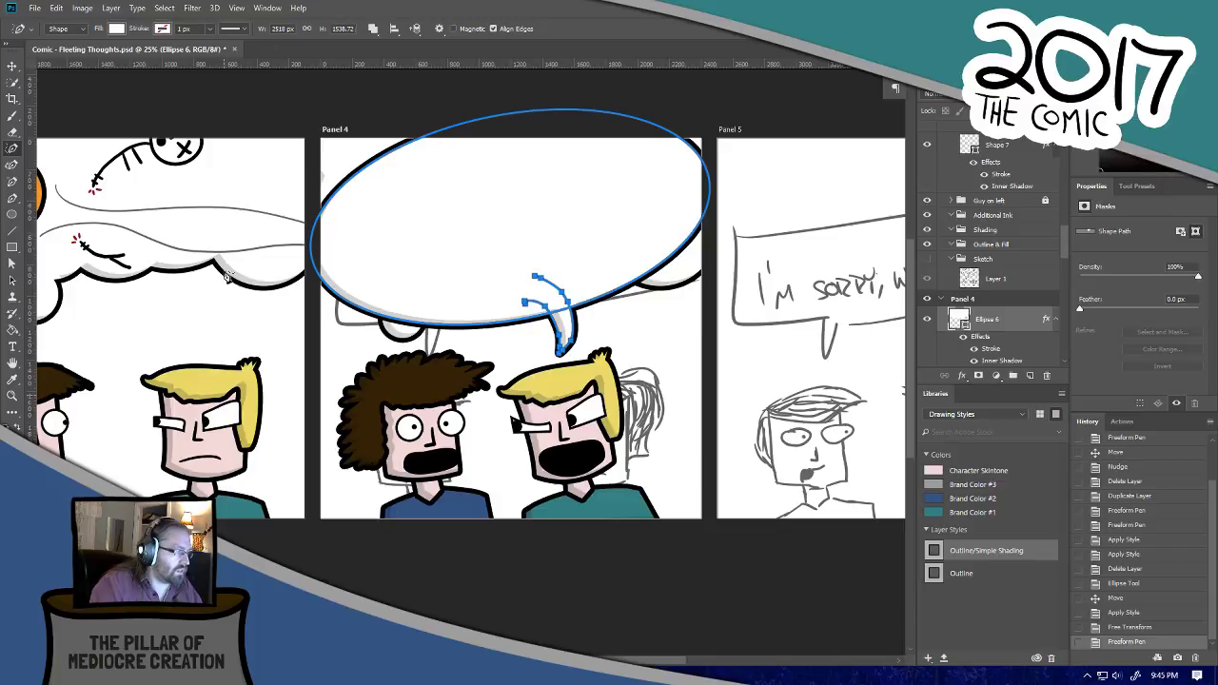
{"action": "left_click", "coordinate": [12, 65]}
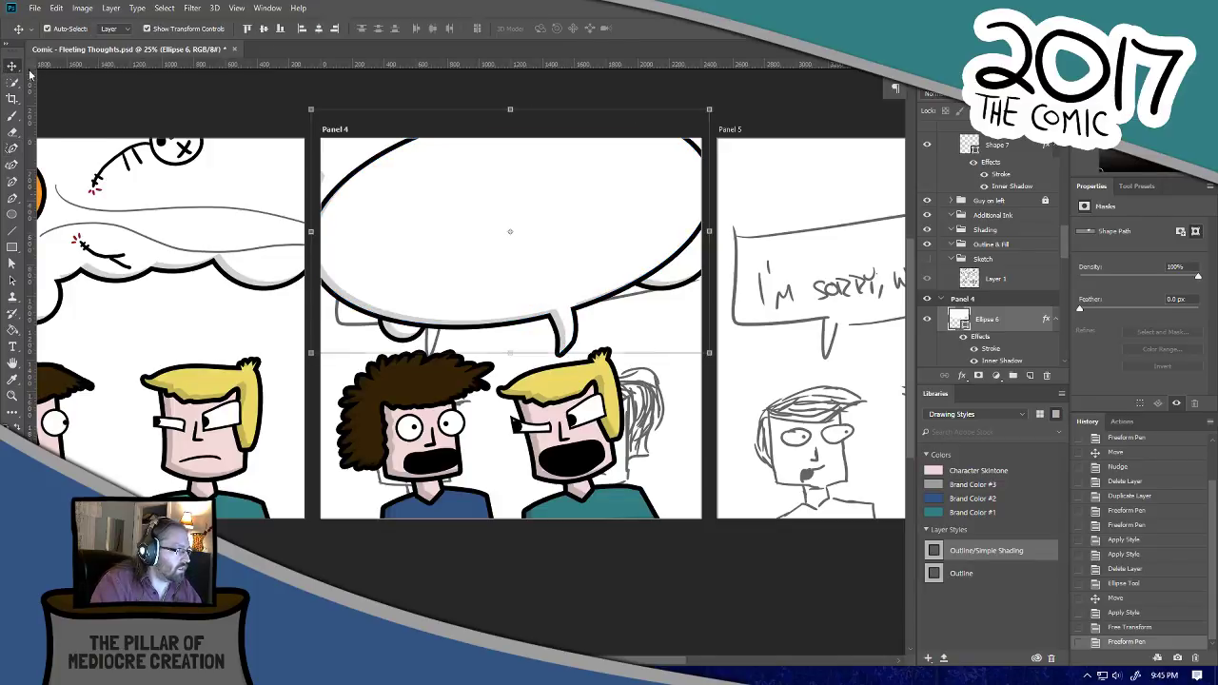
{"action": "left_click", "coordinate": [257, 89]}
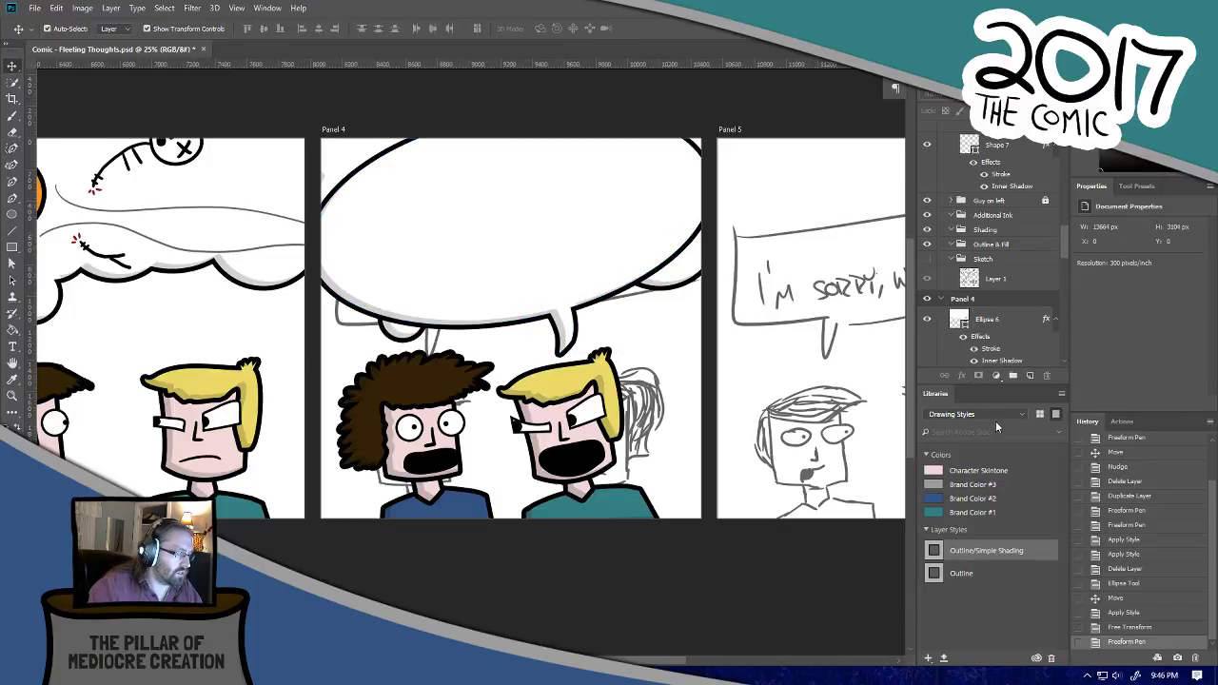
{"action": "left_click", "coordinate": [1134, 596]}
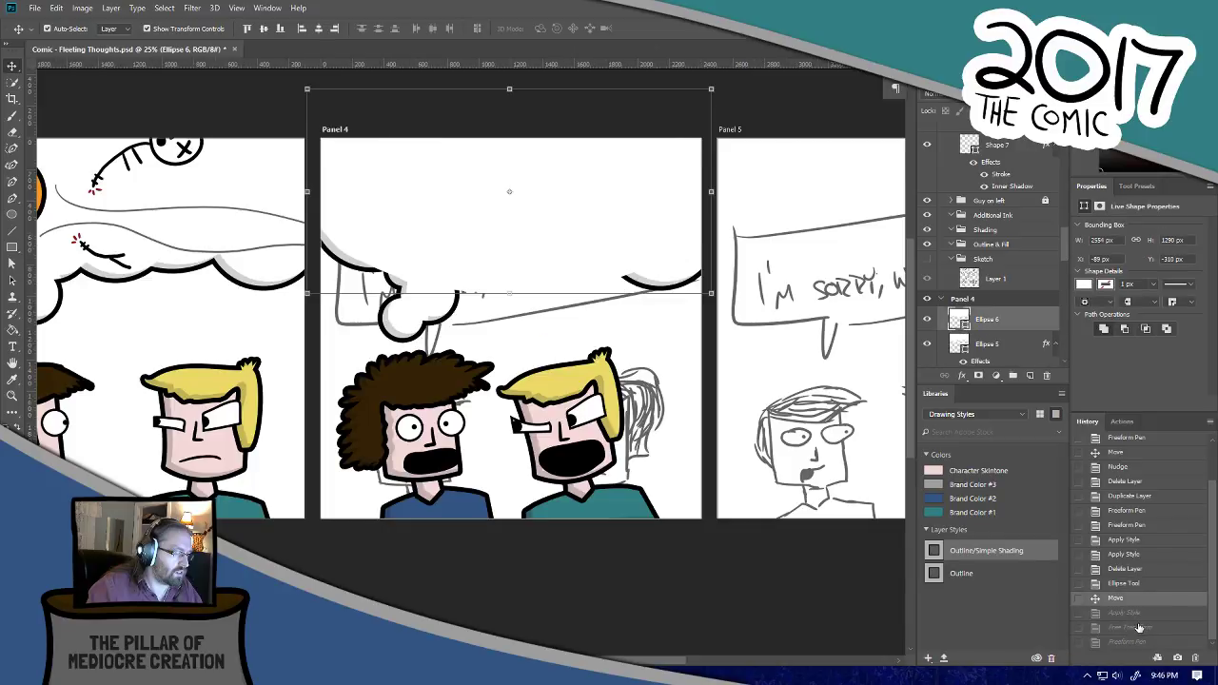
{"action": "left_click", "coordinate": [1132, 627]}
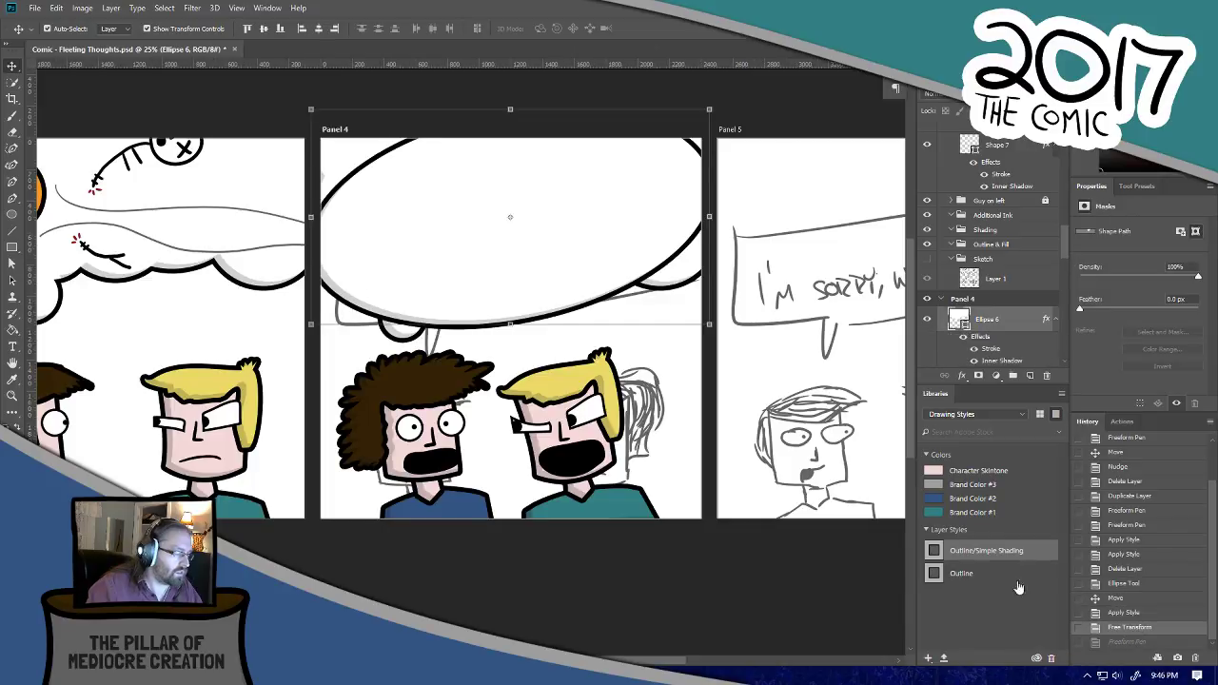
Step: Add a short pointed freehand tail to the ellipse bubble's lower edge using Combine Shapes, and move the bubble slightly down
{"action": "left_click", "coordinate": [12, 149]}
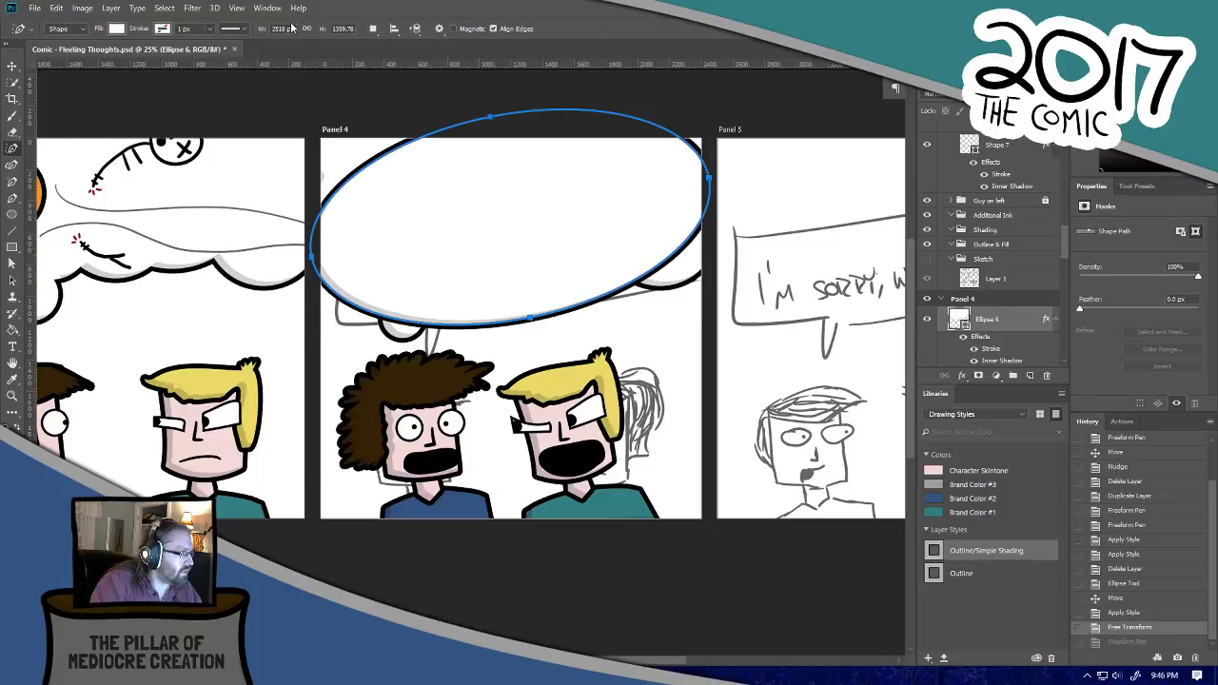
{"action": "left_click", "coordinate": [373, 29]}
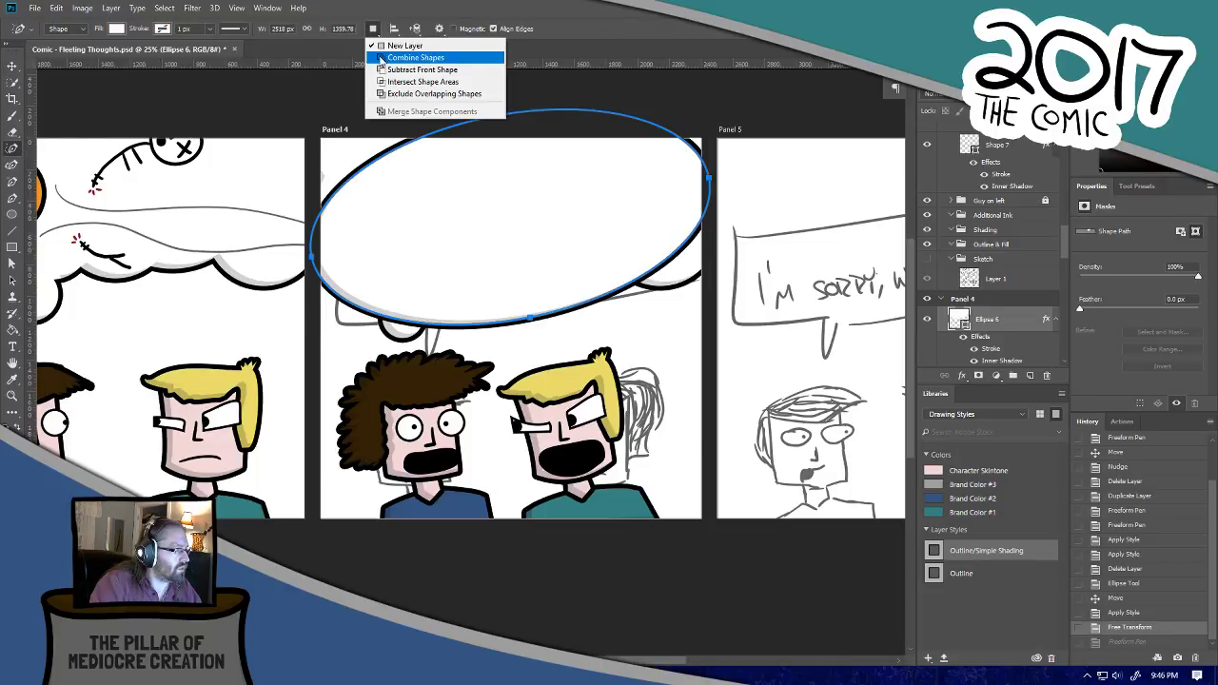
{"action": "left_click", "coordinate": [381, 59]}
{"action": "mouse_move", "coordinate": [503, 308]}
{"action": "left_mouse_down"}
{"action": "mouse_move", "coordinate": [531, 292]}
{"action": "mouse_move", "coordinate": [528, 343]}
{"action": "mouse_move", "coordinate": [514, 283]}
{"action": "left_mouse_up"}
{"action": "key", "text": "ctrl+z"}
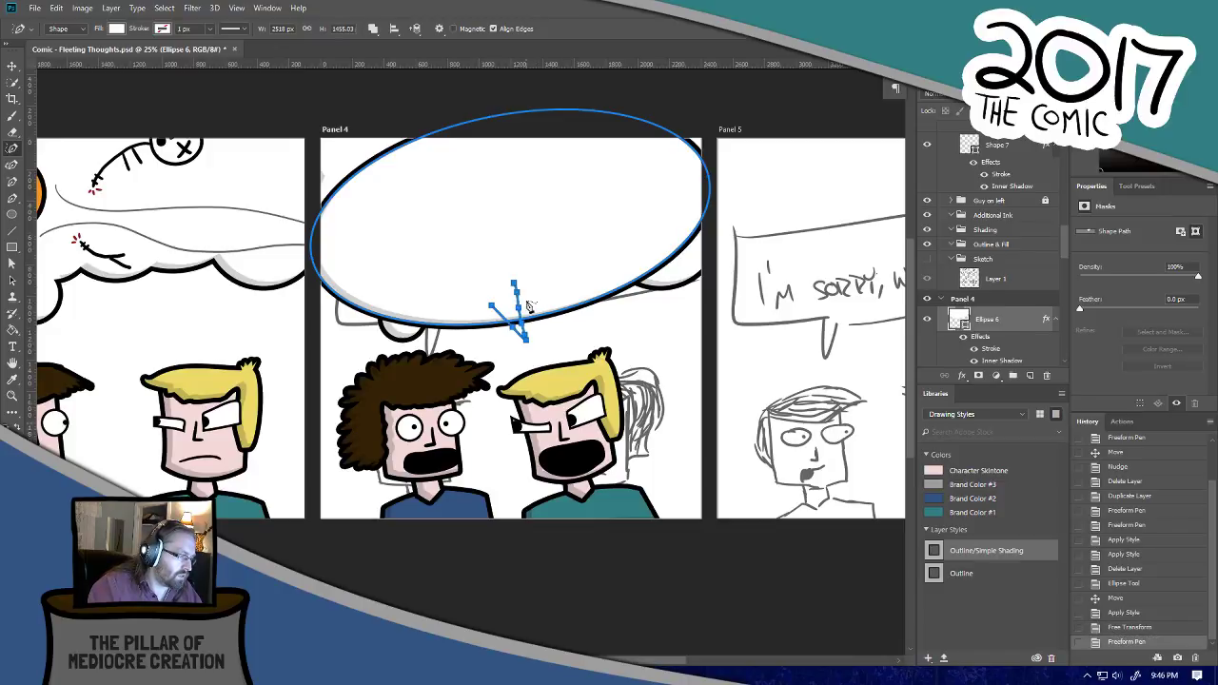
{"action": "left_click", "coordinate": [13, 69]}
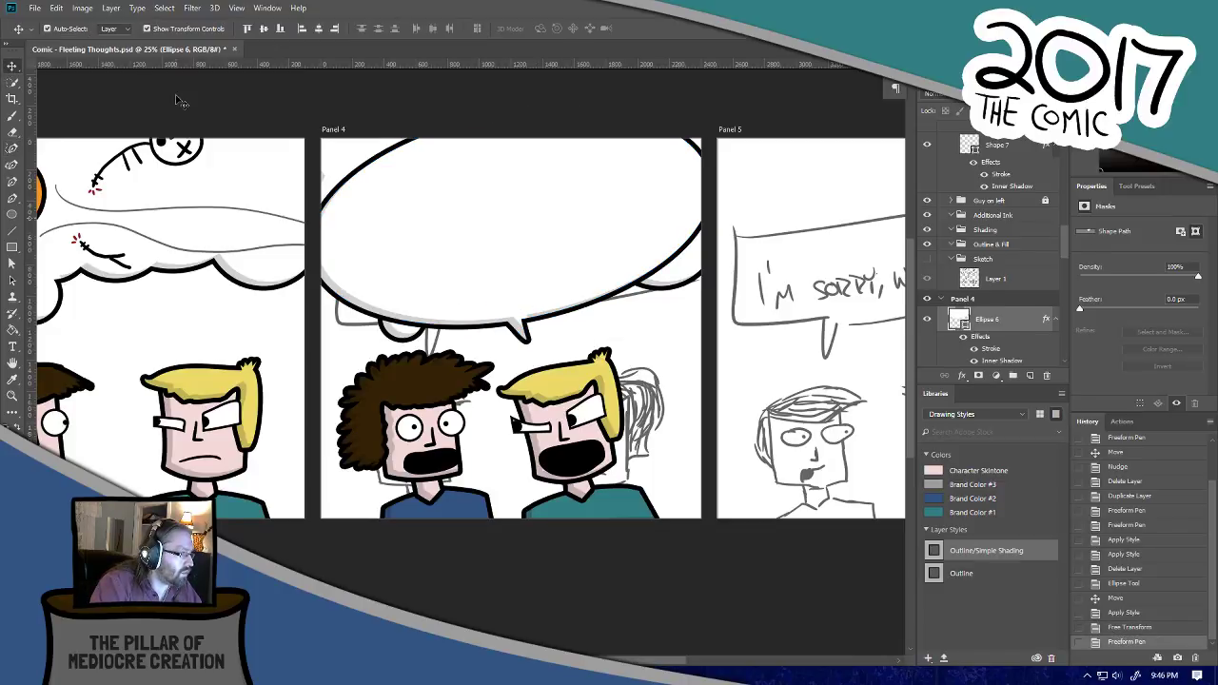
{"action": "left_click_drag", "start_coordinate": [552, 265], "coordinate": [547, 278]}
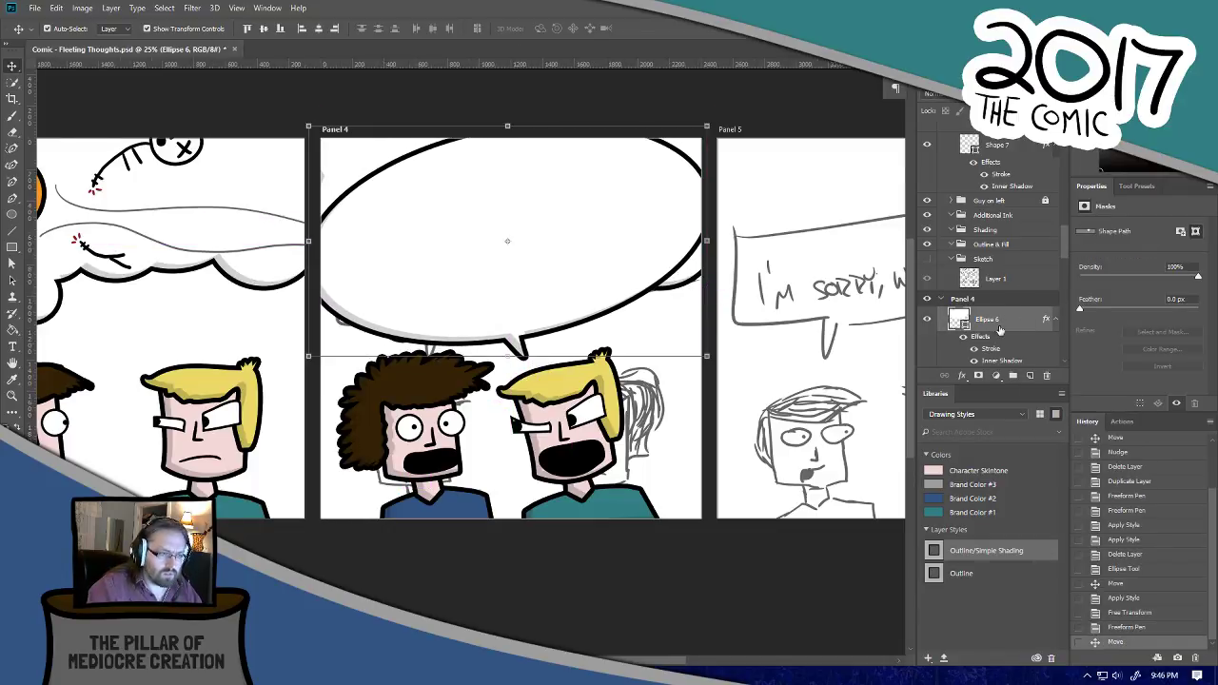
Step: Change the fill colour of the Ellipse 6 speech bubble to light red, #cc5a5a
{"action": "scroll", "coordinate": [994, 314], "scroll_direction": "down", "scroll_amount": 3}
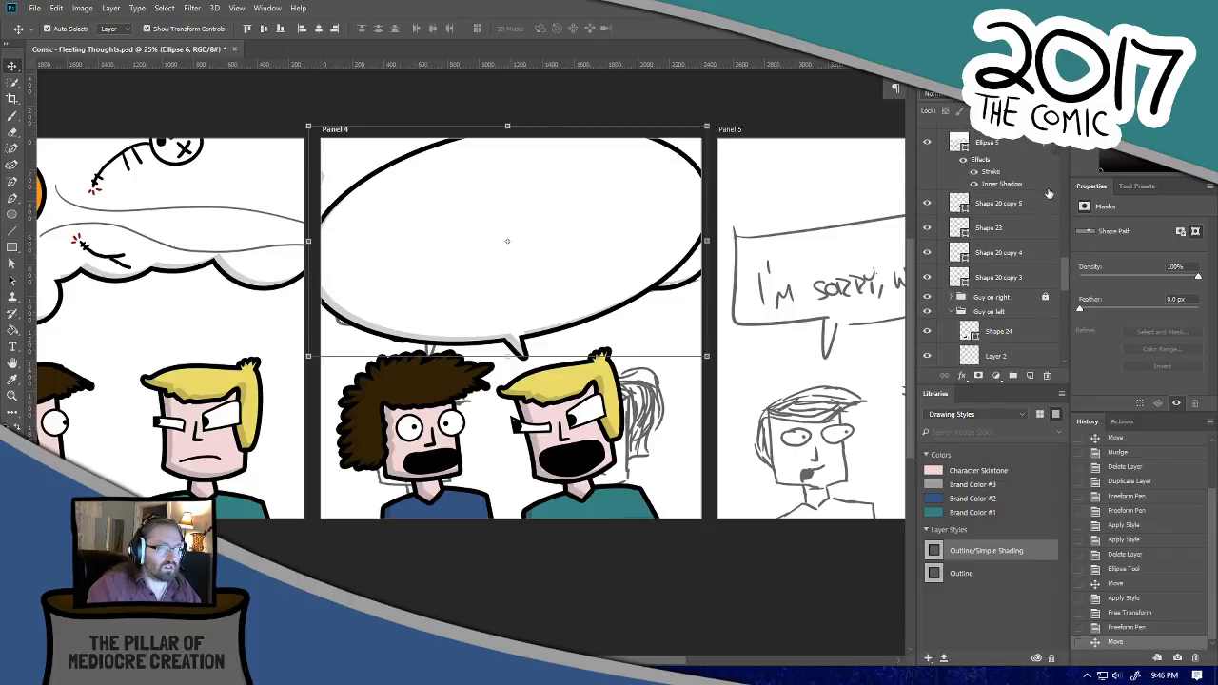
{"action": "scroll", "coordinate": [1037, 271], "scroll_direction": "up", "scroll_amount": 3}
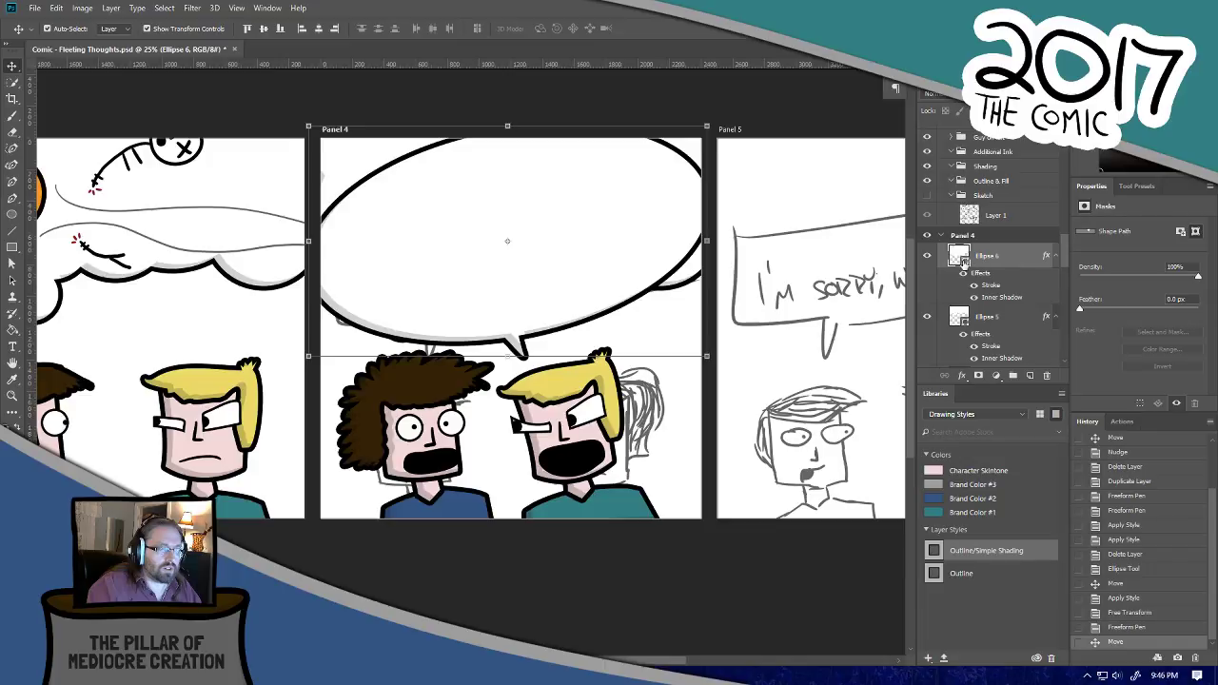
{"action": "double_click", "coordinate": [964, 261]}
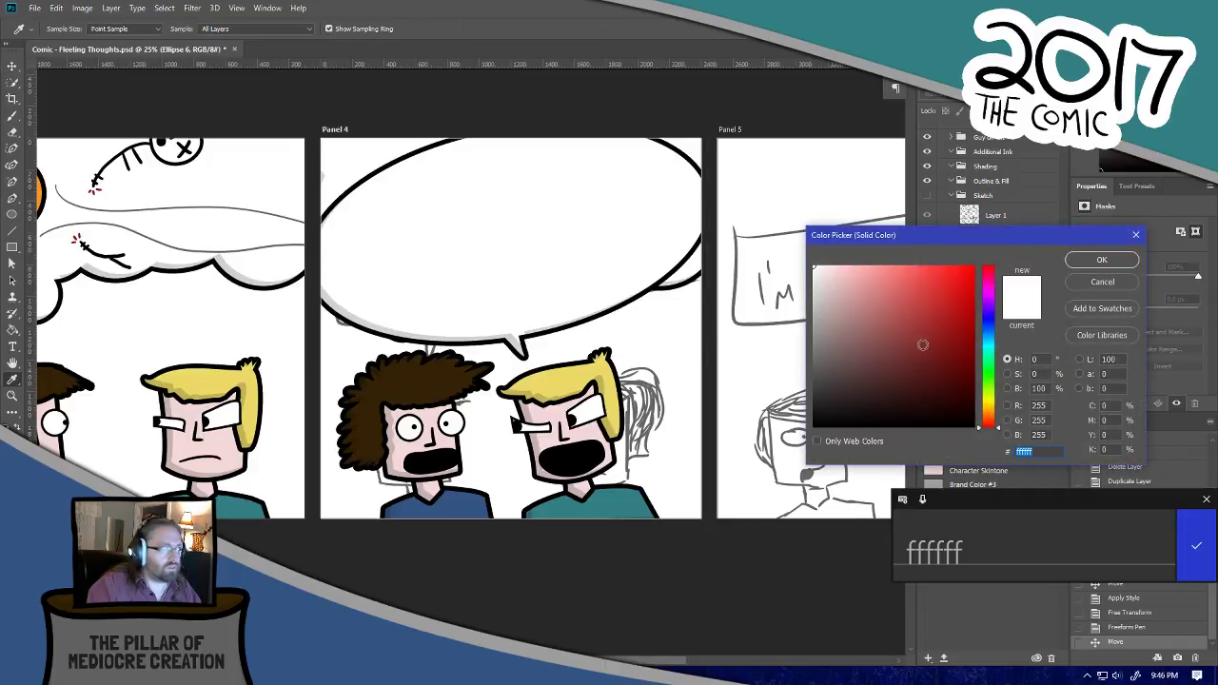
{"action": "left_click", "coordinate": [905, 308]}
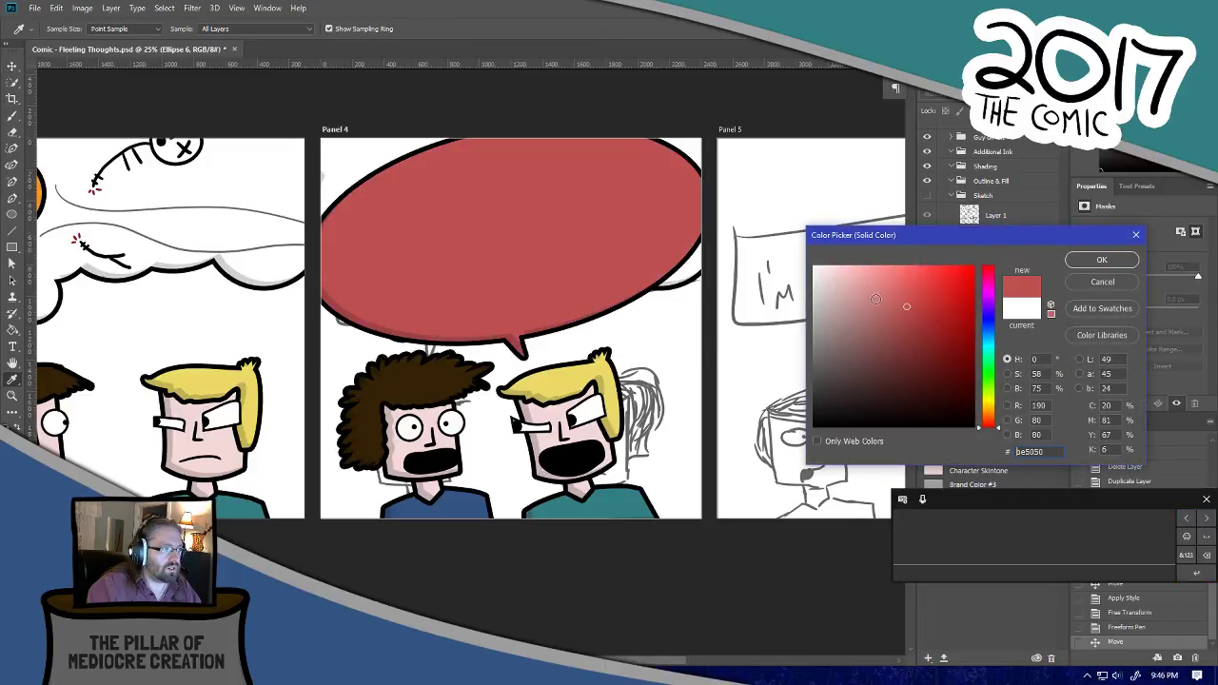
{"action": "left_click", "coordinate": [859, 288]}
{"action": "left_click", "coordinate": [966, 366]}
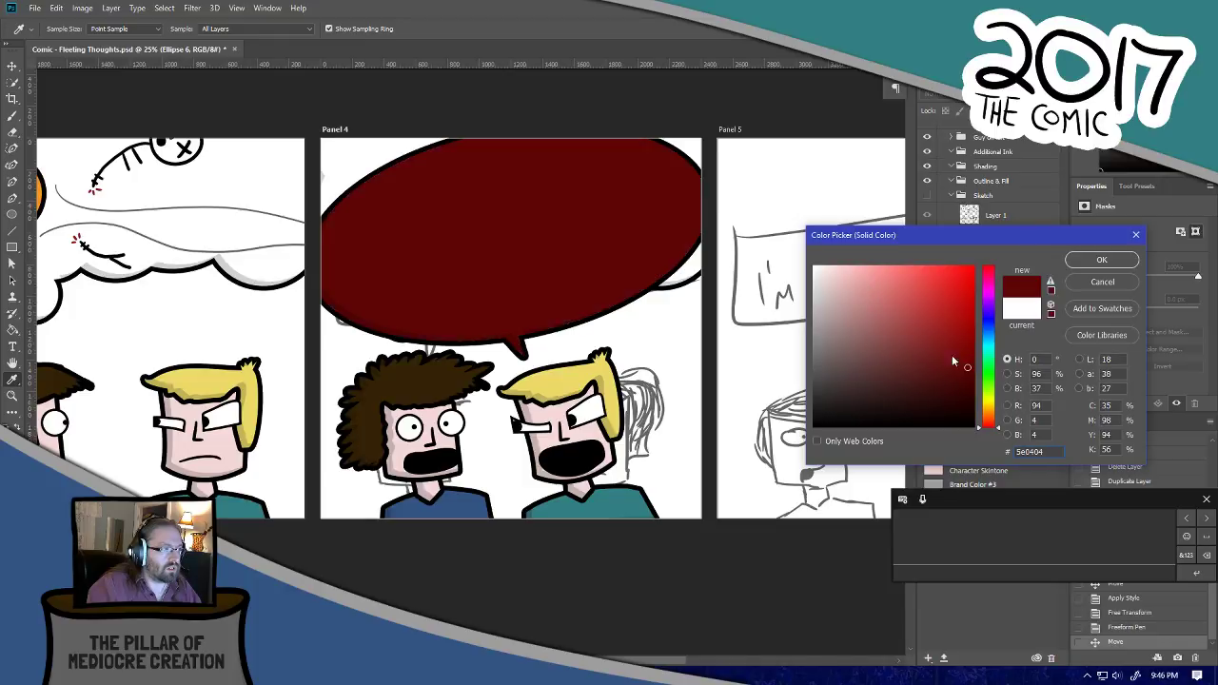
{"action": "left_click", "coordinate": [950, 339]}
{"action": "left_click", "coordinate": [938, 328]}
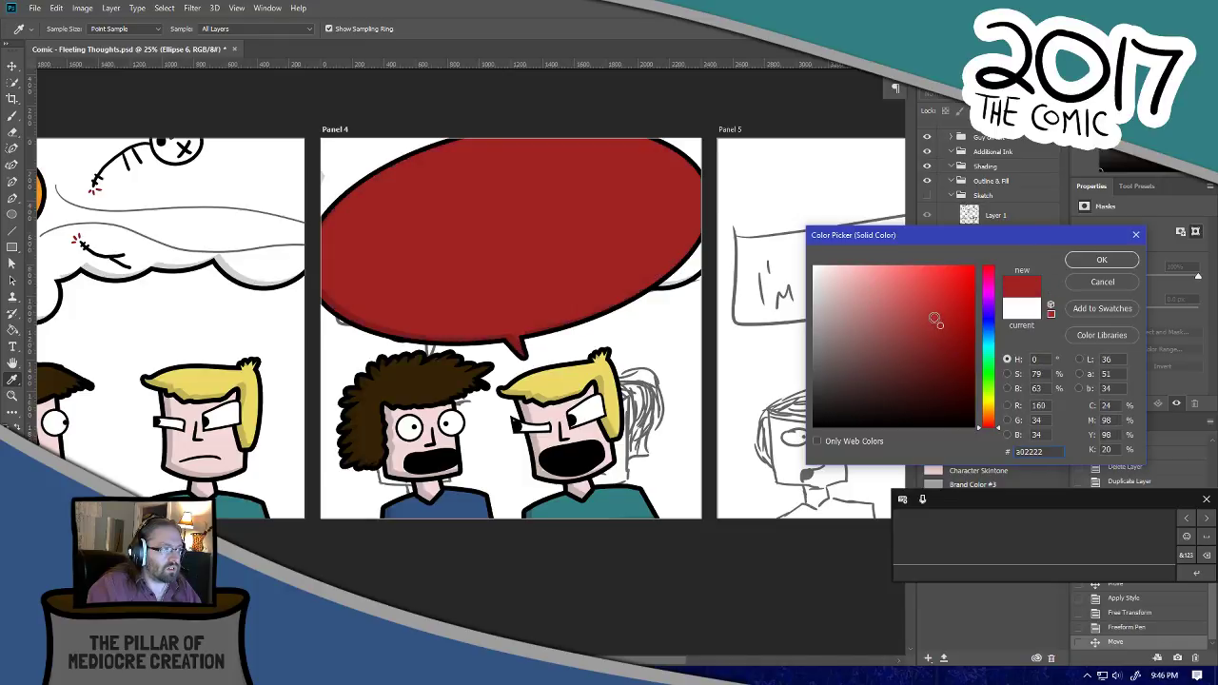
{"action": "left_click", "coordinate": [935, 311]}
{"action": "left_click", "coordinate": [914, 298]}
{"action": "left_click", "coordinate": [902, 299]}
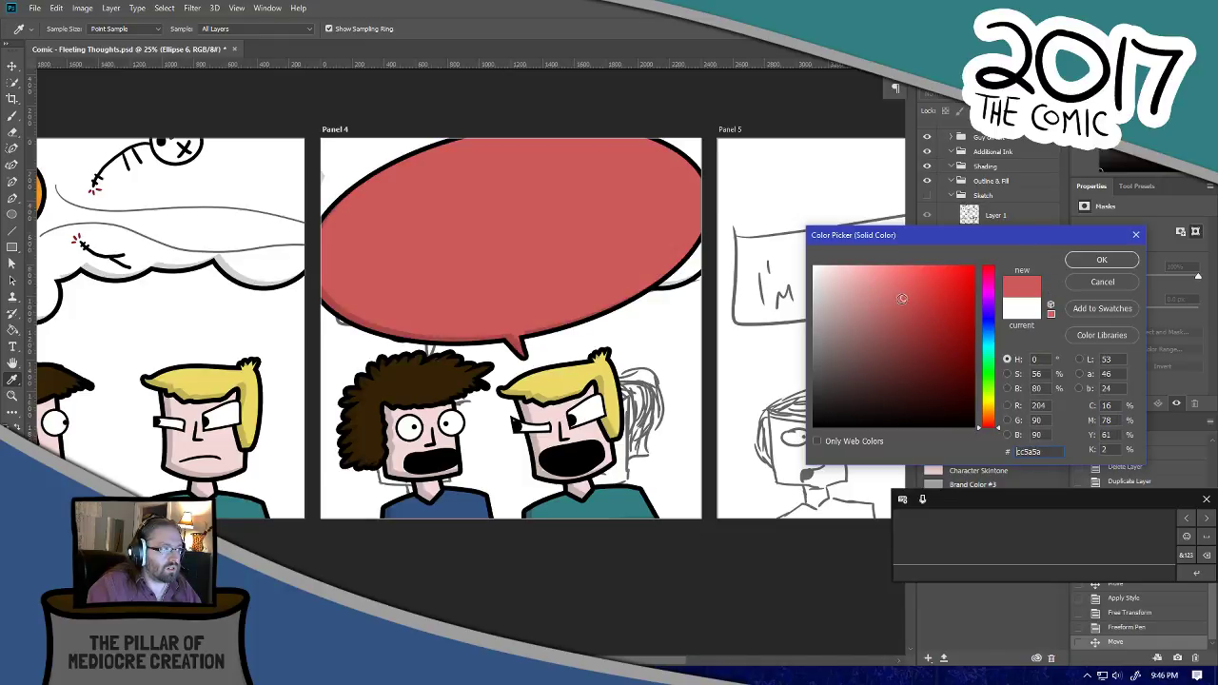
{"action": "left_click", "coordinate": [1101, 260]}
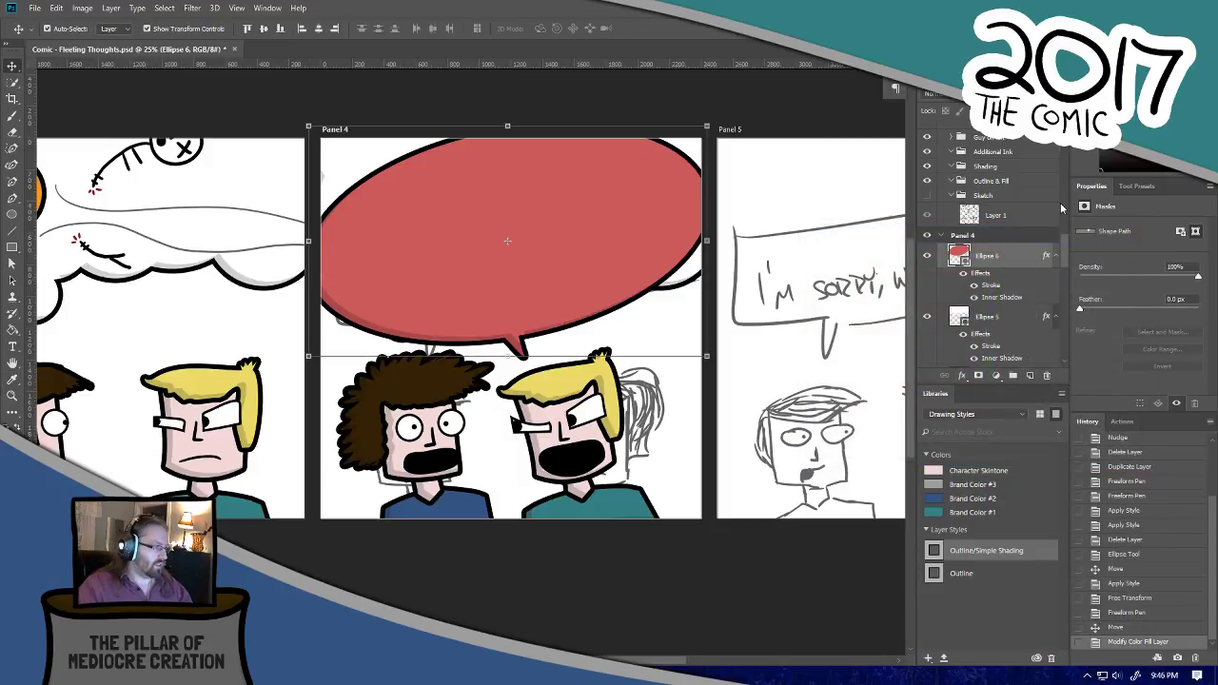
Step: Add the text "HELLO?" in black Londrina Solid, 100 px, near the lower-left corner of Panel 4
{"action": "key", "text": "t"}
{"action": "left_click", "coordinate": [382, 282]}
{"action": "key", "text": "Escape"}
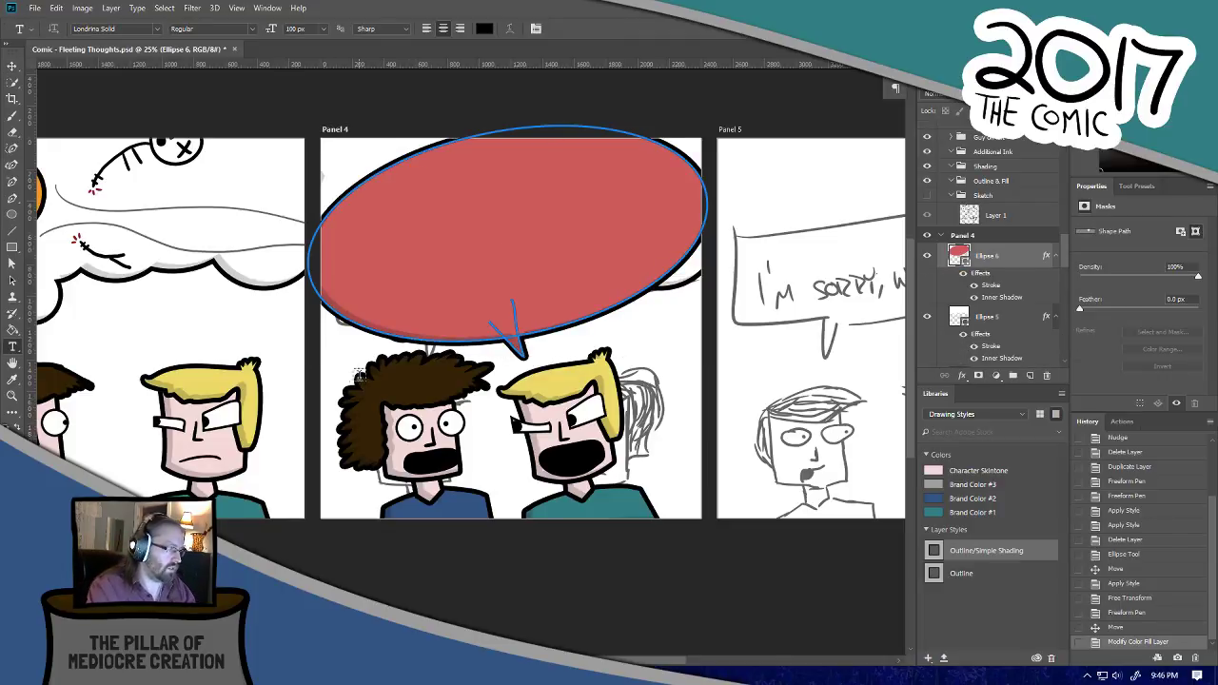
{"action": "left_click", "coordinate": [335, 500]}
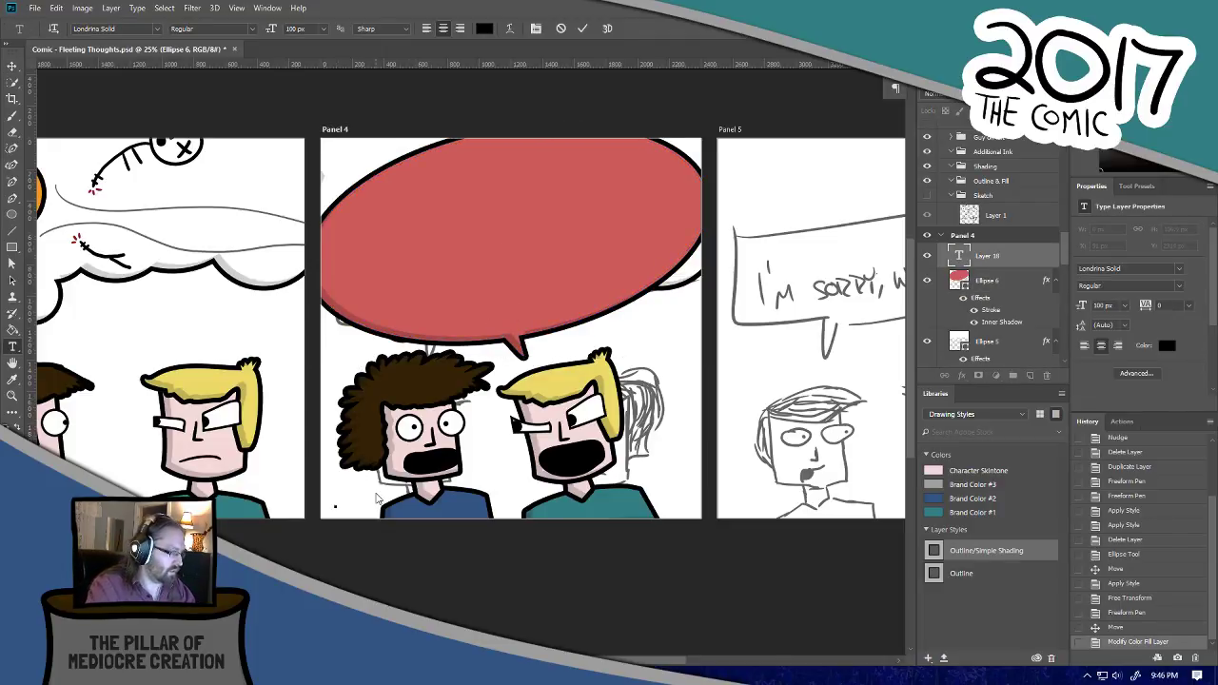
{"action": "type", "text": "HELLO?"}
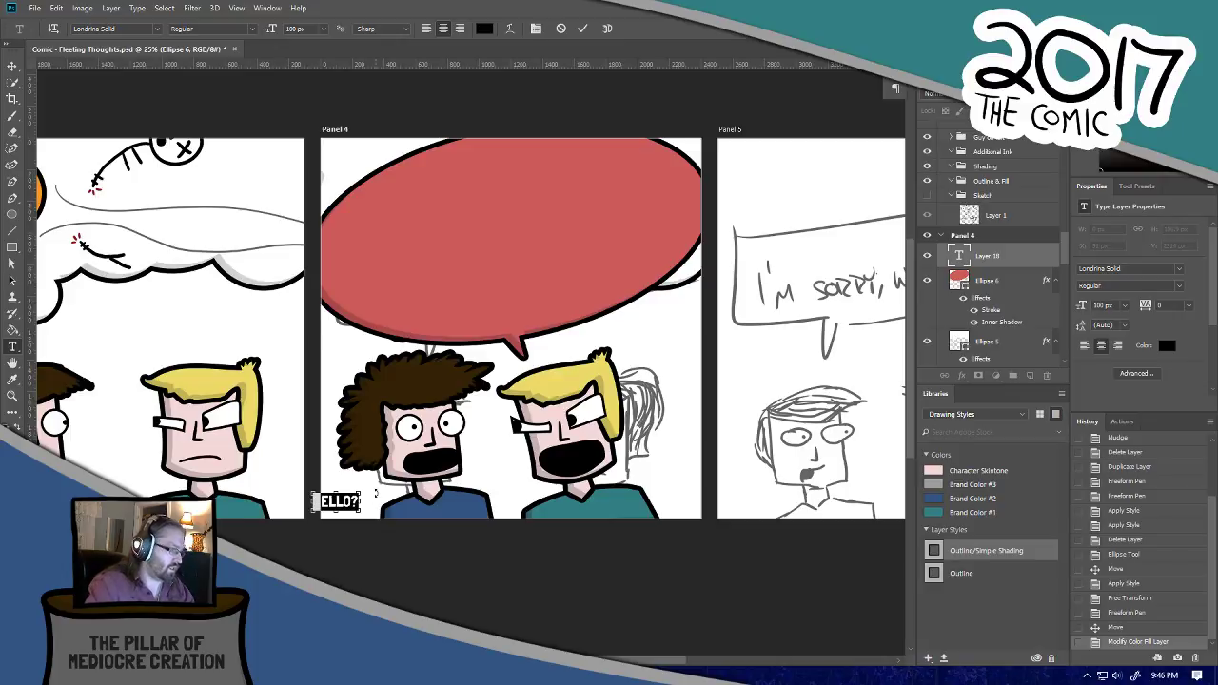
{"action": "key", "text": "ctrl+Return"}
{"action": "key", "text": "v"}
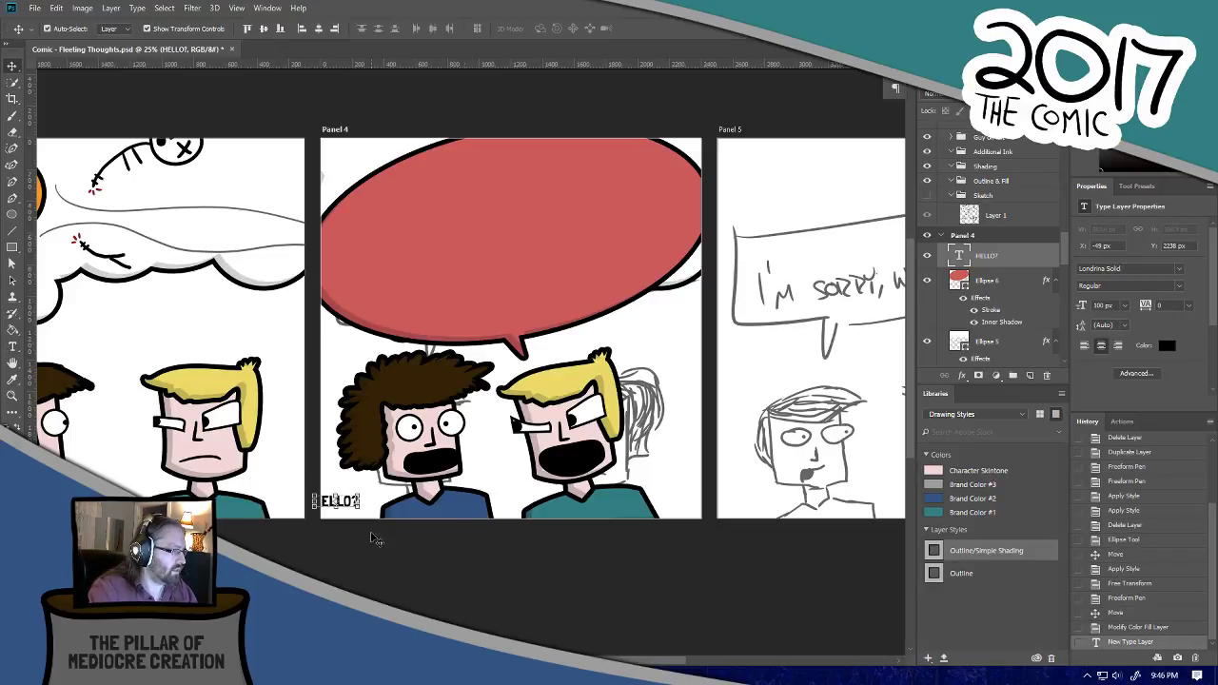
{"action": "key", "text": "ctrl+t"}
{"action": "left_click_drag", "start_coordinate": [369, 501], "coordinate": [592, 220]}
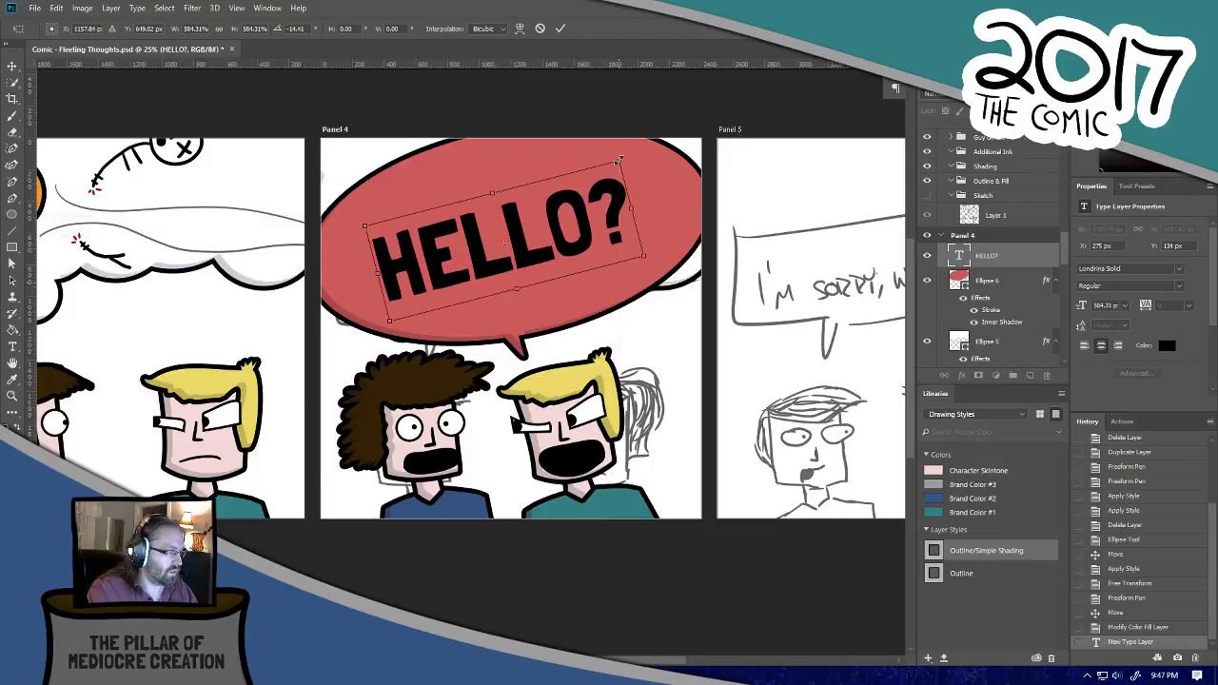
{"action": "left_click_drag", "start_coordinate": [619, 162], "coordinate": [632, 126]}
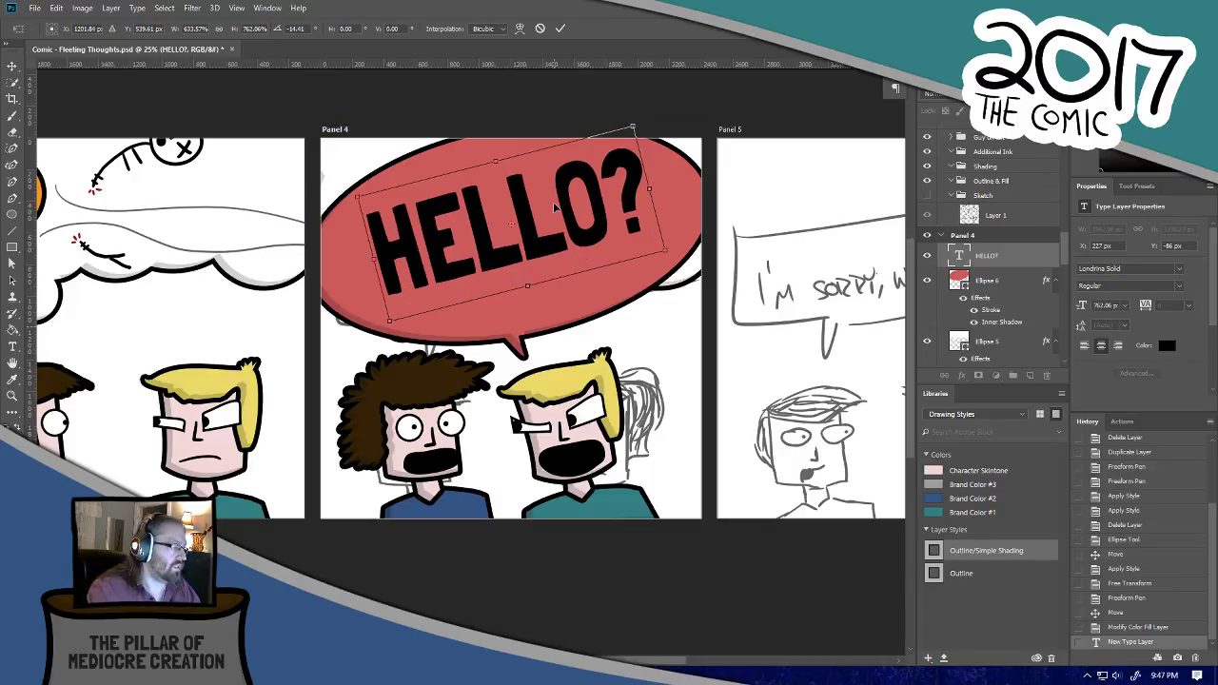
{"action": "key", "text": "Escape"}
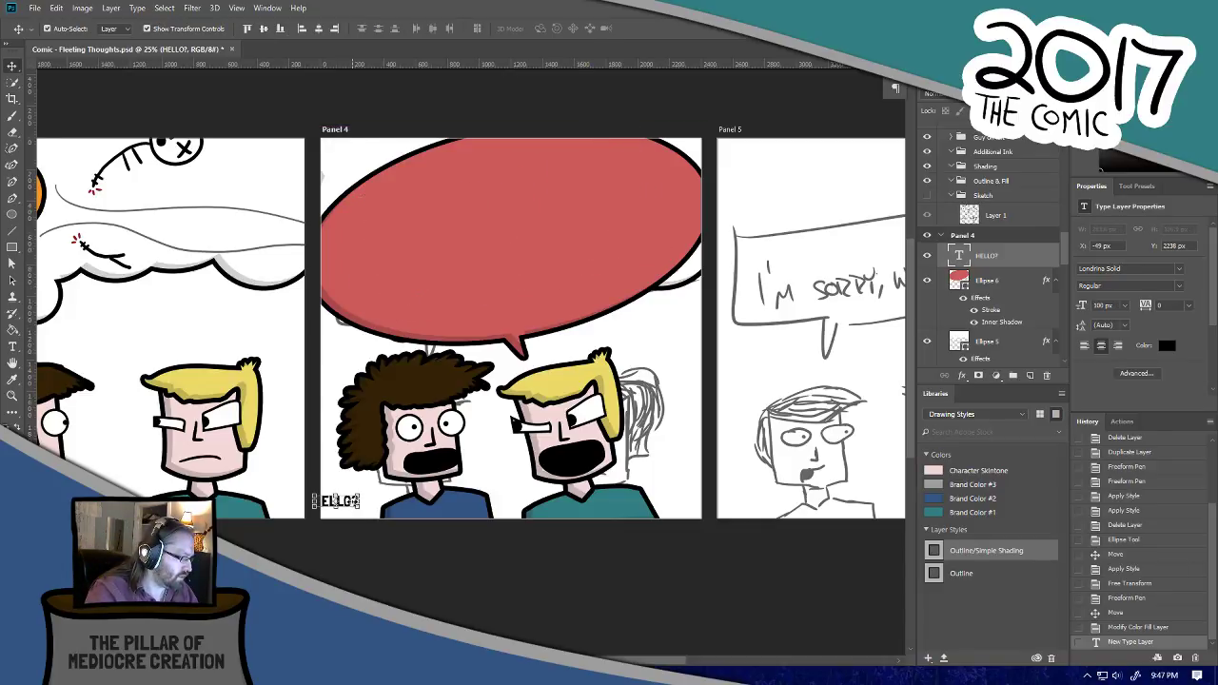
Step: Move the HELLO? text onto the red bubble, scale it to about 703%, and rotate it about 7 degrees counterclockwise
{"action": "left_click_drag", "start_coordinate": [335, 502], "coordinate": [677, 260]}
{"action": "key", "text": "ctrl+t"}
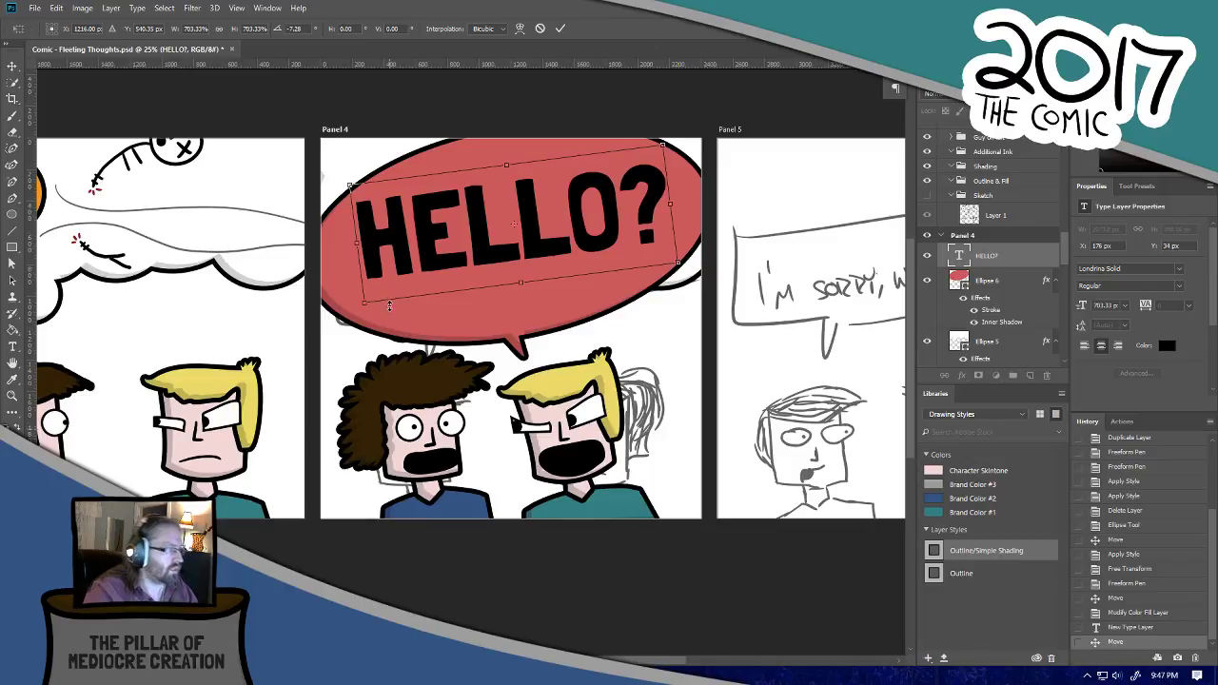
{"action": "key", "text": "Return"}
Step: Move the HELLO? text slightly down within the red bubble, to a Y position of 95 px
{"action": "left_click_drag", "start_coordinate": [483, 242], "coordinate": [483, 253]}
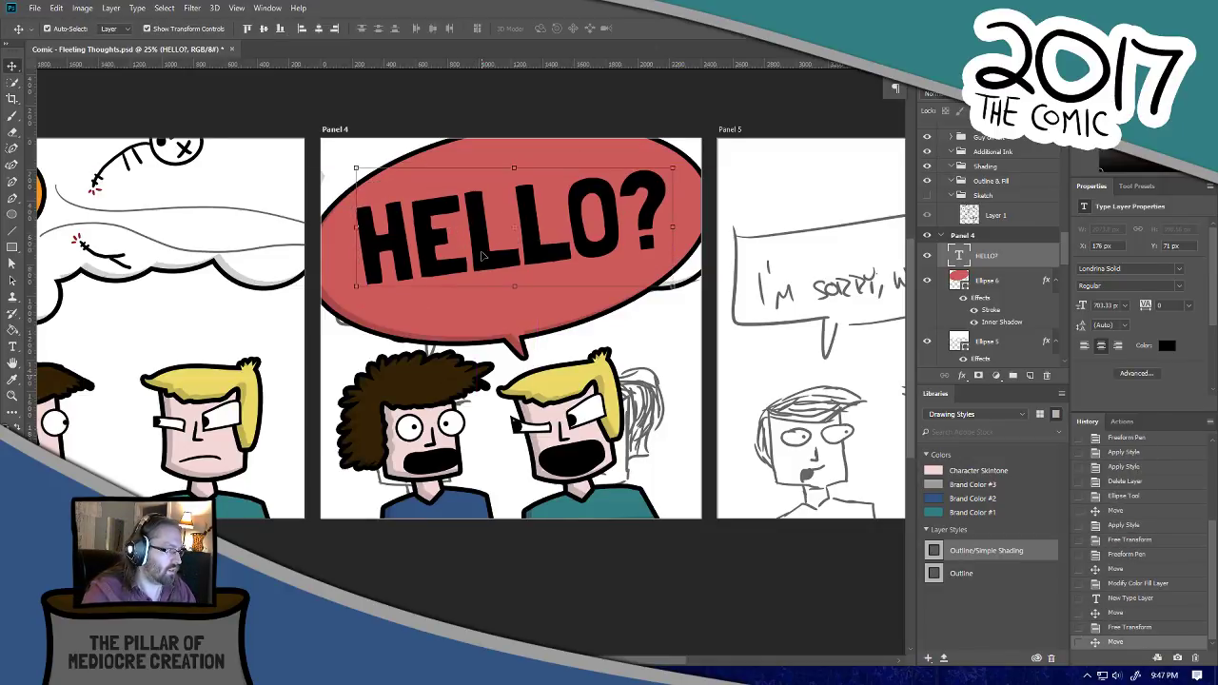
{"action": "key", "text": "Down"}
{"action": "key", "text": "Down"}
{"action": "key", "text": "Down"}
{"action": "key", "text": "Down"}
{"action": "key", "text": "Down"}
{"action": "key", "text": "Down"}
{"action": "key", "text": "Down"}
{"action": "key", "text": "Down"}
{"action": "key", "text": "Down"}
{"action": "key", "text": "Down"}
{"action": "key", "text": "Down"}
{"action": "key", "text": "Down"}
{"action": "key", "text": "Down"}
{"action": "key", "text": "Down"}
{"action": "key", "text": "Down"}
{"action": "key", "text": "Down"}
{"action": "key", "text": "Down"}
{"action": "key", "text": "Down"}
{"action": "key", "text": "Down"}
{"action": "key", "text": "Down"}
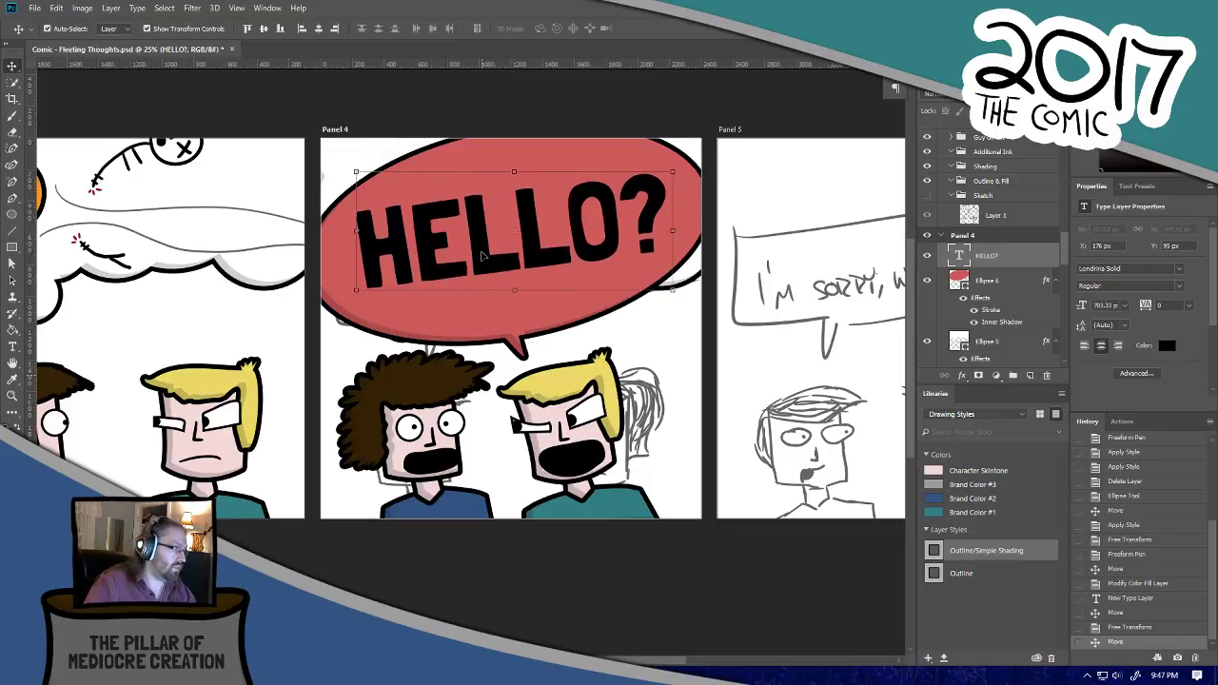
Step: Try adding freehand jagged spikes around the red bubble's edge with Combine Shapes, and revert to the state before the spikes
{"action": "left_click", "coordinate": [332, 248]}
{"action": "left_click", "coordinate": [13, 149]}
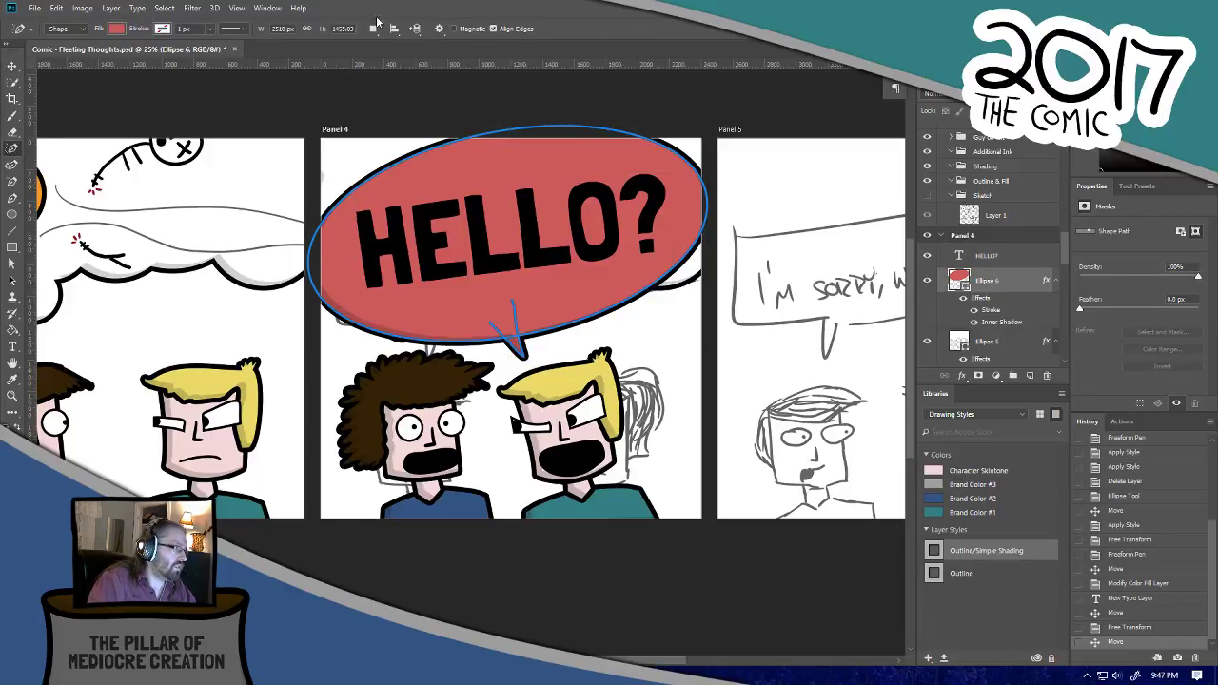
{"action": "left_click", "coordinate": [373, 28]}
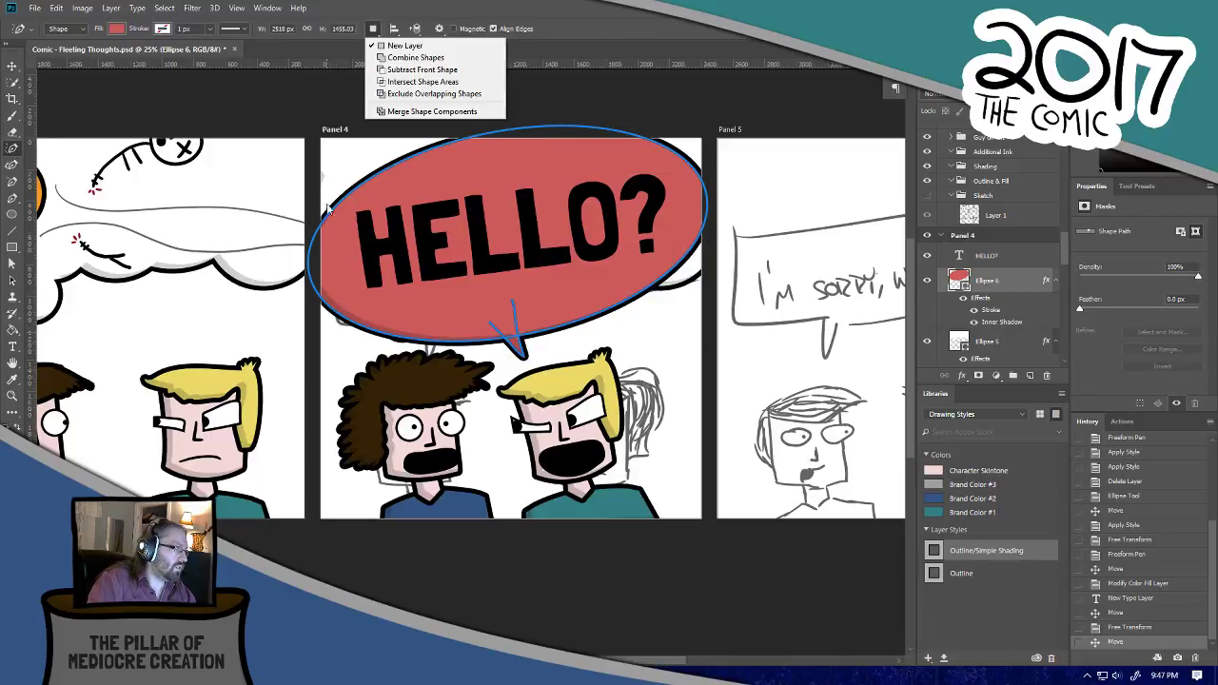
{"action": "left_click", "coordinate": [392, 57]}
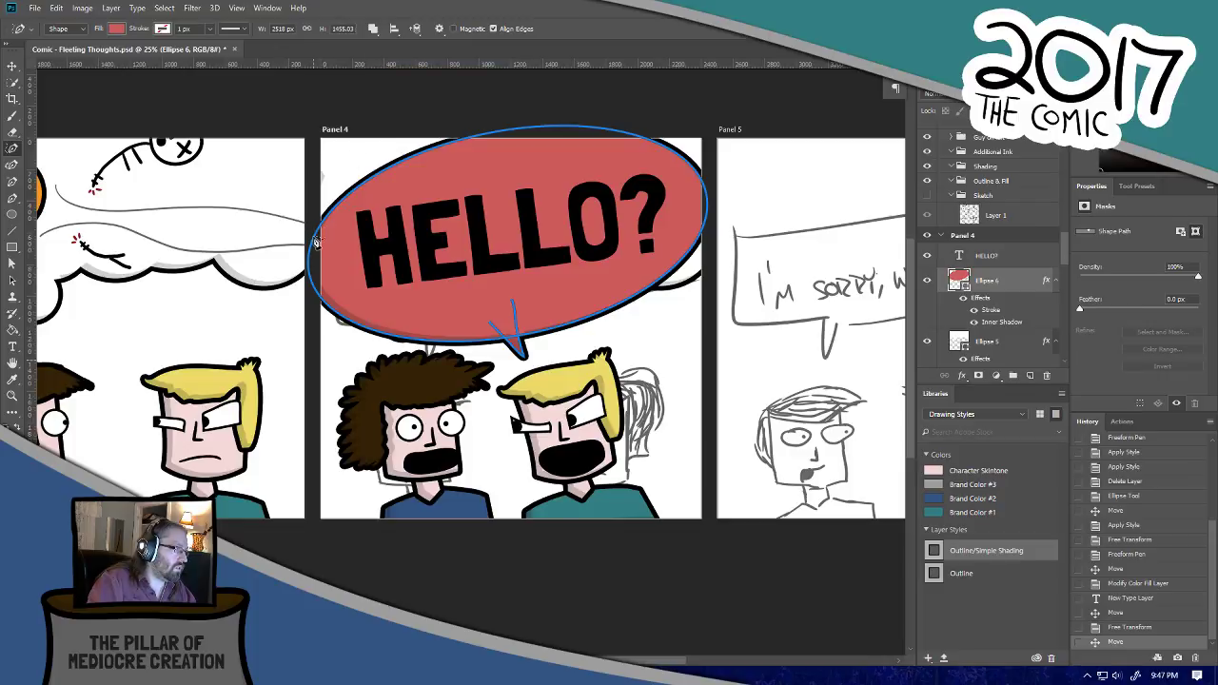
{"action": "mouse_move", "coordinate": [317, 242]}
{"action": "left_mouse_down"}
{"action": "mouse_move", "coordinate": [366, 164]}
{"action": "mouse_move", "coordinate": [400, 160]}
{"action": "mouse_move", "coordinate": [484, 115]}
{"action": "left_mouse_up"}
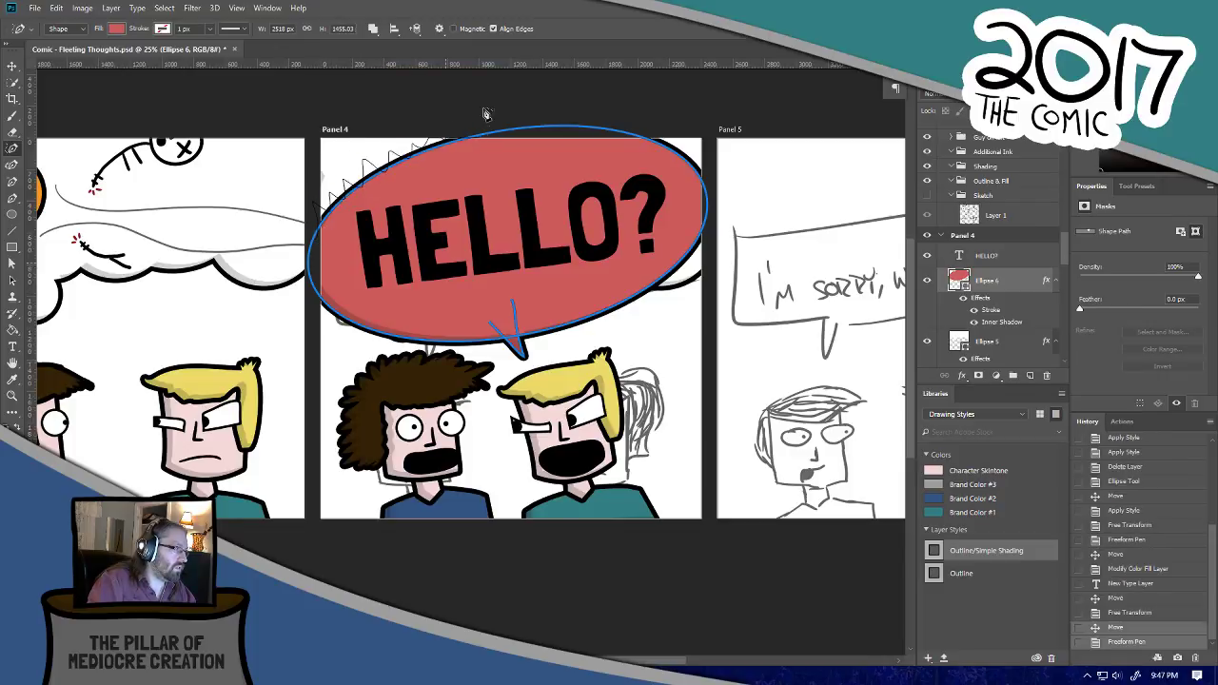
{"action": "mouse_move", "coordinate": [639, 153]}
{"action": "left_mouse_down"}
{"action": "mouse_move", "coordinate": [684, 128]}
{"action": "mouse_move", "coordinate": [705, 183]}
{"action": "left_mouse_up"}
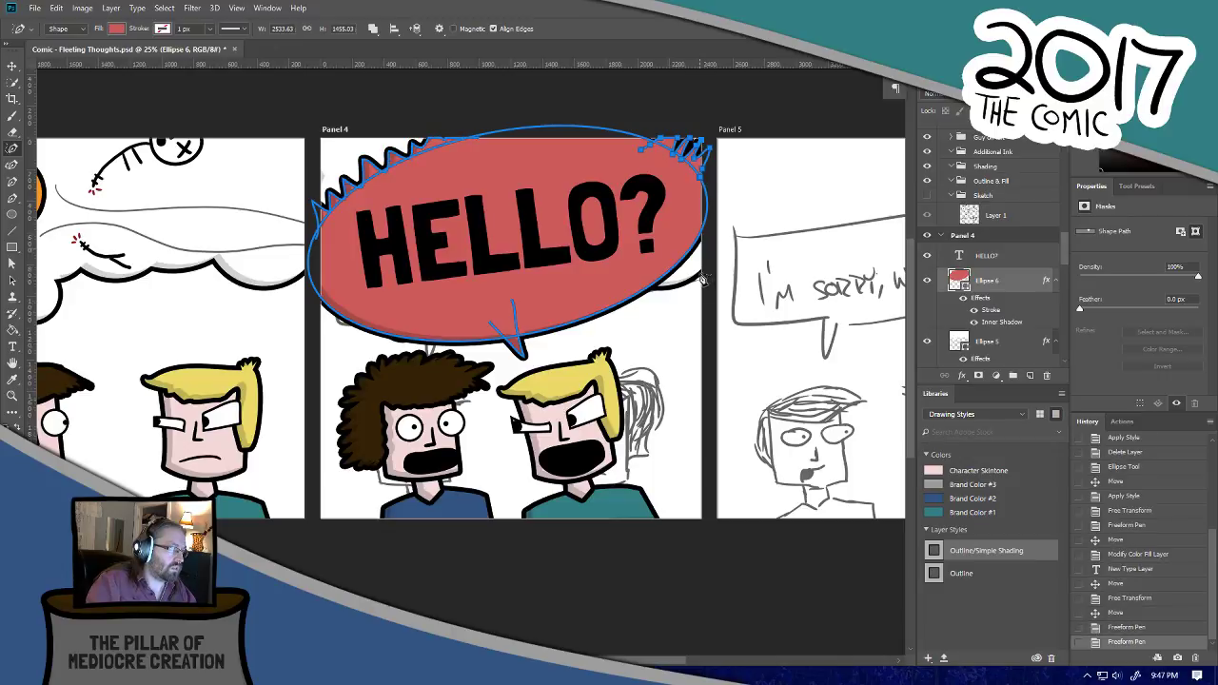
{"action": "mouse_move", "coordinate": [693, 233]}
{"action": "left_mouse_down"}
{"action": "mouse_move", "coordinate": [690, 279]}
{"action": "mouse_move", "coordinate": [577, 344]}
{"action": "mouse_move", "coordinate": [556, 333]}
{"action": "mouse_move", "coordinate": [477, 356]}
{"action": "mouse_move", "coordinate": [447, 341]}
{"action": "mouse_move", "coordinate": [416, 358]}
{"action": "mouse_move", "coordinate": [381, 354]}
{"action": "mouse_move", "coordinate": [309, 295]}
{"action": "left_mouse_up"}
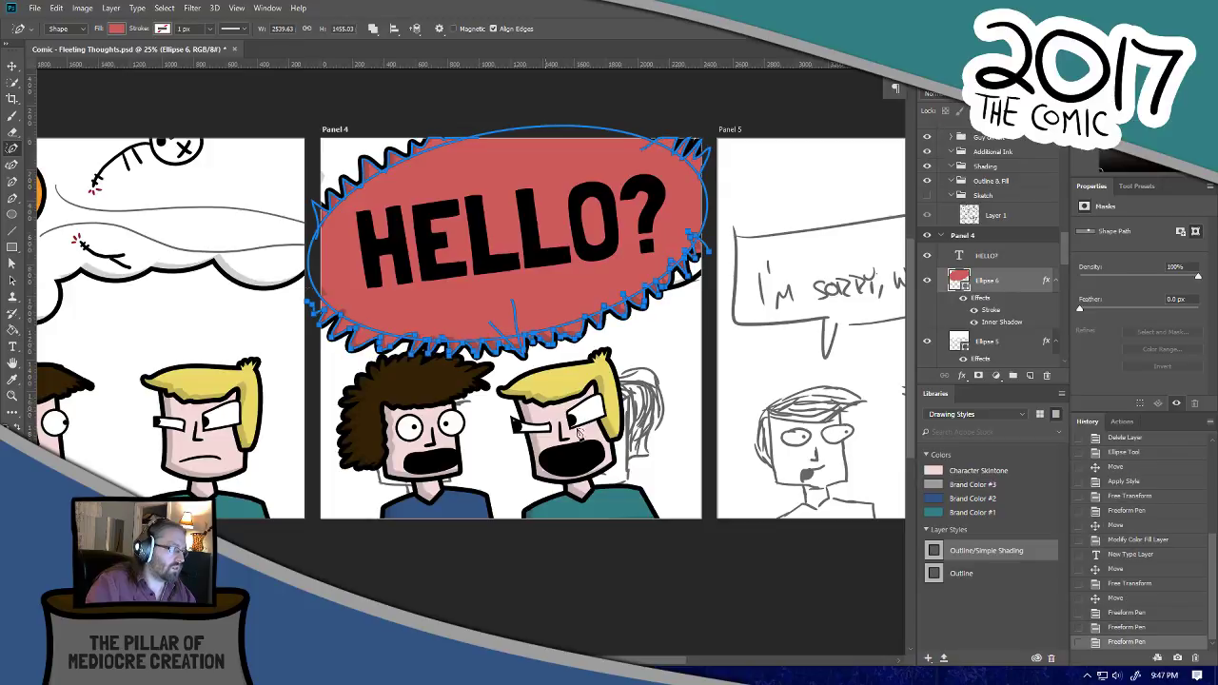
{"action": "left_click", "coordinate": [12, 64]}
{"action": "left_click", "coordinate": [172, 104]}
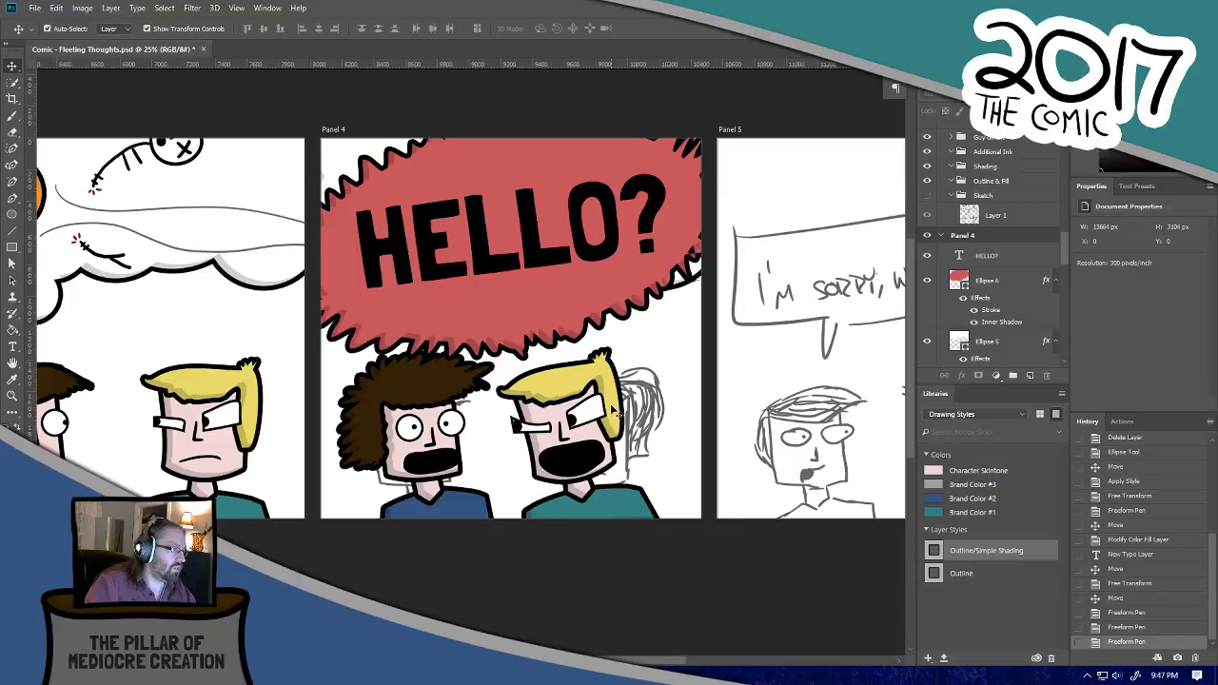
{"action": "left_click", "coordinate": [561, 313]}
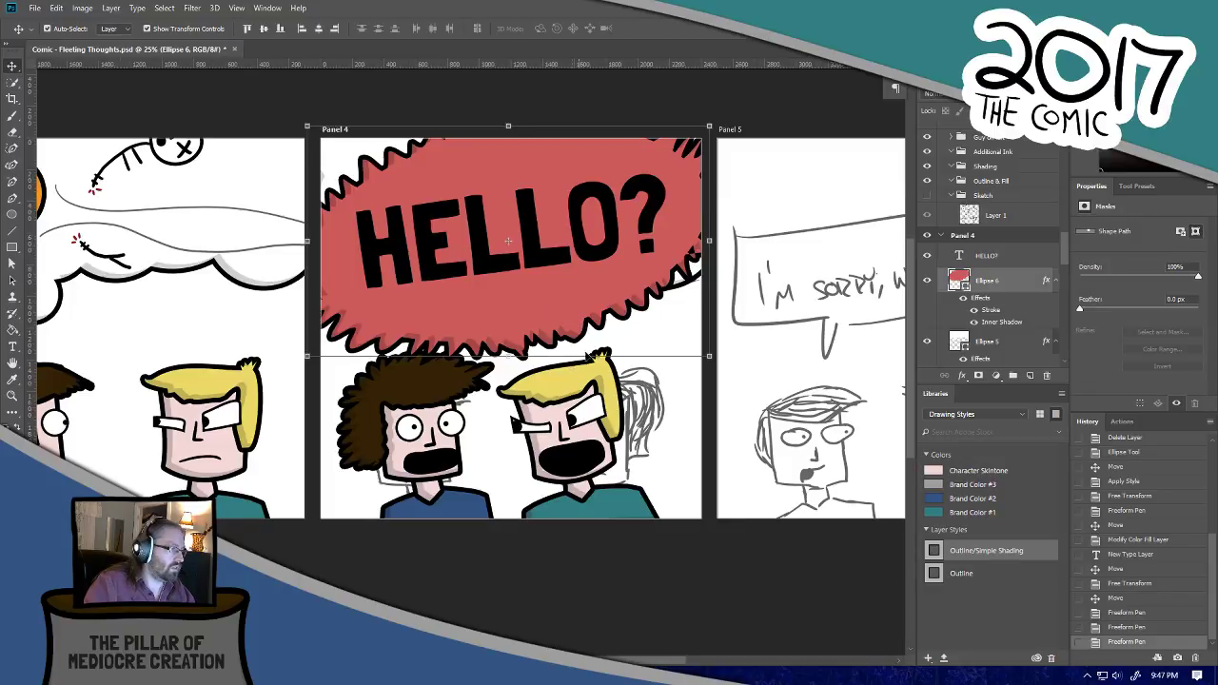
{"action": "left_click", "coordinate": [1146, 600]}
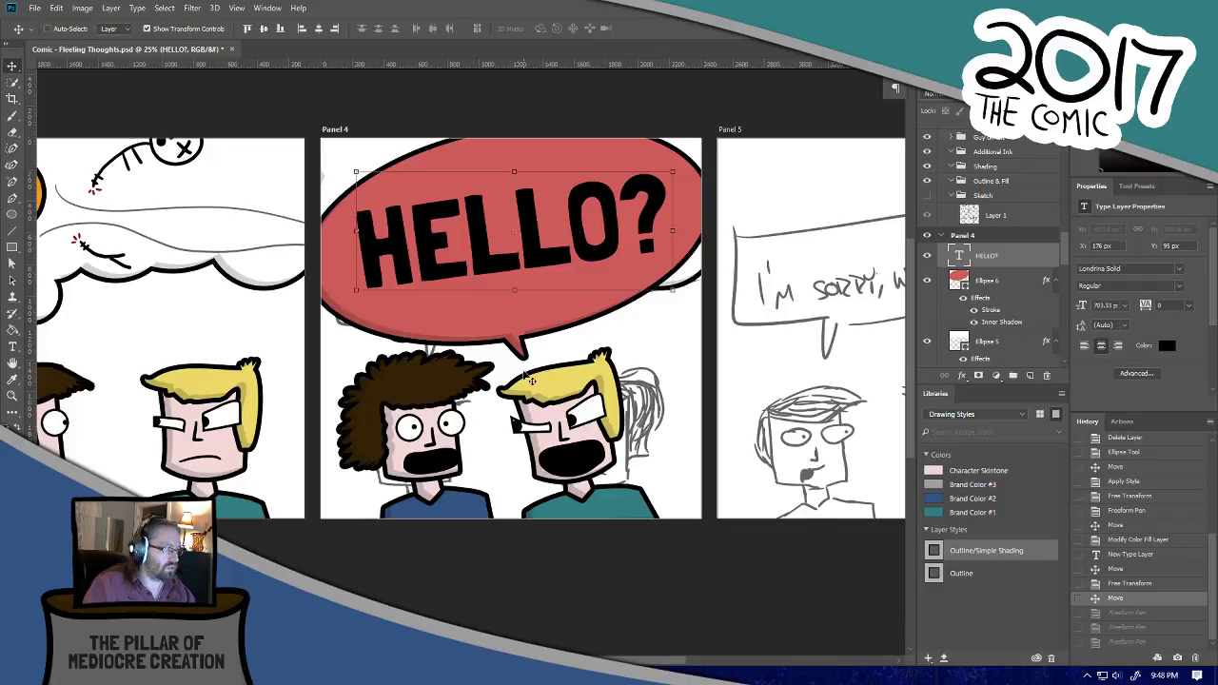
Step: Review the comic panels from Panel 1 to the Panel 5 sketch, comparing the characters and speech bubbles
{"action": "key", "text": "ctrl+minus"}
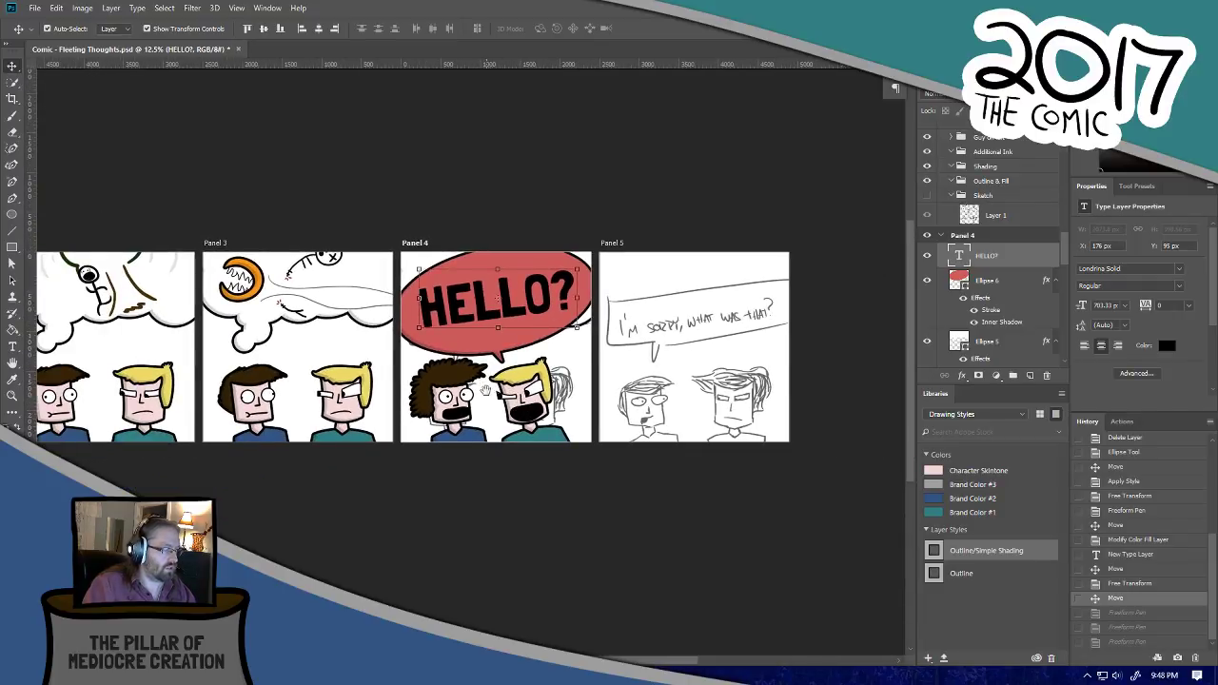
{"action": "mouse_move", "coordinate": [412, 375]}
{"action": "left_mouse_down"}
{"action": "mouse_move", "coordinate": [836, 375]}
{"action": "mouse_move", "coordinate": [340, 385]}
{"action": "left_mouse_up"}
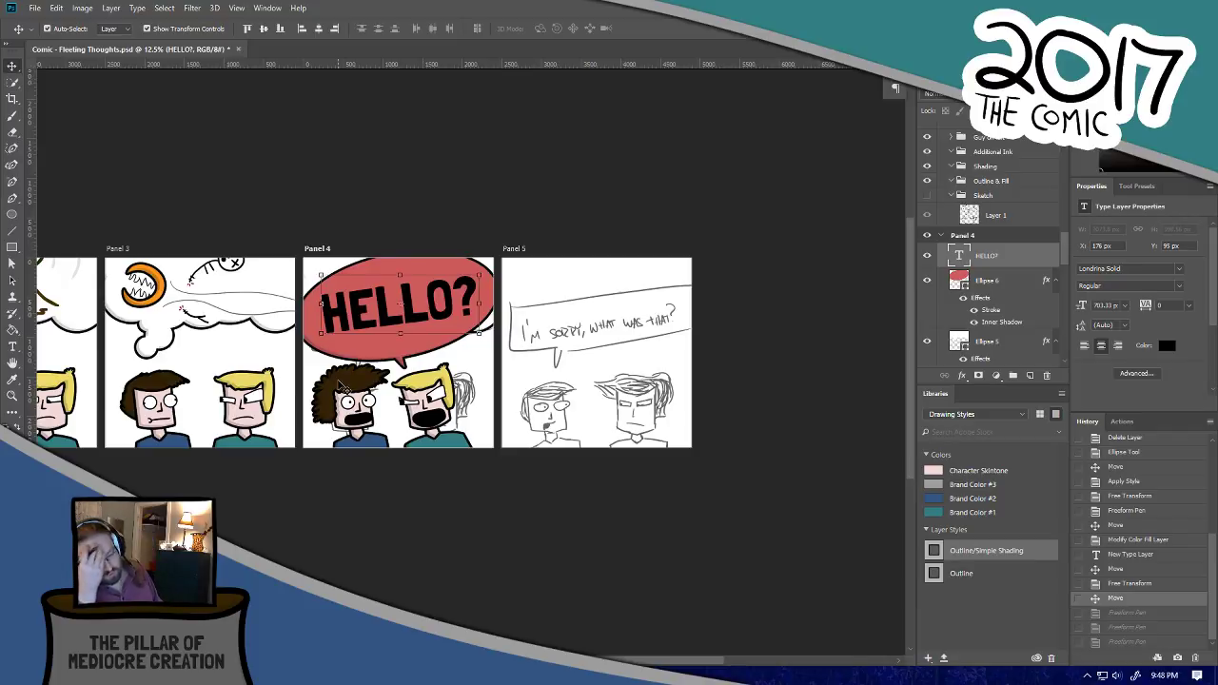
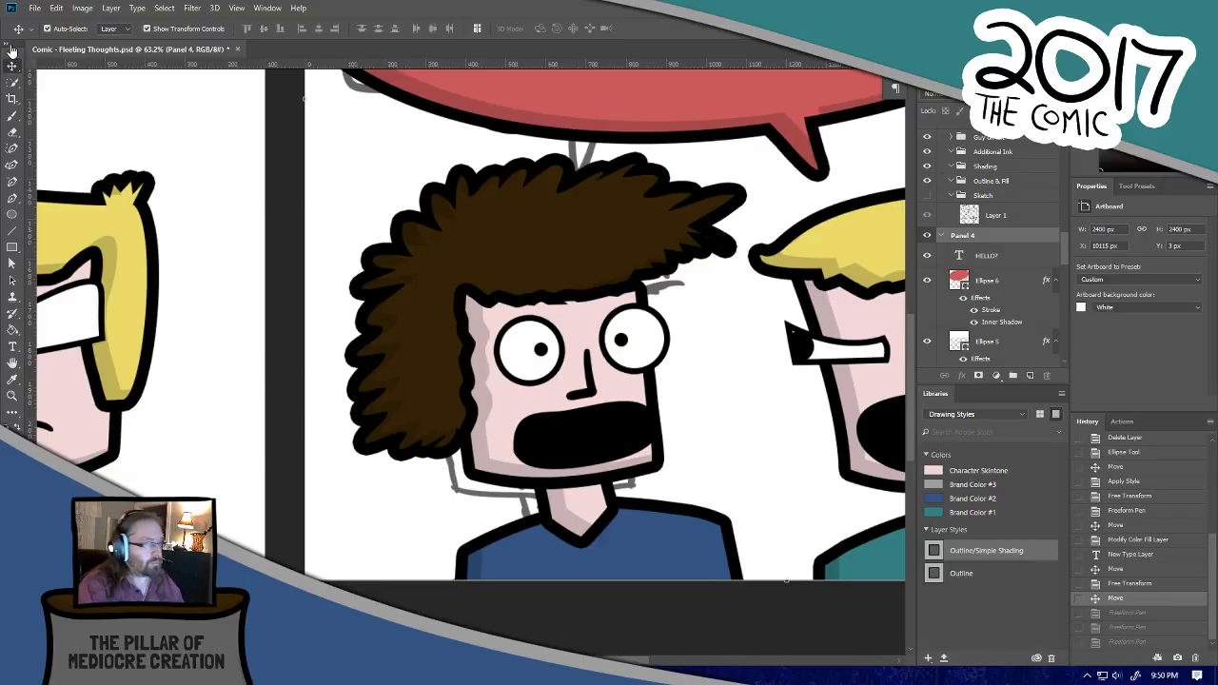
{"action": "key", "text": "ctrl+minus"}
{"action": "key", "text": "ctrl+minus"}
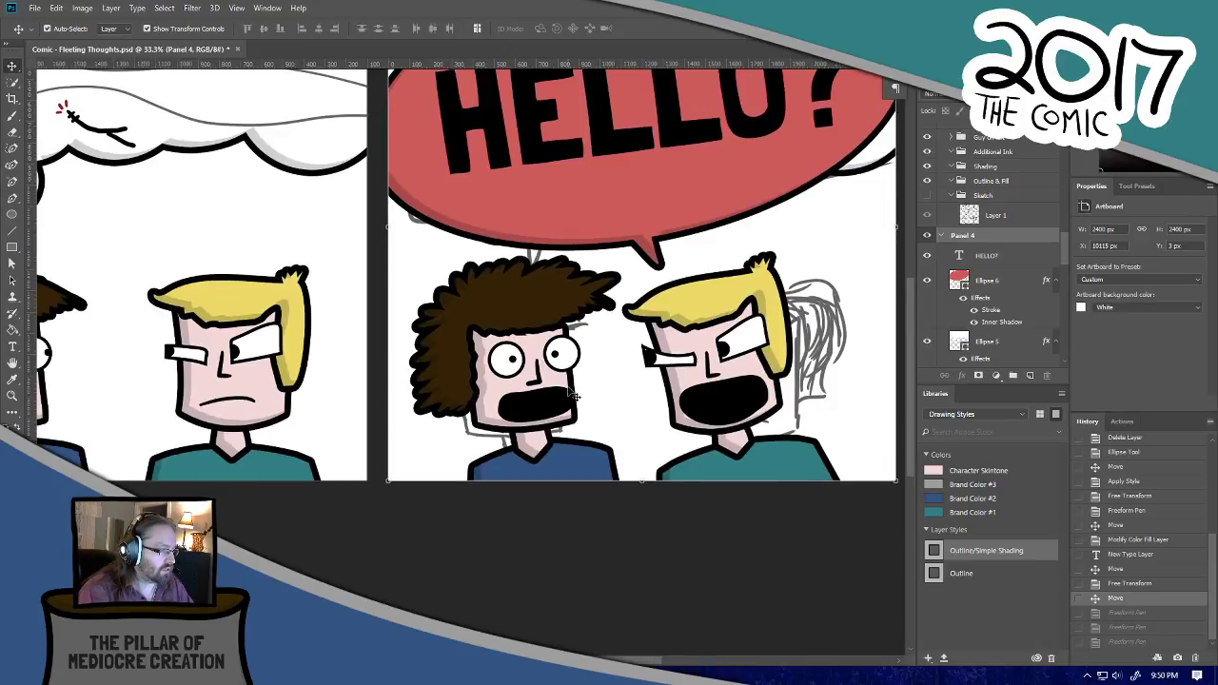
{"action": "key", "text": "ctrl+minus"}
{"action": "key", "text": "ctrl+minus"}
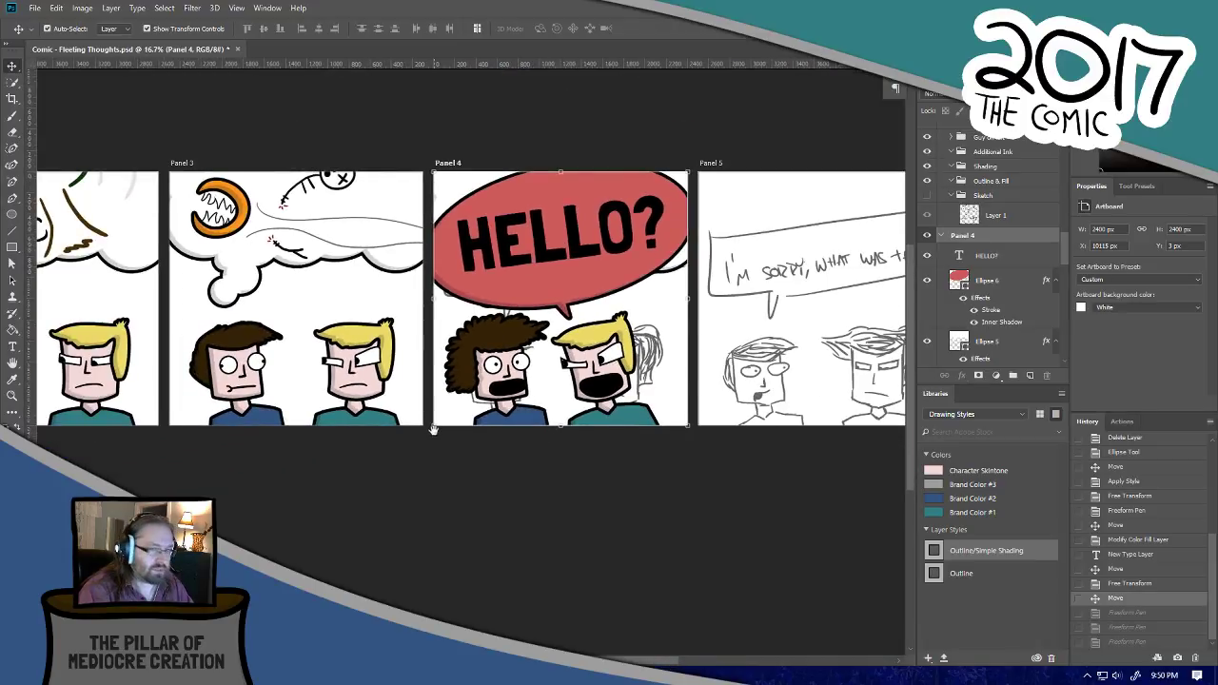
{"action": "left_click_drag", "start_coordinate": [426, 418], "coordinate": [586, 443]}
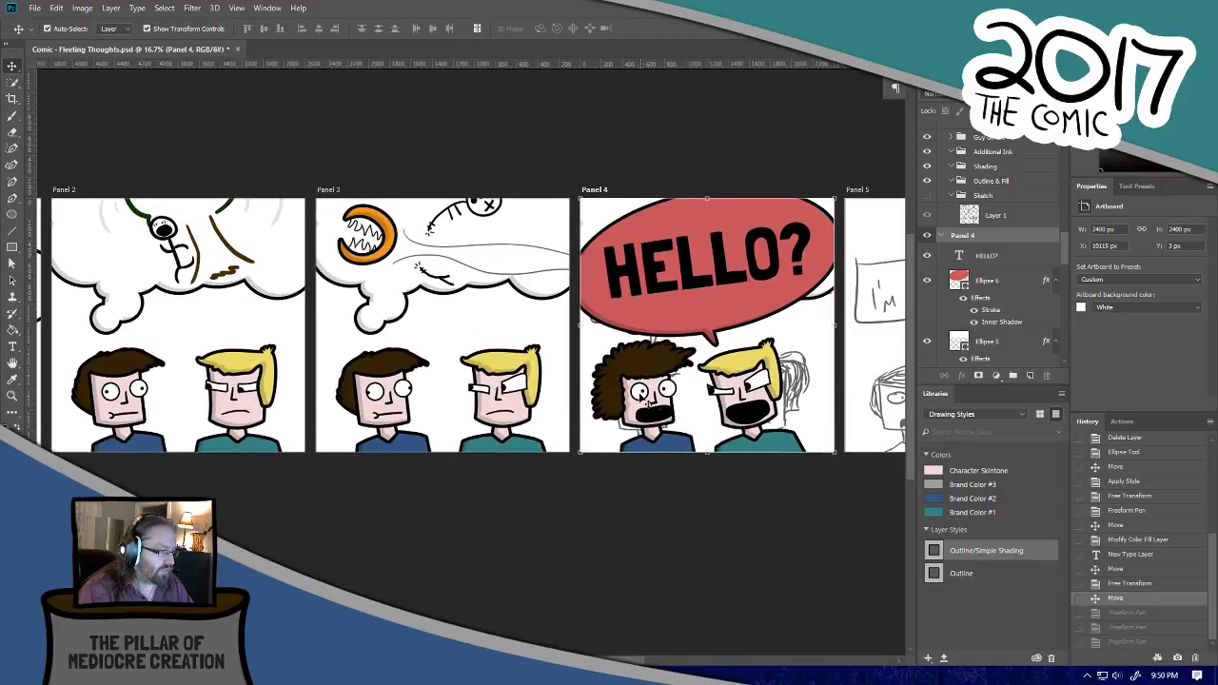
{"action": "left_click_drag", "start_coordinate": [314, 398], "coordinate": [713, 411]}
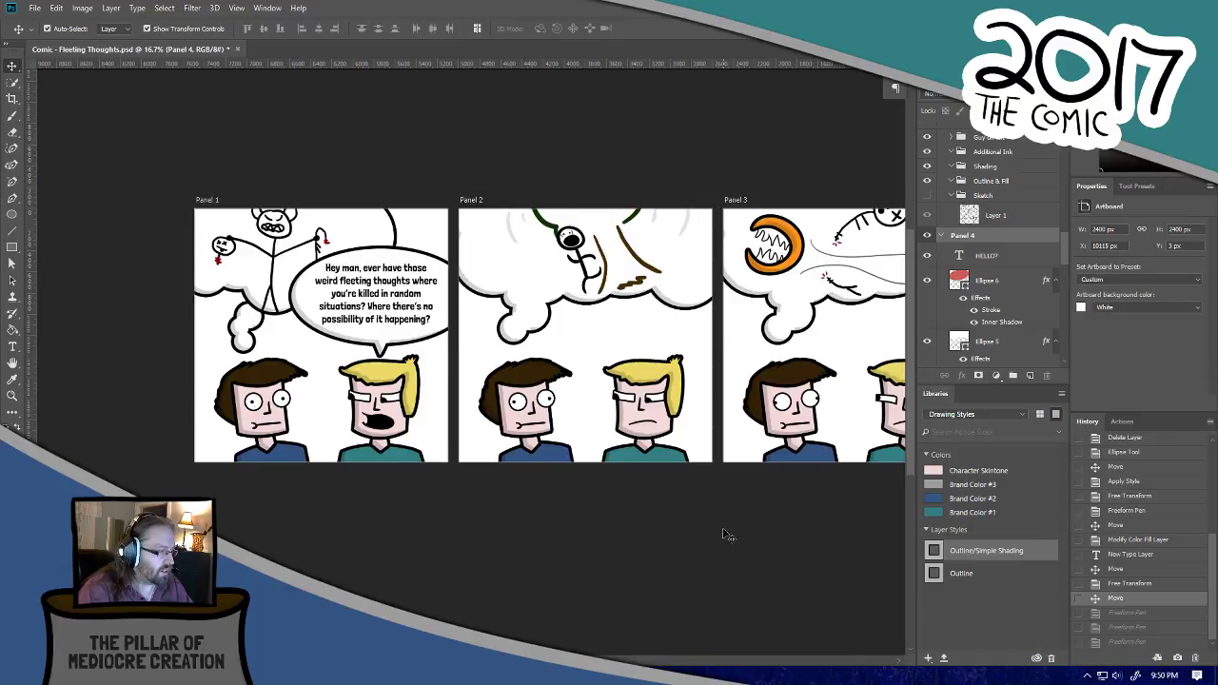
{"action": "left_click_drag", "start_coordinate": [806, 430], "coordinate": [390, 432]}
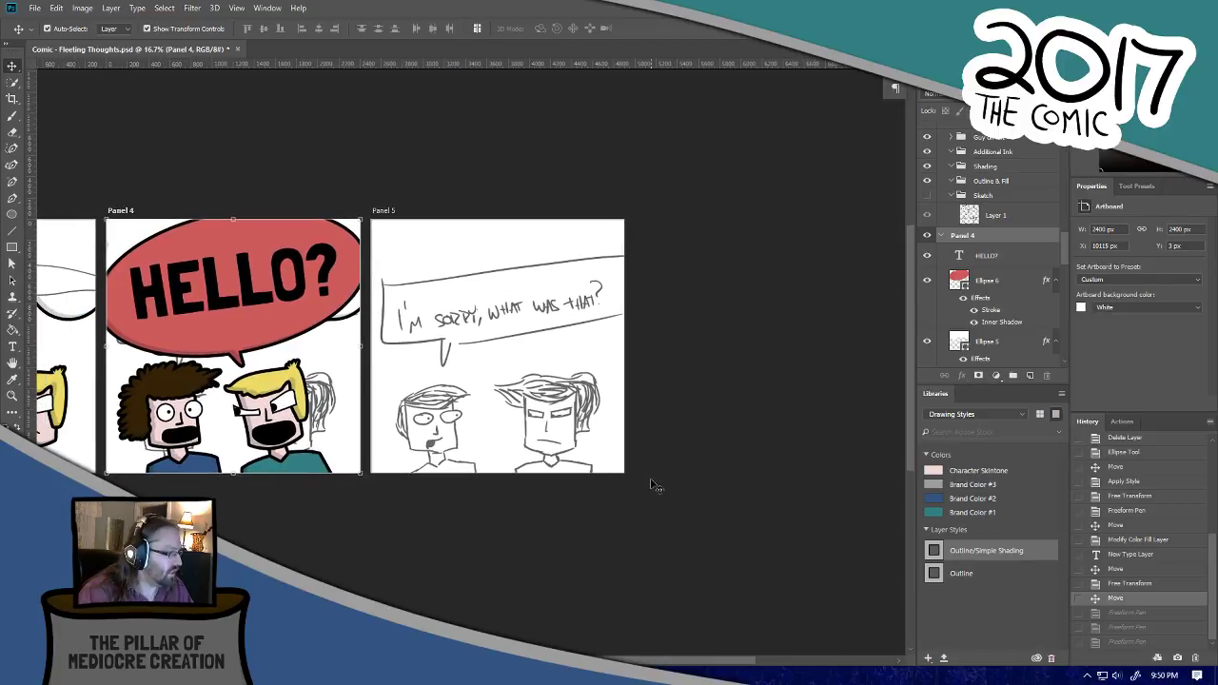
{"action": "left_click_drag", "start_coordinate": [482, 418], "coordinate": [701, 397]}
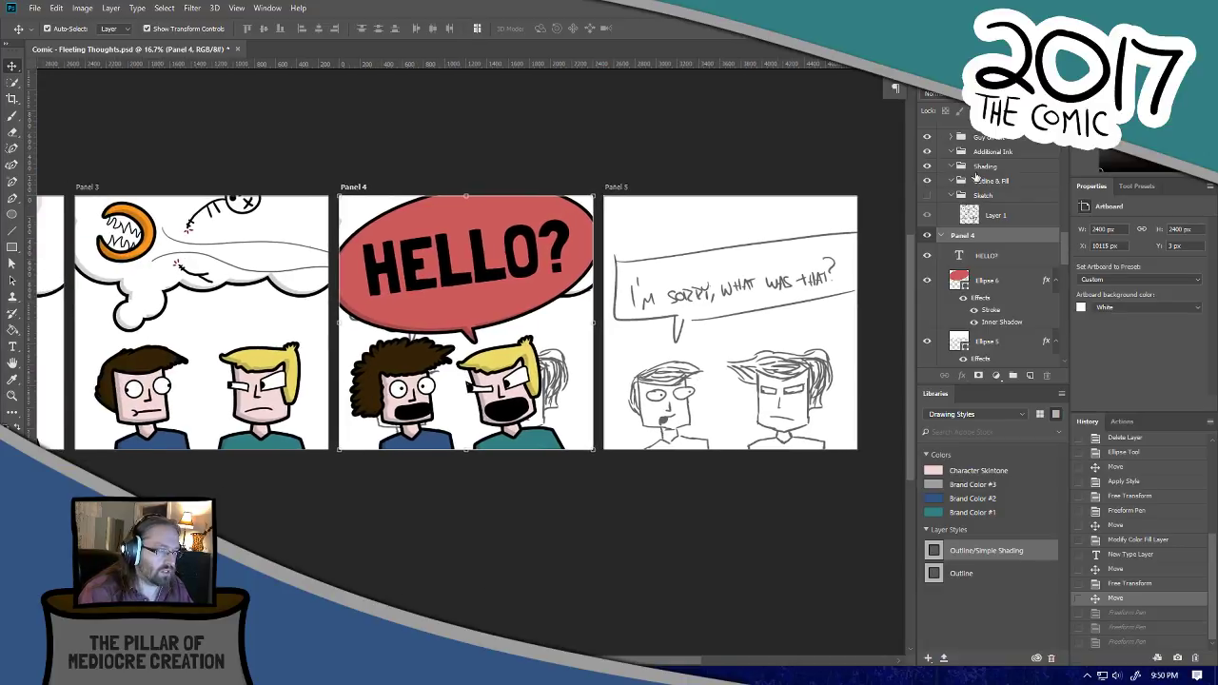
Step: Look through Panel 3's layers and groups in the layer stack for the character artwork
{"action": "left_click", "coordinate": [951, 195]}
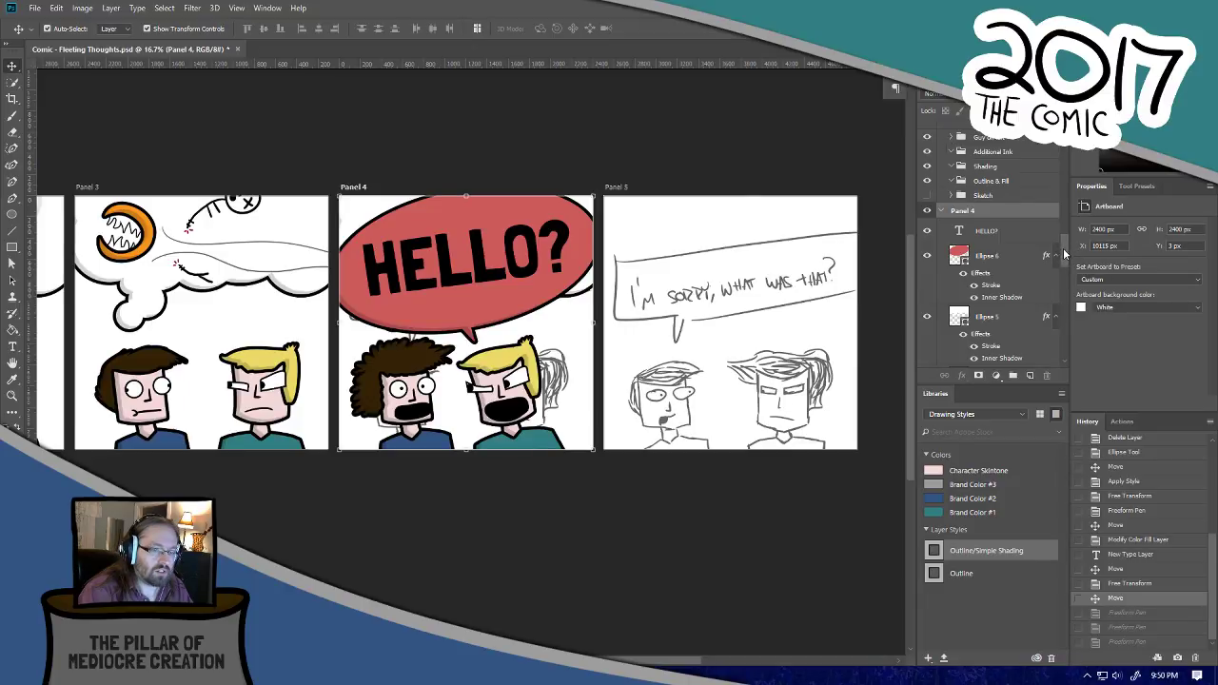
{"action": "left_click_drag", "start_coordinate": [1065, 247], "coordinate": [1066, 234]}
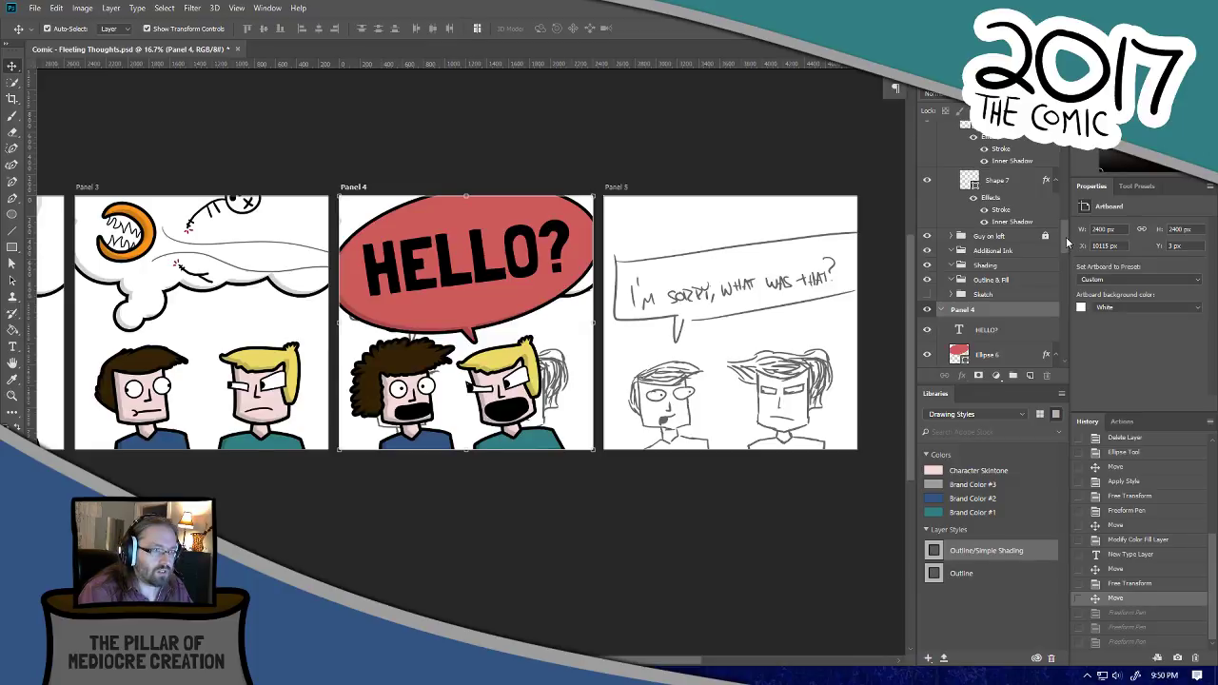
{"action": "left_click_drag", "start_coordinate": [1066, 239], "coordinate": [1065, 237]}
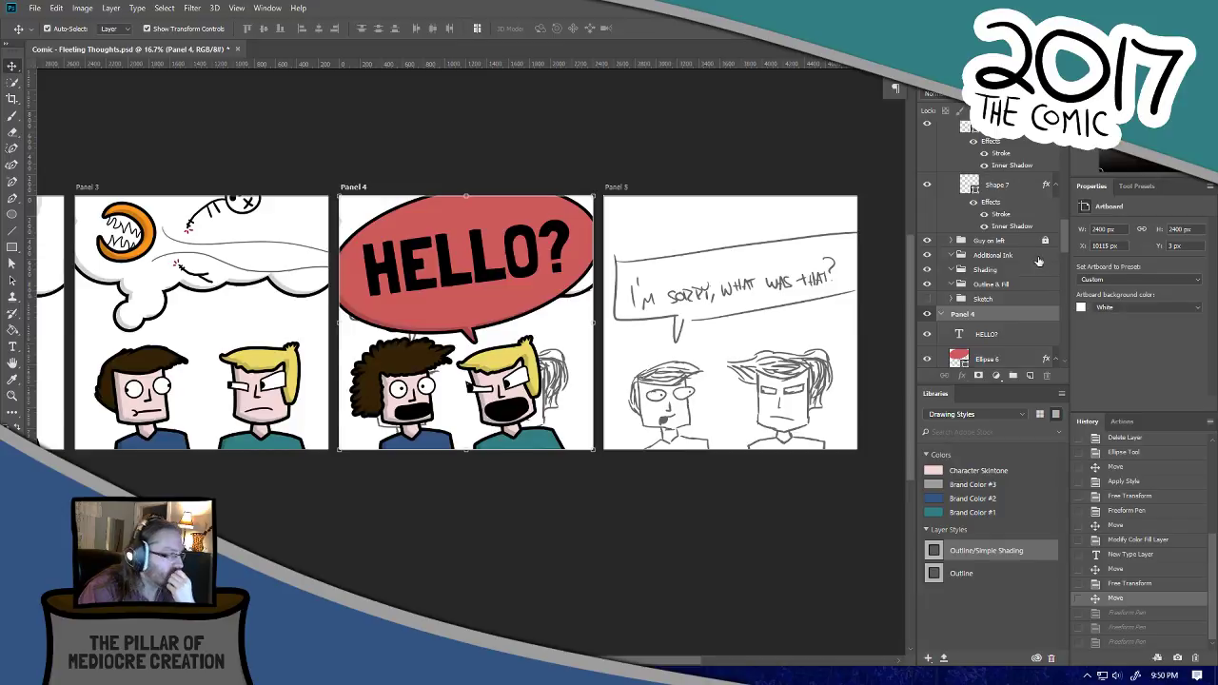
{"action": "left_click", "coordinate": [1019, 141]}
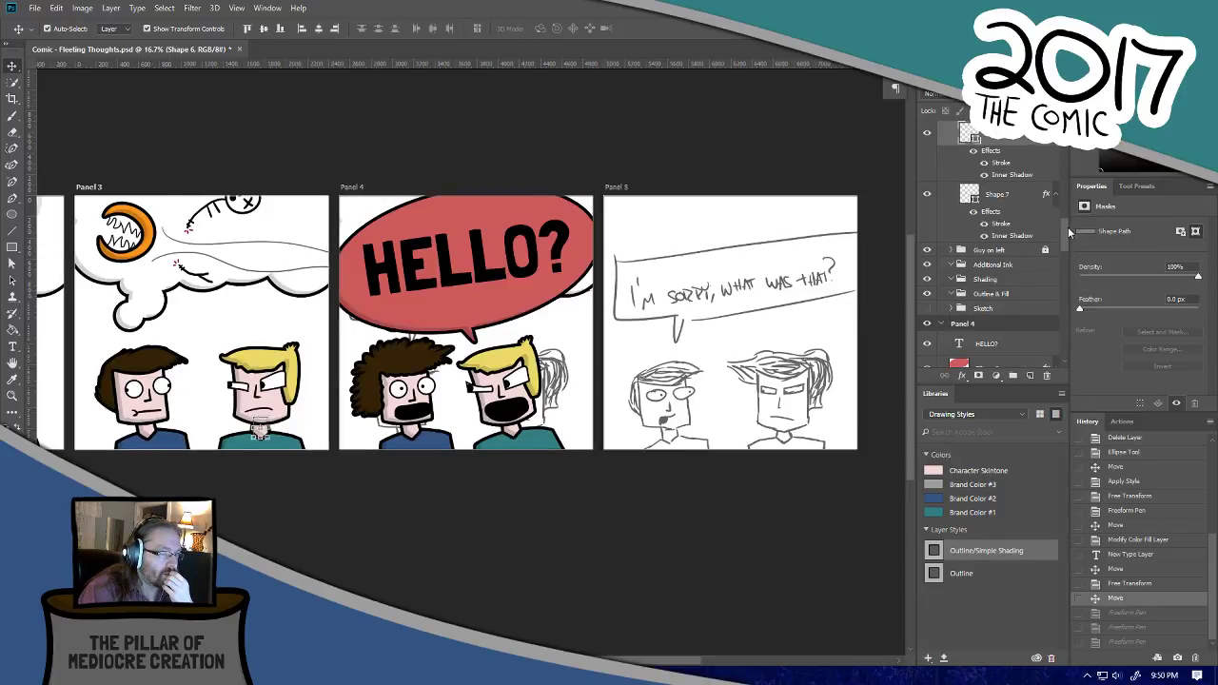
{"action": "left_click_drag", "start_coordinate": [1067, 231], "coordinate": [1068, 143]}
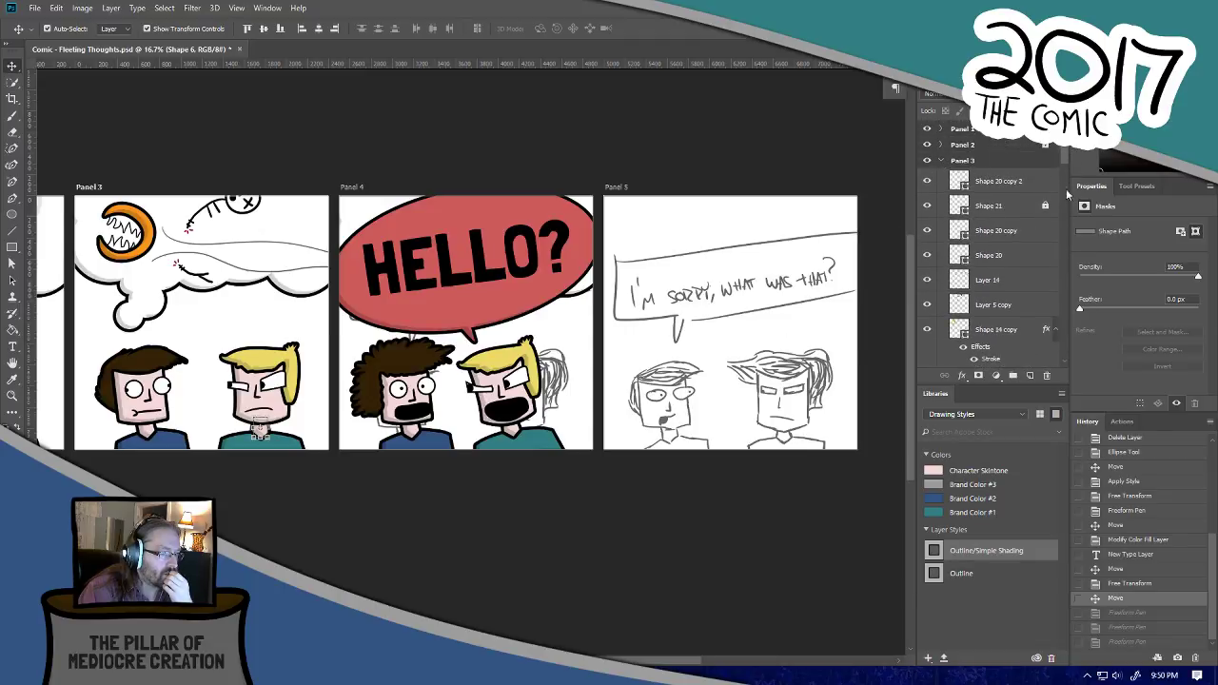
{"action": "scroll", "coordinate": [1062, 146], "scroll_direction": "down", "scroll_amount": 3}
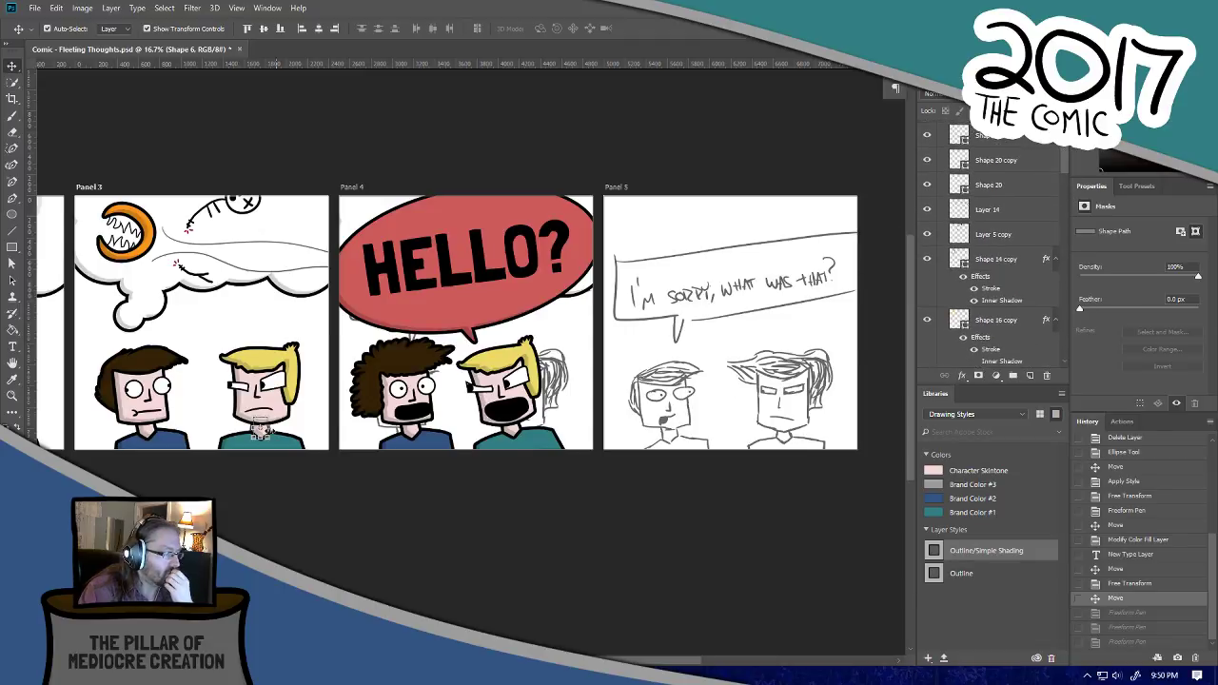
Step: Try to select Panel 3's two characters directly on the canvas with a selection box around them
{"action": "left_click", "coordinate": [134, 485]}
{"action": "left_click_drag", "start_coordinate": [101, 462], "coordinate": [313, 349]}
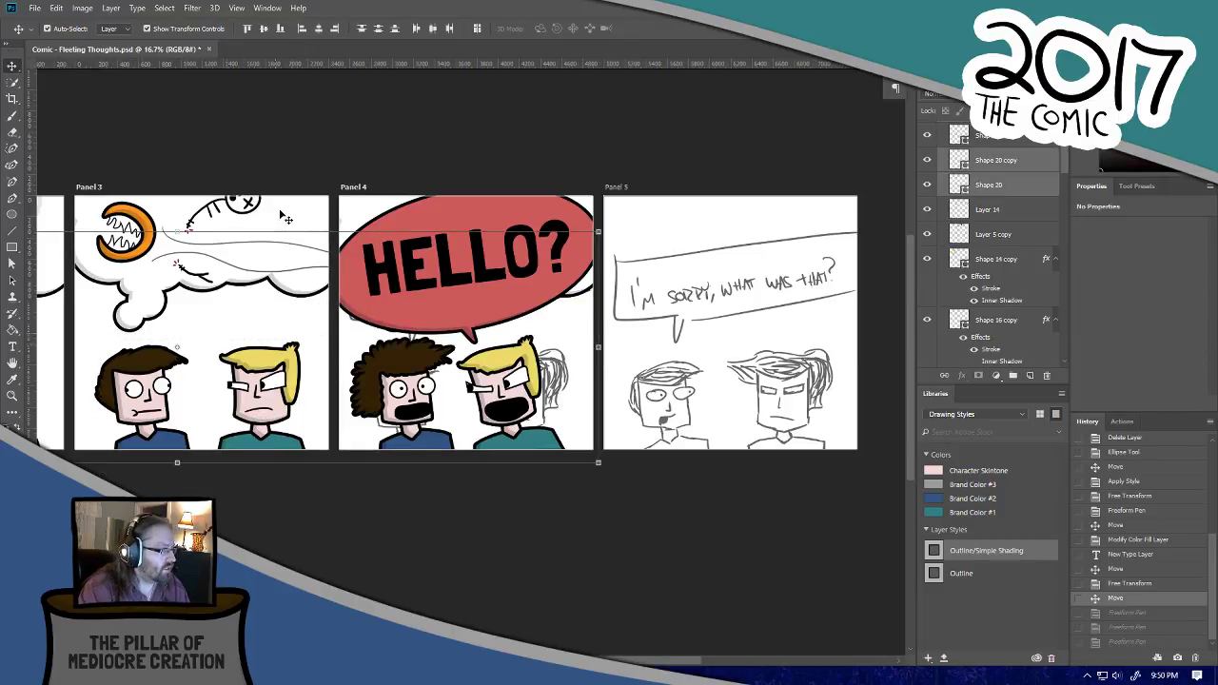
{"action": "left_click", "coordinate": [289, 512]}
{"action": "left_click_drag", "start_coordinate": [298, 482], "coordinate": [249, 352]}
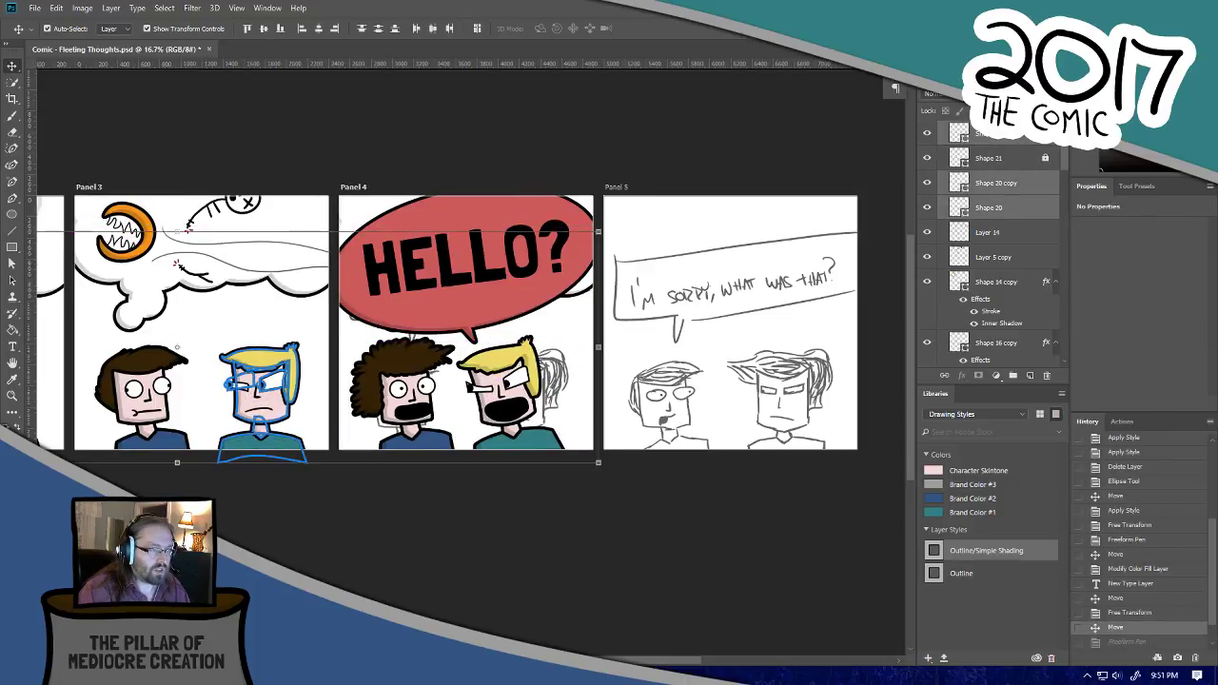
Step: Duplicate Panel 3's Guy on right and Guy on left groups into the Panel 5 artboard
{"action": "left_click_drag", "start_coordinate": [1064, 152], "coordinate": [1061, 242]}
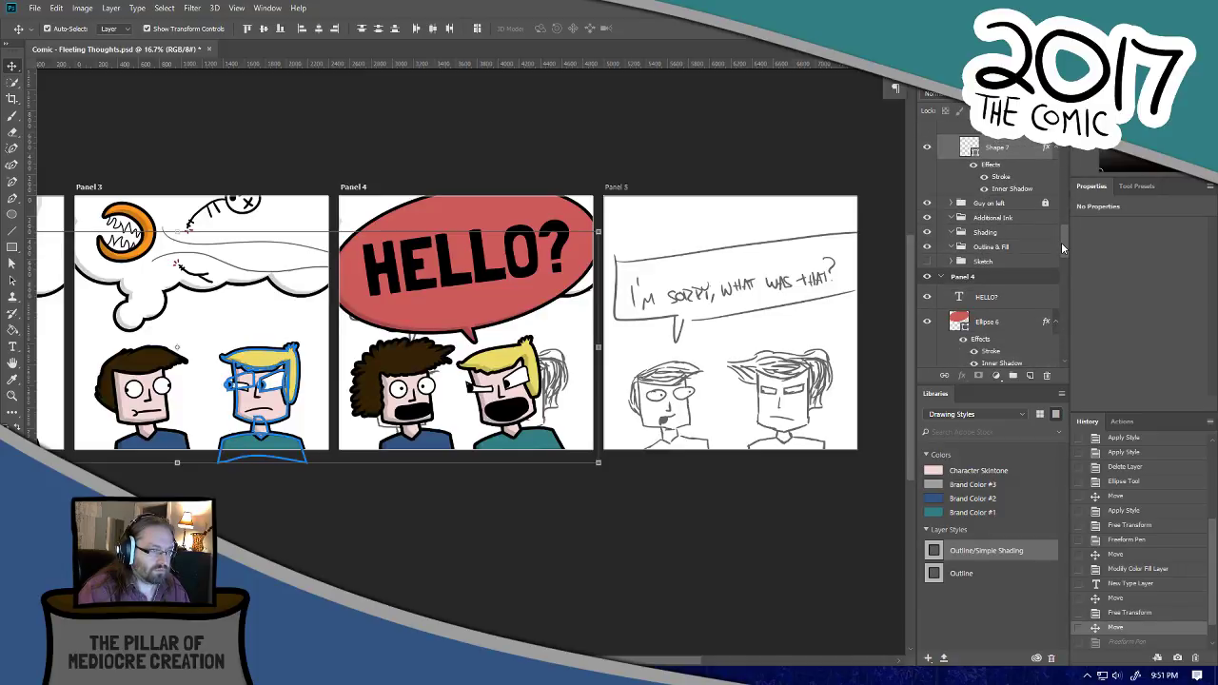
{"action": "left_click", "coordinate": [950, 261]}
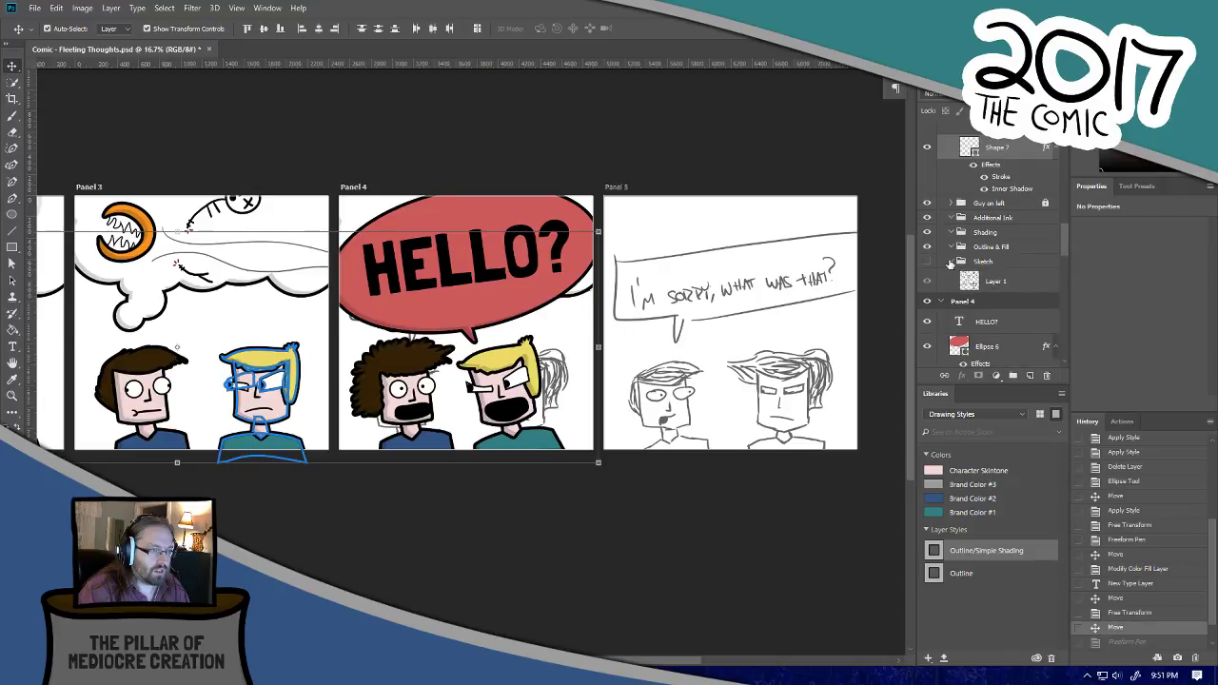
{"action": "left_click", "coordinate": [954, 261]}
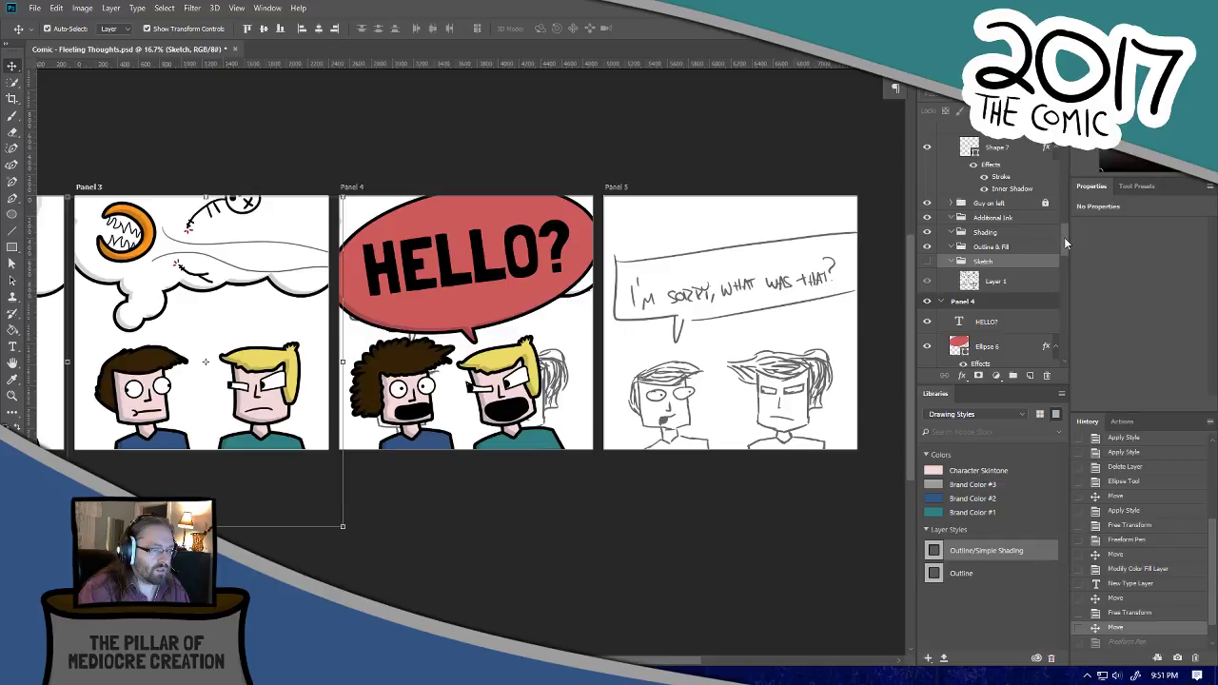
{"action": "mouse_move", "coordinate": [1064, 238]}
{"action": "left_mouse_down"}
{"action": "mouse_move", "coordinate": [1077, 190]}
{"action": "mouse_move", "coordinate": [1061, 162]}
{"action": "mouse_move", "coordinate": [1058, 200]}
{"action": "left_mouse_up"}
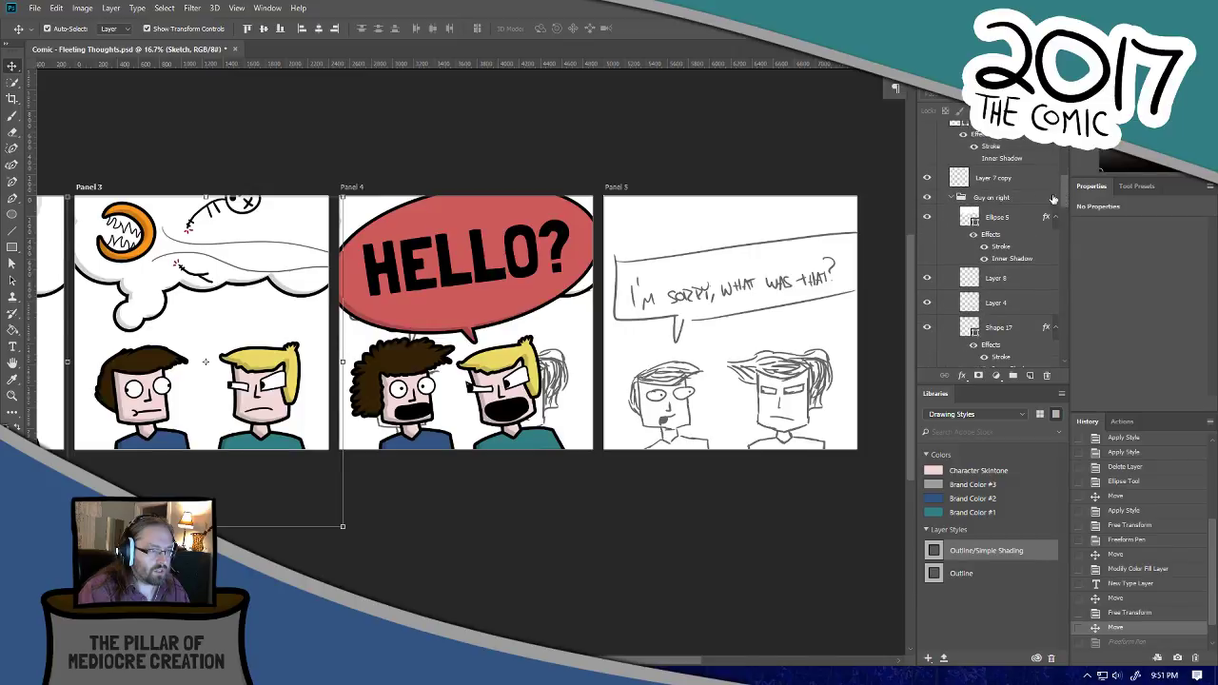
{"action": "left_click", "coordinate": [952, 197]}
{"action": "left_click", "coordinate": [995, 199]}
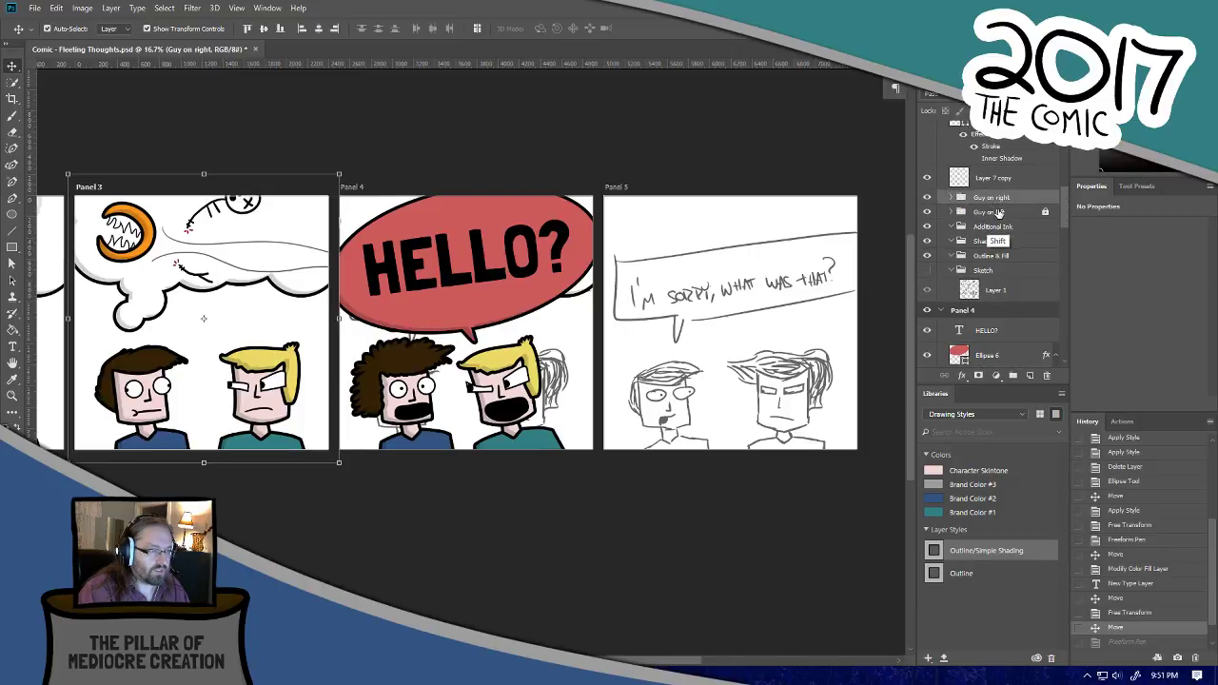
{"action": "left_click", "coordinate": [998, 211], "text": "shift"}
{"action": "right_click", "coordinate": [1004, 198]}
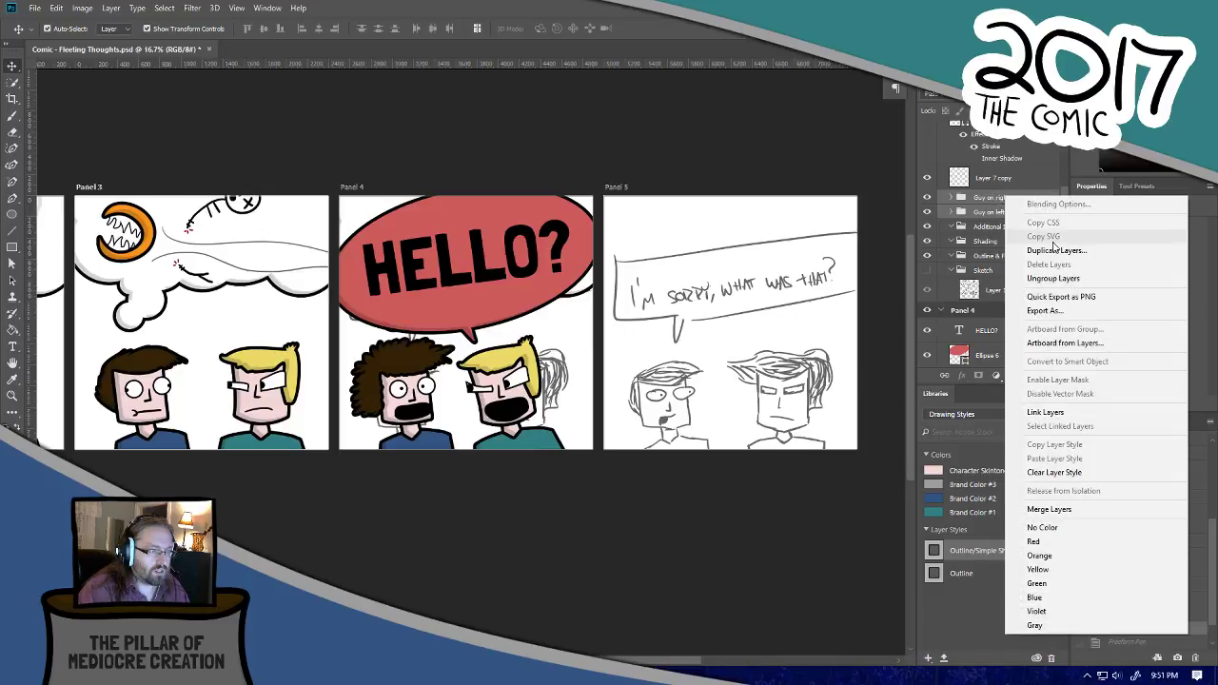
{"action": "left_click", "coordinate": [1023, 242]}
{"action": "left_click", "coordinate": [666, 269]}
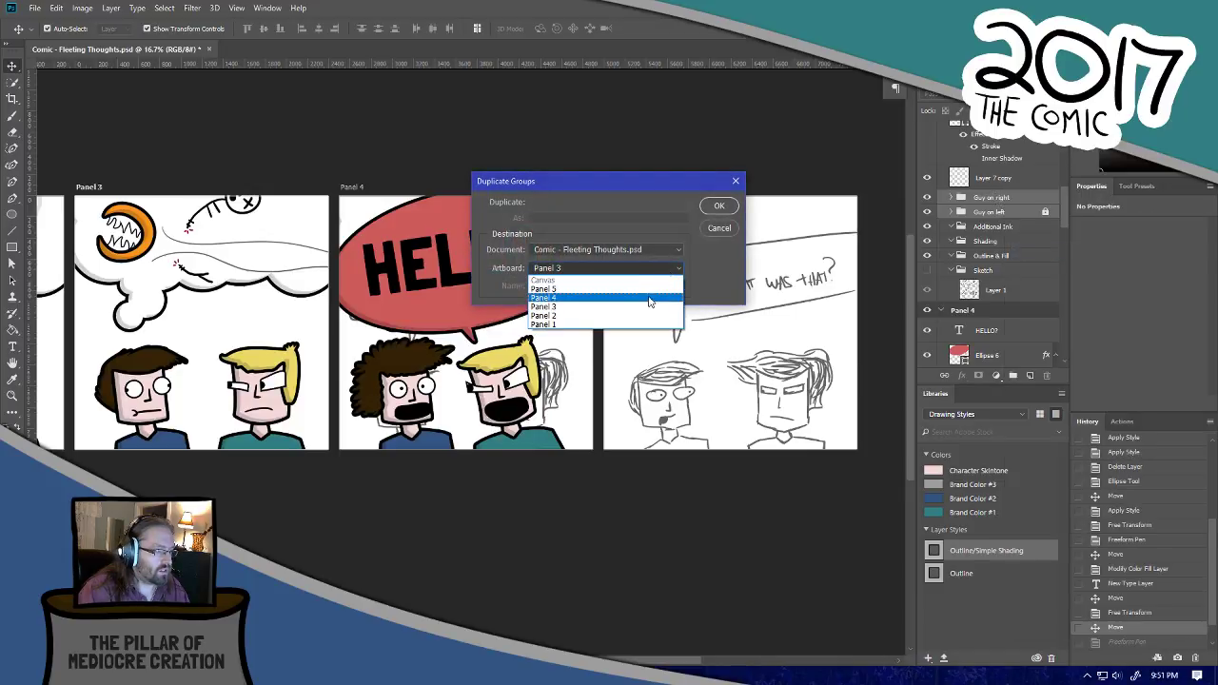
{"action": "left_click", "coordinate": [655, 287]}
{"action": "left_click", "coordinate": [718, 207]}
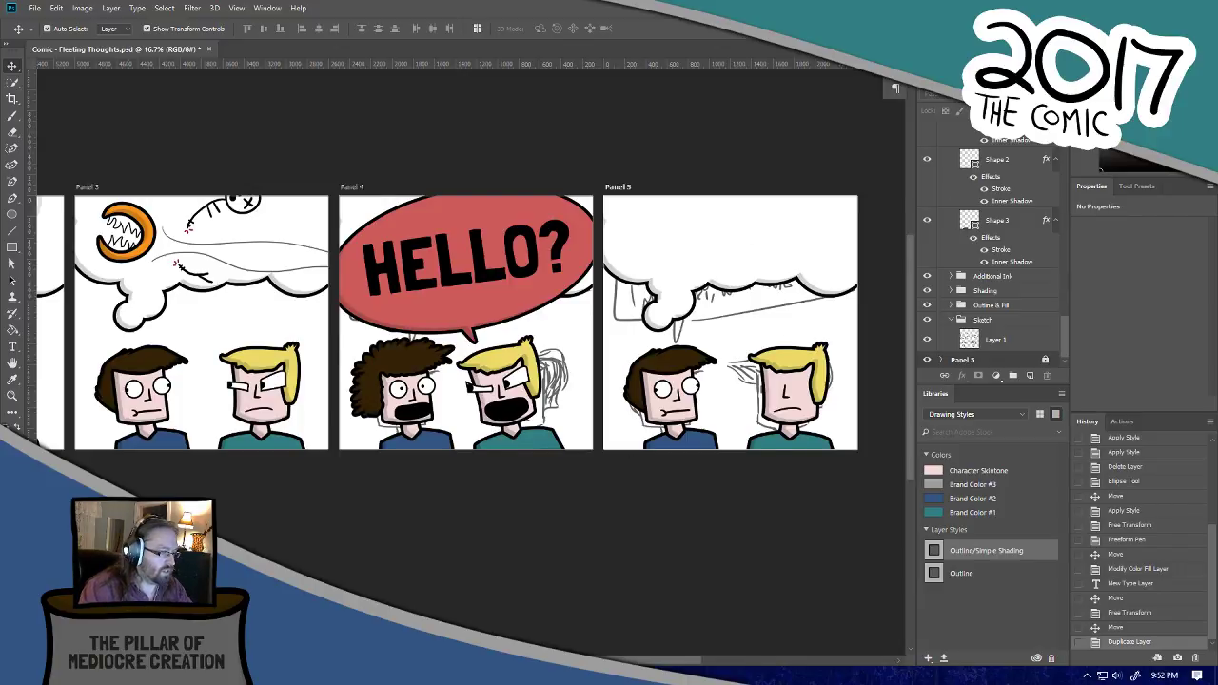
Step: Collapse Panel 4's Guy on left group and the Panel 4 and Panel 3 artboards in the layer list
{"action": "left_click", "coordinate": [767, 239]}
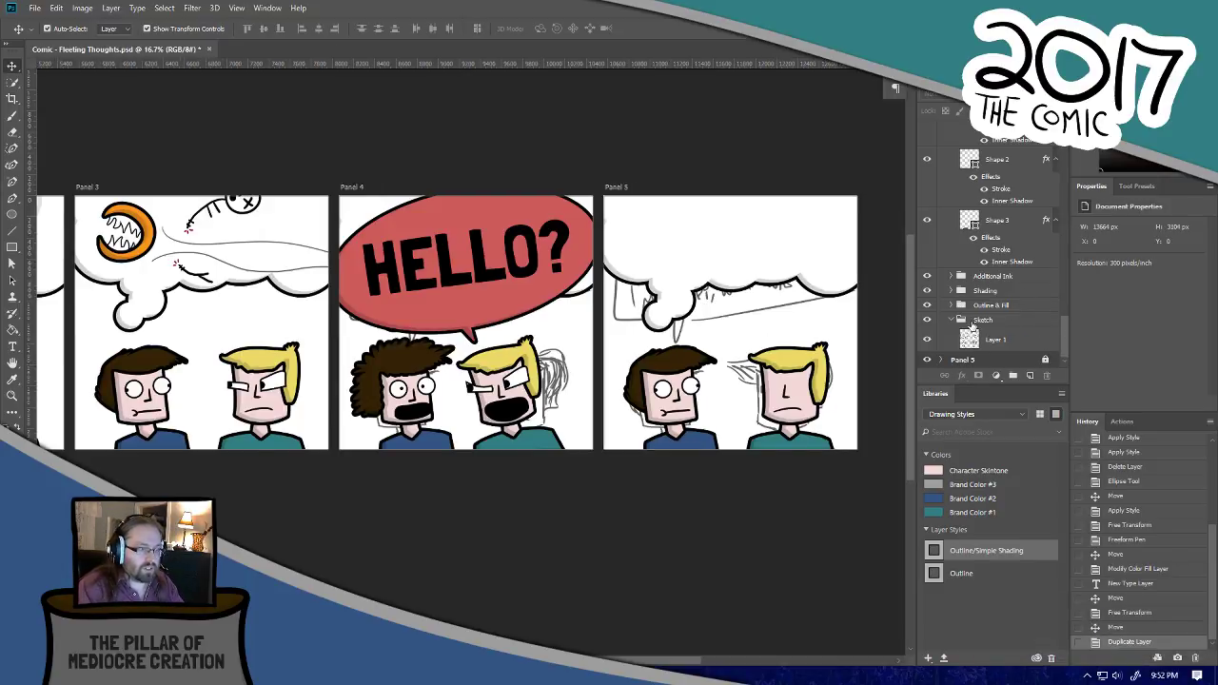
{"action": "left_click_drag", "start_coordinate": [1064, 341], "coordinate": [1061, 266]}
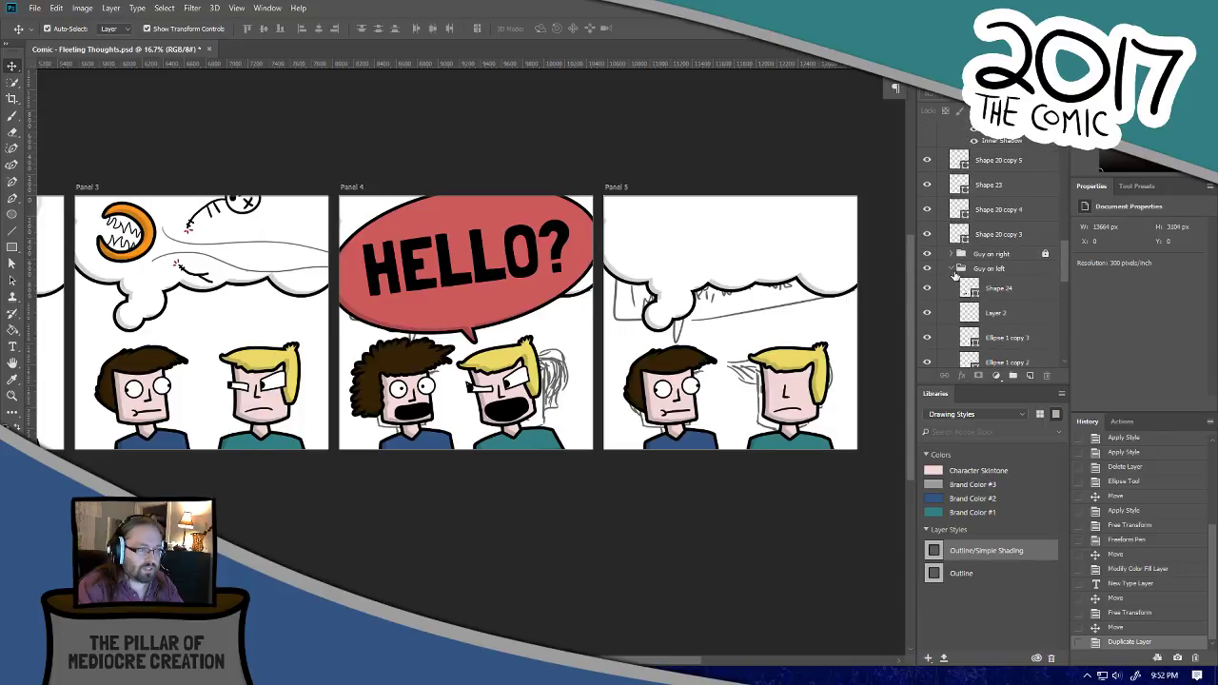
{"action": "left_click", "coordinate": [949, 270]}
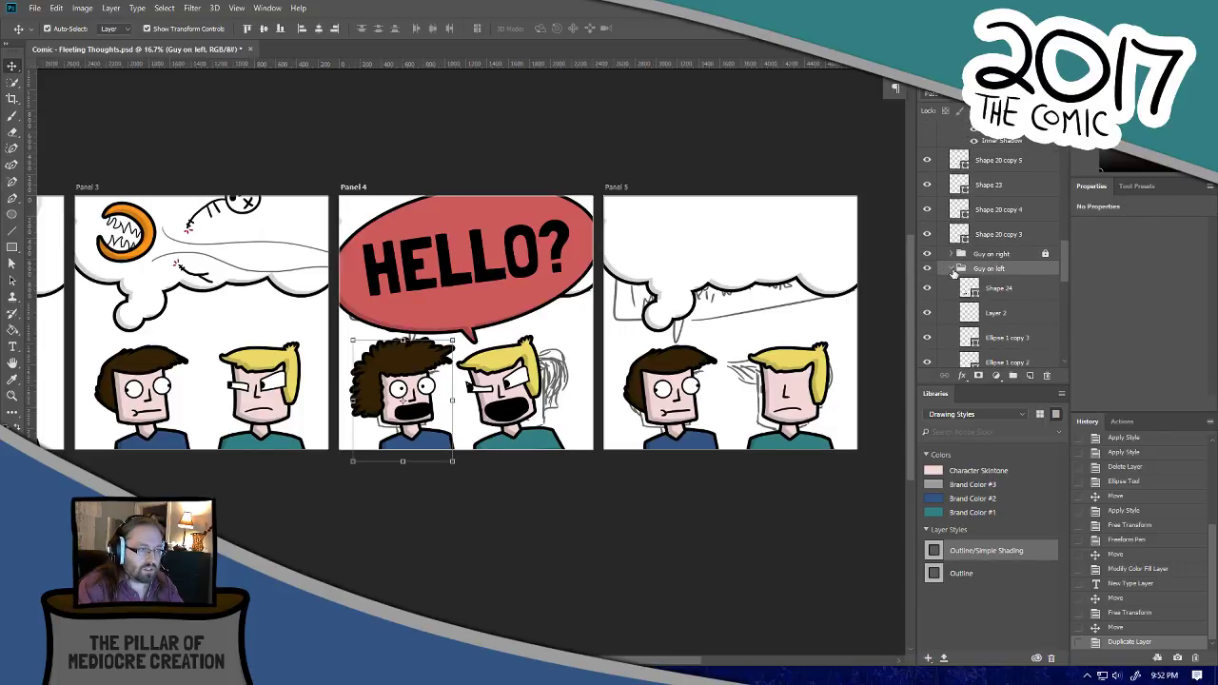
{"action": "left_click", "coordinate": [950, 269]}
{"action": "left_click_drag", "start_coordinate": [1065, 316], "coordinate": [1059, 256]}
{"action": "left_click", "coordinate": [941, 249]}
{"action": "left_click", "coordinate": [947, 247]}
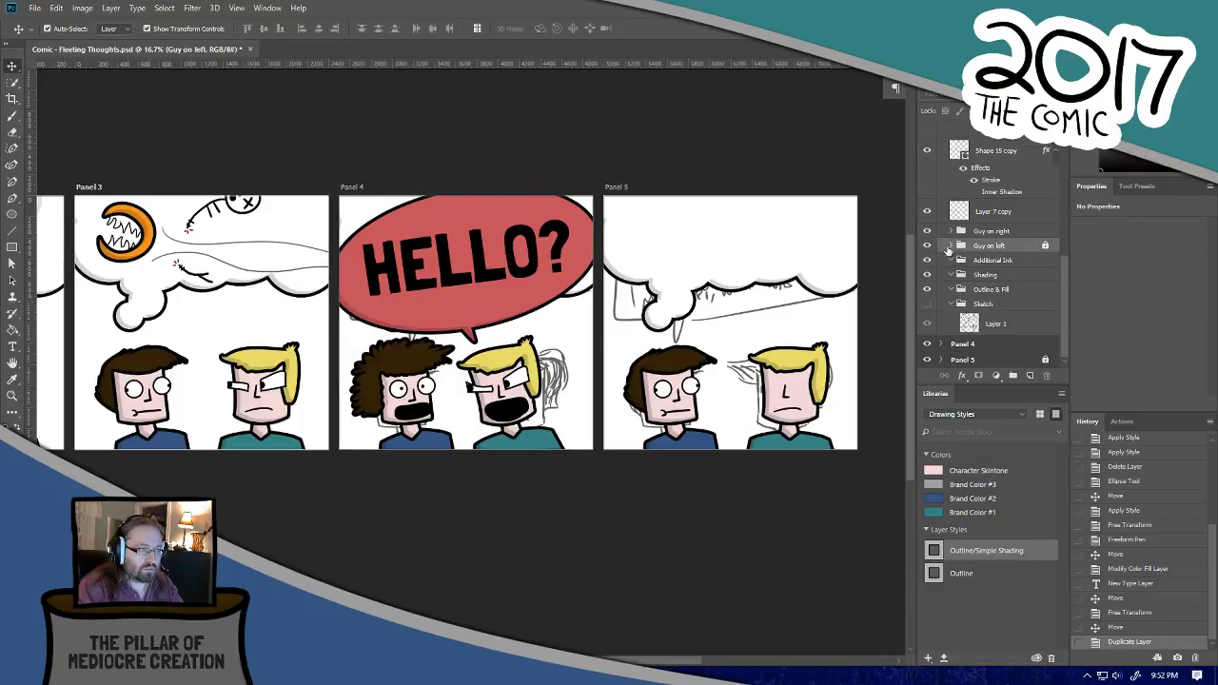
{"action": "left_click_drag", "start_coordinate": [1060, 282], "coordinate": [1025, 161]}
{"action": "left_click", "coordinate": [941, 161]}
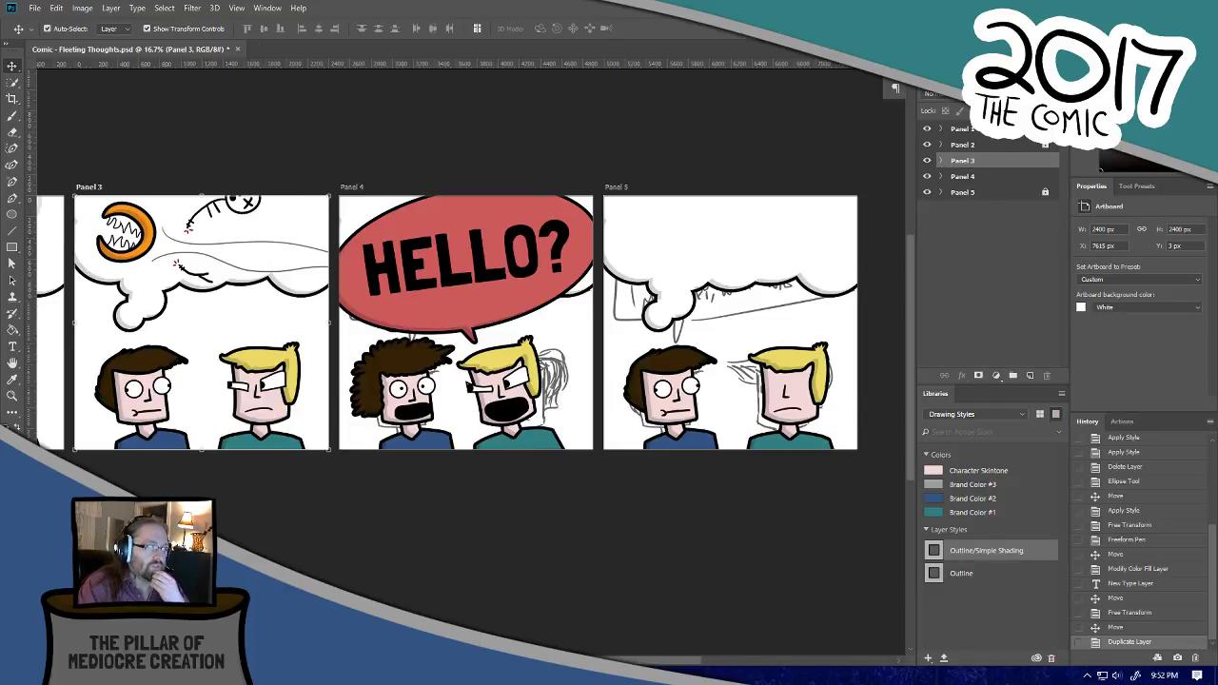
Step: Lock the Panel 3 and Panel 4 artboards and unlock the Panel 5 artboard
{"action": "key", "text": "ctrl+j"}
{"action": "key", "text": "ctrl+slash"}
{"action": "left_click", "coordinate": [997, 177]}
{"action": "key", "text": "ctrl+slash"}
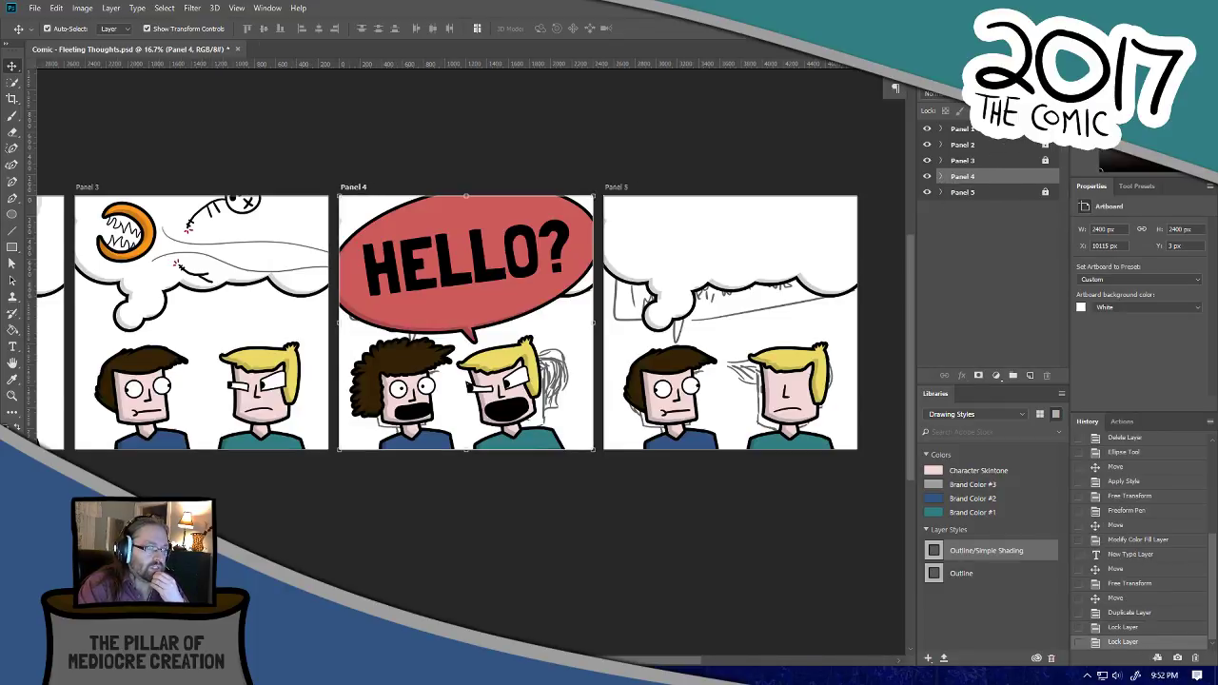
{"action": "left_click", "coordinate": [997, 193]}
{"action": "key", "text": "ctrl+slash"}
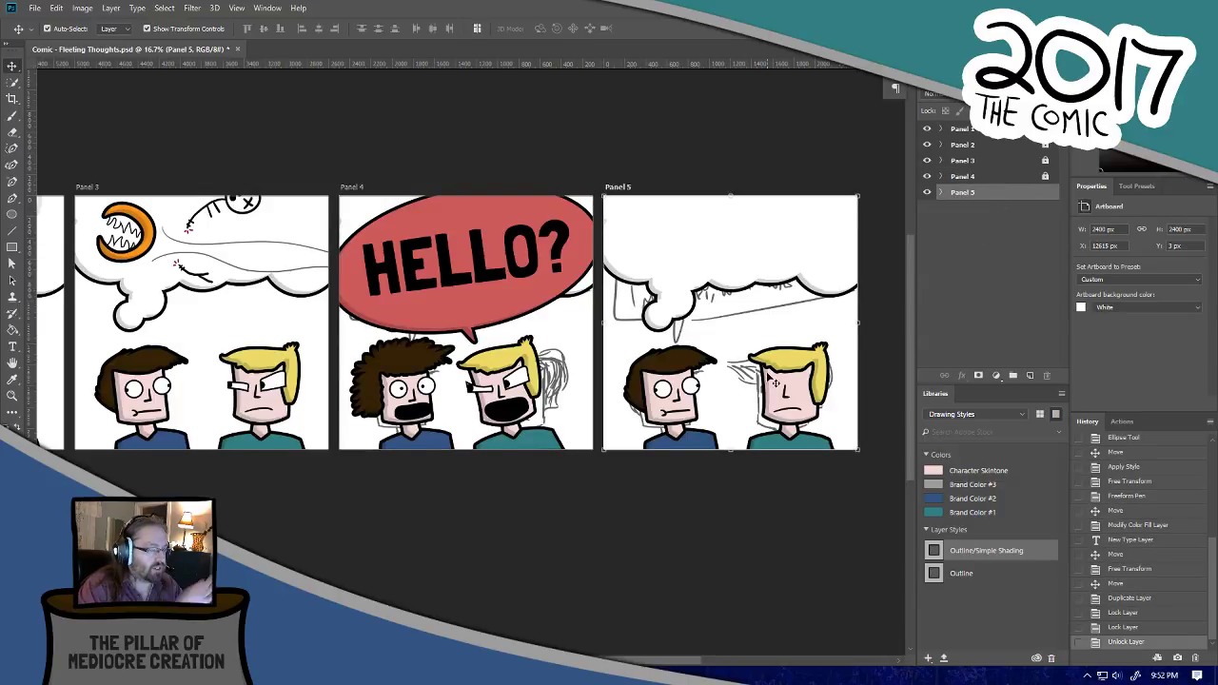
Step: Examine the characters' expressions, thought bubbles and speech bubbles across all panels, from Panel 1 through Panel 5
{"action": "key", "text": "ctrl+plus"}
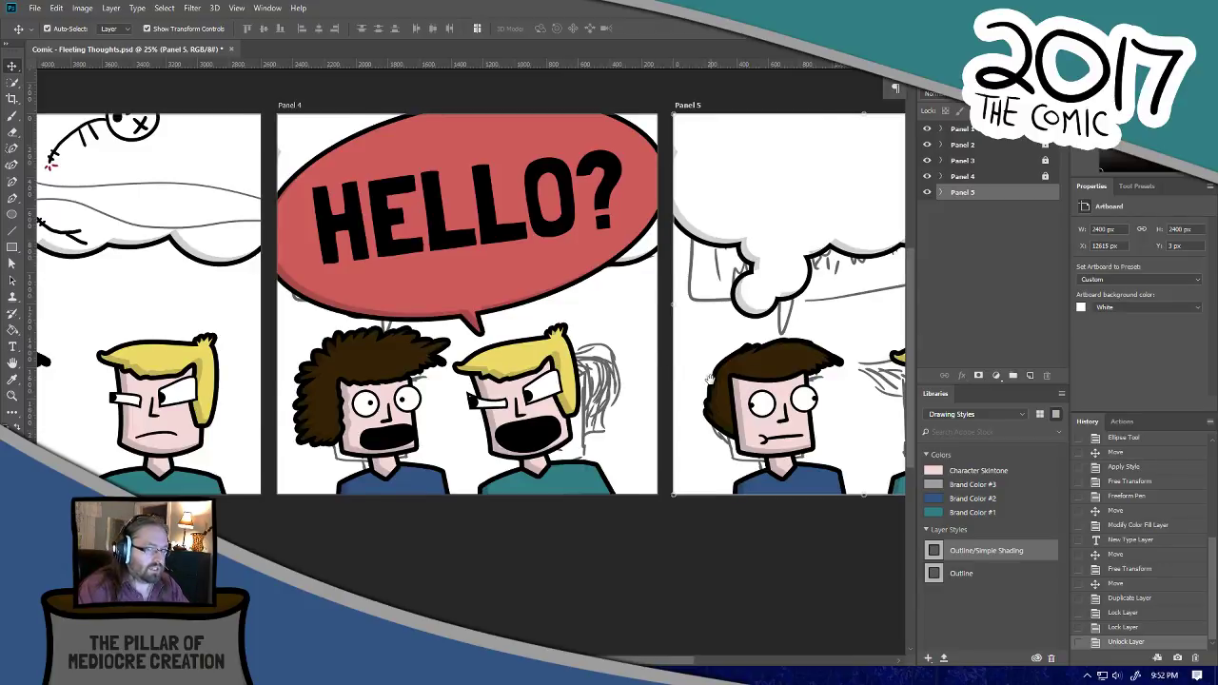
{"action": "left_click_drag", "start_coordinate": [704, 379], "coordinate": [505, 407]}
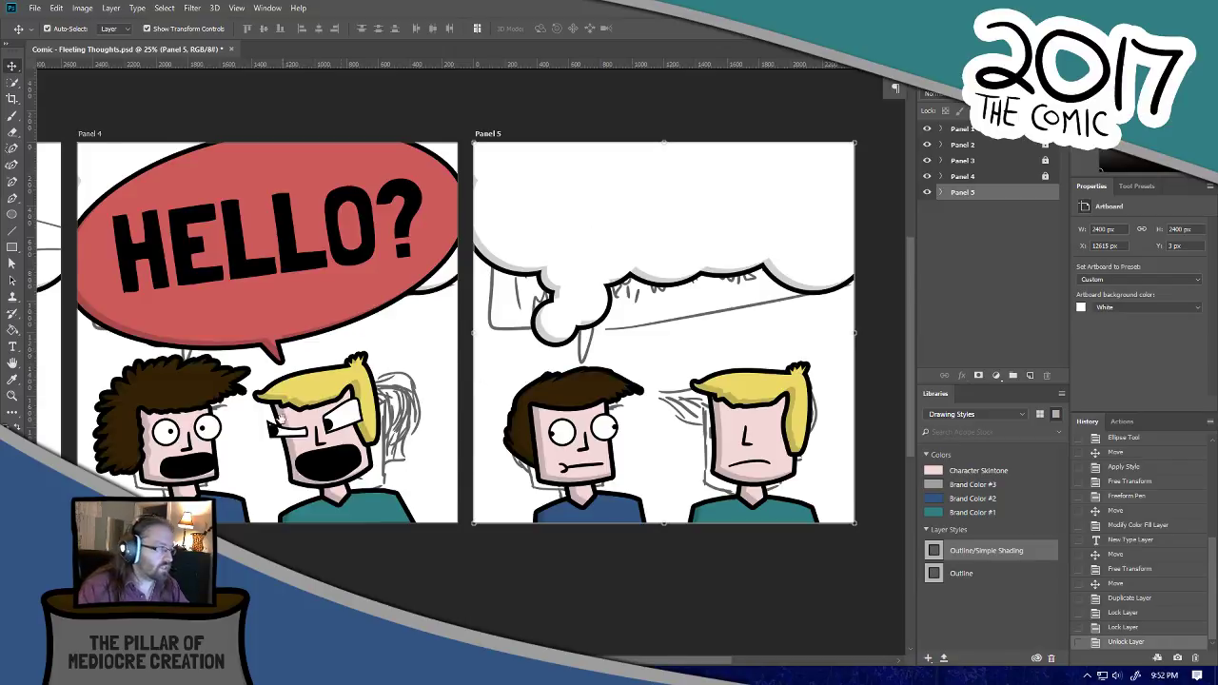
{"action": "left_click_drag", "start_coordinate": [314, 453], "coordinate": [819, 432]}
{"action": "left_click_drag", "start_coordinate": [392, 439], "coordinate": [827, 447]}
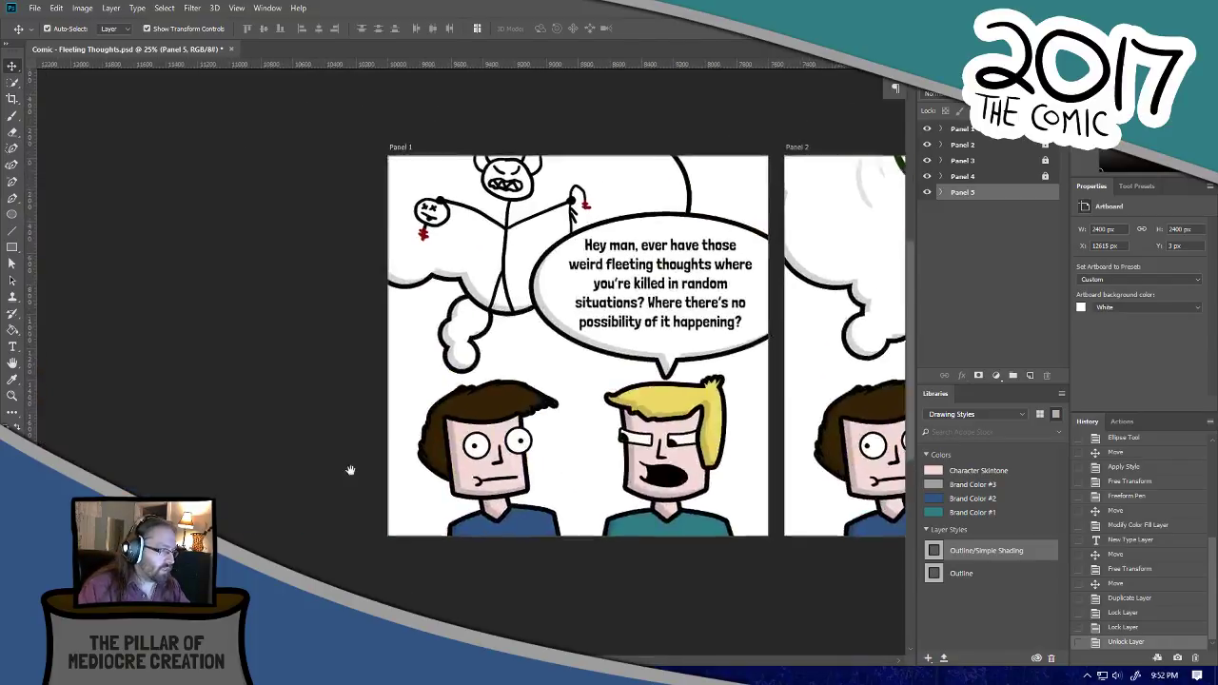
{"action": "left_click_drag", "start_coordinate": [559, 438], "coordinate": [237, 430]}
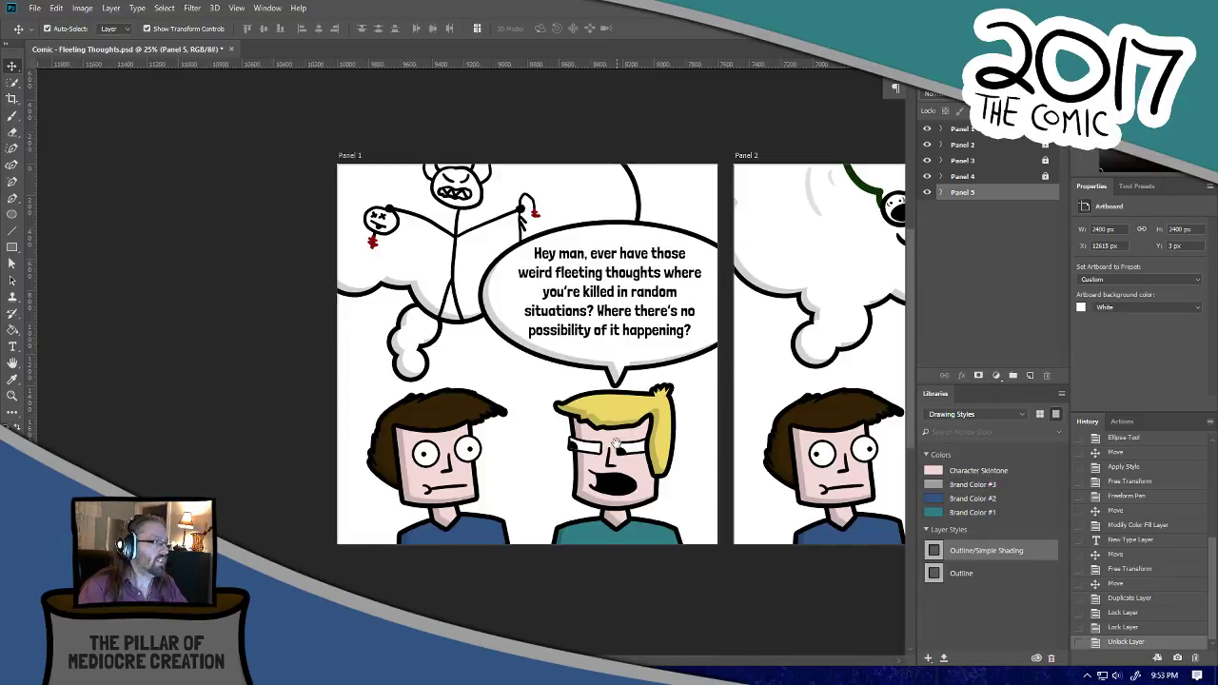
{"action": "left_click_drag", "start_coordinate": [617, 444], "coordinate": [266, 484]}
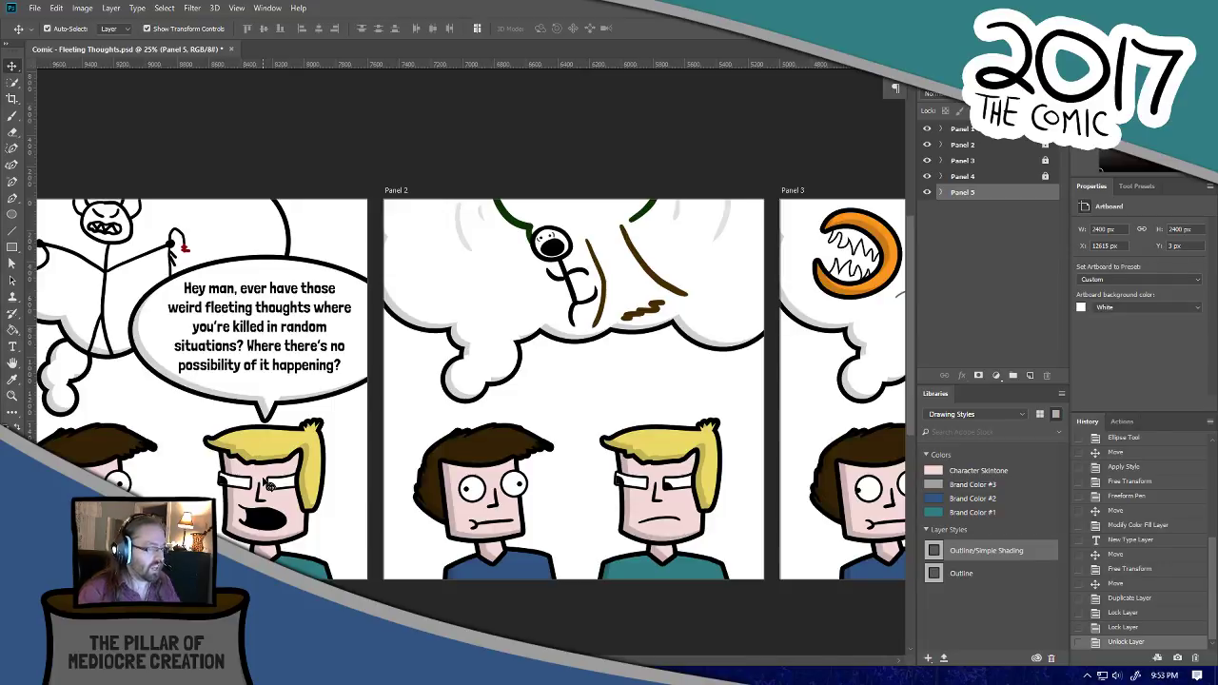
{"action": "left_click_drag", "start_coordinate": [796, 396], "coordinate": [334, 427]}
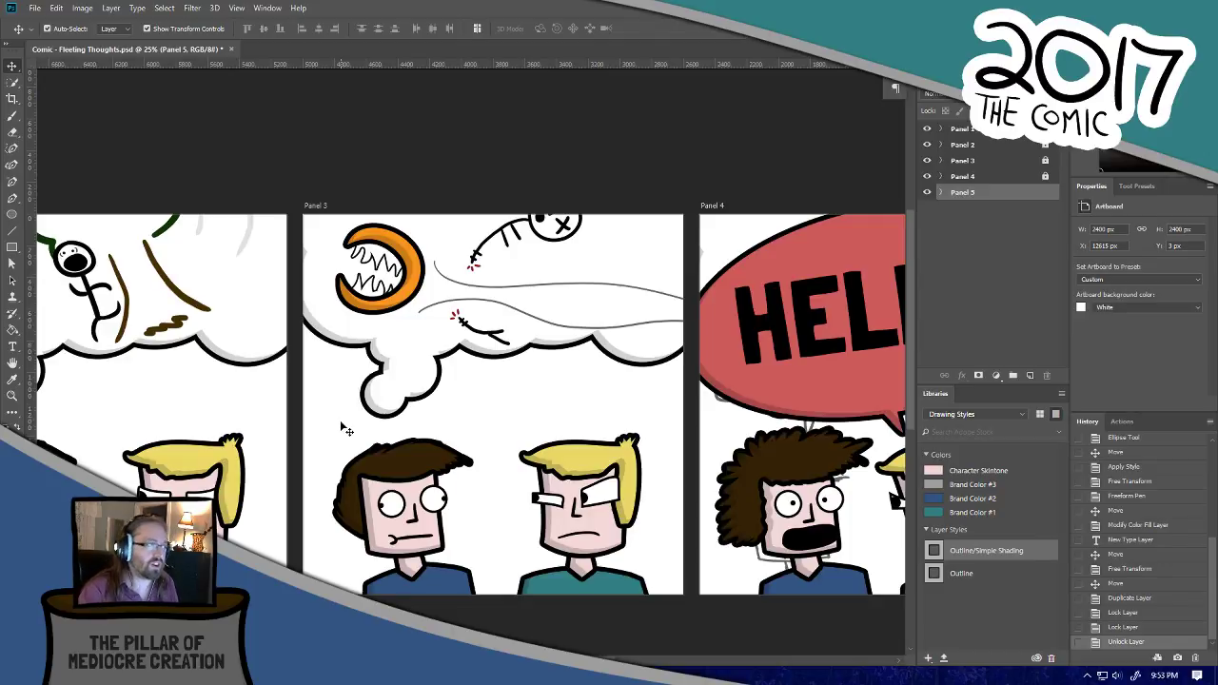
{"action": "key", "text": "ctrl+minus"}
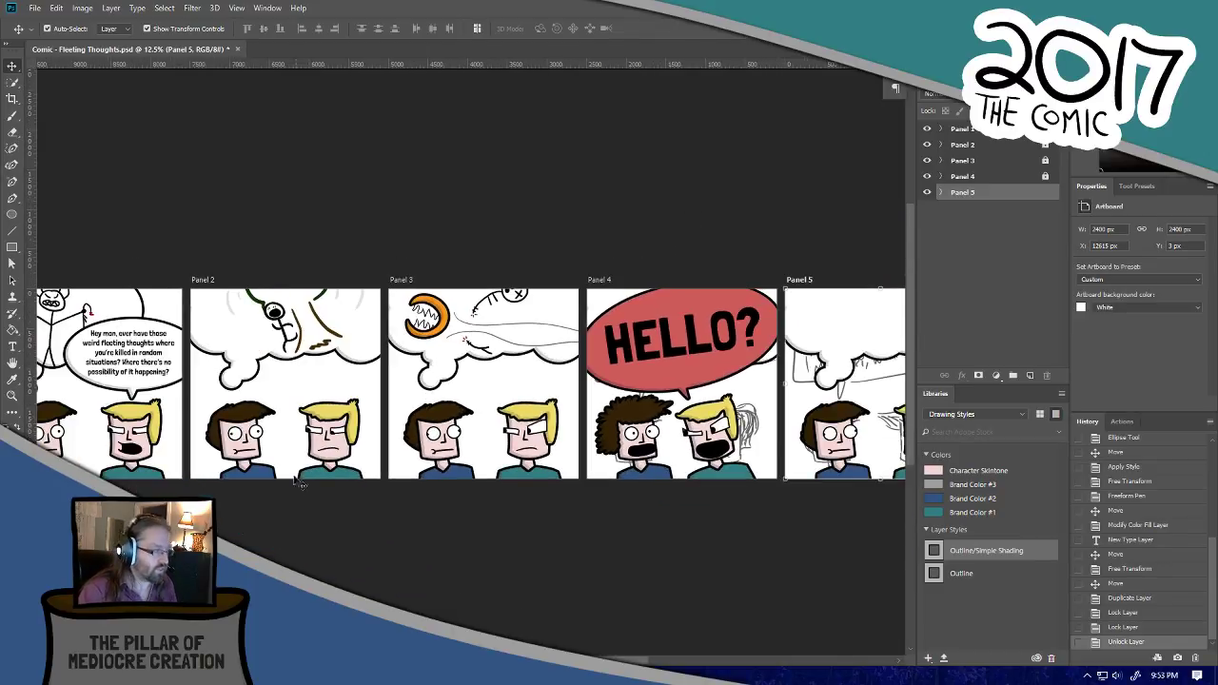
{"action": "left_click", "coordinate": [314, 563]}
{"action": "left_click_drag", "start_coordinate": [286, 538], "coordinate": [516, 520]}
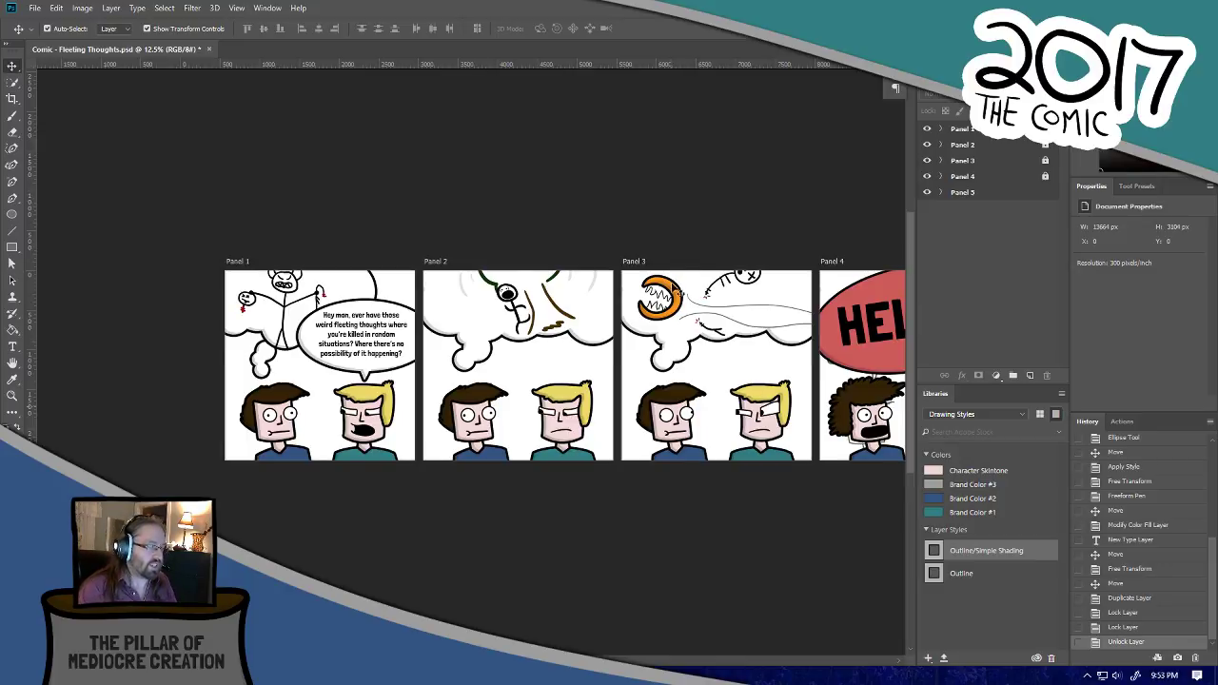
{"action": "left_click_drag", "start_coordinate": [669, 285], "coordinate": [673, 296]}
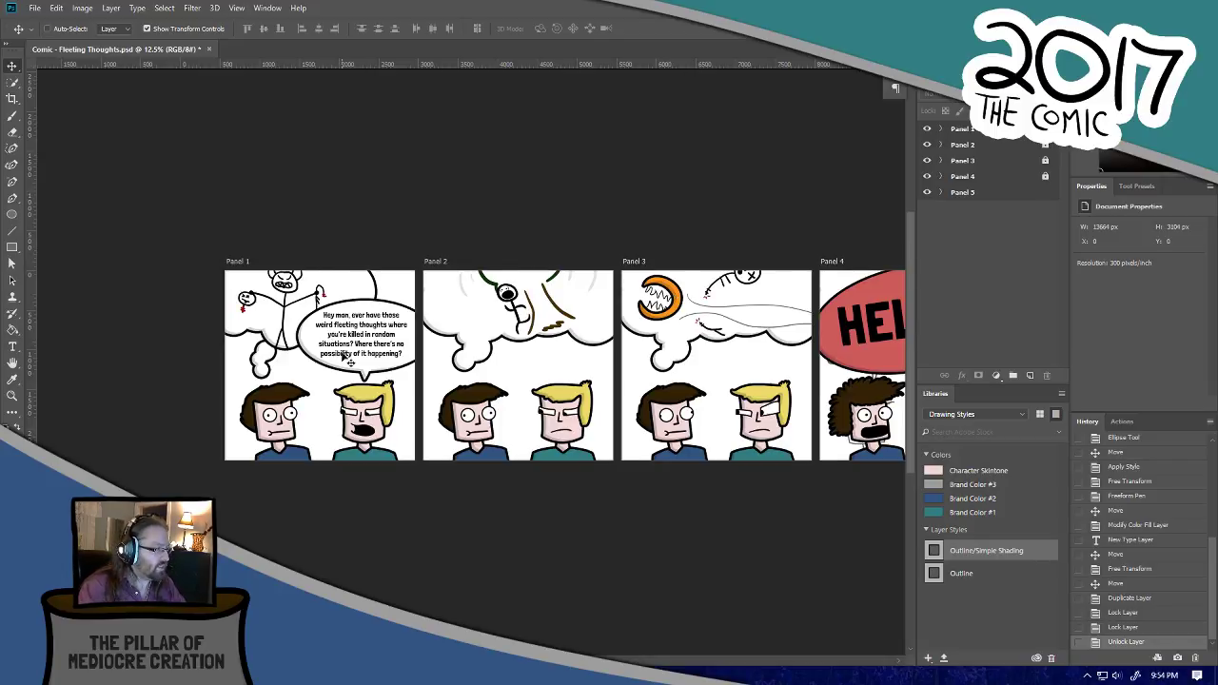
{"action": "key", "text": "ctrl+plus"}
{"action": "left_click_drag", "start_coordinate": [340, 408], "coordinate": [650, 360]}
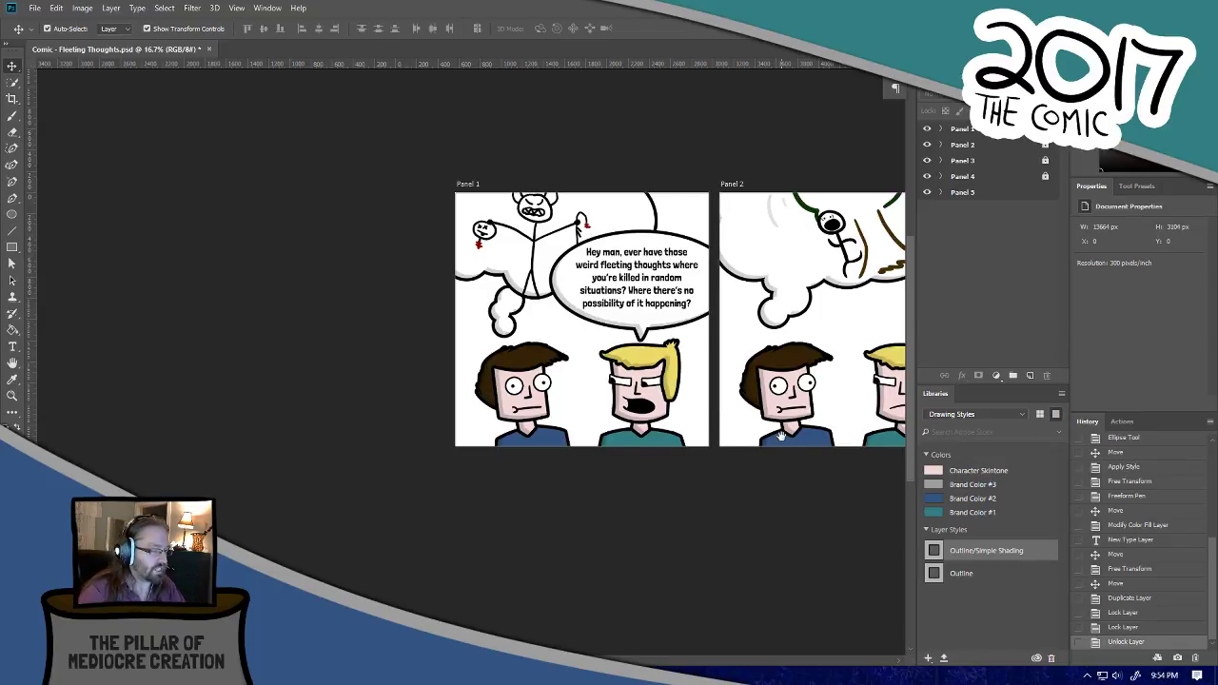
{"action": "left_click_drag", "start_coordinate": [778, 434], "coordinate": [328, 417]}
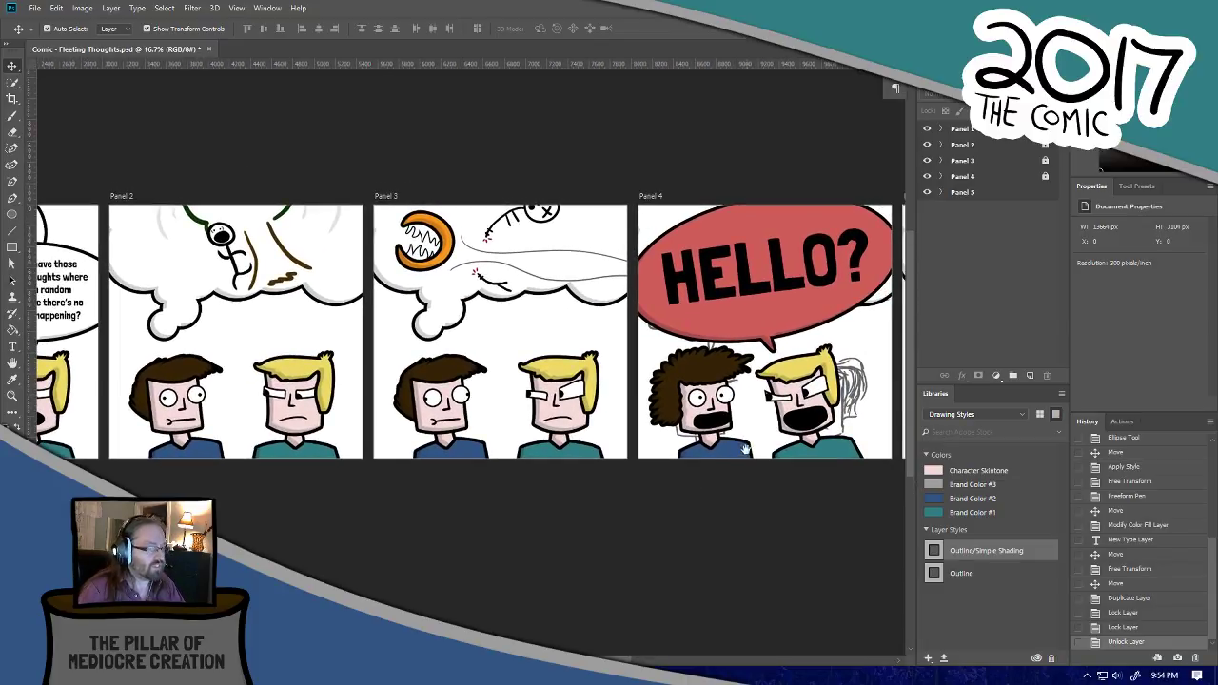
{"action": "left_click_drag", "start_coordinate": [745, 472], "coordinate": [443, 454]}
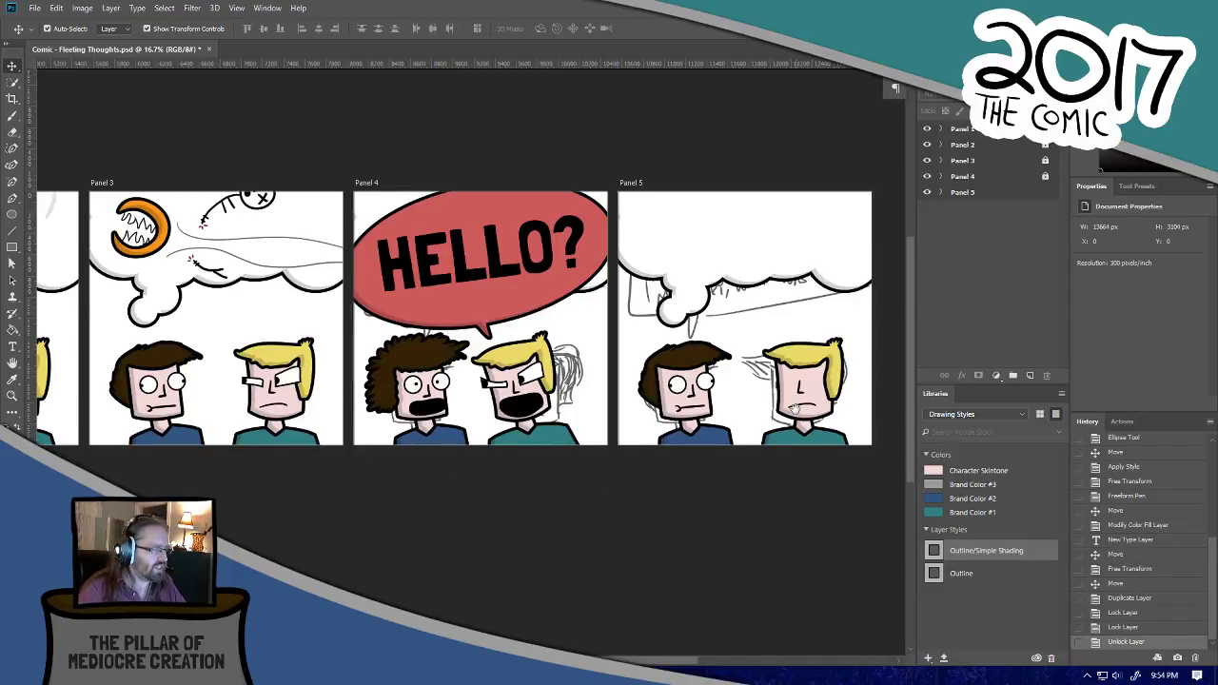
Step: Delete the empty thought bubble above the characters in Panel 5, exposing the sketched speech bubble
{"action": "left_click_drag", "start_coordinate": [761, 399], "coordinate": [567, 414]}
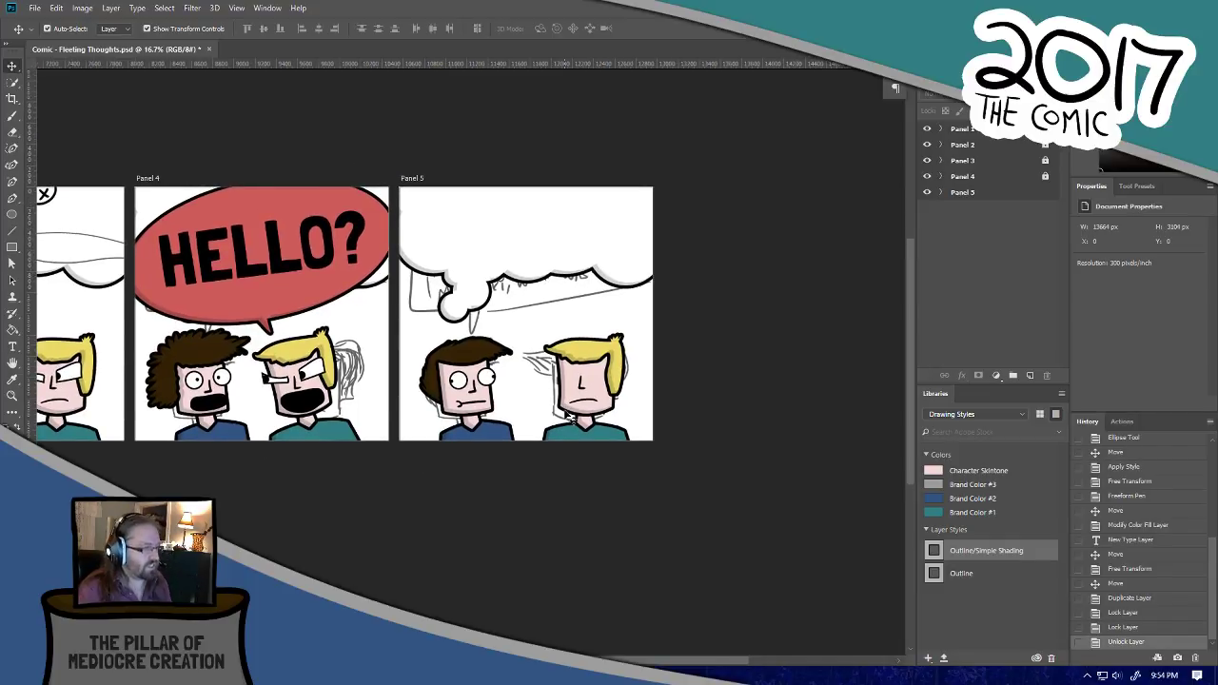
{"action": "left_click", "coordinate": [574, 232]}
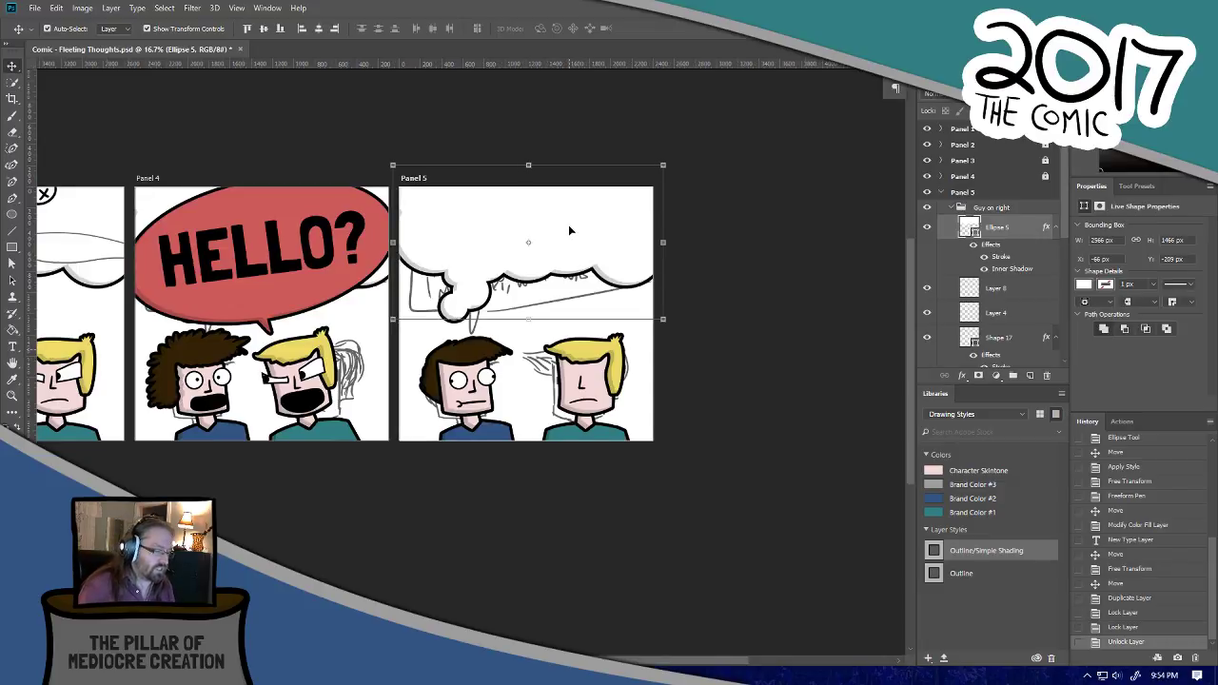
{"action": "key", "text": "Delete"}
{"action": "key", "text": "ctrl+z"}
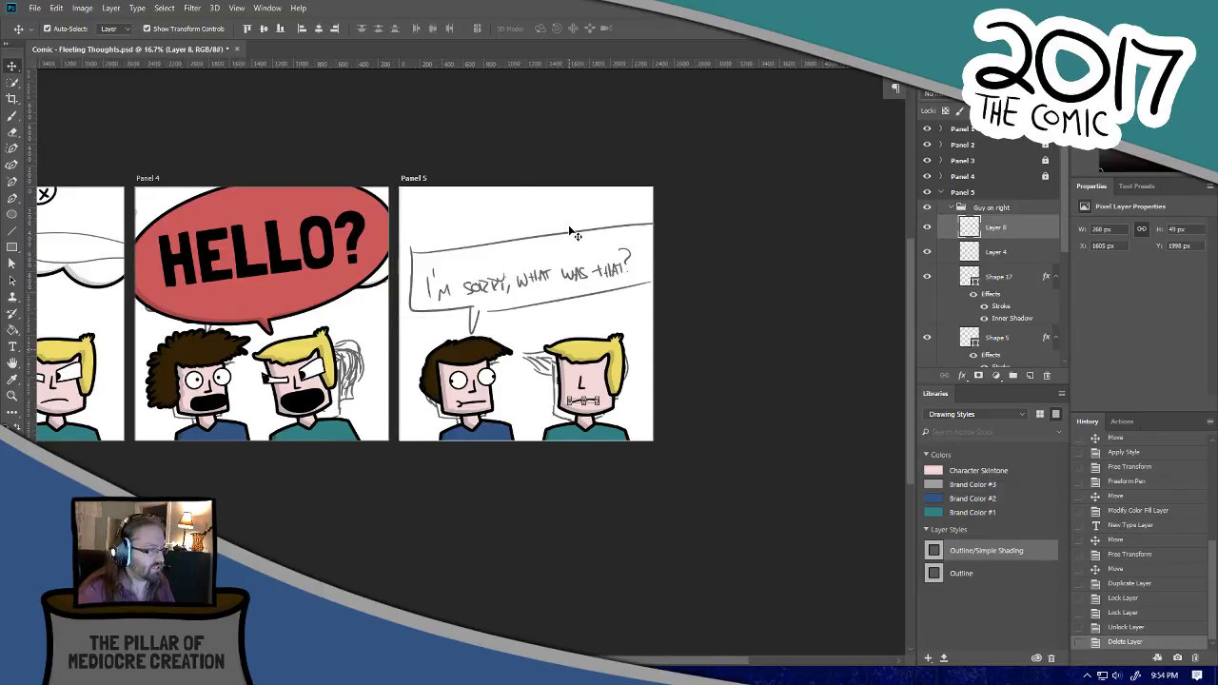
{"action": "key", "text": "ctrl+z"}
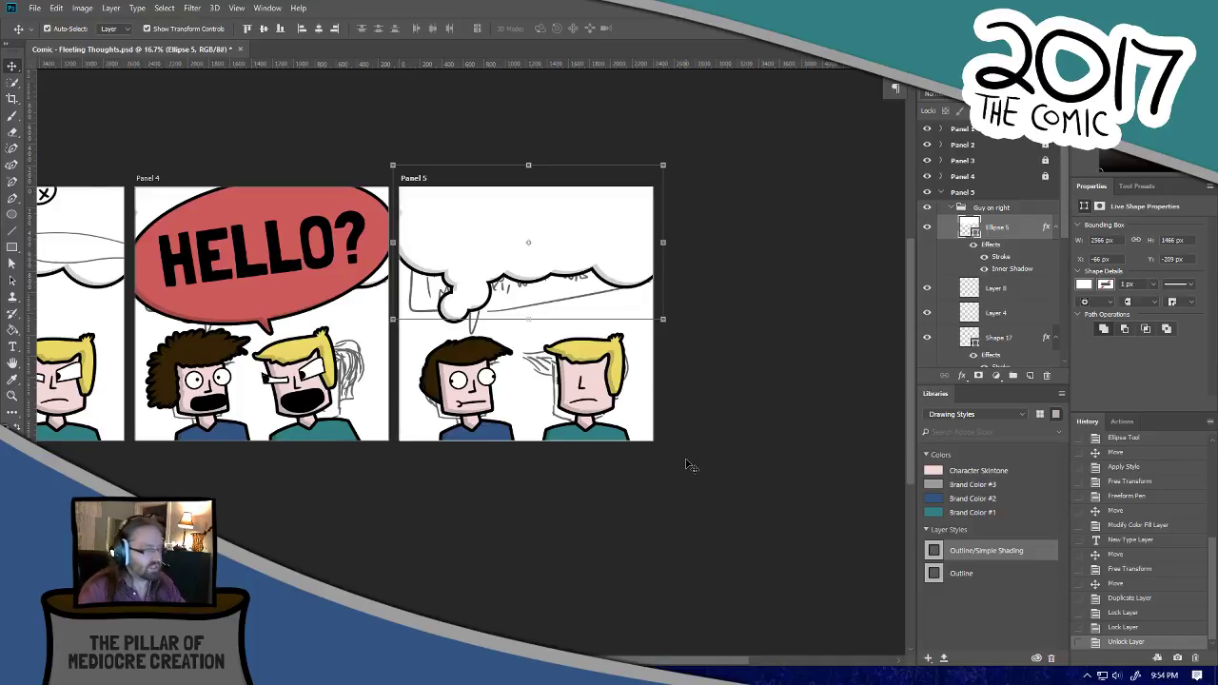
{"action": "key", "text": "ctrl+plus"}
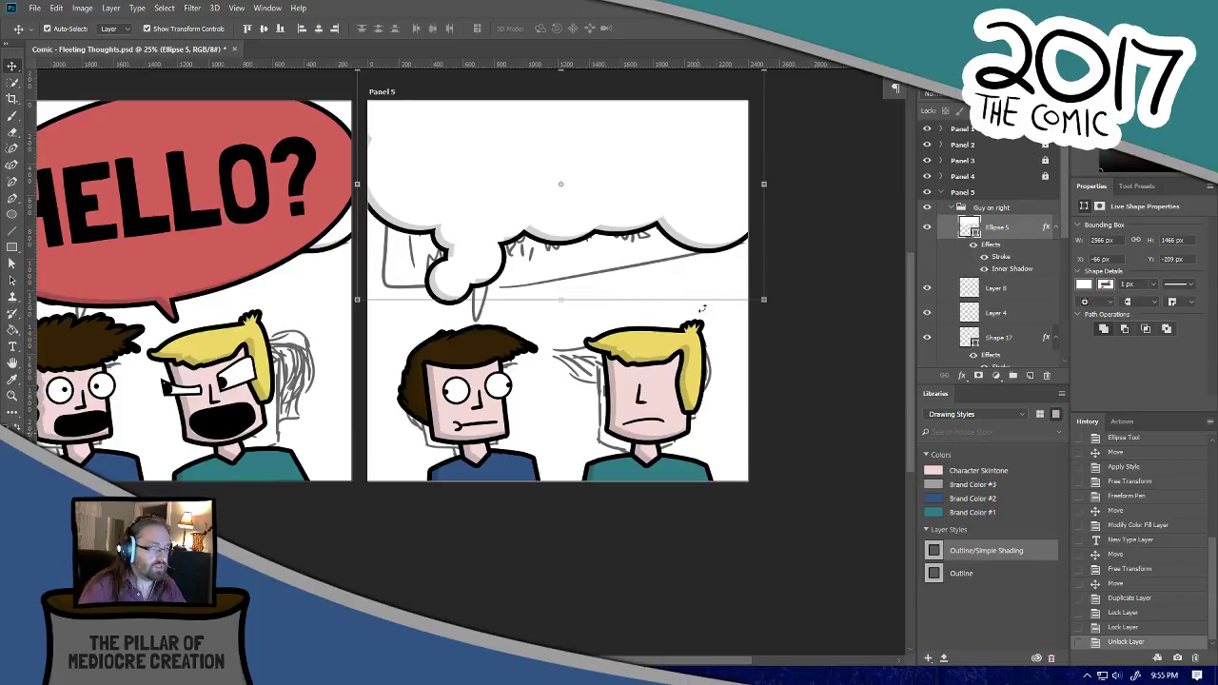
{"action": "key", "text": "ctrl+plus"}
{"action": "left_click_drag", "start_coordinate": [603, 364], "coordinate": [558, 427]}
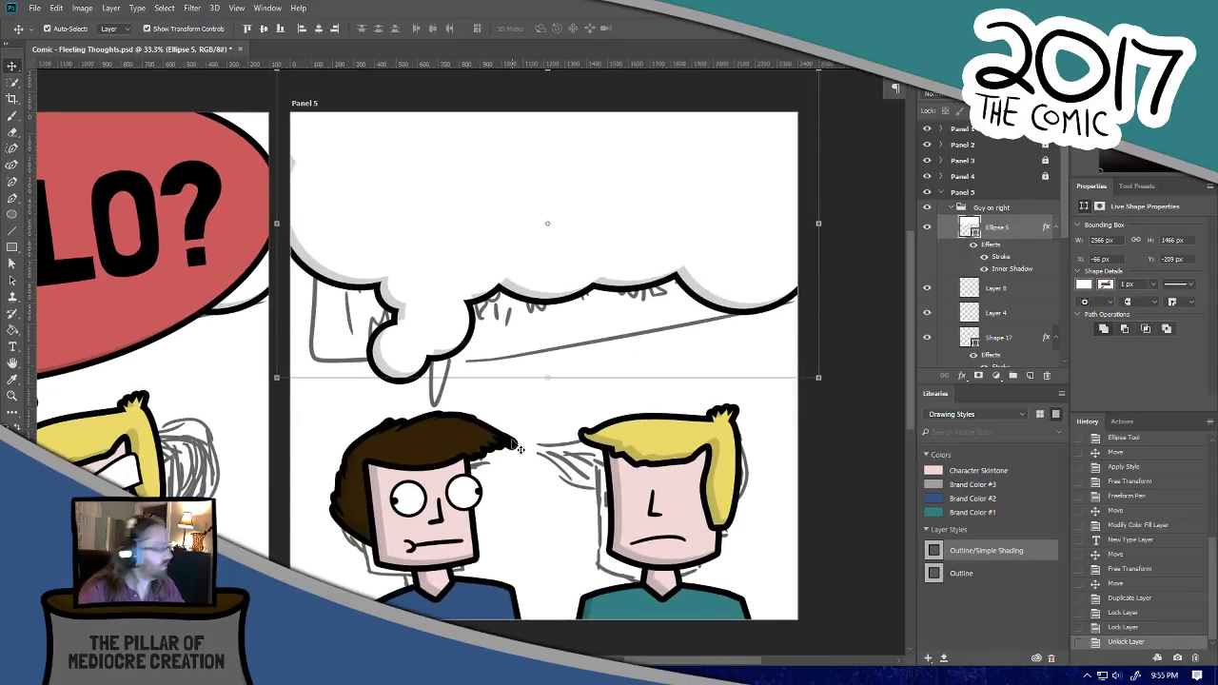
{"action": "key", "text": "Delete"}
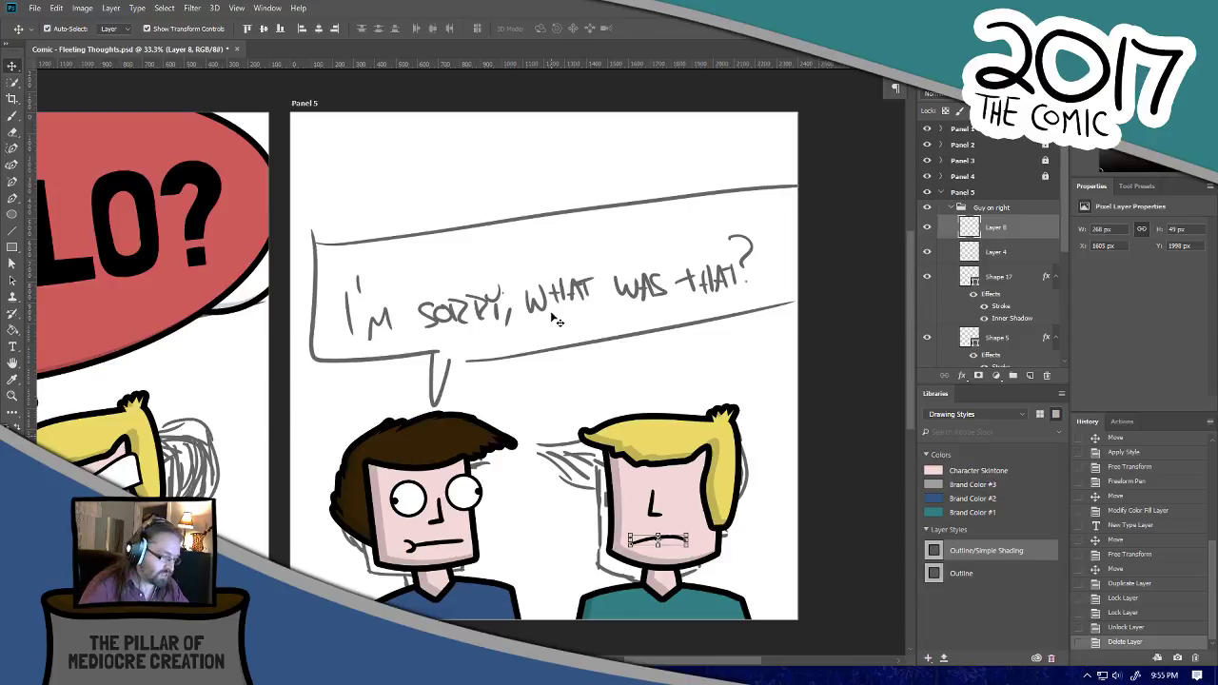
Step: Unlock the Panel 2 artboard to gain access to the blond guy's narrow-eyed expression
{"action": "left_click_drag", "start_coordinate": [559, 412], "coordinate": [1208, 272]}
{"action": "left_click_drag", "start_coordinate": [380, 414], "coordinate": [584, 410]}
{"action": "left_click_drag", "start_coordinate": [751, 414], "coordinate": [1047, 409]}
{"action": "left_click_drag", "start_coordinate": [362, 424], "coordinate": [739, 416]}
{"action": "left_click_drag", "start_coordinate": [484, 424], "coordinate": [546, 431]}
{"action": "left_click", "coordinate": [580, 366]}
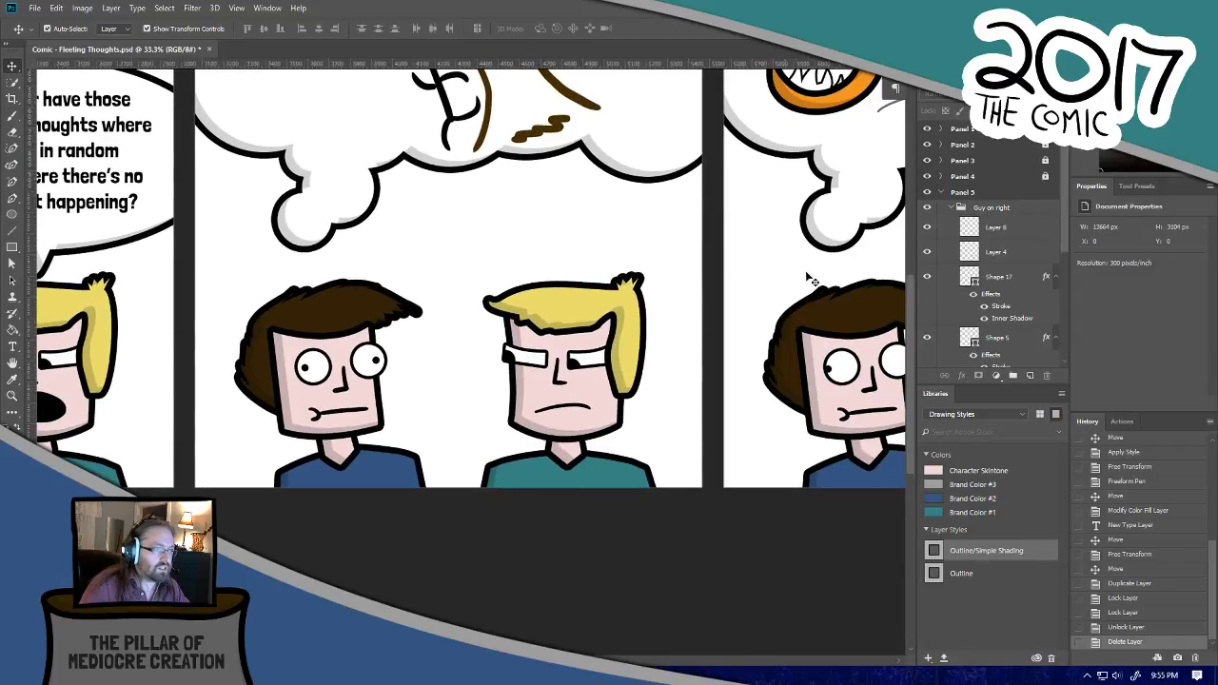
{"action": "scroll", "coordinate": [1066, 285], "scroll_direction": "down", "scroll_amount": 3}
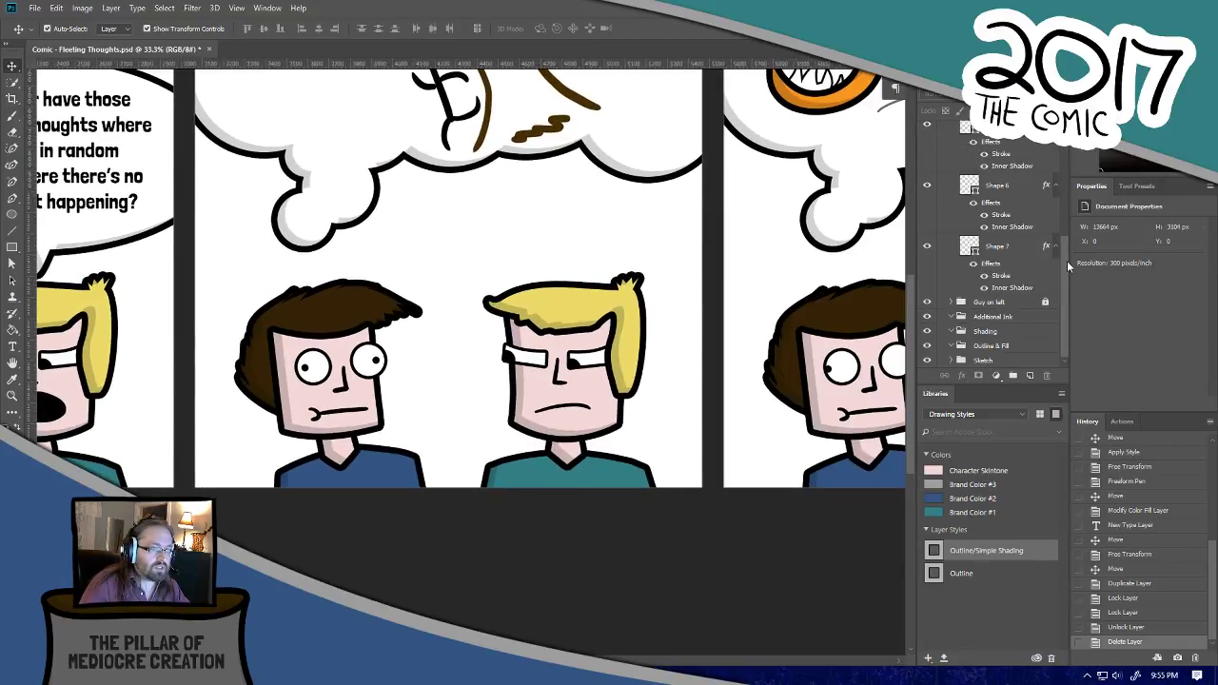
{"action": "scroll", "coordinate": [1066, 266], "scroll_direction": "up", "scroll_amount": 5}
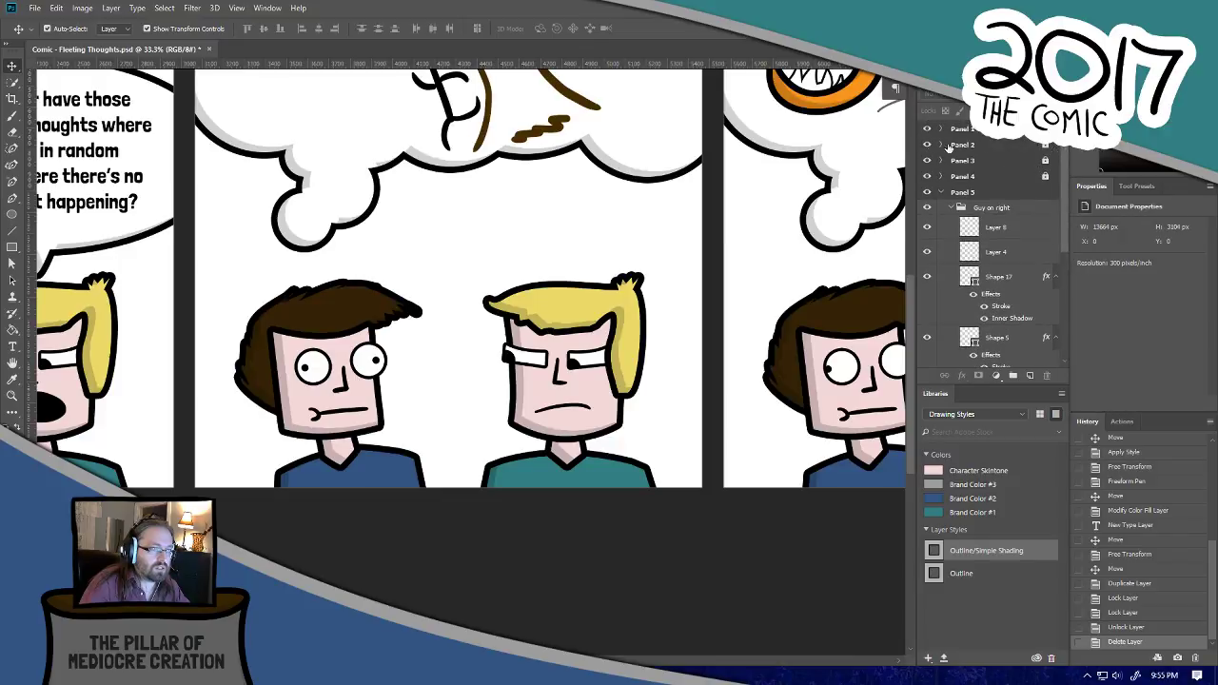
{"action": "left_click", "coordinate": [963, 144]}
{"action": "left_click", "coordinate": [1002, 112]}
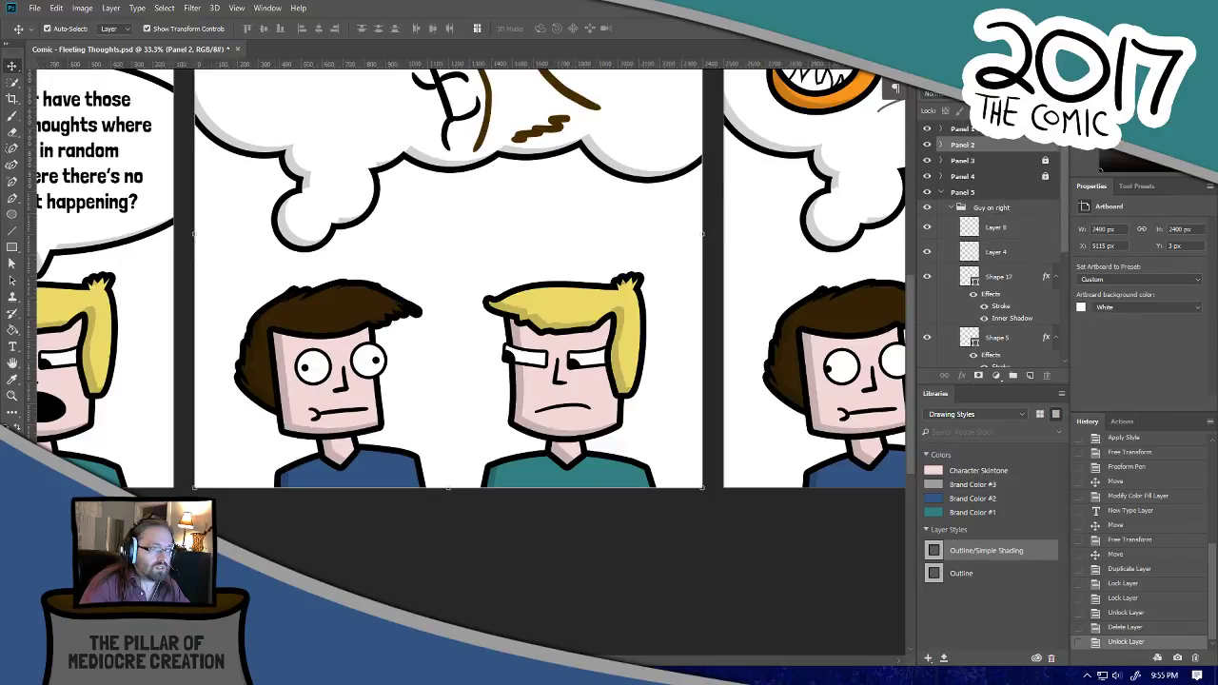
Step: Toggle the Panel 2 artboard's visibility off and on, and expand its contents in the layer list
{"action": "left_click", "coordinate": [932, 145]}
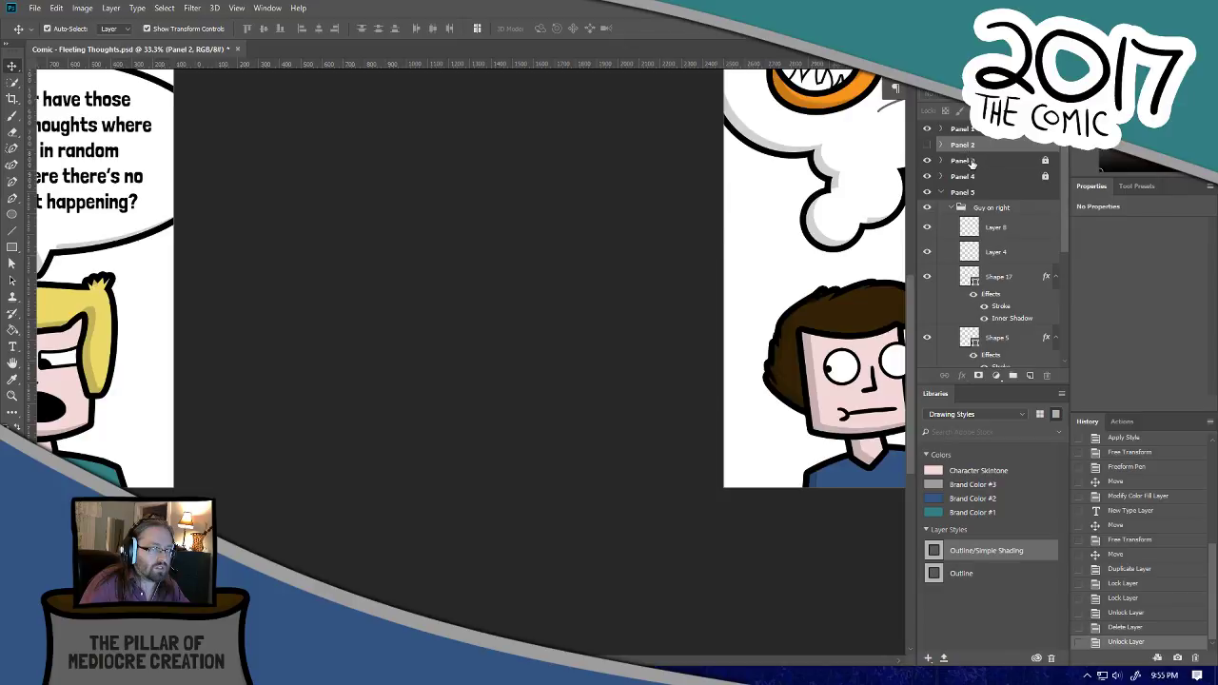
{"action": "left_click", "coordinate": [927, 144]}
{"action": "left_click", "coordinate": [940, 145]}
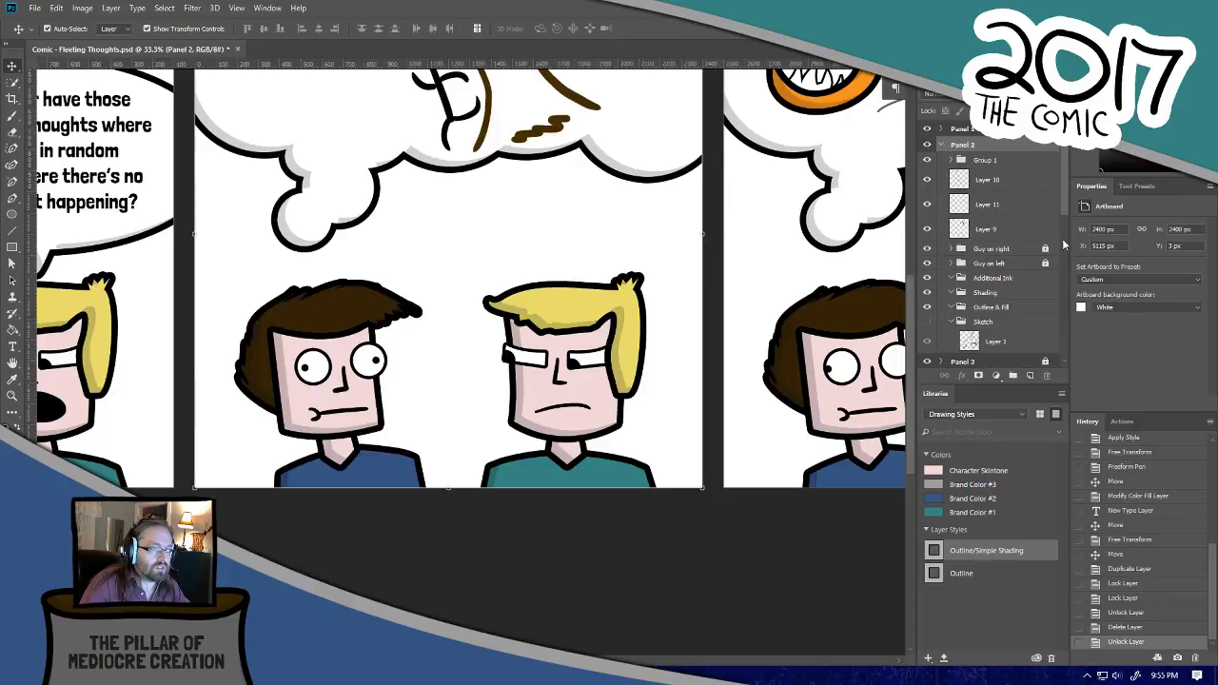
{"action": "scroll", "coordinate": [1058, 214], "scroll_direction": "down", "scroll_amount": 4}
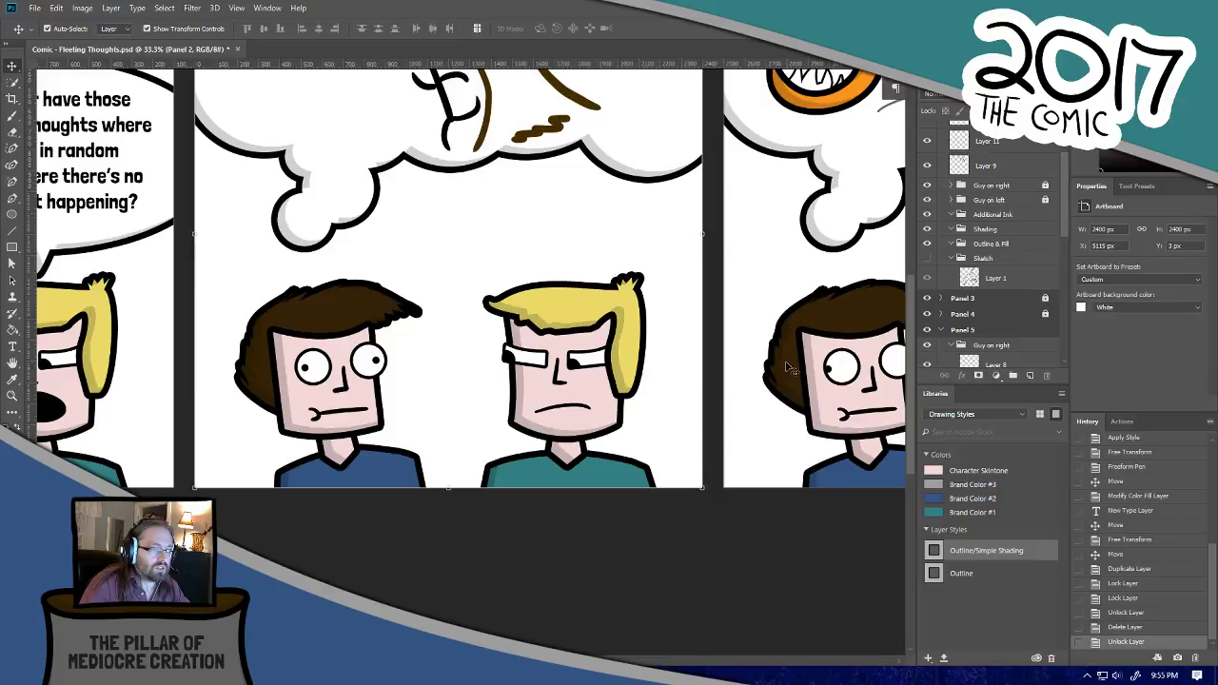
Step: Compare the characters' eyes in Panels 2, 3 and 5, and expand and unlock Panel 2's Guy on right group
{"action": "left_click_drag", "start_coordinate": [807, 390], "coordinate": [318, 423]}
{"action": "left_click_drag", "start_coordinate": [411, 417], "coordinate": [524, 414]}
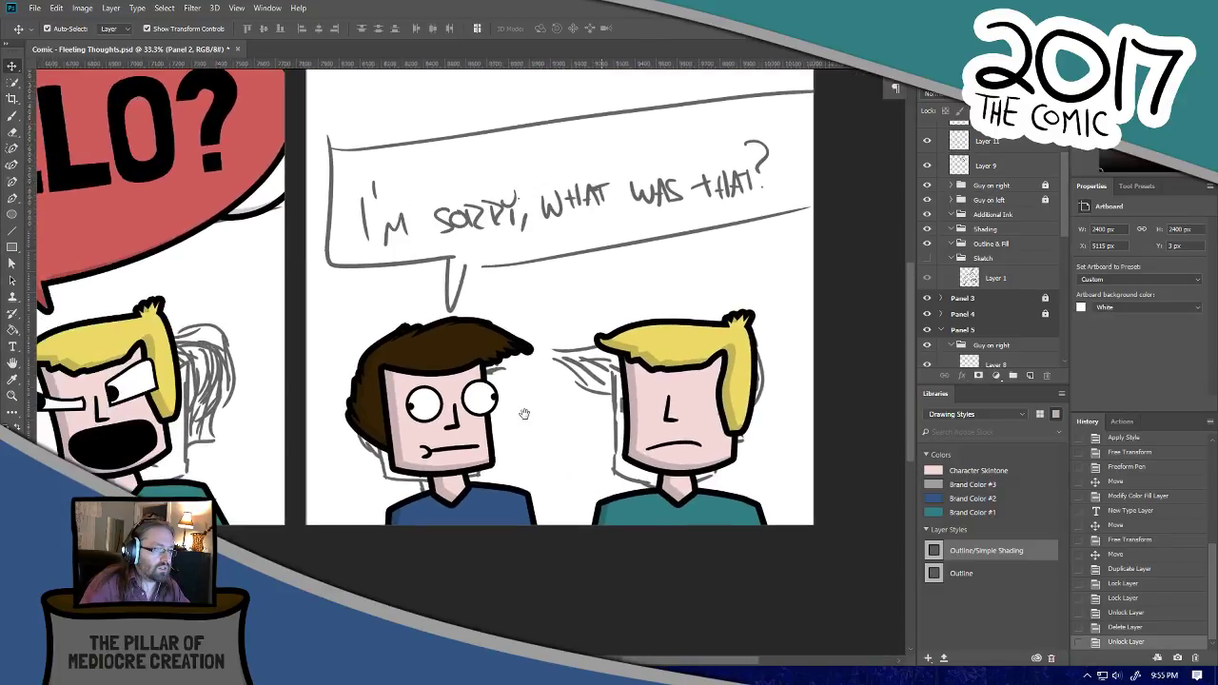
{"action": "left_click_drag", "start_coordinate": [314, 400], "coordinate": [816, 426]}
{"action": "left_click_drag", "start_coordinate": [257, 404], "coordinate": [824, 388]}
{"action": "left_click", "coordinate": [201, 403]}
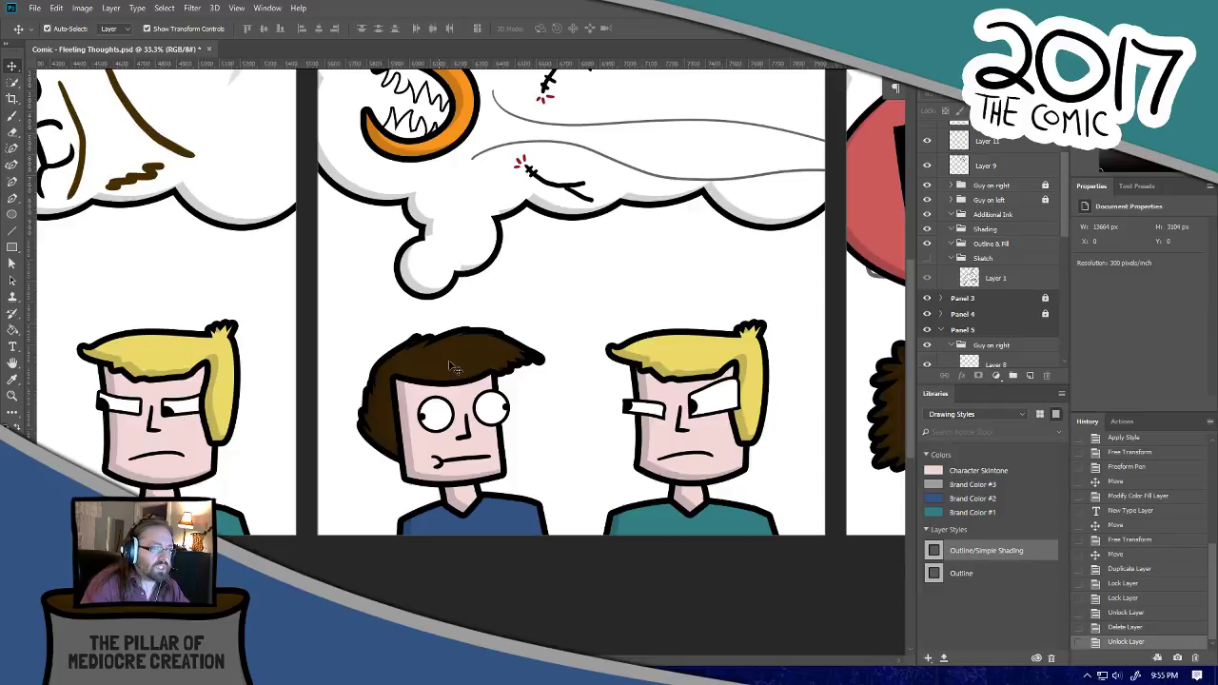
{"action": "mouse_move", "coordinate": [1064, 229]}
{"action": "left_mouse_down"}
{"action": "mouse_move", "coordinate": [1065, 262]}
{"action": "mouse_move", "coordinate": [1067, 218]}
{"action": "left_mouse_up"}
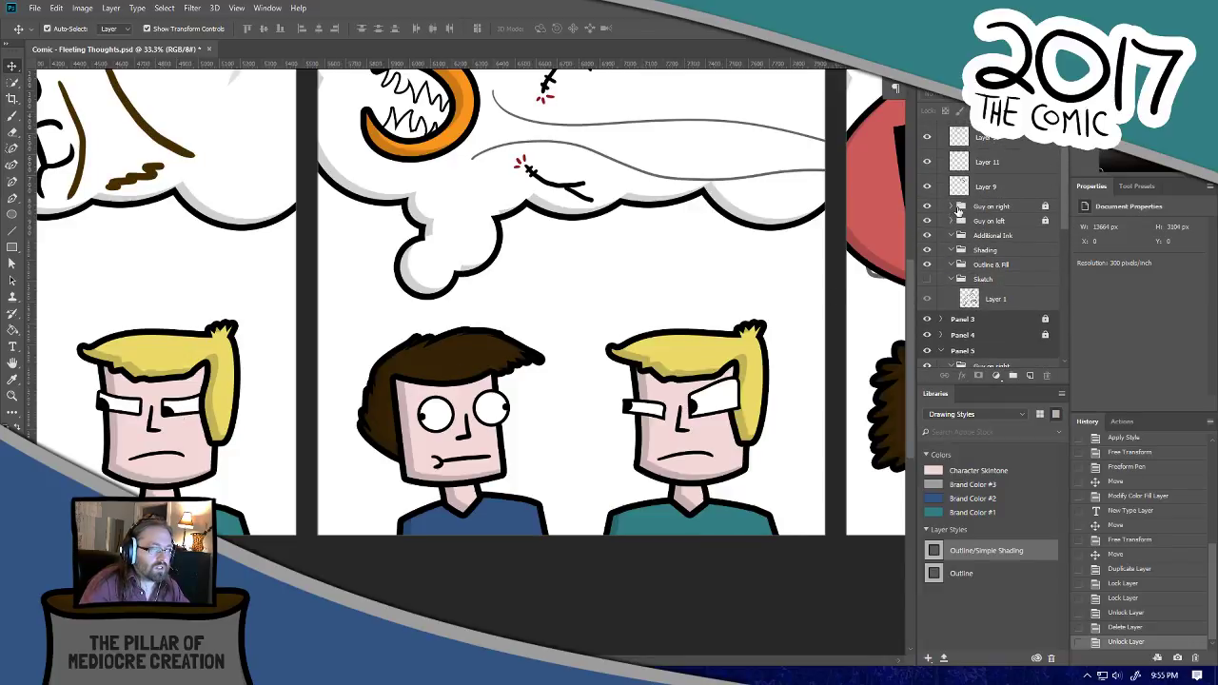
{"action": "left_click", "coordinate": [952, 206]}
{"action": "left_click", "coordinate": [984, 207]}
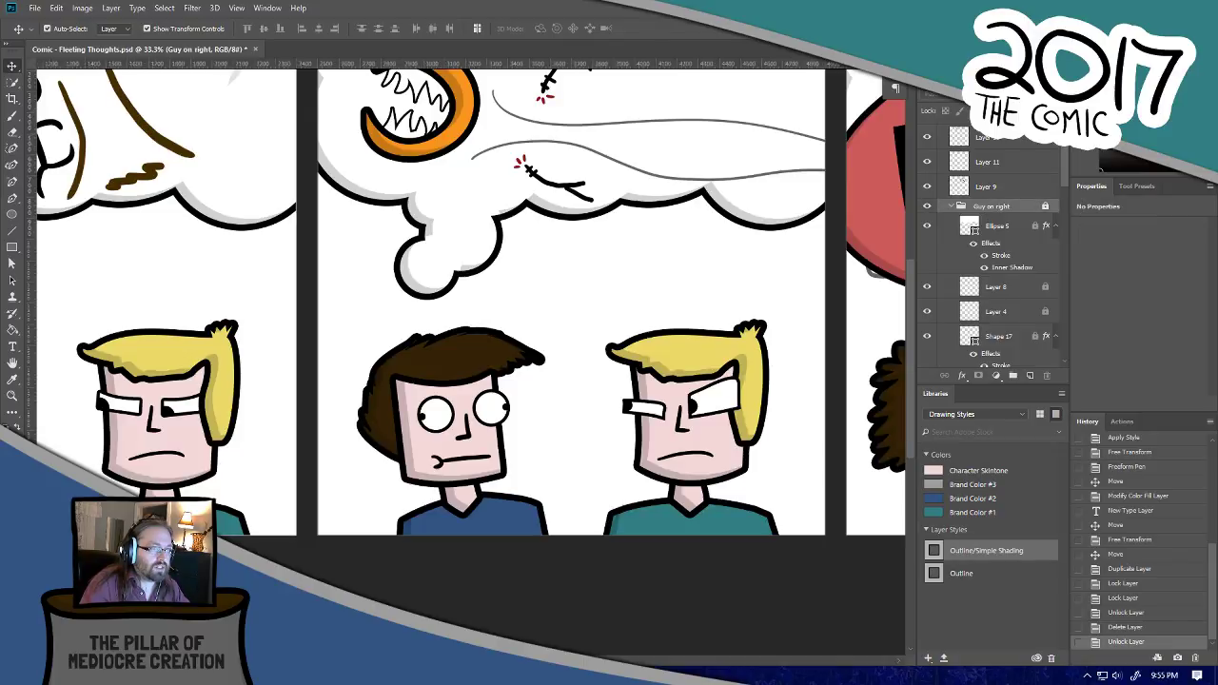
{"action": "left_click", "coordinate": [1045, 207]}
Step: Identify the pupil layer of the blond guy's eye beside his sideburn in Panel 2 by toggling Shape 19 copy 3's visibility
{"action": "key", "text": "ctrl+plus"}
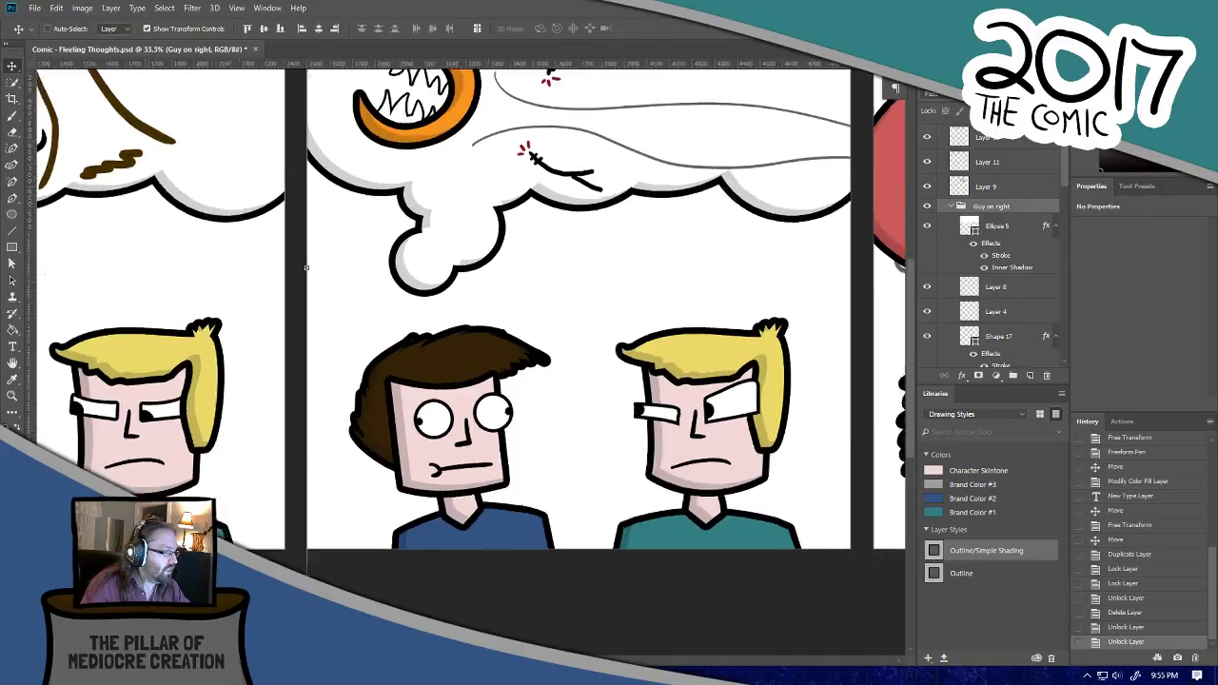
{"action": "key", "text": "ctrl+plus"}
{"action": "key", "text": "ctrl+plus"}
{"action": "left_click_drag", "start_coordinate": [353, 496], "coordinate": [865, 431]}
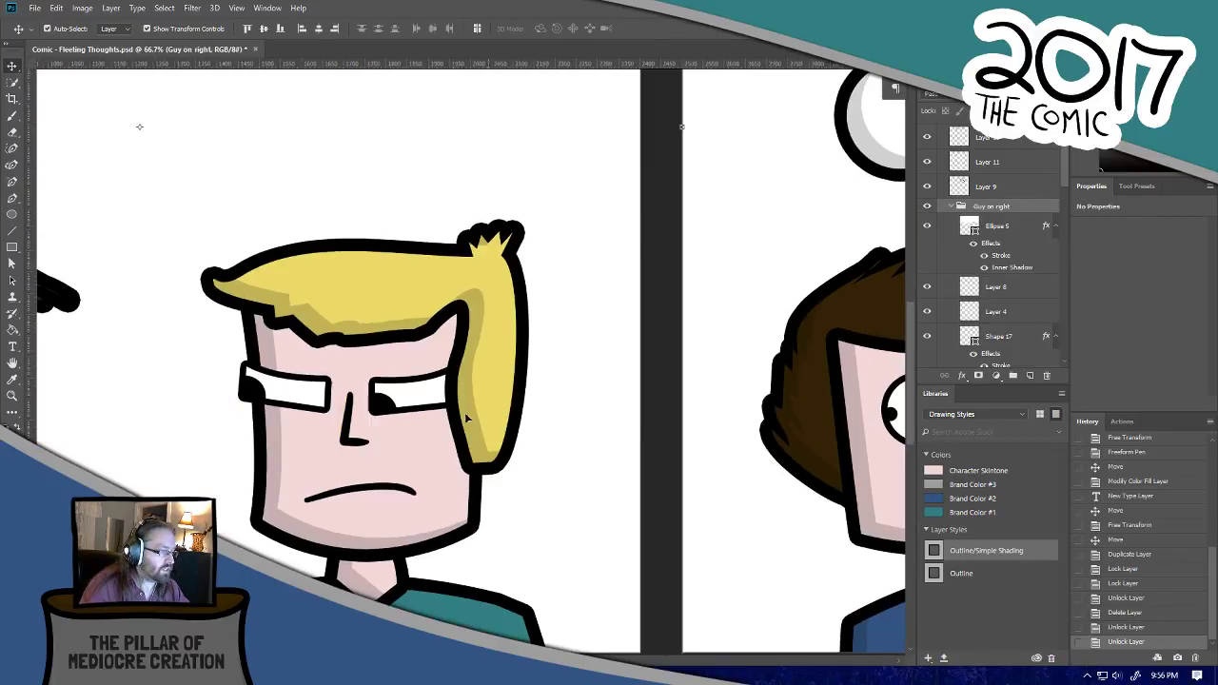
{"action": "left_click", "coordinate": [422, 399]}
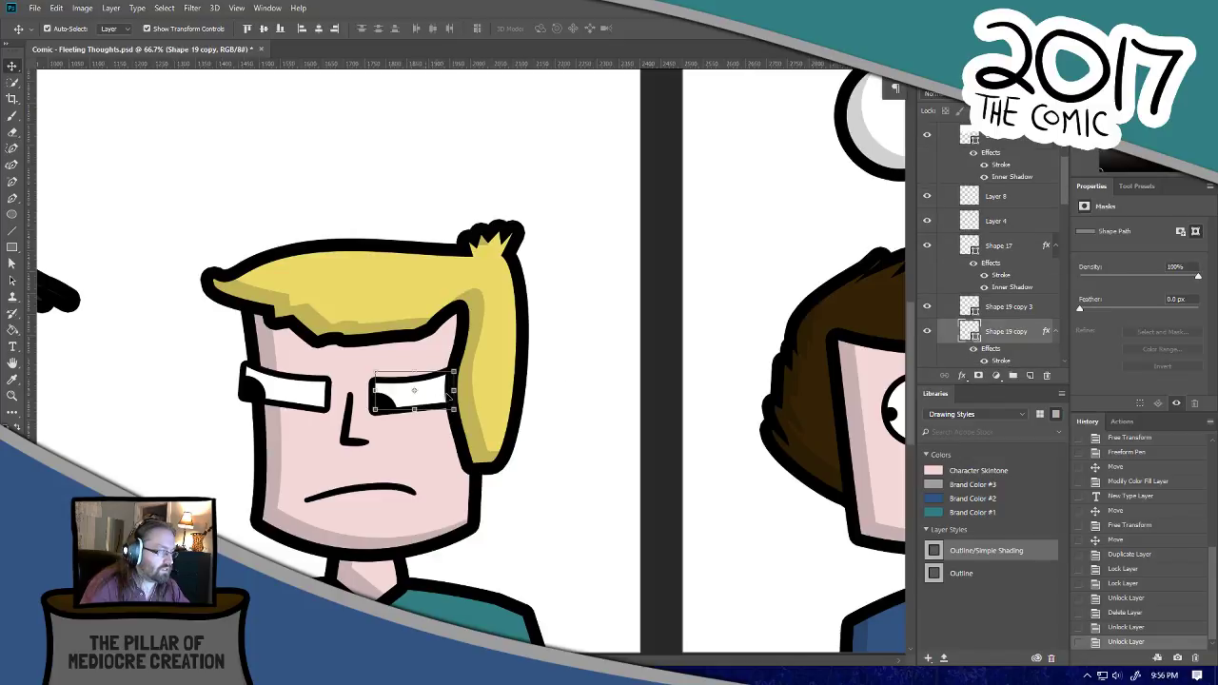
{"action": "left_click", "coordinate": [1024, 307]}
{"action": "left_click", "coordinate": [927, 307]}
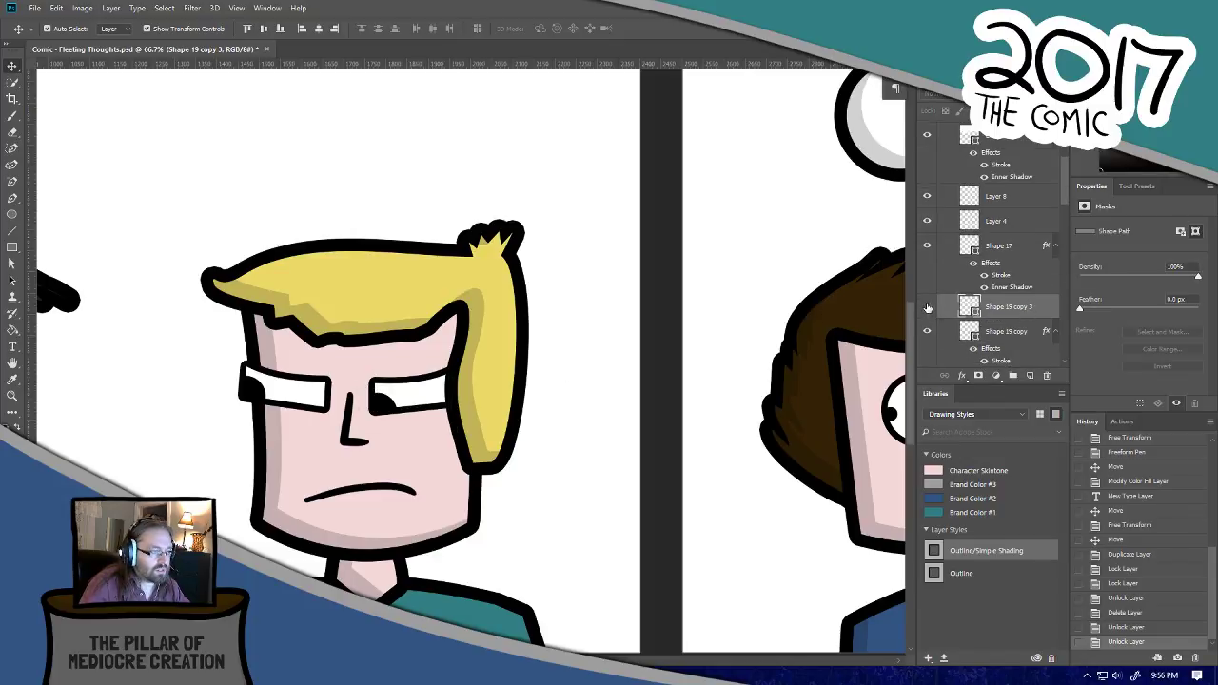
{"action": "left_click", "coordinate": [926, 306]}
{"action": "left_click", "coordinate": [926, 306]}
{"action": "left_click", "coordinate": [926, 306]}
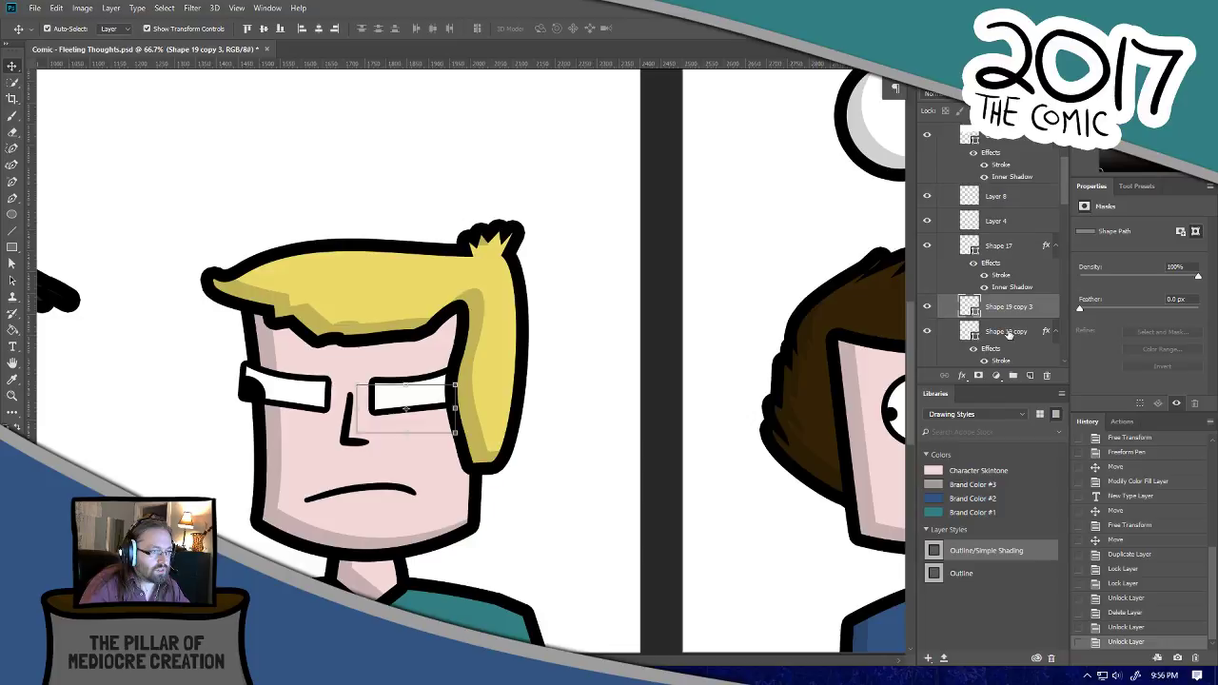
{"action": "left_click", "coordinate": [1047, 375]}
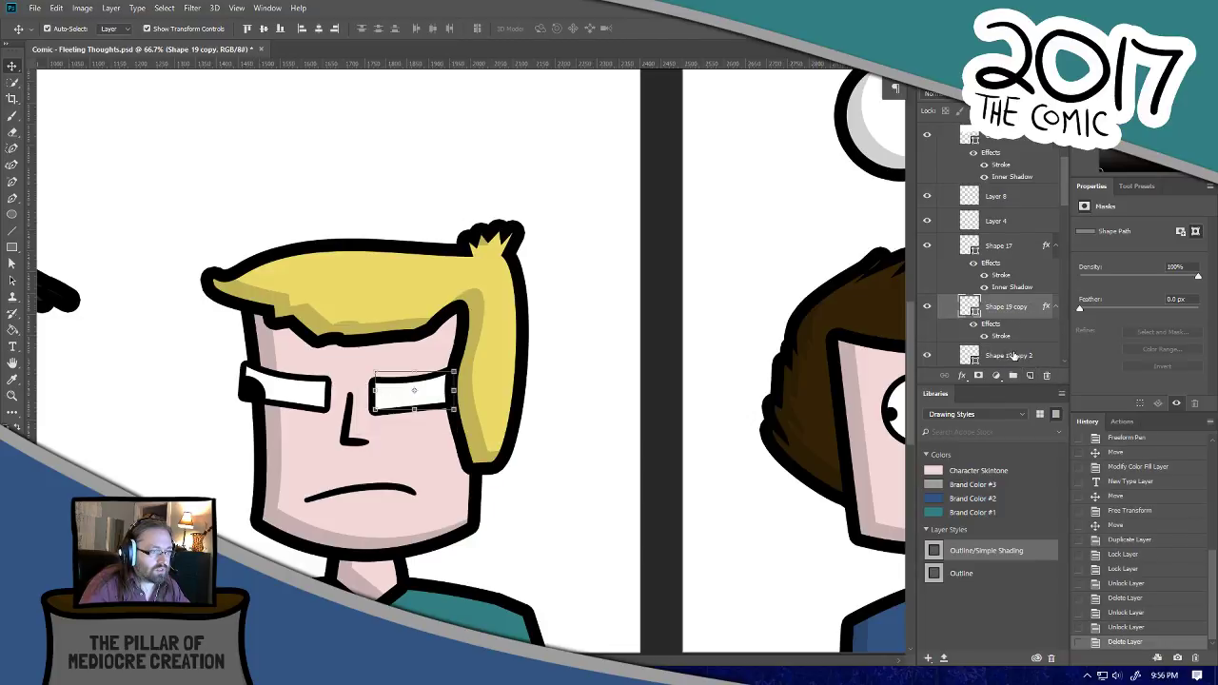
{"action": "scroll", "coordinate": [1063, 190], "scroll_direction": "down", "scroll_amount": 3}
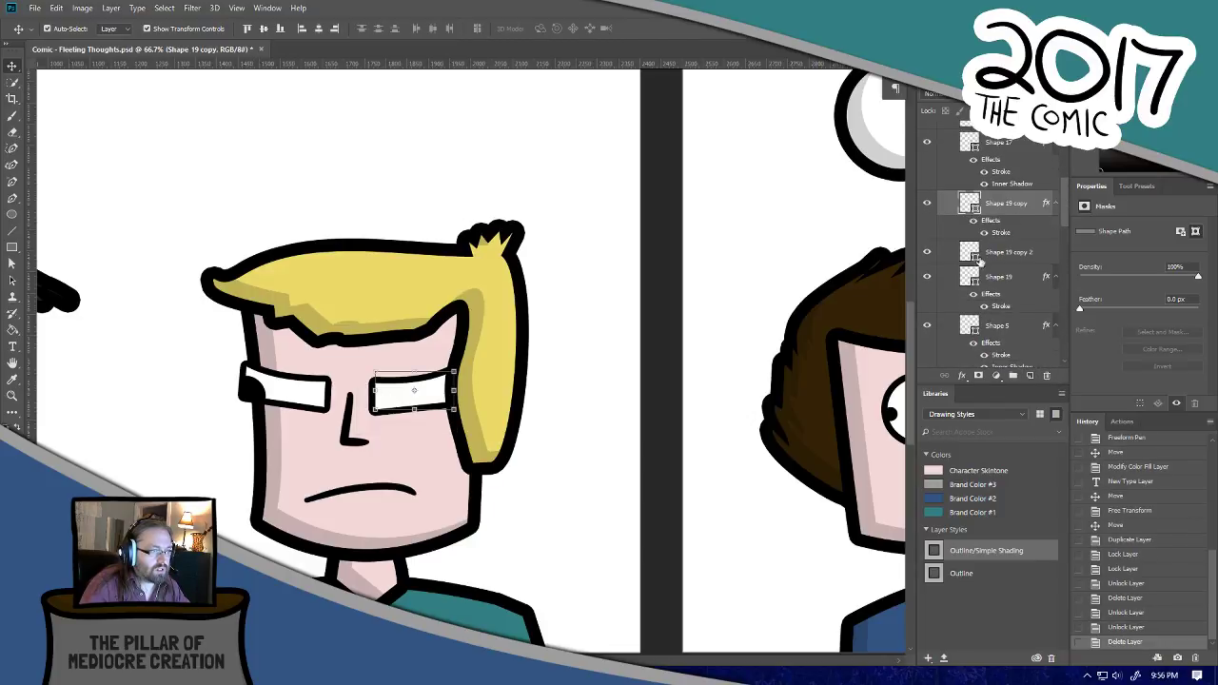
{"action": "left_click", "coordinate": [928, 204]}
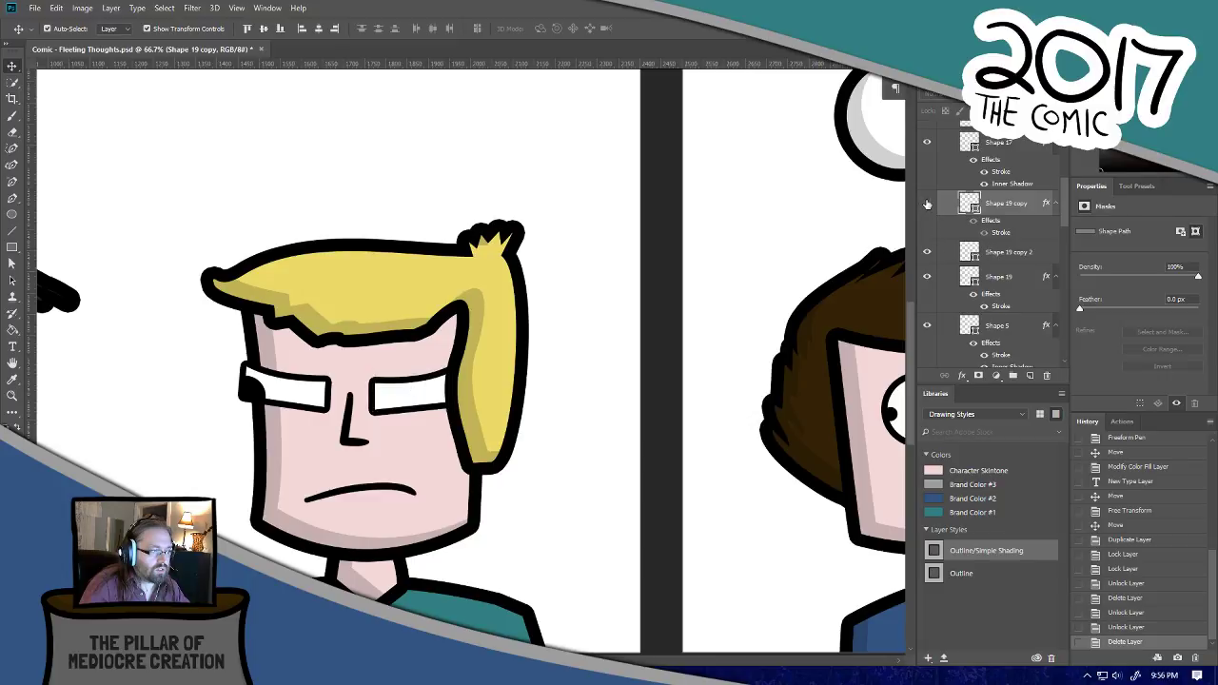
{"action": "left_click", "coordinate": [928, 205]}
{"action": "left_click", "coordinate": [927, 206]}
{"action": "left_click", "coordinate": [928, 207]}
{"action": "left_click", "coordinate": [1127, 613]}
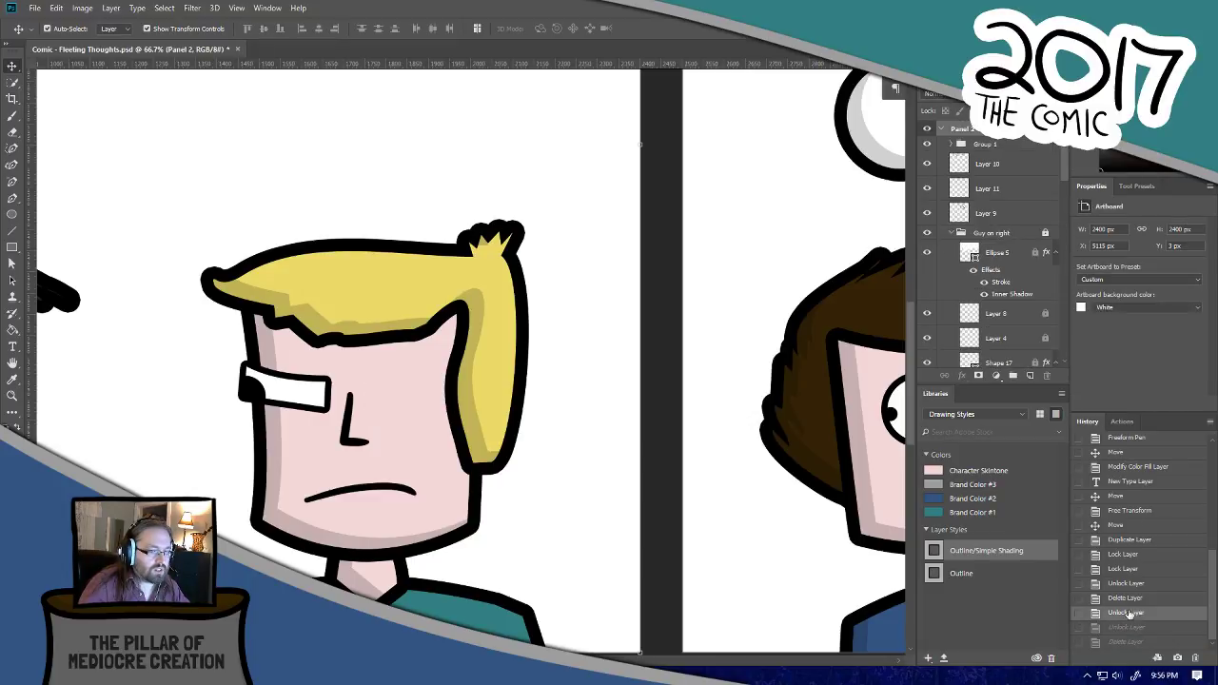
{"action": "left_click", "coordinate": [1125, 627]}
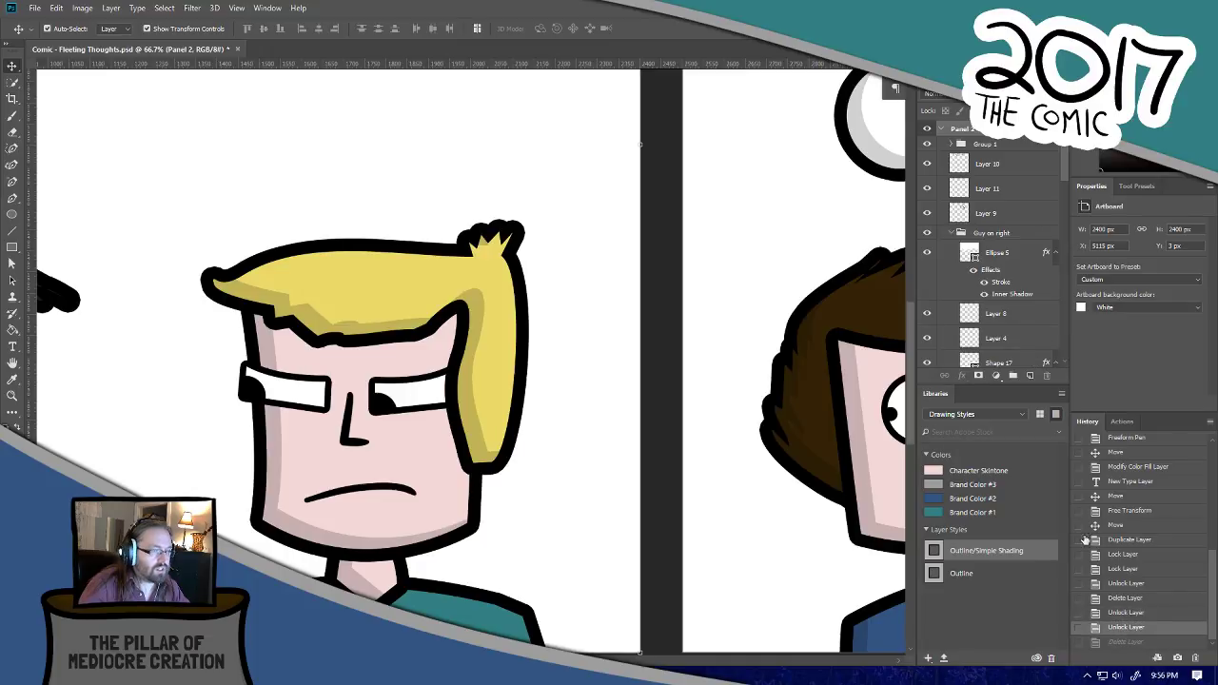
Step: Check which layers hold the blond guy's two pupils in Panel 2 by toggling Shape 19 copy 3 and Shape 19 copy 2
{"action": "left_click", "coordinate": [415, 400]}
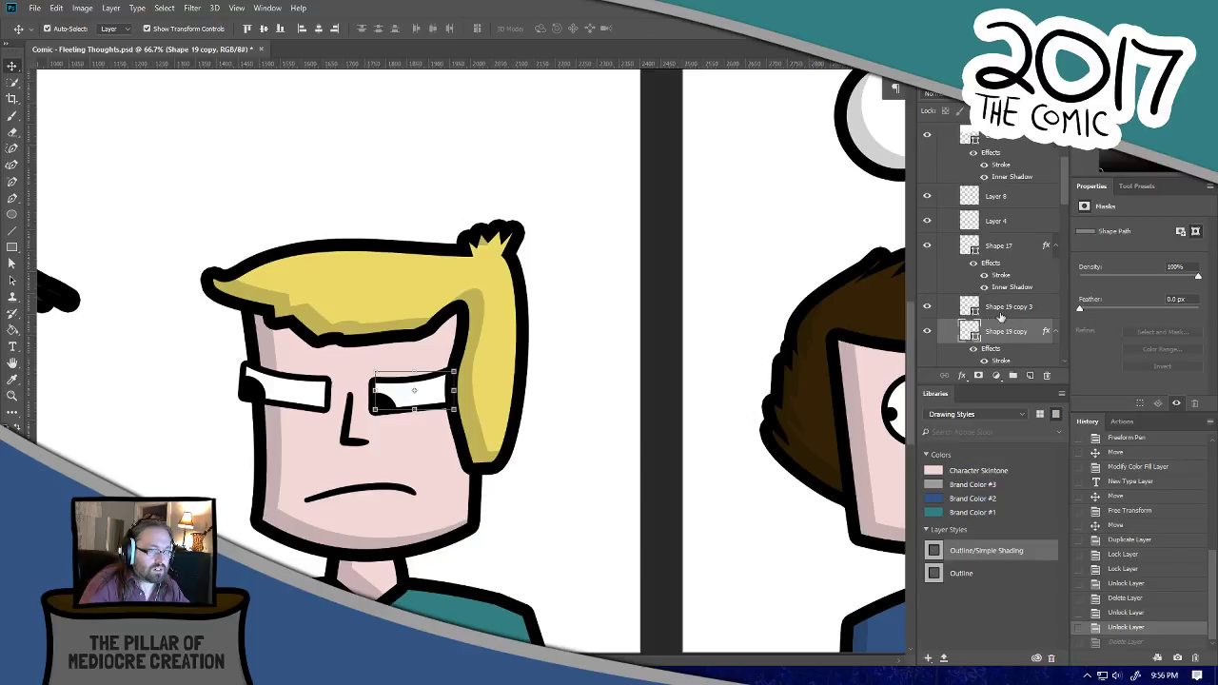
{"action": "left_click", "coordinate": [926, 308]}
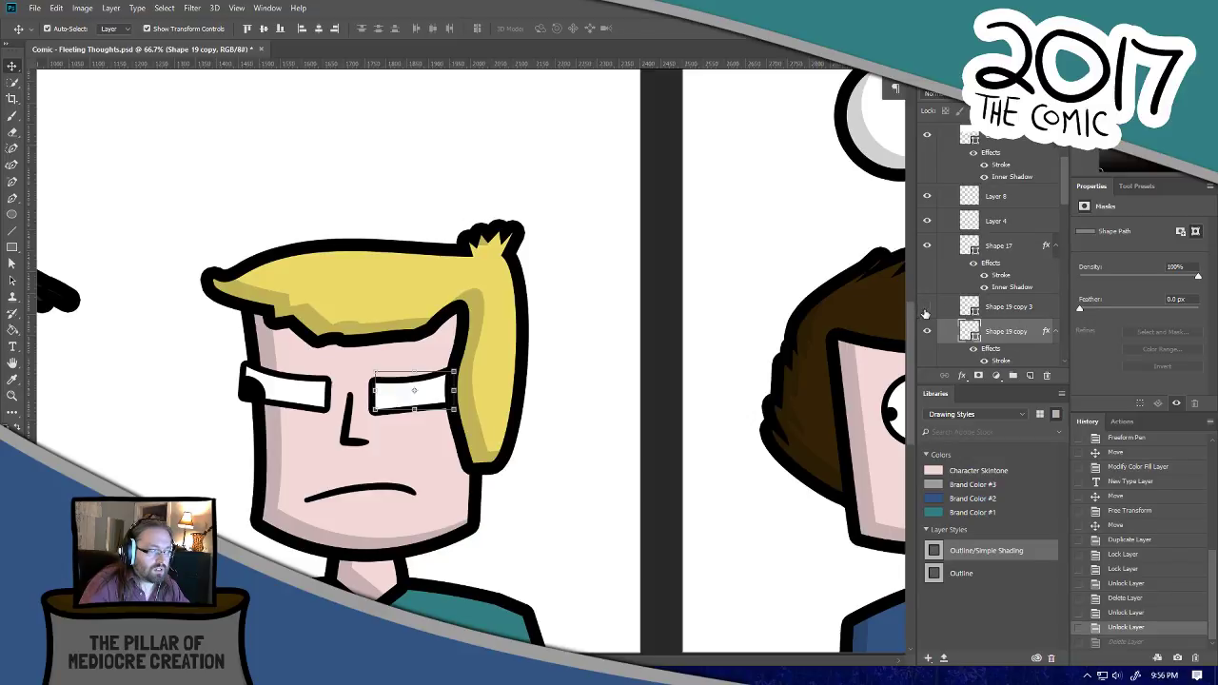
{"action": "left_click", "coordinate": [926, 311]}
{"action": "left_click_drag", "start_coordinate": [1064, 190], "coordinate": [1066, 216]}
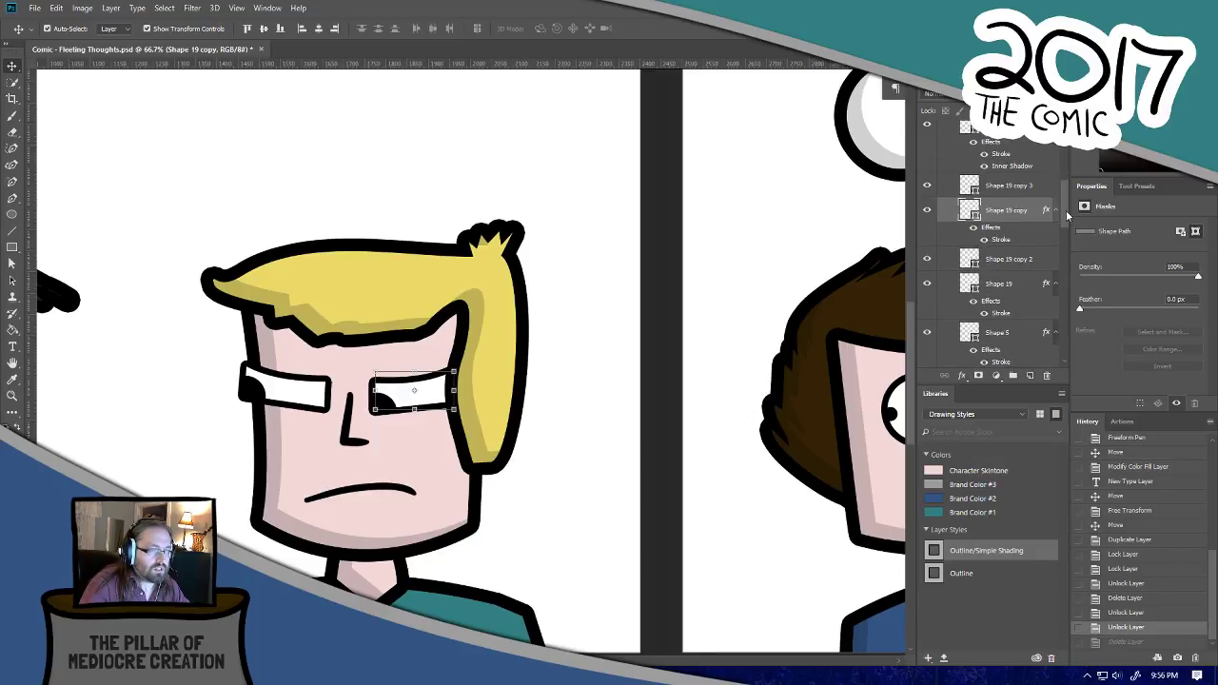
{"action": "left_click", "coordinate": [924, 260]}
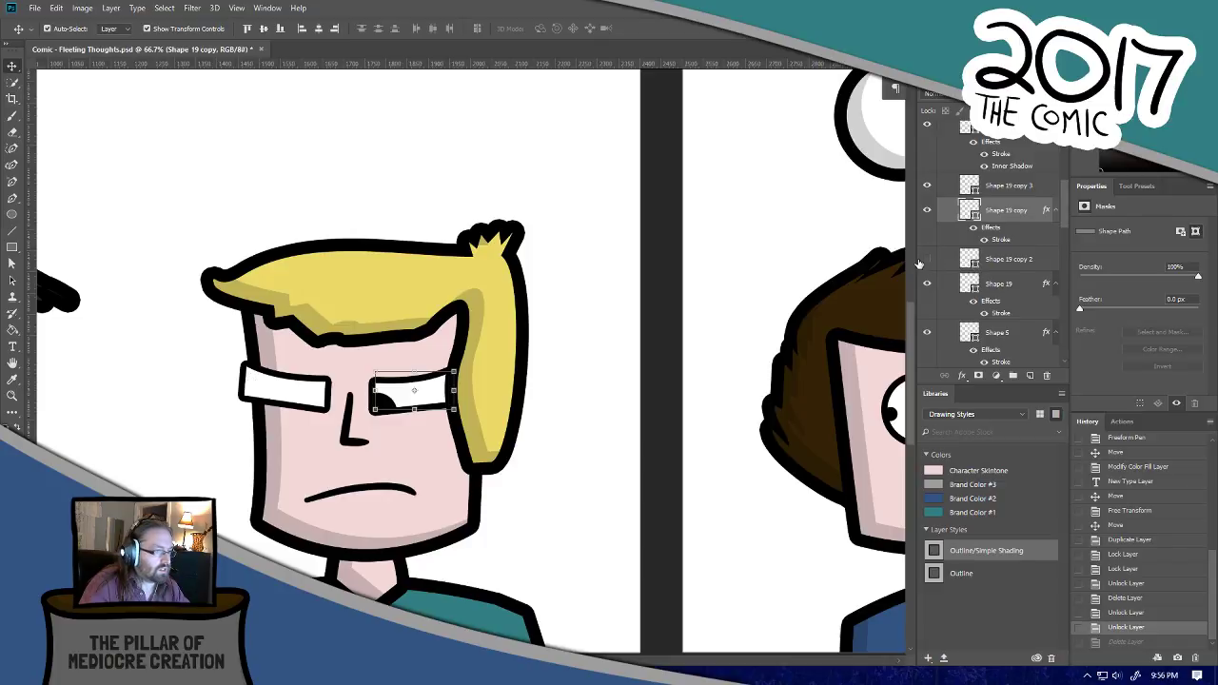
Step: Duplicate the blond guy's four eye layers, Shape 19 copy 3 through Shape 19, from Panel 2 into the Panel 5 artboard
{"action": "left_click", "coordinate": [1008, 186]}
{"action": "left_click", "coordinate": [1003, 286], "text": "shift"}
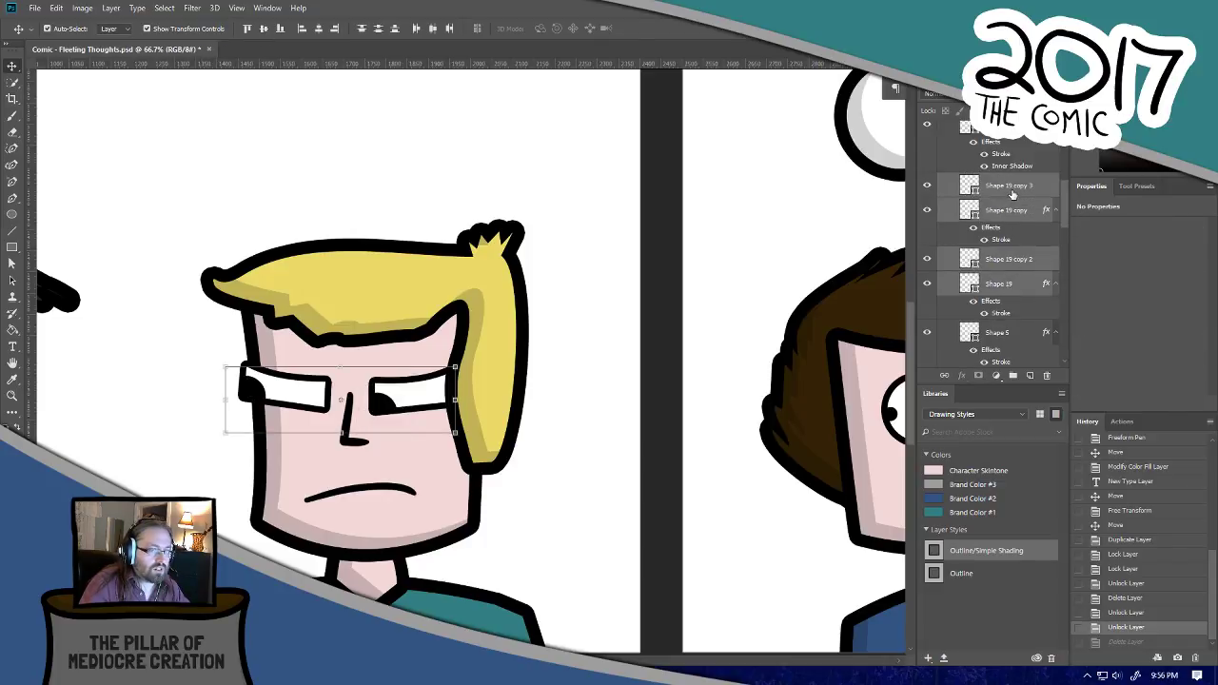
{"action": "right_click", "coordinate": [1013, 194]}
{"action": "left_click", "coordinate": [1075, 149]}
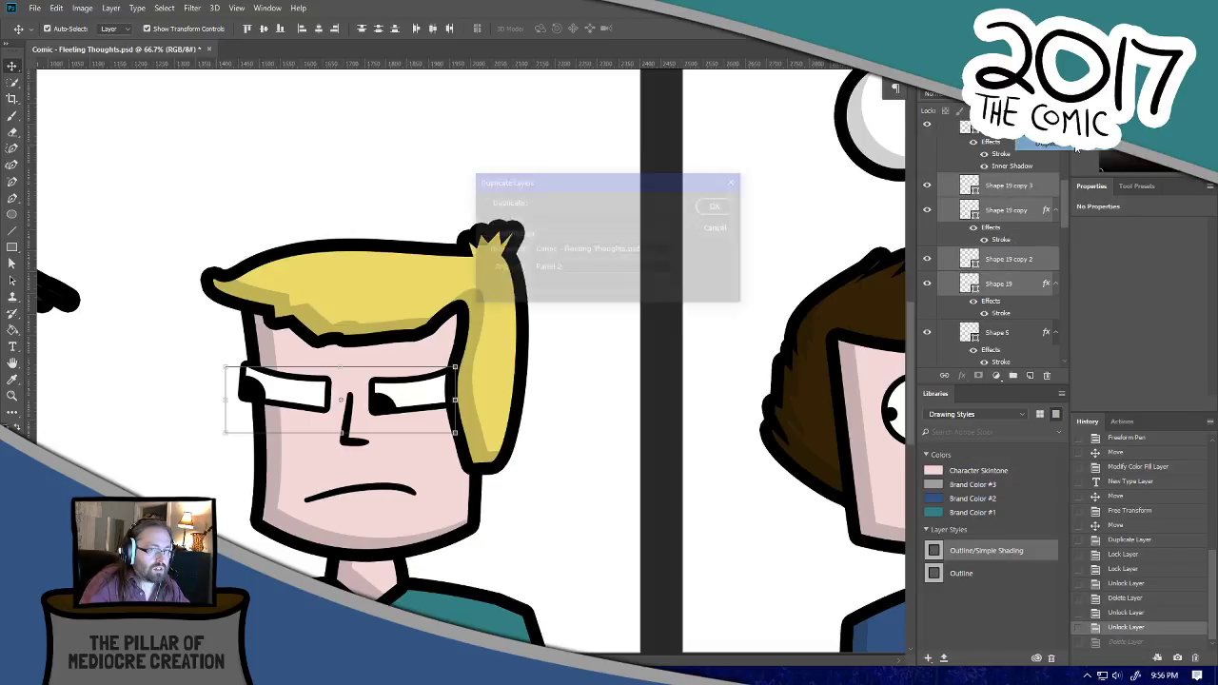
{"action": "left_click", "coordinate": [632, 271]}
{"action": "left_click", "coordinate": [643, 268]}
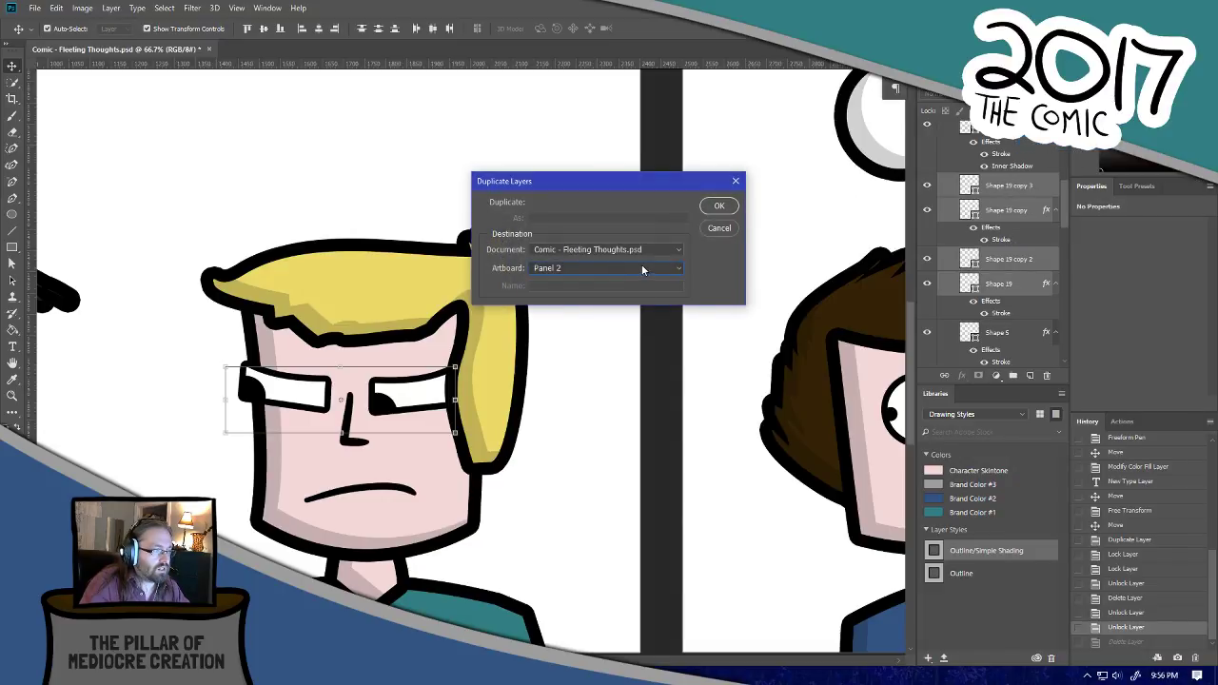
{"action": "left_click", "coordinate": [642, 270]}
{"action": "left_click", "coordinate": [712, 212]}
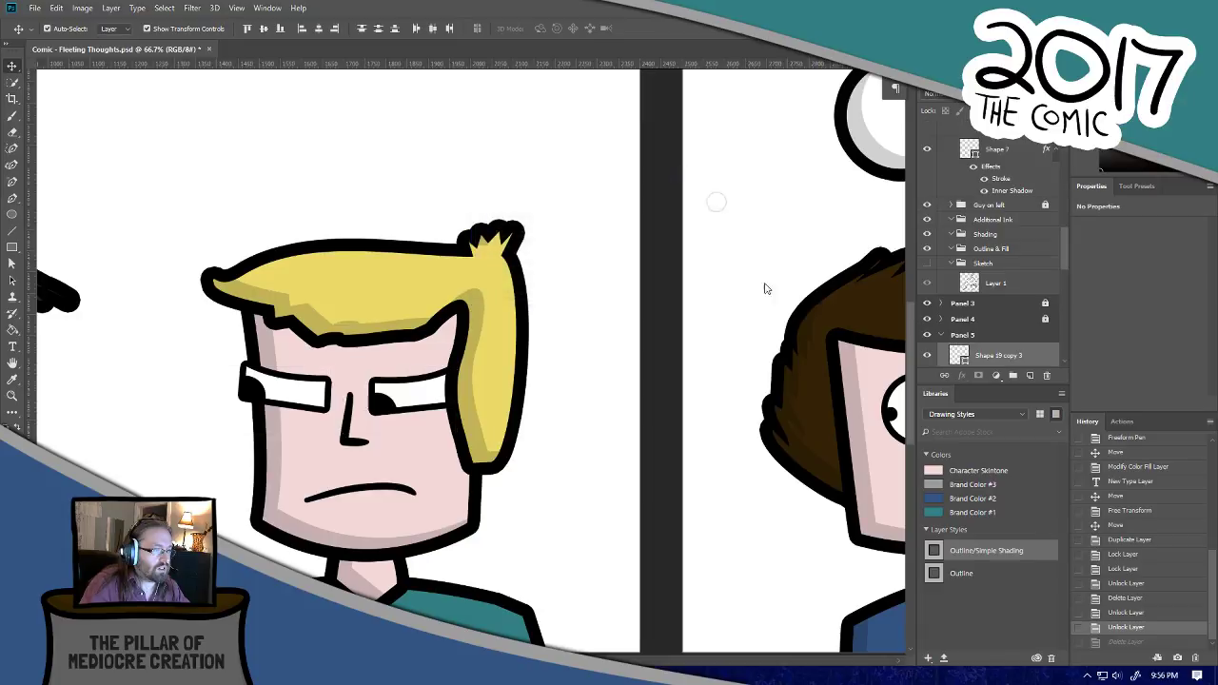
Step: Look over the duplicated narrow eyes on Panel 5's blond guy and inspect the brown-haired guy's eyes up close
{"action": "key", "text": "ctrl+minus"}
{"action": "key", "text": "ctrl+minus"}
{"action": "key", "text": "ctrl+minus"}
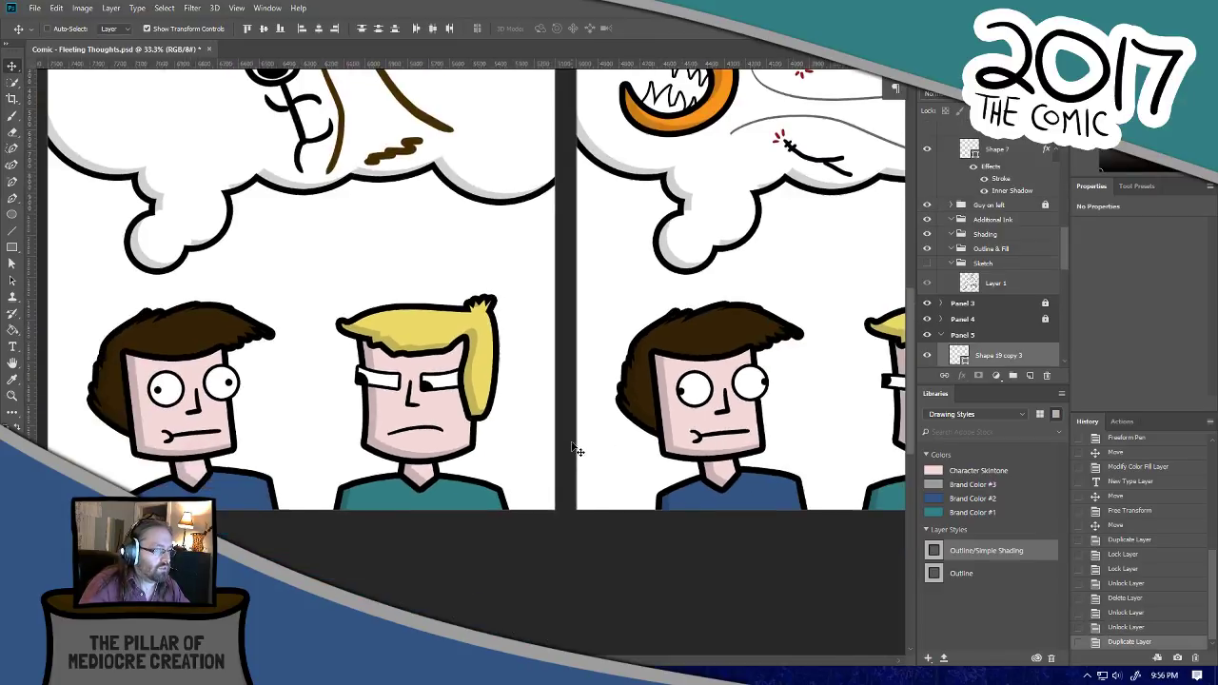
{"action": "left_click_drag", "start_coordinate": [797, 447], "coordinate": [197, 506]}
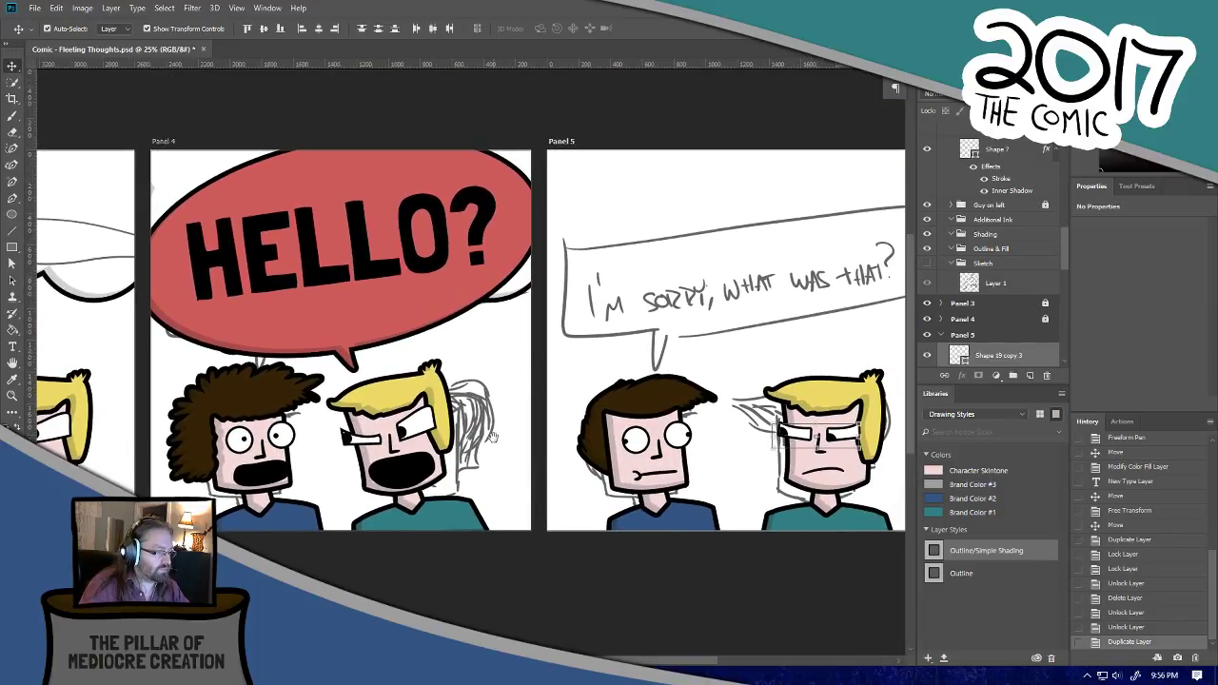
{"action": "left_click_drag", "start_coordinate": [658, 467], "coordinate": [524, 454]}
{"action": "key", "text": "ctrl+plus"}
{"action": "key", "text": "ctrl+plus"}
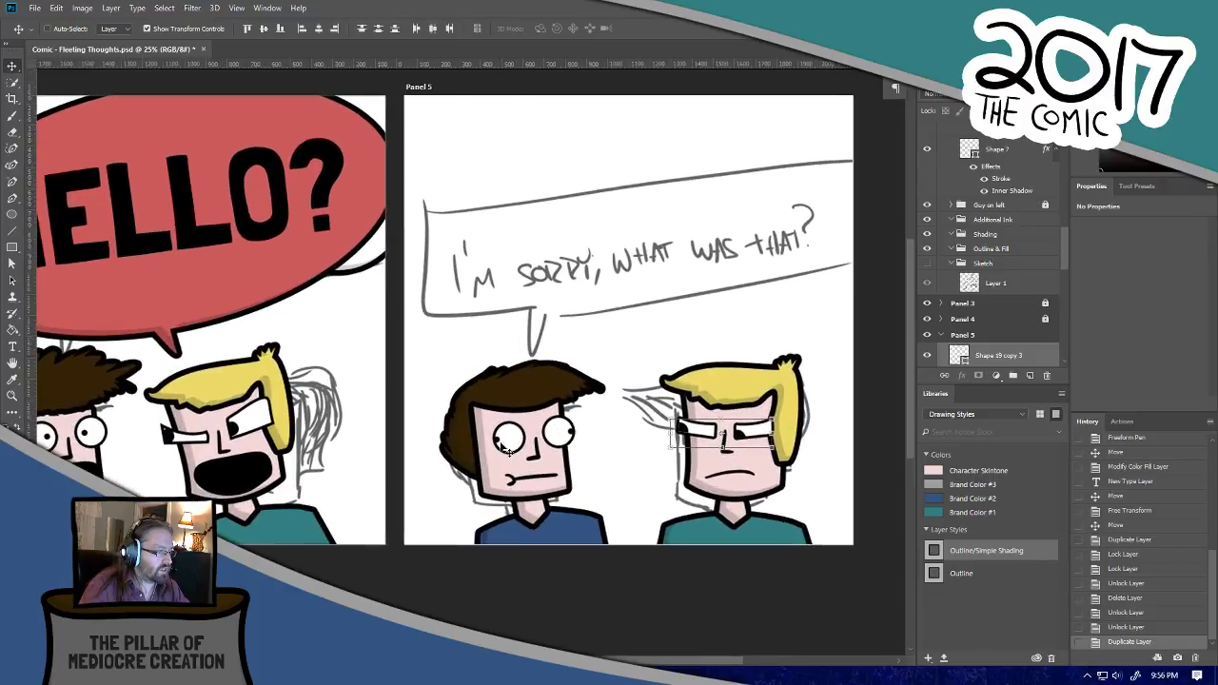
{"action": "key", "text": "ctrl+plus"}
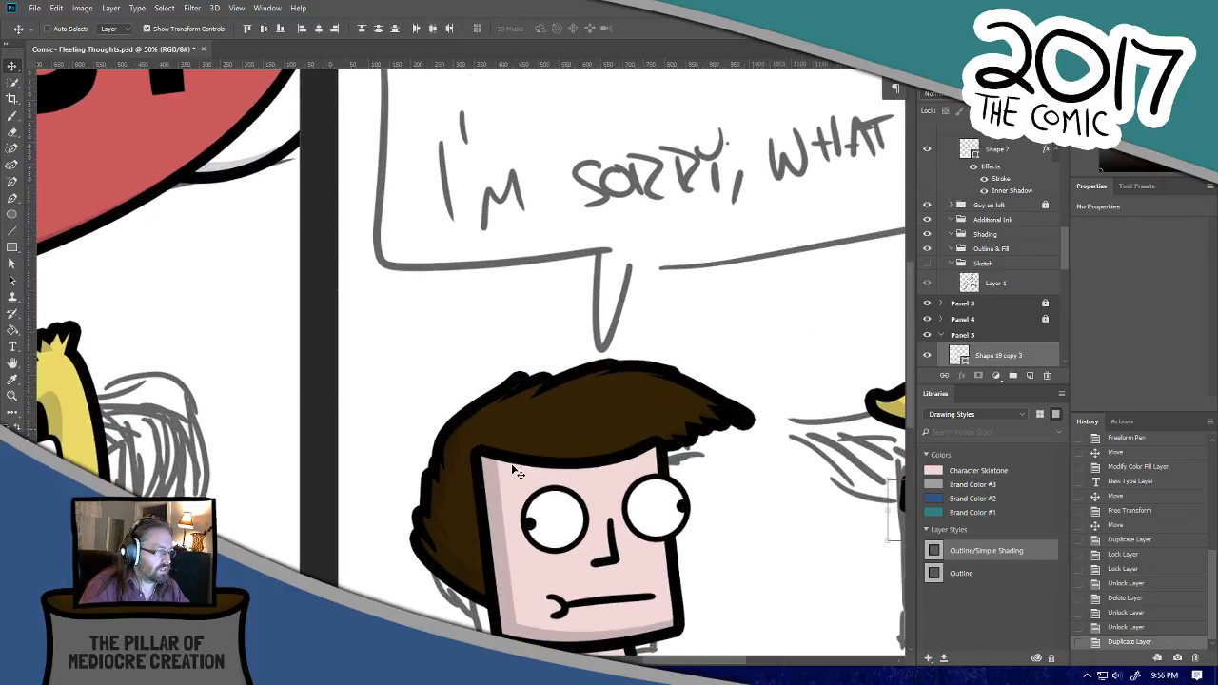
{"action": "left_click_drag", "start_coordinate": [534, 481], "coordinate": [453, 297]}
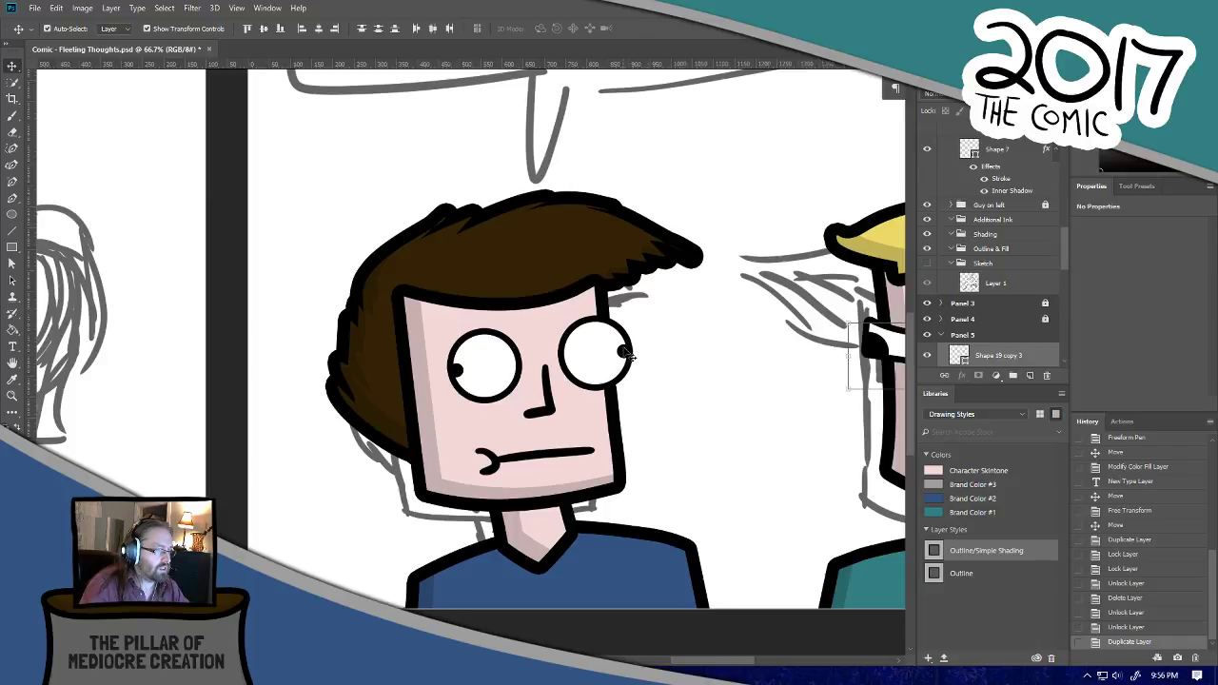
{"action": "left_click", "coordinate": [622, 358]}
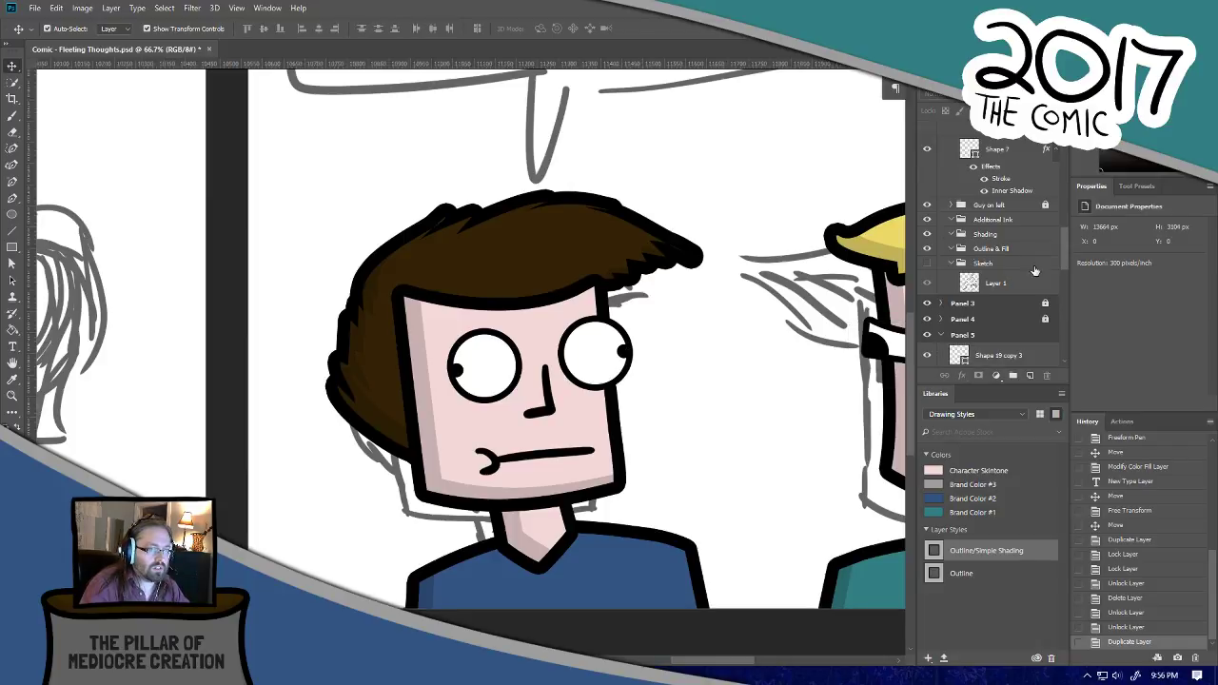
Step: Collapse the Panel 2 artboard in the layer list and lock it
{"action": "left_click_drag", "start_coordinate": [1064, 245], "coordinate": [1046, 152]}
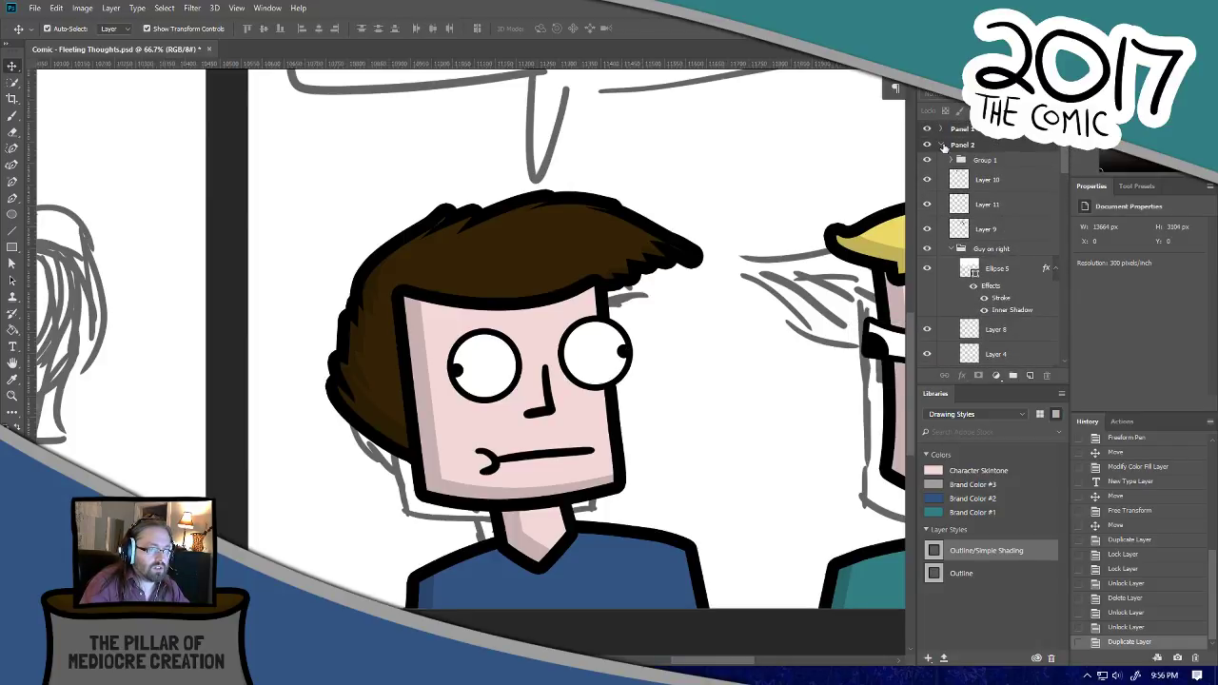
{"action": "left_click", "coordinate": [945, 145]}
{"action": "left_click", "coordinate": [941, 146]}
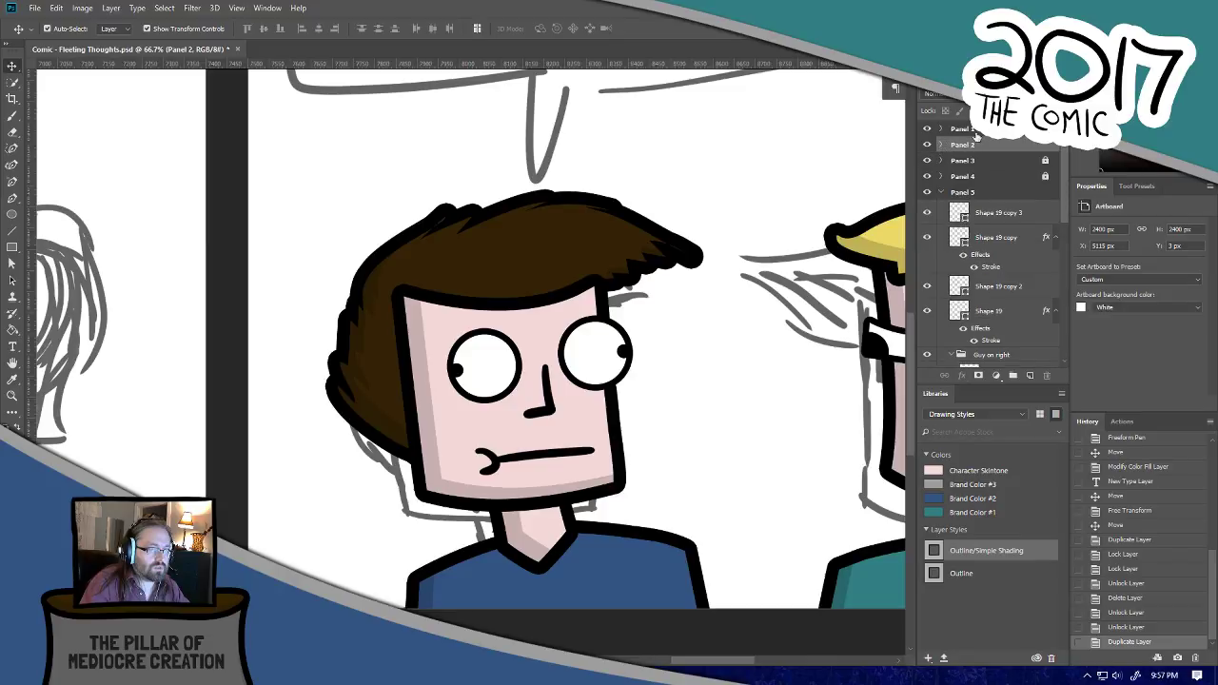
{"action": "left_click", "coordinate": [1000, 111]}
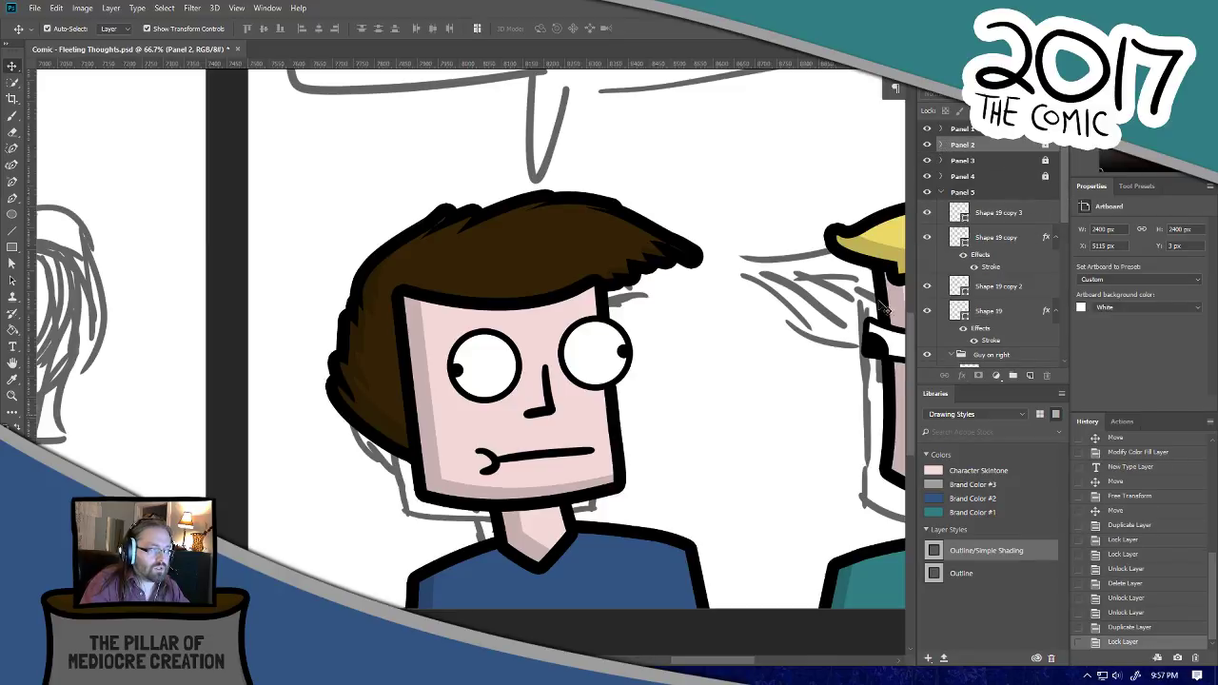
Step: Find the group holding the brown-haired guy's pupils in Panel 5 and unlock that Guy on left group
{"action": "left_click", "coordinate": [623, 354]}
{"action": "key", "text": "ctrl+plus"}
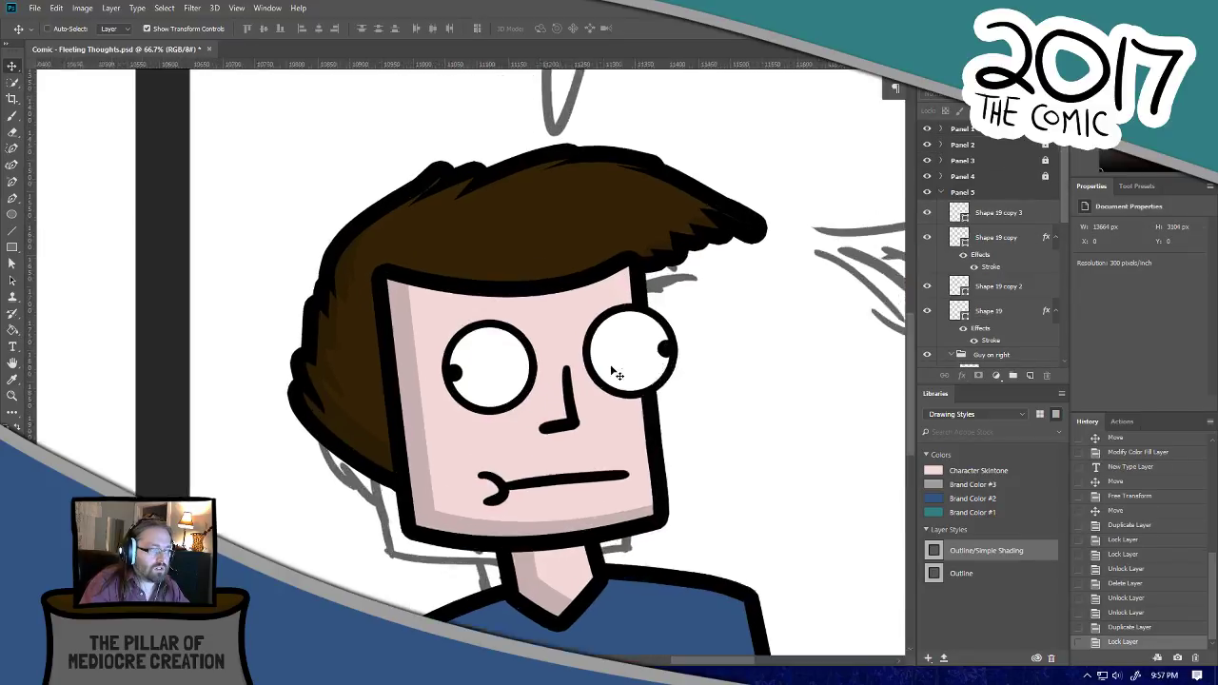
{"action": "key", "text": "ctrl+plus"}
{"action": "key", "text": "ctrl+plus"}
{"action": "left_click_drag", "start_coordinate": [587, 370], "coordinate": [328, 422]}
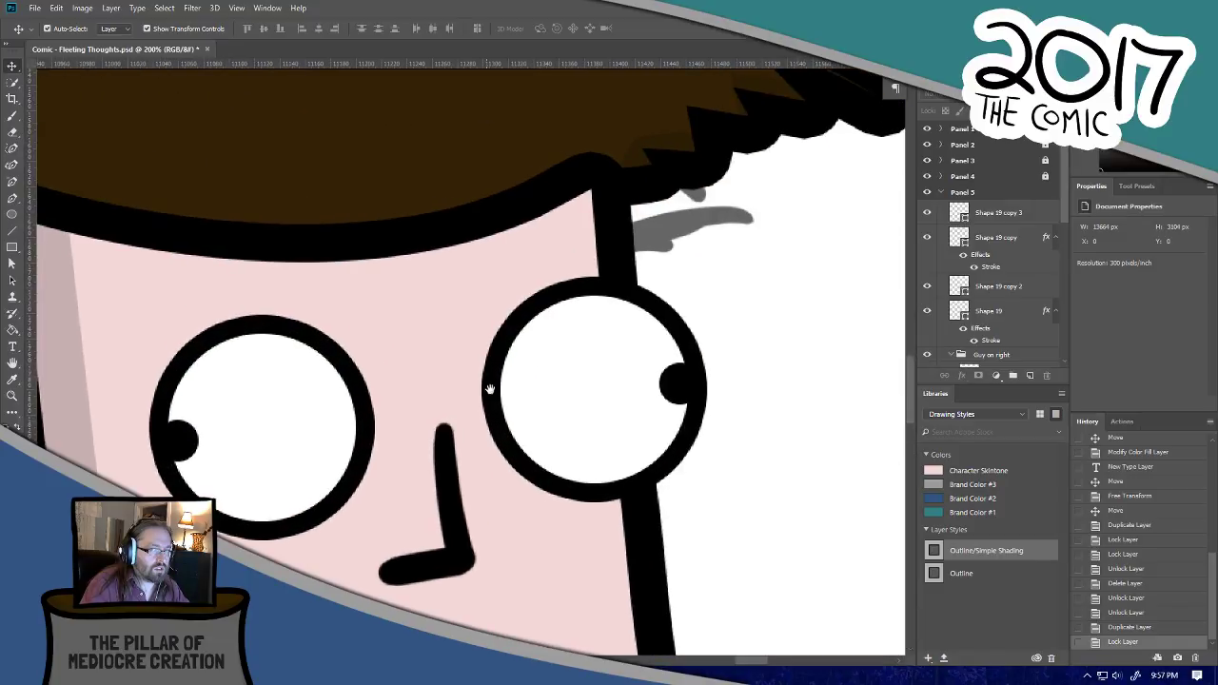
{"action": "mouse_move", "coordinate": [660, 369]}
{"action": "left_mouse_down"}
{"action": "mouse_move", "coordinate": [630, 383]}
{"action": "mouse_move", "coordinate": [672, 381]}
{"action": "left_mouse_up"}
{"action": "left_click", "coordinate": [674, 386]}
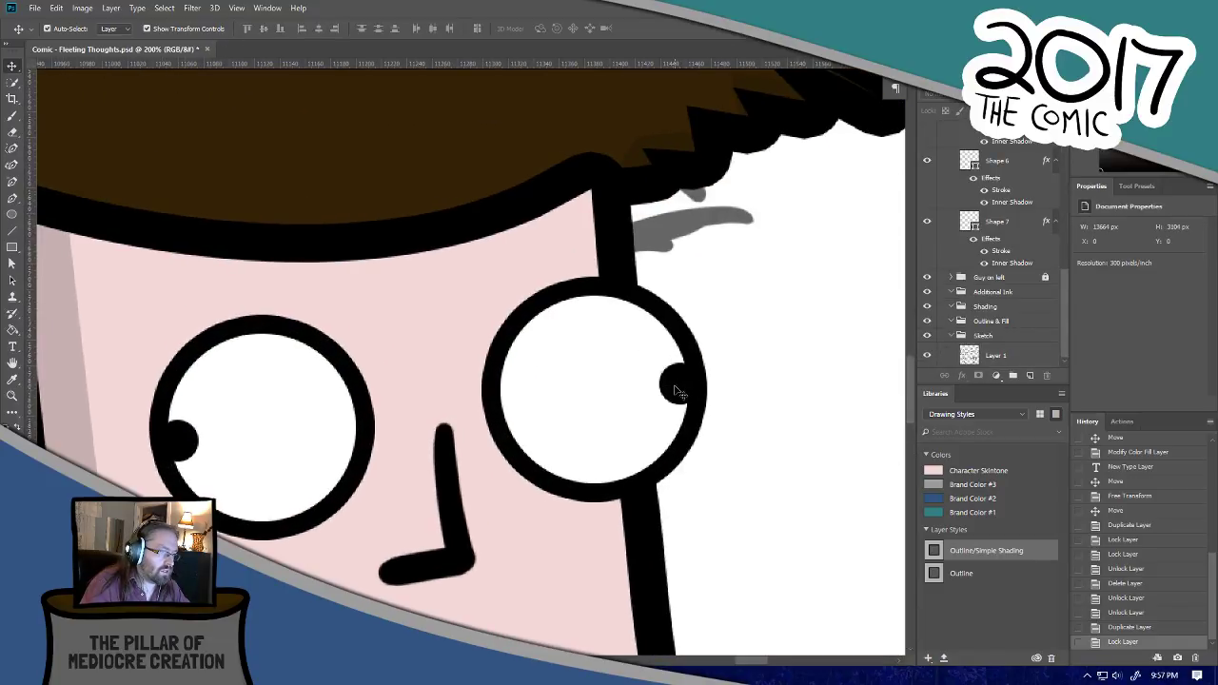
{"action": "left_click", "coordinate": [1013, 281]}
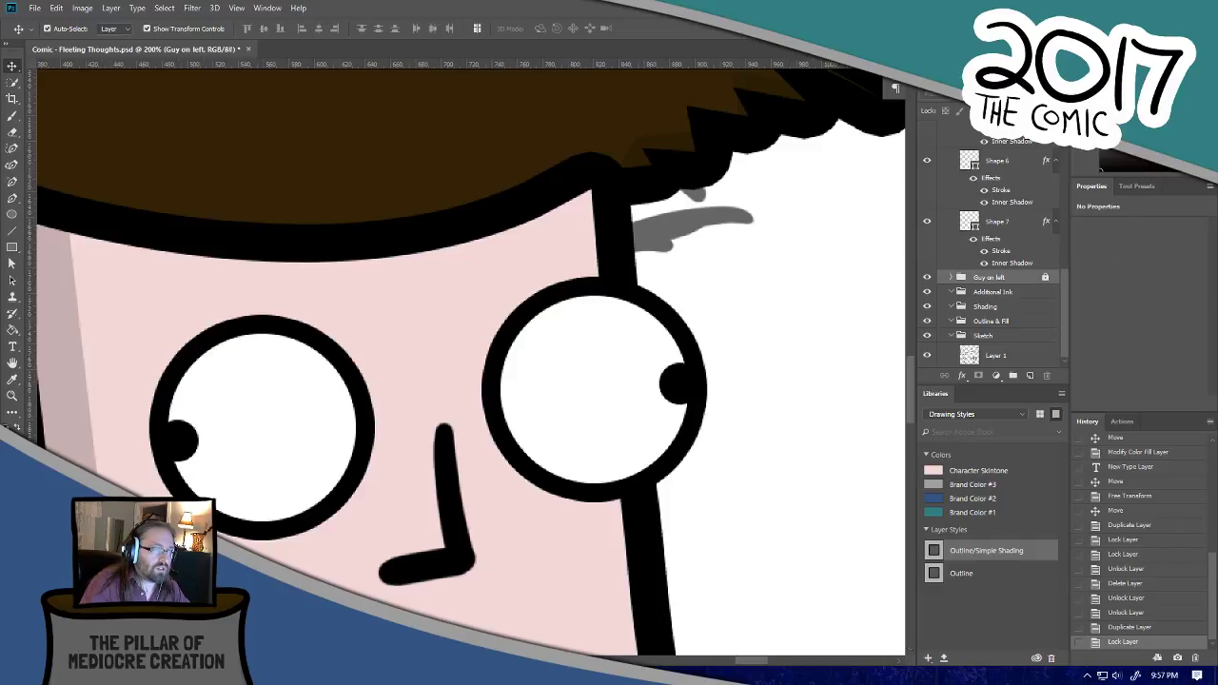
{"action": "key", "text": "ctrl+slash"}
Step: Move the brown-haired guy's two pupils fully inside his eyes, both offset toward the blond guy
{"action": "left_click_drag", "start_coordinate": [671, 398], "coordinate": [628, 396]}
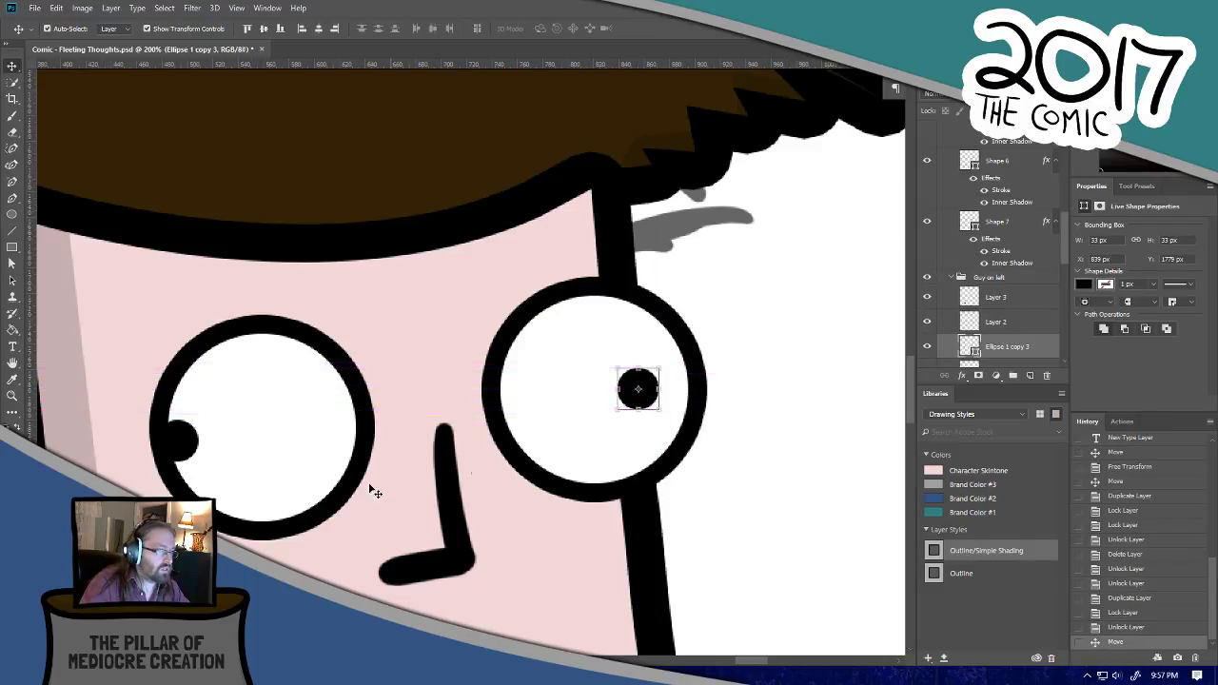
{"action": "left_click_drag", "start_coordinate": [187, 447], "coordinate": [314, 415]}
Step: Delete the brown-haired guy's mouth layer in Panel 5
{"action": "left_click_drag", "start_coordinate": [367, 450], "coordinate": [513, 370]}
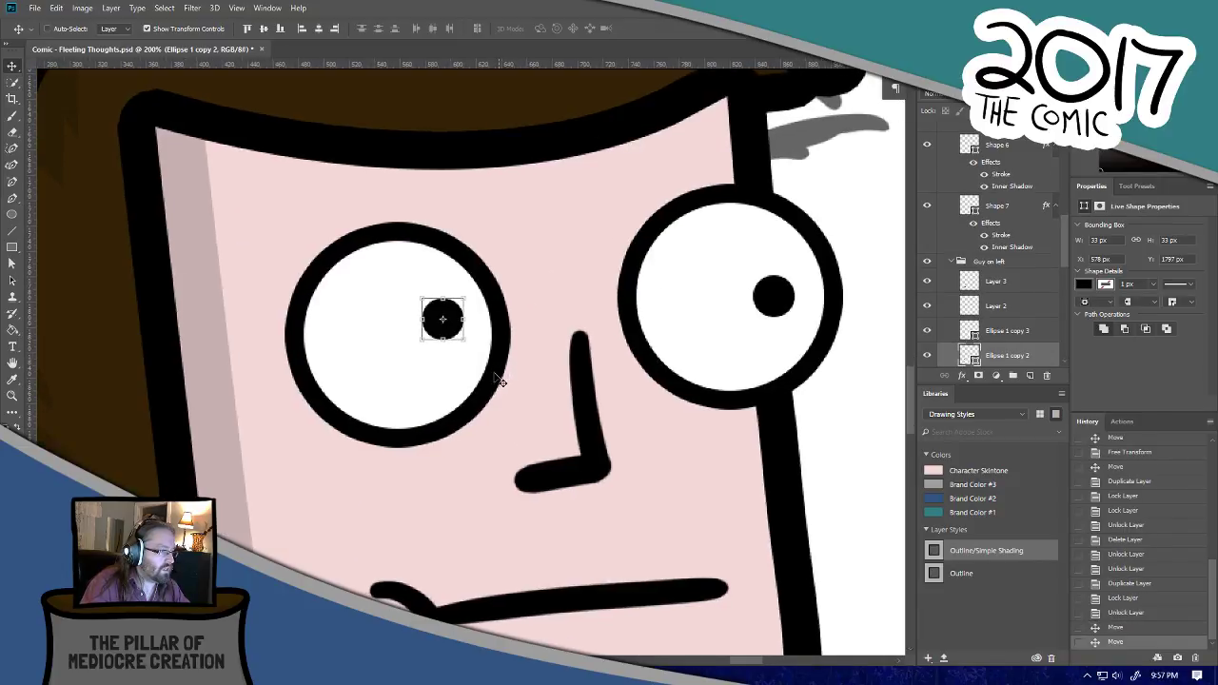
{"action": "key", "text": "ctrl+minus"}
{"action": "left_click", "coordinate": [501, 491]}
{"action": "key", "text": "Delete"}
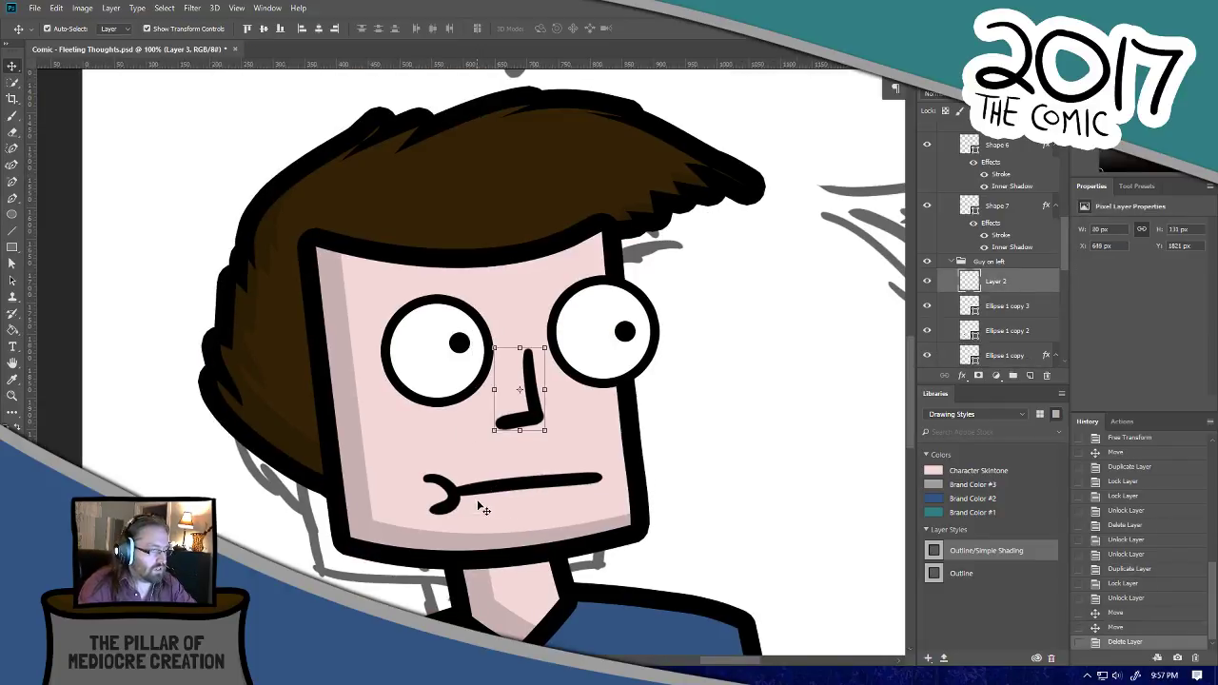
Step: Trim the outer upper edge of the brown-haired guy's eye nearer his hair by subtracting a Freeform Pen shape from Ellipse 1 copy
{"action": "left_click", "coordinate": [420, 338]}
{"action": "left_click", "coordinate": [13, 149]}
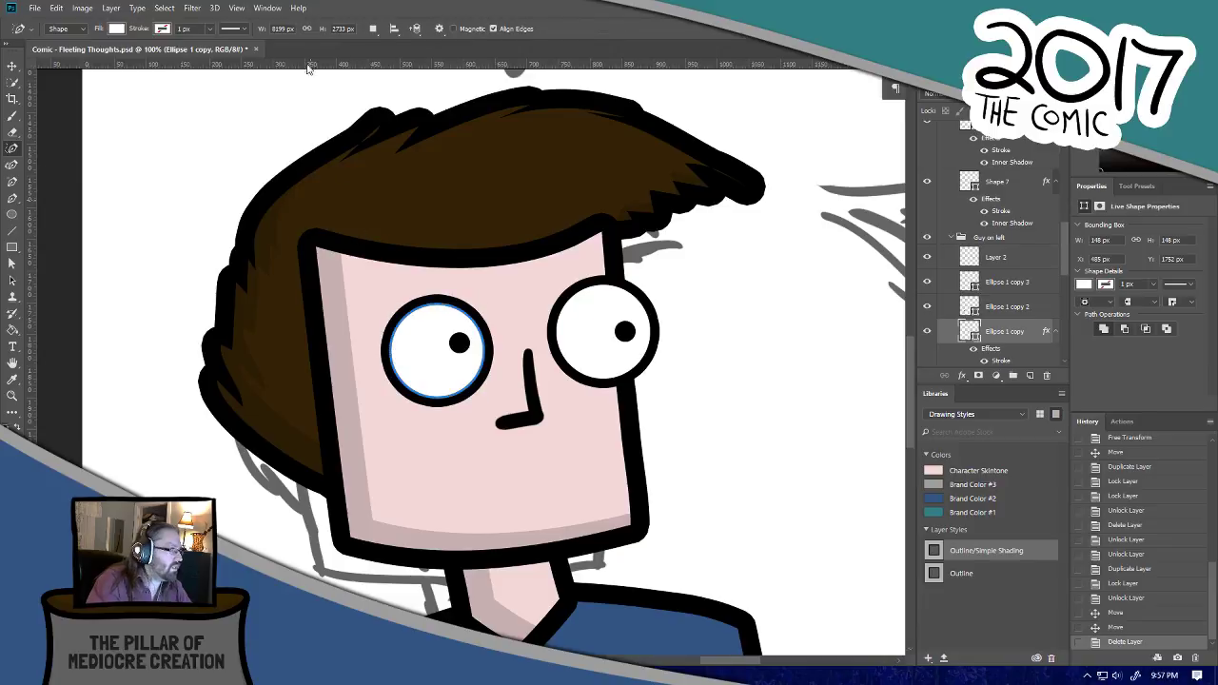
{"action": "left_click", "coordinate": [374, 31]}
{"action": "left_click", "coordinate": [400, 70]}
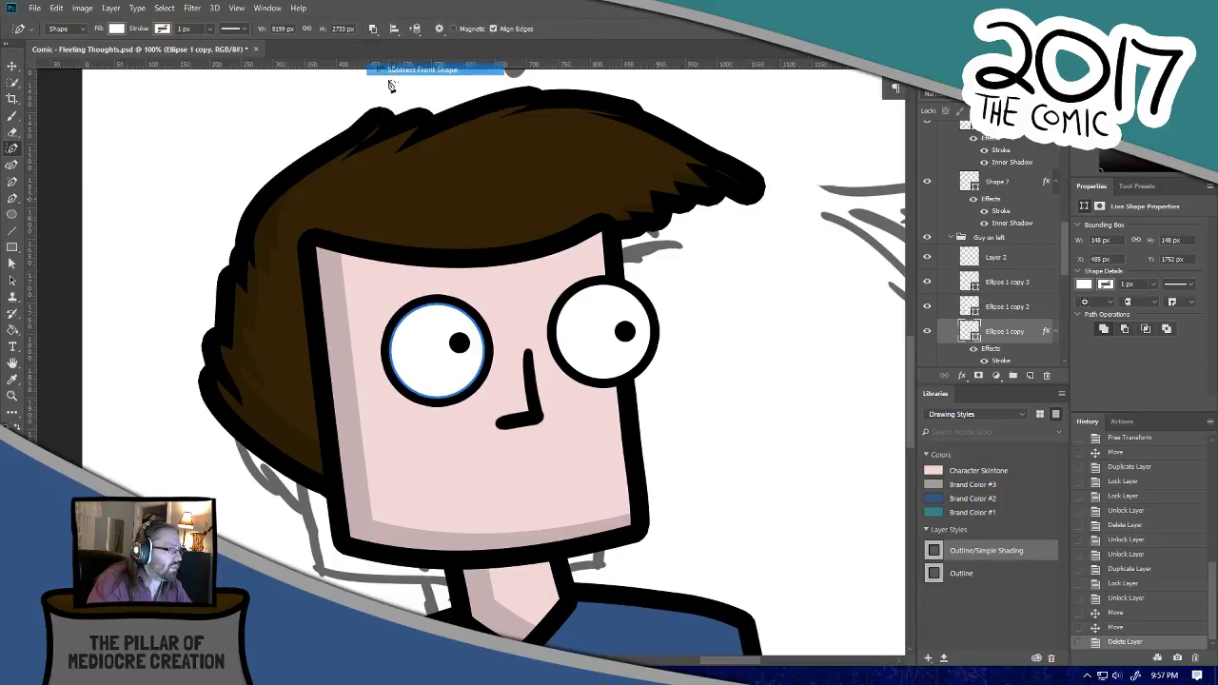
{"action": "mouse_move", "coordinate": [360, 377]}
{"action": "left_mouse_down"}
{"action": "mouse_move", "coordinate": [459, 286]}
{"action": "mouse_move", "coordinate": [388, 301]}
{"action": "mouse_move", "coordinate": [364, 376]}
{"action": "left_mouse_up"}
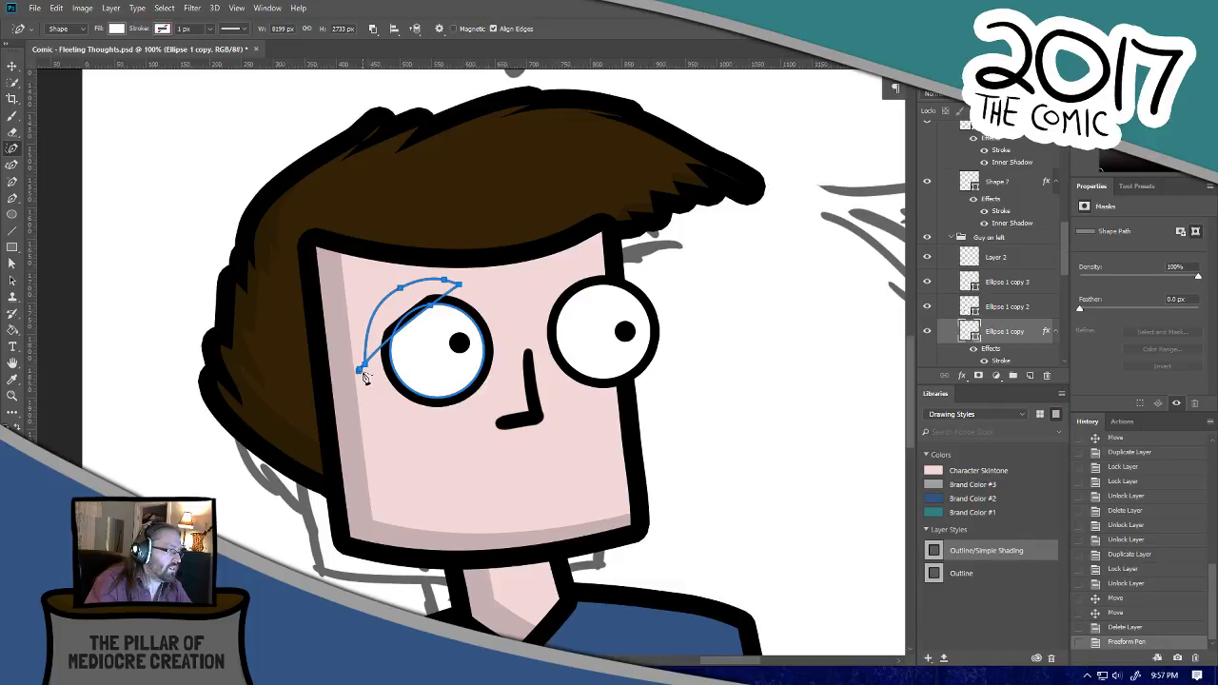
{"action": "left_click", "coordinate": [13, 66]}
{"action": "left_click", "coordinate": [388, 257]}
Step: Trim the outer upper edge of his other eye, Ellipse 1, with a subtracted Freeform Pen shape to give a worried look
{"action": "left_click", "coordinate": [611, 288]}
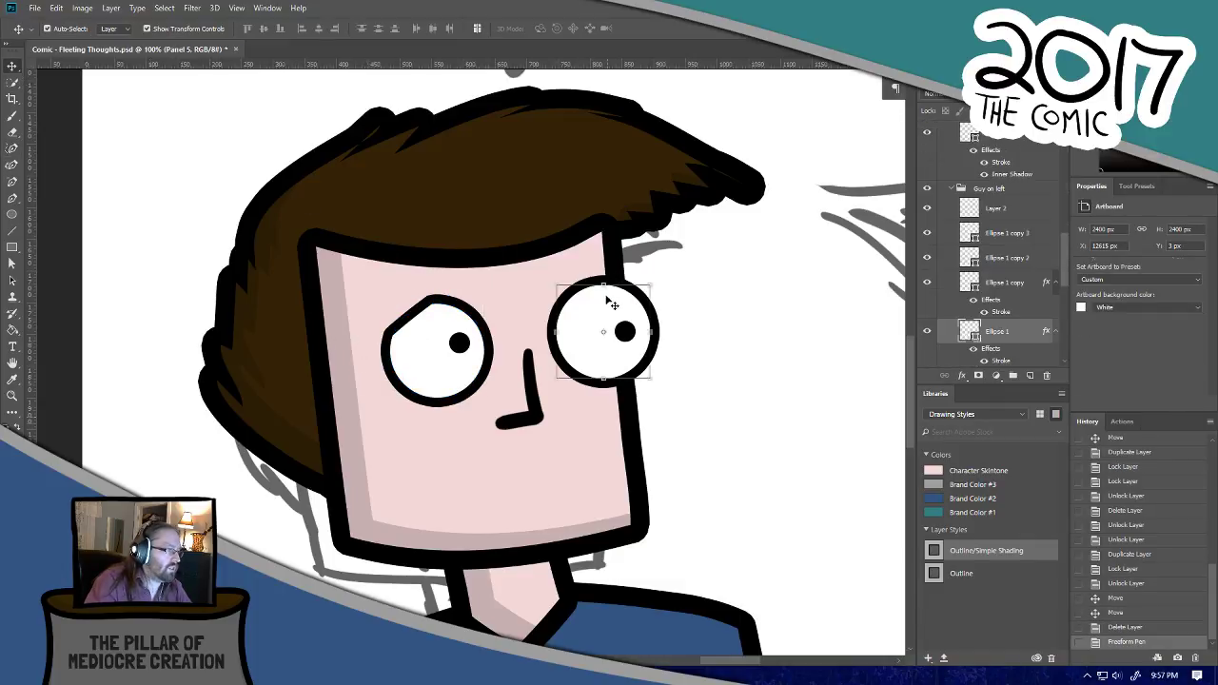
{"action": "left_click", "coordinate": [12, 150]}
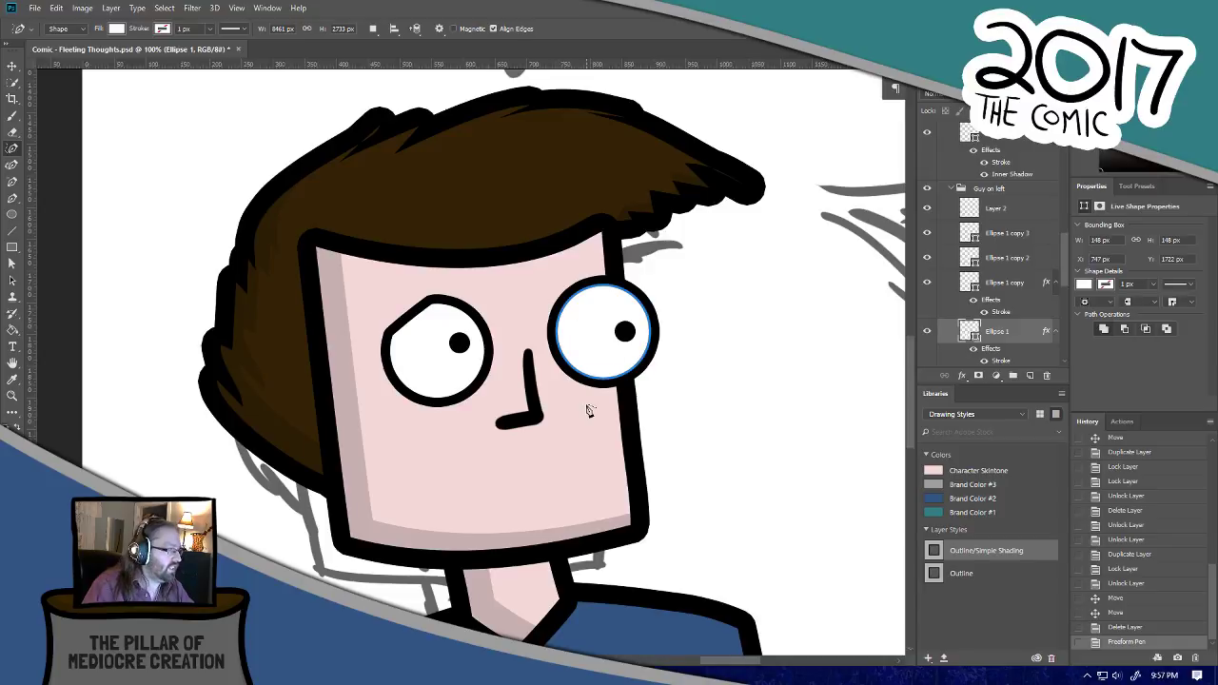
{"action": "left_click", "coordinate": [373, 30]}
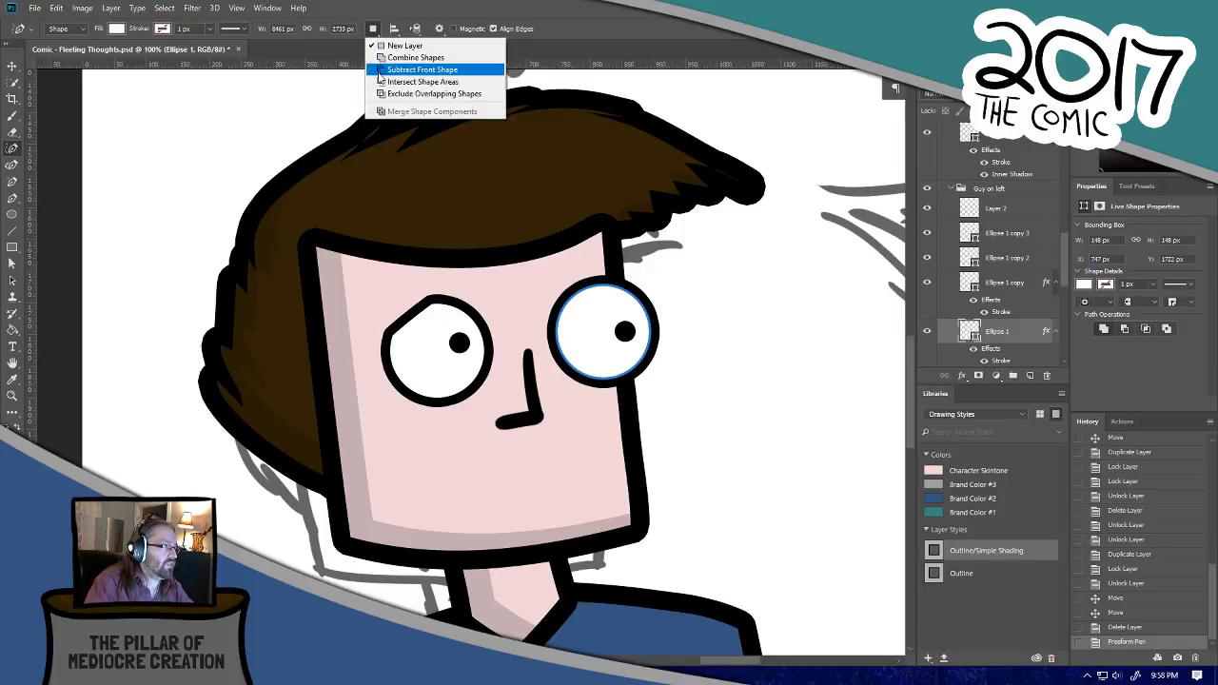
{"action": "left_click", "coordinate": [386, 71]}
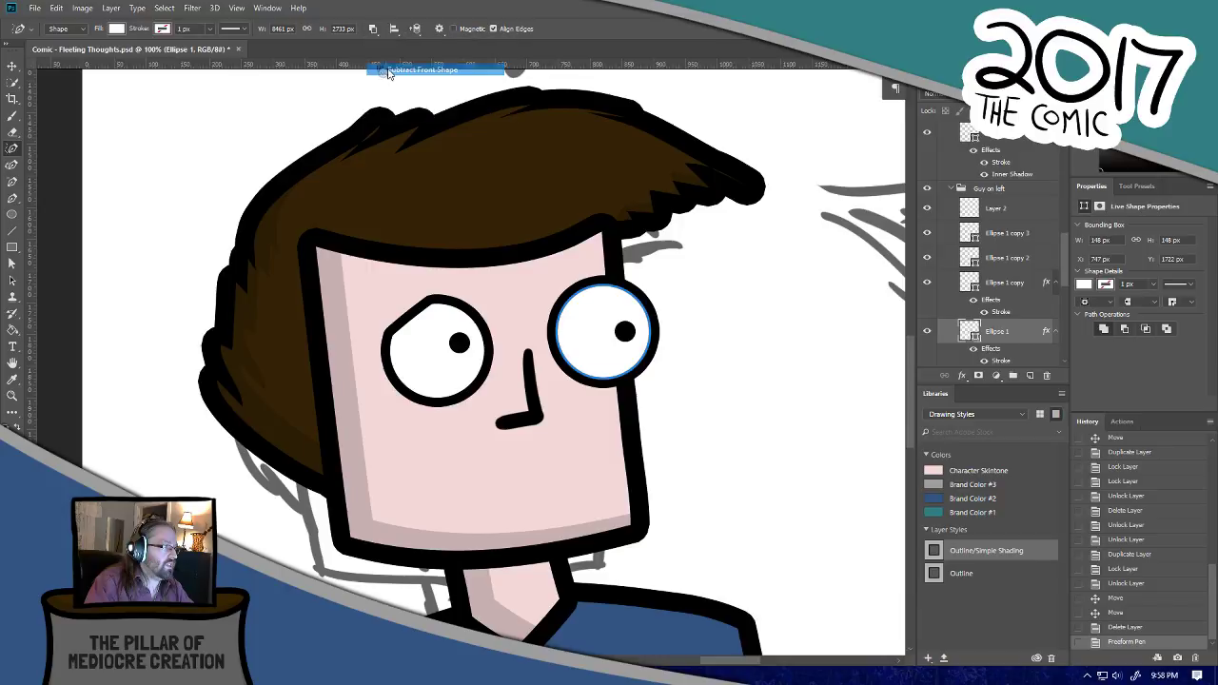
{"action": "left_click", "coordinate": [557, 278]}
{"action": "left_click", "coordinate": [726, 336]}
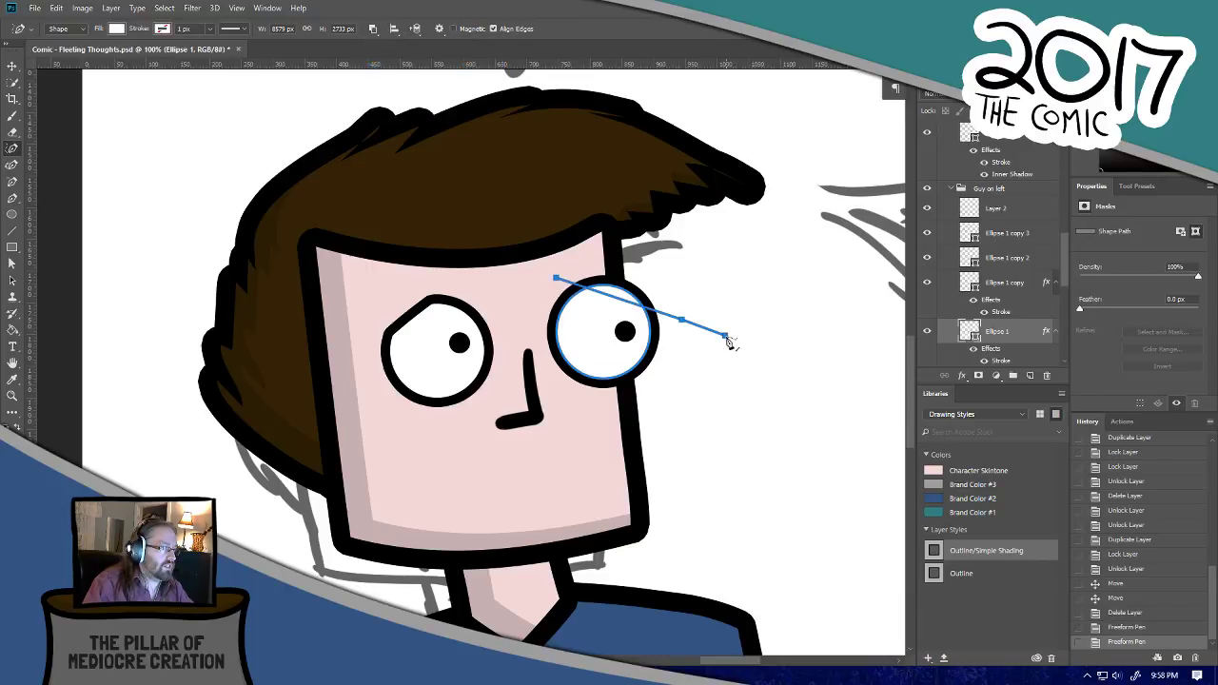
{"action": "mouse_move", "coordinate": [726, 337]}
{"action": "left_mouse_down"}
{"action": "mouse_move", "coordinate": [701, 266]}
{"action": "mouse_move", "coordinate": [588, 242]}
{"action": "mouse_move", "coordinate": [551, 281]}
{"action": "left_mouse_up"}
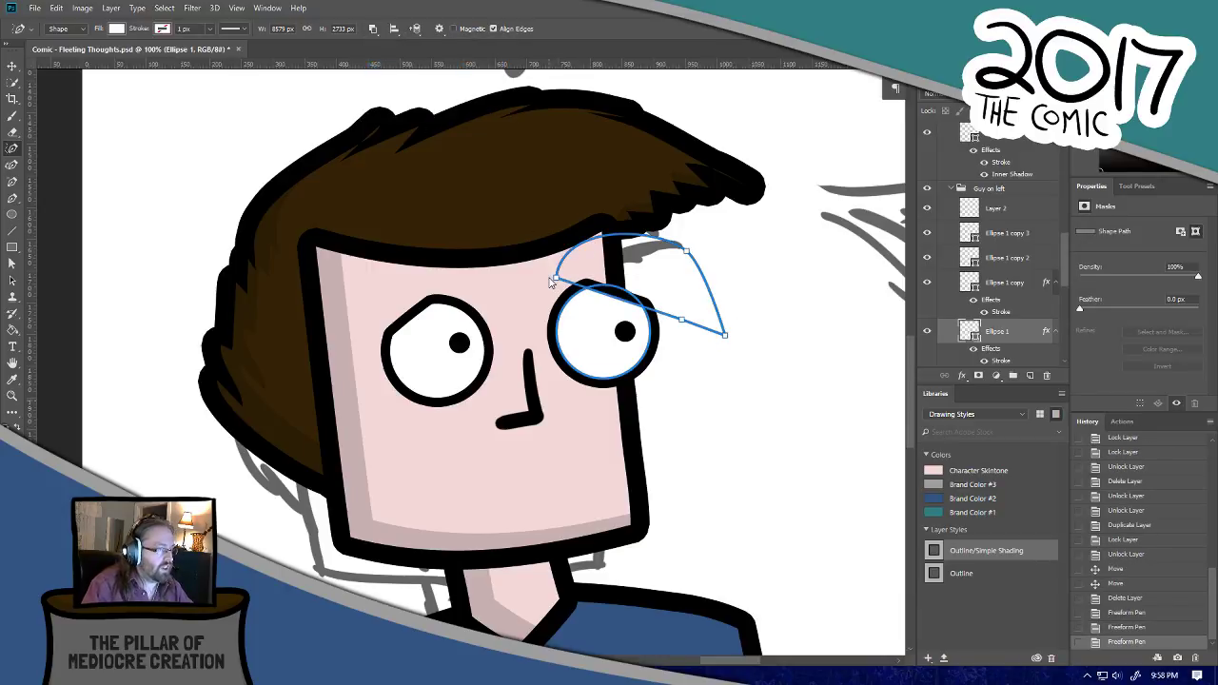
{"action": "left_click", "coordinate": [12, 66]}
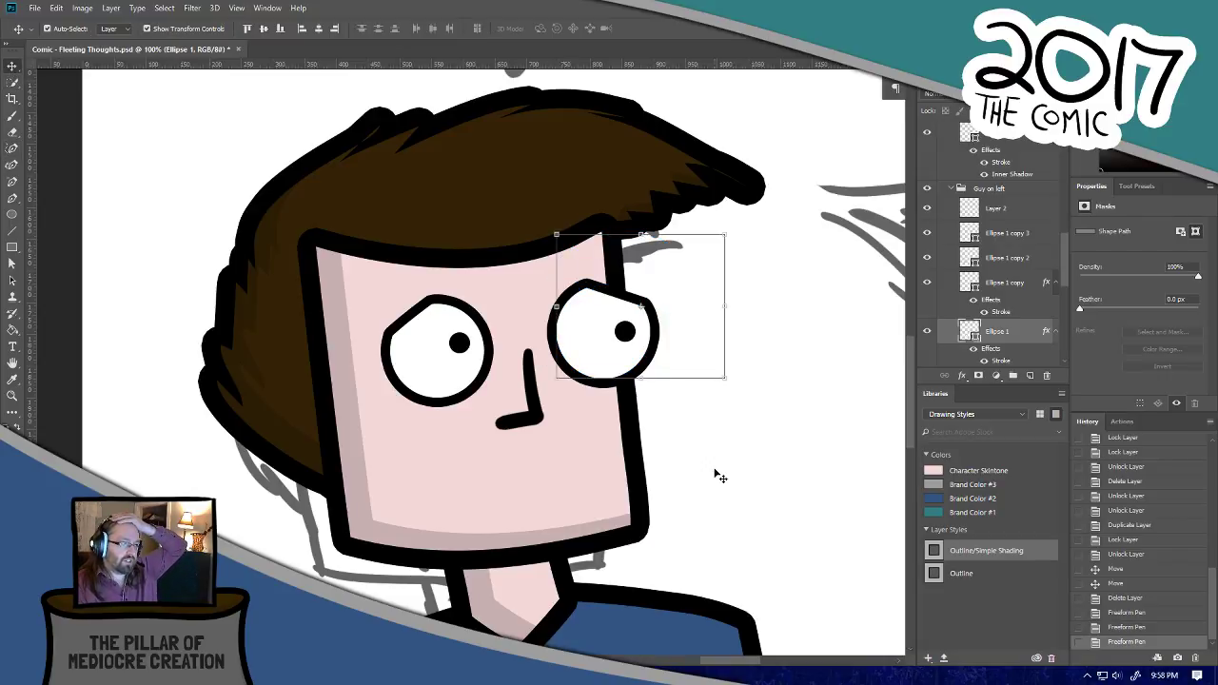
Step: Compare the brown-haired guy's trimmed eyes with the blond guy's face in Panel 5
{"action": "key", "text": "ctrl+minus"}
{"action": "key", "text": "ctrl+minus"}
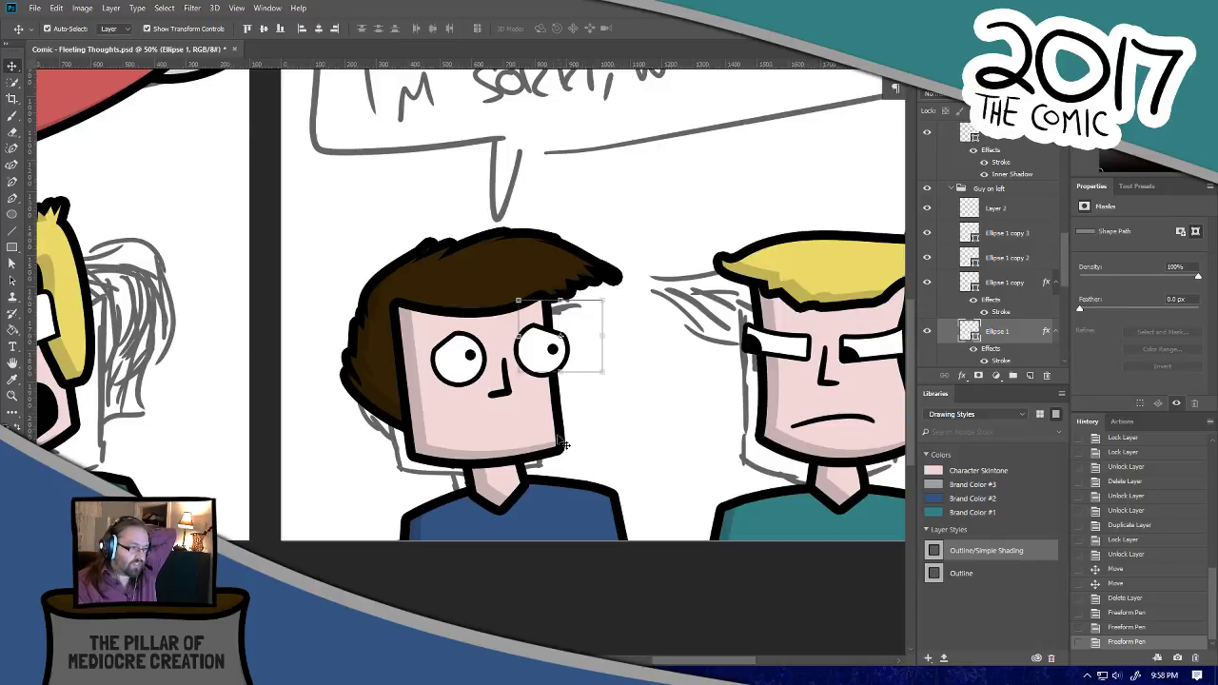
{"action": "key", "text": "ctrl+plus"}
{"action": "key", "text": "ctrl+plus"}
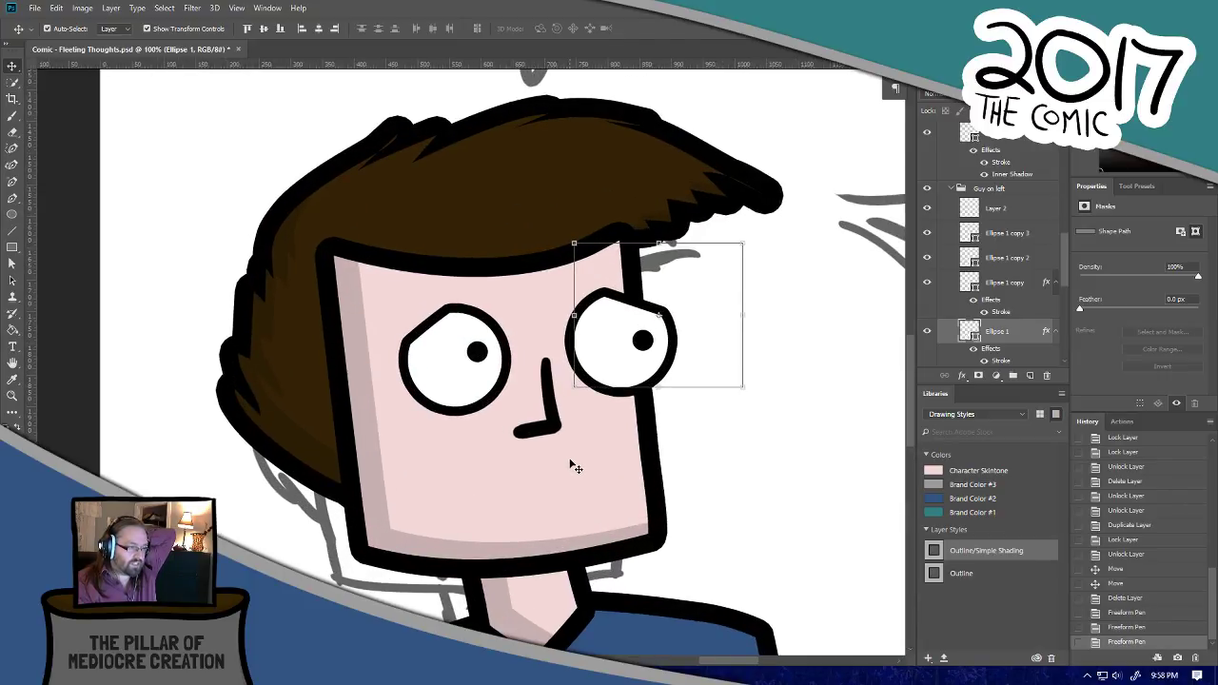
{"action": "left_click_drag", "start_coordinate": [568, 489], "coordinate": [505, 370]}
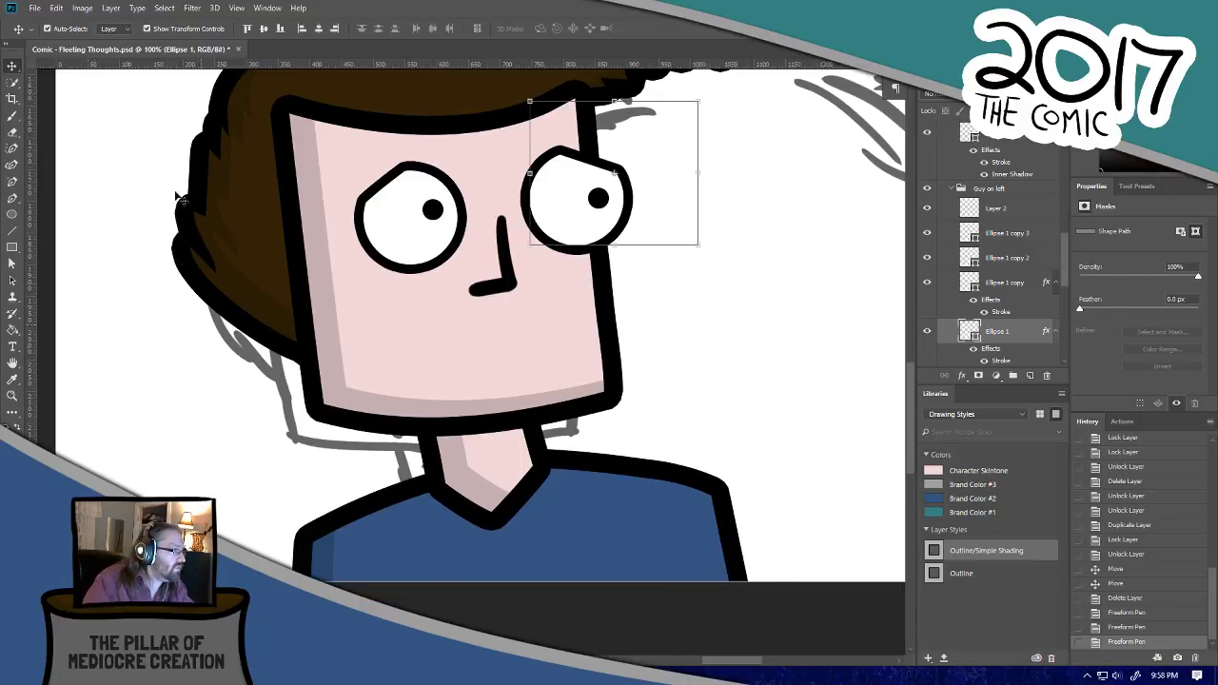
Step: Create a new layer above Layer 2 in the Guy on left group for the brown-haired guy's mouth, ready for brush painting
{"action": "left_click", "coordinate": [13, 116]}
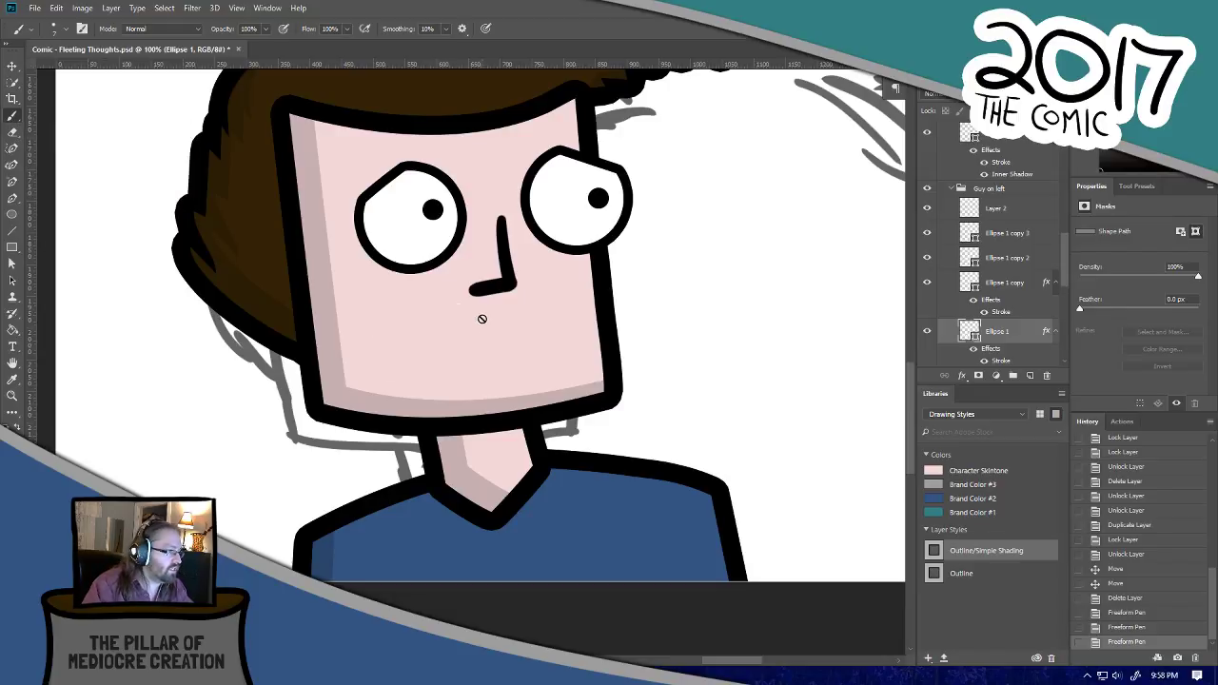
{"action": "left_click", "coordinate": [1014, 208]}
{"action": "key", "text": "ctrl+z"}
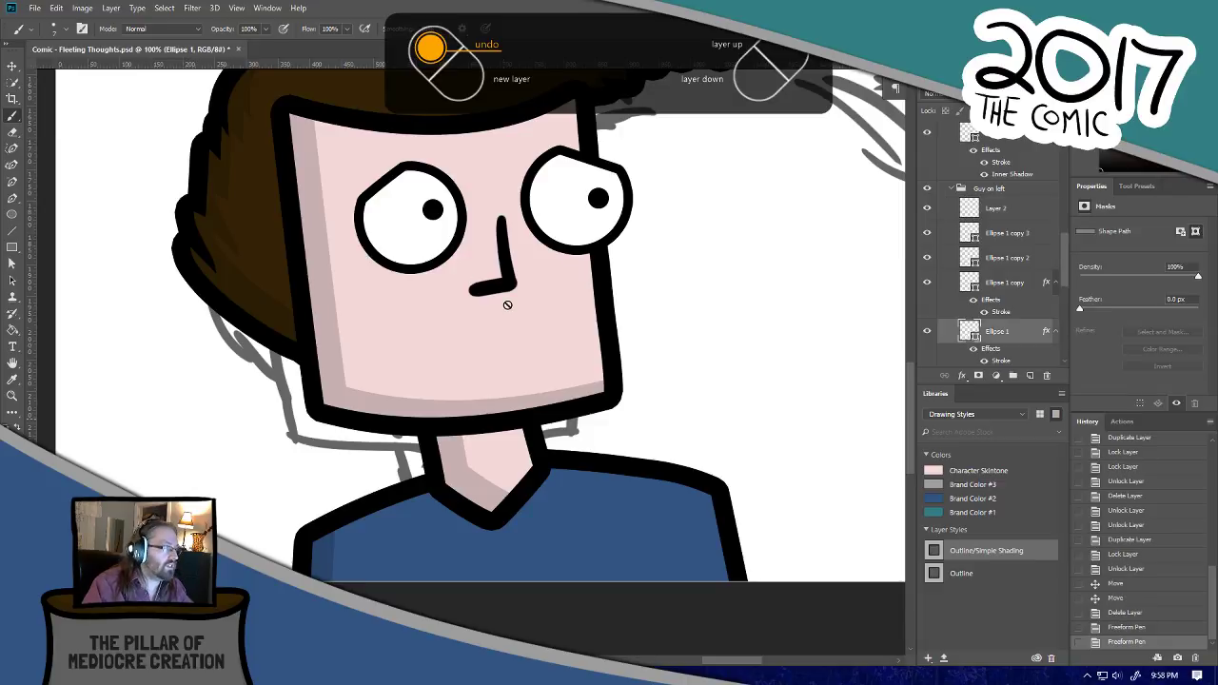
{"action": "key", "text": "ctrl+z"}
{"action": "key", "text": "ctrl+shift+n"}
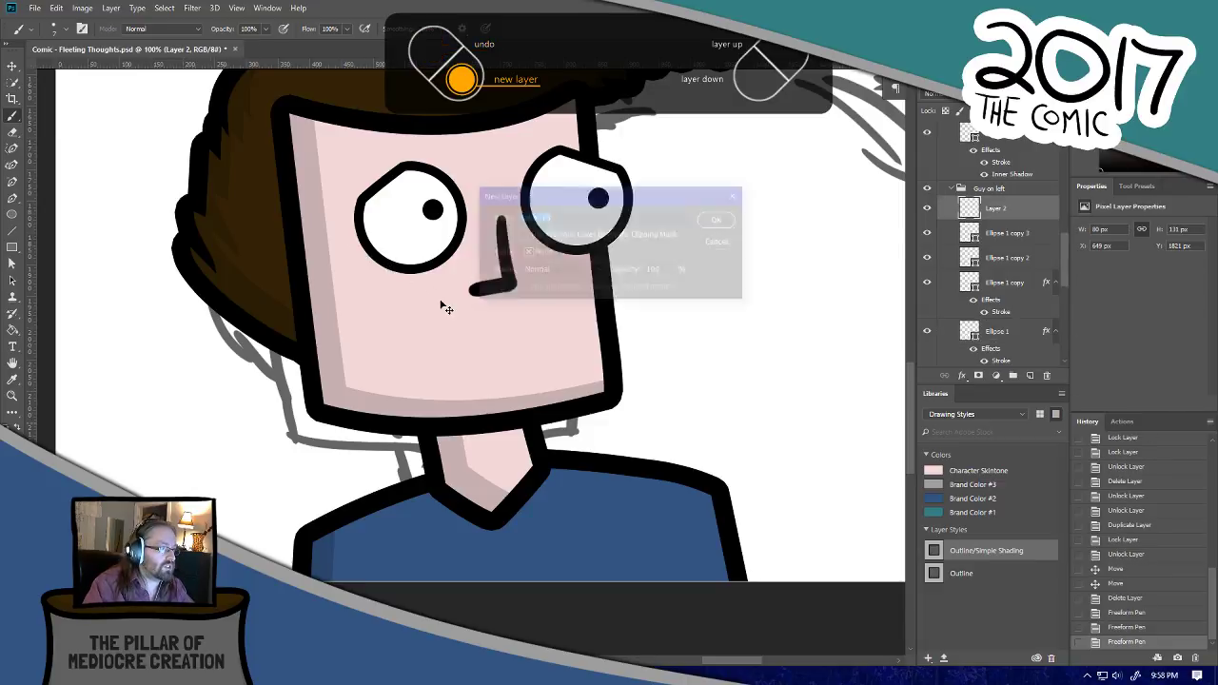
{"action": "key", "text": "Return"}
{"action": "key", "text": "ctrl+plus"}
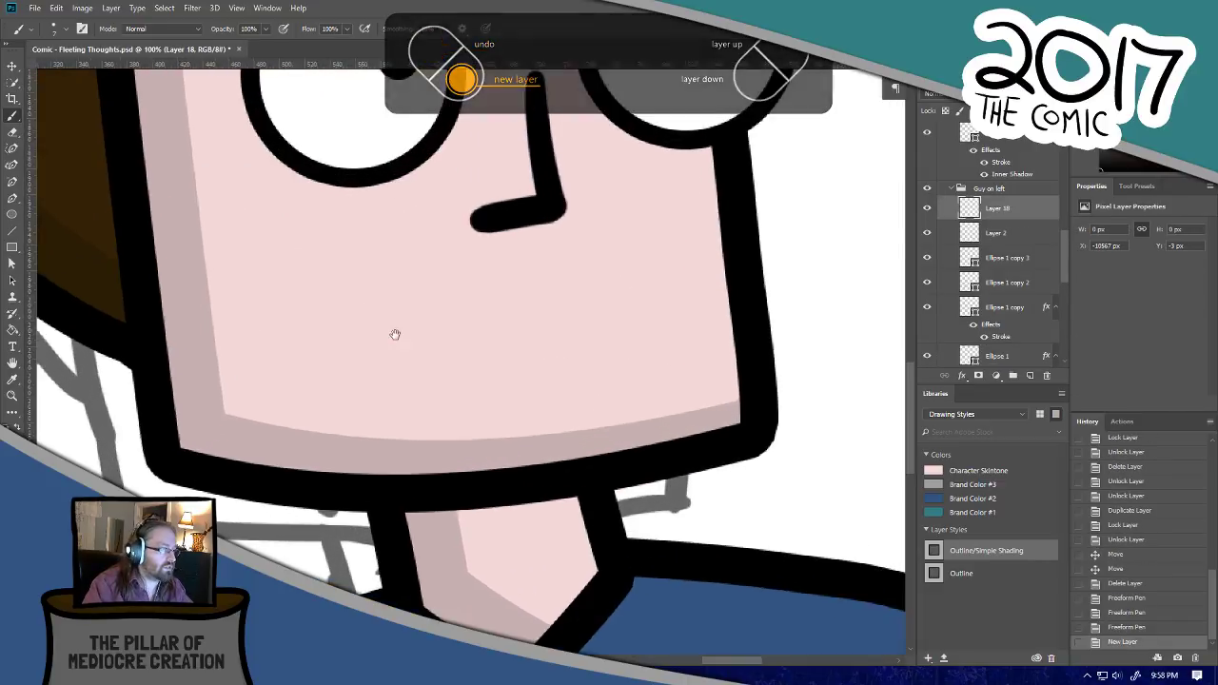
{"action": "left_click", "coordinate": [43, 181]}
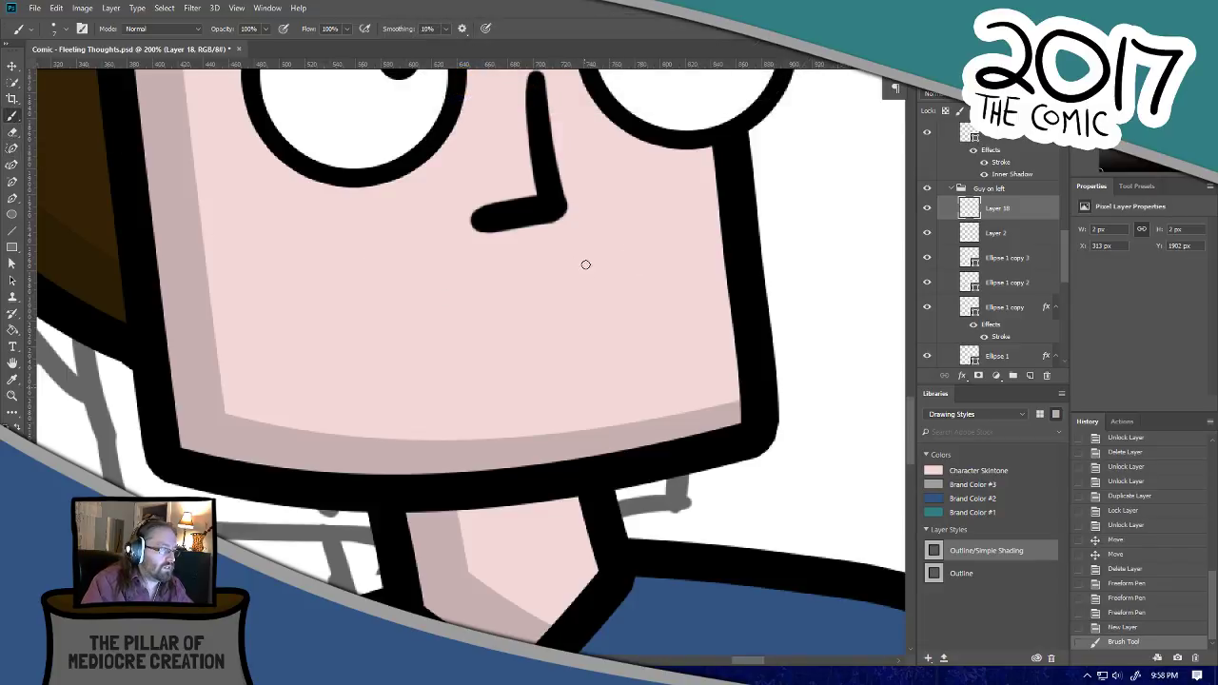
Step: Draw the brown-haired guy's open mouth outline below his nose in black with the Sketching brush preset, raising its upper corner
{"action": "mouse_move", "coordinate": [598, 270]}
{"action": "left_mouse_down"}
{"action": "mouse_move", "coordinate": [510, 286]}
{"action": "mouse_move", "coordinate": [460, 405]}
{"action": "mouse_move", "coordinate": [612, 402]}
{"action": "left_mouse_up"}
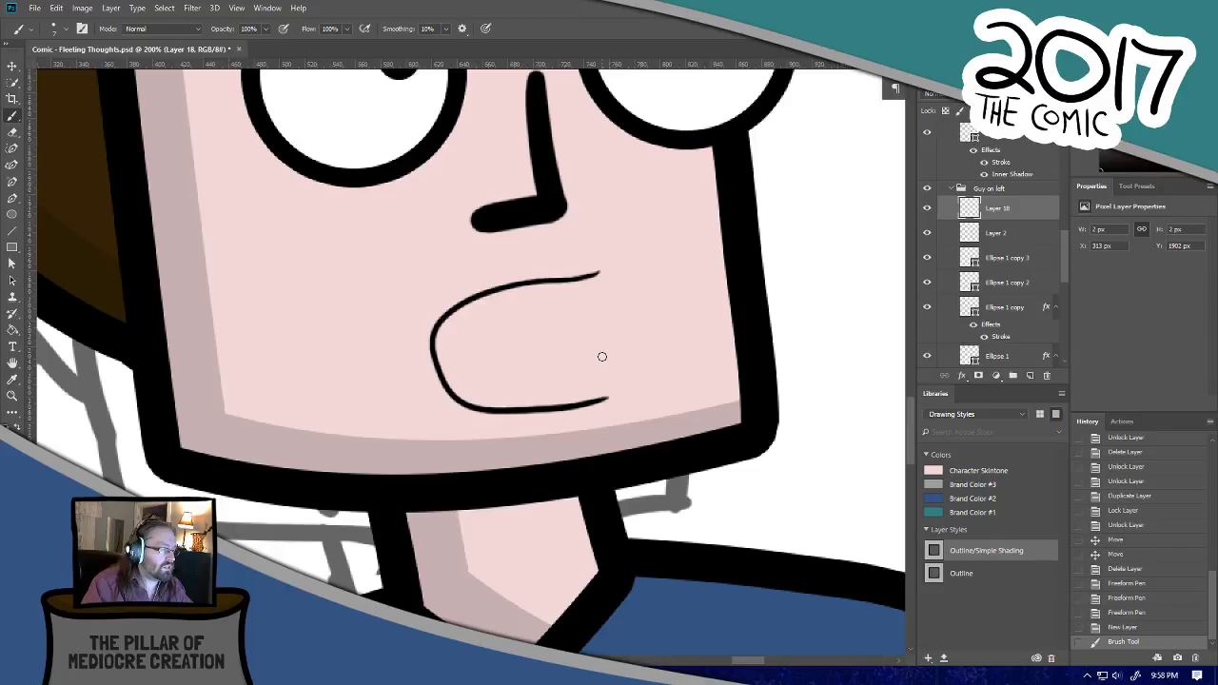
{"action": "key", "text": "ctrl+z"}
{"action": "left_click", "coordinate": [1135, 186]}
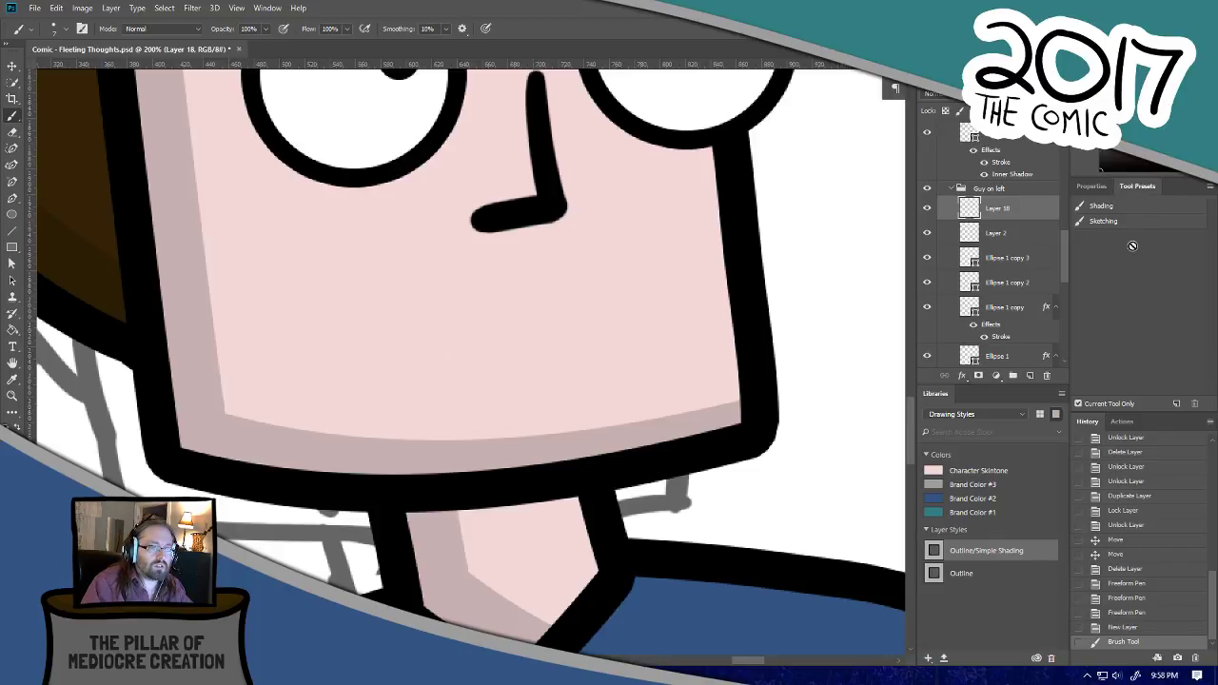
{"action": "left_click", "coordinate": [1105, 222]}
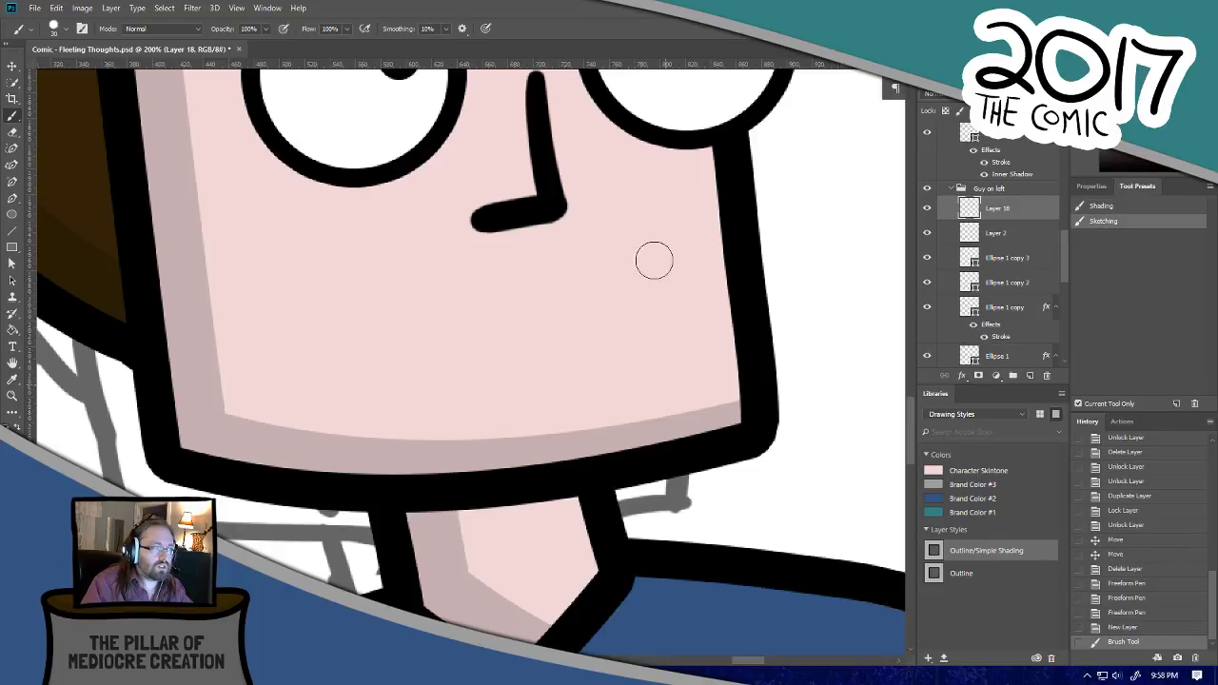
{"action": "mouse_move", "coordinate": [590, 261]}
{"action": "left_mouse_down"}
{"action": "mouse_move", "coordinate": [583, 376]}
{"action": "mouse_move", "coordinate": [642, 348]}
{"action": "left_mouse_up"}
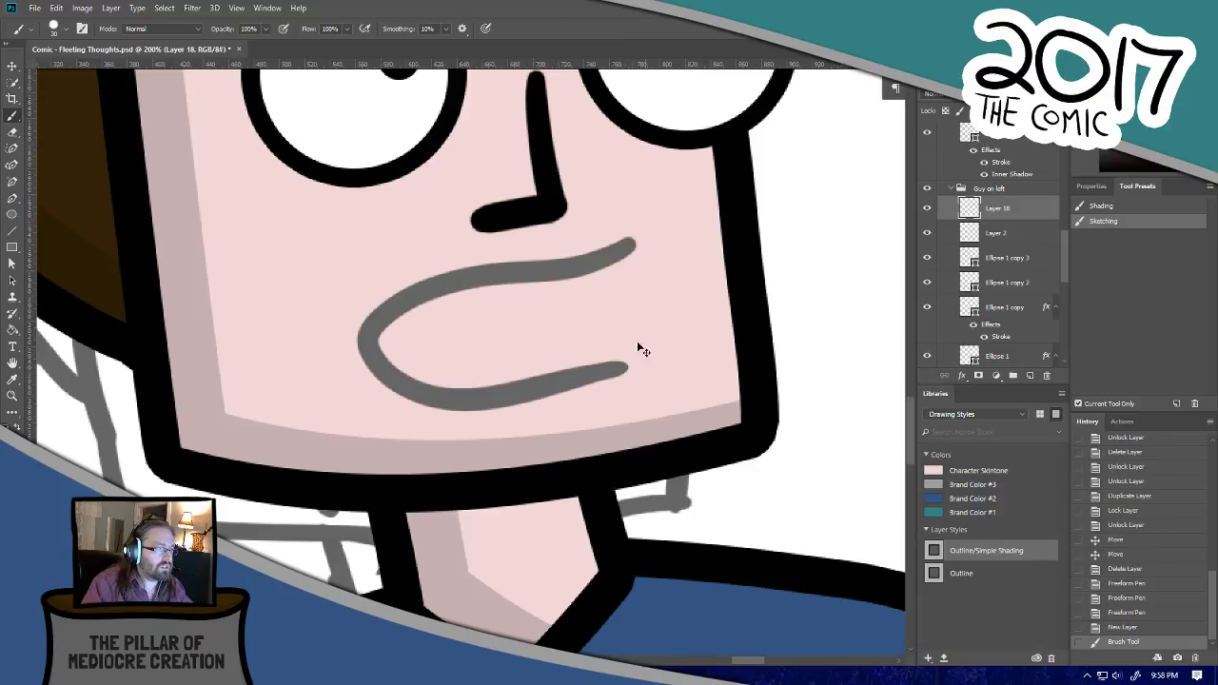
{"action": "key", "text": "ctrl+z"}
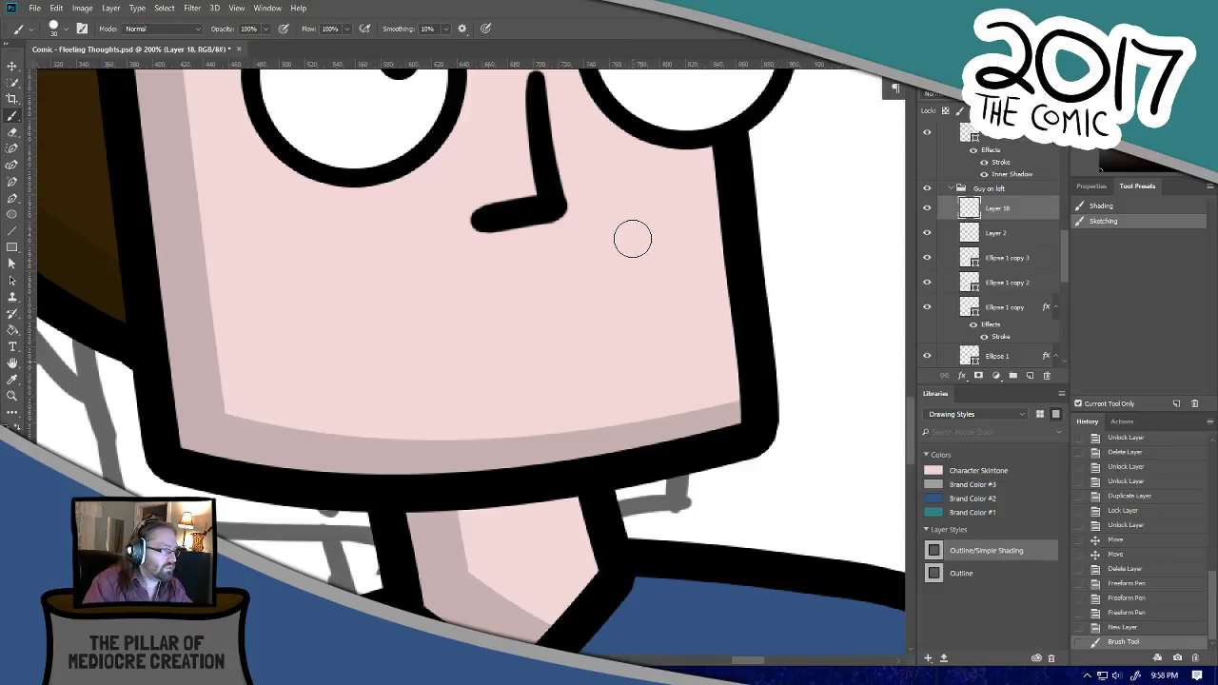
{"action": "mouse_move", "coordinate": [636, 238]}
{"action": "left_mouse_down"}
{"action": "mouse_move", "coordinate": [411, 306]}
{"action": "mouse_move", "coordinate": [464, 394]}
{"action": "mouse_move", "coordinate": [627, 360]}
{"action": "left_mouse_up"}
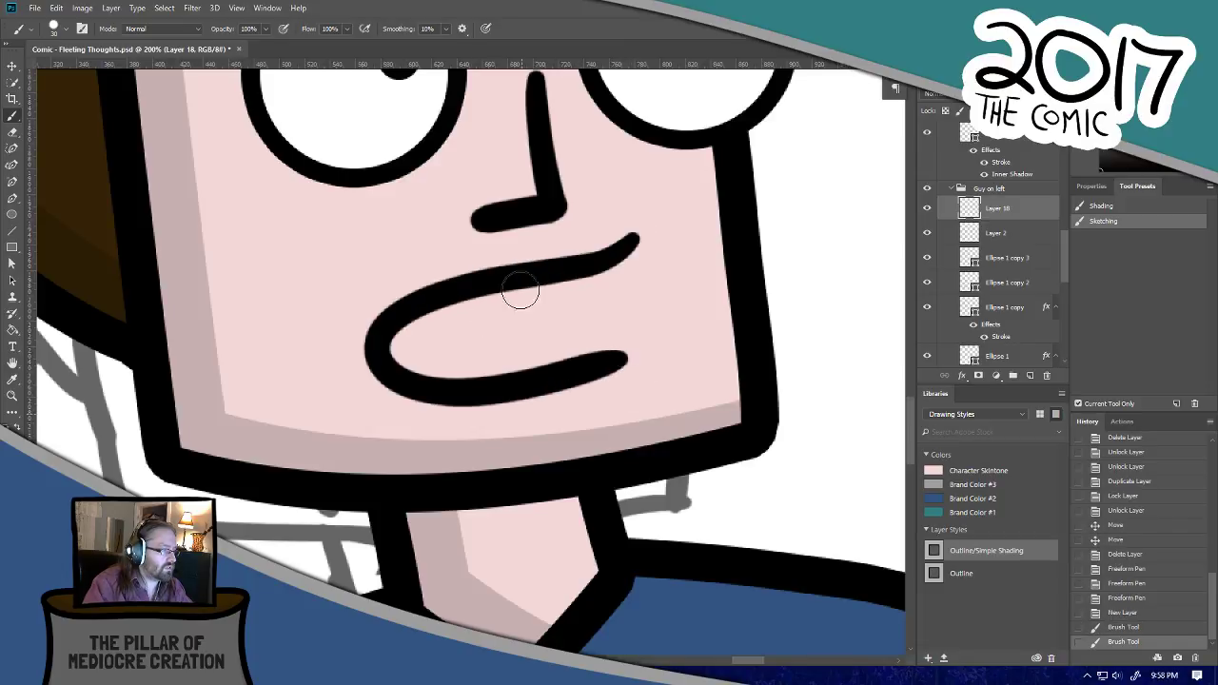
{"action": "scroll", "coordinate": [495, 280], "scroll_direction": "down", "scroll_amount": 3}
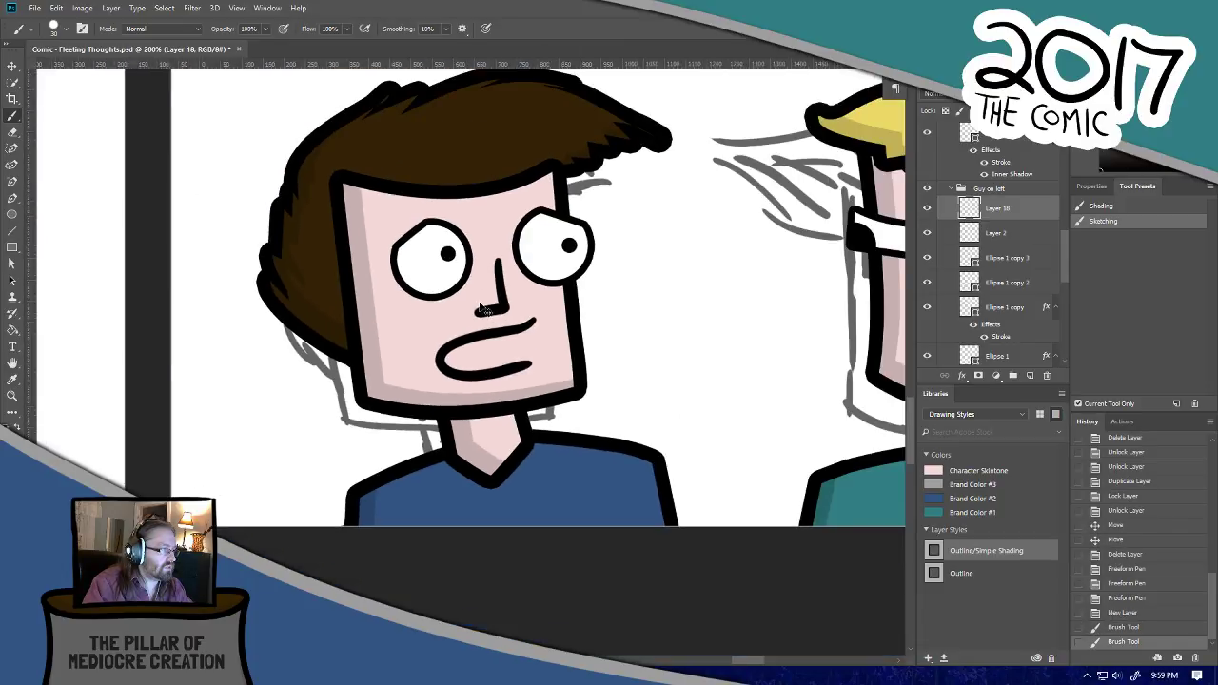
{"action": "scroll", "coordinate": [476, 338], "scroll_direction": "up", "scroll_amount": 3}
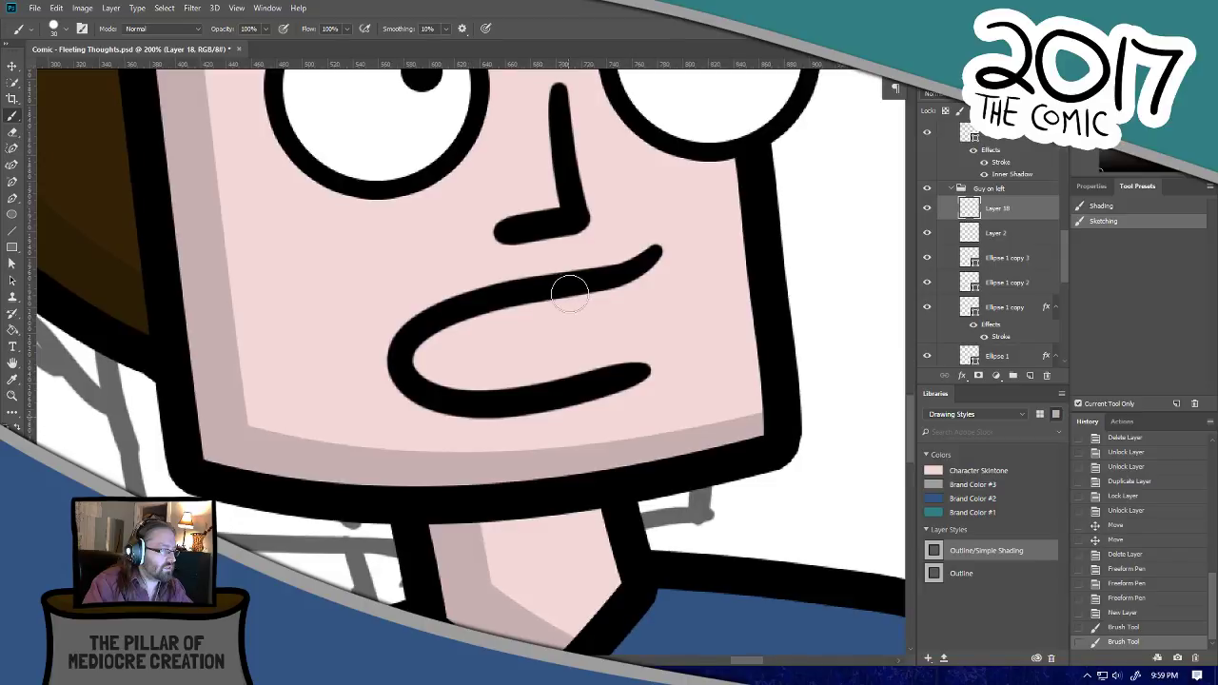
Step: Close off the mouth outline with a curved inner stroke and fill its inside with black brush strokes
{"action": "left_click_drag", "start_coordinate": [581, 293], "coordinate": [580, 367]}
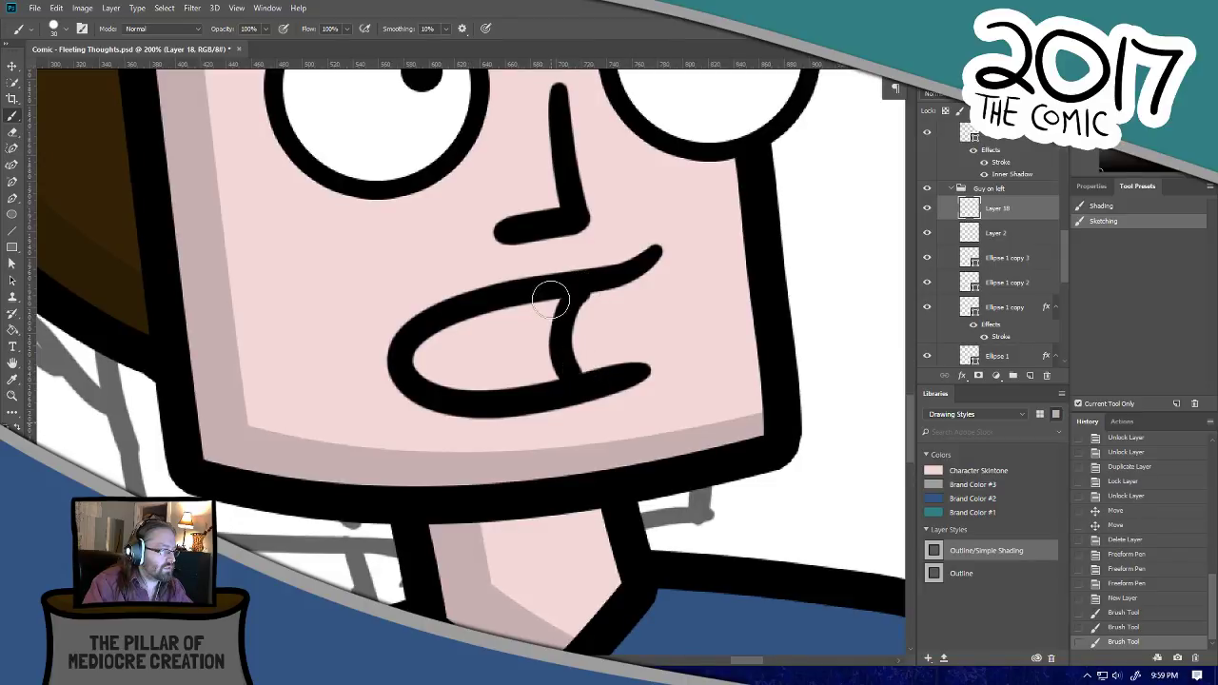
{"action": "mouse_move", "coordinate": [550, 300]}
{"action": "left_mouse_down"}
{"action": "mouse_move", "coordinate": [562, 383]}
{"action": "mouse_move", "coordinate": [552, 296]}
{"action": "mouse_move", "coordinate": [547, 323]}
{"action": "mouse_move", "coordinate": [556, 344]}
{"action": "mouse_move", "coordinate": [559, 291]}
{"action": "mouse_move", "coordinate": [427, 346]}
{"action": "mouse_move", "coordinate": [421, 370]}
{"action": "mouse_move", "coordinate": [542, 374]}
{"action": "mouse_move", "coordinate": [456, 378]}
{"action": "mouse_move", "coordinate": [452, 342]}
{"action": "mouse_move", "coordinate": [529, 322]}
{"action": "mouse_move", "coordinate": [537, 359]}
{"action": "mouse_move", "coordinate": [469, 361]}
{"action": "left_mouse_up"}
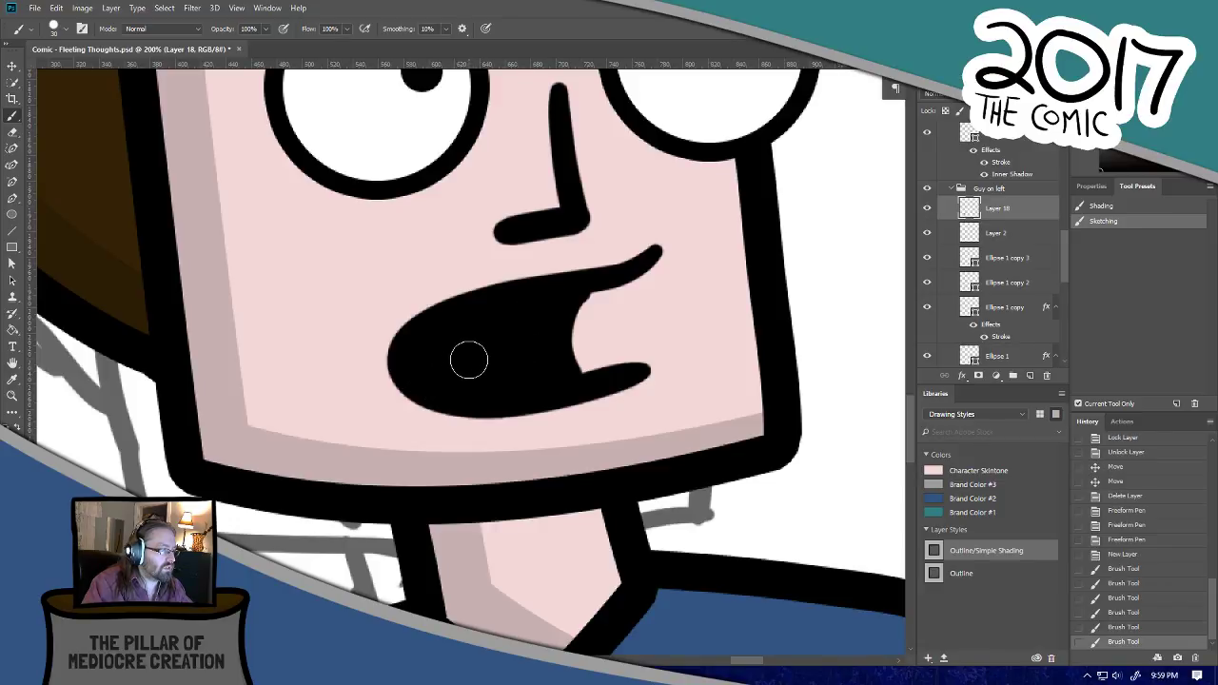
{"action": "scroll", "coordinate": [469, 359], "scroll_direction": "down", "scroll_amount": 3}
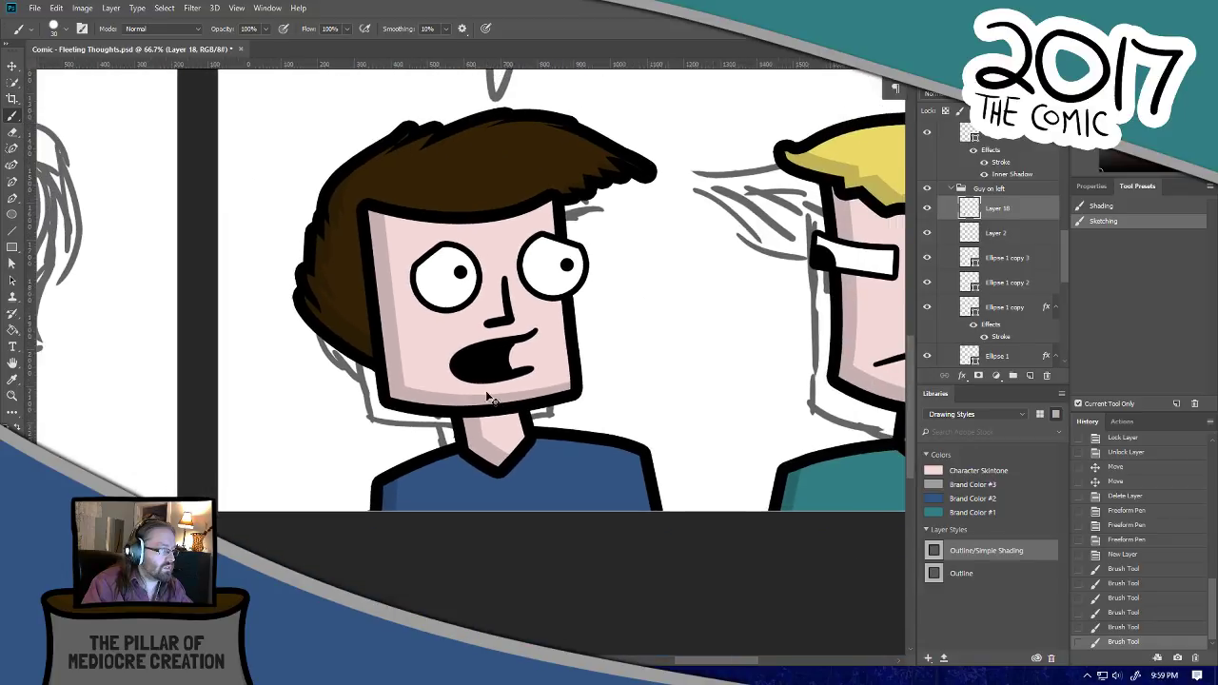
Step: Draw a speech bubble ellipse about 1699 by 885 px over Panel 5's sketched bubble and apply the Outline/Simple Shading style
{"action": "scroll", "coordinate": [487, 397], "scroll_direction": "down", "scroll_amount": 3}
{"action": "left_click_drag", "start_coordinate": [549, 340], "coordinate": [543, 350]}
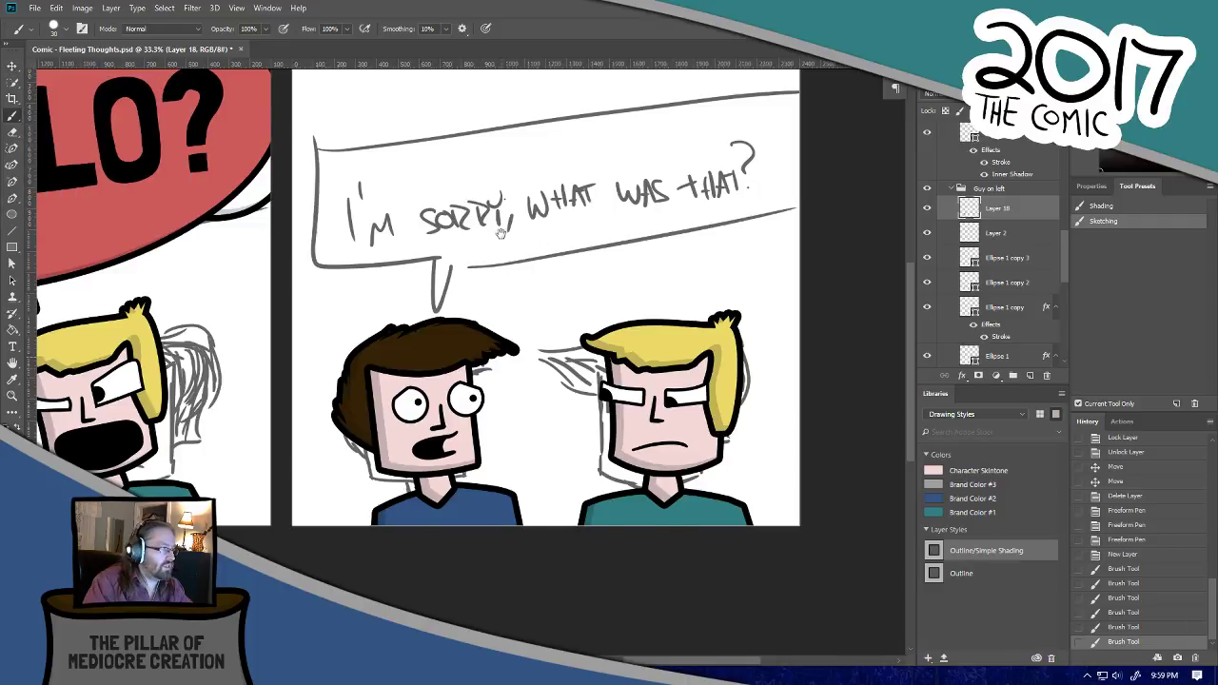
{"action": "left_click_drag", "start_coordinate": [499, 233], "coordinate": [586, 324]}
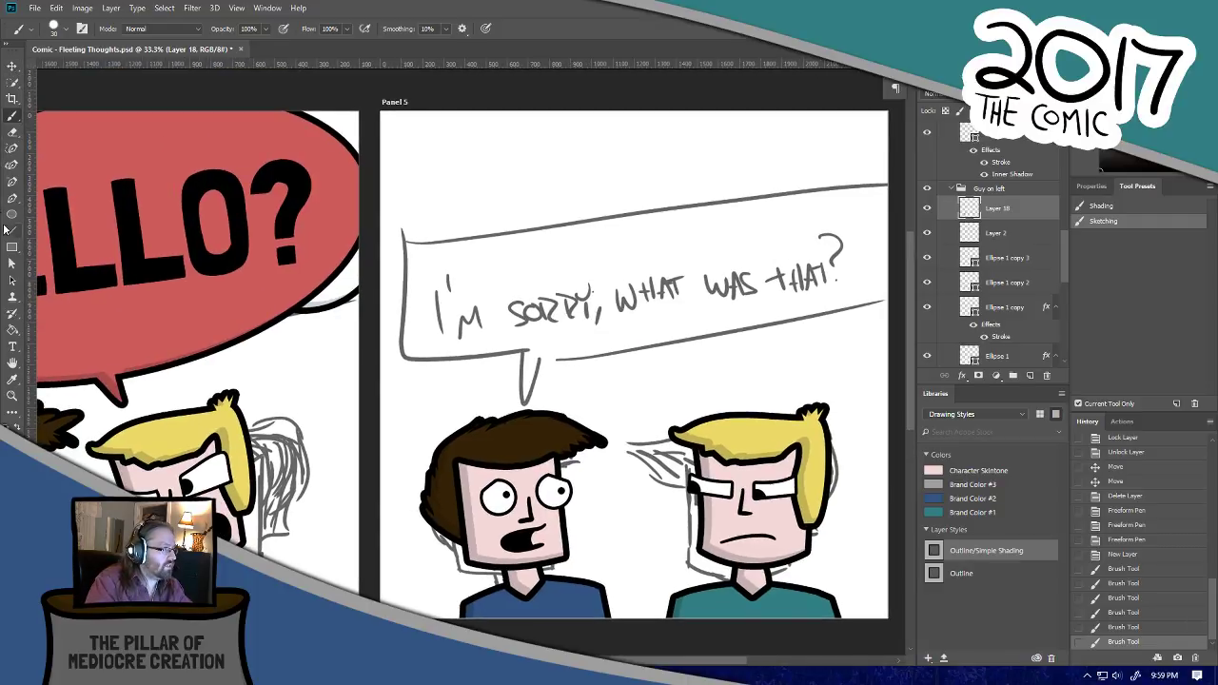
{"action": "left_click", "coordinate": [12, 214]}
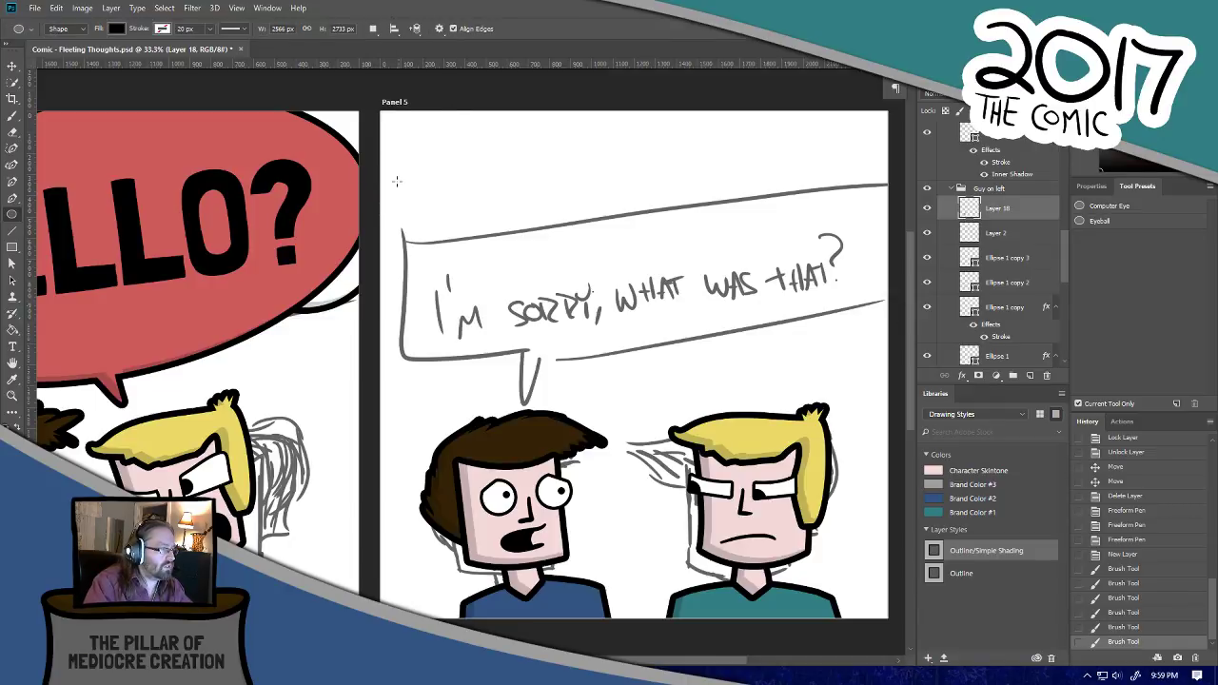
{"action": "left_click_drag", "start_coordinate": [398, 177], "coordinate": [747, 352]}
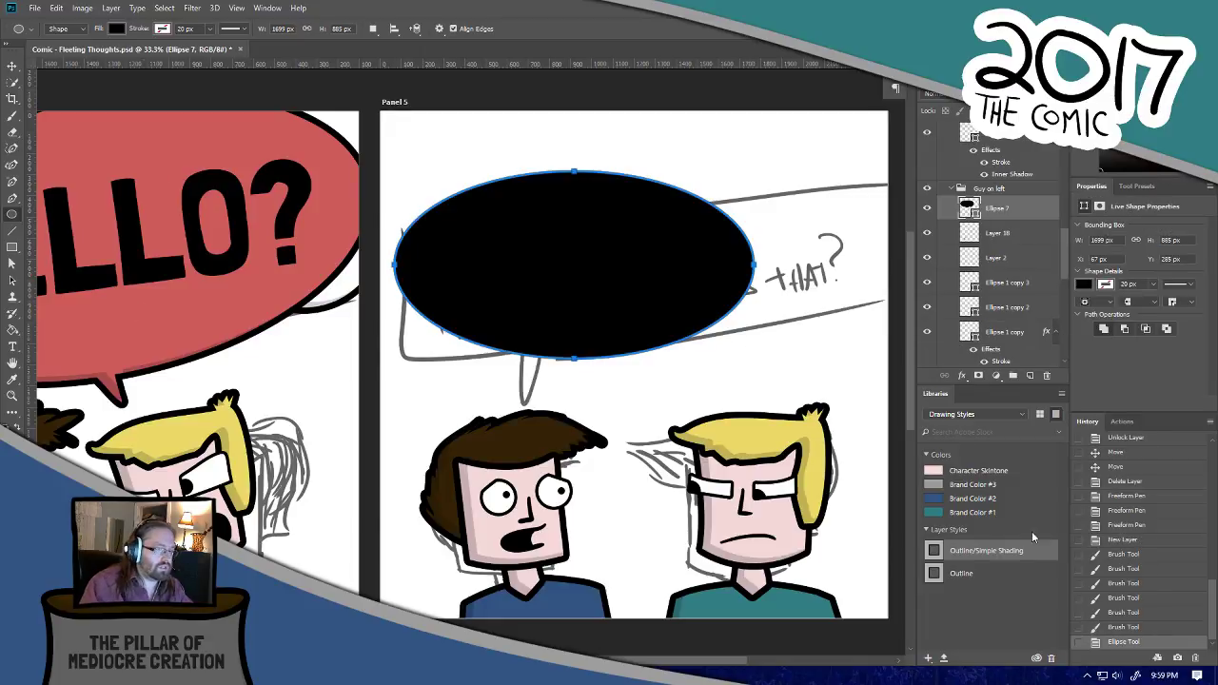
{"action": "left_click", "coordinate": [1004, 550]}
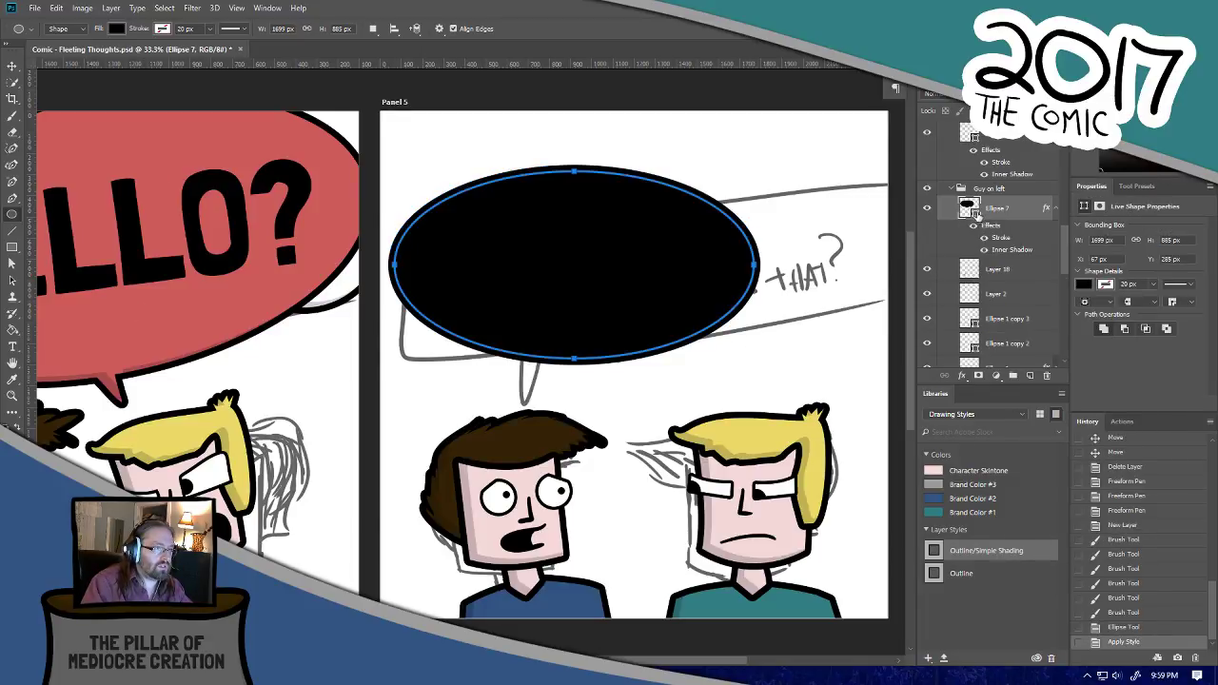
Step: Set the speech bubble ellipse's fill colour to white and activate the Freeform Pen tool
{"action": "double_click", "coordinate": [972, 217]}
{"action": "left_click_drag", "start_coordinate": [893, 315], "coordinate": [815, 266]}
{"action": "left_click", "coordinate": [1101, 260]}
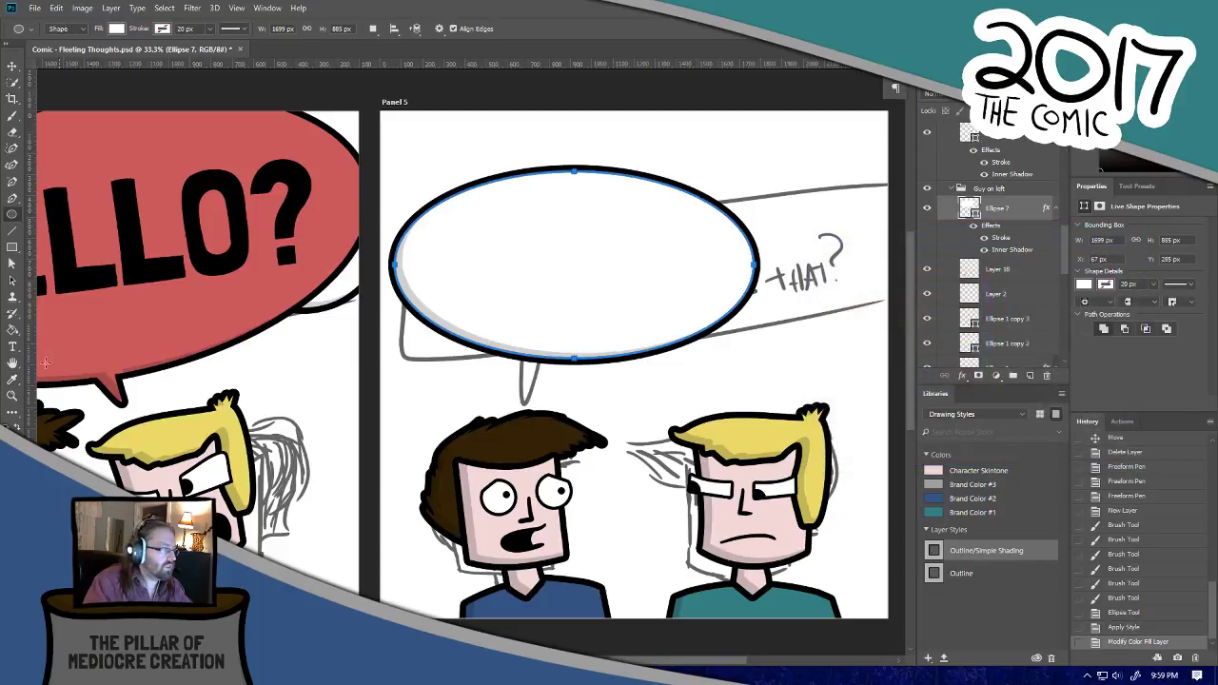
{"action": "left_click", "coordinate": [12, 149]}
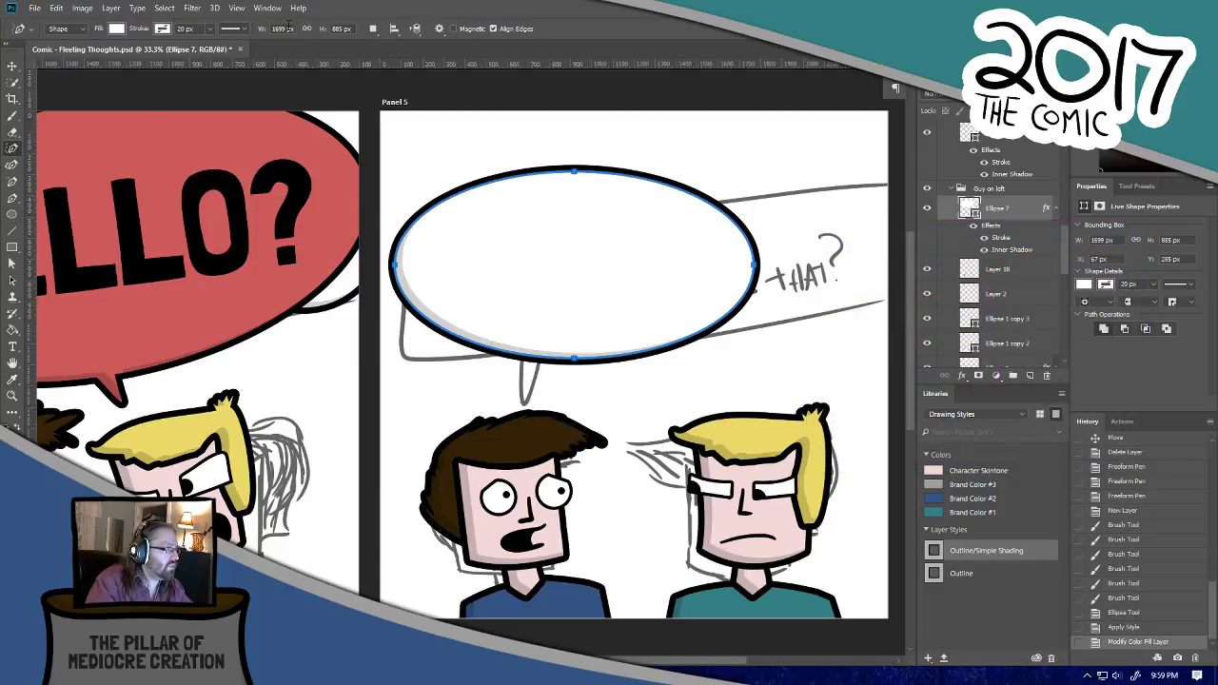
{"action": "left_click", "coordinate": [372, 29]}
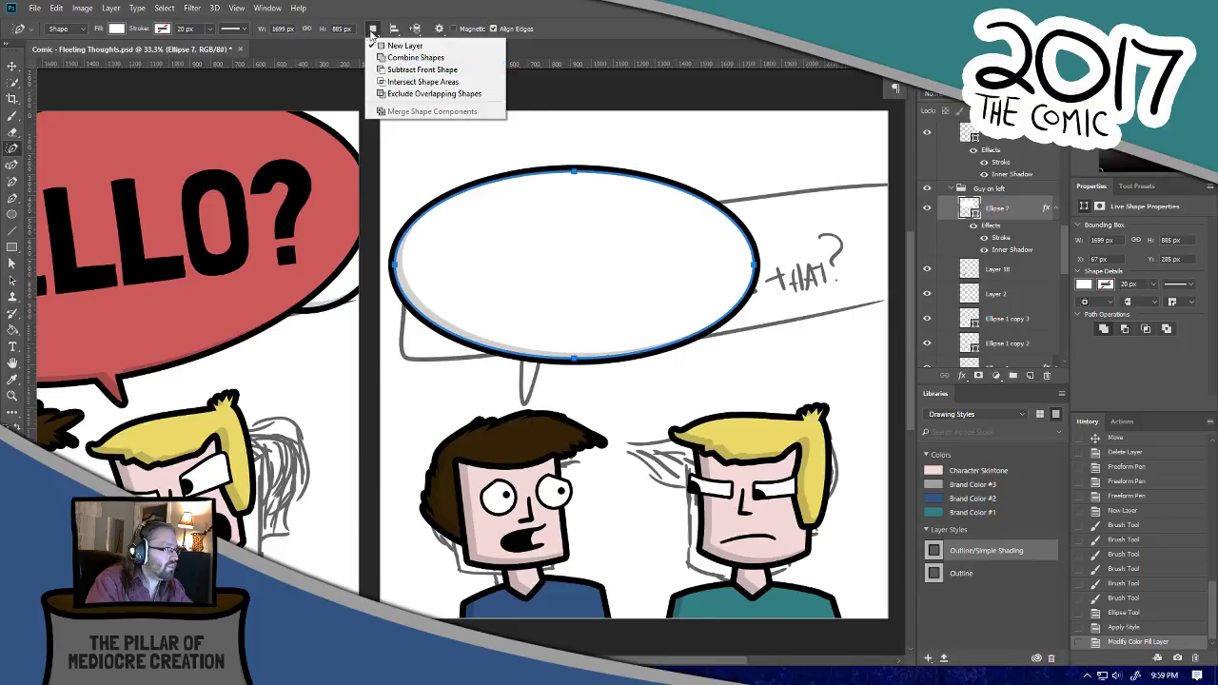
{"action": "left_click", "coordinate": [375, 30]}
{"action": "left_click", "coordinate": [374, 30]}
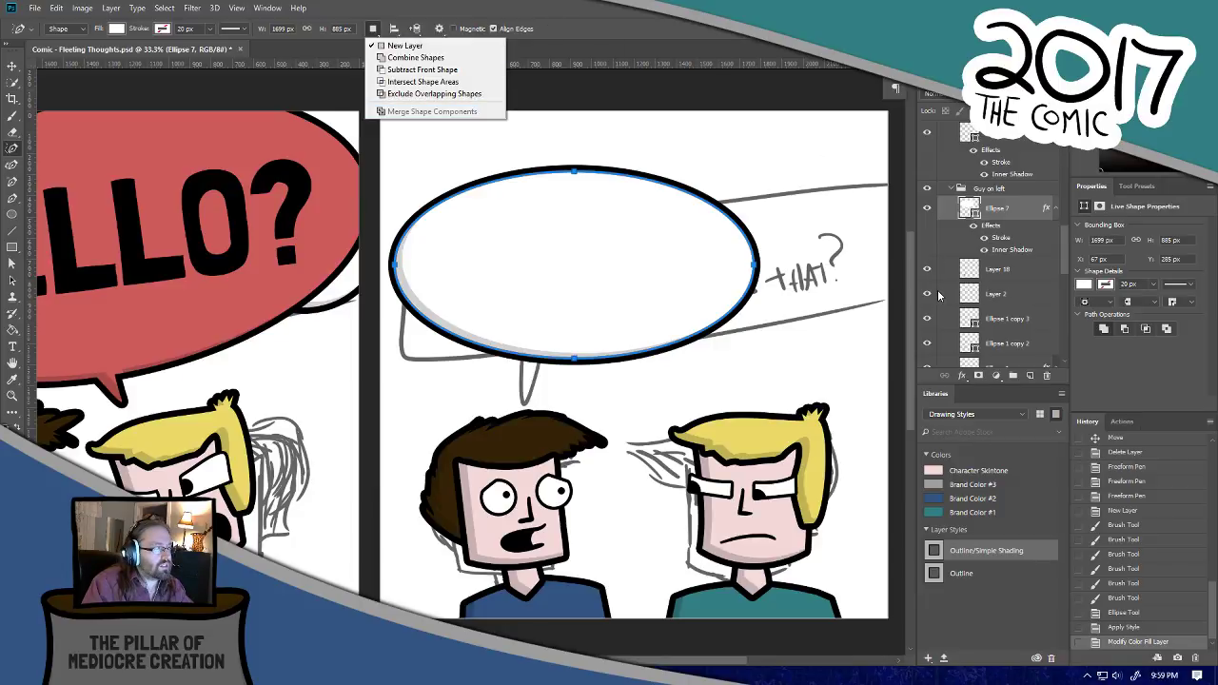
{"action": "left_click", "coordinate": [267, 8]}
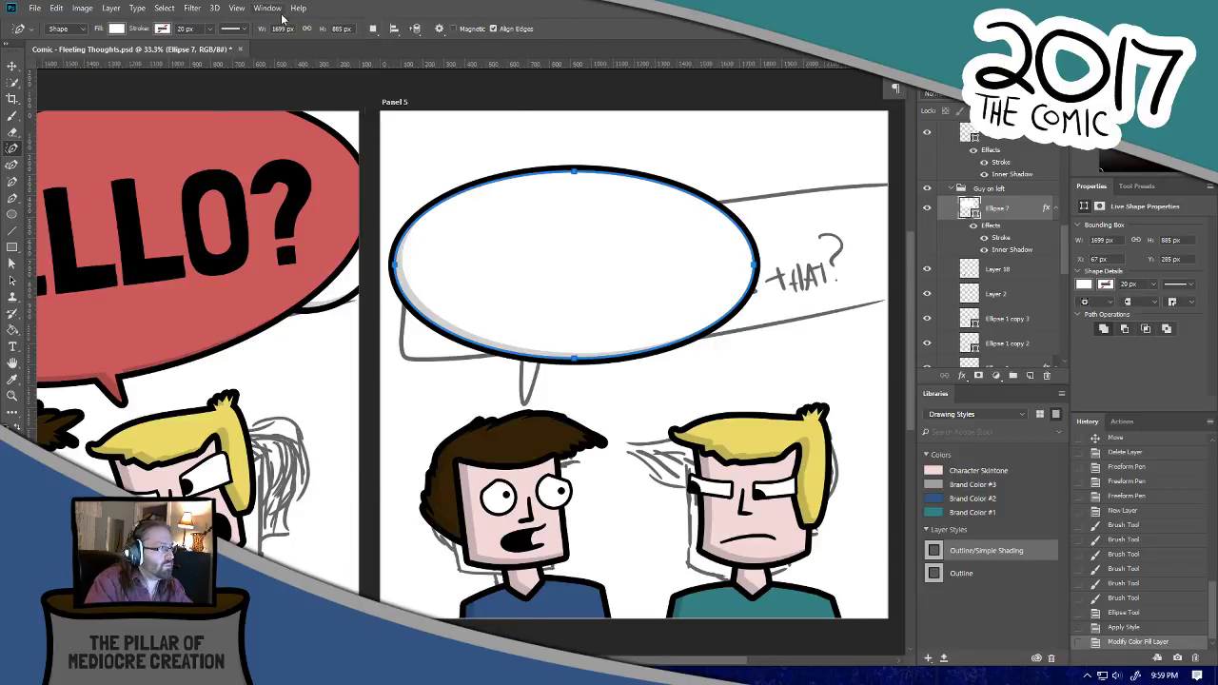
{"action": "left_click", "coordinate": [268, 8]}
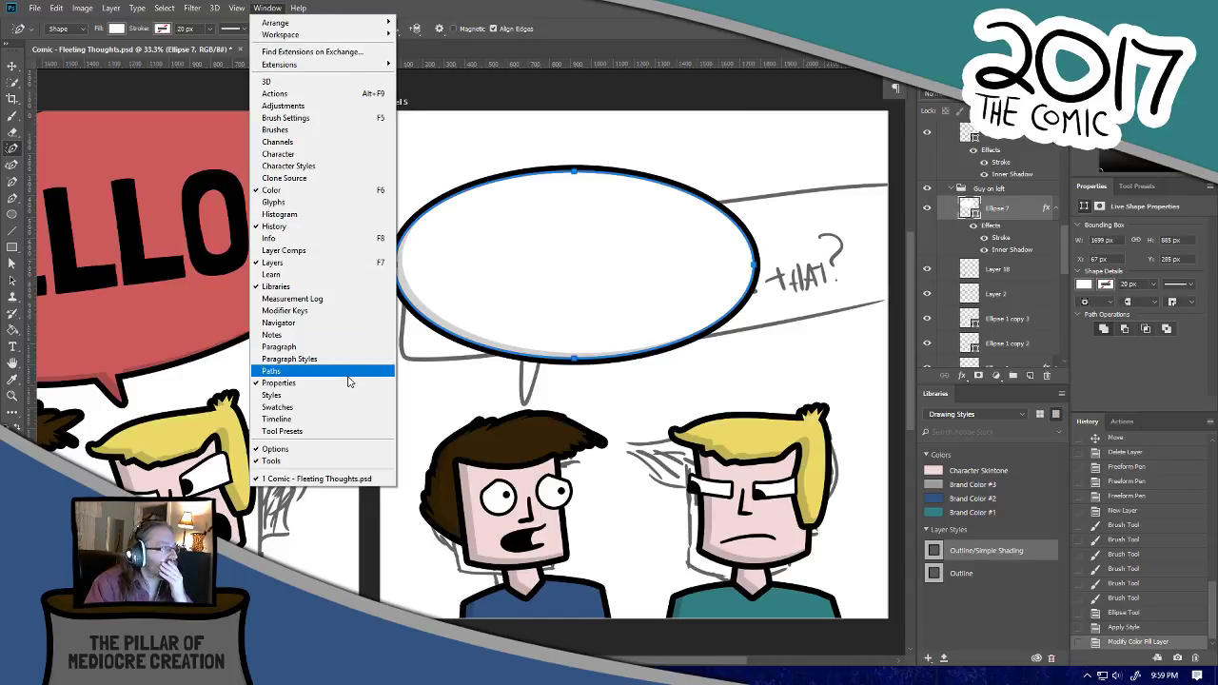
{"action": "left_click", "coordinate": [267, 7]}
{"action": "left_click", "coordinate": [267, 8]}
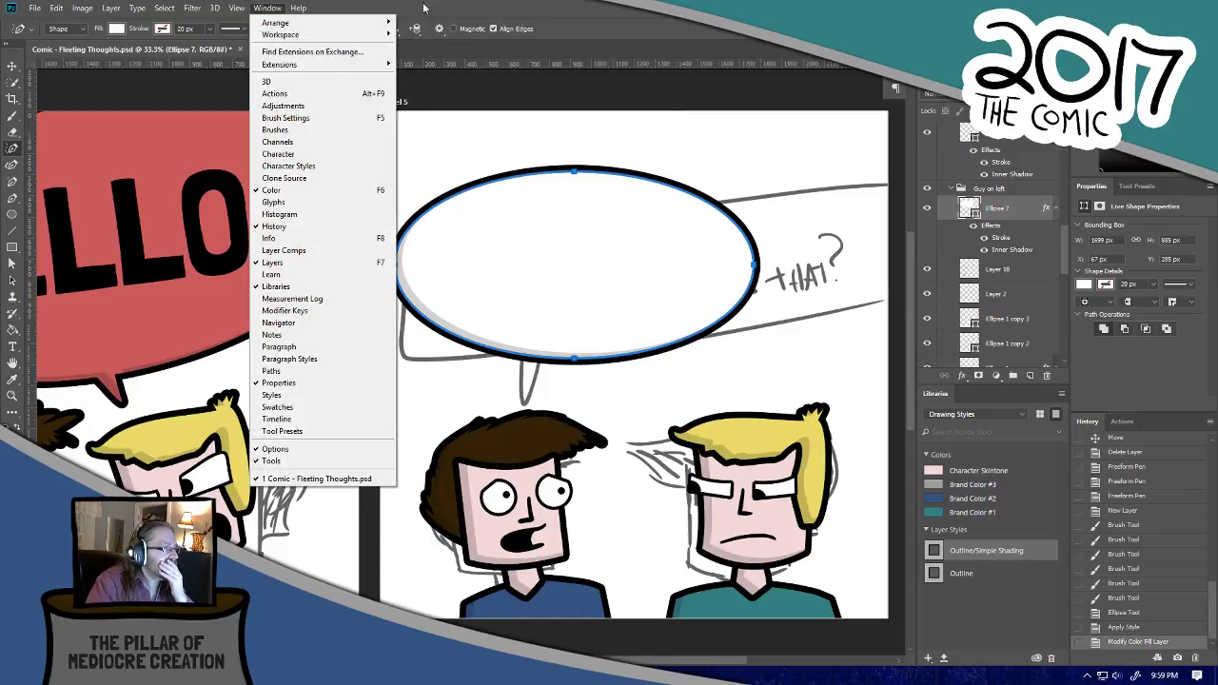
{"action": "left_click", "coordinate": [423, 8]}
Step: Add a pointed tail toward the brown-haired guy to the speech bubble with a Freeform Pen shape using Combine Shapes, then deselect it
{"action": "left_click", "coordinate": [373, 28]}
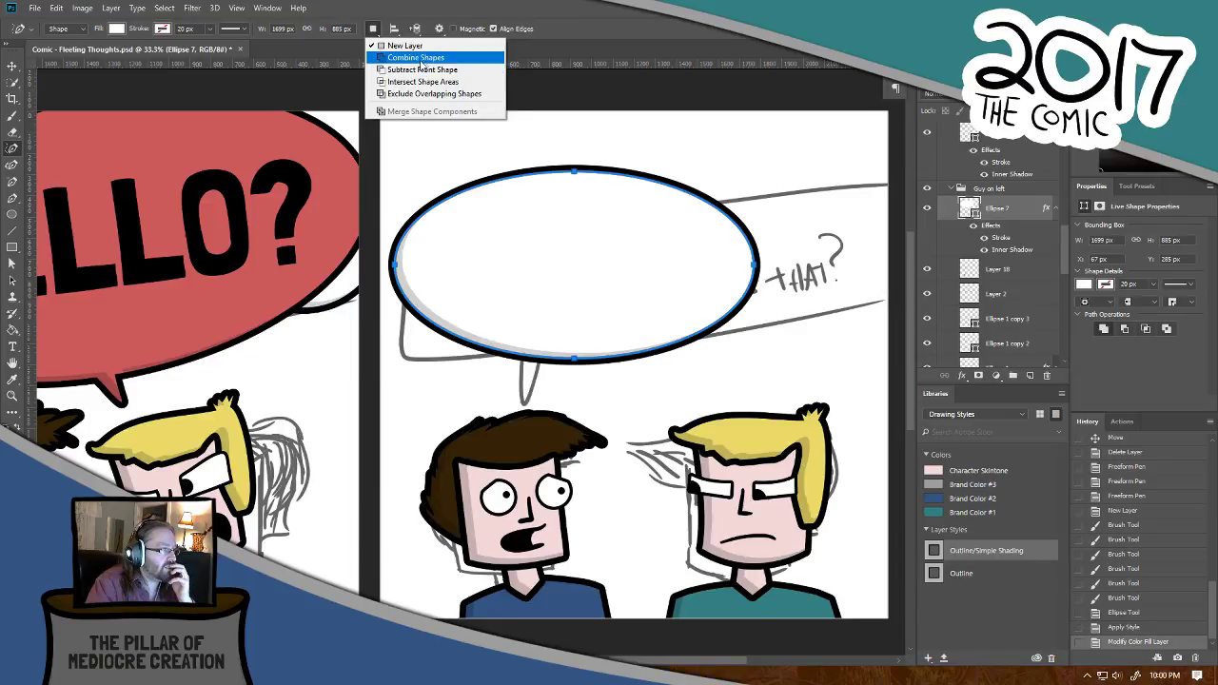
{"action": "left_click", "coordinate": [423, 69]}
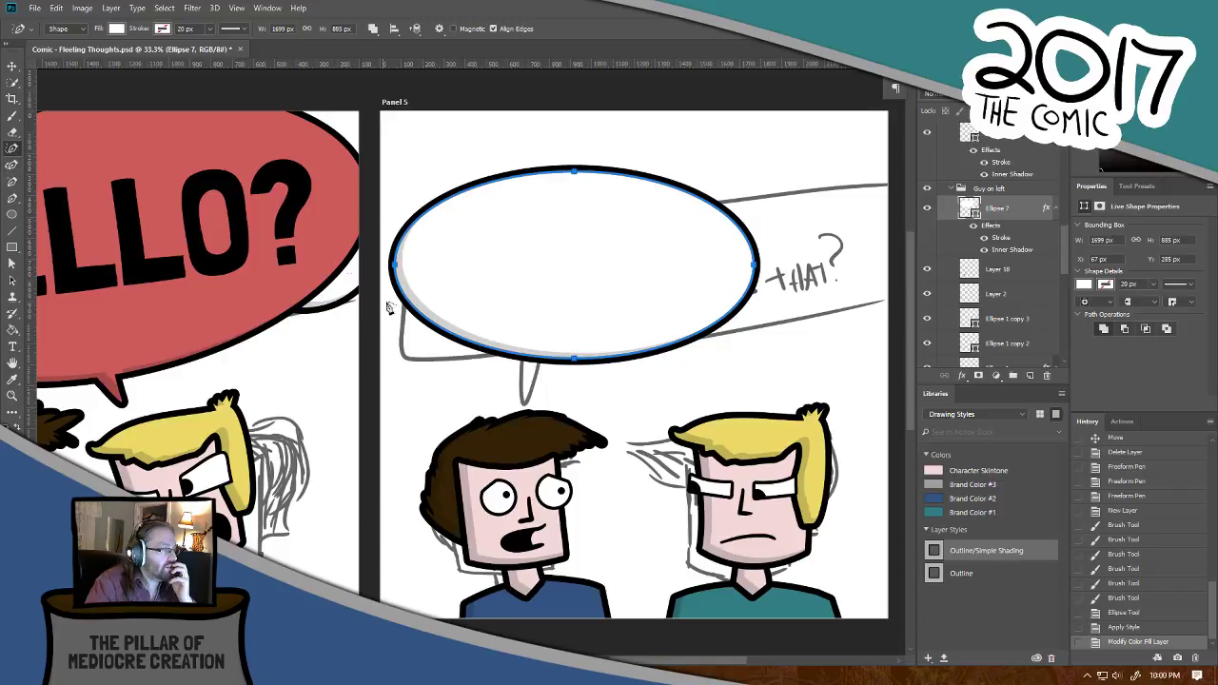
{"action": "mouse_move", "coordinate": [515, 339]}
{"action": "left_mouse_down"}
{"action": "mouse_move", "coordinate": [524, 410]}
{"action": "mouse_move", "coordinate": [555, 330]}
{"action": "left_mouse_up"}
{"action": "key", "text": "ctrl+z"}
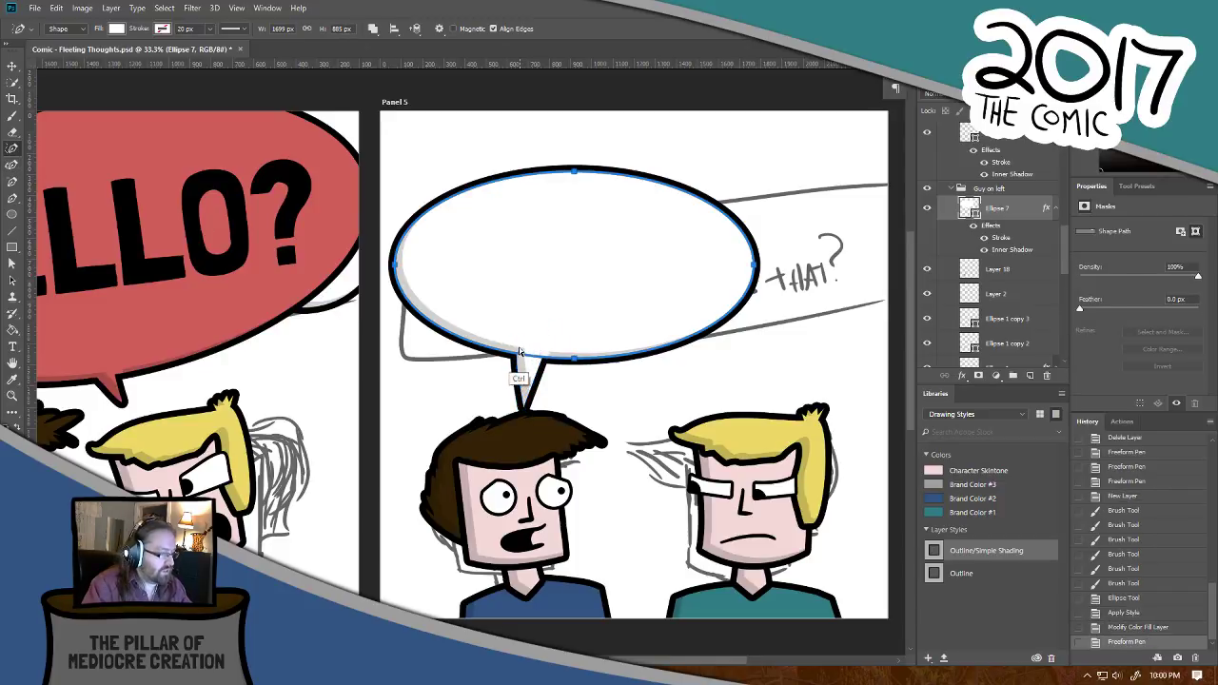
{"action": "mouse_move", "coordinate": [514, 341]}
{"action": "left_mouse_down"}
{"action": "mouse_move", "coordinate": [526, 394]}
{"action": "mouse_move", "coordinate": [559, 331]}
{"action": "left_mouse_up"}
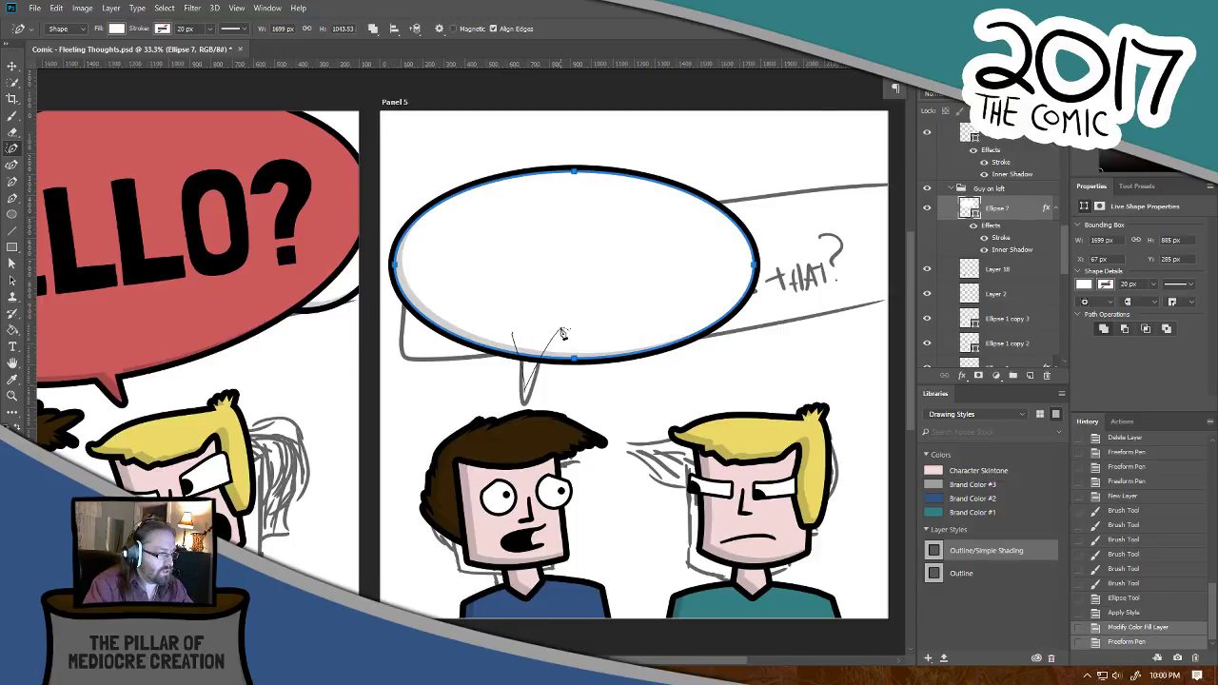
{"action": "left_click", "coordinate": [12, 65]}
{"action": "left_click", "coordinate": [574, 351]}
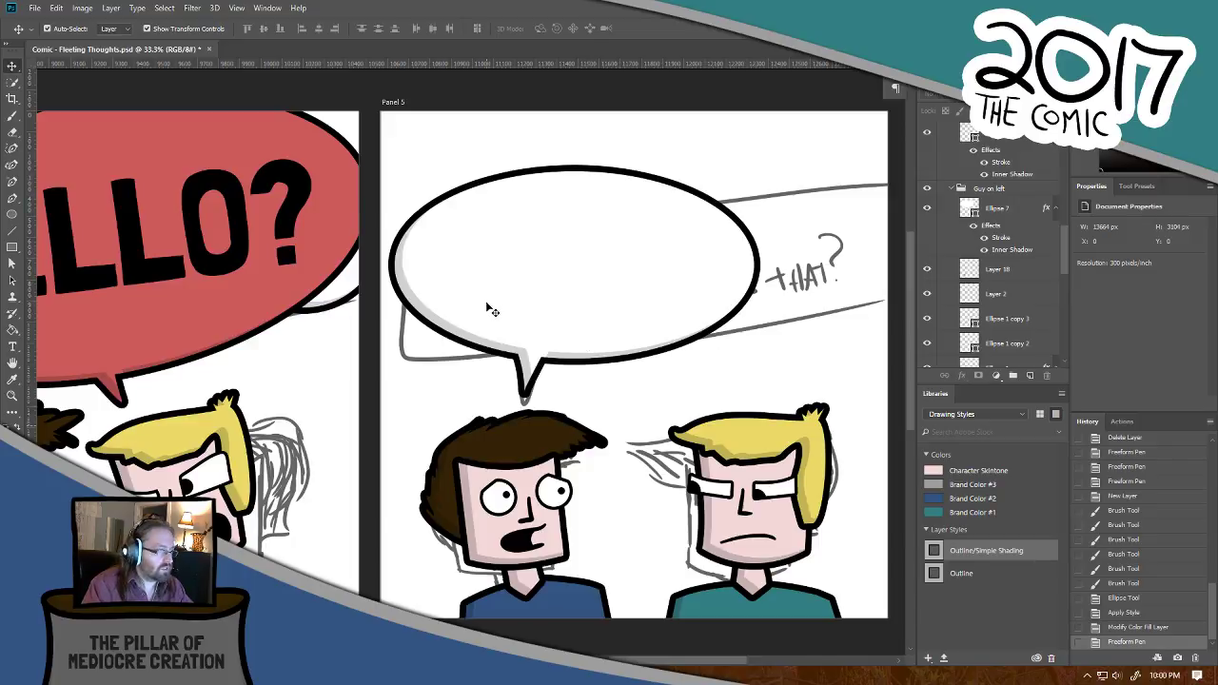
Step: Add the Londrina Solid lettering "I'm sorry, man. What was that?" at 100 px above Panel 5's speech bubble
{"action": "left_click_drag", "start_coordinate": [550, 296], "coordinate": [610, 371]}
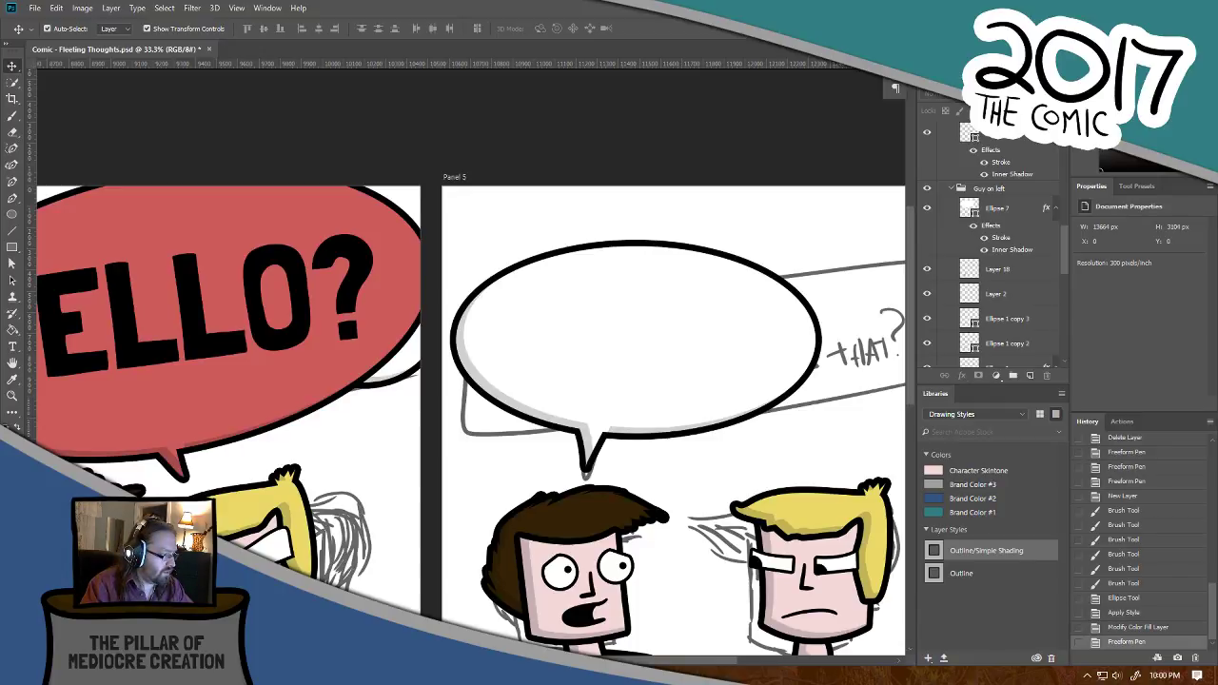
{"action": "key", "text": "t"}
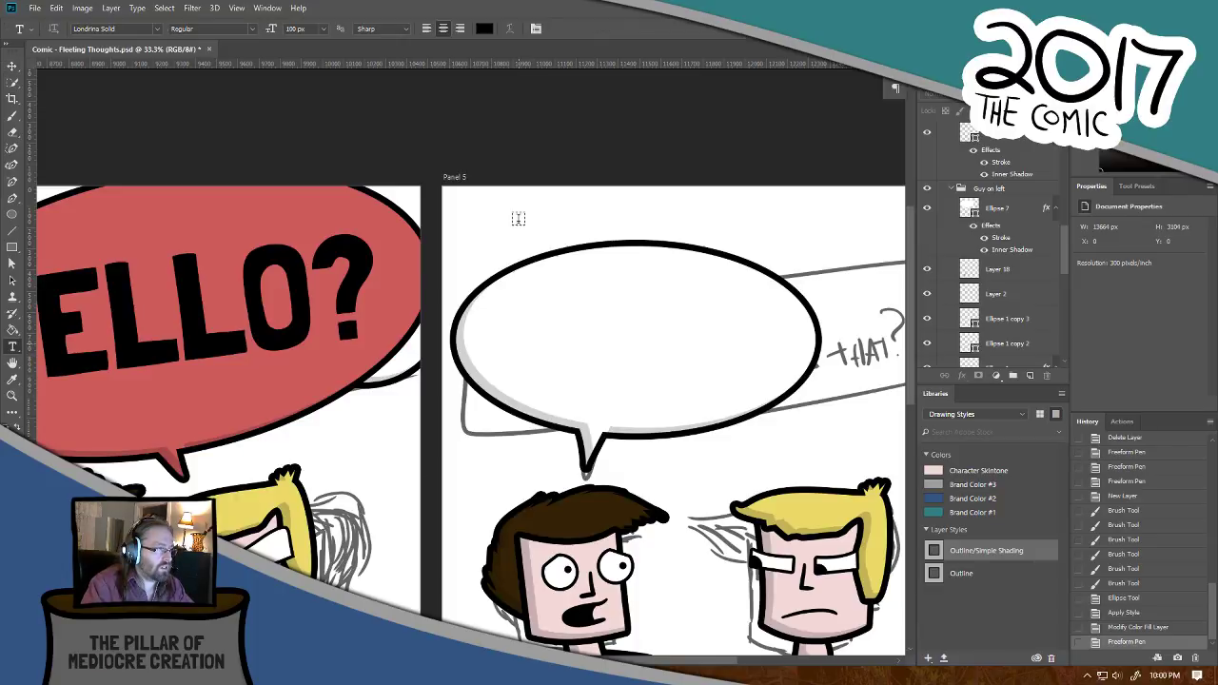
{"action": "left_click", "coordinate": [512, 223]}
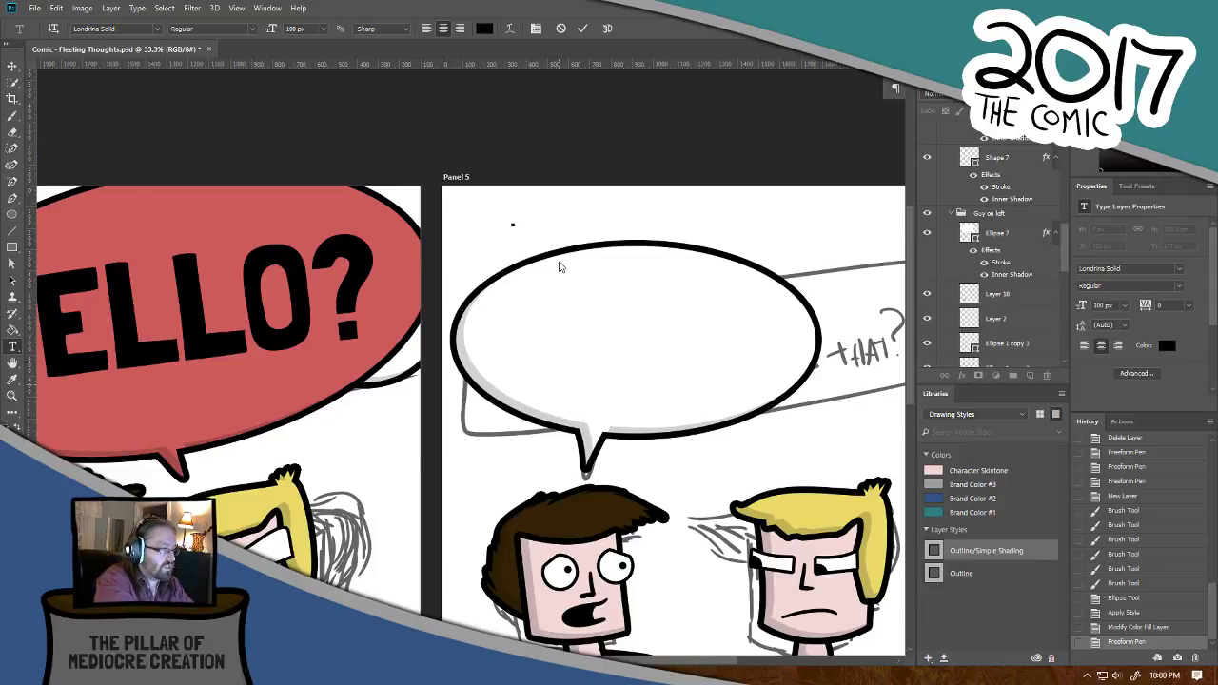
{"action": "type", "text": "I'm sorry, man."}
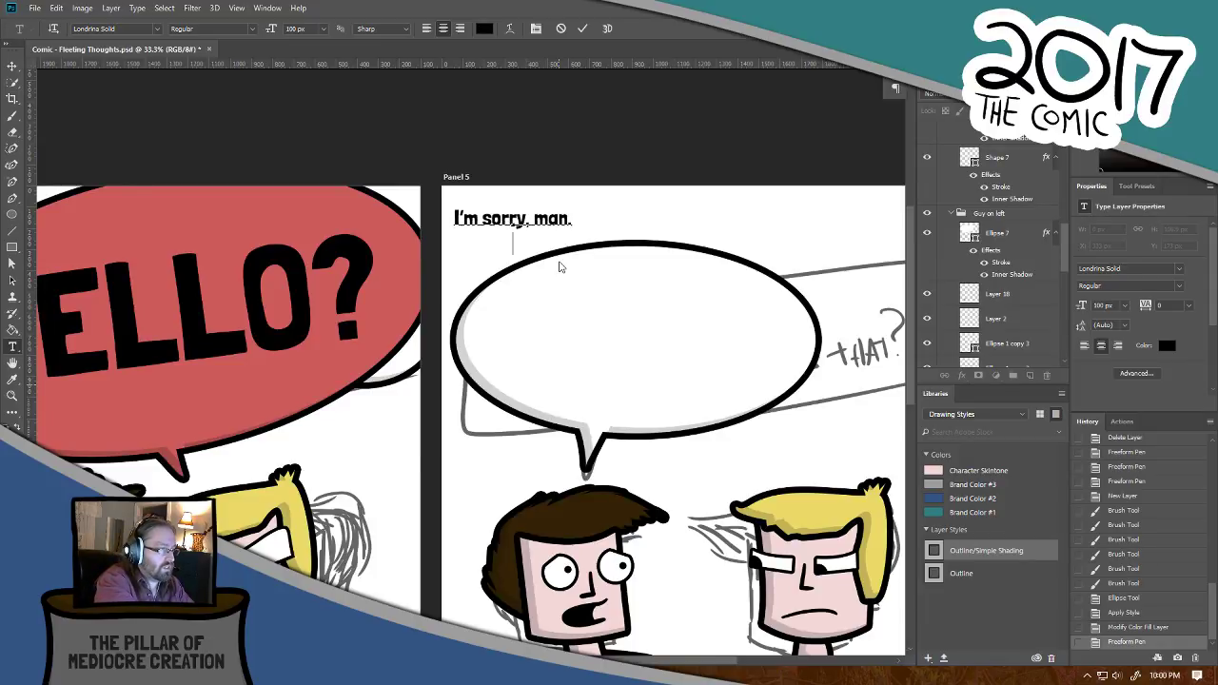
{"action": "key", "text": "BackSpace"}
{"action": "type", "text": "What"}
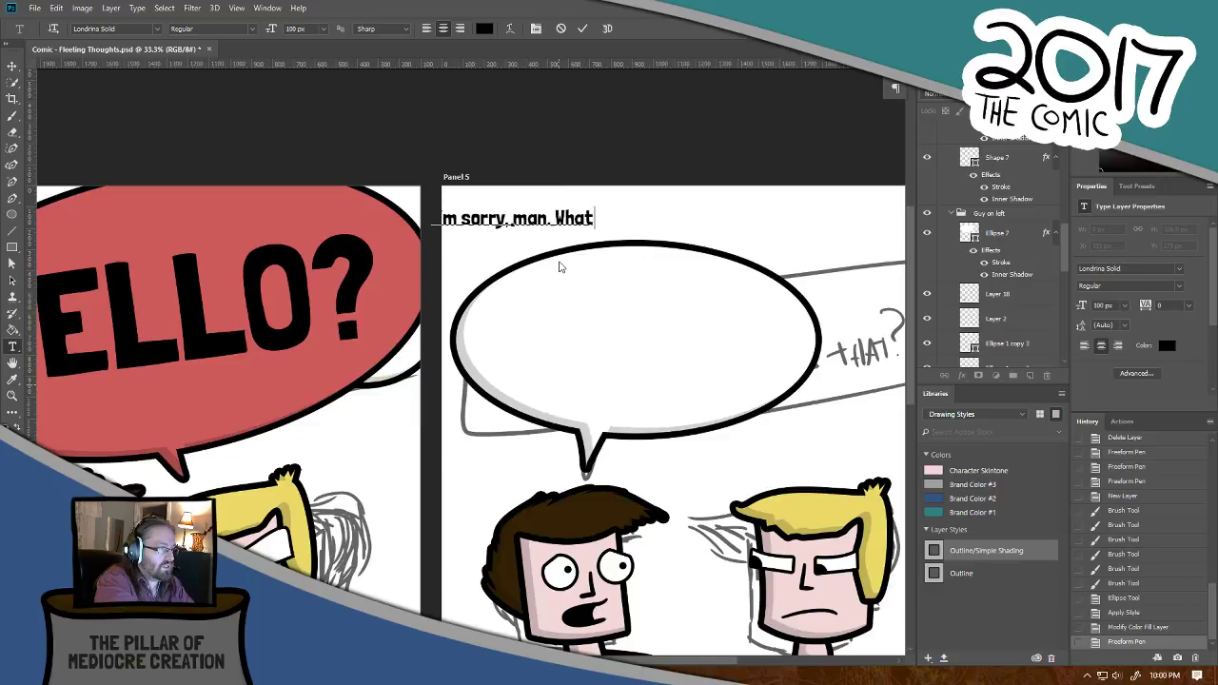
{"action": "type", "text": " was that ?"}
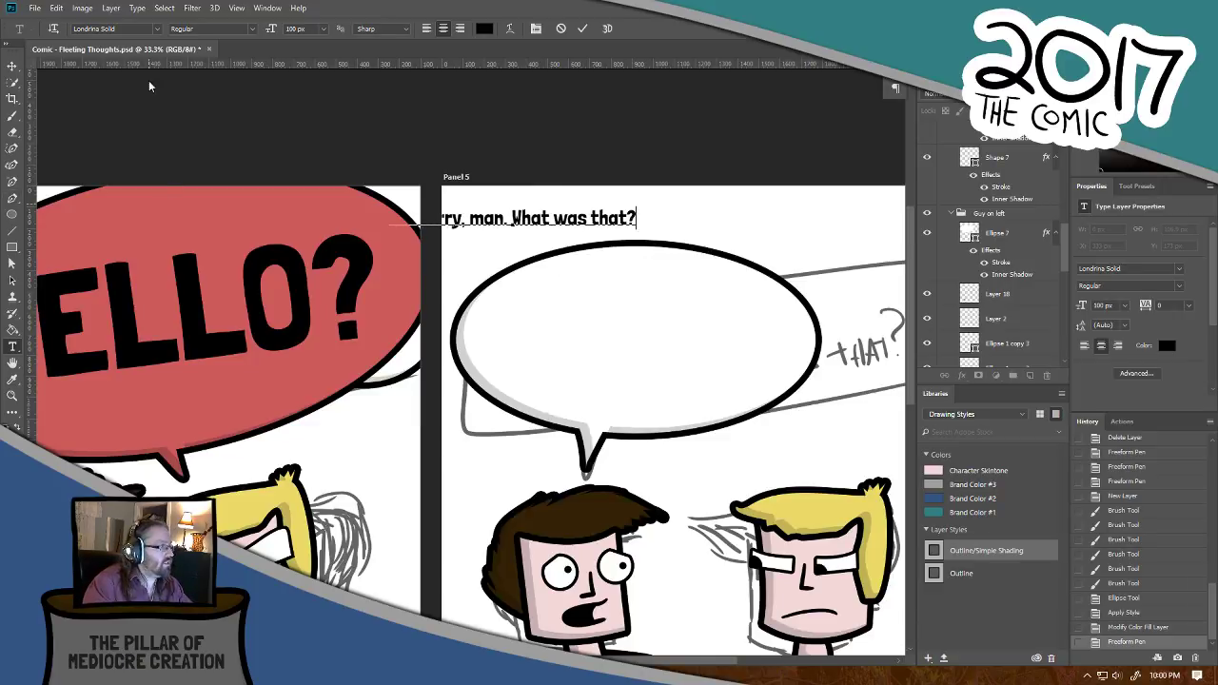
{"action": "left_click", "coordinate": [12, 66]}
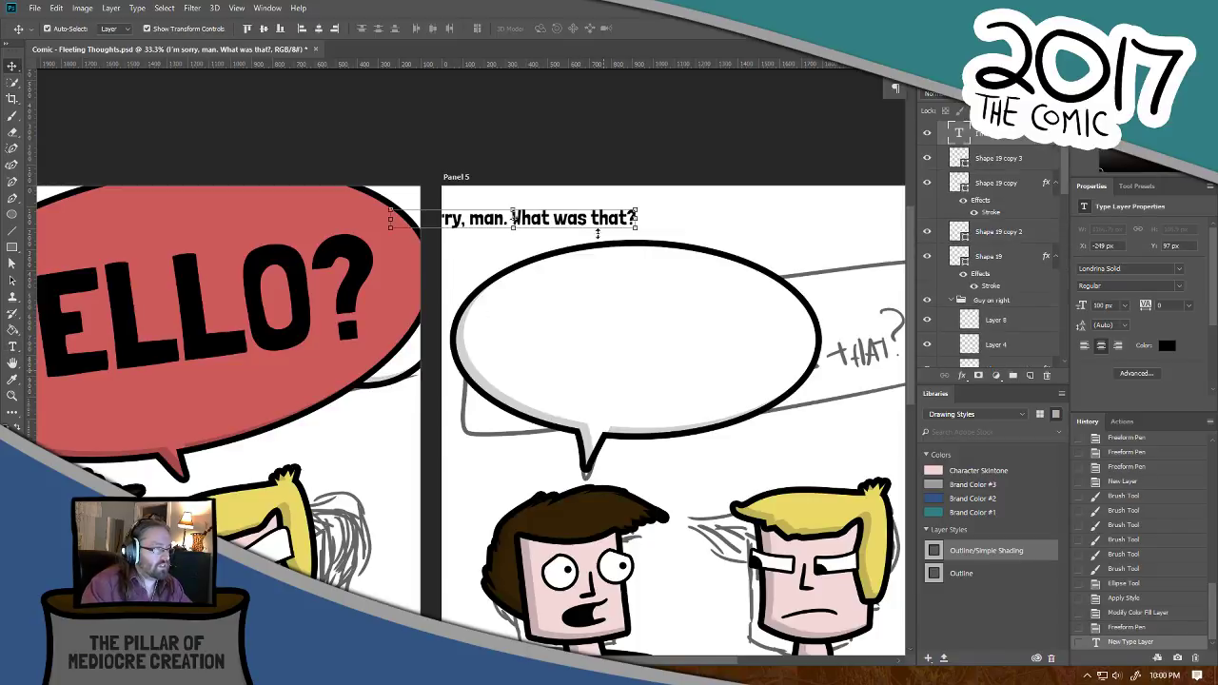
Step: Break the lettering onto a second line before "What was that?"
{"action": "key", "text": "t"}
{"action": "left_click", "coordinate": [512, 218]}
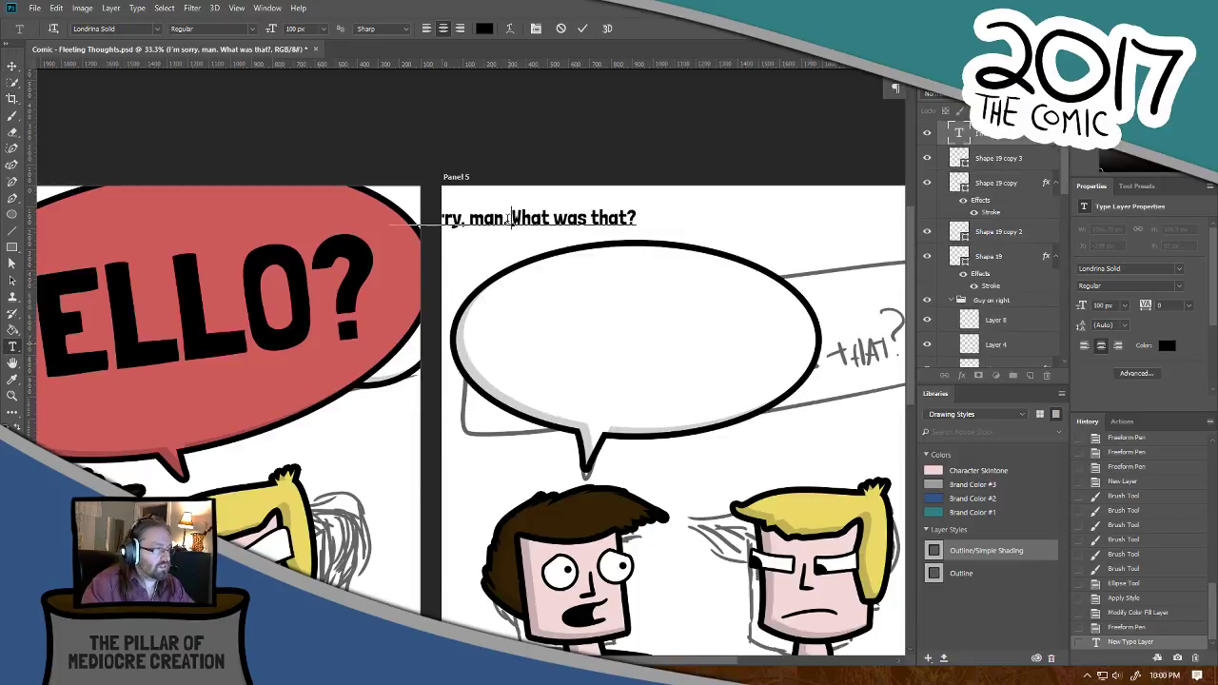
{"action": "key", "text": "Return"}
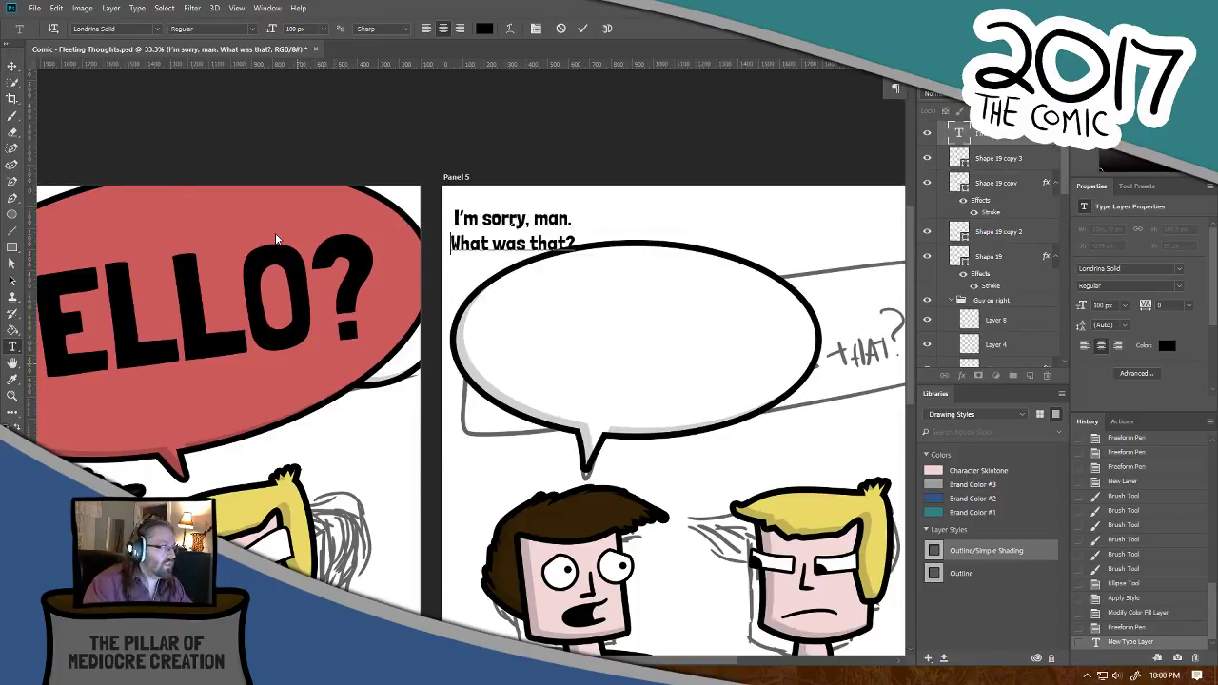
{"action": "left_click", "coordinate": [13, 66]}
Step: Scale the speech bubble to about 69%, lower it over the brown-haired guy's head, and place the lettering inside it
{"action": "left_click", "coordinate": [679, 357]}
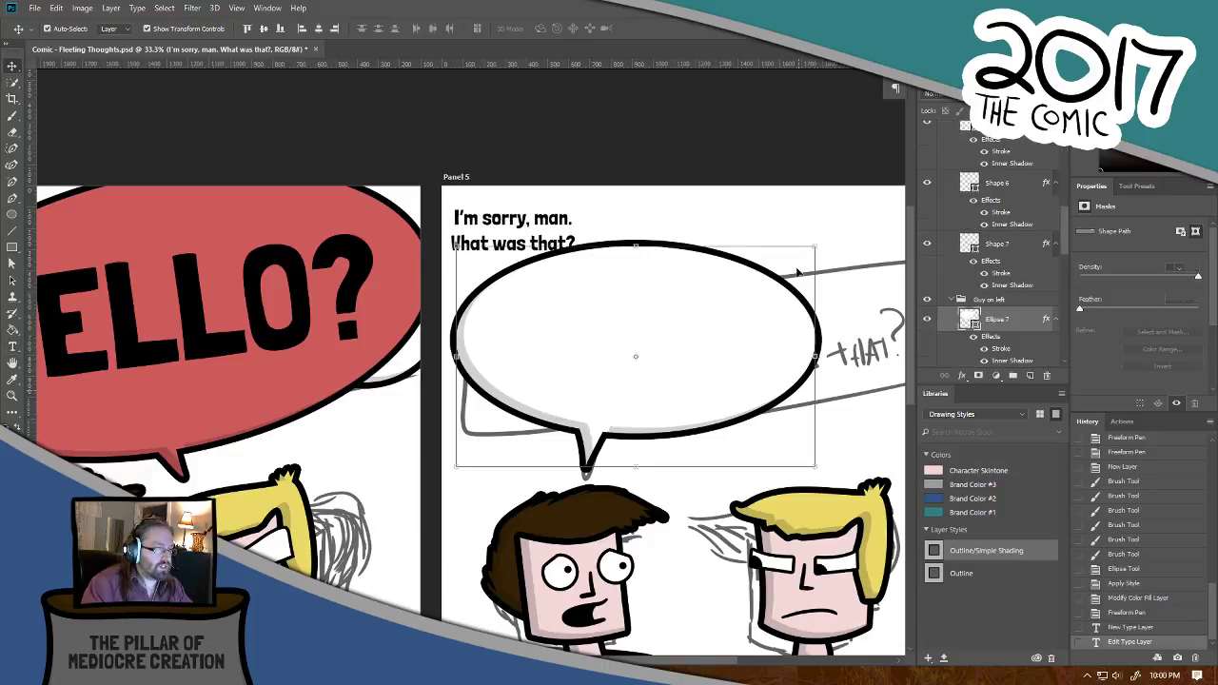
{"action": "left_click_drag", "start_coordinate": [819, 244], "coordinate": [760, 282]}
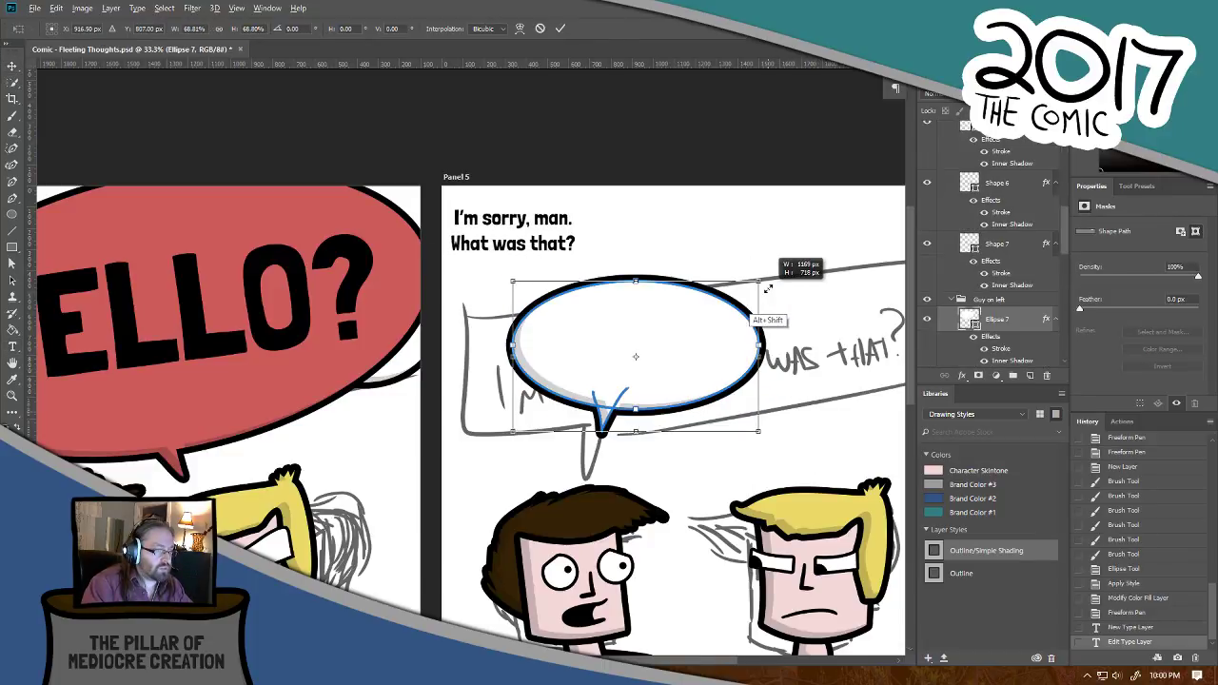
{"action": "key", "text": "Return"}
{"action": "left_click_drag", "start_coordinate": [689, 349], "coordinate": [672, 386]}
{"action": "left_click_drag", "start_coordinate": [556, 249], "coordinate": [642, 402]}
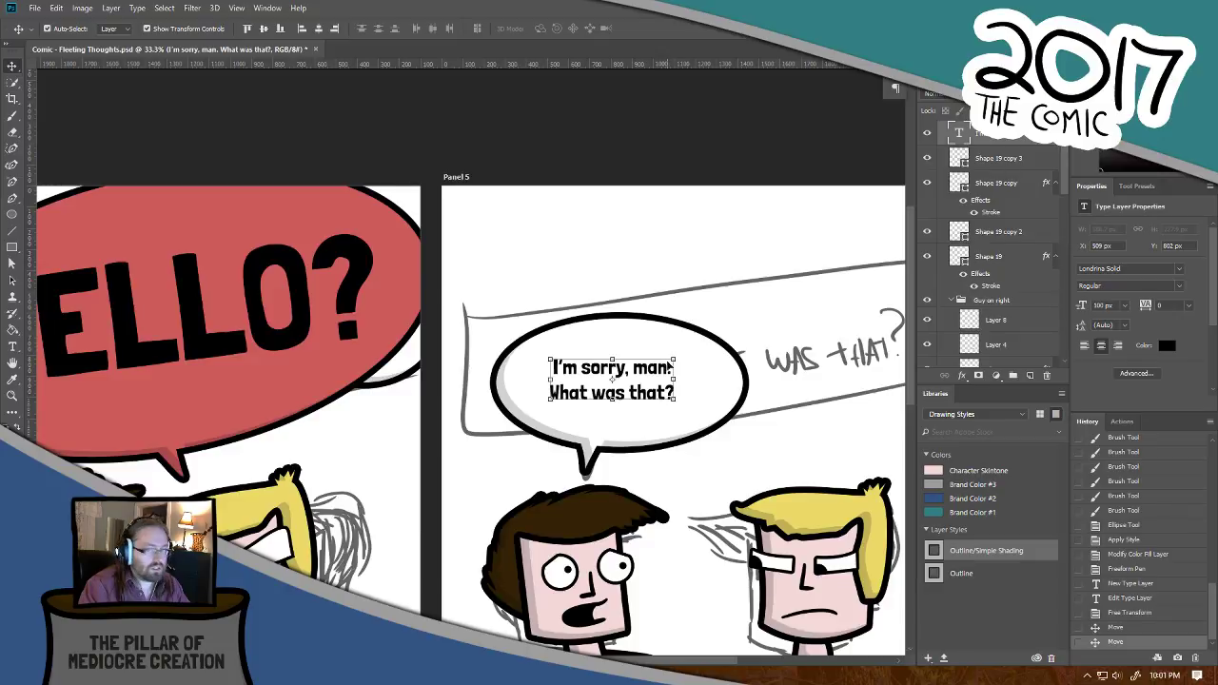
Step: Hide Panel 5's Sketch group and nudge the lettering slightly down within the speech bubble
{"action": "key", "text": "ctrl+minus"}
{"action": "key", "text": "ctrl+minus"}
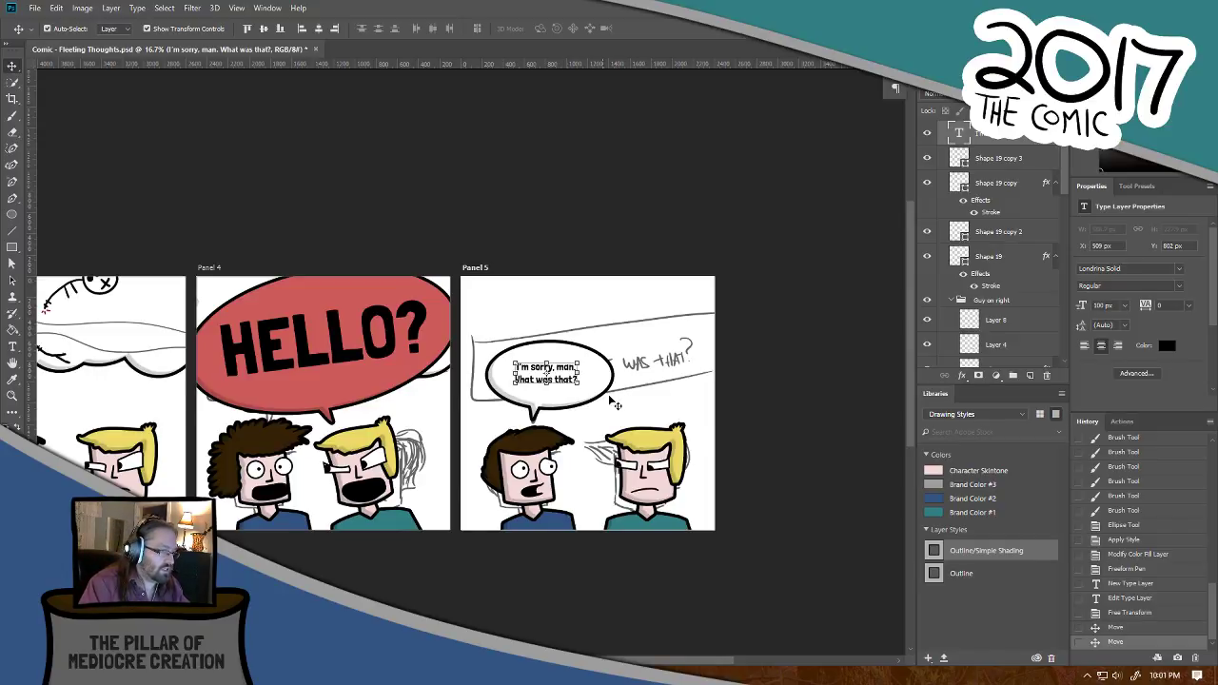
{"action": "left_click", "coordinate": [782, 413]}
{"action": "left_click_drag", "start_coordinate": [746, 464], "coordinate": [838, 386]}
{"action": "left_click_drag", "start_coordinate": [266, 466], "coordinate": [237, 481]}
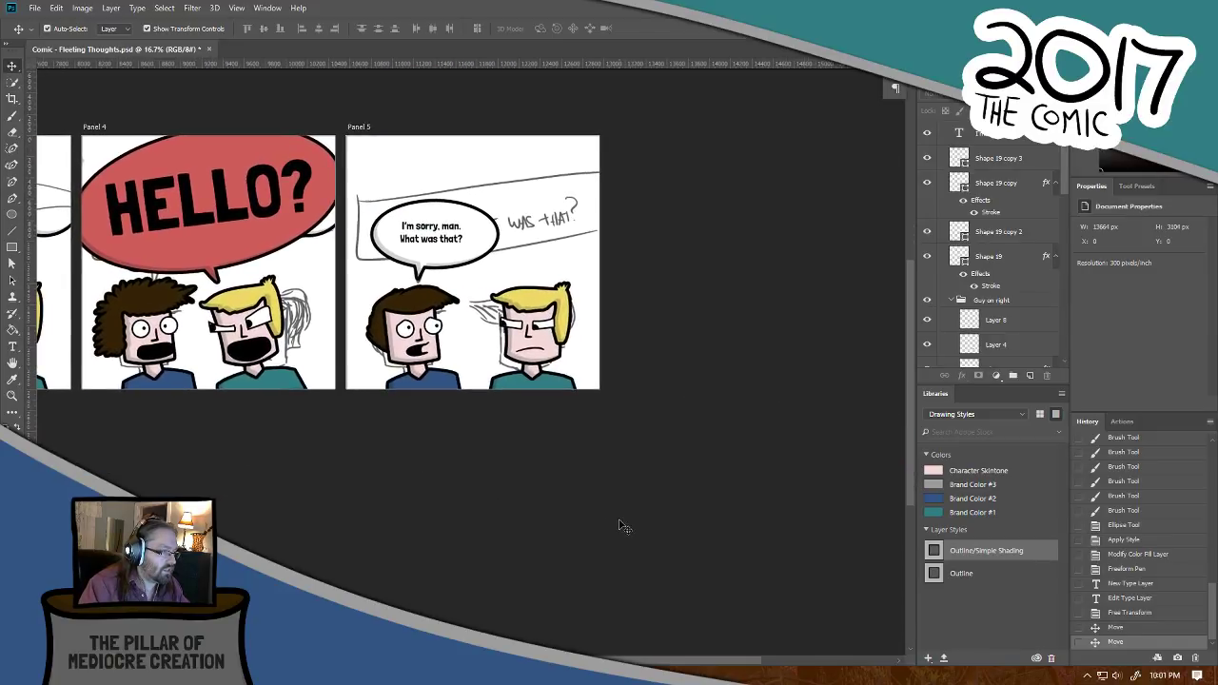
{"action": "left_click_drag", "start_coordinate": [636, 440], "coordinate": [544, 486]}
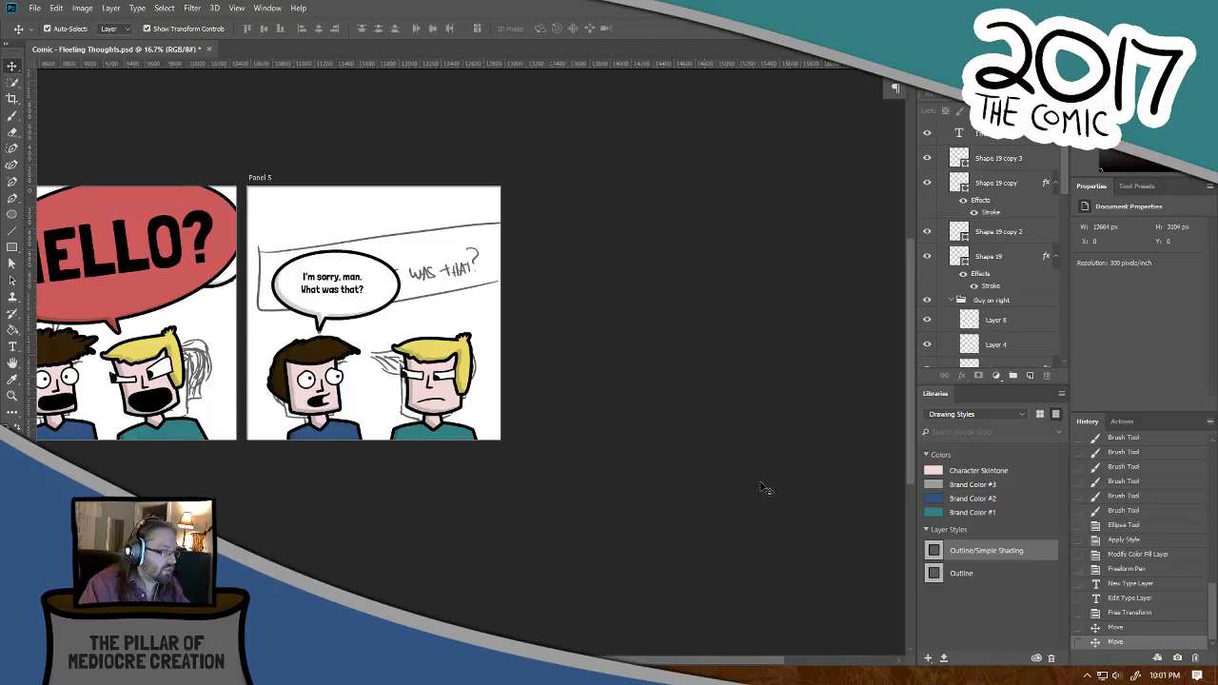
{"action": "left_click", "coordinate": [1009, 158]}
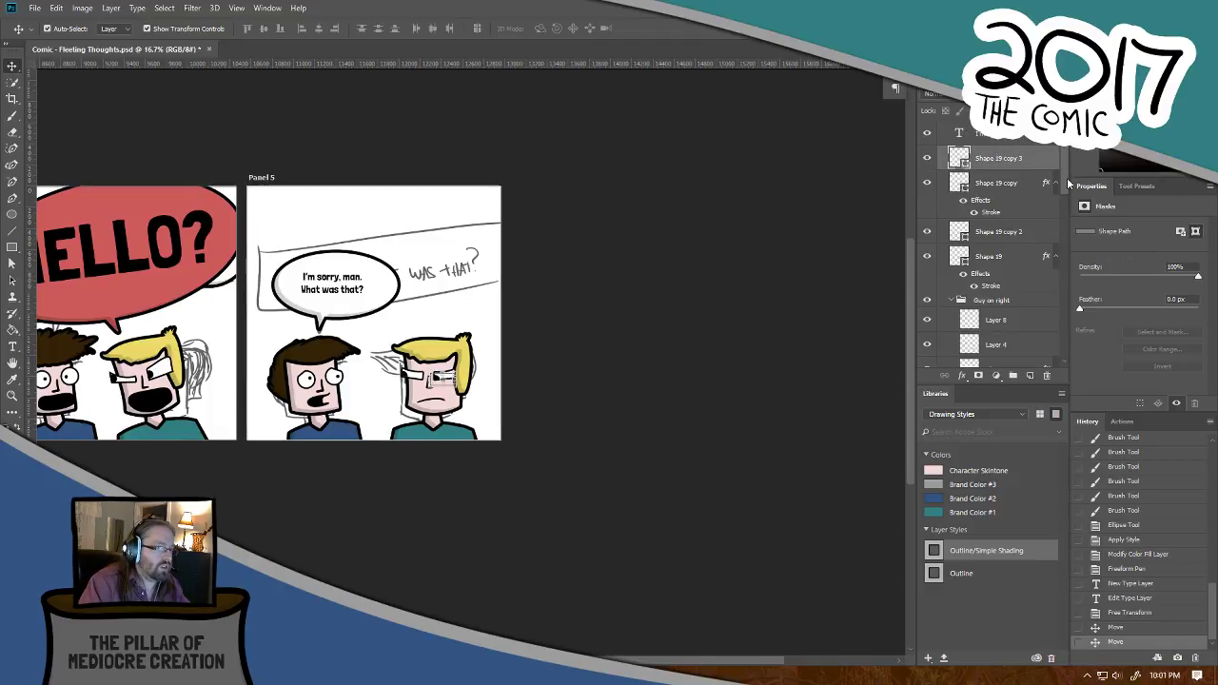
{"action": "left_click_drag", "start_coordinate": [1066, 177], "coordinate": [1067, 151]}
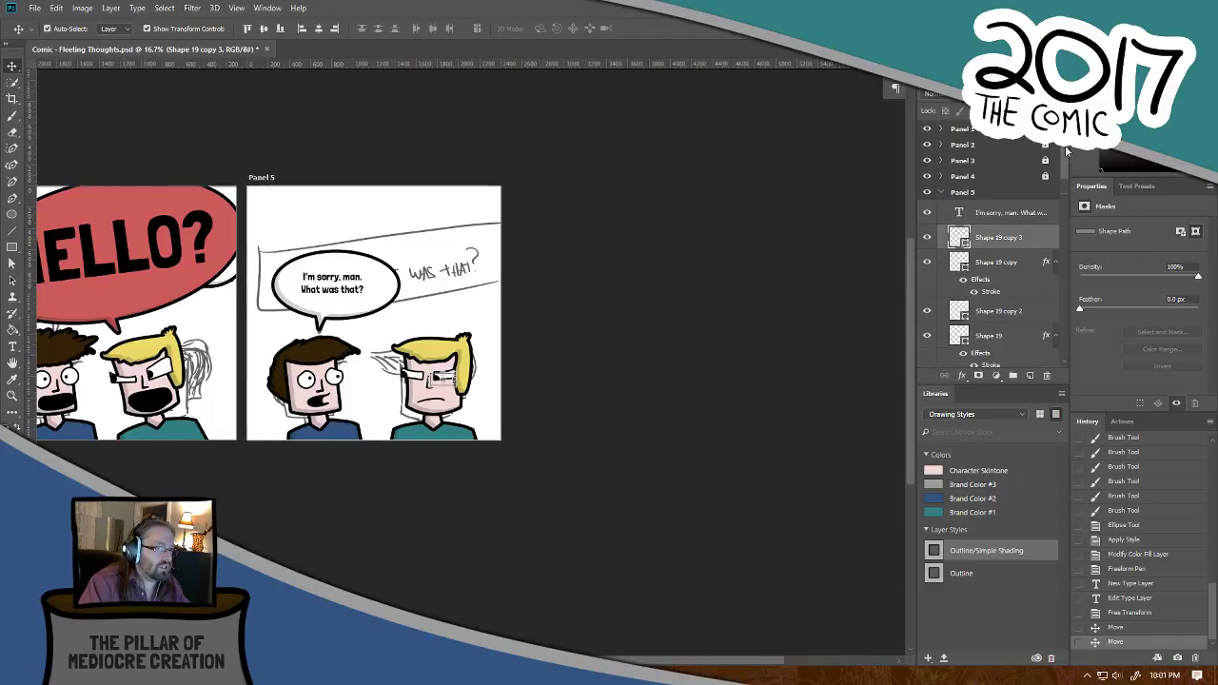
{"action": "left_click", "coordinate": [955, 193]}
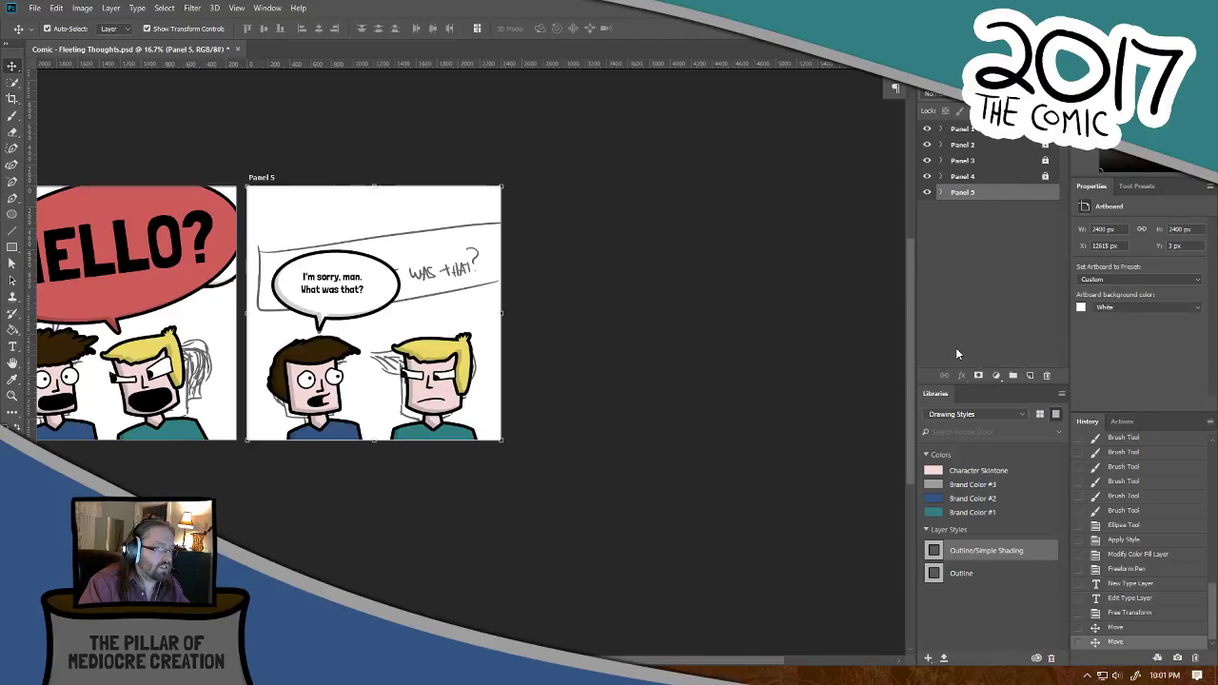
{"action": "left_click", "coordinate": [949, 195]}
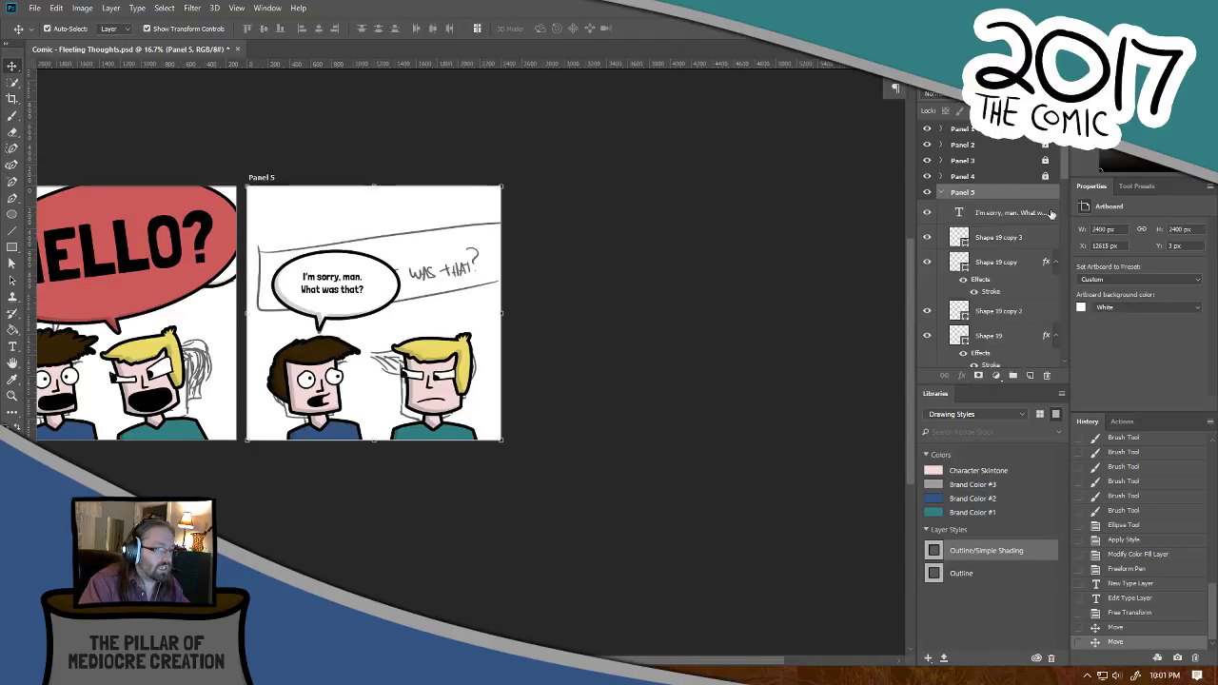
{"action": "left_click_drag", "start_coordinate": [1063, 155], "coordinate": [1059, 330]}
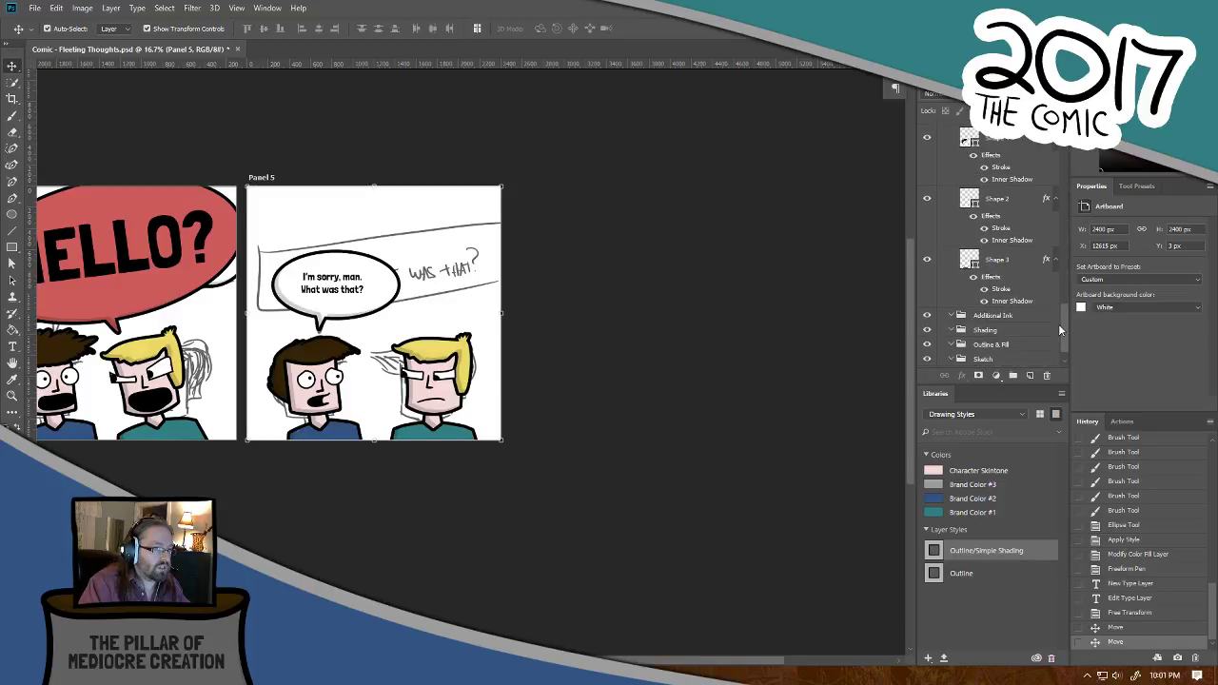
{"action": "scroll", "coordinate": [1058, 323], "scroll_direction": "down", "scroll_amount": 1}
{"action": "left_click", "coordinate": [926, 335]}
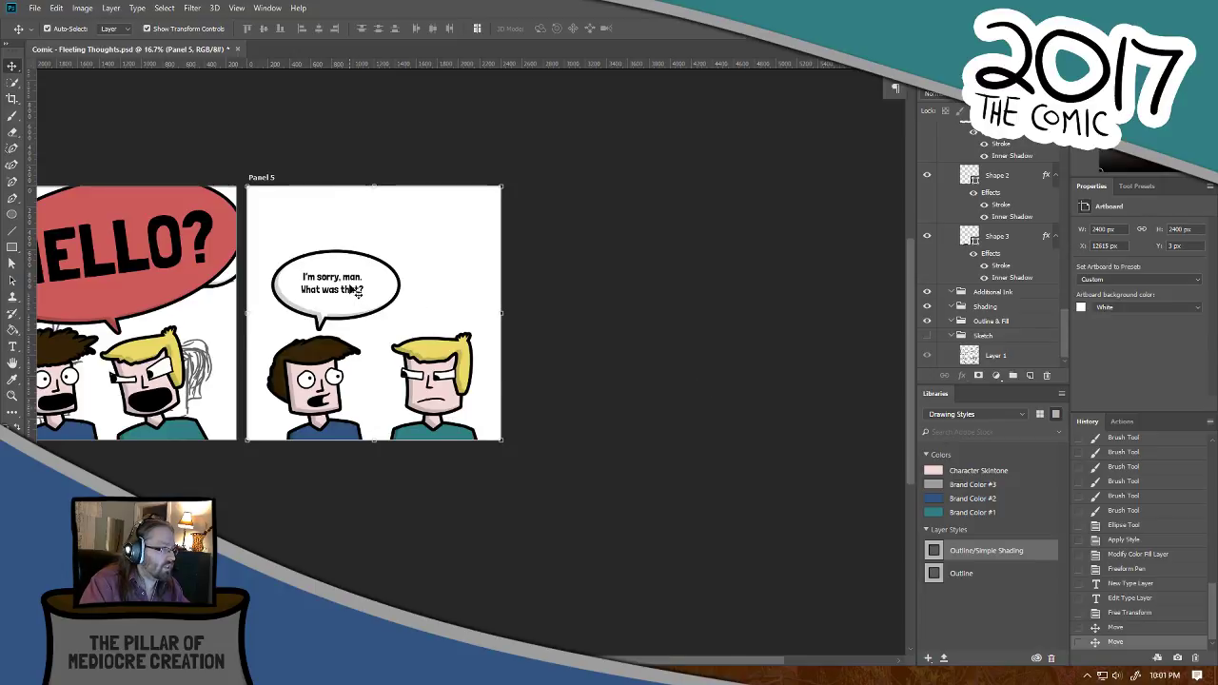
{"action": "mouse_move", "coordinate": [353, 291]}
{"action": "left_mouse_down"}
{"action": "mouse_move", "coordinate": [373, 291]}
{"action": "mouse_move", "coordinate": [357, 292]}
{"action": "left_mouse_up"}
{"action": "left_click", "coordinate": [527, 366]}
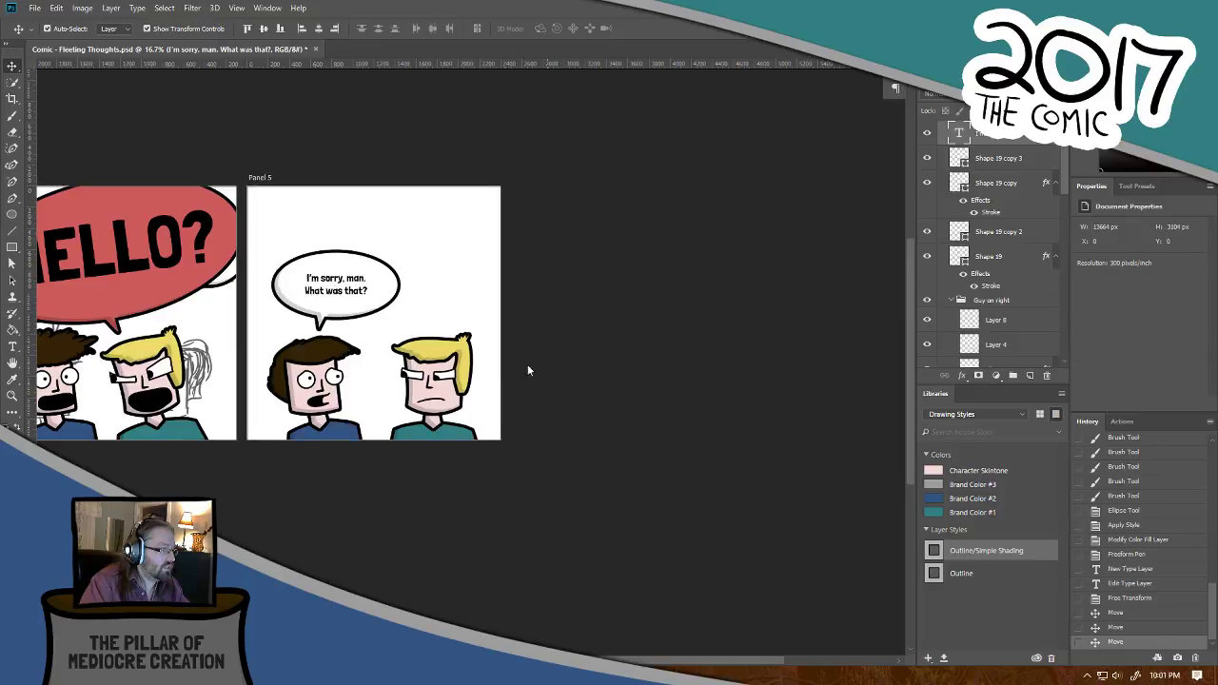
Step: Examine Panel 5's artwork up close and compare it with the comic's earlier panels
{"action": "key", "text": "ctrl+plus"}
{"action": "key", "text": "ctrl+plus"}
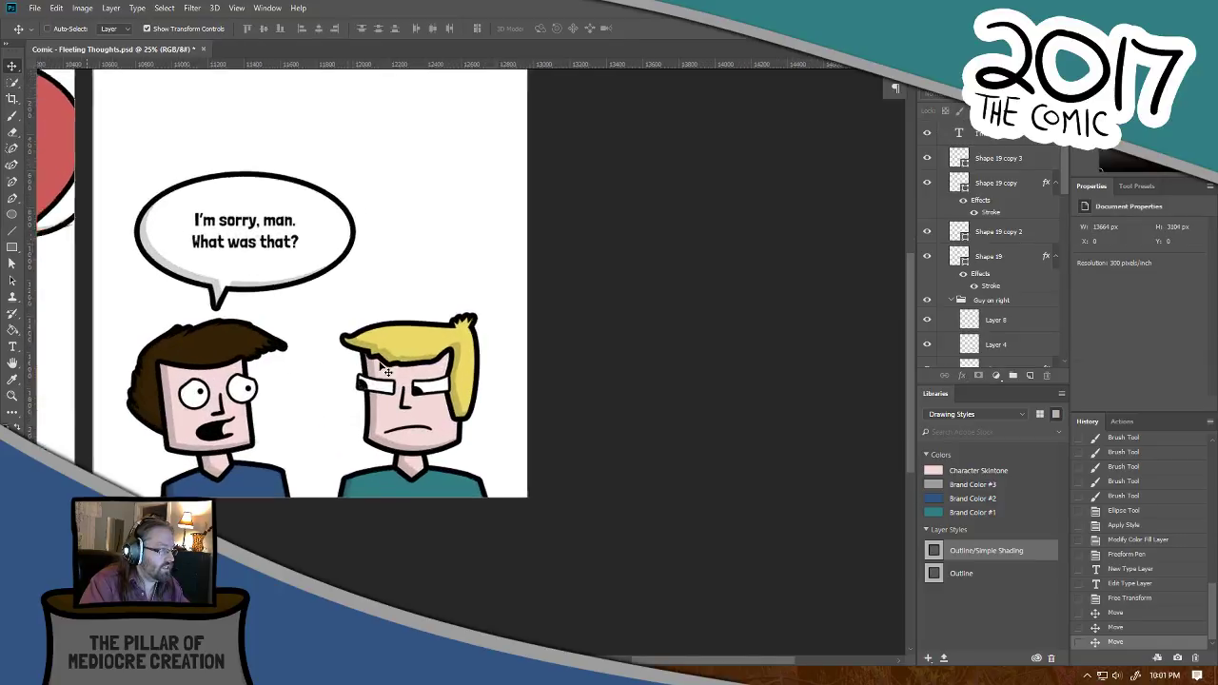
{"action": "key", "text": "ctrl+plus"}
{"action": "left_click_drag", "start_coordinate": [508, 410], "coordinate": [614, 473]}
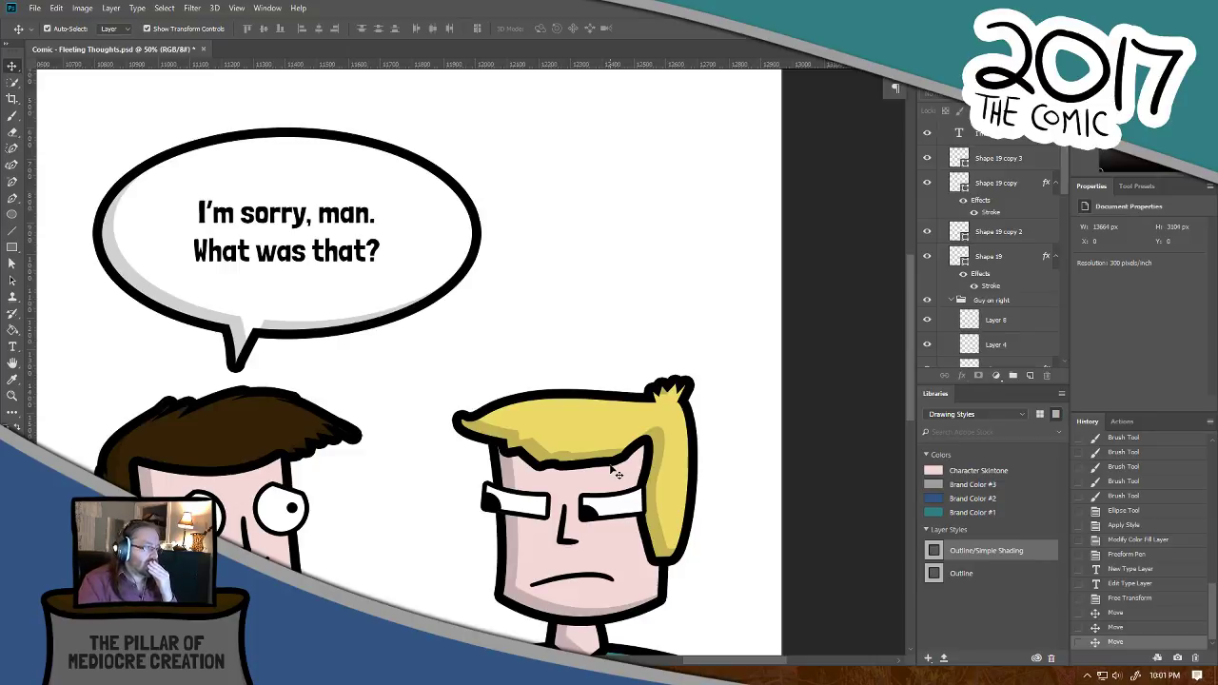
{"action": "key", "text": "ctrl+minus"}
{"action": "key", "text": "ctrl+minus"}
{"action": "key", "text": "ctrl+minus"}
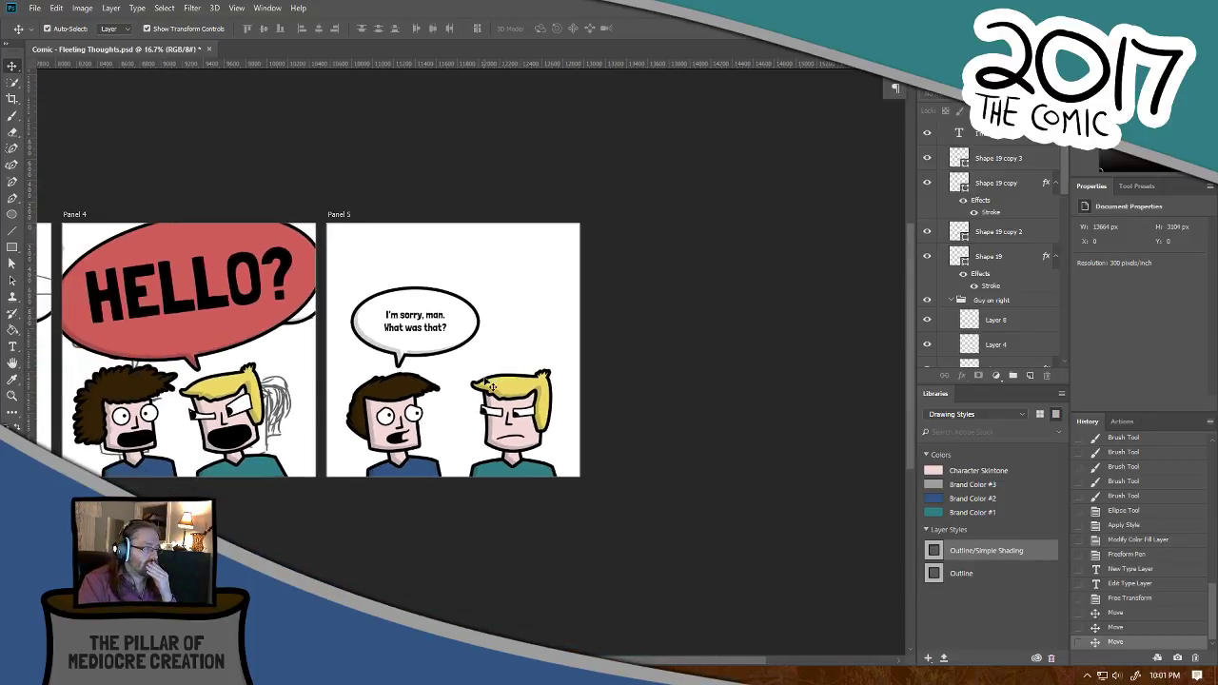
{"action": "scroll", "coordinate": [485, 395], "scroll_direction": "down", "scroll_amount": 1}
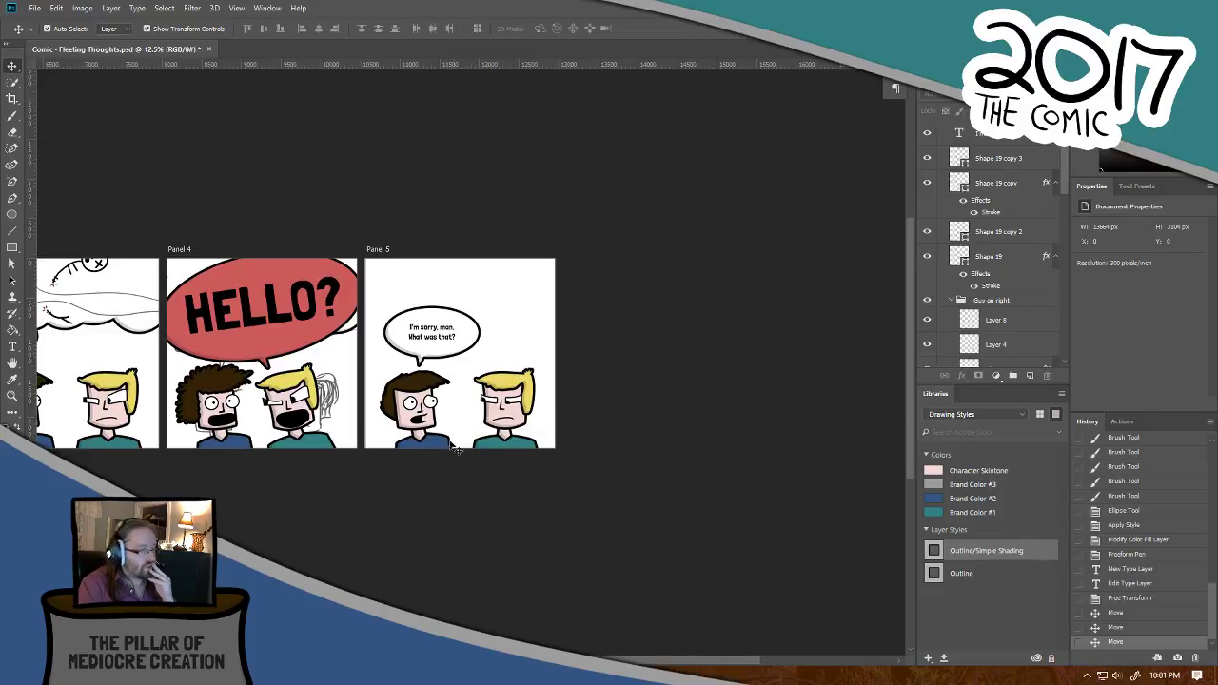
{"action": "left_click_drag", "start_coordinate": [383, 474], "coordinate": [755, 495]}
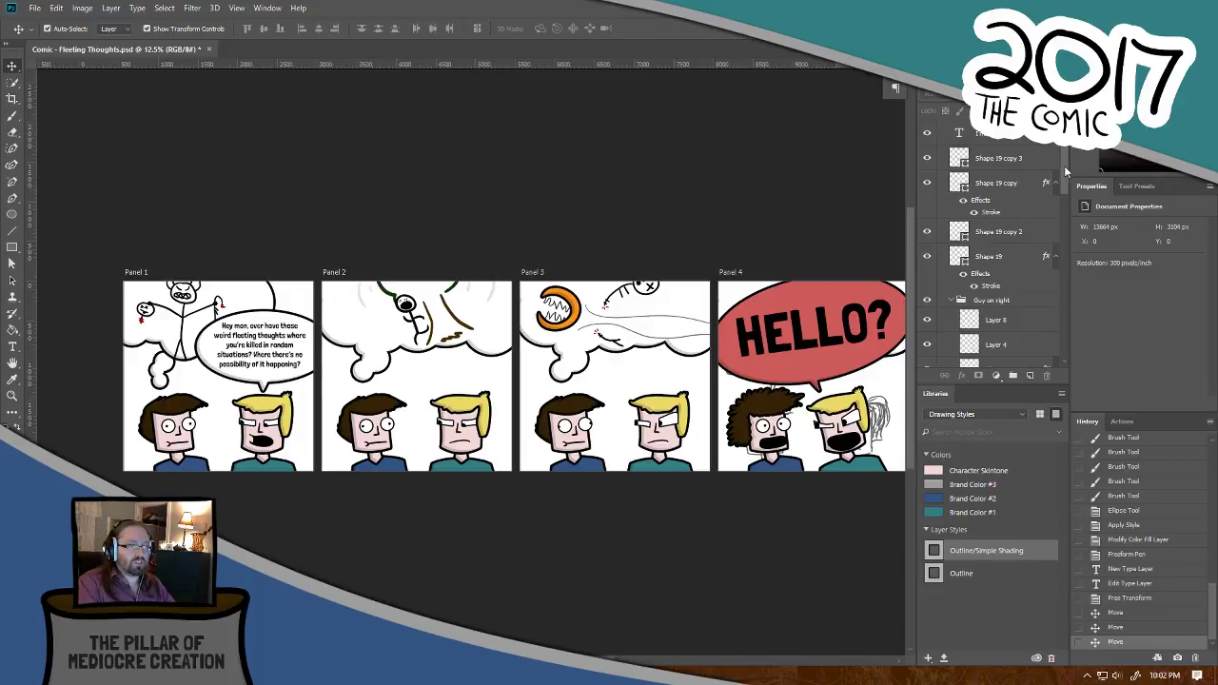
Step: Collapse the Panel 5 artboard and duplicate the Panel 1 artboard within the same document as Panel 6
{"action": "scroll", "coordinate": [1065, 172], "scroll_direction": "up", "scroll_amount": 3}
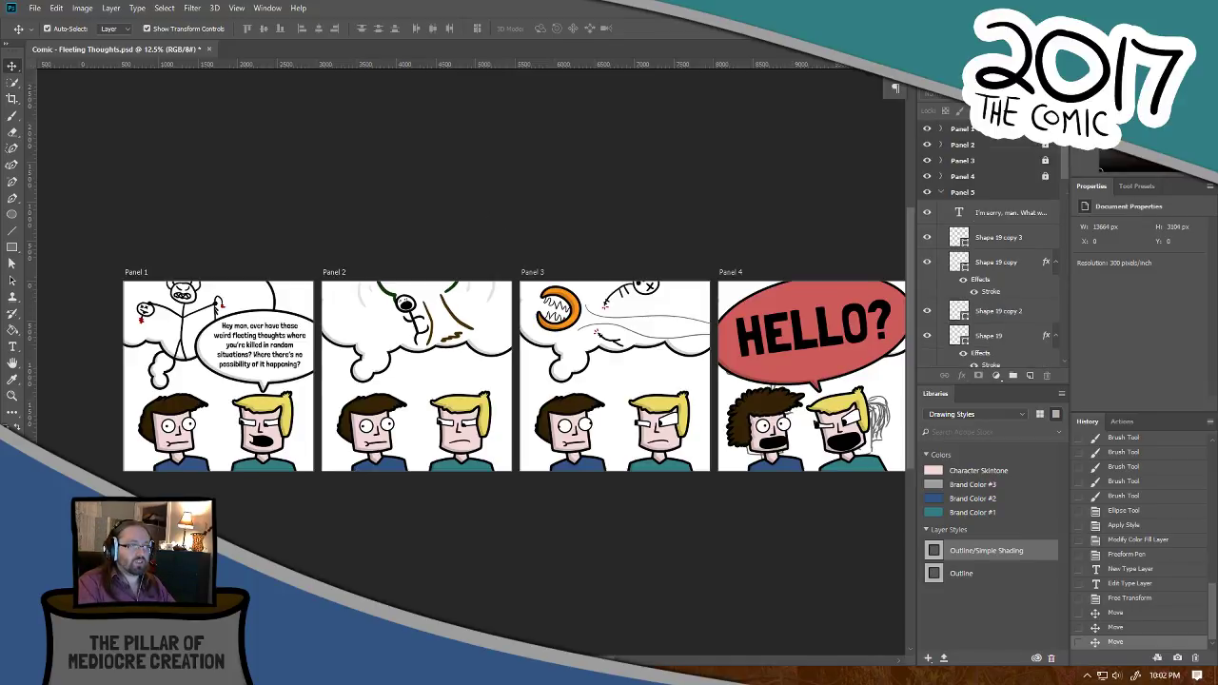
{"action": "left_click", "coordinate": [939, 194]}
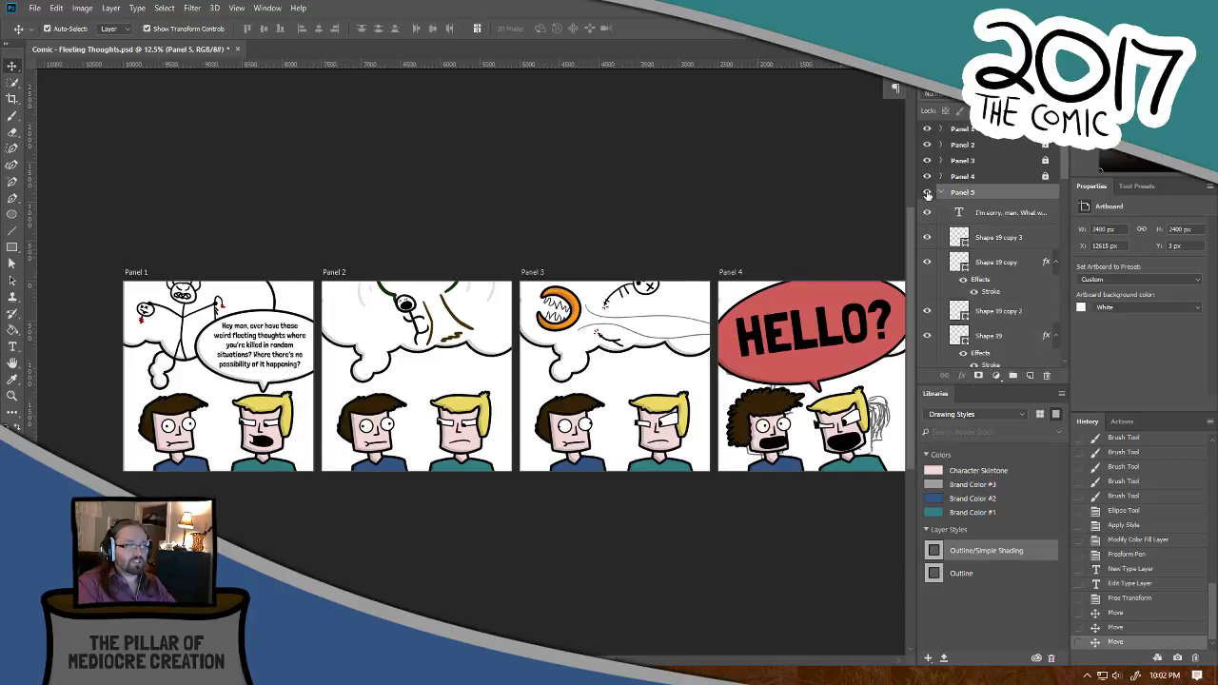
{"action": "left_click", "coordinate": [940, 192]}
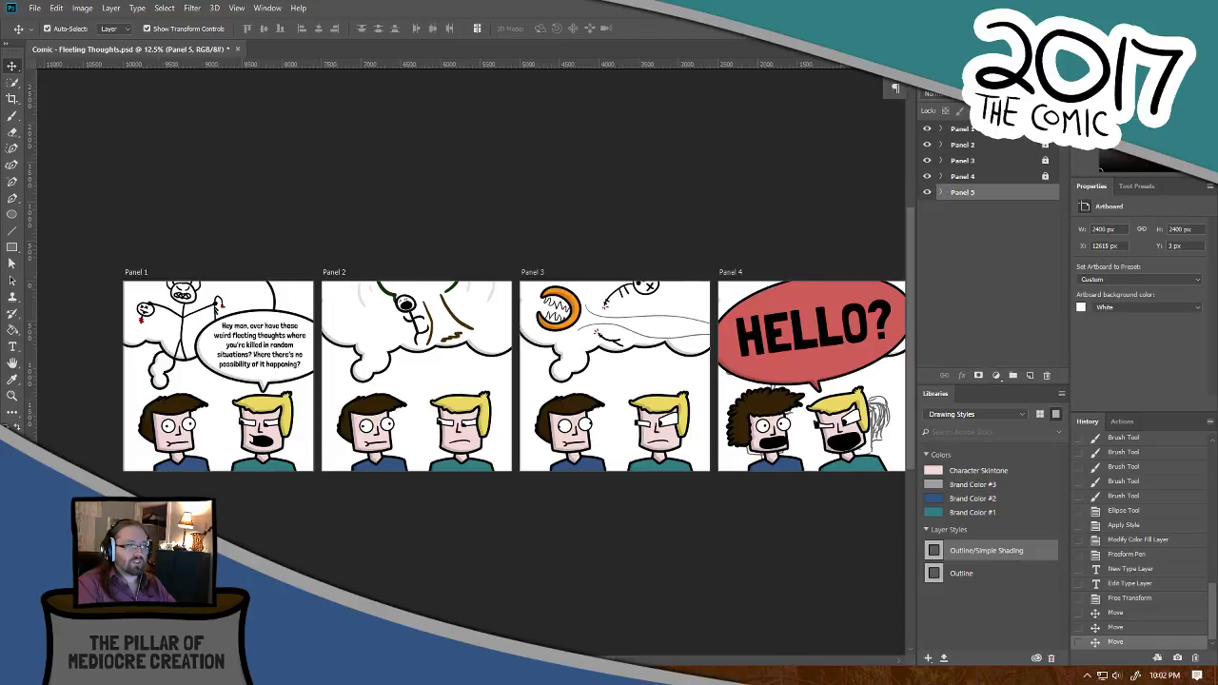
{"action": "right_click", "coordinate": [974, 129]}
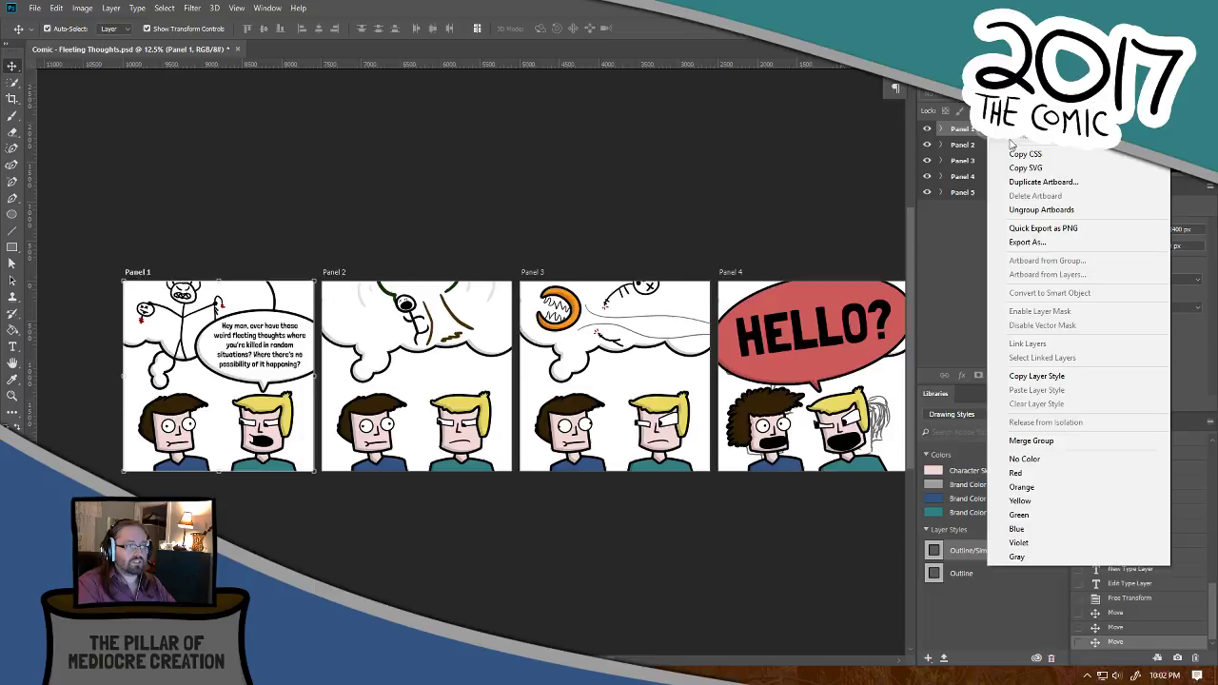
{"action": "left_click", "coordinate": [1047, 183]}
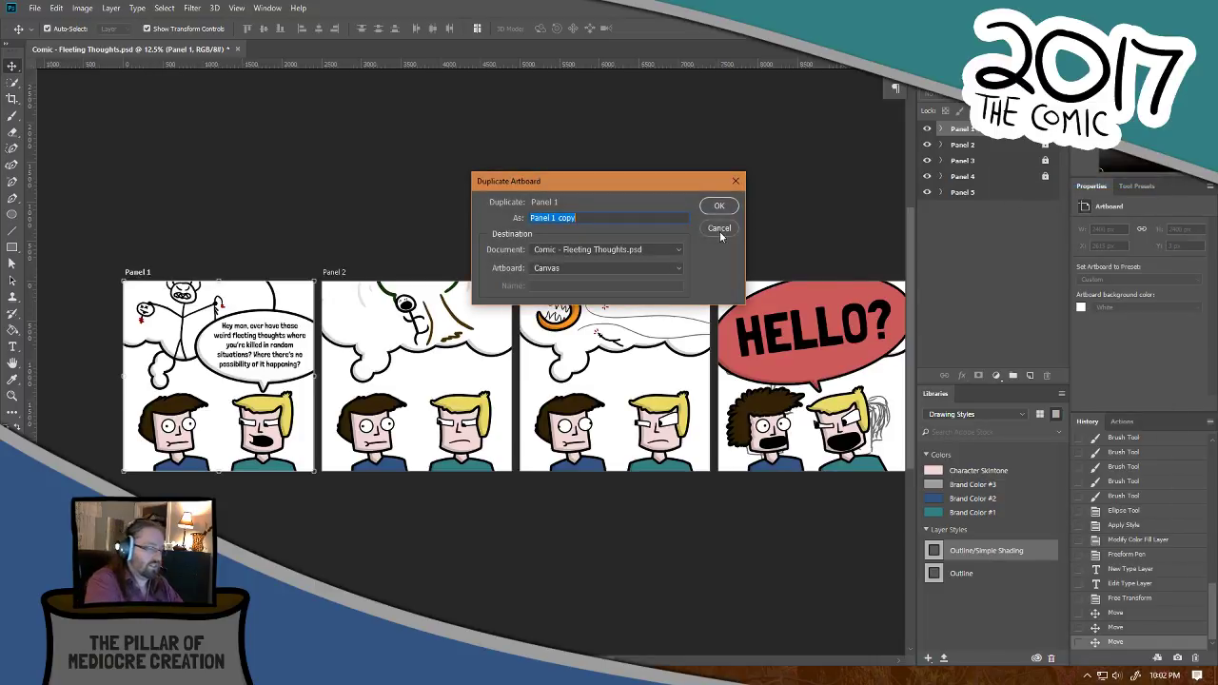
{"action": "type", "text": "Panel "}
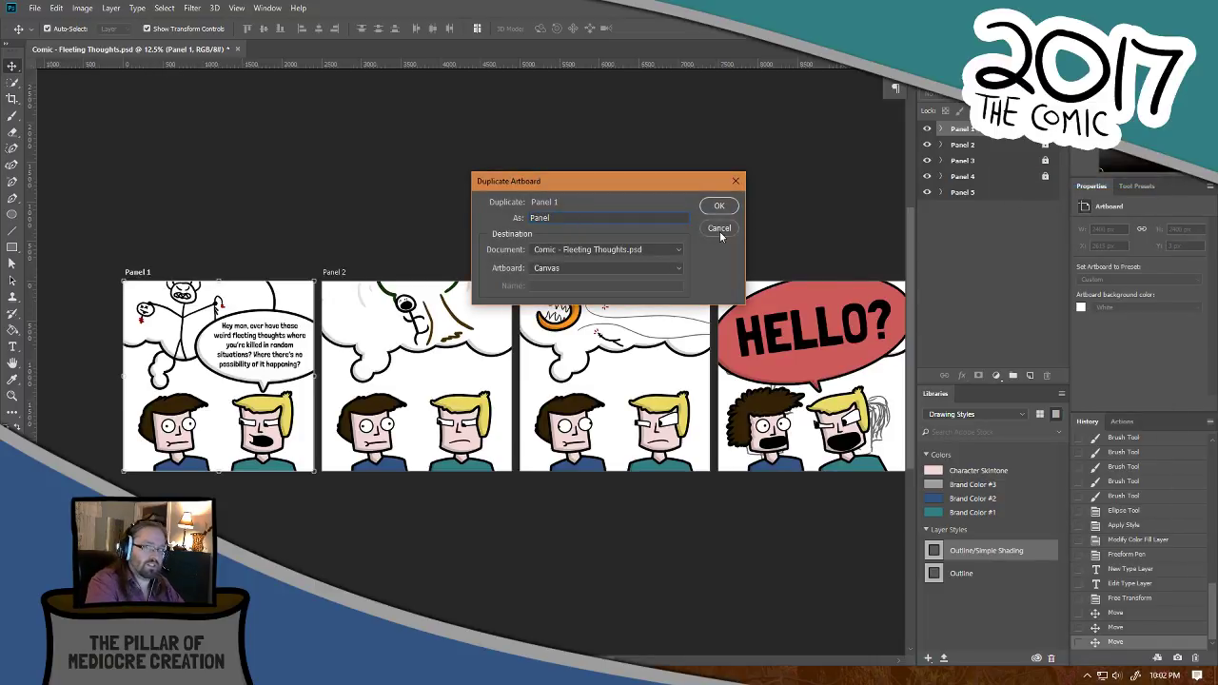
{"action": "type", "text": "5"}
{"action": "key", "text": "Return"}
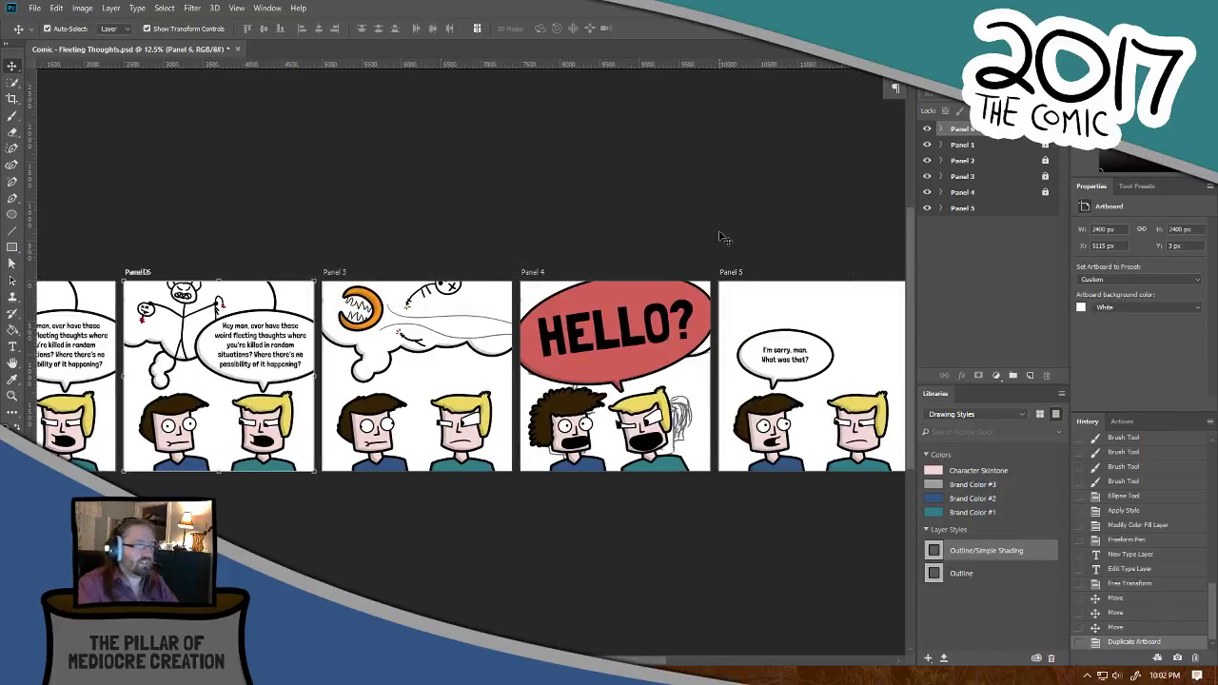
{"action": "left_click_drag", "start_coordinate": [735, 436], "coordinate": [370, 445]}
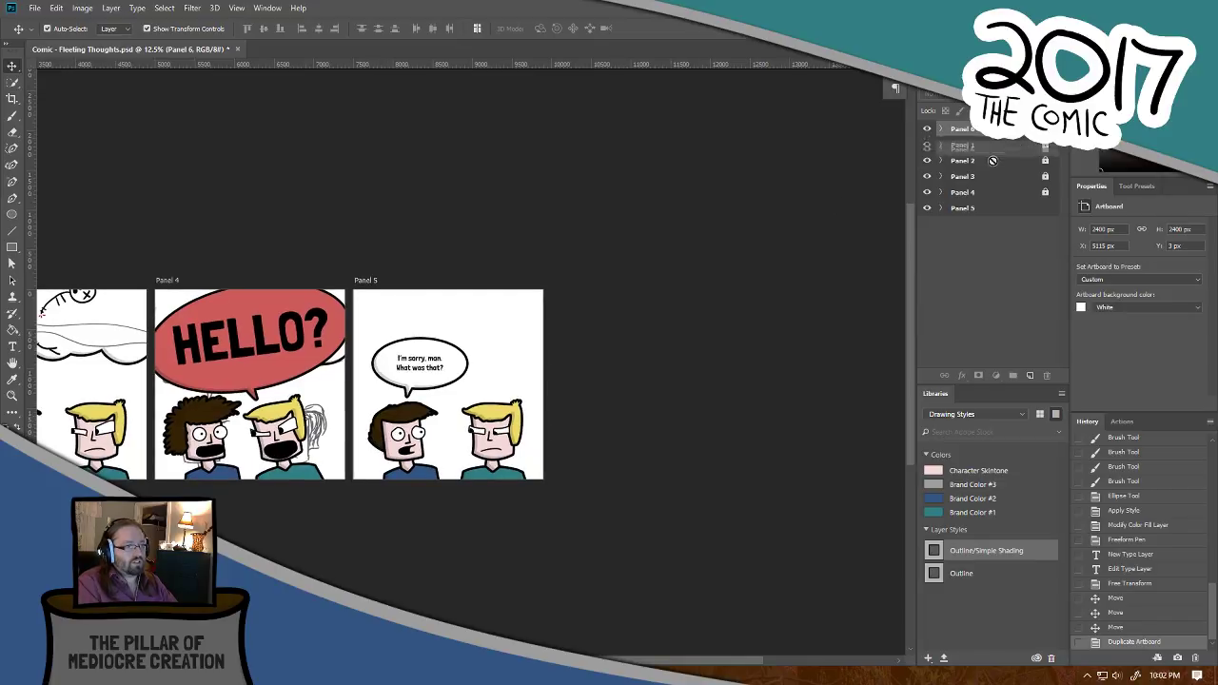
Step: Undo the duplication, reordering and unlocking of the Panel 6 artboard copied from Panel 1
{"action": "left_click_drag", "start_coordinate": [992, 220], "coordinate": [985, 227]}
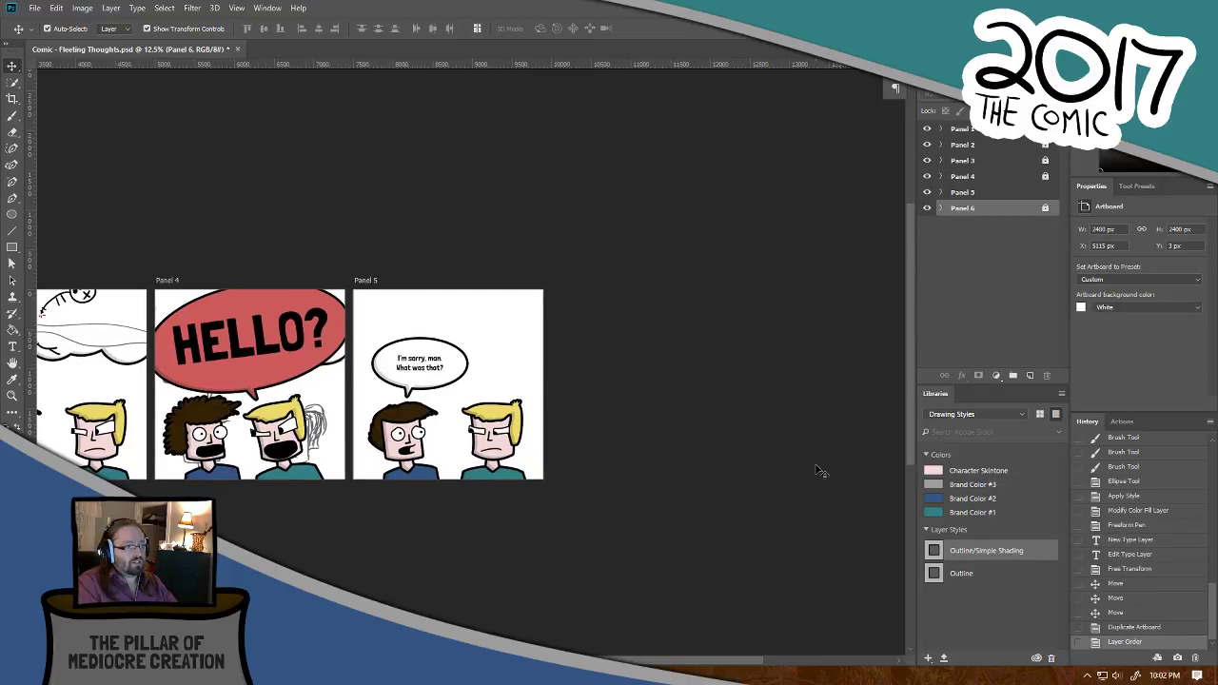
{"action": "left_click_drag", "start_coordinate": [405, 459], "coordinate": [555, 409]}
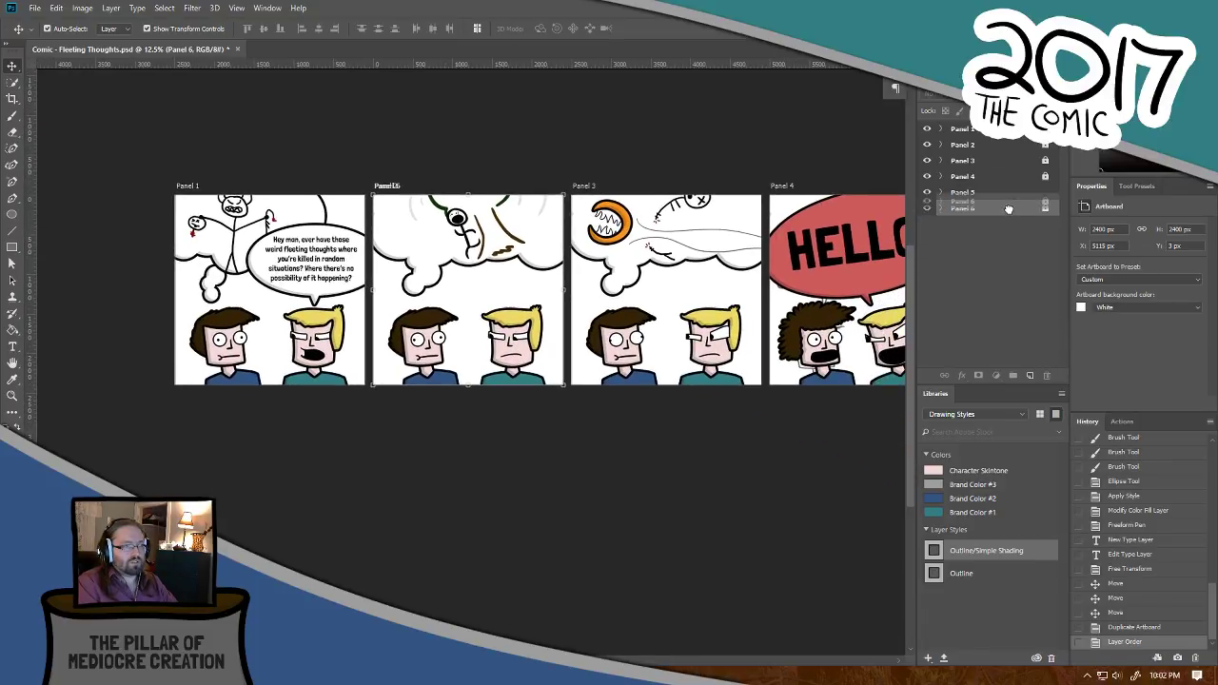
{"action": "left_click", "coordinate": [1045, 207]}
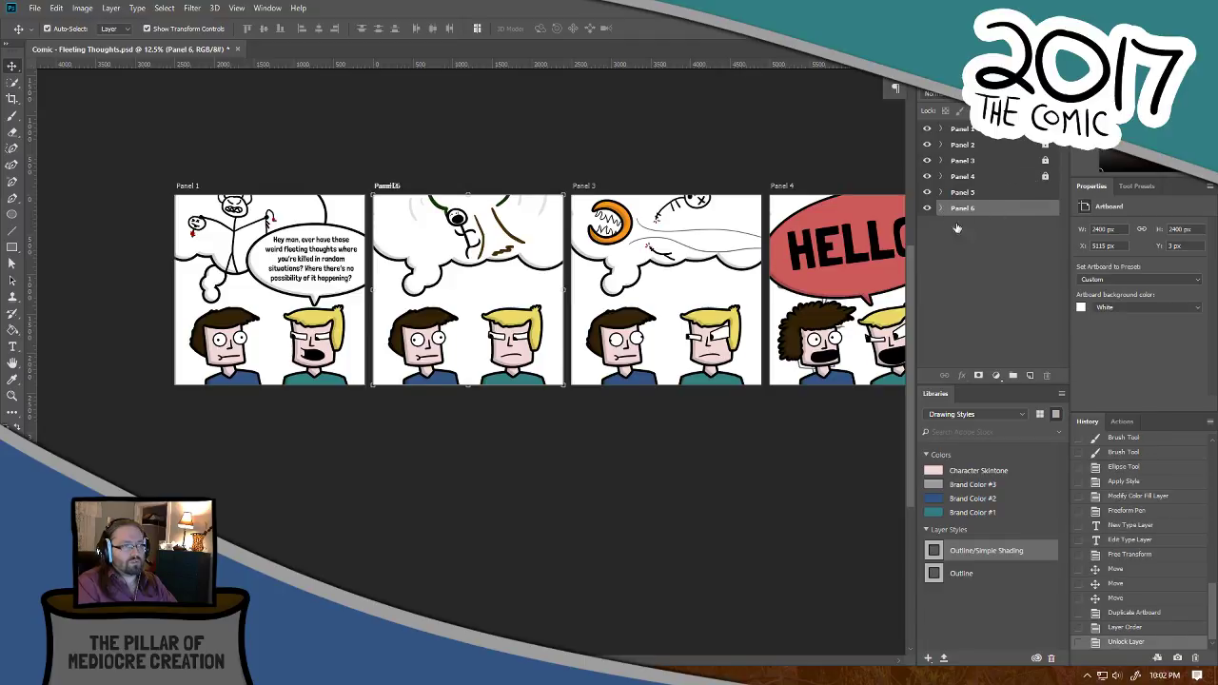
{"action": "left_click", "coordinate": [1150, 610]}
{"action": "left_click", "coordinate": [1148, 601]}
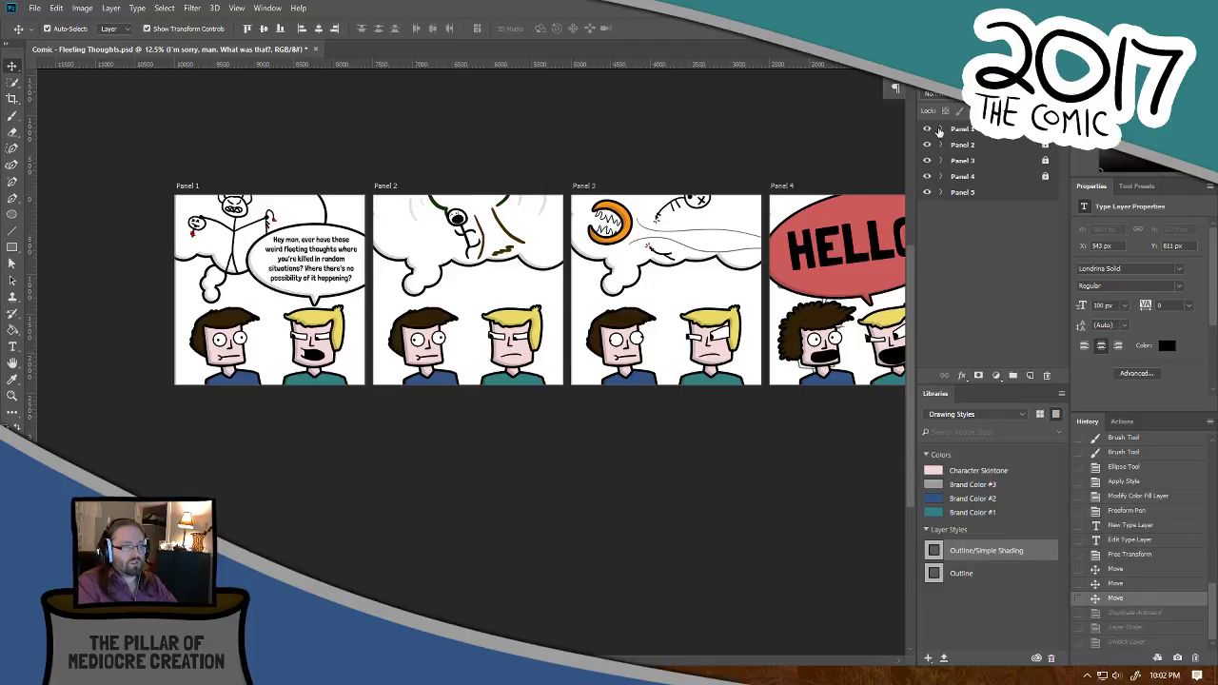
Step: Duplicate the Panel 5 artboard and place the copy directly below Panel 5 in the layer order
{"action": "left_click_drag", "start_coordinate": [847, 488], "coordinate": [437, 481]}
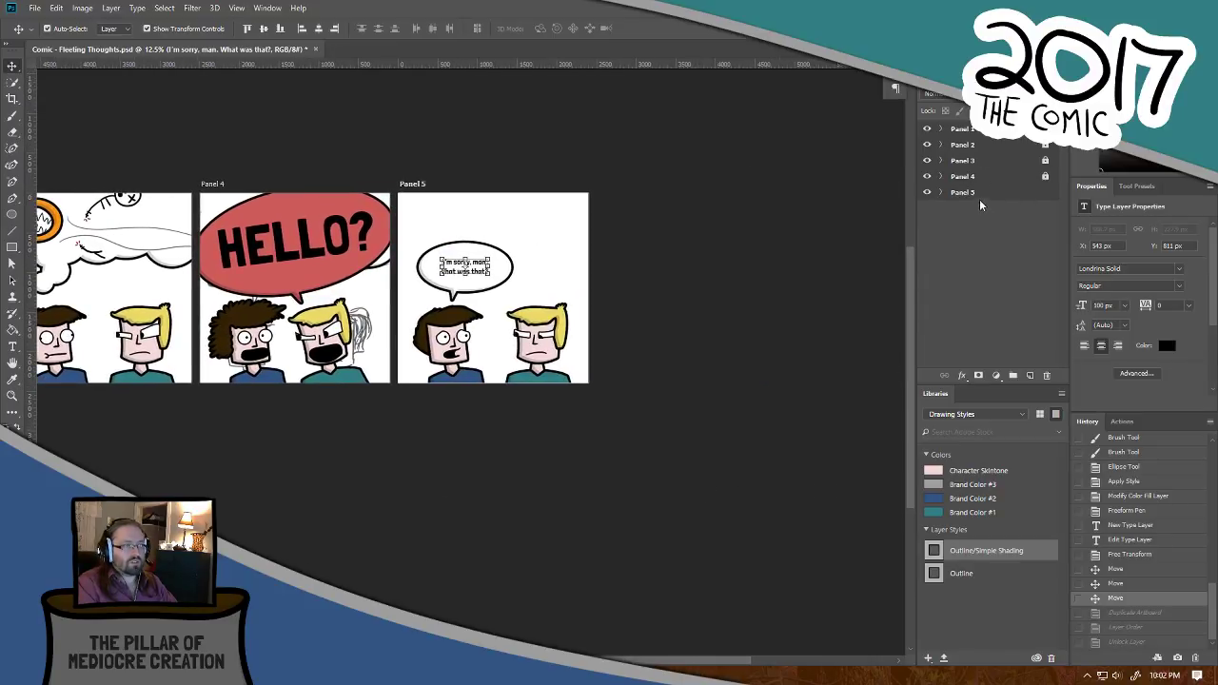
{"action": "left_click", "coordinate": [972, 194]}
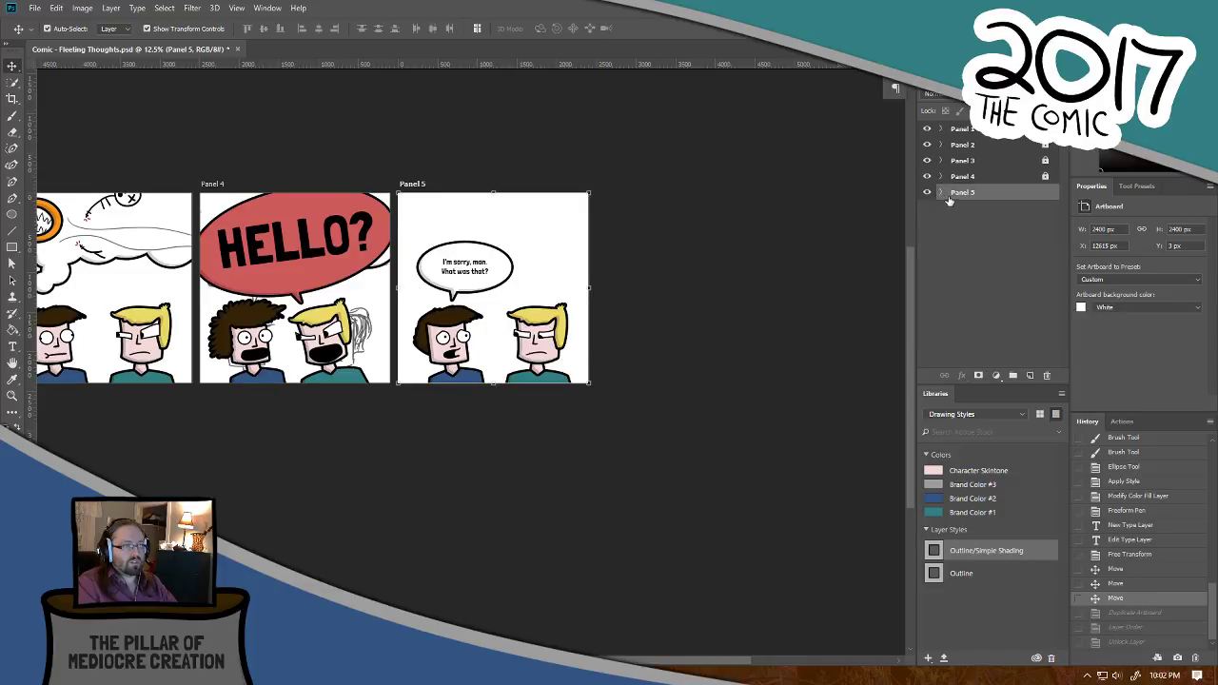
{"action": "left_click_drag", "start_coordinate": [990, 198], "coordinate": [1029, 375]}
{"action": "left_click_drag", "start_coordinate": [980, 194], "coordinate": [978, 224]}
Step: Rename the copied Panel 5 artboard as Panel 6 and deselect it
{"action": "double_click", "coordinate": [983, 209]}
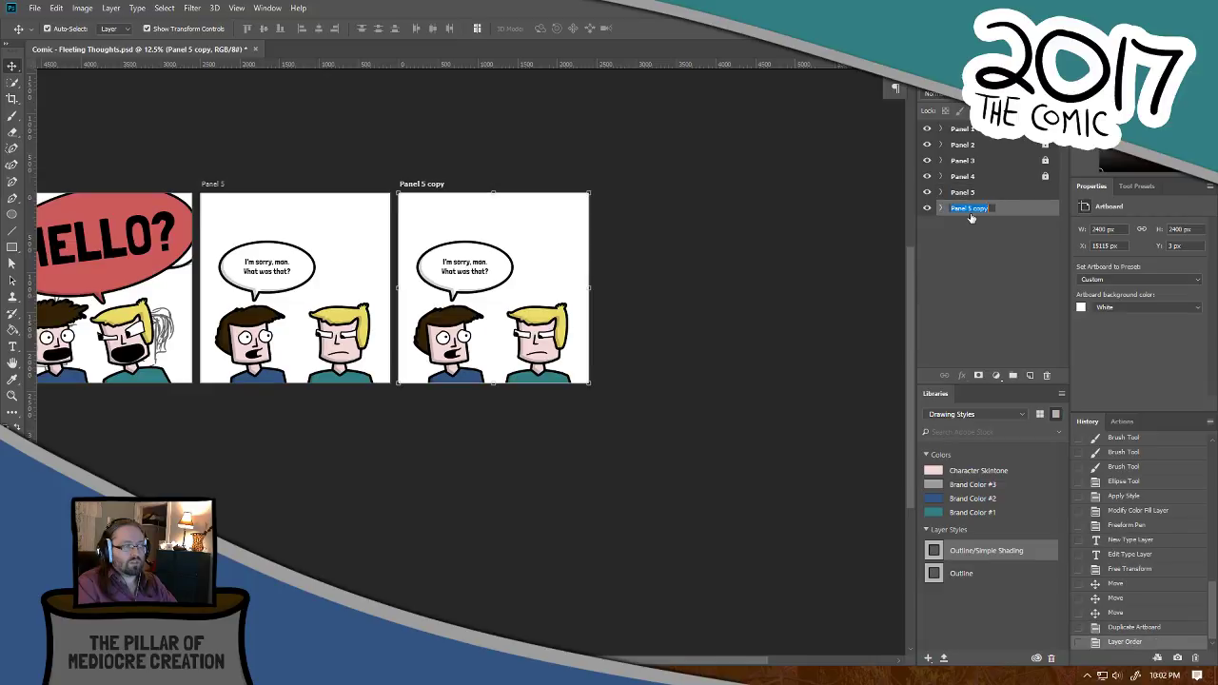
{"action": "type", "text": "Panel 5"}
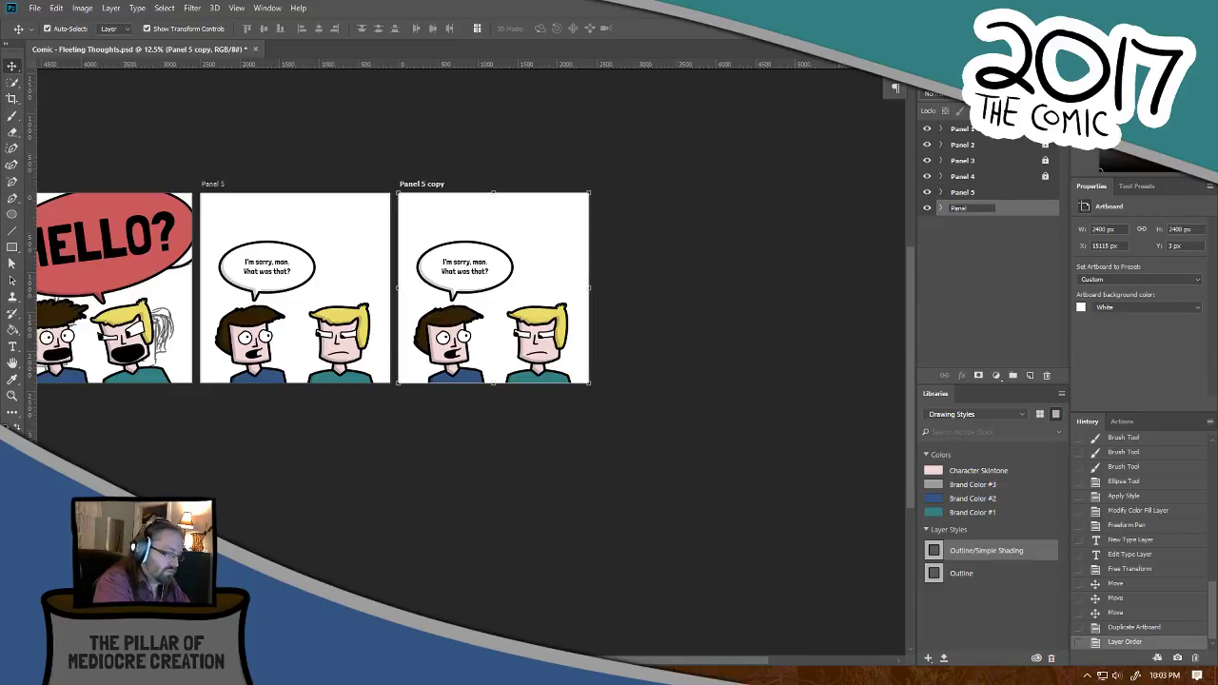
{"action": "key", "text": "Return"}
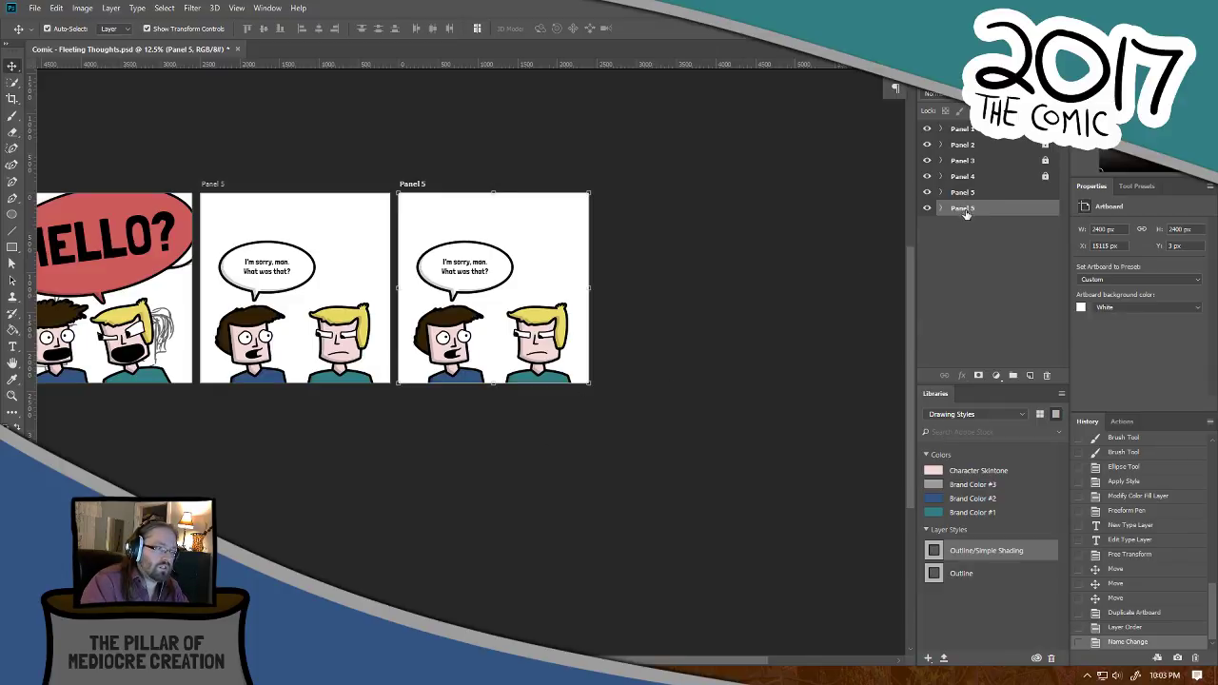
{"action": "double_click", "coordinate": [964, 209]}
{"action": "type", "text": "Panel "}
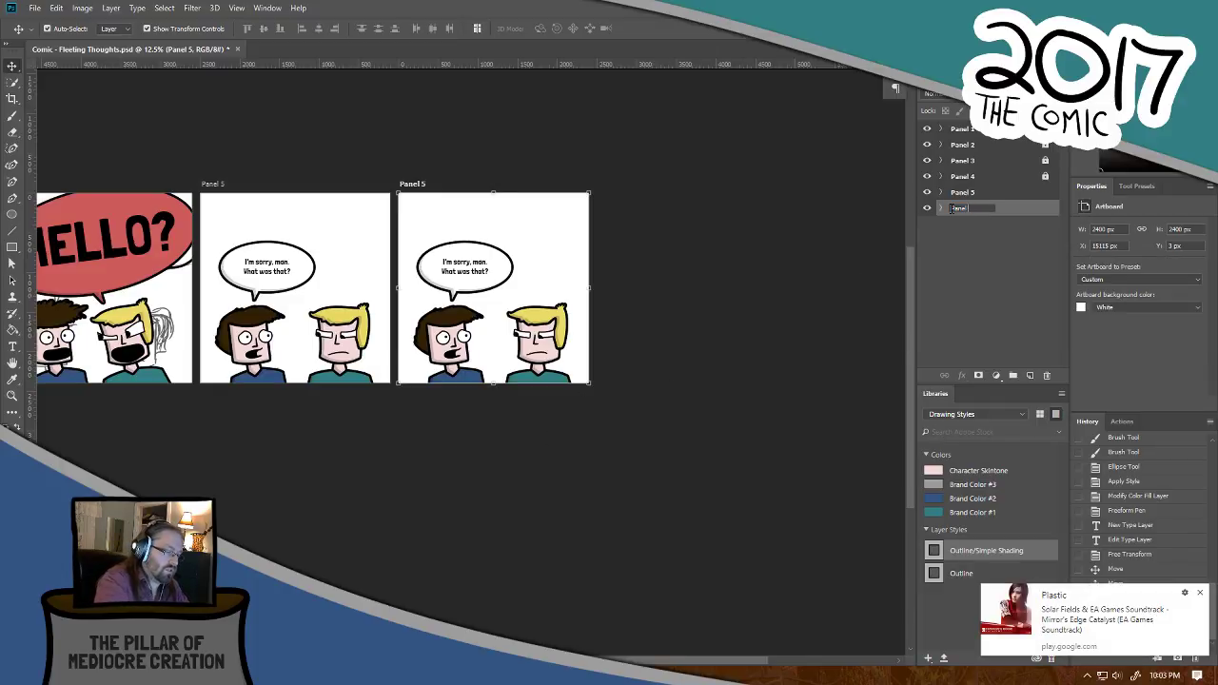
{"action": "type", "text": "6"}
{"action": "key", "text": "Return"}
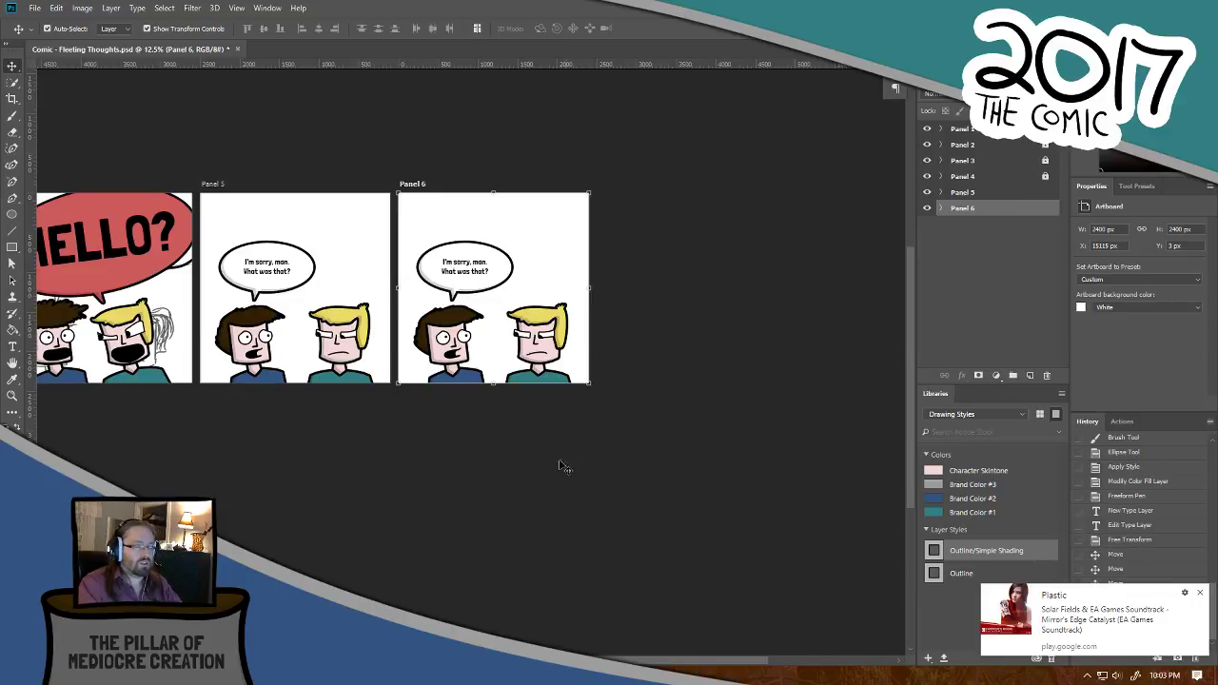
{"action": "left_click", "coordinate": [455, 469]}
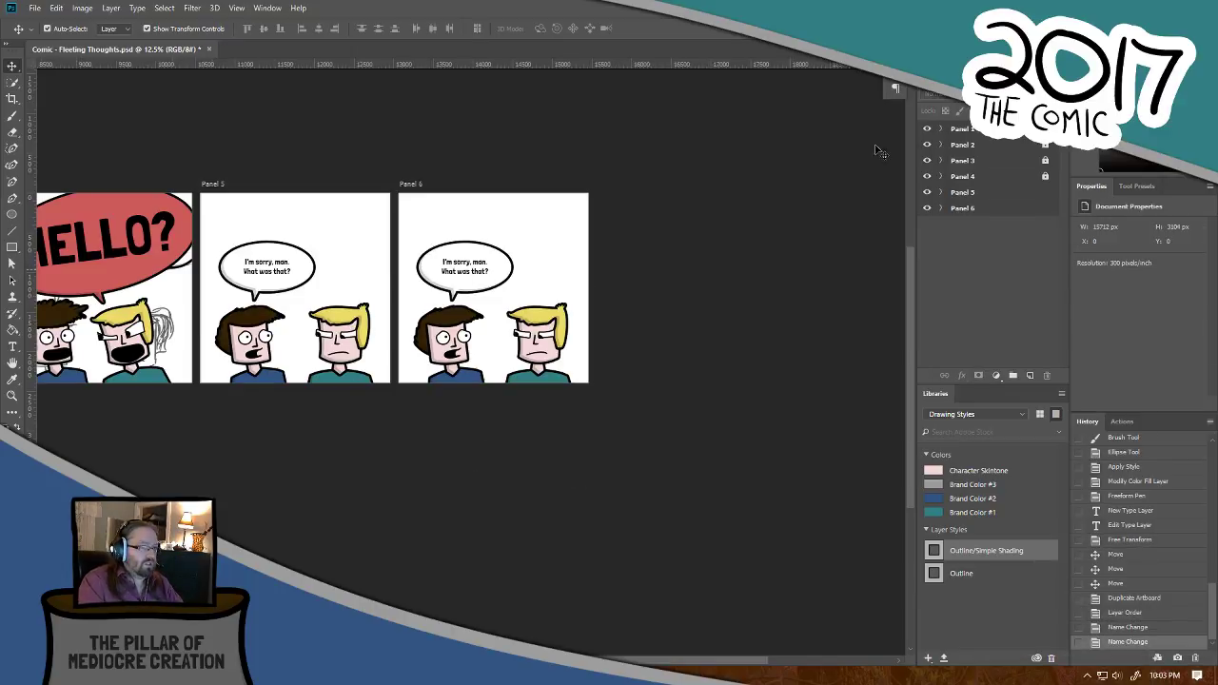
Step: Delete all the layers and groups inside the Panel 6 artboard, keeping the blank artboard itself
{"action": "key", "text": "ctrl+plus"}
{"action": "left_click", "coordinate": [940, 209]}
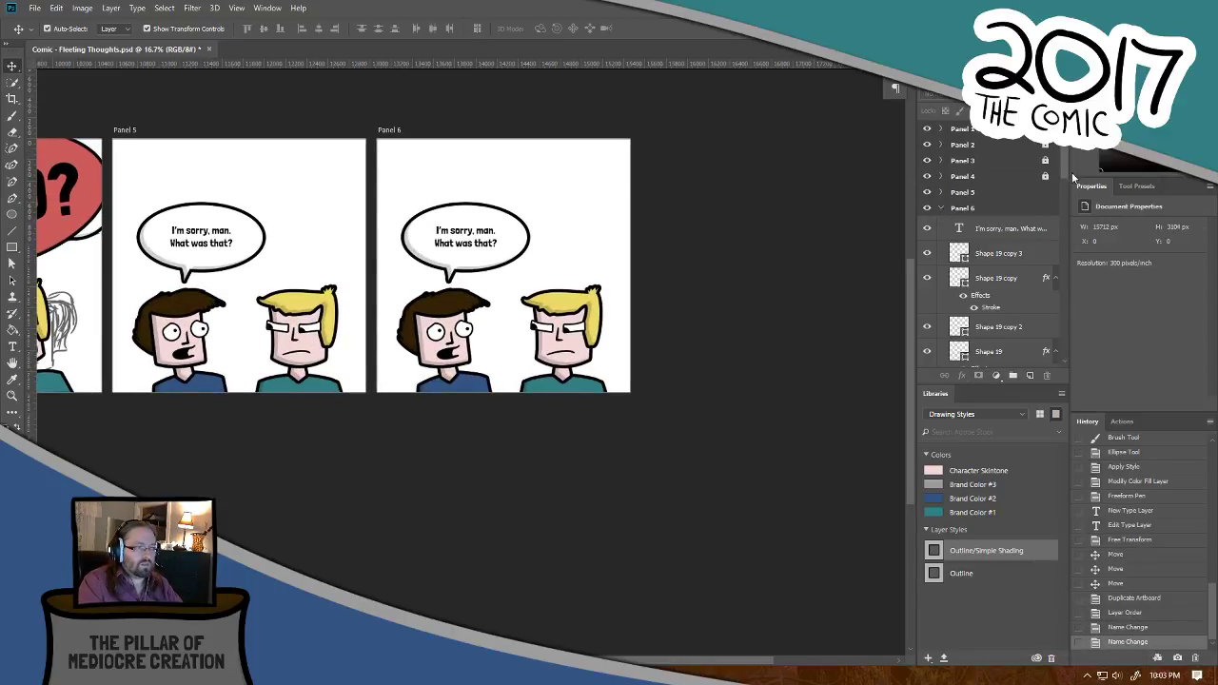
{"action": "left_click", "coordinate": [1027, 227]}
{"action": "left_click_drag", "start_coordinate": [1064, 169], "coordinate": [1057, 348]}
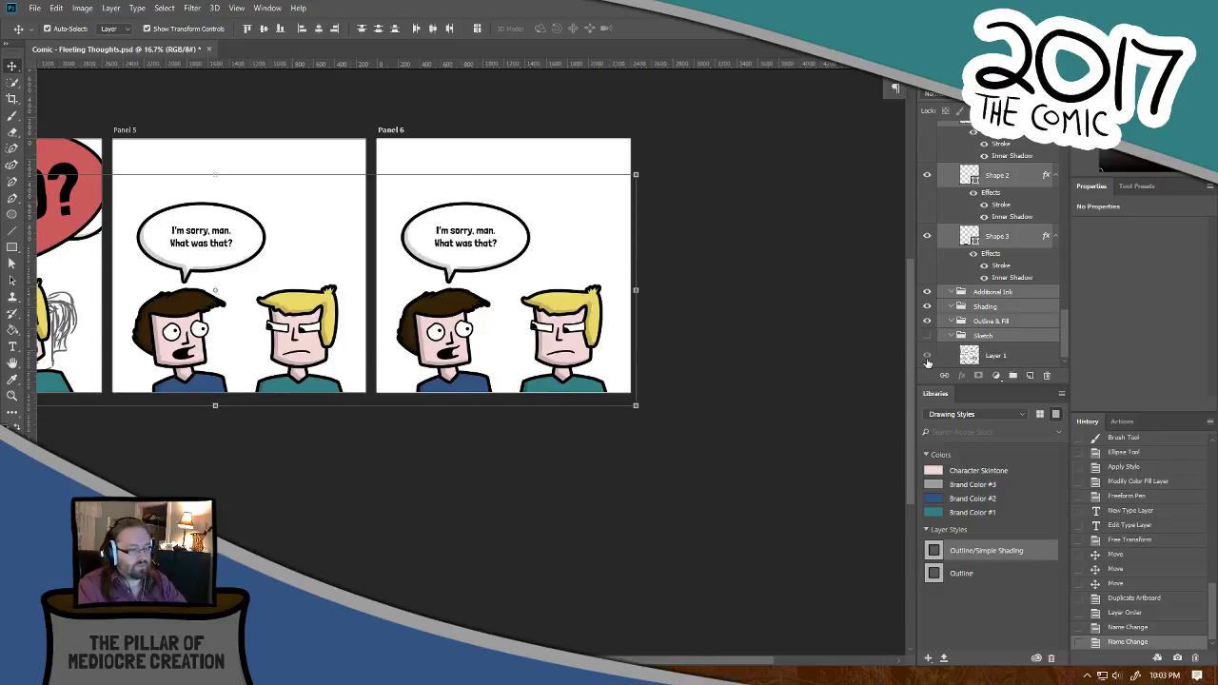
{"action": "scroll", "coordinate": [566, 491], "scroll_direction": "down", "scroll_amount": 1}
{"action": "scroll", "coordinate": [566, 491], "scroll_direction": "down", "scroll_amount": 1}
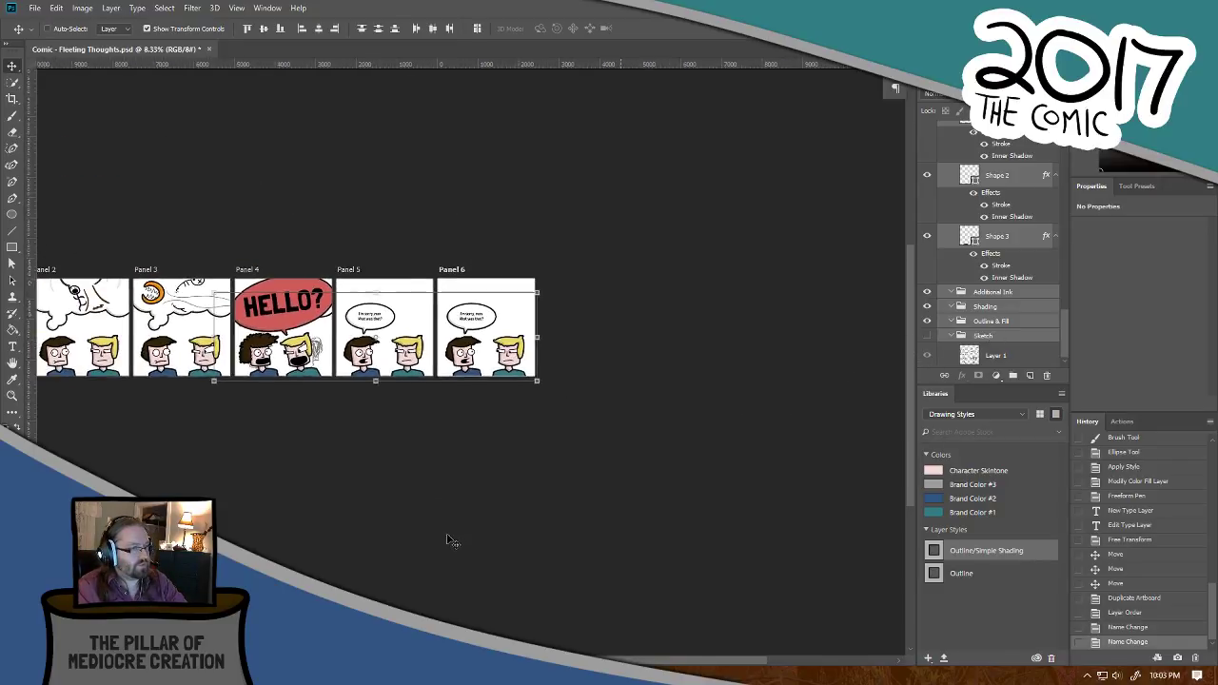
{"action": "key", "text": "Delete"}
{"action": "left_click_drag", "start_coordinate": [411, 438], "coordinate": [622, 416]}
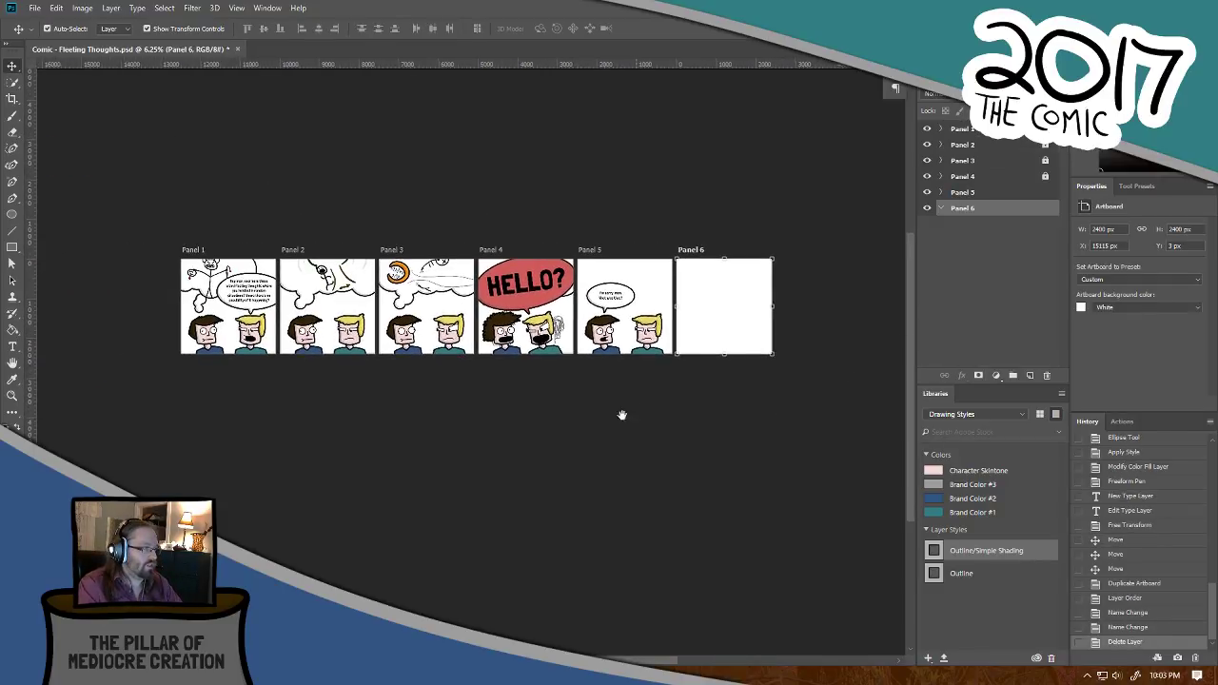
{"action": "left_click", "coordinate": [799, 190]}
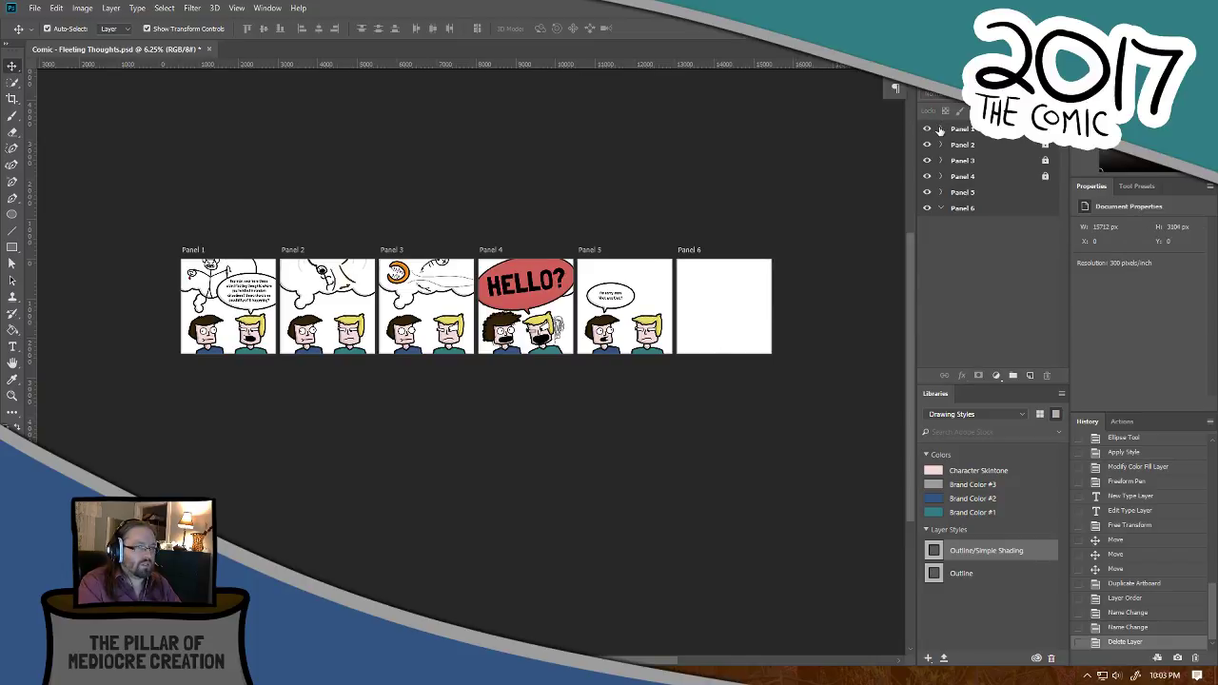
Step: Expand the Panel 1 artboard's contents and unlock the artboard
{"action": "left_click", "coordinate": [940, 129]}
{"action": "left_click", "coordinate": [963, 128]}
{"action": "left_click", "coordinate": [1044, 129]}
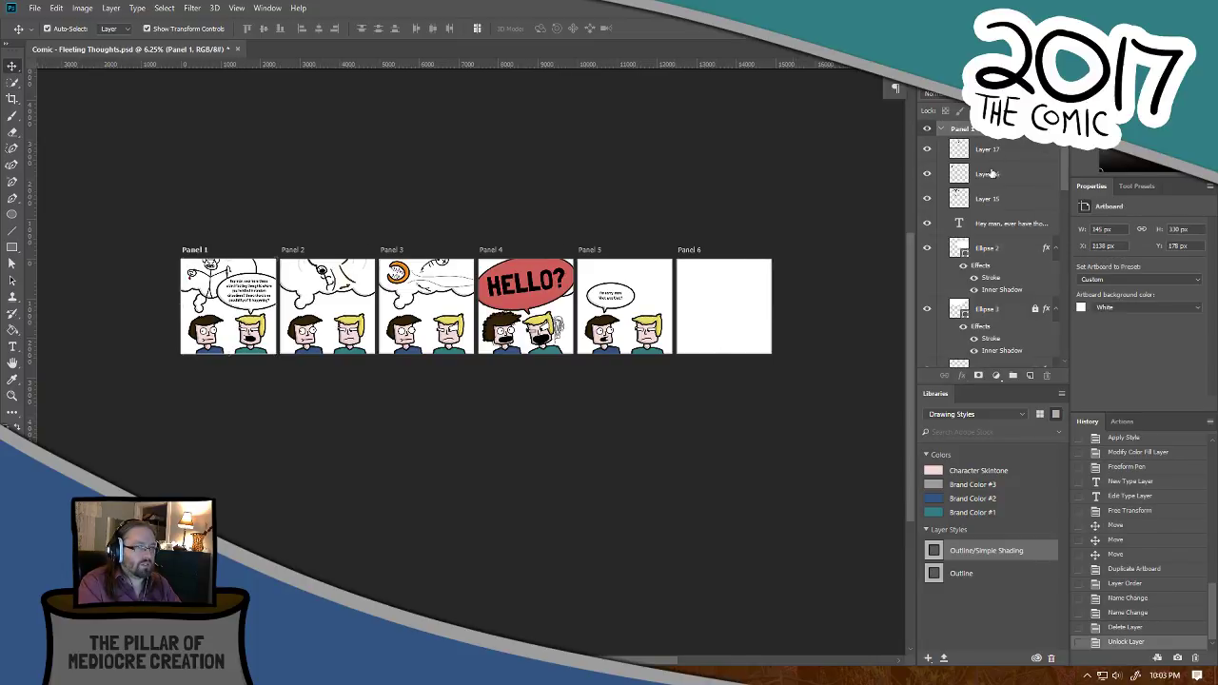
Step: Duplicate Panel 1's artwork from Layer 17 down to Shape 3 into the Panel 6 artboard of the same document
{"action": "left_click", "coordinate": [990, 150]}
{"action": "left_click_drag", "start_coordinate": [1063, 169], "coordinate": [1057, 342]}
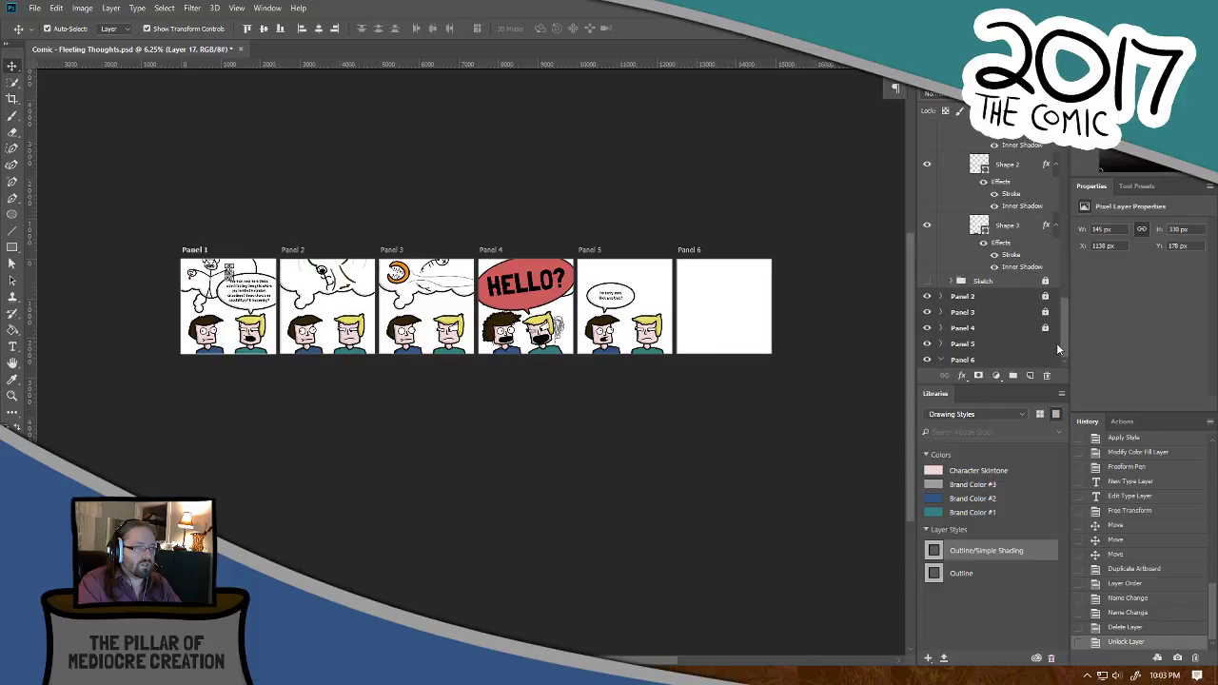
{"action": "left_click", "coordinate": [1006, 229], "text": "shift"}
{"action": "left_click_drag", "start_coordinate": [1063, 326], "coordinate": [1062, 238]}
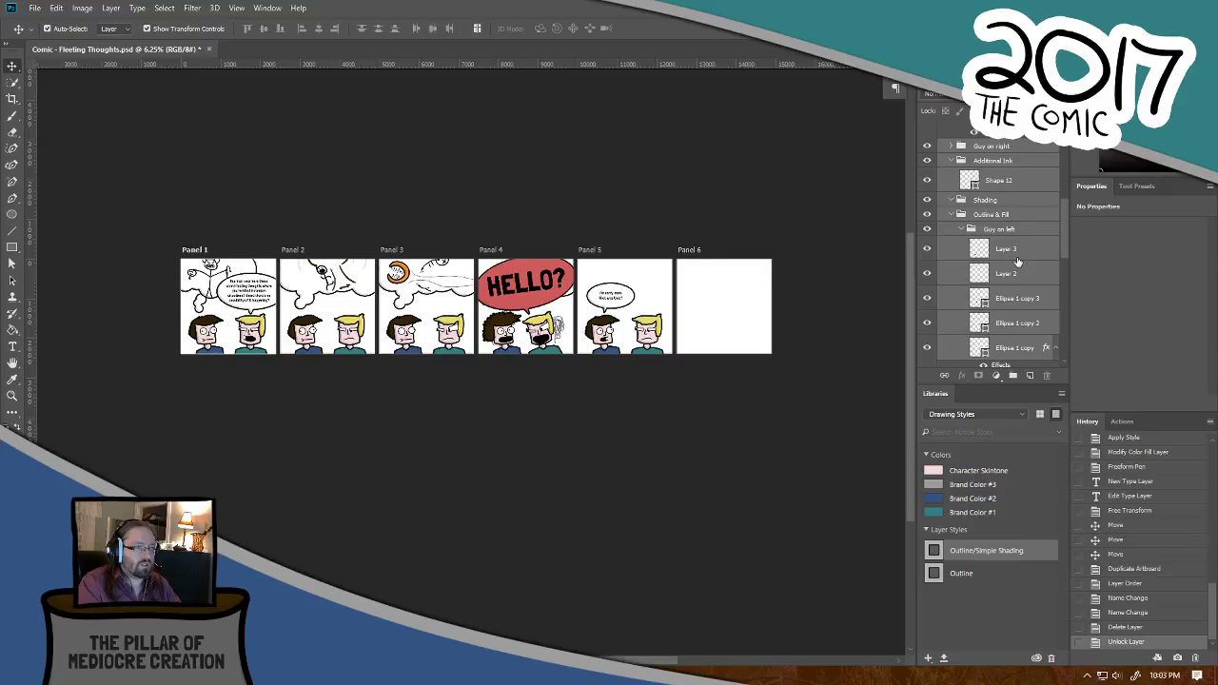
{"action": "right_click", "coordinate": [1020, 246]}
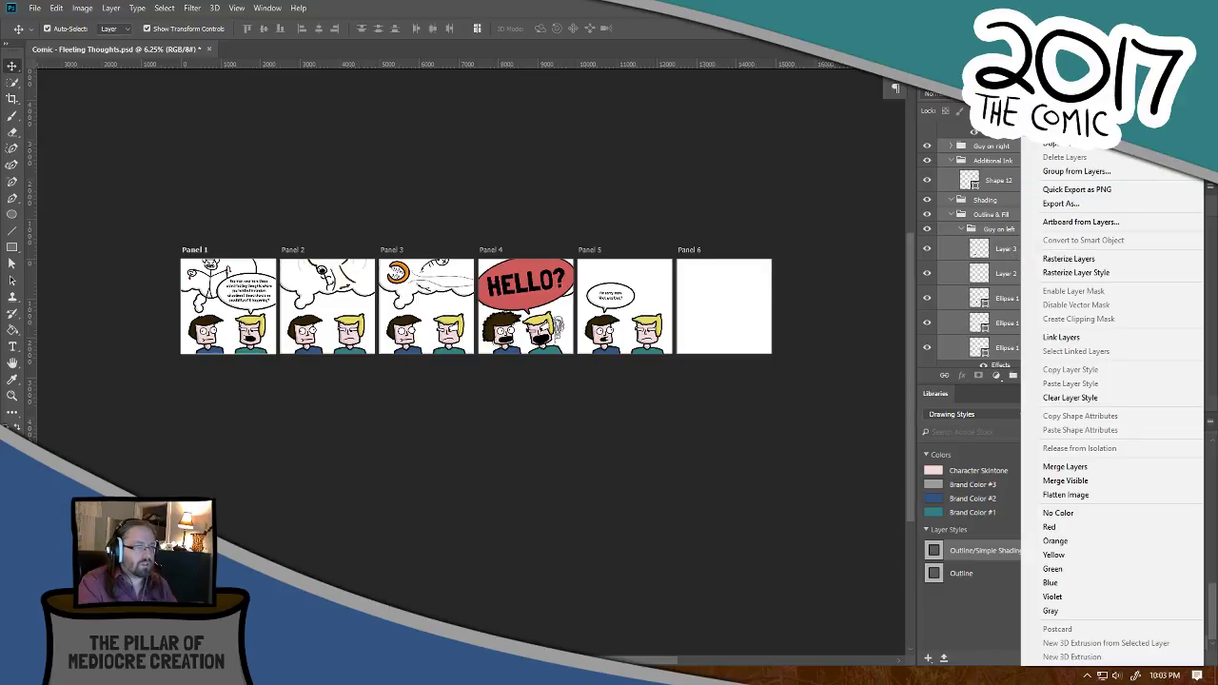
{"action": "left_click", "coordinate": [1056, 144]}
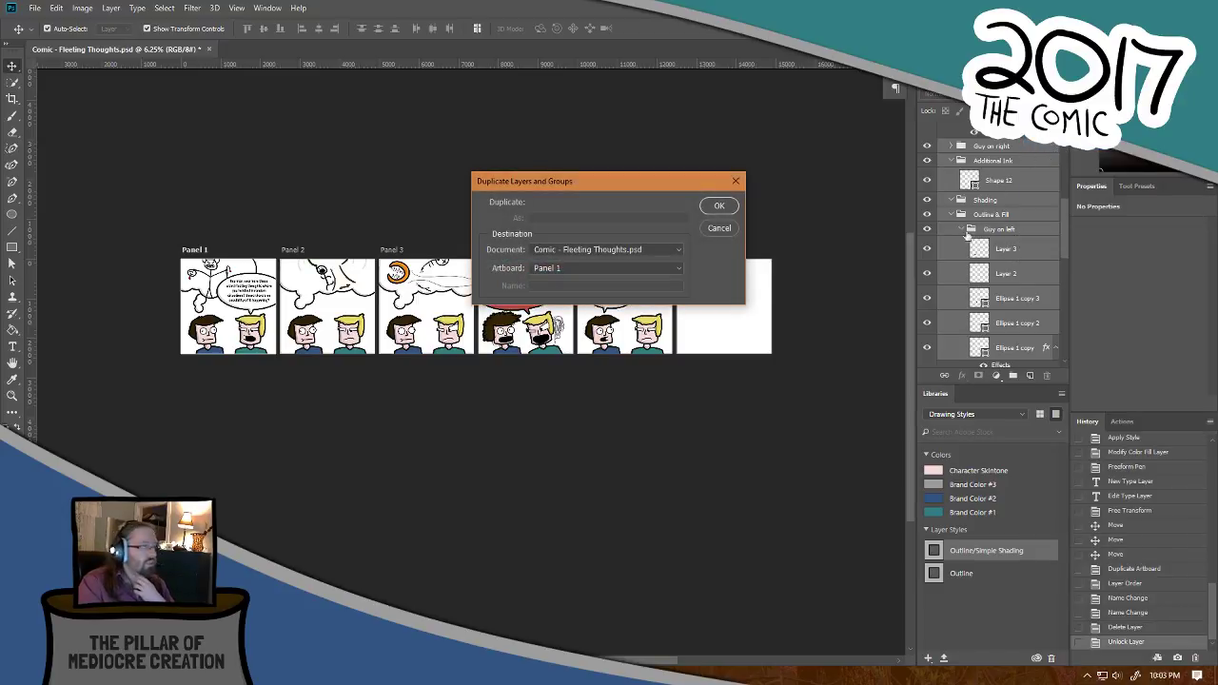
{"action": "left_click", "coordinate": [654, 271]}
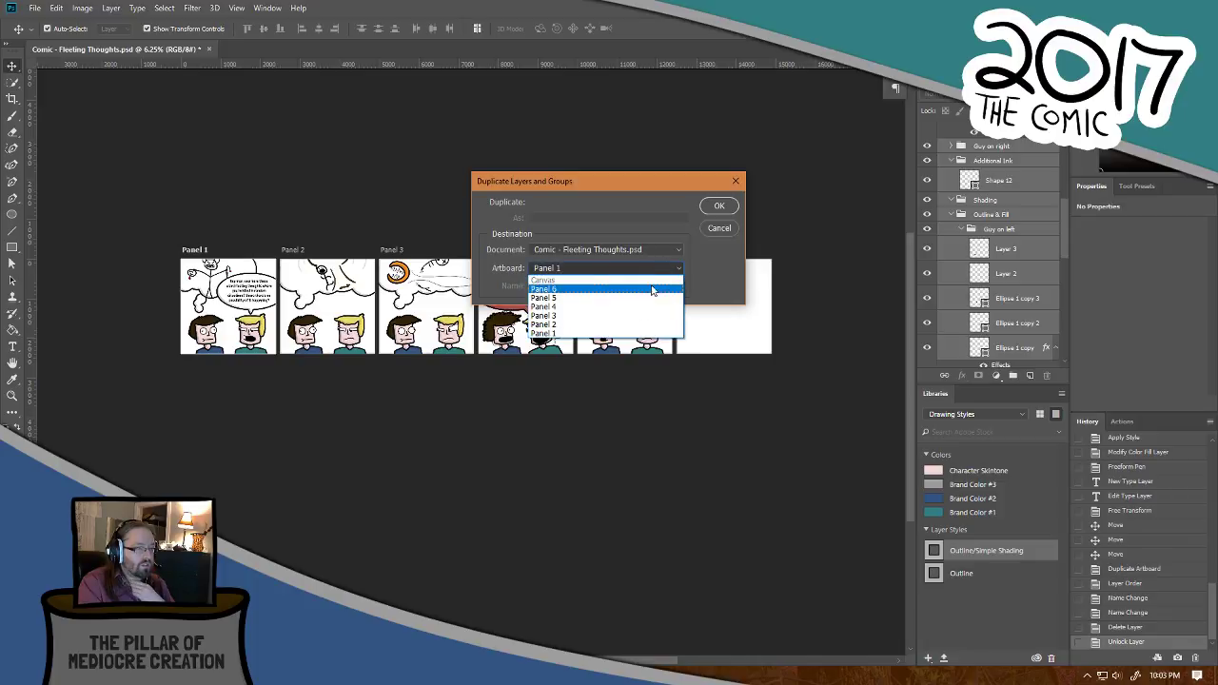
{"action": "left_click", "coordinate": [655, 289]}
{"action": "left_click", "coordinate": [719, 205]}
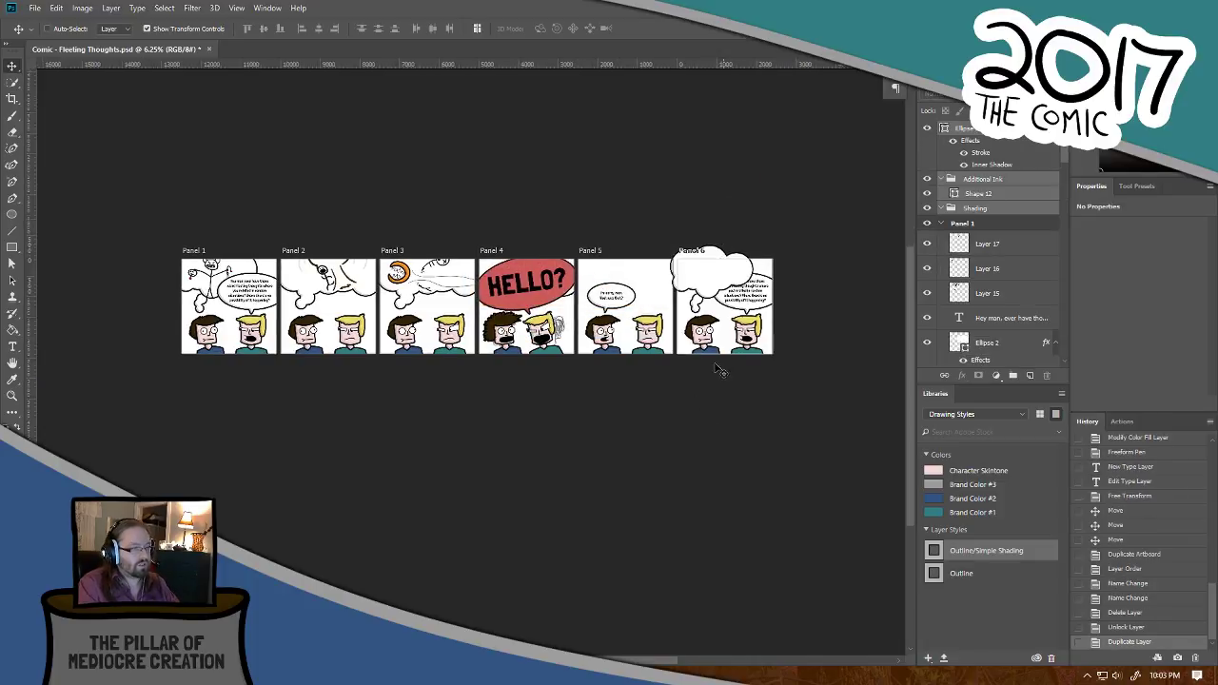
Step: Inspect the duplicated artwork in Panel 6 up close and collapse the Panel 1 artboard's layers
{"action": "key", "text": "ctrl+plus"}
{"action": "key", "text": "ctrl+plus"}
{"action": "key", "text": "ctrl+plus"}
{"action": "key", "text": "ctrl+plus"}
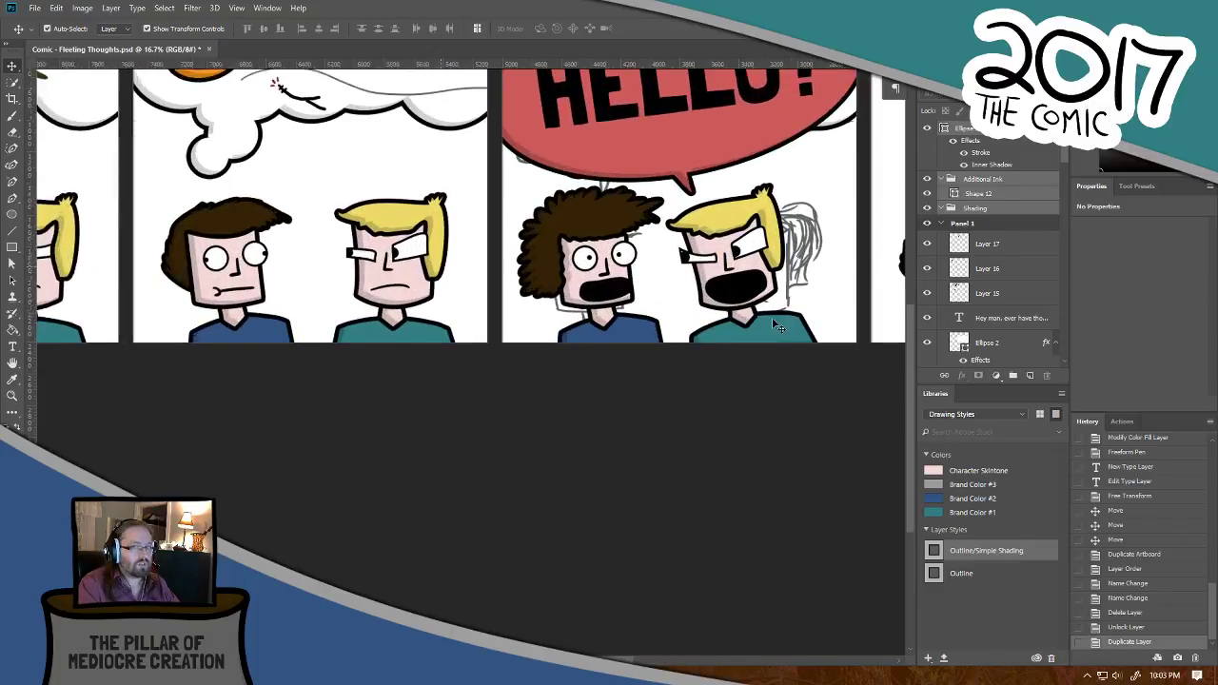
{"action": "left_click_drag", "start_coordinate": [810, 329], "coordinate": [208, 370]}
{"action": "left_click_drag", "start_coordinate": [875, 379], "coordinate": [652, 410]}
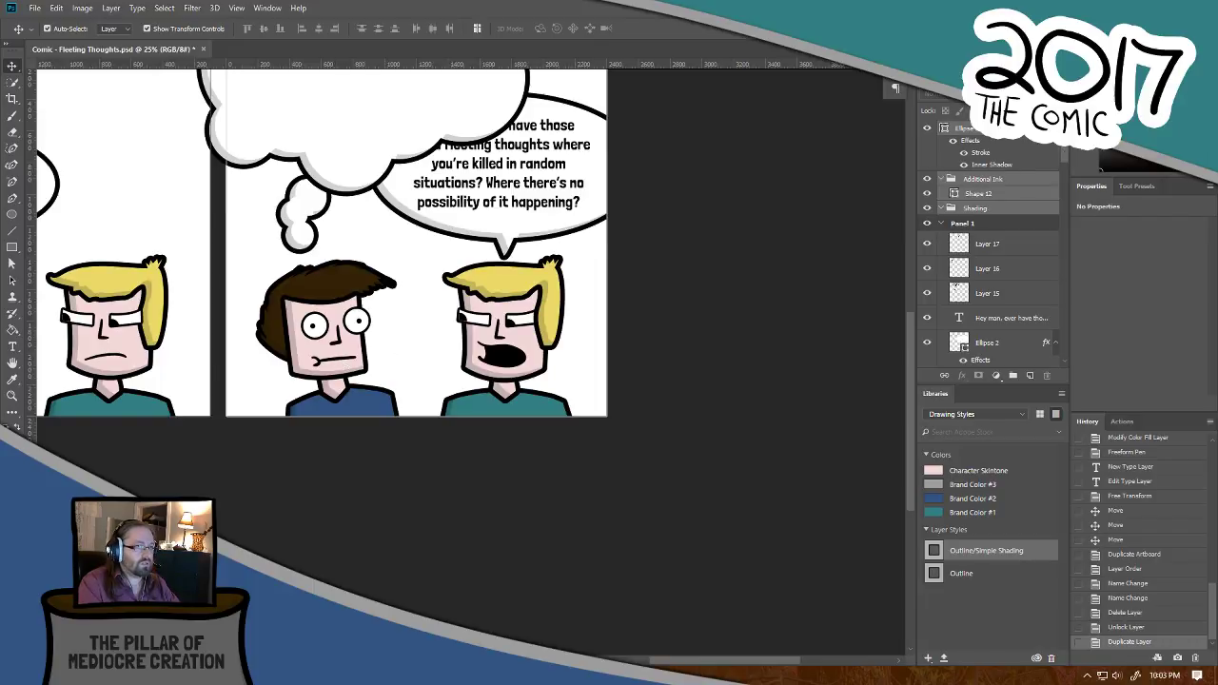
{"action": "left_click", "coordinate": [941, 225]}
{"action": "left_click", "coordinate": [940, 223]}
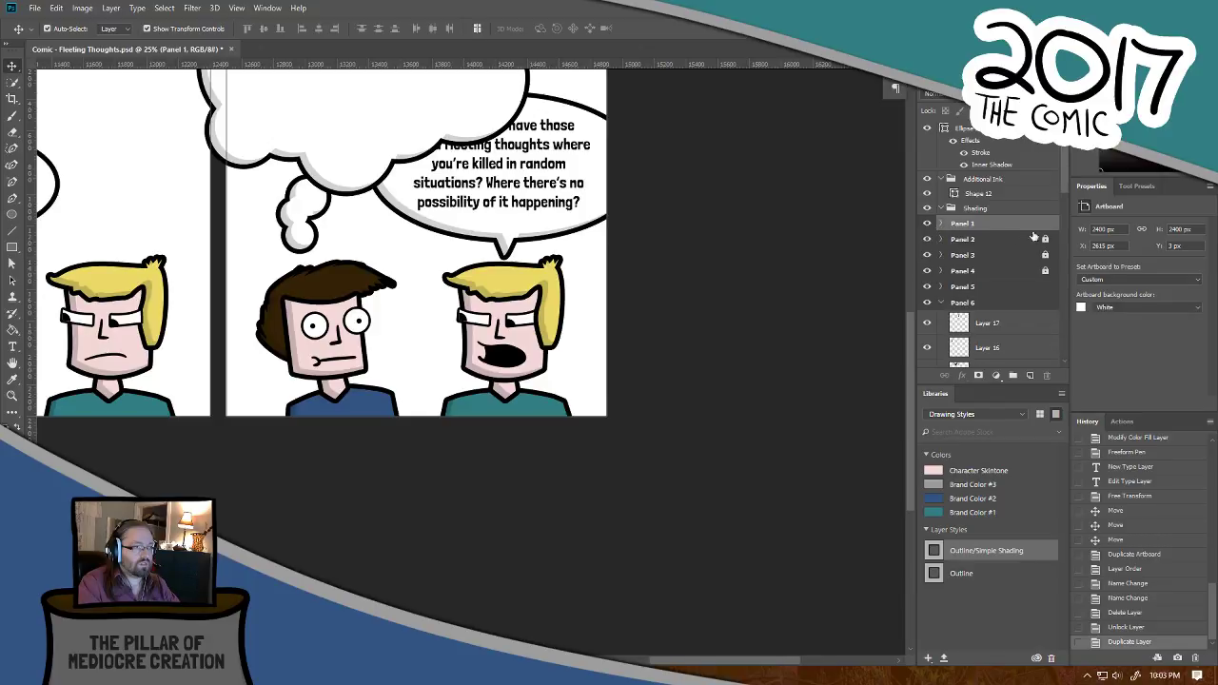
Step: Unlock the loose Ellipse 3 layer and Additional Ink and Shading groups, move Ellipse 3 into Panel 6, and try to move the groups there too
{"action": "left_click", "coordinate": [987, 139]}
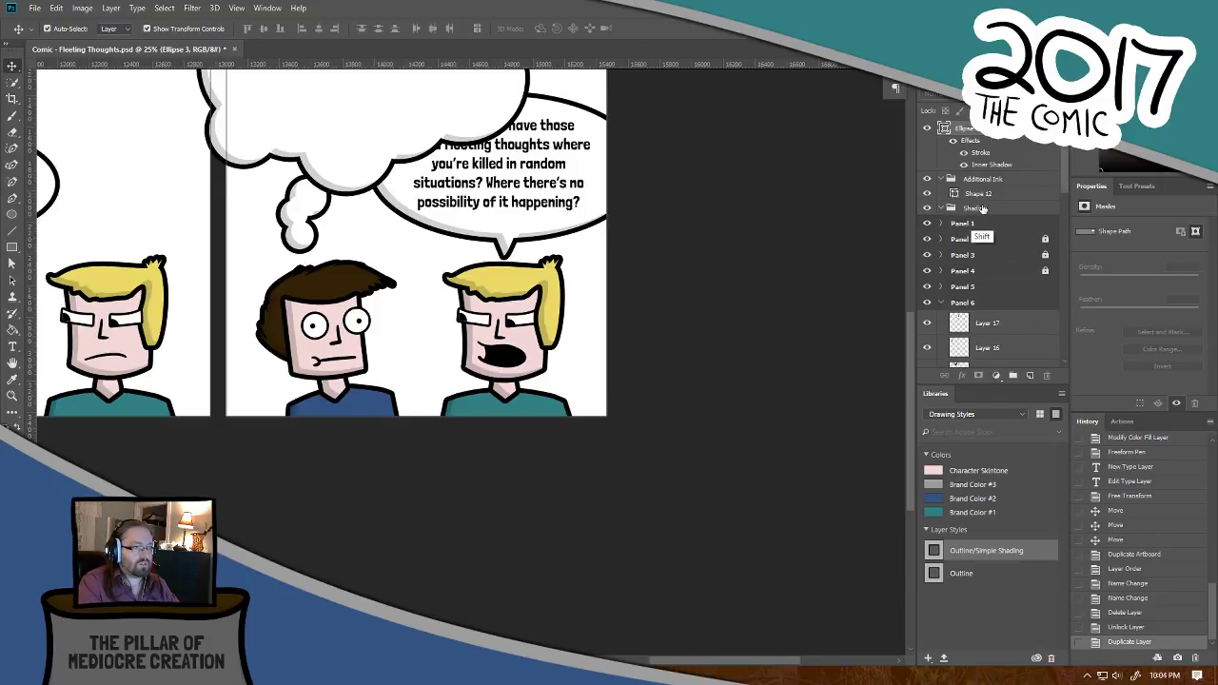
{"action": "left_click", "coordinate": [987, 207], "text": "shift"}
{"action": "left_click_drag", "start_coordinate": [979, 136], "coordinate": [982, 319]}
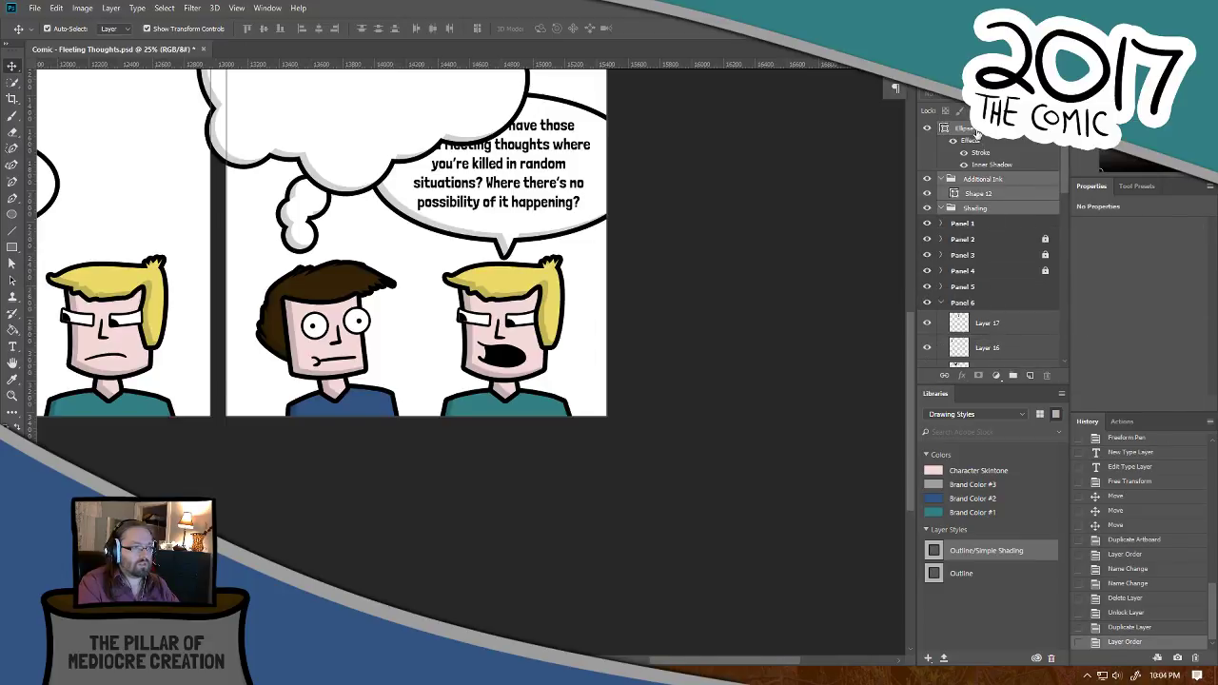
{"action": "left_click_drag", "start_coordinate": [975, 132], "coordinate": [973, 312]}
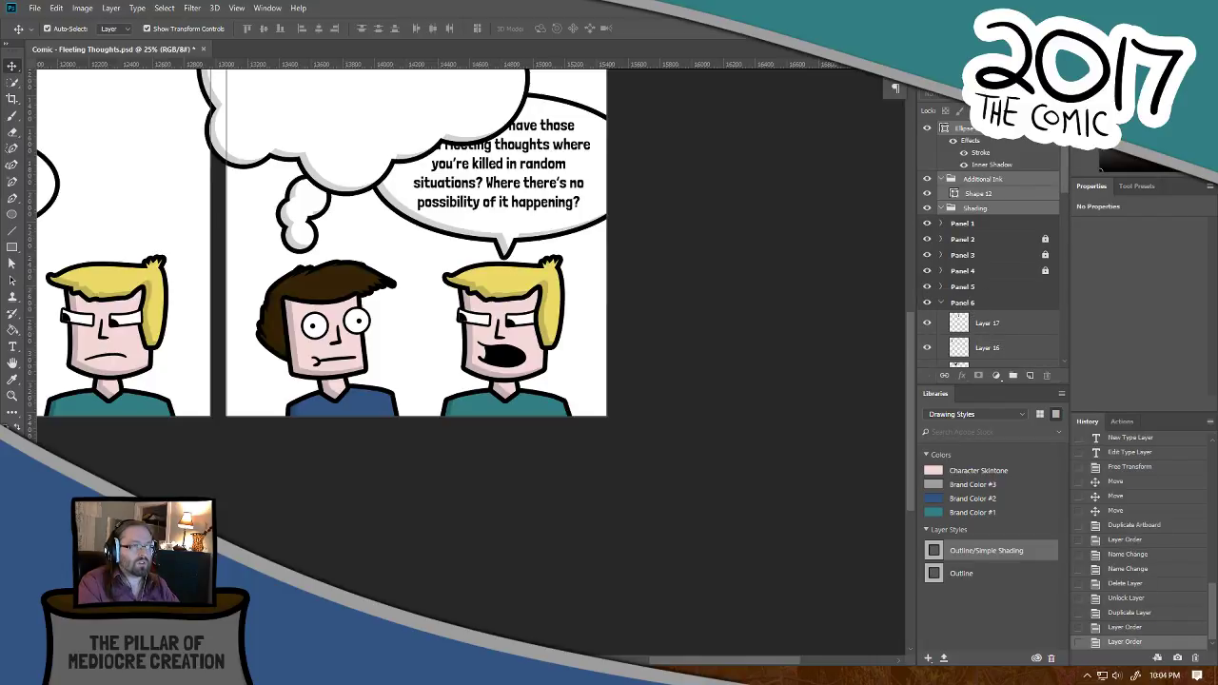
{"action": "left_click", "coordinate": [1002, 111]}
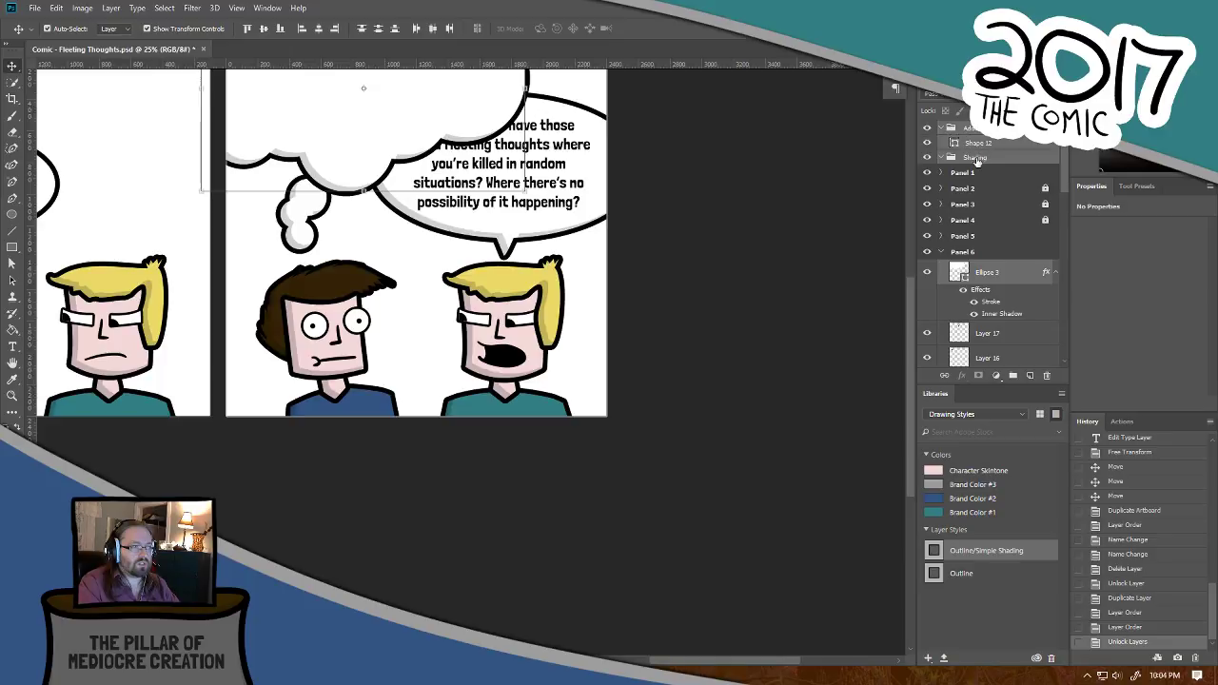
{"action": "left_click_drag", "start_coordinate": [977, 162], "coordinate": [985, 267]}
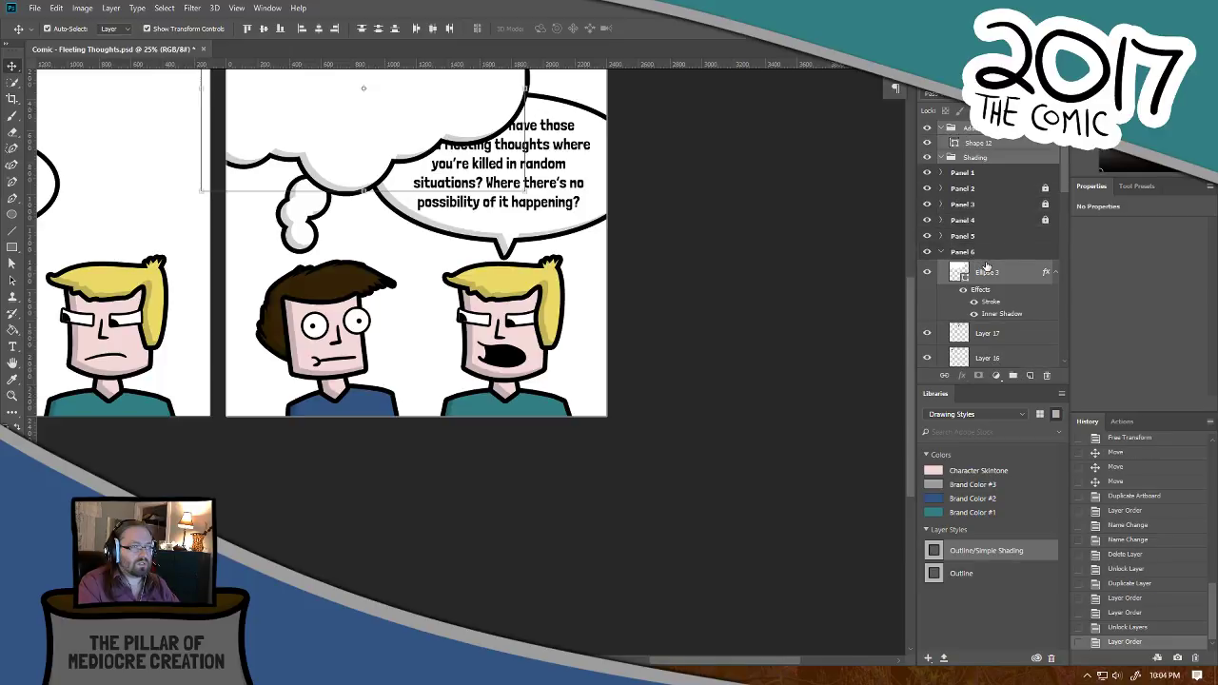
{"action": "mouse_move", "coordinate": [992, 155]}
{"action": "left_mouse_down"}
{"action": "mouse_move", "coordinate": [997, 285]}
{"action": "mouse_move", "coordinate": [975, 277]}
{"action": "mouse_move", "coordinate": [985, 282]}
{"action": "left_mouse_up"}
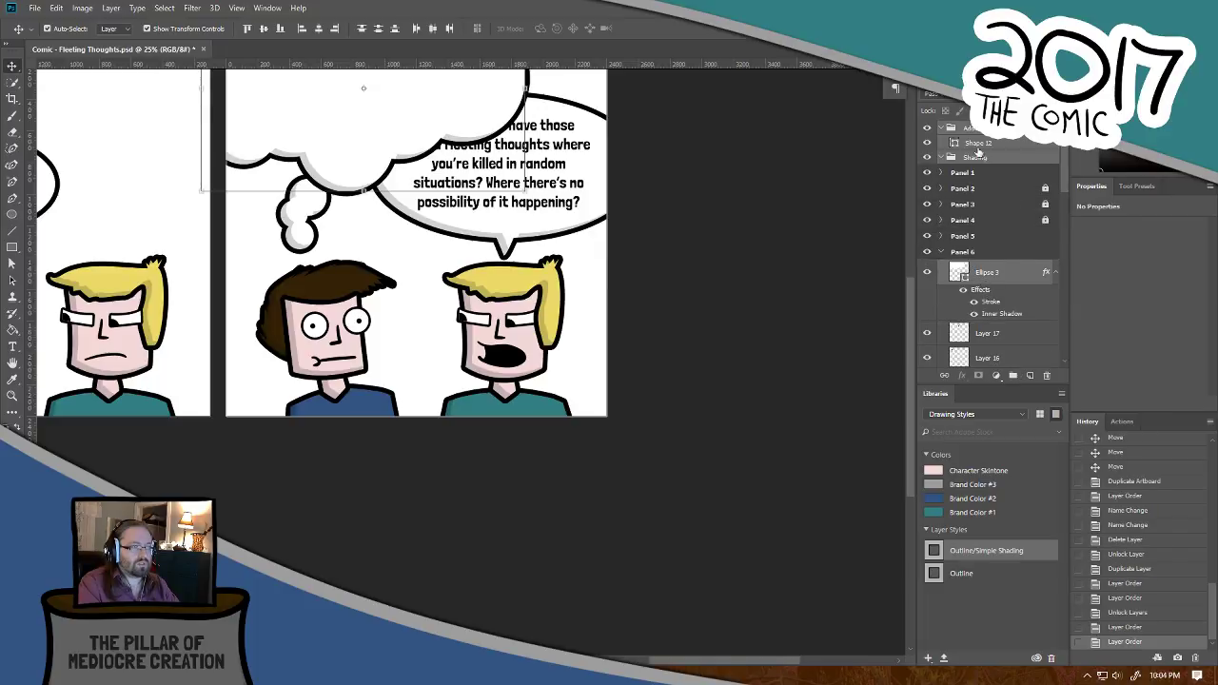
{"action": "left_click", "coordinate": [747, 351]}
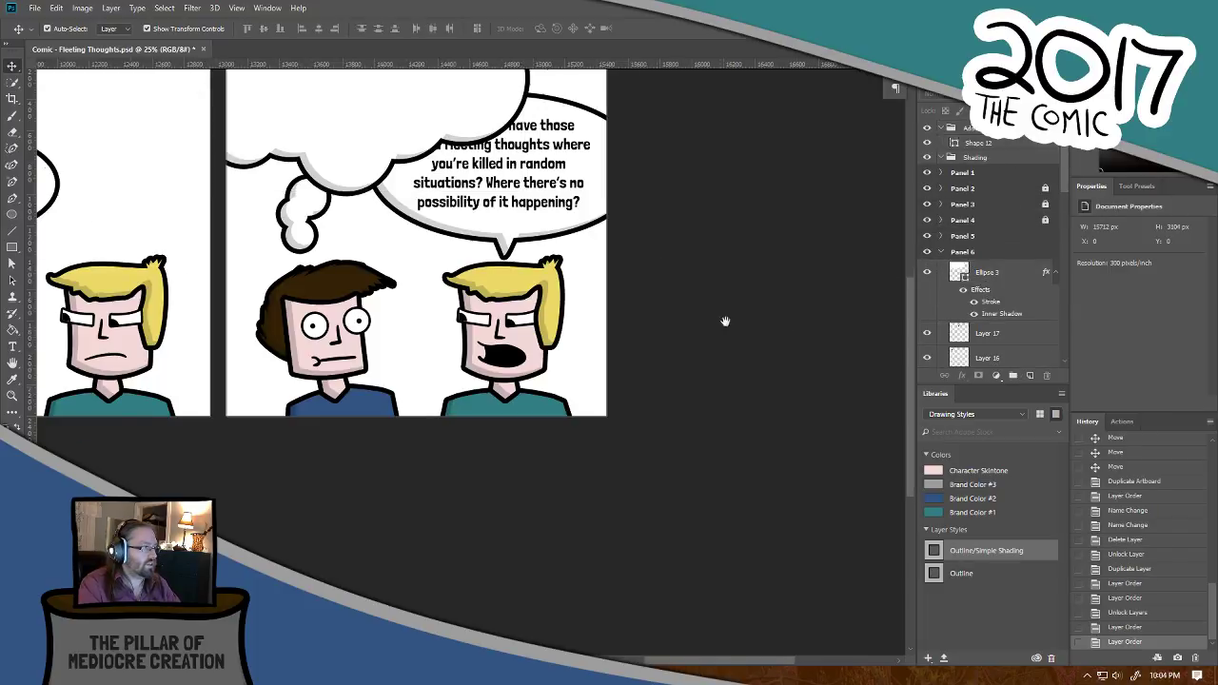
Step: Delete the duplicated "Hey man, ever have those weird fleeting thoughts" lettering from the speech bubble in Panel 6
{"action": "left_click_drag", "start_coordinate": [641, 277], "coordinate": [752, 378]}
{"action": "left_click", "coordinate": [692, 286]}
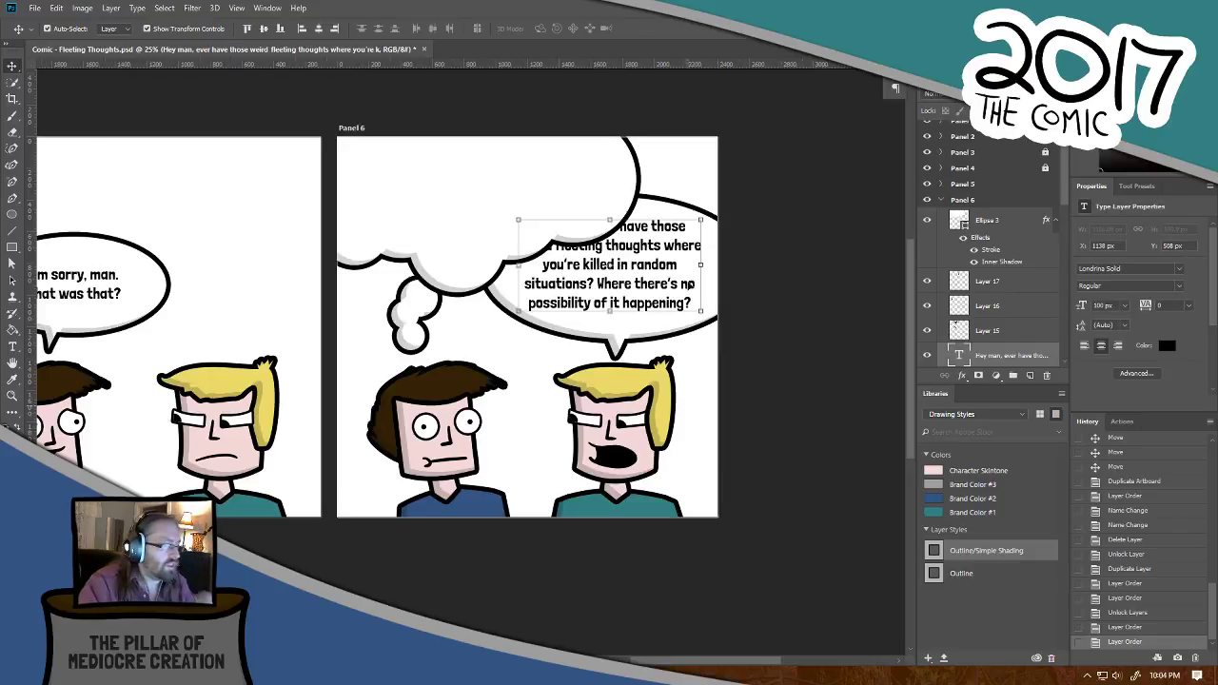
{"action": "key", "text": "Delete"}
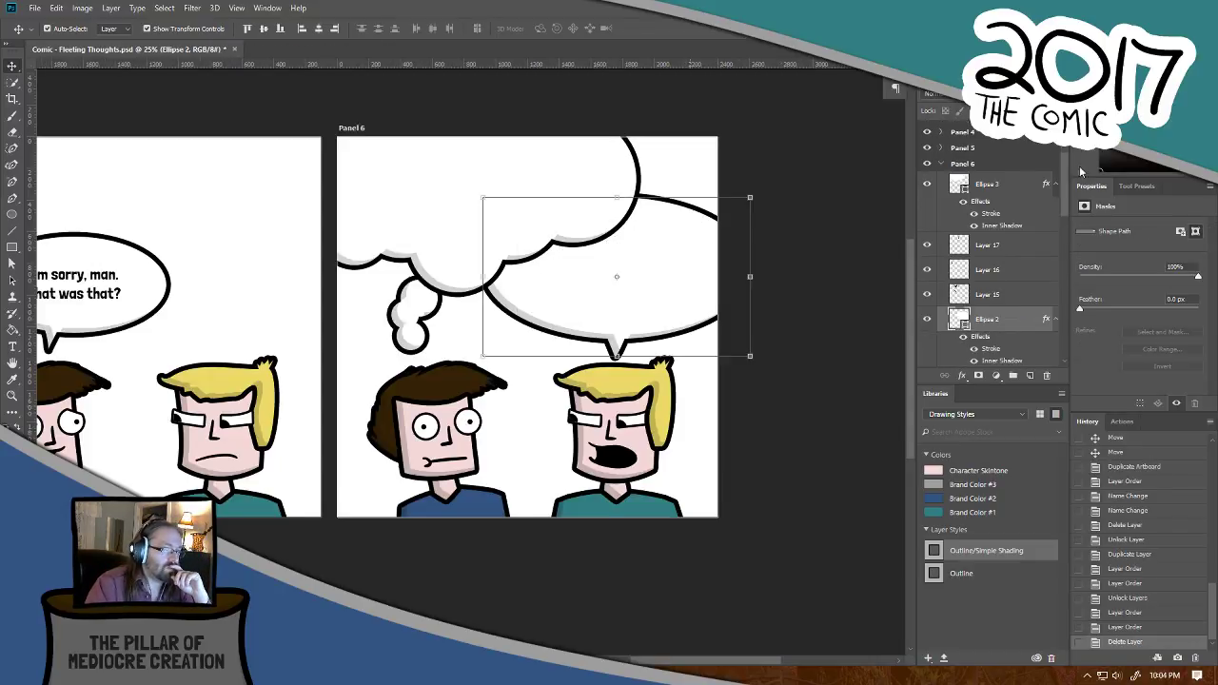
Step: Check what the loose Additional Ink and Shading groups above the artboards contribute to the comic, and delete both groups
{"action": "left_click_drag", "start_coordinate": [1064, 182], "coordinate": [1065, 158]}
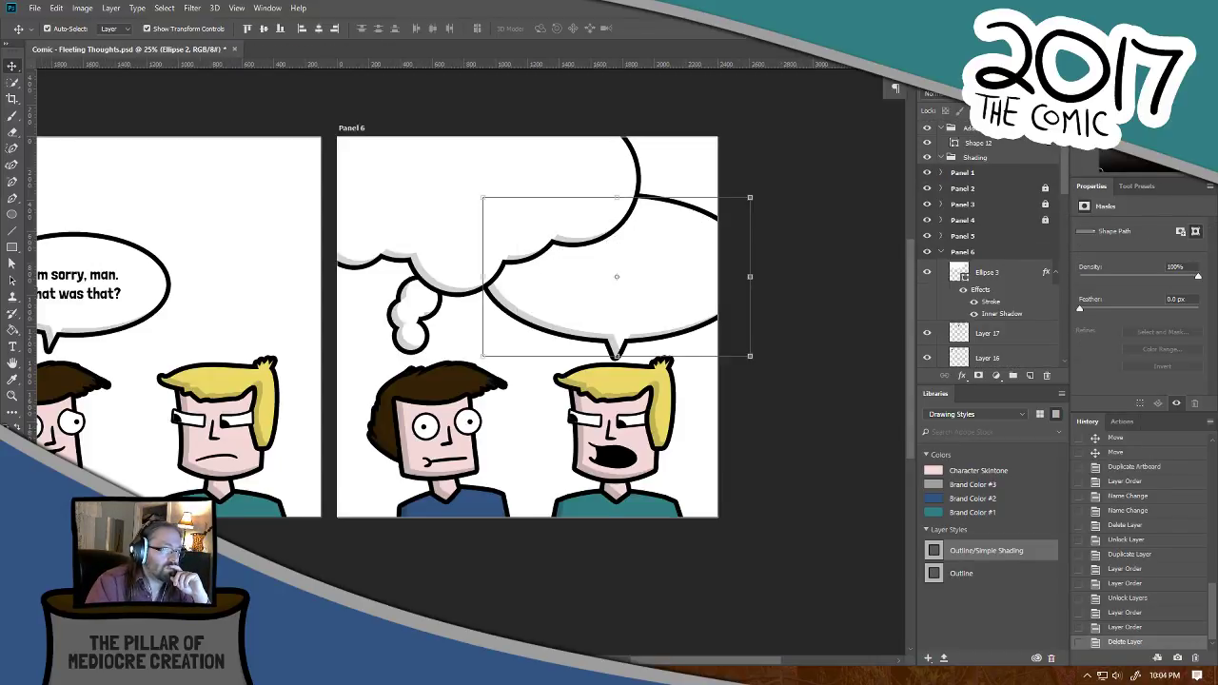
{"action": "left_click", "coordinate": [971, 127]}
{"action": "left_click", "coordinate": [970, 129]}
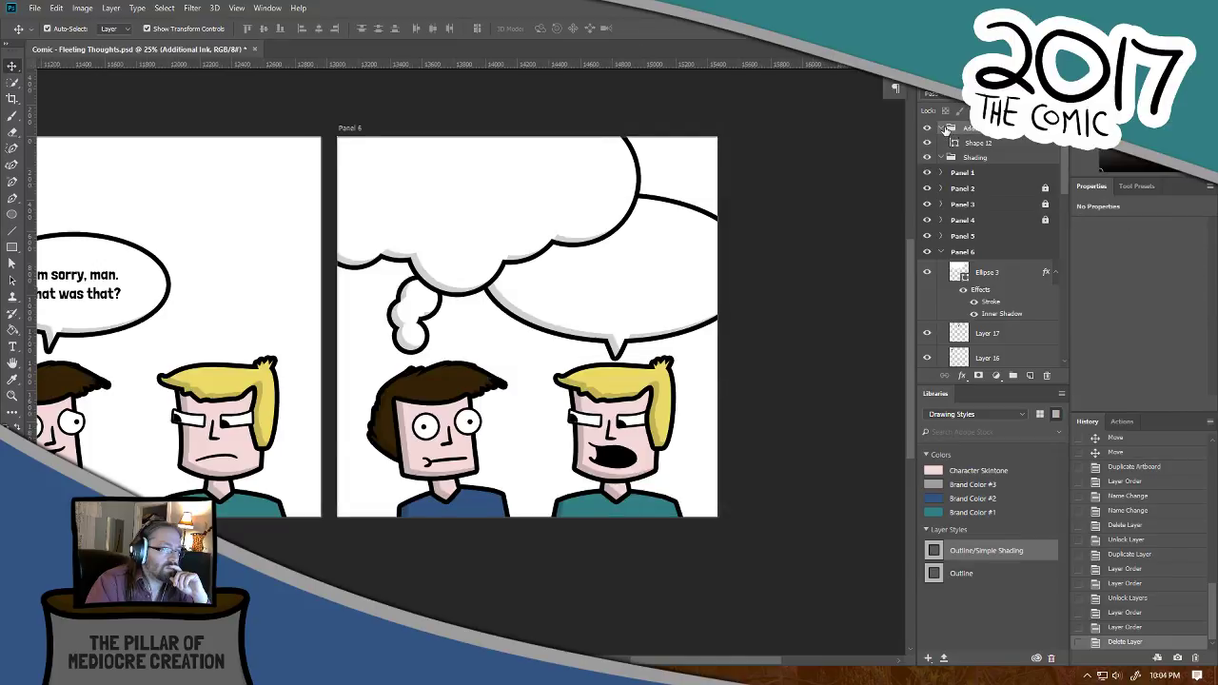
{"action": "left_click", "coordinate": [966, 142]}
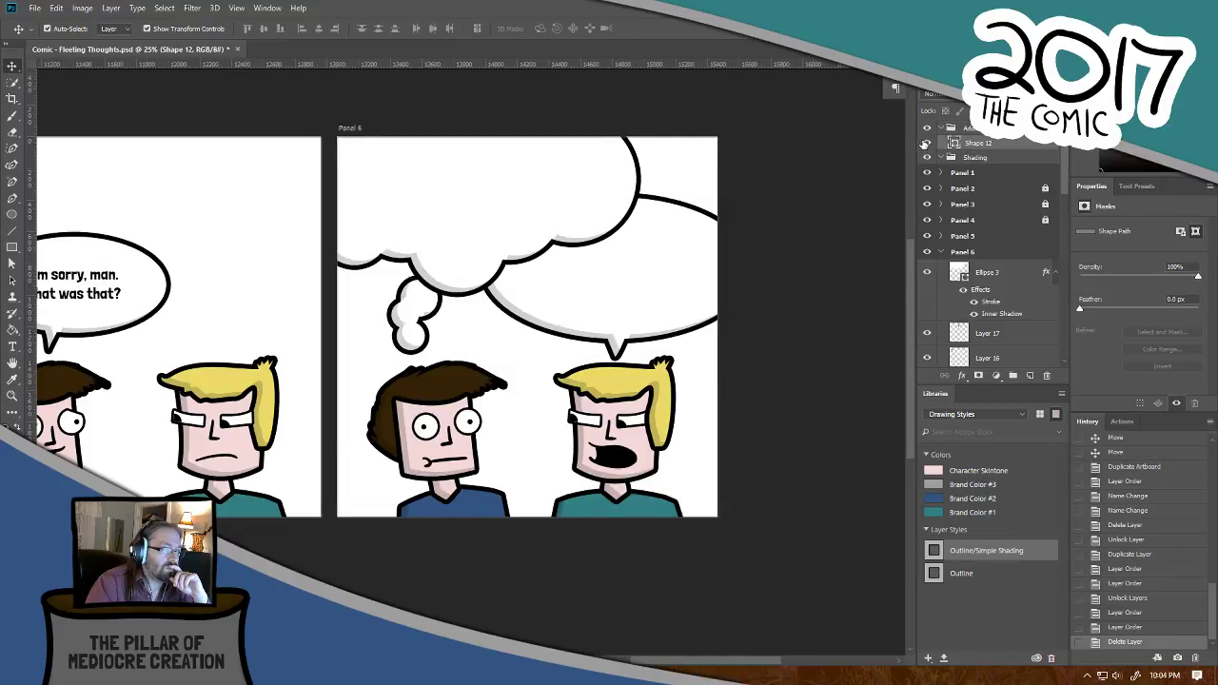
{"action": "left_click", "coordinate": [928, 144]}
{"action": "left_click", "coordinate": [971, 127]}
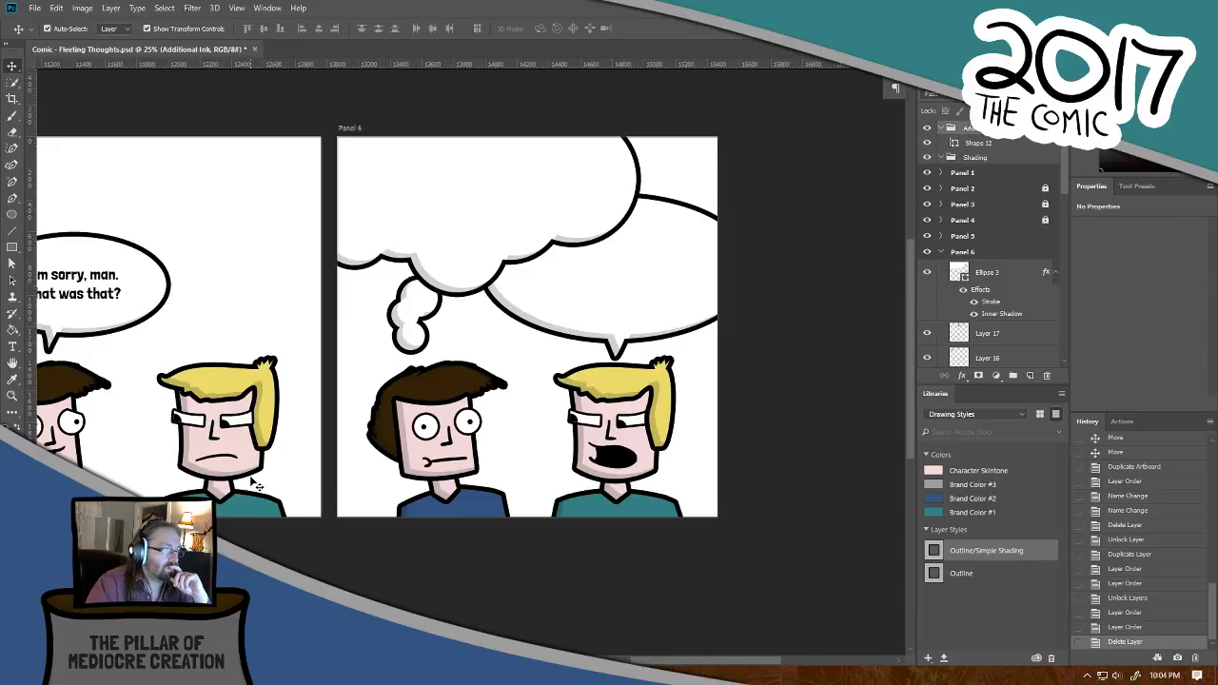
{"action": "scroll", "coordinate": [343, 509], "scroll_direction": "down", "scroll_amount": 2}
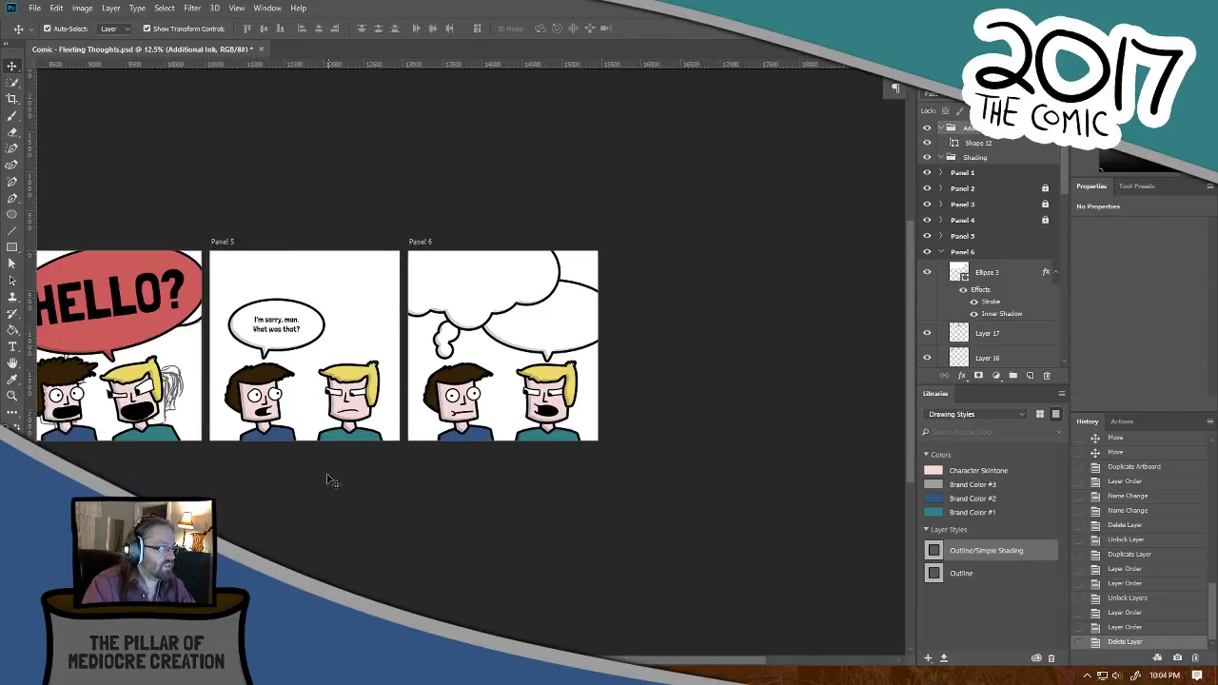
{"action": "left_click_drag", "start_coordinate": [294, 506], "coordinate": [818, 476]}
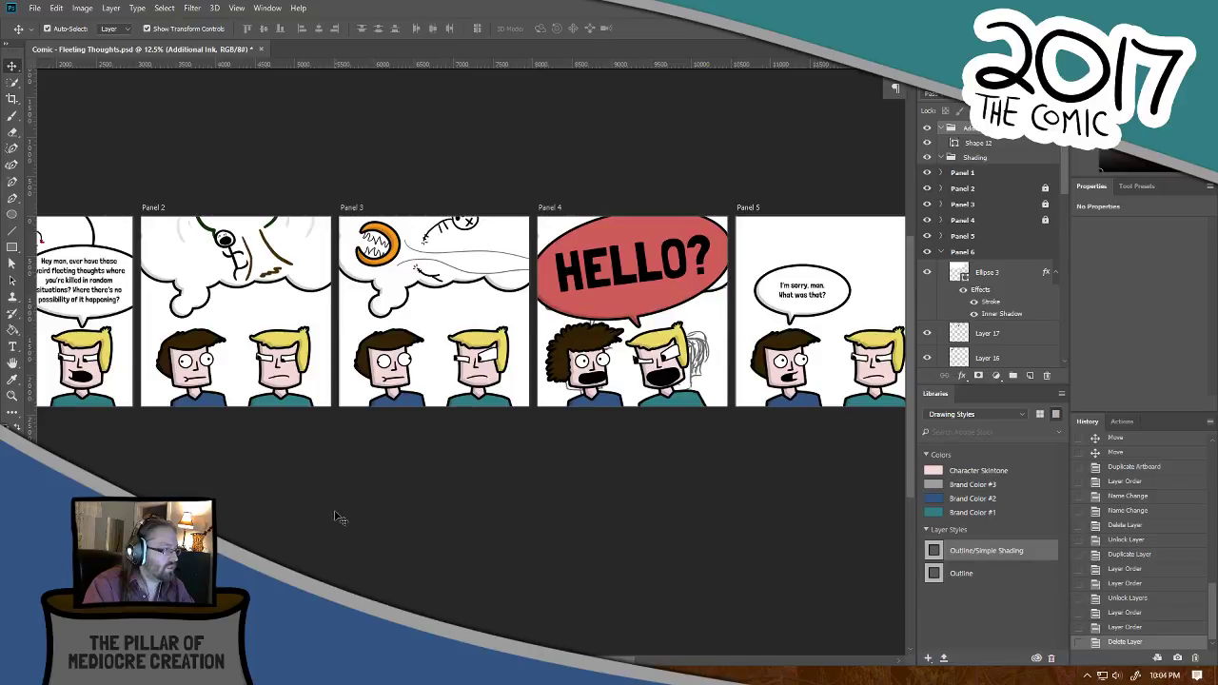
{"action": "scroll", "coordinate": [409, 466], "scroll_direction": "down", "scroll_amount": 2}
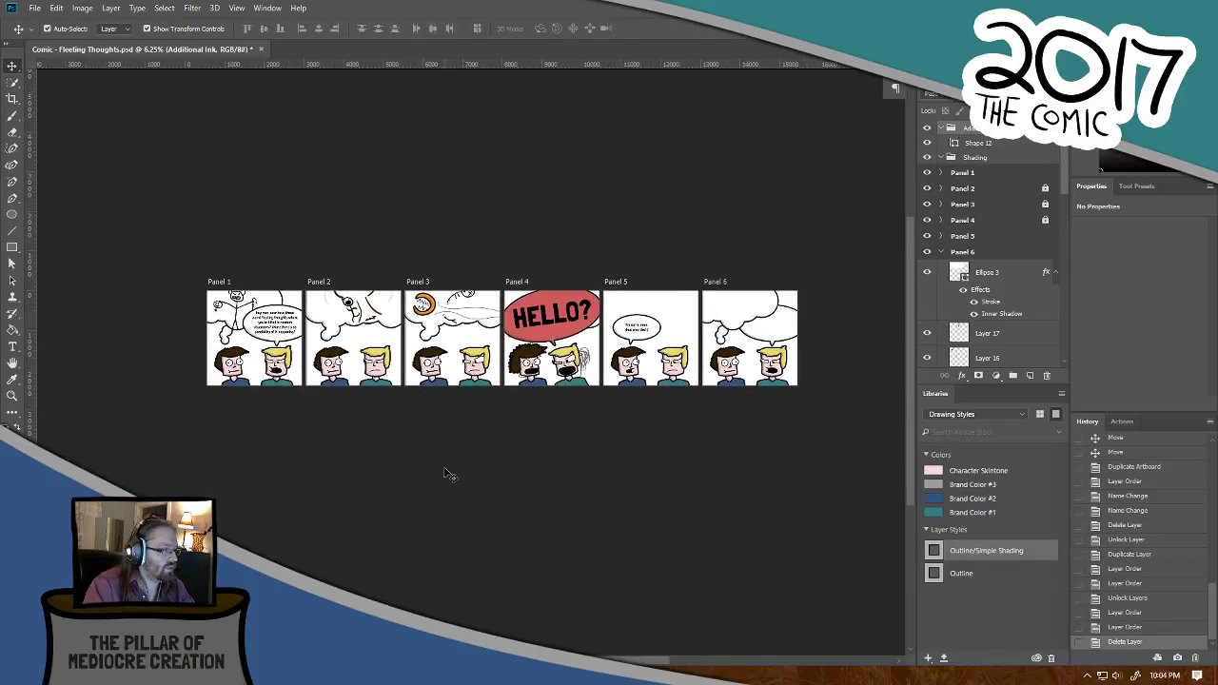
{"action": "left_click", "coordinate": [928, 128]}
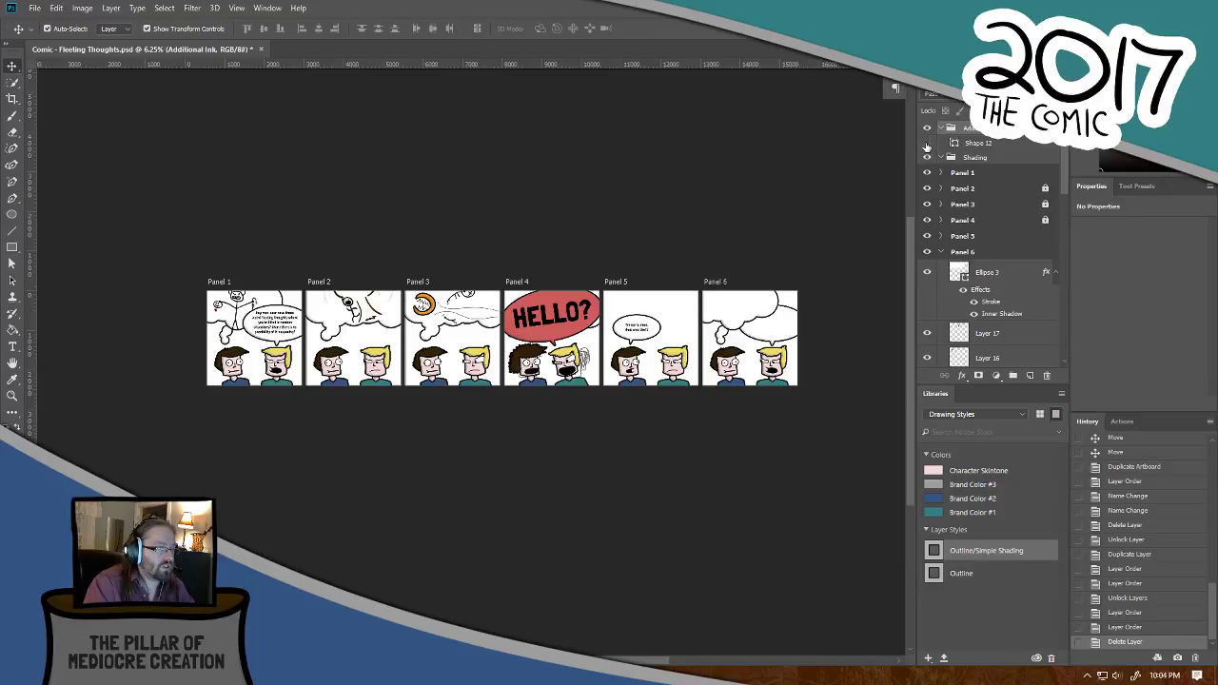
{"action": "left_click", "coordinate": [977, 160]}
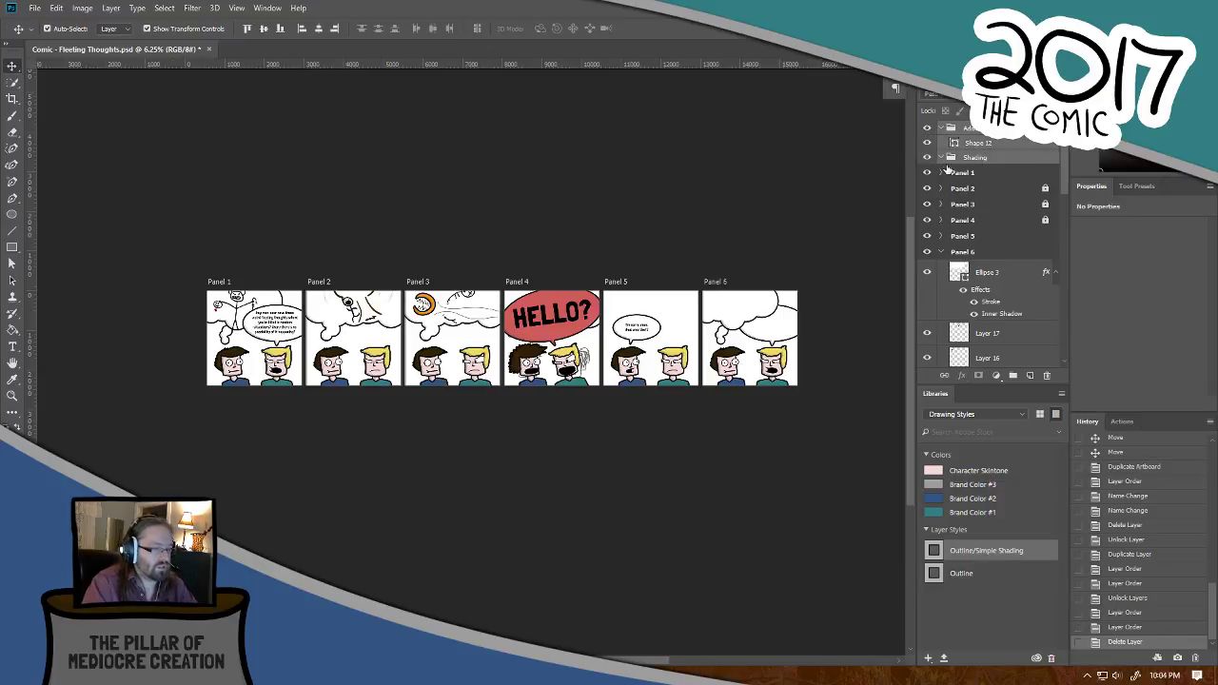
{"action": "key", "text": "Delete"}
Step: Lock the Panel 1 and Panel 5 artboards
{"action": "key", "text": "ctrl+plus"}
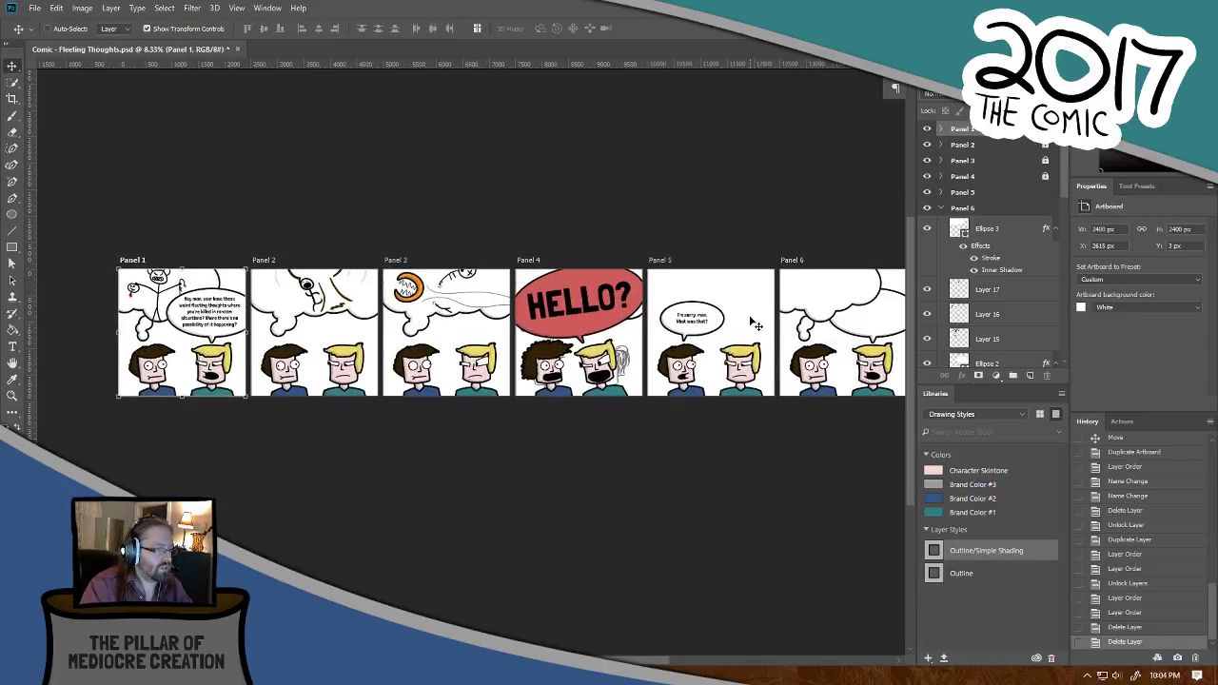
{"action": "key", "text": "ctrl+plus"}
{"action": "key", "text": "ctrl+plus"}
{"action": "left_click_drag", "start_coordinate": [782, 329], "coordinate": [386, 380]}
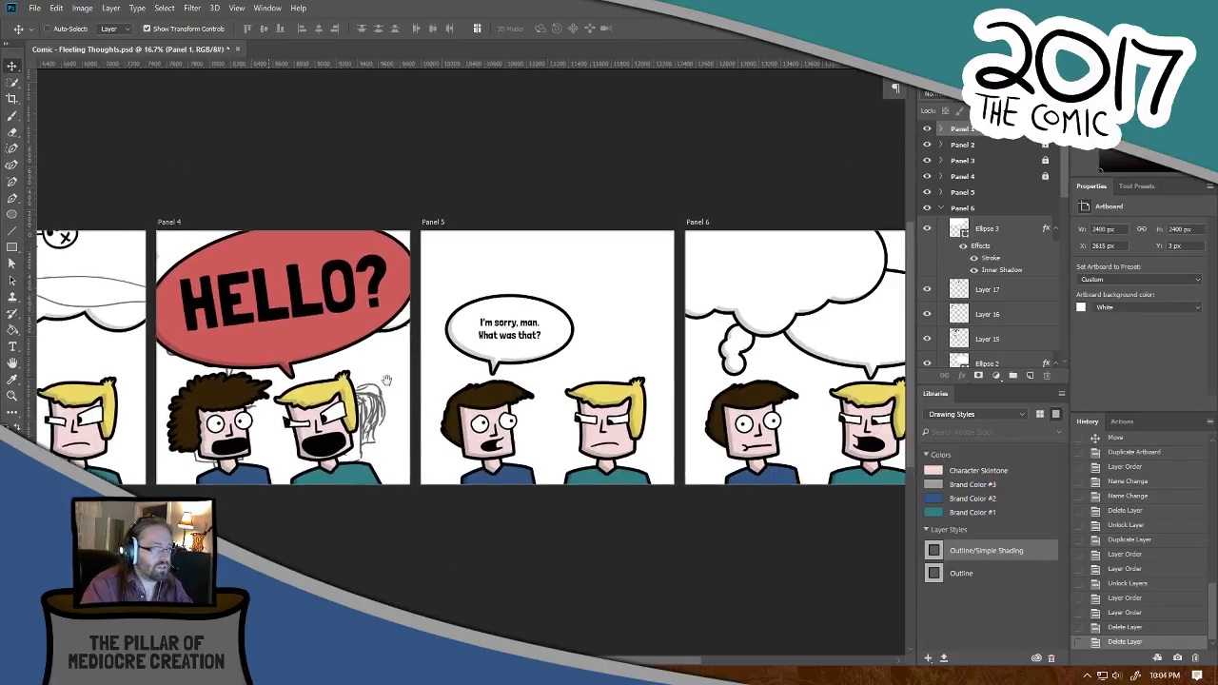
{"action": "left_click_drag", "start_coordinate": [648, 380], "coordinate": [514, 422]}
{"action": "key", "text": "ctrl+plus"}
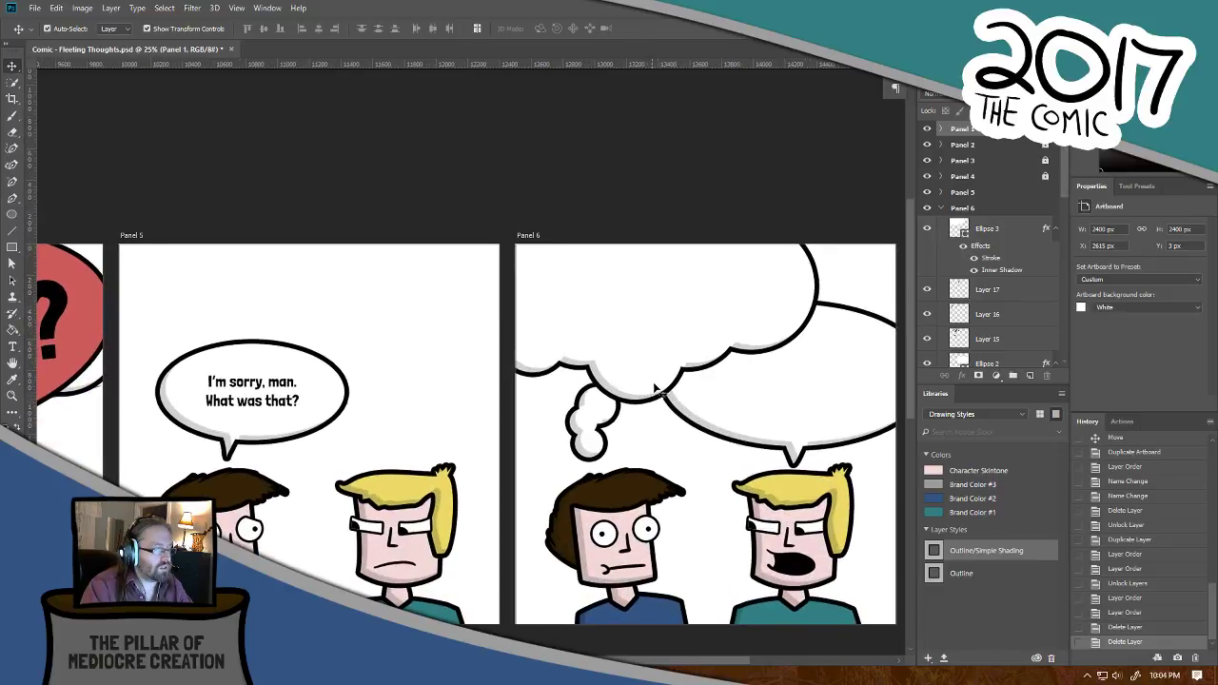
{"action": "left_click_drag", "start_coordinate": [673, 403], "coordinate": [557, 270]}
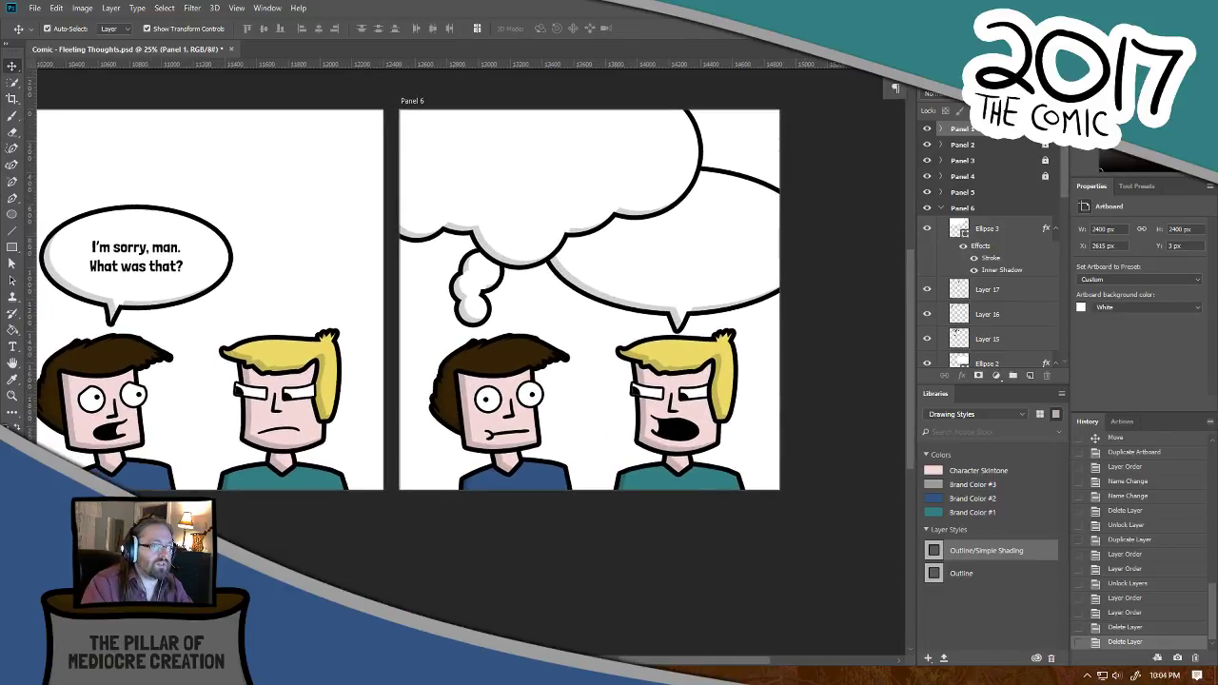
{"action": "left_click", "coordinate": [1006, 112]}
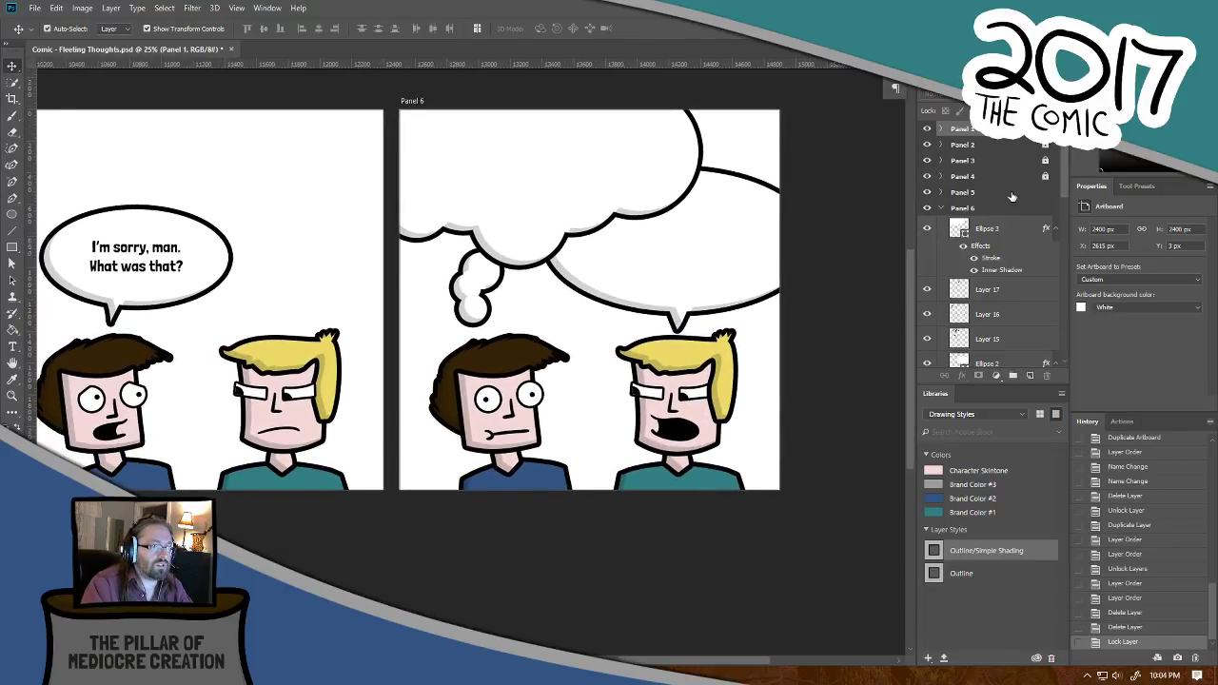
{"action": "left_click", "coordinate": [1011, 194]}
{"action": "key", "text": "ctrl+slash"}
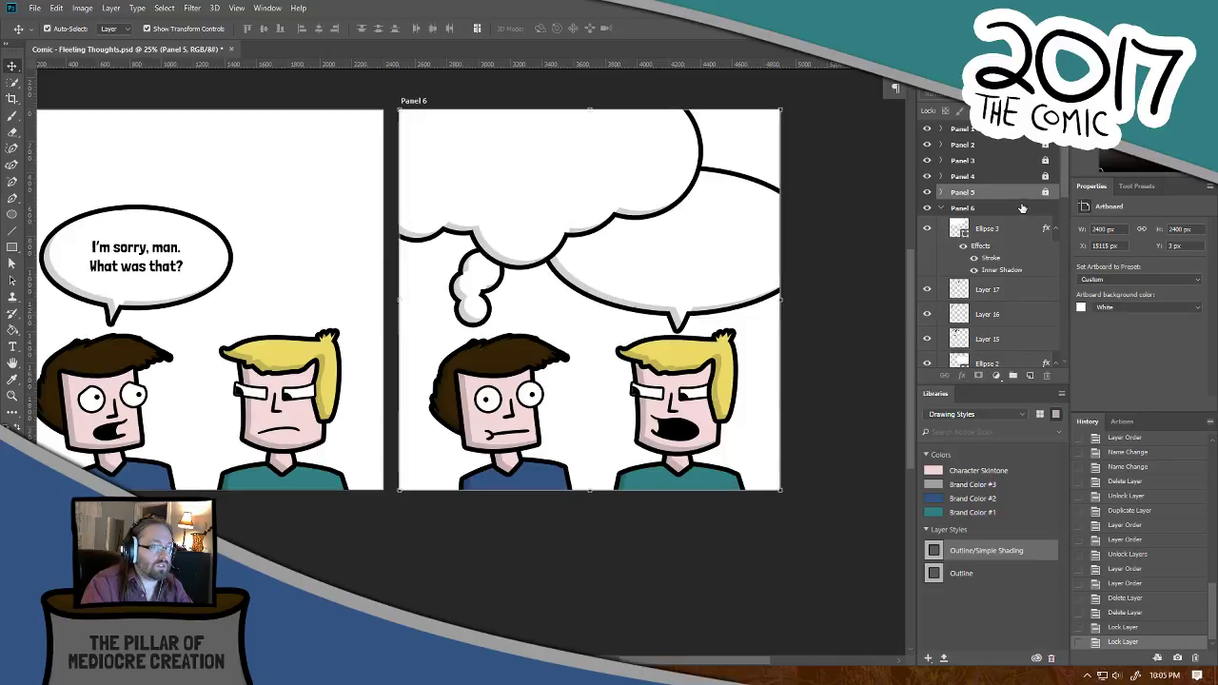
Step: Delete the brown-haired character's mouth layer, Layer 3 in the Guy on left group, from Panel 6
{"action": "left_click", "coordinate": [1022, 208]}
{"action": "key", "text": "ctrl+equal"}
{"action": "left_click_drag", "start_coordinate": [604, 400], "coordinate": [231, 275]}
{"action": "left_click_drag", "start_coordinate": [694, 332], "coordinate": [853, 355]}
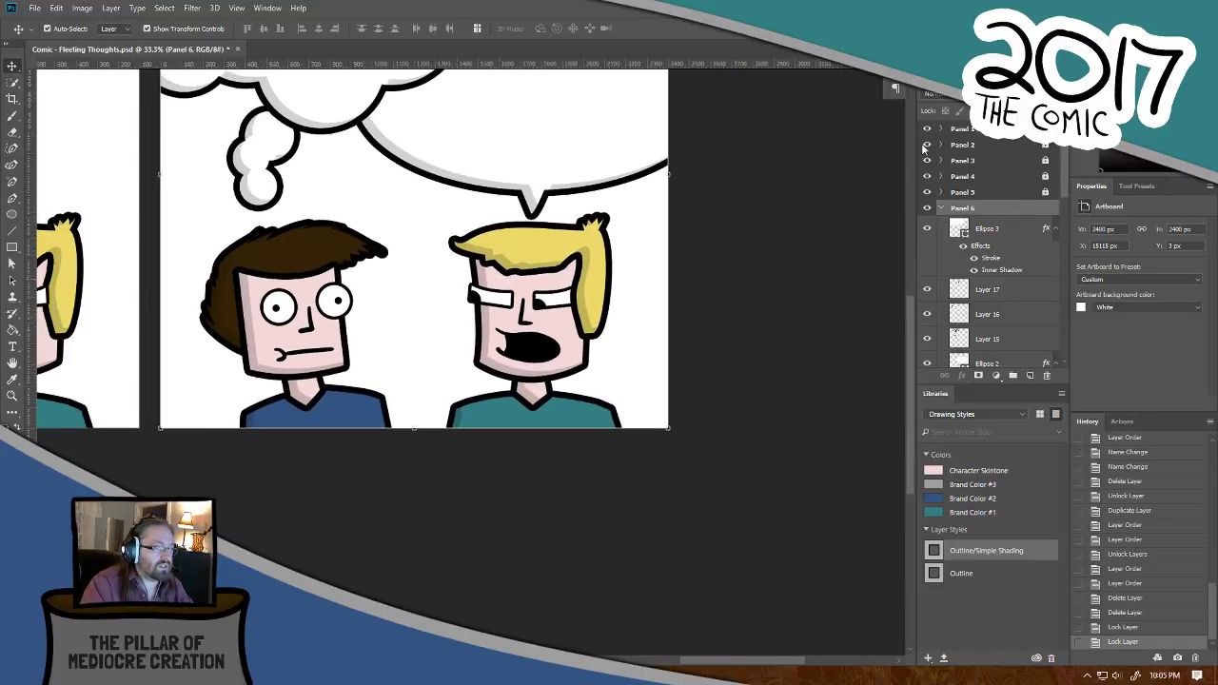
{"action": "left_click_drag", "start_coordinate": [1066, 177], "coordinate": [1068, 258]}
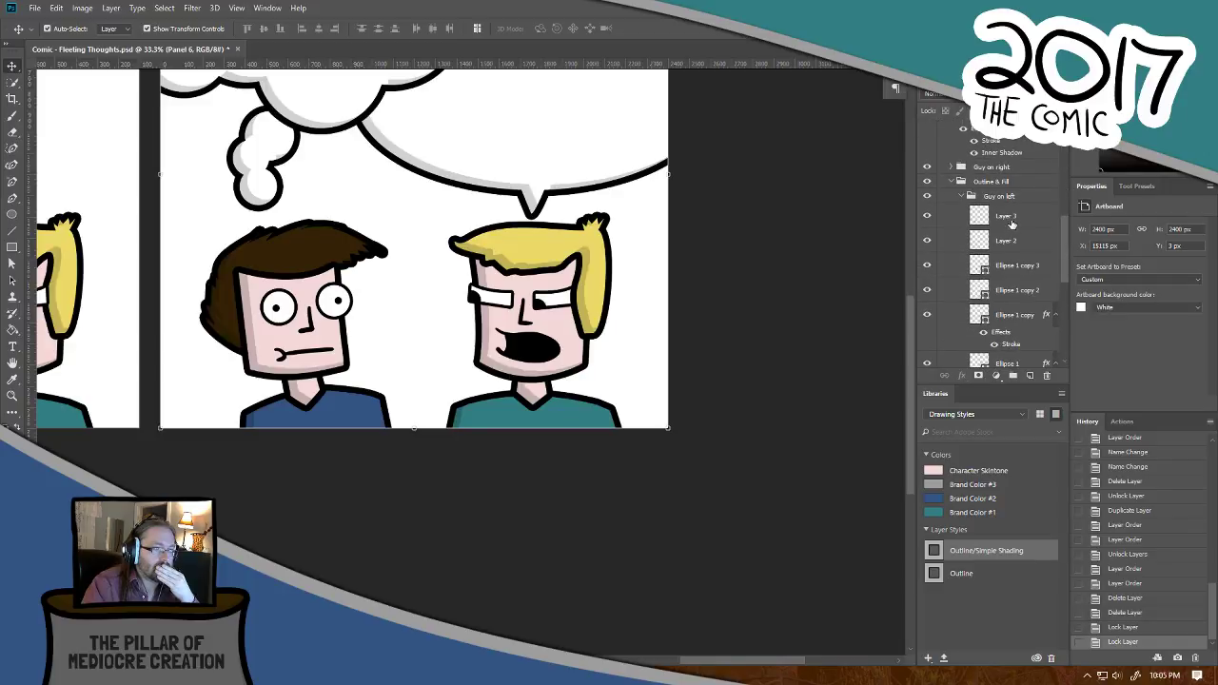
{"action": "left_click", "coordinate": [302, 354]}
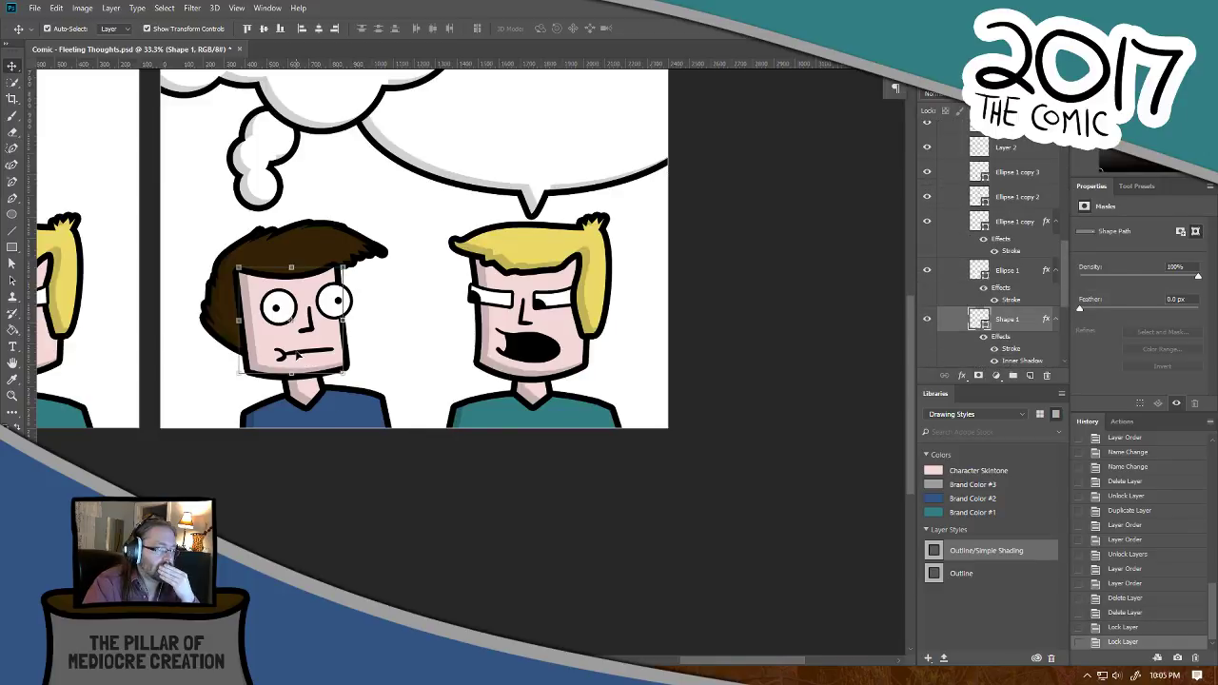
{"action": "key", "text": "Delete"}
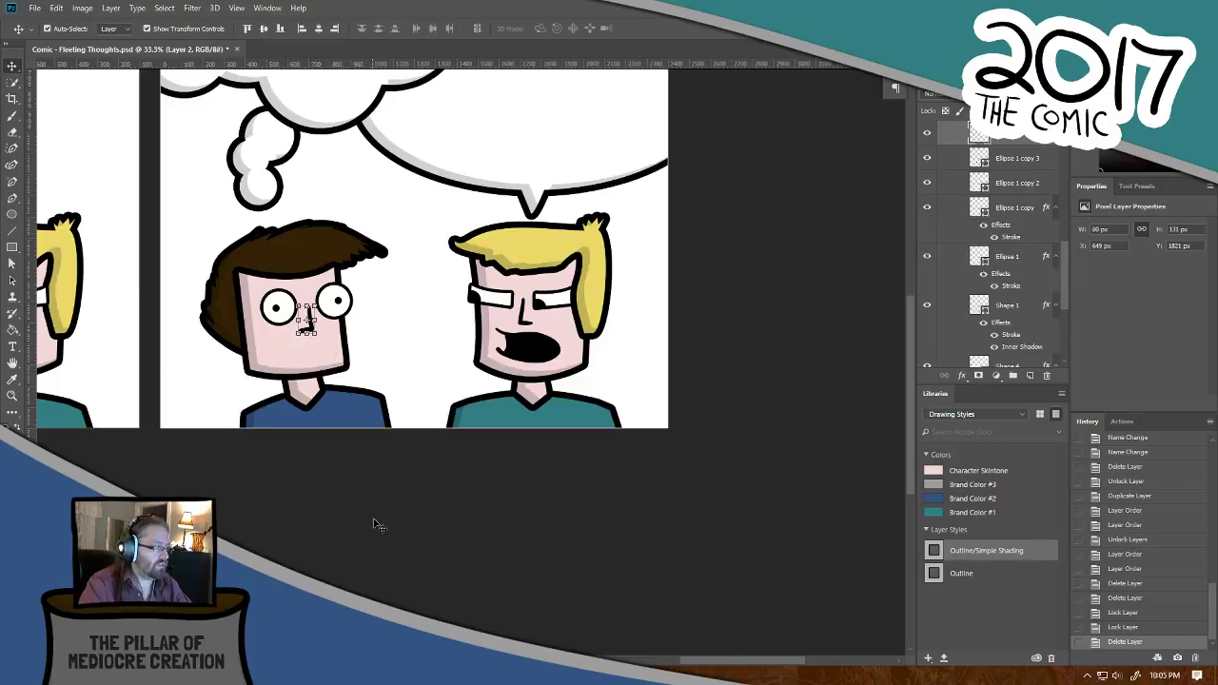
Step: Add the lettering "I said ..." in Panel 6 as centred Londrina Solid text at 100 px
{"action": "left_click_drag", "start_coordinate": [365, 502], "coordinate": [473, 543]}
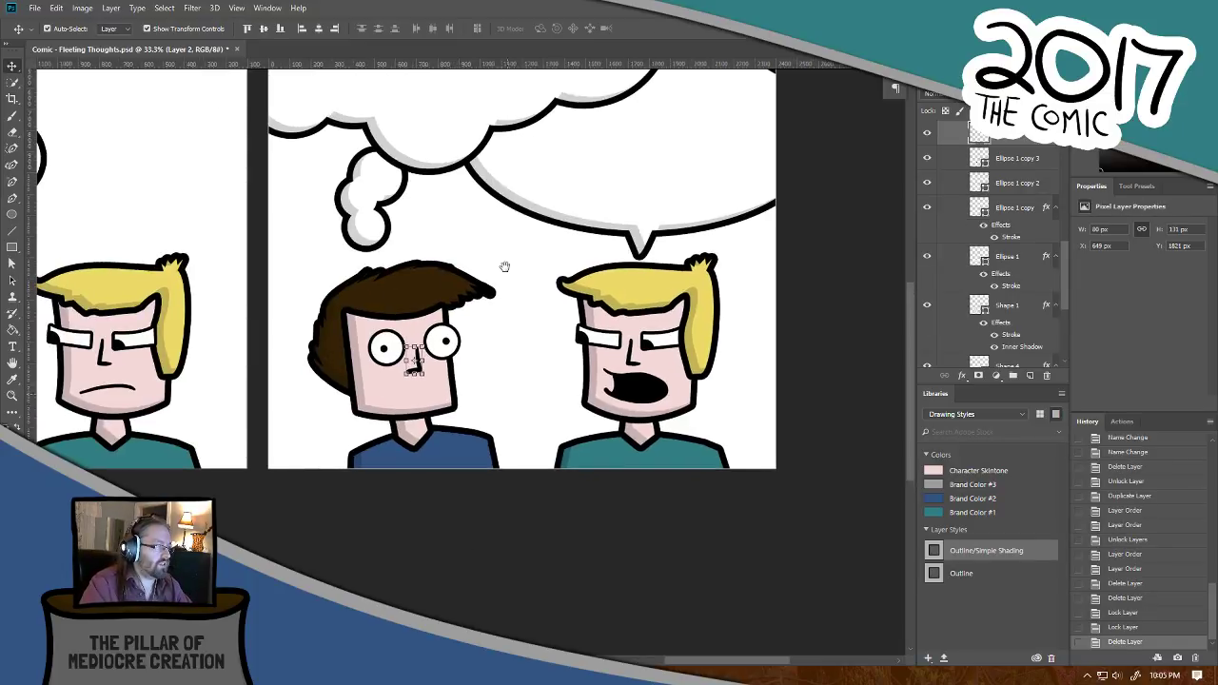
{"action": "left_click_drag", "start_coordinate": [509, 311], "coordinate": [532, 431]}
{"action": "left_click", "coordinate": [675, 291]}
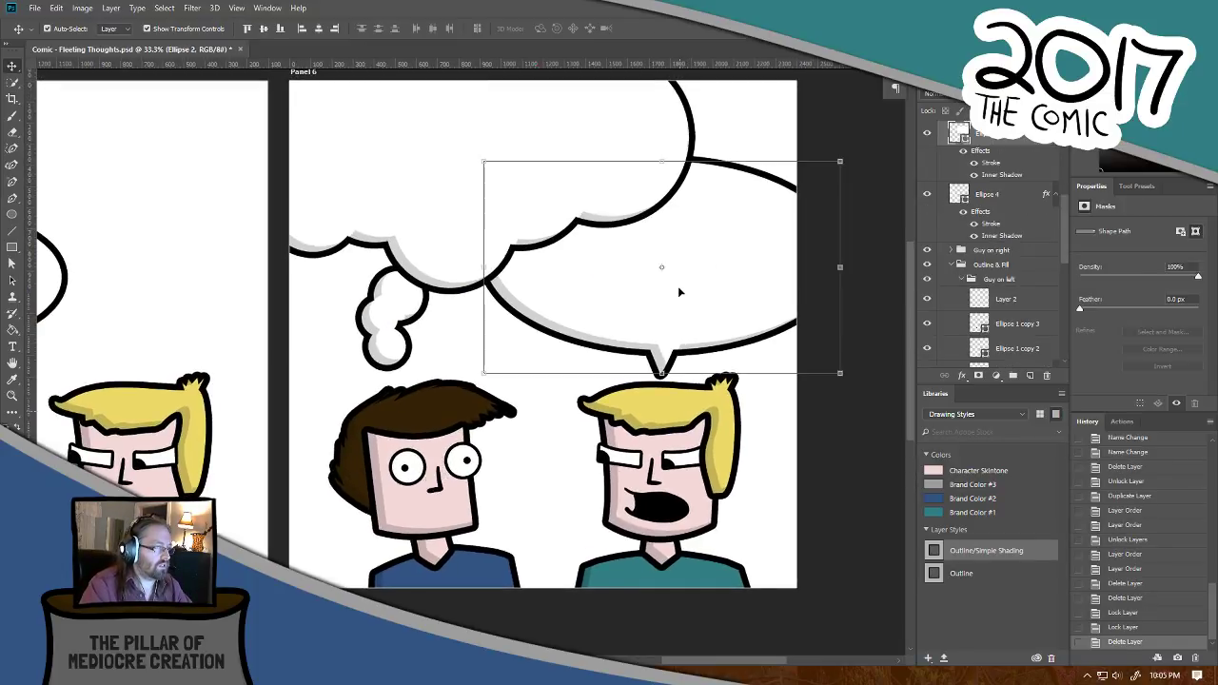
{"action": "key", "text": "t"}
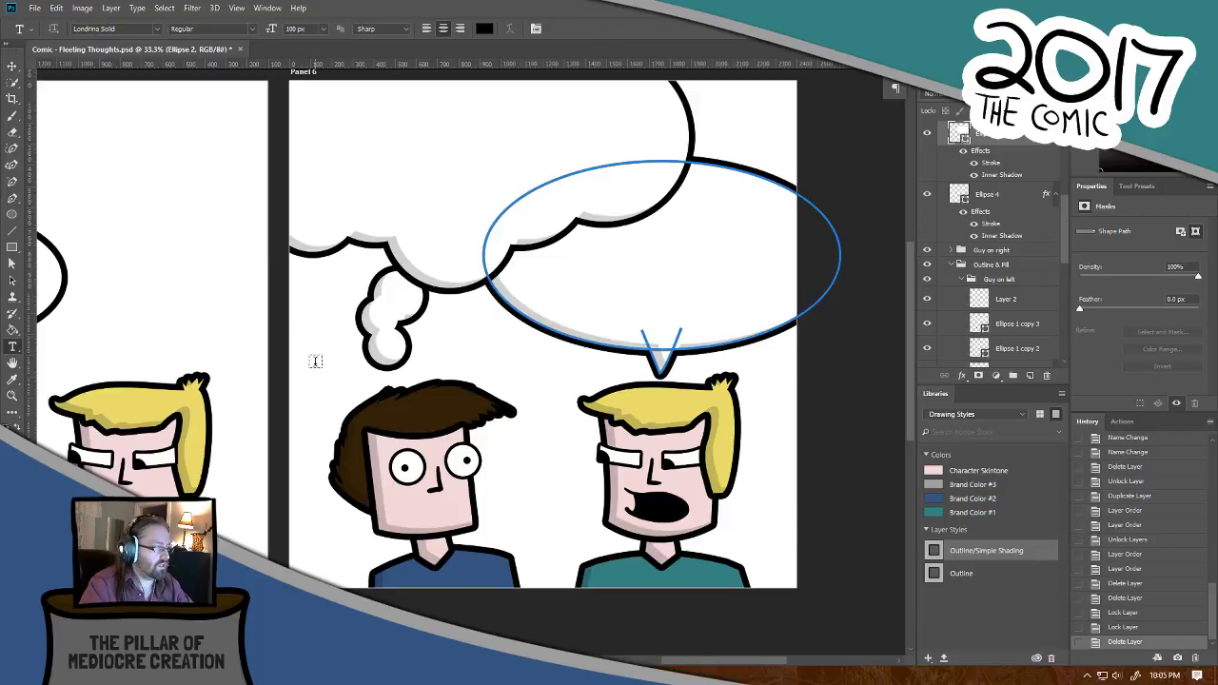
{"action": "left_click", "coordinate": [315, 356]}
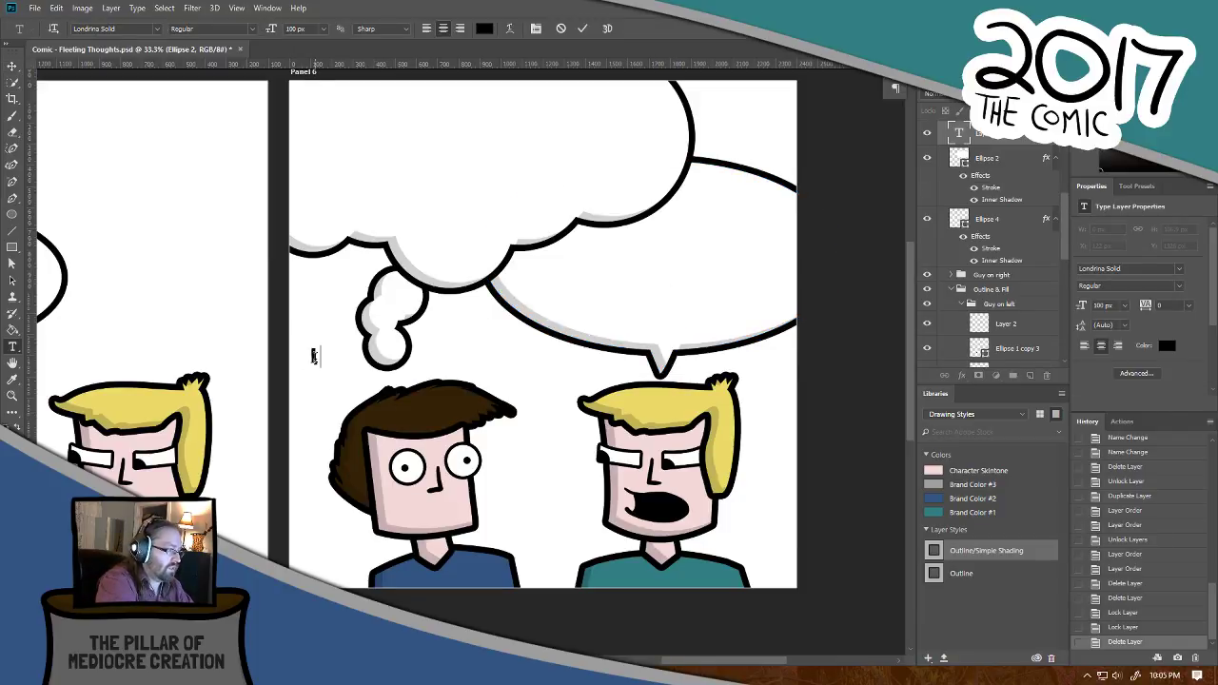
{"action": "type", "text": "I said,"}
{"action": "key", "text": "BackSpace"}
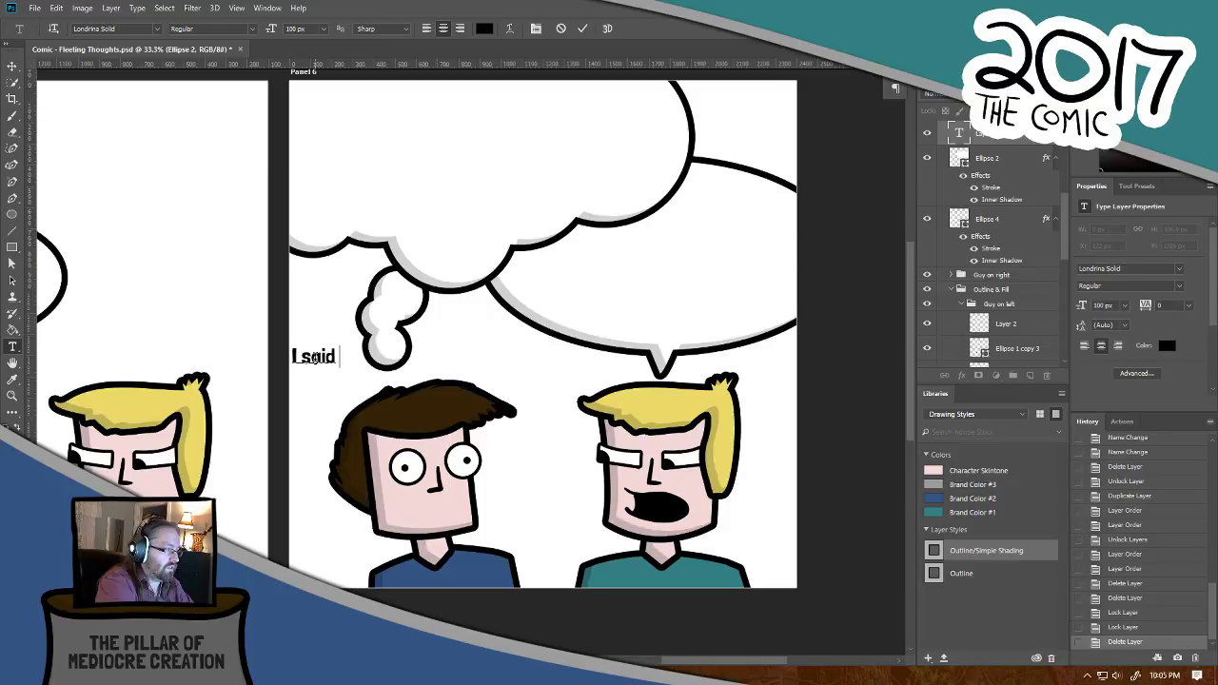
{"action": "type", "text": "..."}
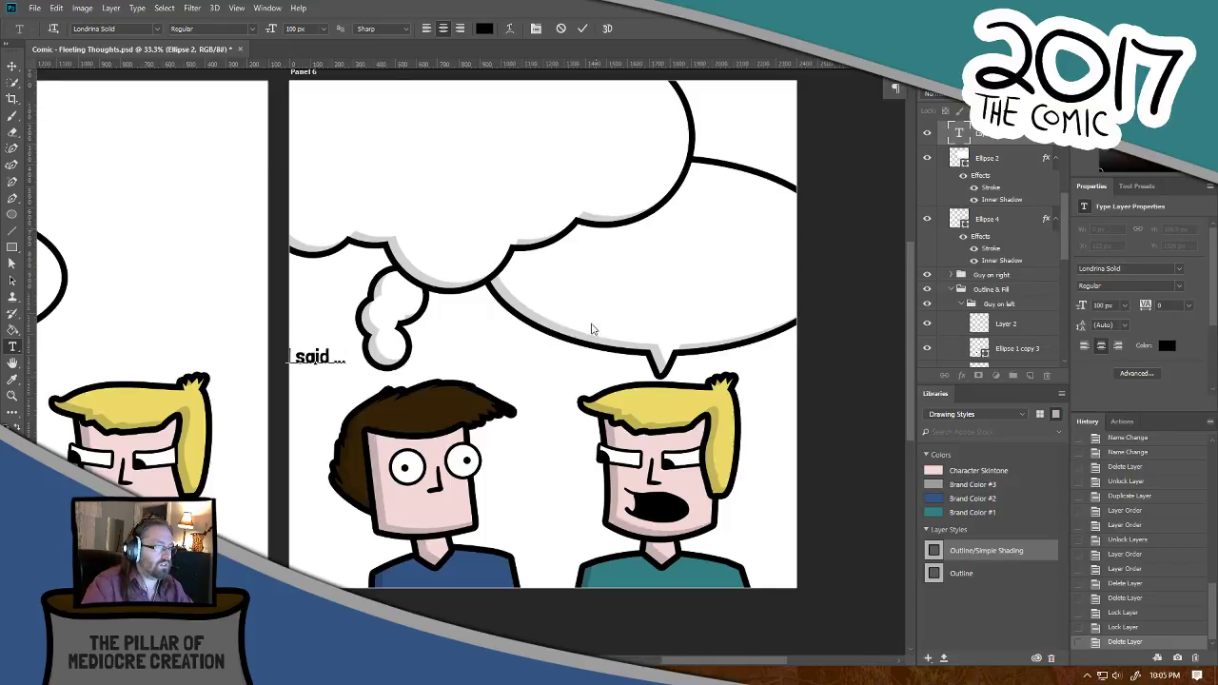
{"action": "key", "text": "ctrl+Return"}
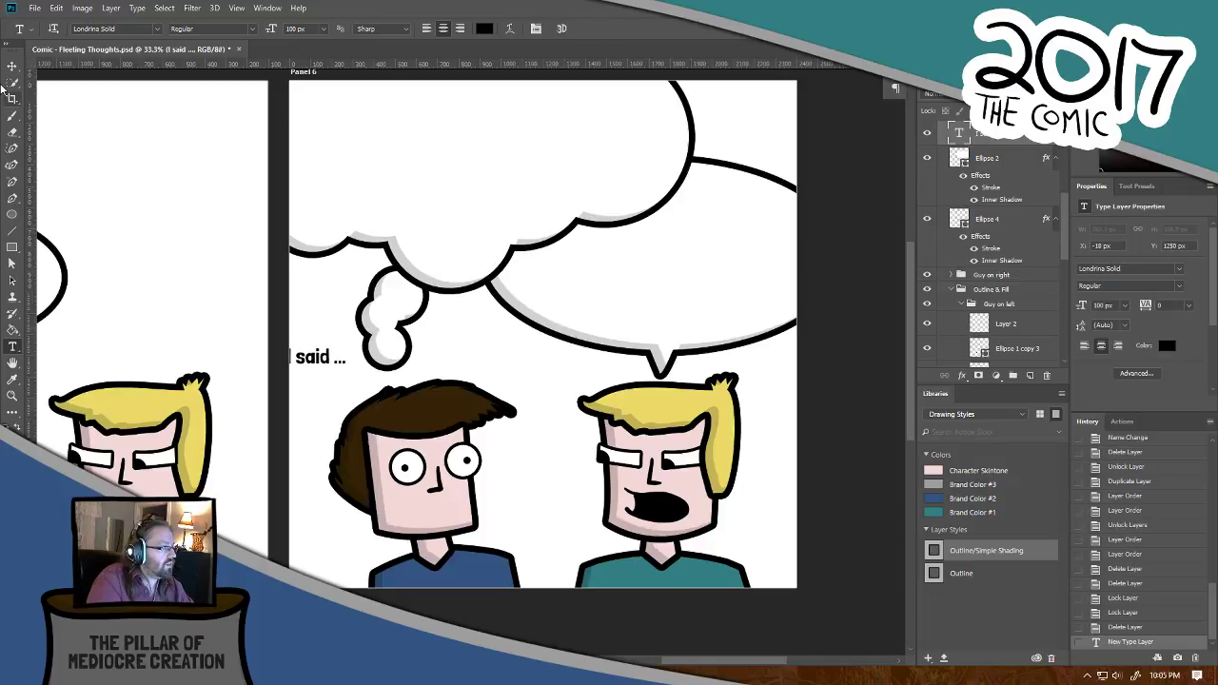
Step: Scale Panel 6's speech bubble down to about 880 px wide and place it just above the blond character's head
{"action": "left_click", "coordinate": [13, 67]}
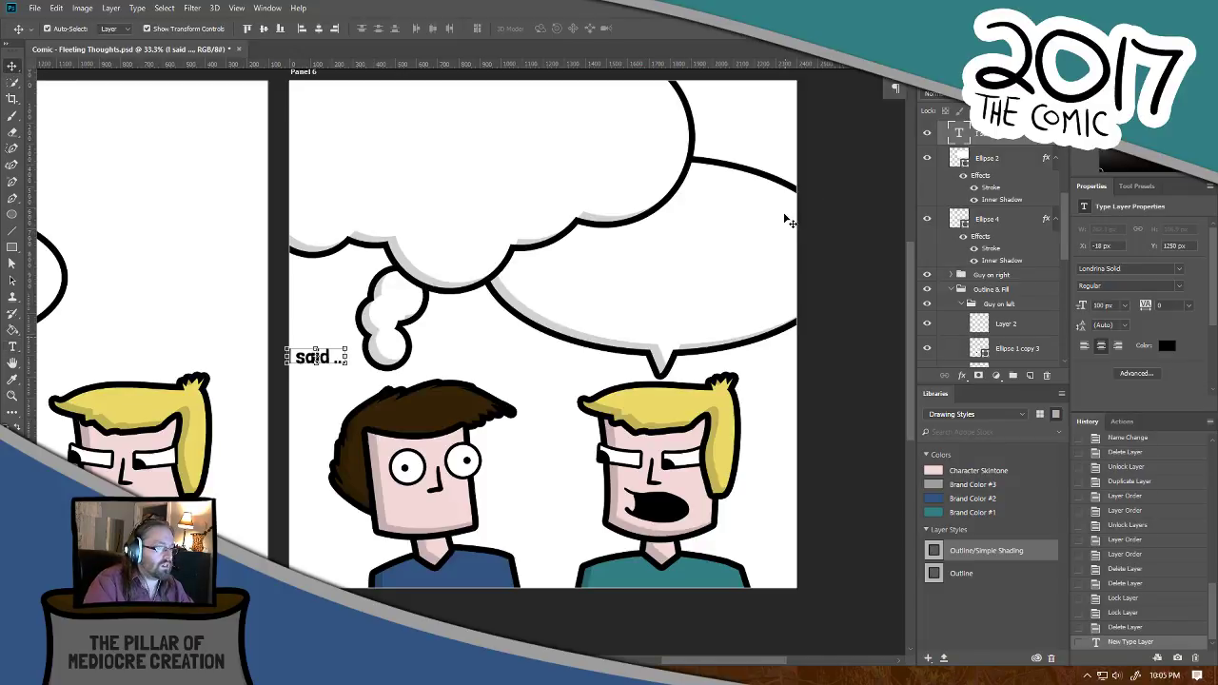
{"action": "left_click", "coordinate": [763, 195]}
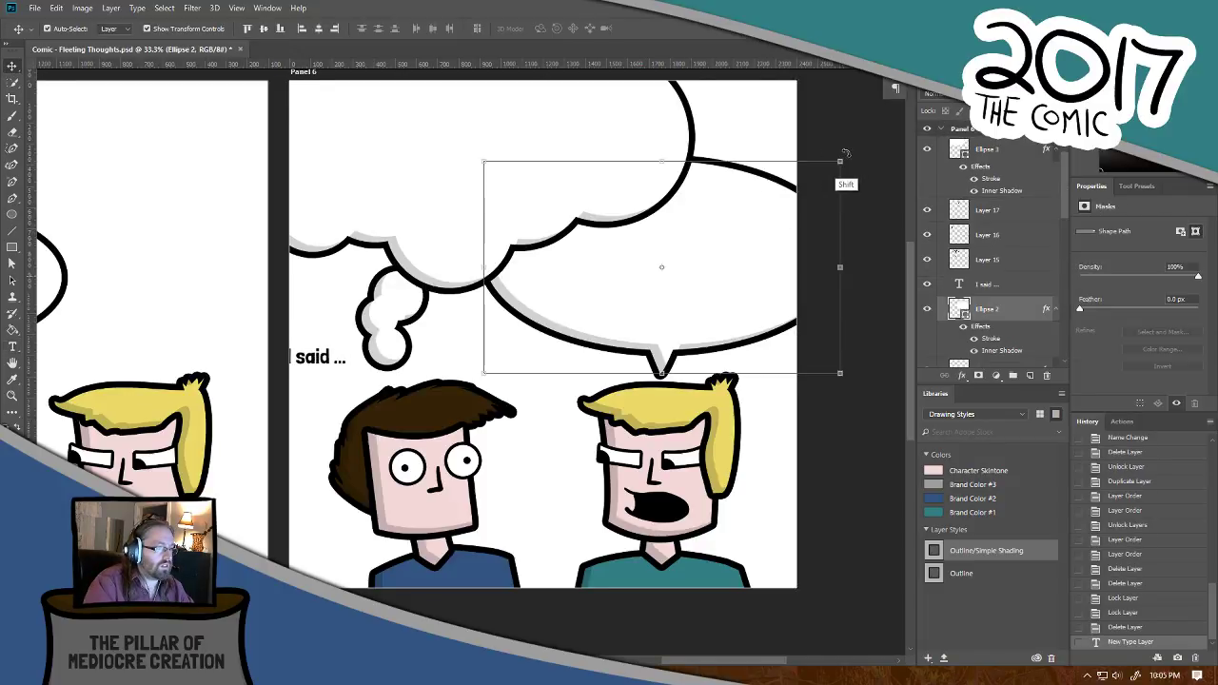
{"action": "left_click_drag", "start_coordinate": [839, 161], "coordinate": [775, 223]}
{"action": "left_click_drag", "start_coordinate": [713, 261], "coordinate": [709, 304]}
{"action": "key", "text": "Return"}
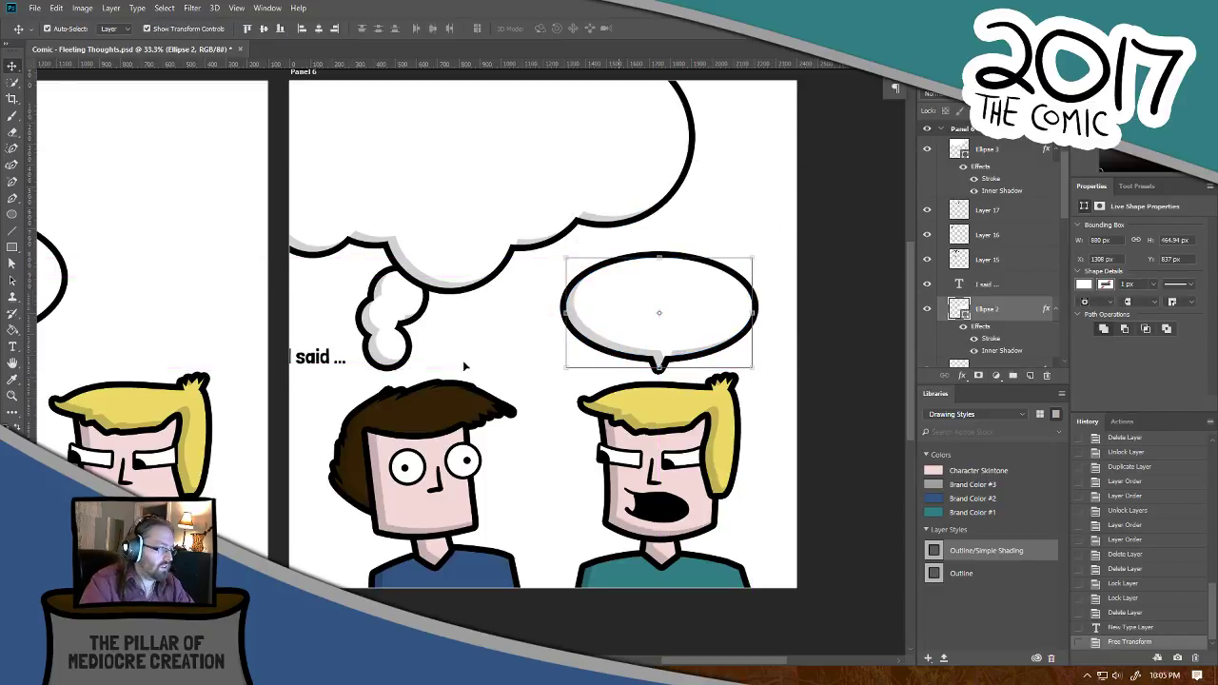
Step: Move the "I said ..." lettering into the centre of the blond character's speech bubble
{"action": "left_click", "coordinate": [333, 358]}
{"action": "left_click_drag", "start_coordinate": [333, 359], "coordinate": [671, 306]}
{"action": "left_click_drag", "start_coordinate": [536, 333], "coordinate": [614, 380]}
{"action": "left_click", "coordinate": [509, 362]}
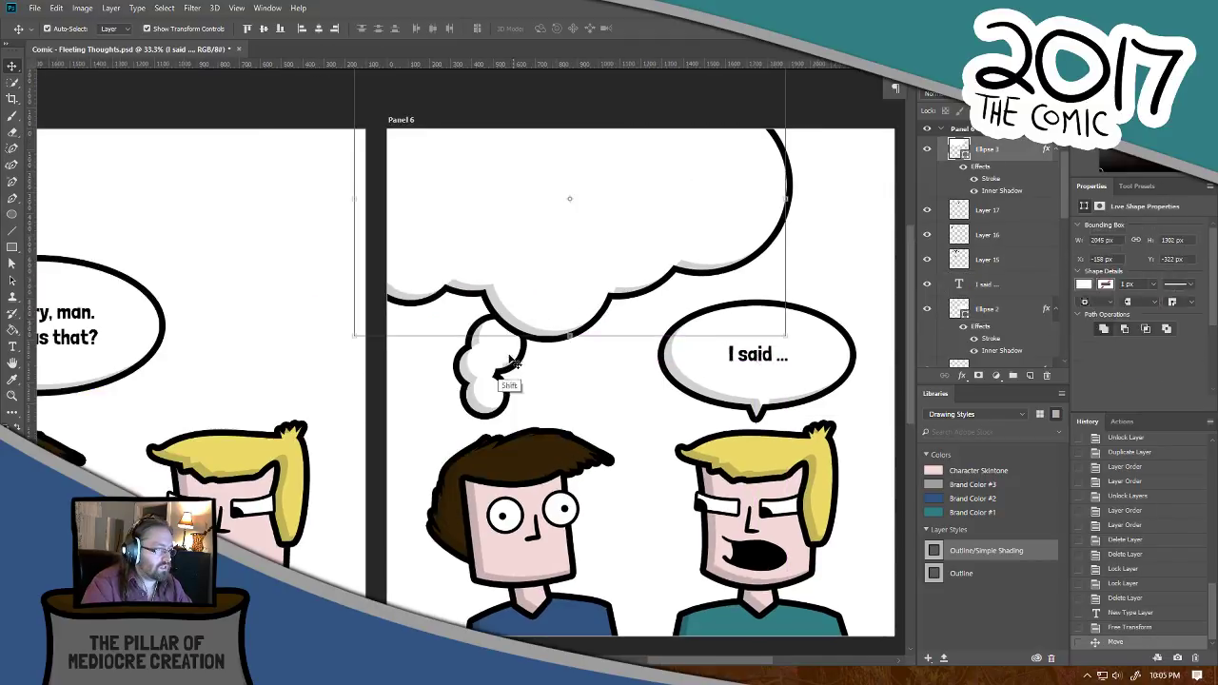
{"action": "left_click", "coordinate": [535, 346]}
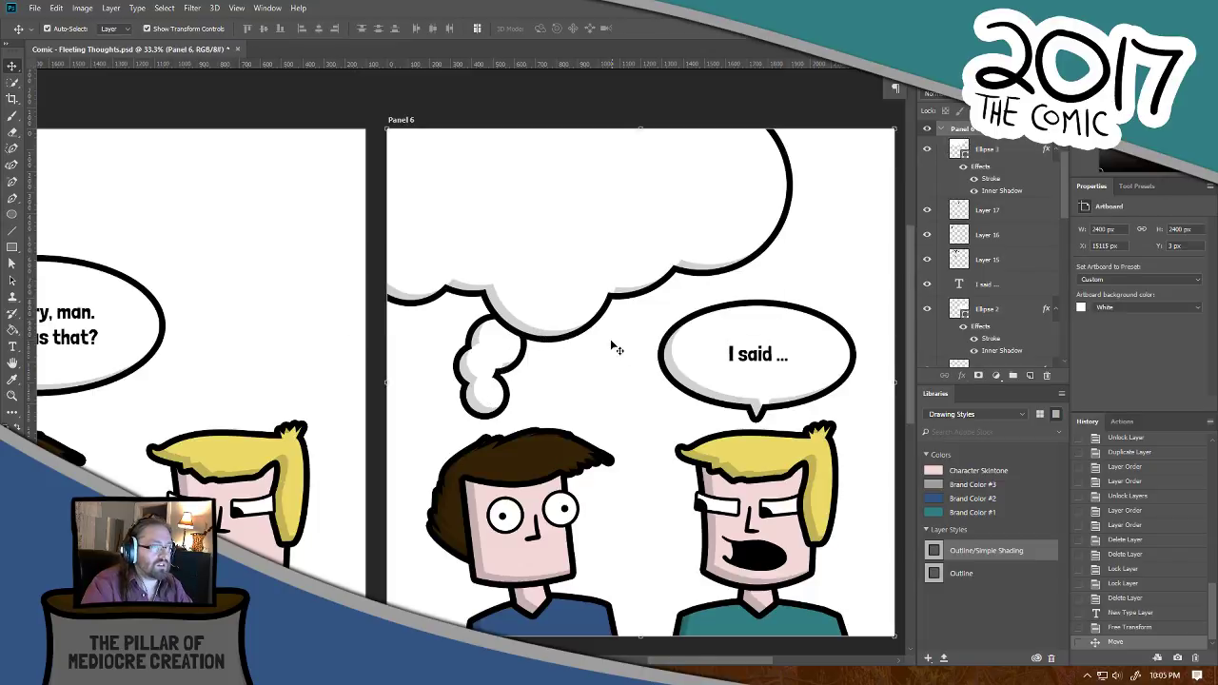
Step: Add a new layer above the large thought bubble in Panel 6 and choose the Brush tool
{"action": "left_click", "coordinate": [499, 367]}
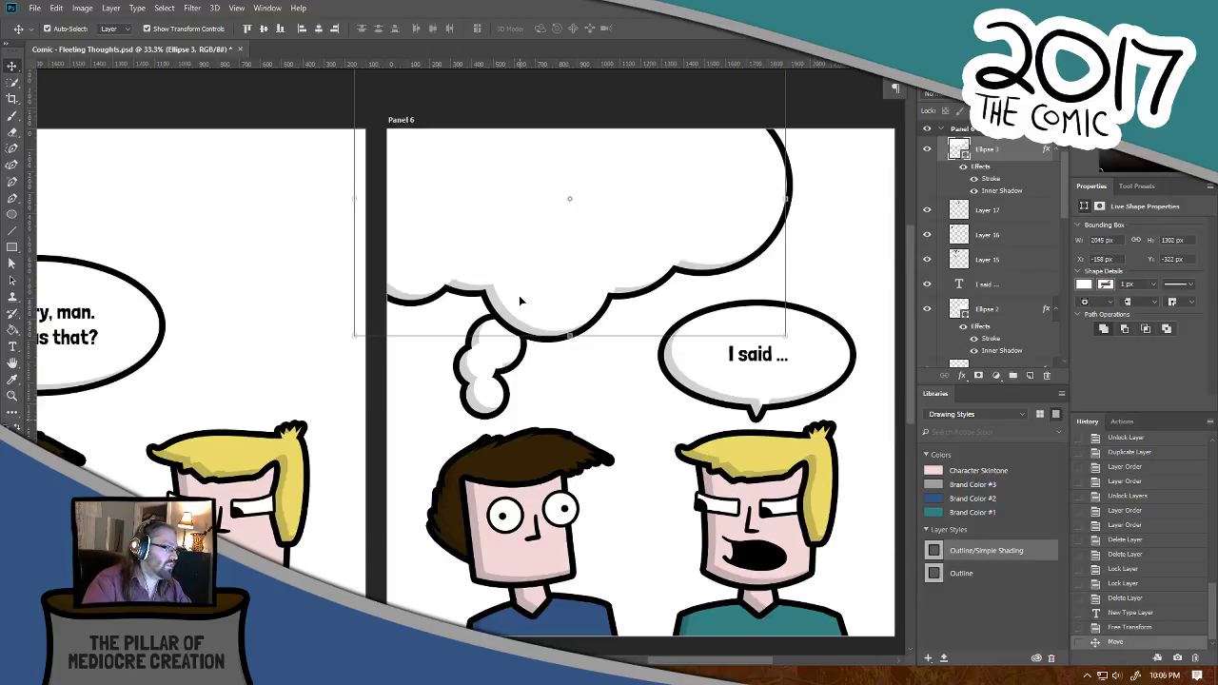
{"action": "key", "text": "ctrl+plus"}
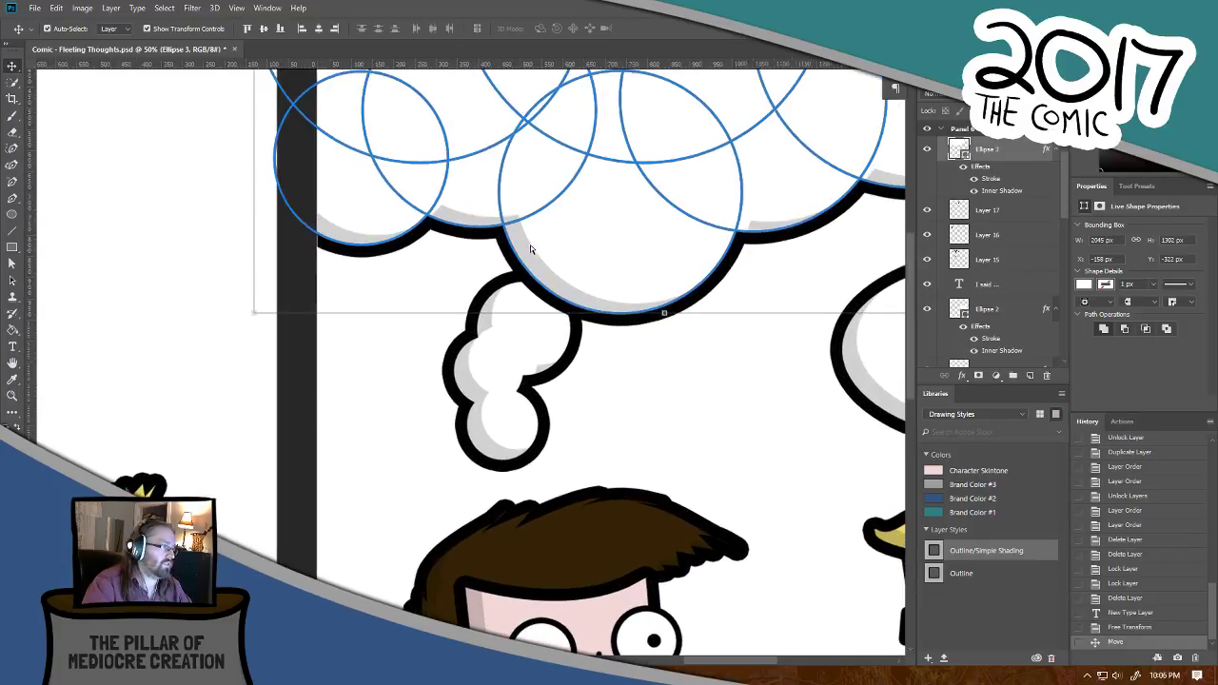
{"action": "left_click_drag", "start_coordinate": [616, 278], "coordinate": [486, 533]}
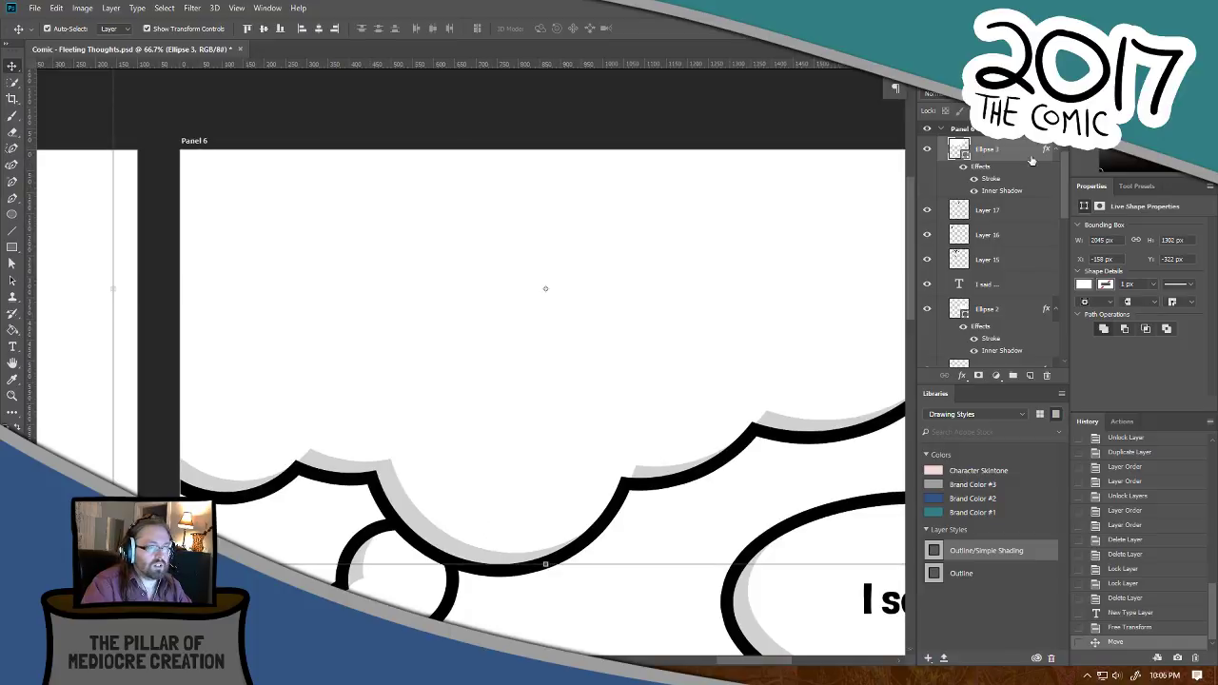
{"action": "key", "text": "ctrl+shift+alt+n"}
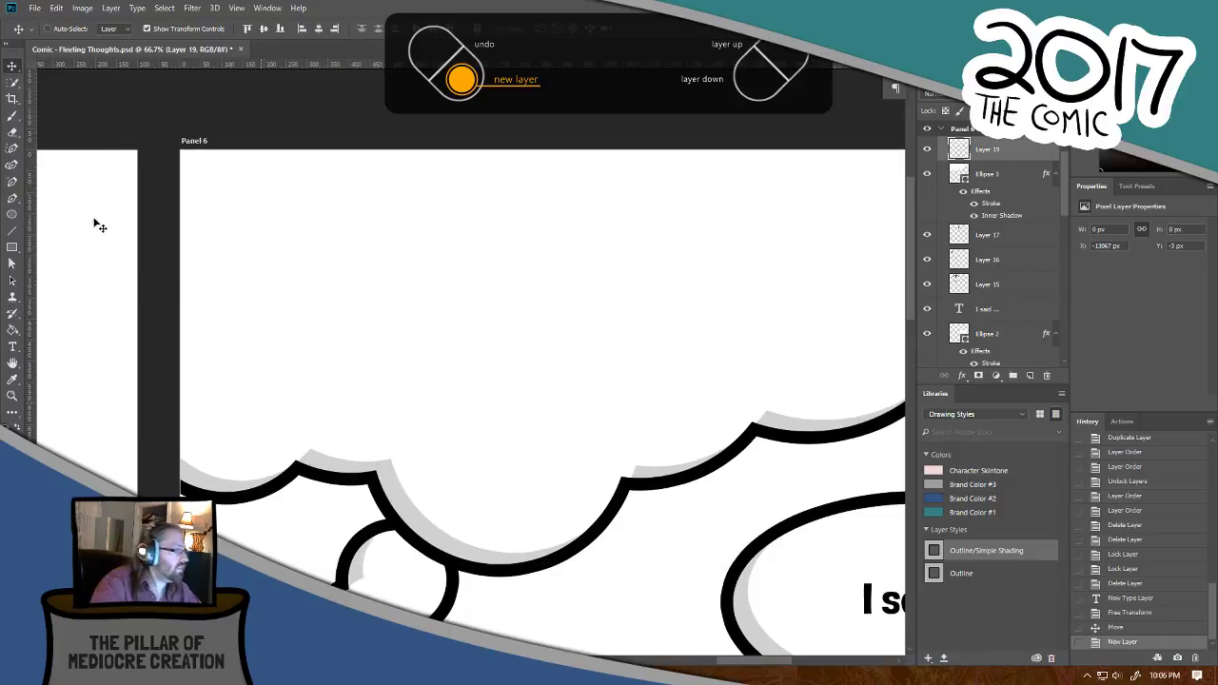
{"action": "left_click", "coordinate": [13, 119]}
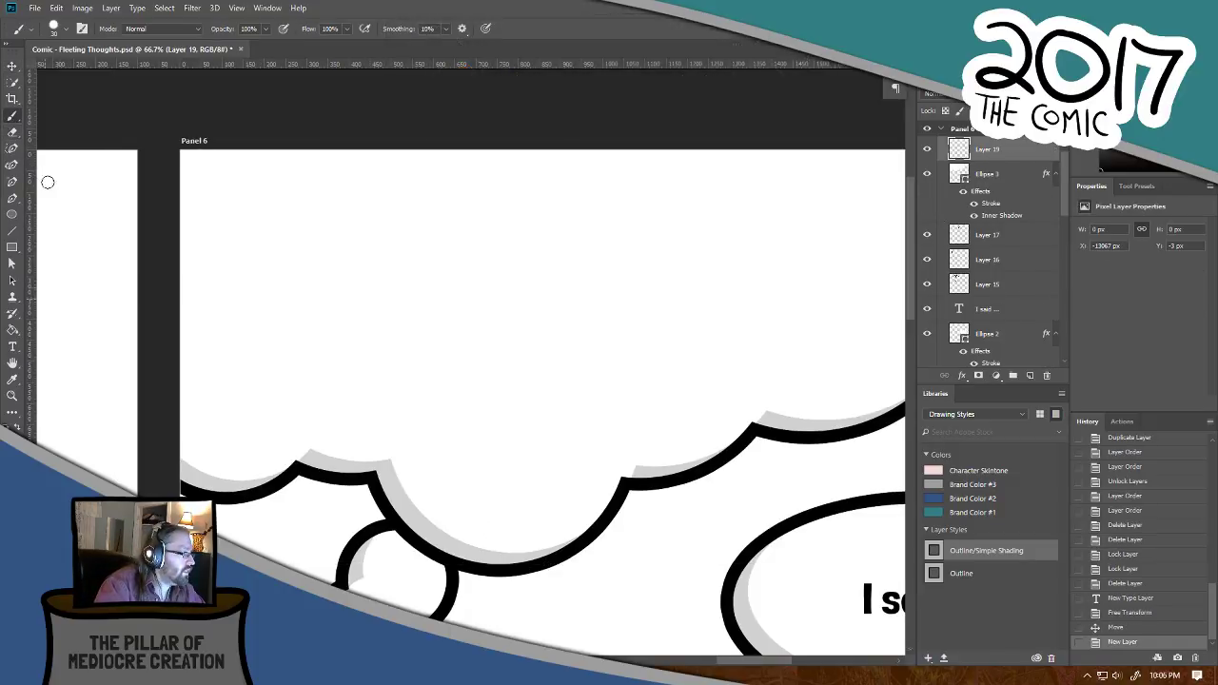
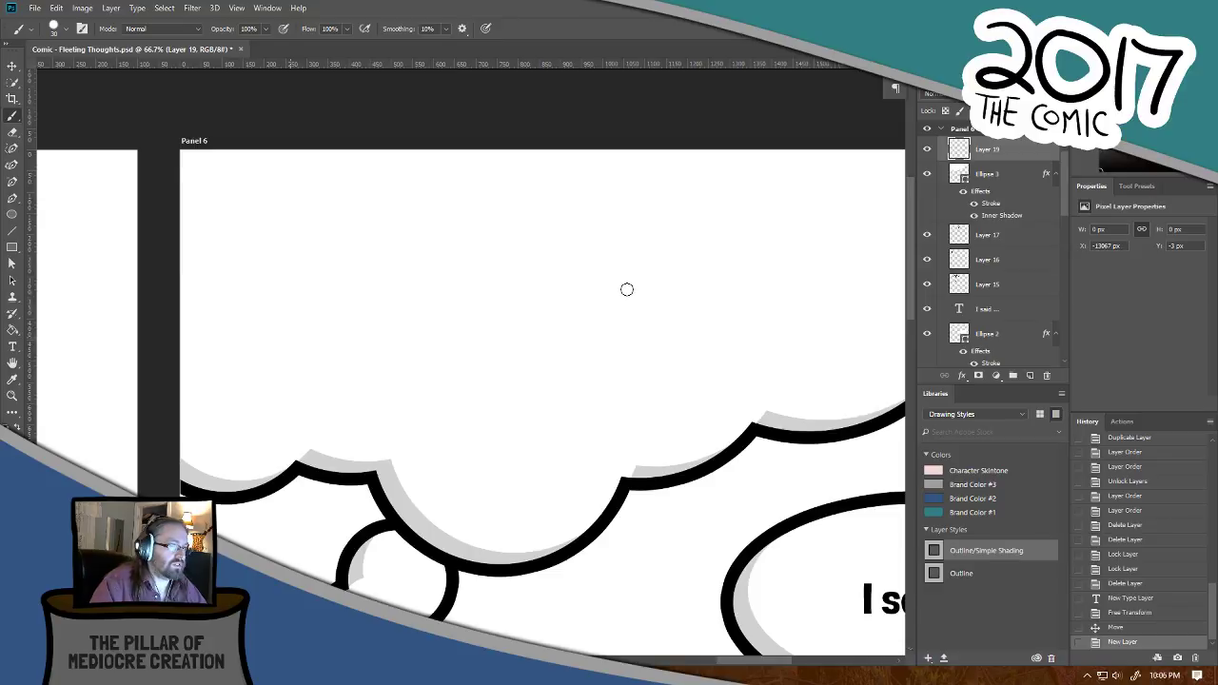
{"action": "key", "text": "ctrl+z"}
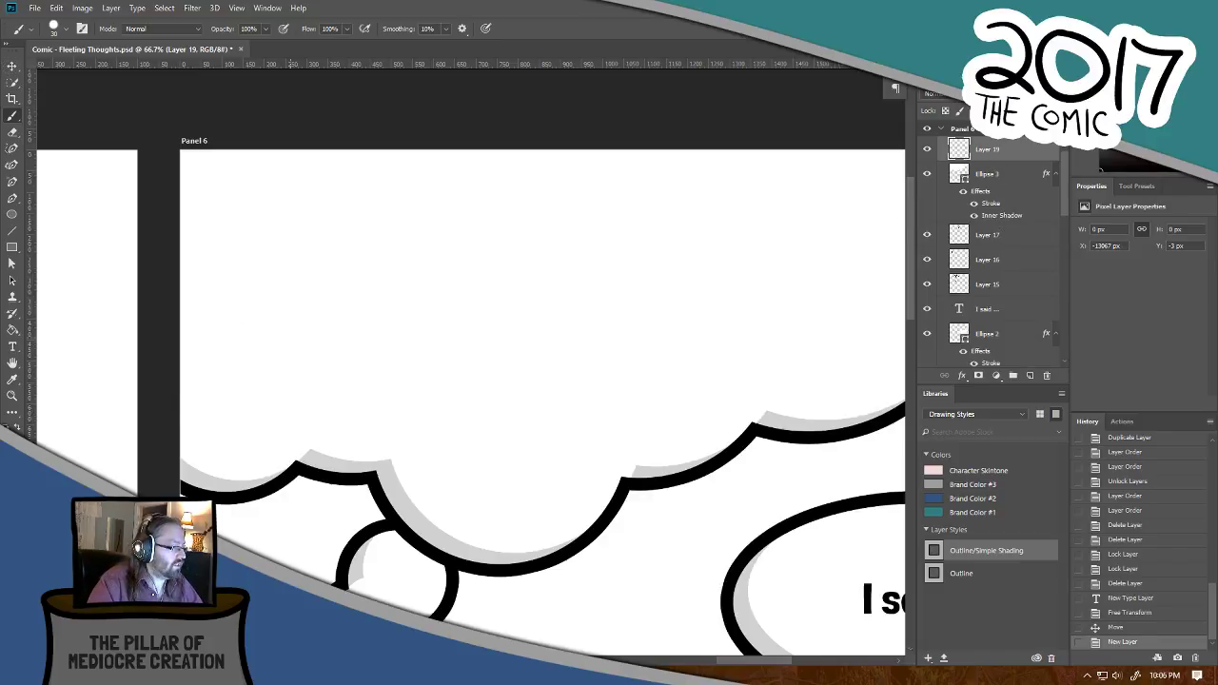
{"action": "left_click_drag", "start_coordinate": [290, 202], "coordinate": [268, 221]}
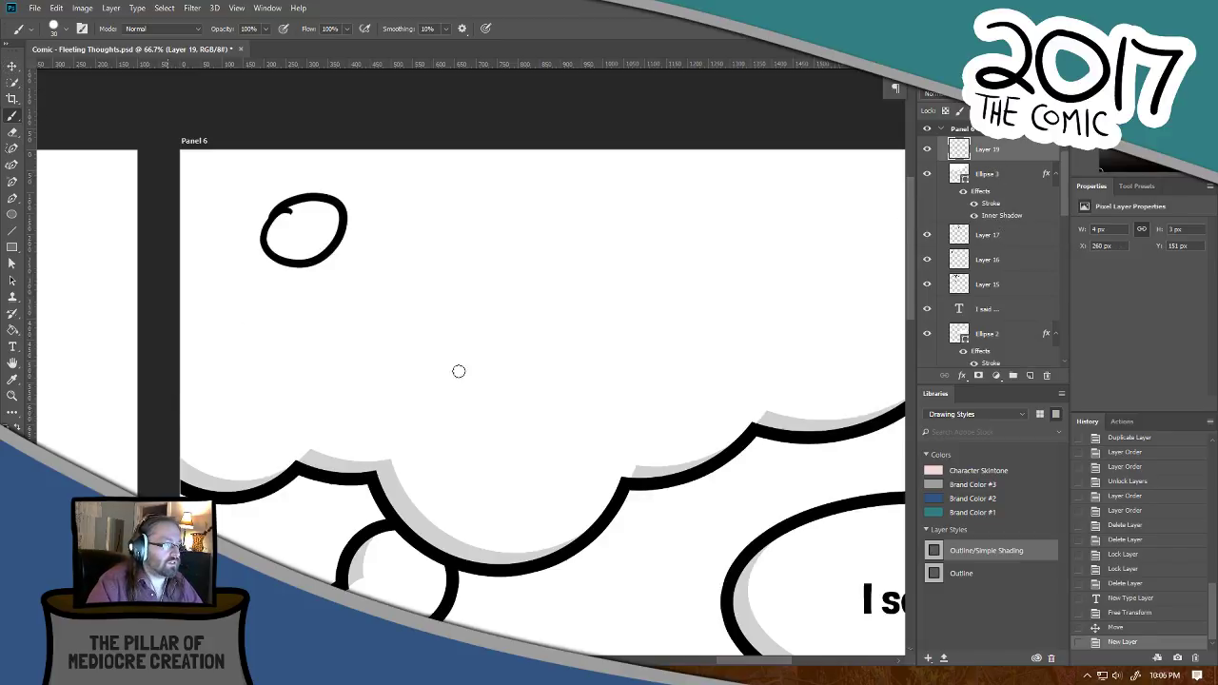
{"action": "key", "text": "ctrl+z"}
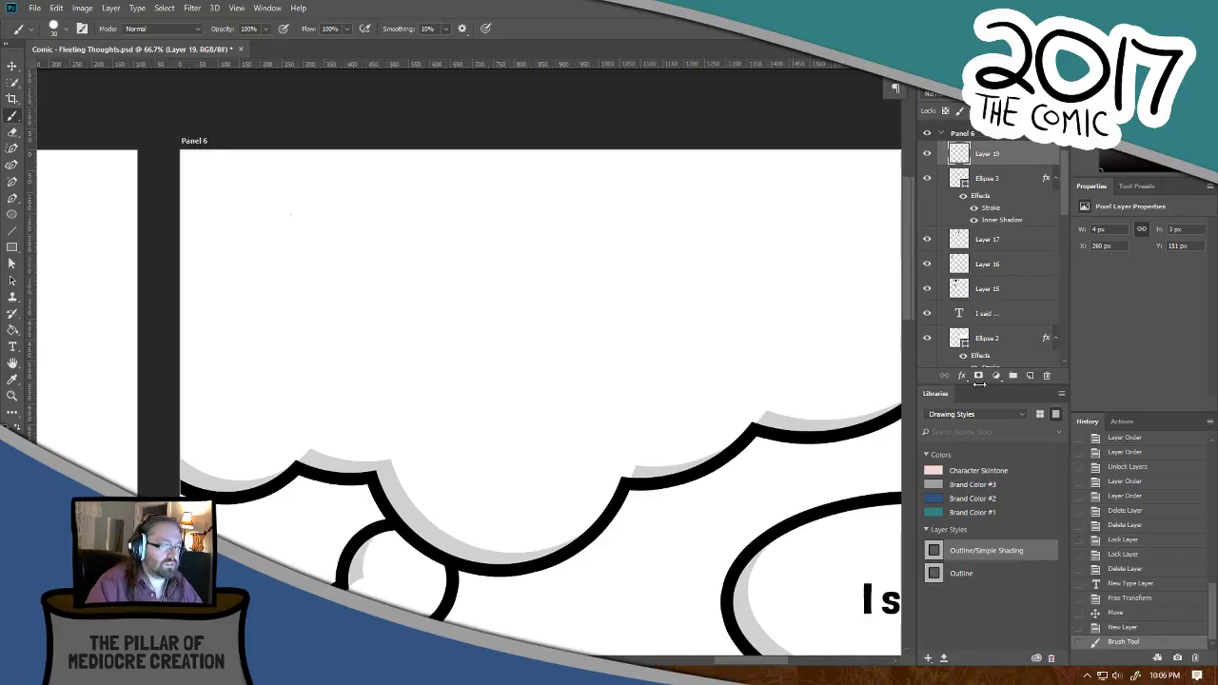
{"action": "key", "text": "v"}
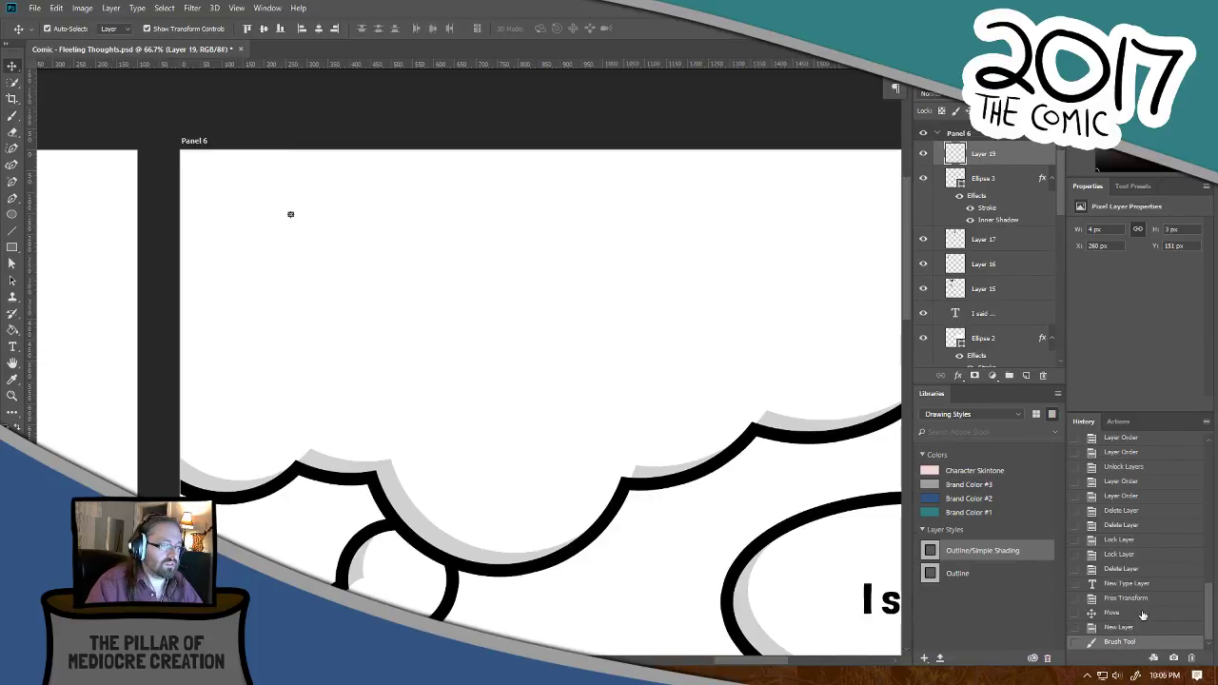
{"action": "left_click", "coordinate": [1141, 615]}
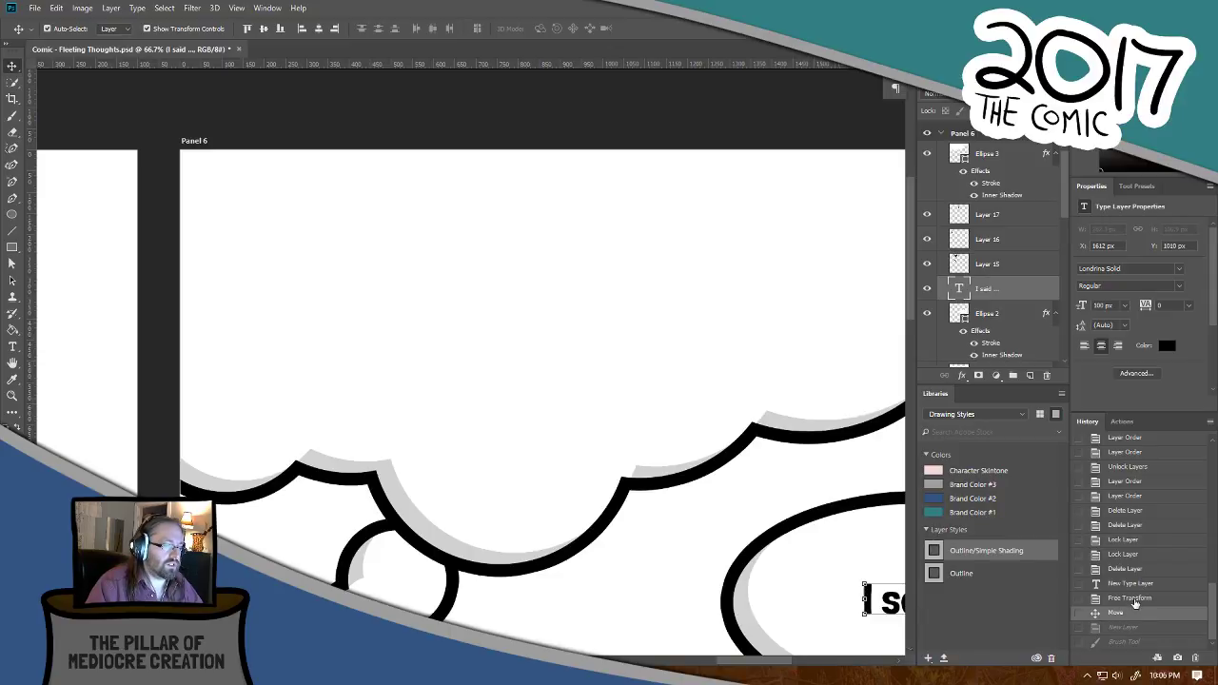
{"action": "left_click", "coordinate": [1131, 629]}
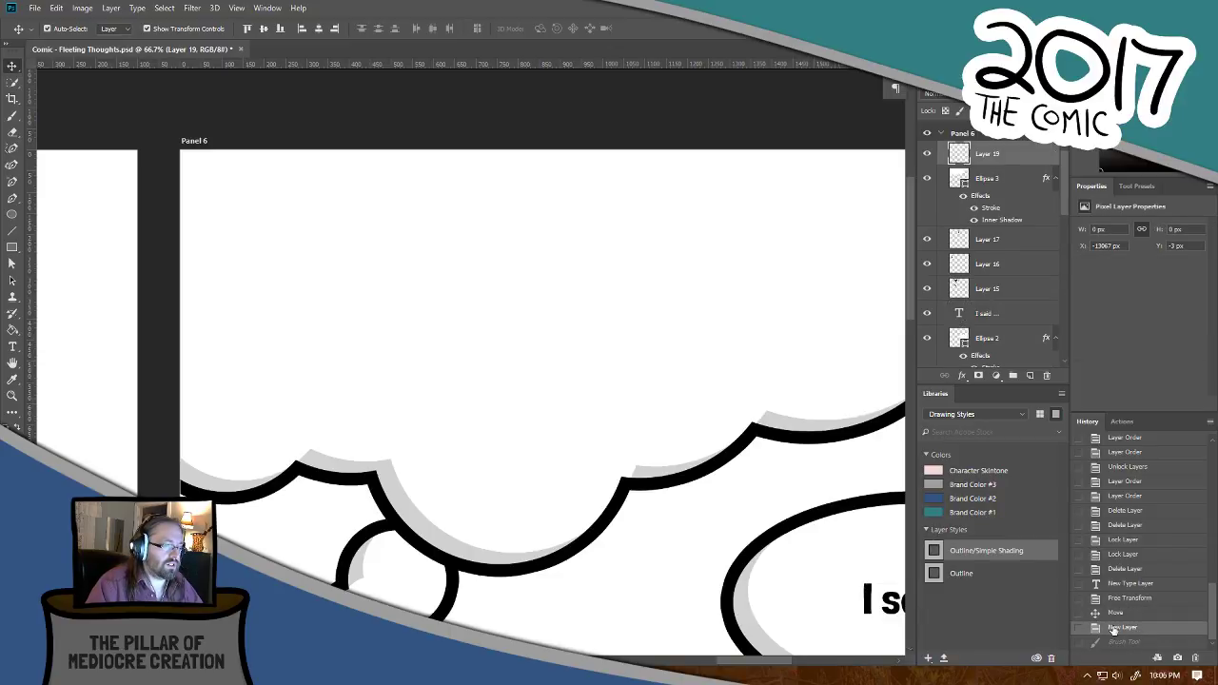
Step: Draw a round stick-figure head with two crossed-out eyes and a filled open mouth in the thought bubble's upper left area
{"action": "left_click", "coordinate": [13, 116]}
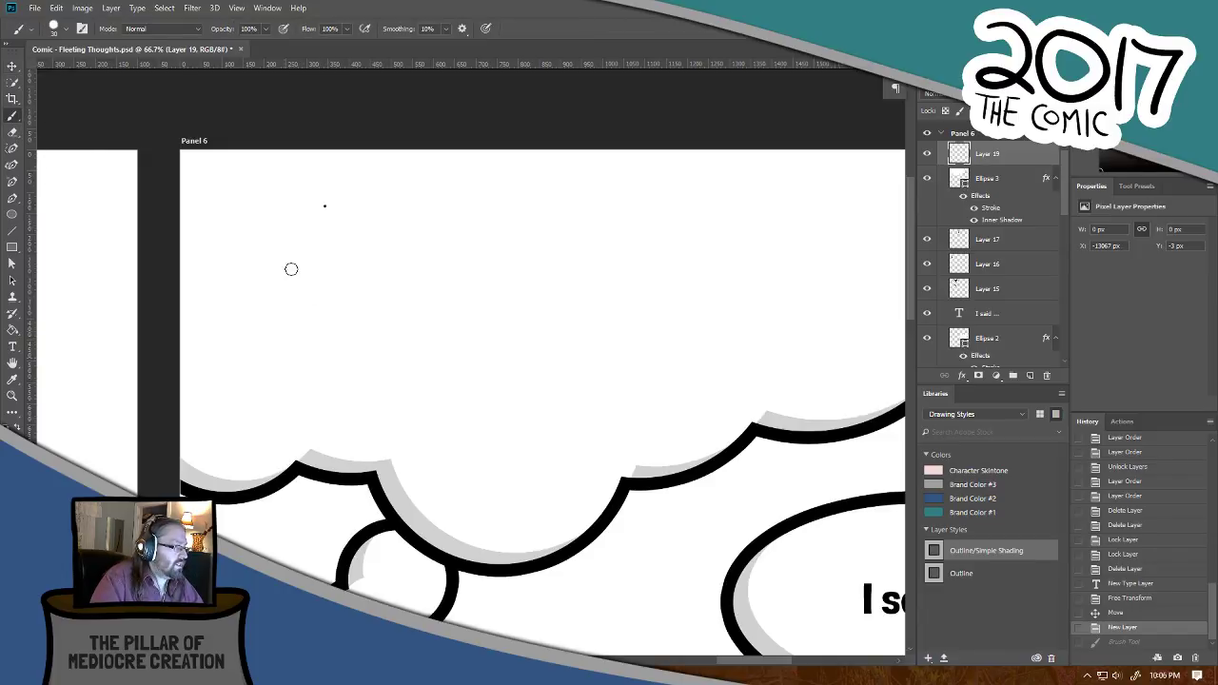
{"action": "mouse_move", "coordinate": [291, 269]}
{"action": "left_mouse_down"}
{"action": "mouse_move", "coordinate": [395, 217]}
{"action": "mouse_move", "coordinate": [305, 235]}
{"action": "left_mouse_up"}
{"action": "key", "text": "ctrl+z"}
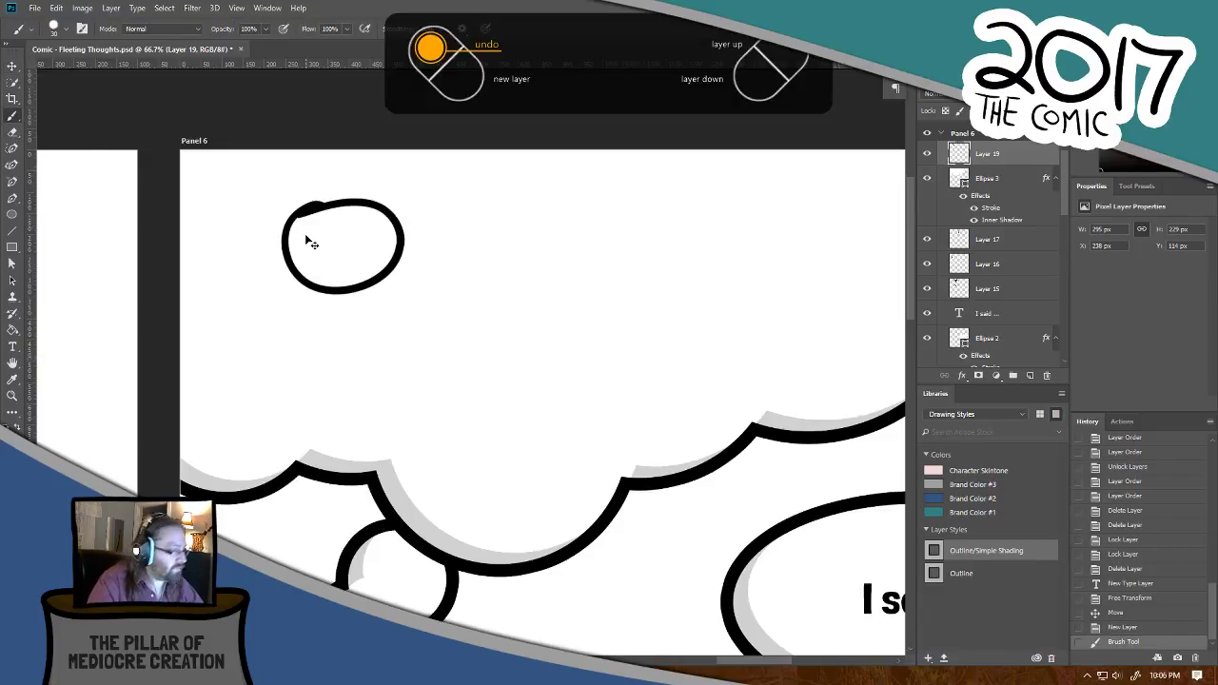
{"action": "mouse_move", "coordinate": [280, 221]}
{"action": "left_mouse_down"}
{"action": "mouse_move", "coordinate": [398, 250]}
{"action": "mouse_move", "coordinate": [302, 215]}
{"action": "mouse_move", "coordinate": [382, 271]}
{"action": "mouse_move", "coordinate": [314, 193]}
{"action": "left_mouse_up"}
{"action": "key", "text": "ctrl+z"}
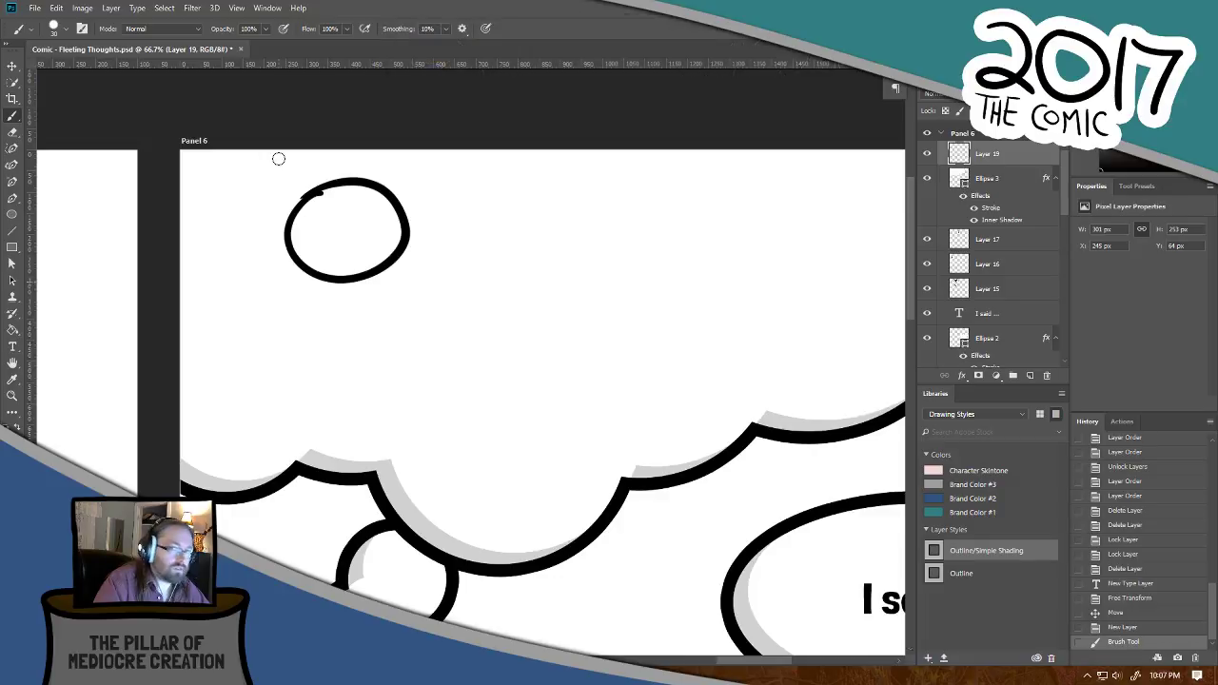
{"action": "mouse_move", "coordinate": [302, 224]}
{"action": "left_mouse_down"}
{"action": "mouse_move", "coordinate": [327, 217]}
{"action": "mouse_move", "coordinate": [317, 238]}
{"action": "mouse_move", "coordinate": [356, 219]}
{"action": "mouse_move", "coordinate": [345, 251]}
{"action": "left_mouse_up"}
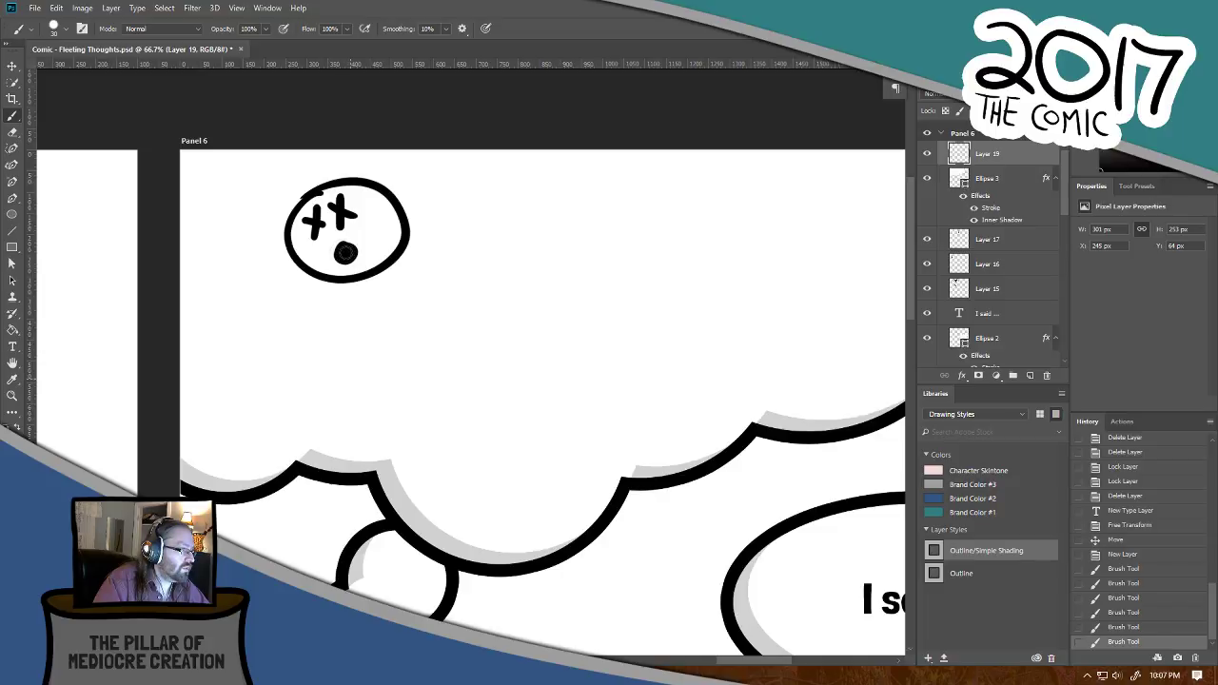
{"action": "left_click", "coordinate": [345, 253]}
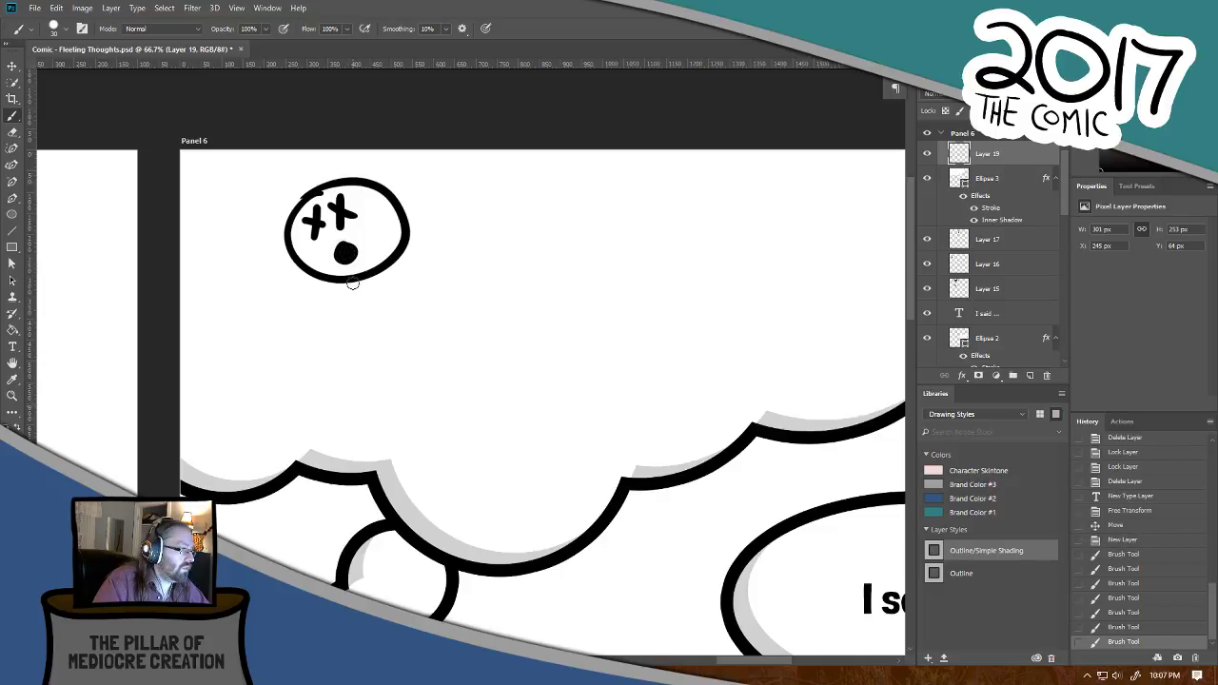
Step: Draw the stick figure's body as one long curve below the head, with short strokes for the arms and a leg
{"action": "mouse_move", "coordinate": [354, 282]}
{"action": "left_mouse_down"}
{"action": "mouse_move", "coordinate": [389, 347]}
{"action": "mouse_move", "coordinate": [436, 400]}
{"action": "mouse_move", "coordinate": [511, 435]}
{"action": "left_mouse_up"}
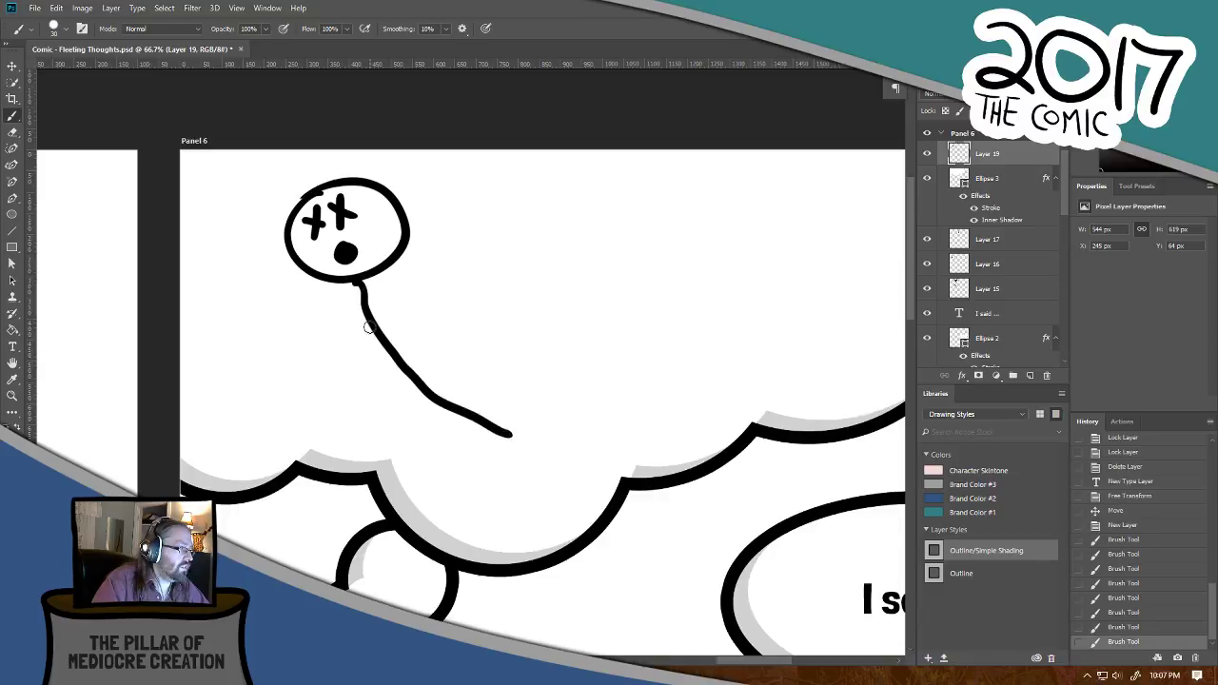
{"action": "key", "text": "ctrl+z"}
{"action": "mouse_move", "coordinate": [368, 276]}
{"action": "left_mouse_down"}
{"action": "mouse_move", "coordinate": [401, 351]}
{"action": "mouse_move", "coordinate": [469, 400]}
{"action": "mouse_move", "coordinate": [541, 415]}
{"action": "left_mouse_up"}
{"action": "mouse_move", "coordinate": [379, 320]}
{"action": "left_mouse_down"}
{"action": "mouse_move", "coordinate": [364, 360]}
{"action": "mouse_move", "coordinate": [386, 375]}
{"action": "left_mouse_up"}
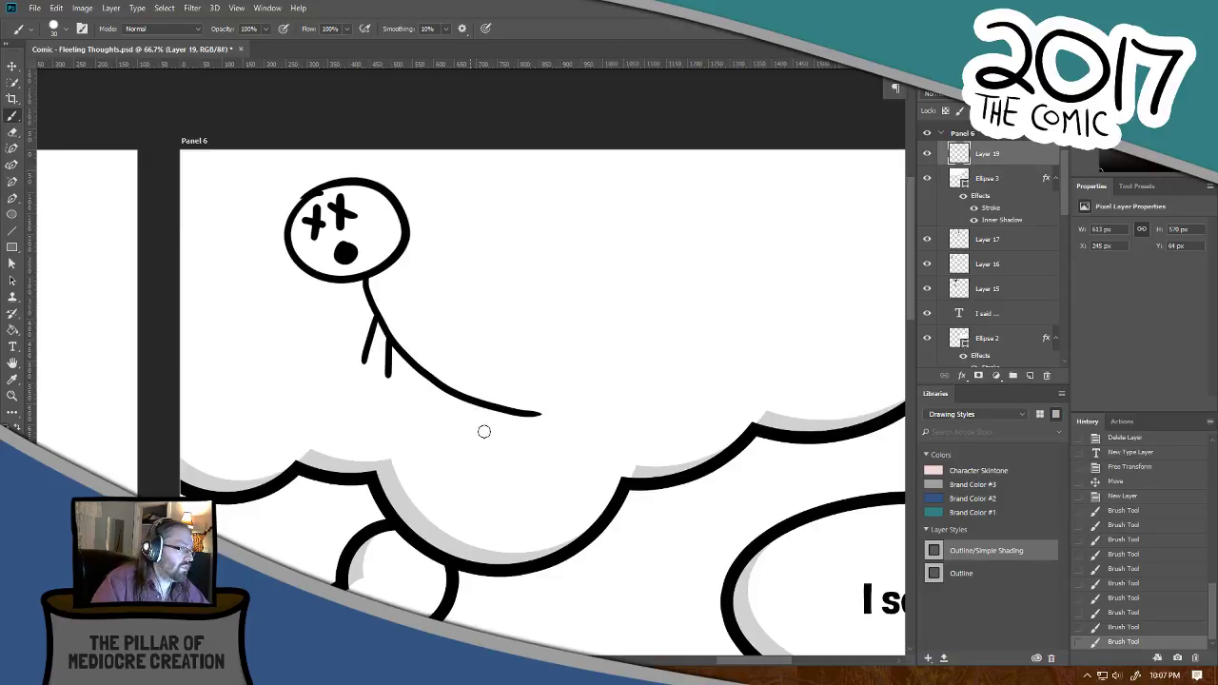
{"action": "left_click_drag", "start_coordinate": [470, 406], "coordinate": [492, 442]}
Step: Draw a narrow, pointed lens shape from two facing curves in the empty area beside the stick figure
{"action": "left_click_drag", "start_coordinate": [548, 324], "coordinate": [410, 326]}
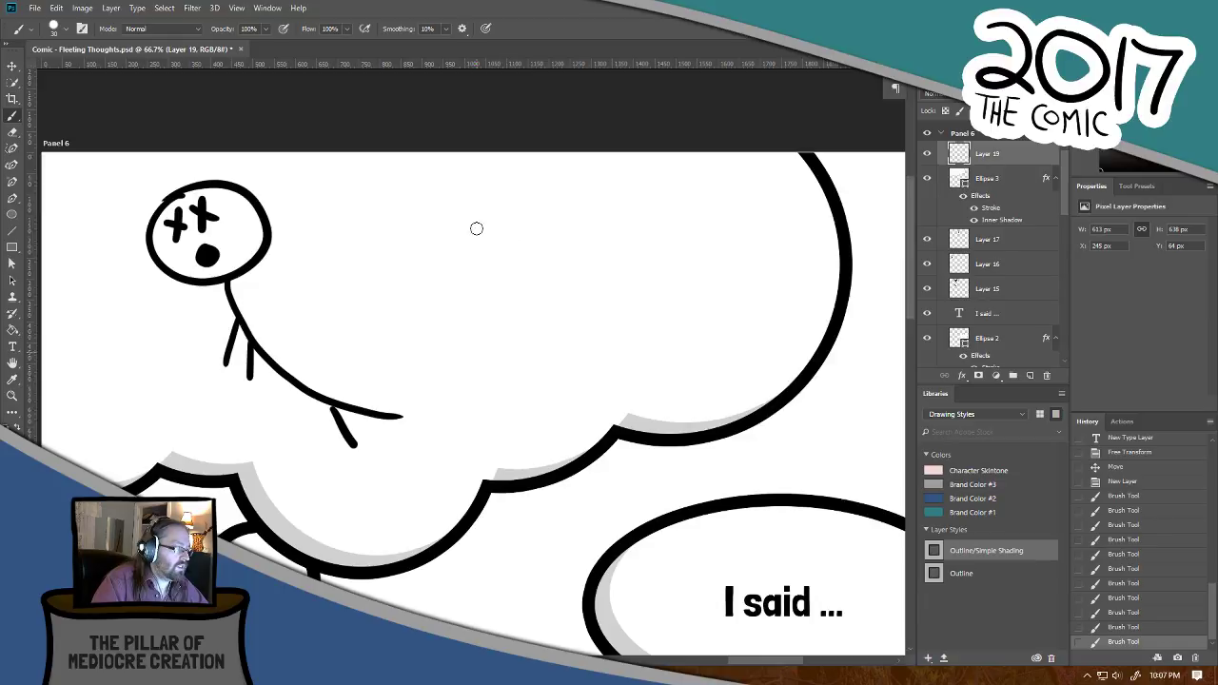
{"action": "mouse_move", "coordinate": [476, 209]}
{"action": "left_mouse_down"}
{"action": "mouse_move", "coordinate": [457, 285]}
{"action": "mouse_move", "coordinate": [484, 320]}
{"action": "left_mouse_up"}
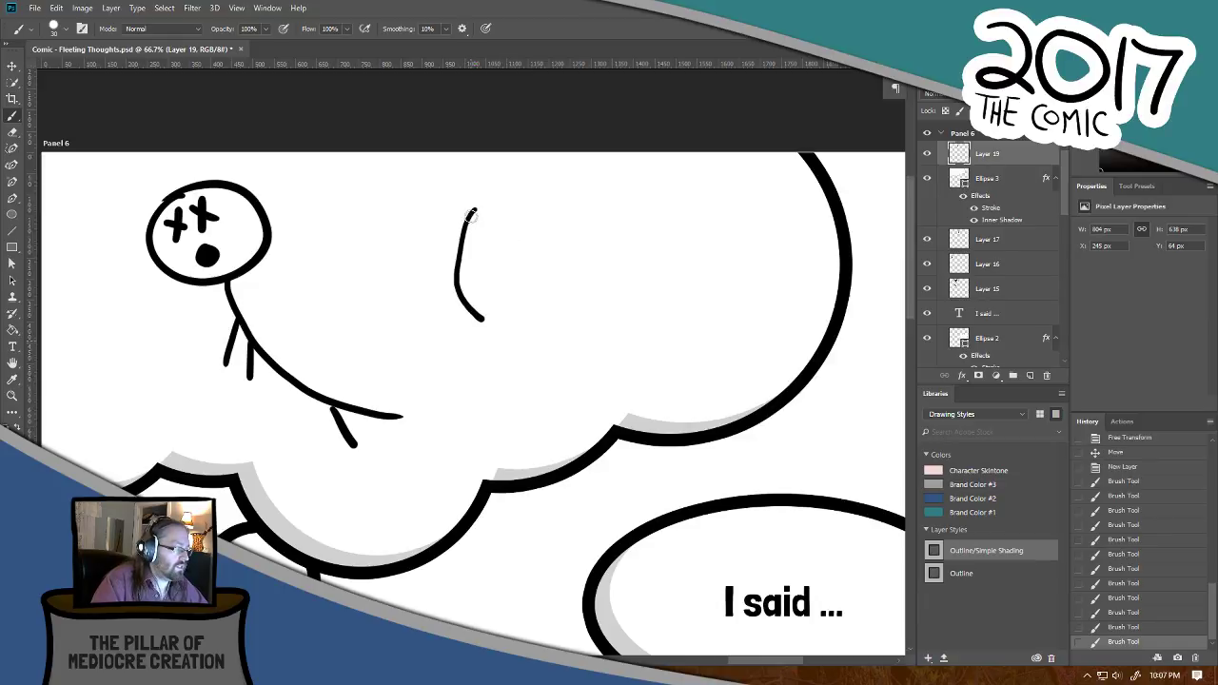
{"action": "key", "text": "ctrl+z"}
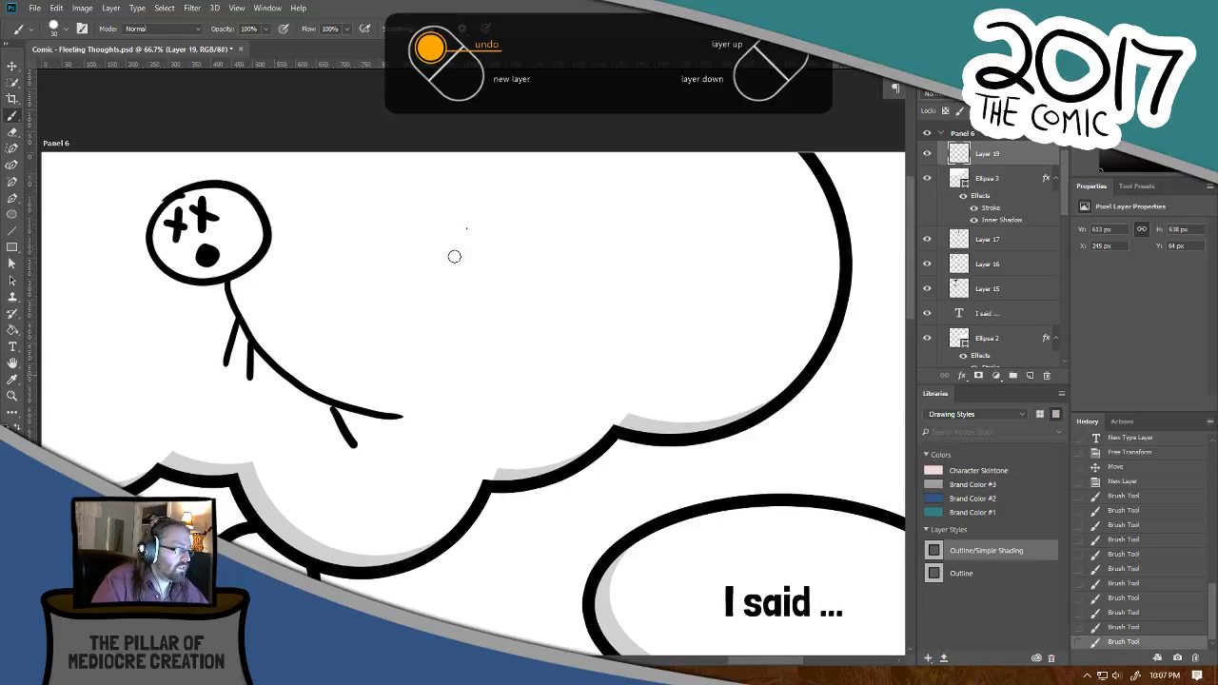
{"action": "left_click_drag", "start_coordinate": [454, 256], "coordinate": [468, 318]}
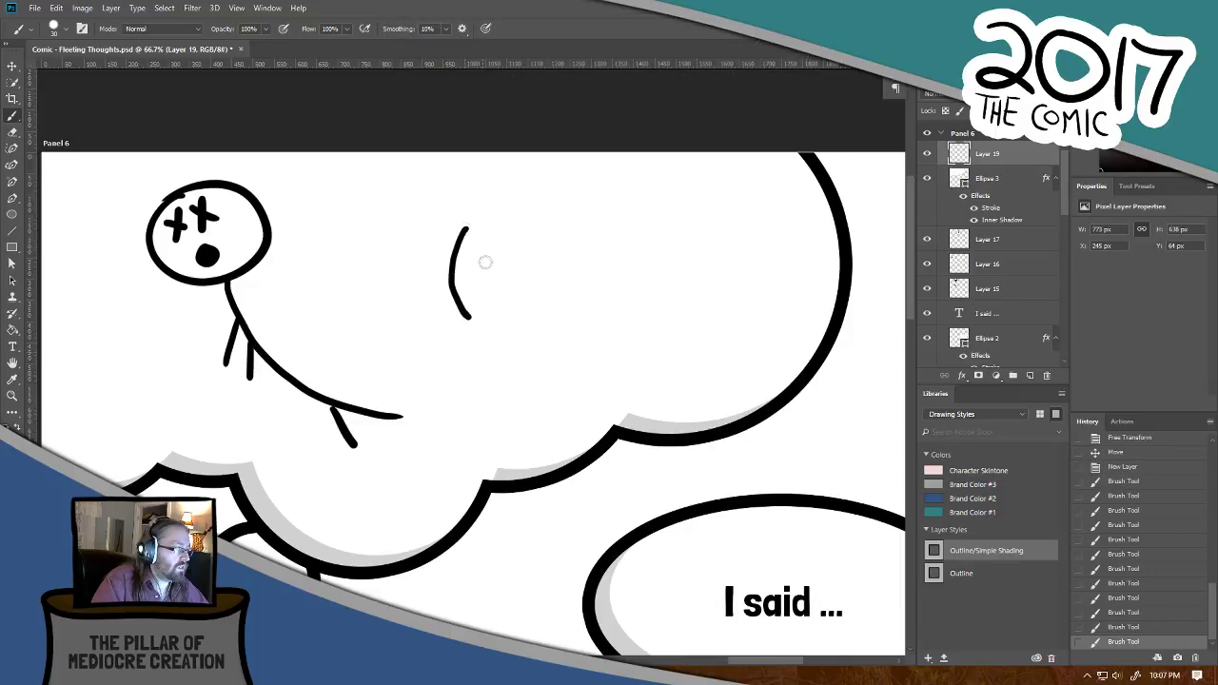
{"action": "mouse_move", "coordinate": [465, 227]}
{"action": "left_mouse_down"}
{"action": "mouse_move", "coordinate": [483, 302]}
{"action": "mouse_move", "coordinate": [471, 323]}
{"action": "left_mouse_up"}
{"action": "key", "text": "ctrl+z"}
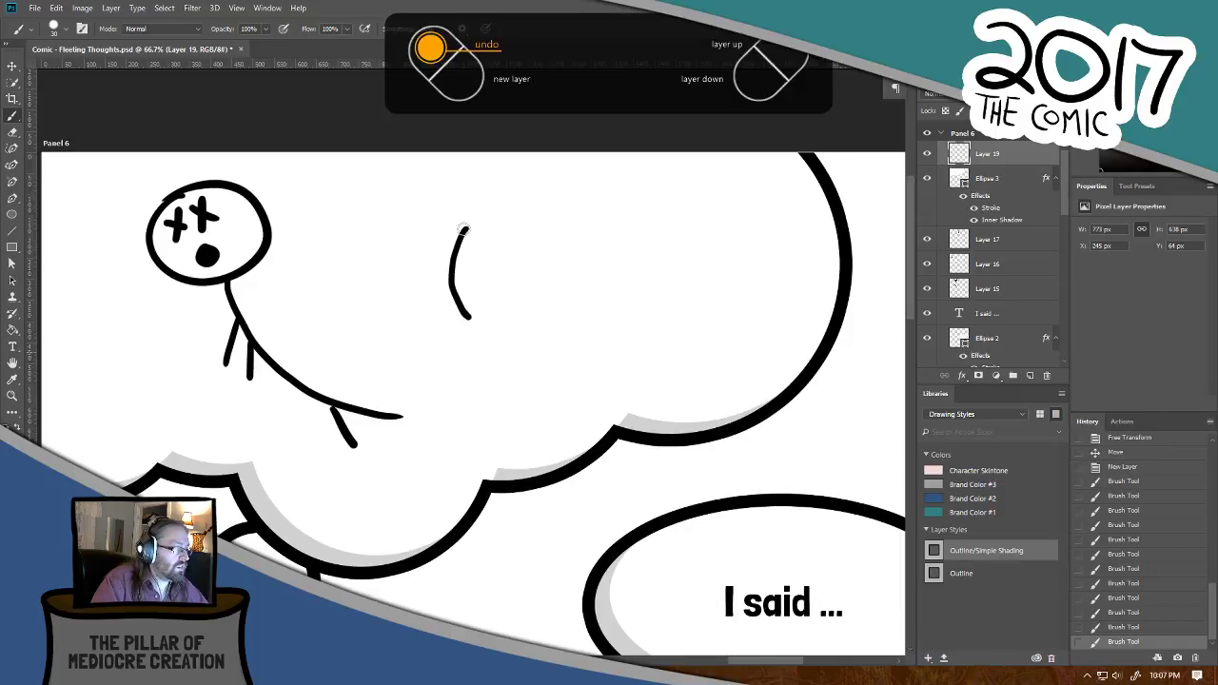
{"action": "mouse_move", "coordinate": [464, 229]}
{"action": "left_mouse_down"}
{"action": "mouse_move", "coordinate": [483, 258]}
{"action": "mouse_move", "coordinate": [469, 322]}
{"action": "left_mouse_up"}
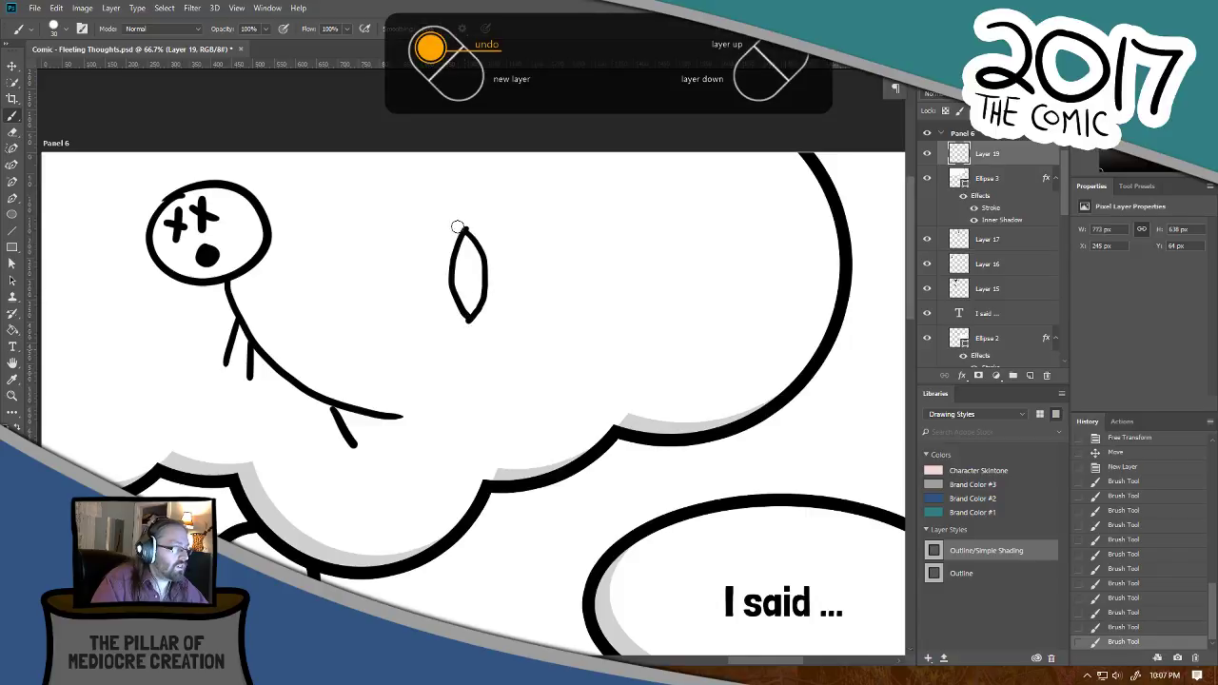
{"action": "key", "text": "ctrl+z"}
{"action": "mouse_move", "coordinate": [466, 228]}
{"action": "left_mouse_down"}
{"action": "mouse_move", "coordinate": [493, 306]}
{"action": "mouse_move", "coordinate": [472, 323]}
{"action": "mouse_move", "coordinate": [487, 296]}
{"action": "left_mouse_up"}
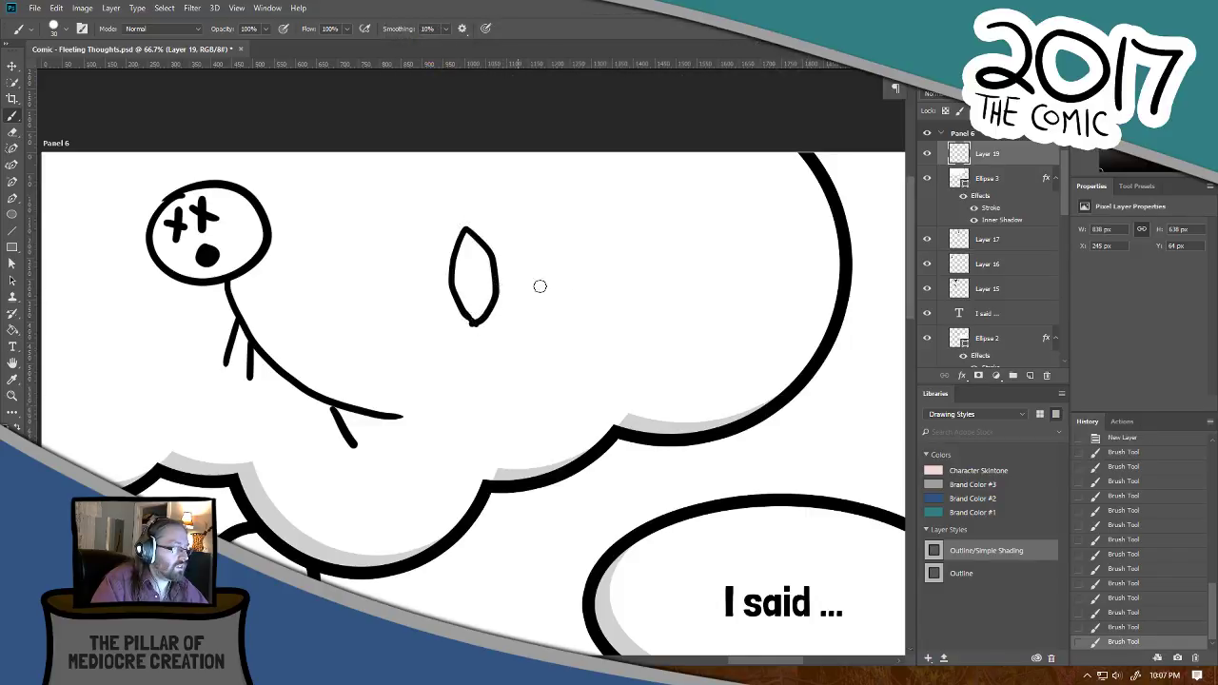
{"action": "left_click", "coordinate": [1136, 613]}
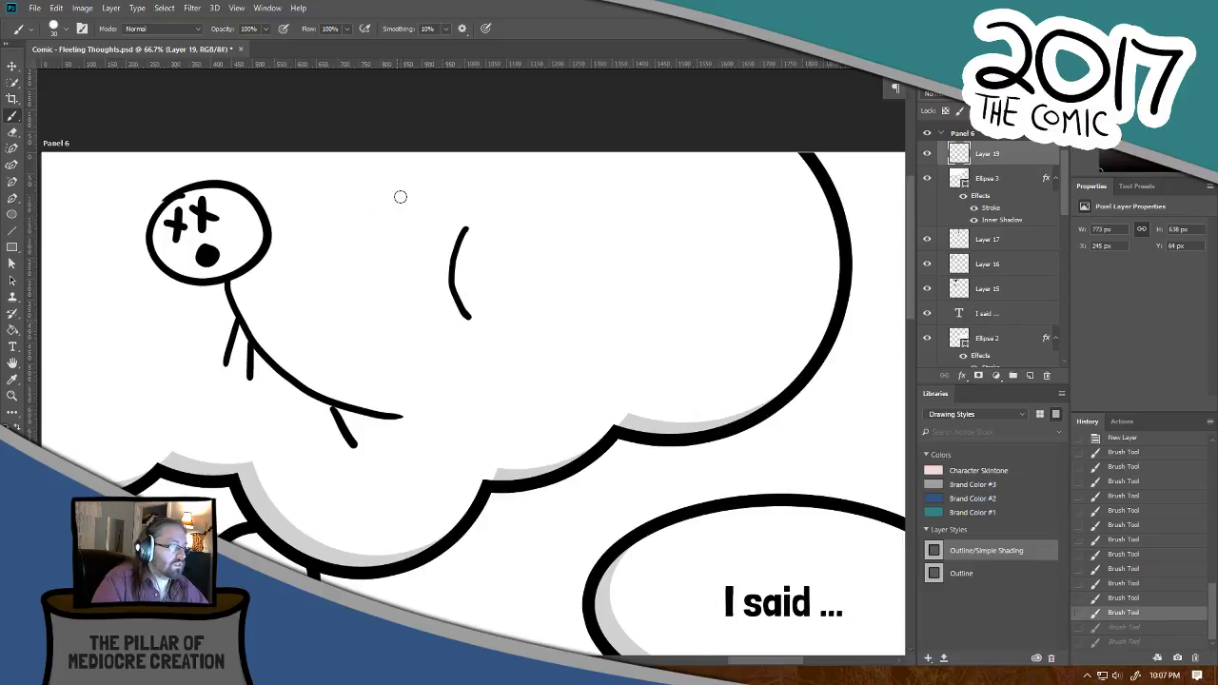
{"action": "mouse_move", "coordinate": [463, 230]}
{"action": "left_mouse_down"}
{"action": "mouse_move", "coordinate": [479, 266]}
{"action": "mouse_move", "coordinate": [468, 317]}
{"action": "left_mouse_up"}
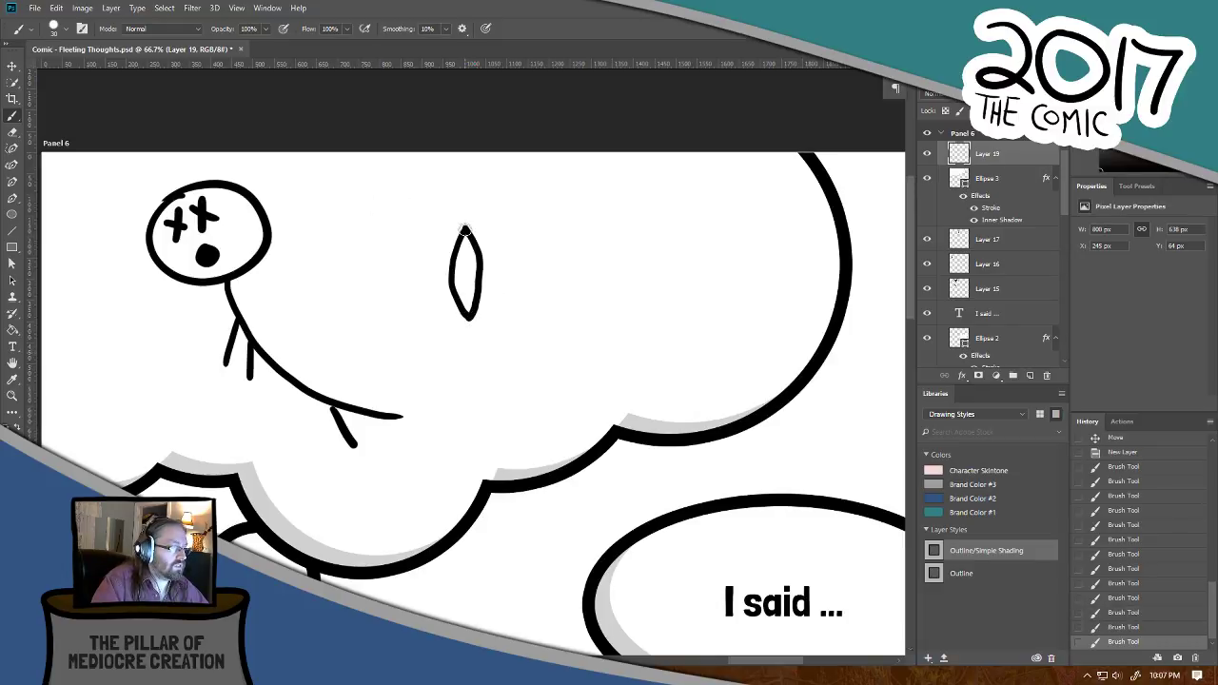
Step: Draw a large round lobe on each side of the lens shape and two curved strokes rising from its upper point
{"action": "mouse_move", "coordinate": [464, 230]}
{"action": "left_mouse_down"}
{"action": "mouse_move", "coordinate": [577, 225]}
{"action": "mouse_move", "coordinate": [581, 287]}
{"action": "mouse_move", "coordinate": [542, 332]}
{"action": "mouse_move", "coordinate": [500, 344]}
{"action": "mouse_move", "coordinate": [468, 318]}
{"action": "left_mouse_up"}
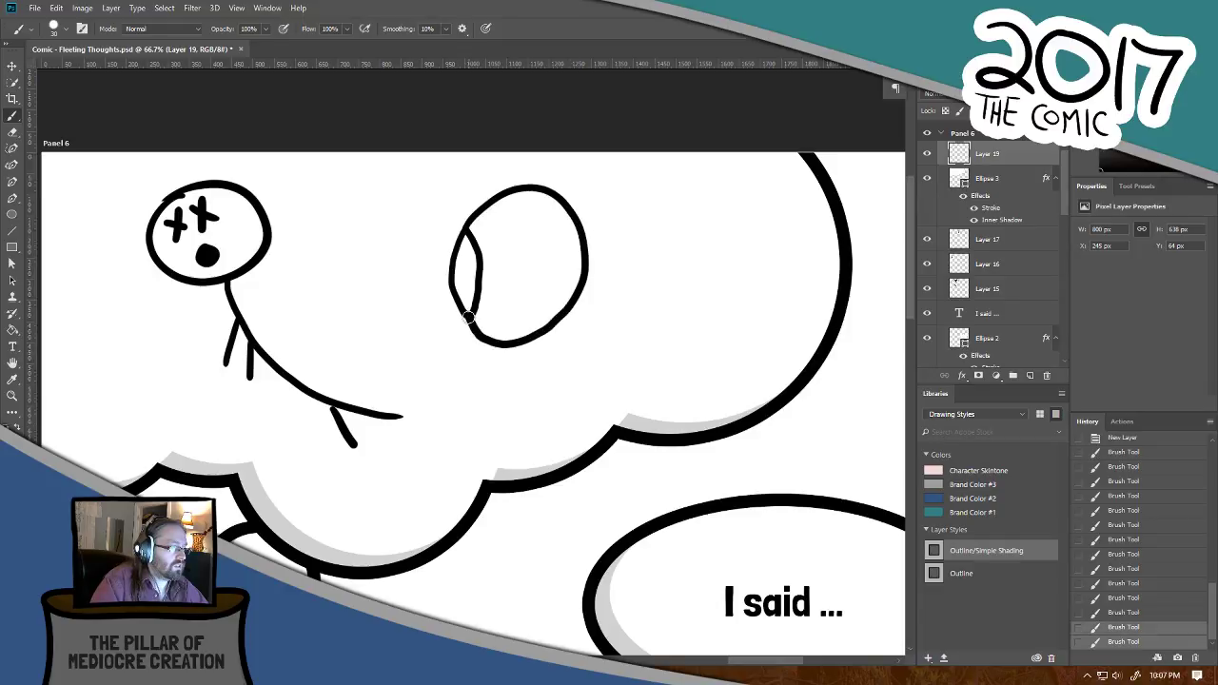
{"action": "mouse_move", "coordinate": [460, 228]}
{"action": "left_mouse_down"}
{"action": "mouse_move", "coordinate": [354, 250]}
{"action": "mouse_move", "coordinate": [353, 315]}
{"action": "mouse_move", "coordinate": [393, 349]}
{"action": "mouse_move", "coordinate": [466, 312]}
{"action": "left_mouse_up"}
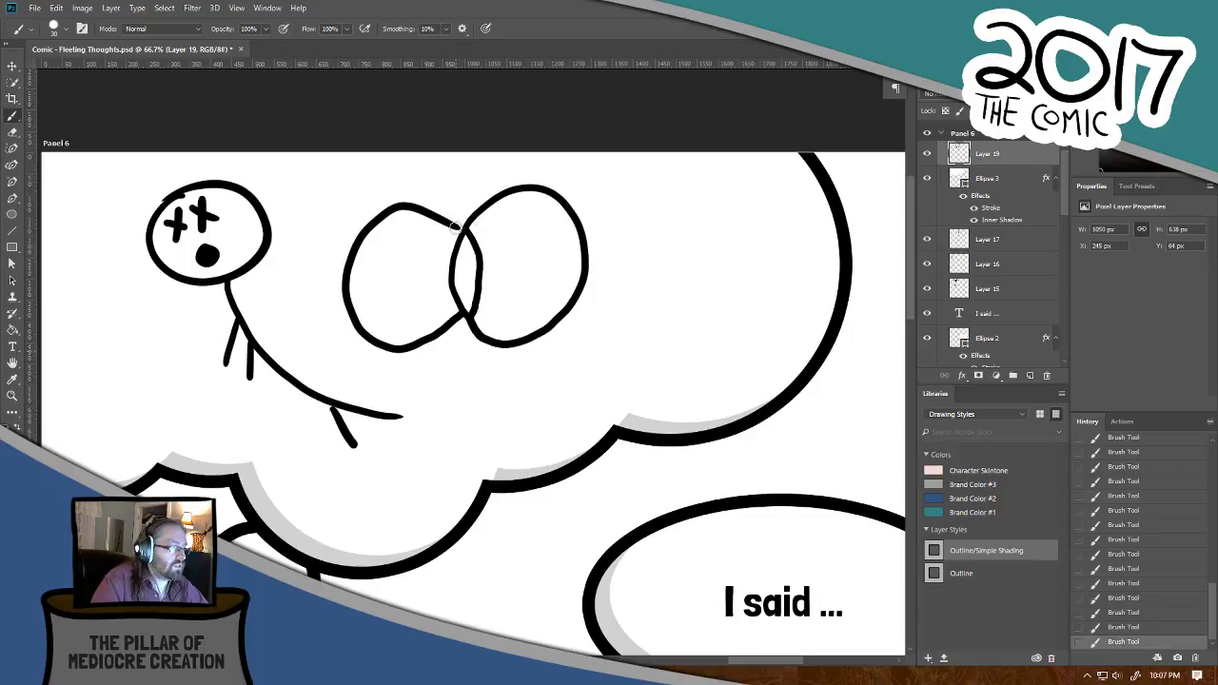
{"action": "left_click_drag", "start_coordinate": [454, 227], "coordinate": [464, 230]}
{"action": "mouse_move", "coordinate": [412, 182]}
{"action": "left_mouse_down"}
{"action": "mouse_move", "coordinate": [464, 226]}
{"action": "mouse_move", "coordinate": [481, 167]}
{"action": "left_mouse_up"}
Step: Revert the document to the history state where the new layer was created, discarding all brush strokes
{"action": "key", "text": "v"}
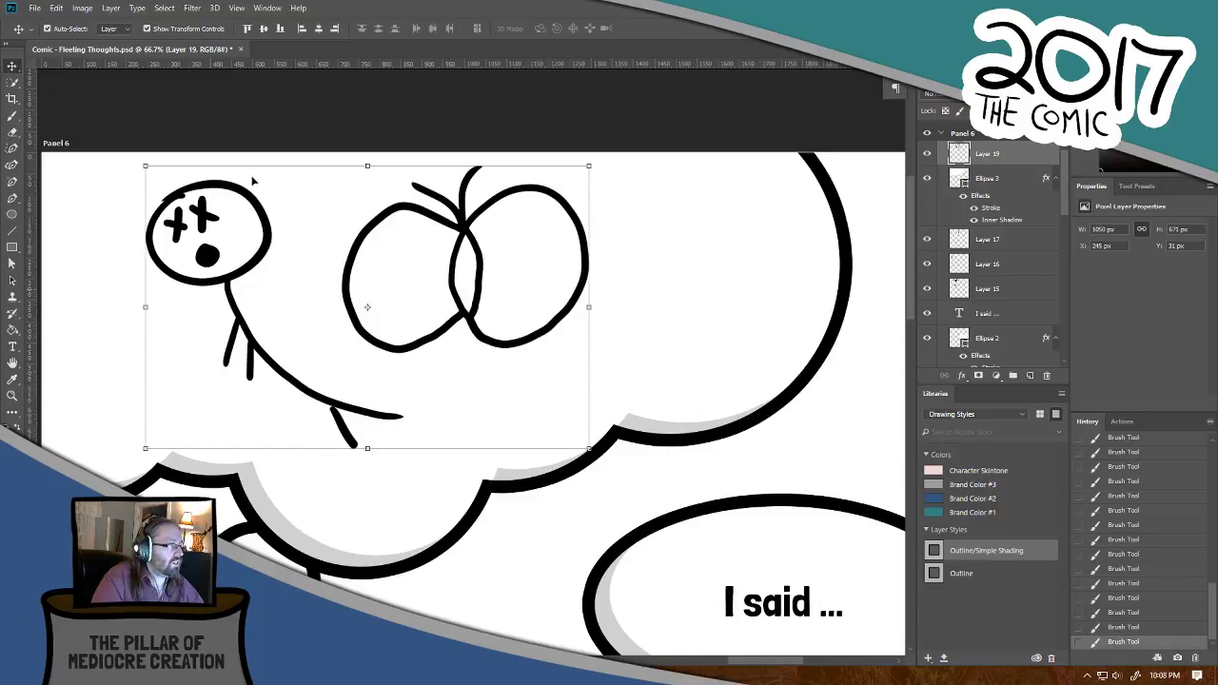
{"action": "left_click", "coordinate": [673, 255]}
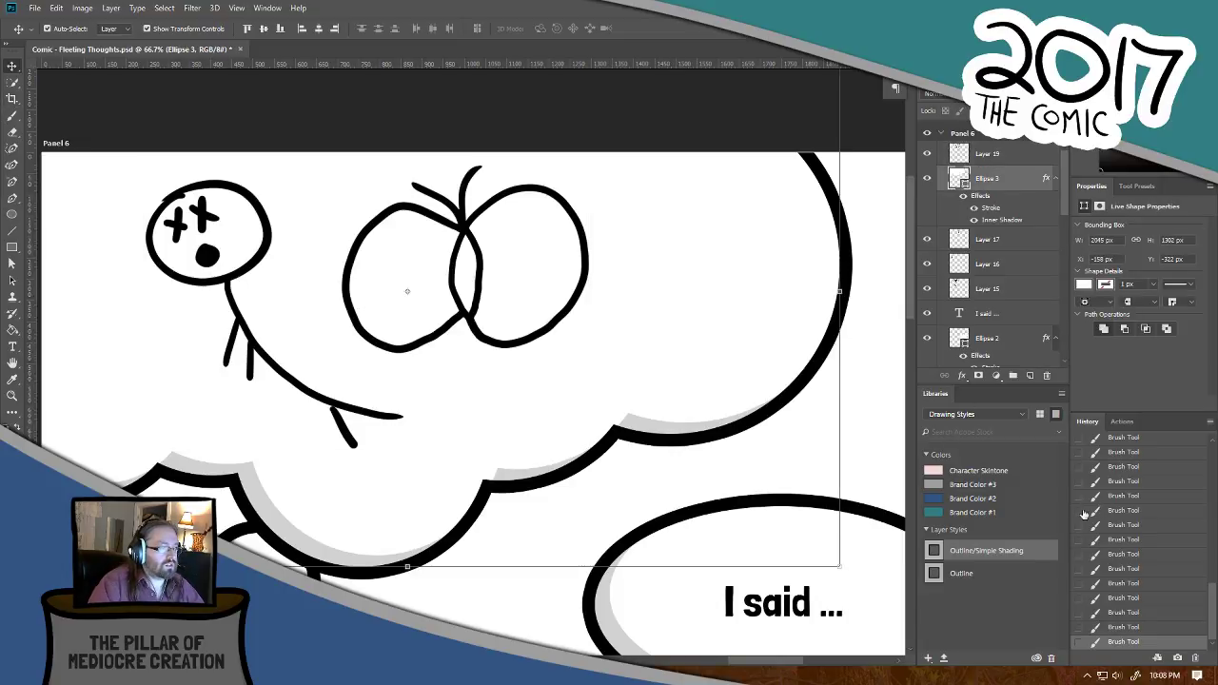
{"action": "left_click", "coordinate": [1211, 493]}
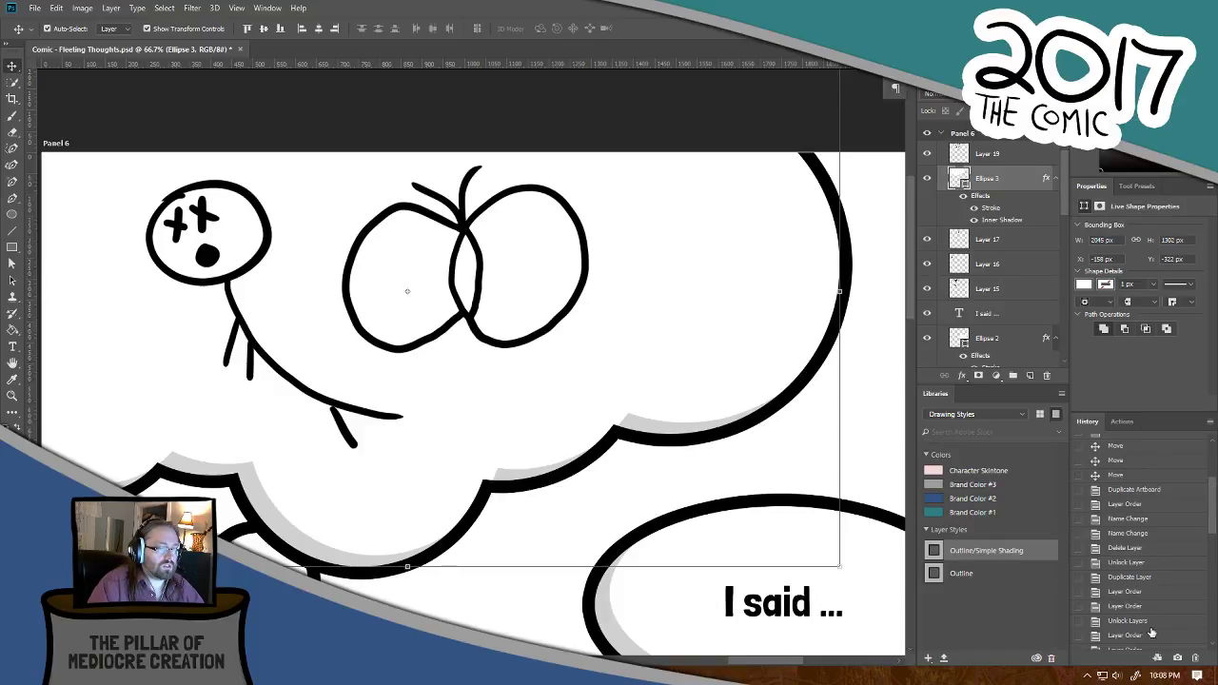
{"action": "left_click_drag", "start_coordinate": [1213, 507], "coordinate": [1213, 572]}
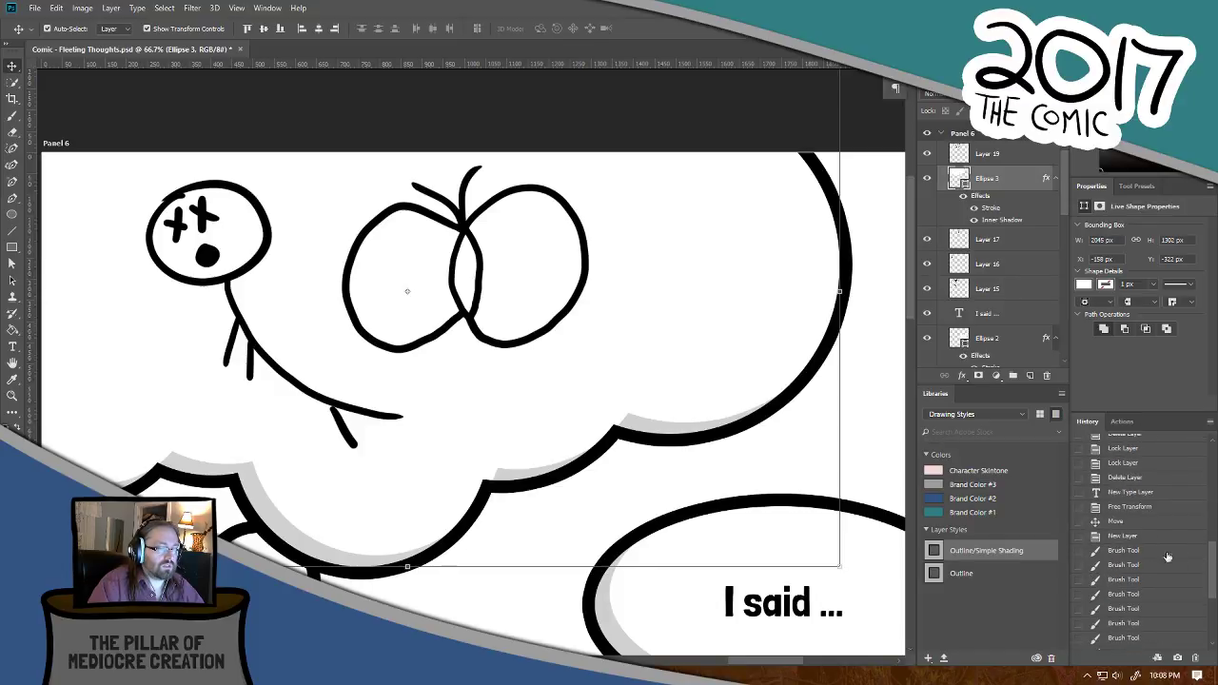
{"action": "left_click", "coordinate": [1159, 536]}
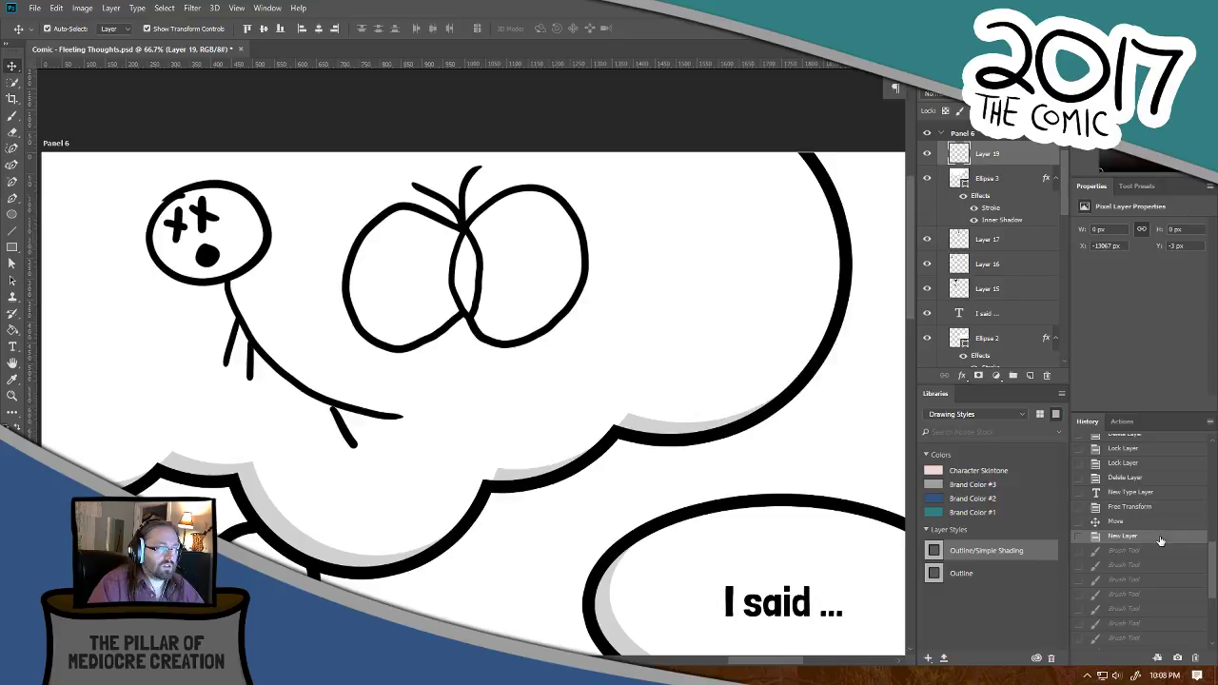
Step: Restore the history state that contains the complete stick figure including its leg stroke, but none of the lens and lobe strokes
{"action": "left_click", "coordinate": [1150, 624]}
{"action": "scroll", "coordinate": [1189, 597], "scroll_direction": "down", "scroll_amount": 3}
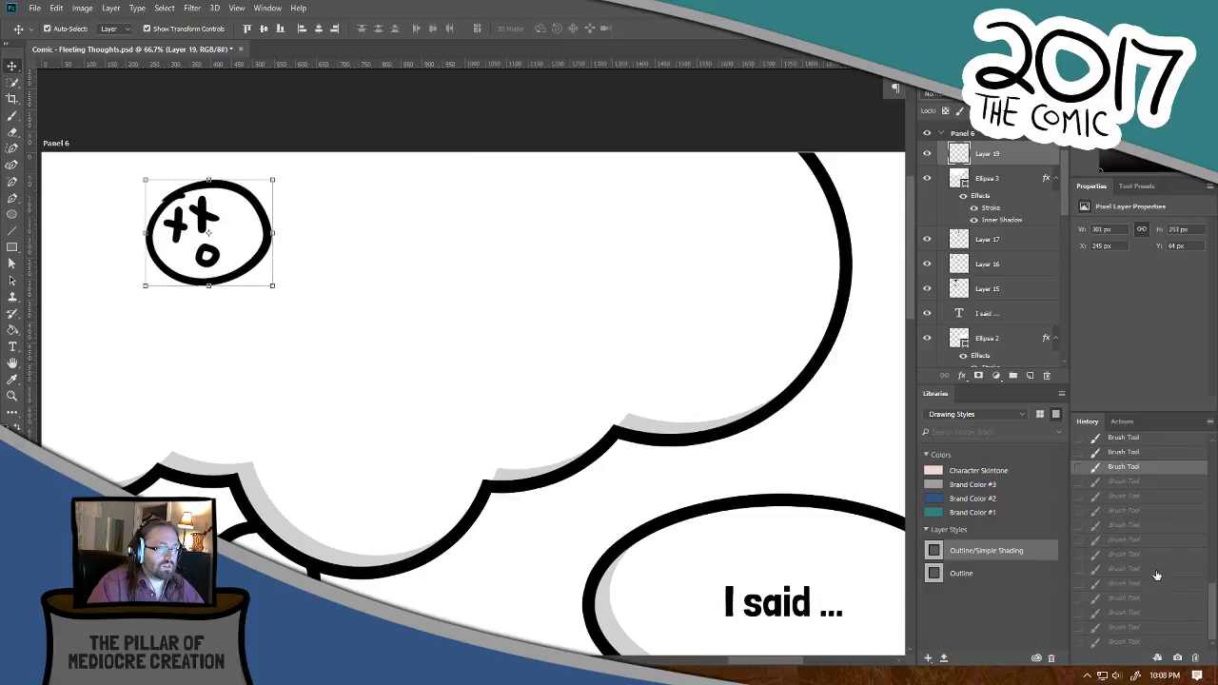
{"action": "left_click", "coordinate": [1156, 571]}
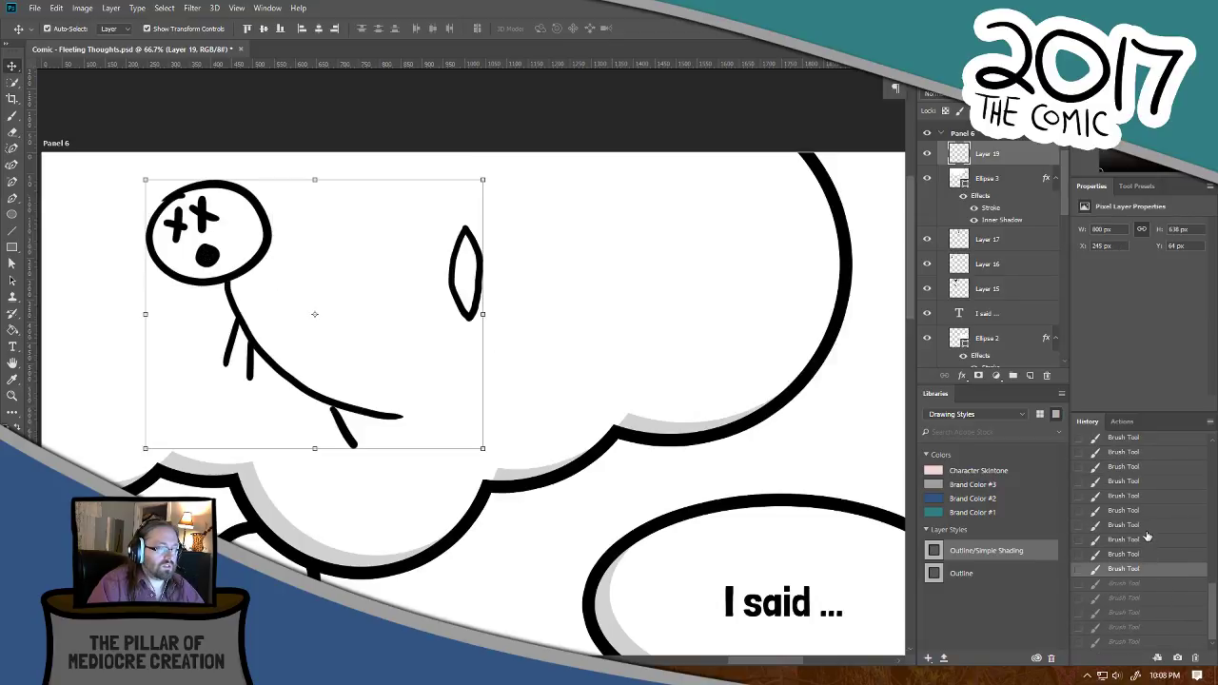
{"action": "left_click", "coordinate": [1146, 539]}
{"action": "left_click", "coordinate": [1146, 525]}
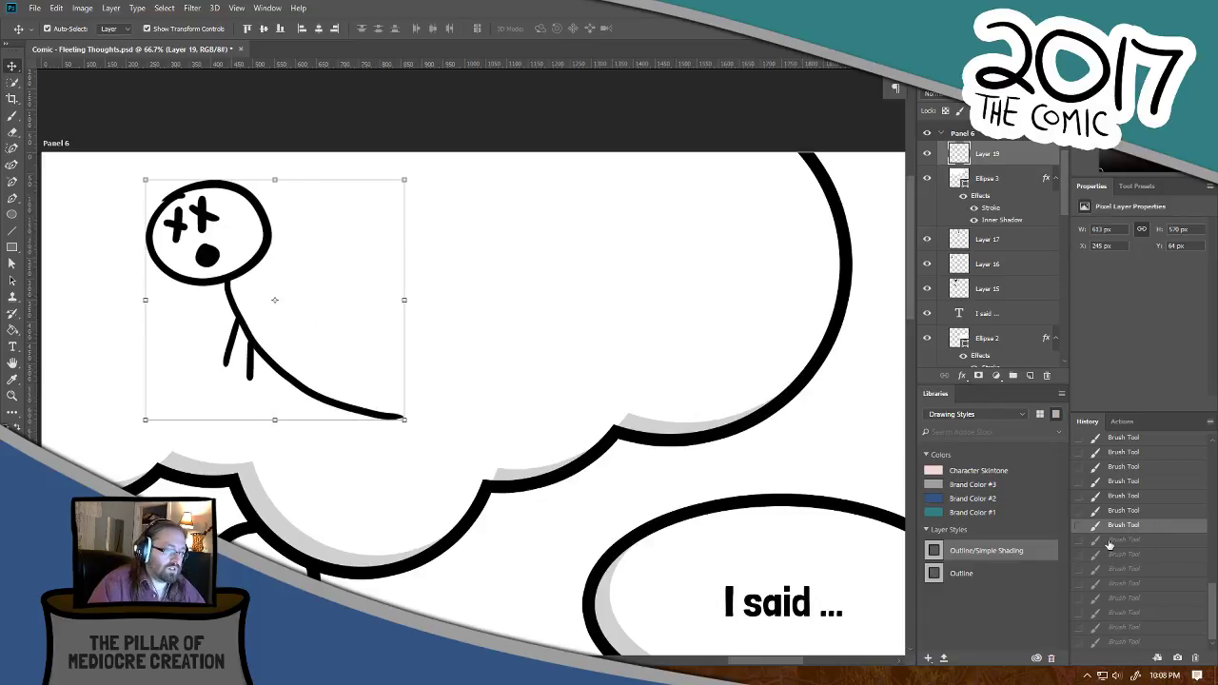
{"action": "left_click", "coordinate": [1111, 541]}
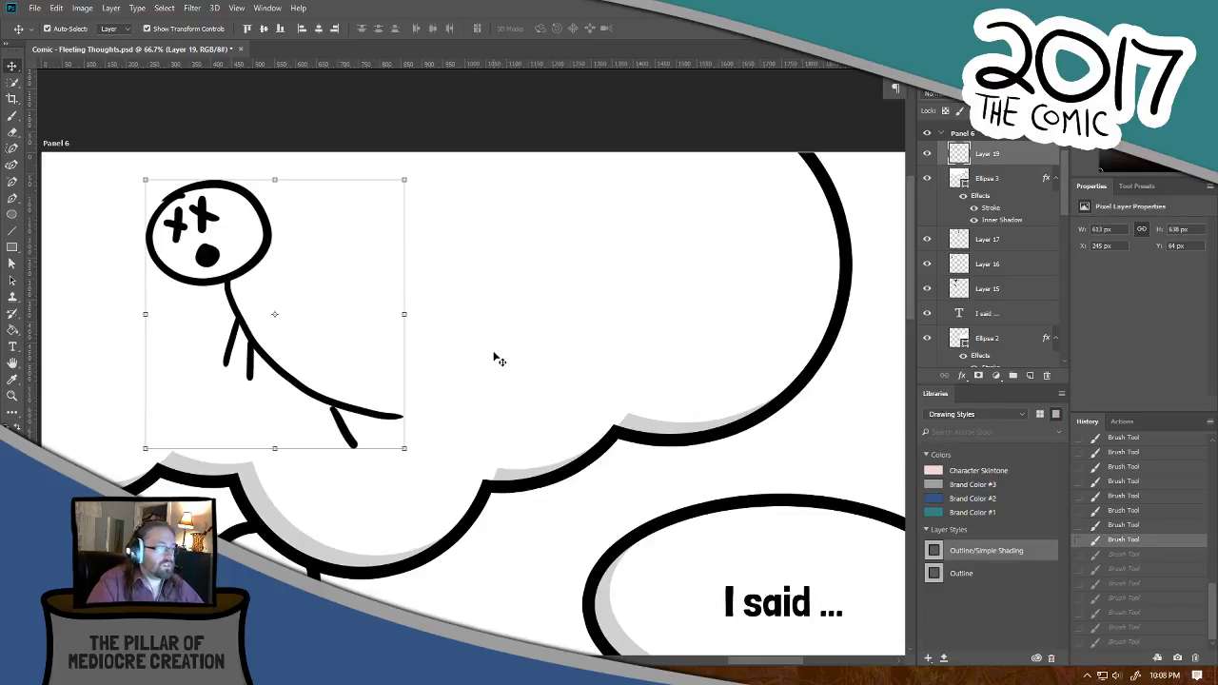
{"action": "left_click", "coordinate": [12, 116]}
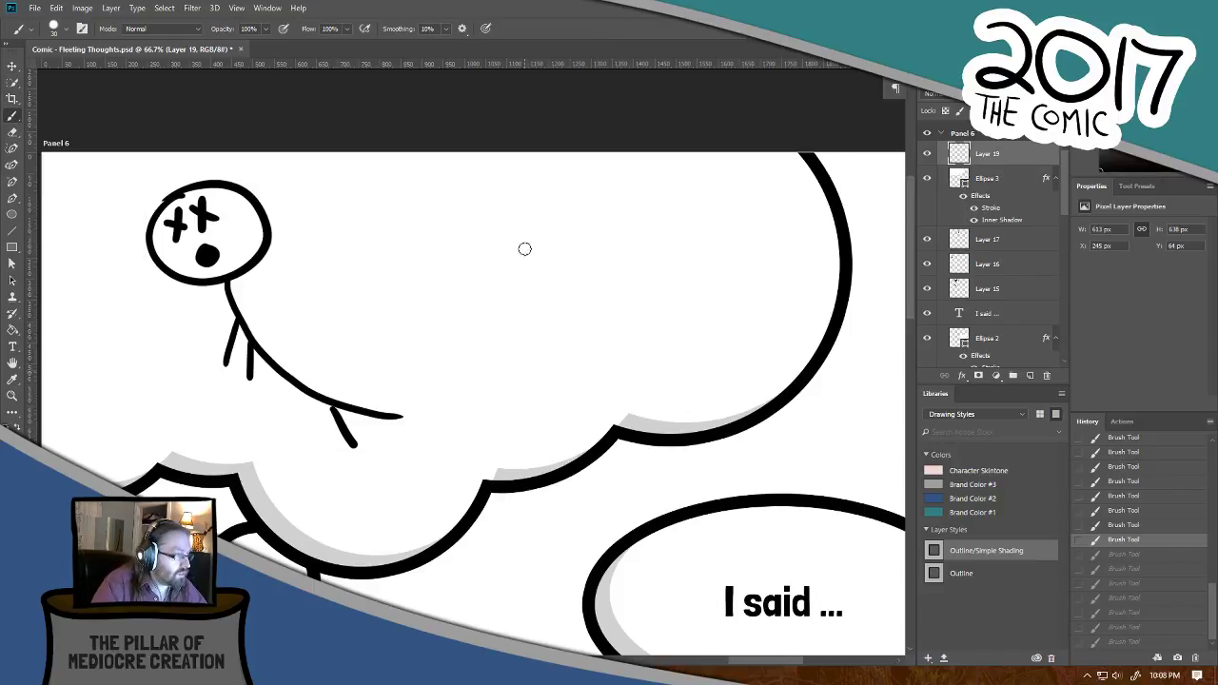
{"action": "left_click_drag", "start_coordinate": [521, 247], "coordinate": [528, 326]}
{"action": "left_click_drag", "start_coordinate": [520, 245], "coordinate": [532, 333]}
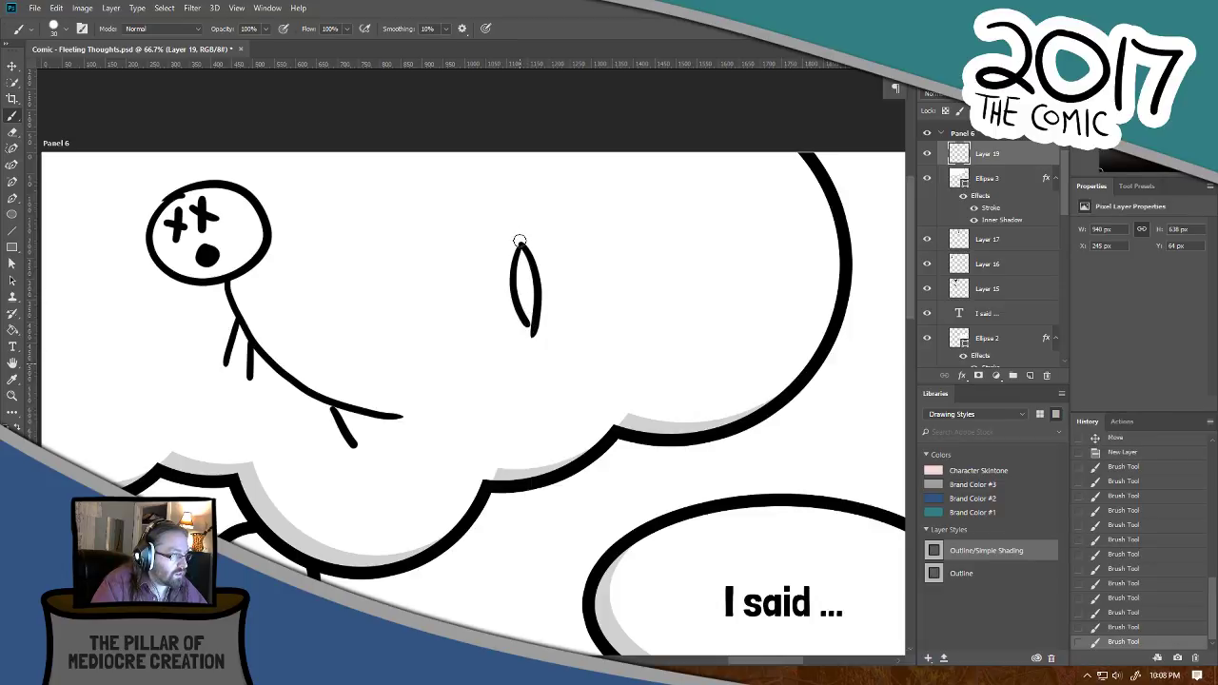
{"action": "mouse_move", "coordinate": [521, 244]}
{"action": "left_mouse_down"}
{"action": "mouse_move", "coordinate": [606, 246]}
{"action": "mouse_move", "coordinate": [612, 314]}
{"action": "mouse_move", "coordinate": [562, 340]}
{"action": "mouse_move", "coordinate": [535, 329]}
{"action": "left_mouse_up"}
{"action": "key", "text": "ctrl+z"}
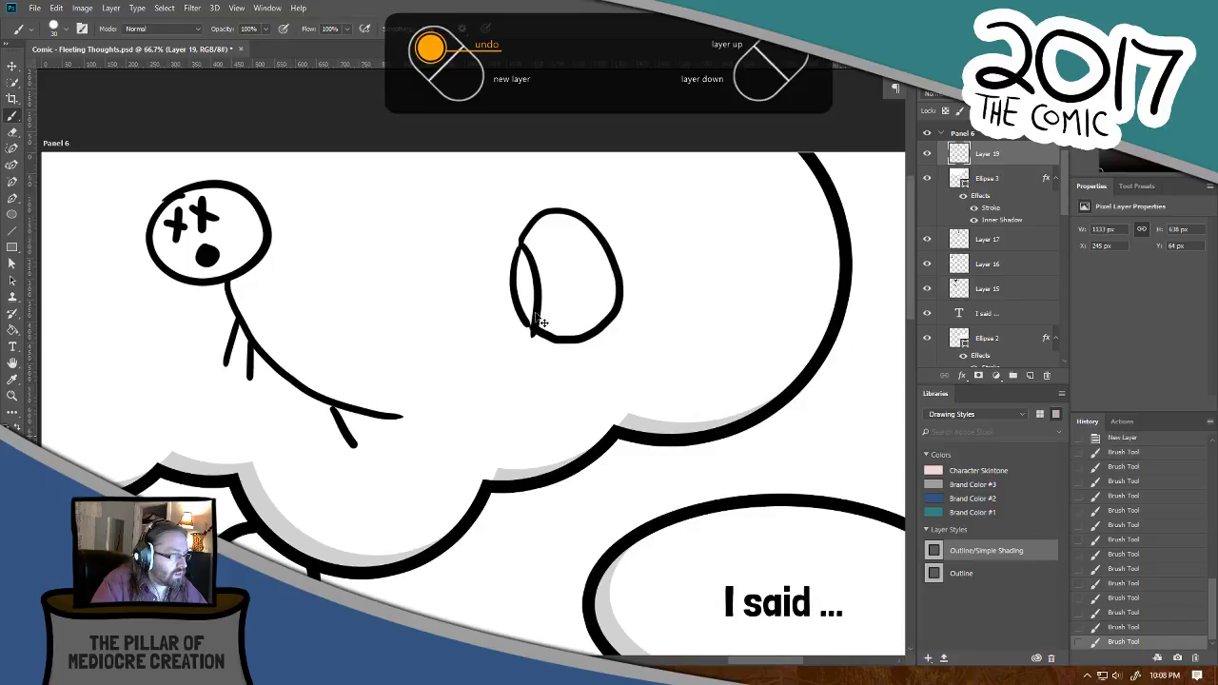
{"action": "mouse_move", "coordinate": [522, 243]}
{"action": "left_mouse_down"}
{"action": "mouse_move", "coordinate": [621, 285]}
{"action": "mouse_move", "coordinate": [533, 332]}
{"action": "left_mouse_up"}
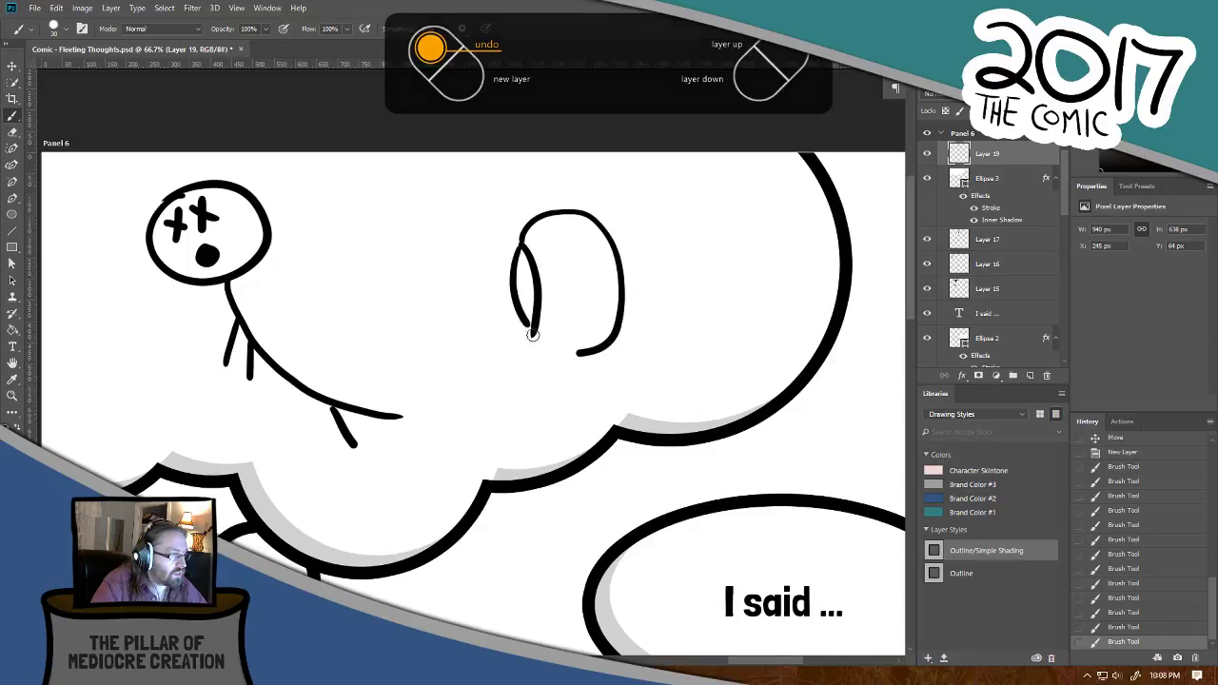
{"action": "left_click", "coordinate": [1158, 584]}
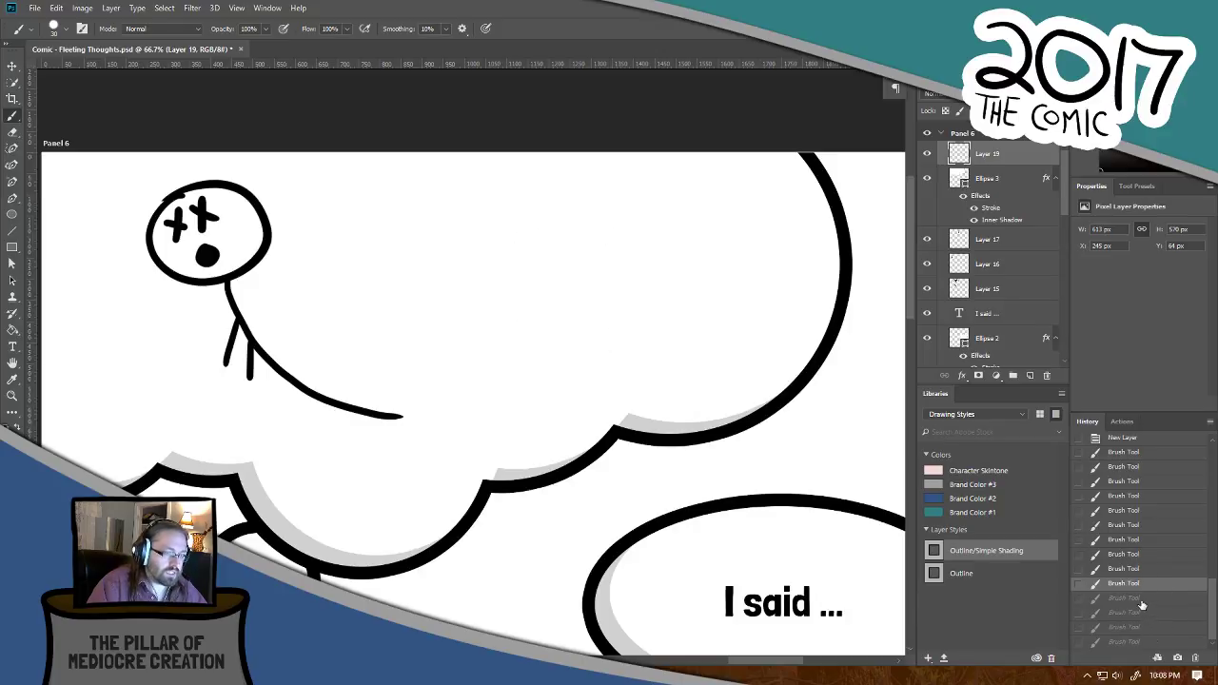
{"action": "left_click", "coordinate": [1140, 600]}
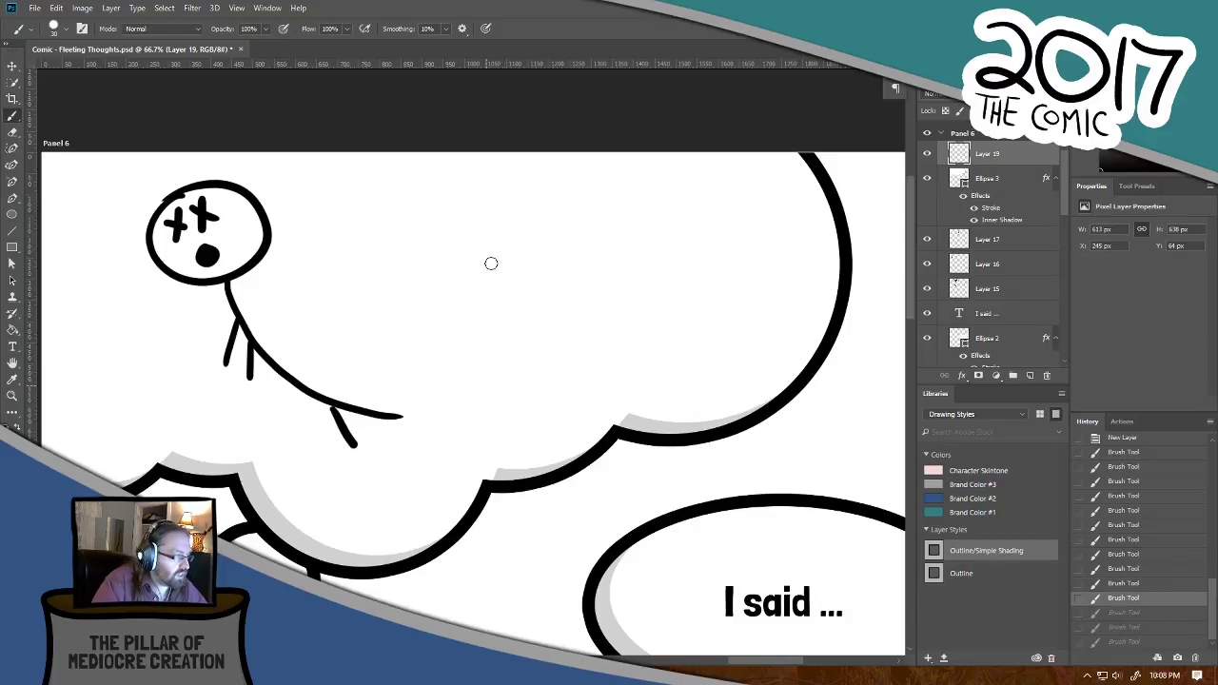
Step: Brush a small, narrow lens shape as a butterfly's body in the empty bubble area beside the stick figure, redoing unsatisfactory strokes
{"action": "left_click_drag", "start_coordinate": [527, 308], "coordinate": [513, 264]}
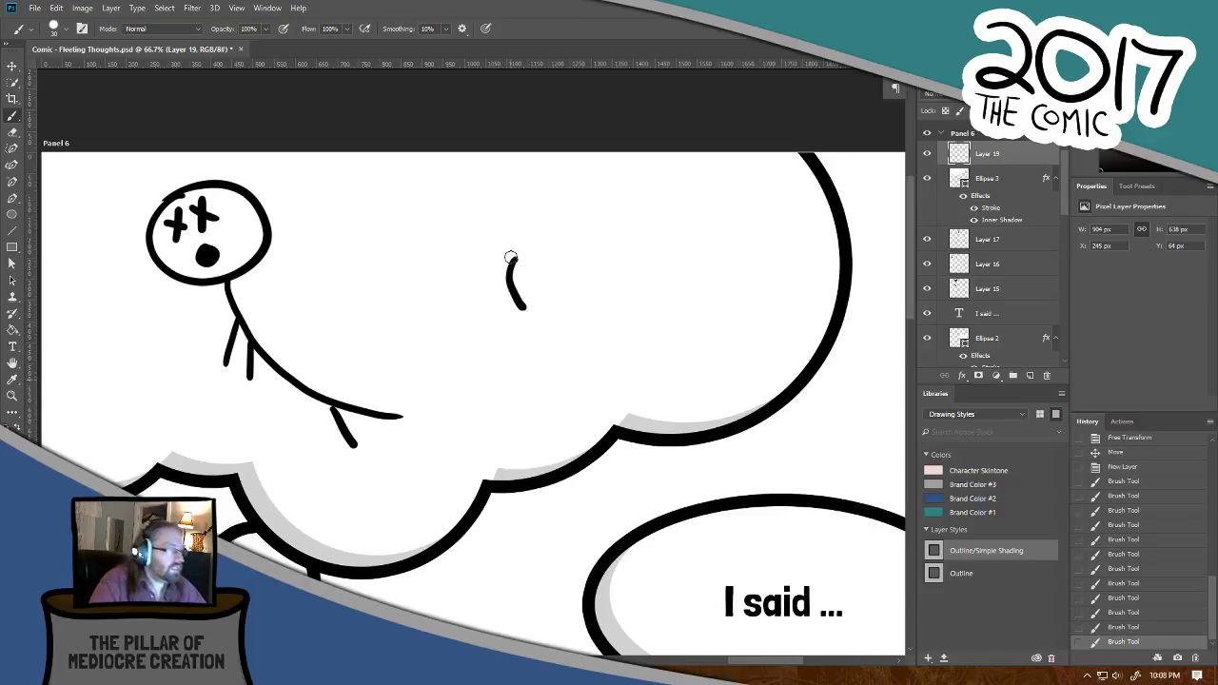
{"action": "key", "text": "ctrl+z"}
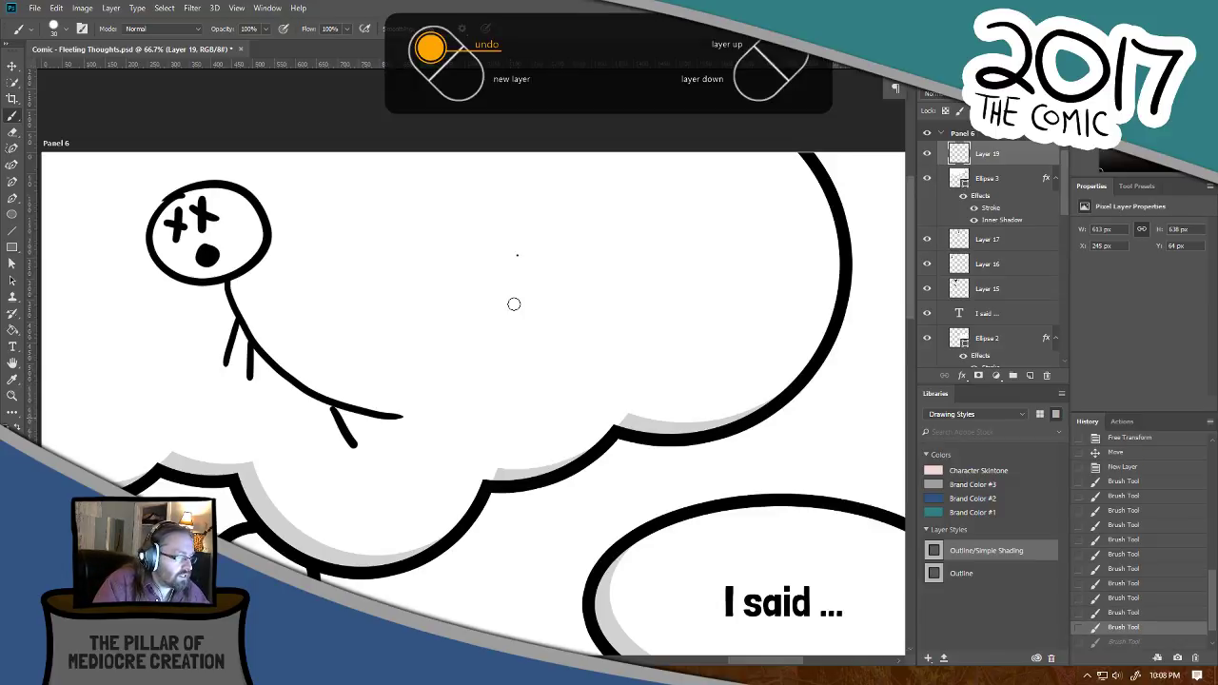
{"action": "mouse_move", "coordinate": [514, 304]}
{"action": "left_mouse_down"}
{"action": "mouse_move", "coordinate": [517, 252]}
{"action": "mouse_move", "coordinate": [520, 304]}
{"action": "left_mouse_up"}
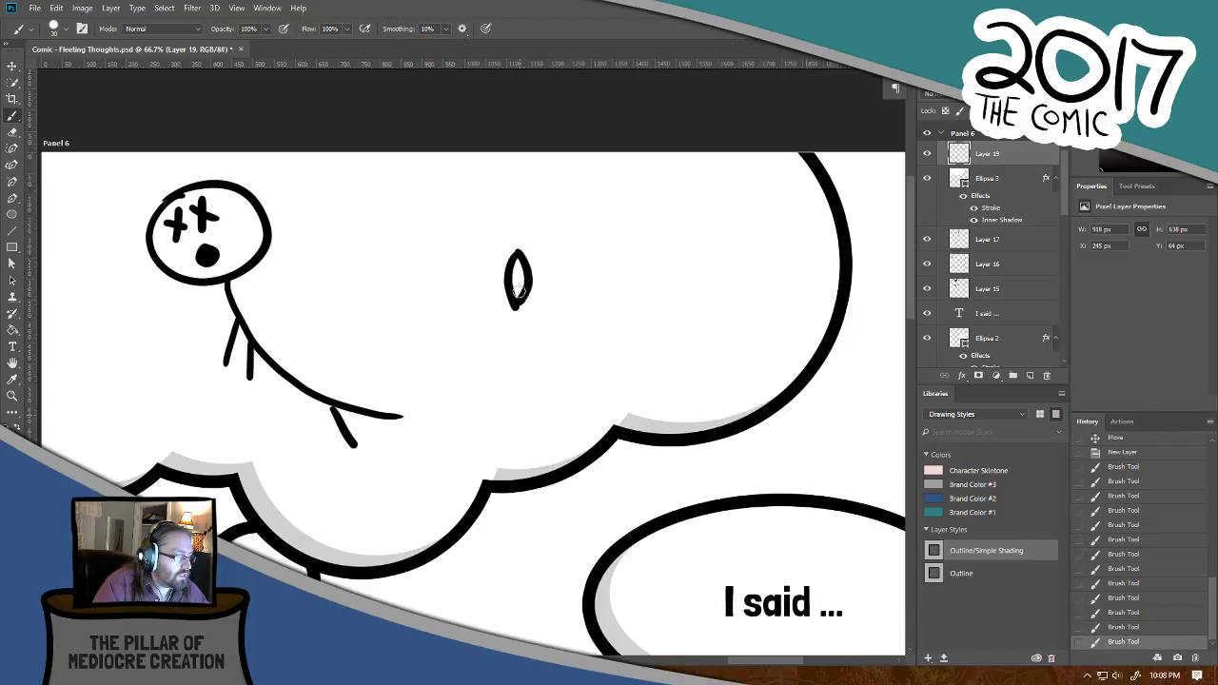
{"action": "key", "text": "ctrl+z"}
{"action": "left_click_drag", "start_coordinate": [516, 254], "coordinate": [518, 301]}
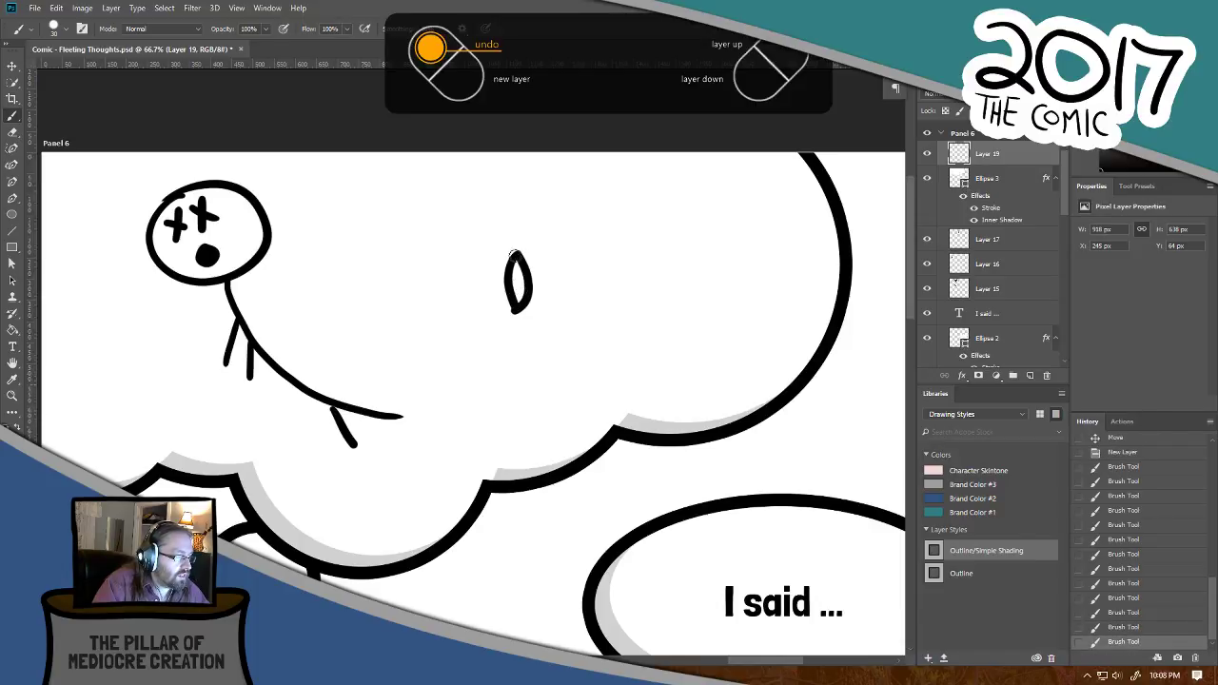
Step: Draw a small rounded wing on each side of the butterfly's body, undoing the oversized wing attempts
{"action": "mouse_move", "coordinate": [524, 234]}
{"action": "left_mouse_down"}
{"action": "mouse_move", "coordinate": [590, 261]}
{"action": "mouse_move", "coordinate": [573, 329]}
{"action": "mouse_move", "coordinate": [516, 312]}
{"action": "left_mouse_up"}
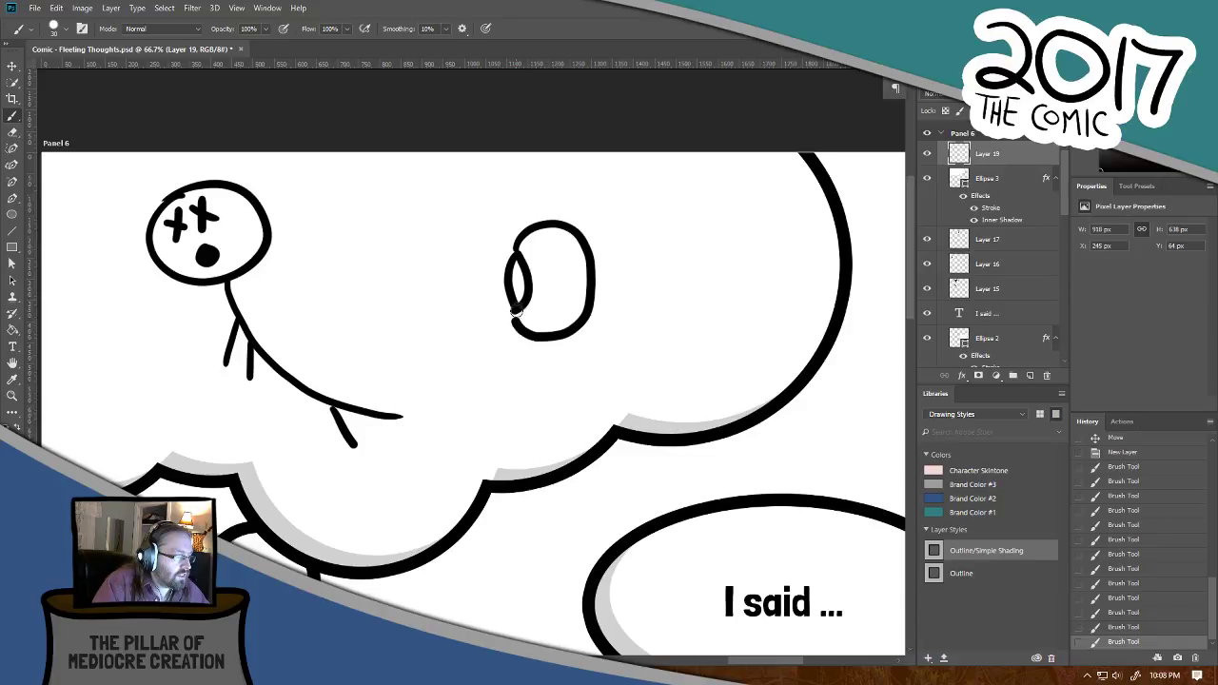
{"action": "key", "text": "ctrl+z"}
{"action": "mouse_move", "coordinate": [520, 254]}
{"action": "left_mouse_down"}
{"action": "mouse_move", "coordinate": [595, 259]}
{"action": "mouse_move", "coordinate": [523, 314]}
{"action": "mouse_move", "coordinate": [512, 304]}
{"action": "left_mouse_up"}
{"action": "key", "text": "ctrl+z"}
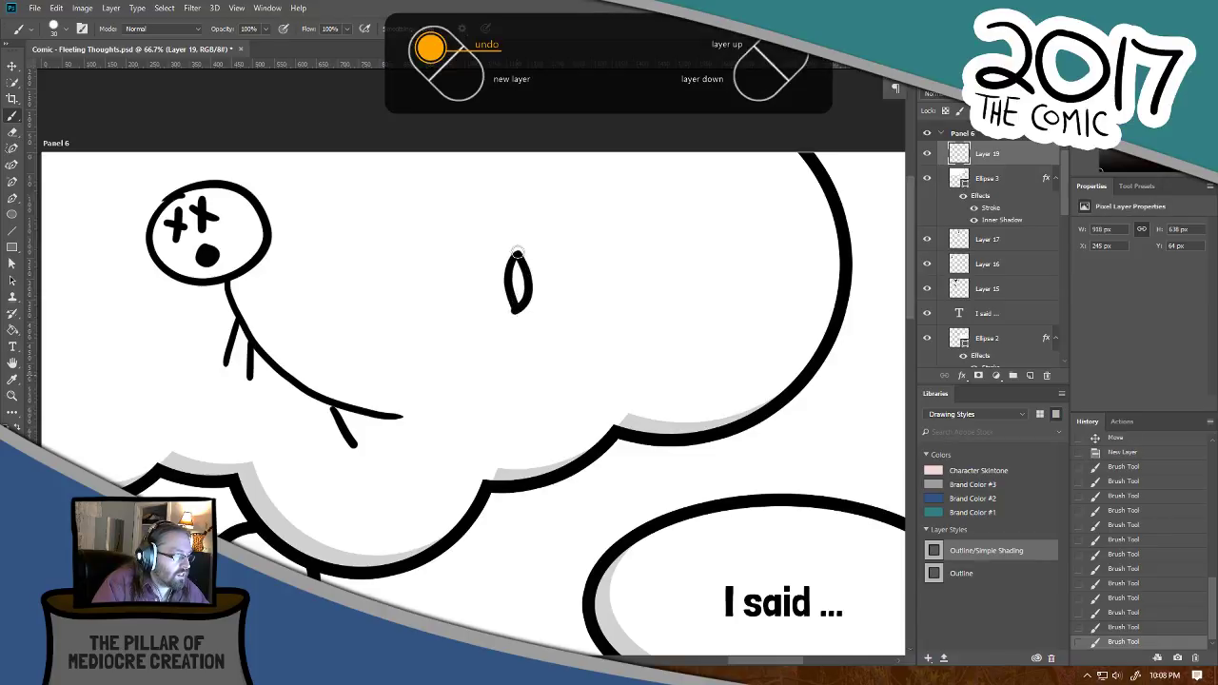
{"action": "mouse_move", "coordinate": [517, 253]}
{"action": "left_mouse_down"}
{"action": "mouse_move", "coordinate": [580, 297]}
{"action": "mouse_move", "coordinate": [545, 320]}
{"action": "mouse_move", "coordinate": [516, 310]}
{"action": "left_mouse_up"}
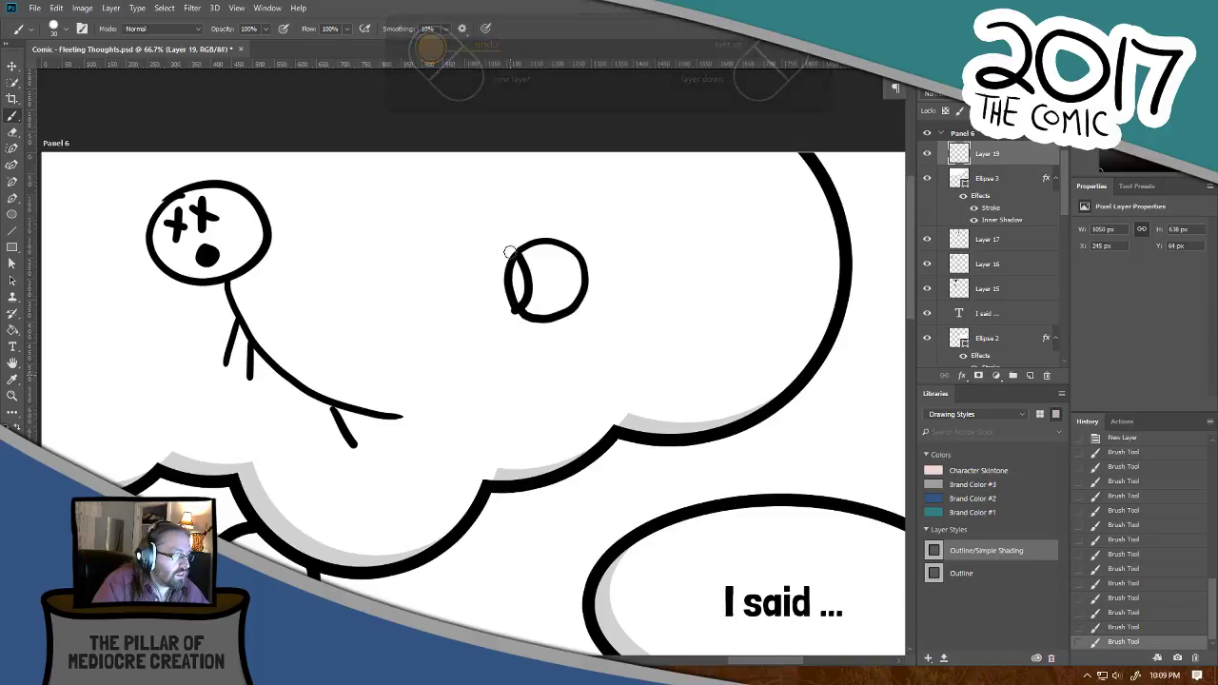
{"action": "mouse_move", "coordinate": [510, 250]}
{"action": "left_mouse_down"}
{"action": "mouse_move", "coordinate": [450, 280]}
{"action": "mouse_move", "coordinate": [465, 314]}
{"action": "mouse_move", "coordinate": [507, 299]}
{"action": "left_mouse_up"}
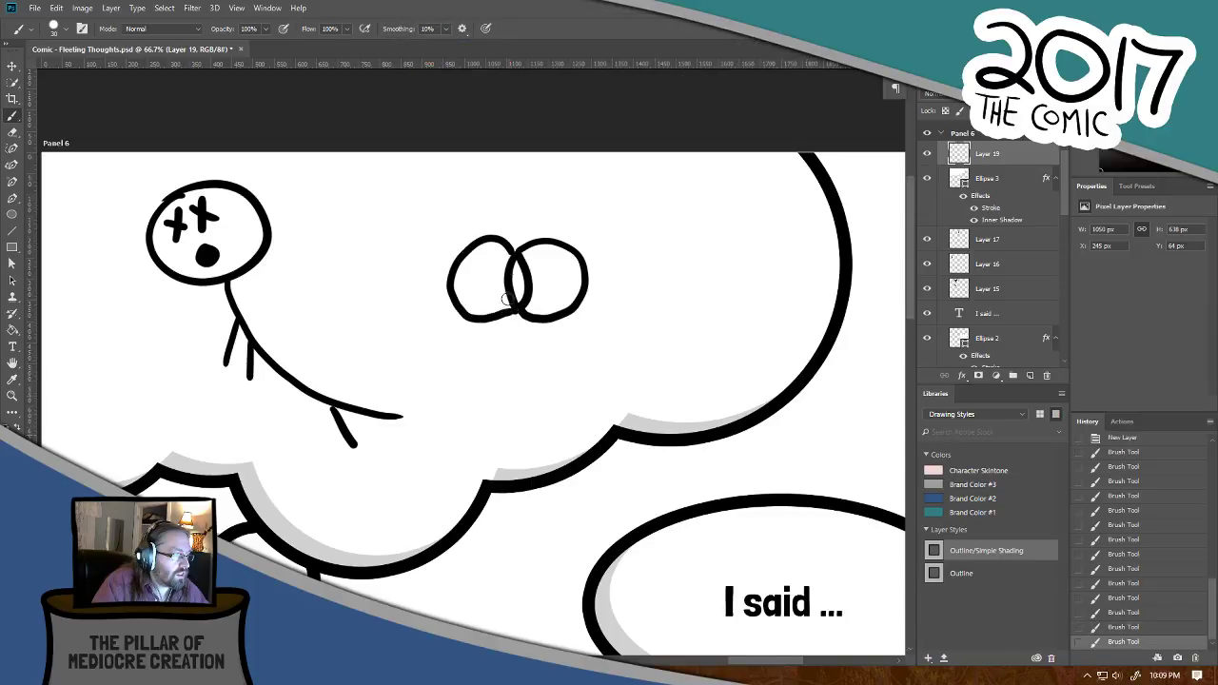
Step: Draw two curved antennae from the butterfly's upper point and dab three small dots inside each wing
{"action": "left_click_drag", "start_coordinate": [514, 245], "coordinate": [480, 198]}
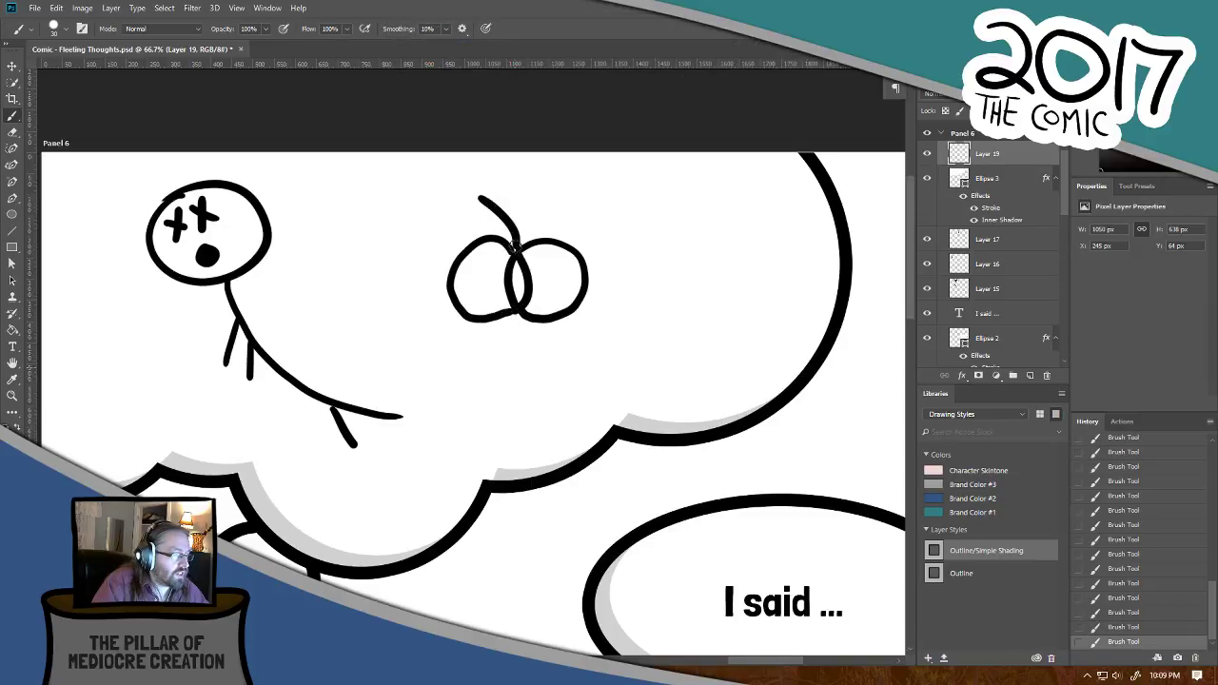
{"action": "left_click_drag", "start_coordinate": [515, 247], "coordinate": [585, 194]}
{"action": "left_click", "coordinate": [540, 269]}
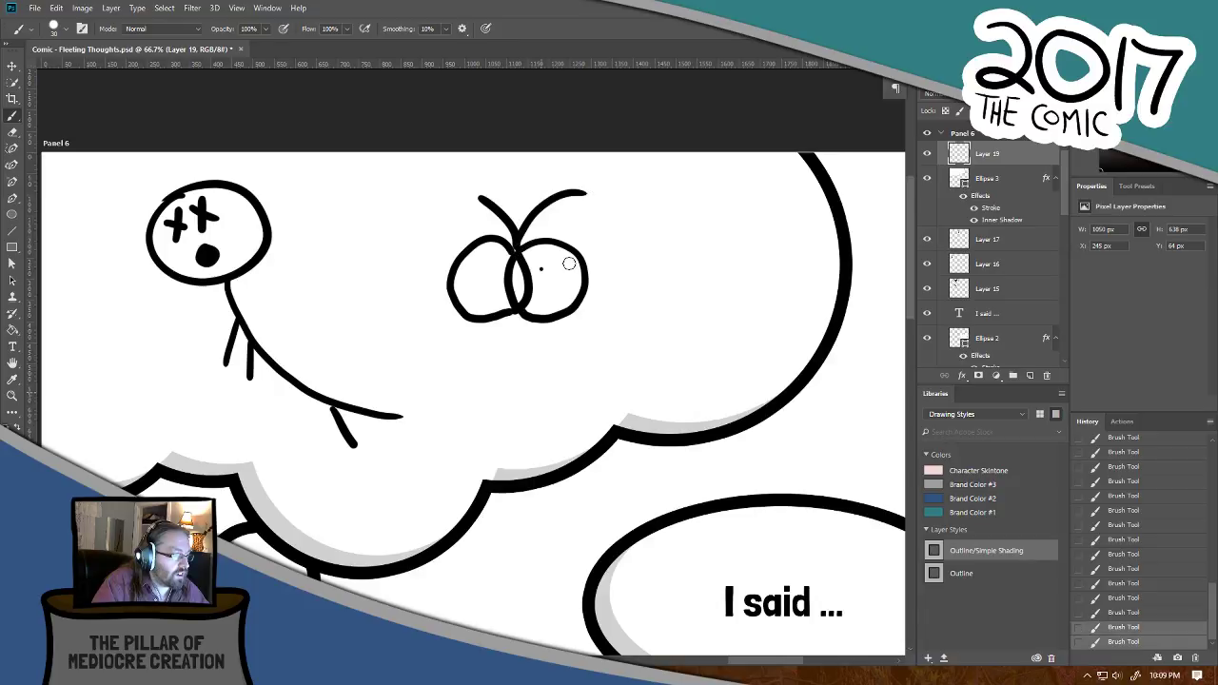
{"action": "left_click", "coordinate": [474, 272]}
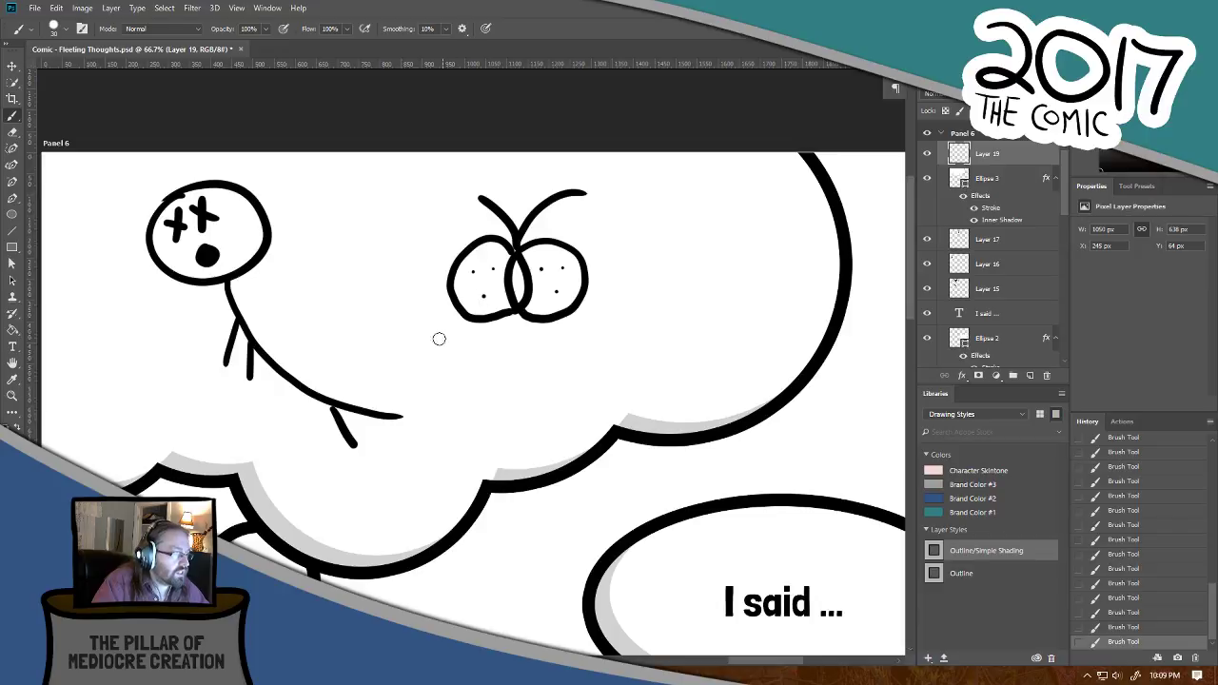
Step: Select the layer holding the stick figure and butterfly, and add a new layer above it
{"action": "left_click", "coordinate": [12, 67]}
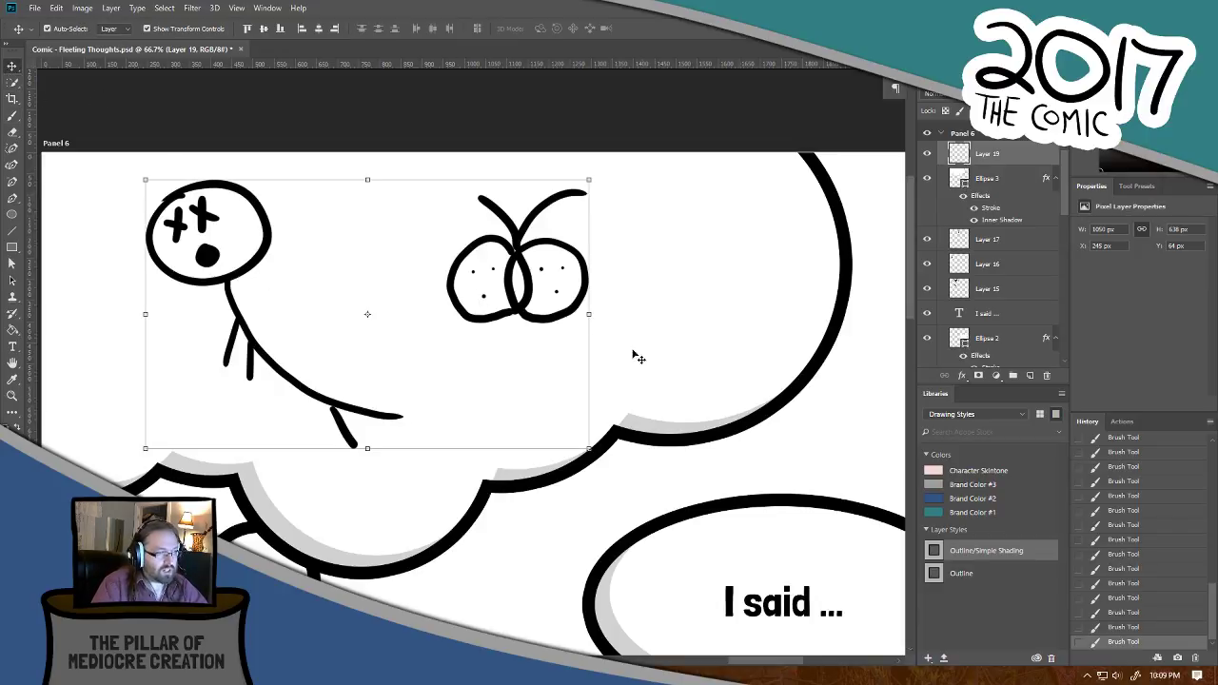
{"action": "left_click", "coordinate": [563, 308]}
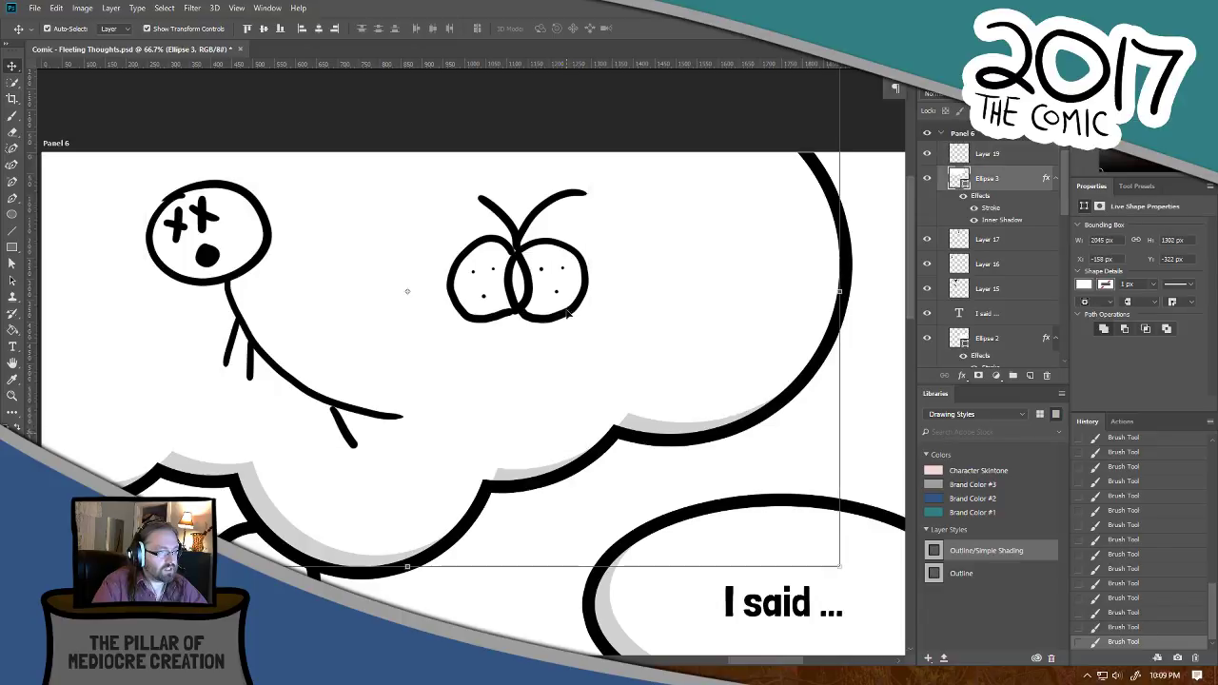
{"action": "left_click", "coordinate": [521, 247]}
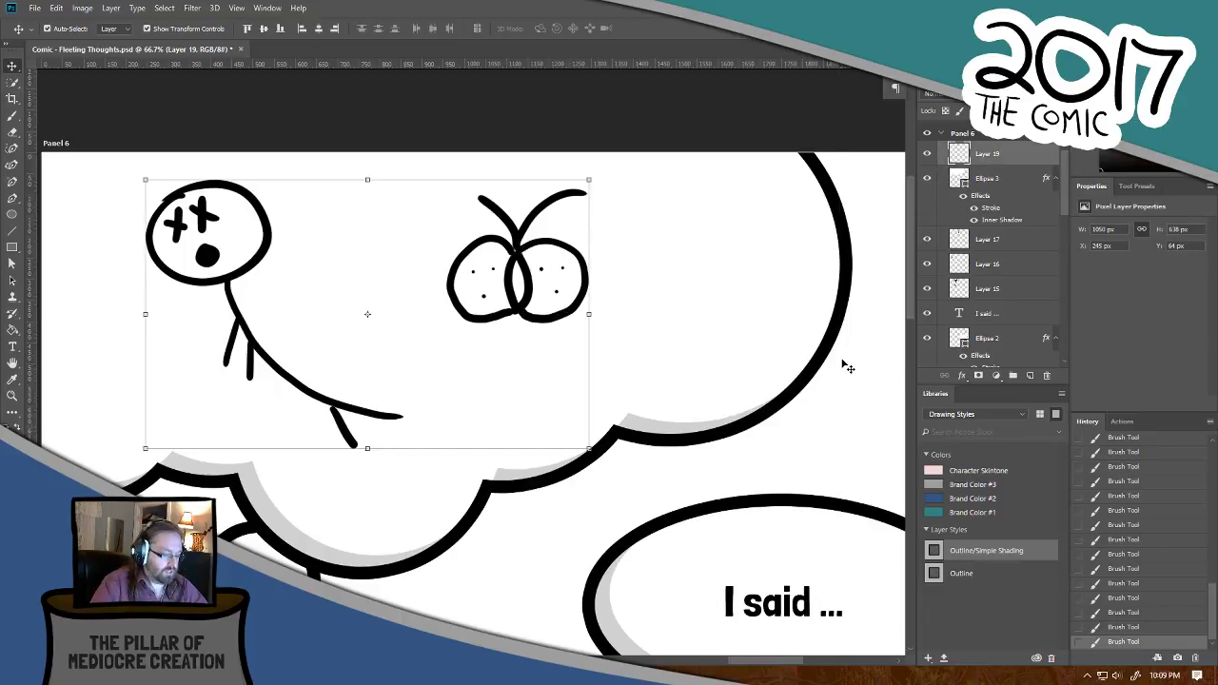
{"action": "key", "text": "ctrl+shift+alt+n"}
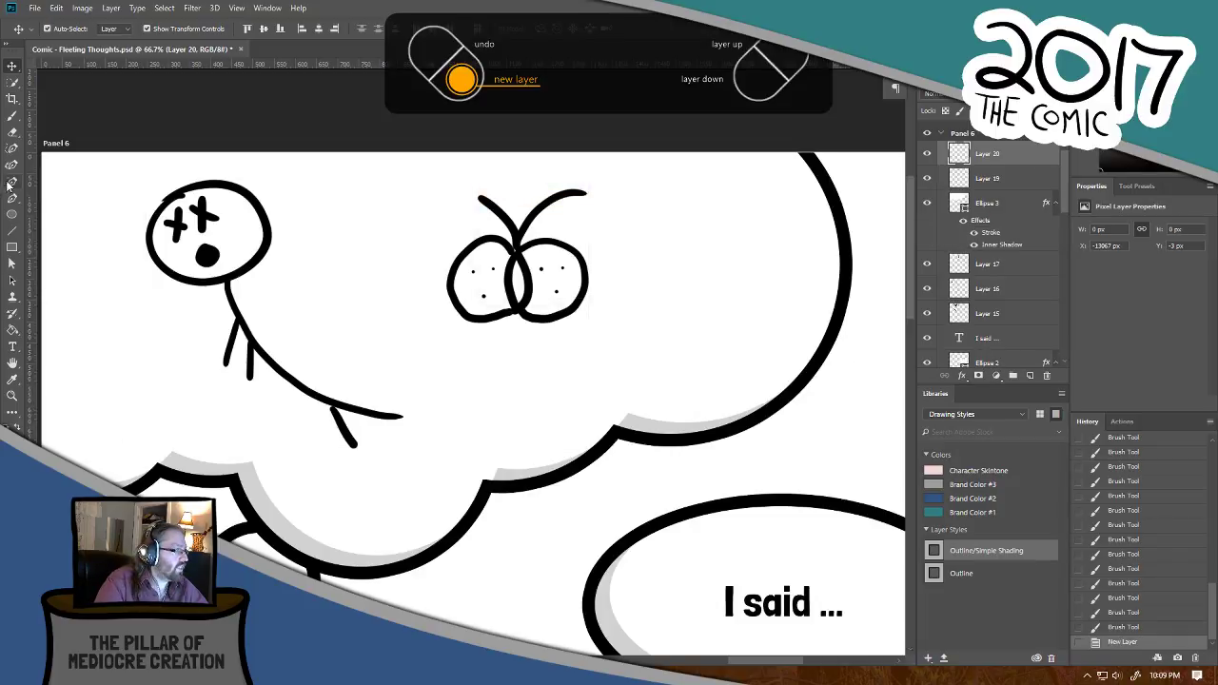
Step: Set the foreground color to a dark brown, about #322002
{"action": "left_click", "coordinate": [12, 115]}
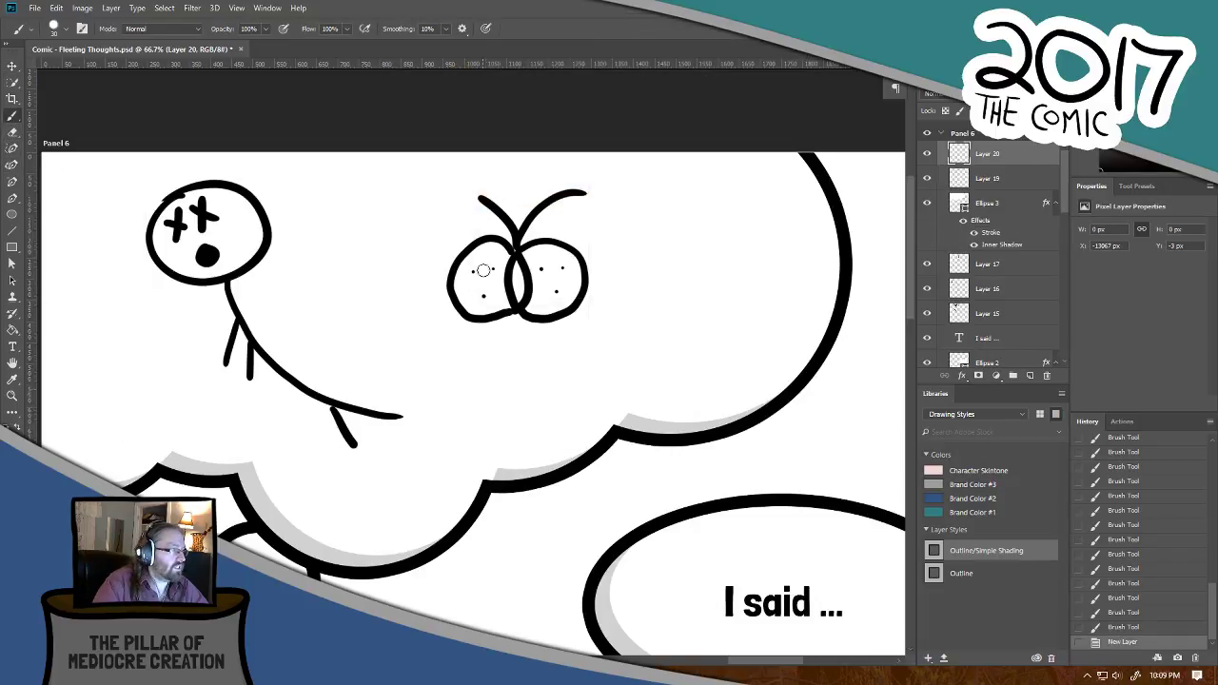
{"action": "left_click", "coordinate": [13, 380]}
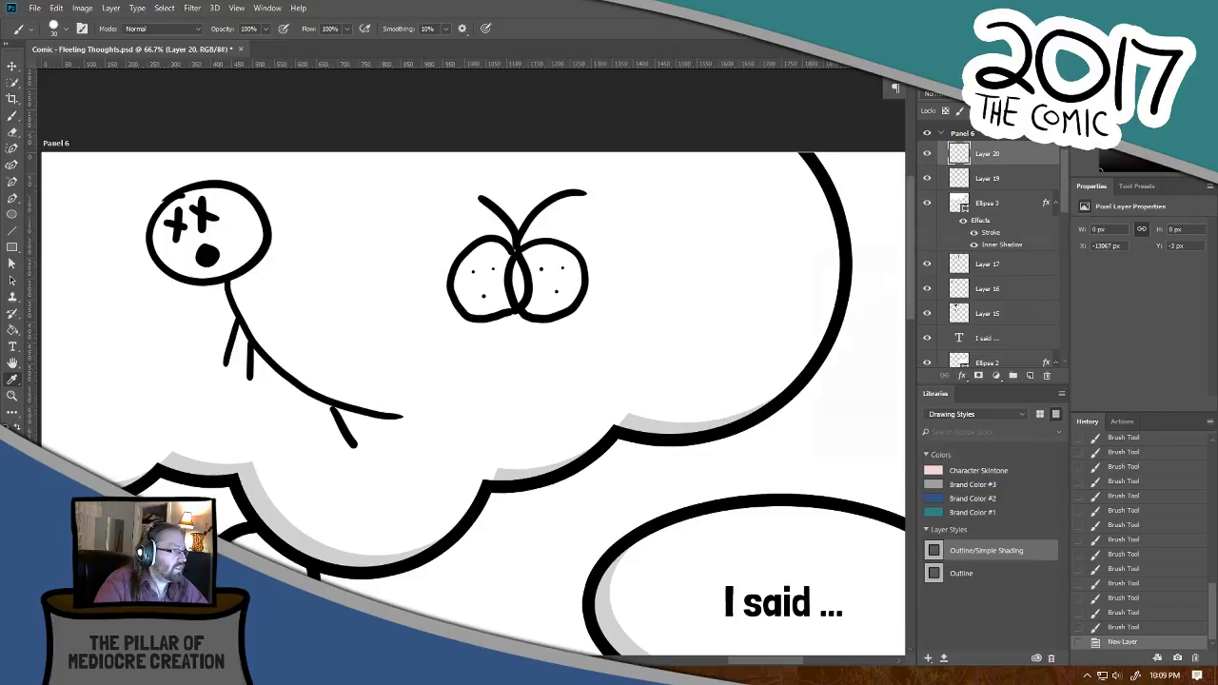
{"action": "left_click", "coordinate": [11, 426]}
{"action": "left_click_drag", "start_coordinate": [995, 411], "coordinate": [980, 403]}
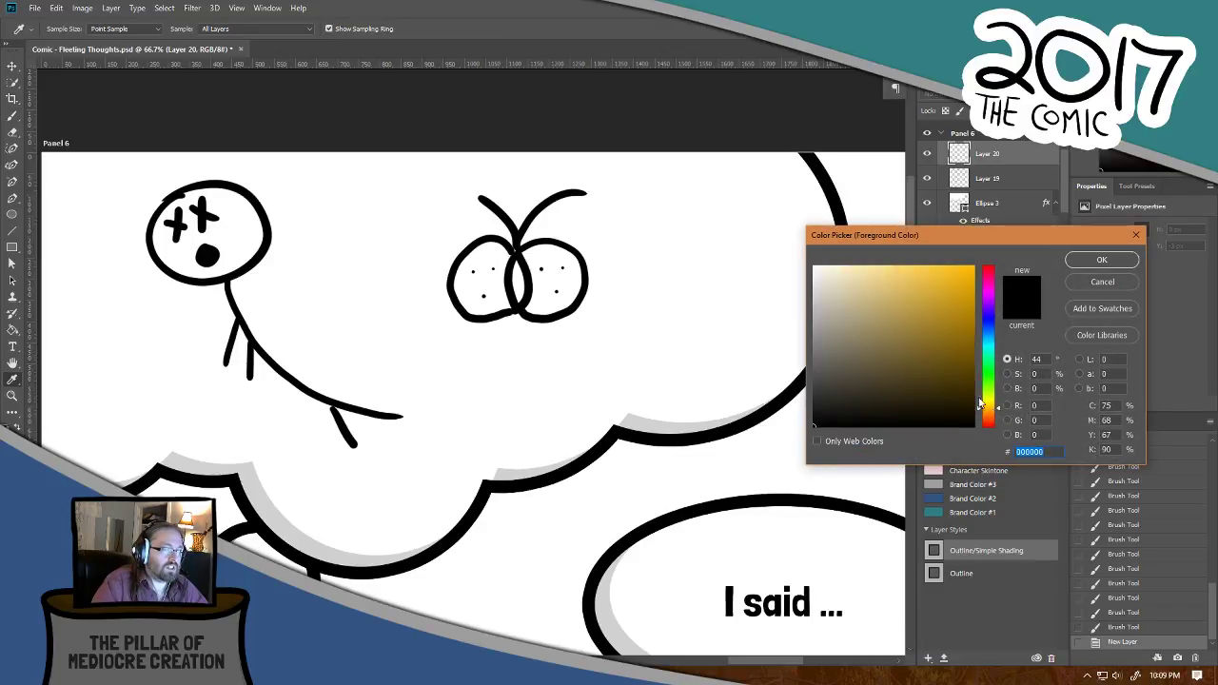
{"action": "left_click", "coordinate": [986, 411]}
{"action": "left_click", "coordinate": [967, 394]}
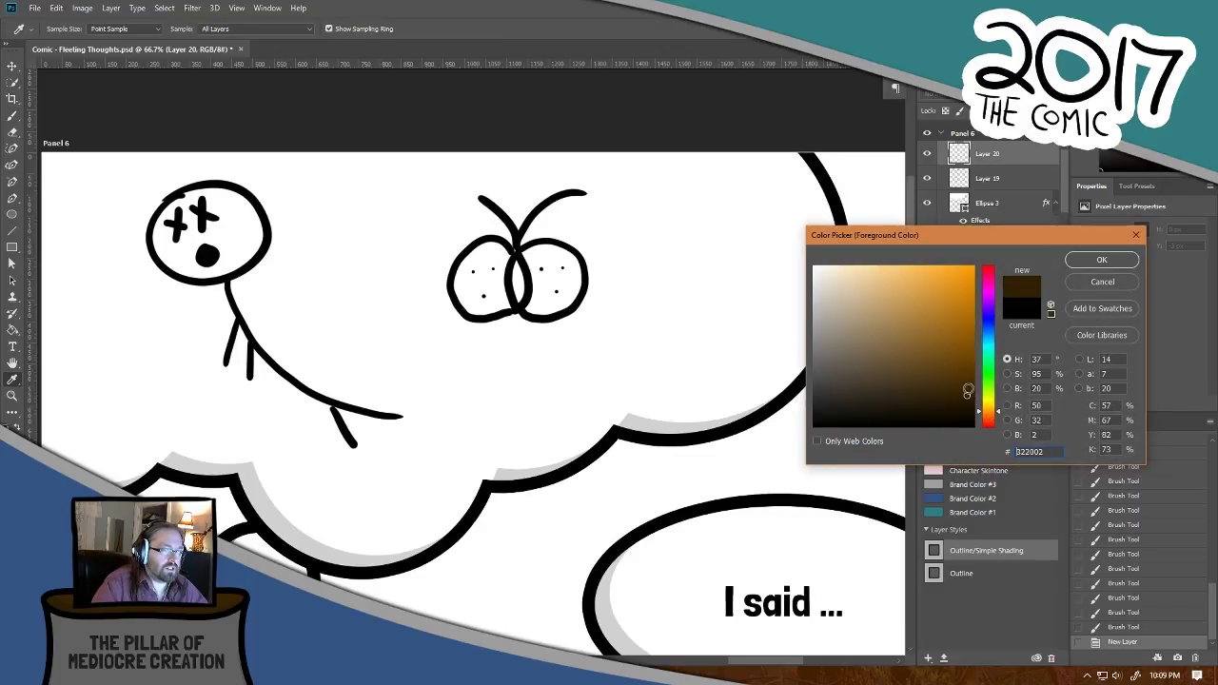
{"action": "left_click", "coordinate": [1102, 259]}
Step: Brush the brown outline of a club with a rounded wide end and narrow handle over the butterfly, undoing the false starts
{"action": "key", "text": "b"}
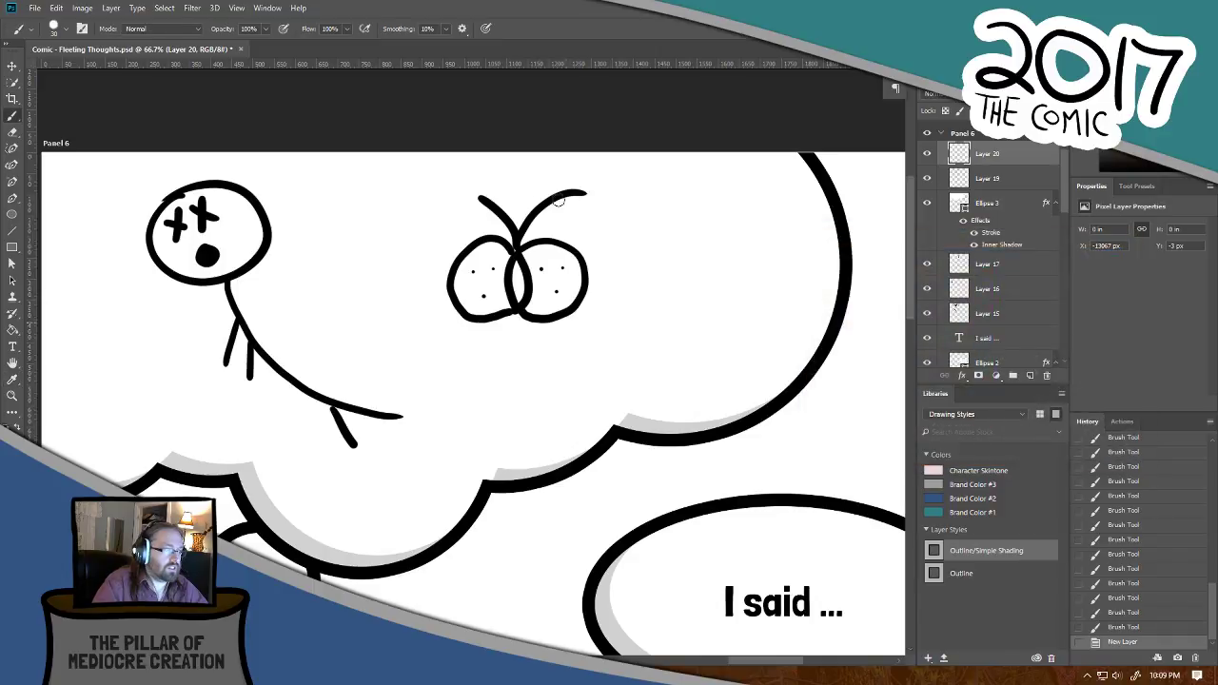
{"action": "left_click_drag", "start_coordinate": [475, 249], "coordinate": [493, 333]}
{"action": "key", "text": "ctrl+z"}
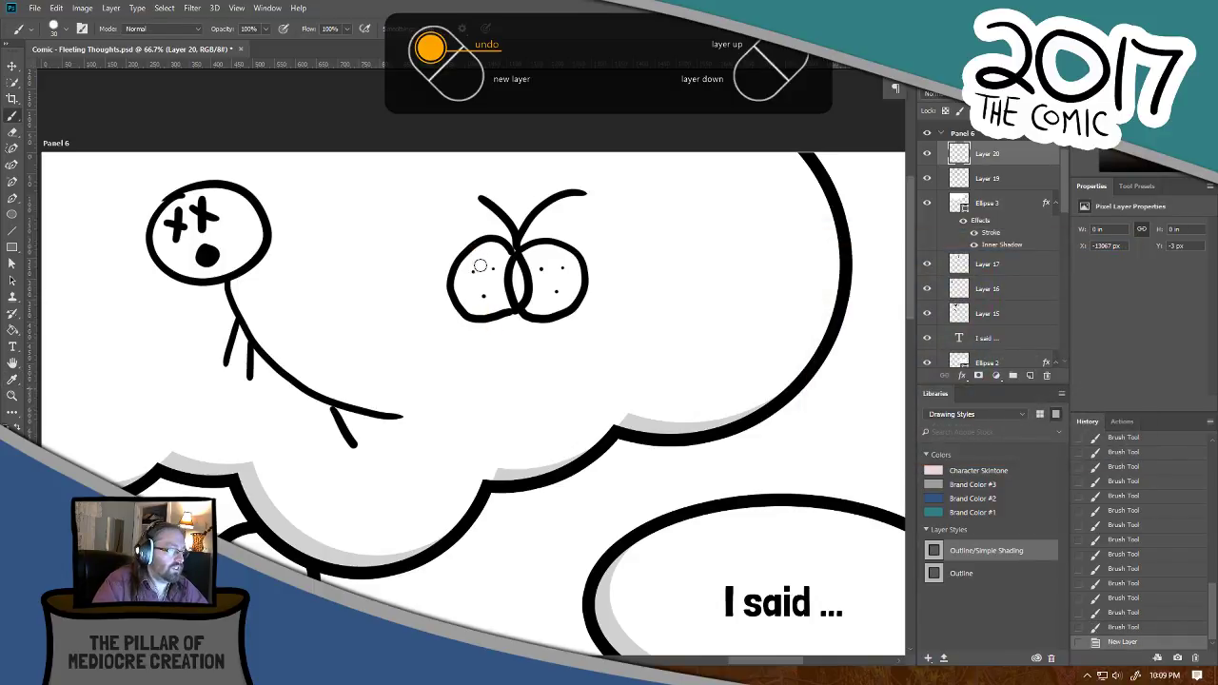
{"action": "mouse_move", "coordinate": [477, 262]}
{"action": "left_mouse_down"}
{"action": "mouse_move", "coordinate": [503, 328]}
{"action": "mouse_move", "coordinate": [493, 337]}
{"action": "mouse_move", "coordinate": [523, 333]}
{"action": "mouse_move", "coordinate": [491, 240]}
{"action": "mouse_move", "coordinate": [457, 196]}
{"action": "mouse_move", "coordinate": [454, 234]}
{"action": "mouse_move", "coordinate": [477, 263]}
{"action": "left_mouse_up"}
{"action": "key", "text": "ctrl+z"}
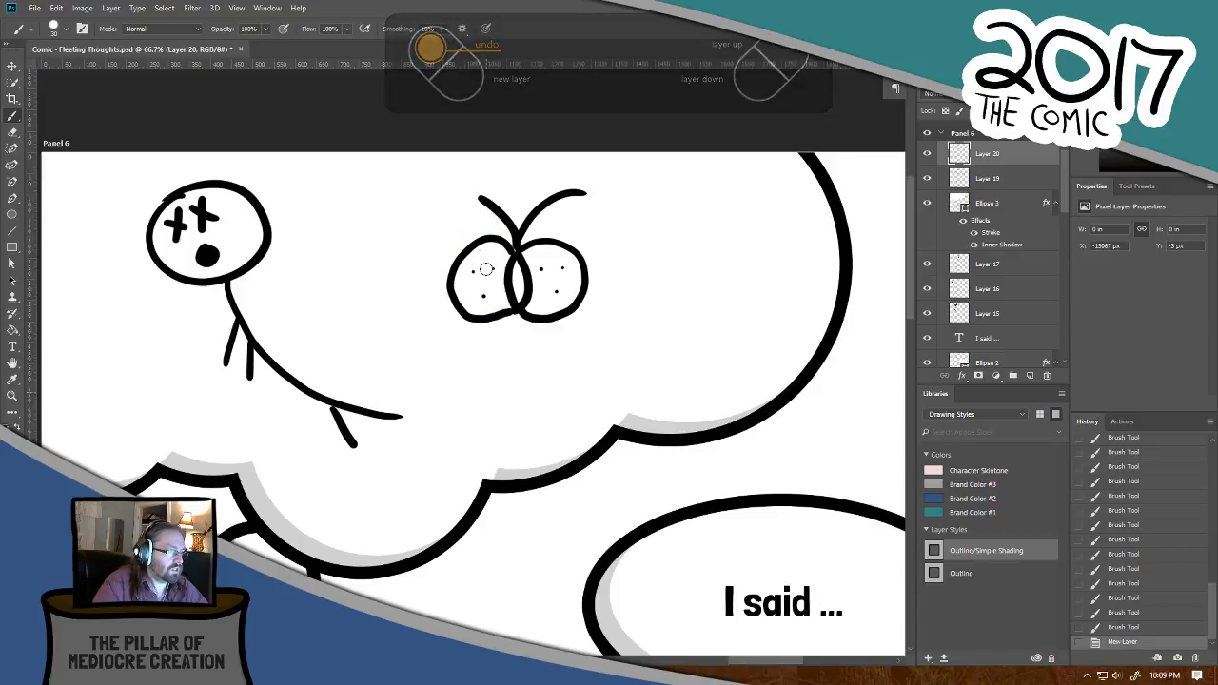
{"action": "mouse_move", "coordinate": [485, 271]}
{"action": "left_mouse_down"}
{"action": "mouse_move", "coordinate": [502, 339]}
{"action": "mouse_move", "coordinate": [522, 323]}
{"action": "mouse_move", "coordinate": [499, 272]}
{"action": "mouse_move", "coordinate": [495, 204]}
{"action": "mouse_move", "coordinate": [469, 183]}
{"action": "mouse_move", "coordinate": [450, 205]}
{"action": "mouse_move", "coordinate": [490, 282]}
{"action": "left_mouse_up"}
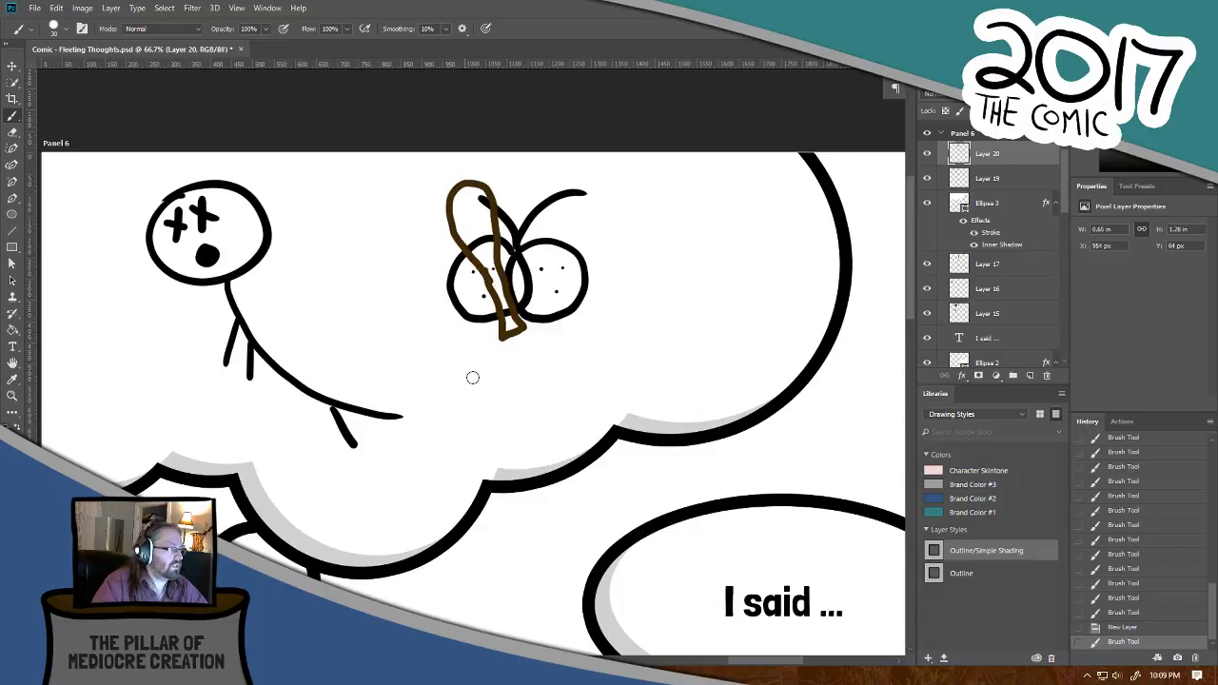
Step: Move the brown club outline off the butterfly into the empty bubble space beside it
{"action": "left_click", "coordinate": [9, 67]}
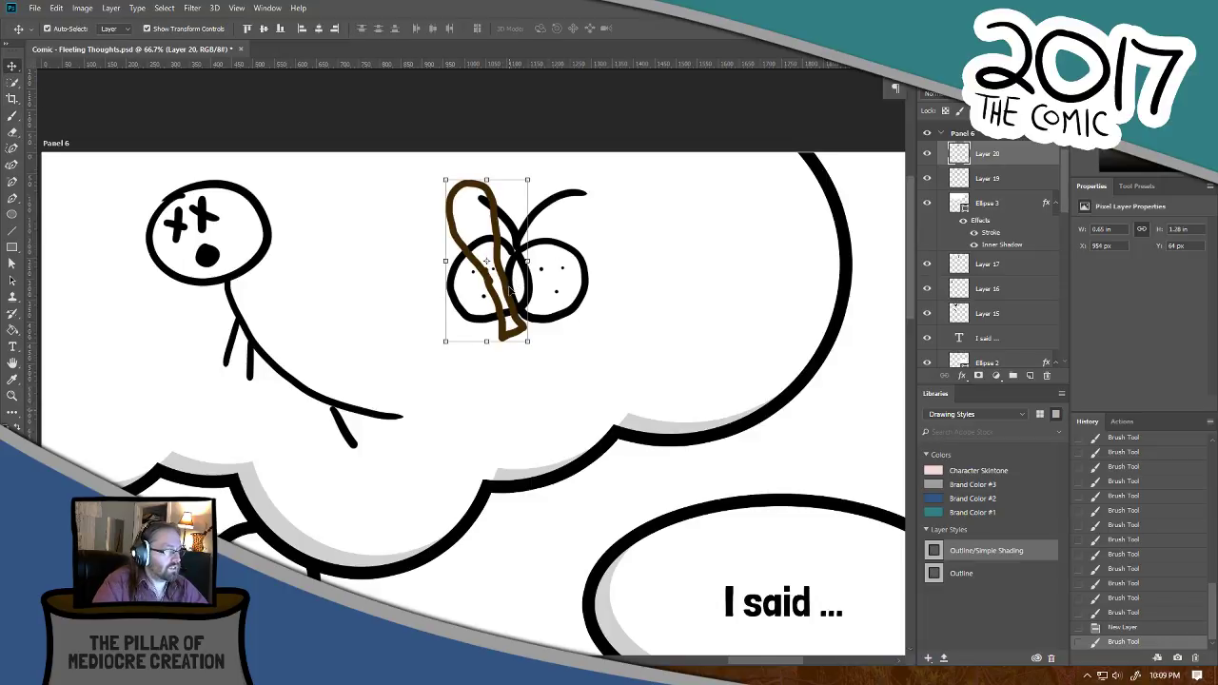
{"action": "left_click_drag", "start_coordinate": [510, 290], "coordinate": [567, 288]}
{"action": "left_click_drag", "start_coordinate": [694, 298], "coordinate": [68, 429]}
{"action": "key", "text": "ctrl+plus"}
{"action": "key", "text": "ctrl+plus"}
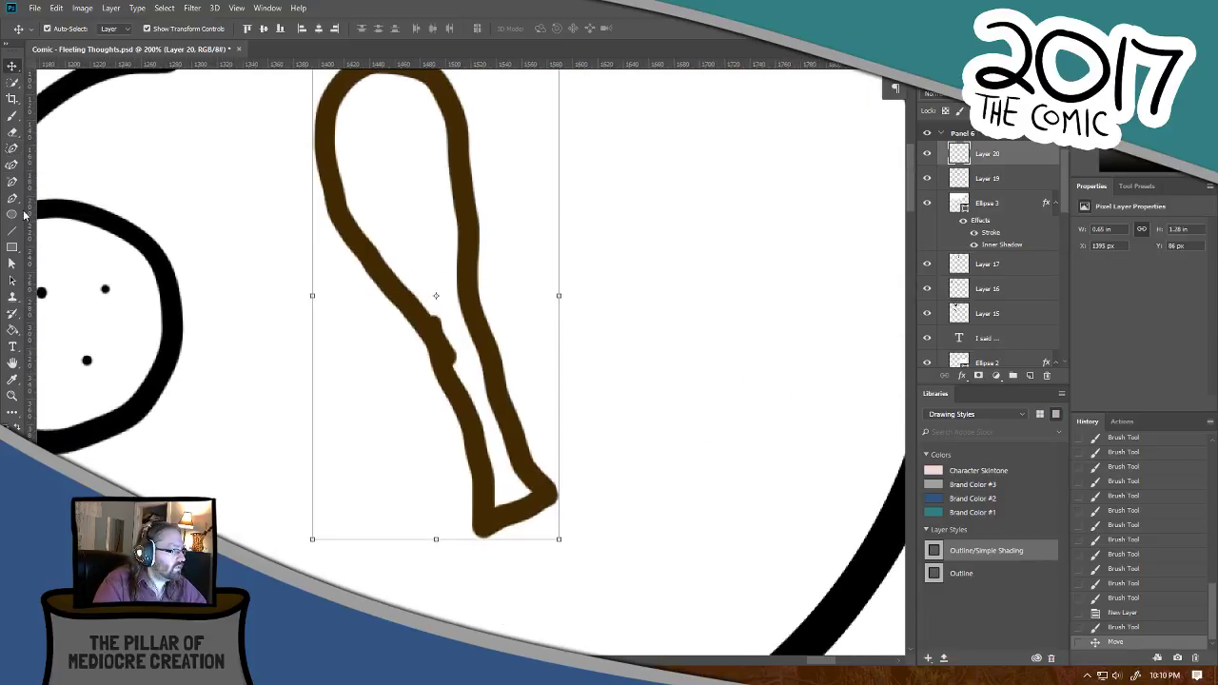
Step: Fill the inside of the club outline with solid dark brown brush strokes
{"action": "left_click", "coordinate": [12, 116]}
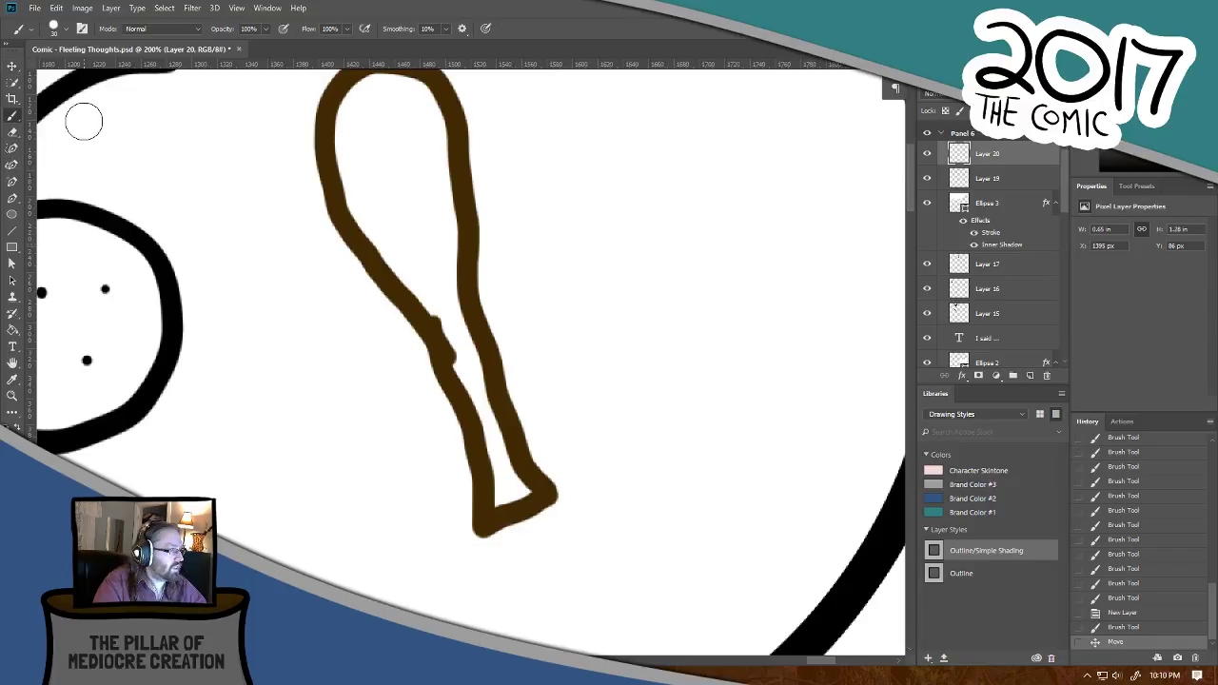
{"action": "mouse_move", "coordinate": [365, 82]}
{"action": "left_mouse_down"}
{"action": "mouse_move", "coordinate": [343, 162]}
{"action": "mouse_move", "coordinate": [390, 249]}
{"action": "left_mouse_up"}
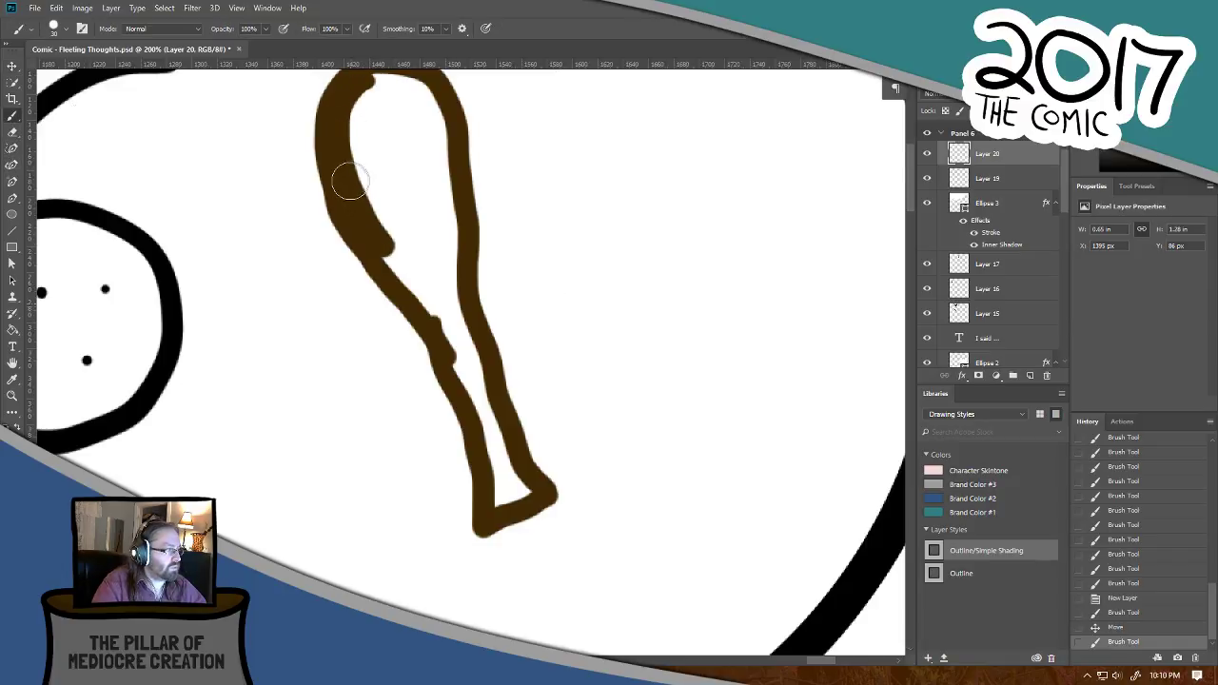
{"action": "mouse_move", "coordinate": [349, 182]}
{"action": "left_mouse_down"}
{"action": "mouse_move", "coordinate": [359, 216]}
{"action": "mouse_move", "coordinate": [468, 350]}
{"action": "mouse_move", "coordinate": [457, 319]}
{"action": "mouse_move", "coordinate": [443, 301]}
{"action": "mouse_move", "coordinate": [483, 407]}
{"action": "mouse_move", "coordinate": [460, 336]}
{"action": "mouse_move", "coordinate": [481, 413]}
{"action": "mouse_move", "coordinate": [453, 351]}
{"action": "mouse_move", "coordinate": [486, 421]}
{"action": "mouse_move", "coordinate": [462, 363]}
{"action": "mouse_move", "coordinate": [492, 458]}
{"action": "mouse_move", "coordinate": [453, 346]}
{"action": "mouse_move", "coordinate": [490, 437]}
{"action": "mouse_move", "coordinate": [517, 485]}
{"action": "left_mouse_up"}
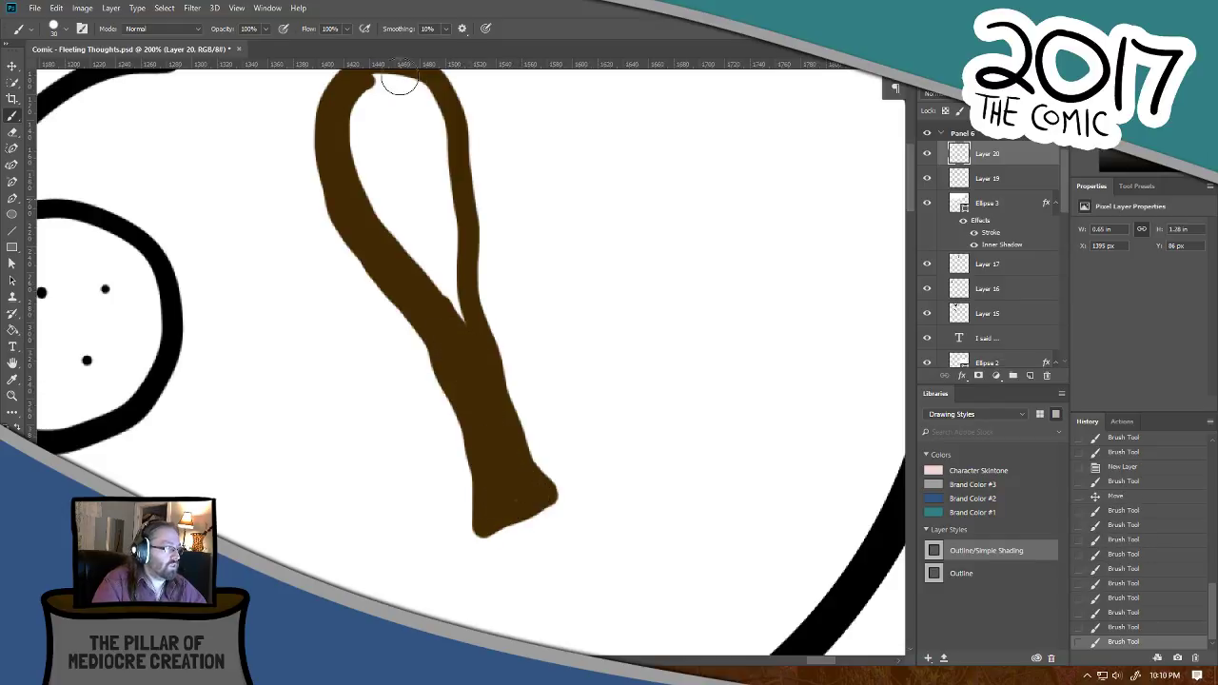
{"action": "mouse_move", "coordinate": [423, 104]}
{"action": "left_mouse_down"}
{"action": "mouse_move", "coordinate": [378, 76]}
{"action": "mouse_move", "coordinate": [401, 88]}
{"action": "left_mouse_up"}
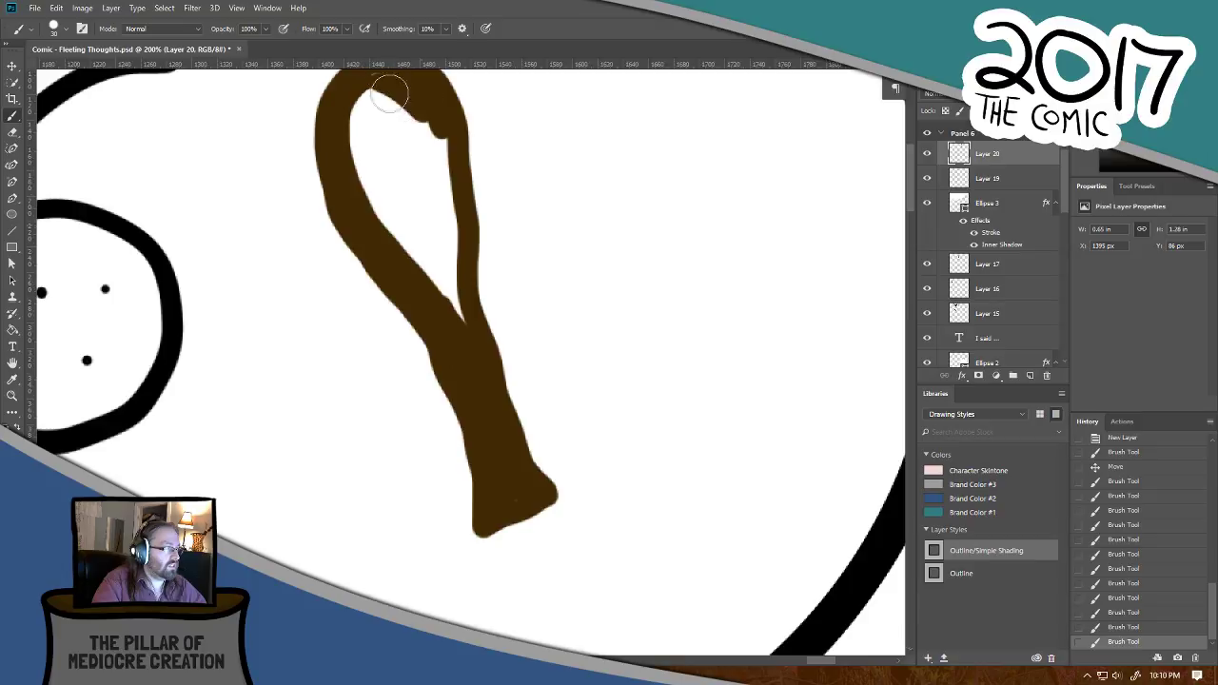
{"action": "key", "text": "ctrl+plus"}
{"action": "left_click_drag", "start_coordinate": [445, 141], "coordinate": [383, 84]}
{"action": "key", "text": "ctrl+minus"}
{"action": "key", "text": "ctrl+minus"}
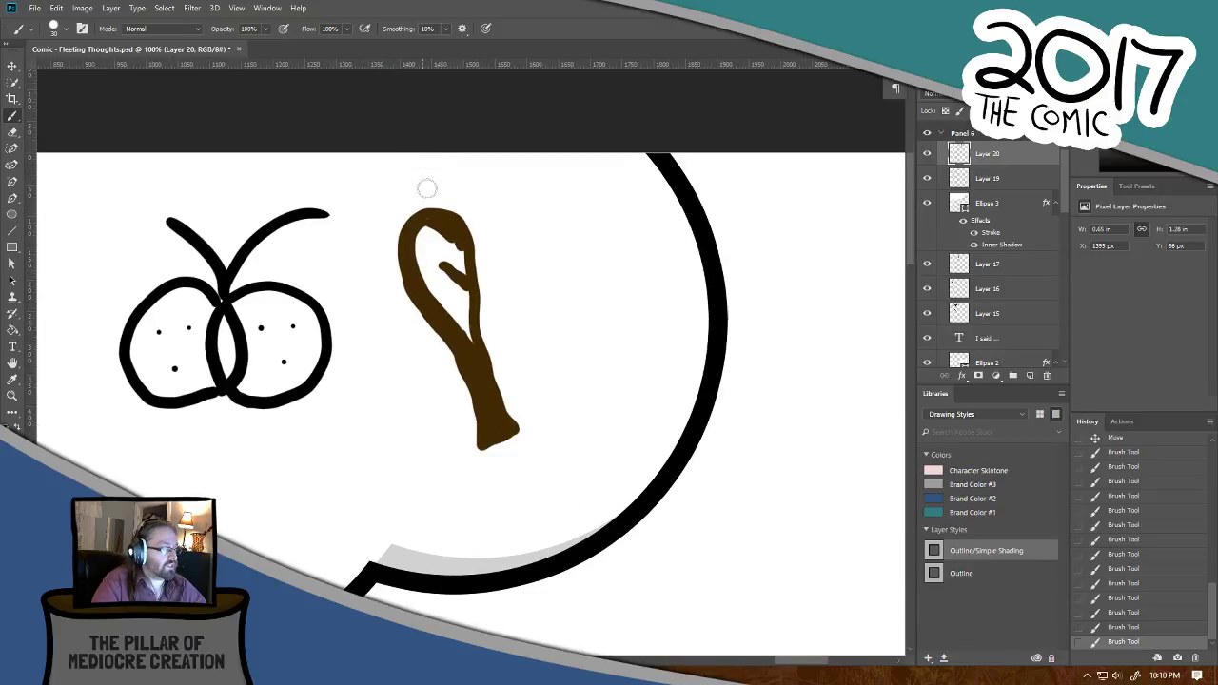
{"action": "left_click_drag", "start_coordinate": [426, 231], "coordinate": [436, 284]}
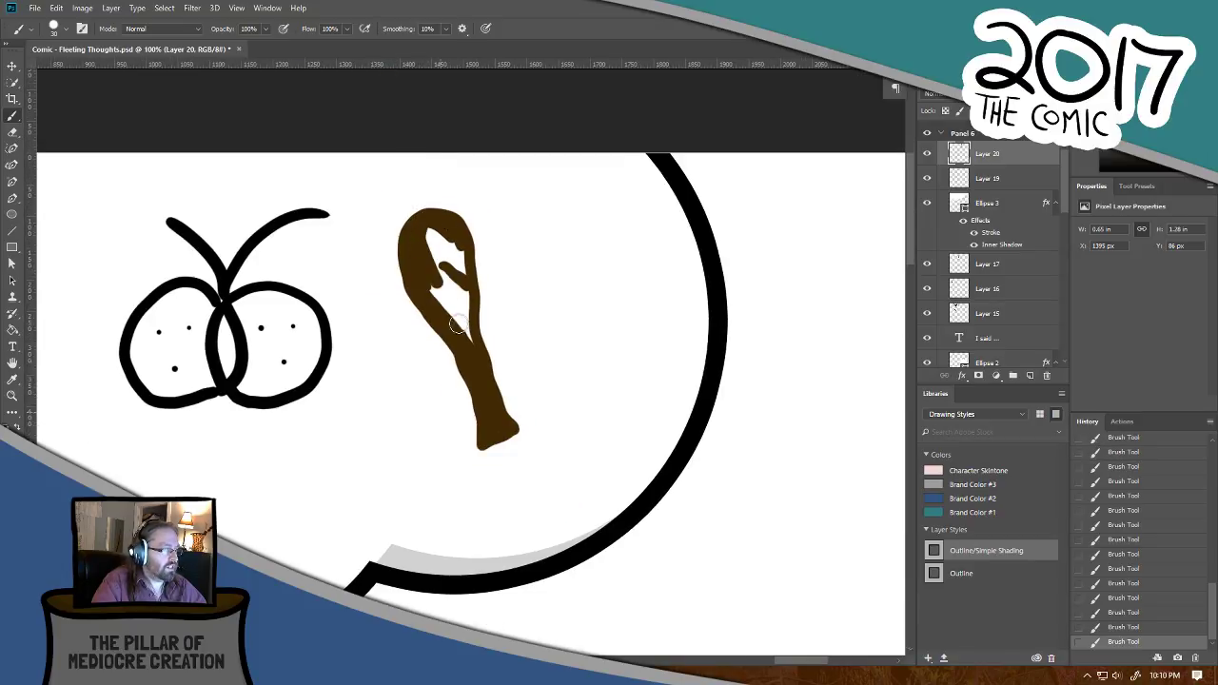
{"action": "mouse_move", "coordinate": [457, 331]}
{"action": "left_mouse_down"}
{"action": "mouse_move", "coordinate": [426, 264]}
{"action": "mouse_move", "coordinate": [462, 338]}
{"action": "mouse_move", "coordinate": [422, 239]}
{"action": "mouse_move", "coordinate": [463, 349]}
{"action": "mouse_move", "coordinate": [459, 238]}
{"action": "mouse_move", "coordinate": [451, 247]}
{"action": "mouse_move", "coordinate": [444, 232]}
{"action": "mouse_move", "coordinate": [458, 315]}
{"action": "mouse_move", "coordinate": [440, 233]}
{"action": "left_mouse_up"}
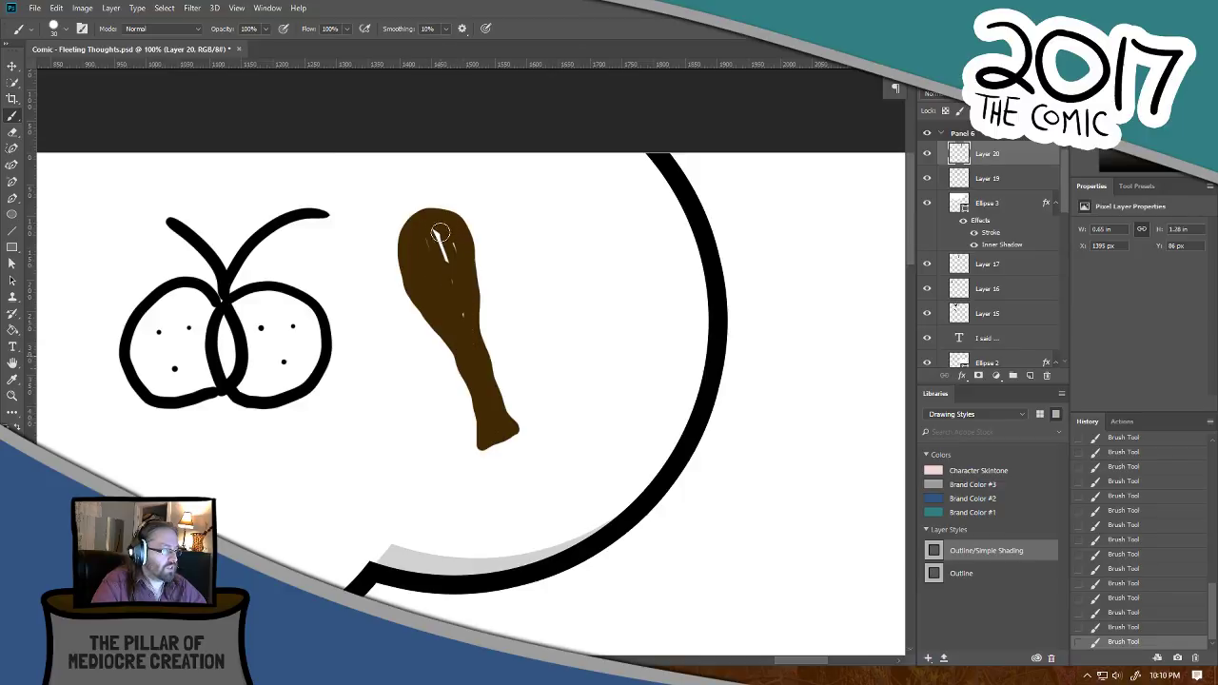
{"action": "mouse_move", "coordinate": [458, 280]}
{"action": "left_mouse_down"}
{"action": "mouse_move", "coordinate": [450, 227]}
{"action": "mouse_move", "coordinate": [466, 330]}
{"action": "mouse_move", "coordinate": [436, 240]}
{"action": "left_mouse_up"}
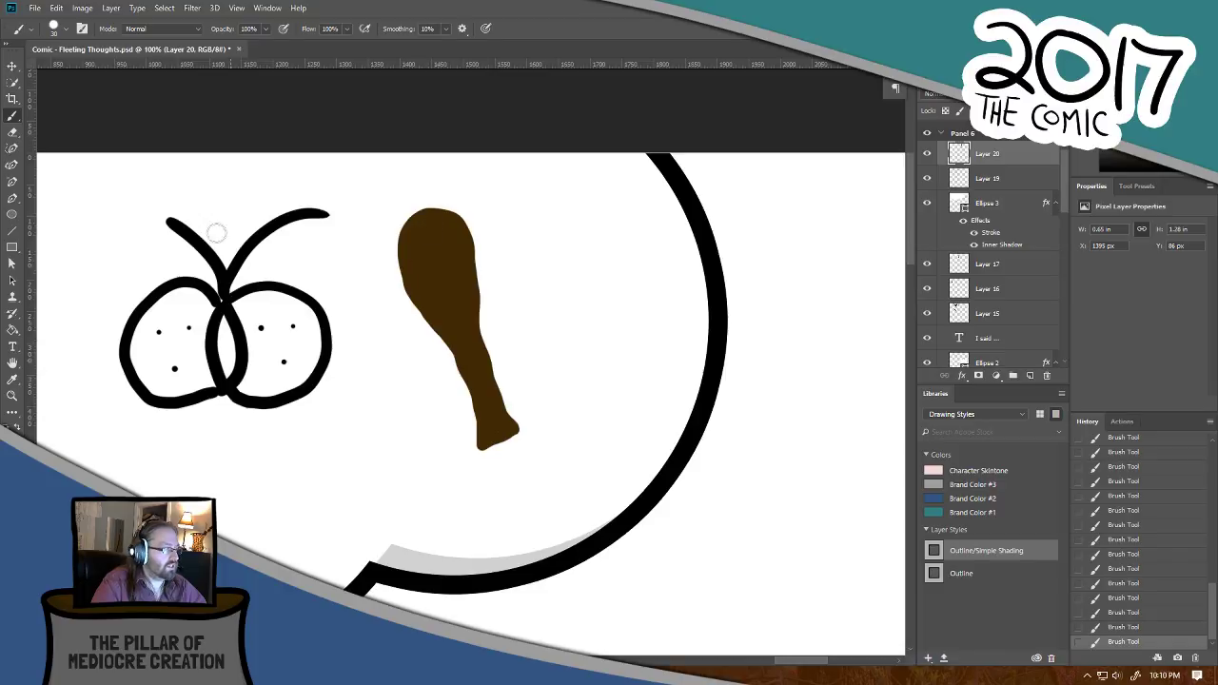
Step: Move the filled brown club back over the butterfly's left wing and keep its layer selected
{"action": "left_click", "coordinate": [12, 66]}
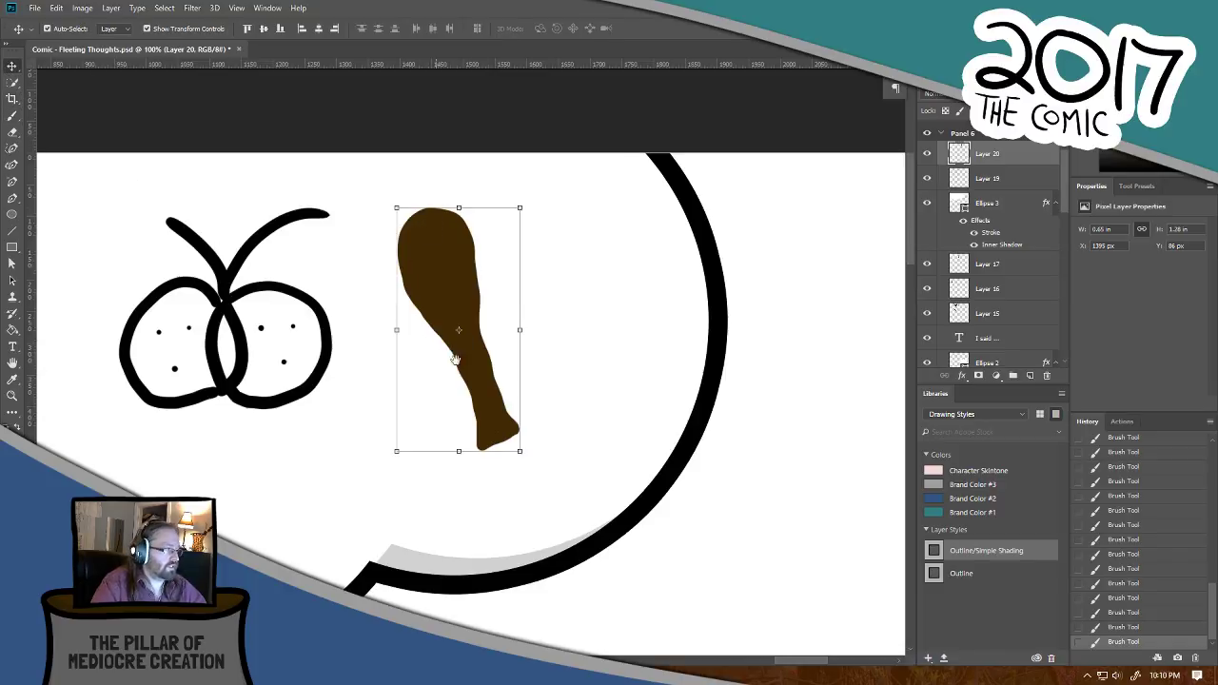
{"action": "left_click_drag", "start_coordinate": [476, 414], "coordinate": [404, 412]}
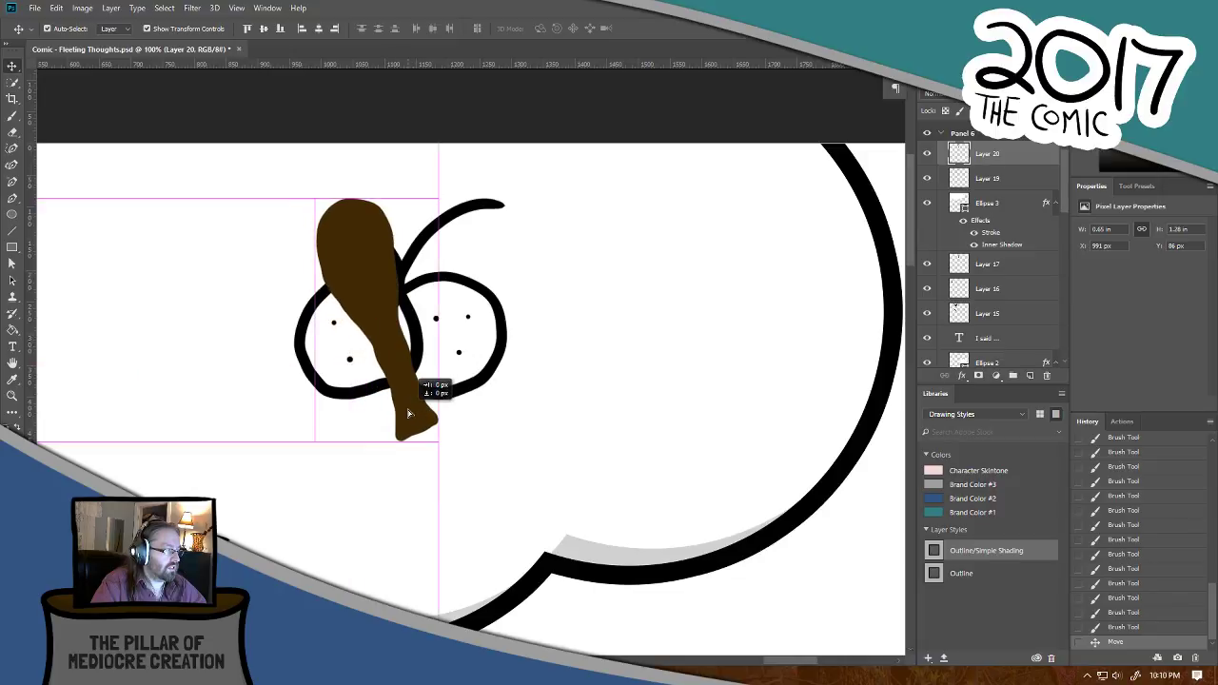
{"action": "key", "text": "ctrl+plus"}
{"action": "key", "text": "ctrl+minus"}
{"action": "key", "text": "ctrl+minus"}
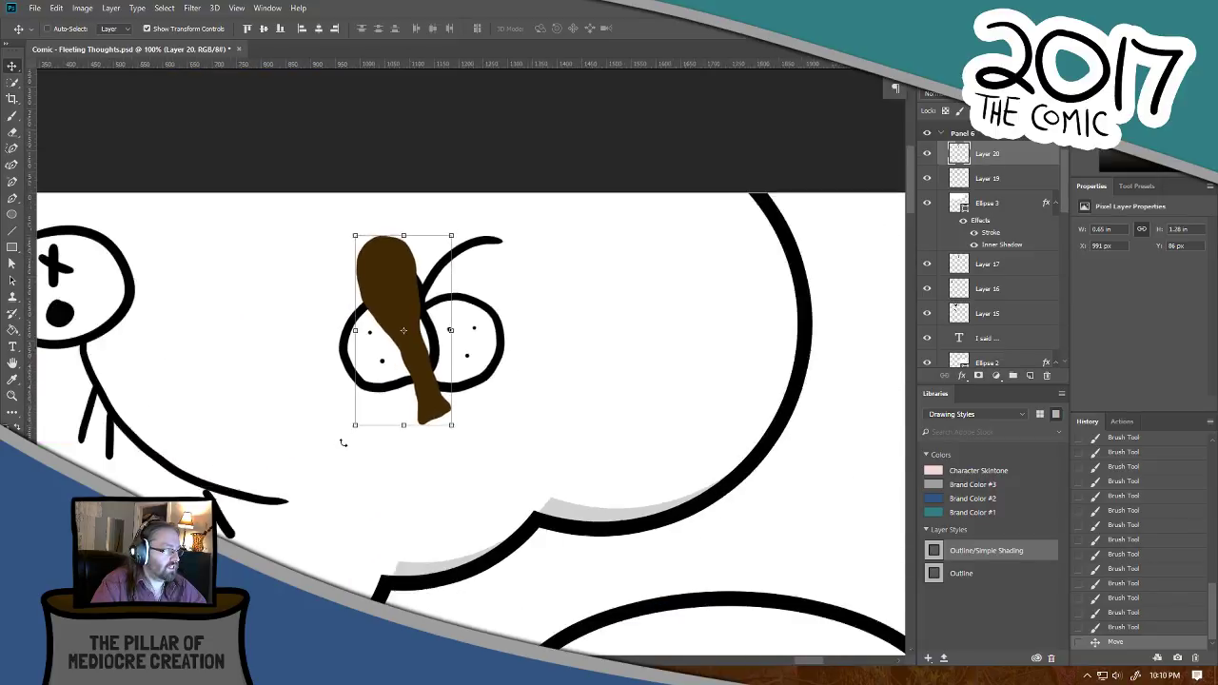
{"action": "mouse_move", "coordinate": [439, 390]}
{"action": "left_mouse_down"}
{"action": "mouse_move", "coordinate": [419, 391]}
{"action": "mouse_move", "coordinate": [425, 402]}
{"action": "left_mouse_up"}
{"action": "left_click", "coordinate": [457, 385]}
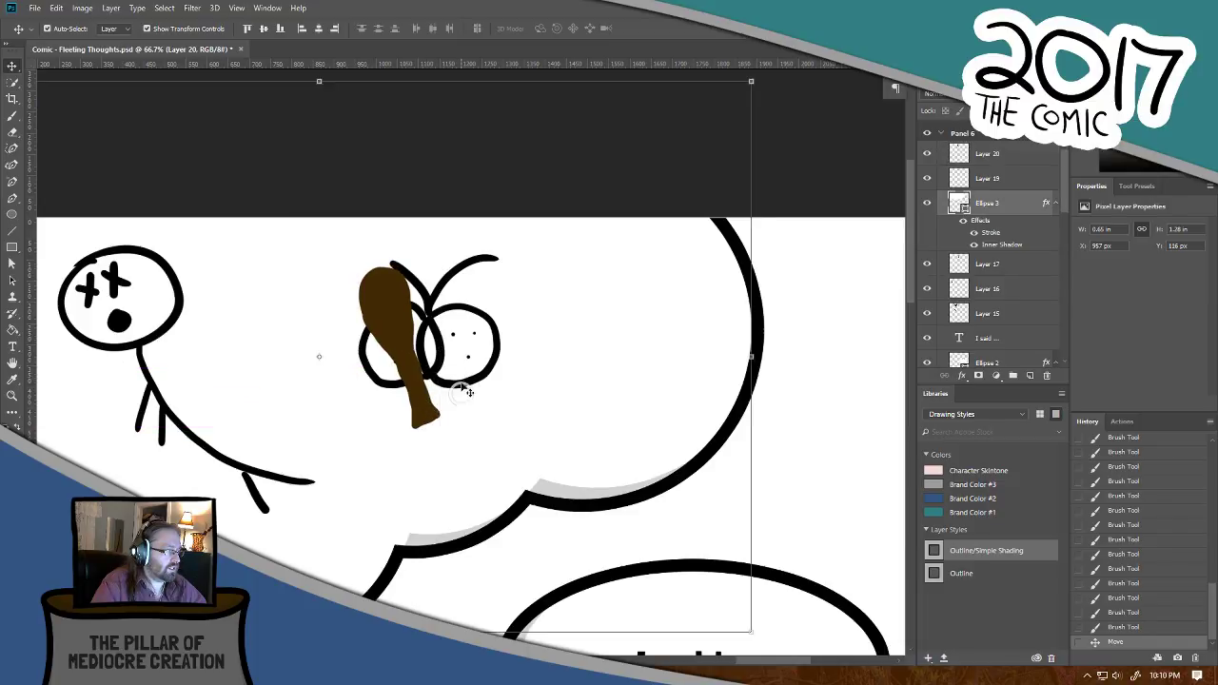
{"action": "left_click", "coordinate": [424, 398]}
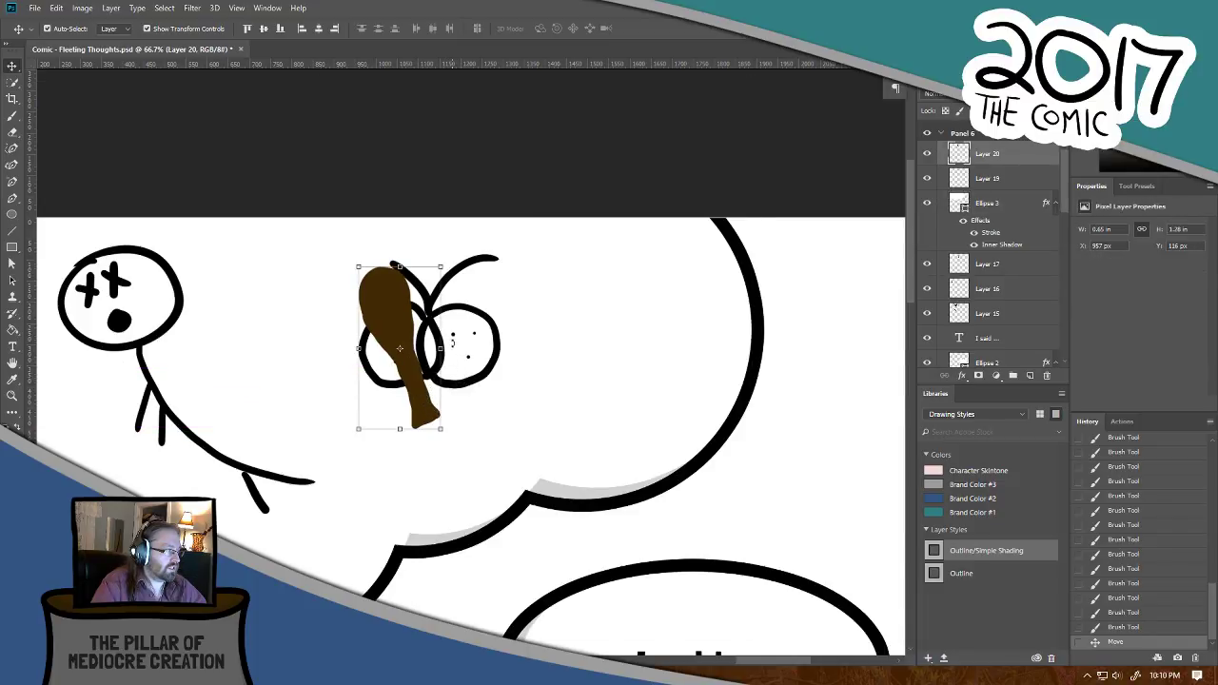
Step: Rotate the club about -35° and place it diagonally across the butterfly, with its wide end outside the left wing
{"action": "left_click_drag", "start_coordinate": [453, 349], "coordinate": [458, 331]}
{"action": "left_click_drag", "start_coordinate": [431, 395], "coordinate": [439, 380]}
{"action": "left_click_drag", "start_coordinate": [458, 307], "coordinate": [454, 279]}
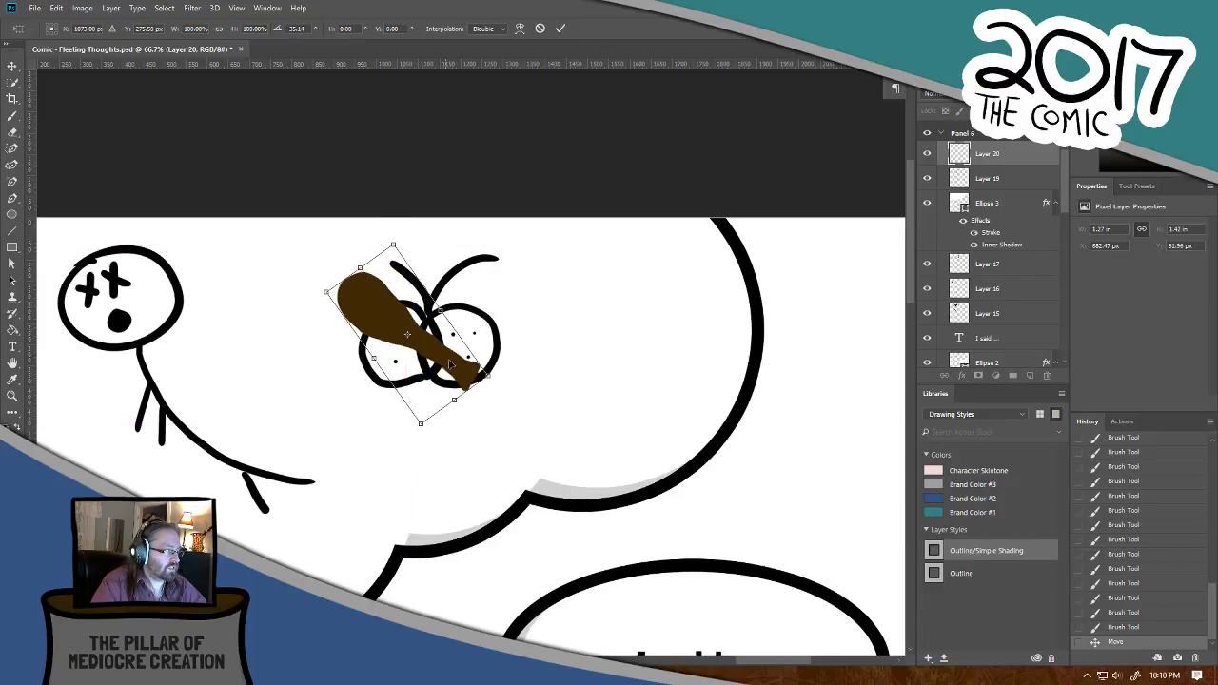
{"action": "left_click_drag", "start_coordinate": [453, 357], "coordinate": [428, 378]}
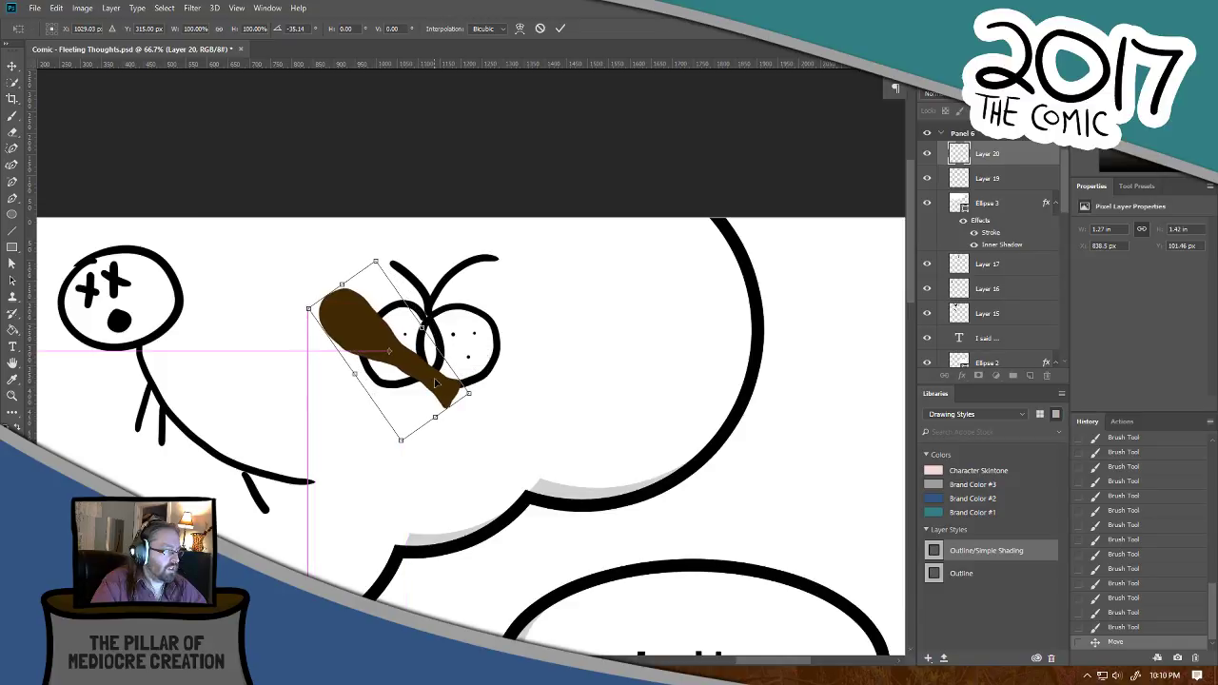
{"action": "key", "text": "Return"}
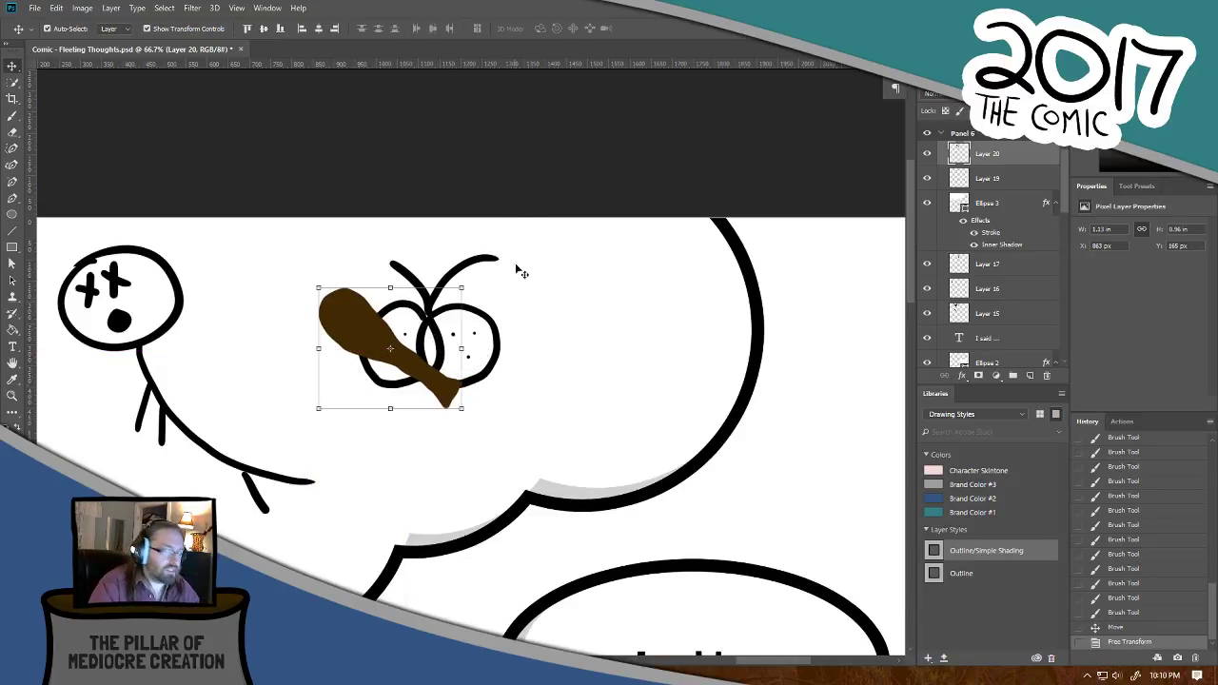
Step: Draw an elliptical selection around the butterfly and club with no layer selected
{"action": "left_click", "coordinate": [482, 267], "text": "shift"}
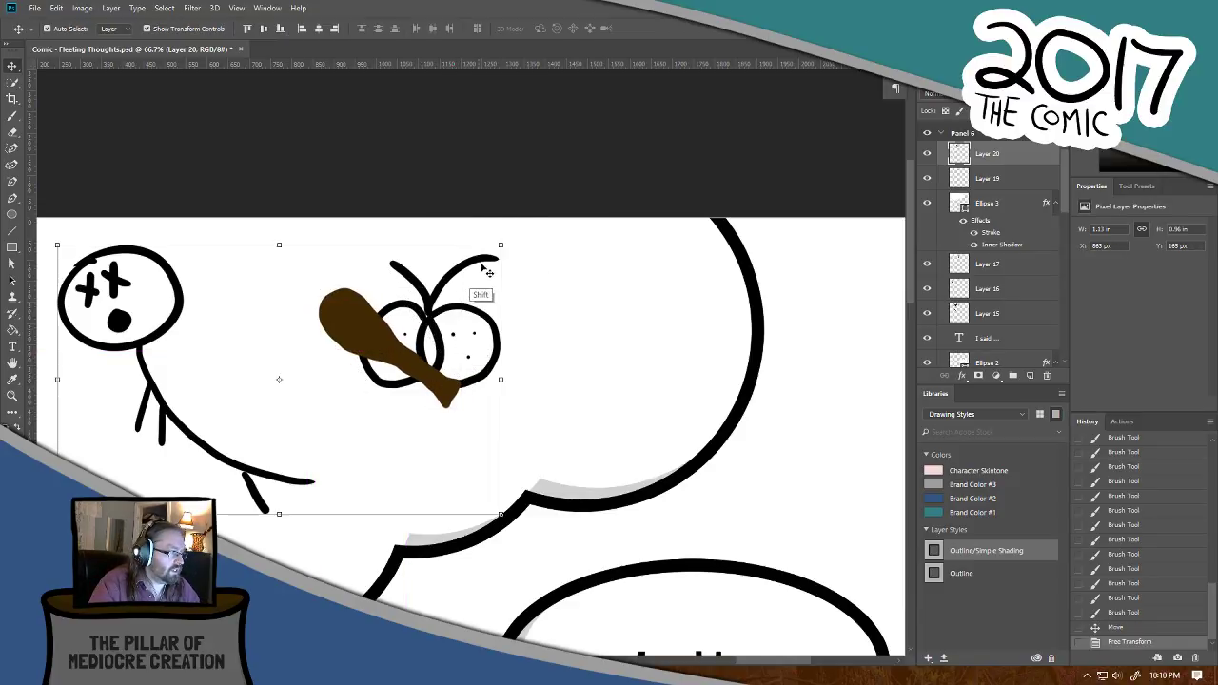
{"action": "left_click", "coordinate": [531, 191]}
{"action": "left_click", "coordinate": [13, 412]}
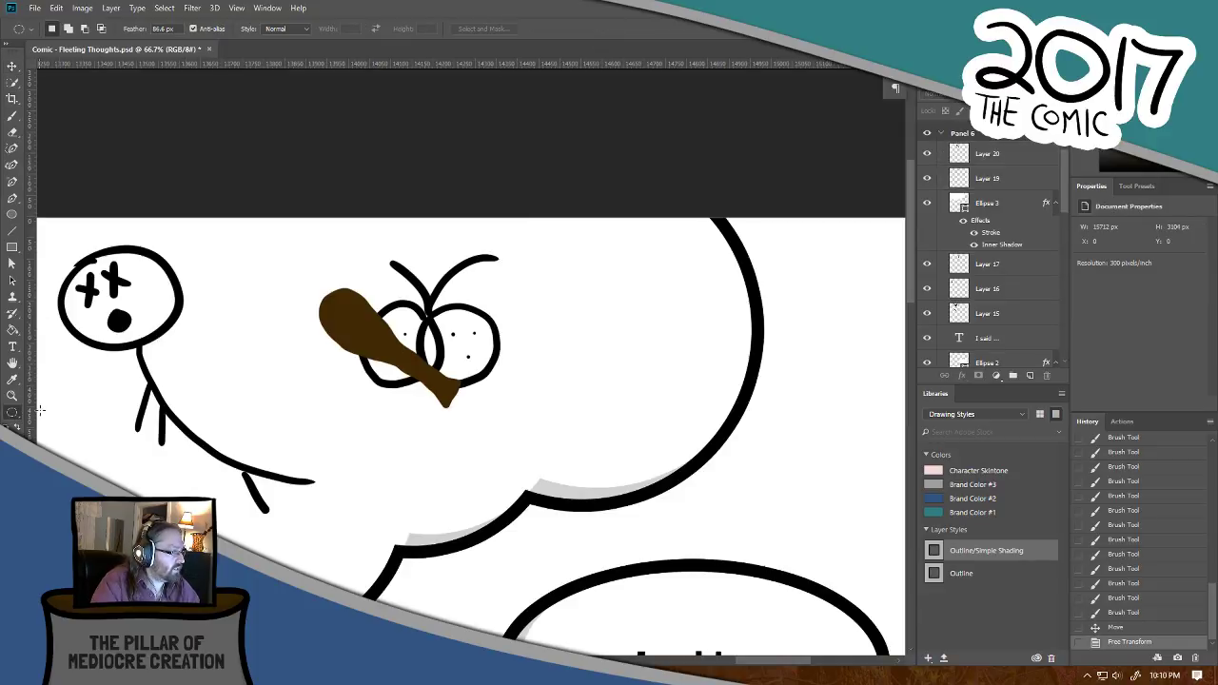
{"action": "left_click_drag", "start_coordinate": [335, 249], "coordinate": [571, 424]}
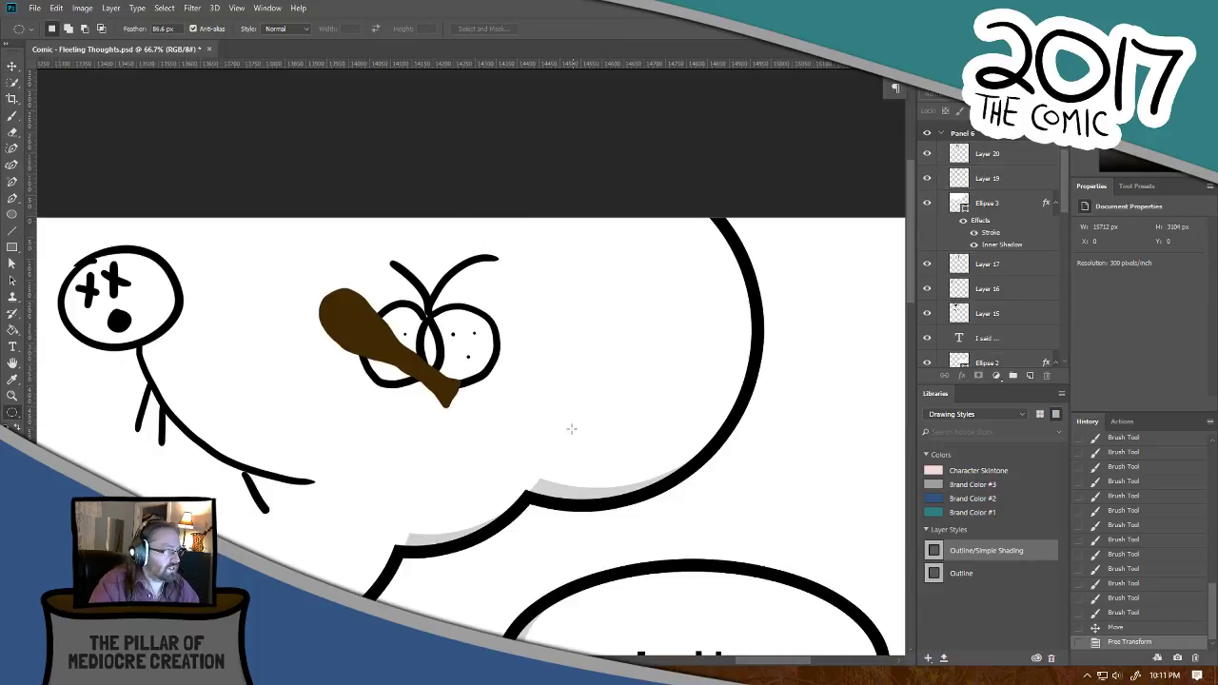
Step: Try to cut the elliptical selection onto a new layer from the club's layer
{"action": "left_click", "coordinate": [13, 65]}
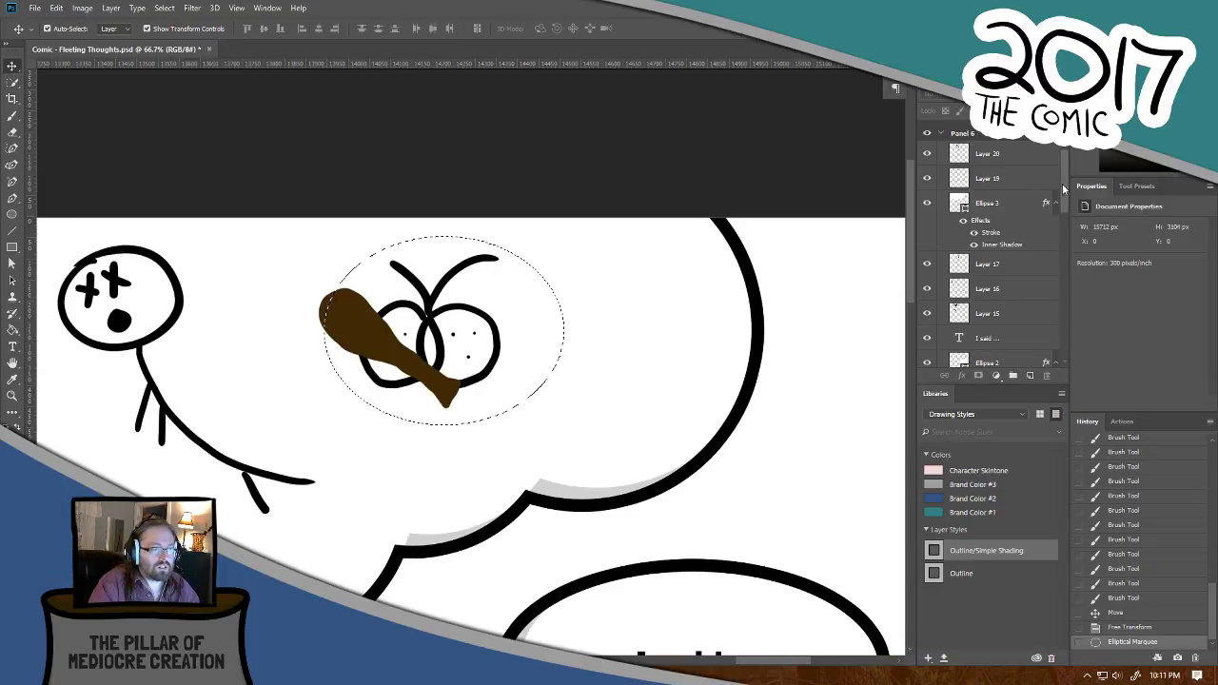
{"action": "right_click", "coordinate": [1000, 156]}
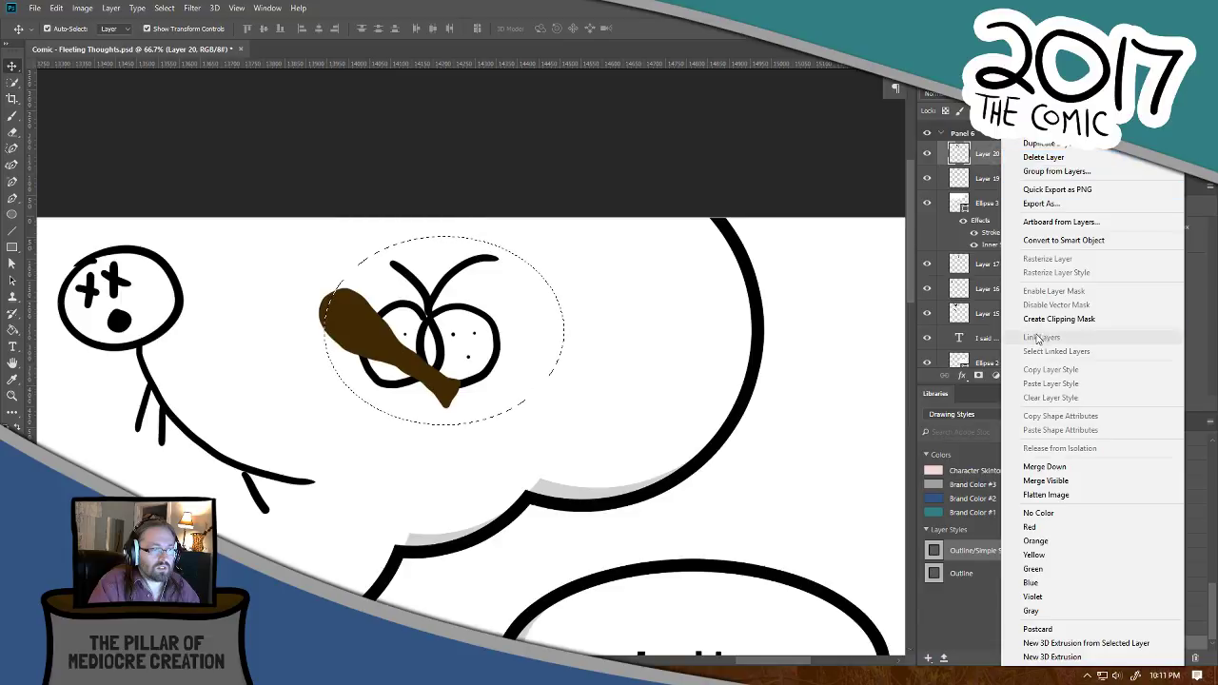
{"action": "left_click", "coordinate": [451, 305]}
{"action": "right_click", "coordinate": [448, 305]}
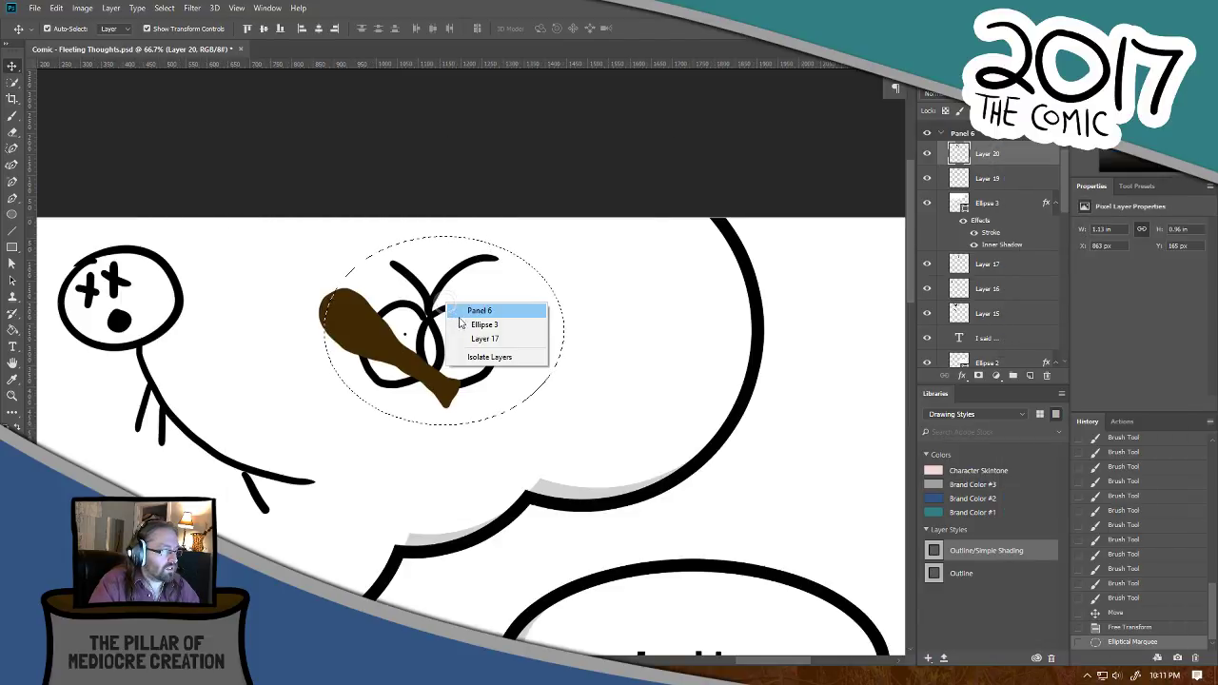
{"action": "left_click", "coordinate": [17, 414]}
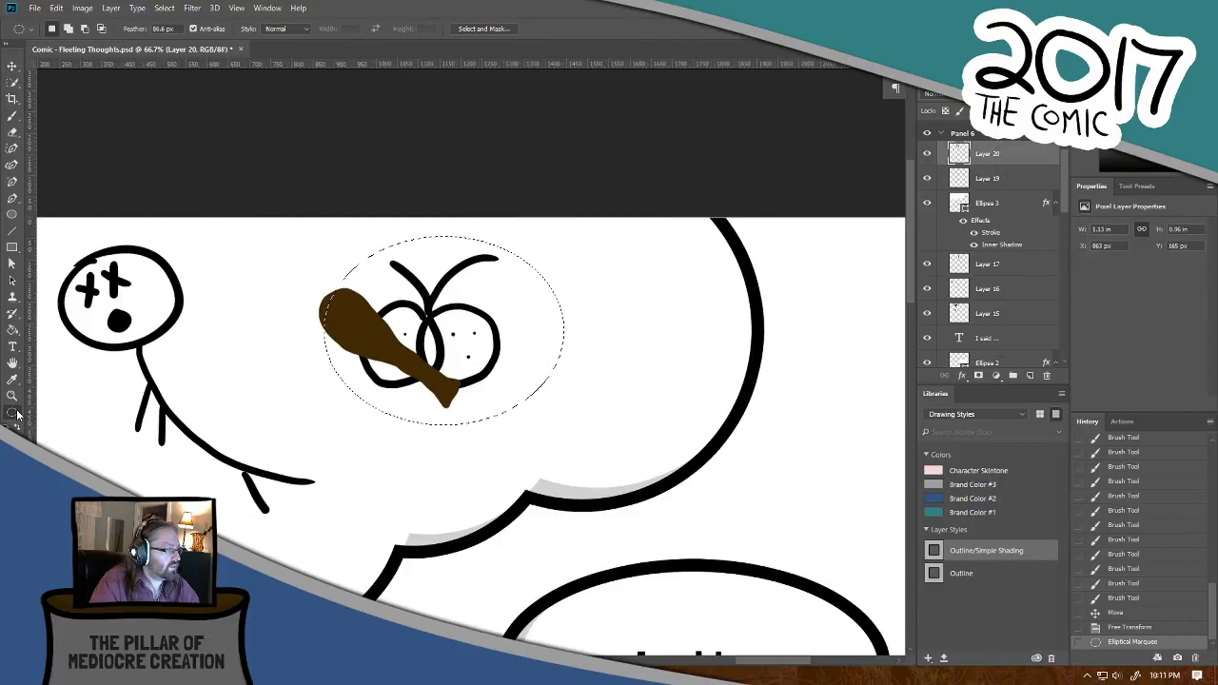
{"action": "right_click", "coordinate": [436, 298]}
{"action": "left_click", "coordinate": [486, 404]}
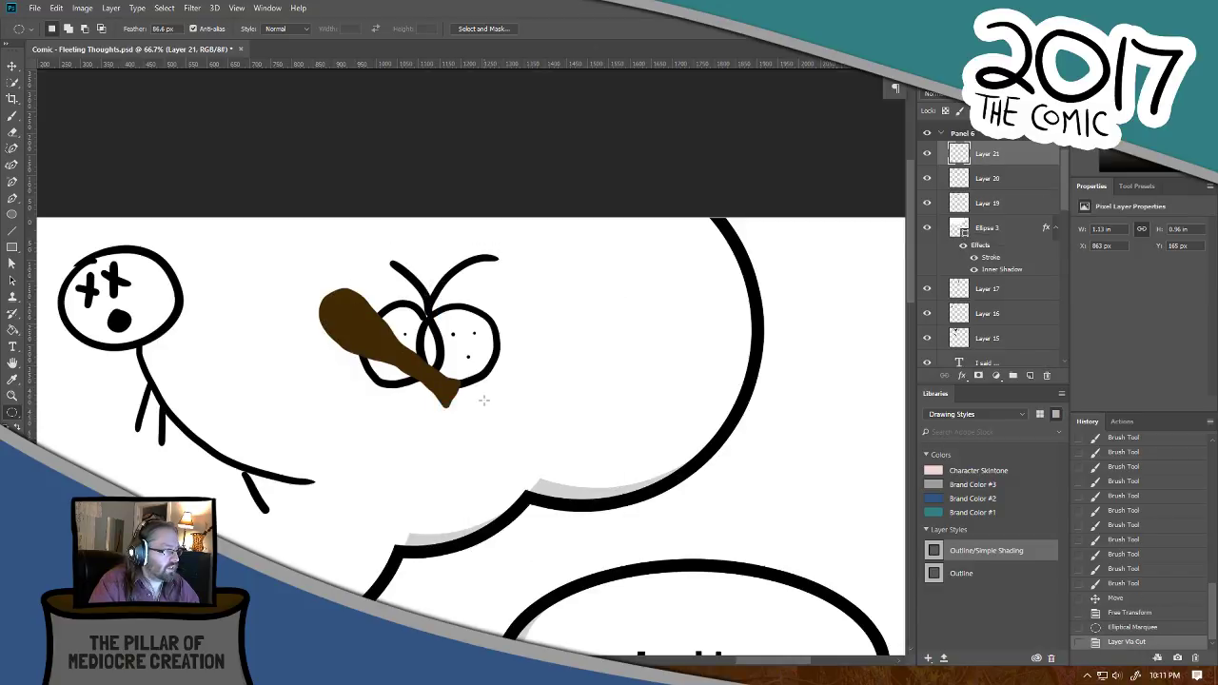
Step: Set the cut club layer to 50% opacity, and restore the history state right after the club's rotation
{"action": "key", "text": "5"}
{"action": "left_click", "coordinate": [12, 68]}
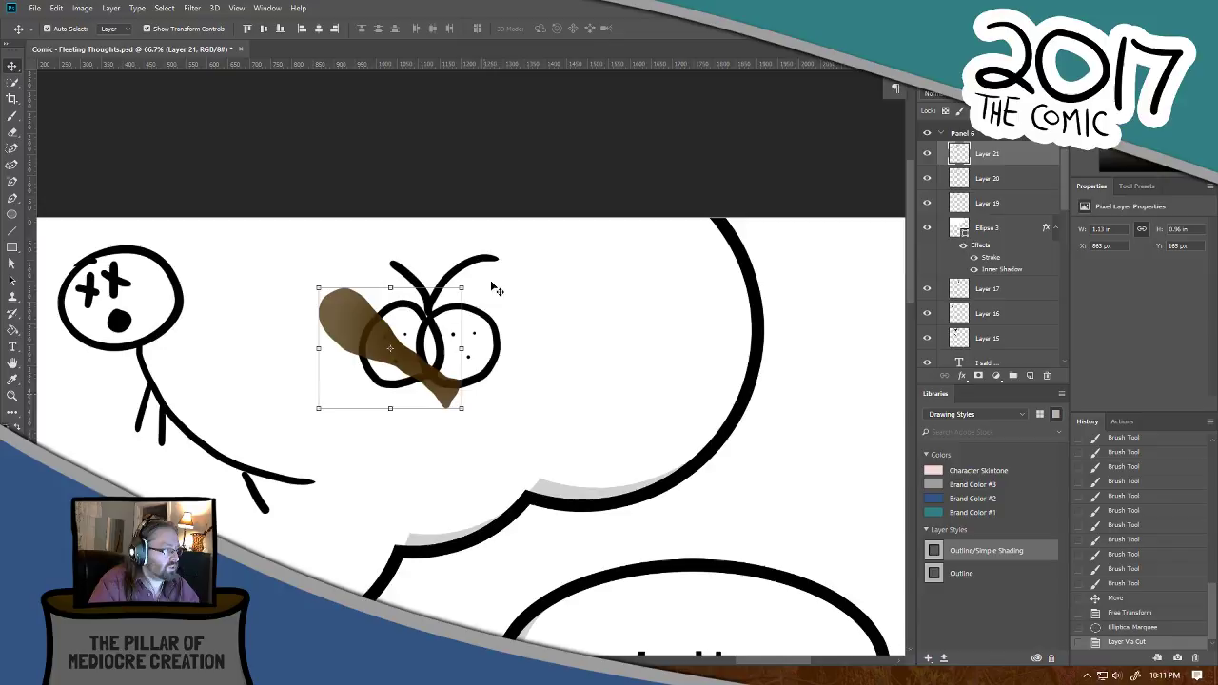
{"action": "left_click", "coordinate": [497, 333]}
{"action": "left_click", "coordinate": [522, 334]}
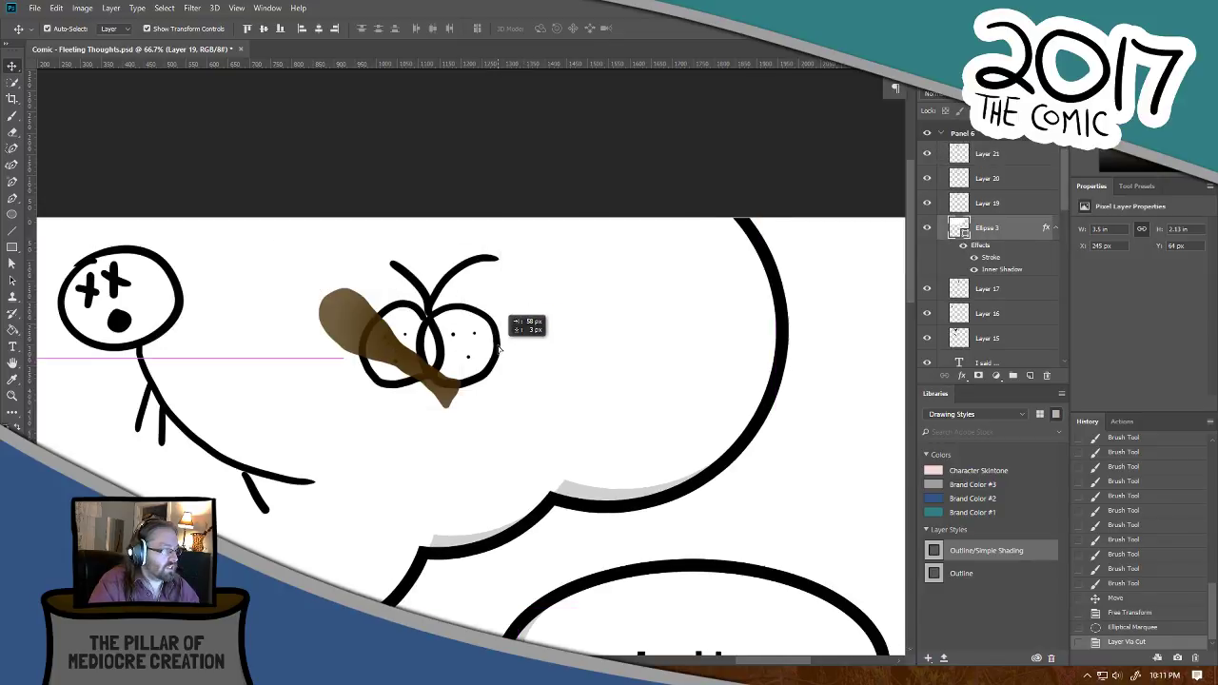
{"action": "left_click", "coordinate": [1140, 599]}
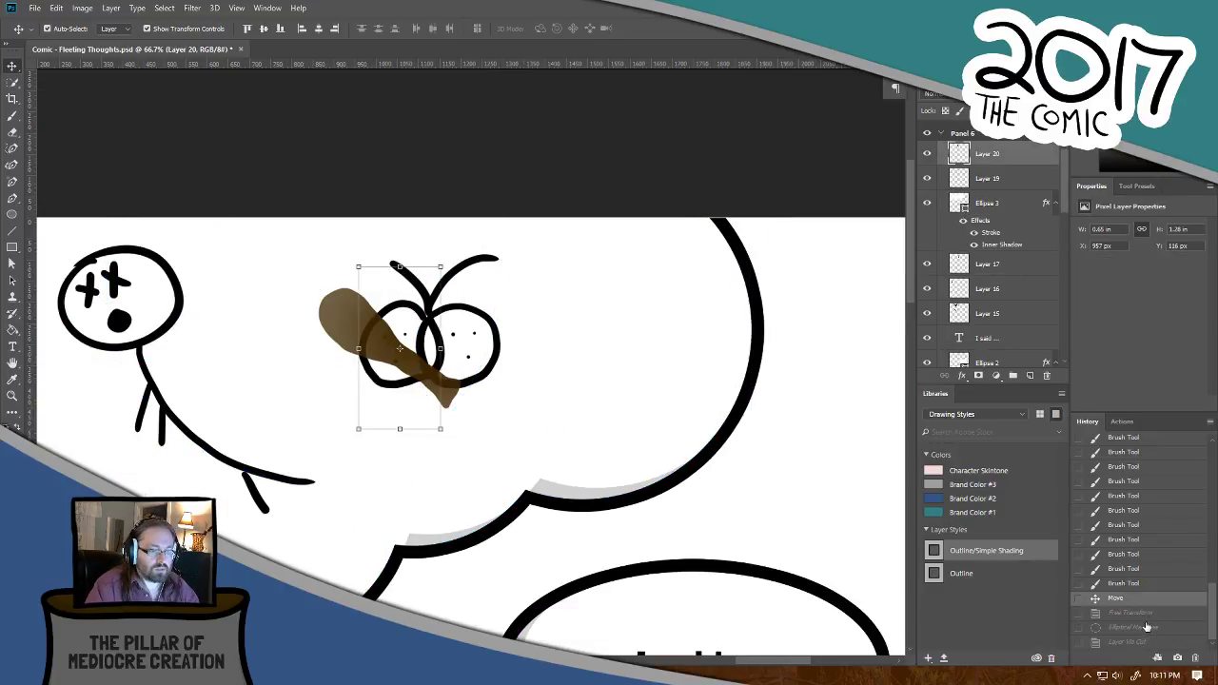
{"action": "left_click", "coordinate": [1142, 612]}
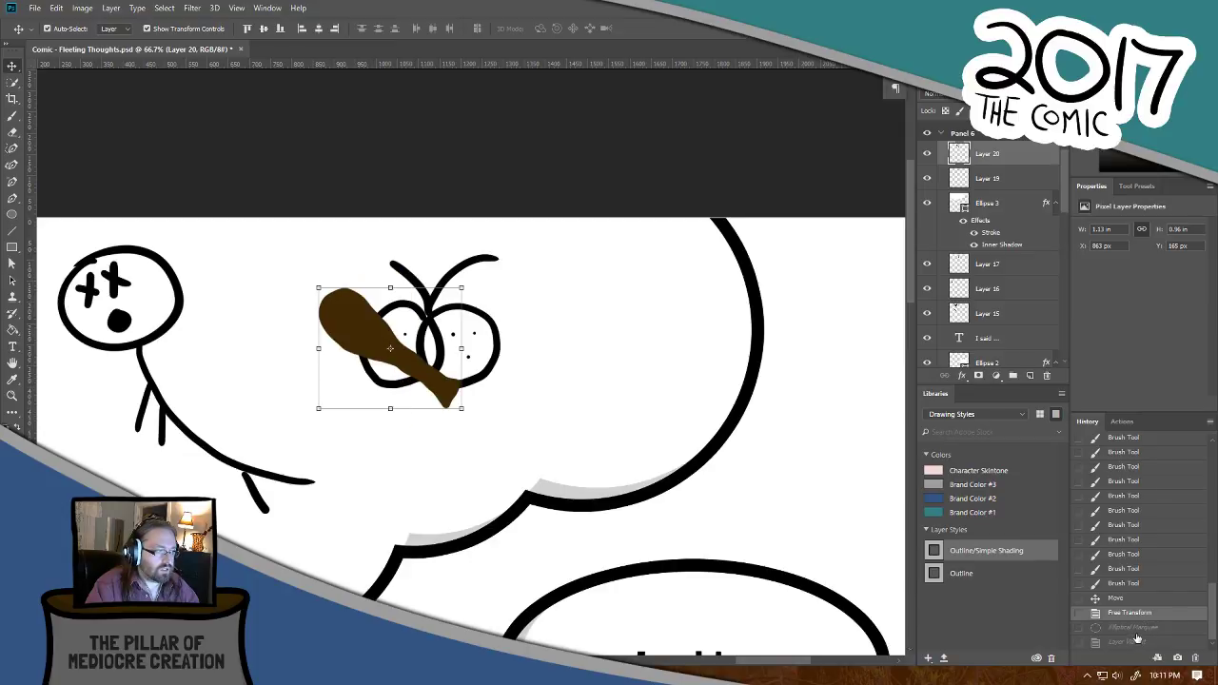
Step: Shift the stick figure and butterfly layer slightly down and right, to about X 259 px, Y 80 px
{"action": "left_click", "coordinate": [497, 202]}
{"action": "mouse_move", "coordinate": [474, 259]}
{"action": "left_mouse_down"}
{"action": "mouse_move", "coordinate": [505, 273]}
{"action": "mouse_move", "coordinate": [483, 279]}
{"action": "left_mouse_up"}
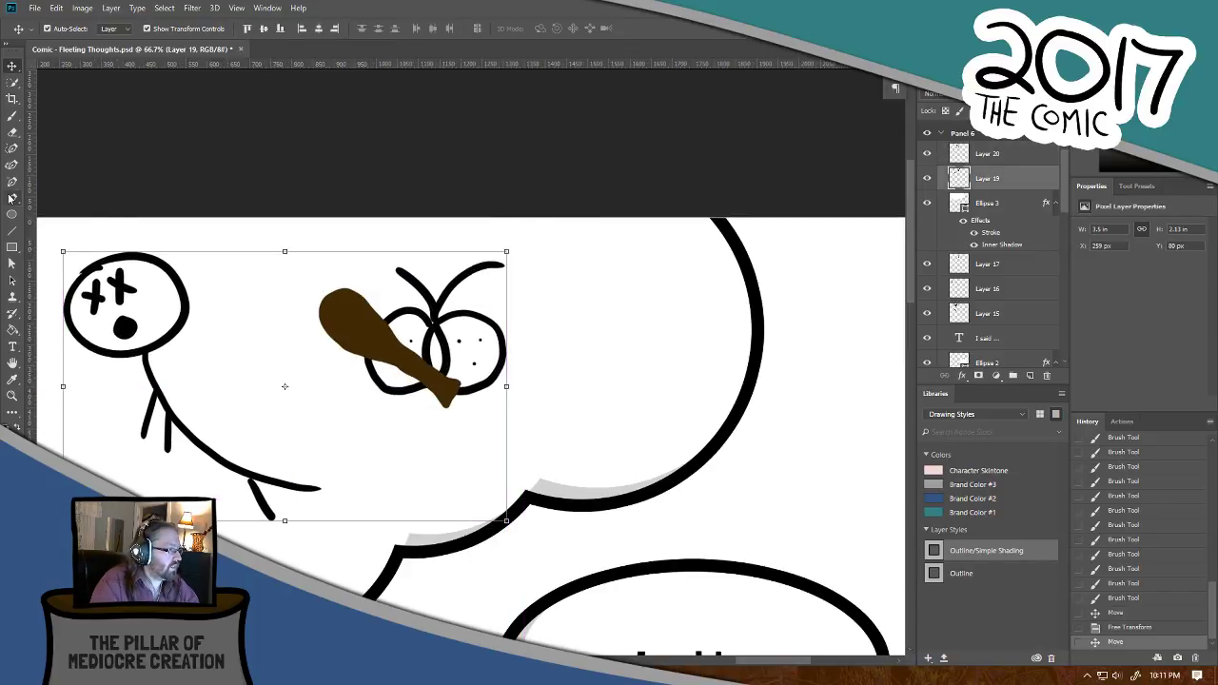
Step: Draw an elliptical selection around the butterfly and cut it from the stick figure's layer onto a new layer
{"action": "left_click", "coordinate": [14, 412]}
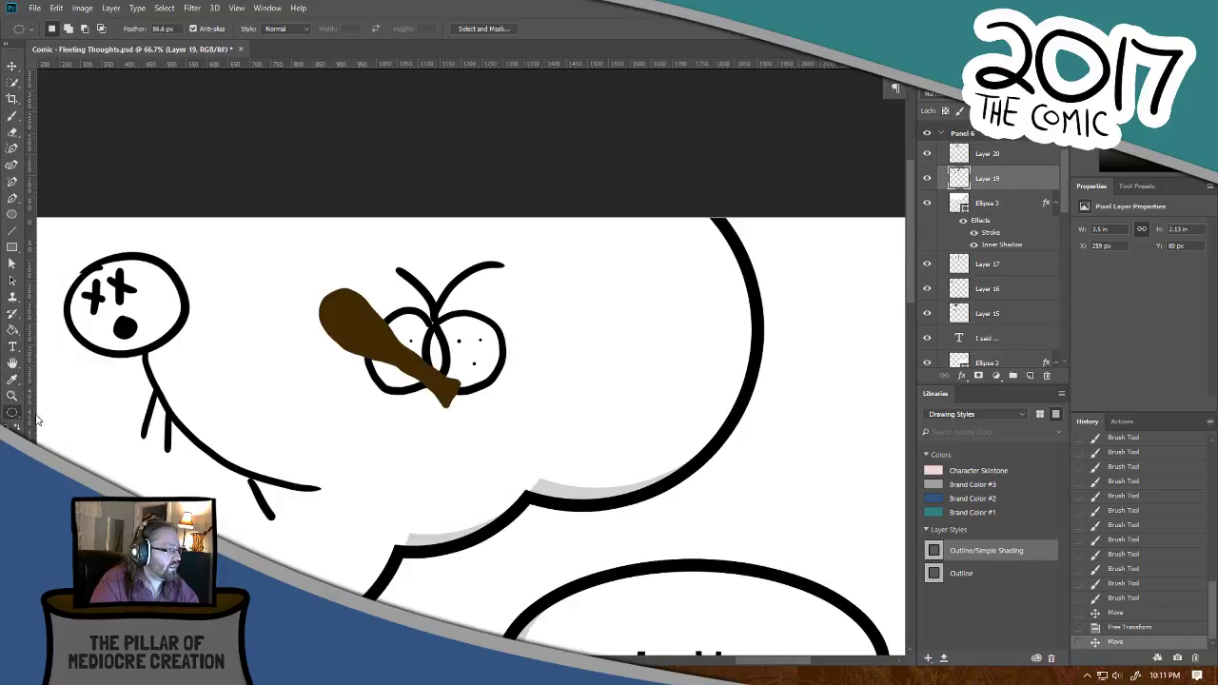
{"action": "left_click_drag", "start_coordinate": [325, 235], "coordinate": [552, 423]}
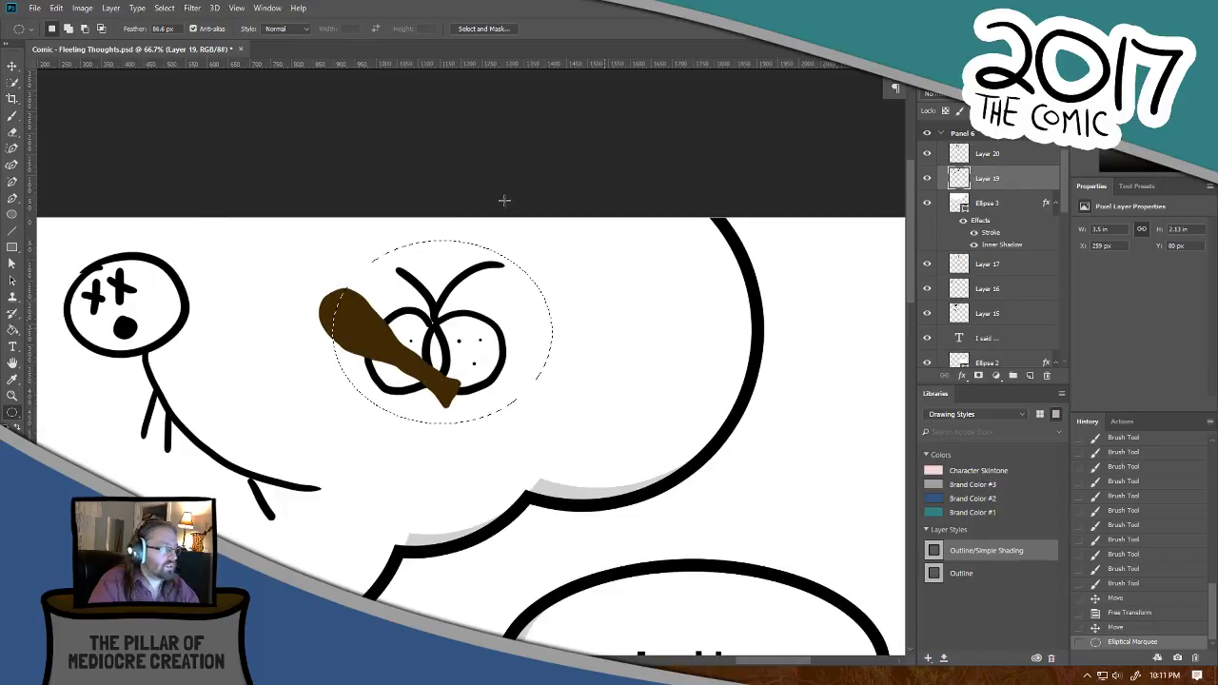
{"action": "right_click", "coordinate": [438, 320]}
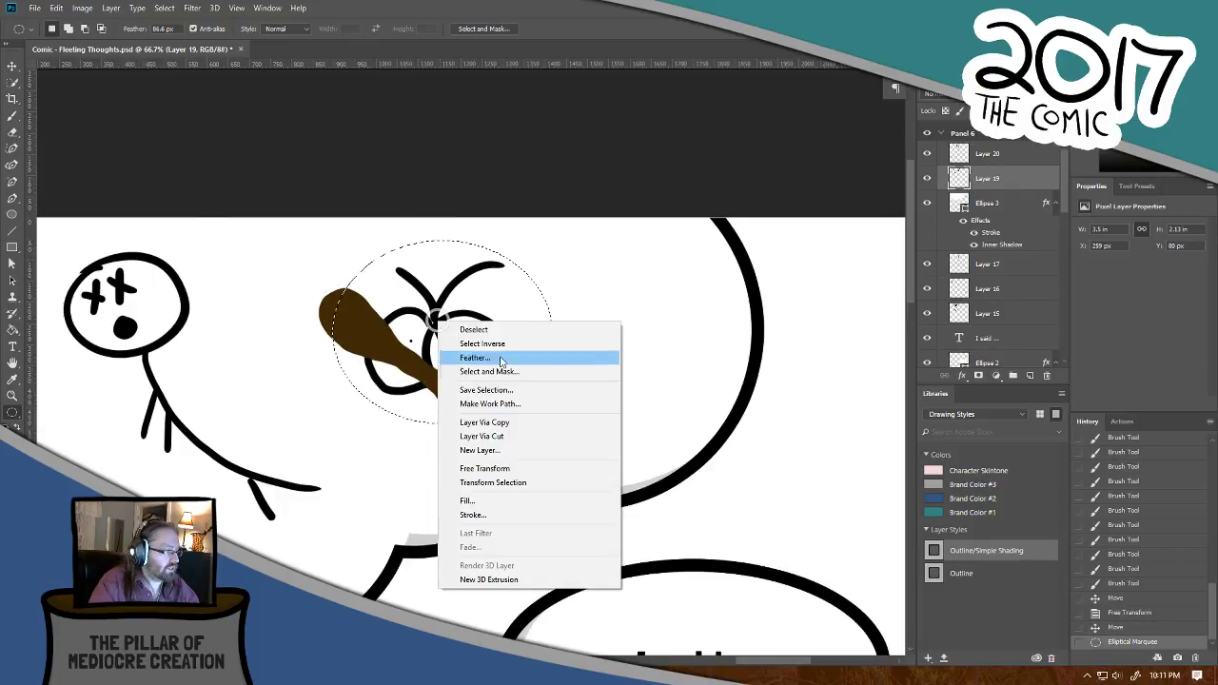
{"action": "left_click", "coordinate": [509, 437]}
Step: Rotate the cut butterfly about -17° and shift it slightly behind the club
{"action": "key", "text": "v"}
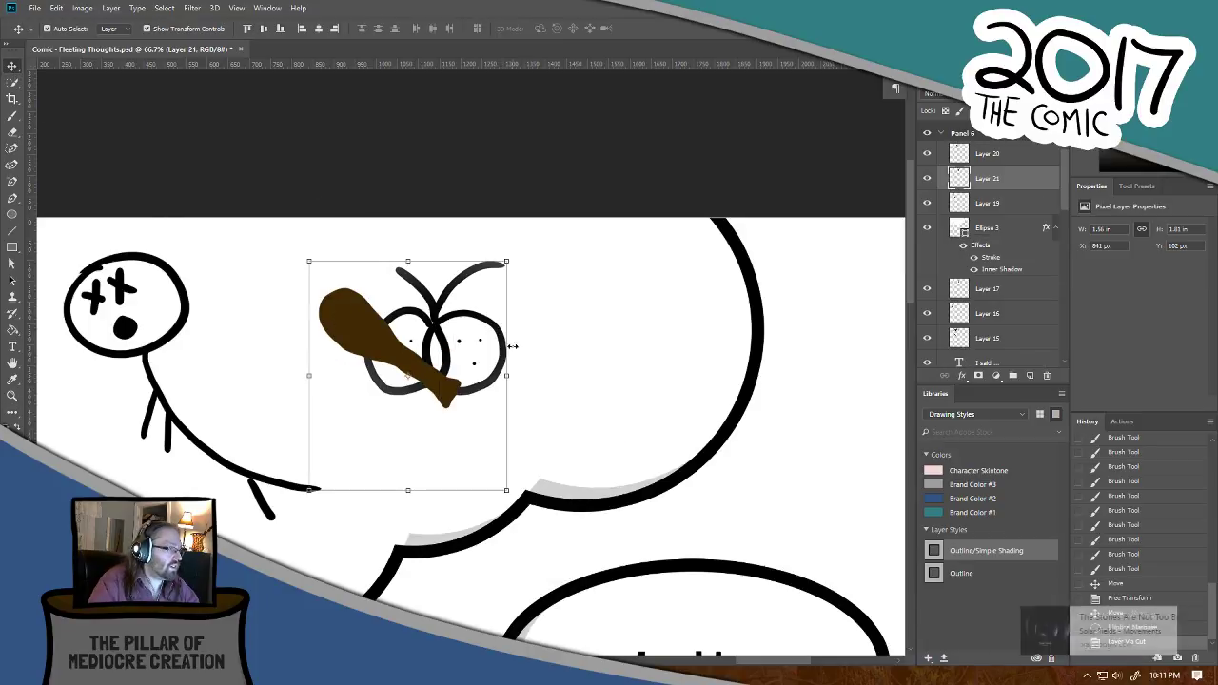
{"action": "mouse_move", "coordinate": [520, 374]}
{"action": "left_mouse_down"}
{"action": "mouse_move", "coordinate": [519, 337]}
{"action": "mouse_move", "coordinate": [498, 354]}
{"action": "left_mouse_up"}
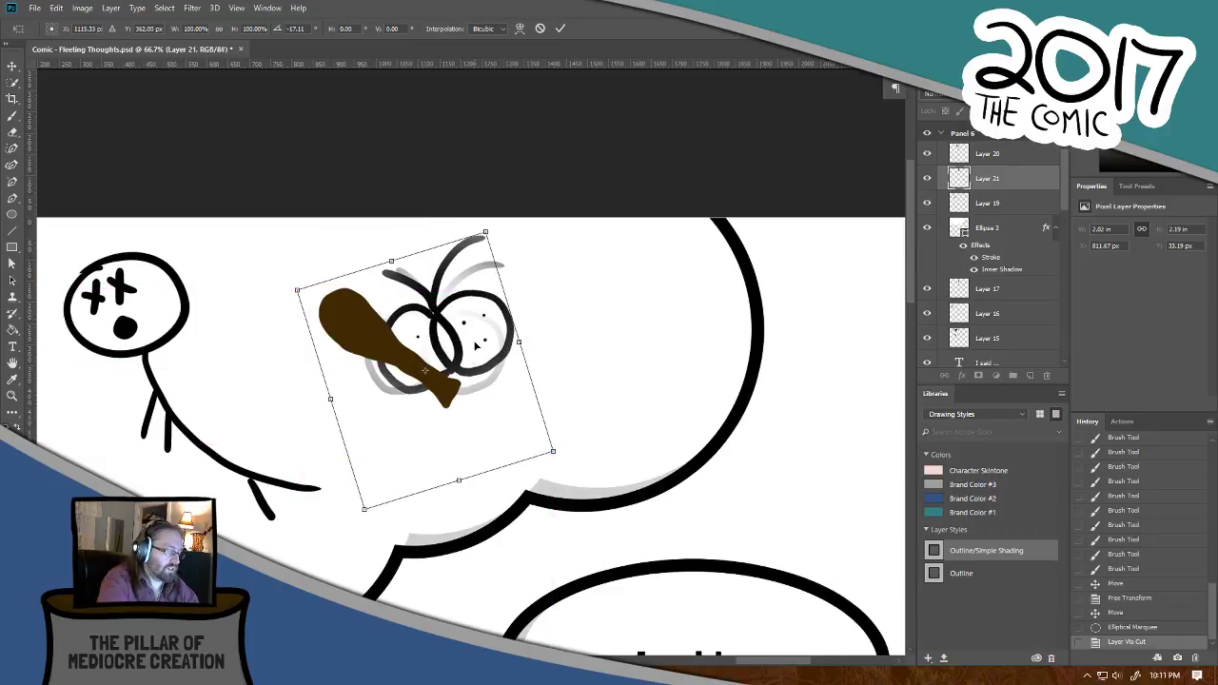
{"action": "key", "text": "Return"}
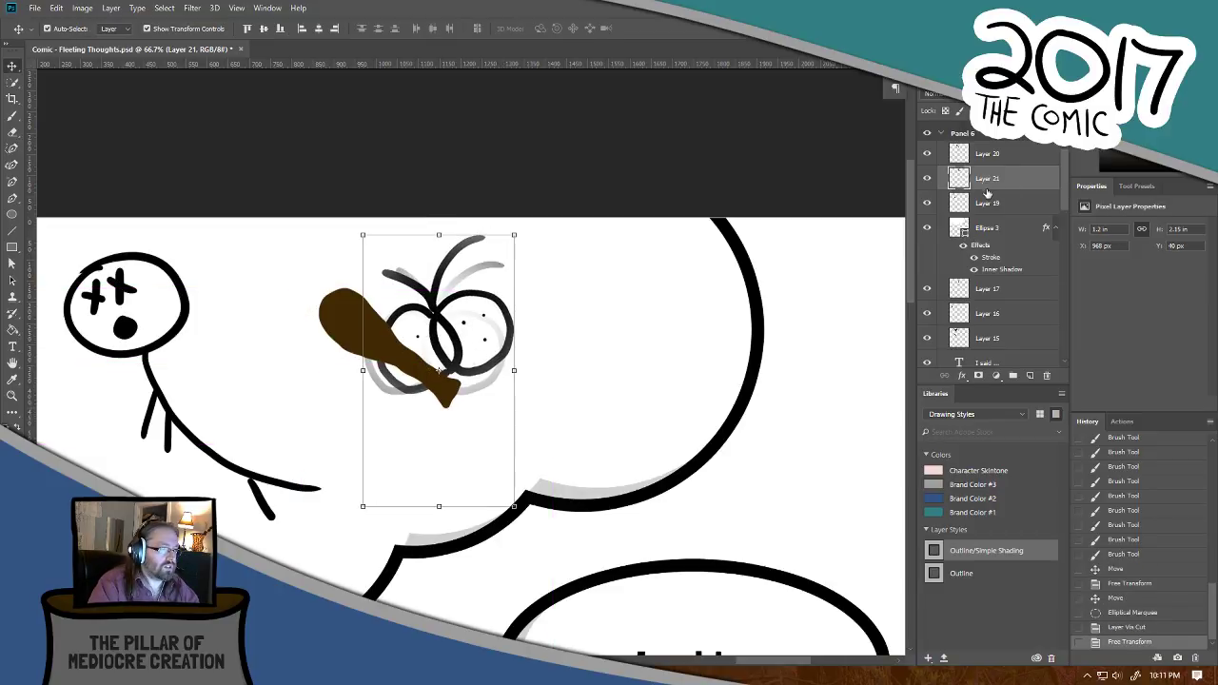
Step: Compare the artwork with the tilted butterfly layer hidden, and restore the history state from before the elliptical selection
{"action": "left_click", "coordinate": [927, 179]}
{"action": "left_click", "coordinate": [926, 179]}
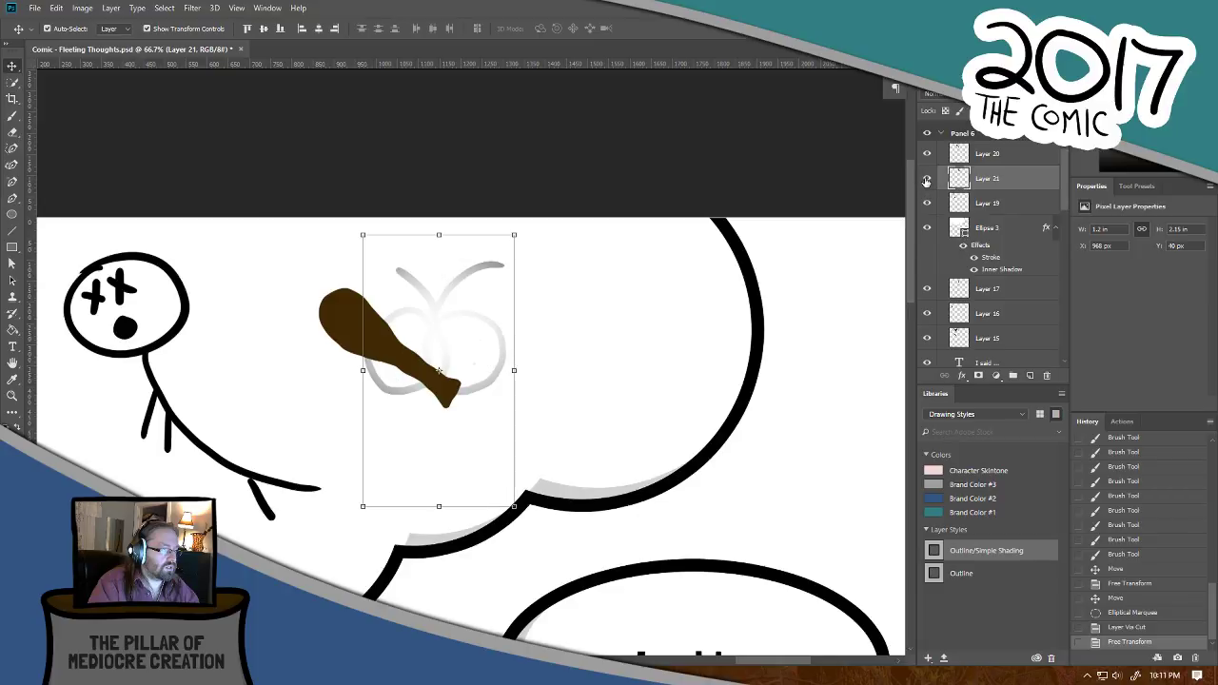
{"action": "left_click", "coordinate": [926, 180]}
{"action": "mouse_move", "coordinate": [467, 284]}
{"action": "left_mouse_down"}
{"action": "mouse_move", "coordinate": [473, 259]}
{"action": "mouse_move", "coordinate": [466, 283]}
{"action": "left_mouse_up"}
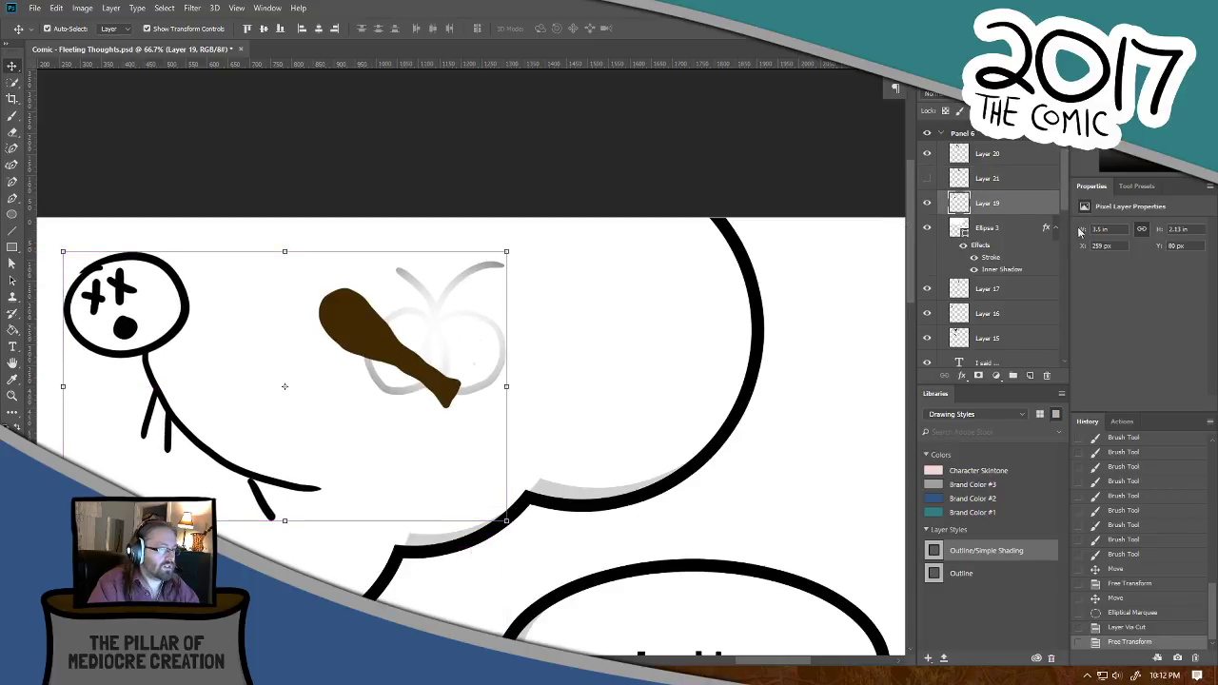
{"action": "left_click", "coordinate": [1114, 597]}
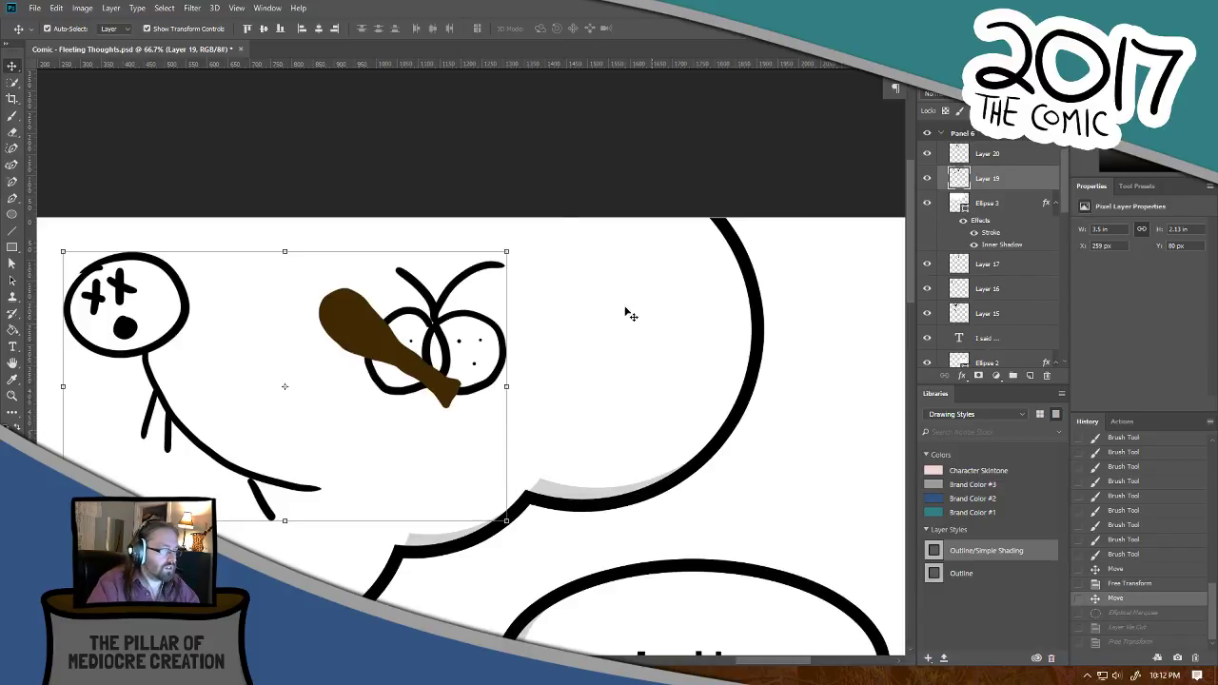
{"action": "left_click", "coordinate": [514, 229]}
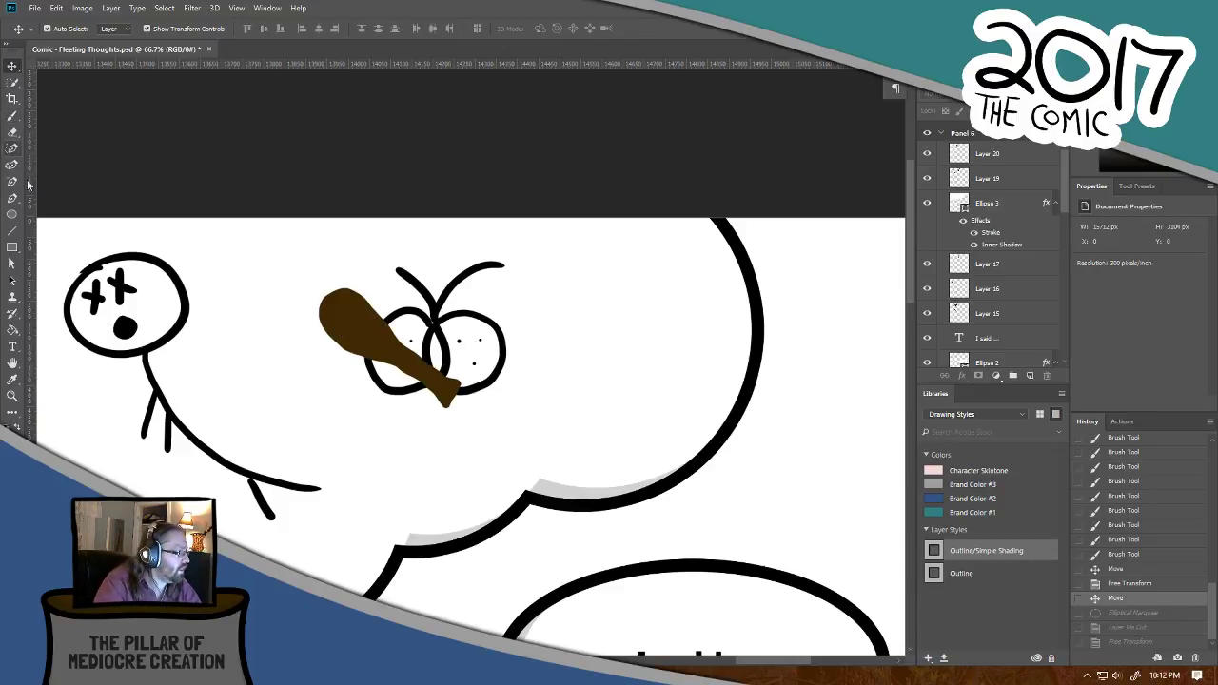
Step: Set the Brush tool's foreground colour to a dark red and add a new empty layer above Panel 6's other layers
{"action": "left_click", "coordinate": [11, 116]}
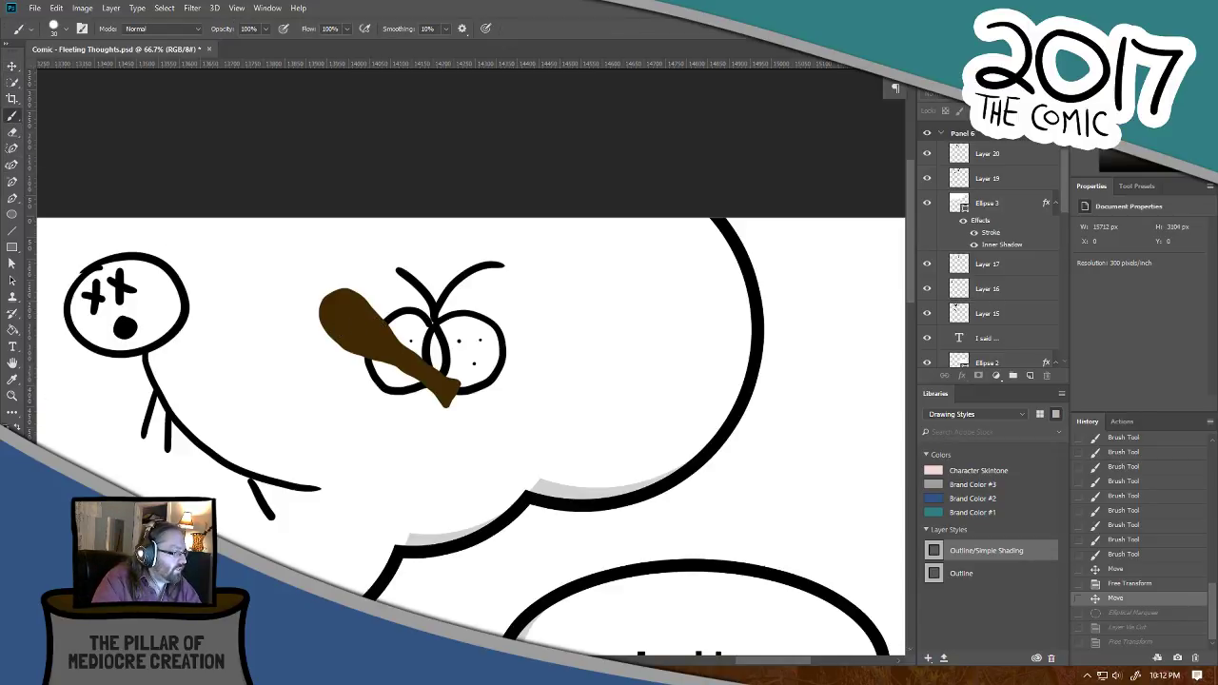
{"action": "left_click", "coordinate": [11, 378]}
{"action": "left_click", "coordinate": [12, 428]}
{"action": "type", "text": "ff0000"}
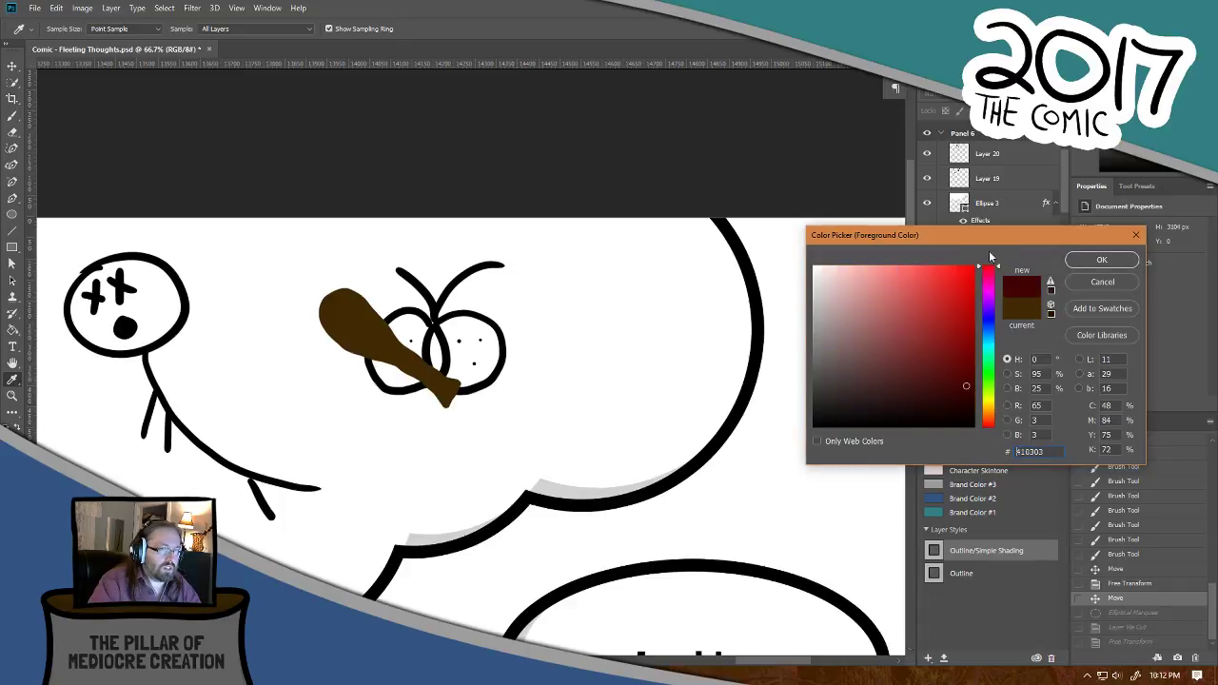
{"action": "left_click", "coordinate": [1094, 260]}
{"action": "key", "text": "b"}
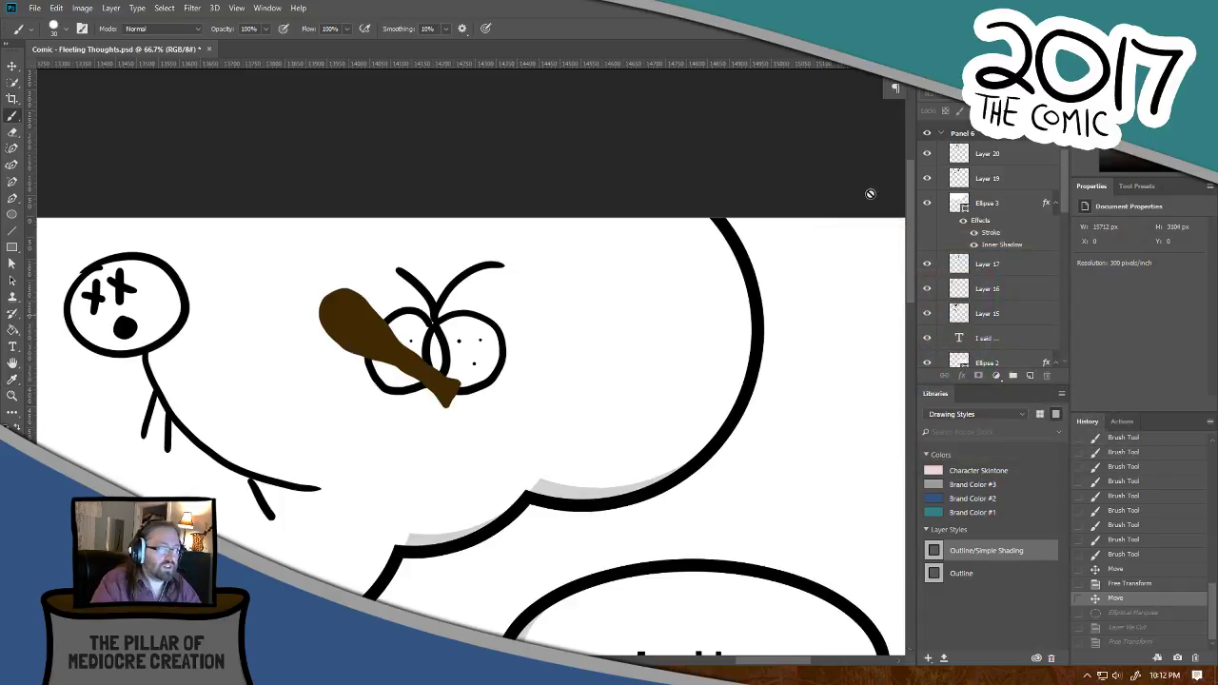
{"action": "key", "text": "ctrl+shift+alt+n"}
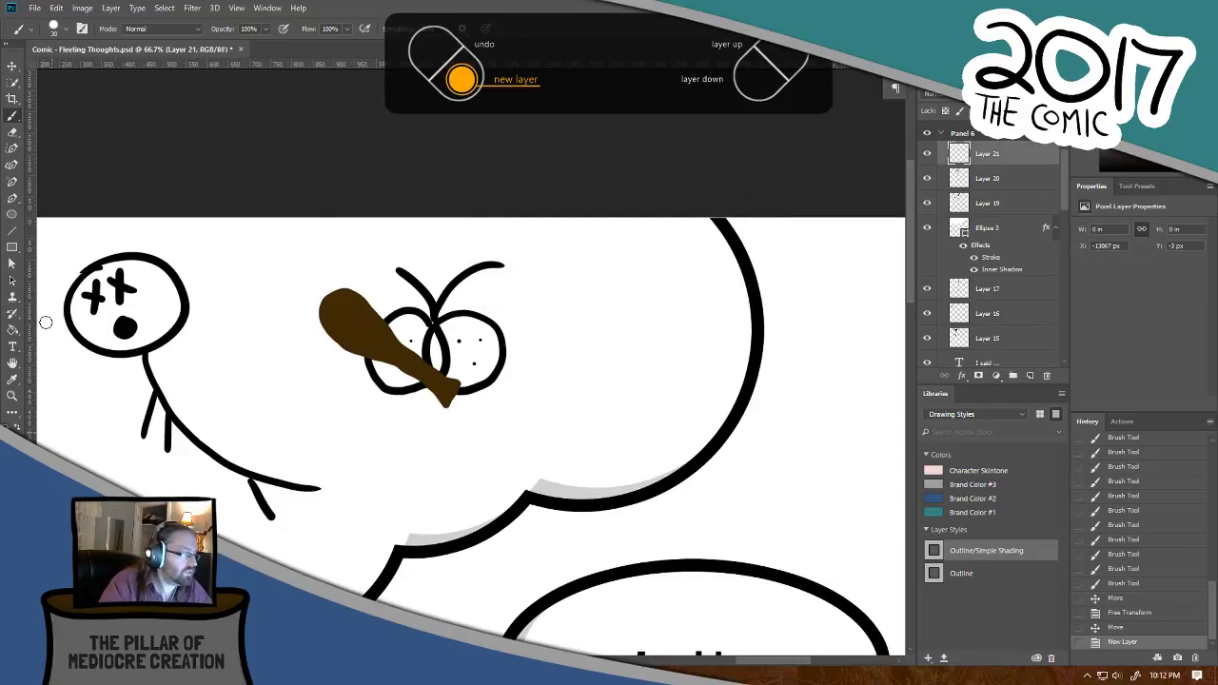
Step: Try a burst of short red impact strokes between the stick figure's head and the club, and restore the empty new layer
{"action": "mouse_move", "coordinate": [272, 256]}
{"action": "left_mouse_down"}
{"action": "mouse_move", "coordinate": [273, 279]}
{"action": "mouse_move", "coordinate": [292, 290]}
{"action": "left_mouse_up"}
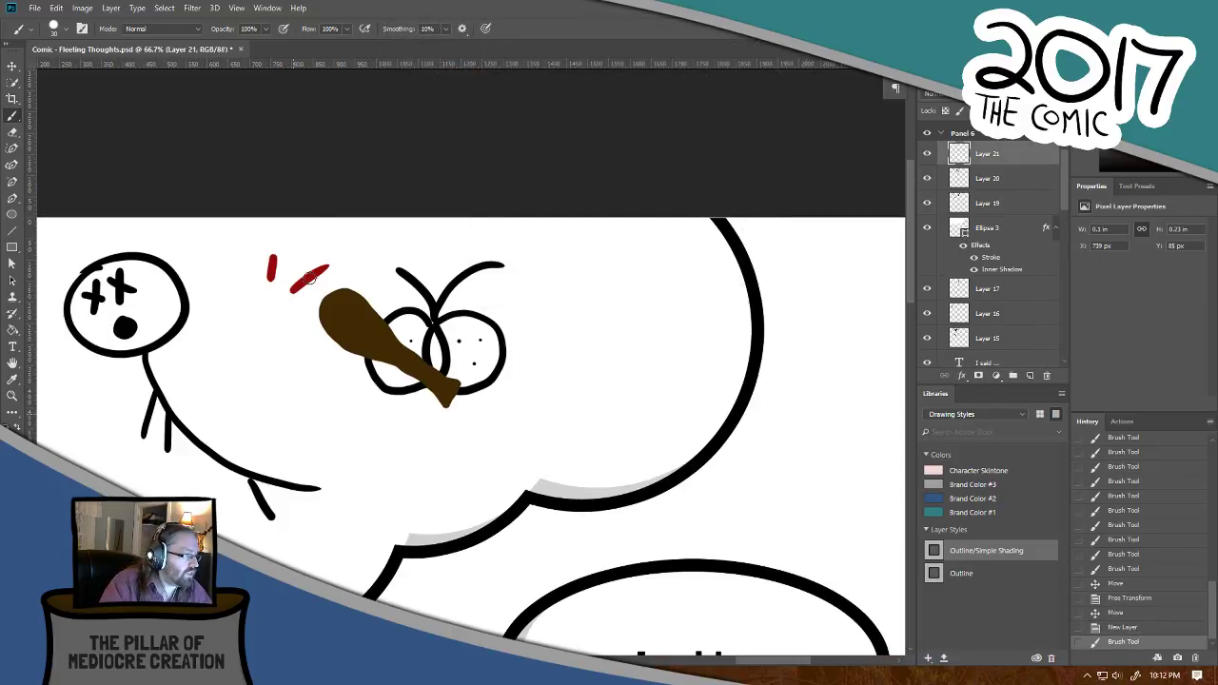
{"action": "left_click_drag", "start_coordinate": [219, 295], "coordinate": [250, 291]}
{"action": "key", "text": "ctrl+z"}
{"action": "key", "text": "ctrl+z"}
{"action": "left_click_drag", "start_coordinate": [245, 353], "coordinate": [236, 360]}
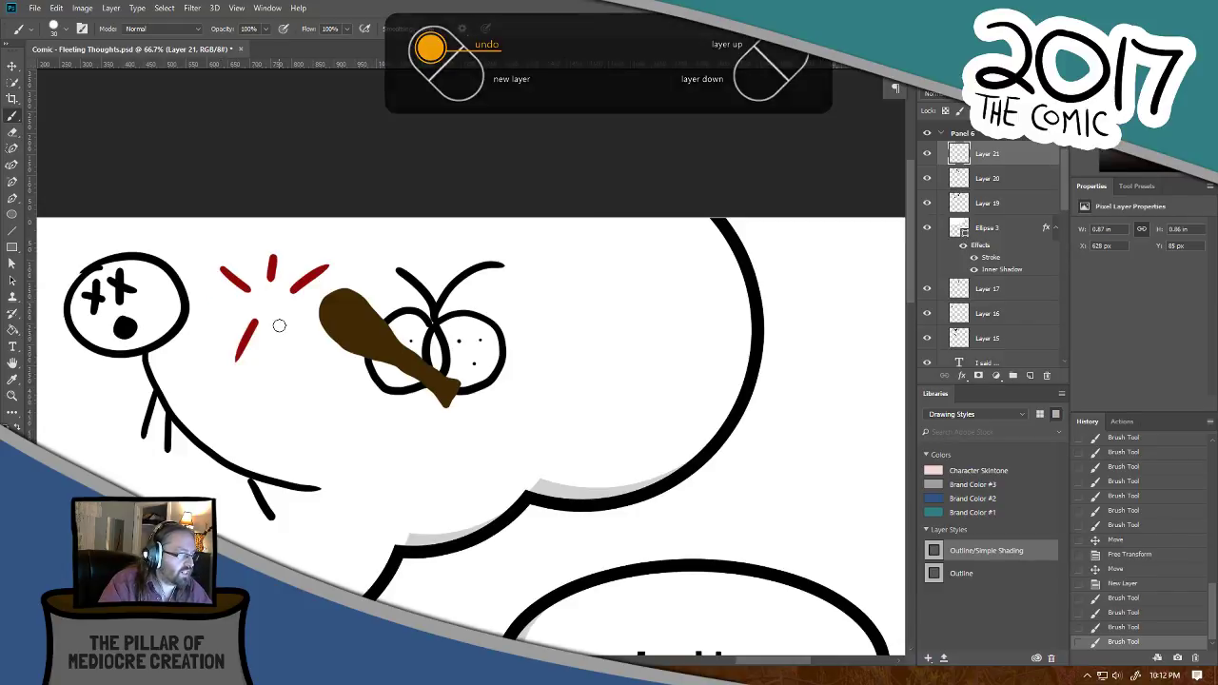
{"action": "left_click_drag", "start_coordinate": [275, 323], "coordinate": [305, 360]}
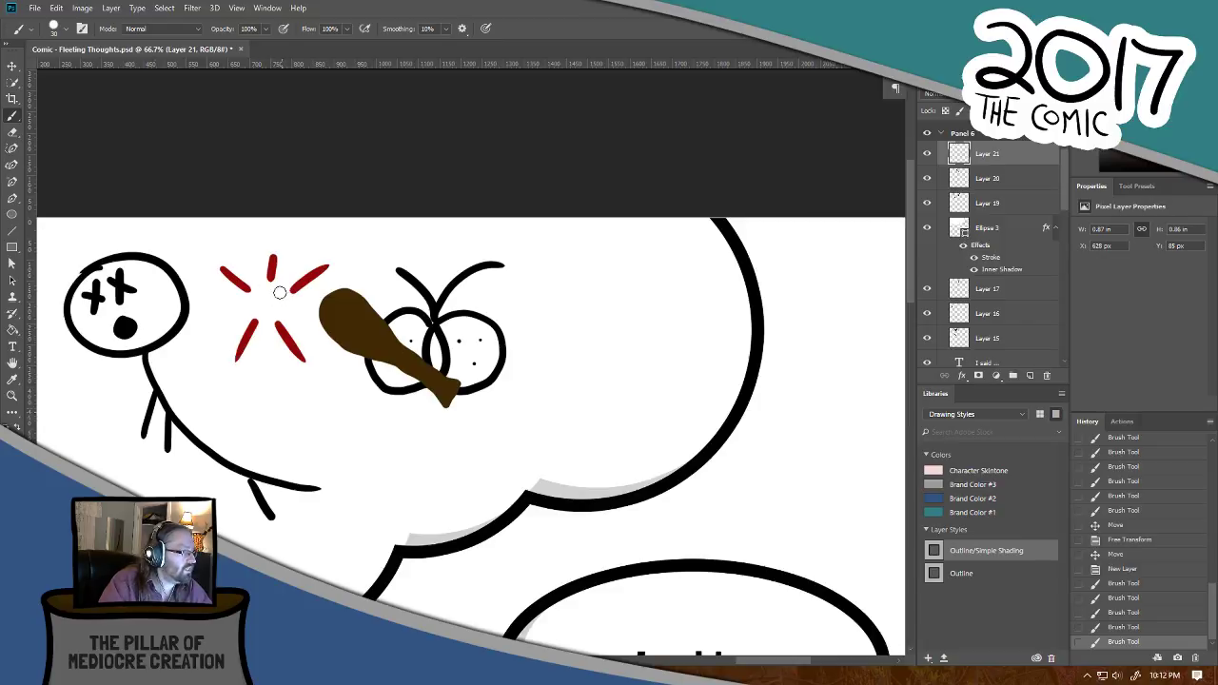
{"action": "left_click_drag", "start_coordinate": [328, 263], "coordinate": [271, 301]}
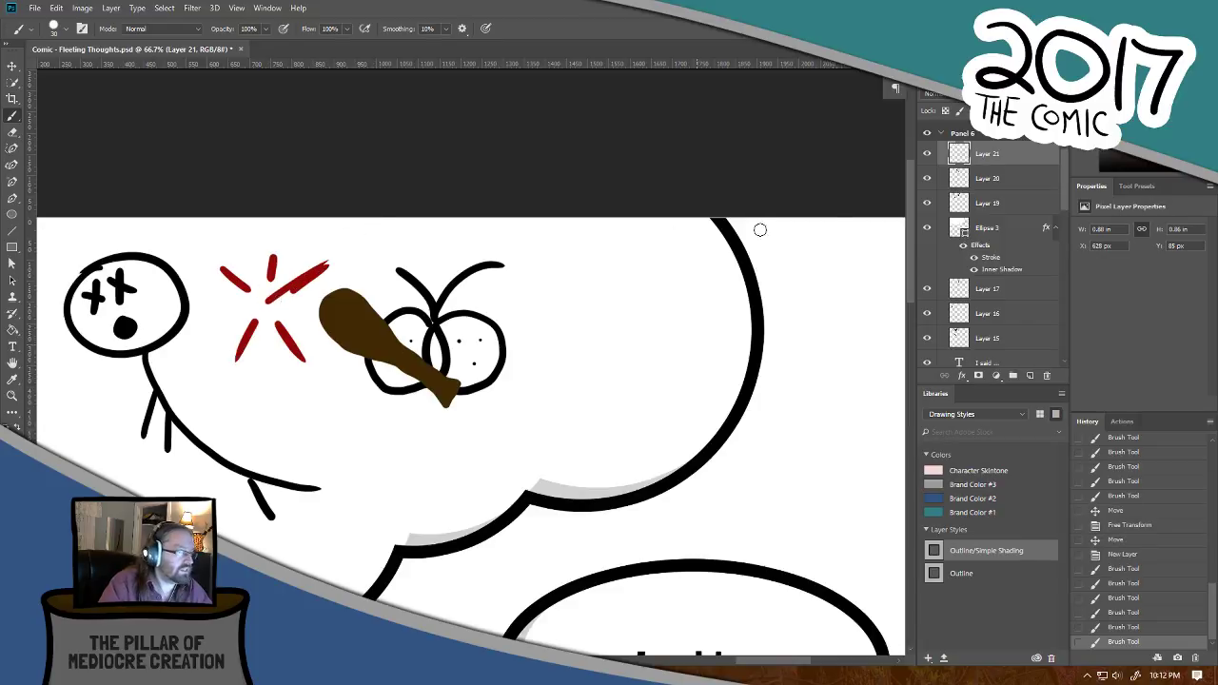
{"action": "left_click", "coordinate": [1145, 556]}
Step: Try a larger burst of long tapered red strokes beside the club, and return to the empty new layer
{"action": "mouse_move", "coordinate": [275, 287]}
{"action": "left_mouse_down"}
{"action": "mouse_move", "coordinate": [316, 248]}
{"action": "mouse_move", "coordinate": [263, 287]}
{"action": "mouse_move", "coordinate": [217, 273]}
{"action": "mouse_move", "coordinate": [252, 288]}
{"action": "left_mouse_up"}
{"action": "key", "text": "ctrl+z"}
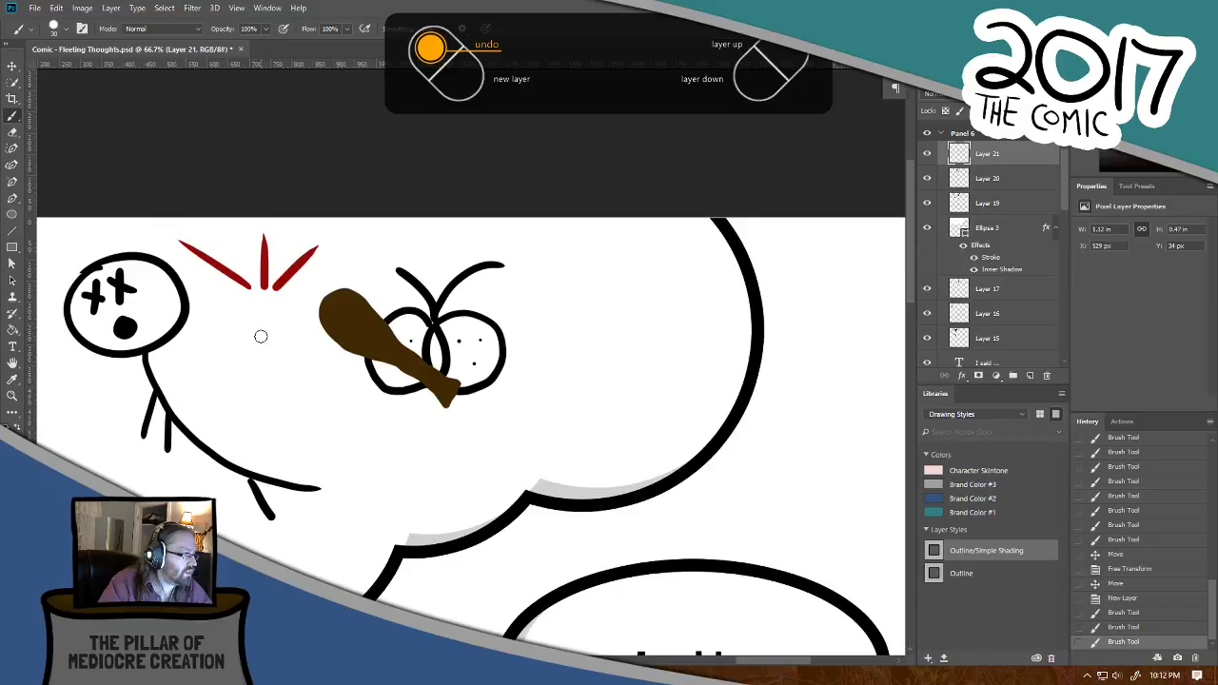
{"action": "mouse_move", "coordinate": [198, 386]}
{"action": "left_mouse_down"}
{"action": "mouse_move", "coordinate": [248, 305]}
{"action": "mouse_move", "coordinate": [297, 394]}
{"action": "left_mouse_up"}
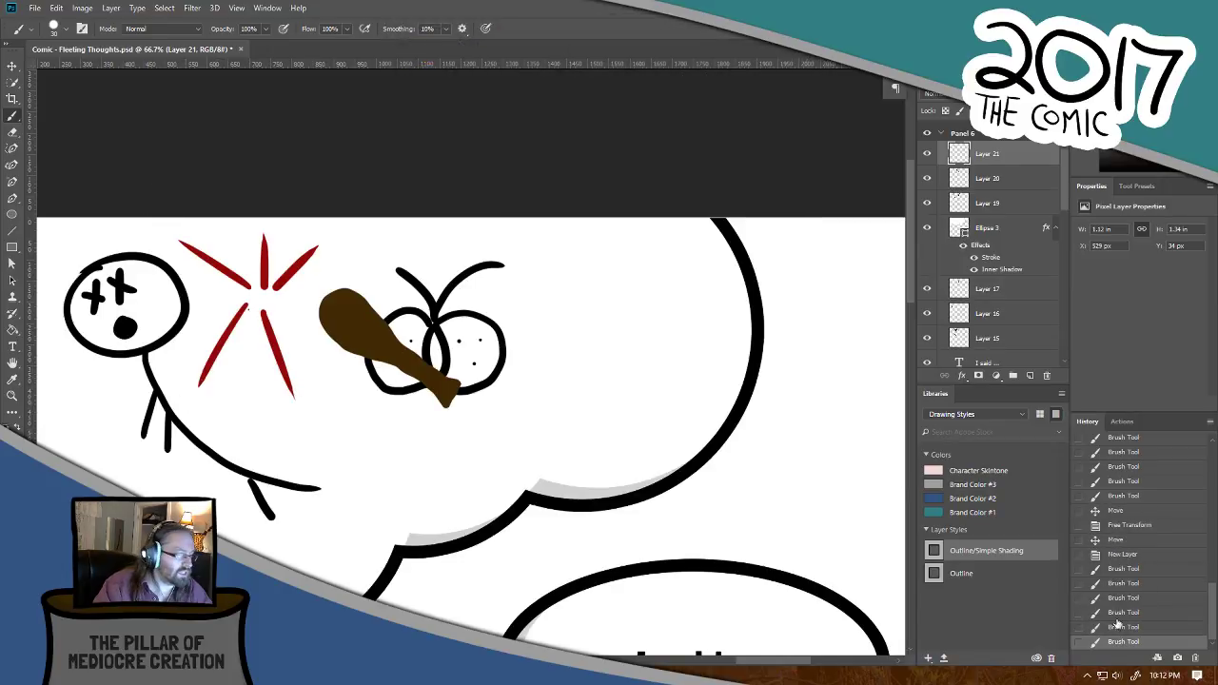
{"action": "left_click", "coordinate": [1142, 555]}
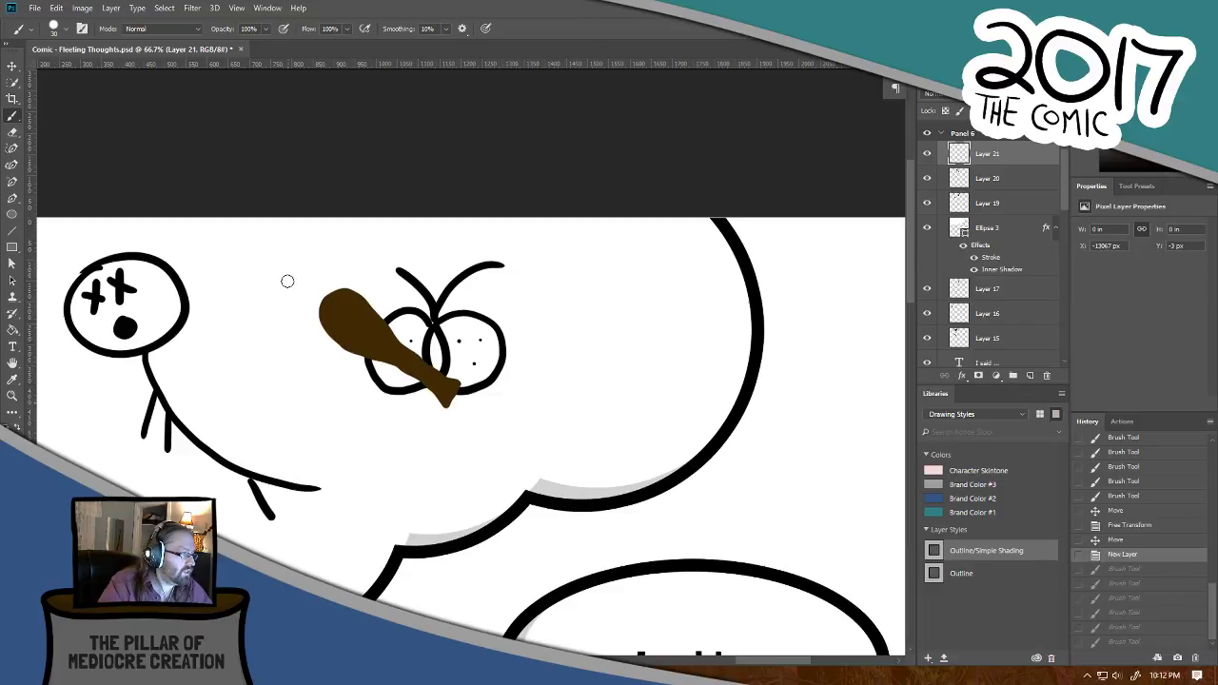
Step: Paint five short red impact strokes radiating between the stick figure's head and the club, and shift them to about X 616 px, Y 81 px
{"action": "mouse_move", "coordinate": [288, 281]}
{"action": "left_mouse_down"}
{"action": "mouse_move", "coordinate": [309, 263]}
{"action": "mouse_move", "coordinate": [273, 288]}
{"action": "mouse_move", "coordinate": [263, 246]}
{"action": "mouse_move", "coordinate": [250, 281]}
{"action": "left_mouse_up"}
{"action": "key", "text": "ctrl+z"}
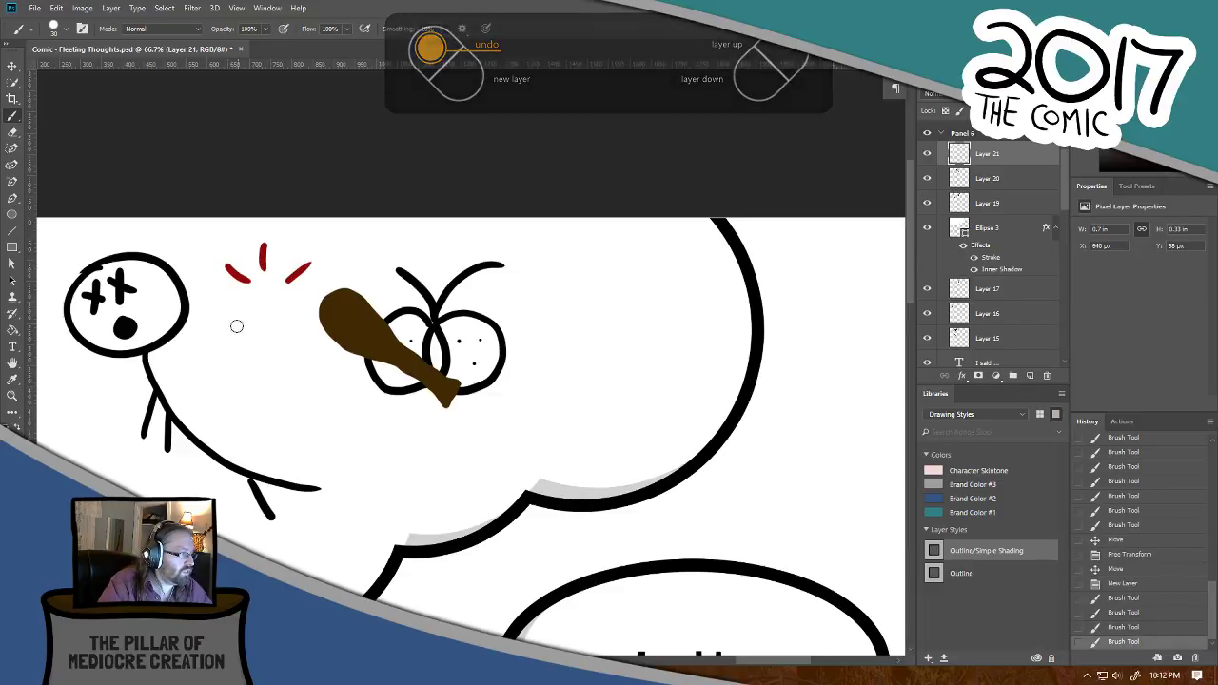
{"action": "key", "text": "ctrl+z"}
{"action": "mouse_move", "coordinate": [234, 324]}
{"action": "left_mouse_down"}
{"action": "mouse_move", "coordinate": [277, 304]}
{"action": "mouse_move", "coordinate": [288, 282]}
{"action": "left_mouse_up"}
{"action": "key", "text": "v"}
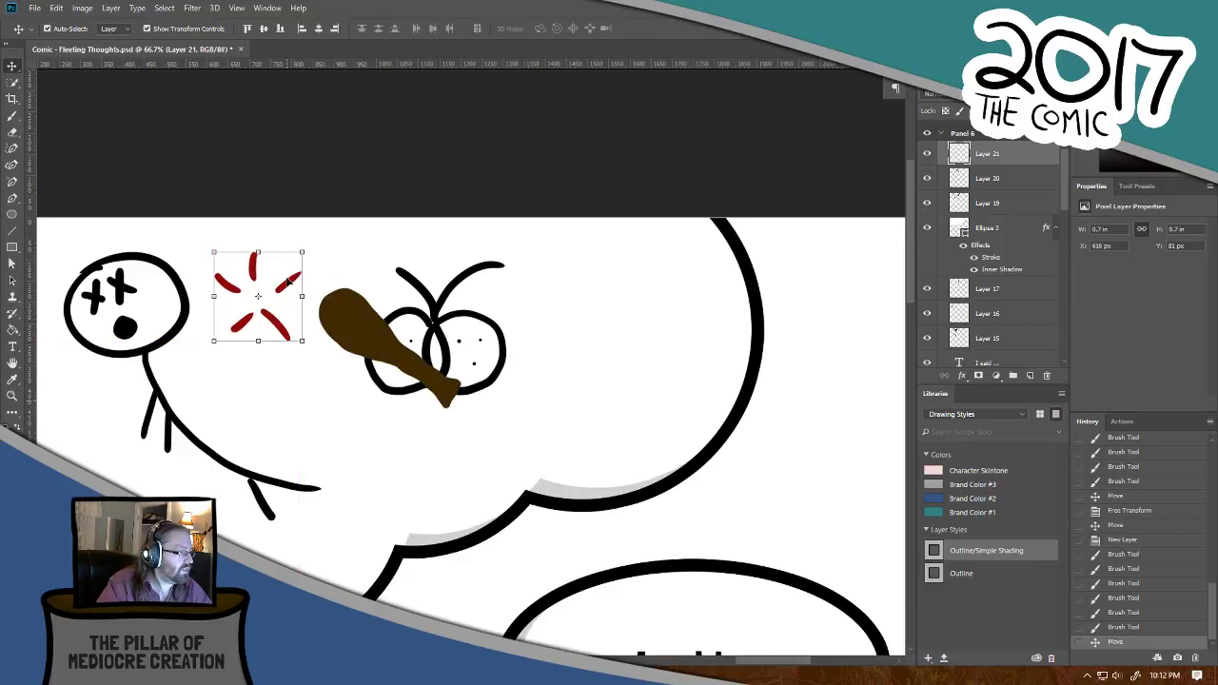
Step: Review all six panels of the comic, comparing the thought bubbles, their tails and the drawings inside them
{"action": "key", "text": "ctrl+minus"}
{"action": "key", "text": "ctrl+minus"}
{"action": "key", "text": "ctrl+minus"}
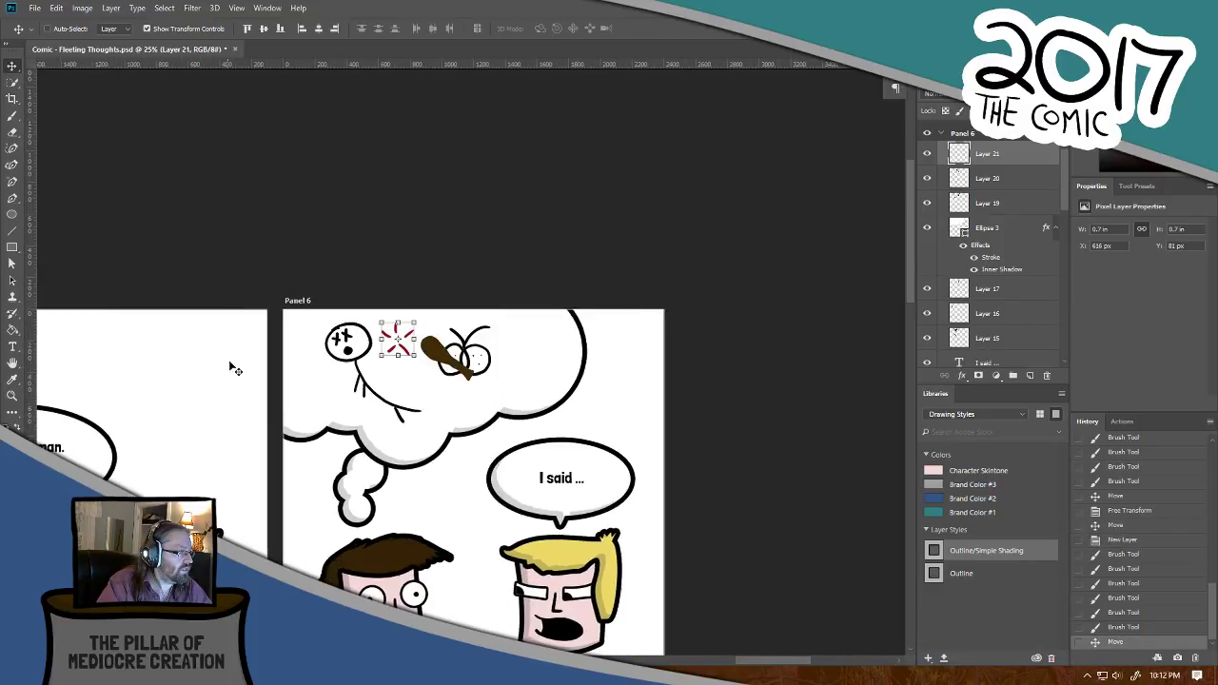
{"action": "key", "text": "ctrl+minus"}
{"action": "left_click_drag", "start_coordinate": [386, 414], "coordinate": [779, 443]}
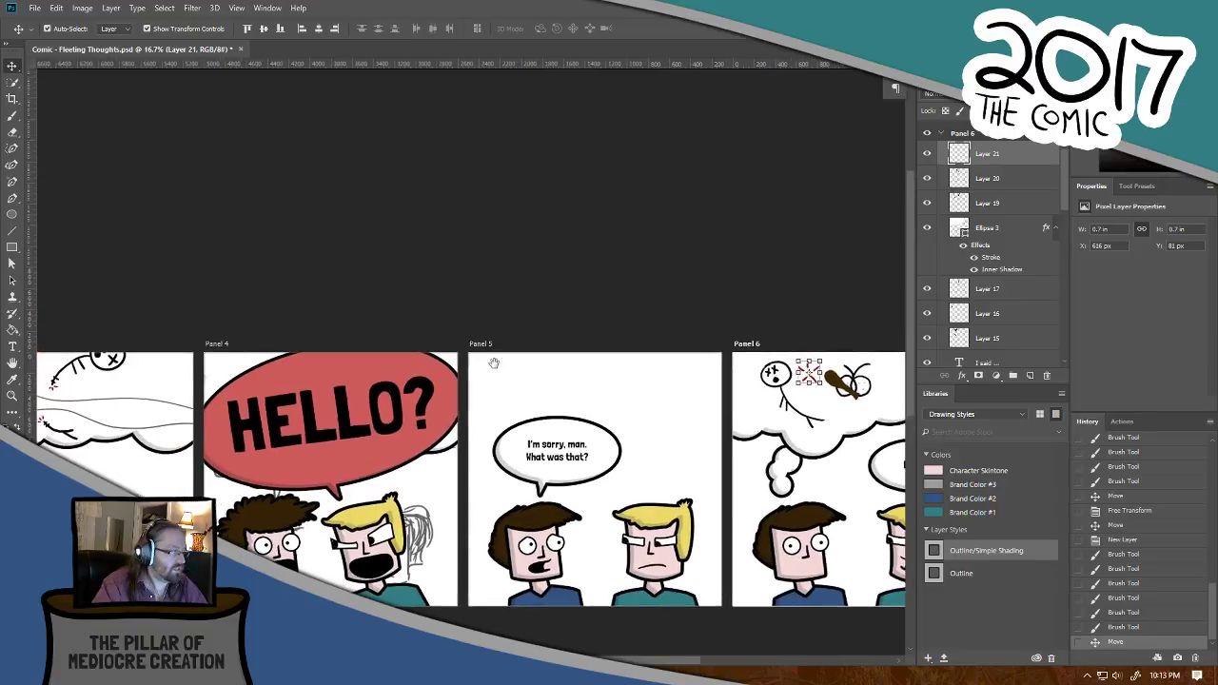
{"action": "left_click", "coordinate": [625, 286]}
{"action": "left_click_drag", "start_coordinate": [57, 482], "coordinate": [372, 403]}
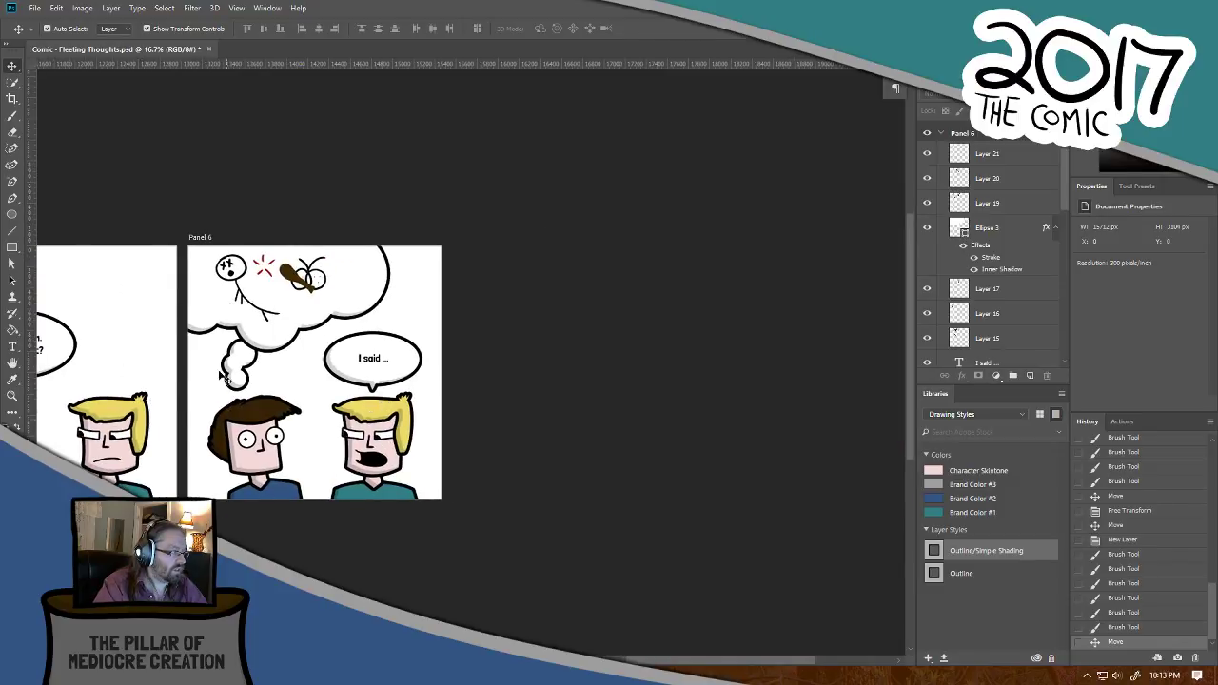
{"action": "left_click_drag", "start_coordinate": [149, 379], "coordinate": [455, 404]}
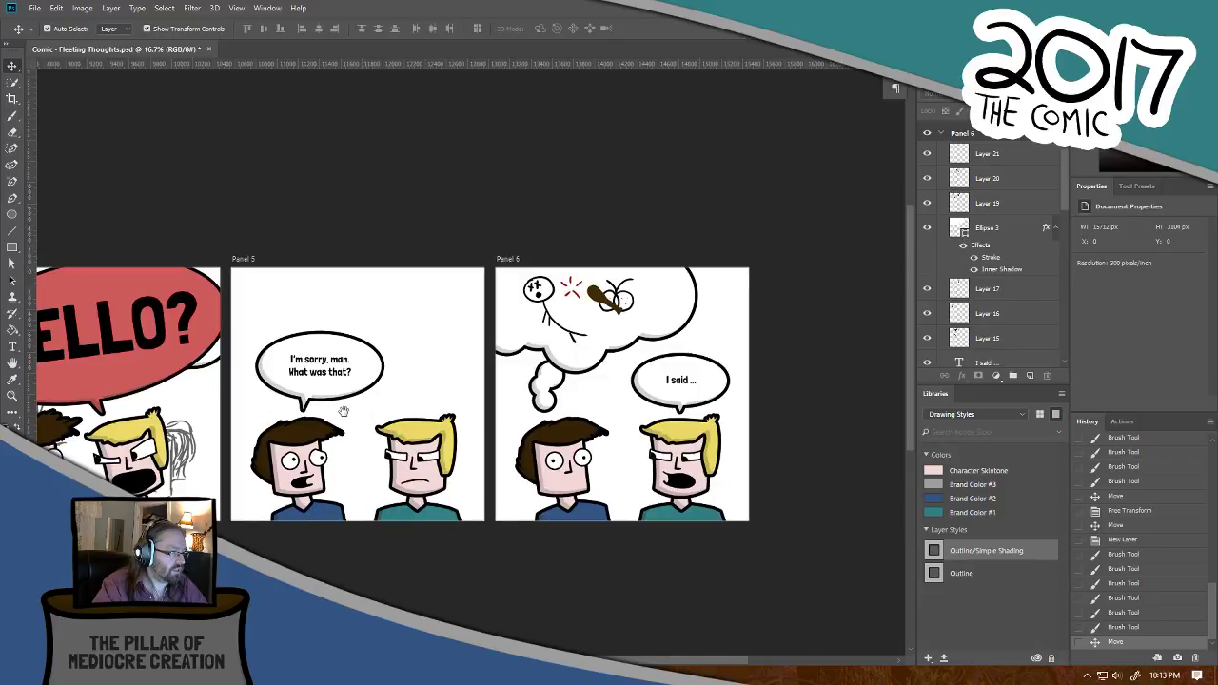
{"action": "left_click_drag", "start_coordinate": [344, 417], "coordinate": [627, 442]}
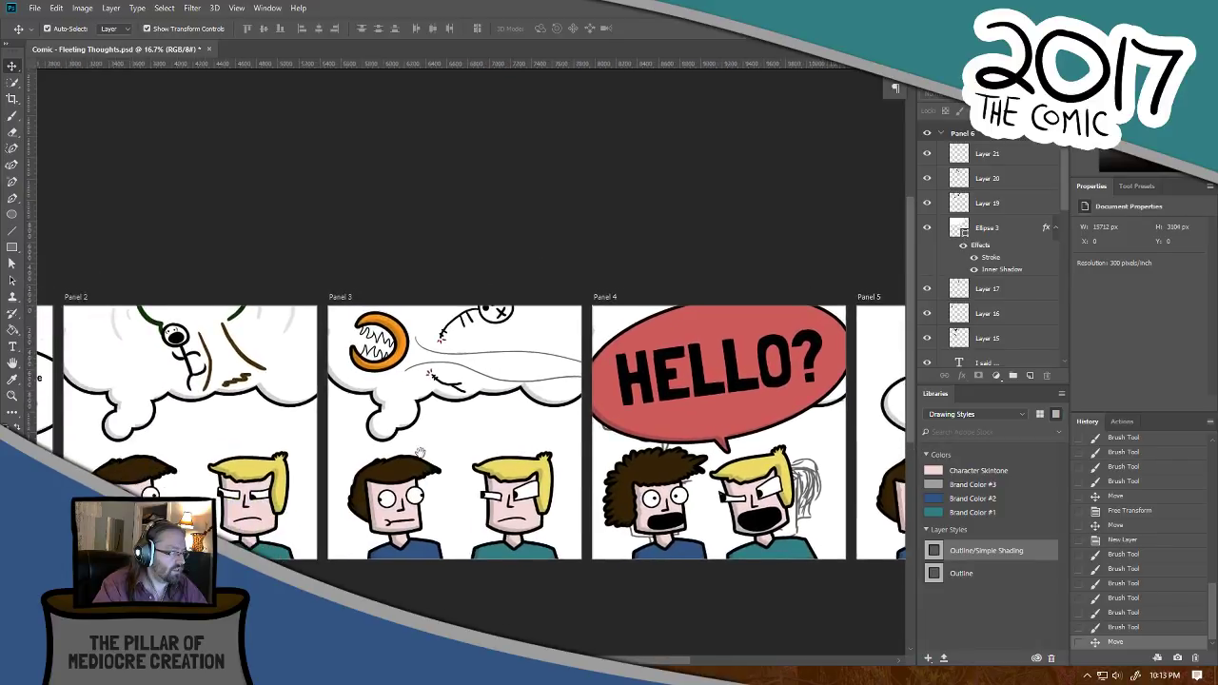
{"action": "left_click_drag", "start_coordinate": [397, 451], "coordinate": [152, 434]}
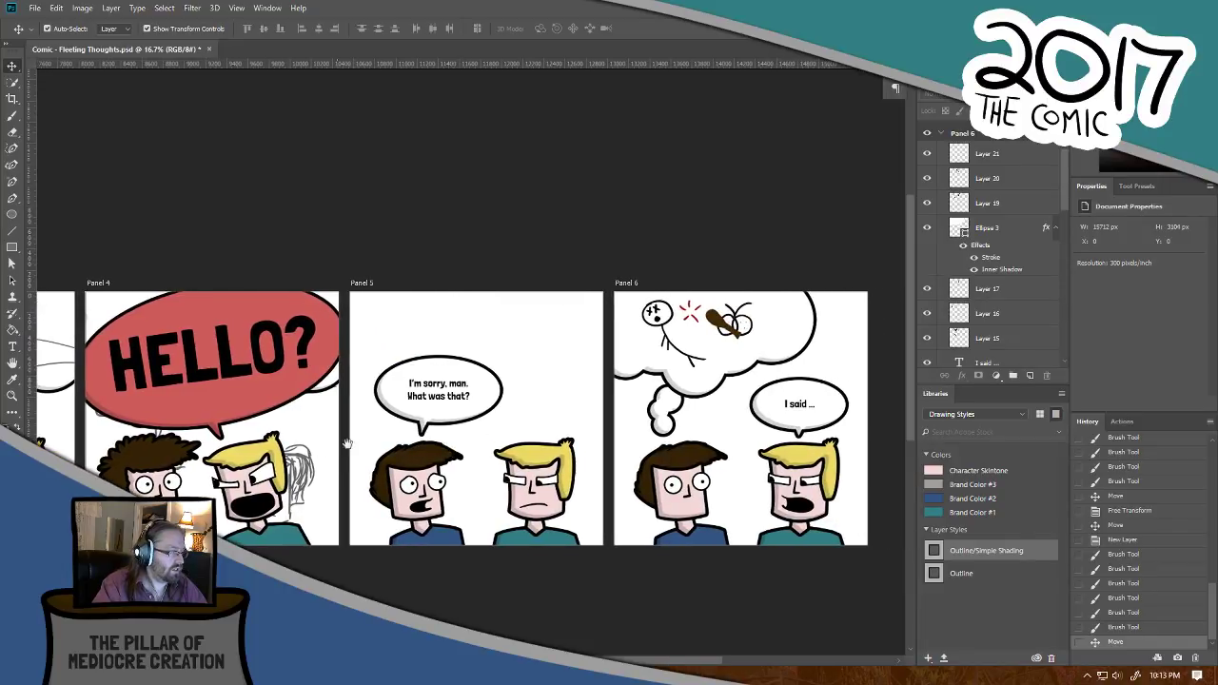
{"action": "left_click_drag", "start_coordinate": [358, 462], "coordinate": [721, 473]}
{"action": "left_click_drag", "start_coordinate": [307, 434], "coordinate": [815, 424]}
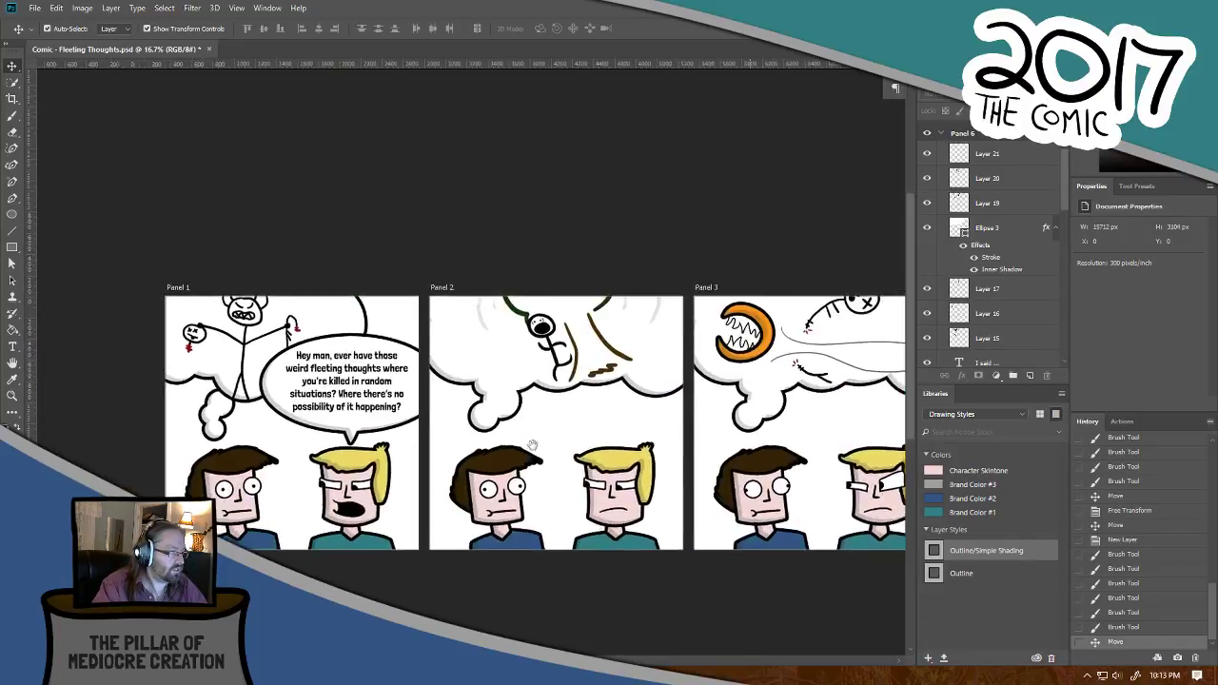
{"action": "left_click_drag", "start_coordinate": [257, 444], "coordinate": [381, 455]}
{"action": "scroll", "coordinate": [380, 457], "scroll_direction": "left", "scroll_amount": 1}
{"action": "scroll", "coordinate": [395, 433], "scroll_direction": "down", "scroll_amount": 1}
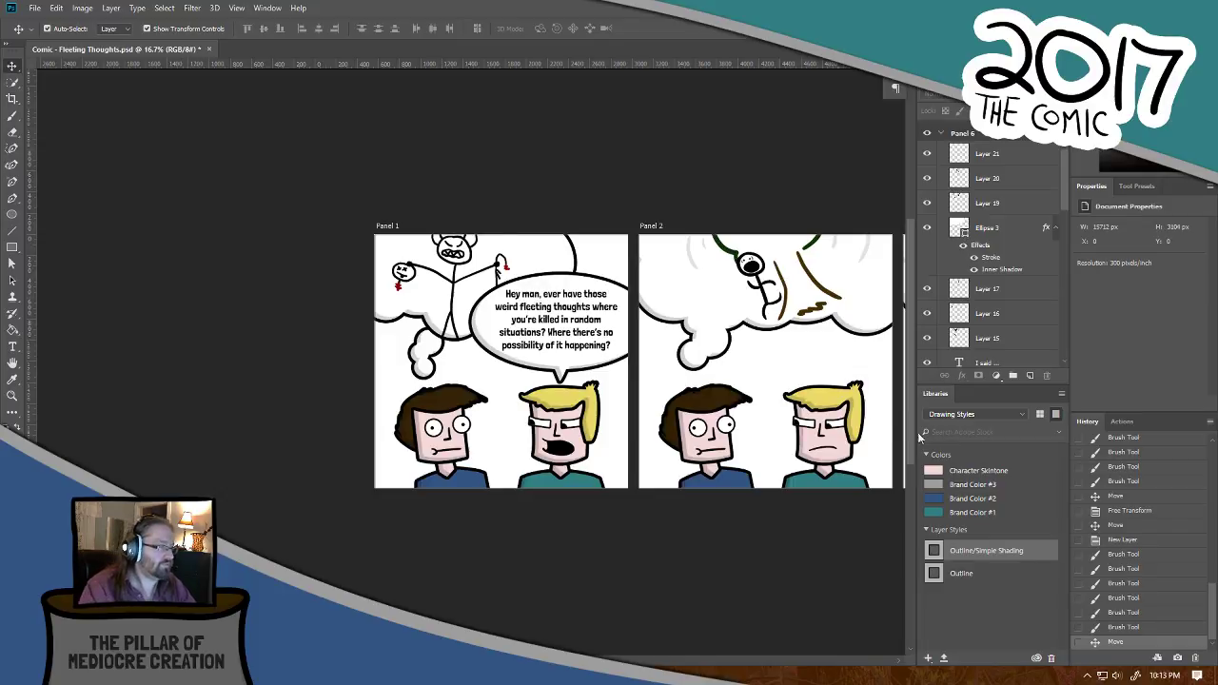
{"action": "left_click_drag", "start_coordinate": [837, 442], "coordinate": [478, 427]}
{"action": "left_click_drag", "start_coordinate": [823, 466], "coordinate": [429, 467]}
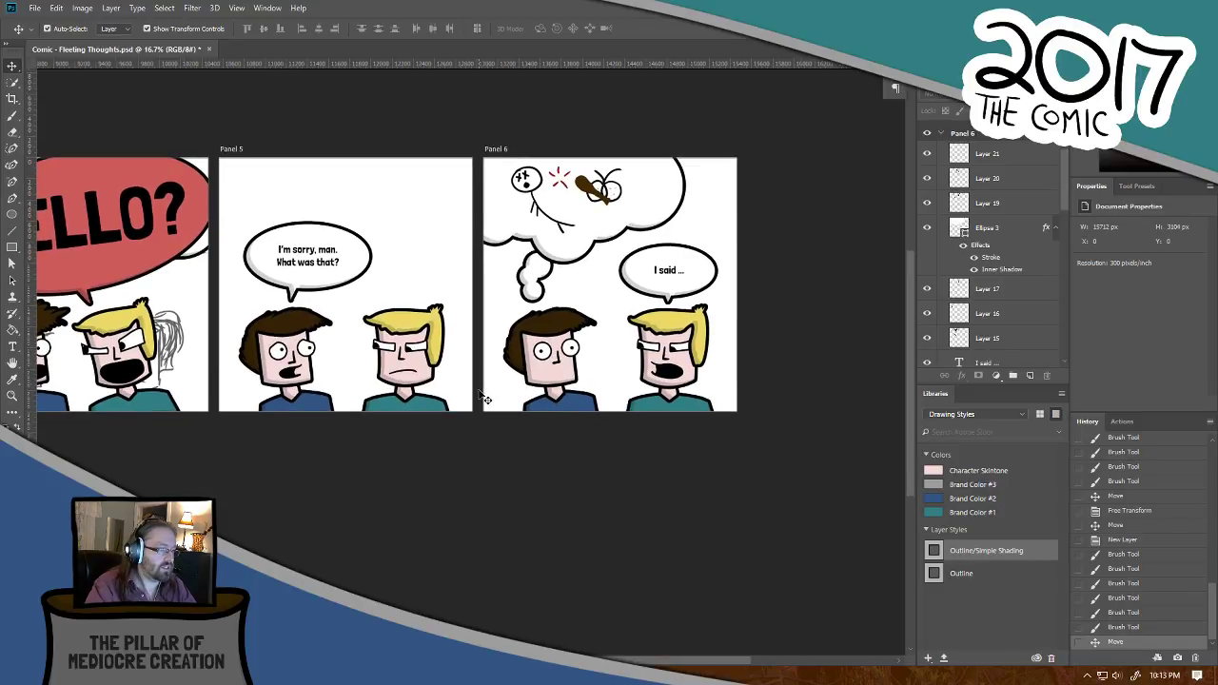
{"action": "left_click_drag", "start_coordinate": [301, 406], "coordinate": [455, 378]}
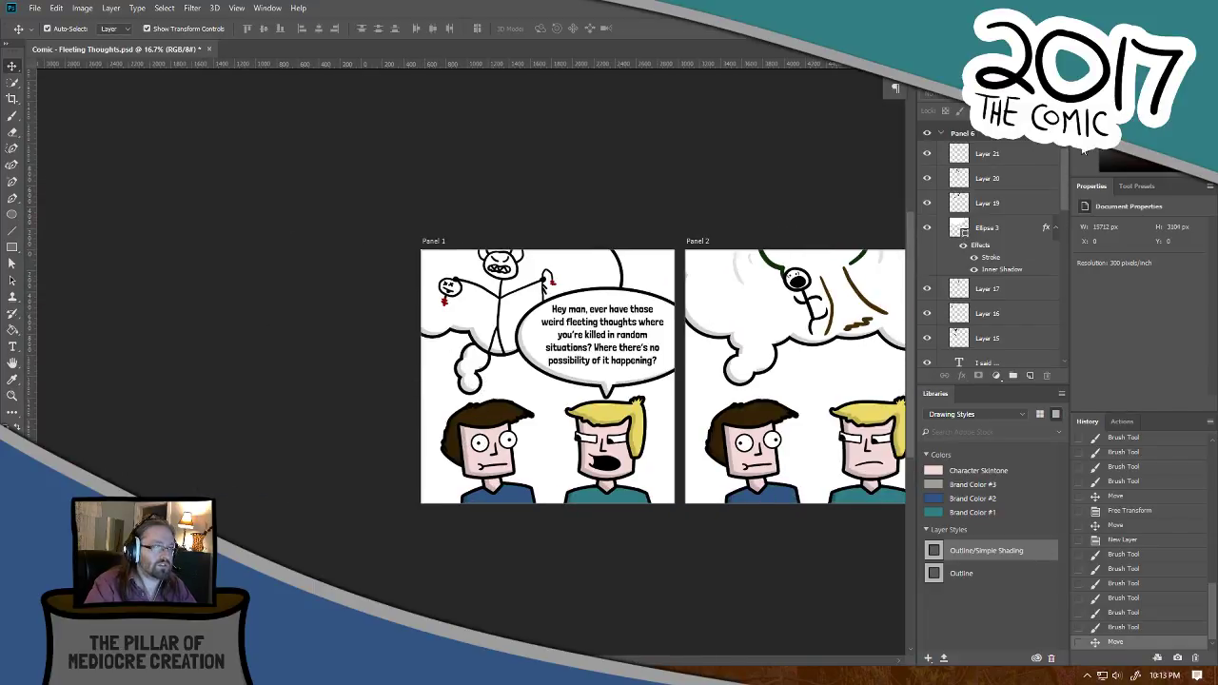
{"action": "left_click_drag", "start_coordinate": [735, 369], "coordinate": [607, 392]}
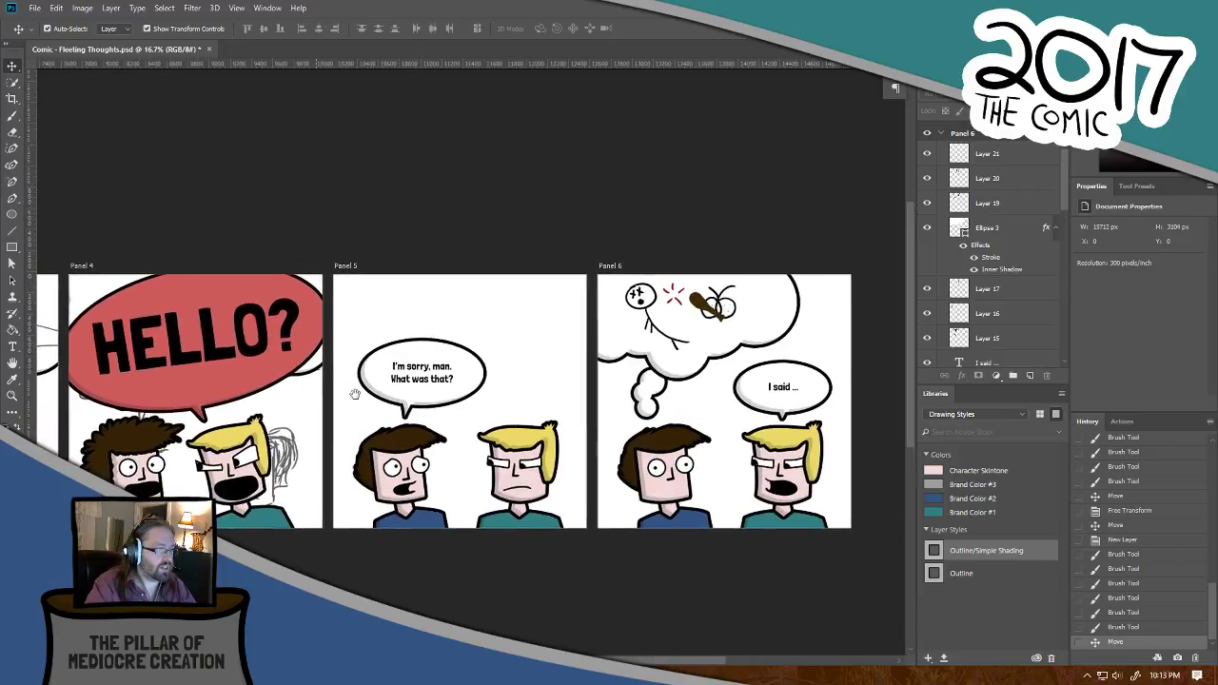
Step: Try merging the thought bubble's tail shape with the large cloud shape in Panel 6, and undo the merge
{"action": "key", "text": "ctrl+plus"}
{"action": "key", "text": "ctrl+plus"}
{"action": "left_click_drag", "start_coordinate": [723, 378], "coordinate": [453, 357]}
{"action": "left_click", "coordinate": [516, 404]}
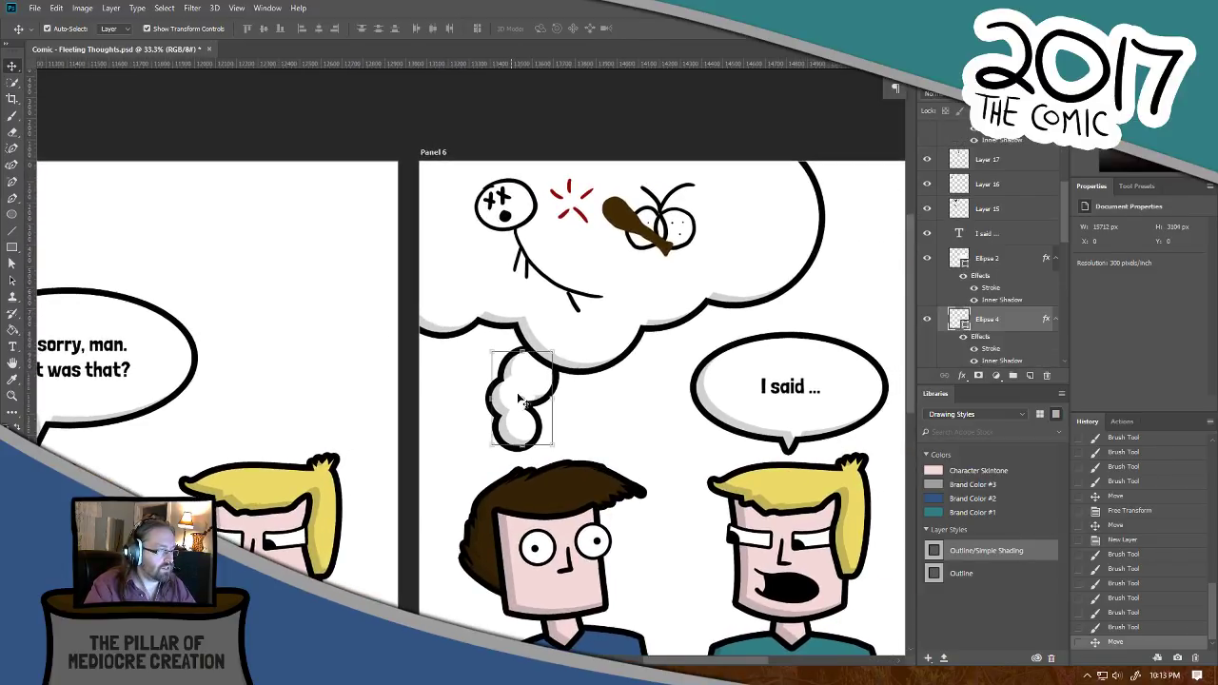
{"action": "left_click", "coordinate": [465, 320], "text": "shift"}
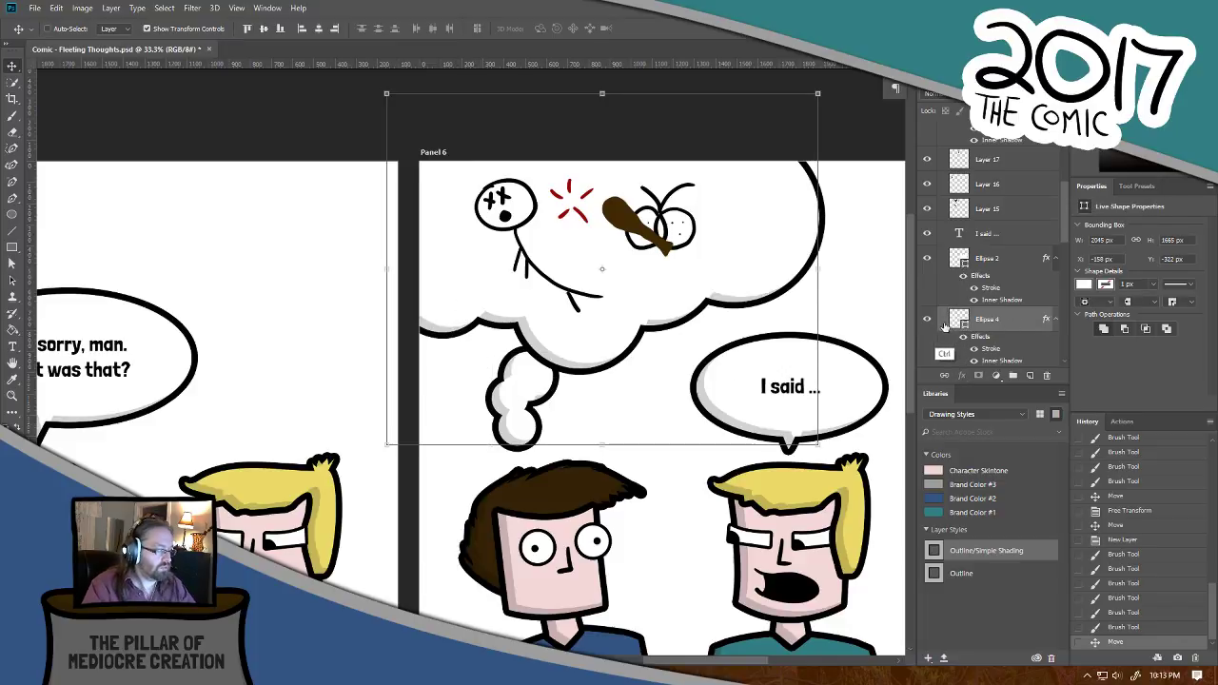
{"action": "key", "text": "ctrl+e"}
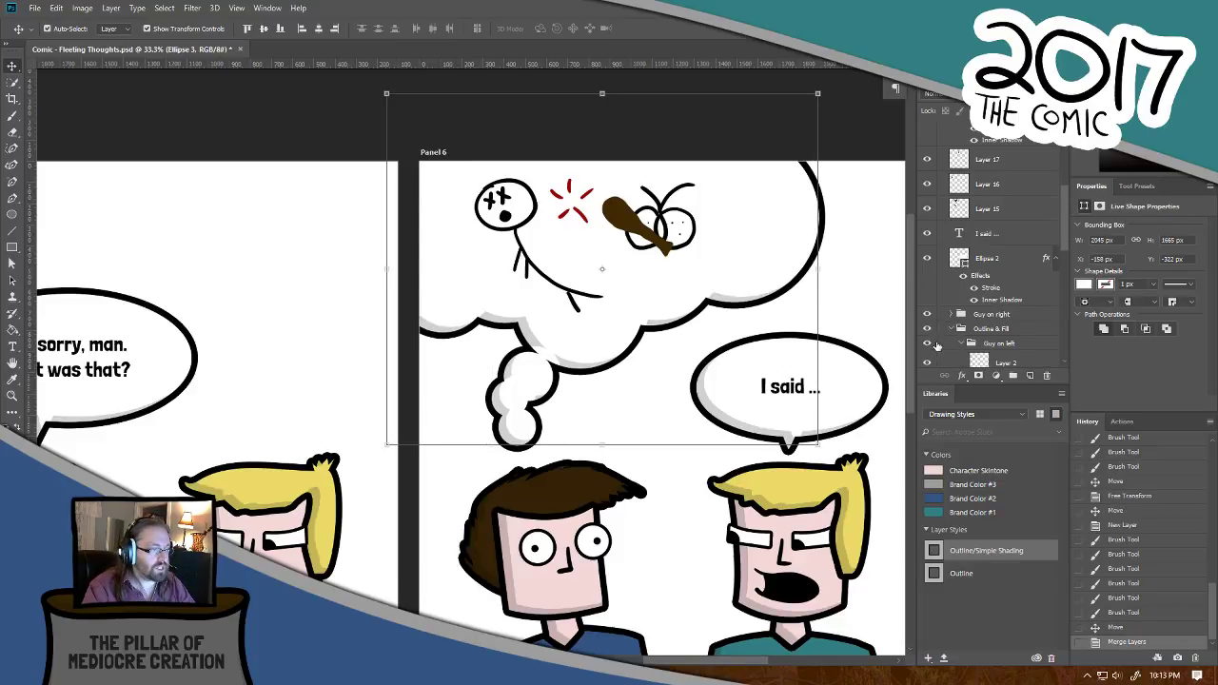
{"action": "key", "text": "ctrl+z"}
{"action": "left_click", "coordinate": [295, 134]}
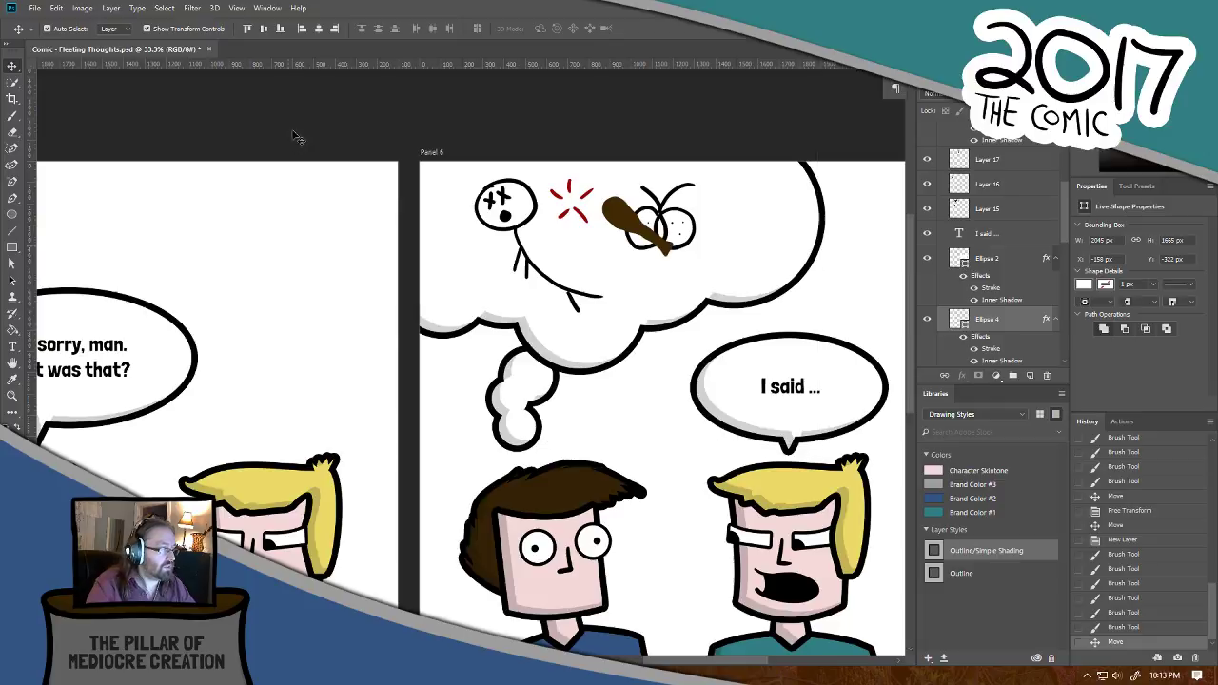
Step: Shift the thought bubble's tail right to about X 494 px, Y 876 px in Panel 6, and merge it with the large cloud shape
{"action": "left_click", "coordinate": [494, 409]}
{"action": "left_click_drag", "start_coordinate": [514, 430], "coordinate": [543, 427]}
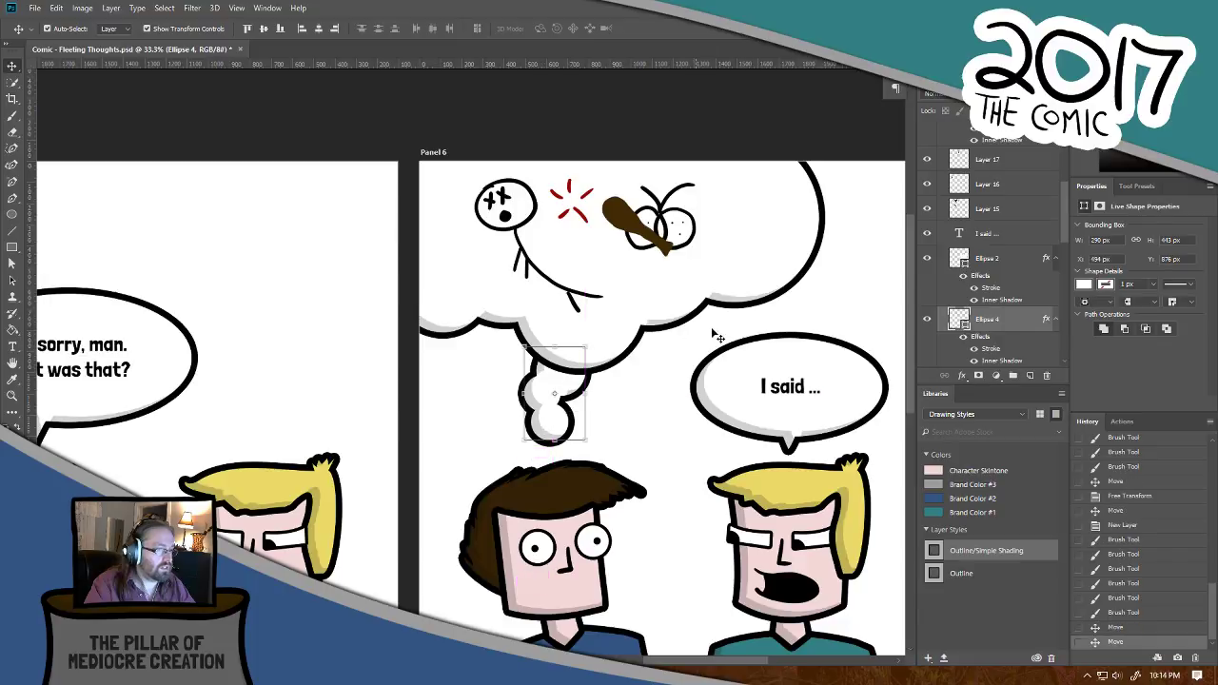
{"action": "left_click", "coordinate": [486, 329], "text": "shift"}
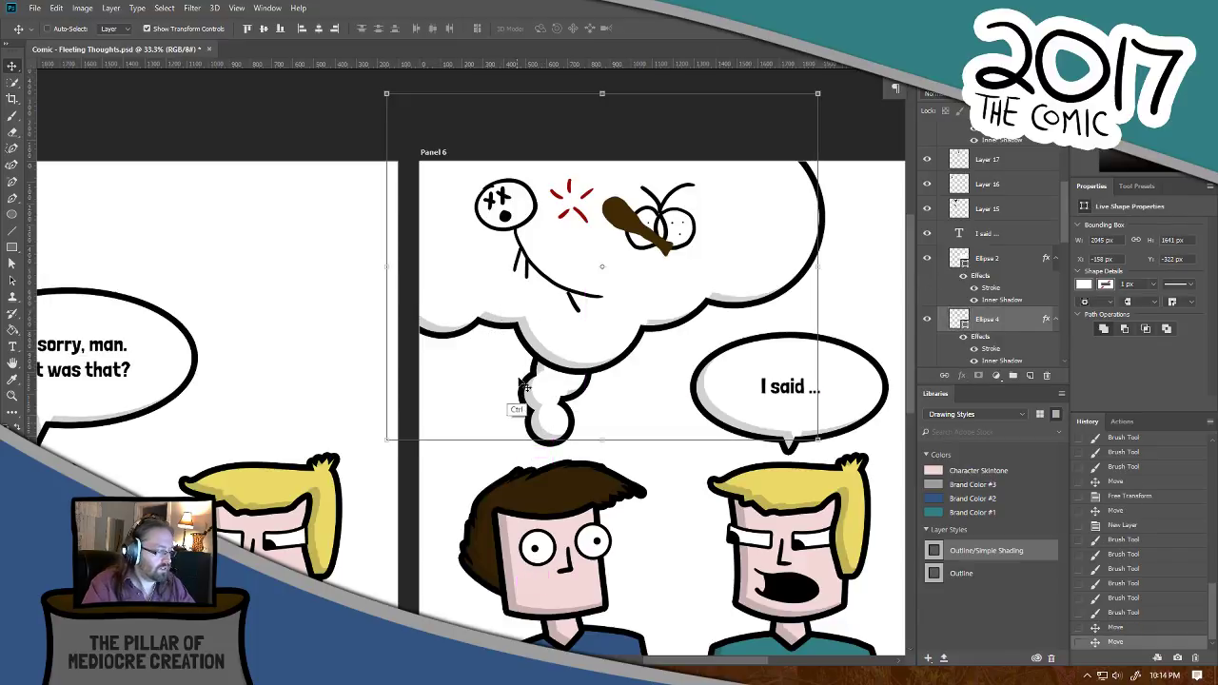
{"action": "key", "text": "ctrl+e"}
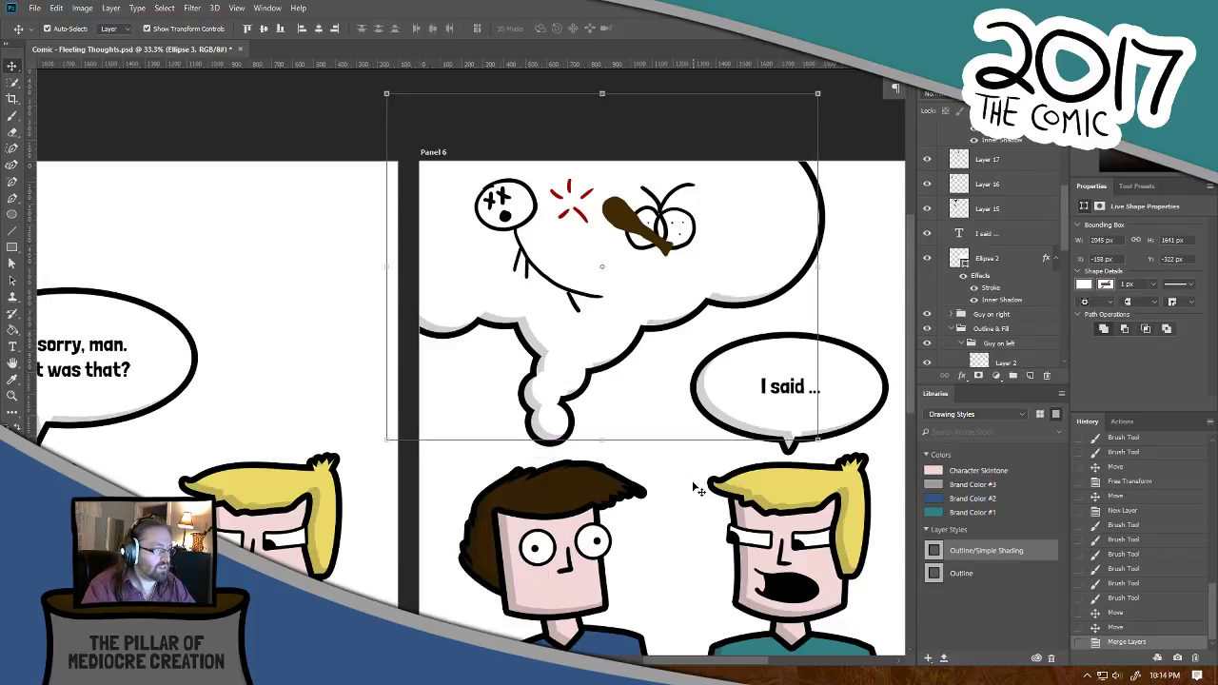
Step: Review Panels 5 and 6, examining the thought bubble's shape and the drawings inside it
{"action": "key", "text": "ctrl+minus"}
{"action": "key", "text": "ctrl+minus"}
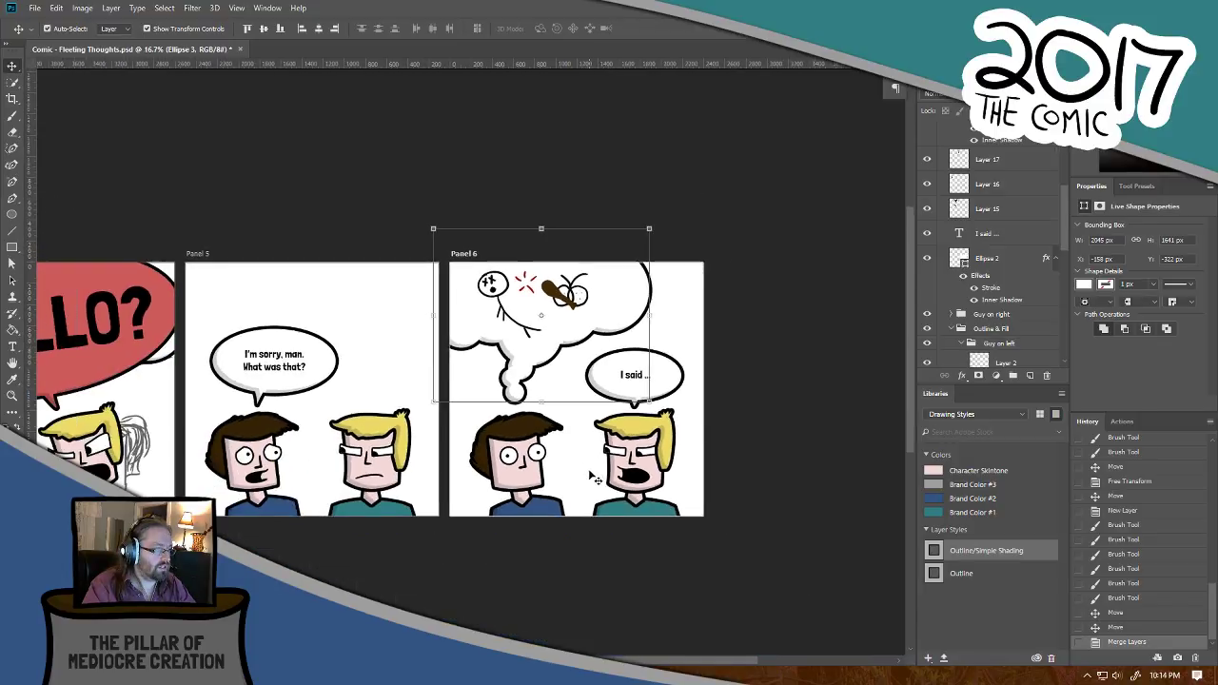
{"action": "left_click", "coordinate": [604, 557]}
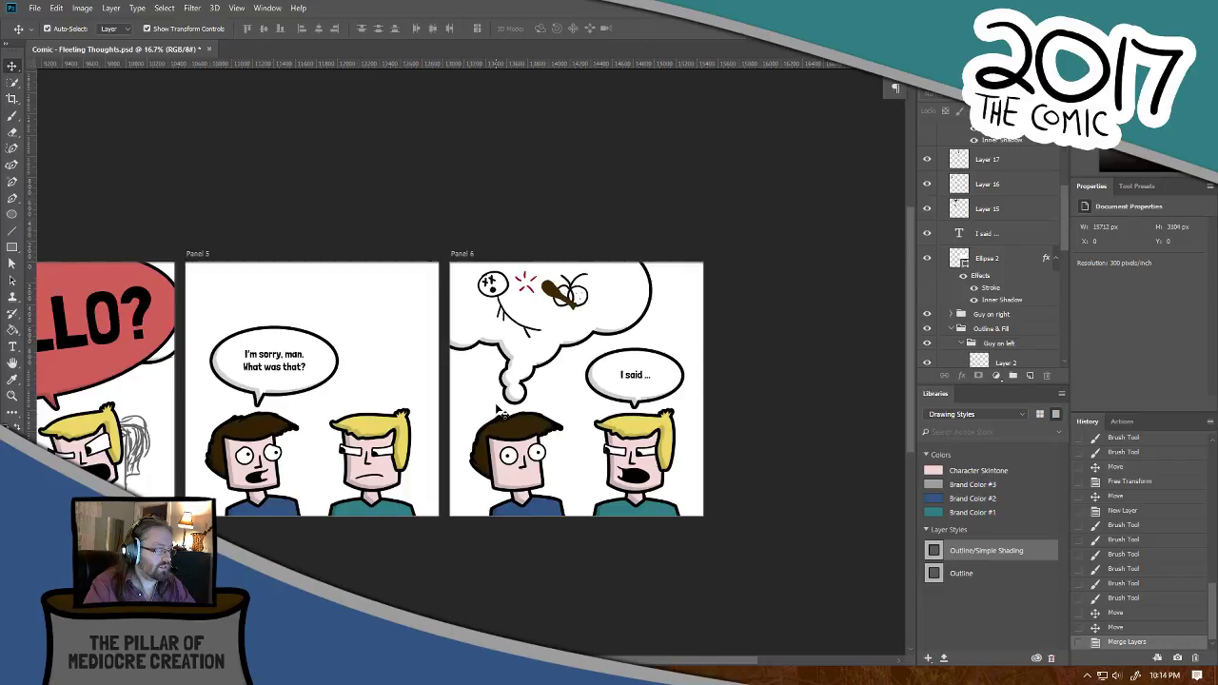
{"action": "left_click_drag", "start_coordinate": [434, 422], "coordinate": [701, 410]}
{"action": "left_click_drag", "start_coordinate": [793, 373], "coordinate": [467, 428]}
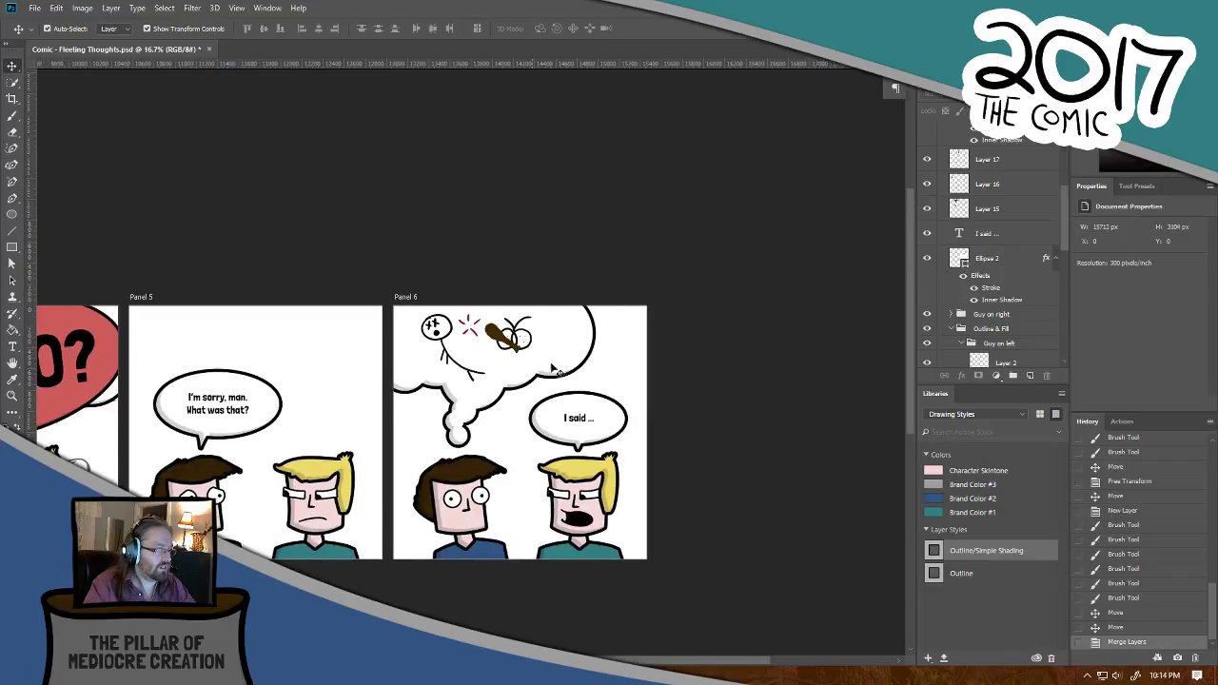
{"action": "key", "text": "ctrl+plus"}
{"action": "key", "text": "ctrl+plus"}
{"action": "scroll", "coordinate": [514, 335], "scroll_direction": "up", "scroll_amount": 2}
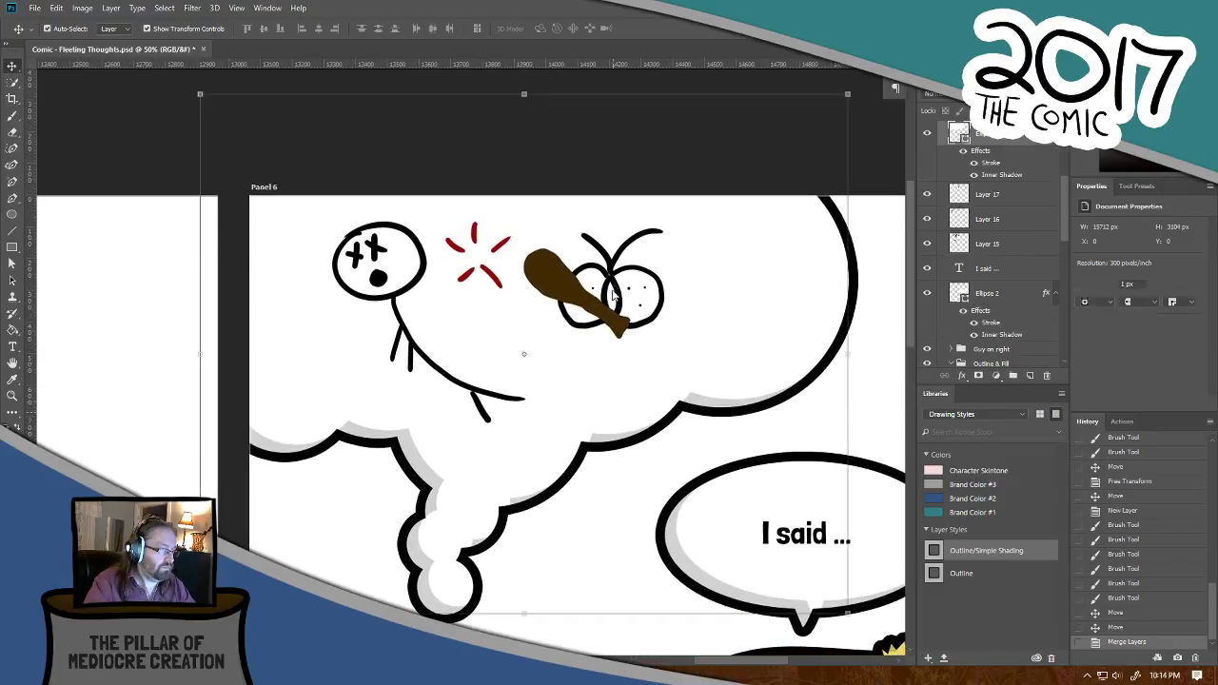
{"action": "left_click", "coordinate": [591, 275]}
{"action": "left_click", "coordinate": [857, 155]}
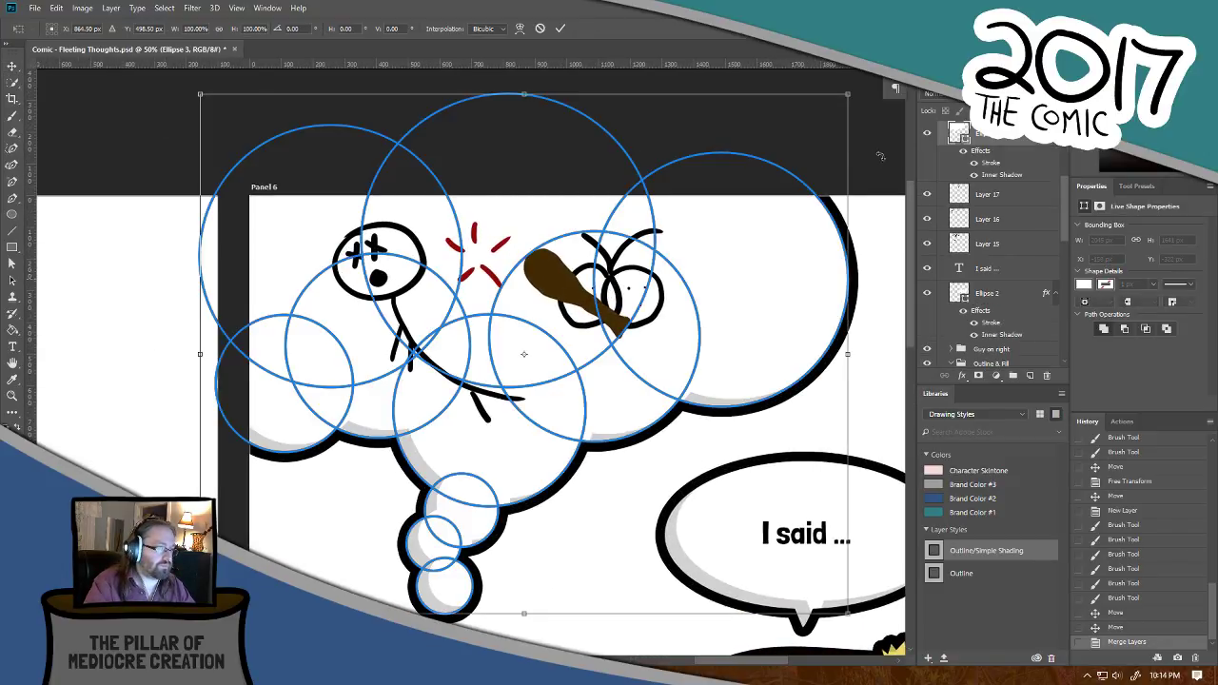
{"action": "key", "text": "Escape"}
{"action": "left_click", "coordinate": [885, 162]}
Step: Select the butterfly with a freehand ellipse on the stick figure's layer, and cut it onto a layer of its own
{"action": "left_click", "coordinate": [629, 257]}
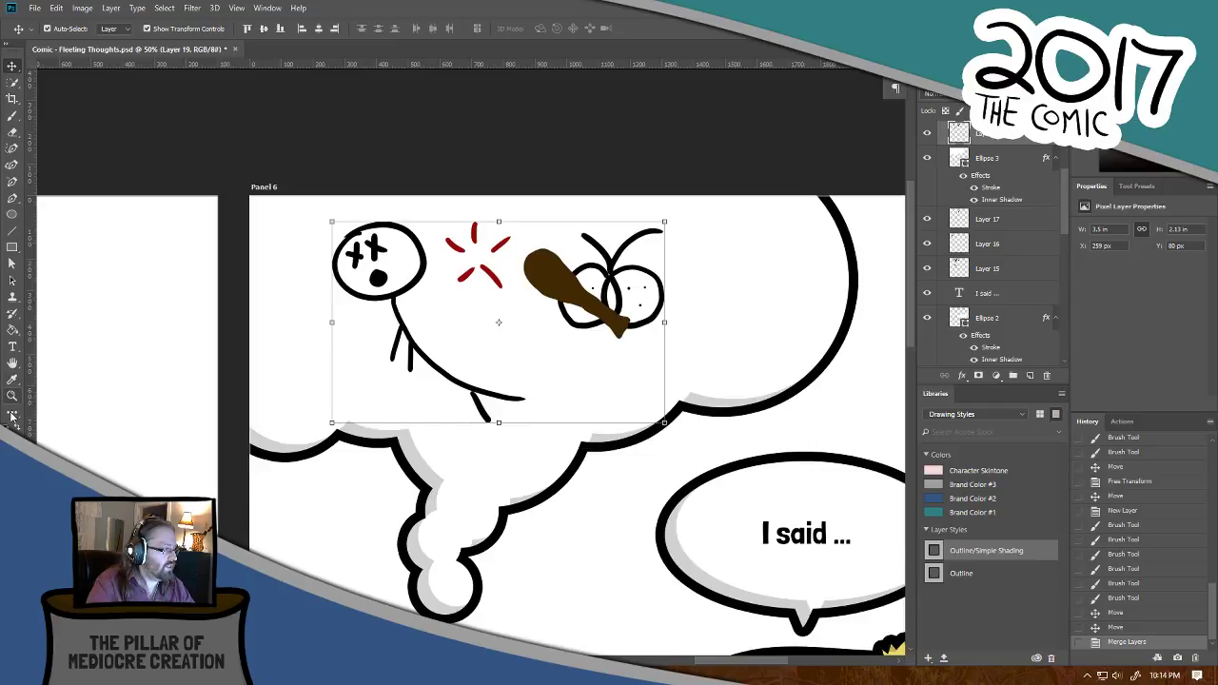
{"action": "key", "text": "m"}
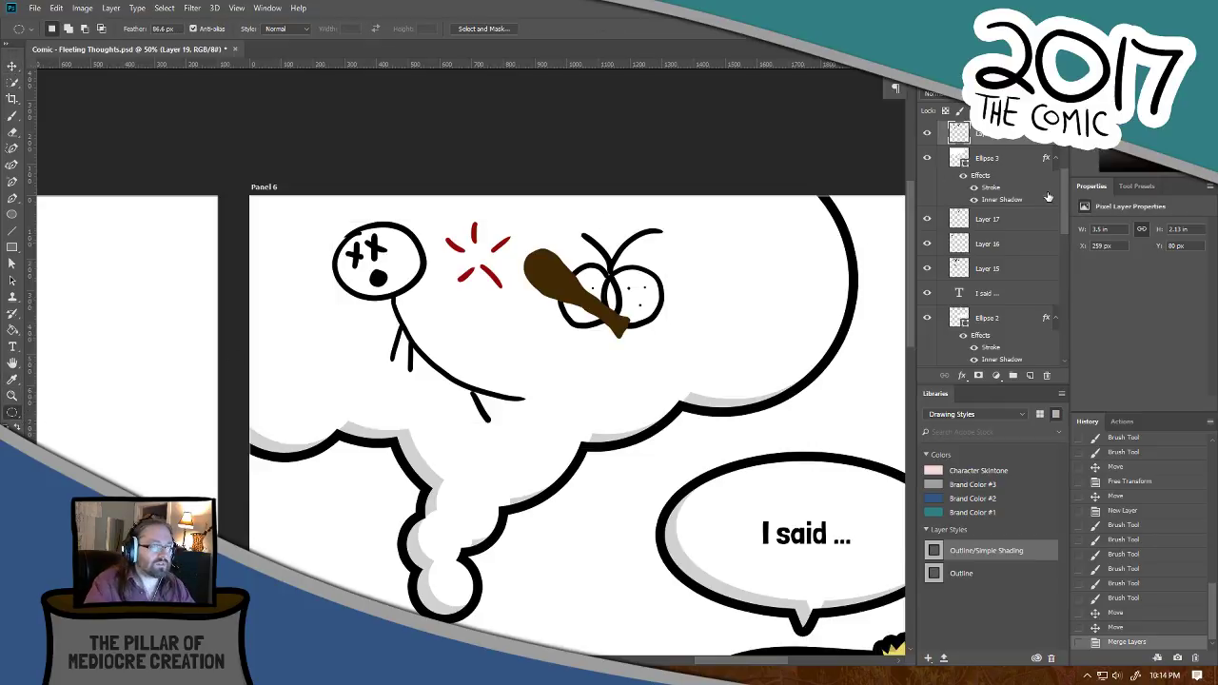
{"action": "left_click", "coordinate": [928, 137]}
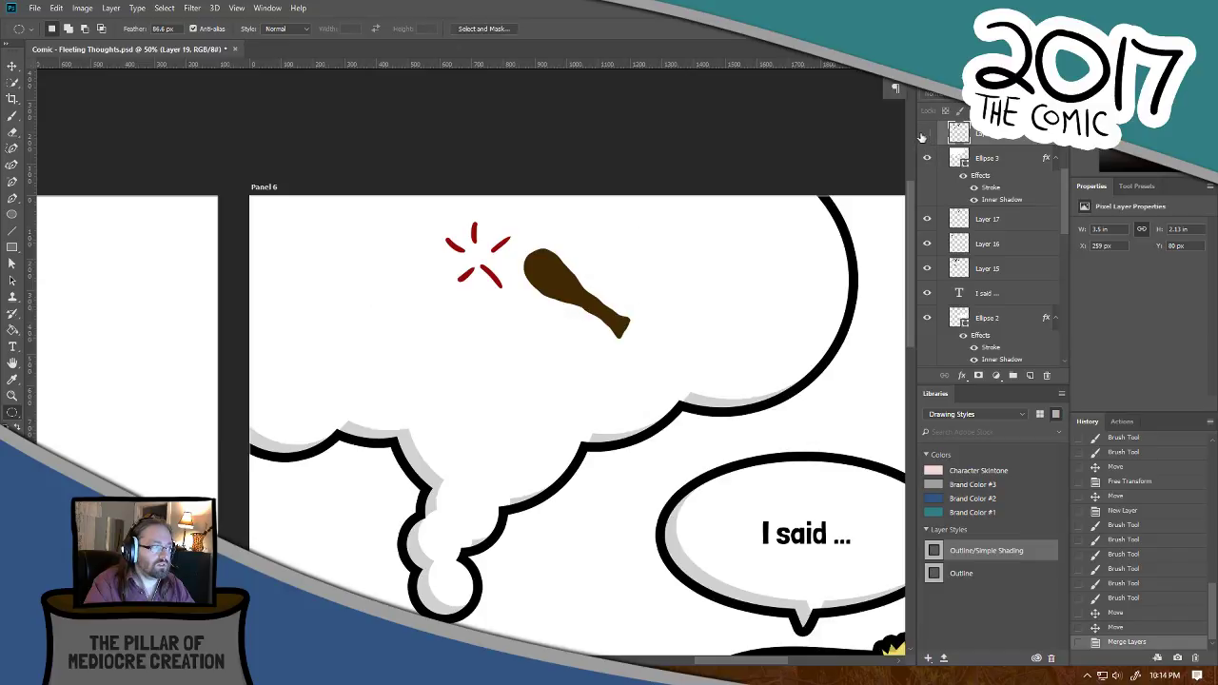
{"action": "left_click", "coordinate": [927, 136]}
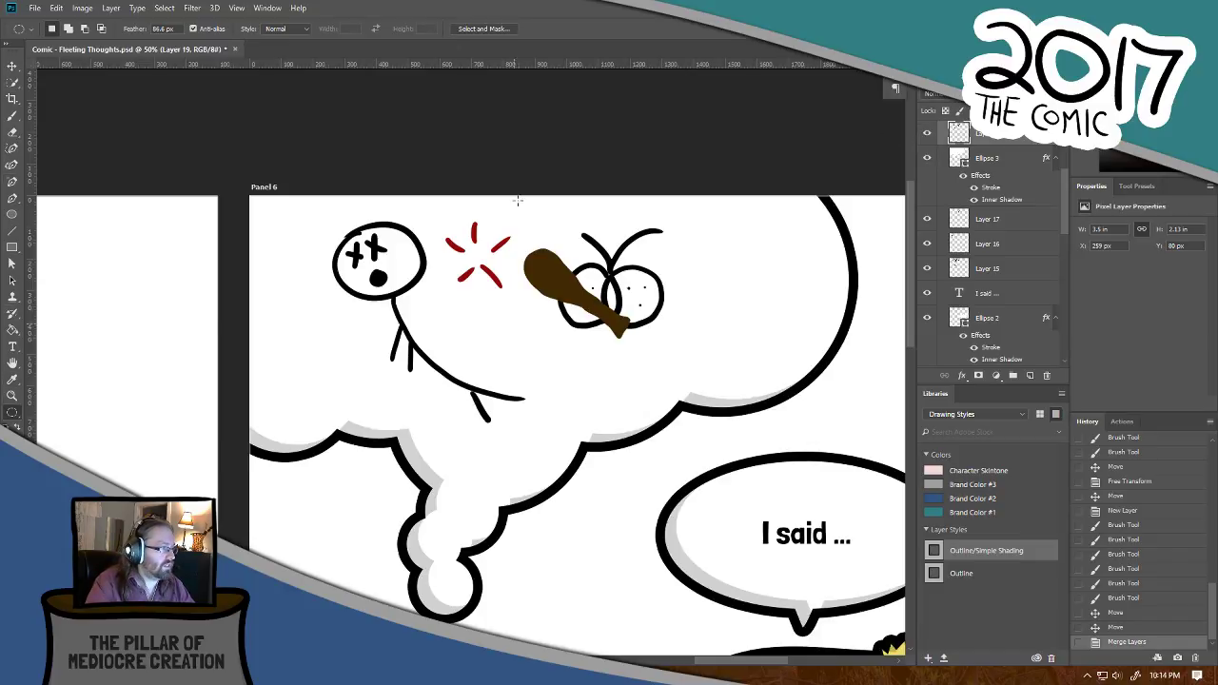
{"action": "left_click_drag", "start_coordinate": [526, 213], "coordinate": [696, 347]}
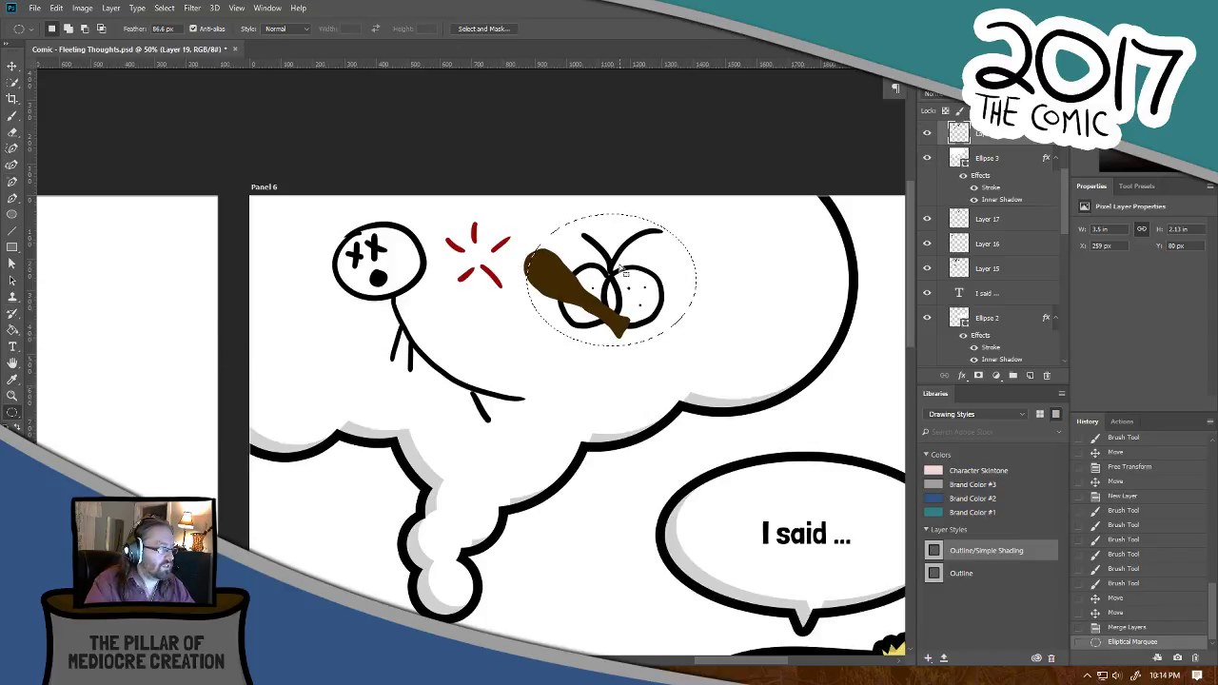
{"action": "right_click", "coordinate": [620, 267]}
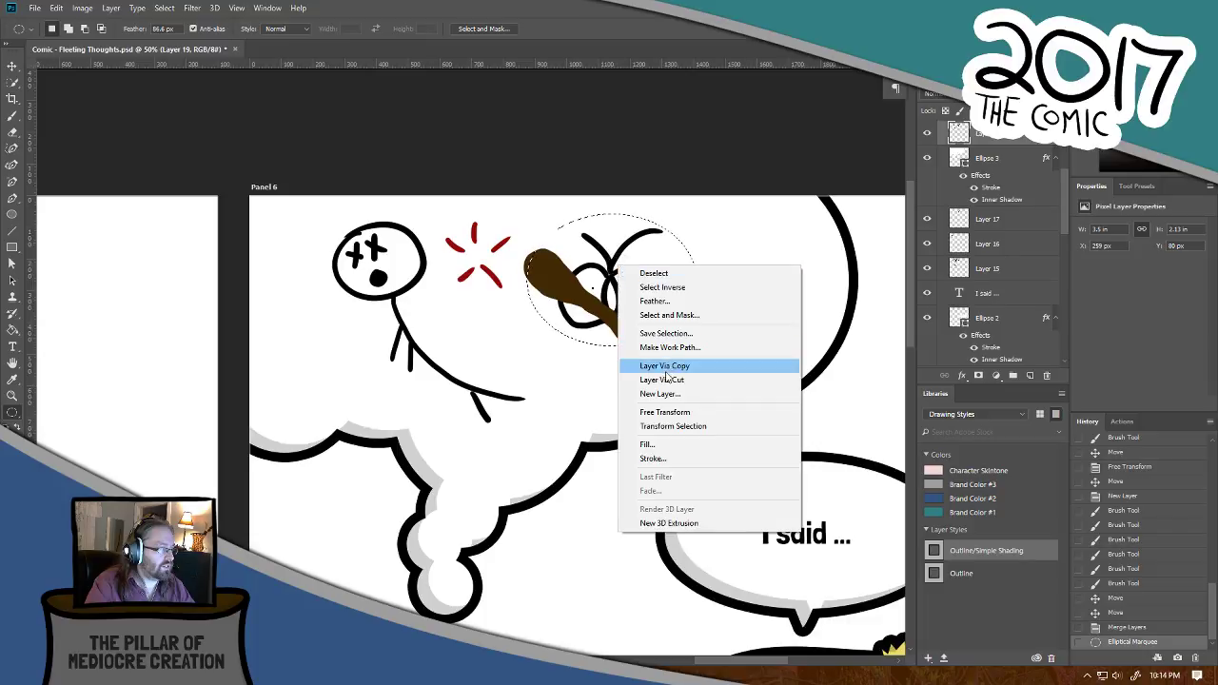
{"action": "left_click", "coordinate": [663, 380]}
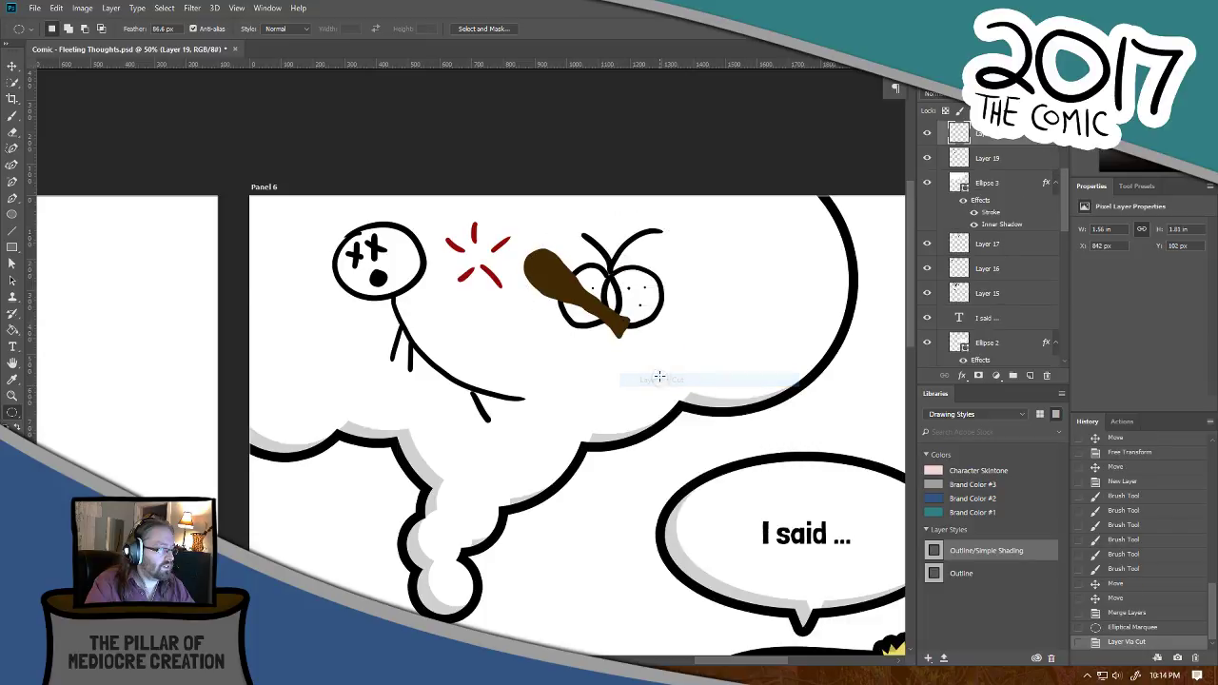
Step: Try to shift the cut-out butterfly sideways, and undo the move, the layer cut and the elliptical selection
{"action": "left_click", "coordinate": [12, 67]}
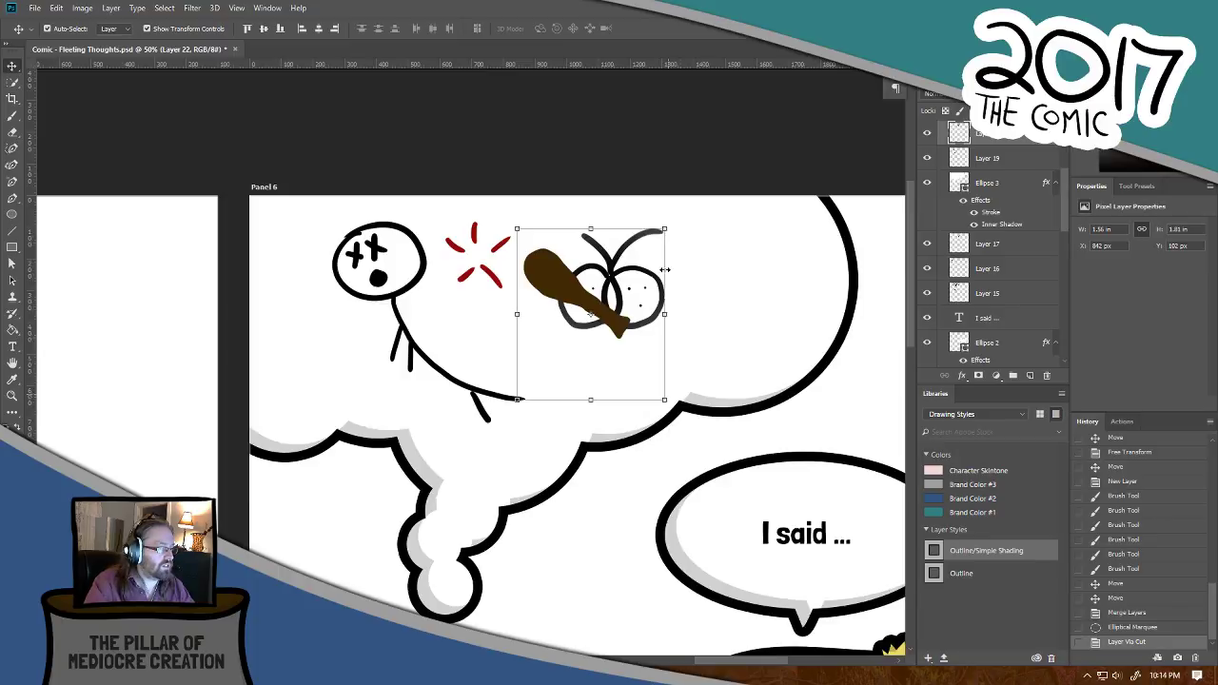
{"action": "left_click_drag", "start_coordinate": [659, 286], "coordinate": [720, 286]}
{"action": "key", "text": "ctrl+z"}
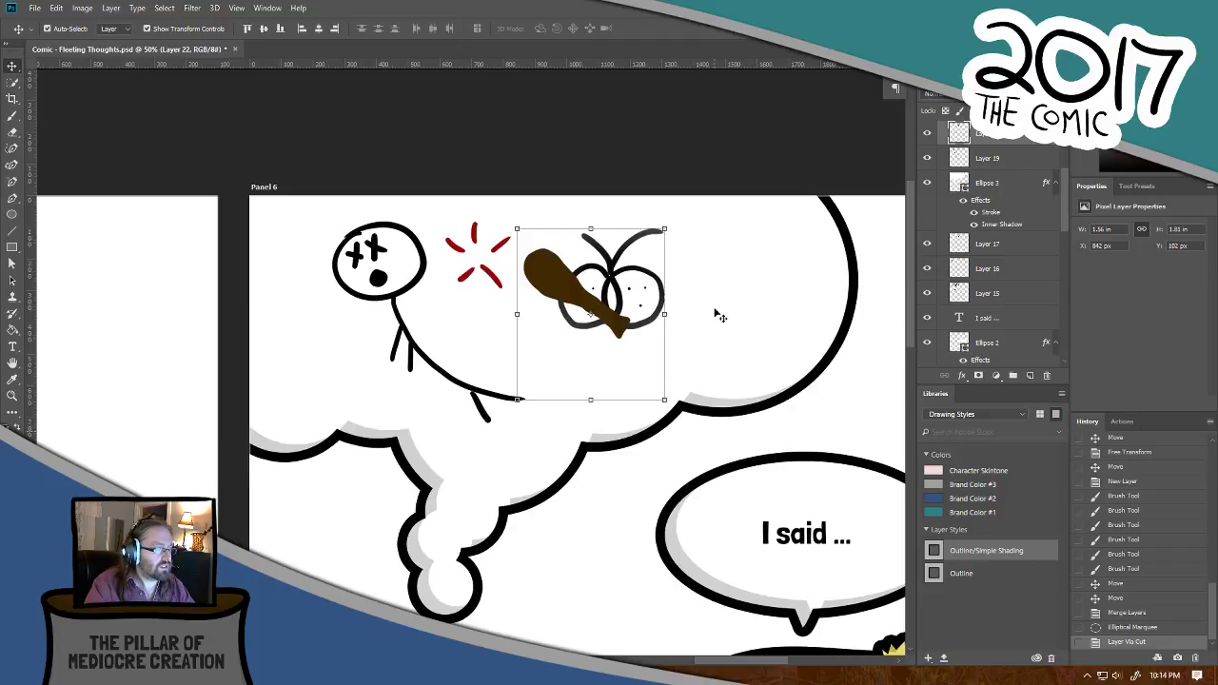
{"action": "left_click", "coordinate": [1119, 627]}
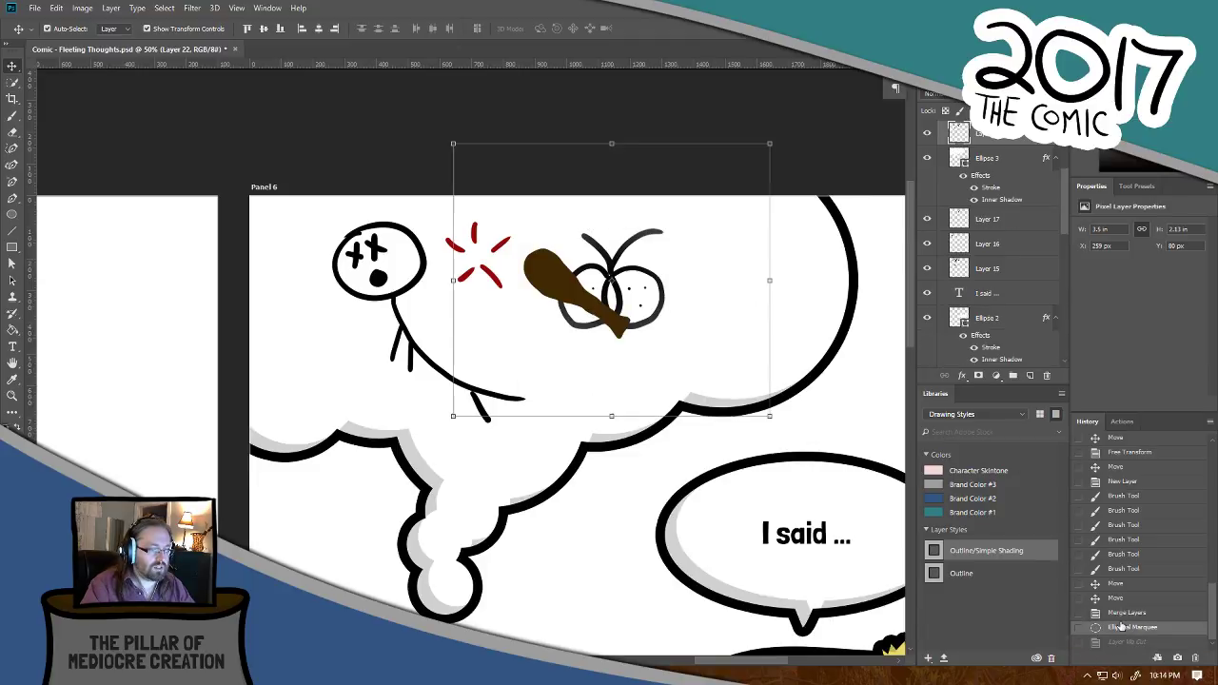
{"action": "left_click", "coordinate": [1119, 612]}
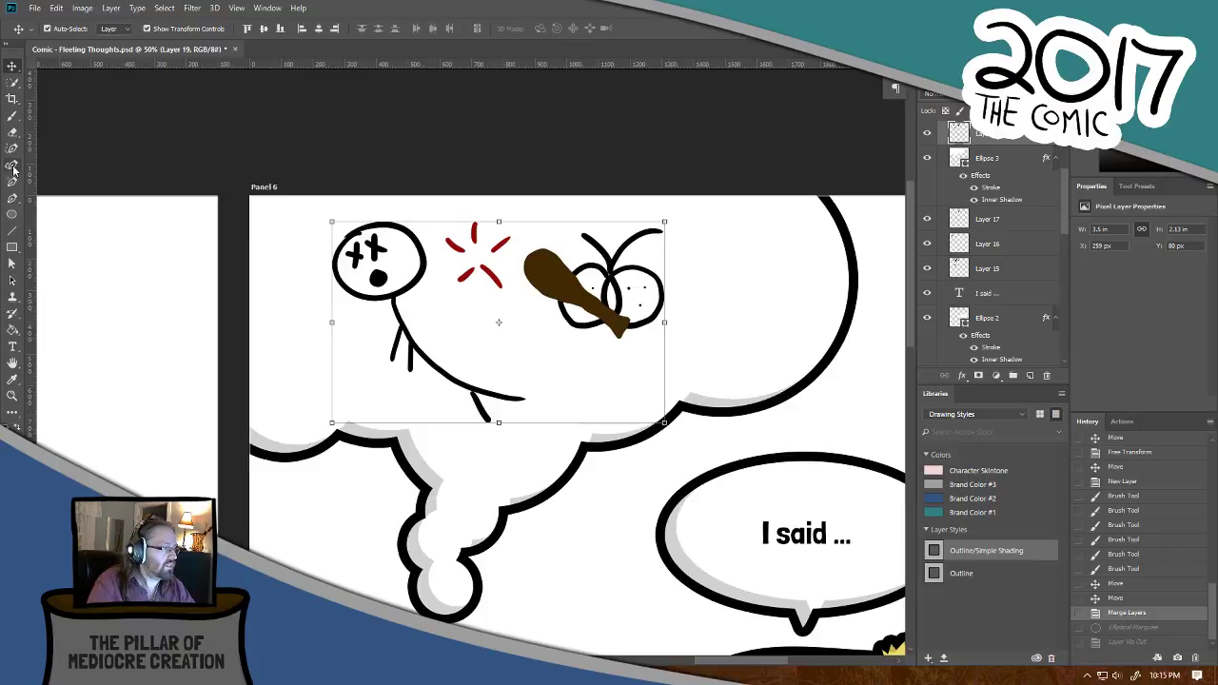
Step: Shift the stick figure and butterfly to about X 179 px, Y 219 px, and lower the club and red impact lines to match
{"action": "left_click_drag", "start_coordinate": [617, 267], "coordinate": [587, 311]}
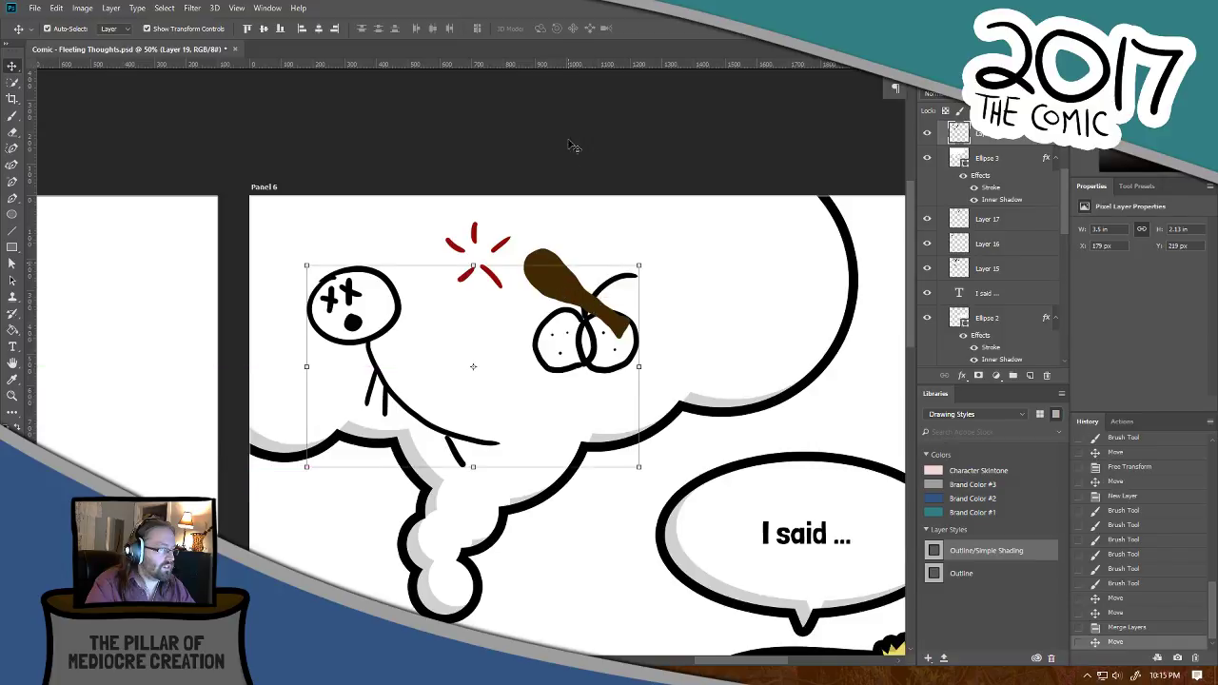
{"action": "left_click_drag", "start_coordinate": [552, 271], "coordinate": [549, 326]}
{"action": "mouse_move", "coordinate": [507, 254]}
{"action": "left_mouse_down"}
{"action": "mouse_move", "coordinate": [508, 340]}
{"action": "mouse_move", "coordinate": [506, 304]}
{"action": "mouse_move", "coordinate": [508, 317]}
{"action": "left_mouse_up"}
Step: Paint a black speech bubble outline at Panel 6's upper edge, with its pointed tail reaching down to the butterfly's antennae
{"action": "left_click", "coordinate": [12, 115]}
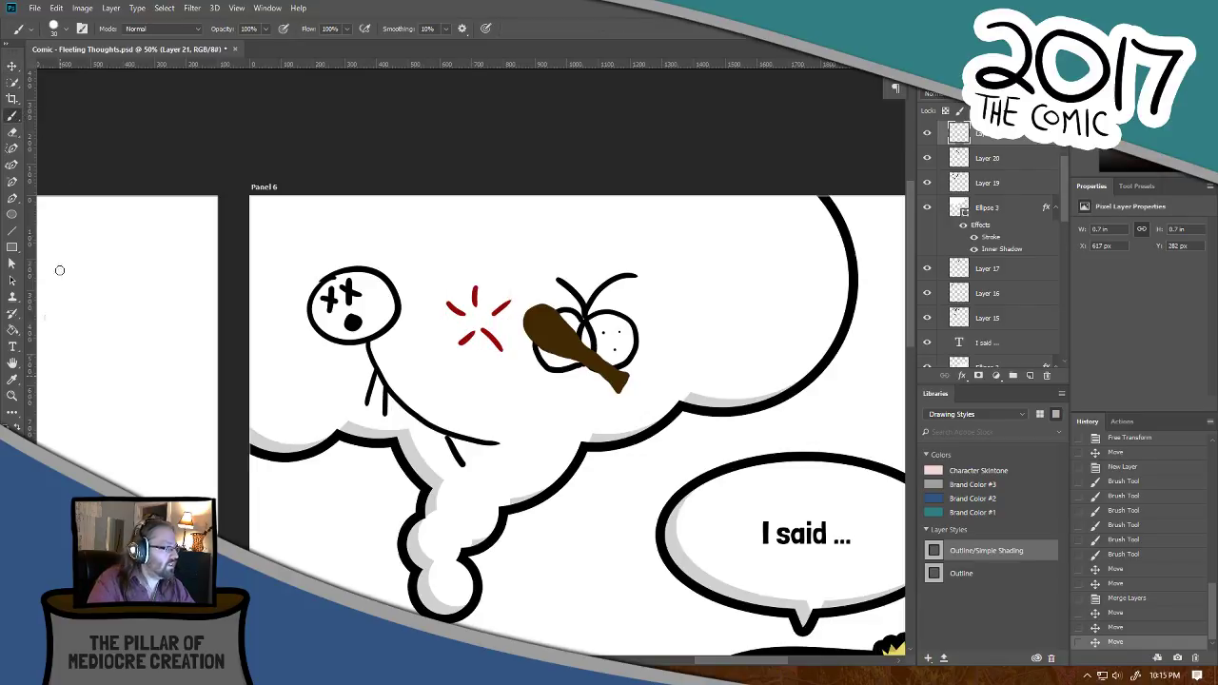
{"action": "key", "text": "ctrl+plus"}
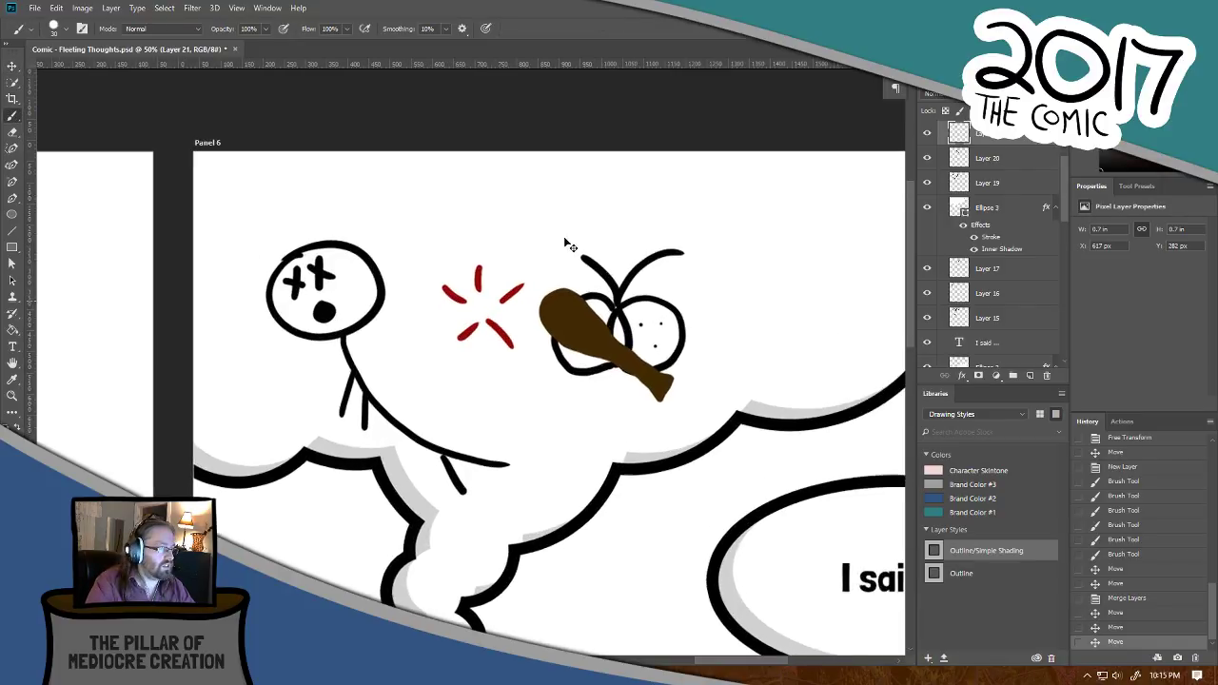
{"action": "left_click_drag", "start_coordinate": [663, 218], "coordinate": [580, 283]}
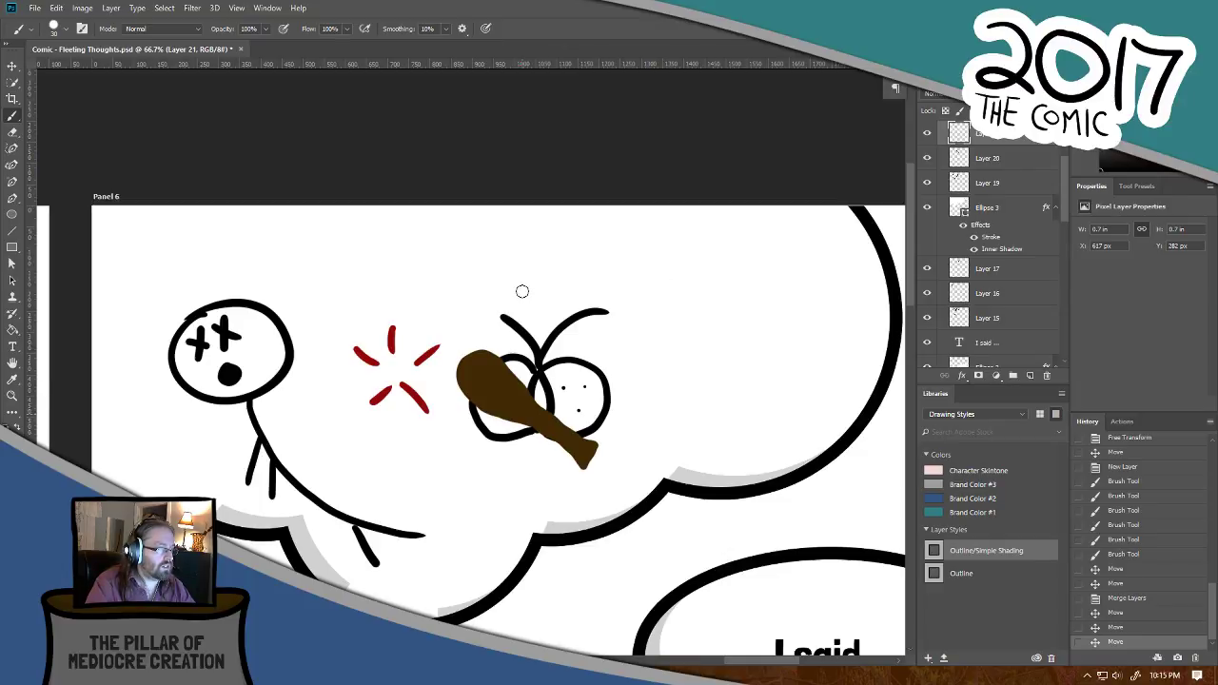
{"action": "mouse_move", "coordinate": [525, 280]}
{"action": "left_mouse_down"}
{"action": "mouse_move", "coordinate": [794, 248]}
{"action": "mouse_move", "coordinate": [794, 209]}
{"action": "left_mouse_up"}
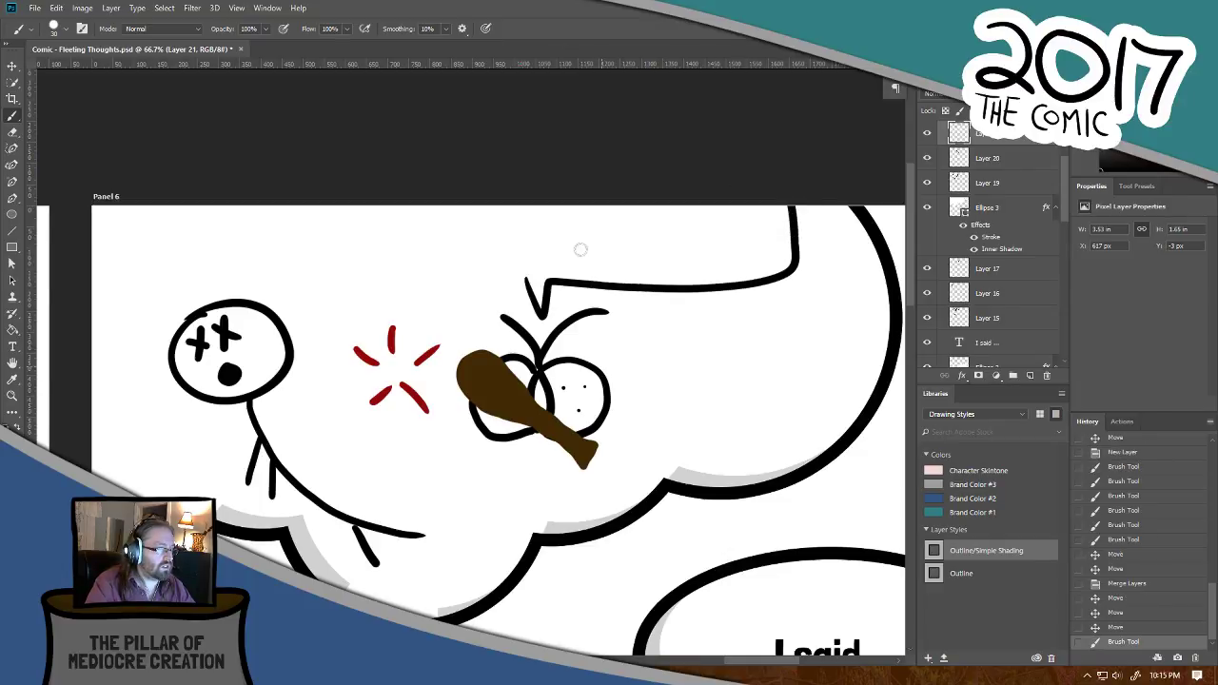
{"action": "mouse_move", "coordinate": [525, 280]}
{"action": "left_mouse_down"}
{"action": "mouse_move", "coordinate": [386, 277]}
{"action": "mouse_move", "coordinate": [364, 210]}
{"action": "mouse_move", "coordinate": [380, 176]}
{"action": "mouse_move", "coordinate": [420, 248]}
{"action": "left_mouse_up"}
Step: Hand-letter "REVENGE!!" in black brush strokes inside the butterfly's speech bubble
{"action": "mouse_move", "coordinate": [394, 211]}
{"action": "left_mouse_down"}
{"action": "mouse_move", "coordinate": [438, 248]}
{"action": "mouse_move", "coordinate": [500, 246]}
{"action": "mouse_move", "coordinate": [461, 217]}
{"action": "mouse_move", "coordinate": [486, 209]}
{"action": "mouse_move", "coordinate": [525, 248]}
{"action": "mouse_move", "coordinate": [550, 225]}
{"action": "mouse_move", "coordinate": [571, 254]}
{"action": "mouse_move", "coordinate": [583, 213]}
{"action": "left_mouse_up"}
{"action": "mouse_move", "coordinate": [550, 234]}
{"action": "left_mouse_down"}
{"action": "mouse_move", "coordinate": [576, 232]}
{"action": "mouse_move", "coordinate": [580, 255]}
{"action": "left_mouse_up"}
{"action": "mouse_move", "coordinate": [584, 209]}
{"action": "left_mouse_down"}
{"action": "mouse_move", "coordinate": [612, 253]}
{"action": "mouse_move", "coordinate": [615, 208]}
{"action": "mouse_move", "coordinate": [657, 257]}
{"action": "left_mouse_up"}
{"action": "mouse_move", "coordinate": [685, 208]}
{"action": "left_mouse_down"}
{"action": "mouse_move", "coordinate": [707, 247]}
{"action": "mouse_move", "coordinate": [683, 200]}
{"action": "mouse_move", "coordinate": [712, 211]}
{"action": "left_mouse_up"}
{"action": "left_click_drag", "start_coordinate": [681, 232], "coordinate": [756, 244]}
{"action": "left_click", "coordinate": [731, 249]}
{"action": "left_click", "coordinate": [755, 258]}
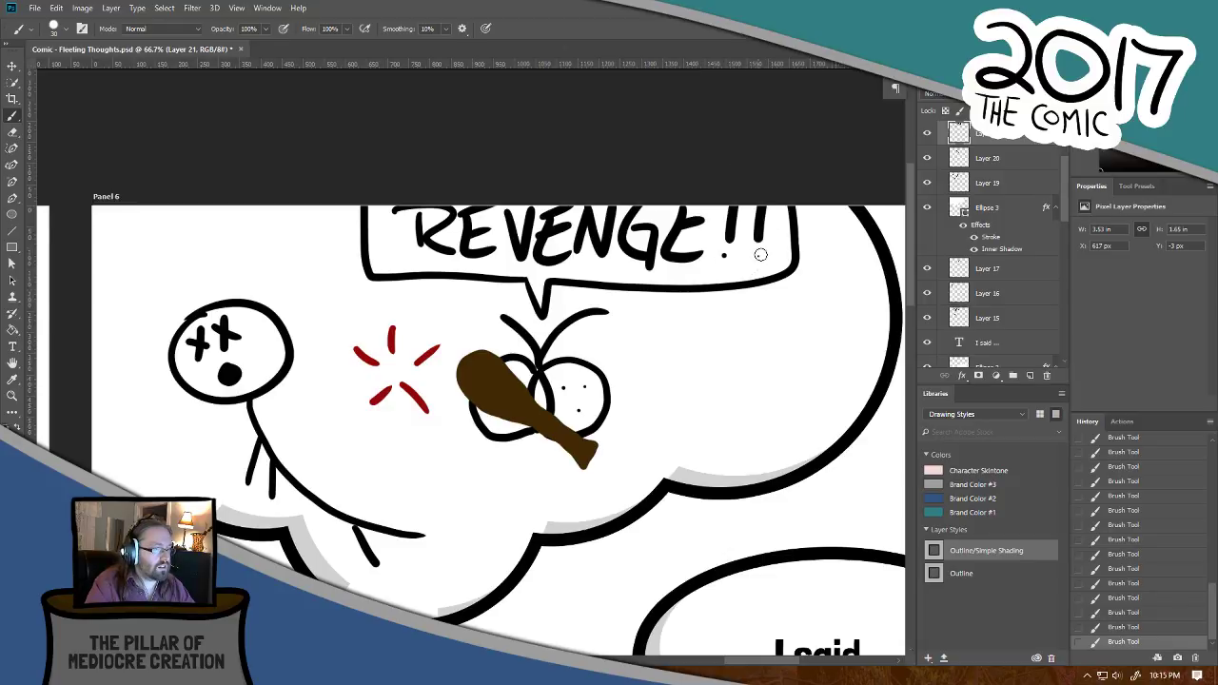
{"action": "left_click", "coordinate": [759, 255]}
Step: Check how the lettered speech bubble reads within the whole of Panel 6 and beside Panel 5
{"action": "key", "text": "ctrl+minus"}
{"action": "key", "text": "ctrl+minus"}
{"action": "key", "text": "ctrl+minus"}
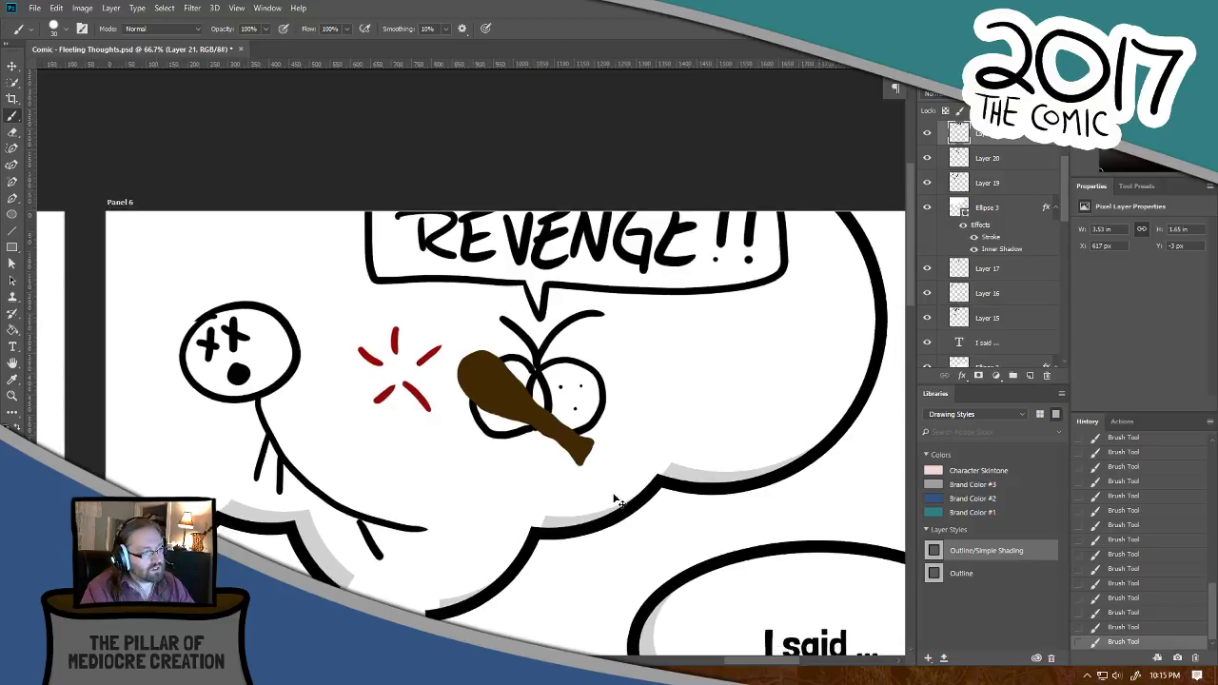
{"action": "key", "text": "ctrl+minus"}
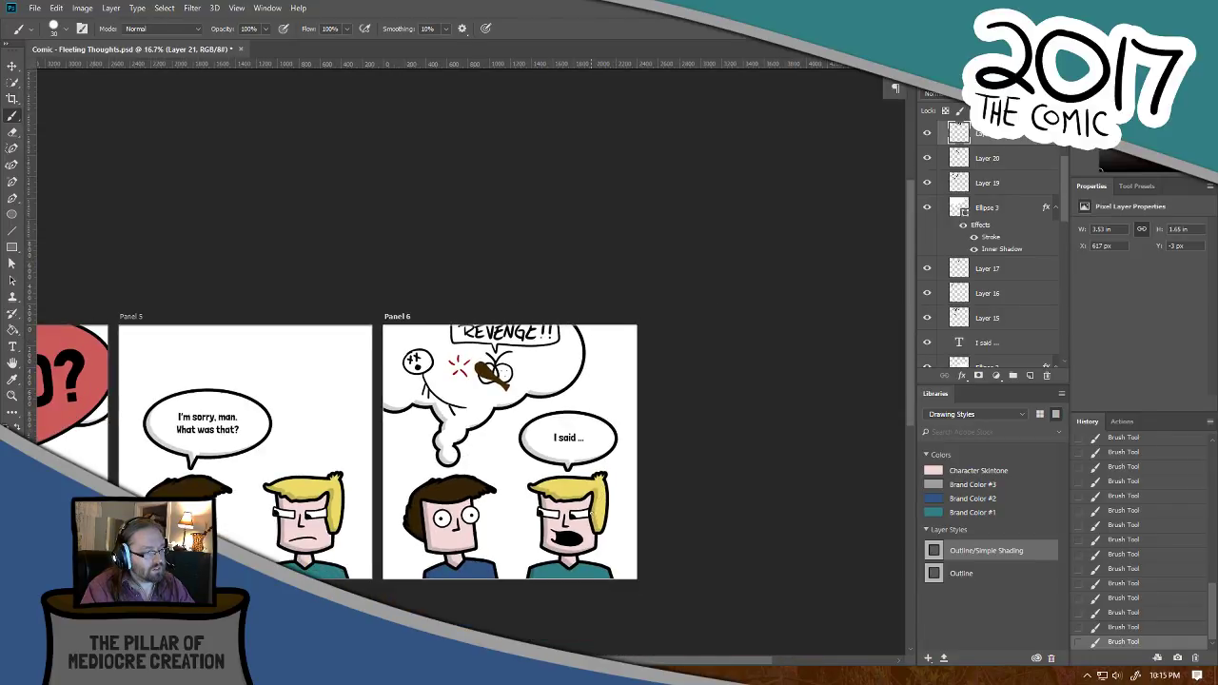
{"action": "key", "text": "ctrl+plus"}
{"action": "key", "text": "ctrl+plus"}
{"action": "key", "text": "ctrl+plus"}
{"action": "key", "text": "ctrl+plus"}
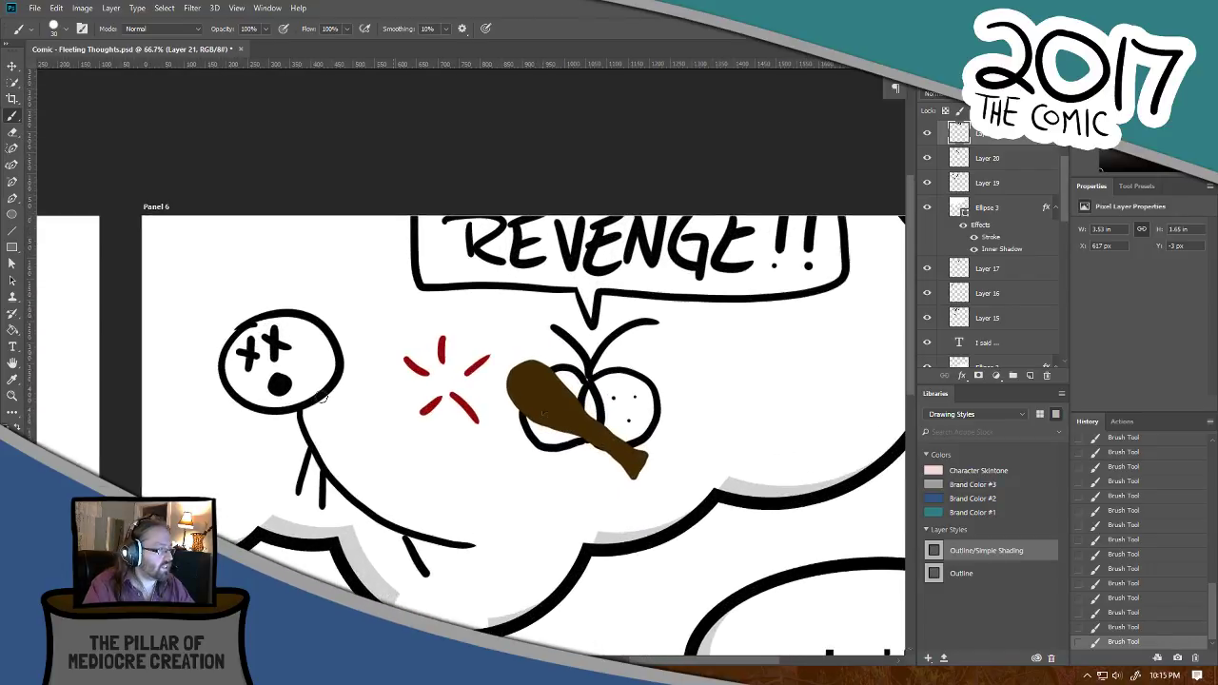
{"action": "key", "text": "ctrl+plus"}
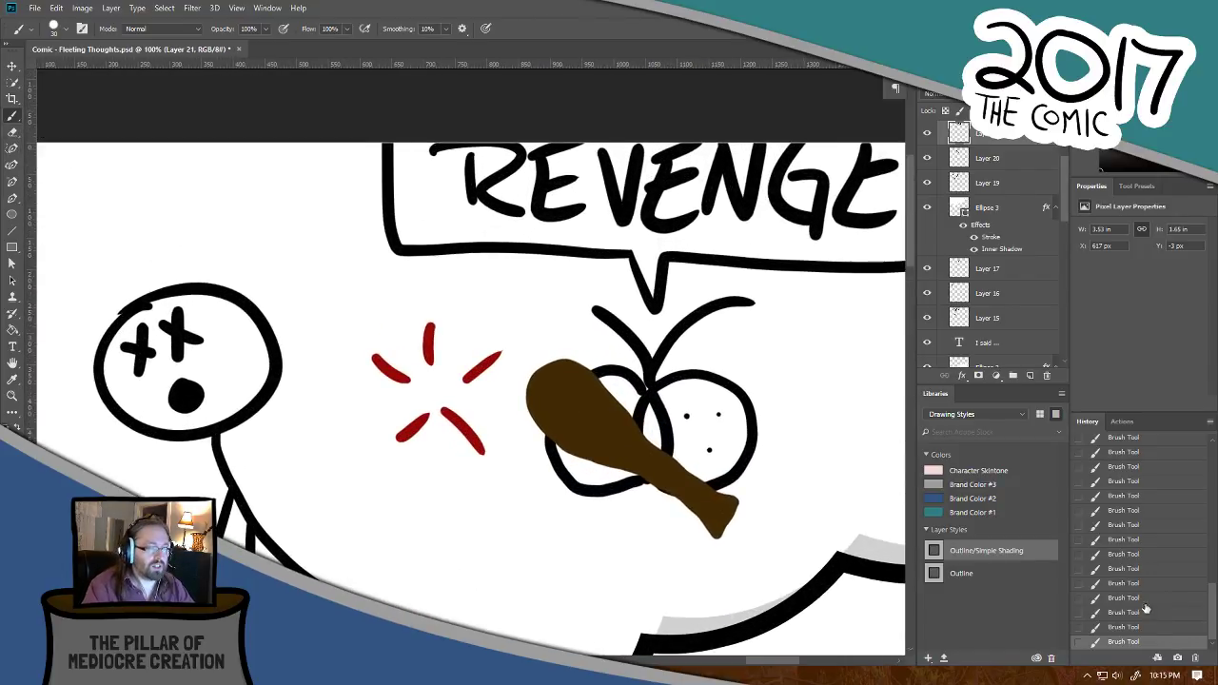
Step: Step back through the history to remove the "REVENGE!!" lettering while keeping the speech bubble outline
{"action": "left_click", "coordinate": [1171, 530]}
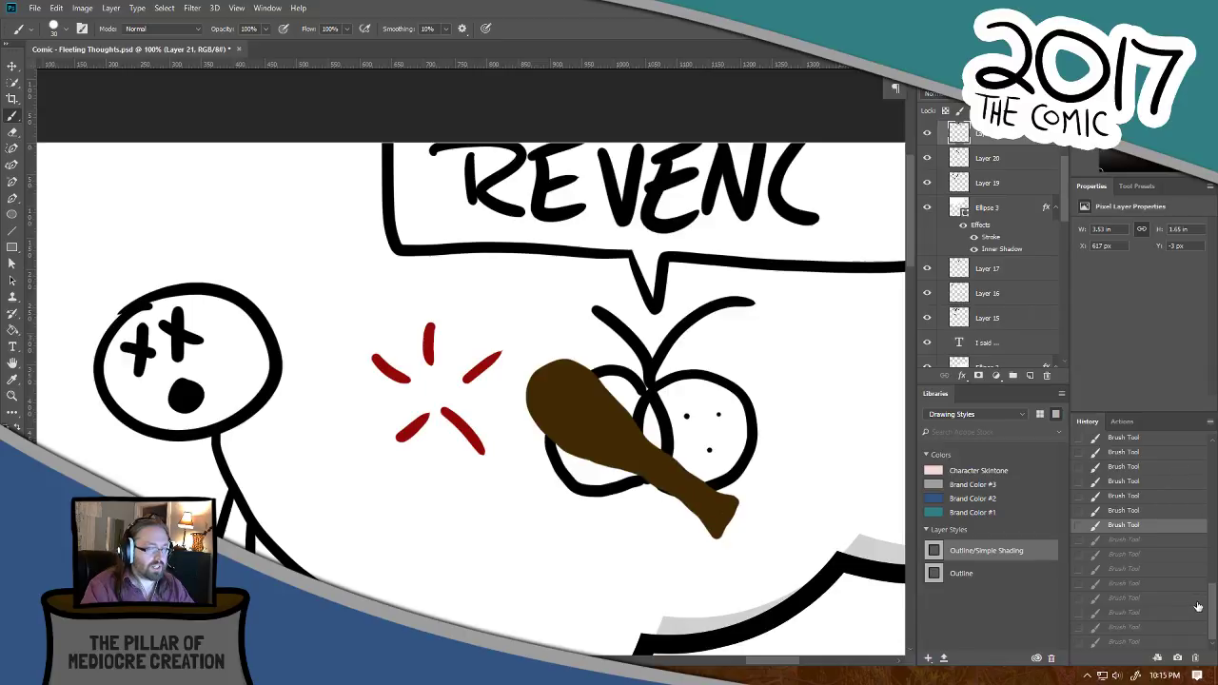
{"action": "left_click_drag", "start_coordinate": [1212, 605], "coordinate": [1212, 576]}
{"action": "left_click", "coordinate": [1157, 495]}
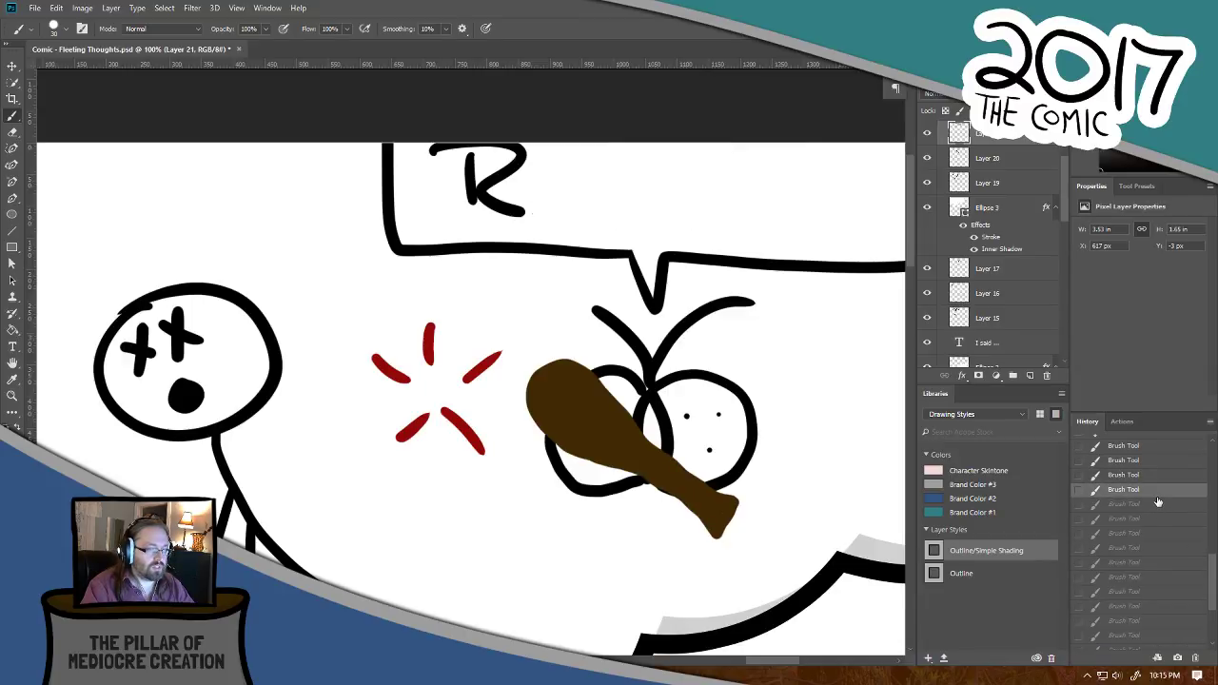
{"action": "left_click", "coordinate": [1155, 475]}
{"action": "left_click", "coordinate": [1156, 449]}
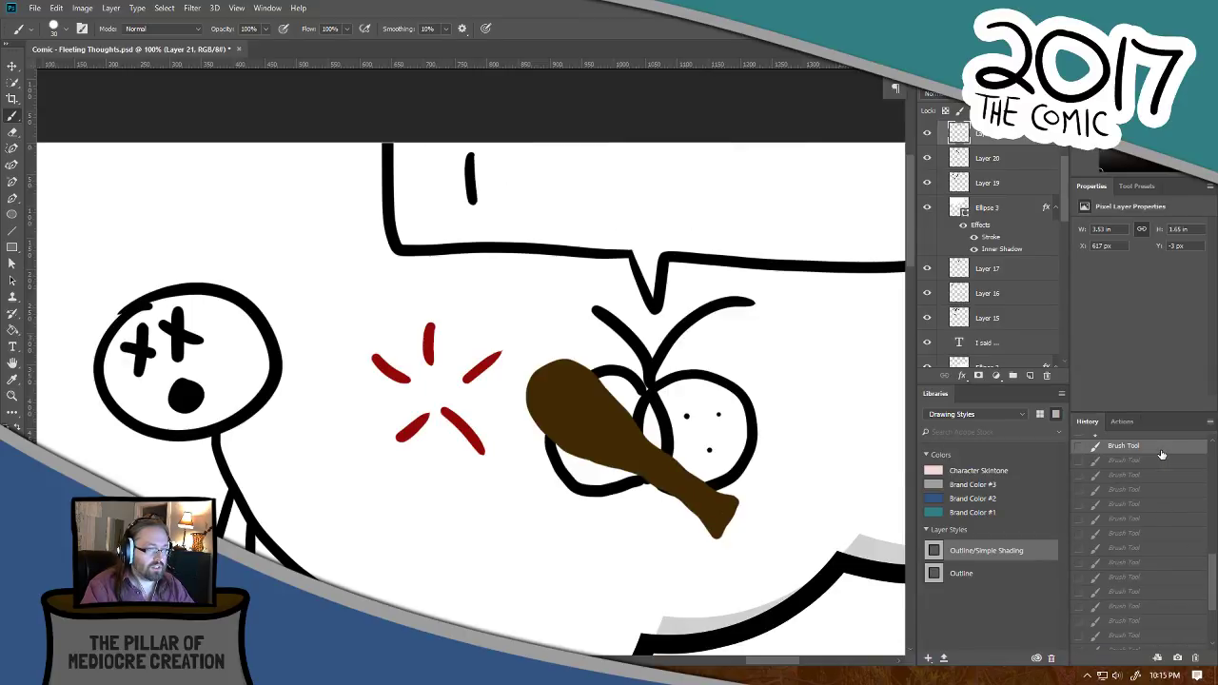
{"action": "left_click", "coordinate": [1151, 463]}
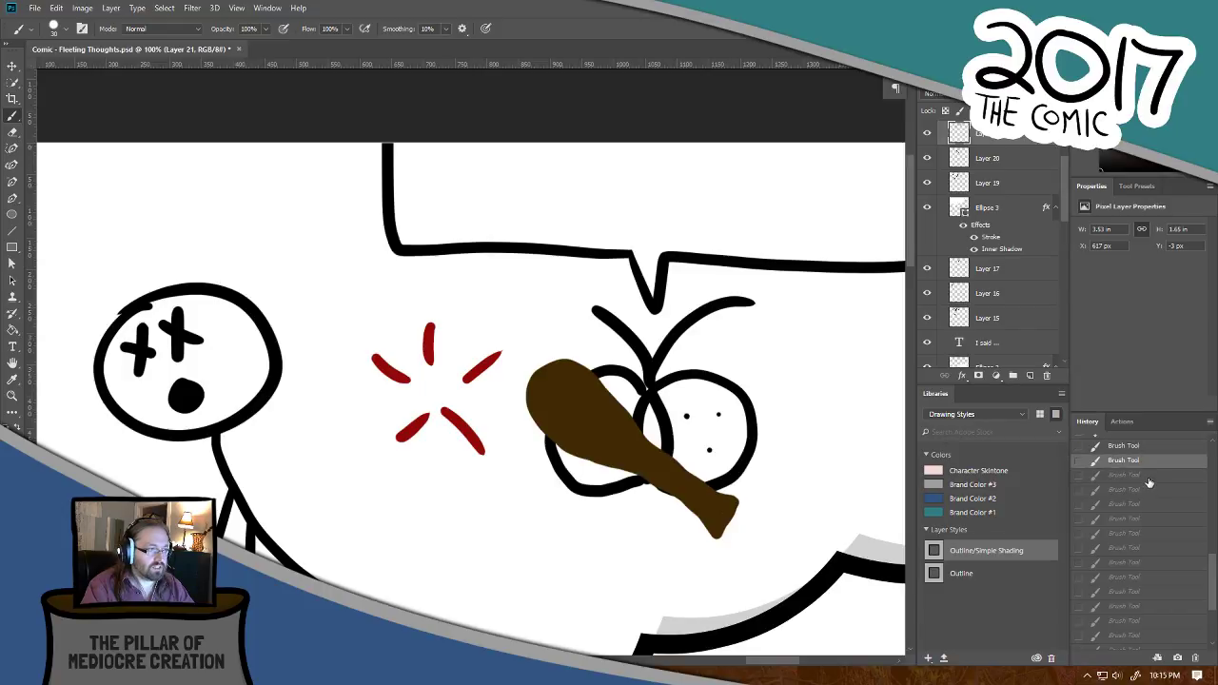
Step: Hand-letter "REVOLT!" in black brush strokes inside the butterfly's speech bubble
{"action": "mouse_move", "coordinate": [698, 360]}
{"action": "left_mouse_down"}
{"action": "mouse_move", "coordinate": [510, 404]}
{"action": "mouse_move", "coordinate": [465, 439]}
{"action": "left_mouse_up"}
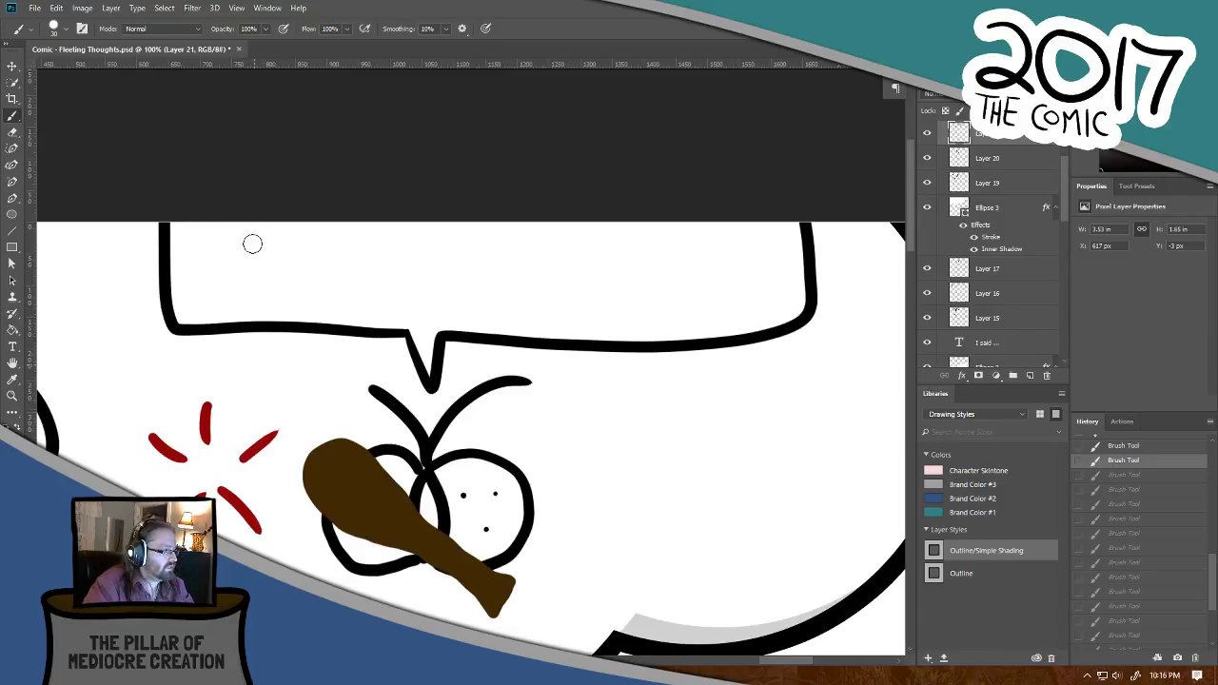
{"action": "mouse_move", "coordinate": [255, 232]}
{"action": "left_mouse_down"}
{"action": "mouse_move", "coordinate": [242, 285]}
{"action": "mouse_move", "coordinate": [298, 240]}
{"action": "mouse_move", "coordinate": [314, 298]}
{"action": "left_mouse_up"}
{"action": "left_click_drag", "start_coordinate": [330, 238], "coordinate": [379, 278]}
{"action": "mouse_move", "coordinate": [390, 225]}
{"action": "left_mouse_down"}
{"action": "mouse_move", "coordinate": [320, 236]}
{"action": "mouse_move", "coordinate": [385, 259]}
{"action": "mouse_move", "coordinate": [449, 218]}
{"action": "mouse_move", "coordinate": [599, 293]}
{"action": "left_mouse_up"}
{"action": "left_click_drag", "start_coordinate": [649, 228], "coordinate": [631, 292]}
{"action": "mouse_move", "coordinate": [597, 243]}
{"action": "left_mouse_down"}
{"action": "mouse_move", "coordinate": [693, 221]}
{"action": "mouse_move", "coordinate": [723, 281]}
{"action": "left_mouse_up"}
{"action": "left_click", "coordinate": [712, 307]}
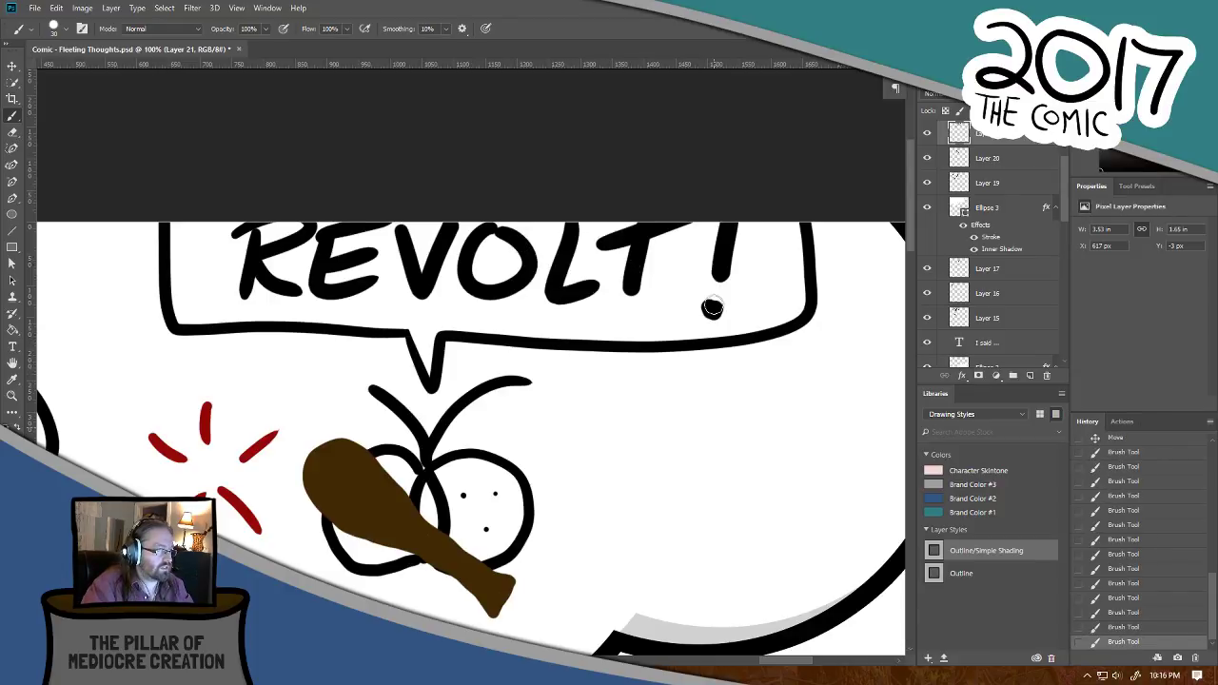
Step: Review the "REVOLT!" speech bubble within Panel 6 and against the neighbouring panels
{"action": "key", "text": "ctrl+minus"}
{"action": "key", "text": "ctrl+minus"}
{"action": "key", "text": "ctrl+minus"}
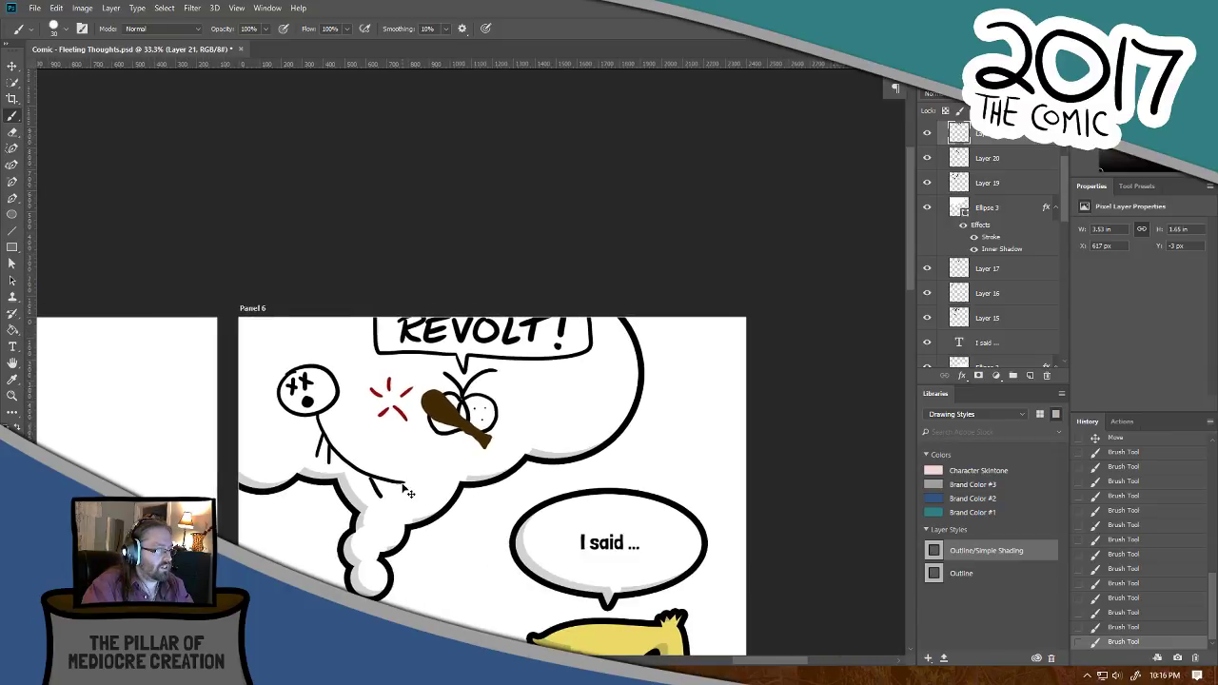
{"action": "key", "text": "ctrl+minus"}
{"action": "key", "text": "ctrl+minus"}
{"action": "left_click_drag", "start_coordinate": [380, 477], "coordinate": [742, 408]}
{"action": "left_click_drag", "start_coordinate": [628, 426], "coordinate": [320, 462]}
{"action": "key", "text": "ctrl+plus"}
{"action": "key", "text": "ctrl+plus"}
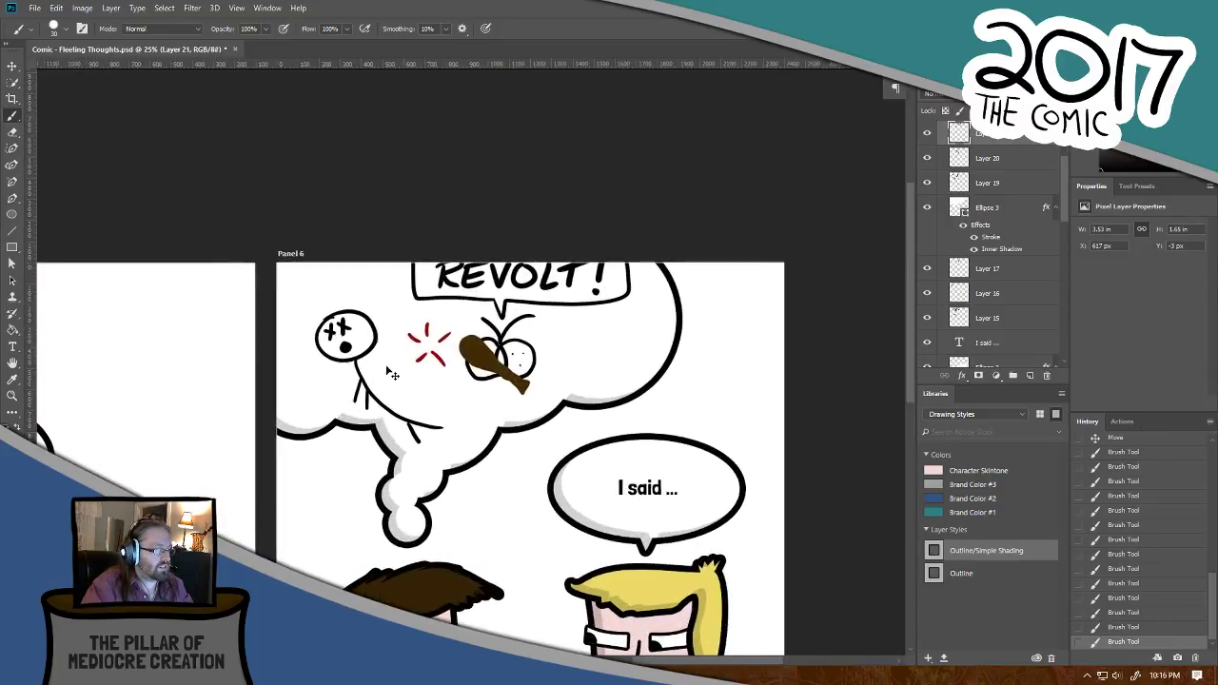
{"action": "key", "text": "ctrl+plus"}
{"action": "key", "text": "ctrl+plus"}
{"action": "key", "text": "ctrl+plus"}
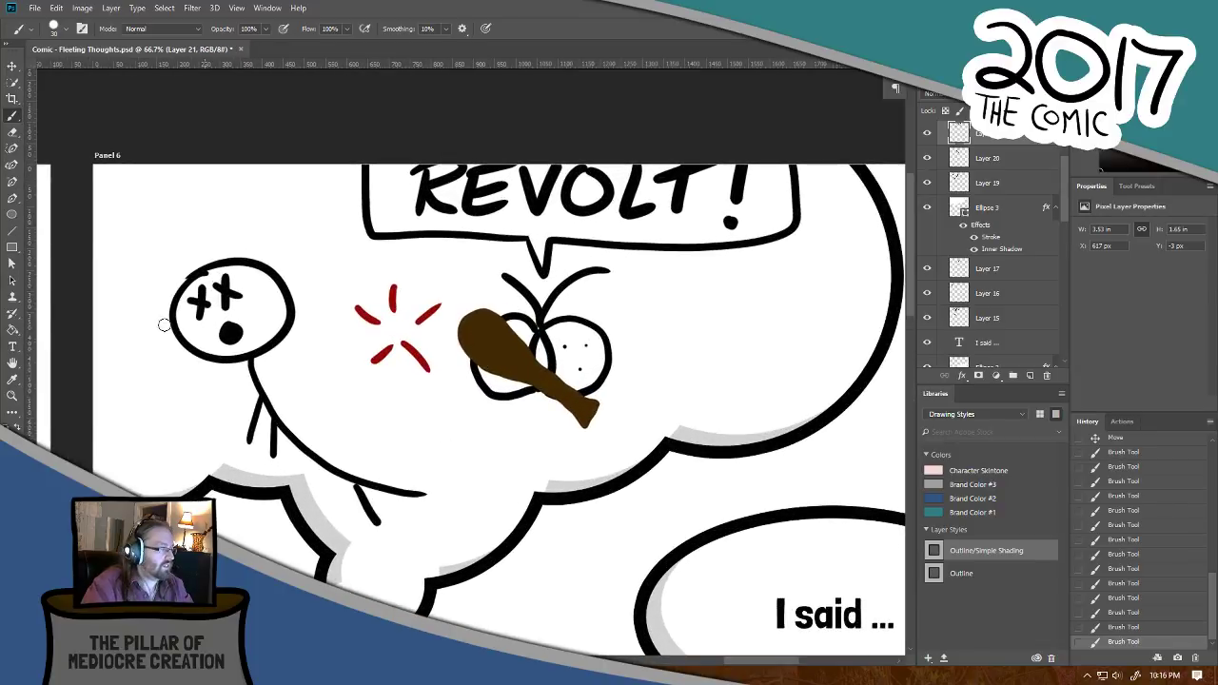
Step: Move the brown club off the butterfly into the empty space to its right in Panel 6
{"action": "left_click", "coordinate": [13, 66]}
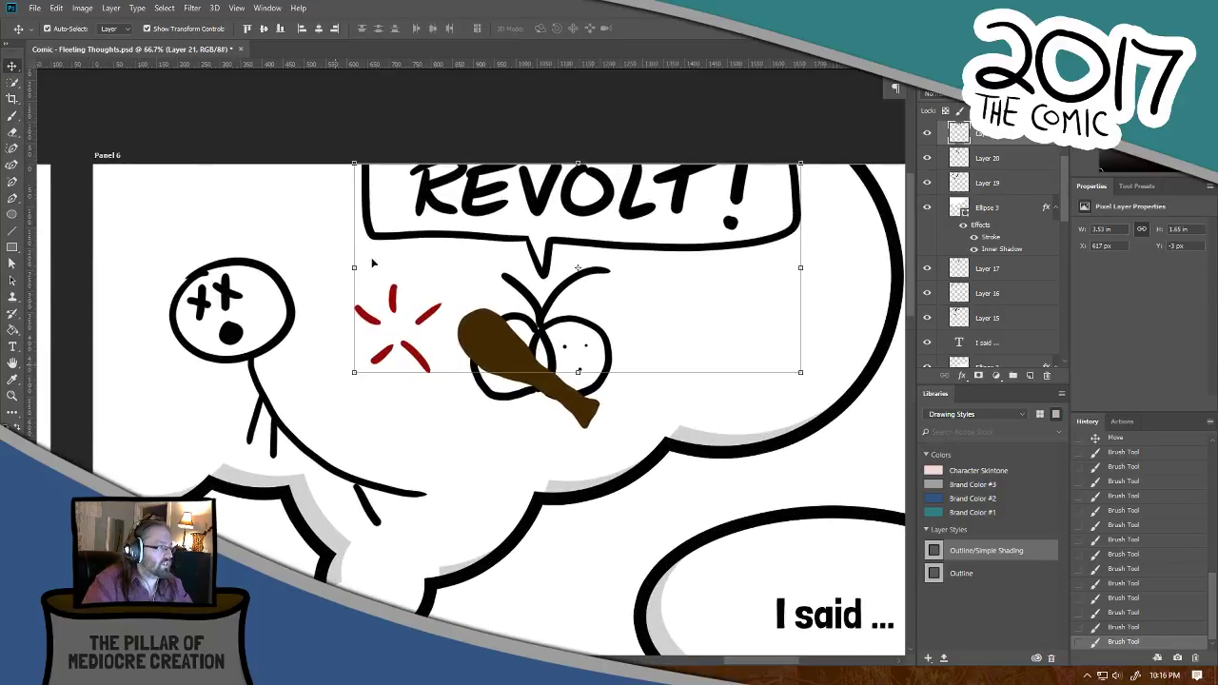
{"action": "left_click", "coordinate": [487, 354]}
{"action": "left_click_drag", "start_coordinate": [680, 339], "coordinate": [752, 304]}
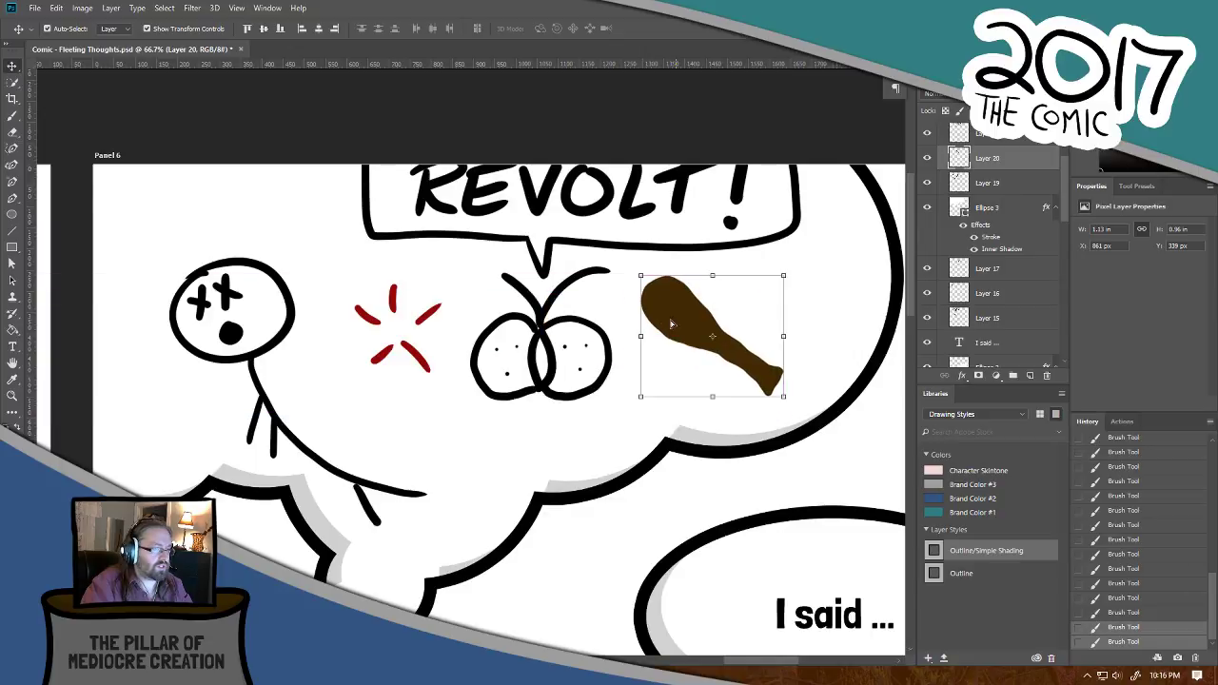
Step: Trace the painted club's outline as a closed, filled shape with the Freeform Pen
{"action": "key", "text": "ctrl+plus"}
{"action": "key", "text": "ctrl+plus"}
{"action": "left_click_drag", "start_coordinate": [328, 321], "coordinate": [177, 313]}
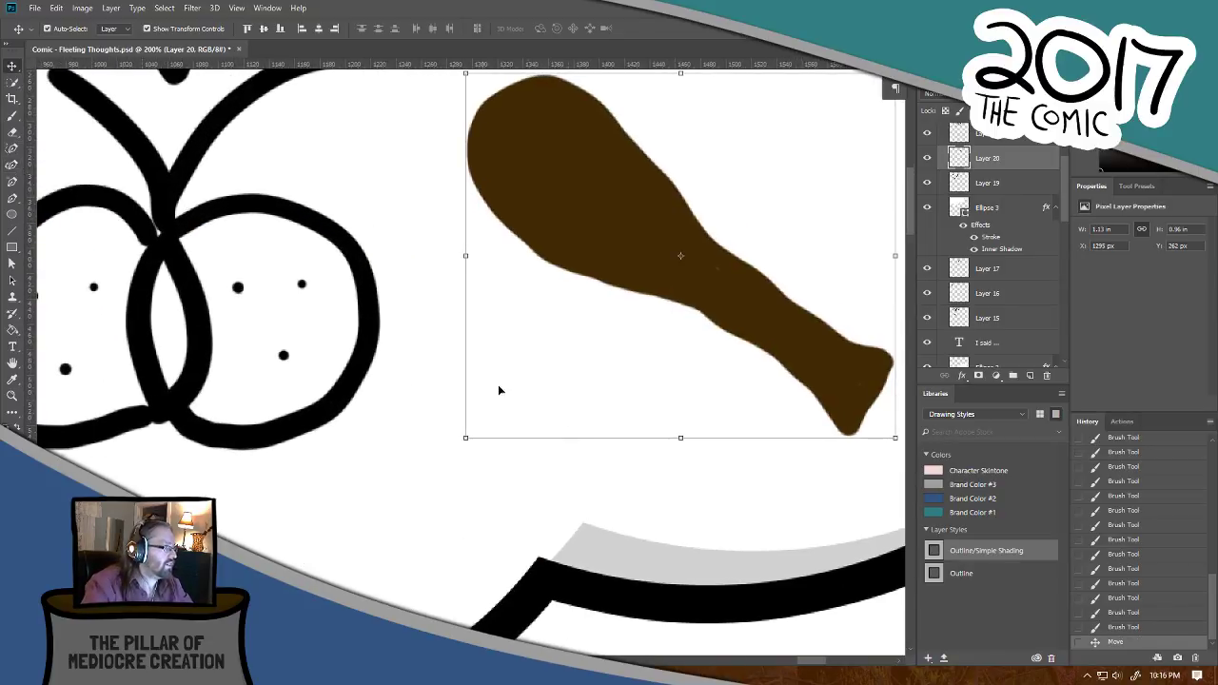
{"action": "left_click", "coordinate": [12, 148]}
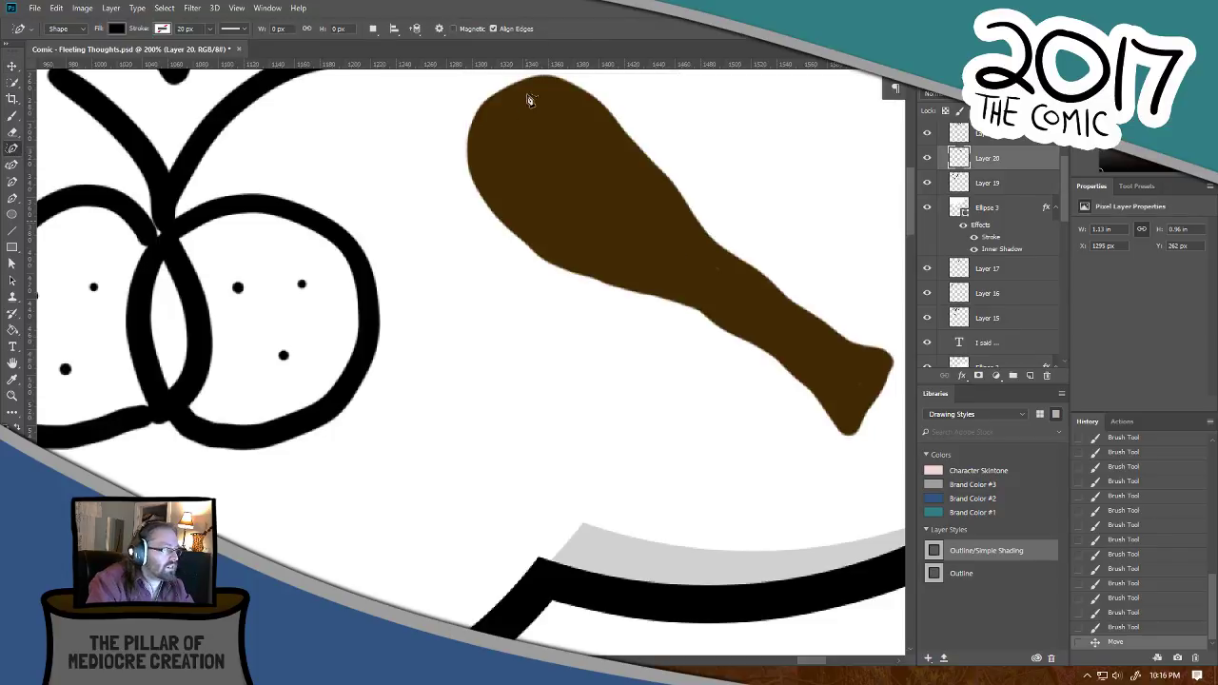
{"action": "mouse_move", "coordinate": [496, 99]}
{"action": "left_mouse_down"}
{"action": "mouse_move", "coordinate": [472, 157]}
{"action": "mouse_move", "coordinate": [518, 238]}
{"action": "mouse_move", "coordinate": [716, 316]}
{"action": "mouse_move", "coordinate": [813, 381]}
{"action": "mouse_move", "coordinate": [853, 444]}
{"action": "mouse_move", "coordinate": [866, 432]}
{"action": "mouse_move", "coordinate": [892, 387]}
{"action": "mouse_move", "coordinate": [893, 350]}
{"action": "mouse_move", "coordinate": [849, 349]}
{"action": "mouse_move", "coordinate": [787, 303]}
{"action": "mouse_move", "coordinate": [582, 84]}
{"action": "mouse_move", "coordinate": [551, 78]}
{"action": "mouse_move", "coordinate": [499, 102]}
{"action": "left_mouse_up"}
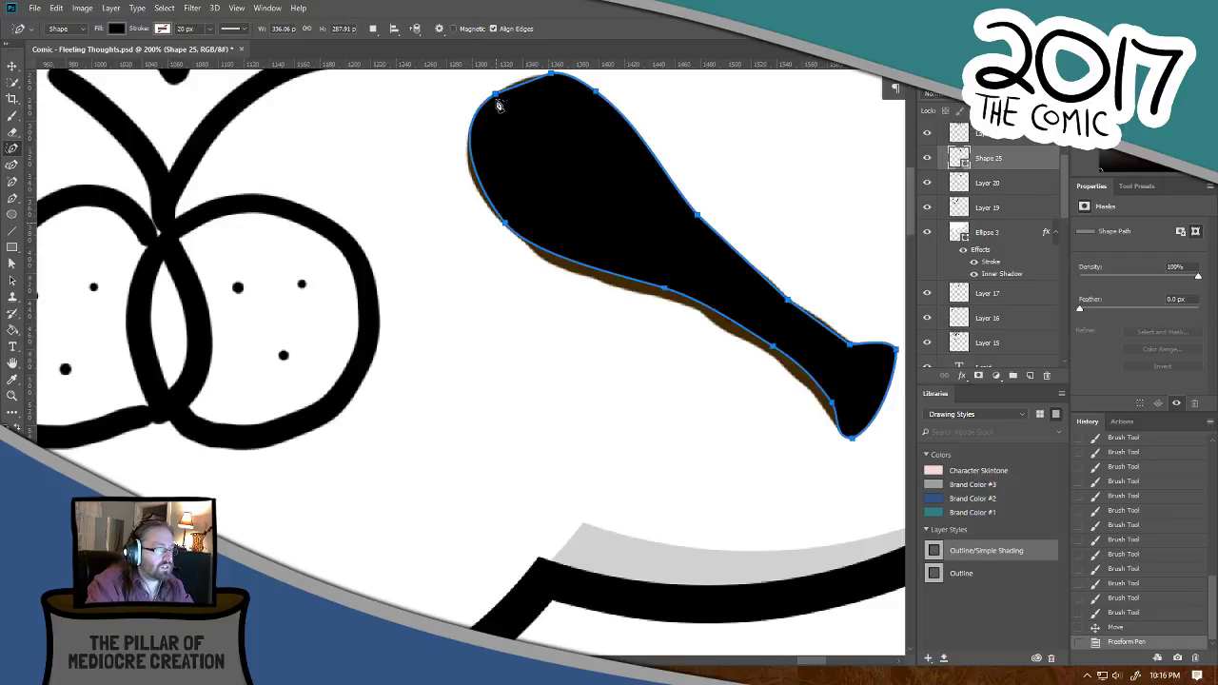
Step: Apply the Outline/Simple Shading style to the traced club and make its stroke thinner
{"action": "left_click", "coordinate": [11, 70]}
{"action": "left_click_drag", "start_coordinate": [622, 275], "coordinate": [517, 337]}
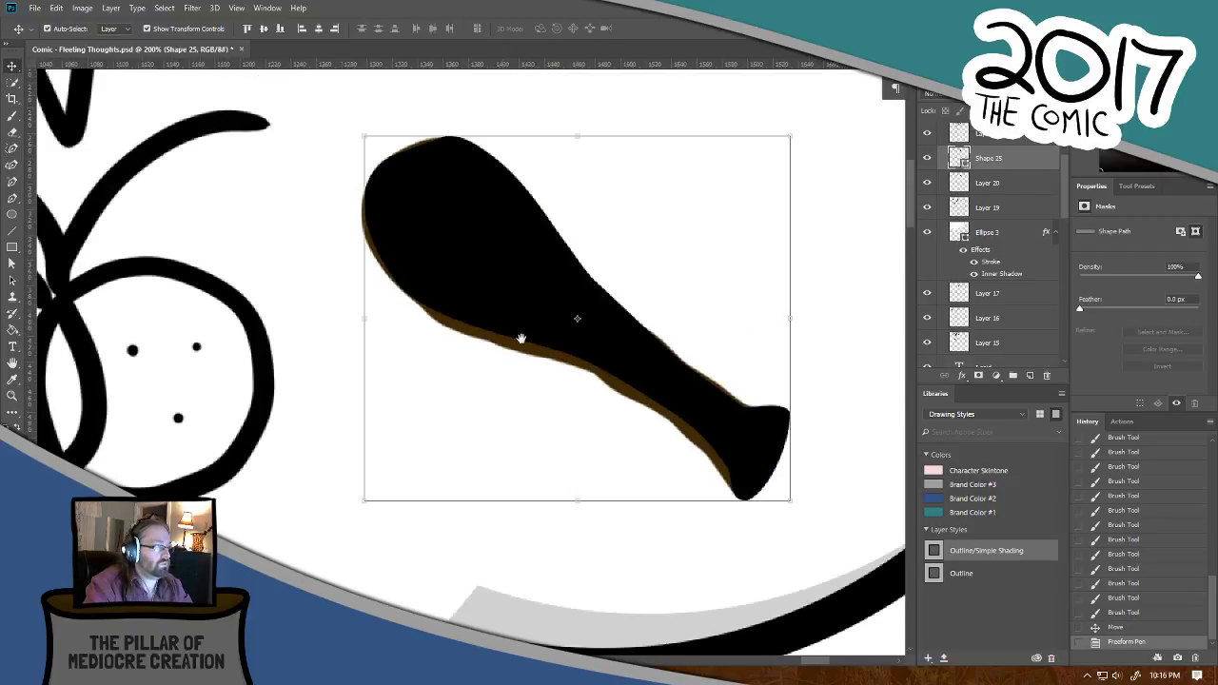
{"action": "left_click", "coordinate": [988, 550]}
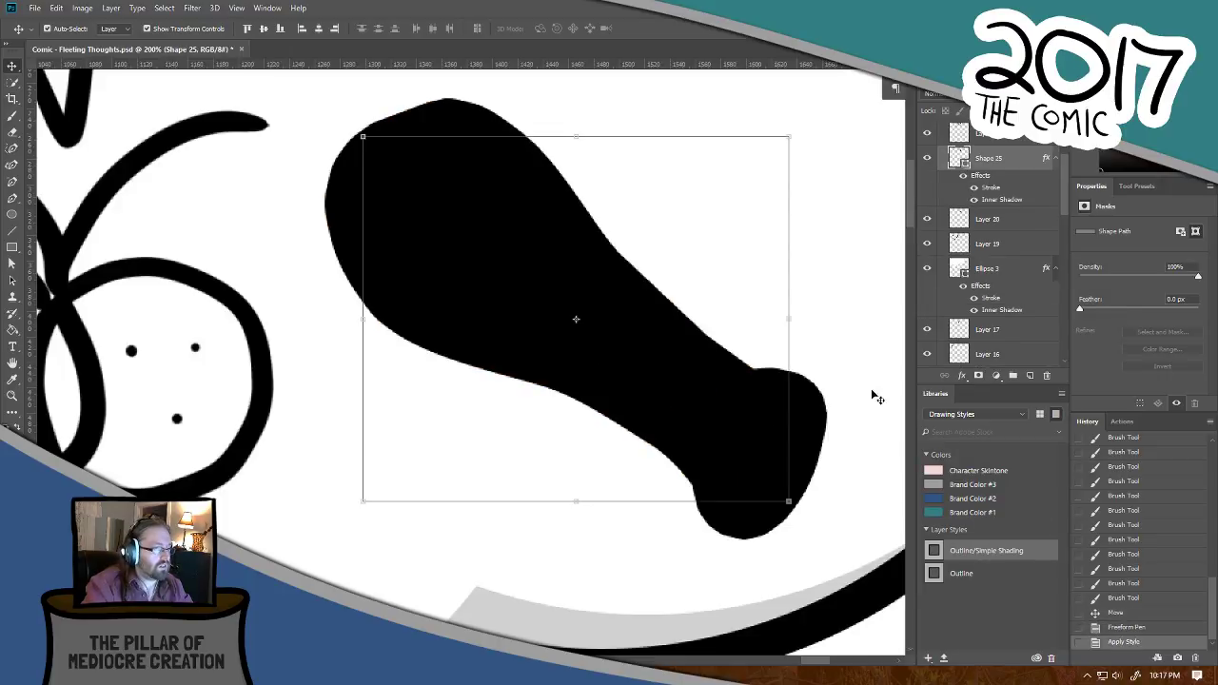
{"action": "double_click", "coordinate": [1001, 190]}
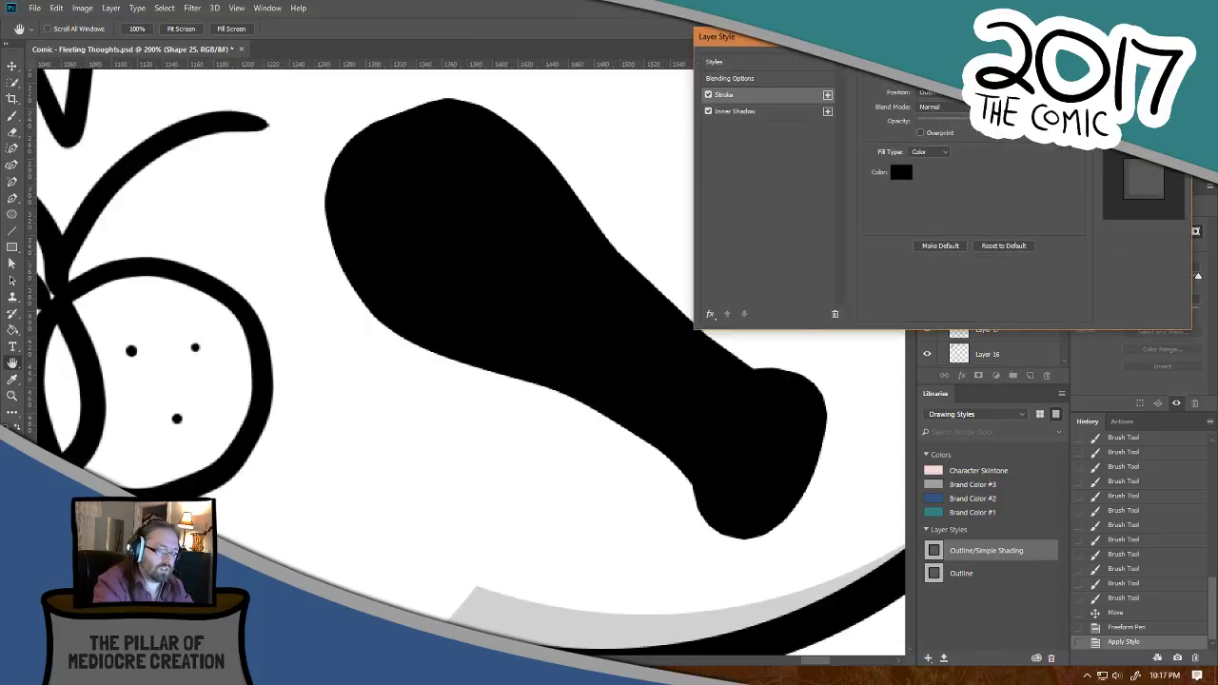
{"action": "key", "text": "Return"}
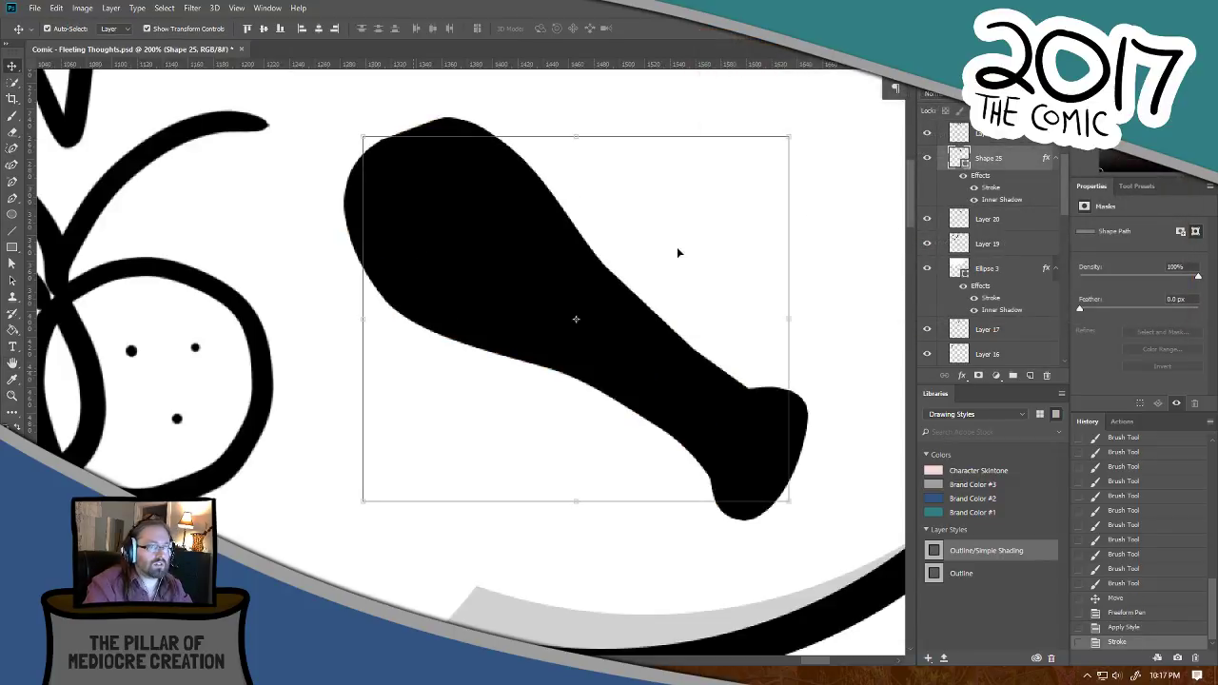
Step: Set the traced club's fill colour to dark brown #4f340a
{"action": "double_click", "coordinate": [964, 163]}
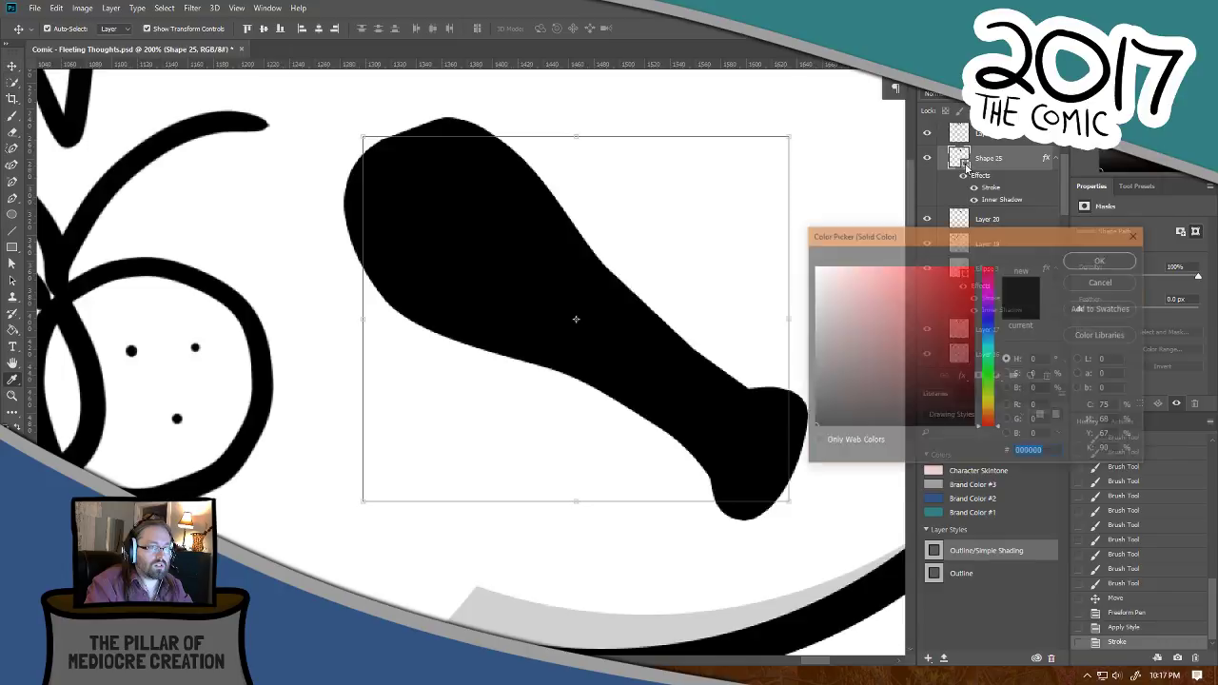
{"action": "left_click", "coordinate": [988, 416]}
{"action": "left_click", "coordinate": [954, 377]}
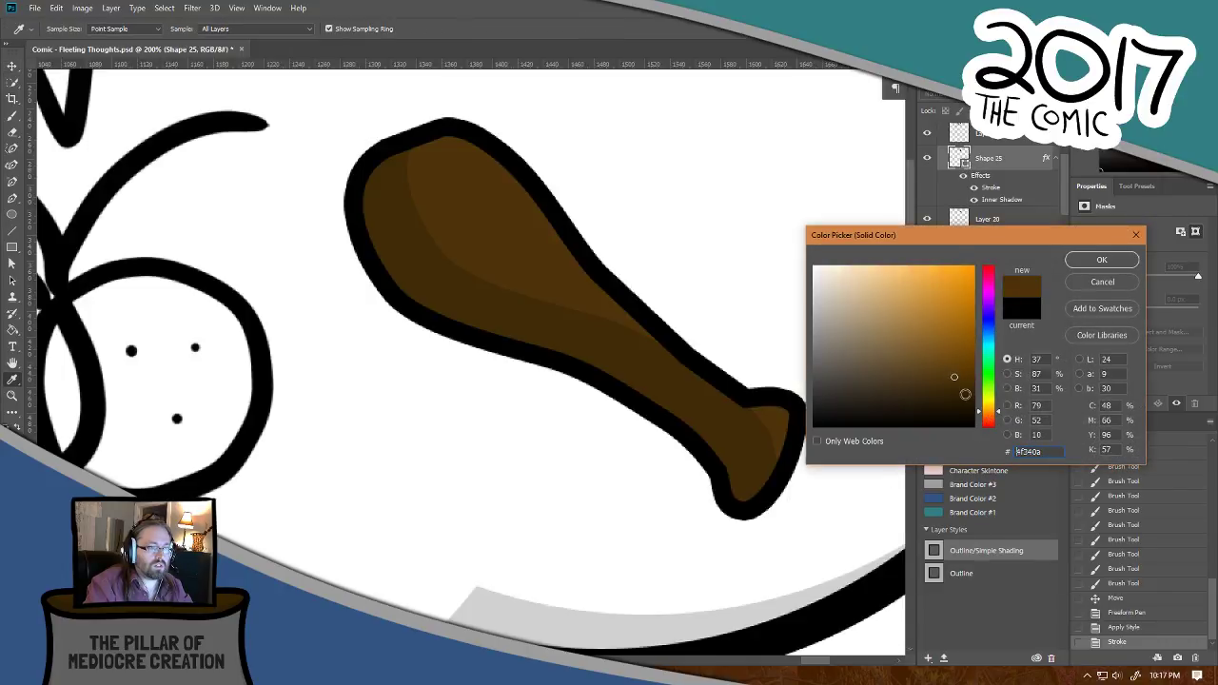
{"action": "left_click", "coordinate": [1099, 259]}
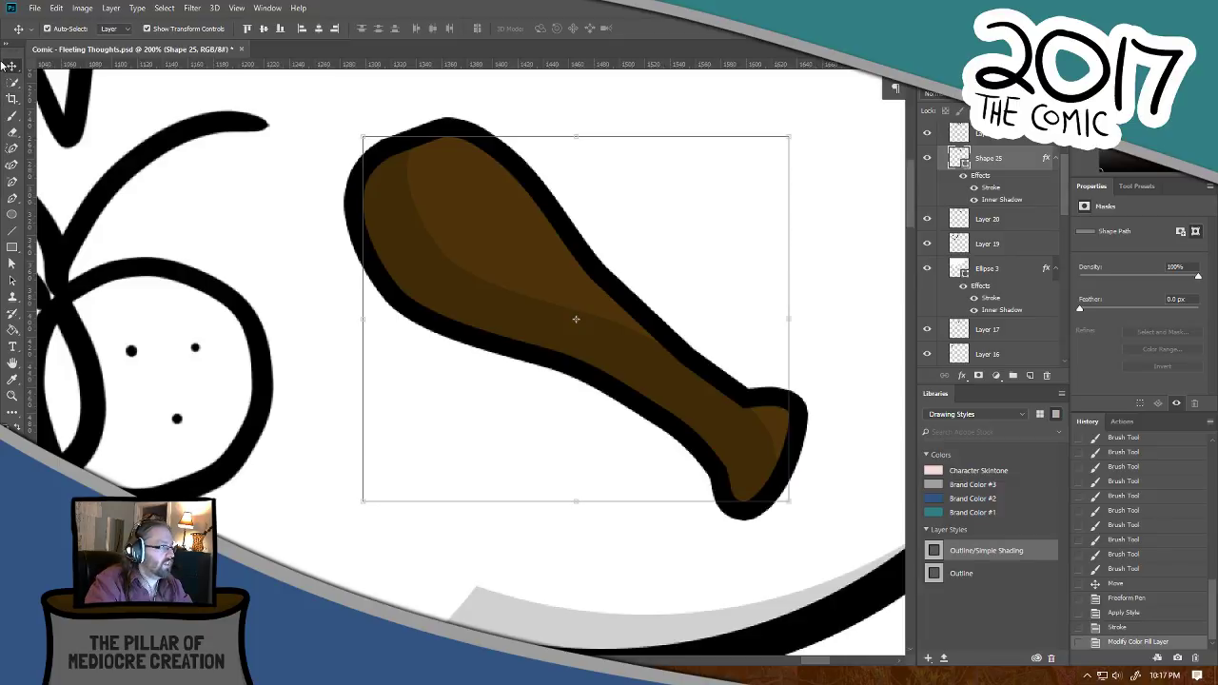
Step: Rotate the outlined club about 51 degrees so it stands upright, and apply the transformation
{"action": "left_click", "coordinate": [815, 343]}
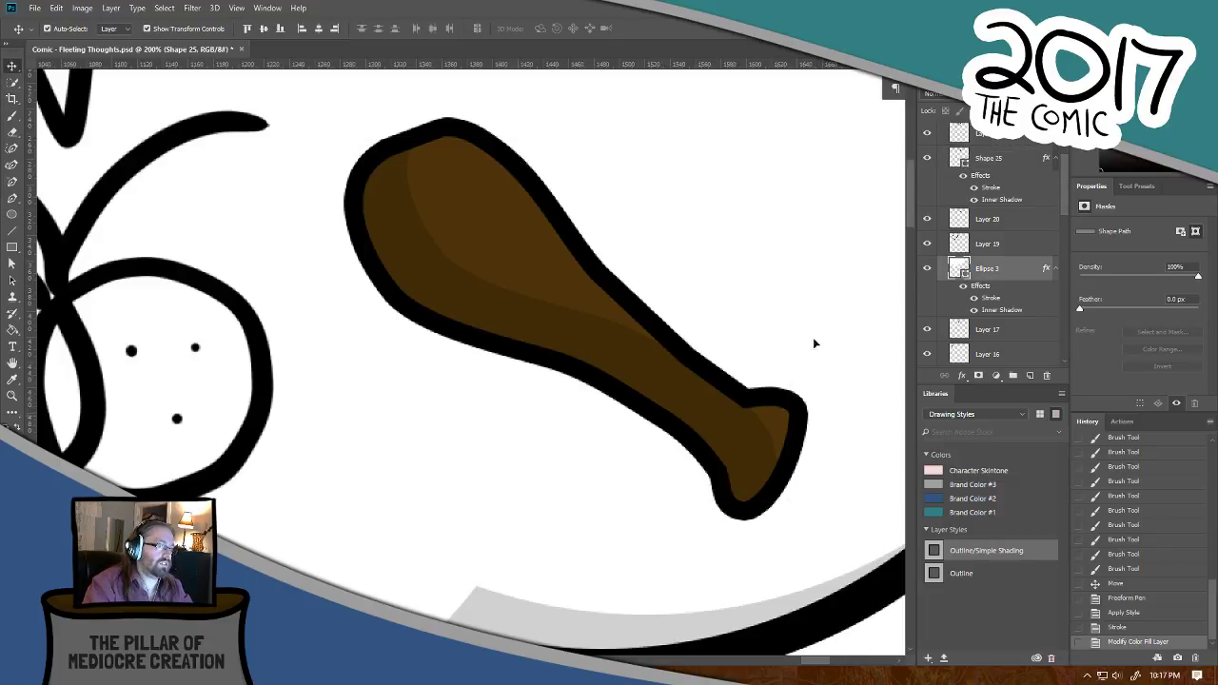
{"action": "left_click", "coordinate": [706, 345]}
{"action": "left_click_drag", "start_coordinate": [800, 318], "coordinate": [719, 480]}
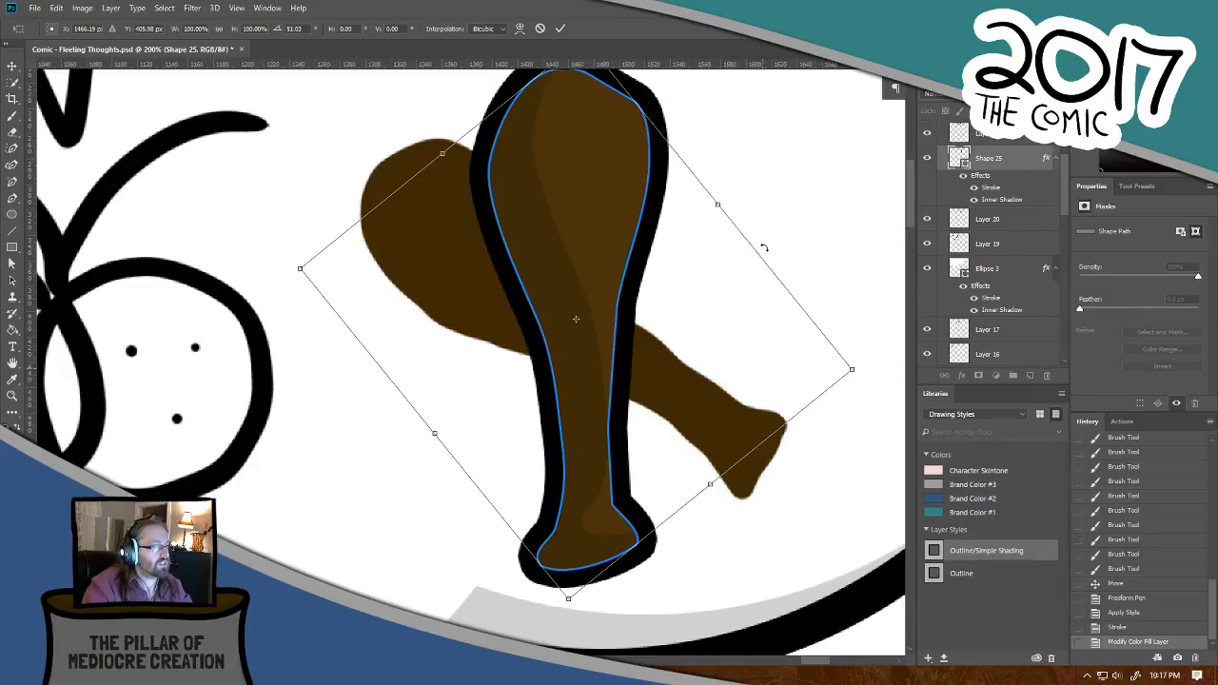
{"action": "left_click_drag", "start_coordinate": [781, 253], "coordinate": [707, 329]}
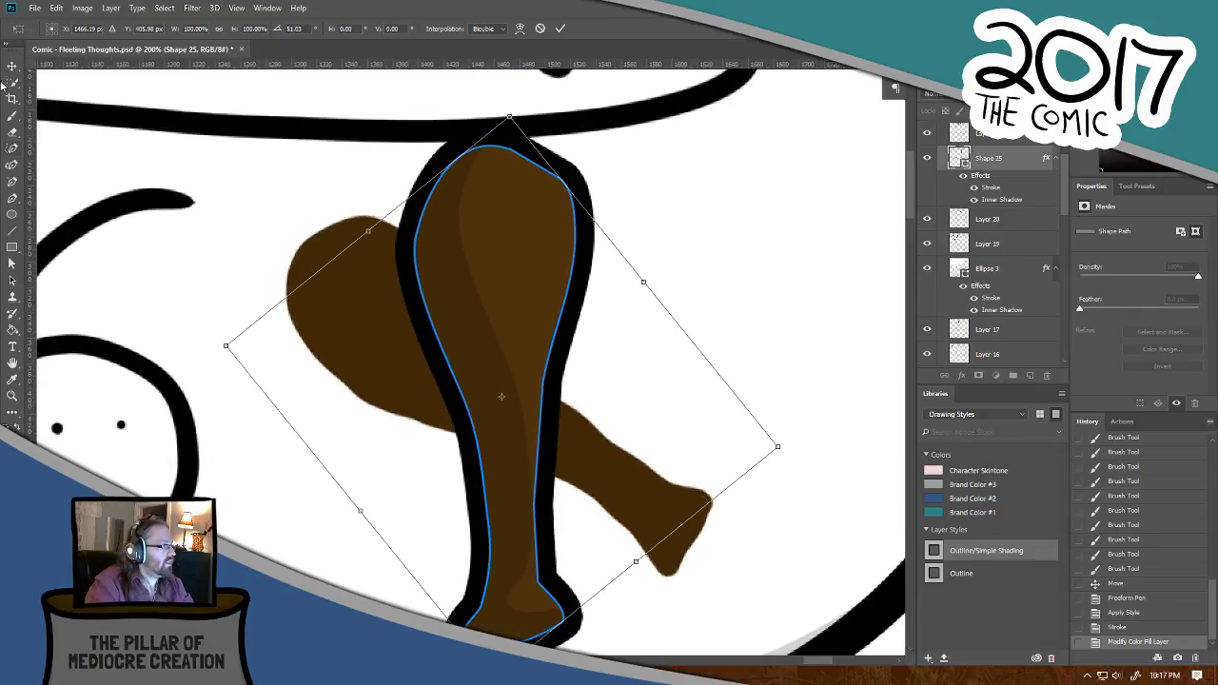
{"action": "left_click", "coordinate": [12, 149]}
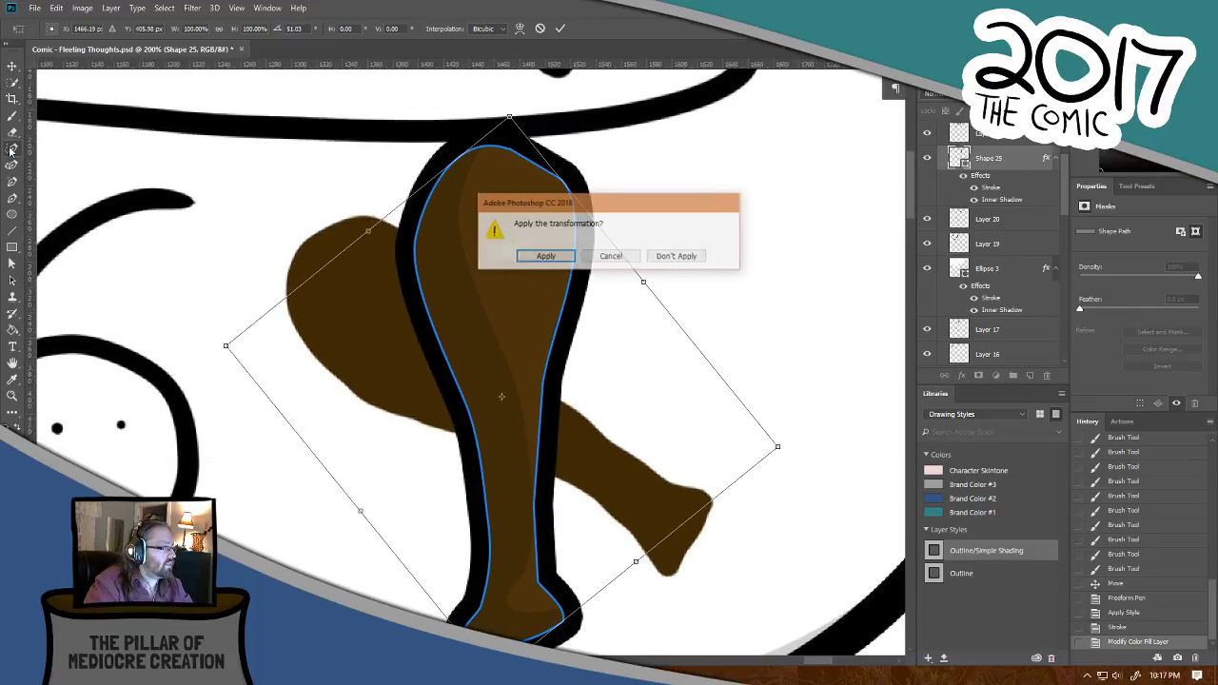
{"action": "left_click", "coordinate": [550, 257]}
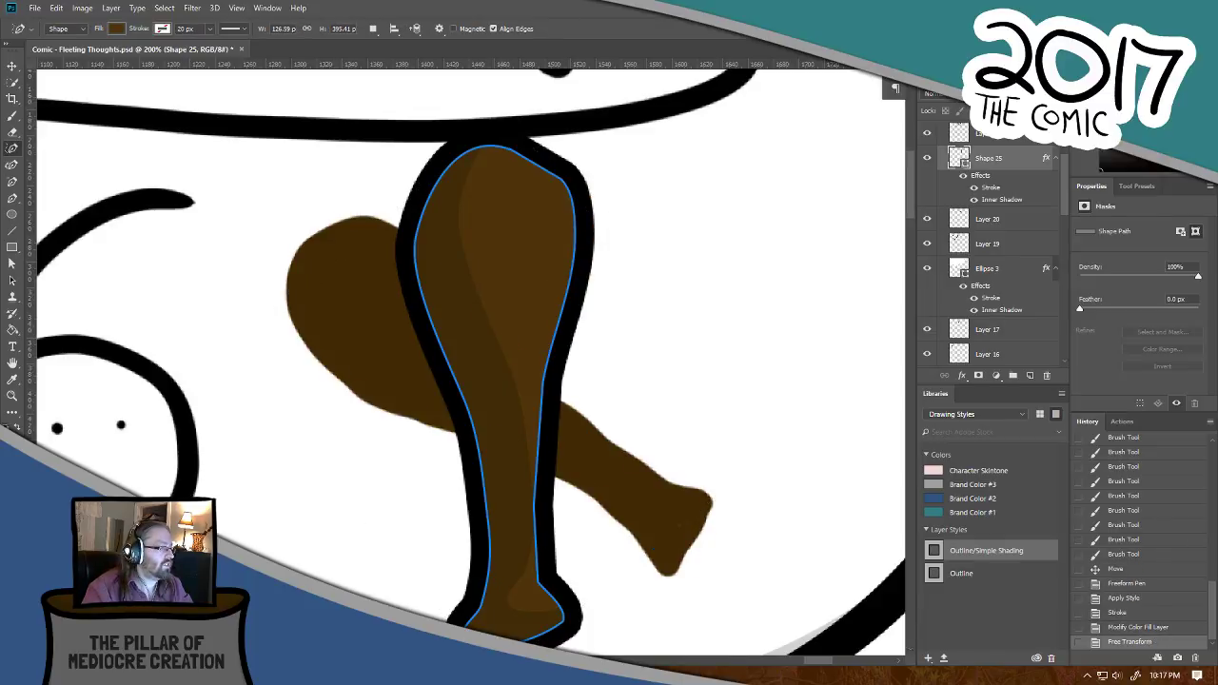
Step: Delete the original brush-painted club behind the outlined one
{"action": "left_click", "coordinate": [12, 66]}
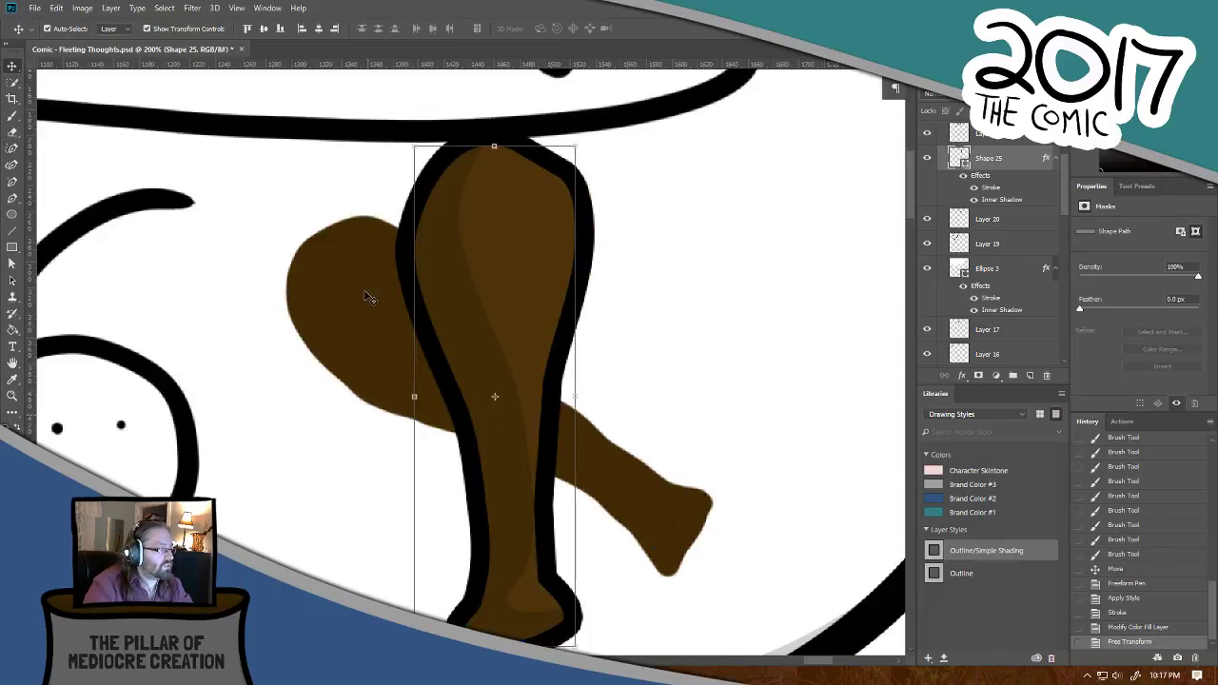
{"action": "left_click", "coordinate": [355, 310]}
{"action": "key", "text": "Delete"}
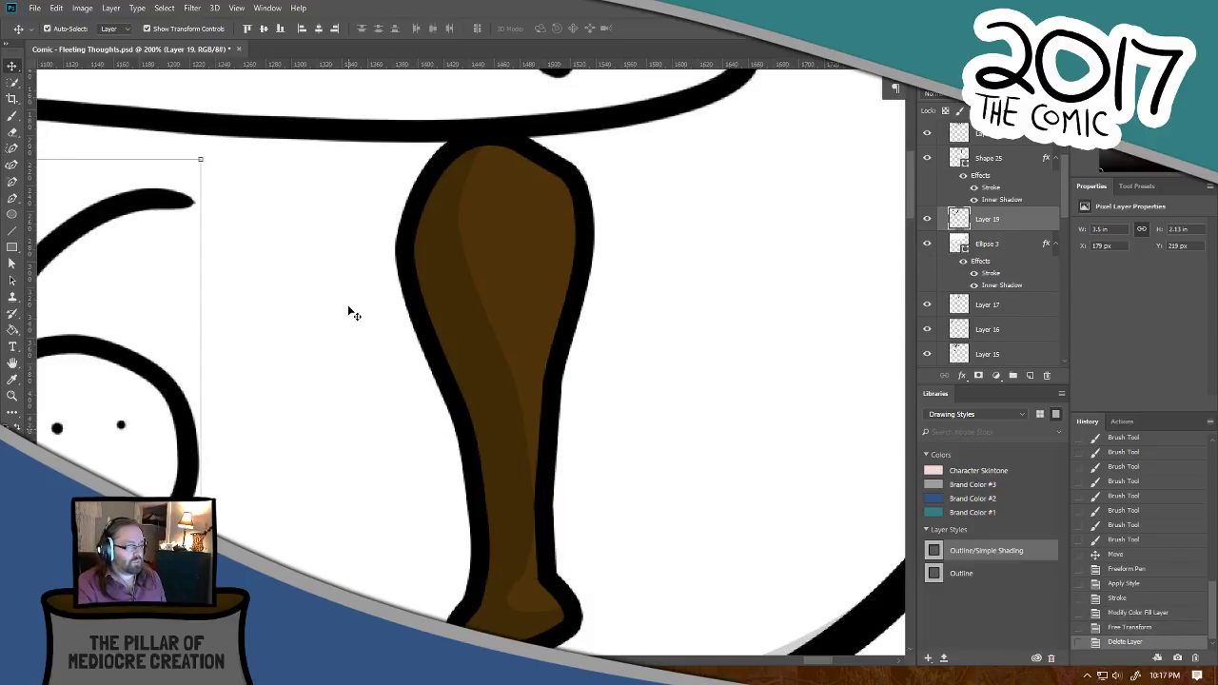
Step: Position the upright club below the "REVOLT!" bubble, with its base just above the thought bubble's lower edge
{"action": "key", "text": "ctrl+minus"}
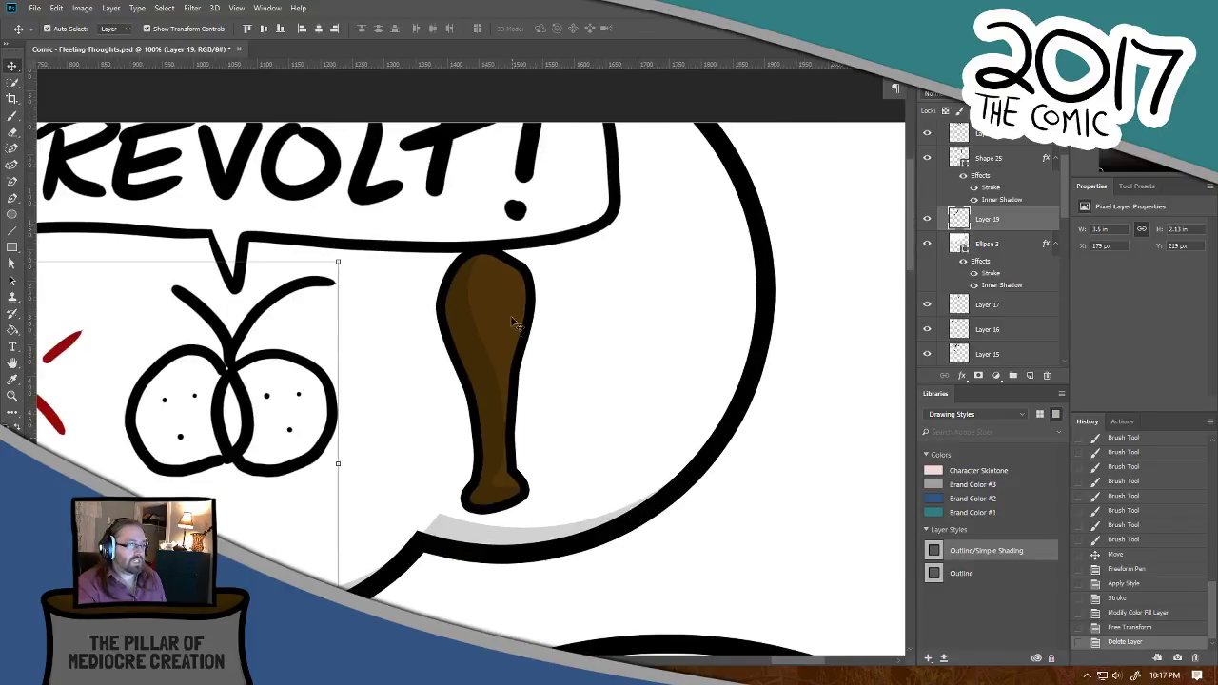
{"action": "left_click_drag", "start_coordinate": [516, 335], "coordinate": [511, 379]}
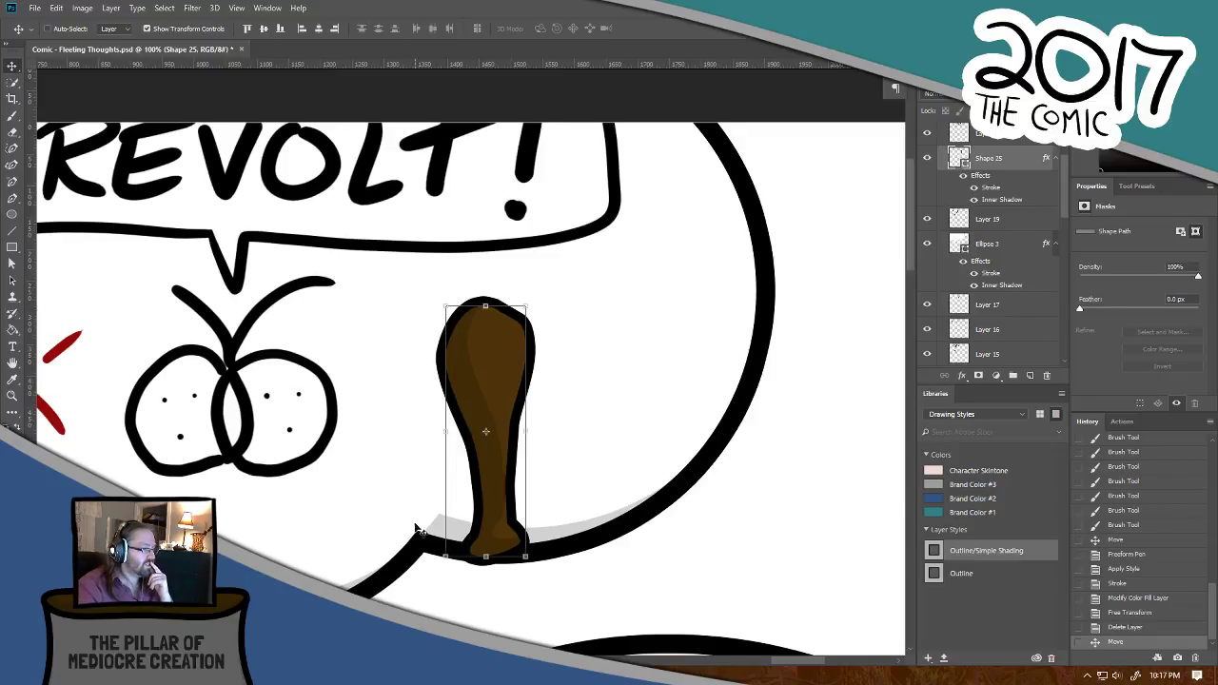
{"action": "key", "text": "ctrl+plus"}
{"action": "key", "text": "ctrl+plus"}
{"action": "left_click_drag", "start_coordinate": [544, 439], "coordinate": [494, 320]}
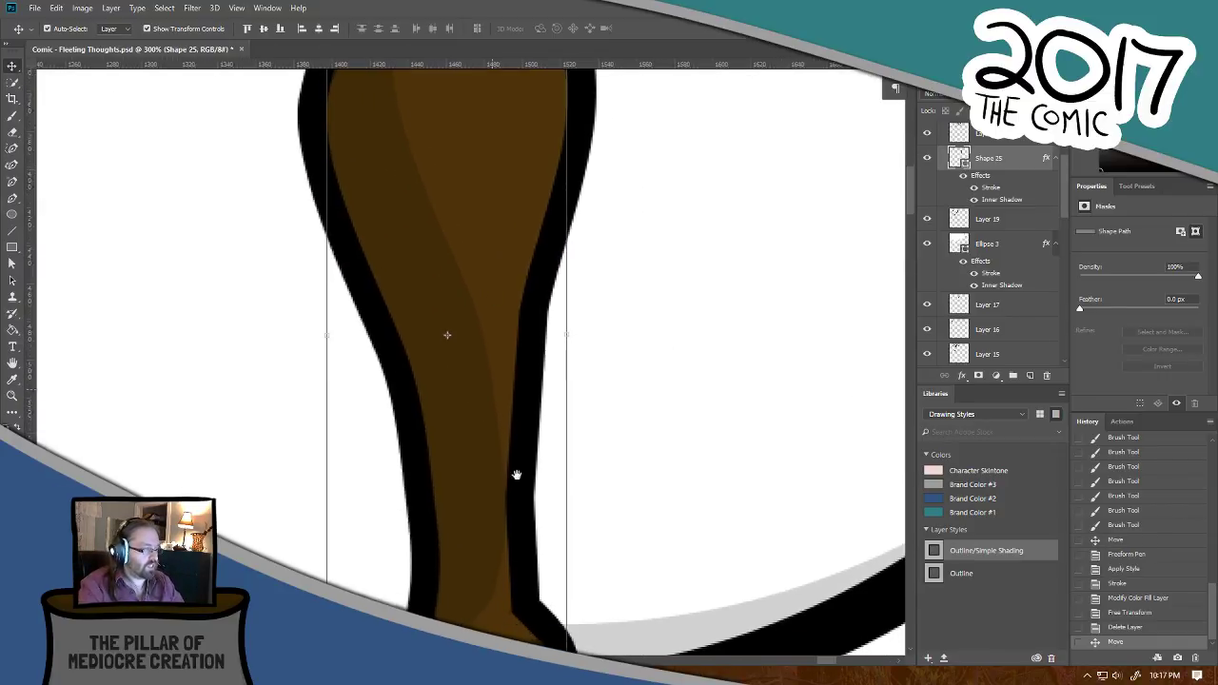
{"action": "left_click_drag", "start_coordinate": [524, 480], "coordinate": [487, 374]}
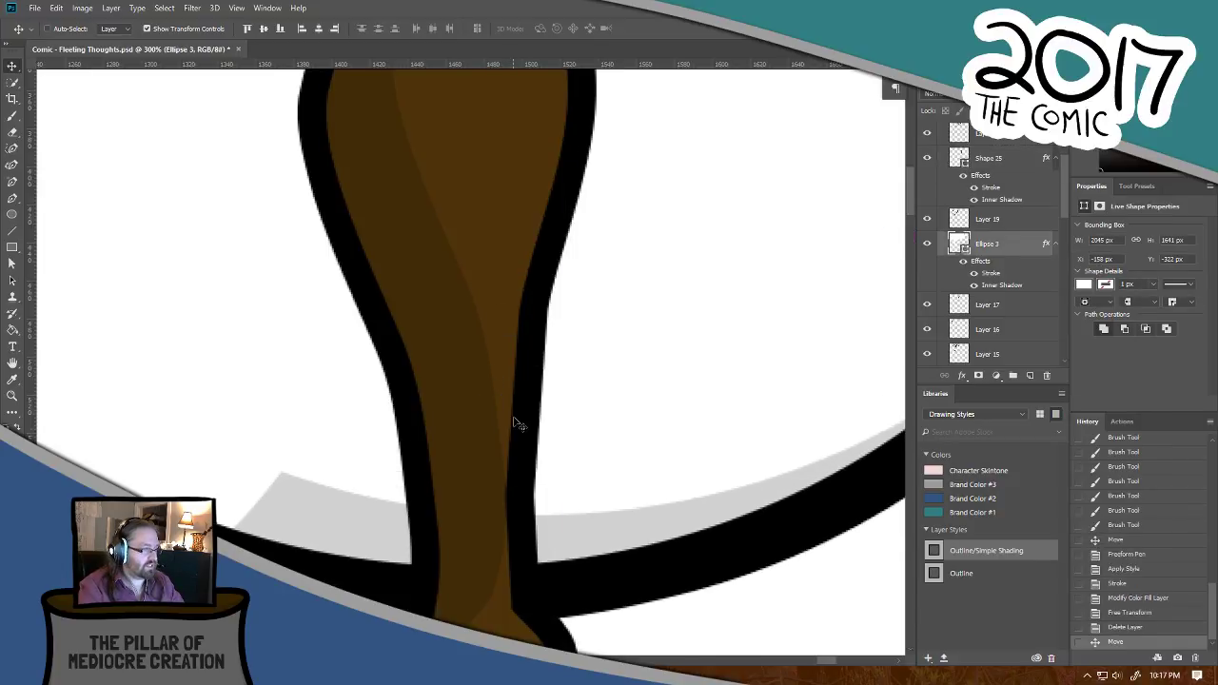
{"action": "key", "text": "ctrl+alt+z"}
{"action": "key", "text": "ctrl+alt+z"}
{"action": "key", "text": "ctrl+minus"}
{"action": "left_click_drag", "start_coordinate": [505, 432], "coordinate": [514, 419]}
{"action": "left_click_drag", "start_coordinate": [501, 323], "coordinate": [501, 303]}
{"action": "mouse_move", "coordinate": [528, 486]}
{"action": "left_mouse_down"}
{"action": "mouse_move", "coordinate": [514, 399]}
{"action": "mouse_move", "coordinate": [536, 496]}
{"action": "left_mouse_up"}
{"action": "left_click_drag", "start_coordinate": [455, 350], "coordinate": [432, 256]}
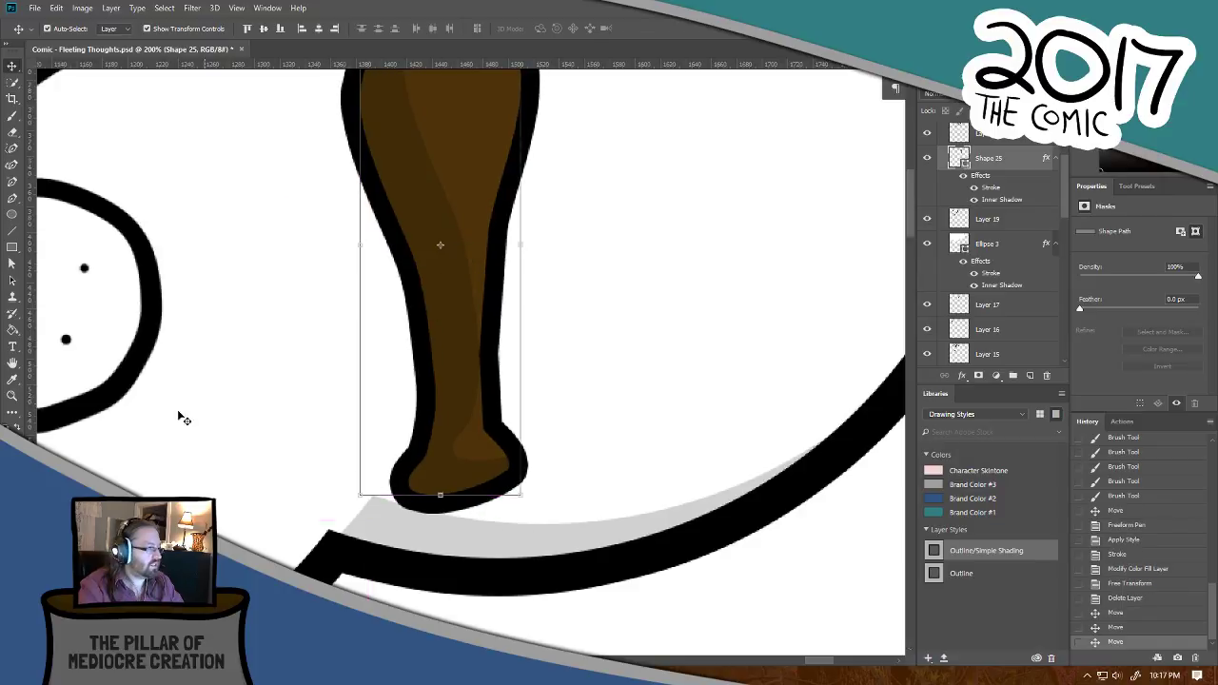
Step: Reshape the club's foot with the Curvature Pen, flattening its underside and widening its right corner
{"action": "left_click", "coordinate": [13, 165]}
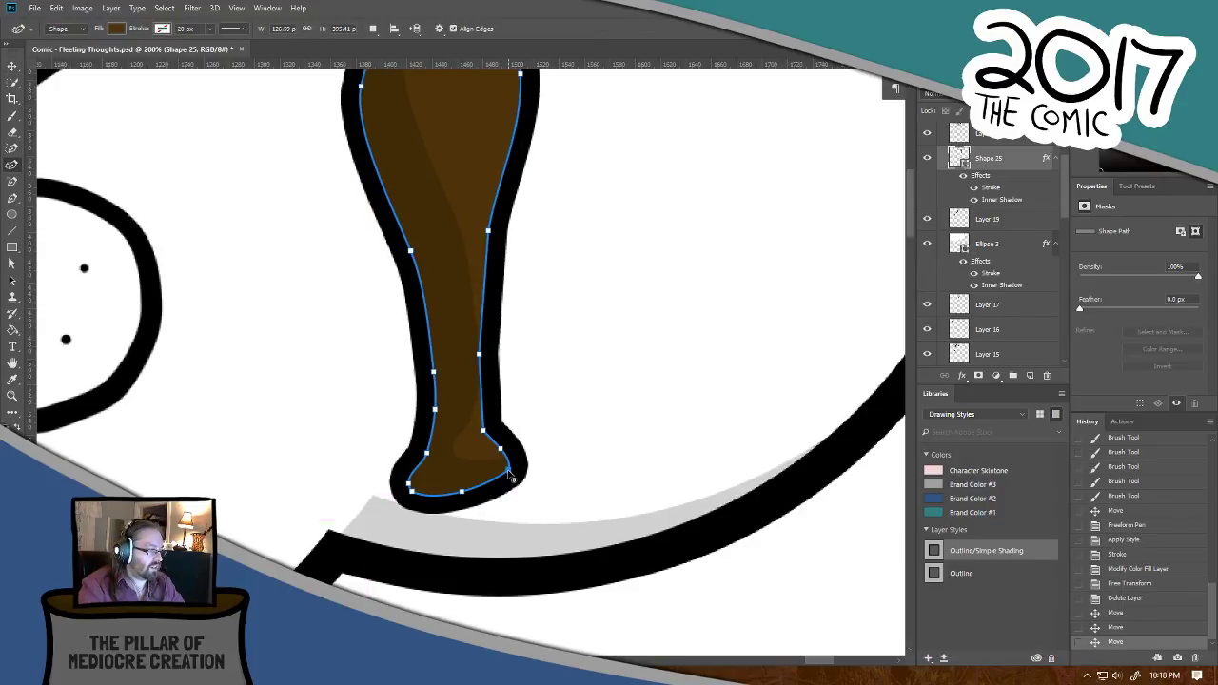
{"action": "left_click_drag", "start_coordinate": [511, 477], "coordinate": [514, 487]}
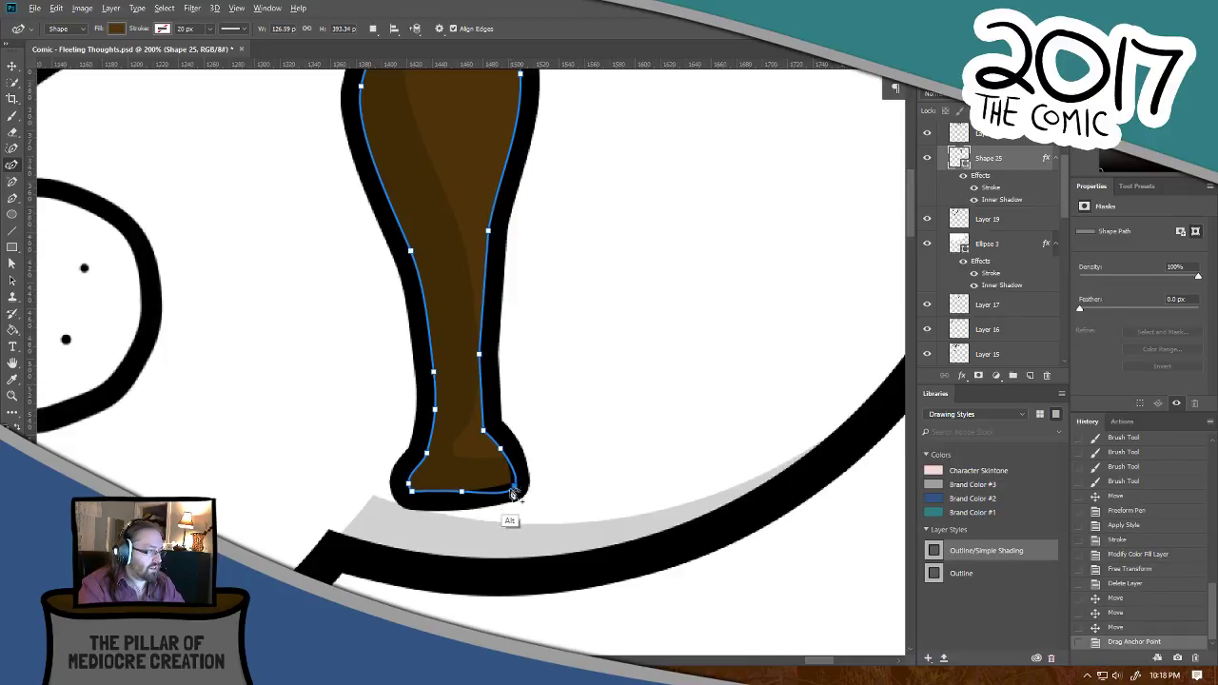
{"action": "double_click", "coordinate": [514, 487]}
{"action": "left_click_drag", "start_coordinate": [429, 461], "coordinate": [428, 437]}
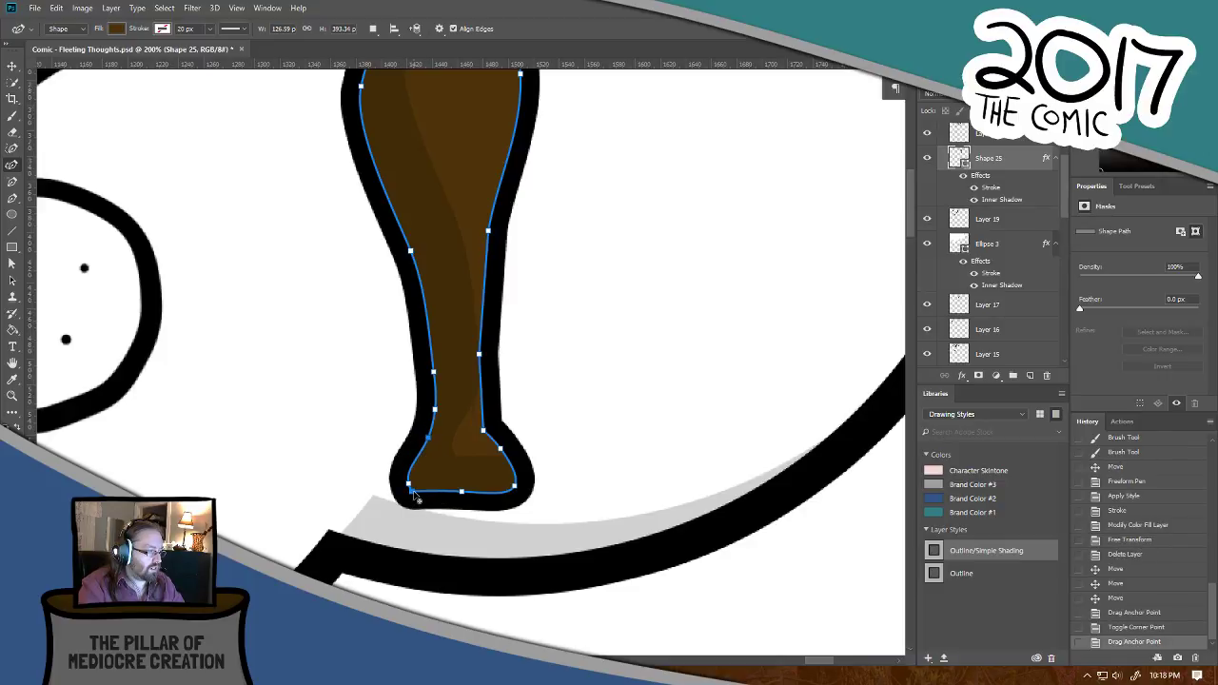
{"action": "left_click_drag", "start_coordinate": [412, 491], "coordinate": [424, 492]}
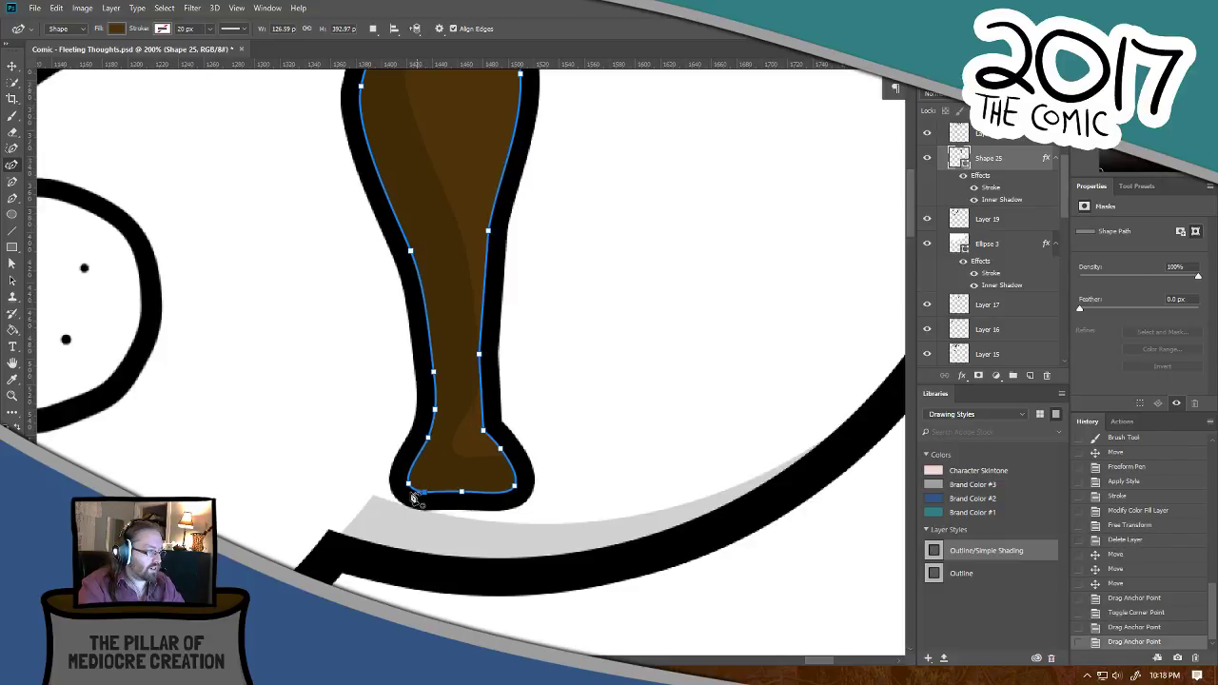
Step: Move the finished club left so it stands right beside the butterfly
{"action": "left_click", "coordinate": [11, 66]}
{"action": "left_click", "coordinate": [283, 310]}
{"action": "key", "text": "ctrl+minus"}
{"action": "key", "text": "ctrl+minus"}
{"action": "key", "text": "ctrl+minus"}
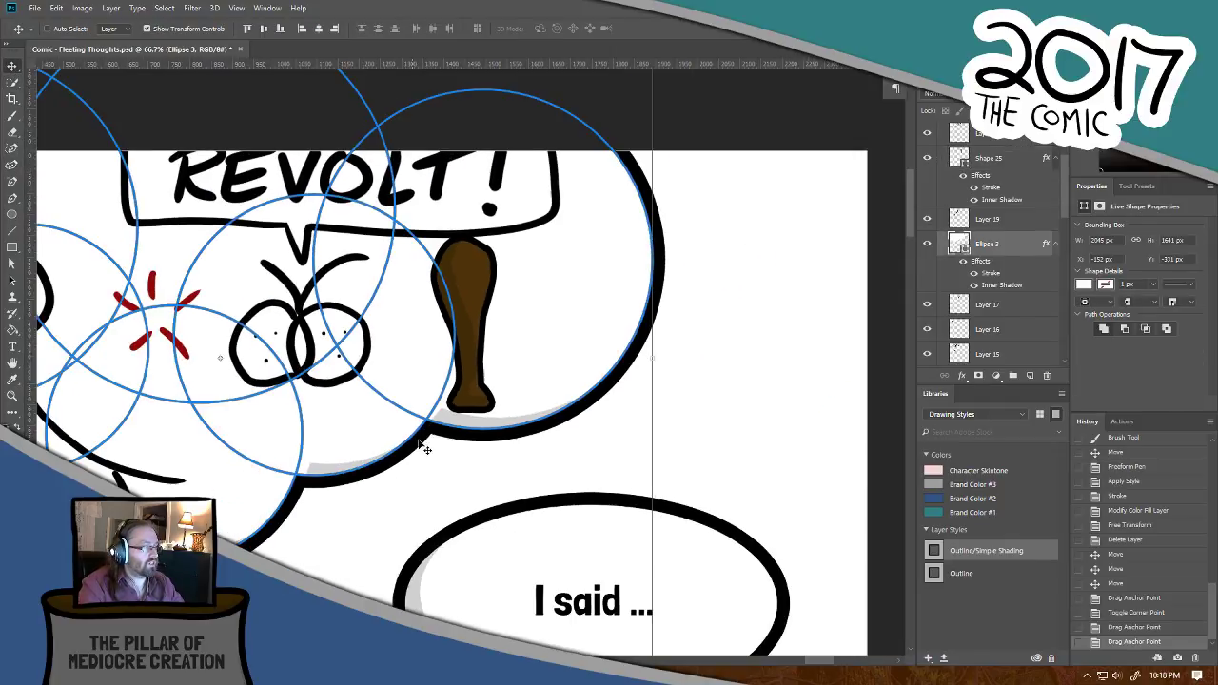
{"action": "left_click", "coordinate": [683, 168]}
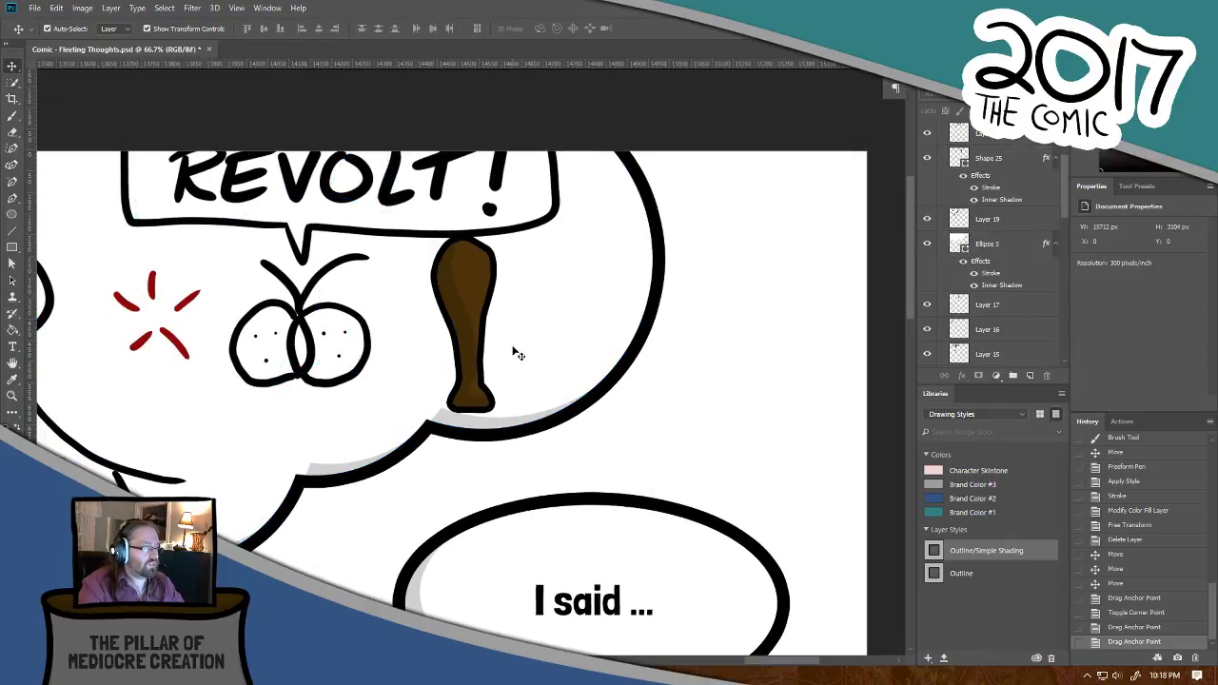
{"action": "left_click_drag", "start_coordinate": [498, 300], "coordinate": [438, 302]}
{"action": "left_click_drag", "start_coordinate": [504, 357], "coordinate": [761, 387]}
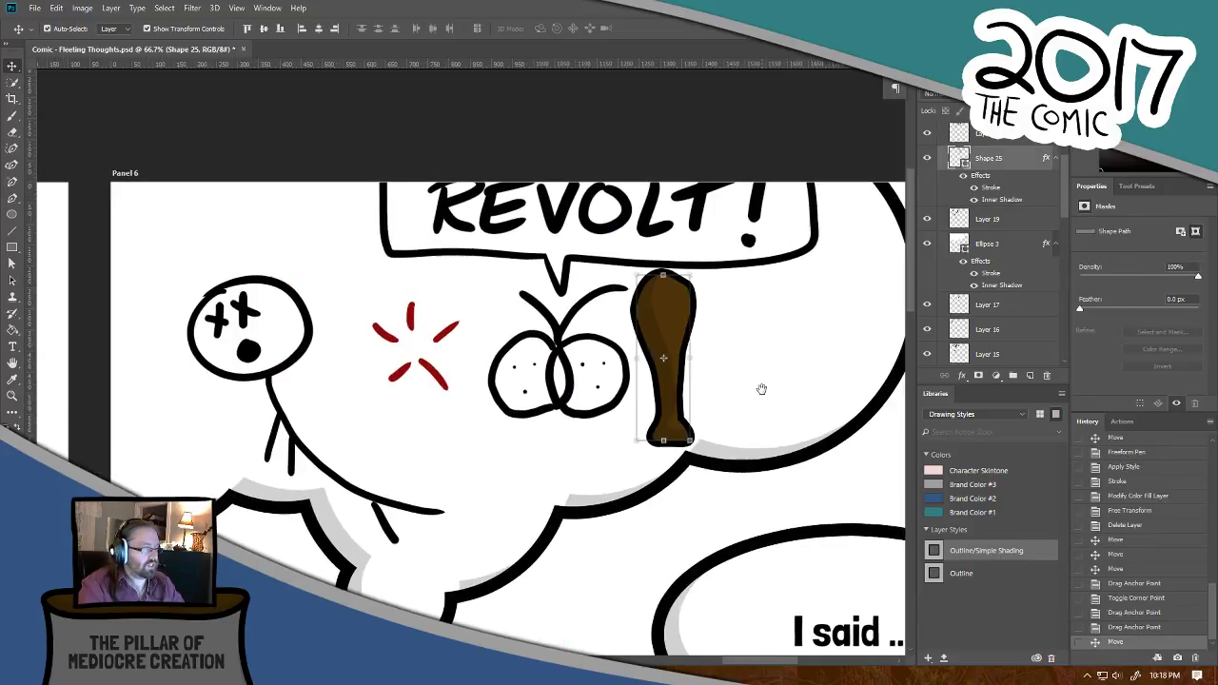
Step: Delete the layer holding the red impact lines and the "REVOLT!" speech bubble
{"action": "left_click", "coordinate": [414, 317]}
{"action": "key", "text": "Delete"}
{"action": "left_click", "coordinate": [556, 335]}
{"action": "key", "text": "Delete"}
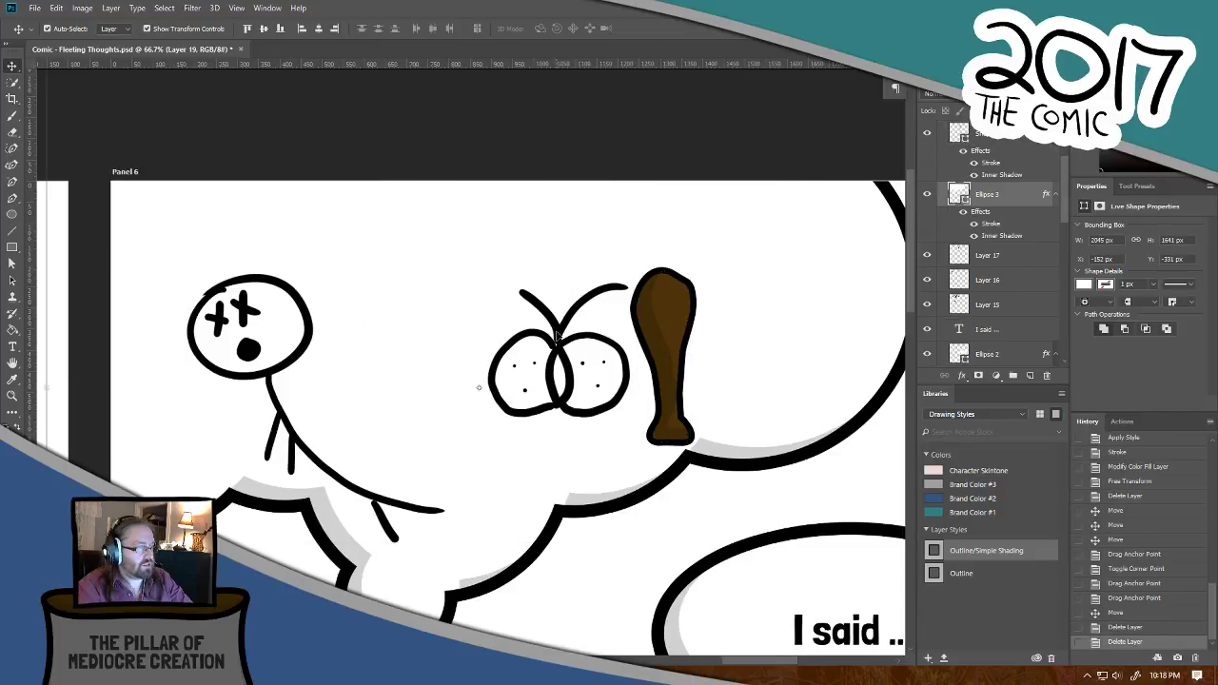
{"action": "key", "text": "ctrl+z"}
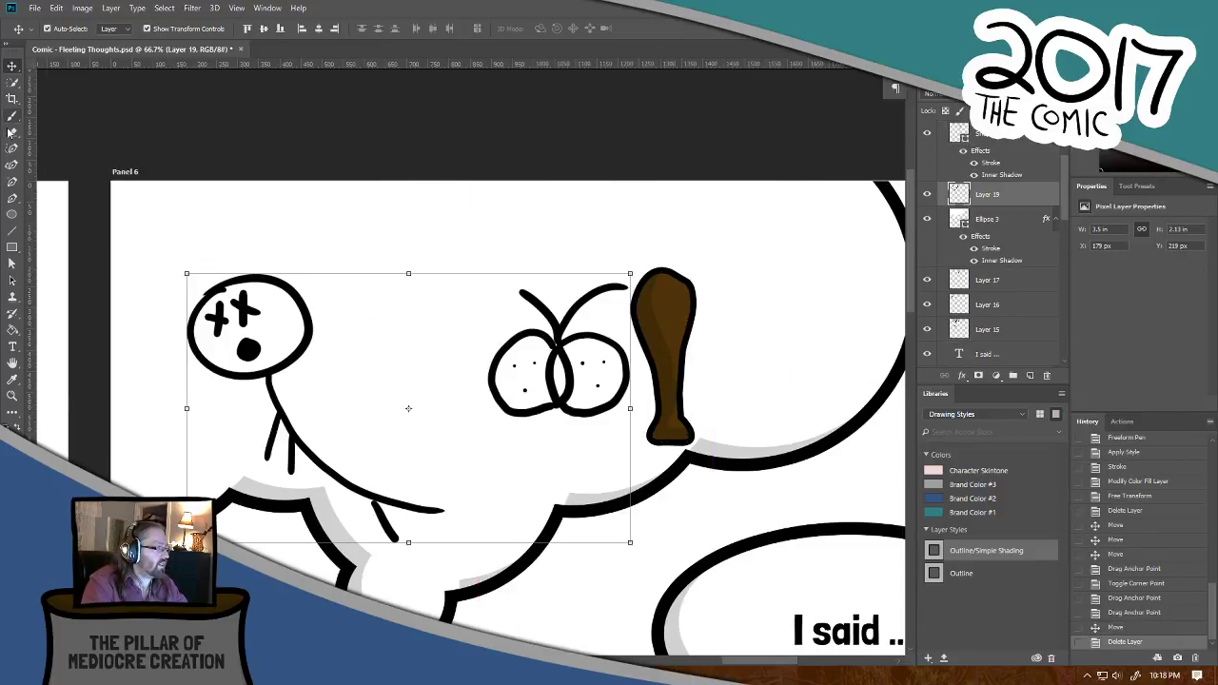
Step: Cut the rough butterfly sketch out of Layer 19 with a rectangular selection, leaving only the stick figure on the layer
{"action": "left_click", "coordinate": [12, 132]}
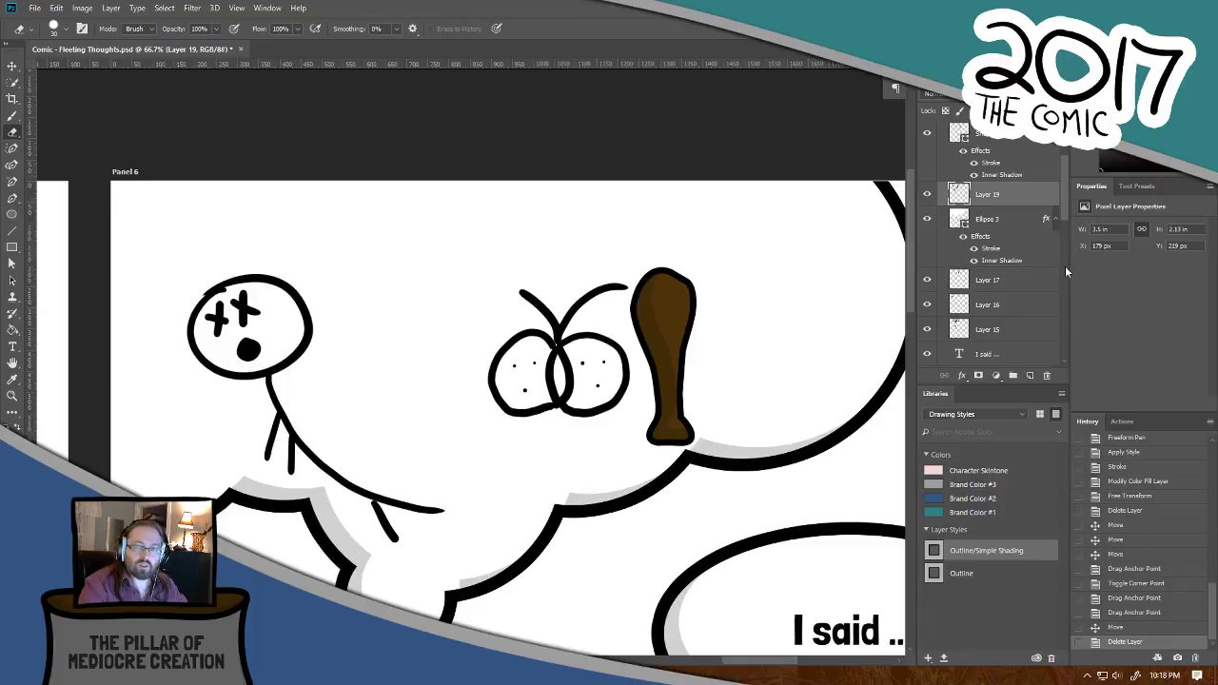
{"action": "left_click", "coordinate": [1137, 186]}
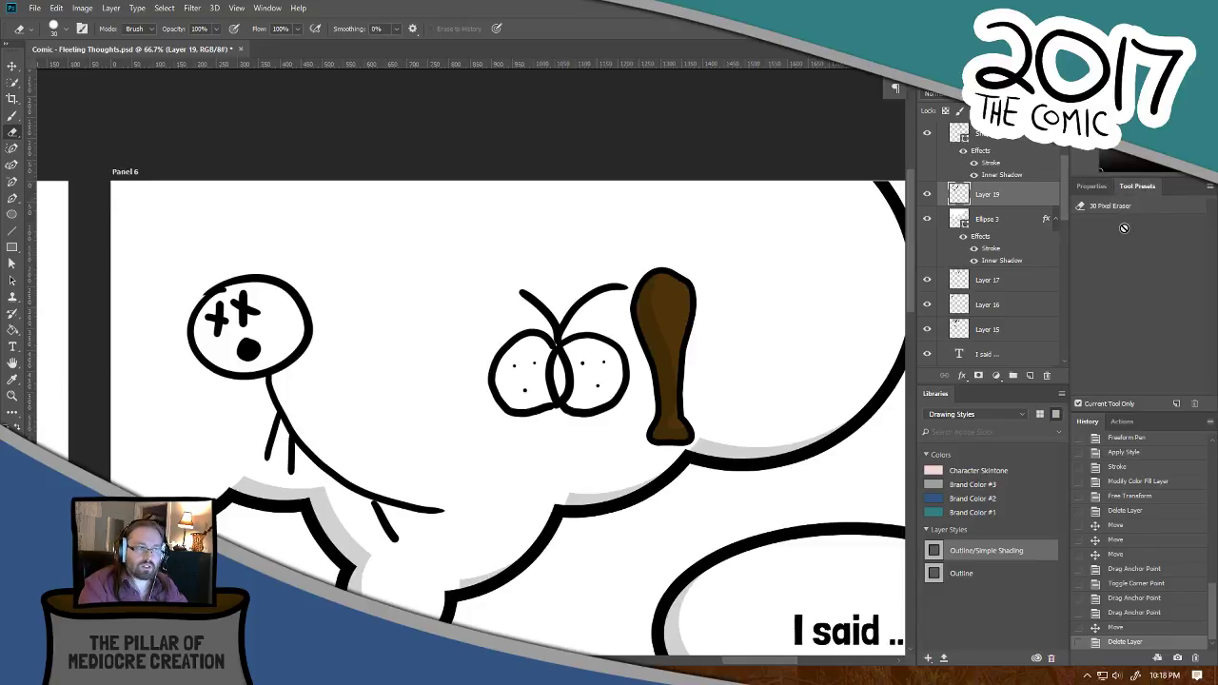
{"action": "mouse_move", "coordinate": [587, 296]}
{"action": "left_mouse_down"}
{"action": "mouse_move", "coordinate": [570, 327]}
{"action": "mouse_move", "coordinate": [626, 291]}
{"action": "mouse_move", "coordinate": [609, 328]}
{"action": "left_mouse_up"}
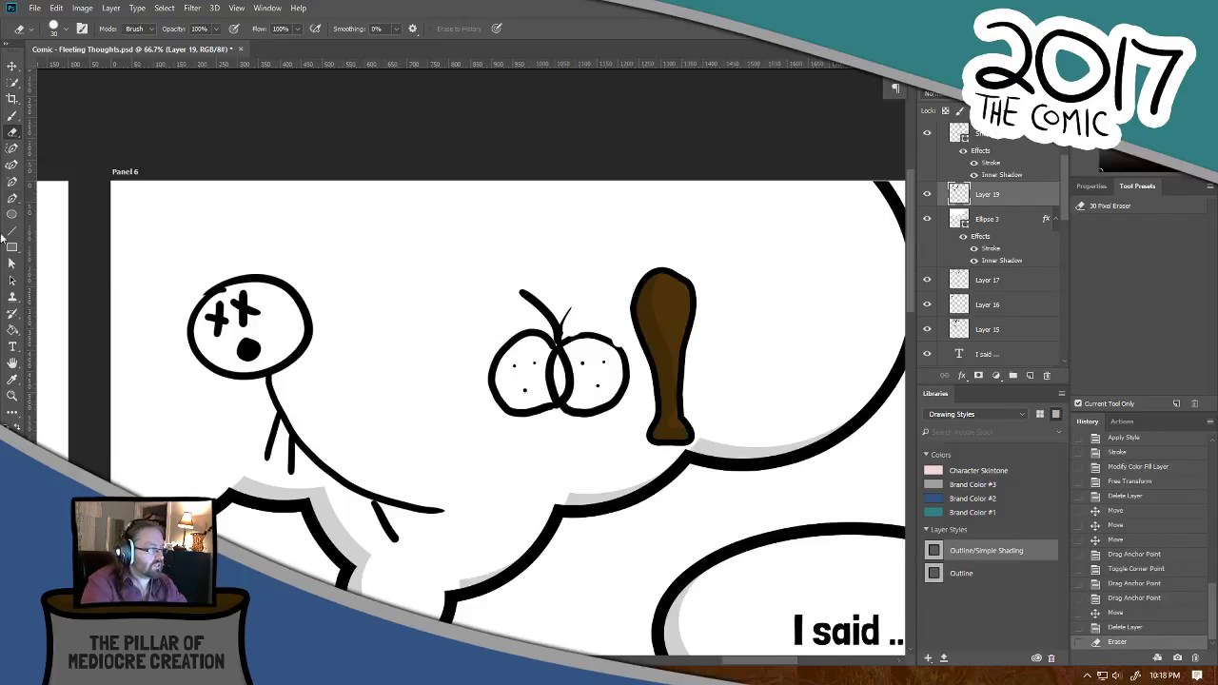
{"action": "left_click", "coordinate": [13, 414]}
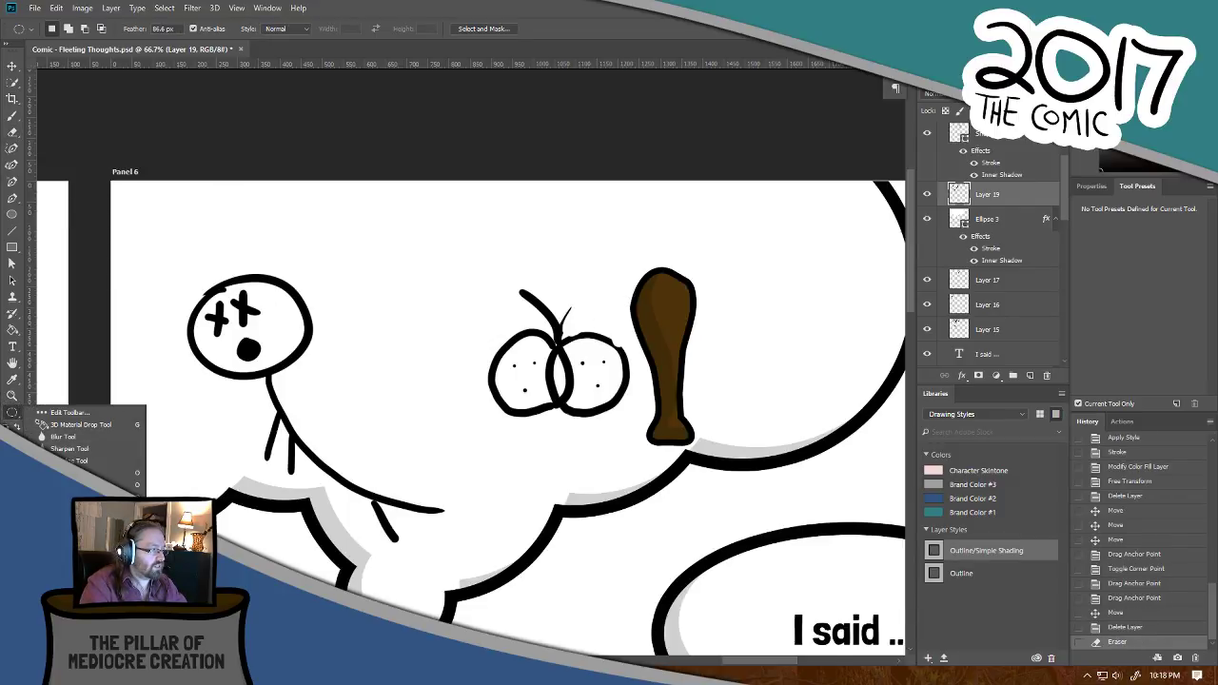
{"action": "left_click", "coordinate": [81, 509]}
{"action": "left_click_drag", "start_coordinate": [458, 262], "coordinate": [659, 426]}
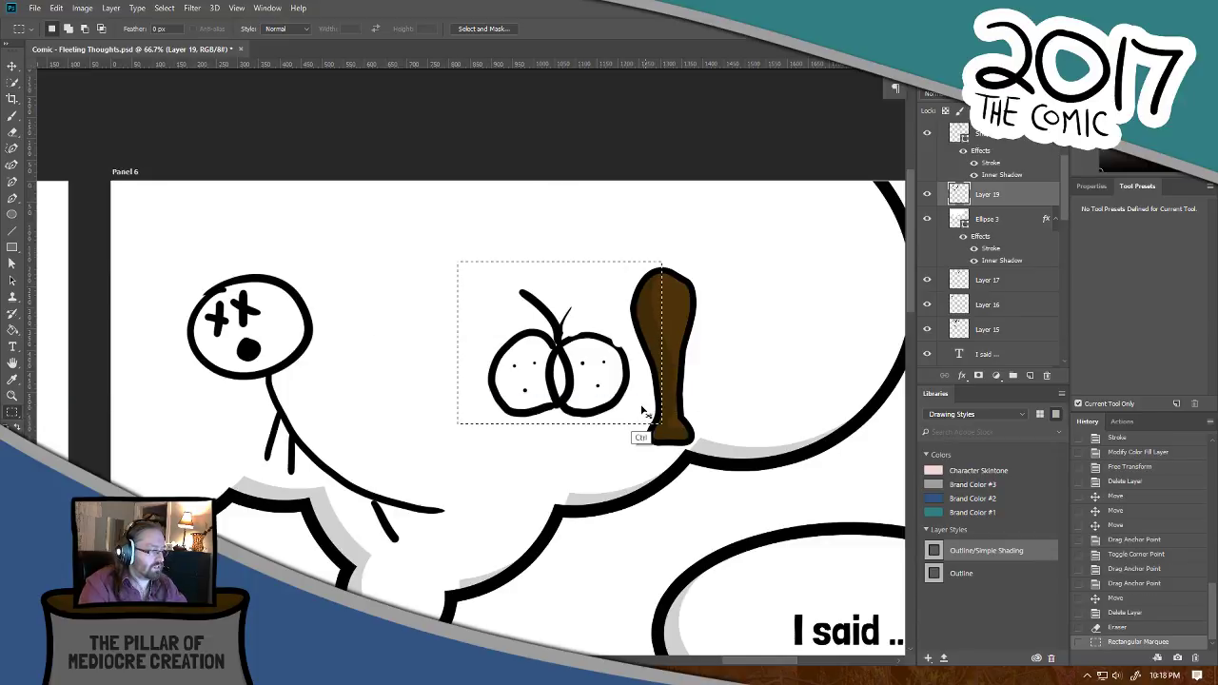
{"action": "key", "text": "ctrl+x"}
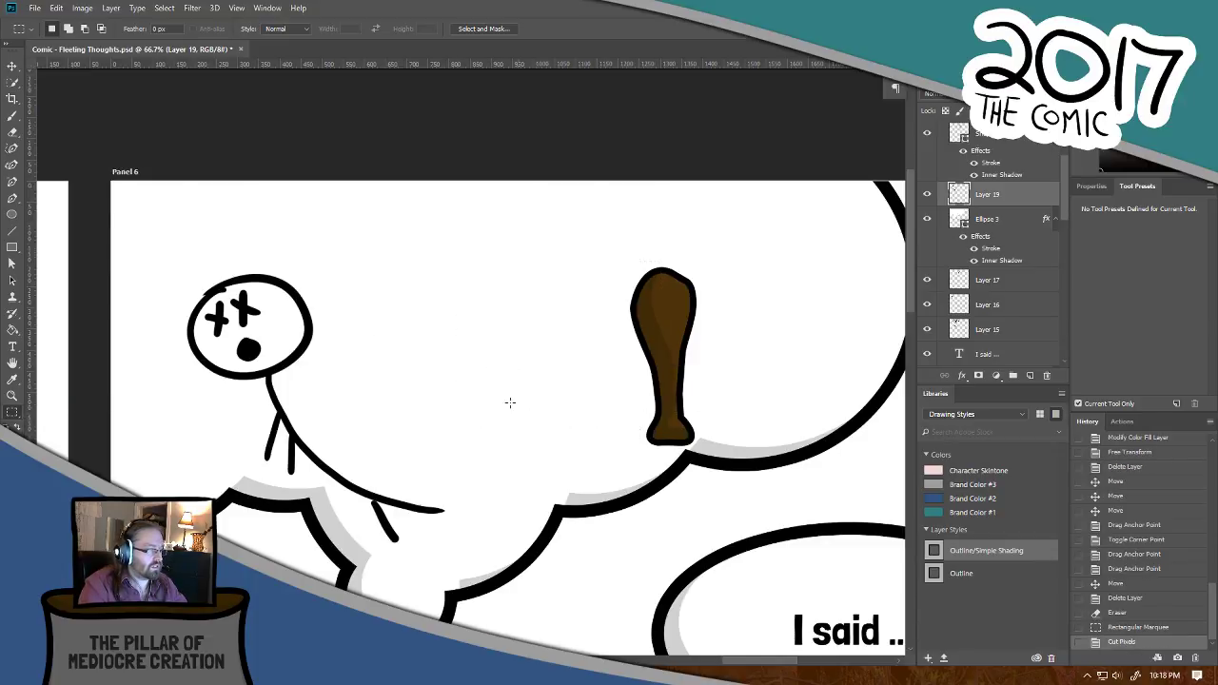
Step: Rotate the club diagonally so its foot points up and left, and place it where the butterfly was, well right of the stick figure
{"action": "left_click", "coordinate": [13, 66]}
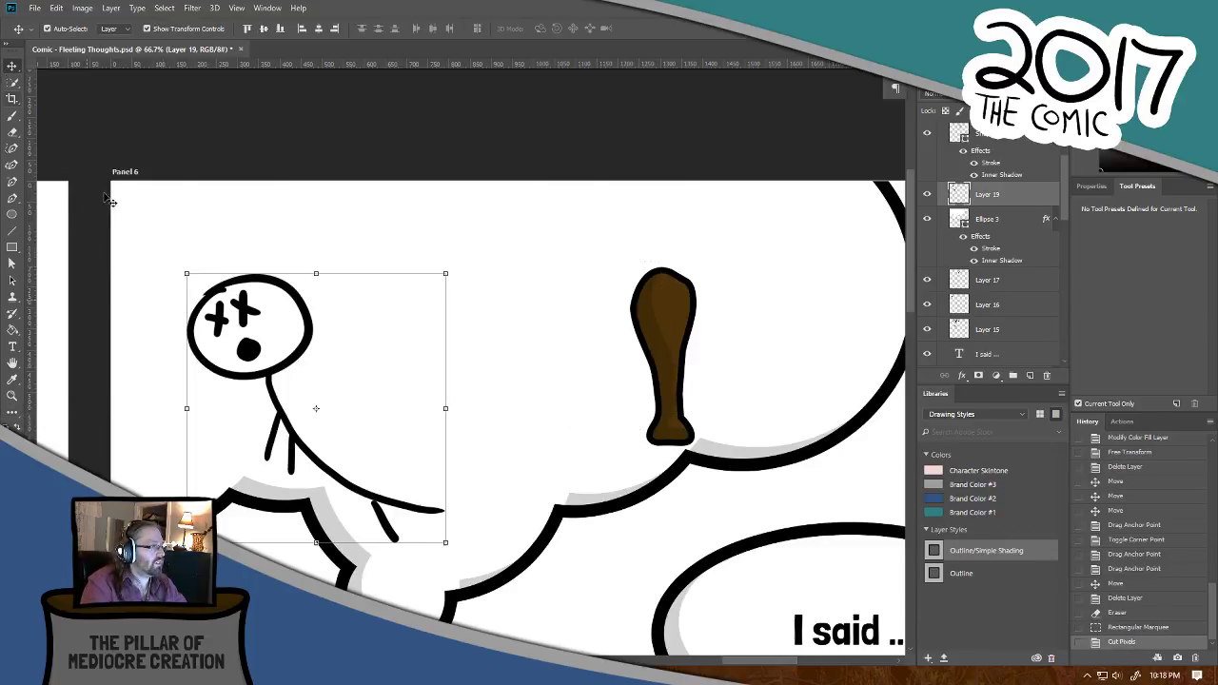
{"action": "left_click", "coordinate": [680, 353]}
{"action": "left_click_drag", "start_coordinate": [703, 357], "coordinate": [695, 326]}
{"action": "left_click_drag", "start_coordinate": [550, 356], "coordinate": [544, 356]}
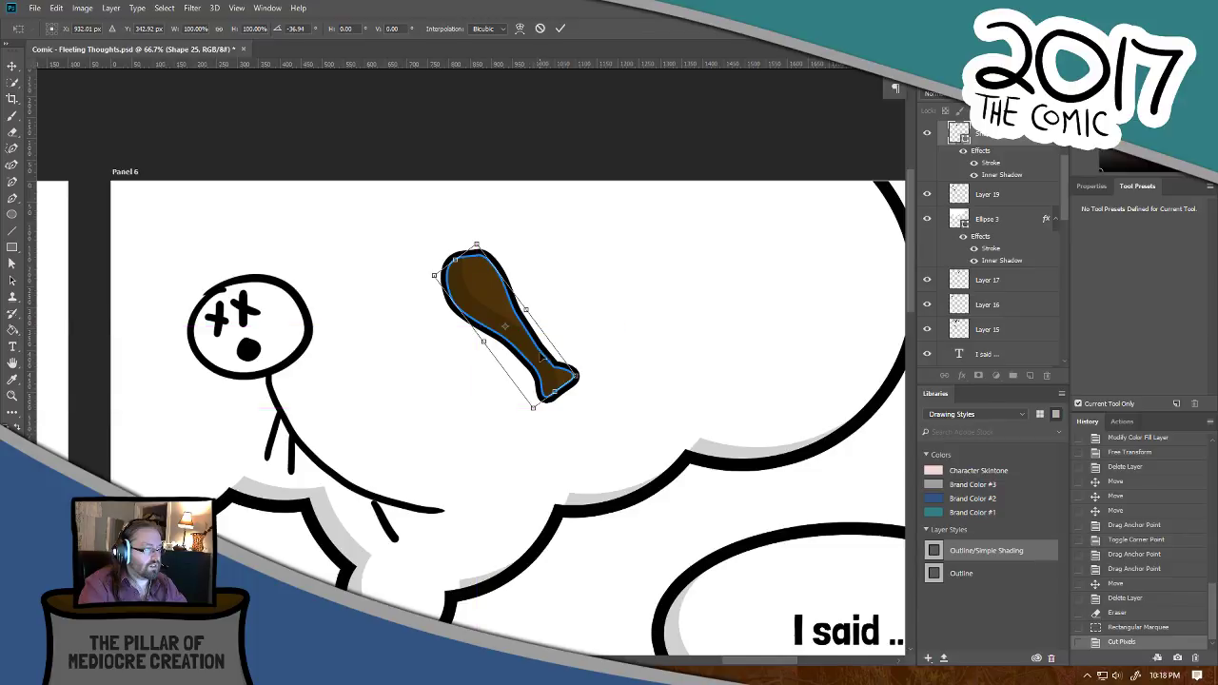
{"action": "left_click_drag", "start_coordinate": [541, 301], "coordinate": [434, 376]}
{"action": "key", "text": "Return"}
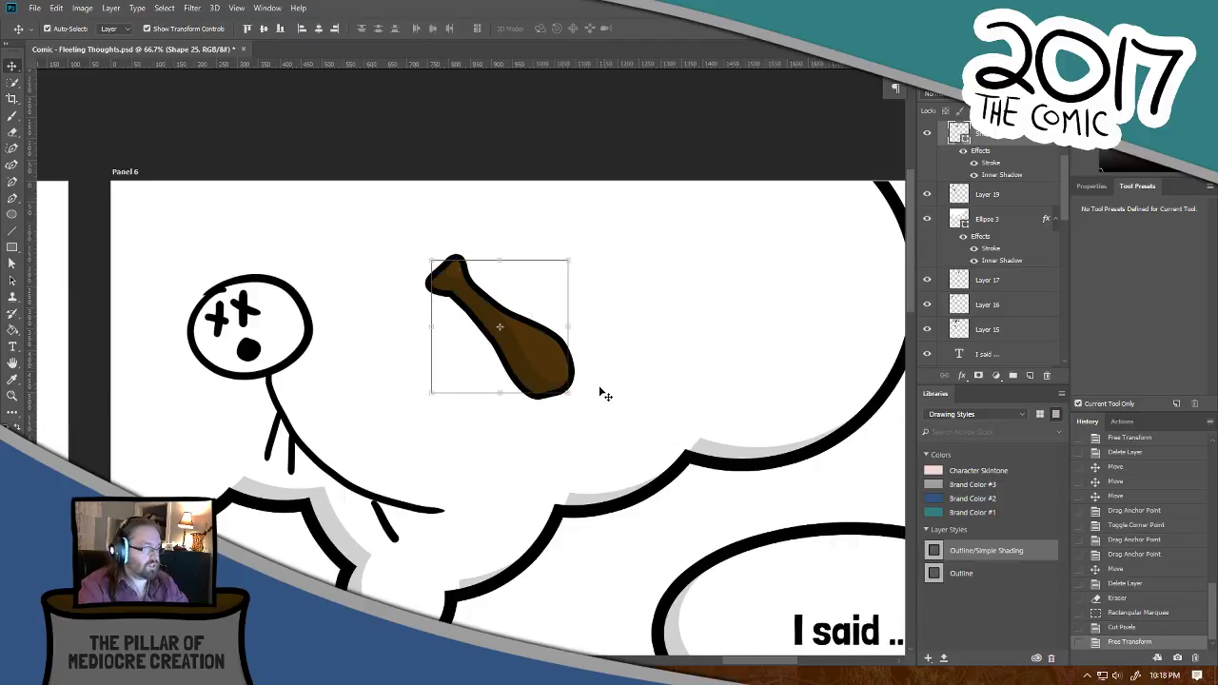
{"action": "left_click_drag", "start_coordinate": [572, 360], "coordinate": [697, 353]}
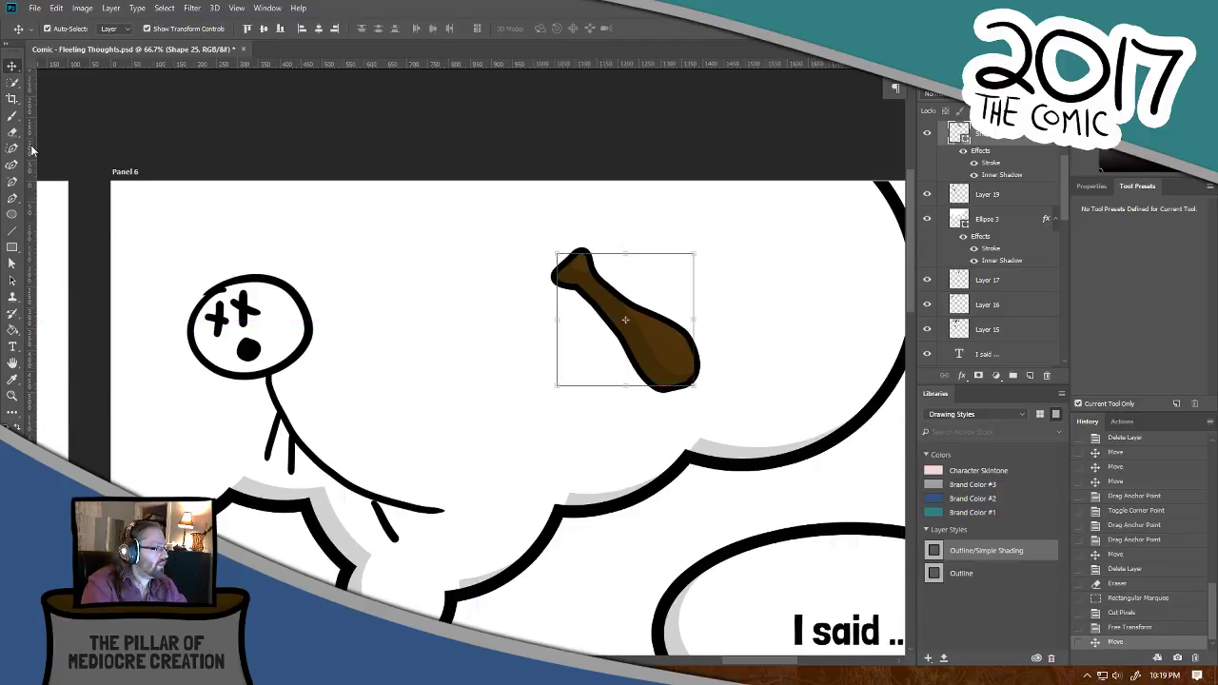
{"action": "left_click", "coordinate": [13, 115]}
{"action": "key", "text": "ctrl+shift+alt+n"}
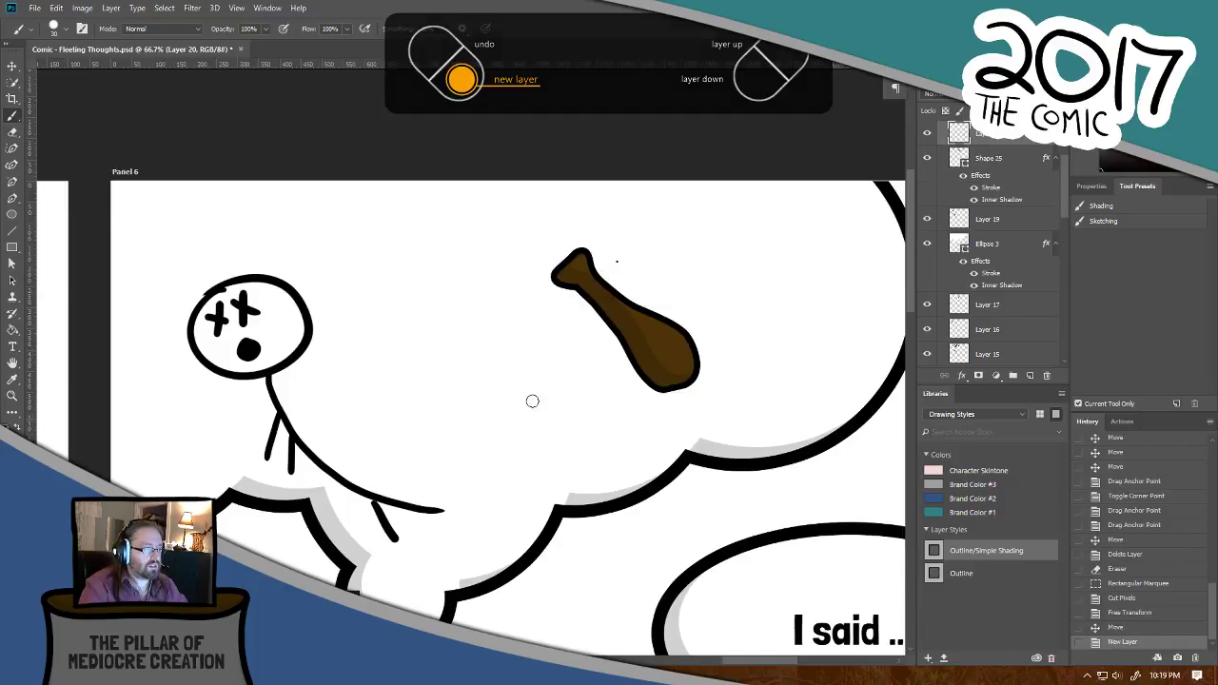
{"action": "key", "text": "ctrl+z"}
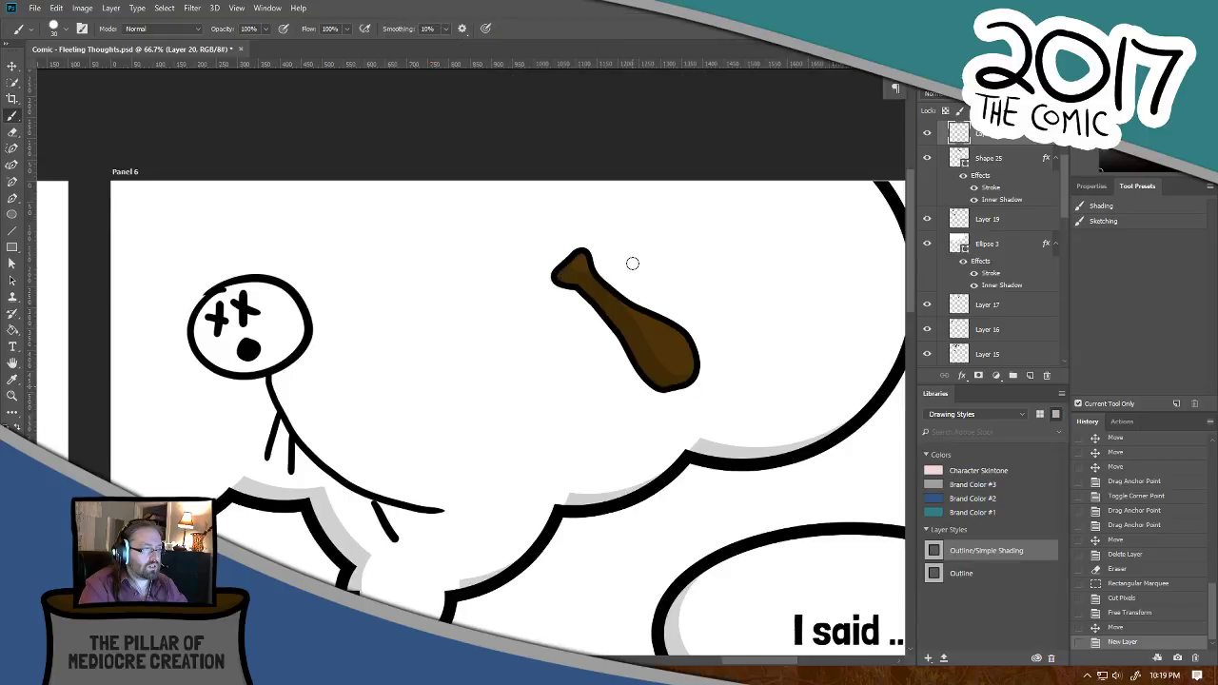
{"action": "left_click_drag", "start_coordinate": [636, 258], "coordinate": [647, 365]}
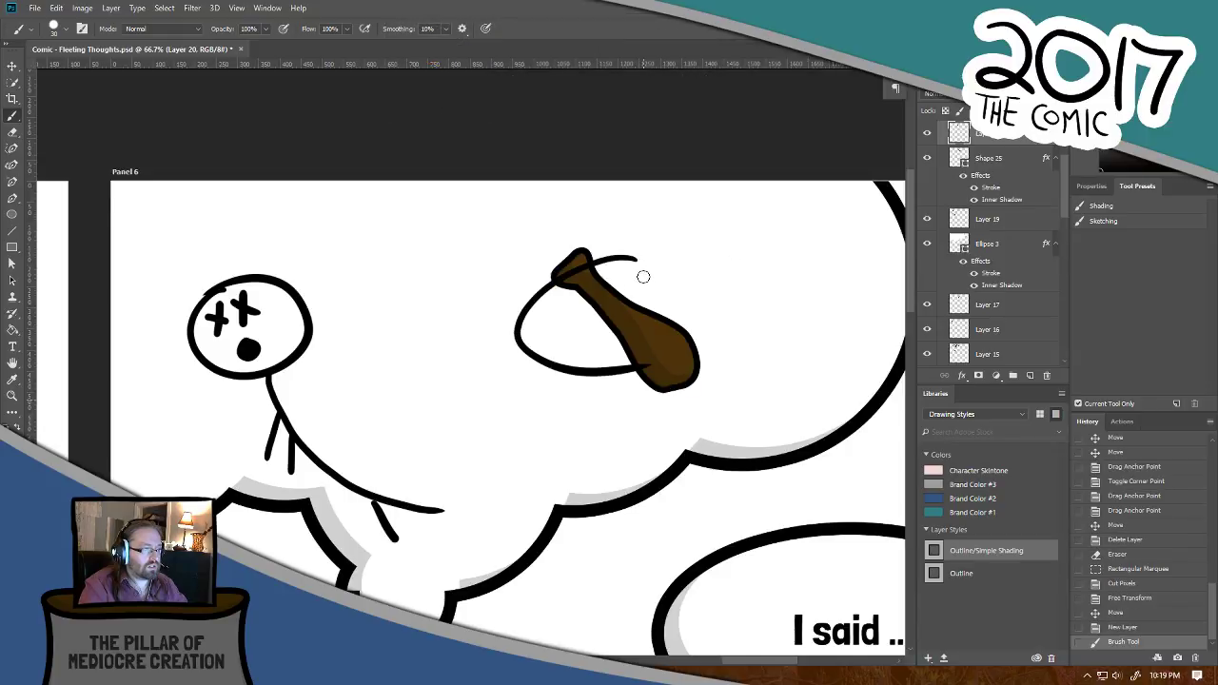
{"action": "key", "text": "ctrl+z"}
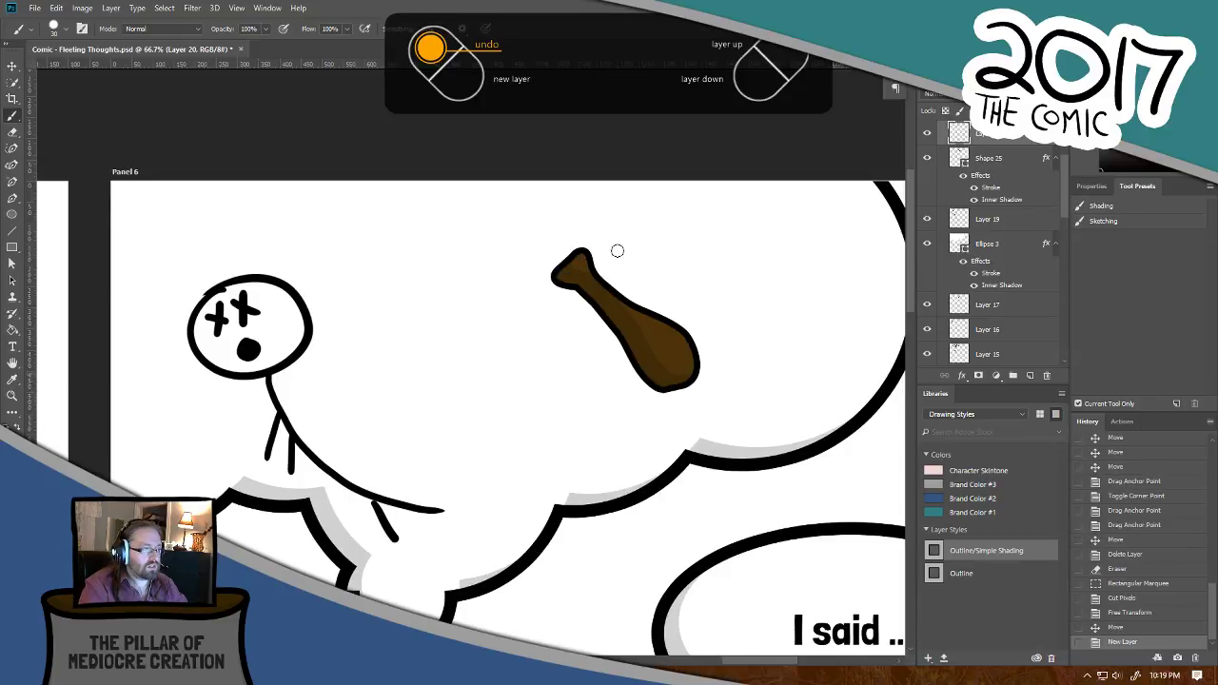
{"action": "mouse_move", "coordinate": [627, 254]}
{"action": "left_mouse_down"}
{"action": "mouse_move", "coordinate": [545, 276]}
{"action": "mouse_move", "coordinate": [513, 334]}
{"action": "mouse_move", "coordinate": [552, 393]}
{"action": "mouse_move", "coordinate": [643, 394]}
{"action": "left_mouse_up"}
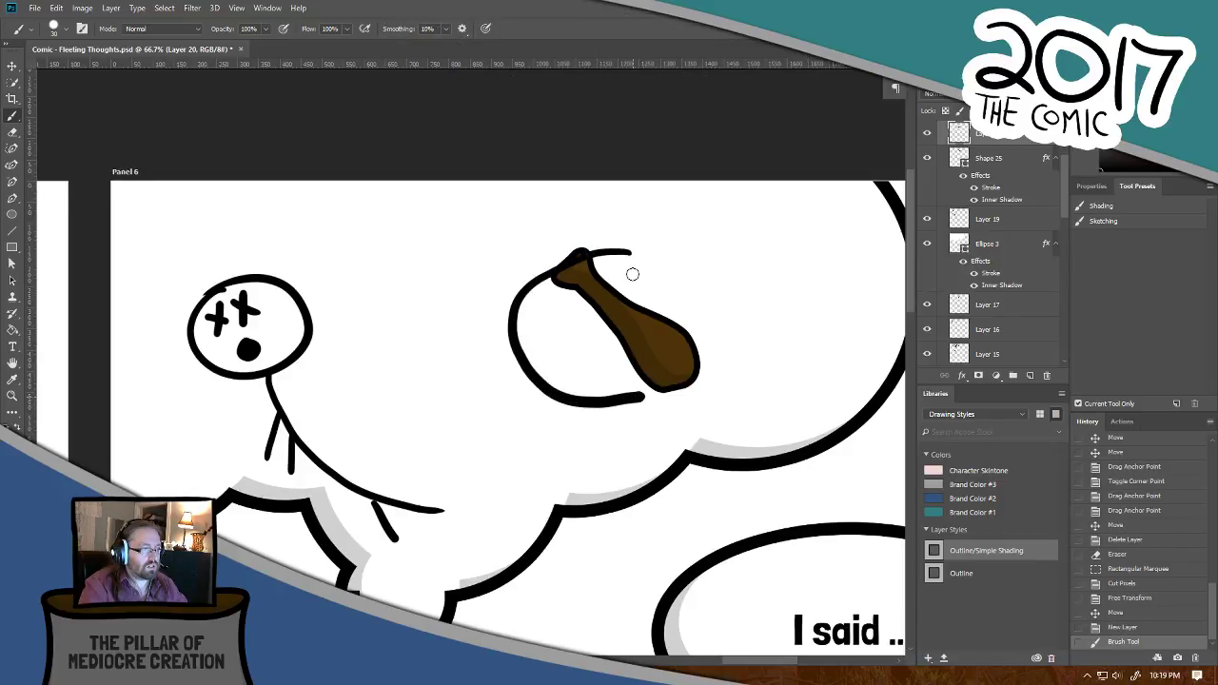
{"action": "mouse_move", "coordinate": [631, 272]}
{"action": "left_mouse_down"}
{"action": "mouse_move", "coordinate": [565, 300]}
{"action": "mouse_move", "coordinate": [588, 346]}
{"action": "mouse_move", "coordinate": [626, 354]}
{"action": "left_mouse_up"}
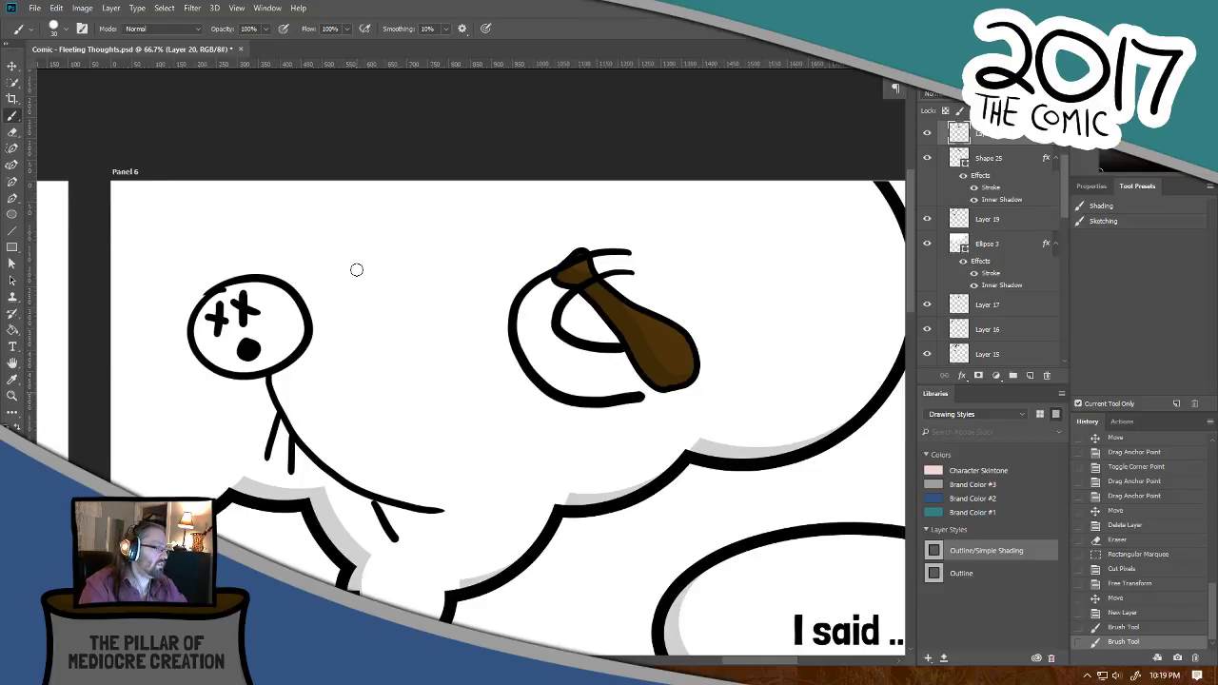
{"action": "key", "text": "Delete"}
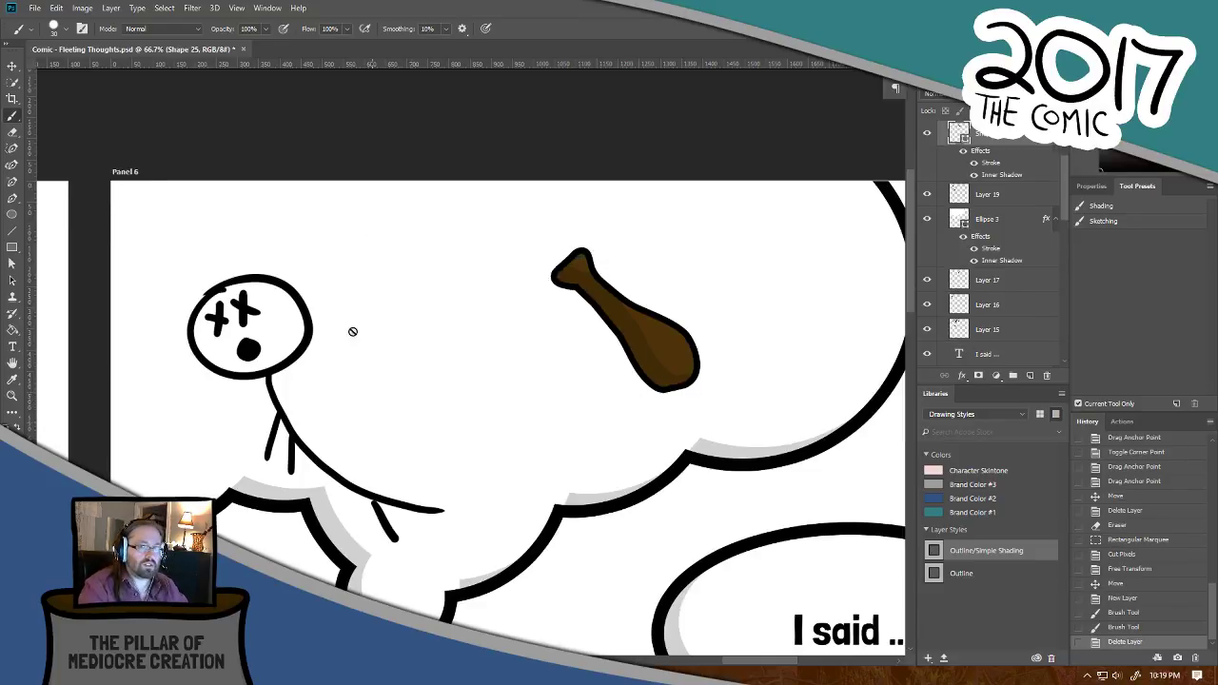
Step: Rotate the club about 176° so its thick end points up and left, and move it closer to the stick figure
{"action": "left_click", "coordinate": [13, 67]}
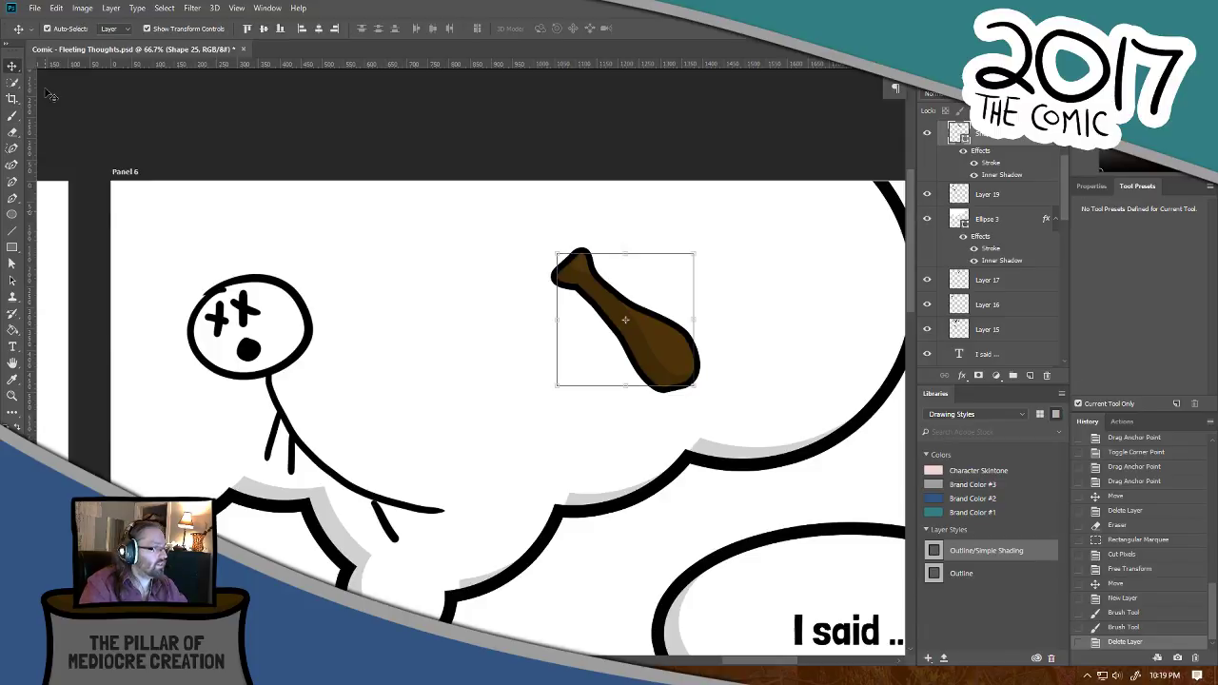
{"action": "left_click_drag", "start_coordinate": [704, 322], "coordinate": [517, 341]}
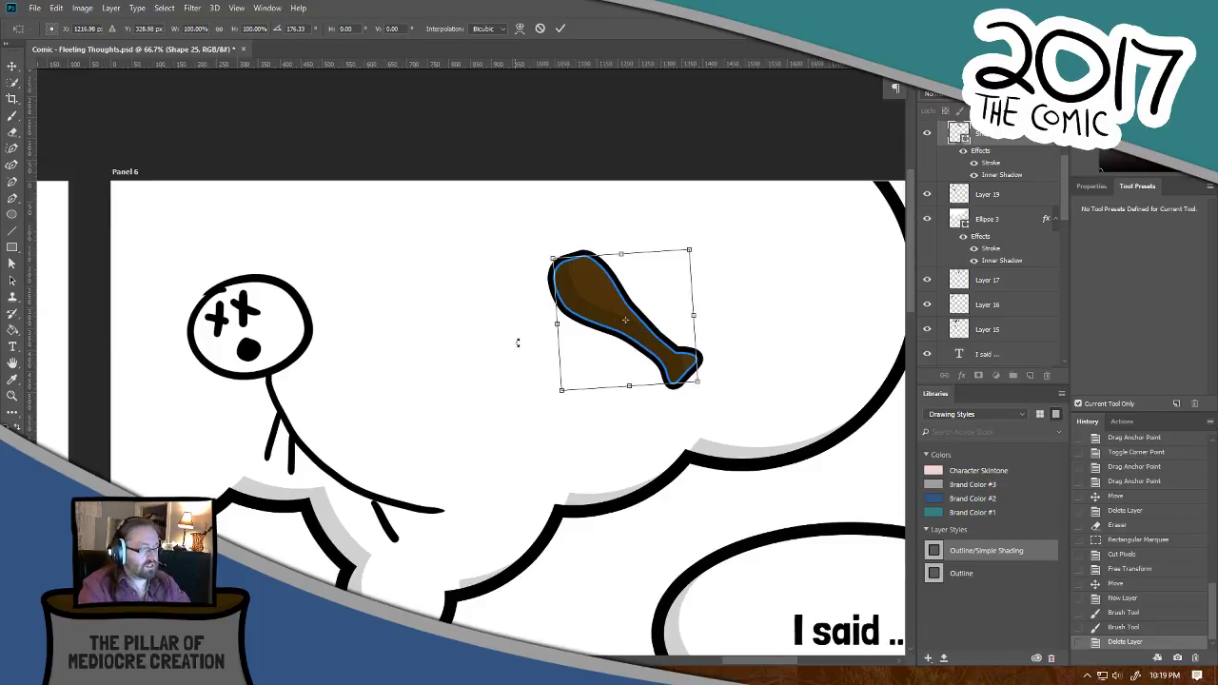
{"action": "key", "text": "Return"}
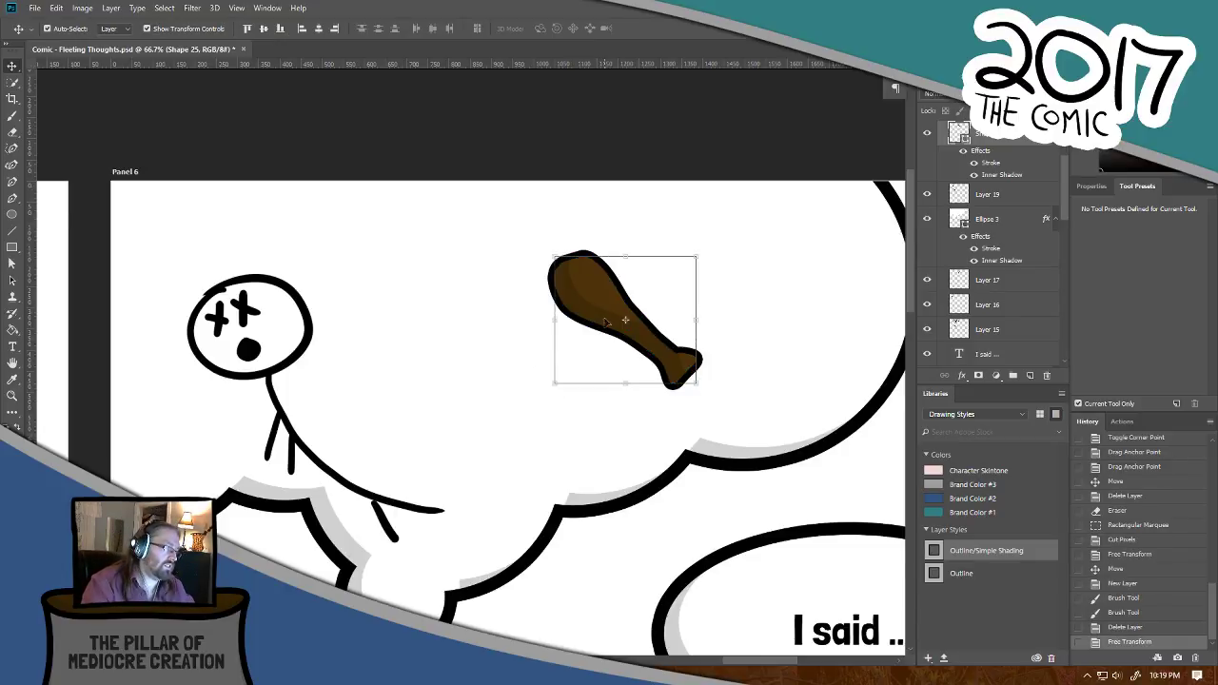
{"action": "left_click_drag", "start_coordinate": [599, 309], "coordinate": [438, 345]}
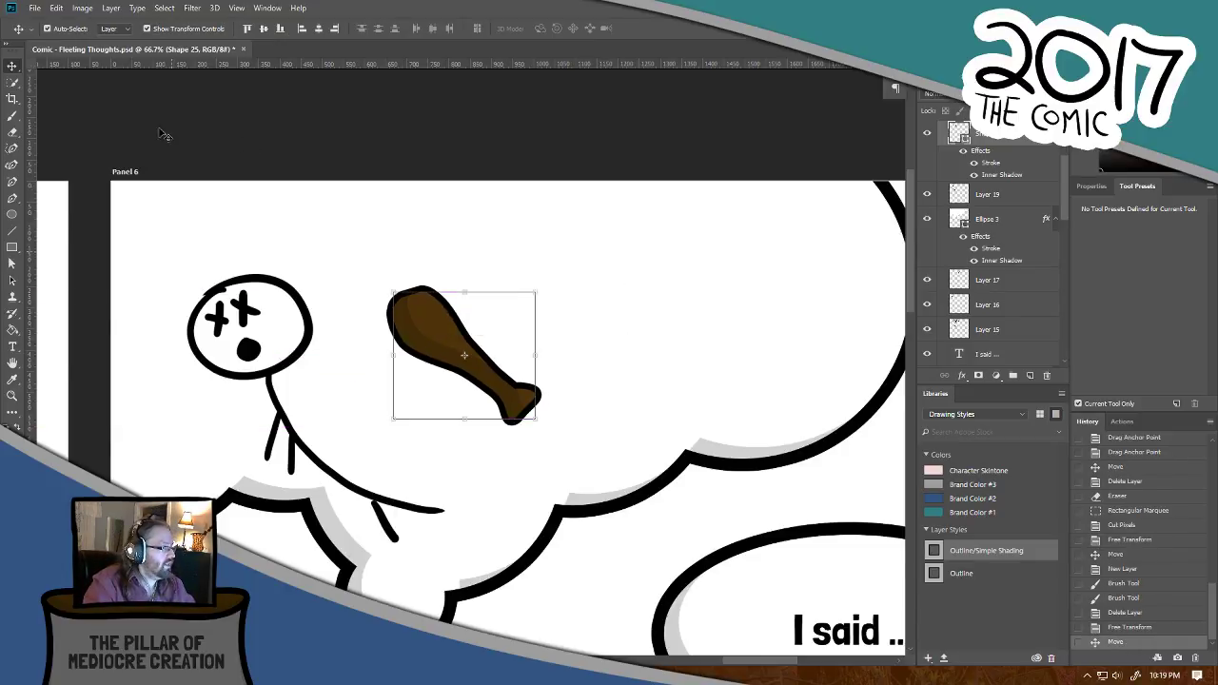
{"action": "left_click", "coordinate": [12, 149]}
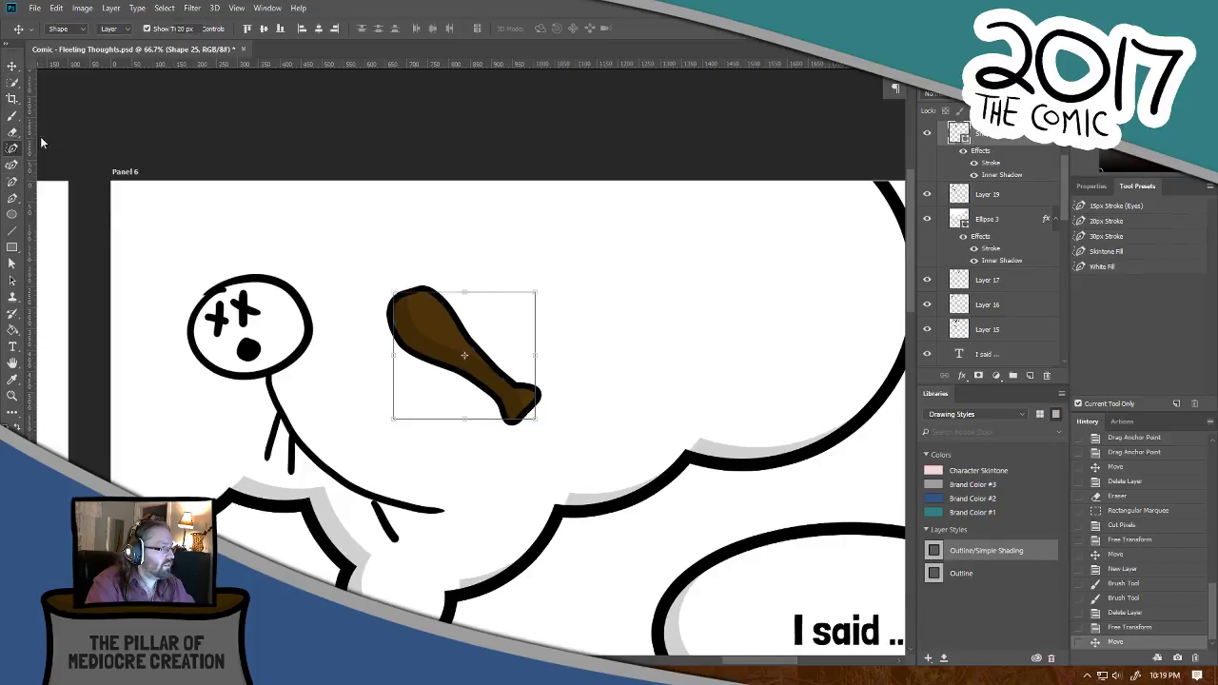
{"action": "key", "text": "ctrl+plus"}
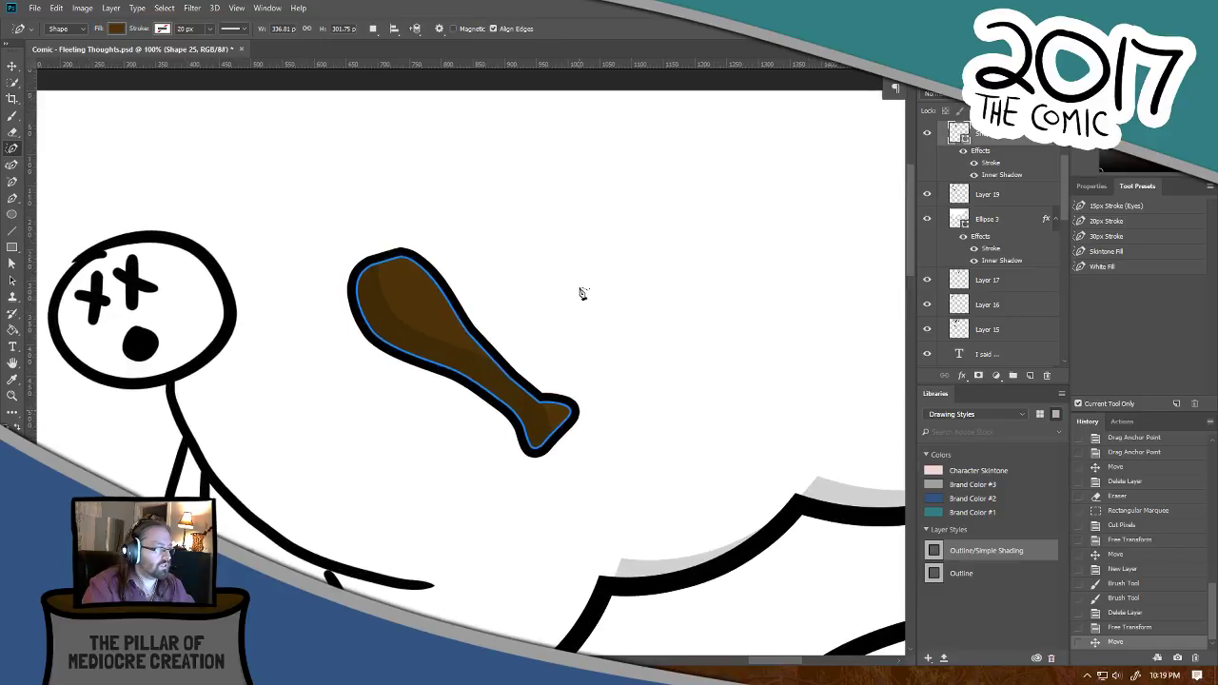
{"action": "left_click_drag", "start_coordinate": [615, 260], "coordinate": [588, 317]}
{"action": "left_click", "coordinate": [117, 28]}
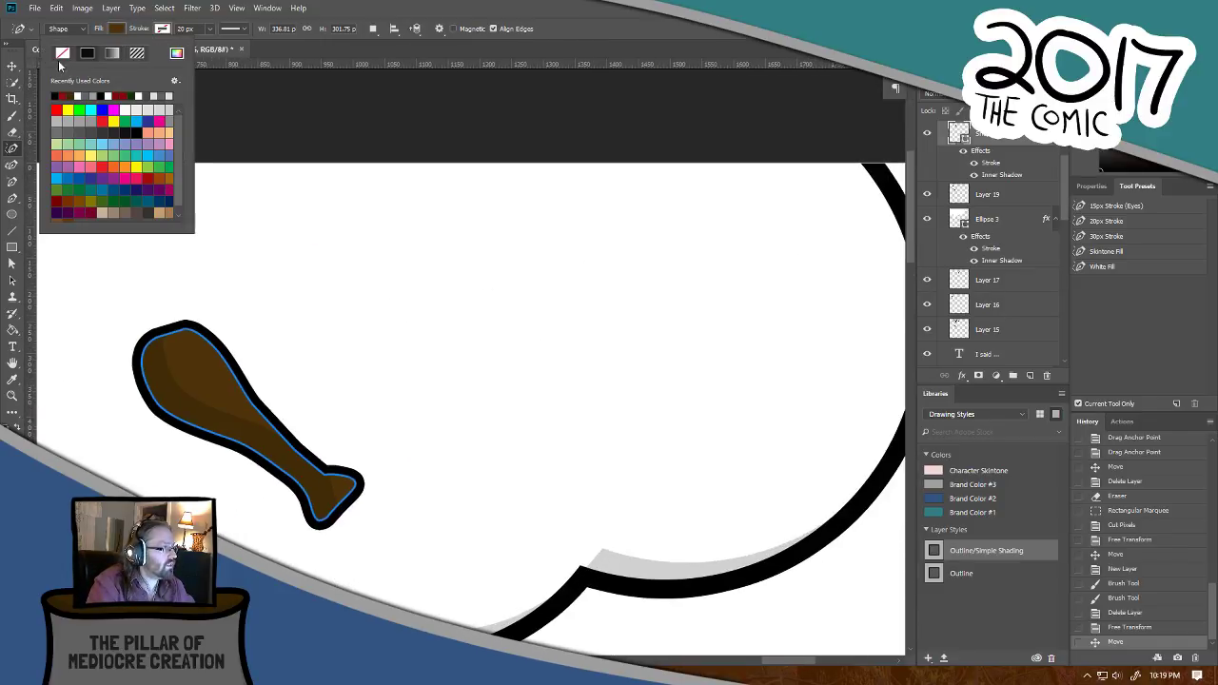
{"action": "left_click", "coordinate": [83, 93]}
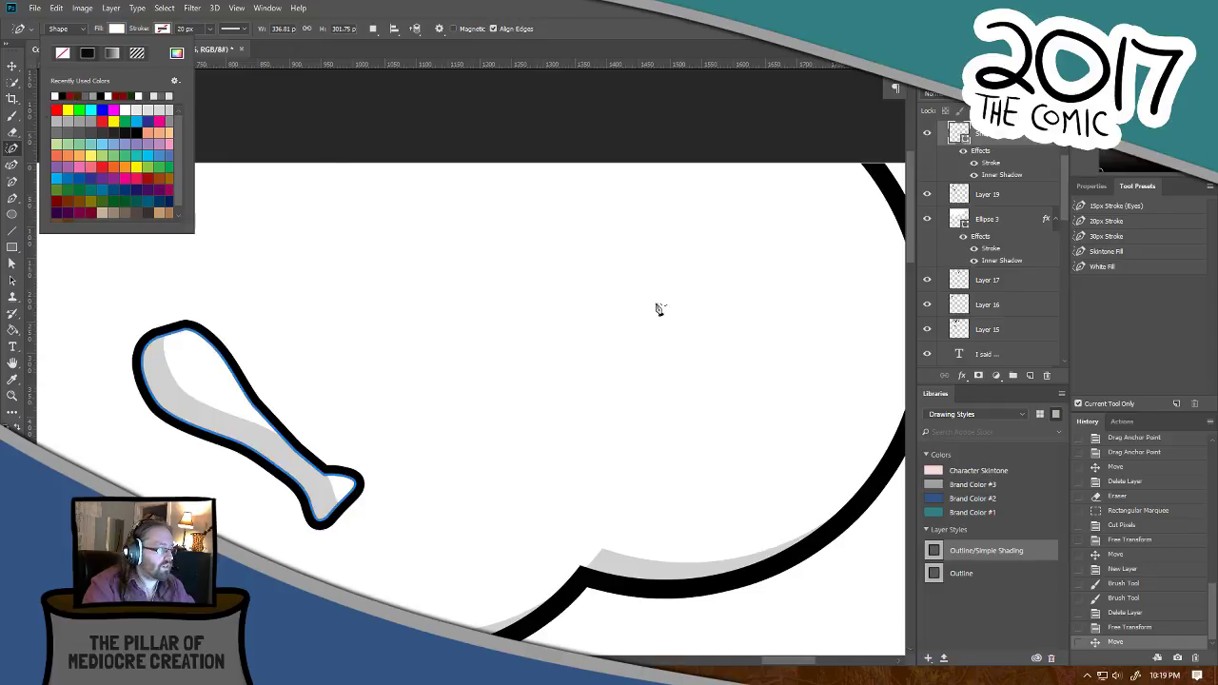
{"action": "left_click", "coordinate": [318, 106]}
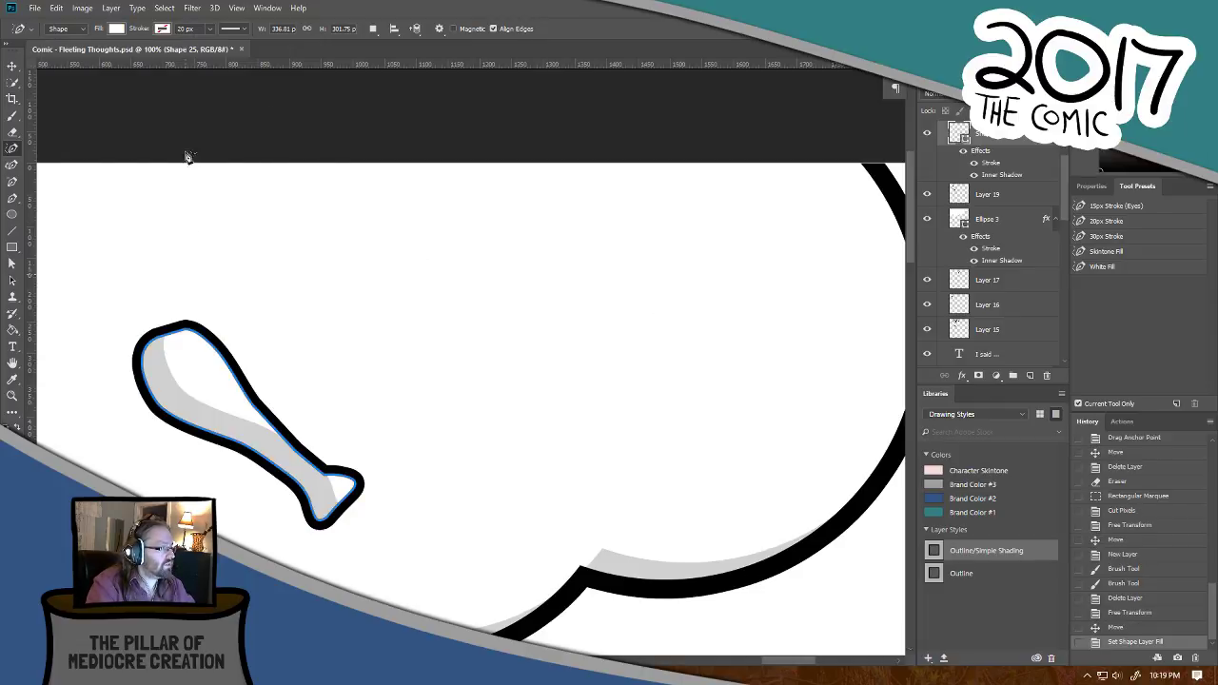
{"action": "left_click", "coordinate": [1123, 630]}
{"action": "left_click", "coordinate": [12, 66]}
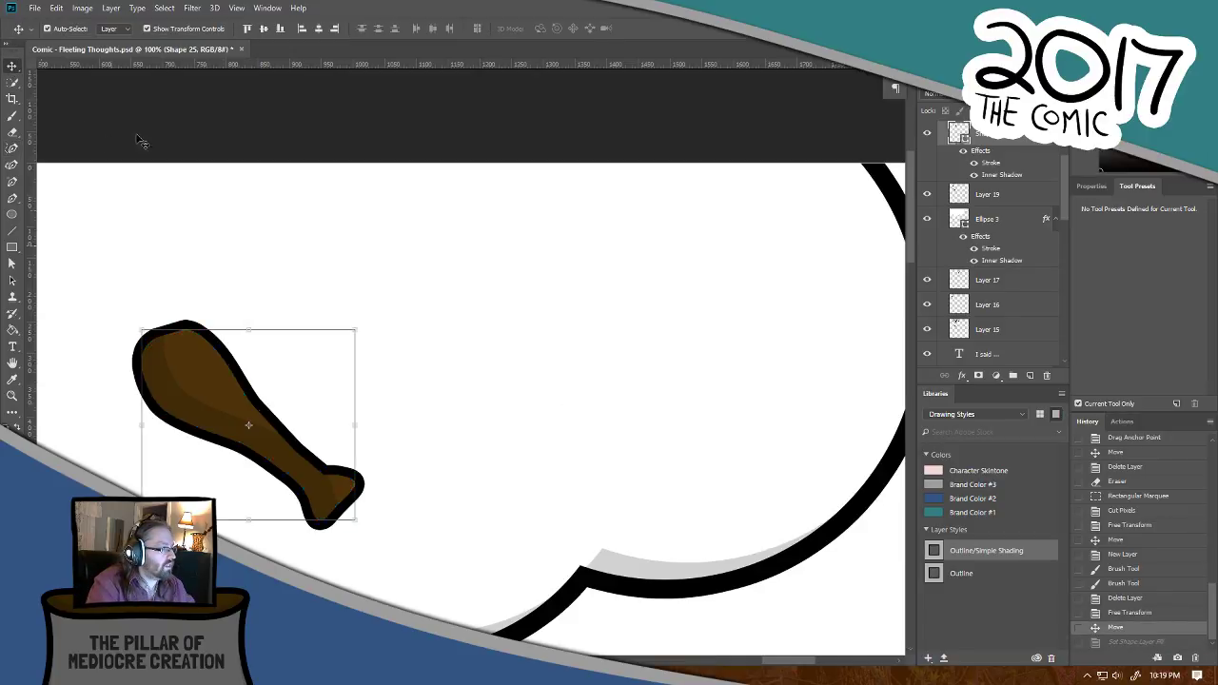
{"action": "left_click", "coordinate": [436, 321]}
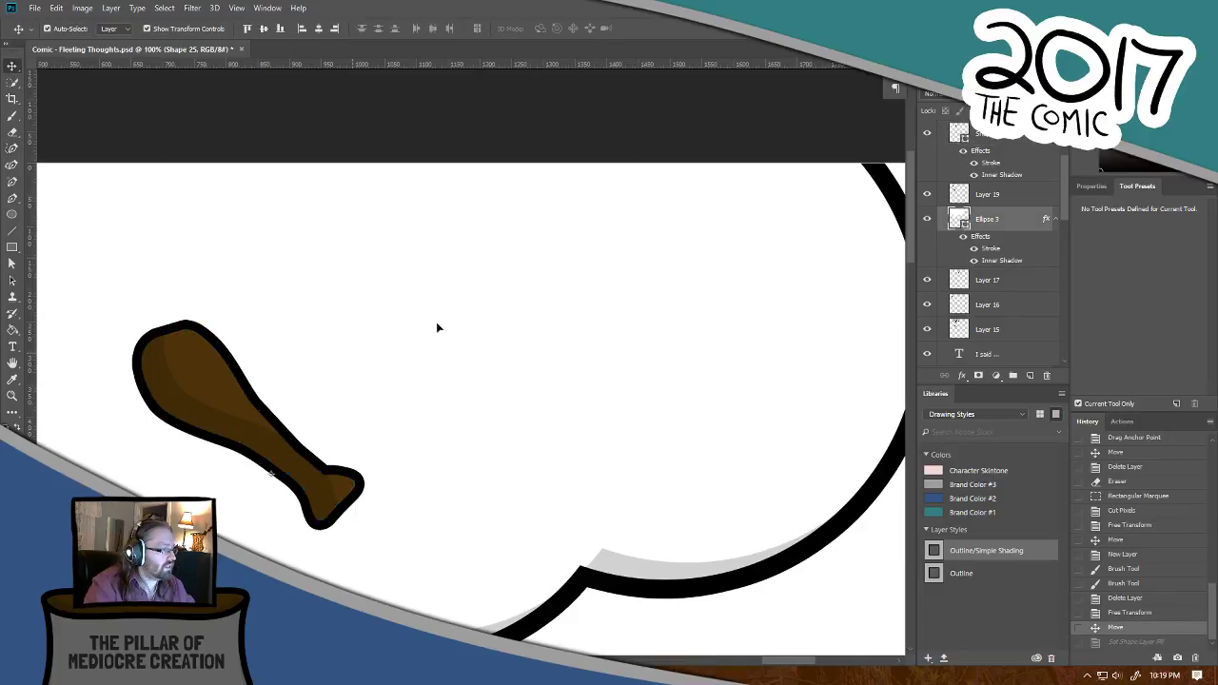
Step: Draw a narrow upright leaf shape, about 43 by 142 px, above and right of the club with the Freeform Pen
{"action": "left_click", "coordinate": [12, 149]}
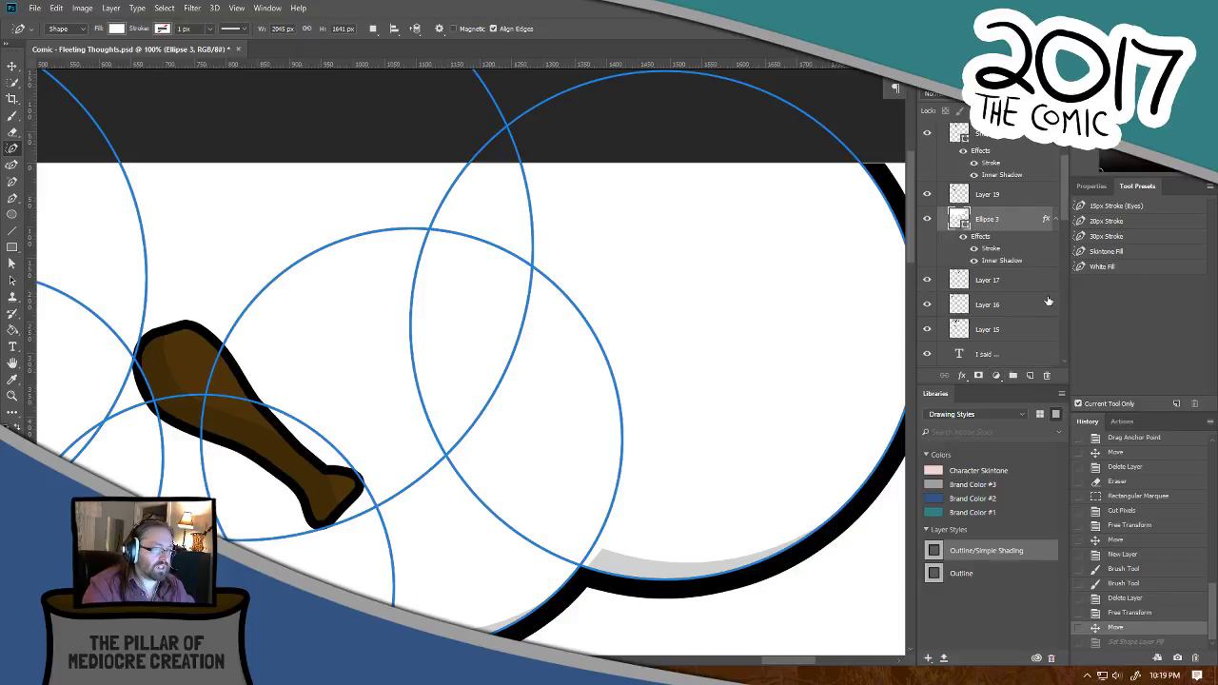
{"action": "left_click", "coordinate": [936, 172]}
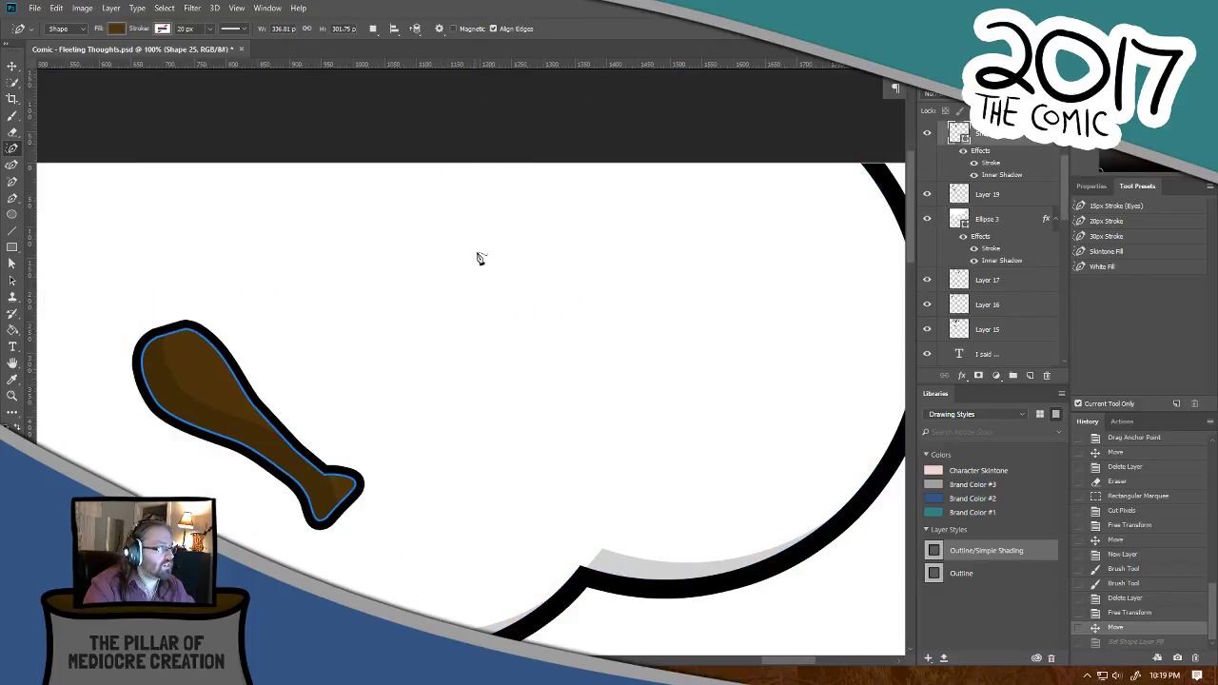
{"action": "left_click_drag", "start_coordinate": [485, 244], "coordinate": [474, 297]}
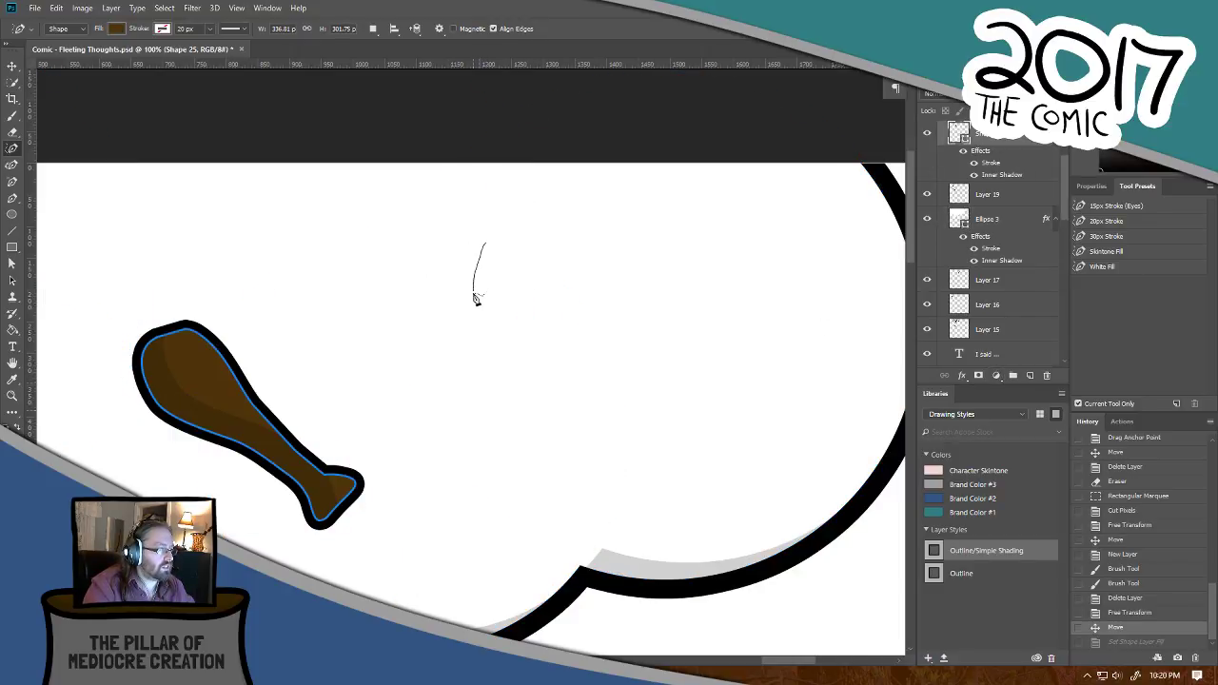
{"action": "mouse_move", "coordinate": [491, 340]}
{"action": "left_mouse_down"}
{"action": "mouse_move", "coordinate": [486, 252]}
{"action": "mouse_move", "coordinate": [498, 282]}
{"action": "mouse_move", "coordinate": [490, 338]}
{"action": "left_mouse_up"}
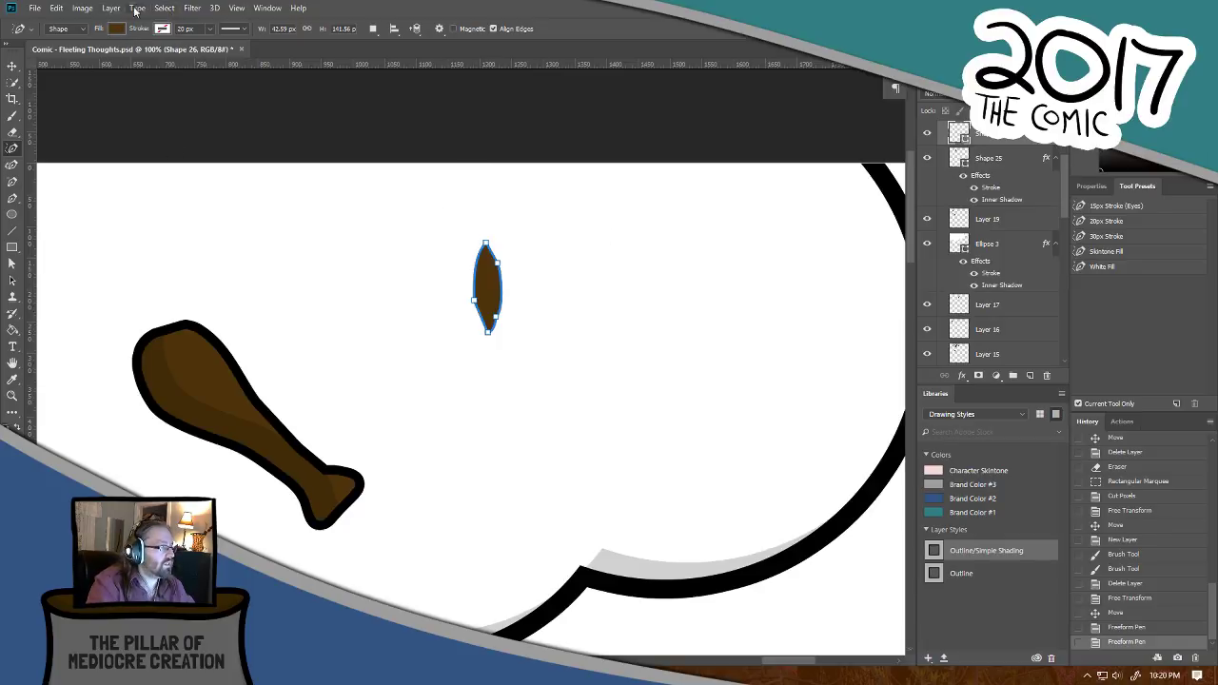
Step: Fill the narrow leaf shape with dark grey
{"action": "left_click", "coordinate": [116, 28]}
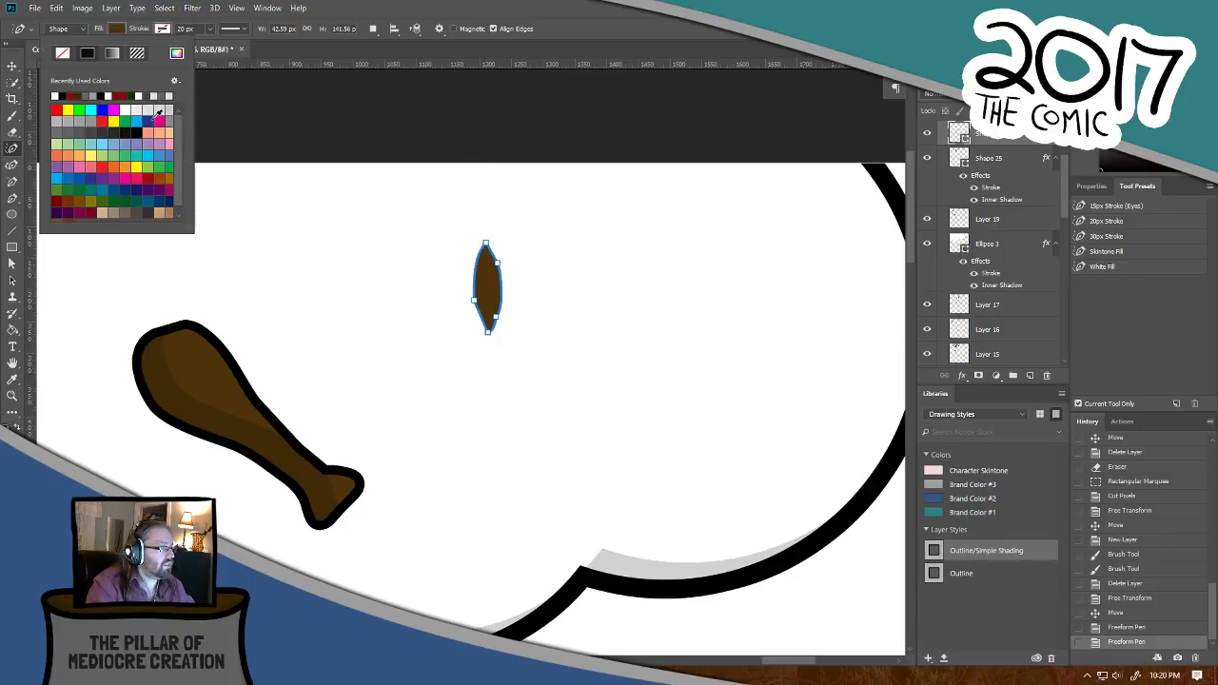
{"action": "left_click", "coordinate": [103, 131]}
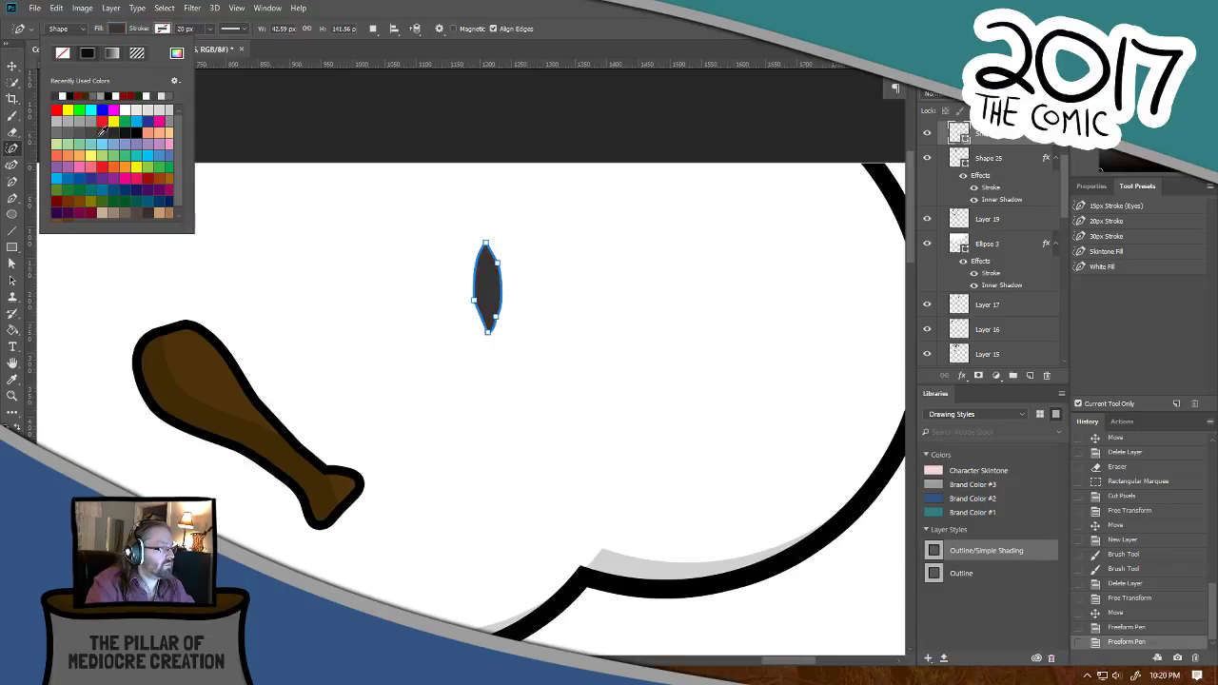
{"action": "left_click", "coordinate": [120, 29]}
{"action": "key", "text": "ctrl+plus"}
{"action": "key", "text": "ctrl+plus"}
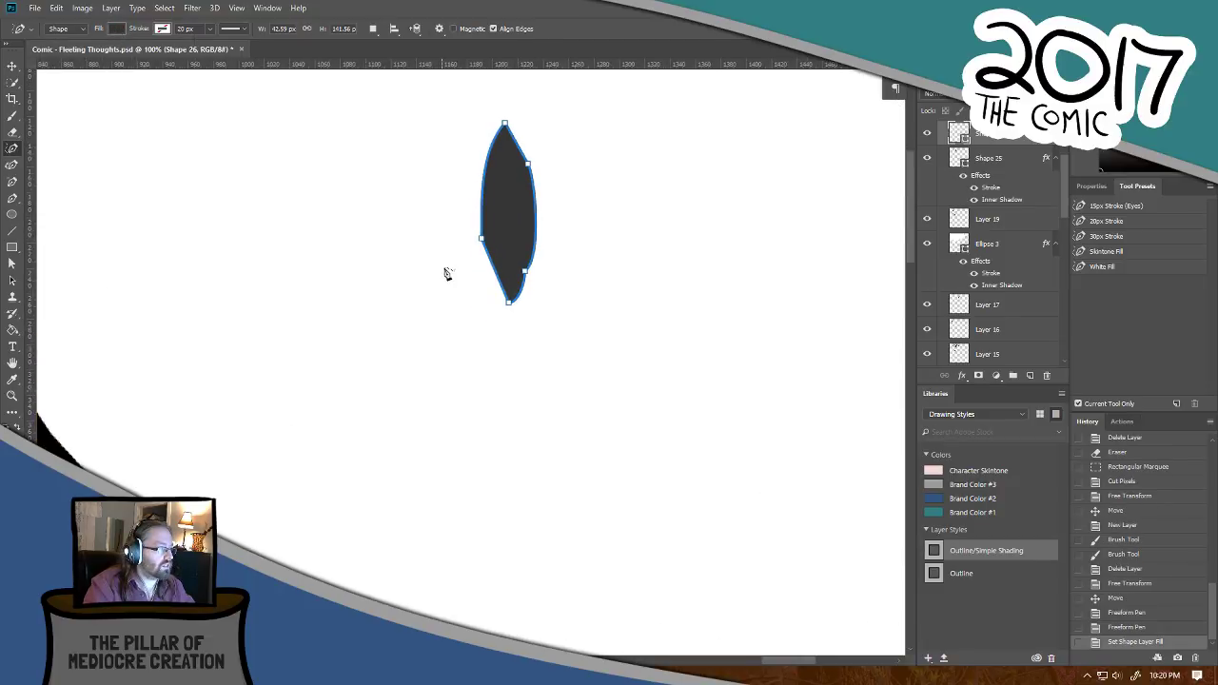
Step: Smooth the leaf-shaped body with the Curvature Pen, moving its lower right anchor slightly outward and rounding and lowering its lower left anchor
{"action": "left_click_drag", "start_coordinate": [574, 235], "coordinate": [497, 375]}
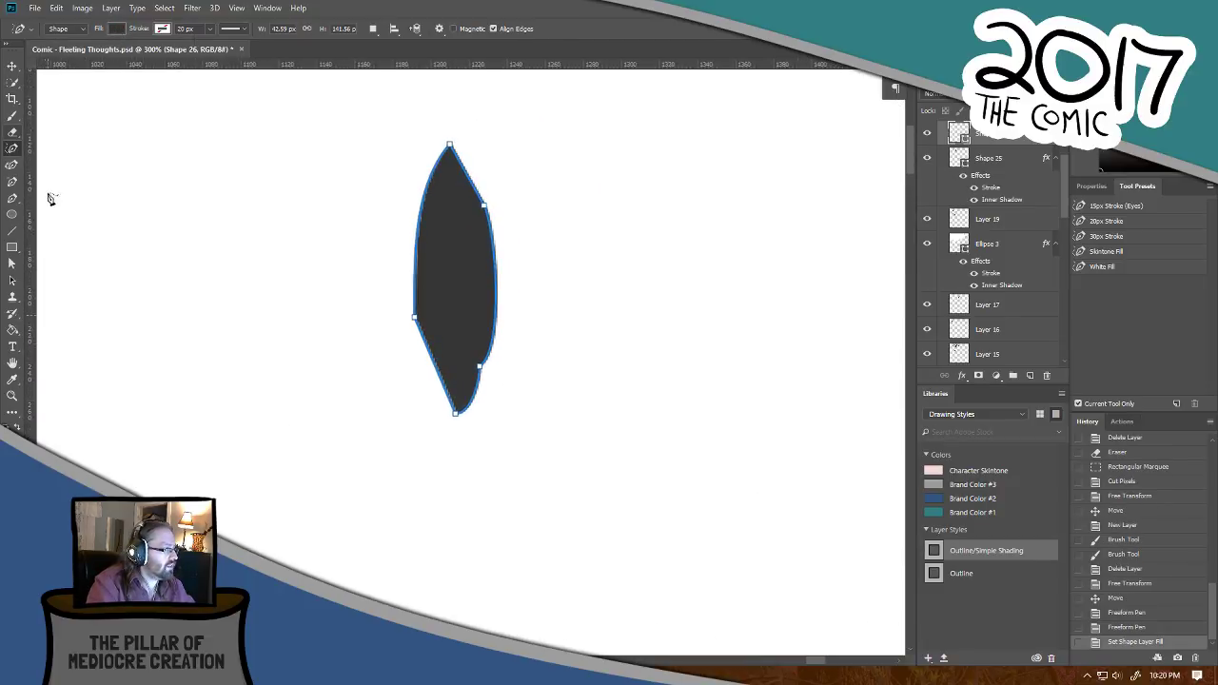
{"action": "left_click", "coordinate": [13, 197]}
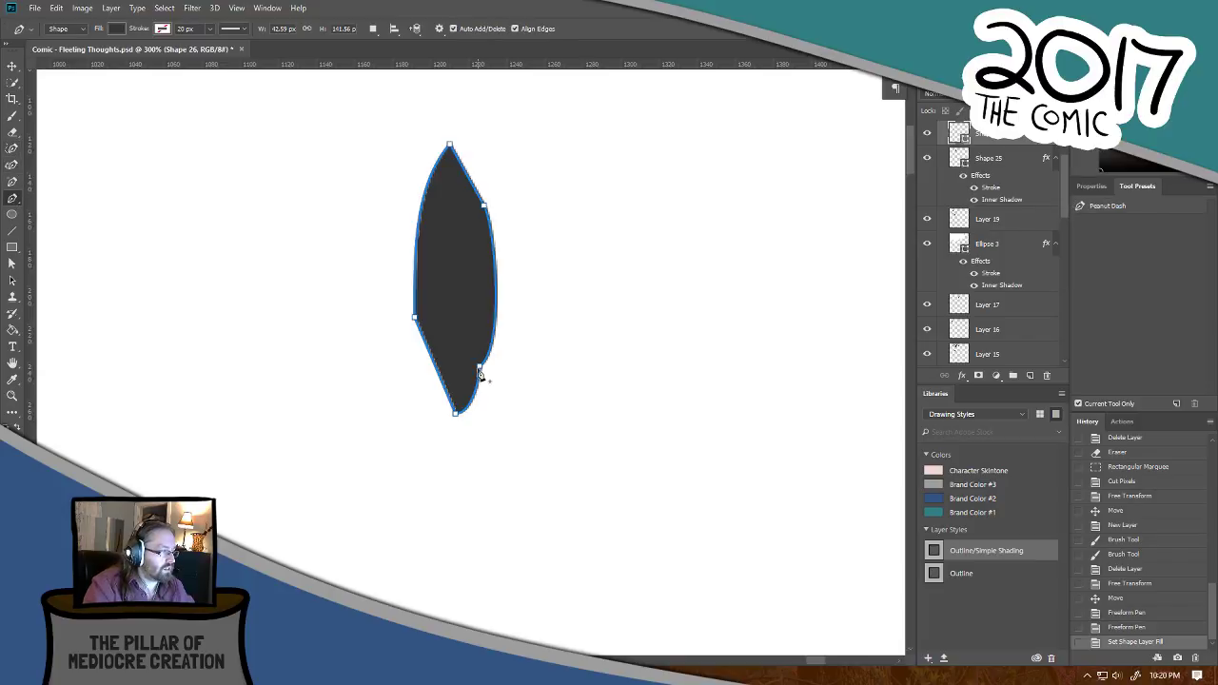
{"action": "left_click_drag", "start_coordinate": [480, 374], "coordinate": [483, 384]}
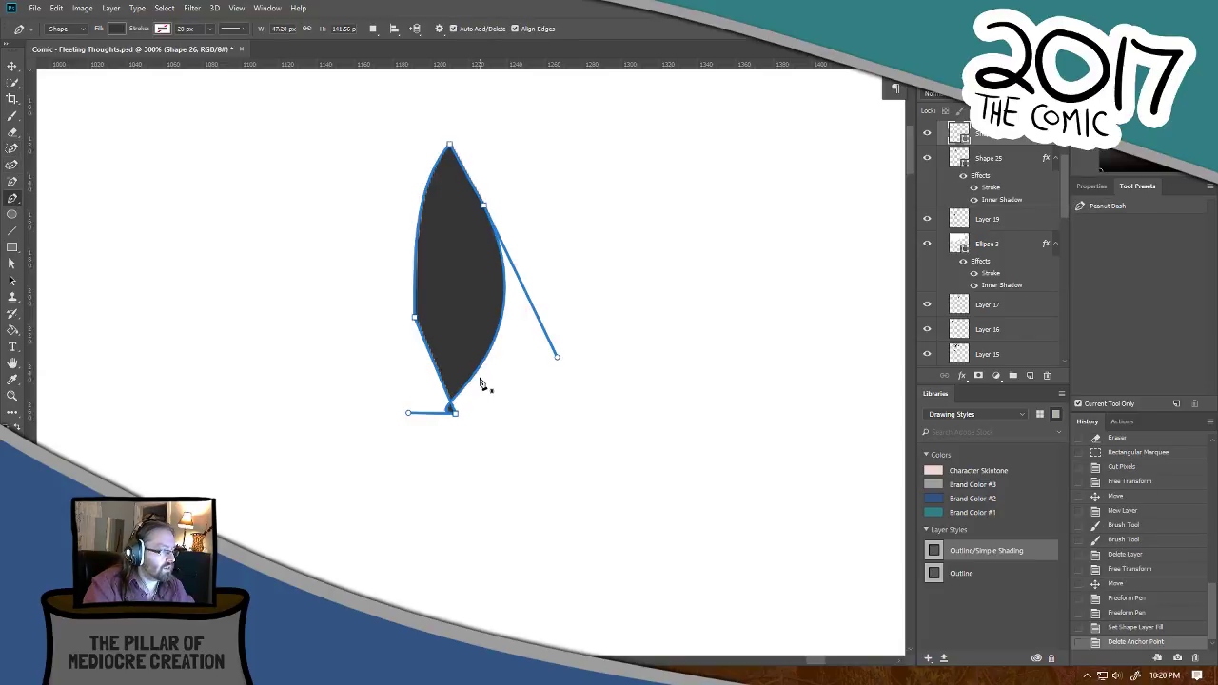
{"action": "left_click", "coordinate": [13, 164]}
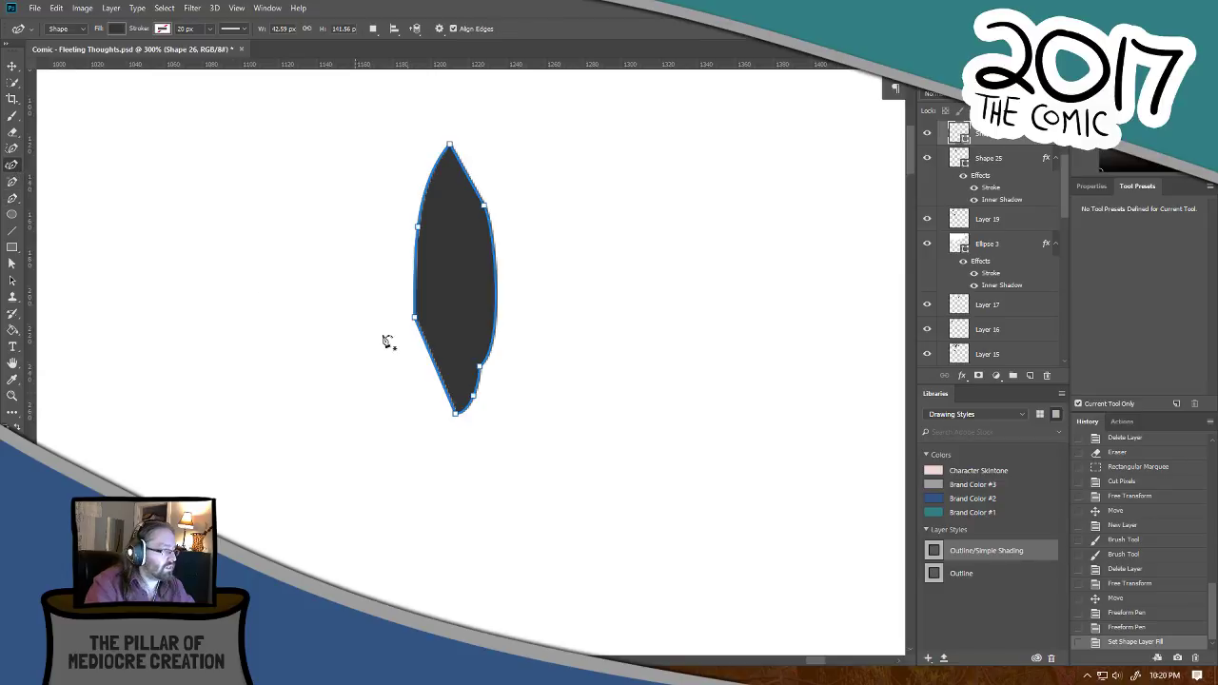
{"action": "mouse_move", "coordinate": [479, 368]}
{"action": "left_mouse_down"}
{"action": "mouse_move", "coordinate": [497, 372]}
{"action": "mouse_move", "coordinate": [487, 364]}
{"action": "left_mouse_up"}
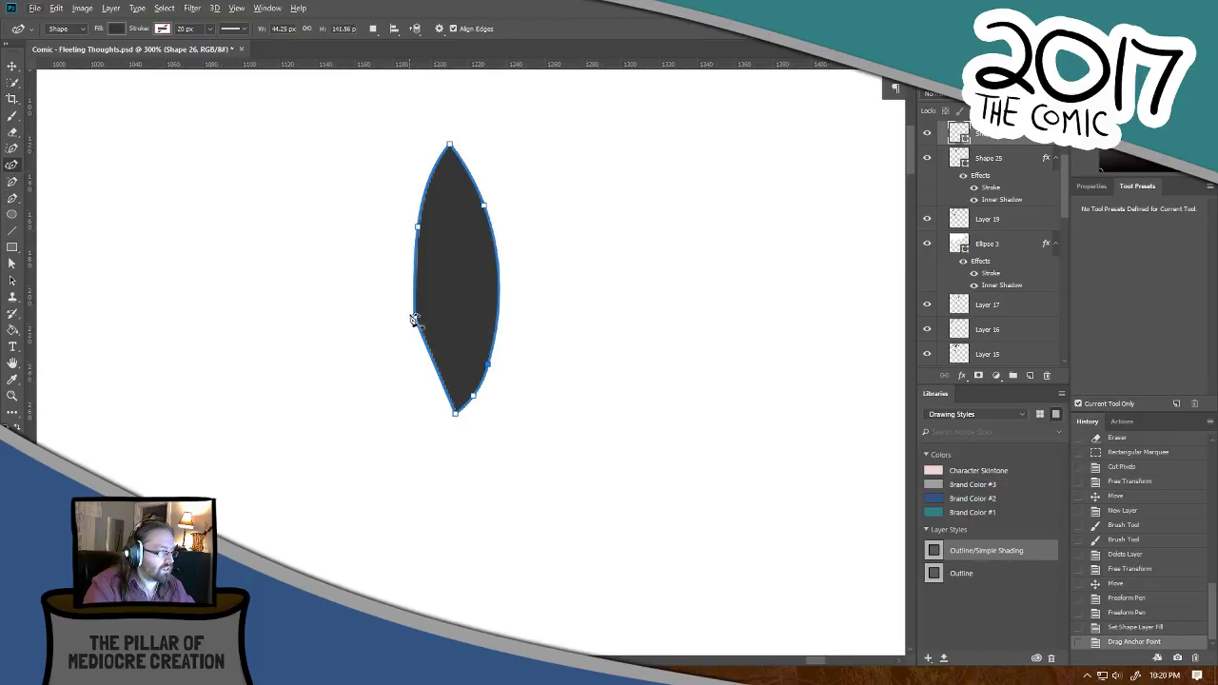
{"action": "left_click_drag", "start_coordinate": [415, 322], "coordinate": [425, 362]}
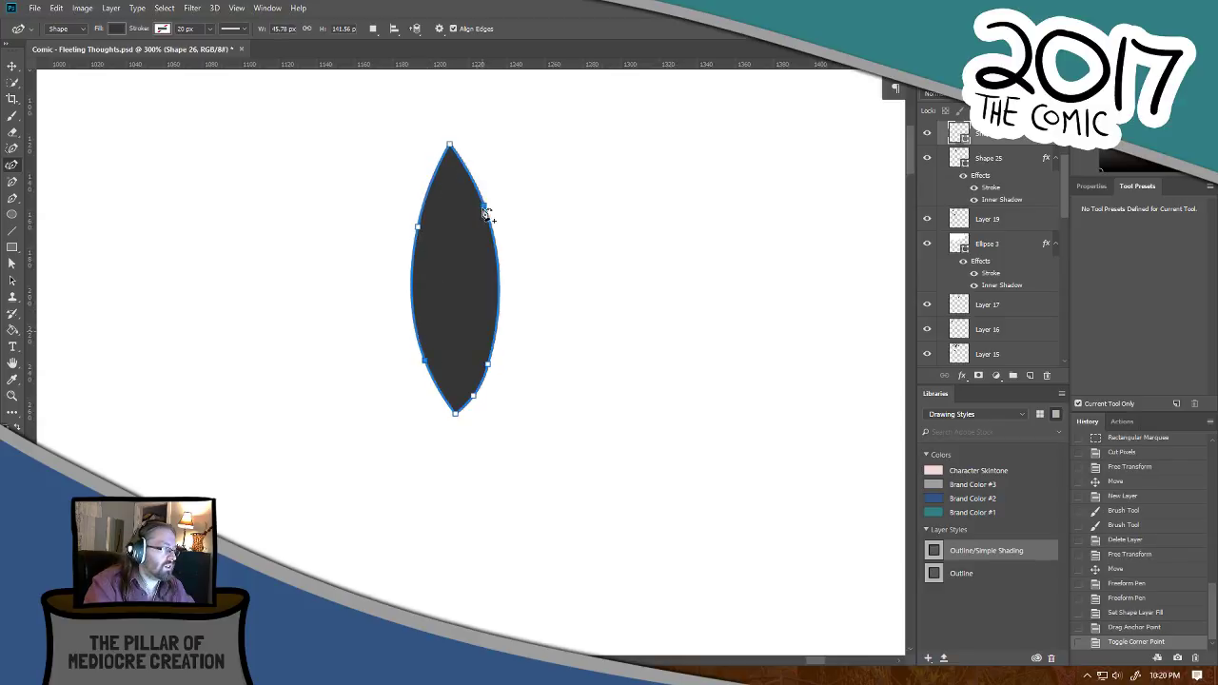
Step: Draw a closed rounded wing, about 129 by 154 px, against the right side of the leaf-shaped body with the Freeform Pen
{"action": "left_click", "coordinate": [12, 66]}
{"action": "left_click", "coordinate": [278, 176], "text": "ctrl"}
{"action": "key", "text": "ctrl+minus"}
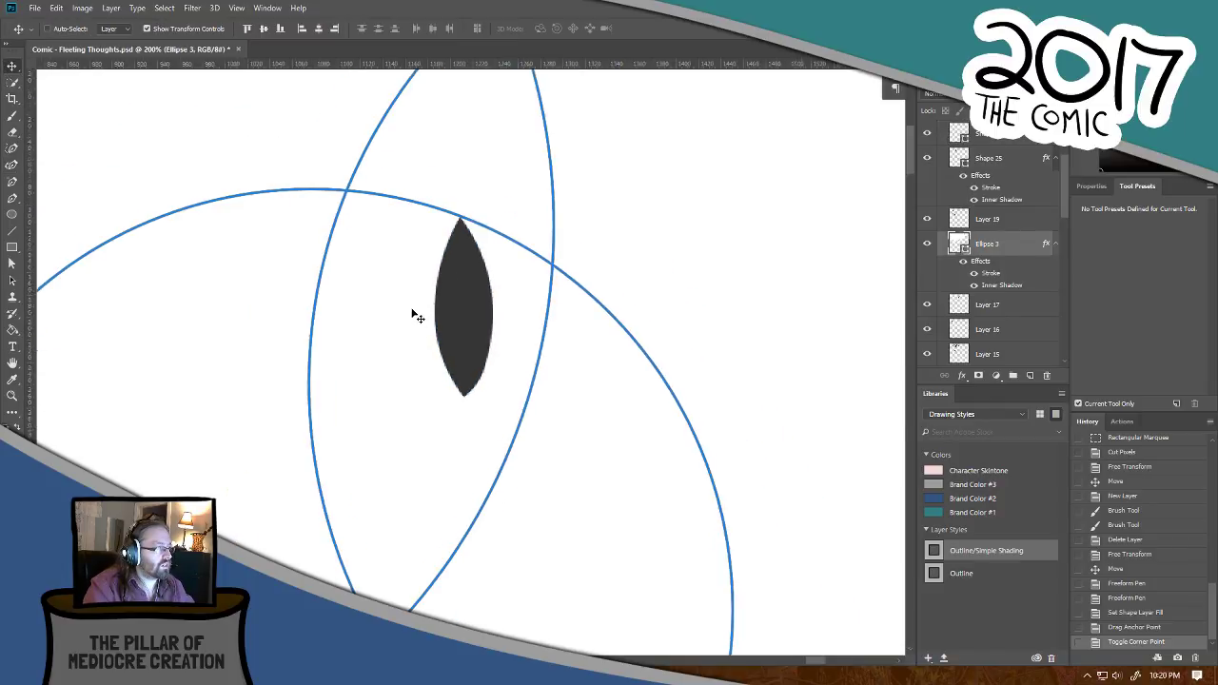
{"action": "key", "text": "ctrl+minus"}
{"action": "left_click", "coordinate": [470, 335], "text": "ctrl"}
{"action": "key", "text": "ctrl+plus"}
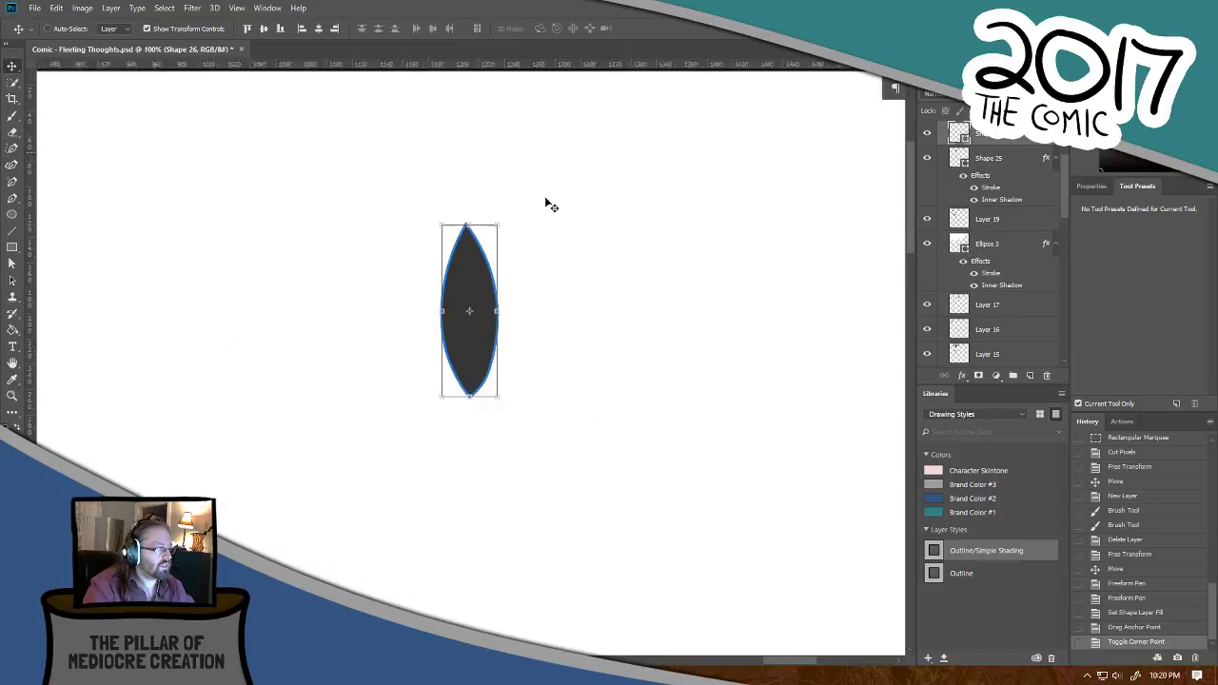
{"action": "left_click", "coordinate": [11, 148]}
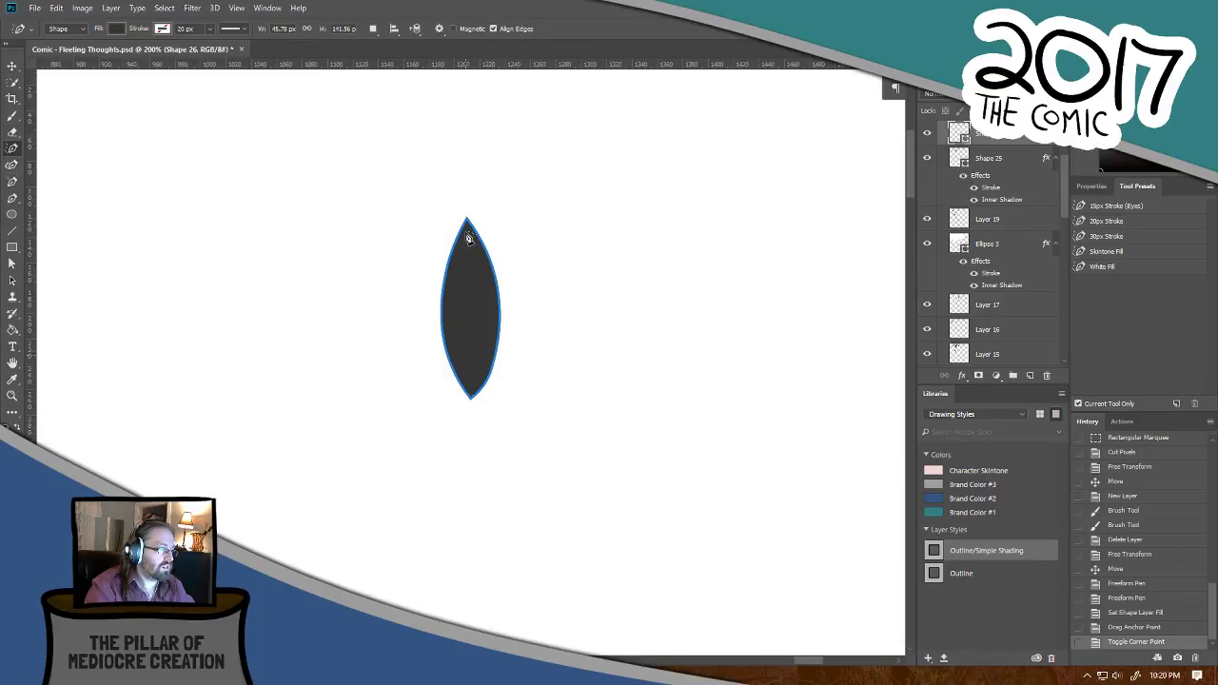
{"action": "mouse_move", "coordinate": [468, 221]}
{"action": "left_mouse_down"}
{"action": "mouse_move", "coordinate": [559, 199]}
{"action": "mouse_move", "coordinate": [606, 228]}
{"action": "mouse_move", "coordinate": [627, 277]}
{"action": "mouse_move", "coordinate": [625, 334]}
{"action": "mouse_move", "coordinate": [592, 353]}
{"action": "left_mouse_up"}
{"action": "key", "text": "ctrl+z"}
{"action": "mouse_move", "coordinate": [468, 238]}
{"action": "left_mouse_down"}
{"action": "mouse_move", "coordinate": [542, 210]}
{"action": "mouse_move", "coordinate": [585, 227]}
{"action": "mouse_move", "coordinate": [611, 257]}
{"action": "mouse_move", "coordinate": [625, 329]}
{"action": "mouse_move", "coordinate": [618, 356]}
{"action": "mouse_move", "coordinate": [573, 395]}
{"action": "mouse_move", "coordinate": [504, 405]}
{"action": "mouse_move", "coordinate": [468, 391]}
{"action": "left_mouse_up"}
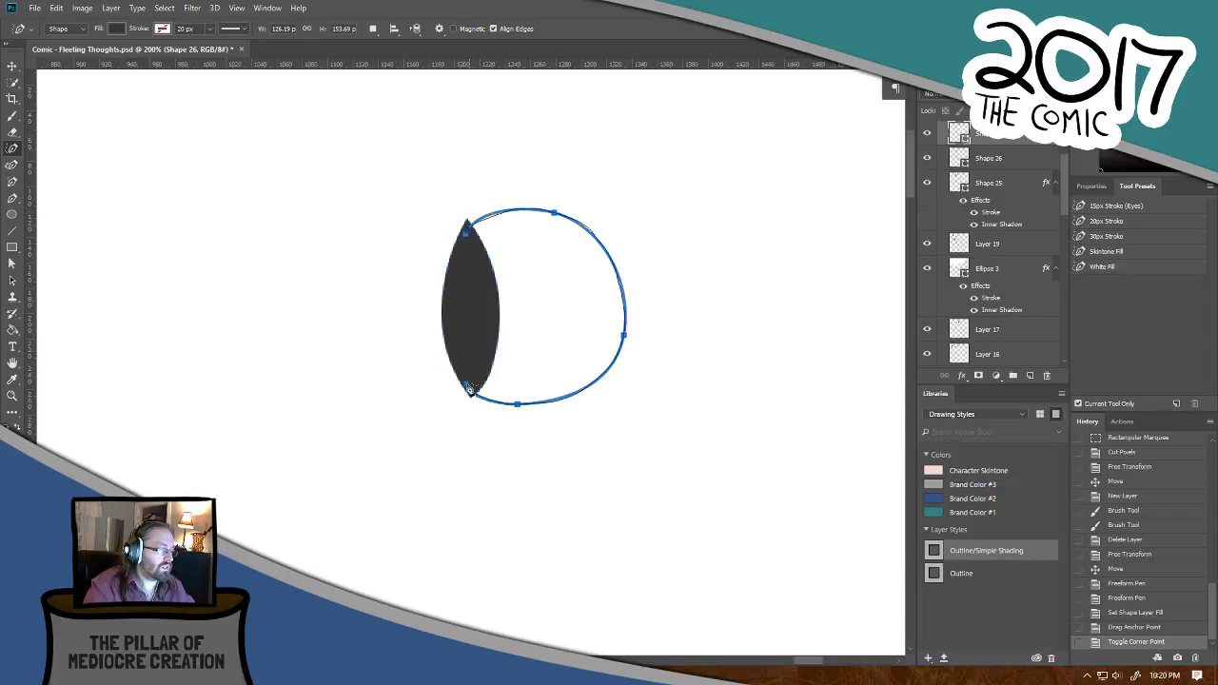
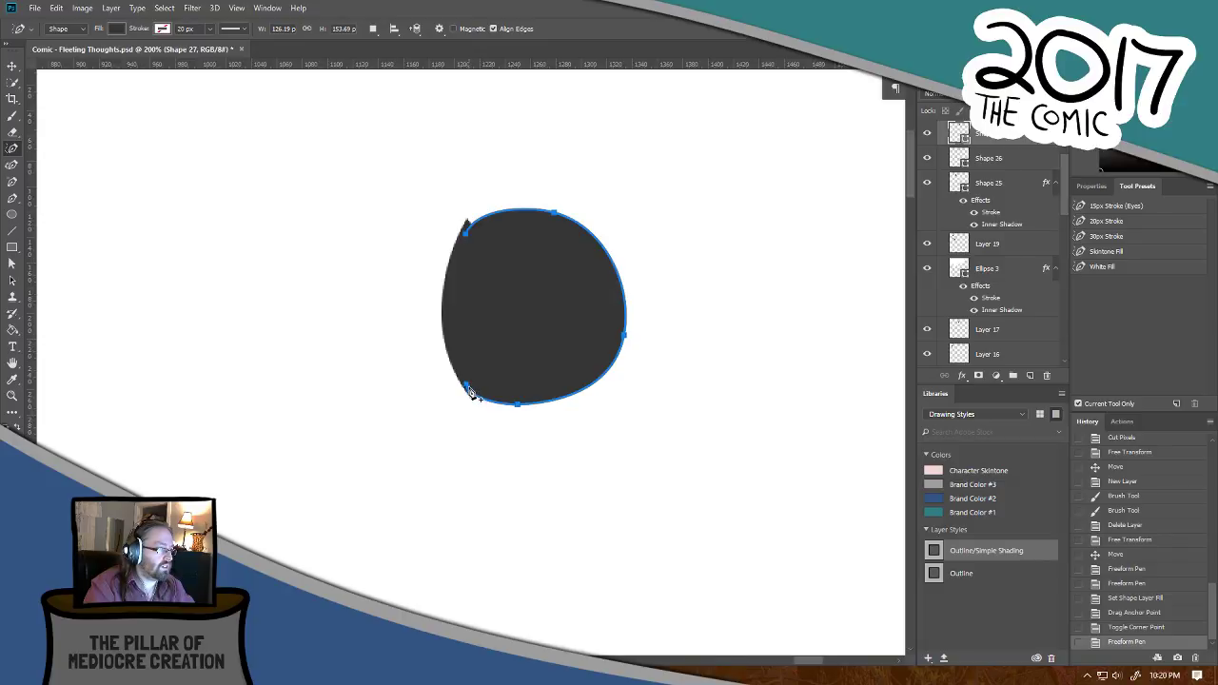
{"action": "left_click_drag", "start_coordinate": [468, 389], "coordinate": [466, 228]}
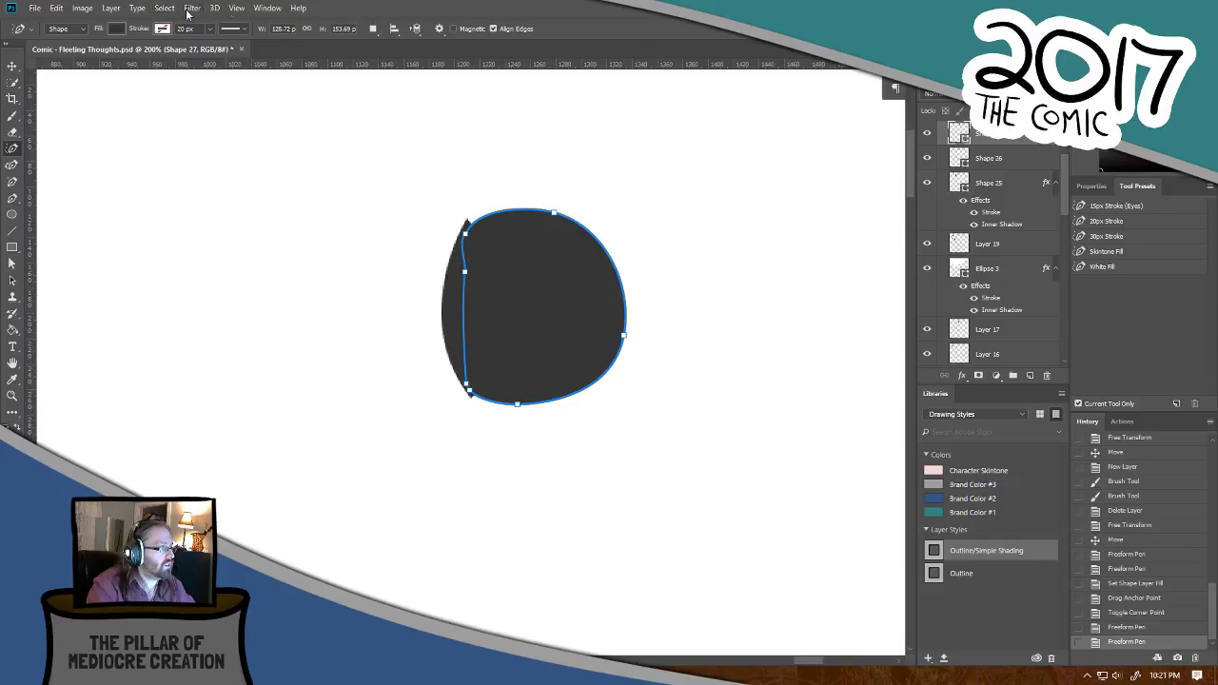
Step: Fill the wing with light orange and send it backward two layers so that it sits behind the dark body
{"action": "left_click", "coordinate": [117, 28]}
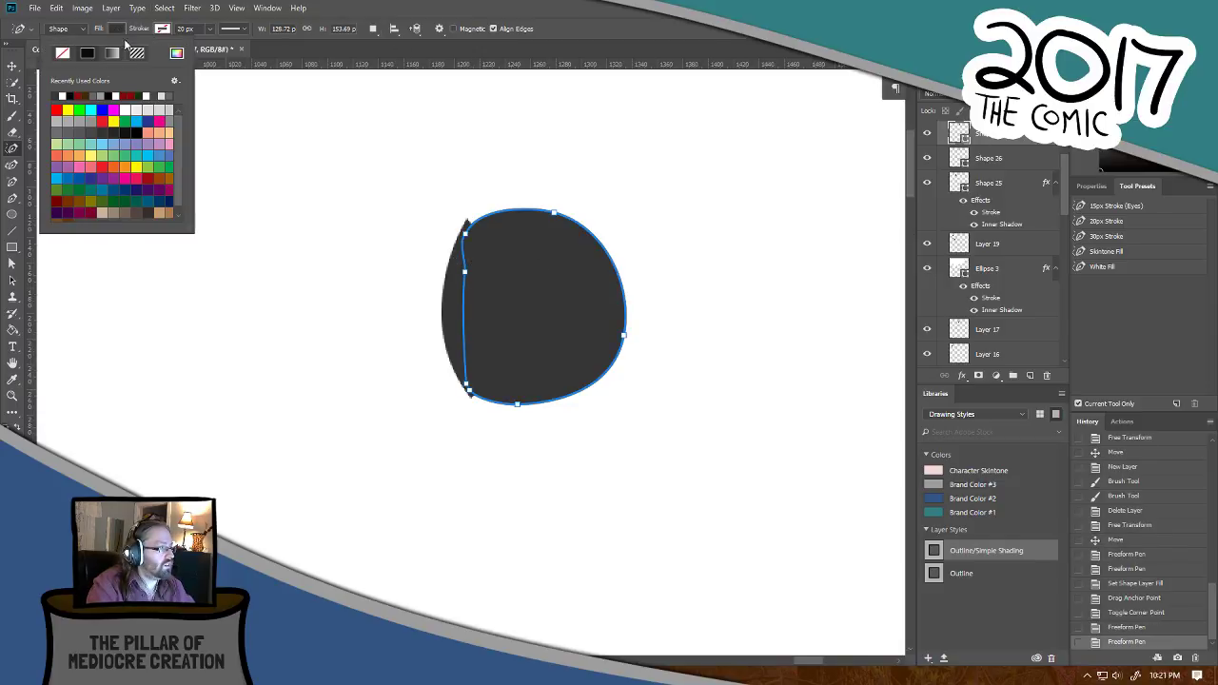
{"action": "left_click", "coordinate": [79, 153]}
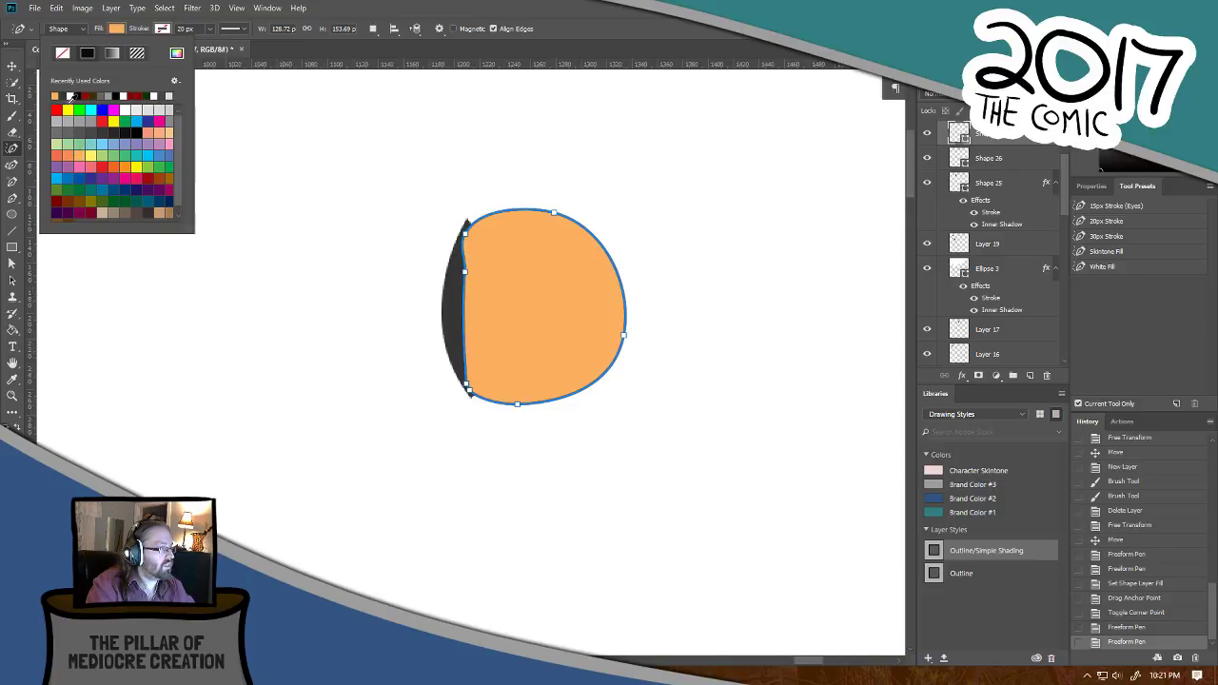
{"action": "key", "text": "alt+bracketleft"}
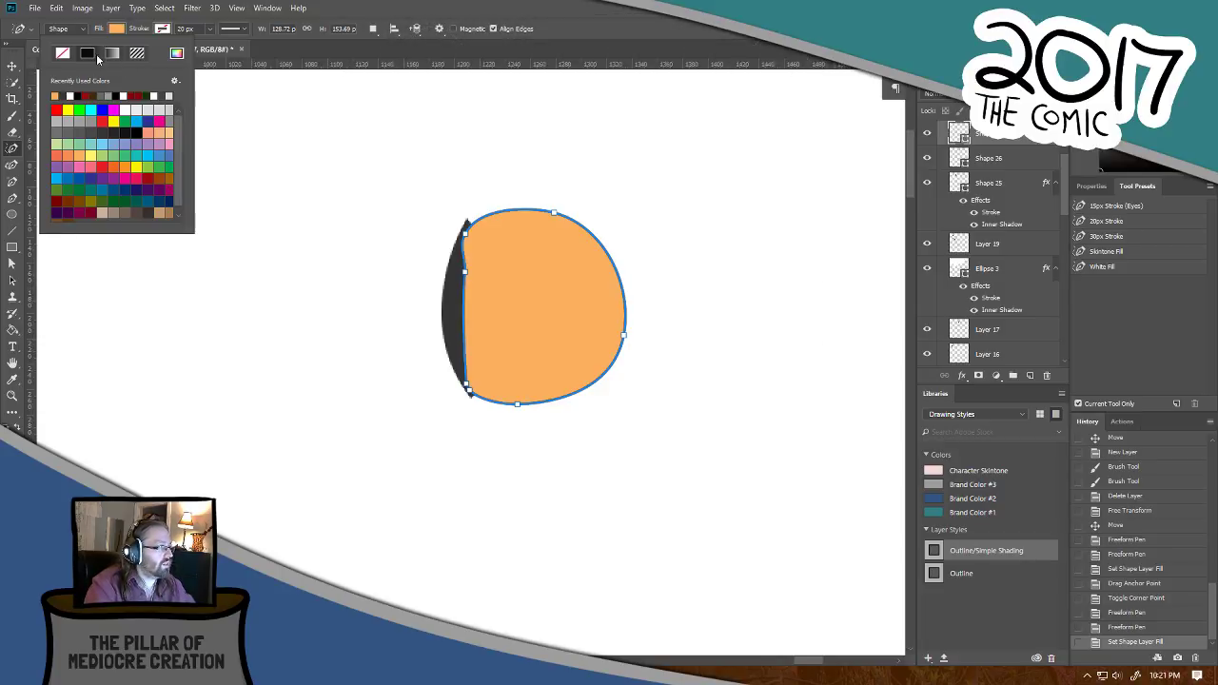
{"action": "key", "text": "Escape"}
{"action": "key", "text": "ctrl+bracketleft"}
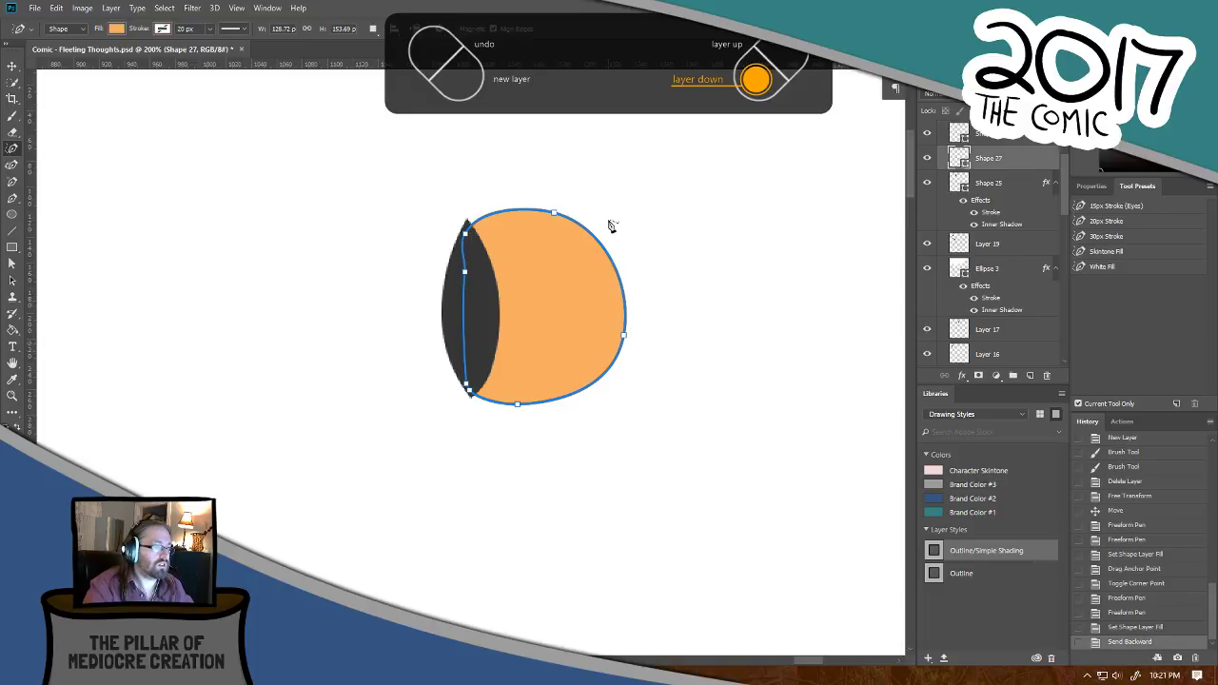
{"action": "key", "text": "ctrl+bracketleft"}
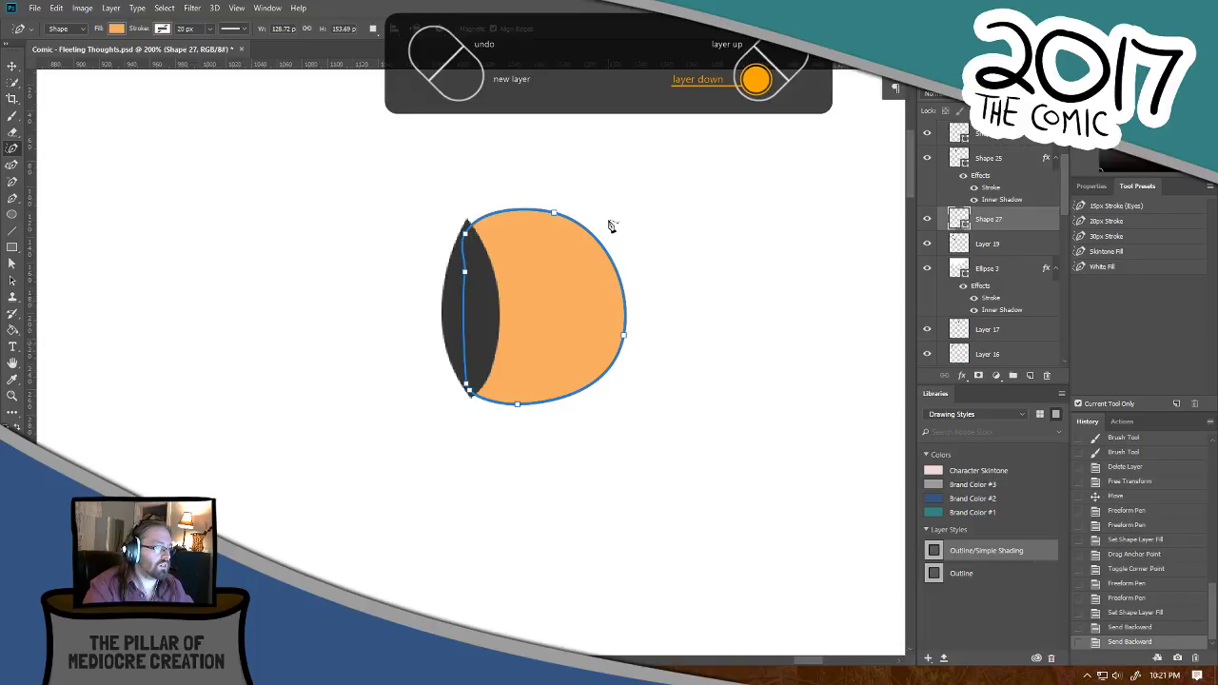
Step: Nudge the orange wing slightly outward and place a horizontally flipped copy of it on the left side of the body
{"action": "left_click", "coordinate": [12, 66]}
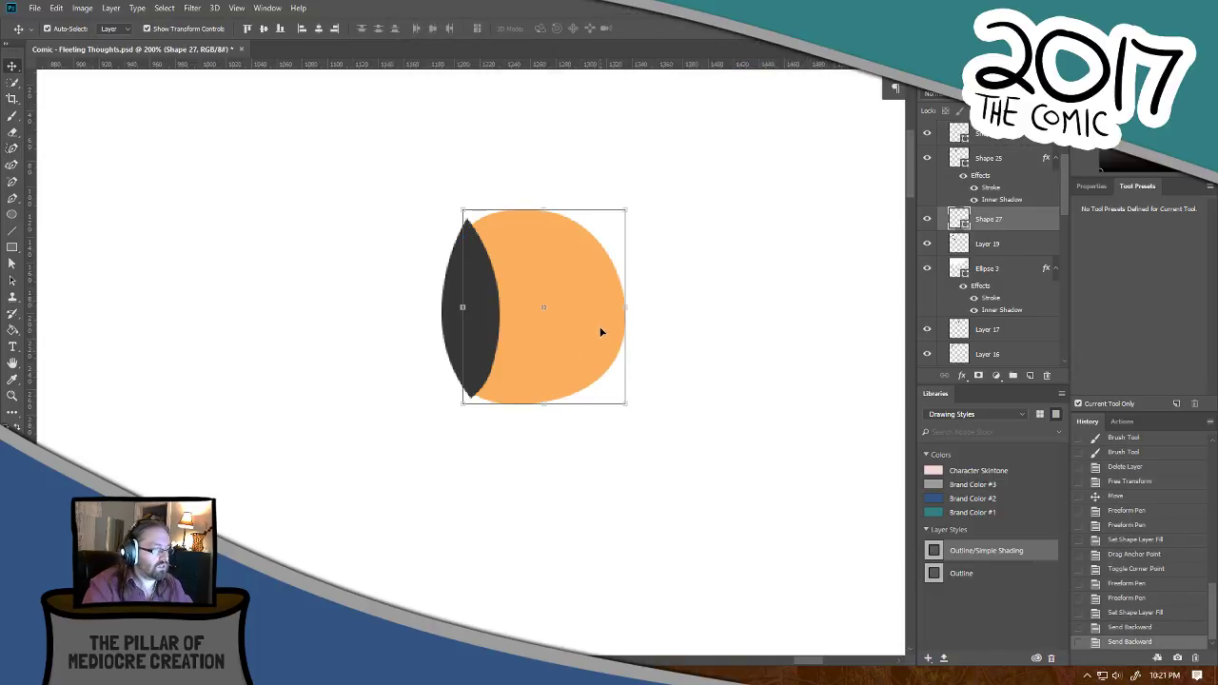
{"action": "left_click_drag", "start_coordinate": [606, 323], "coordinate": [583, 270]}
{"action": "key", "text": "Return"}
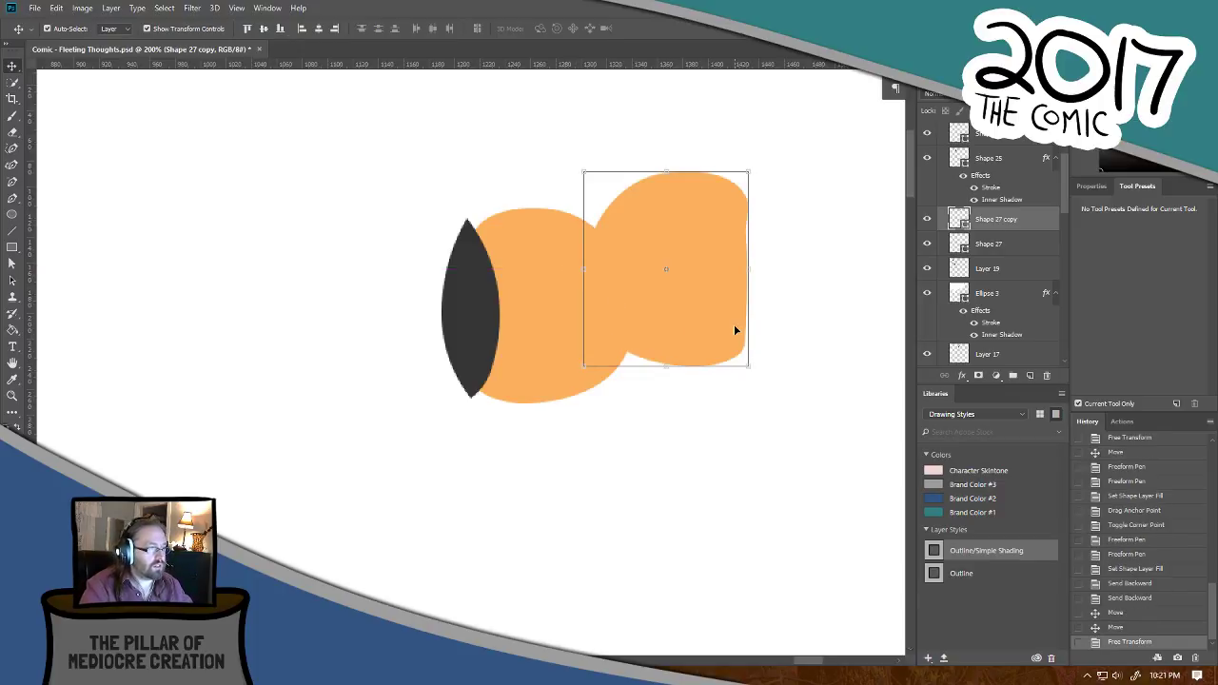
{"action": "left_click_drag", "start_coordinate": [734, 324], "coordinate": [451, 371]}
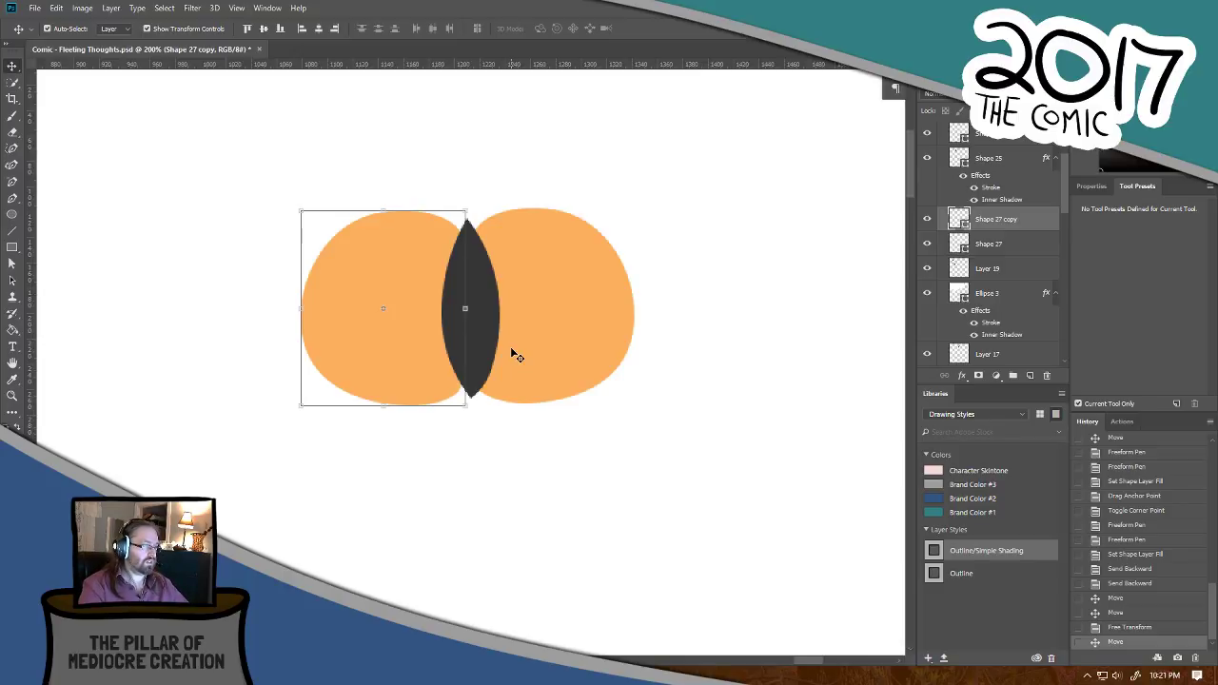
Step: Move the dark body's layer below the club's layer, directly above the two wing layers
{"action": "key", "text": "ctrl+minus"}
{"action": "key", "text": "ctrl+minus"}
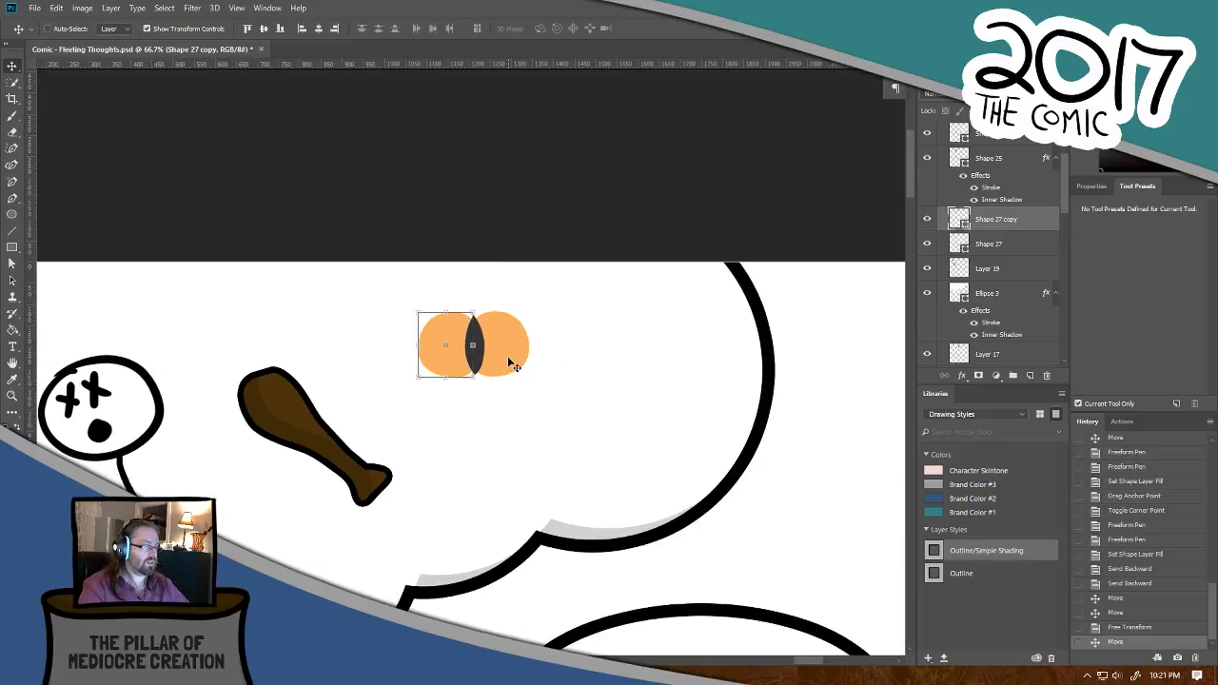
{"action": "left_click", "coordinate": [519, 230]}
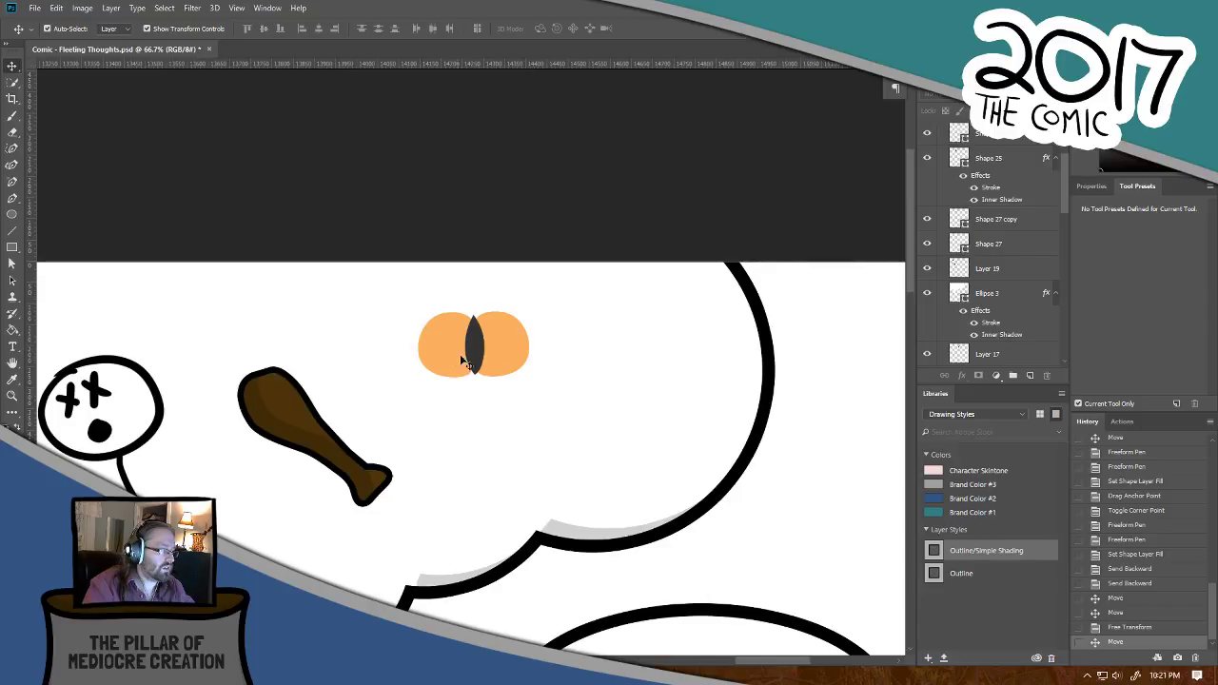
{"action": "left_click", "coordinate": [515, 343]}
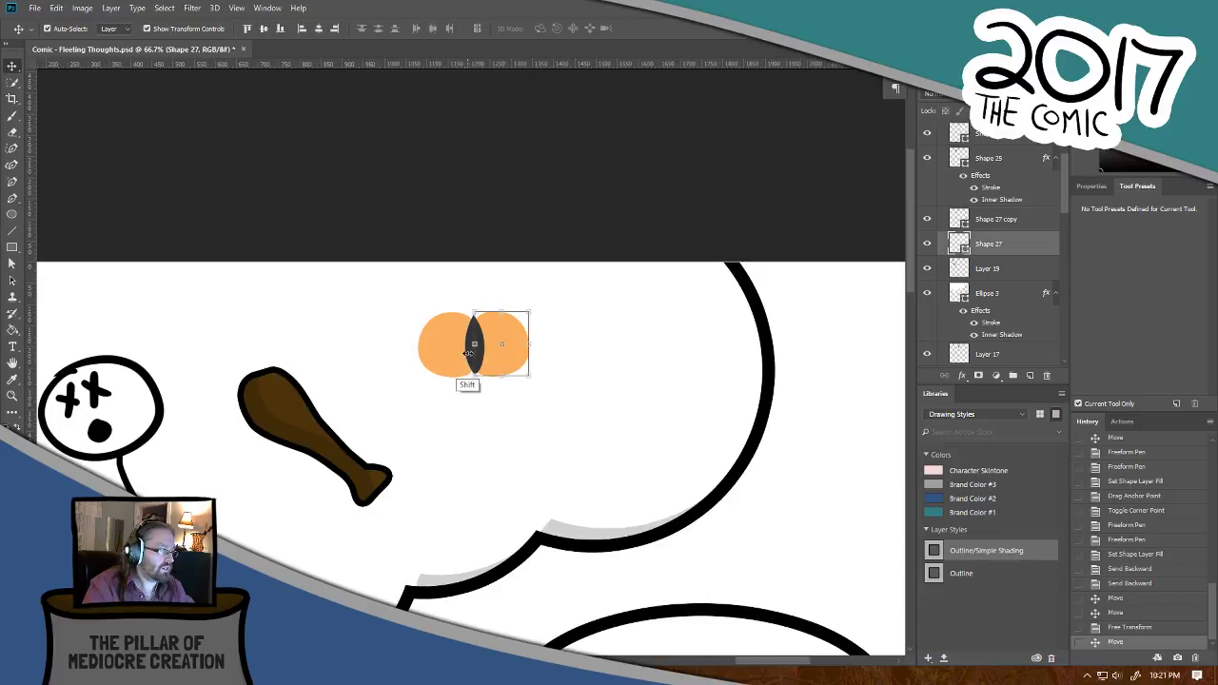
{"action": "key", "text": "ctrl+plus"}
{"action": "key", "text": "ctrl+plus"}
{"action": "key", "text": "ctrl+plus"}
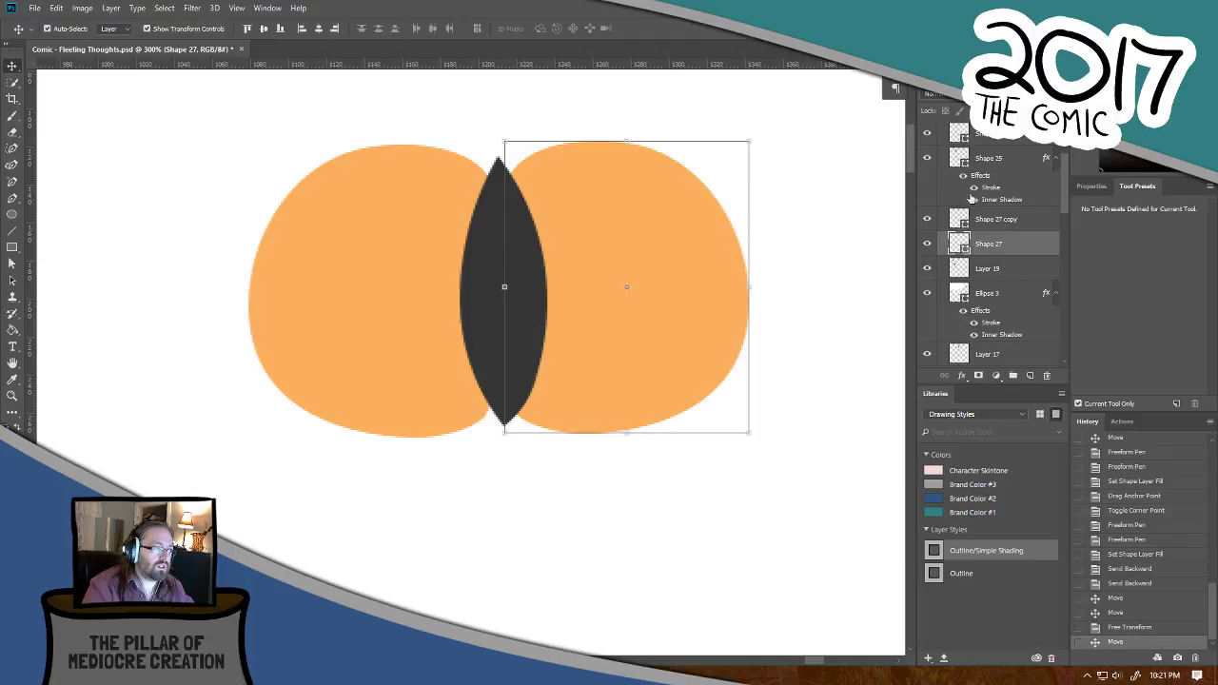
{"action": "left_click", "coordinate": [926, 136]}
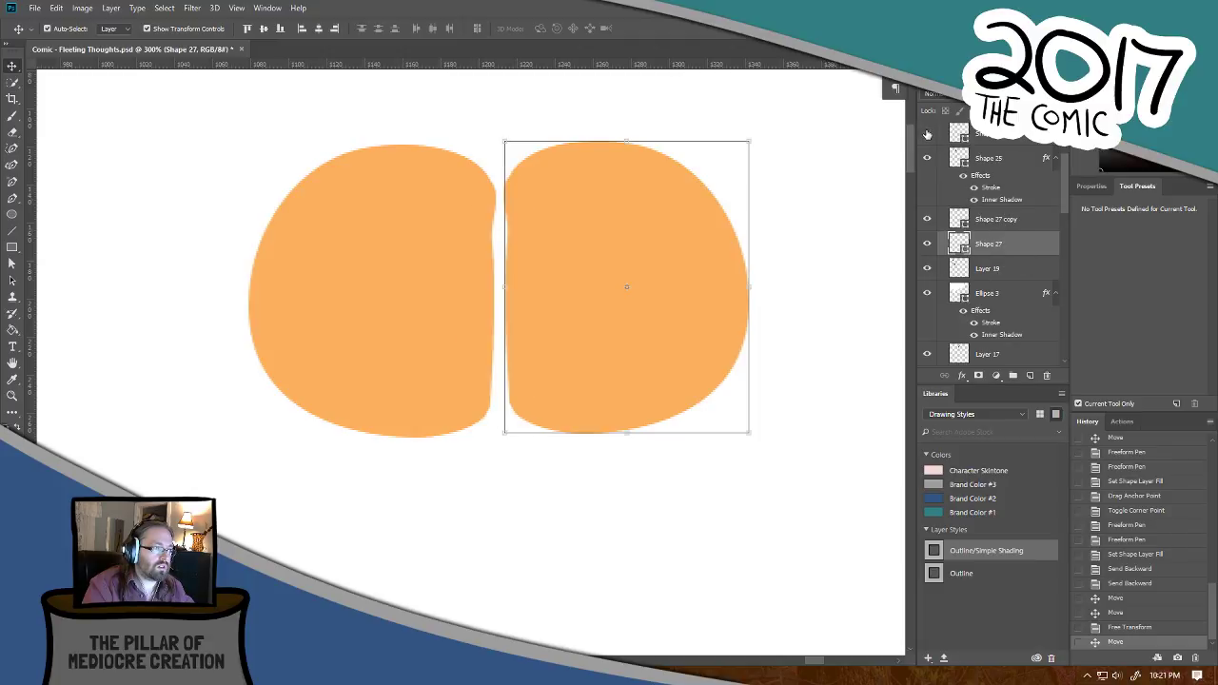
{"action": "left_click", "coordinate": [928, 135]}
{"action": "left_click_drag", "start_coordinate": [985, 135], "coordinate": [994, 207]}
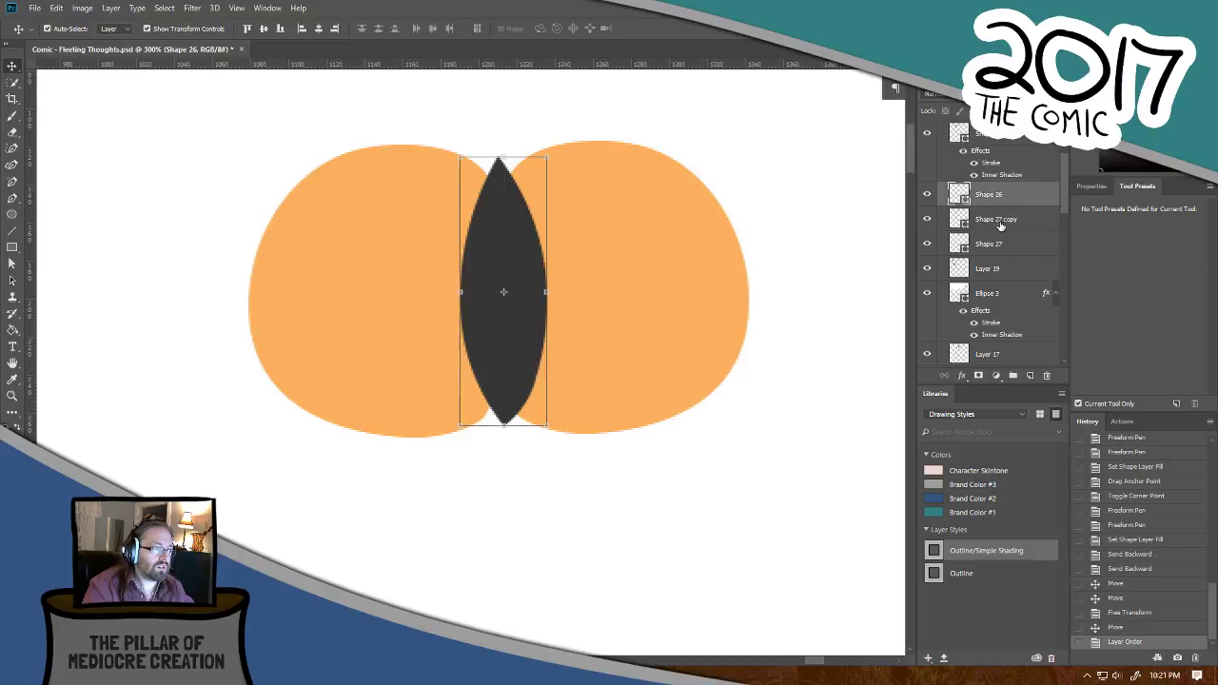
Step: Try to group the body and both wings, and place the group over the club scaled to 125.18% and rotated -21.16°
{"action": "left_click", "coordinate": [995, 248], "text": "shift"}
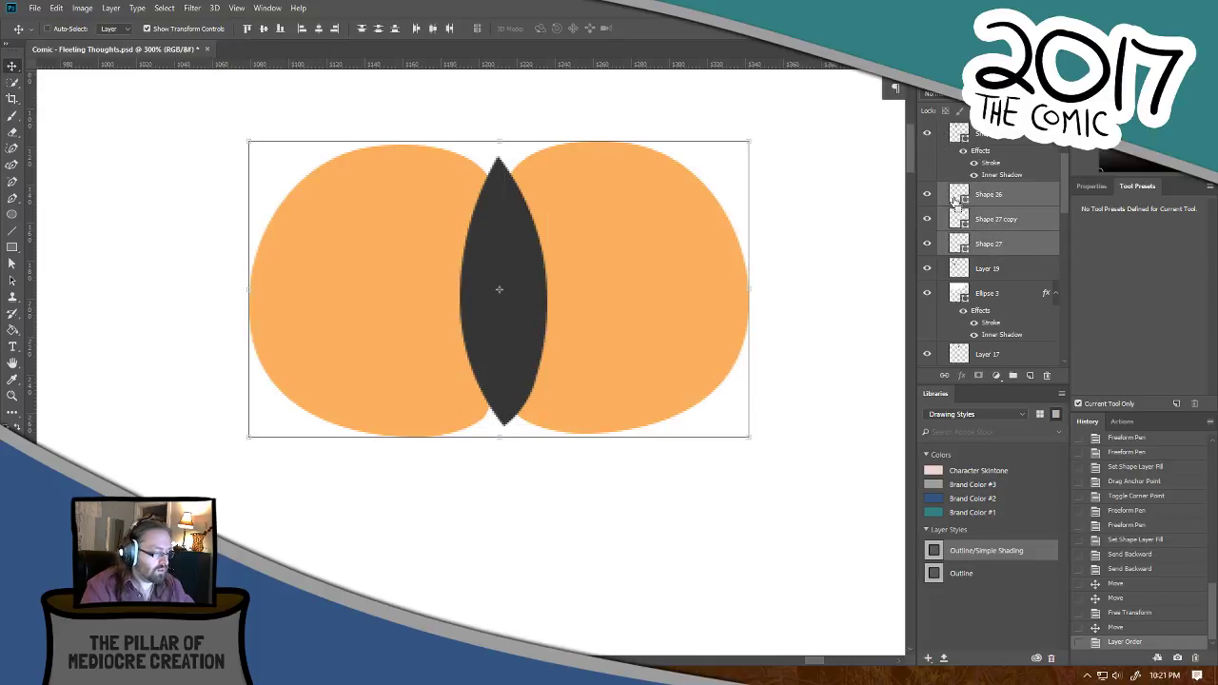
{"action": "left_click", "coordinate": [1013, 375]}
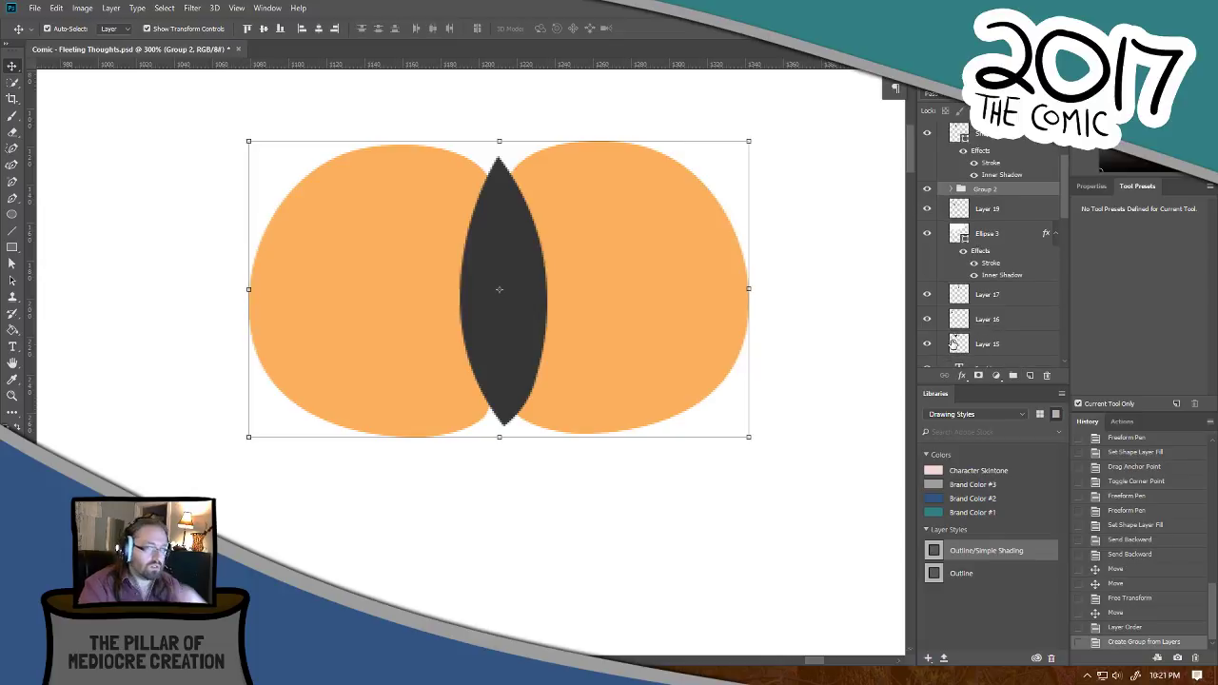
{"action": "scroll", "coordinate": [558, 400], "scroll_direction": "up", "scroll_amount": 1}
{"action": "scroll", "coordinate": [543, 383], "scroll_direction": "down", "scroll_amount": 1}
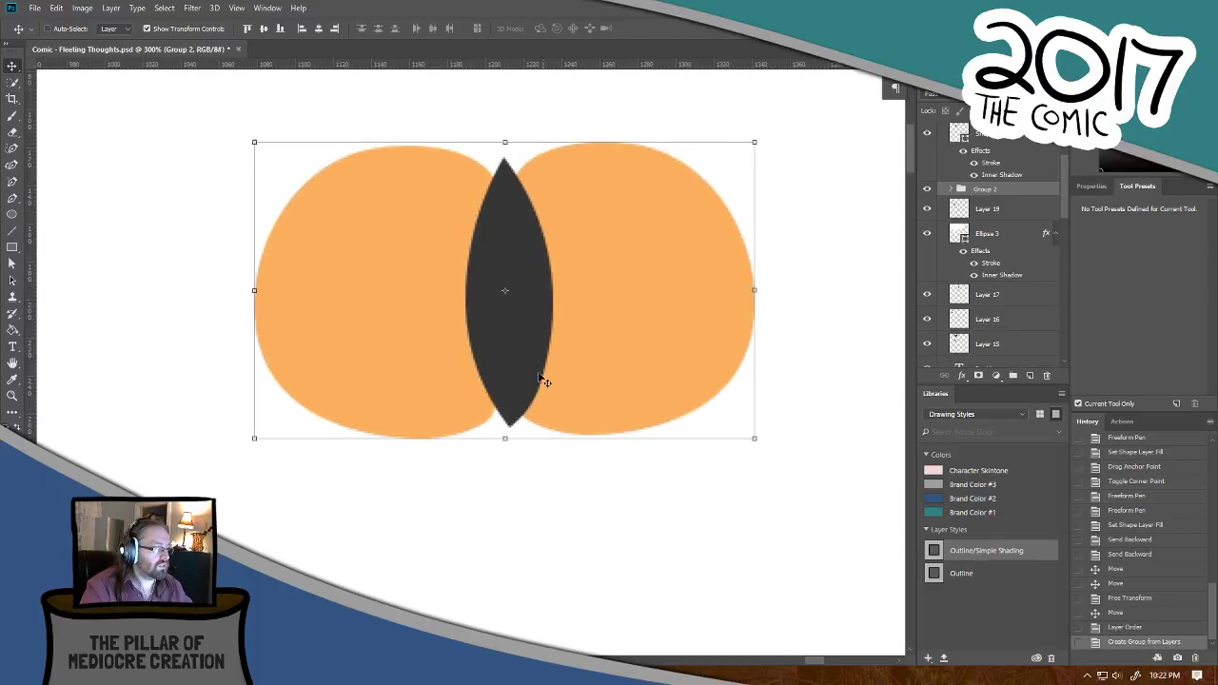
{"action": "scroll", "coordinate": [514, 352], "scroll_direction": "down", "scroll_amount": 1}
{"action": "scroll", "coordinate": [507, 348], "scroll_direction": "down", "scroll_amount": 1}
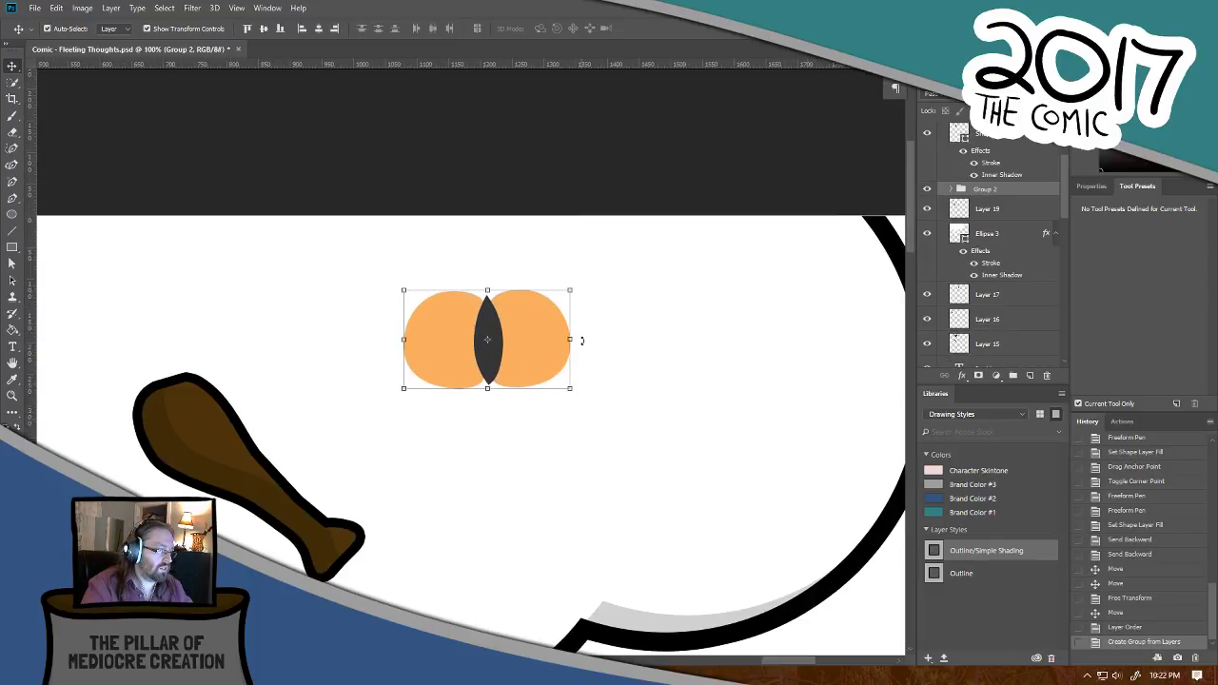
{"action": "left_click_drag", "start_coordinate": [581, 339], "coordinate": [365, 454]}
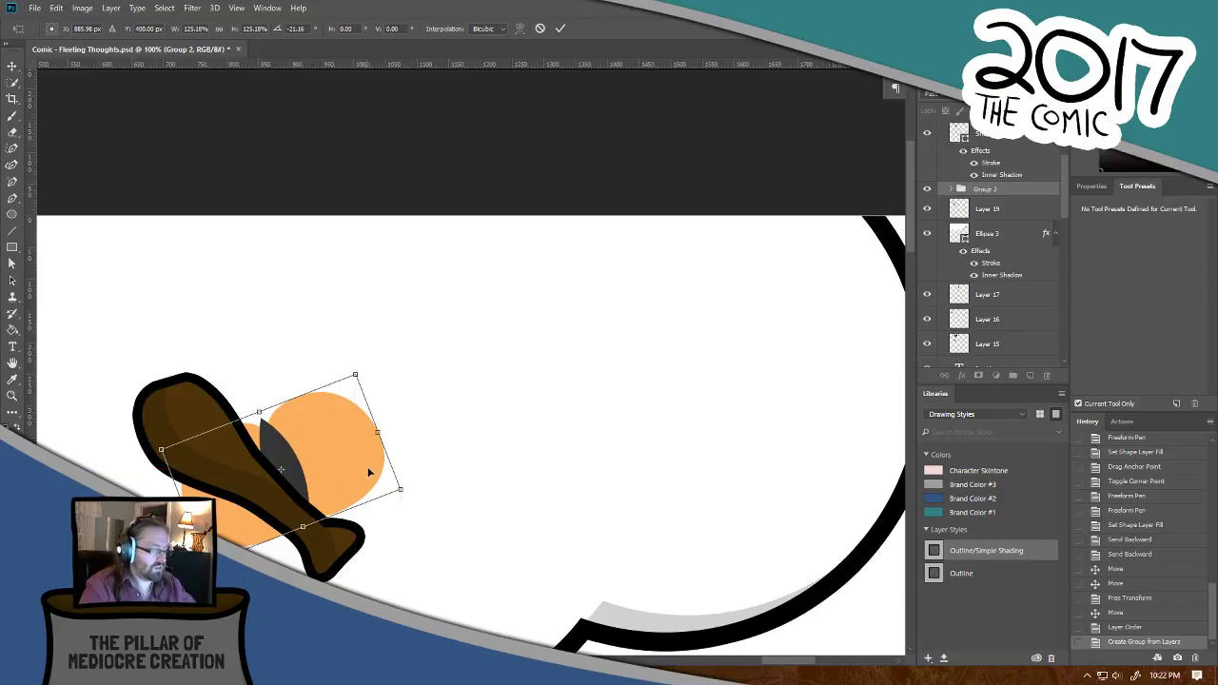
{"action": "key", "text": "Return"}
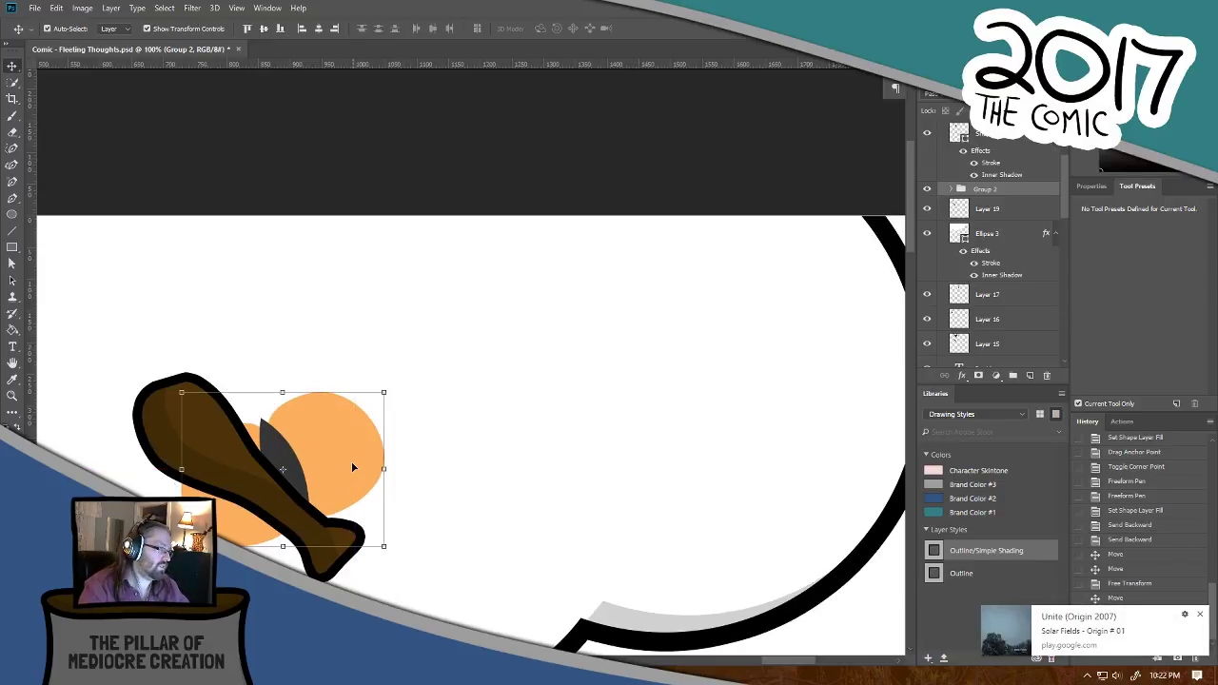
Step: Undo the butterfly's grouping and transform by reverting the document to the Layer Order history state
{"action": "mouse_move", "coordinate": [349, 465]}
{"action": "left_mouse_down"}
{"action": "mouse_move", "coordinate": [381, 448]}
{"action": "mouse_move", "coordinate": [362, 454]}
{"action": "left_mouse_up"}
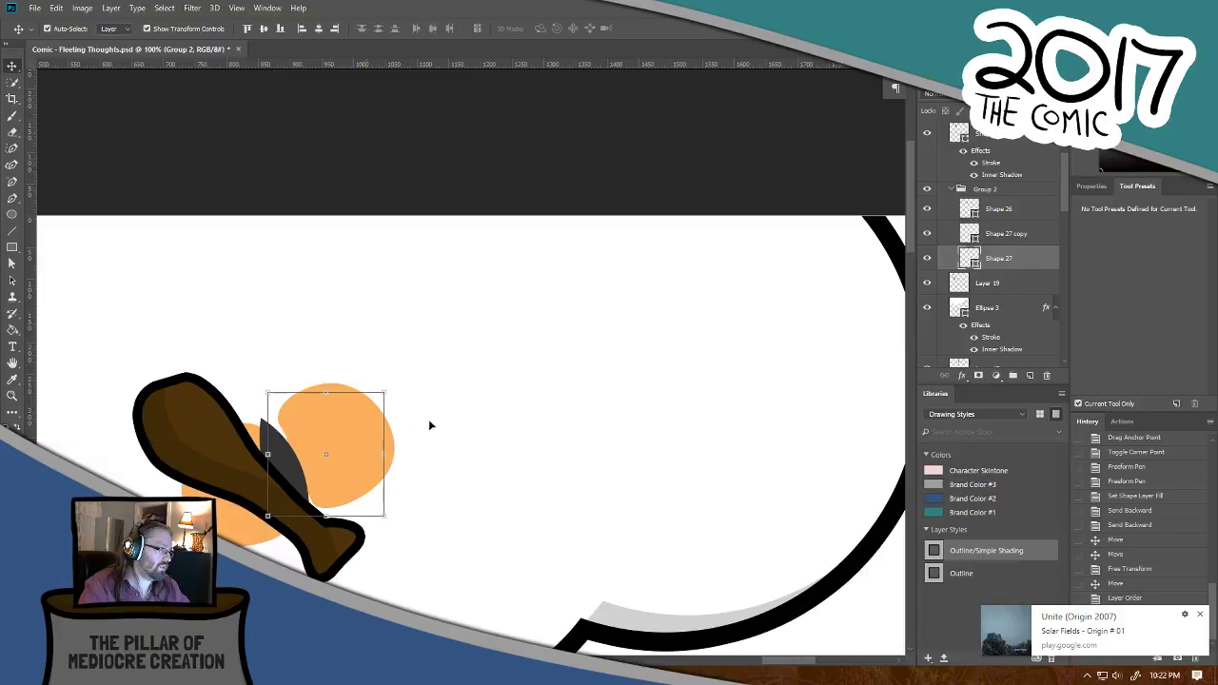
{"action": "left_click", "coordinate": [1199, 615]}
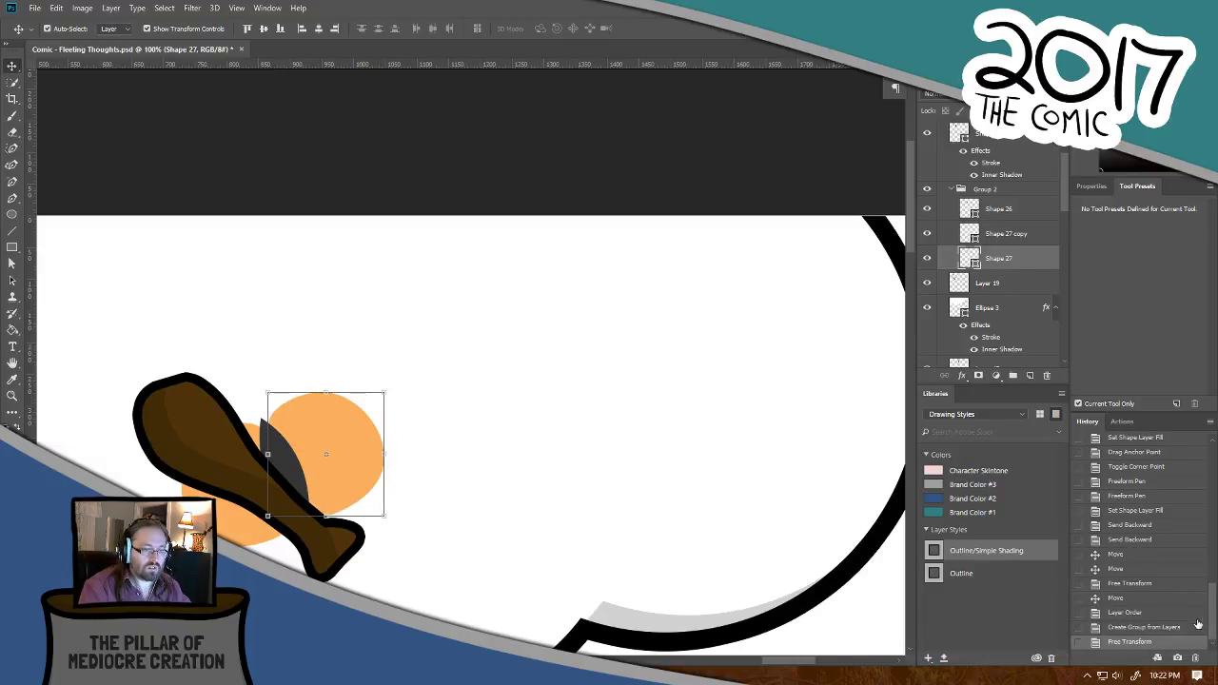
{"action": "left_click", "coordinate": [1157, 614]}
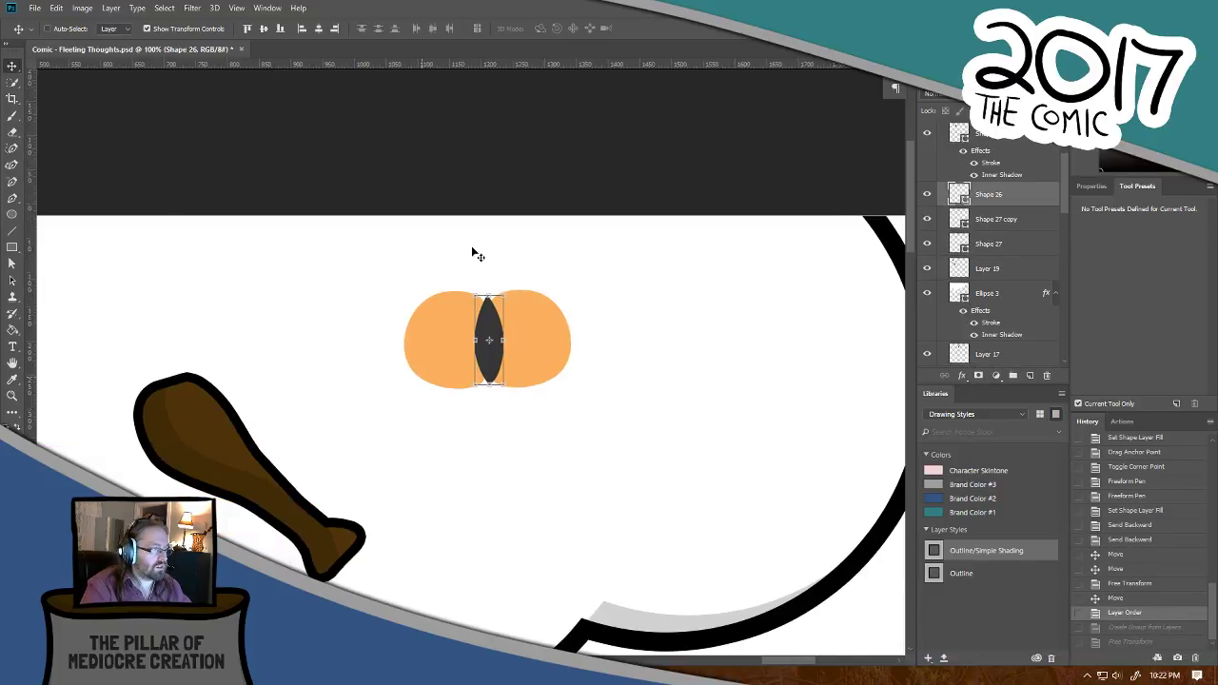
{"action": "key", "text": "ctrl+plus"}
{"action": "key", "text": "ctrl+plus"}
{"action": "left_click_drag", "start_coordinate": [614, 152], "coordinate": [512, 249]}
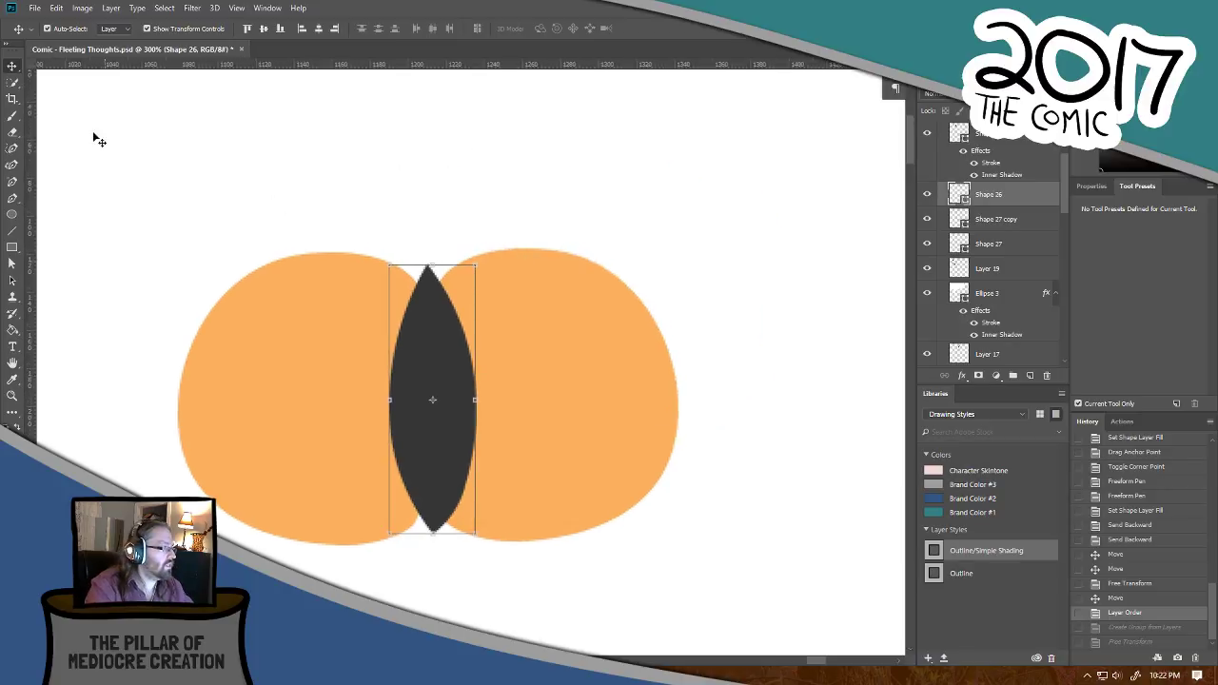
{"action": "left_click", "coordinate": [12, 99]}
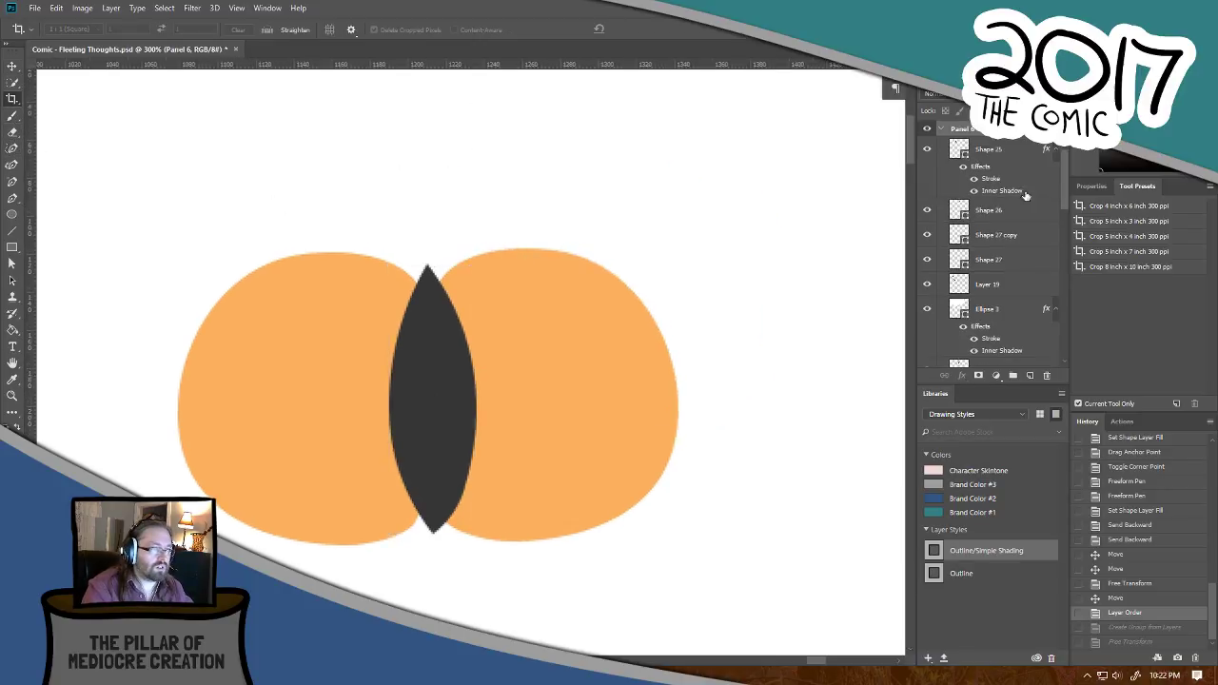
{"action": "left_click", "coordinate": [13, 115]}
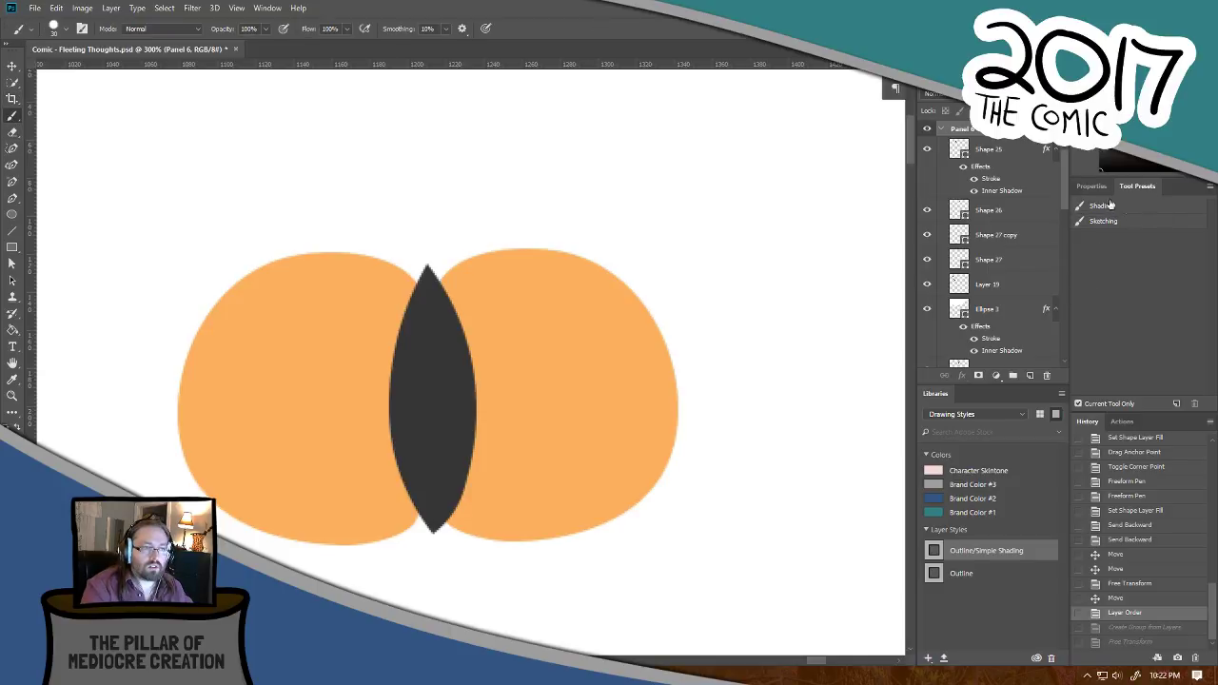
{"action": "left_click", "coordinate": [604, 404], "text": "ctrl"}
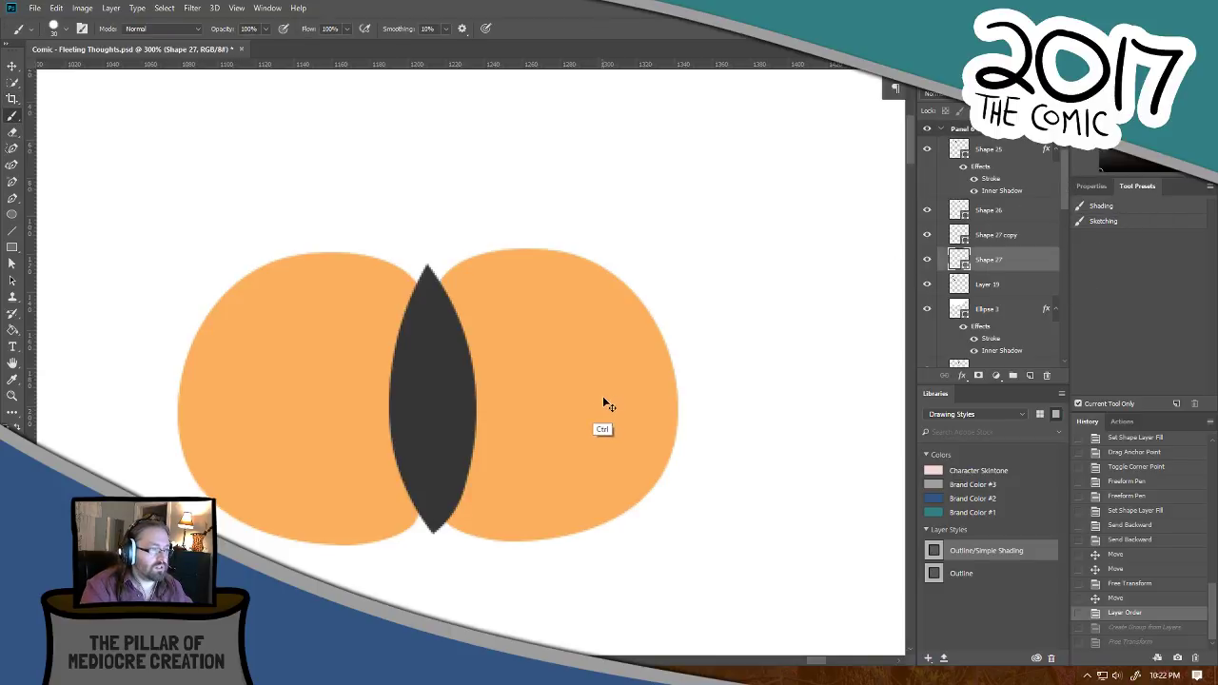
{"action": "left_click_drag", "start_coordinate": [1063, 194], "coordinate": [1065, 271]}
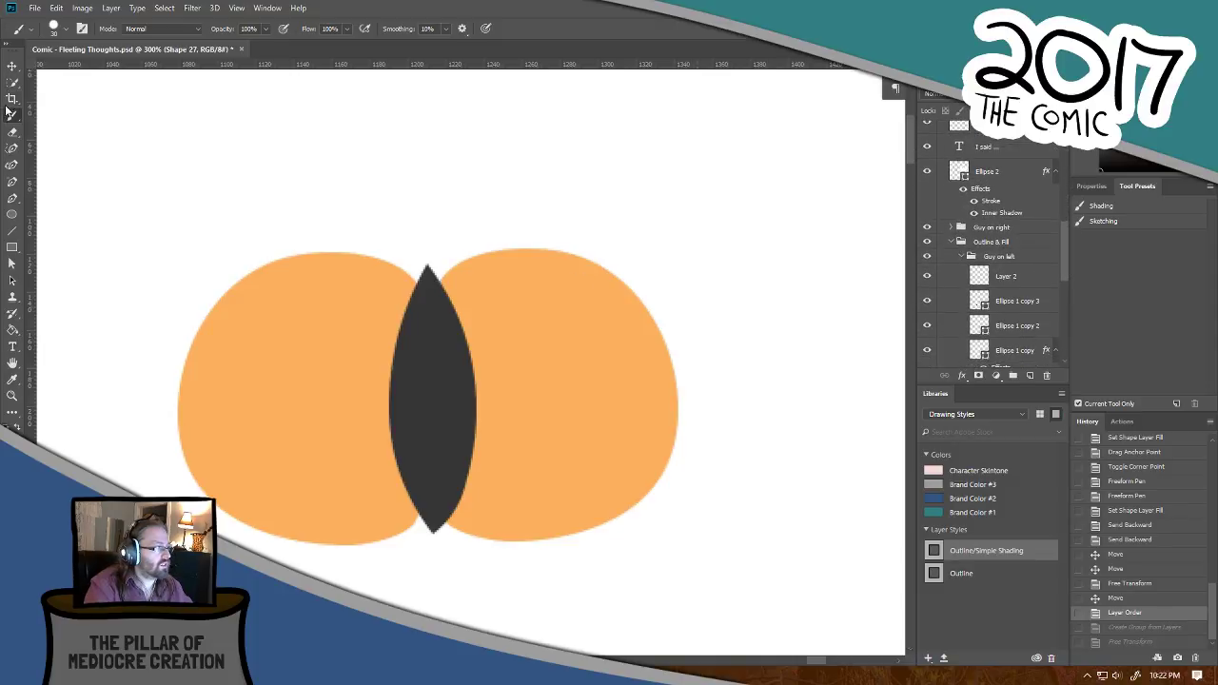
{"action": "key", "text": "v"}
{"action": "left_click", "coordinate": [343, 371]}
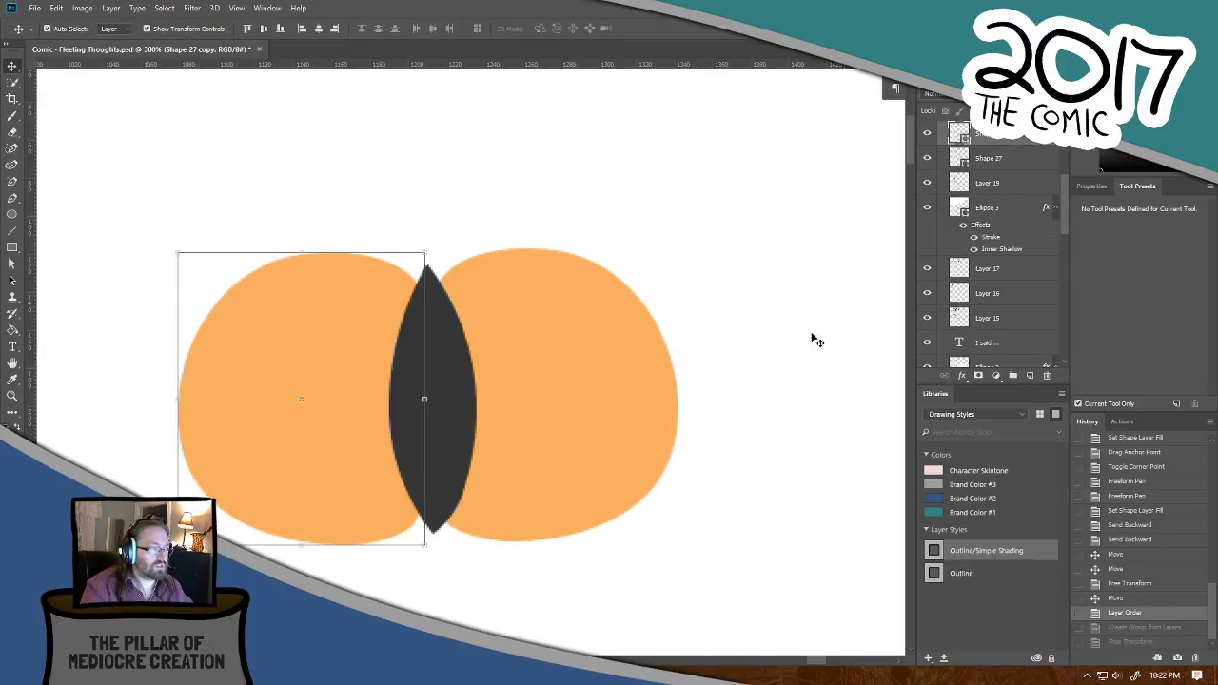
{"action": "left_click", "coordinate": [1014, 184], "text": "shift"}
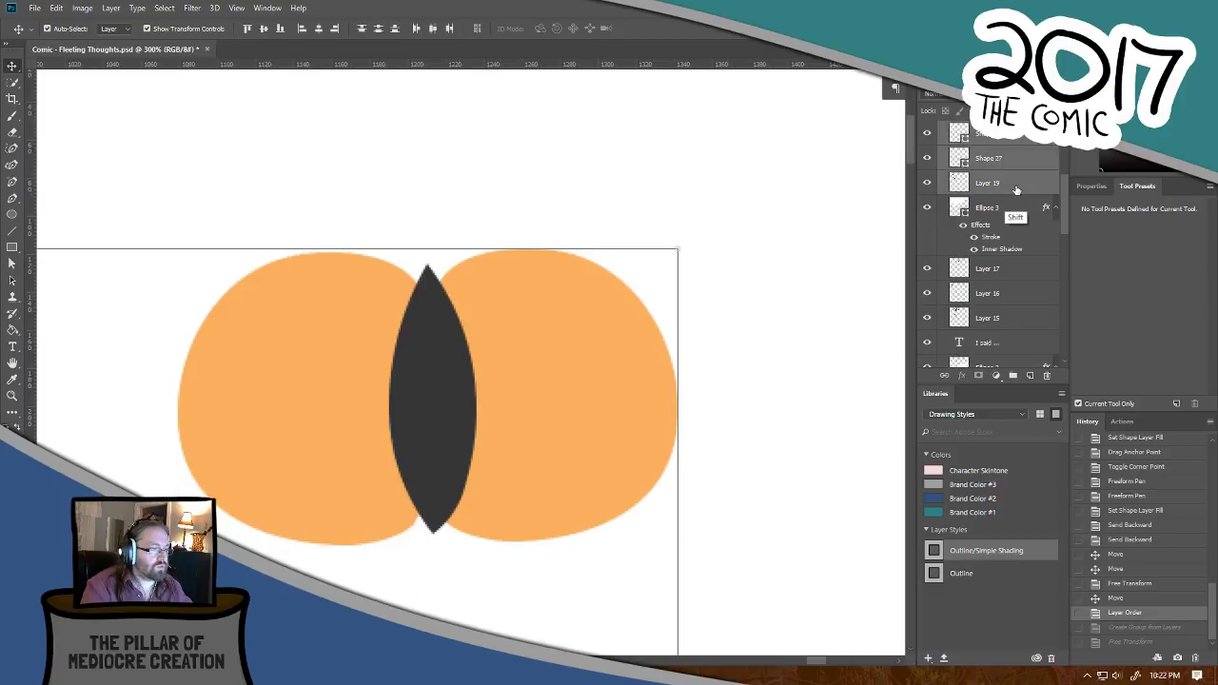
{"action": "left_click", "coordinate": [1013, 158]}
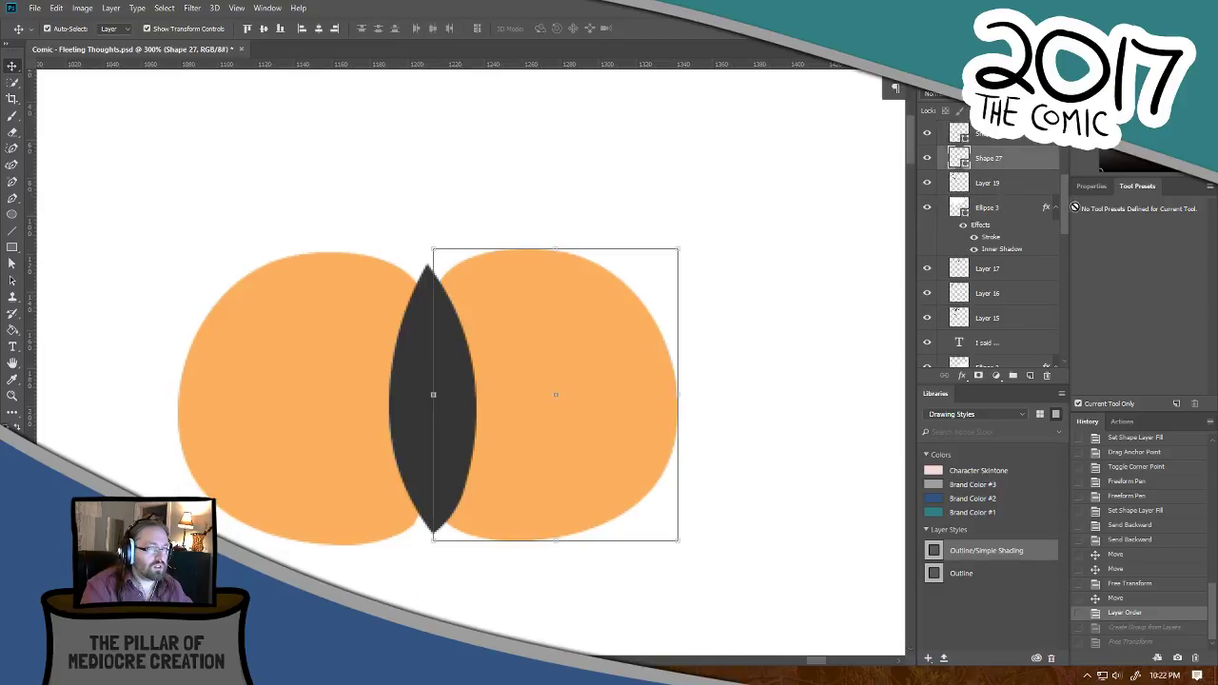
{"action": "scroll", "coordinate": [1064, 186], "scroll_direction": "up", "scroll_amount": 3}
{"action": "left_click", "coordinate": [1014, 160], "text": "shift"}
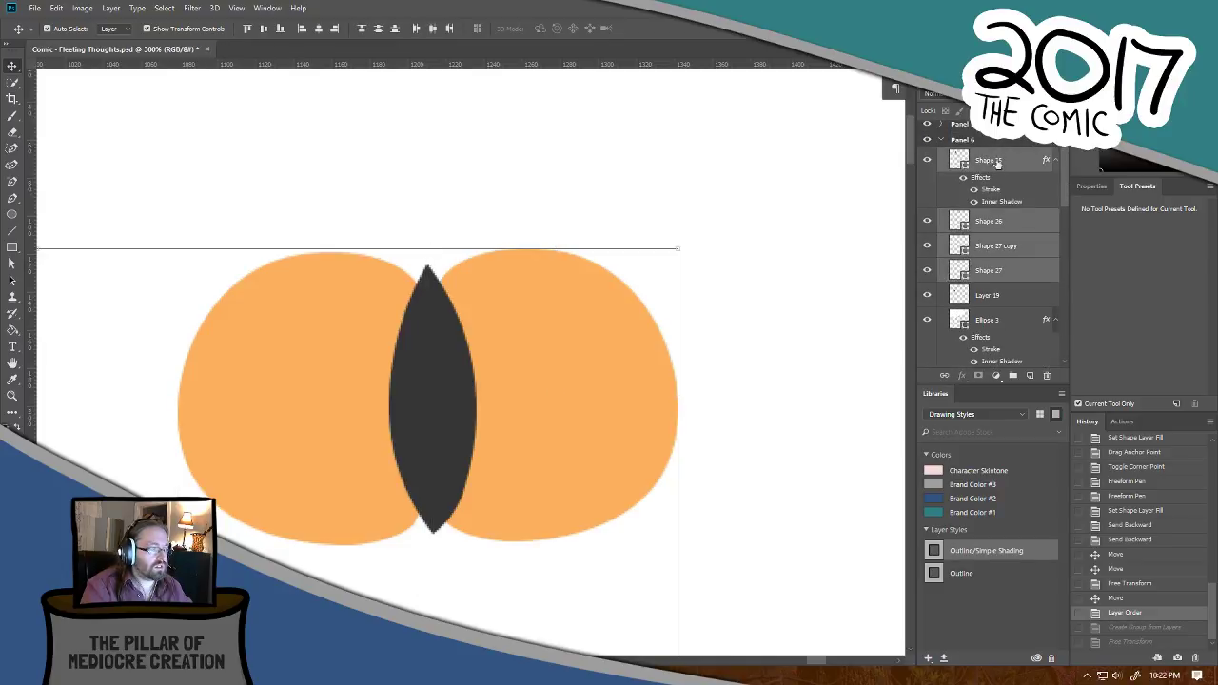
{"action": "scroll", "coordinate": [609, 390], "scroll_direction": "down", "scroll_amount": 3}
{"action": "scroll", "coordinate": [585, 390], "scroll_direction": "down", "scroll_amount": 3}
Step: Group the butterfly's dark body shape together with both orange wing shapes
{"action": "left_click", "coordinate": [580, 218], "text": "ctrl"}
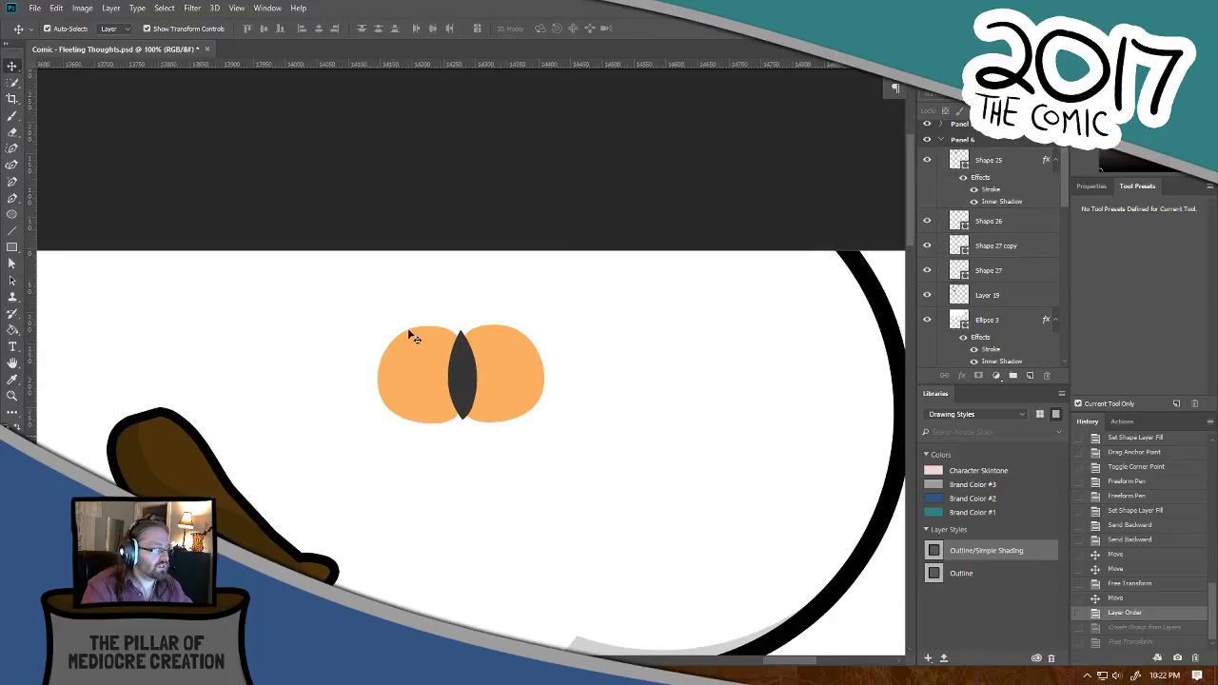
{"action": "left_click", "coordinate": [408, 334], "text": "ctrl"}
{"action": "scroll", "coordinate": [498, 389], "scroll_direction": "up", "scroll_amount": 2}
{"action": "scroll", "coordinate": [453, 412], "scroll_direction": "up", "scroll_amount": 3}
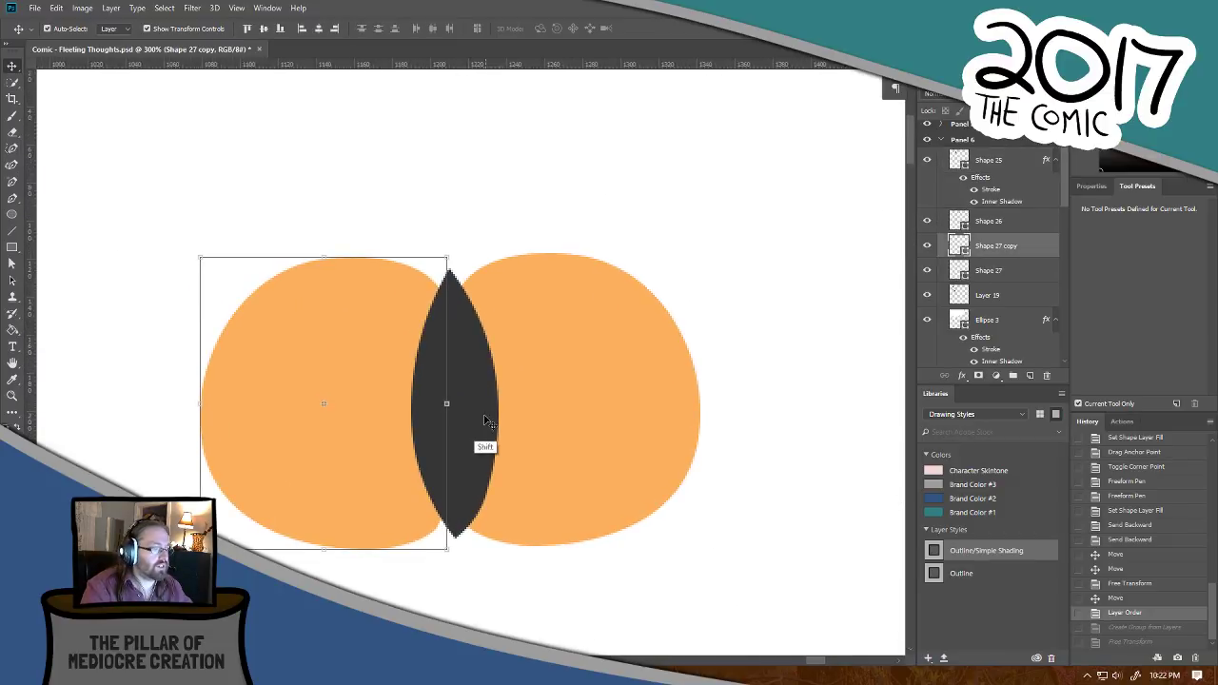
{"action": "left_click", "coordinate": [466, 419], "text": "ctrl+shift"}
{"action": "left_click", "coordinate": [623, 387], "text": "ctrl+shift"}
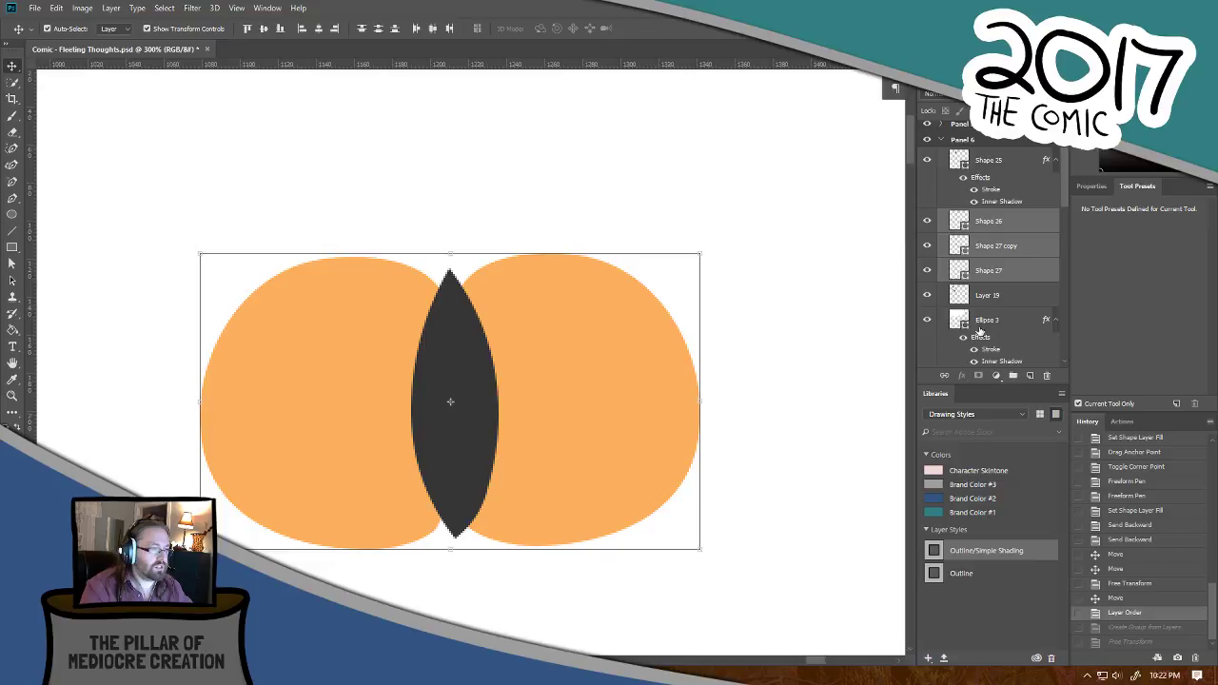
{"action": "left_click", "coordinate": [1012, 375]}
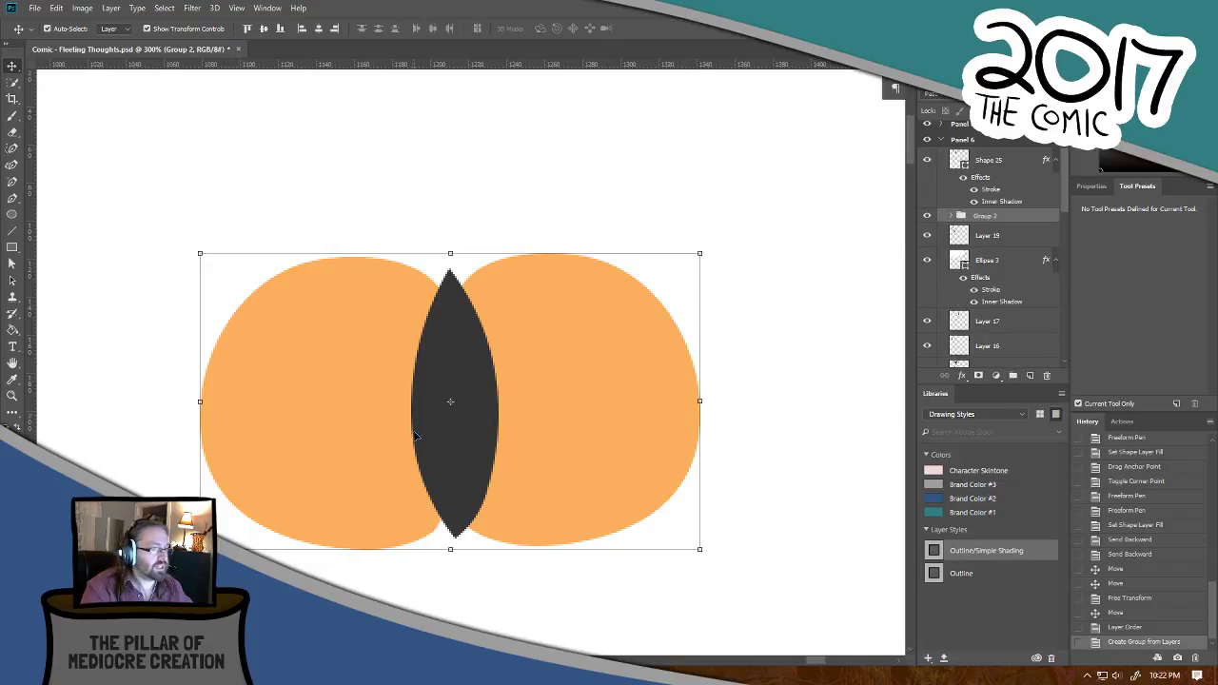
Step: Add a new empty layer for brush work above the body shape inside the butterfly group
{"action": "left_click", "coordinate": [12, 115]}
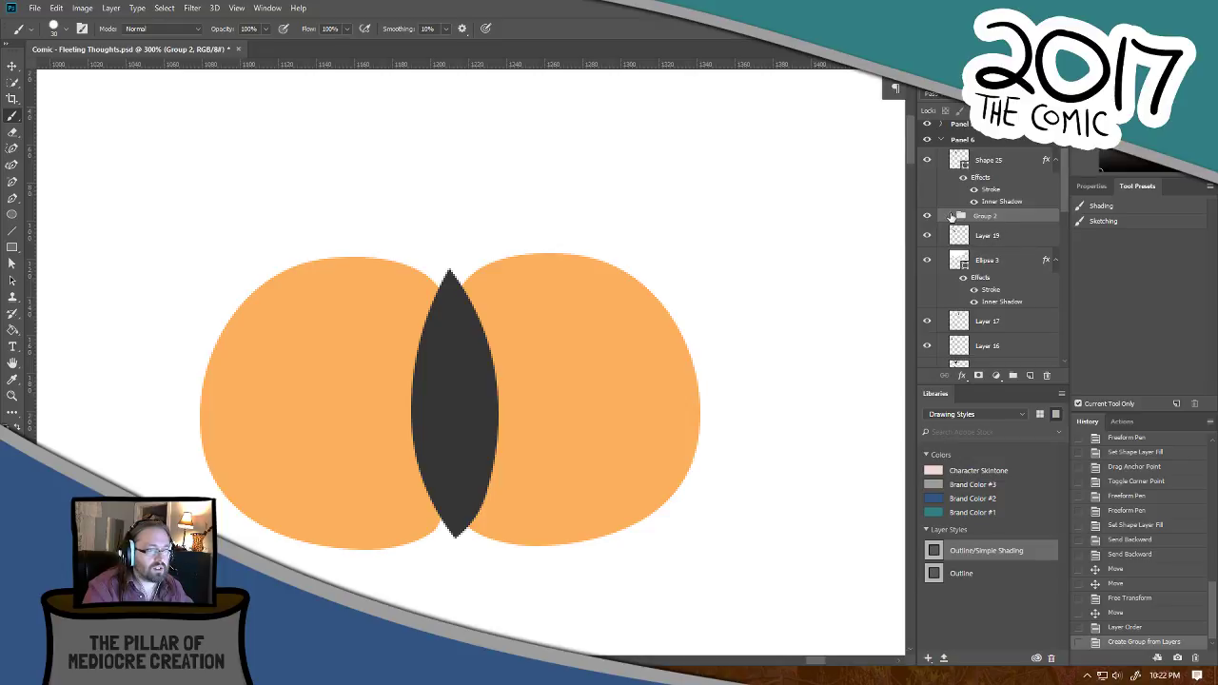
{"action": "left_click", "coordinate": [951, 217]}
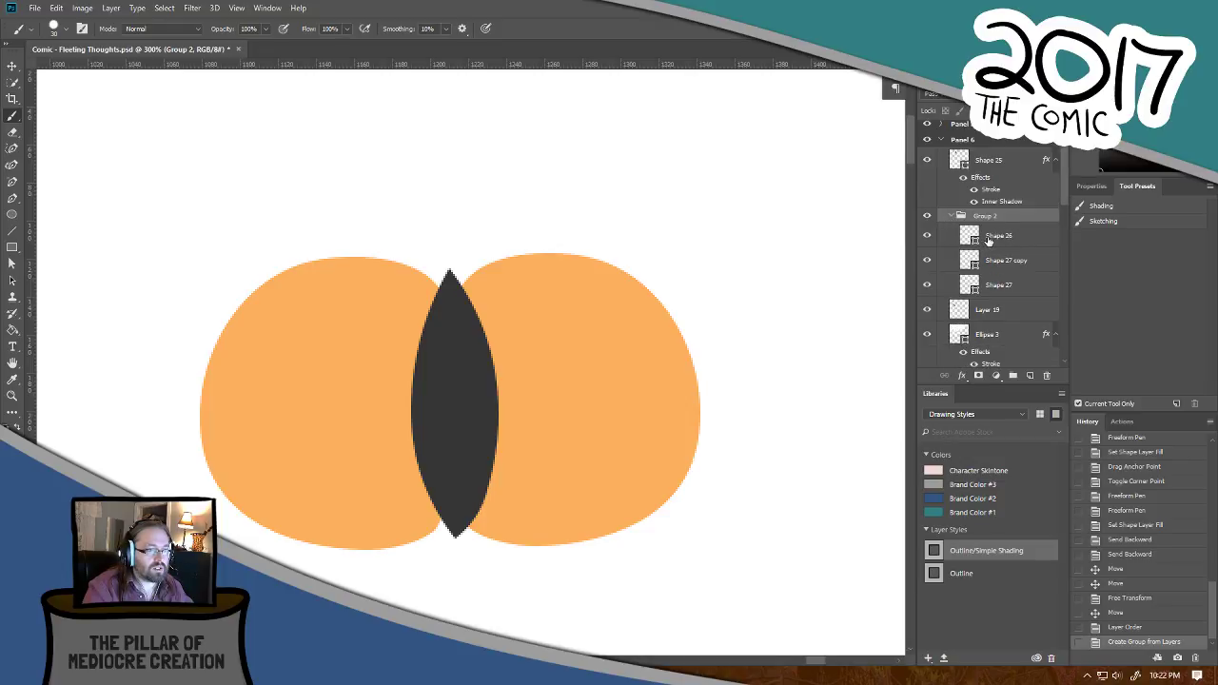
{"action": "left_click", "coordinate": [988, 241]}
{"action": "key", "text": "ctrl+shift+alt+n"}
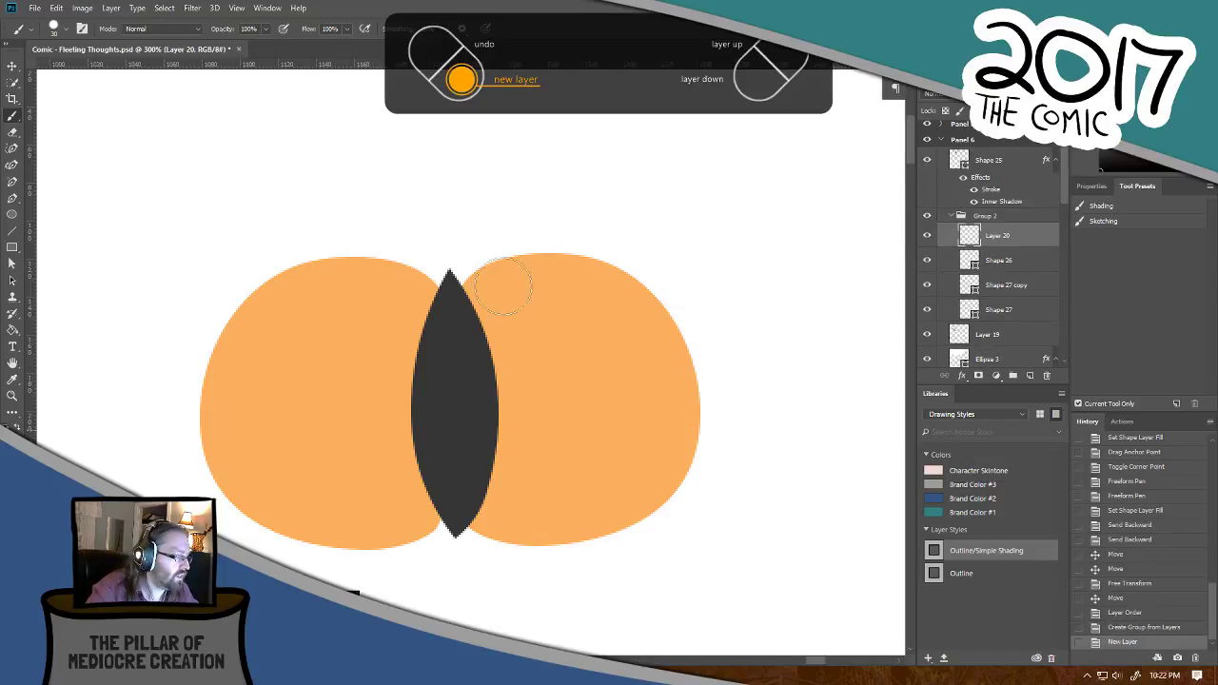
Step: Try painting a thin curved antenna from the body's upper tip with a much smaller brush
{"action": "left_click", "coordinate": [65, 31]}
{"action": "left_click_drag", "start_coordinate": [80, 72], "coordinate": [75, 73]}
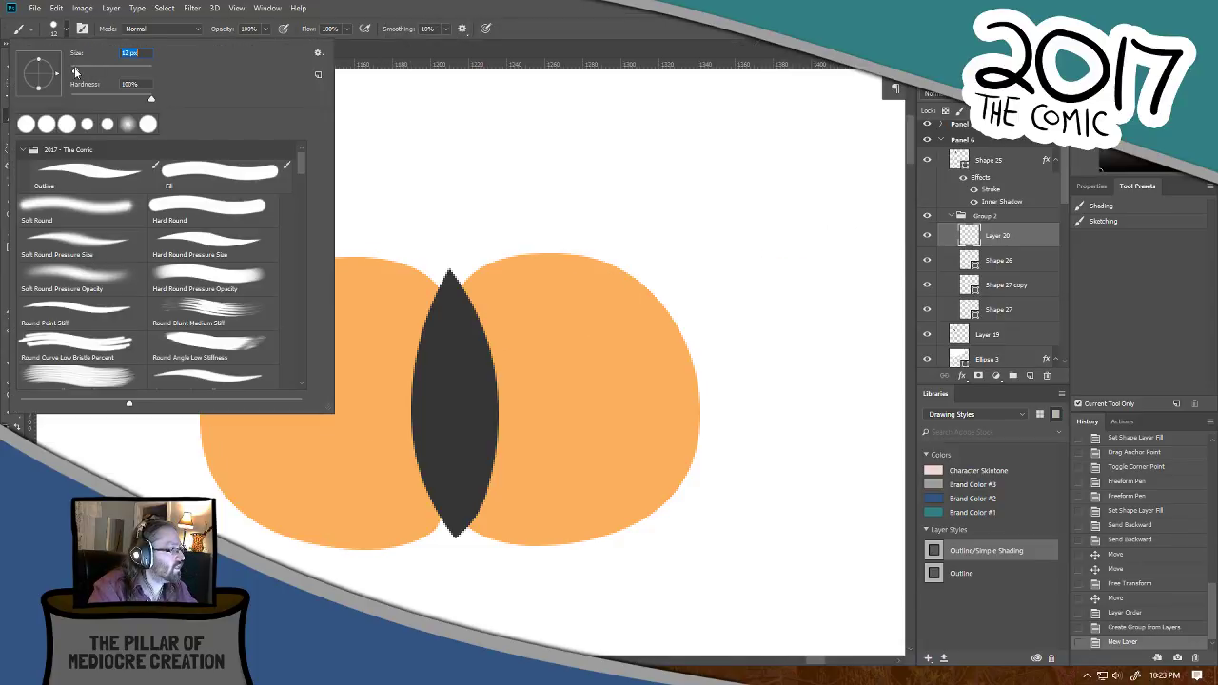
{"action": "left_click", "coordinate": [65, 33]}
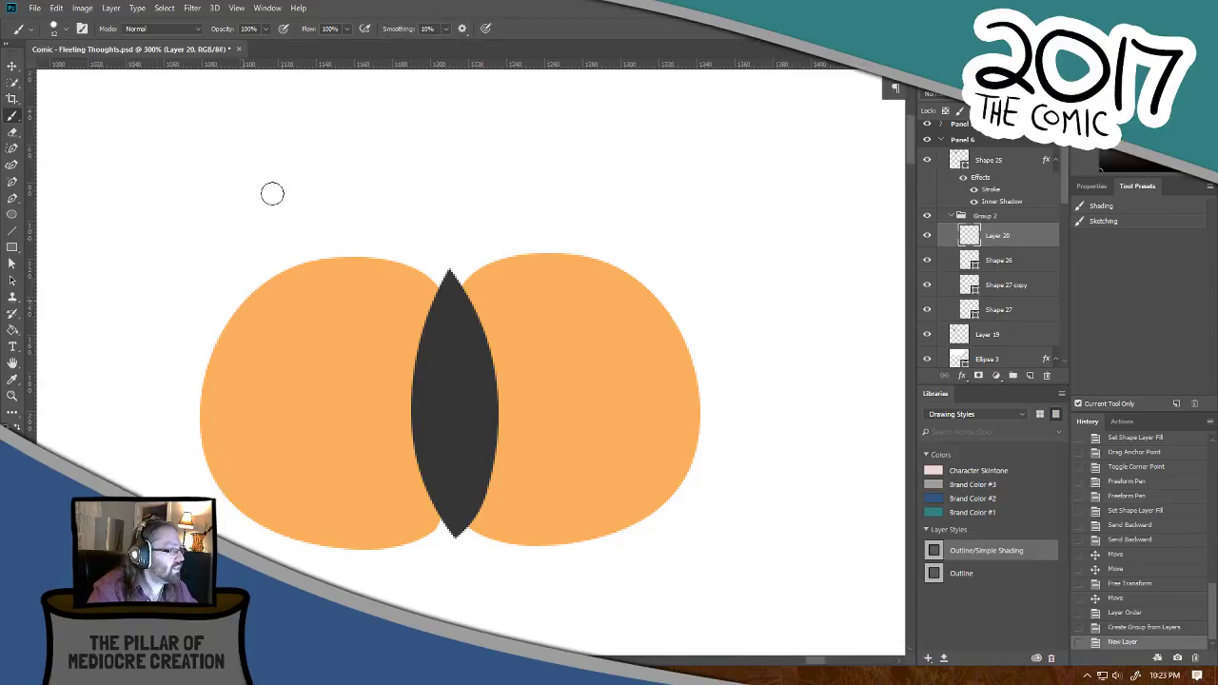
{"action": "left_click", "coordinate": [66, 32]}
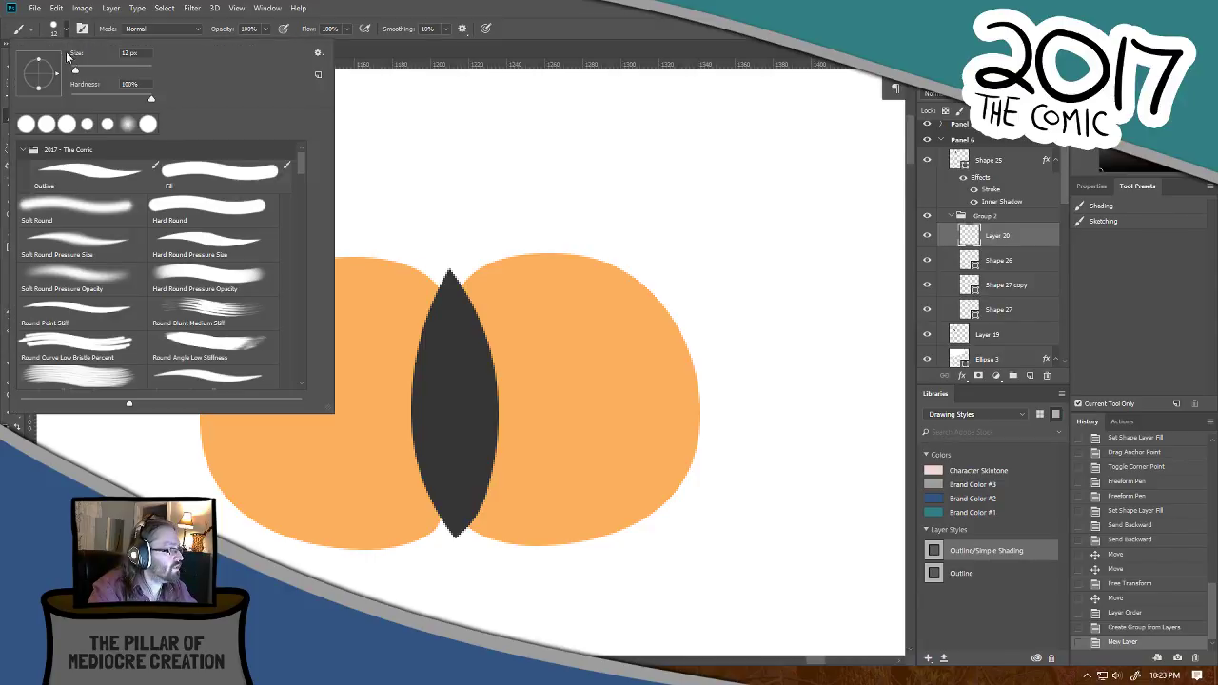
{"action": "left_click_drag", "start_coordinate": [73, 72], "coordinate": [72, 72]}
{"action": "left_click", "coordinate": [65, 29]}
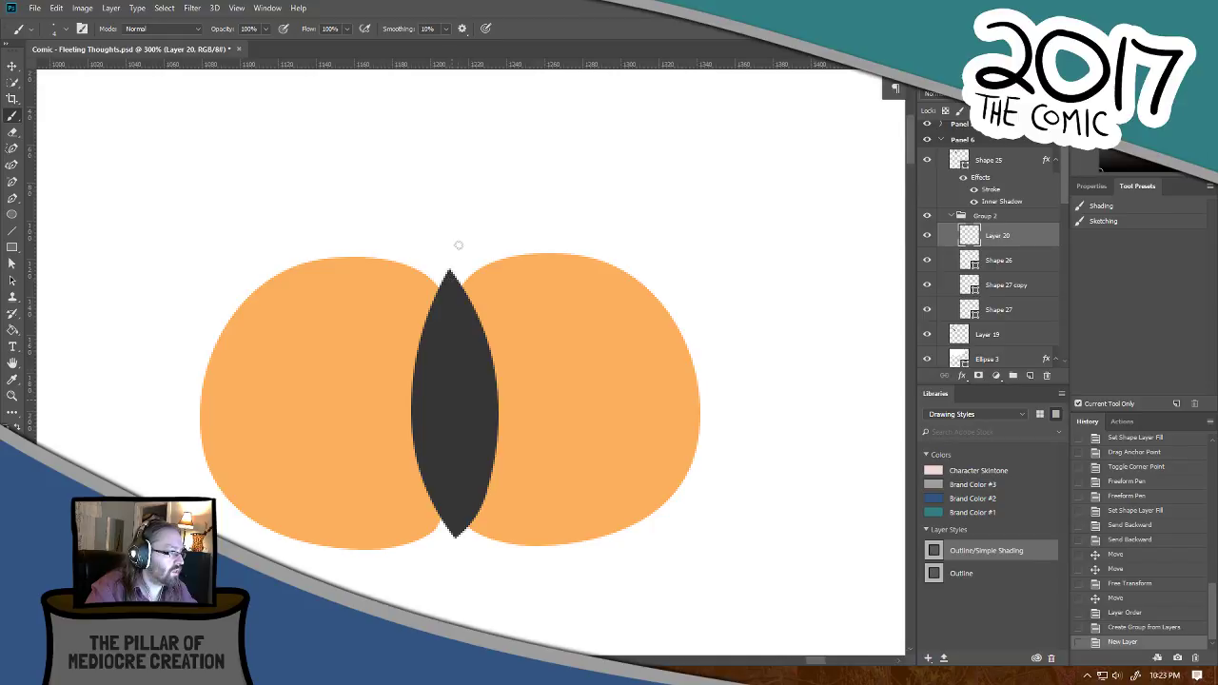
{"action": "left_click_drag", "start_coordinate": [453, 271], "coordinate": [551, 146]}
{"action": "key", "text": "ctrl+z"}
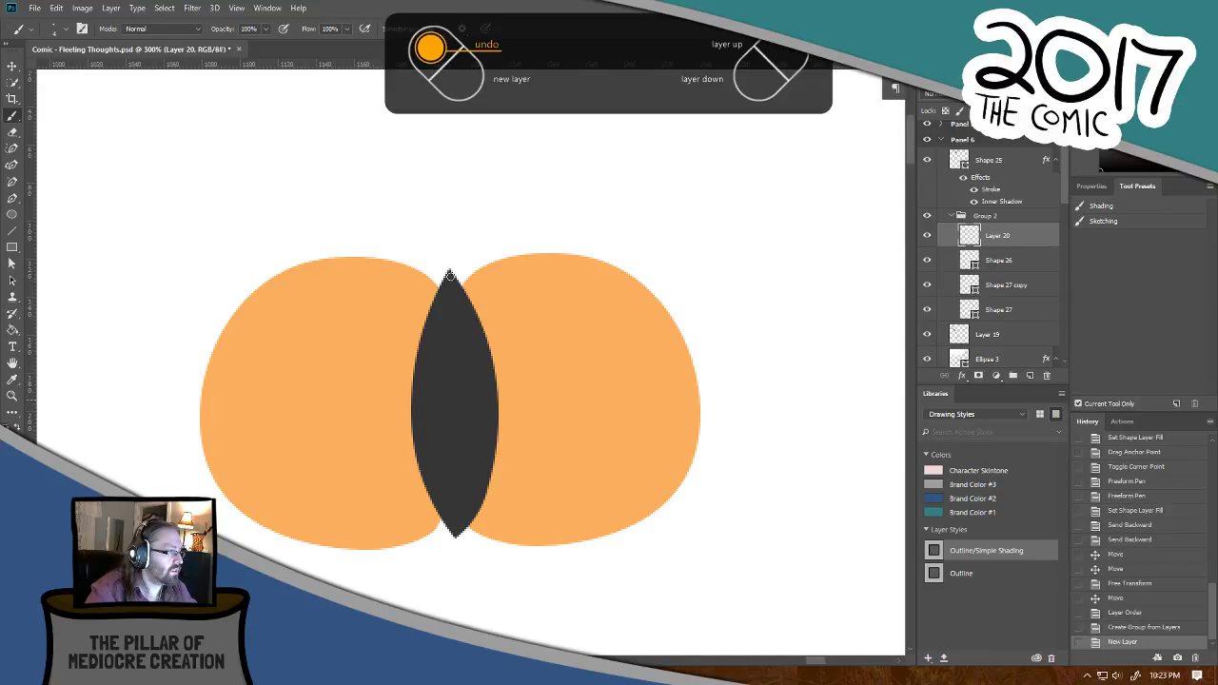
{"action": "left_click_drag", "start_coordinate": [450, 276], "coordinate": [599, 151]}
{"action": "key", "text": "ctrl+z"}
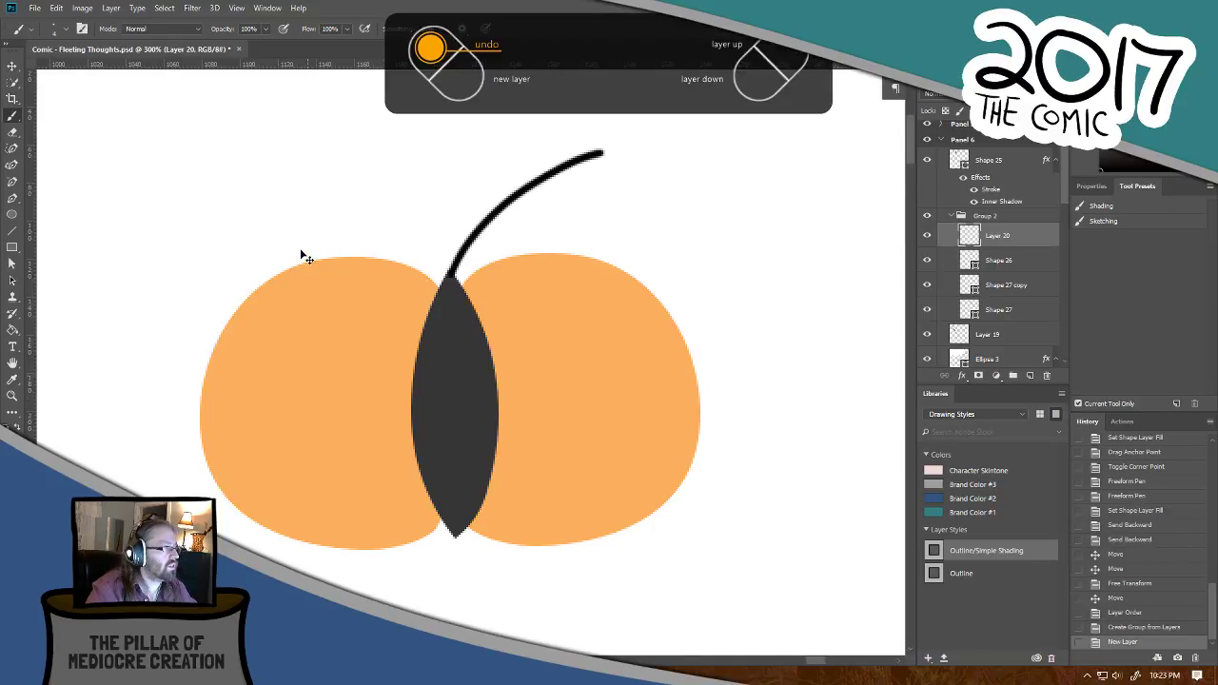
Step: Set the brush size to 10 px
{"action": "left_click", "coordinate": [62, 29]}
{"action": "type", "text": "1"}
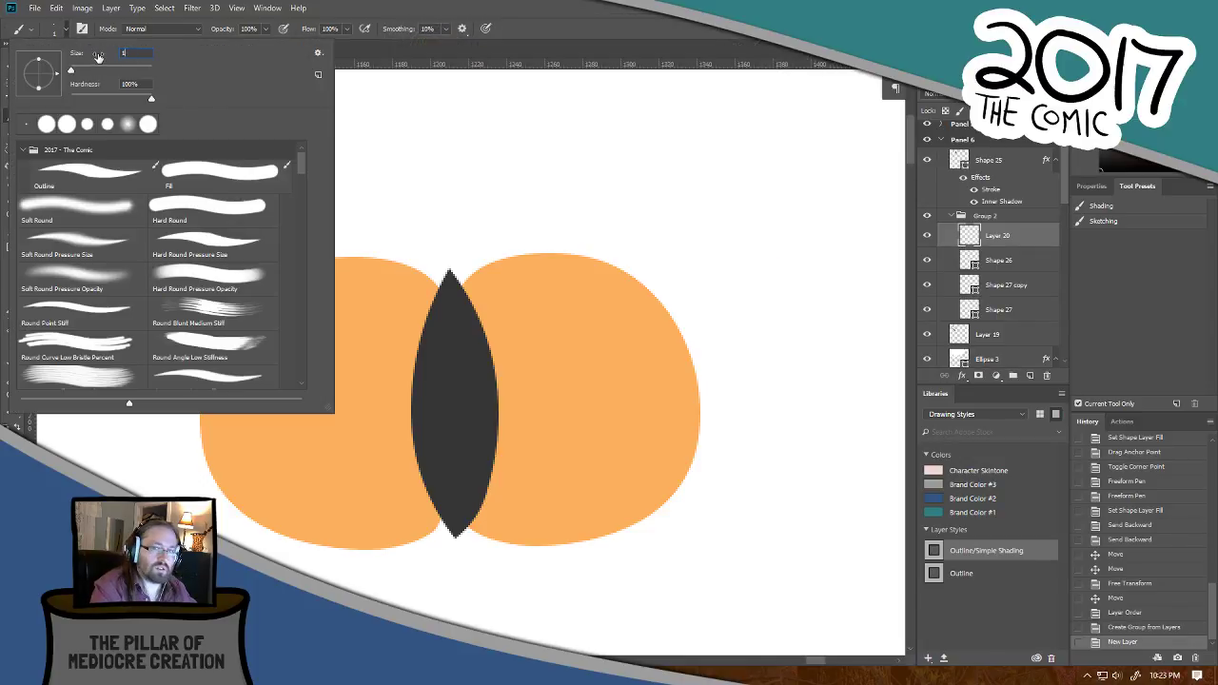
{"action": "type", "text": "0"}
{"action": "key", "text": "Return"}
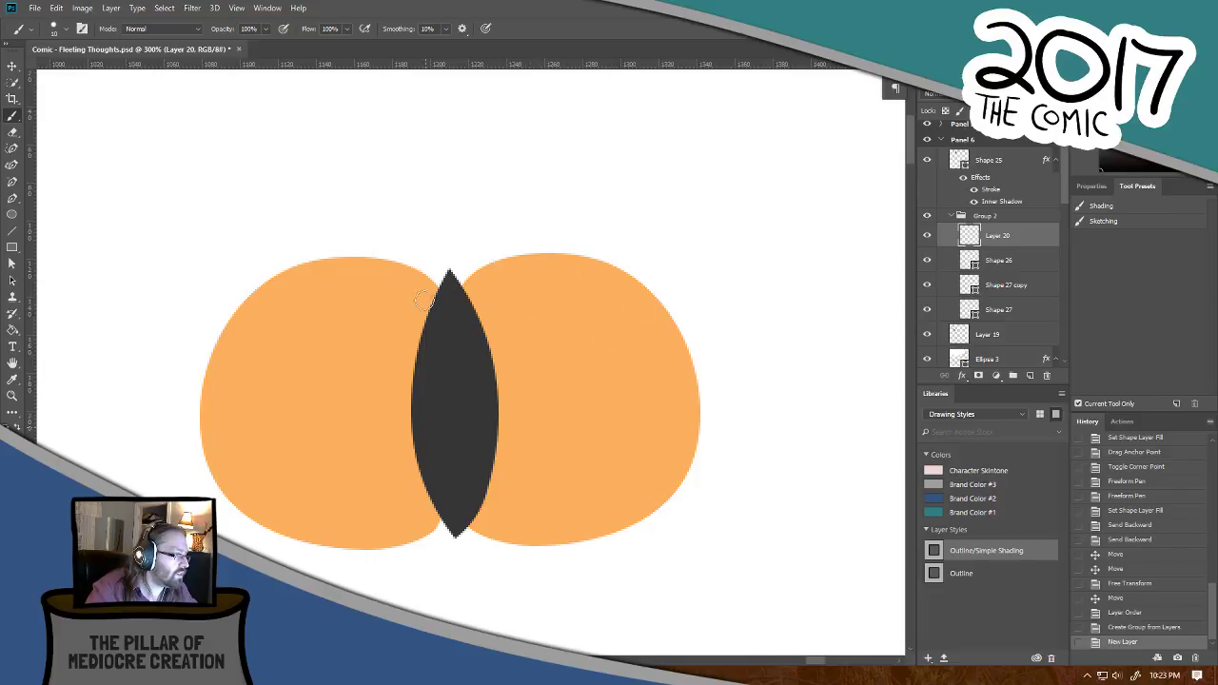
Step: Try painting two black antennae curving outward from the body's upper tip, and revert to the New Layer history state
{"action": "mouse_move", "coordinate": [450, 282]}
{"action": "left_mouse_down"}
{"action": "mouse_move", "coordinate": [529, 186]}
{"action": "mouse_move", "coordinate": [562, 178]}
{"action": "left_mouse_up"}
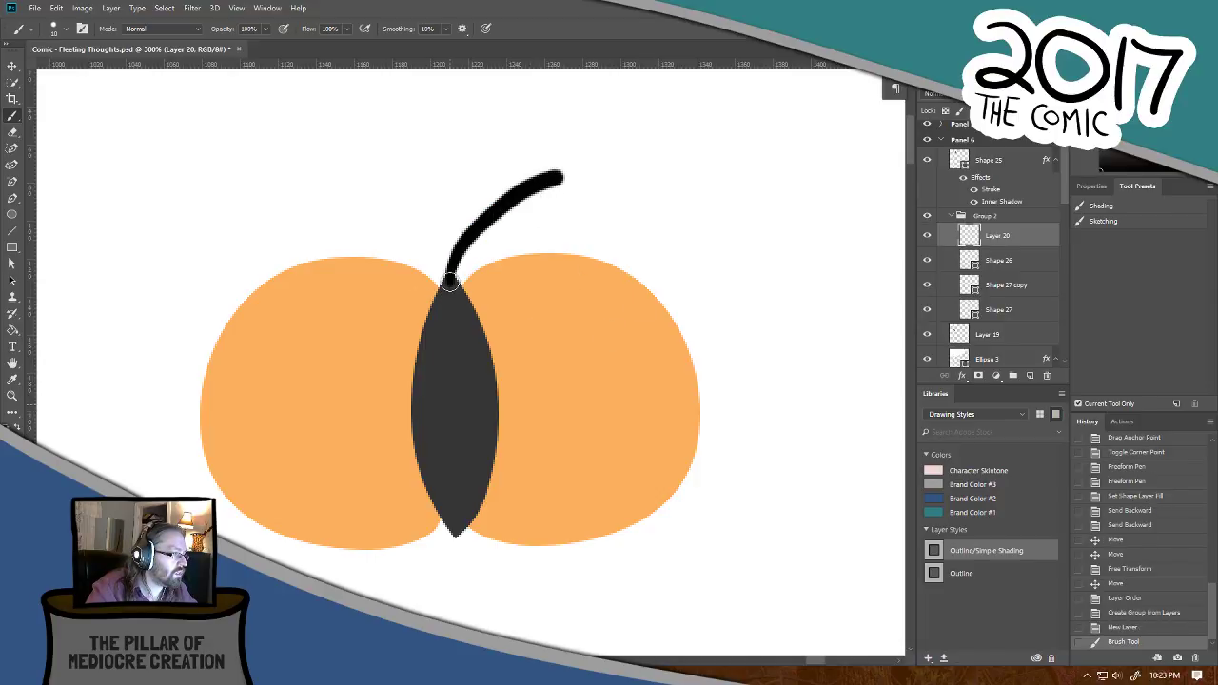
{"action": "mouse_move", "coordinate": [450, 283]}
{"action": "left_mouse_down"}
{"action": "mouse_move", "coordinate": [392, 213]}
{"action": "mouse_move", "coordinate": [308, 188]}
{"action": "left_mouse_up"}
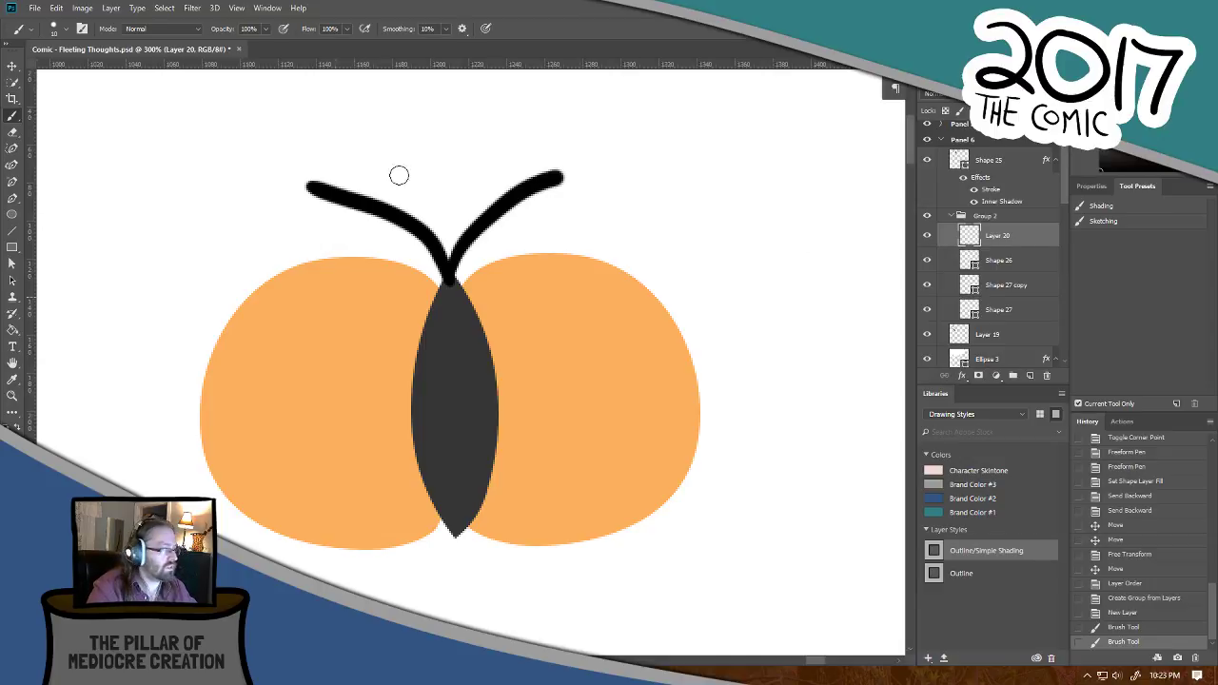
{"action": "left_click", "coordinate": [1146, 613]}
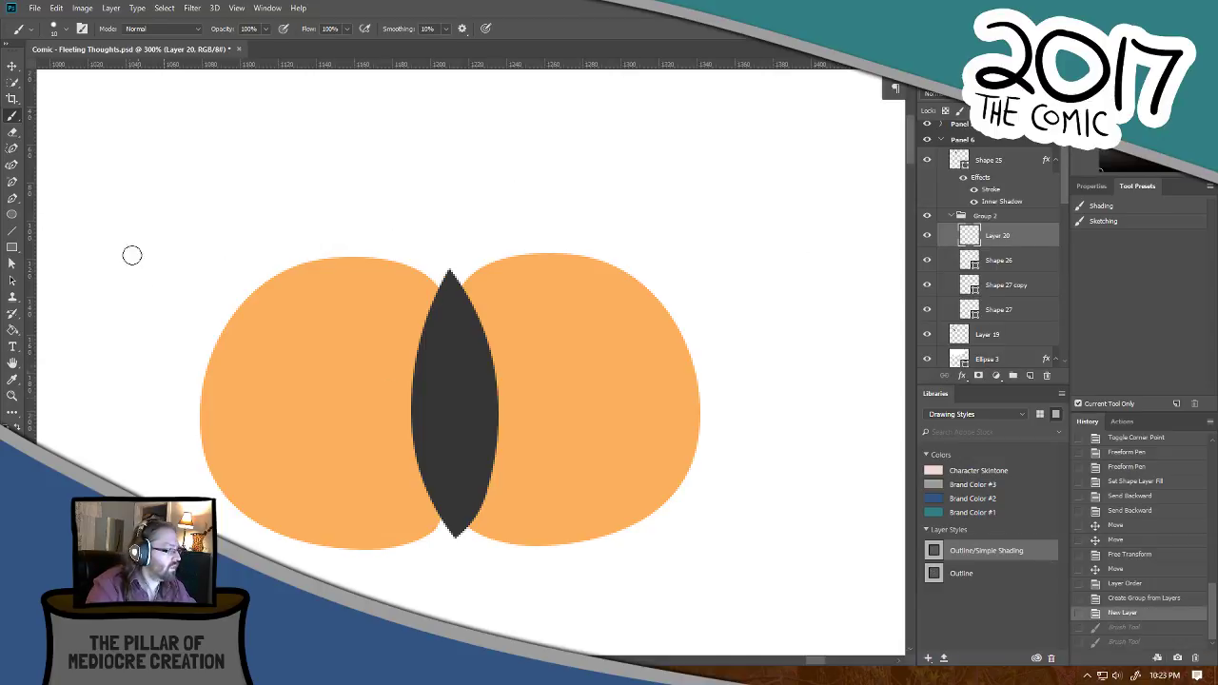
Step: Change the butterfly body's fill to mid-gray #7c7b7b
{"action": "left_click", "coordinate": [11, 65]}
{"action": "left_click", "coordinate": [476, 362]}
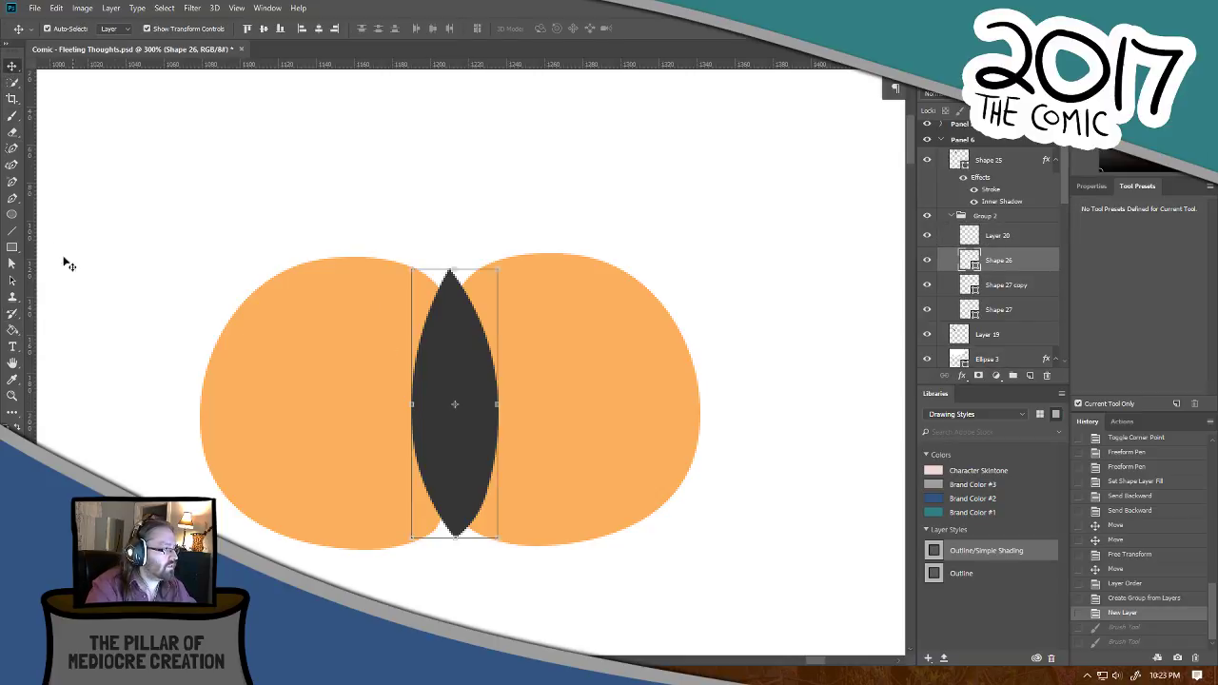
{"action": "double_click", "coordinate": [975, 270]}
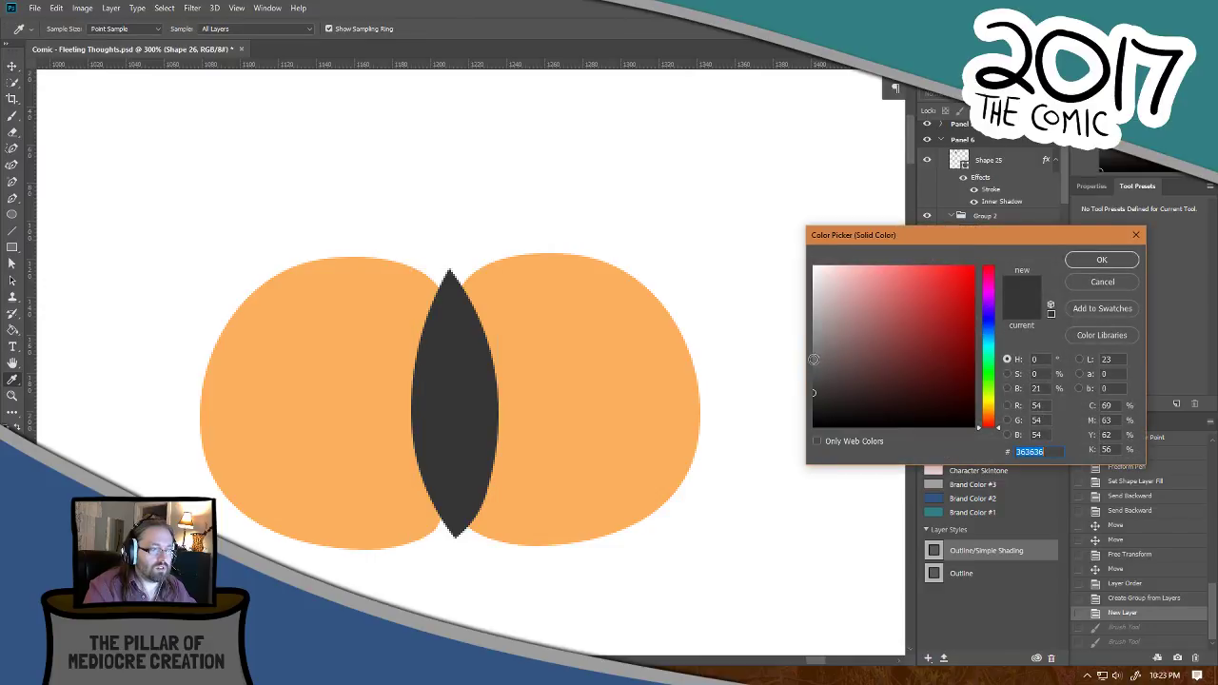
{"action": "left_click_drag", "start_coordinate": [814, 359], "coordinate": [817, 350]}
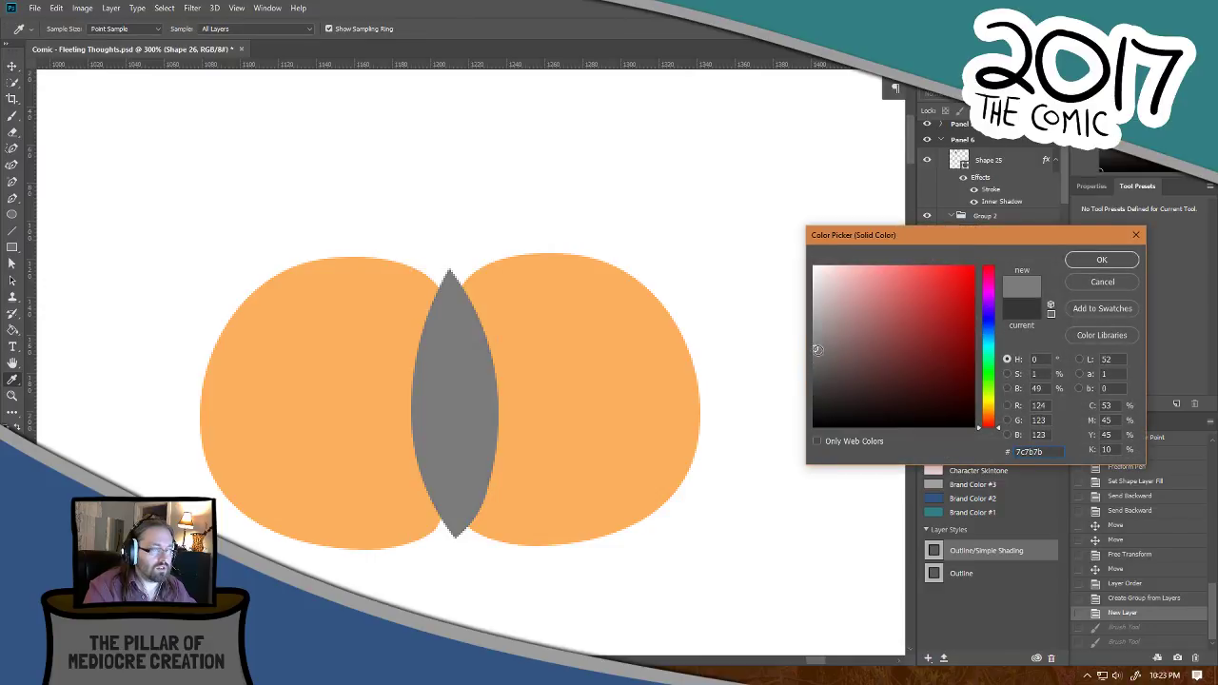
{"action": "left_click", "coordinate": [1095, 264]}
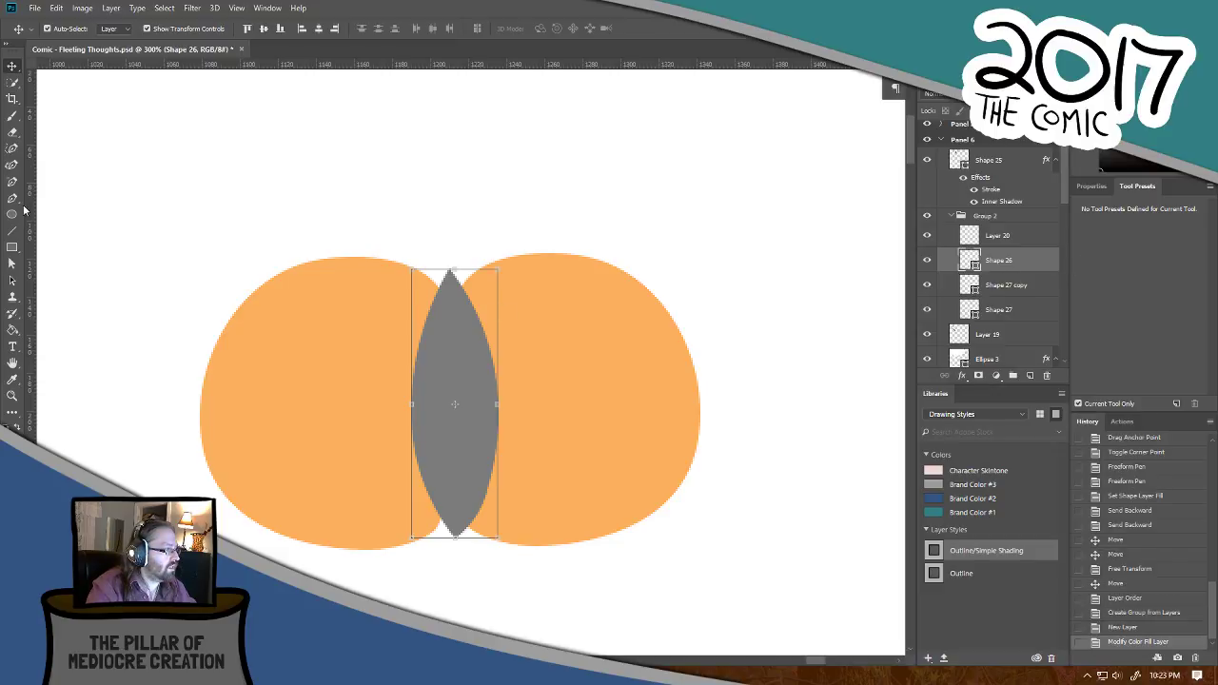
Step: Move the empty Layer 20 directly below the body shape and brush two wavy black antennae outward from the body's upper tip
{"action": "left_click", "coordinate": [12, 116]}
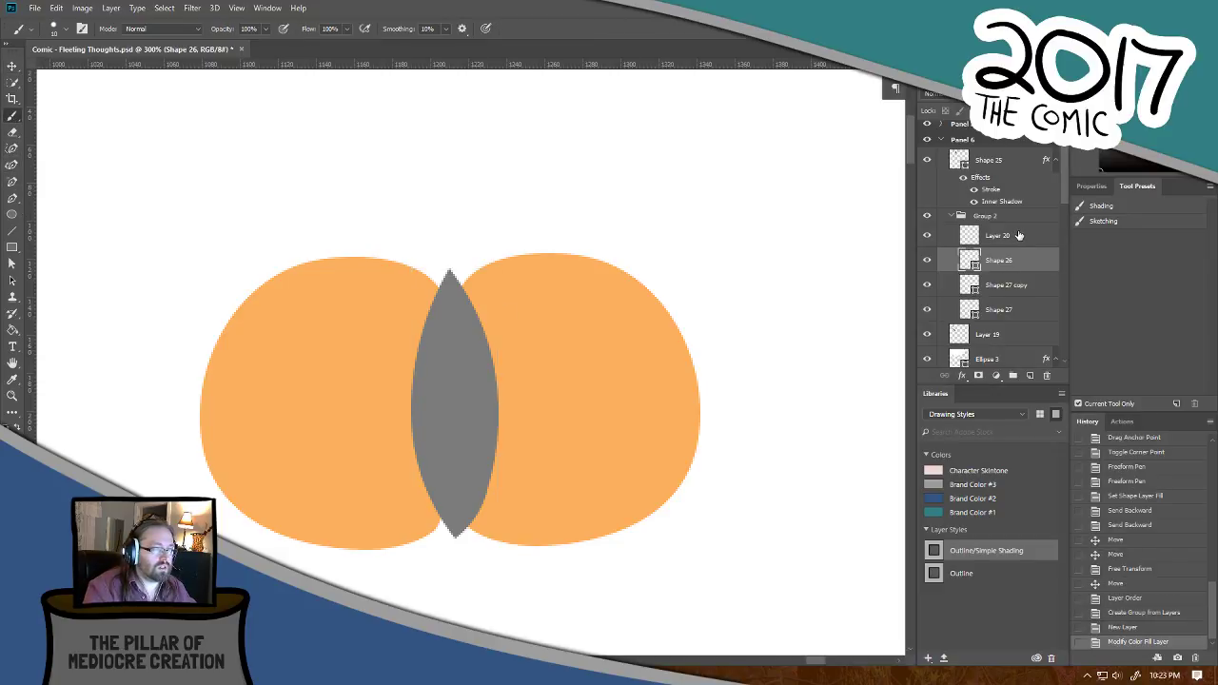
{"action": "left_click_drag", "start_coordinate": [1018, 235], "coordinate": [942, 271]}
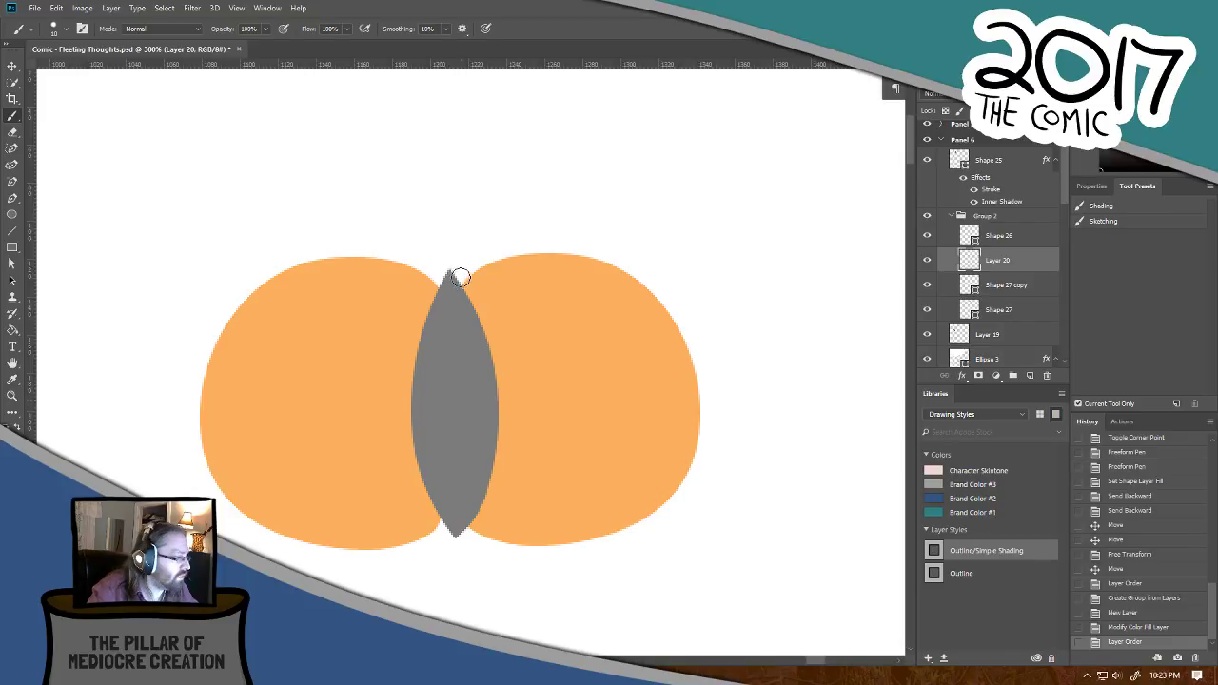
{"action": "mouse_move", "coordinate": [452, 274]}
{"action": "left_mouse_down"}
{"action": "mouse_move", "coordinate": [593, 127]}
{"action": "mouse_move", "coordinate": [580, 151]}
{"action": "left_mouse_up"}
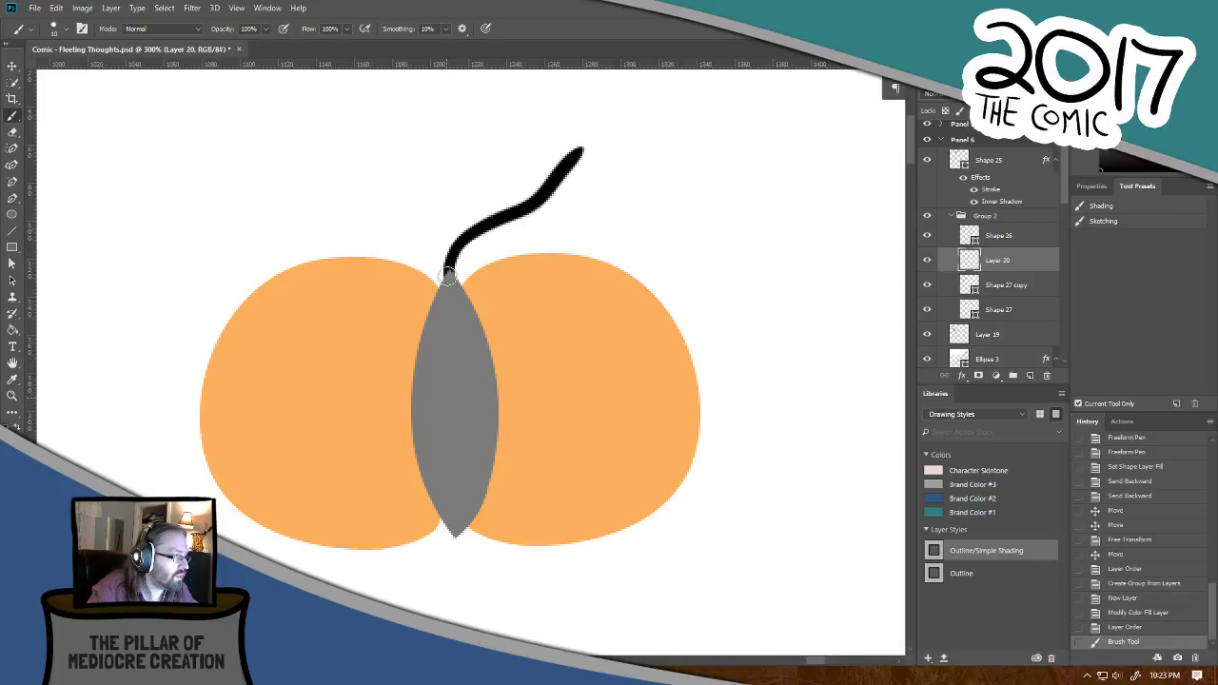
{"action": "mouse_move", "coordinate": [450, 274]}
{"action": "left_mouse_down"}
{"action": "mouse_move", "coordinate": [225, 209]}
{"action": "mouse_move", "coordinate": [245, 205]}
{"action": "left_mouse_up"}
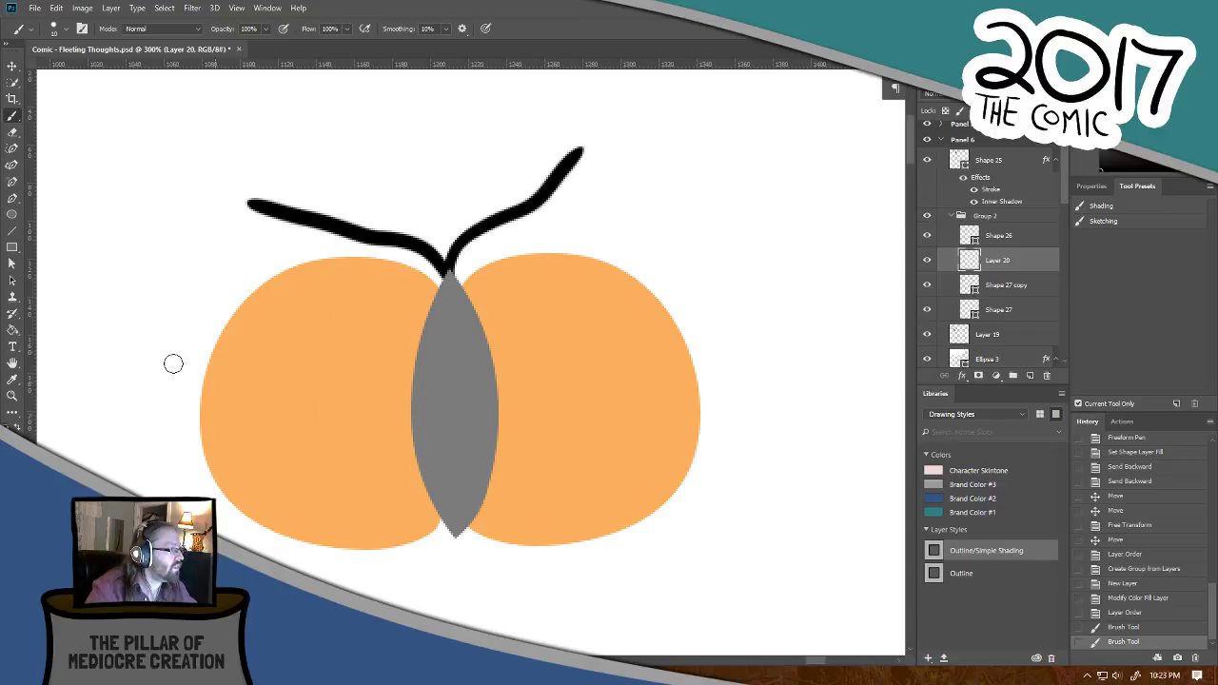
Step: Place the whole butterfly group behind the brown club, rotated to about -16 degrees, and nudge the club slightly down
{"action": "left_click", "coordinate": [12, 67]}
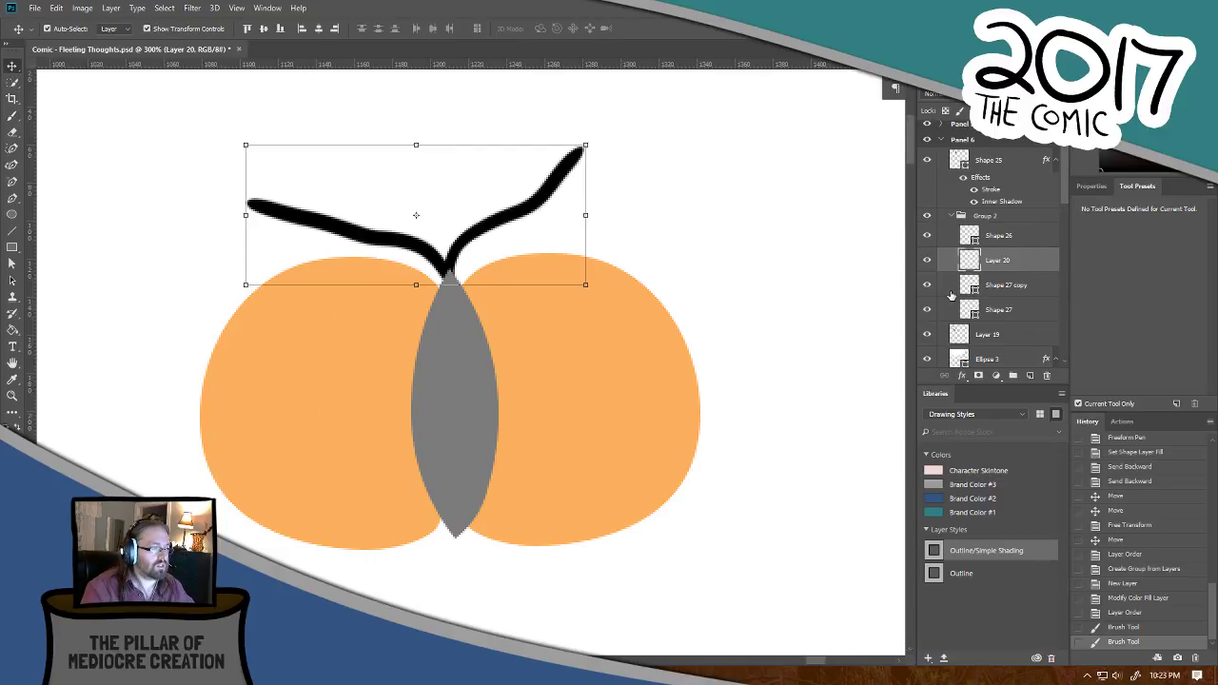
{"action": "scroll", "coordinate": [485, 390], "scroll_direction": "down", "scroll_amount": 4}
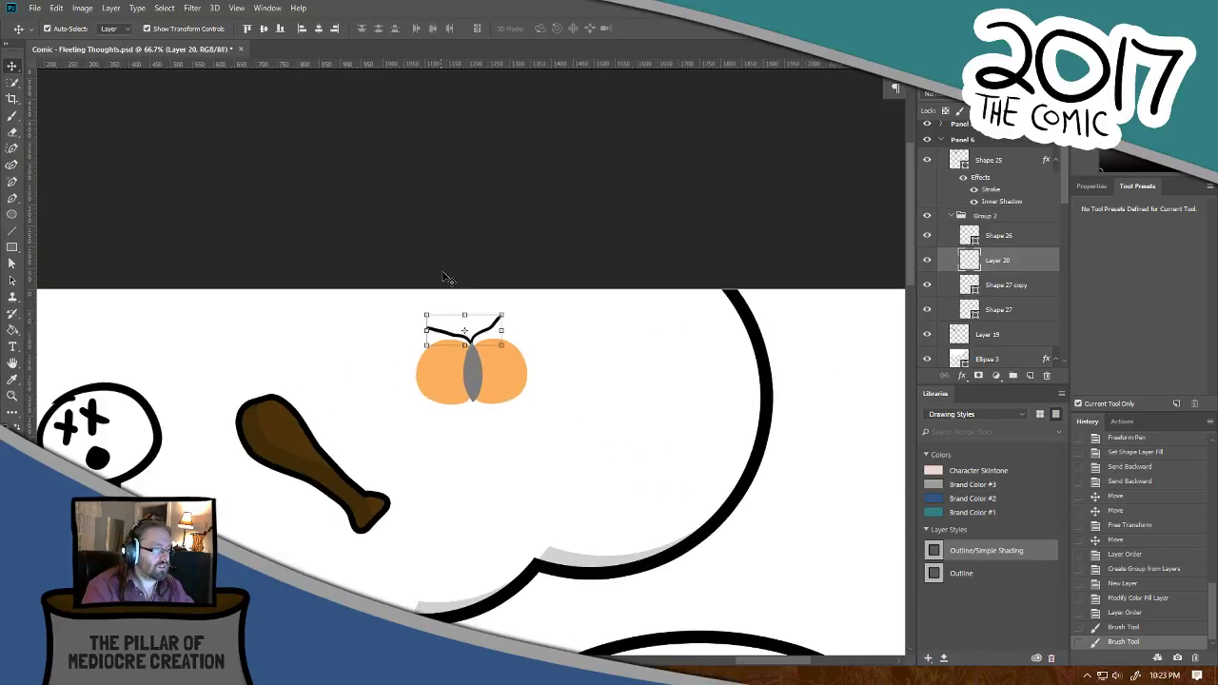
{"action": "left_click", "coordinate": [999, 217]}
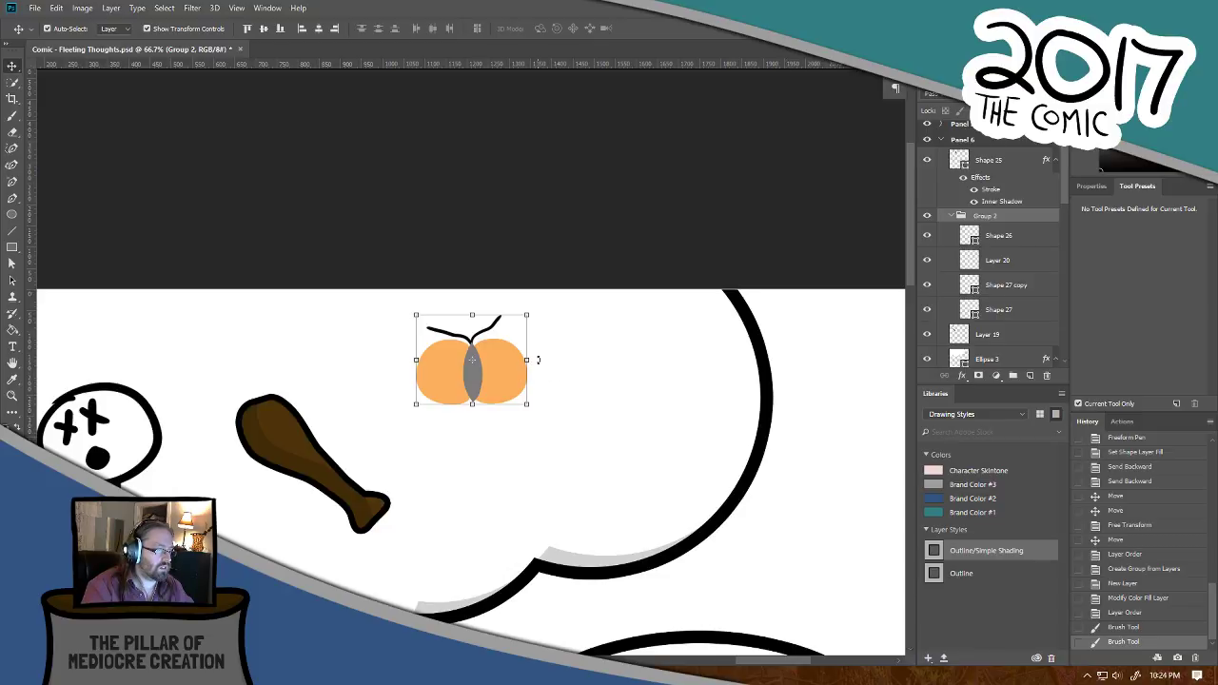
{"action": "left_click_drag", "start_coordinate": [537, 360], "coordinate": [382, 471]}
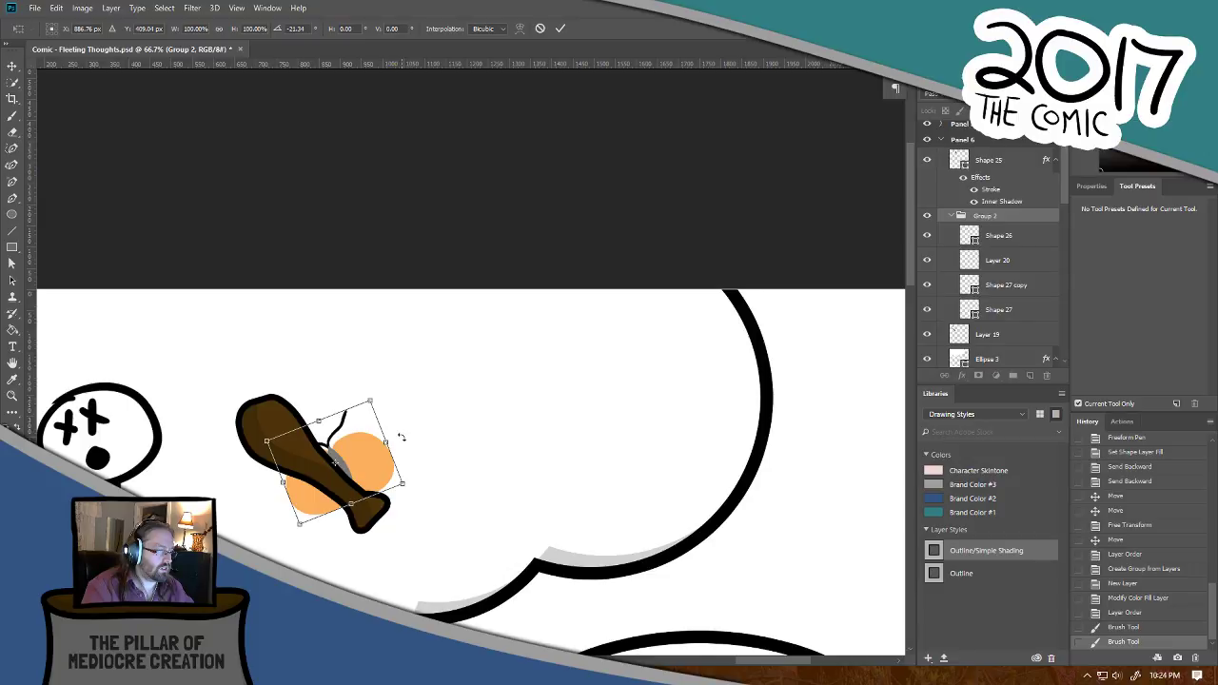
{"action": "left_click_drag", "start_coordinate": [400, 437], "coordinate": [607, 349]}
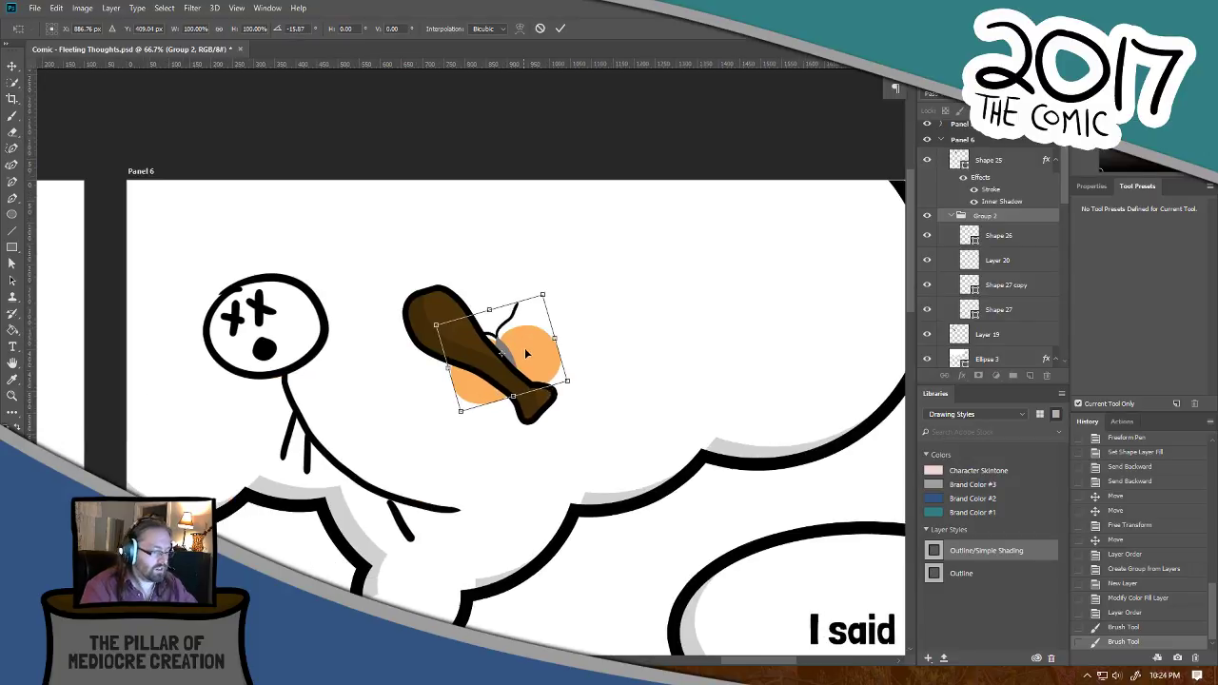
{"action": "key", "text": "Return"}
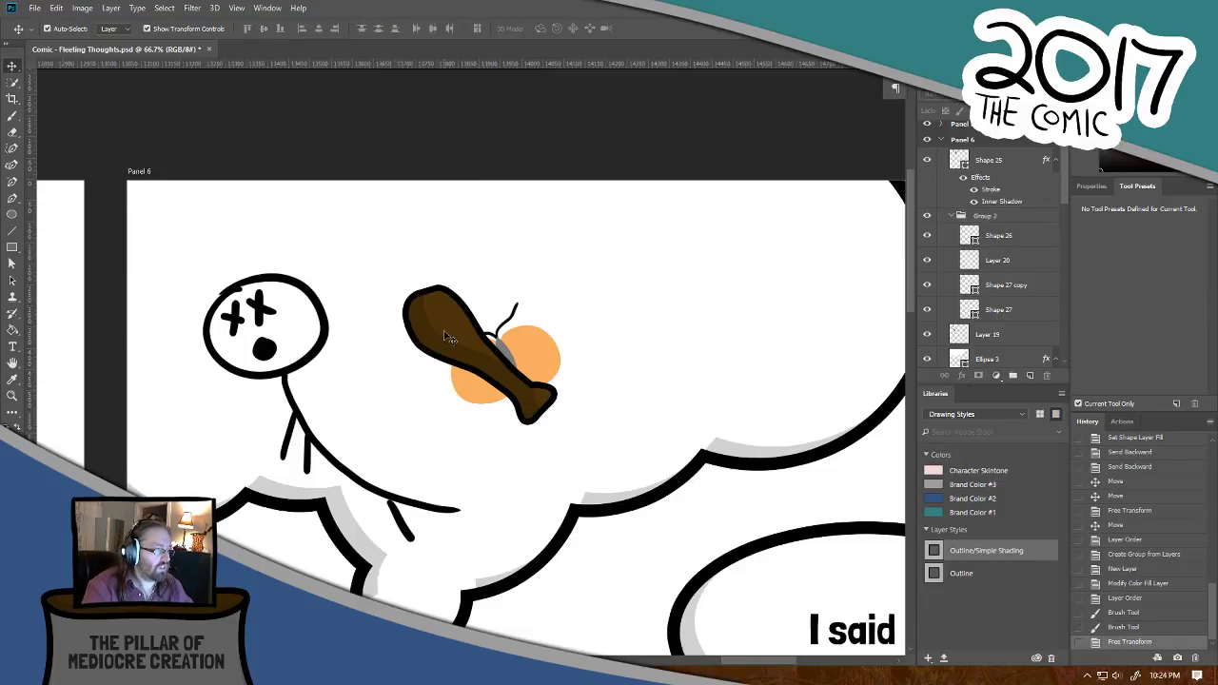
{"action": "mouse_move", "coordinate": [443, 330]}
{"action": "left_mouse_down"}
{"action": "mouse_move", "coordinate": [439, 350]}
{"action": "mouse_move", "coordinate": [444, 340]}
{"action": "left_mouse_up"}
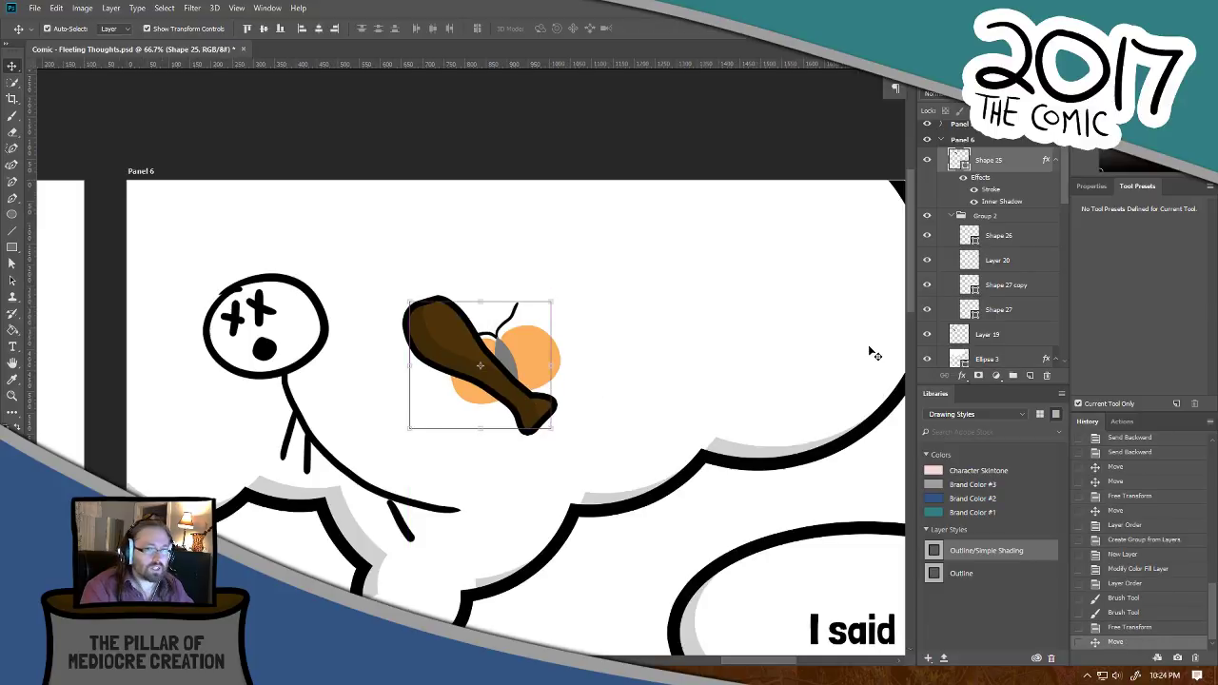
Step: Check the stroke settings of the brown club's layer style without changing them
{"action": "double_click", "coordinate": [1001, 191]}
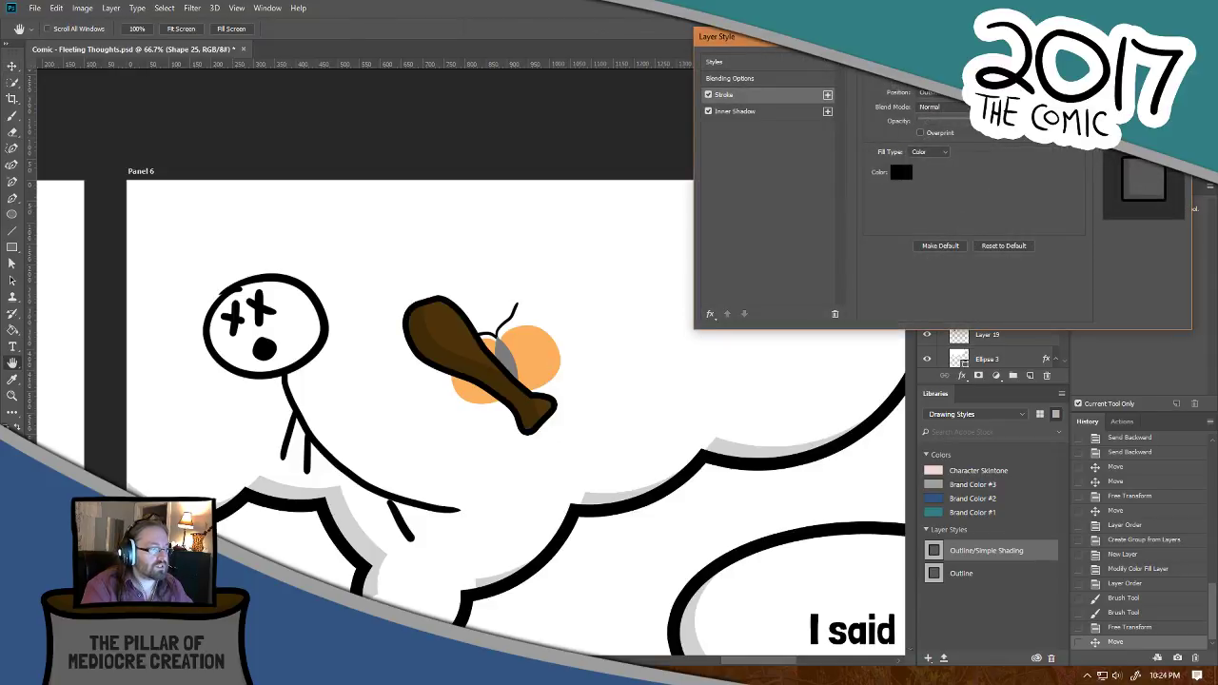
{"action": "key", "text": "Escape"}
{"action": "key", "text": "ctrl+plus"}
{"action": "key", "text": "ctrl+plus"}
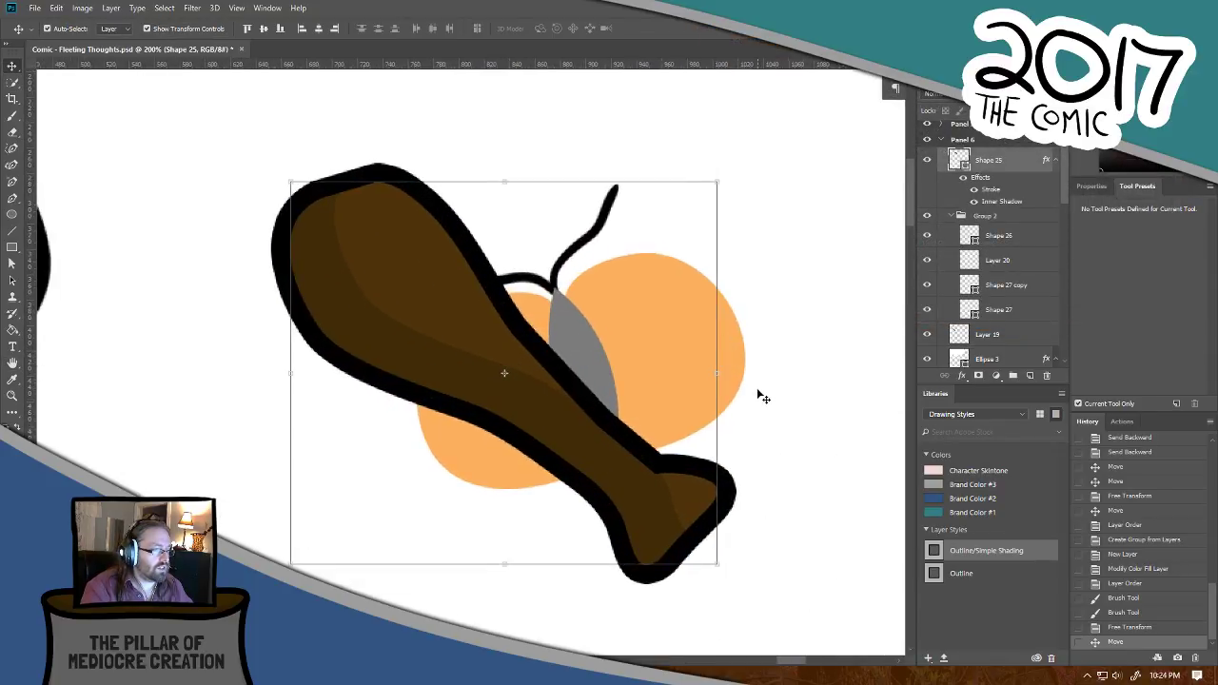
Step: Apply the Outline/Simple Shading layer style to the butterfly's body and both wings, leaving out the antennae layer
{"action": "left_click", "coordinate": [668, 411]}
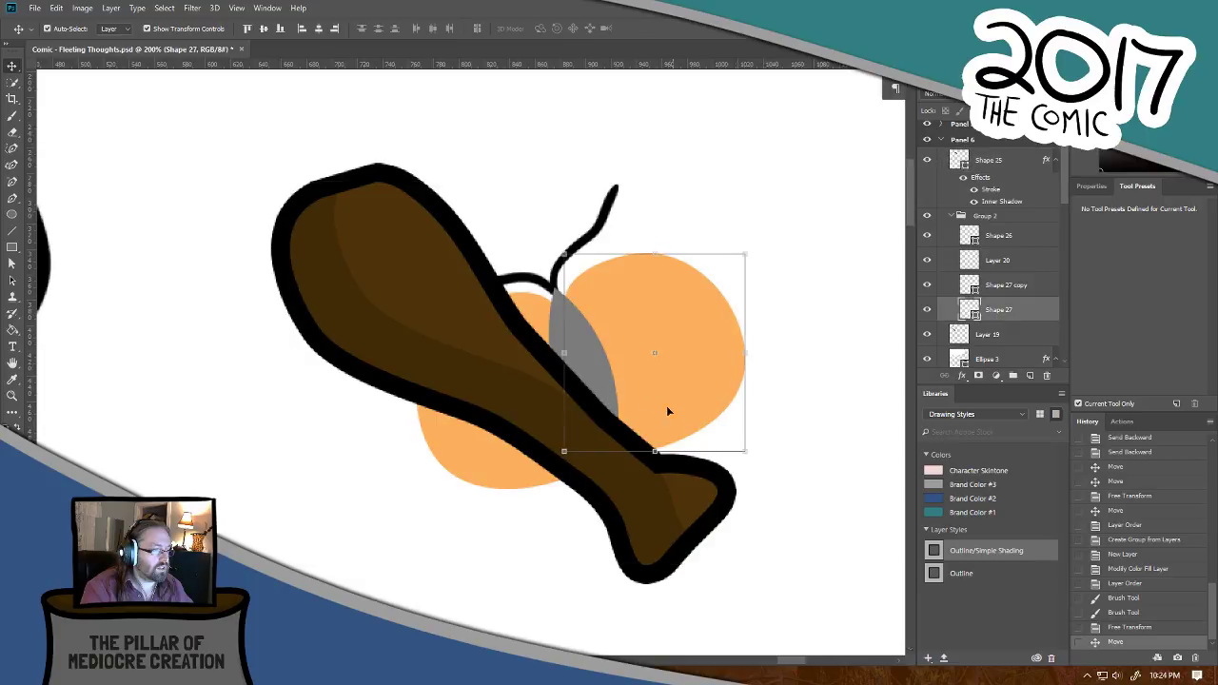
{"action": "left_click", "coordinate": [1018, 267]}
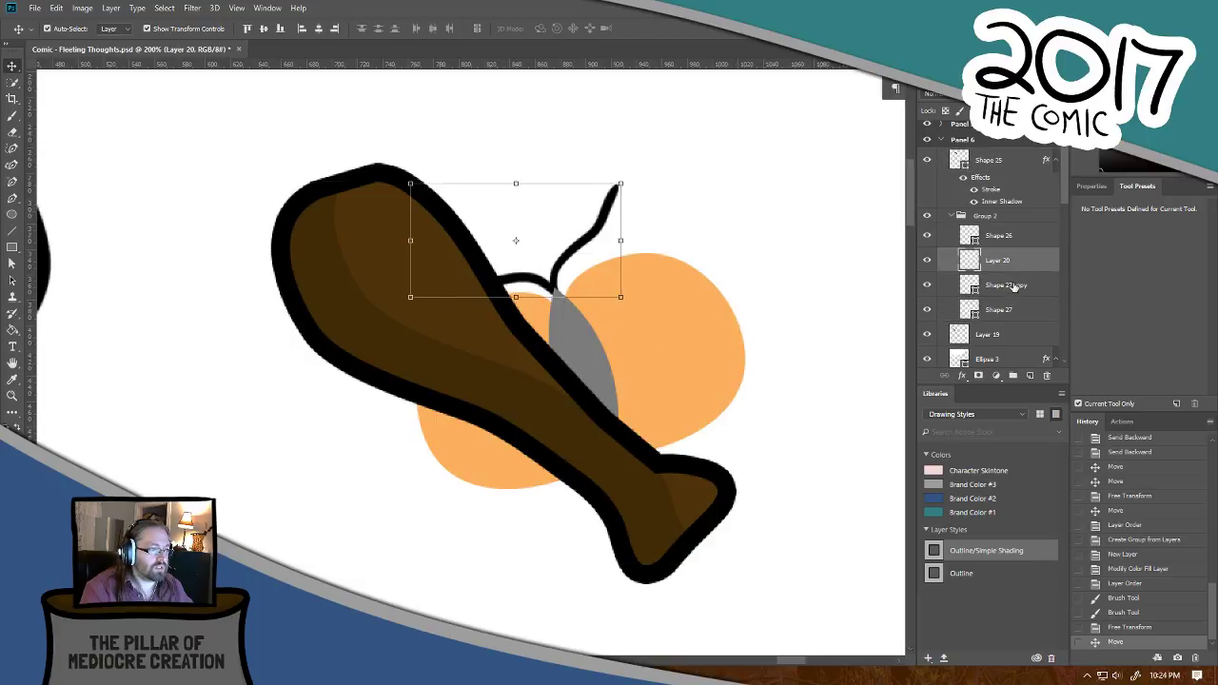
{"action": "left_click", "coordinate": [1012, 236]}
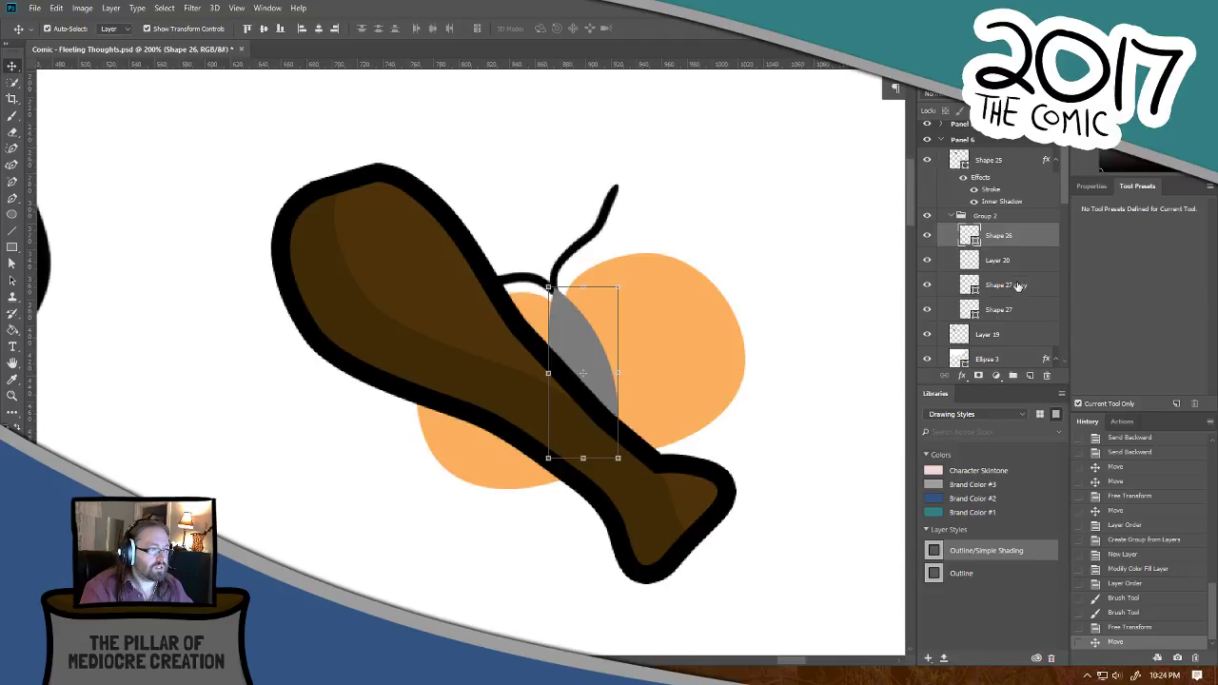
{"action": "left_click", "coordinate": [1016, 284], "text": "ctrl"}
{"action": "left_click", "coordinate": [1016, 312], "text": "ctrl"}
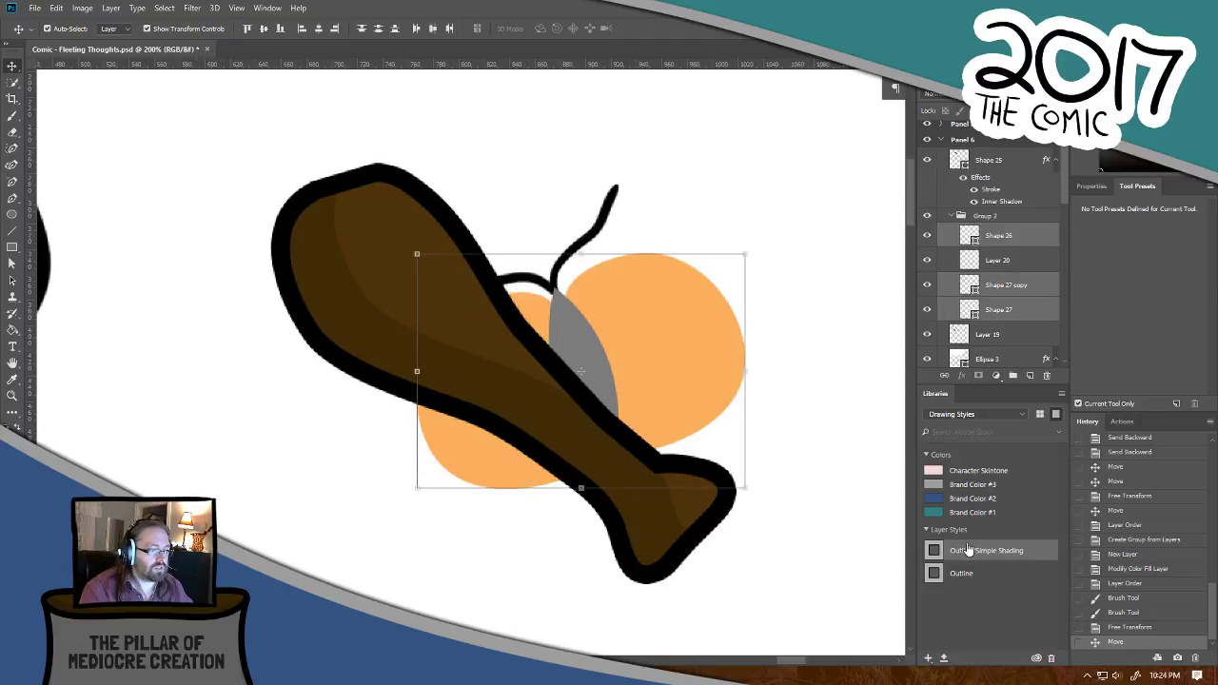
{"action": "left_click", "coordinate": [967, 552]}
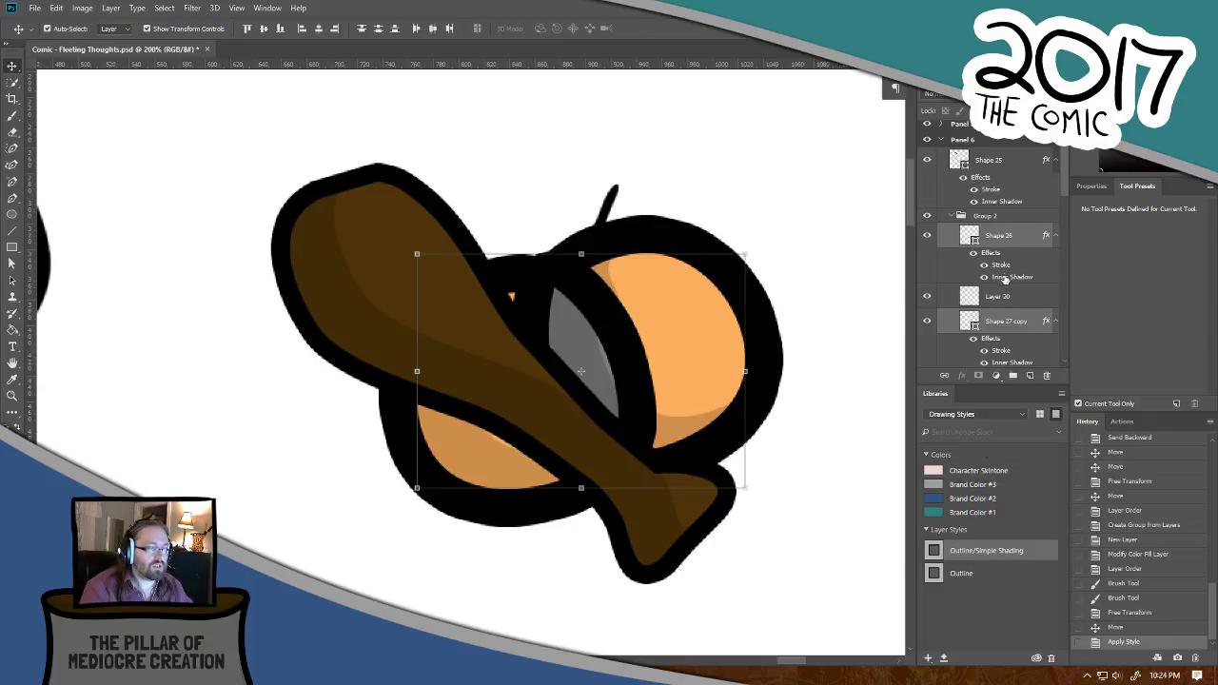
{"action": "key", "text": "ctrl+z"}
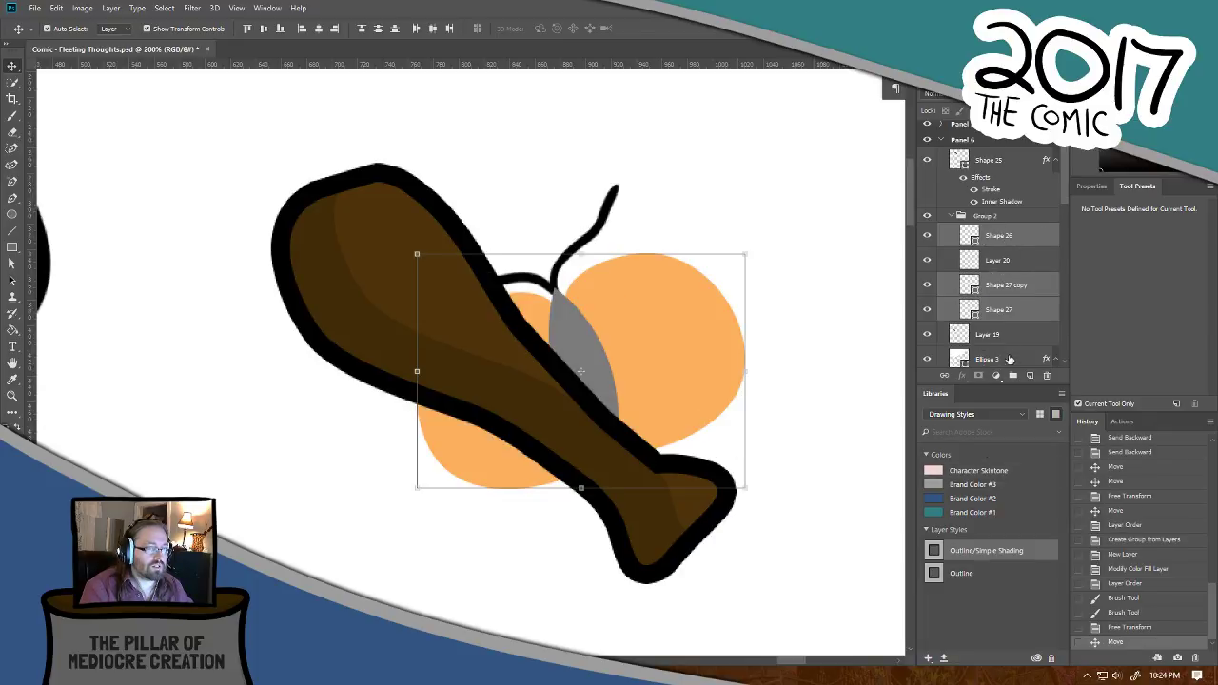
{"action": "left_click", "coordinate": [976, 566]}
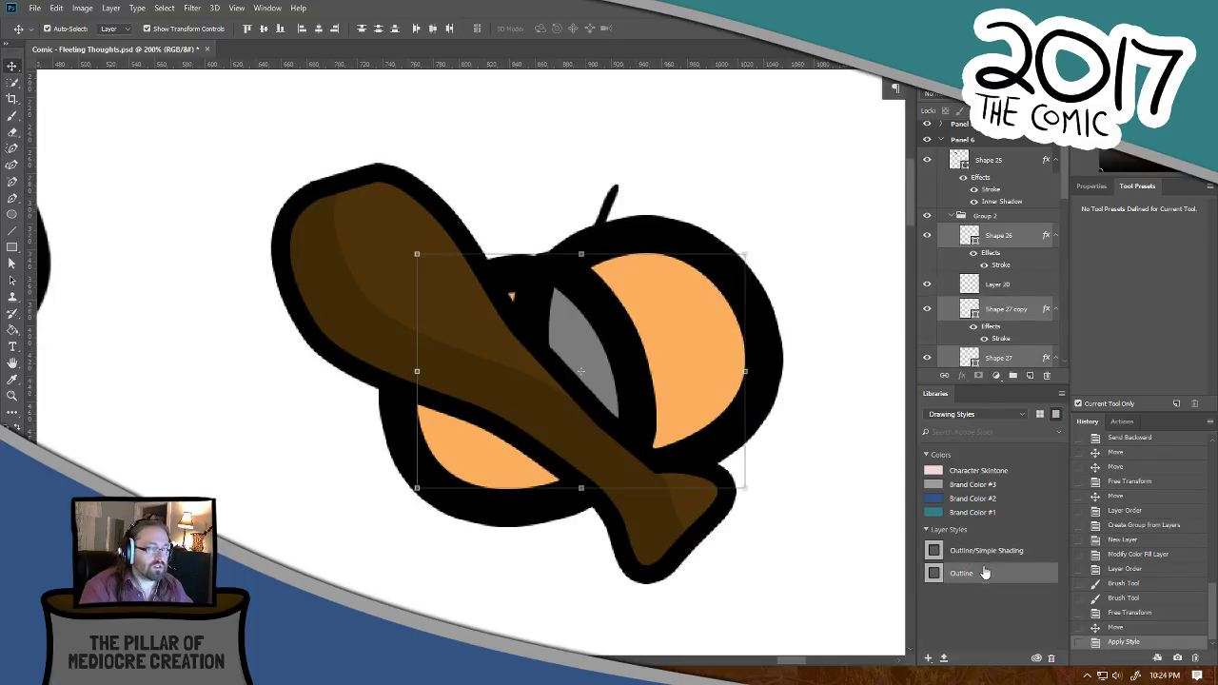
{"action": "left_click", "coordinate": [980, 552]}
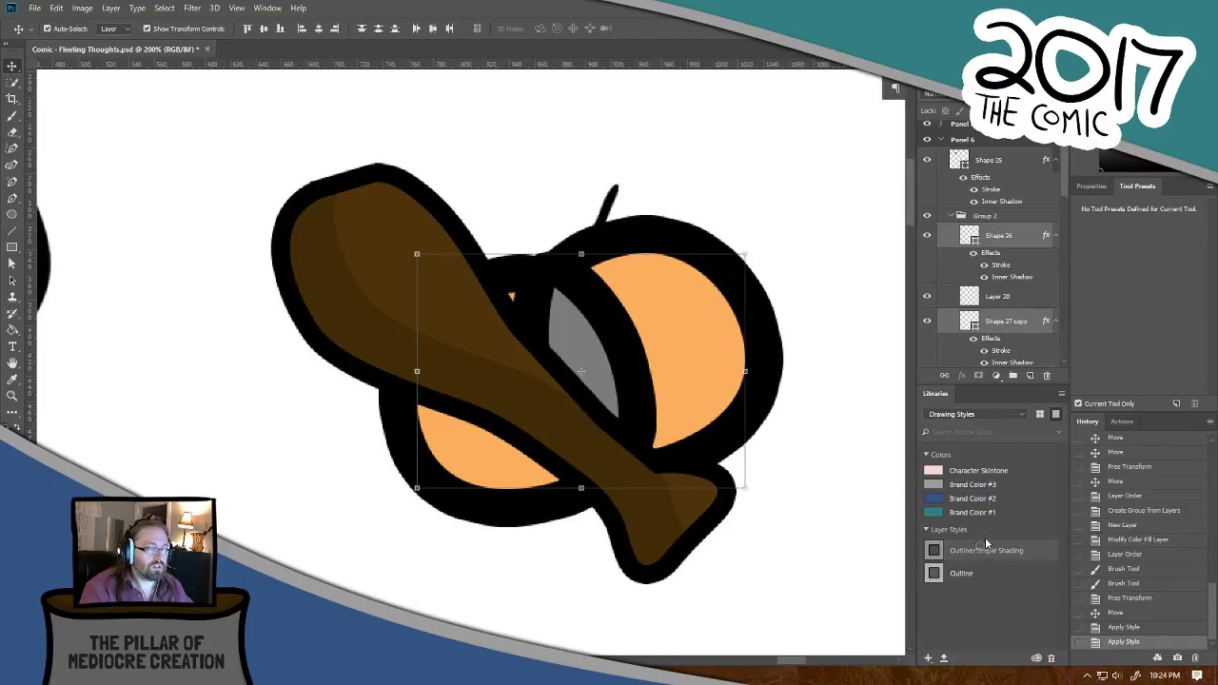
Step: Thin the outline stroke on the butterfly's gray body and left wing
{"action": "double_click", "coordinate": [1007, 266]}
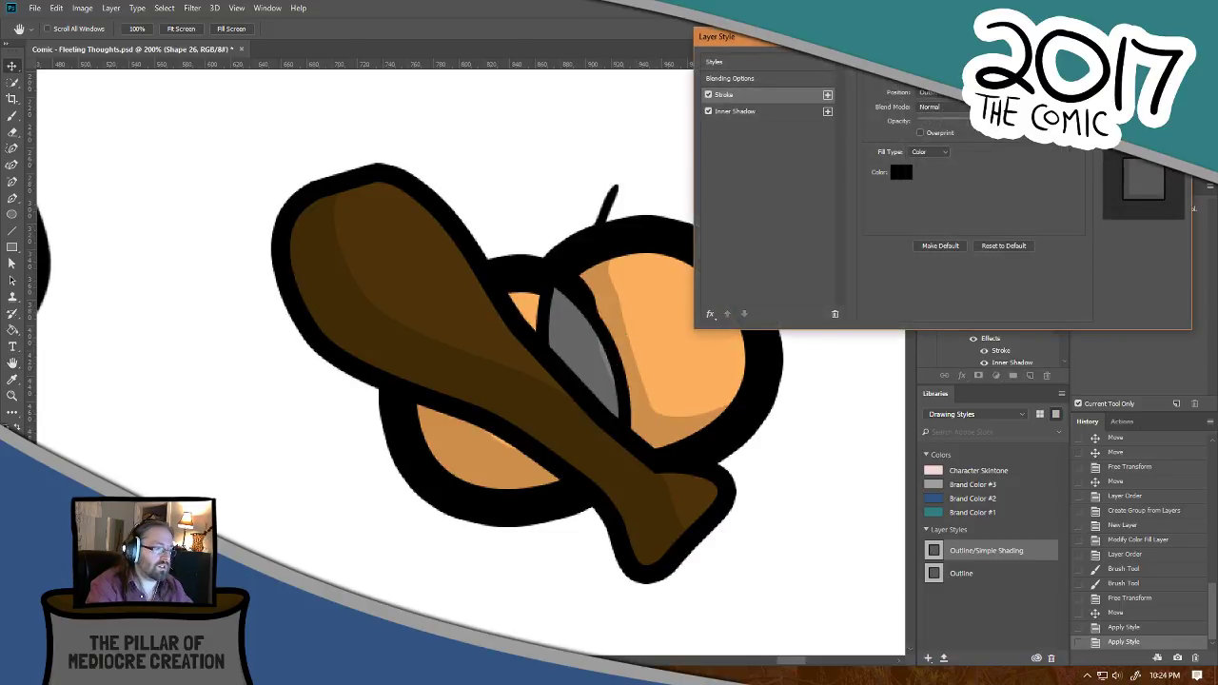
{"action": "key", "text": "Return"}
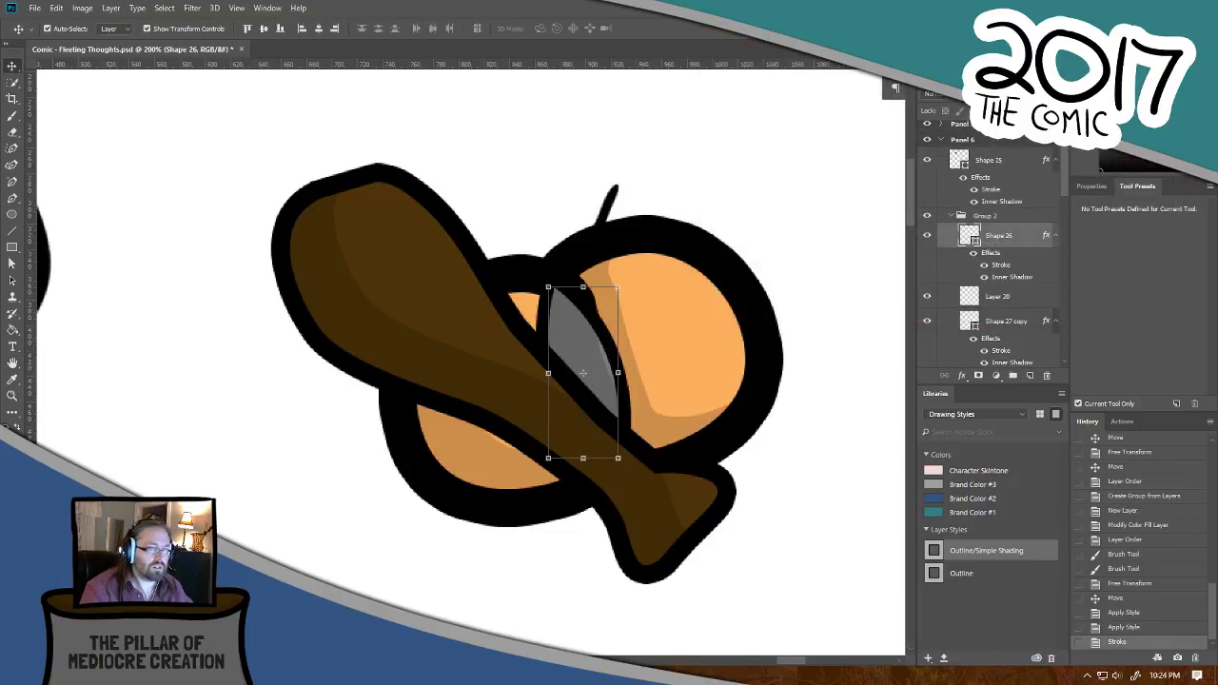
{"action": "double_click", "coordinate": [1001, 351]}
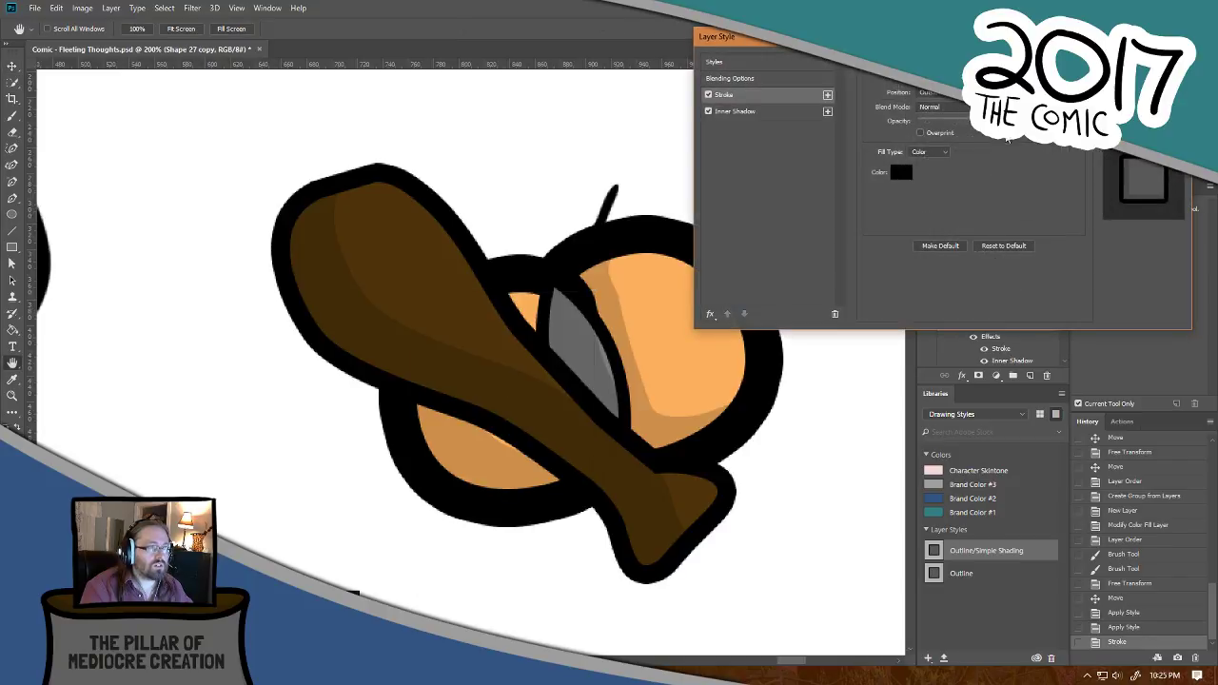
{"action": "key", "text": "Return"}
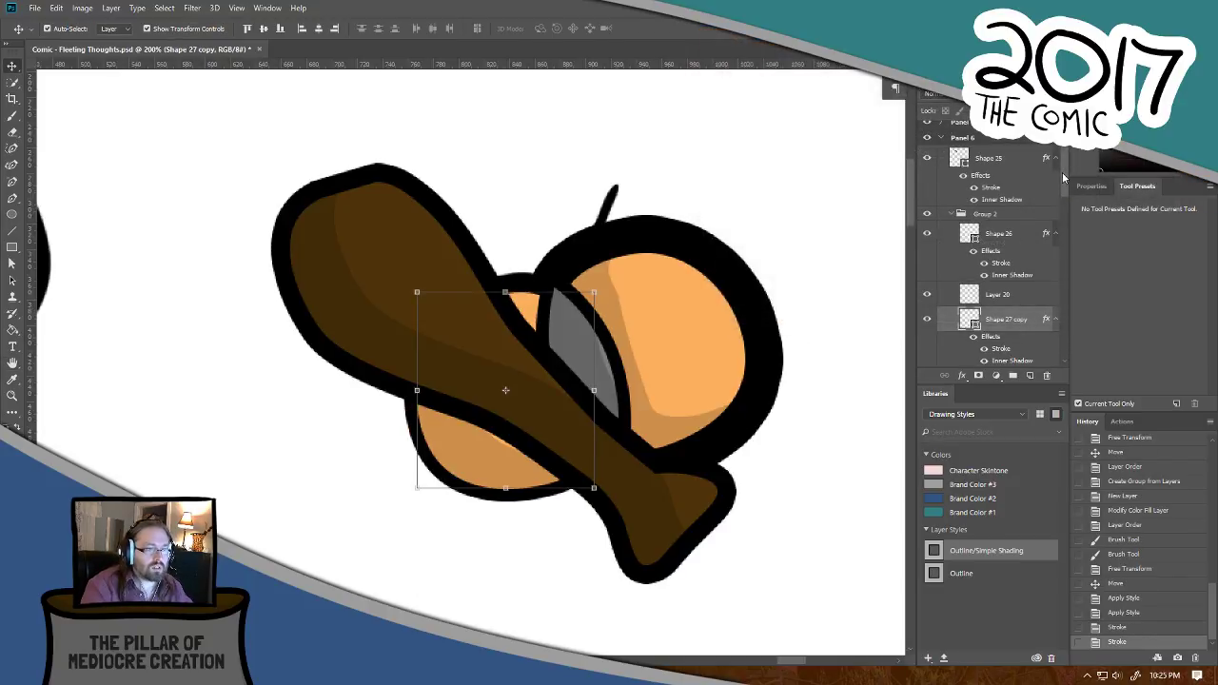
Step: Set the outline stroke size of the butterfly's right wing to 6 px
{"action": "scroll", "coordinate": [1011, 247], "scroll_direction": "down", "scroll_amount": 3}
{"action": "left_click", "coordinate": [1011, 255]}
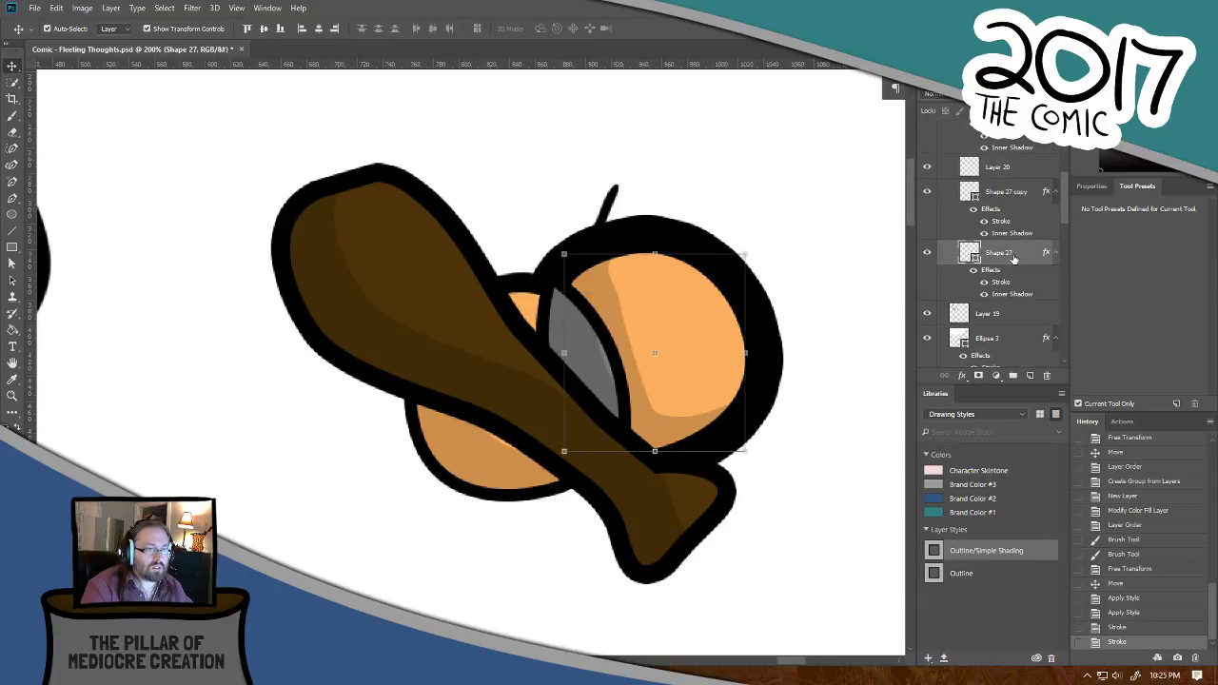
{"action": "double_click", "coordinate": [1008, 284]}
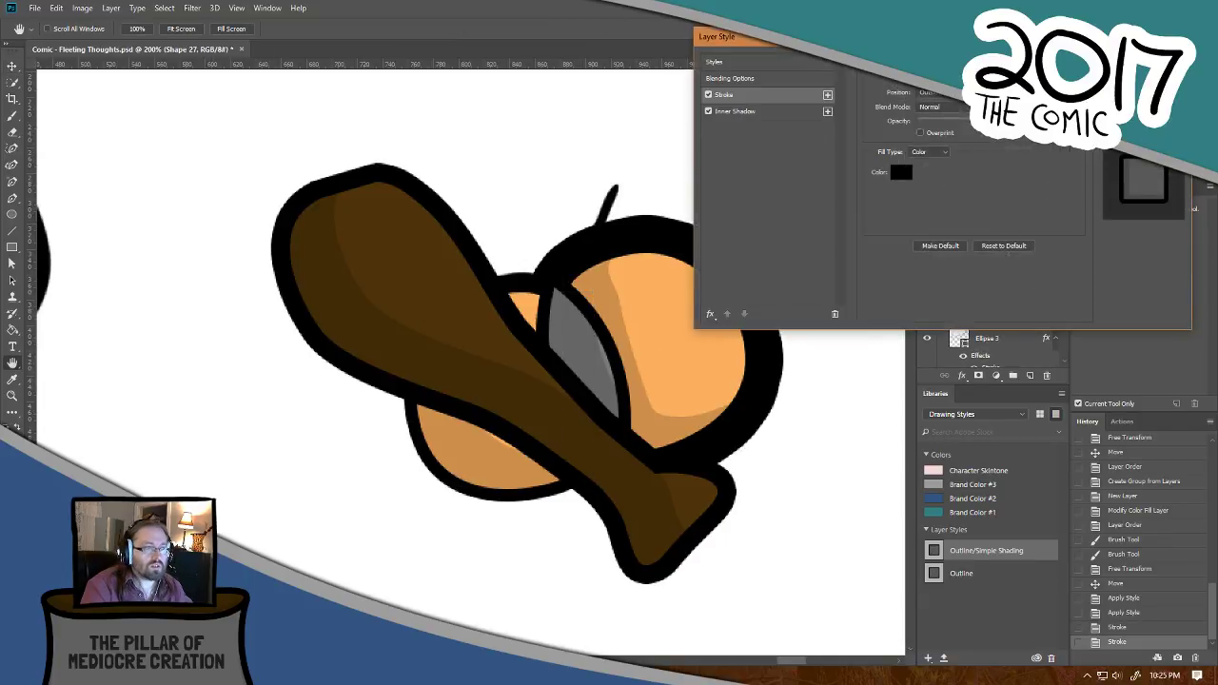
{"action": "key", "text": "BackSpace"}
{"action": "type", "text": "6"}
{"action": "key", "text": "Return"}
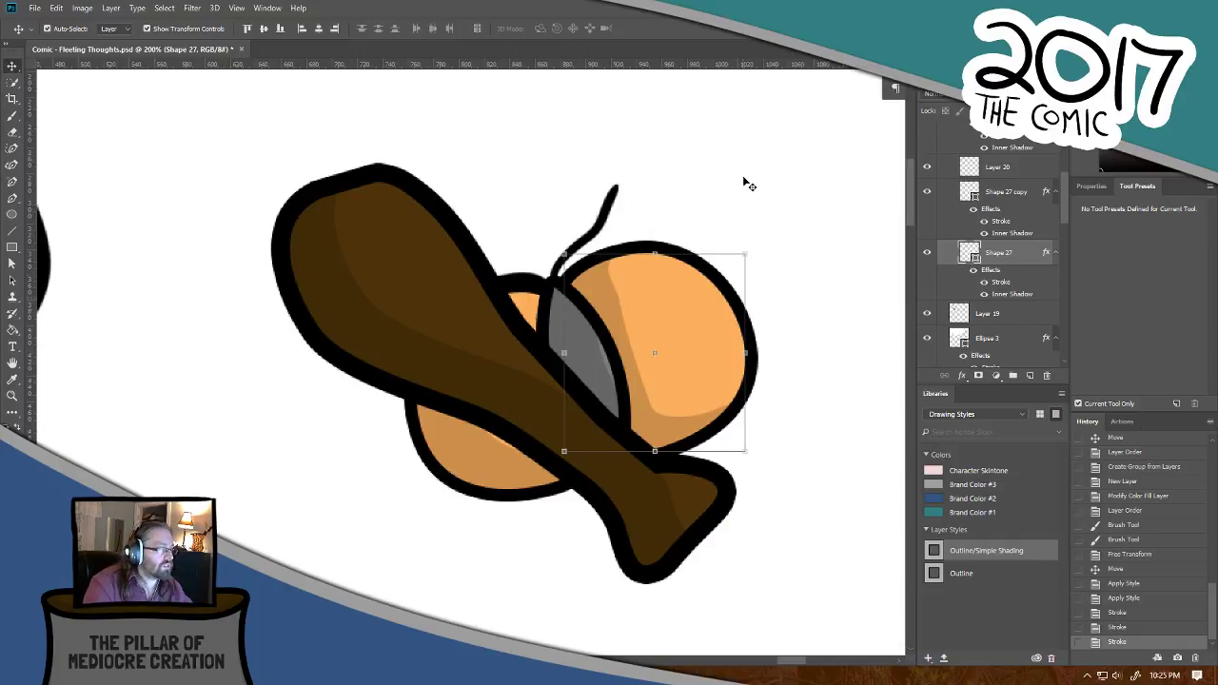
Step: Shift the antennae slightly up at the body's upper tip and rotate them about 5 degrees
{"action": "left_click", "coordinate": [597, 245]}
{"action": "mouse_move", "coordinate": [590, 238]}
{"action": "left_mouse_down"}
{"action": "mouse_move", "coordinate": [587, 226]}
{"action": "mouse_move", "coordinate": [652, 259]}
{"action": "mouse_move", "coordinate": [628, 234]}
{"action": "mouse_move", "coordinate": [588, 235]}
{"action": "left_mouse_up"}
{"action": "left_click", "coordinate": [599, 222]}
{"action": "key", "text": "Return"}
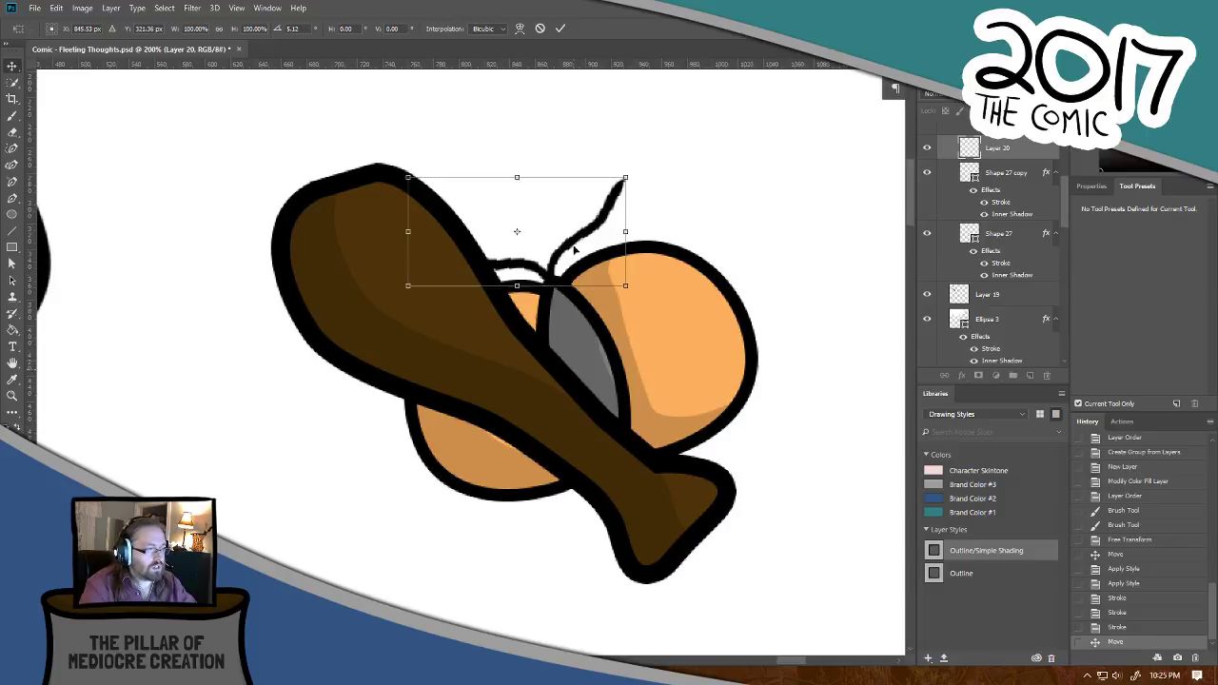
Step: Try drawing a spiky star about 190 px wide with the Freeform Pen between the stick figure's head and the club, and undo it
{"action": "key", "text": "ctrl+minus"}
{"action": "key", "text": "ctrl+minus"}
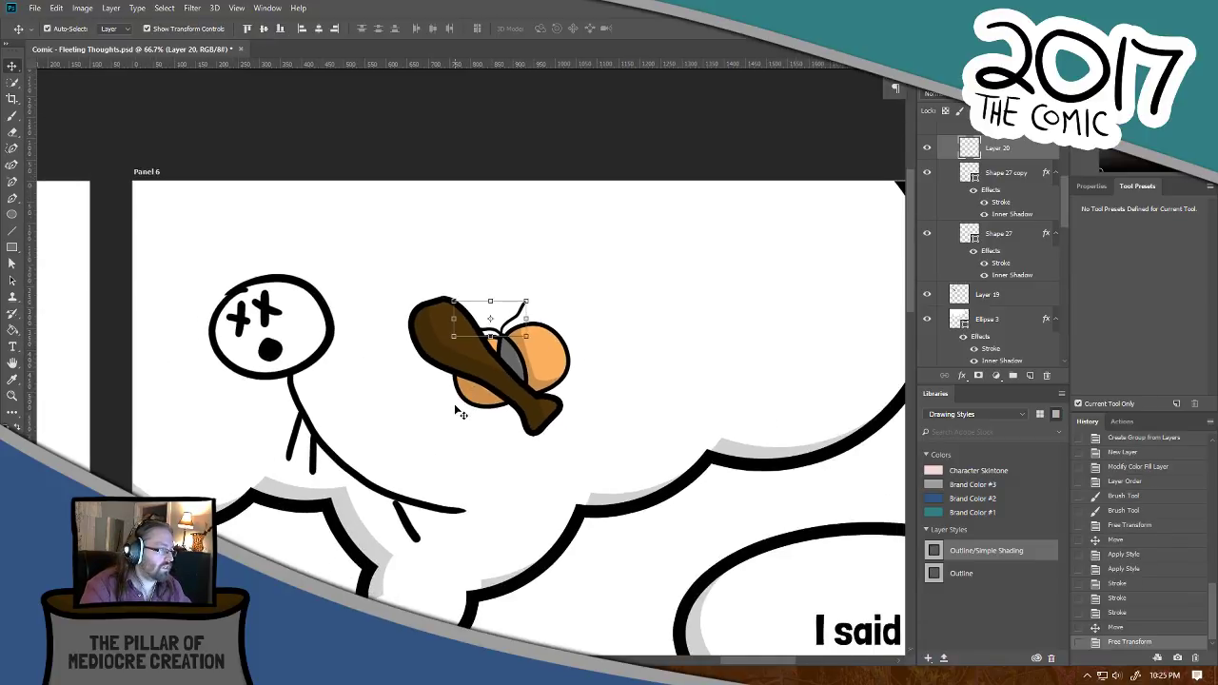
{"action": "key", "text": "ctrl+minus"}
{"action": "left_click_drag", "start_coordinate": [516, 339], "coordinate": [712, 264]}
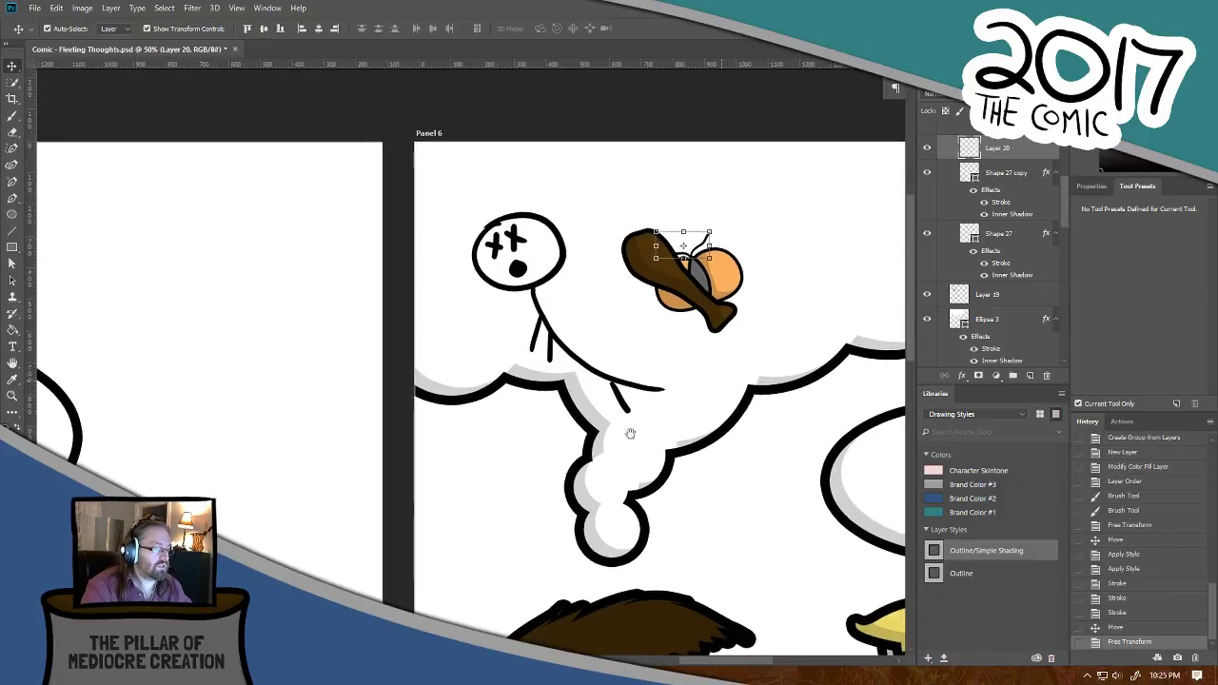
{"action": "left_click_drag", "start_coordinate": [630, 433], "coordinate": [649, 429]}
{"action": "key", "text": "ctrl+plus"}
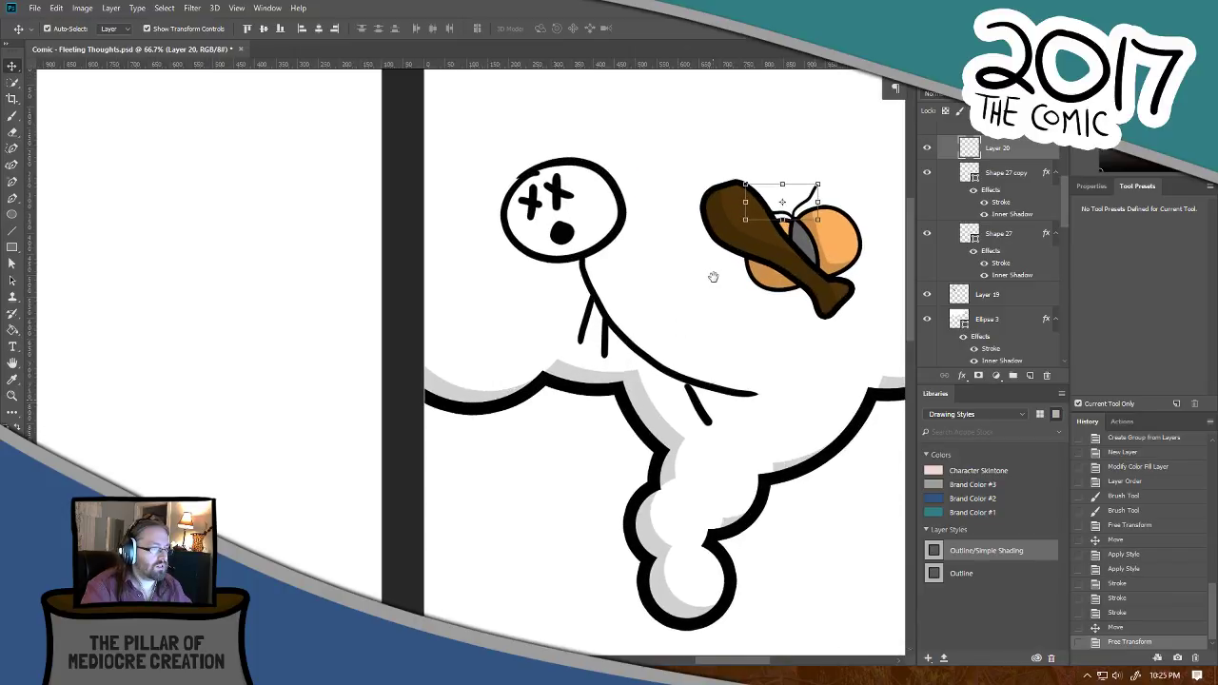
{"action": "left_click_drag", "start_coordinate": [713, 276], "coordinate": [613, 313]}
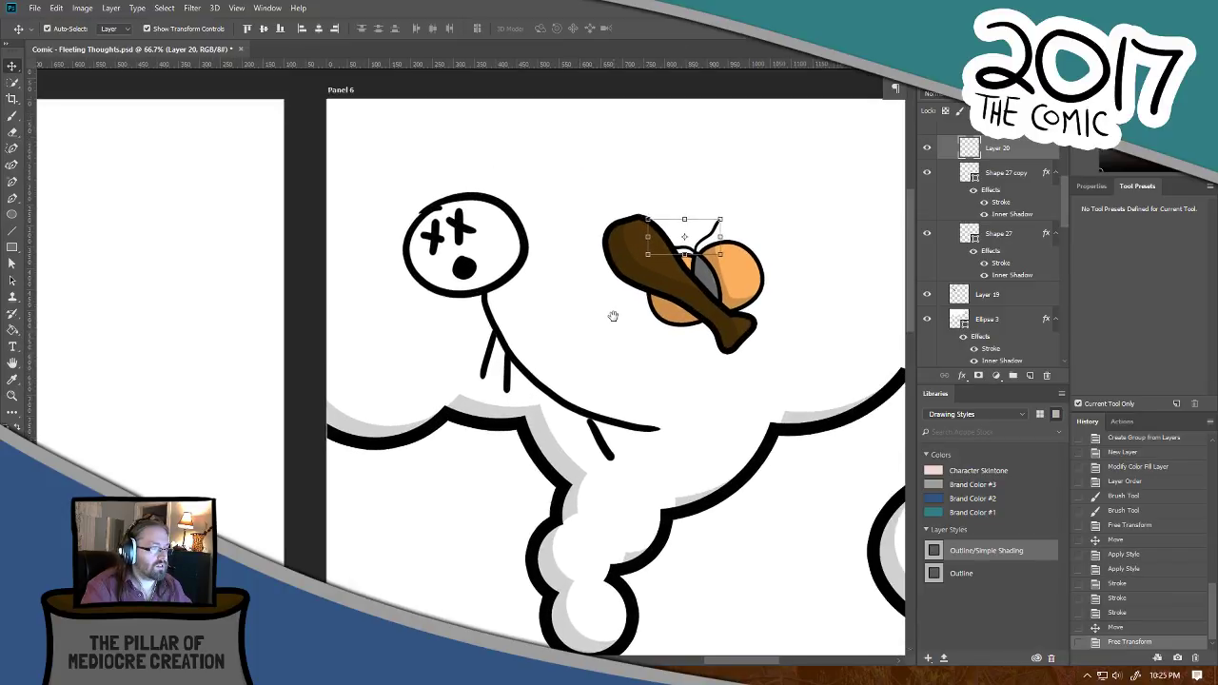
{"action": "left_click", "coordinate": [13, 150]}
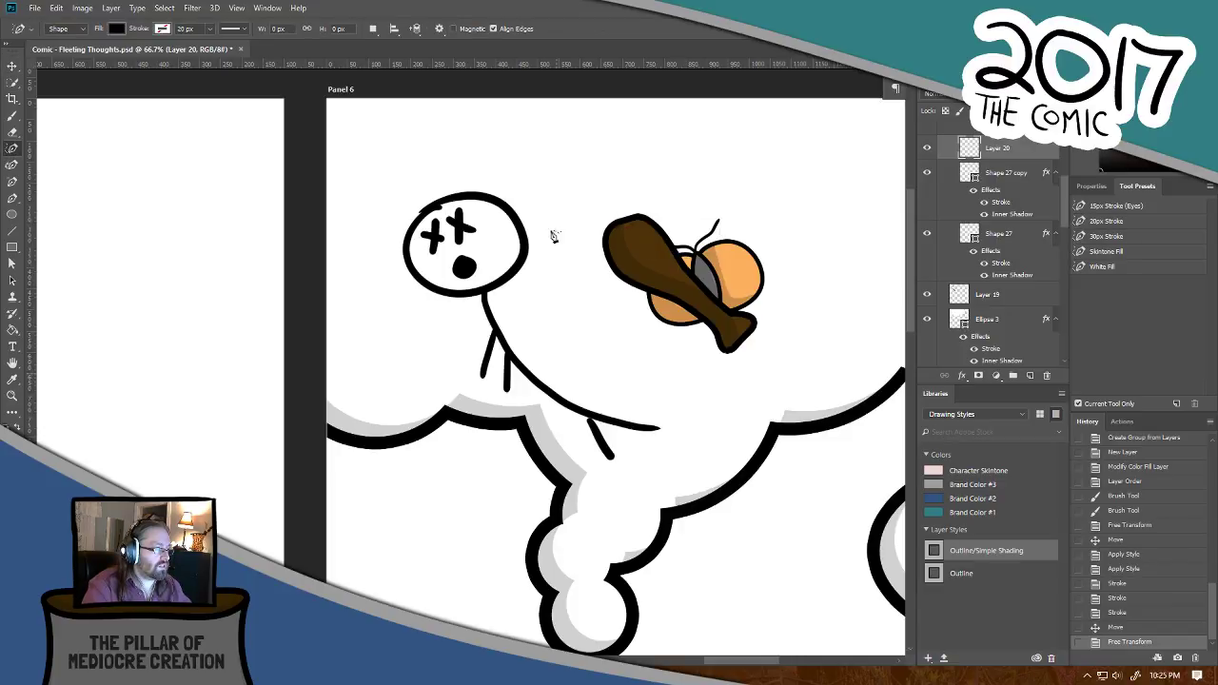
{"action": "mouse_move", "coordinate": [555, 237]}
{"action": "left_mouse_down"}
{"action": "mouse_move", "coordinate": [574, 270]}
{"action": "mouse_move", "coordinate": [583, 255]}
{"action": "mouse_move", "coordinate": [587, 295]}
{"action": "mouse_move", "coordinate": [574, 291]}
{"action": "mouse_move", "coordinate": [556, 314]}
{"action": "mouse_move", "coordinate": [566, 281]}
{"action": "mouse_move", "coordinate": [540, 285]}
{"action": "mouse_move", "coordinate": [562, 267]}
{"action": "mouse_move", "coordinate": [544, 250]}
{"action": "mouse_move", "coordinate": [575, 276]}
{"action": "left_mouse_up"}
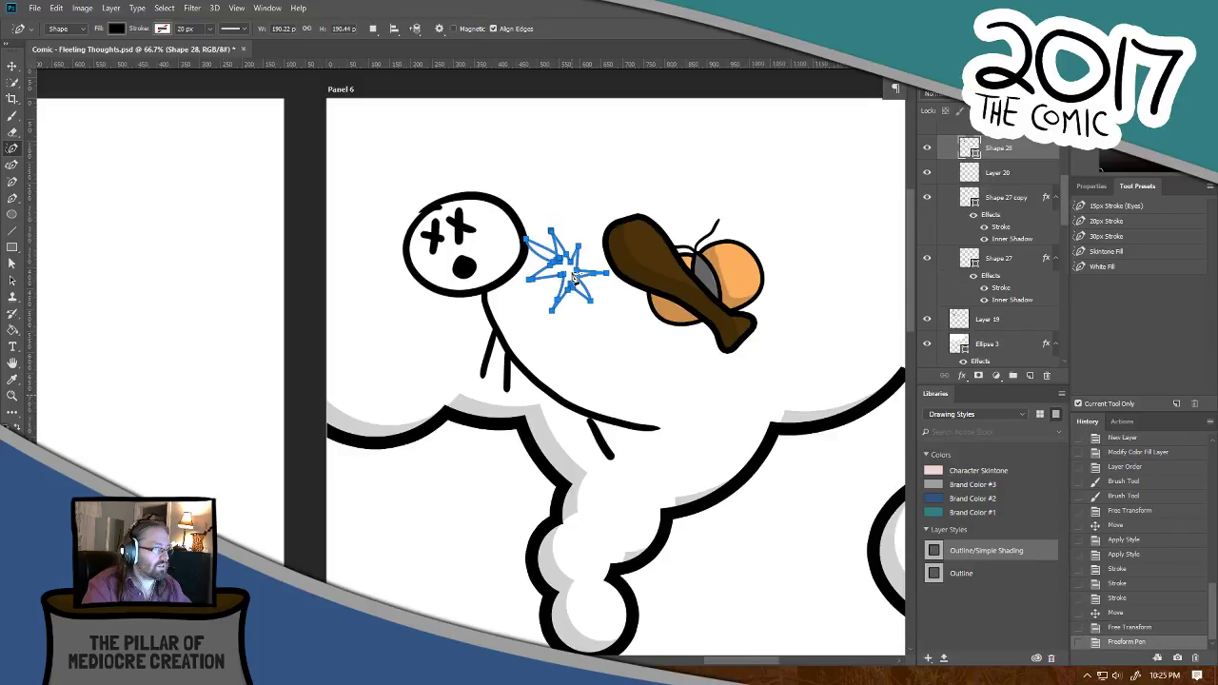
{"action": "key", "text": "ctrl+z"}
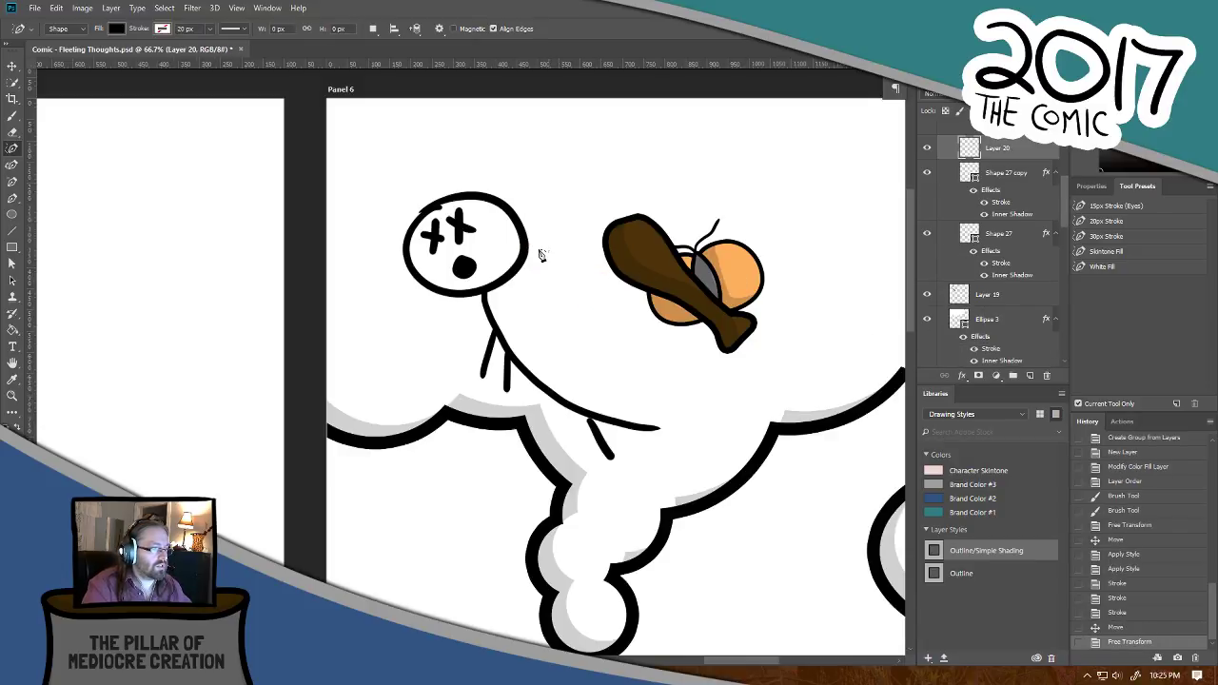
Step: Draw a six-pointed star about 88 by 91 px with the Freeform Pen between the stick figure's head and the club
{"action": "key", "text": "ctrl+plus"}
{"action": "key", "text": "ctrl+plus"}
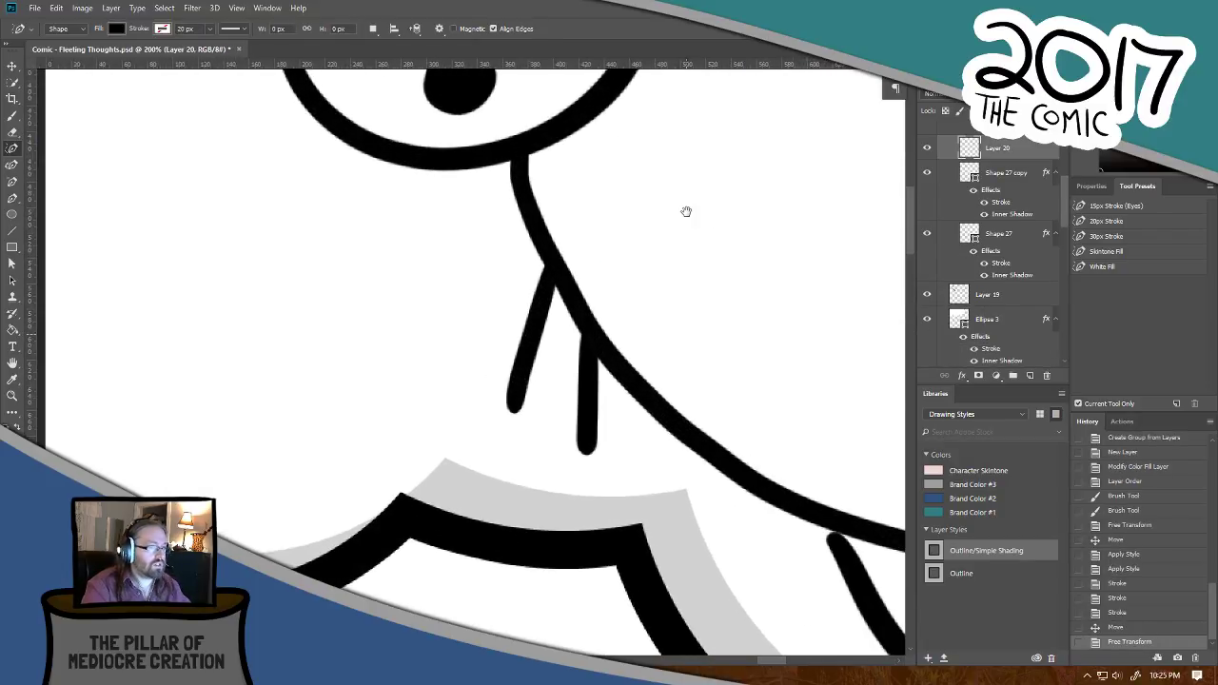
{"action": "left_click_drag", "start_coordinate": [670, 212], "coordinate": [516, 353]}
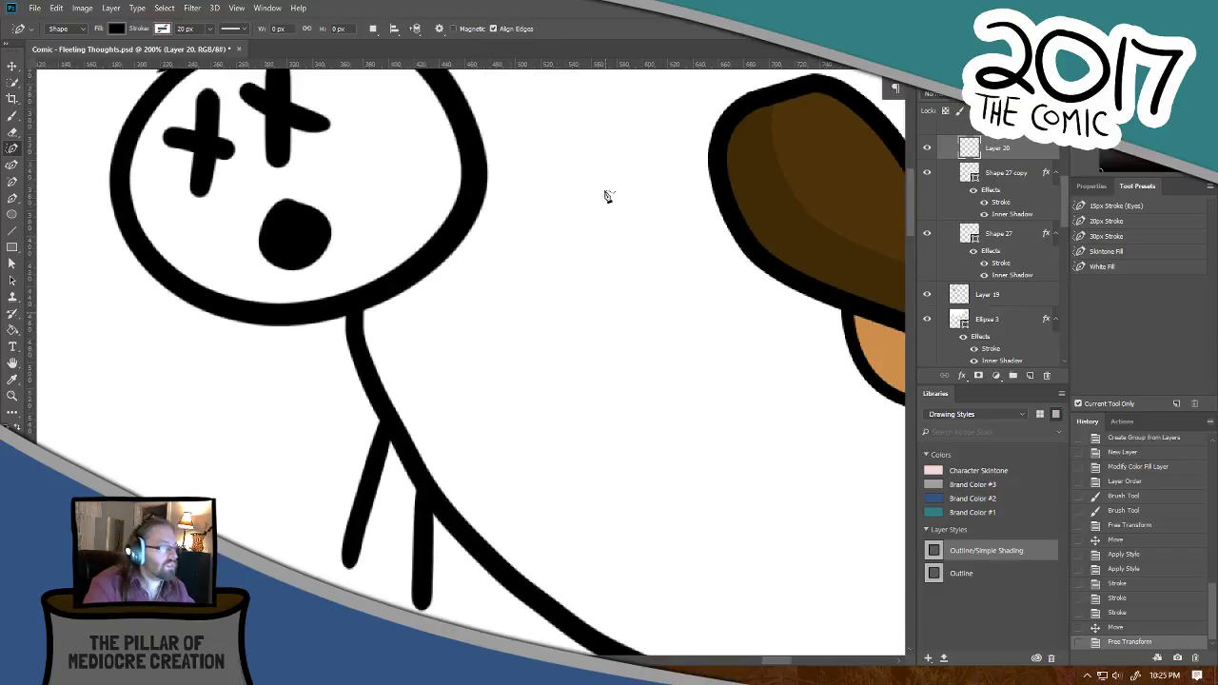
{"action": "mouse_move", "coordinate": [567, 116]}
{"action": "left_mouse_down"}
{"action": "mouse_move", "coordinate": [587, 163]}
{"action": "mouse_move", "coordinate": [616, 118]}
{"action": "mouse_move", "coordinate": [601, 176]}
{"action": "mouse_move", "coordinate": [629, 175]}
{"action": "mouse_move", "coordinate": [607, 184]}
{"action": "mouse_move", "coordinate": [643, 222]}
{"action": "mouse_move", "coordinate": [593, 190]}
{"action": "mouse_move", "coordinate": [559, 231]}
{"action": "mouse_move", "coordinate": [579, 183]}
{"action": "mouse_move", "coordinate": [533, 177]}
{"action": "mouse_move", "coordinate": [580, 168]}
{"action": "left_mouse_up"}
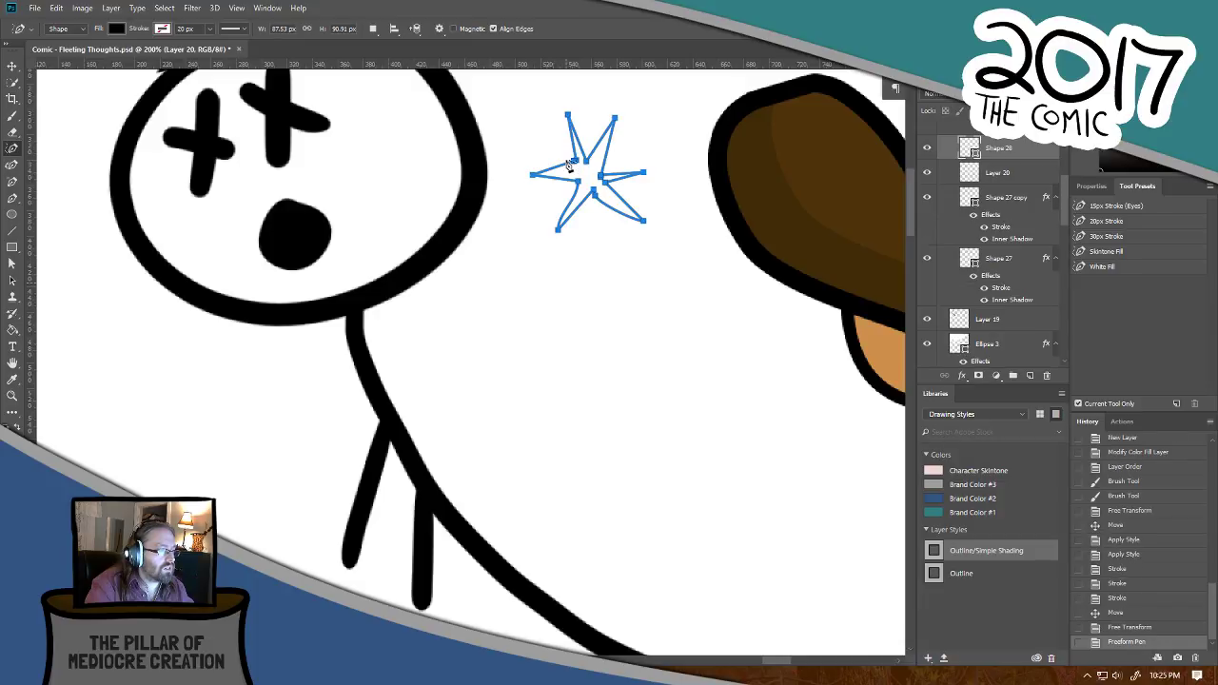
Step: Apply the Outline/Simple Shading style to the star and set its outline stroke size to 10 px
{"action": "left_click", "coordinate": [987, 555]}
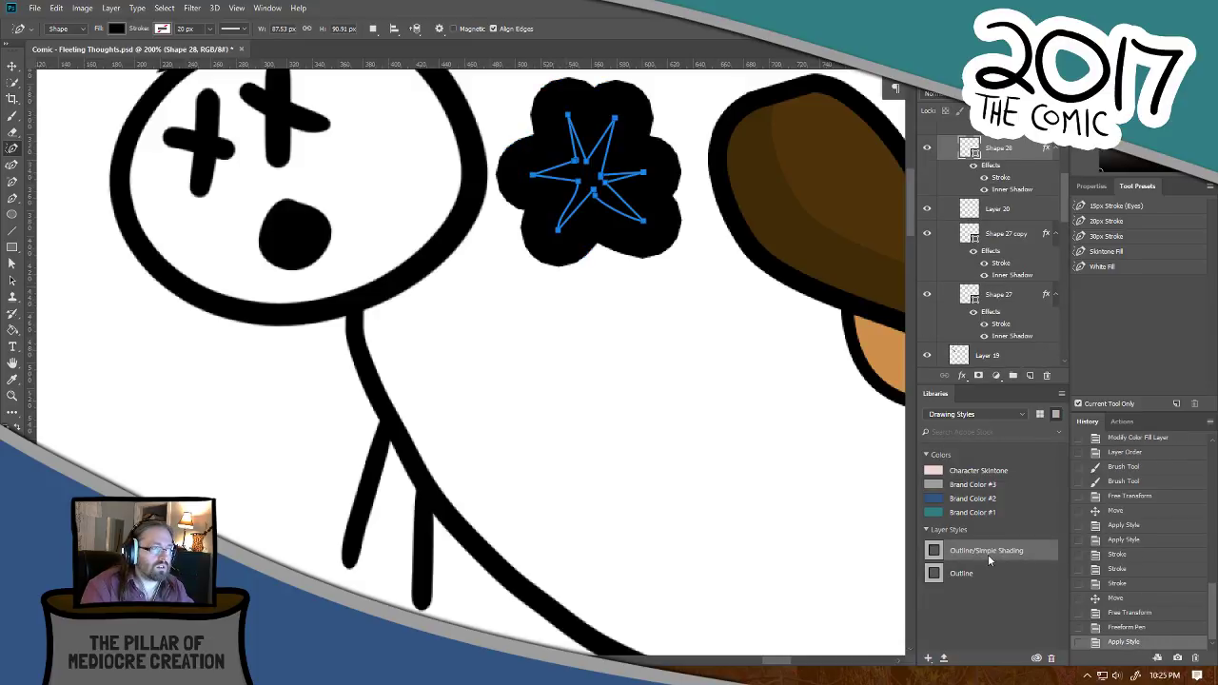
{"action": "double_click", "coordinate": [1000, 181]}
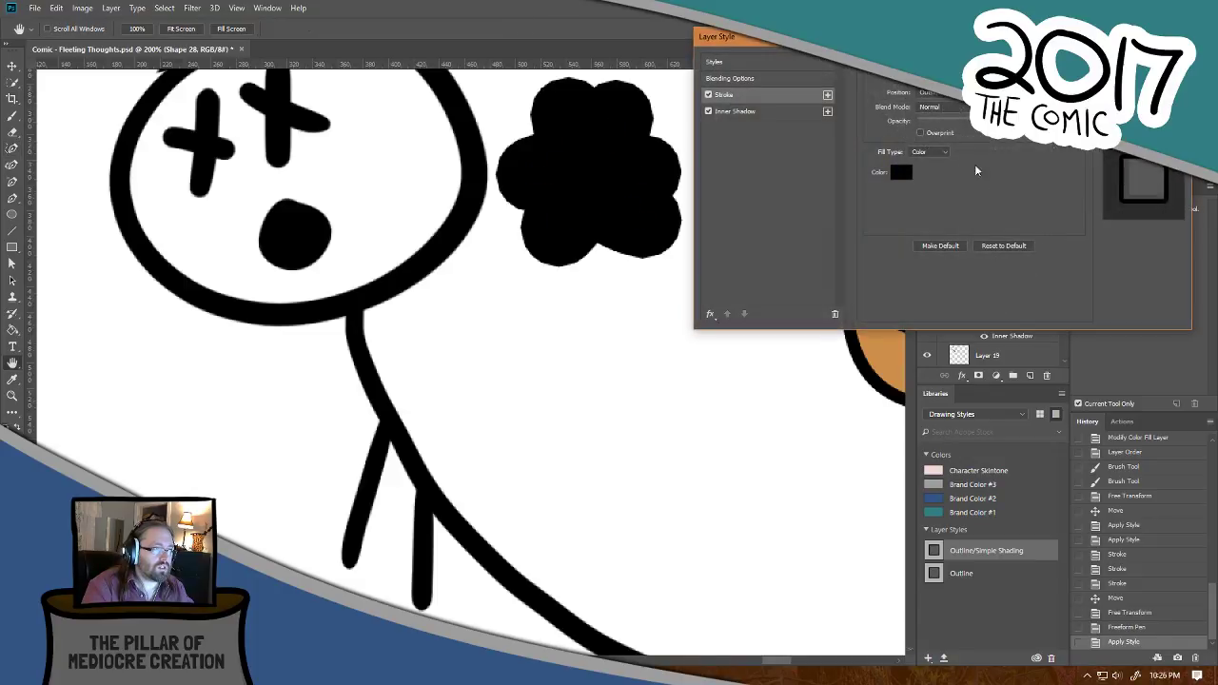
{"action": "type", "text": "10"}
{"action": "key", "text": "Return"}
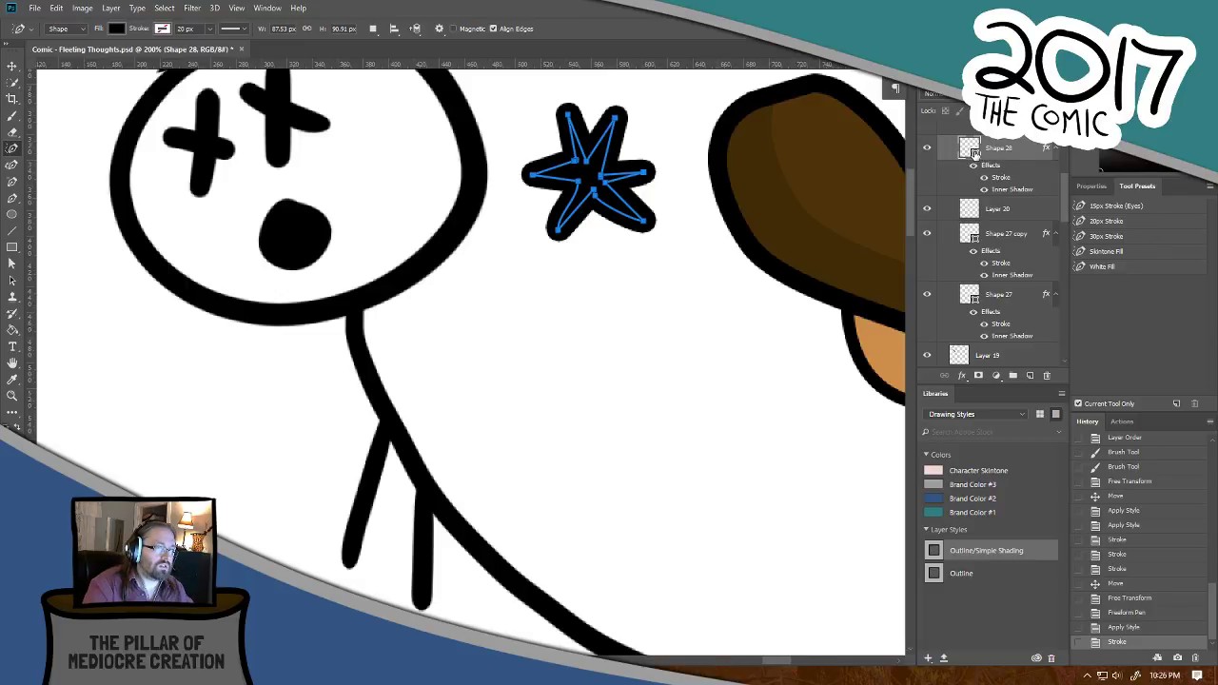
Step: Change the star's fill to golden yellow #f2c231 and deselect its layer to check it within the whole panel
{"action": "double_click", "coordinate": [975, 153]}
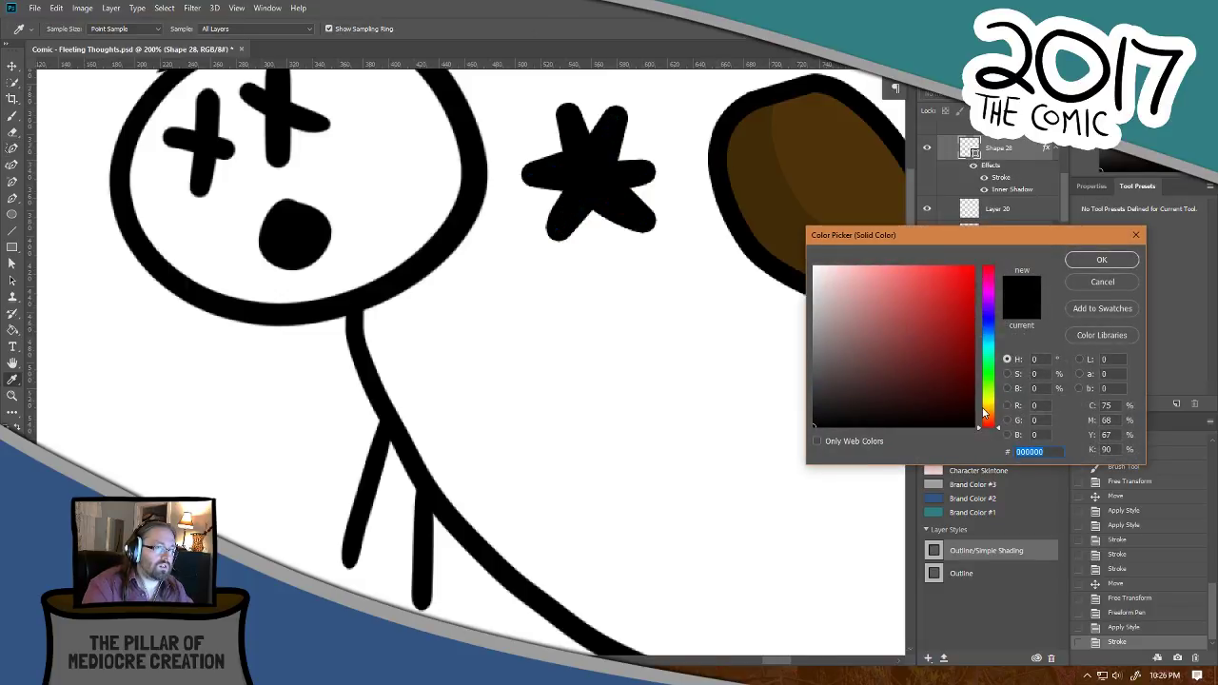
{"action": "mouse_move", "coordinate": [971, 407]}
{"action": "left_mouse_down"}
{"action": "mouse_move", "coordinate": [891, 345]}
{"action": "mouse_move", "coordinate": [861, 283]}
{"action": "mouse_move", "coordinate": [941, 273]}
{"action": "left_mouse_up"}
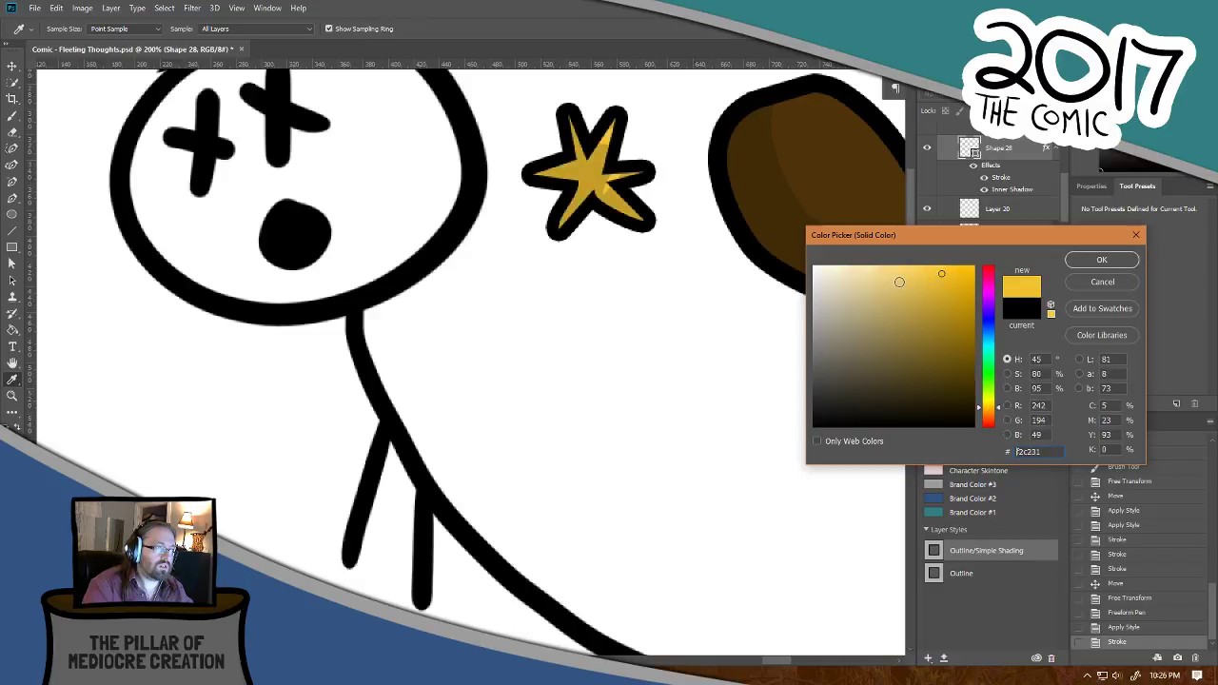
{"action": "left_click", "coordinate": [1096, 259]}
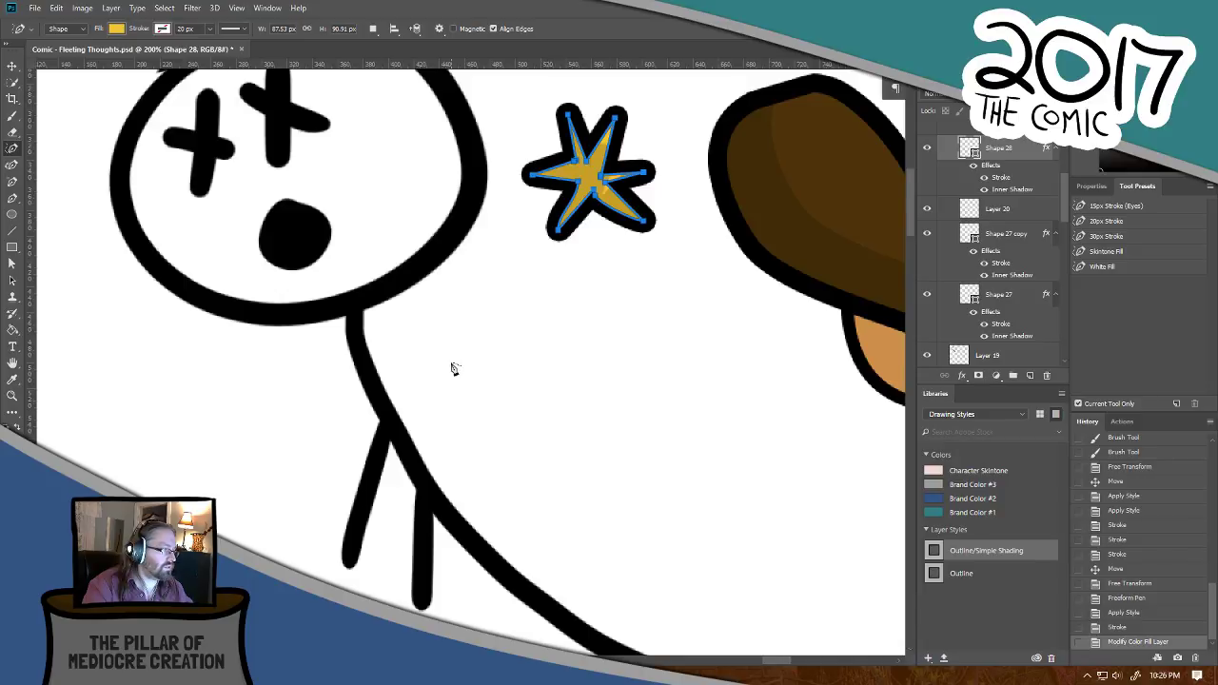
{"action": "scroll", "coordinate": [453, 368], "scroll_direction": "down", "scroll_amount": 3}
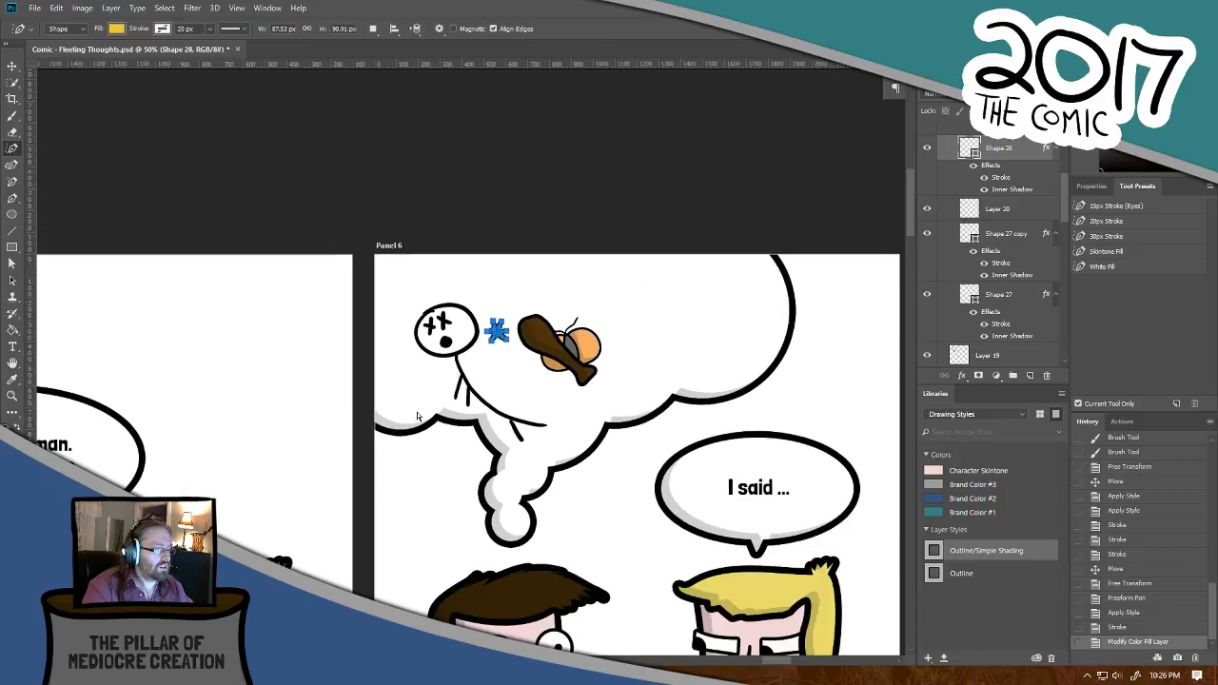
{"action": "scroll", "coordinate": [416, 416], "scroll_direction": "down", "scroll_amount": 2}
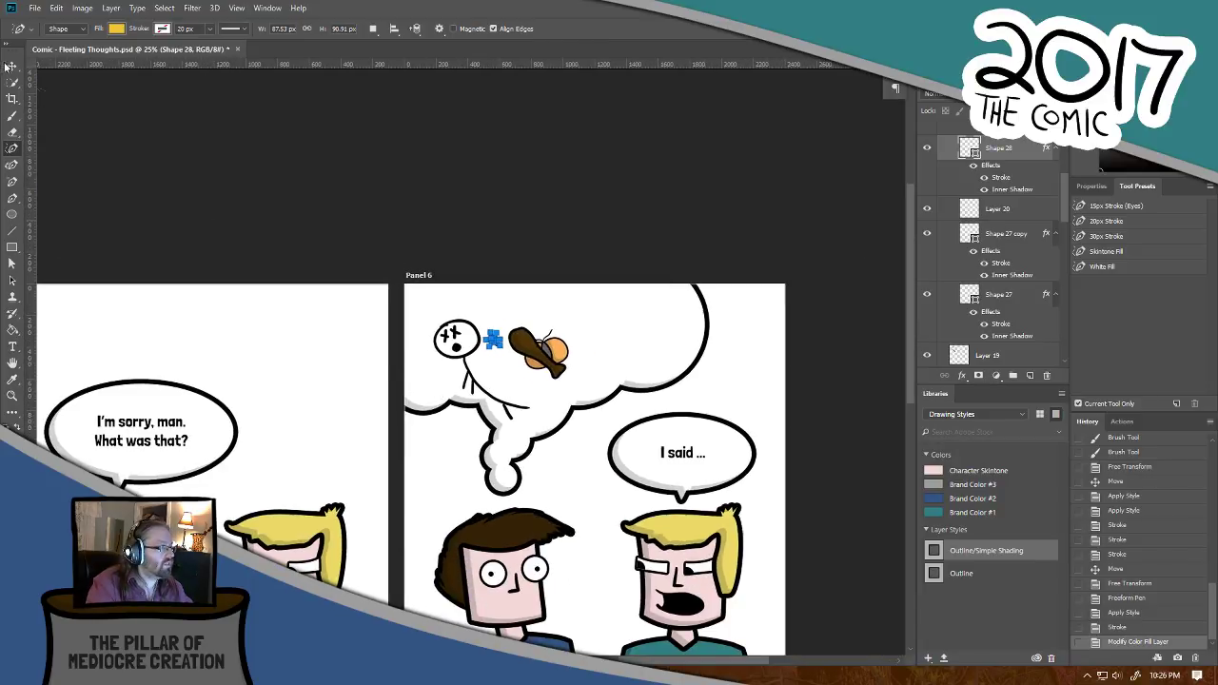
{"action": "left_click", "coordinate": [11, 66]}
{"action": "left_click", "coordinate": [469, 314]}
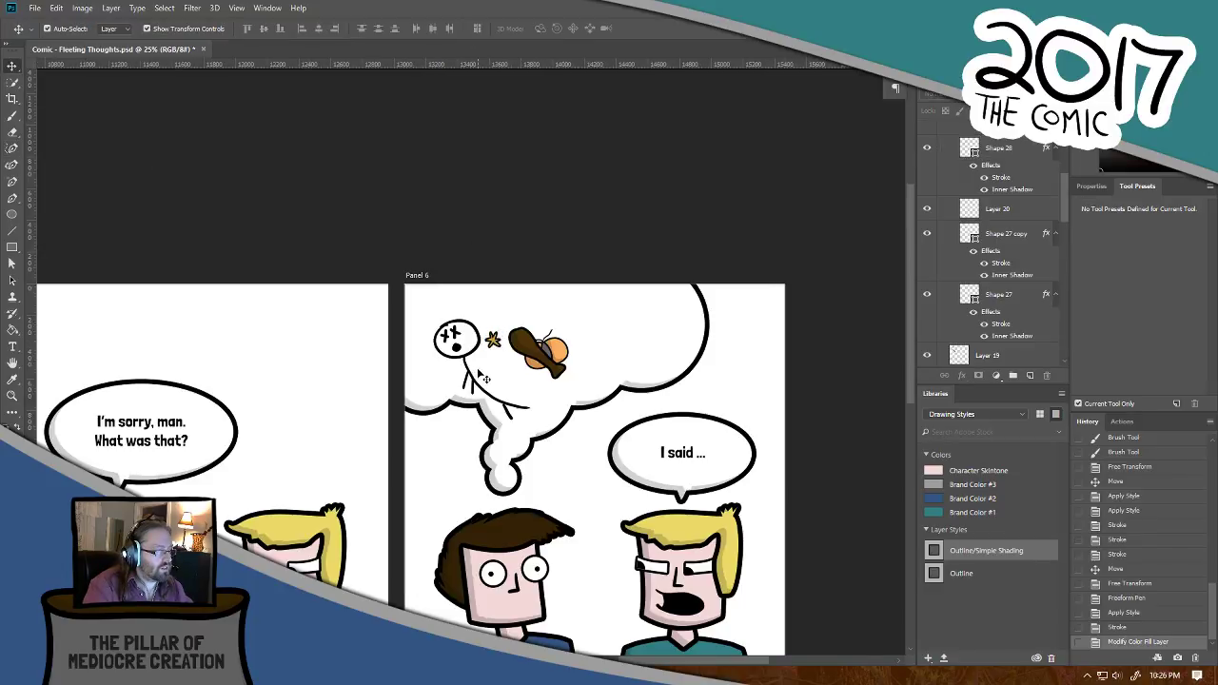
Step: Move the brown drumstick's layer in Panel 6 into Group 2 with the orange-winged body parts
{"action": "scroll", "coordinate": [549, 360], "scroll_direction": "up", "scroll_amount": 3}
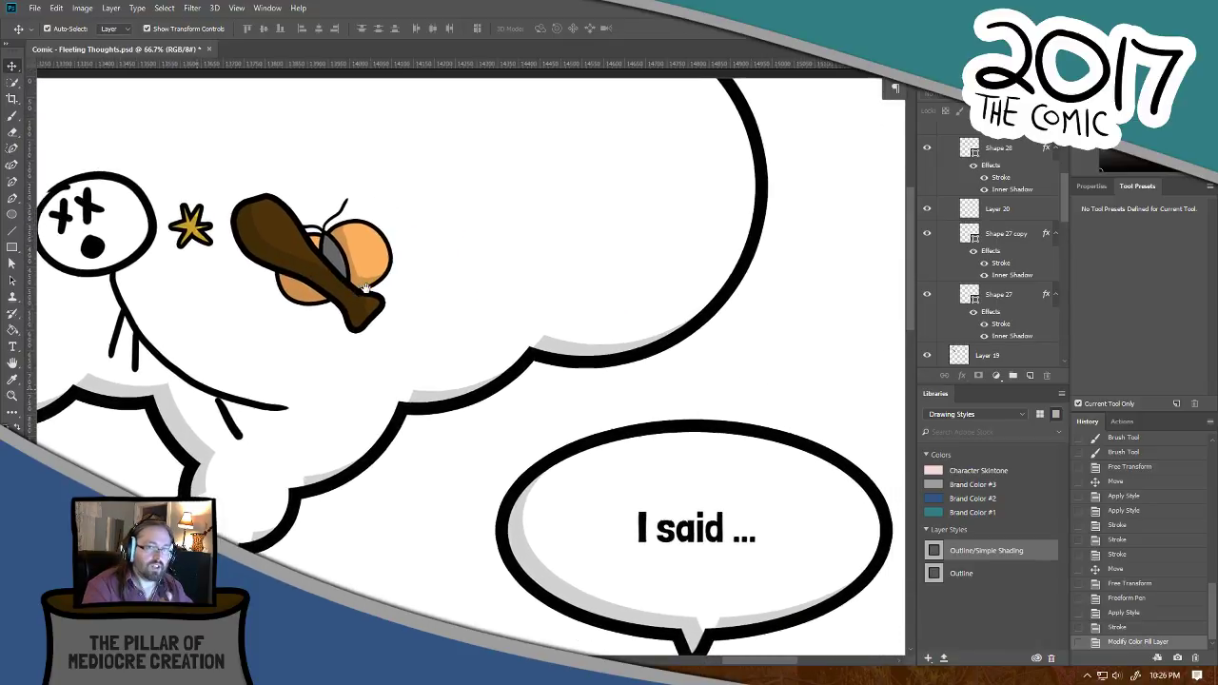
{"action": "left_click_drag", "start_coordinate": [442, 421], "coordinate": [463, 434]}
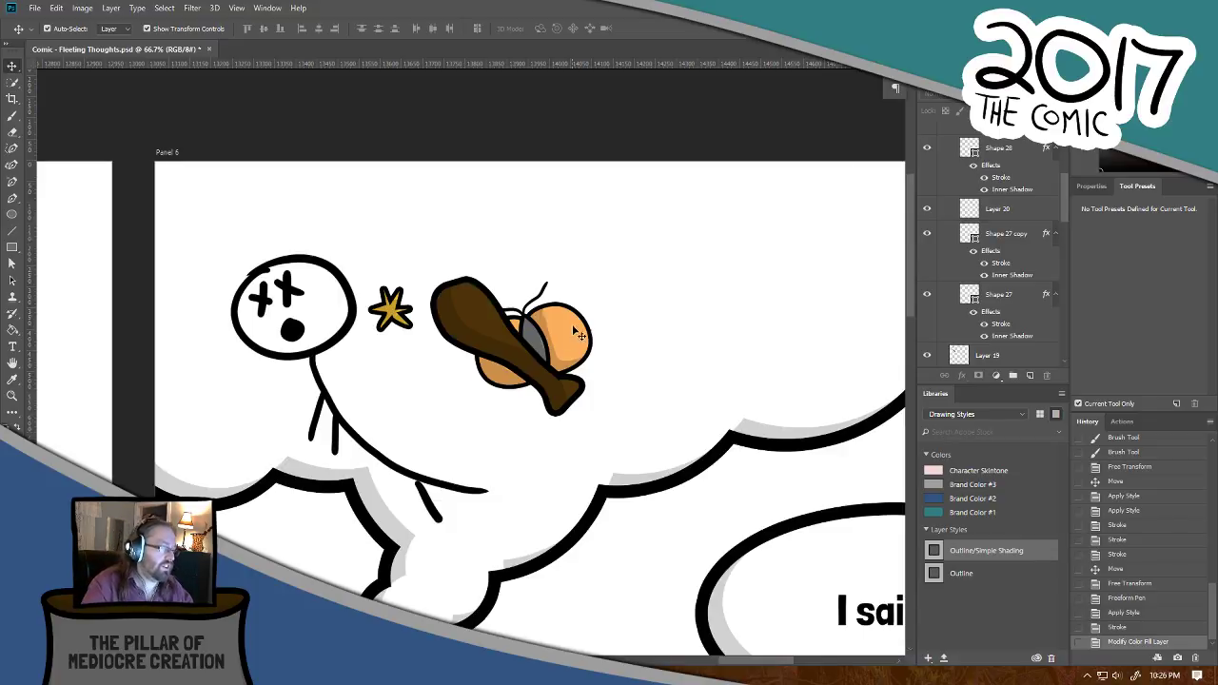
{"action": "left_click", "coordinate": [489, 339]}
{"action": "left_click", "coordinate": [494, 327]}
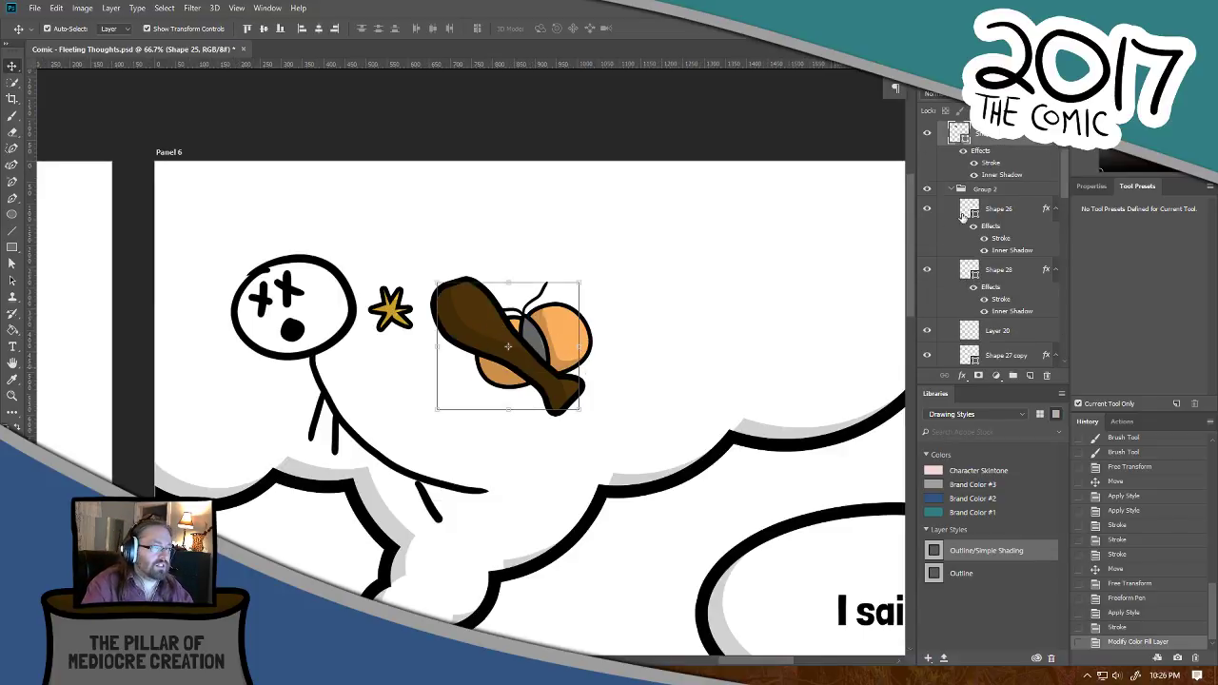
{"action": "left_click_drag", "start_coordinate": [980, 135], "coordinate": [996, 192]}
{"action": "left_click", "coordinate": [961, 127]}
{"action": "left_click", "coordinate": [950, 127]}
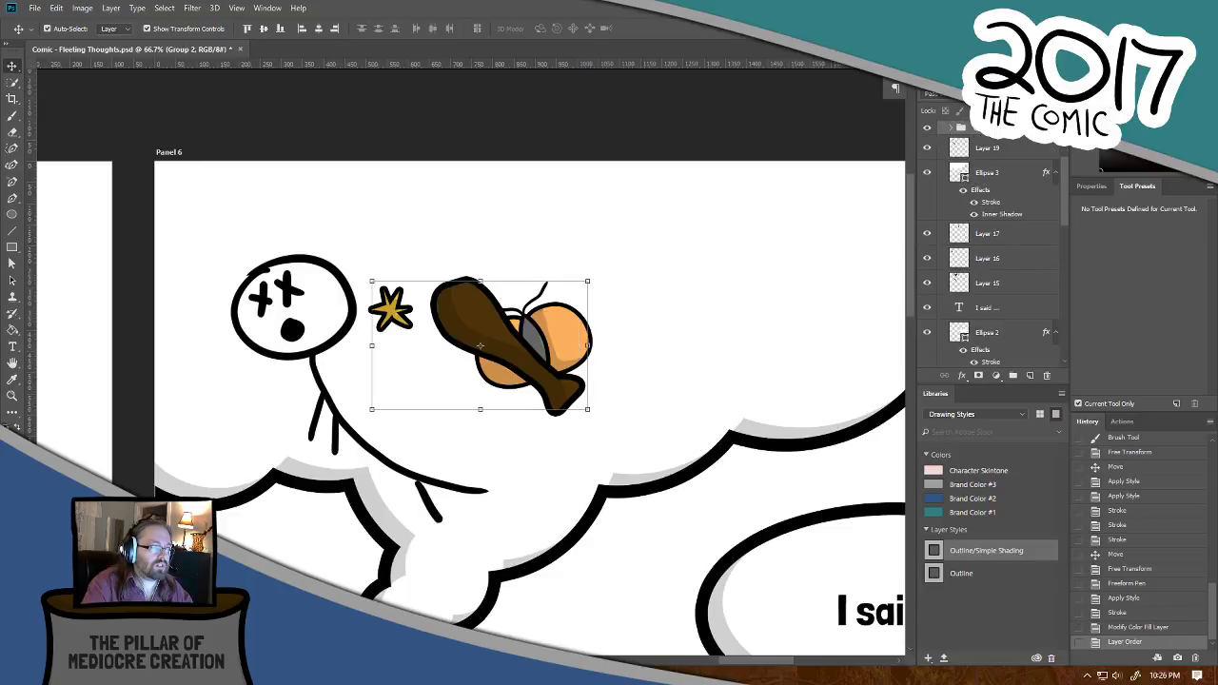
{"action": "left_click", "coordinate": [950, 127]}
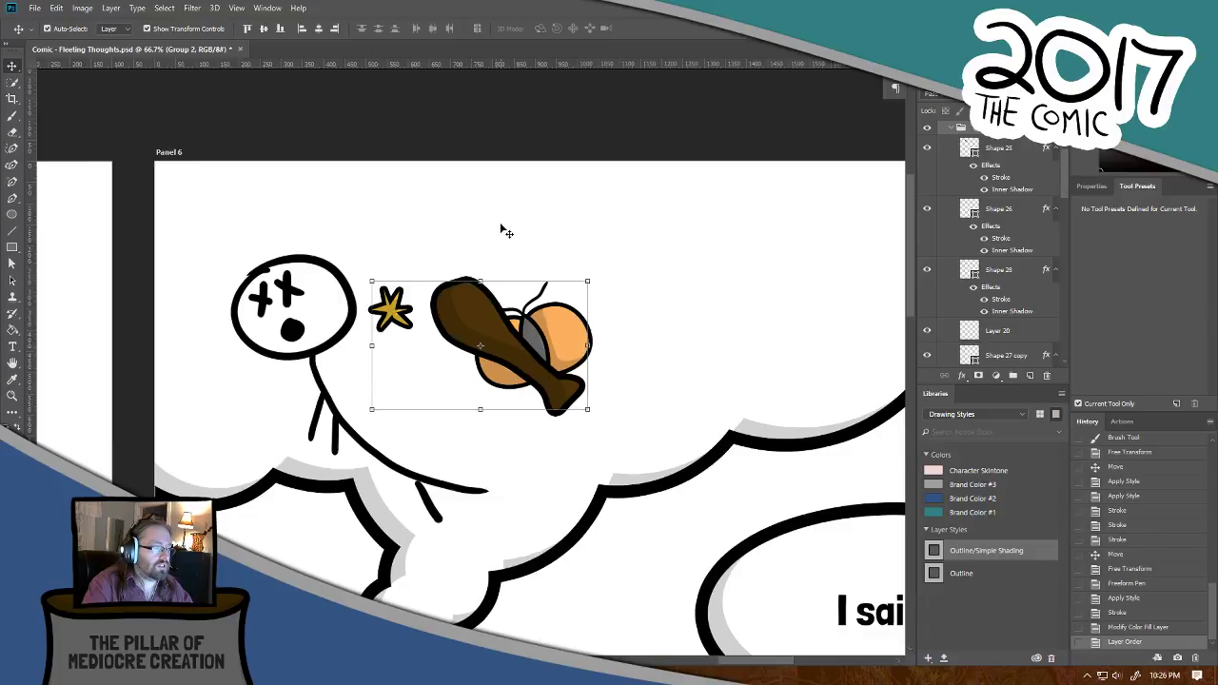
Step: Take the yellow star's layer out of Group 2, place it above the group, and select the collapsed group
{"action": "left_click", "coordinate": [521, 368]}
{"action": "left_click", "coordinate": [390, 309]}
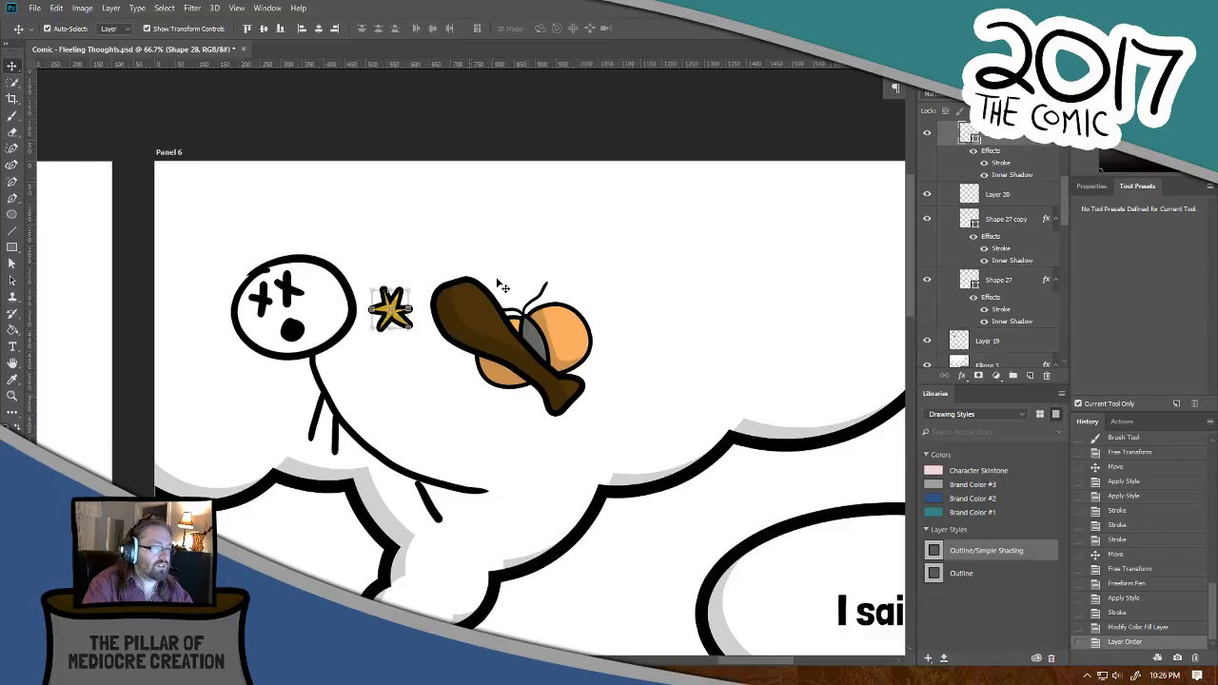
{"action": "scroll", "coordinate": [1059, 164], "scroll_direction": "up", "scroll_amount": 2}
{"action": "scroll", "coordinate": [1059, 158], "scroll_direction": "up", "scroll_amount": 1}
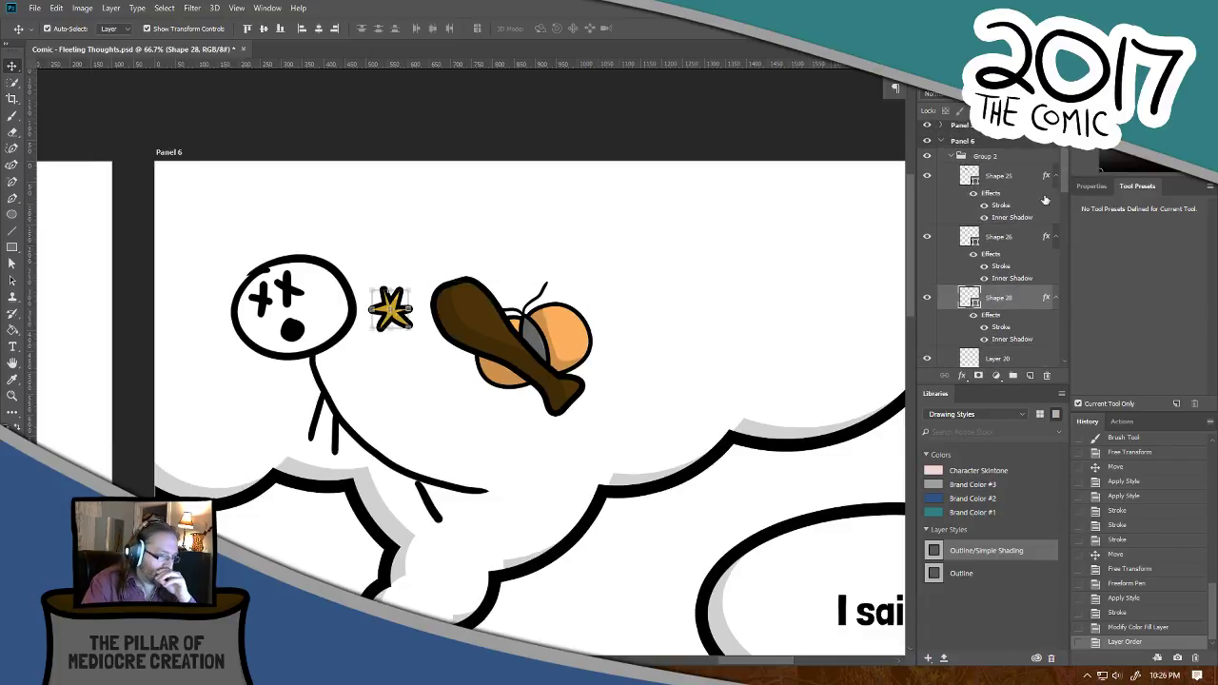
{"action": "left_click_drag", "start_coordinate": [997, 299], "coordinate": [980, 157]}
{"action": "left_click", "coordinate": [955, 218]}
{"action": "left_click", "coordinate": [953, 218]}
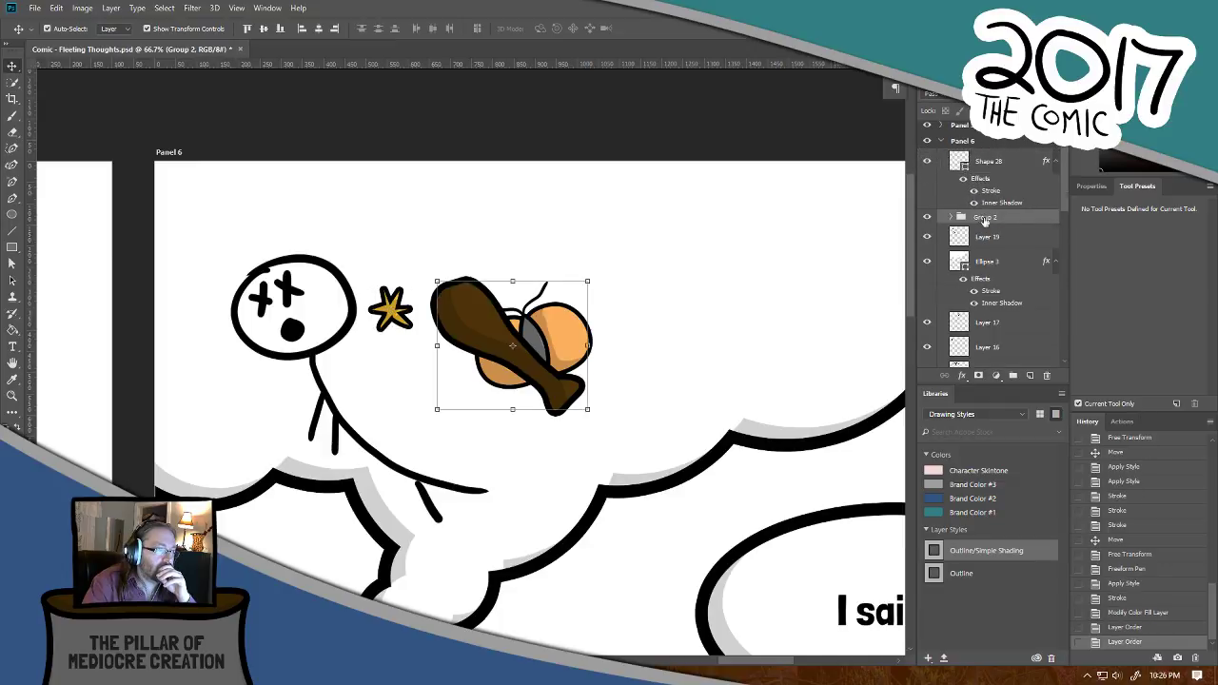
Step: Duplicate Group 2 and set the Move tool's auto-select to Group
{"action": "key", "text": "ctrl+j"}
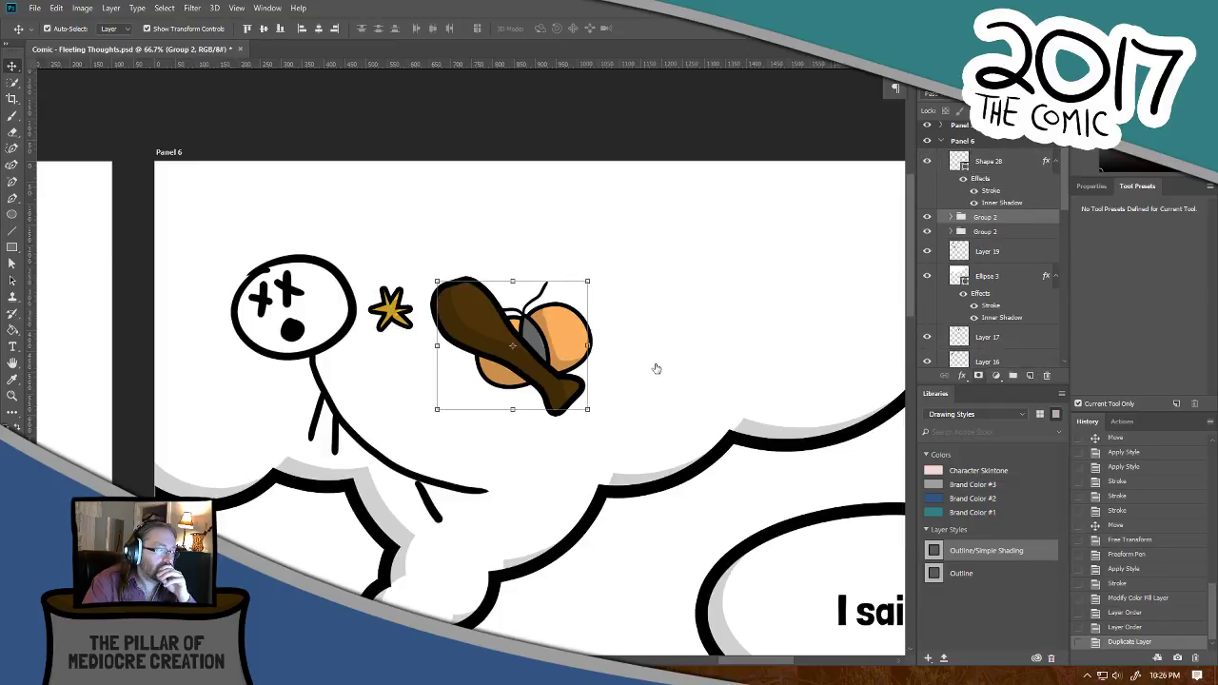
{"action": "left_click_drag", "start_coordinate": [559, 330], "coordinate": [679, 273]}
{"action": "key", "text": "ctrl+z"}
{"action": "left_click", "coordinate": [116, 28]}
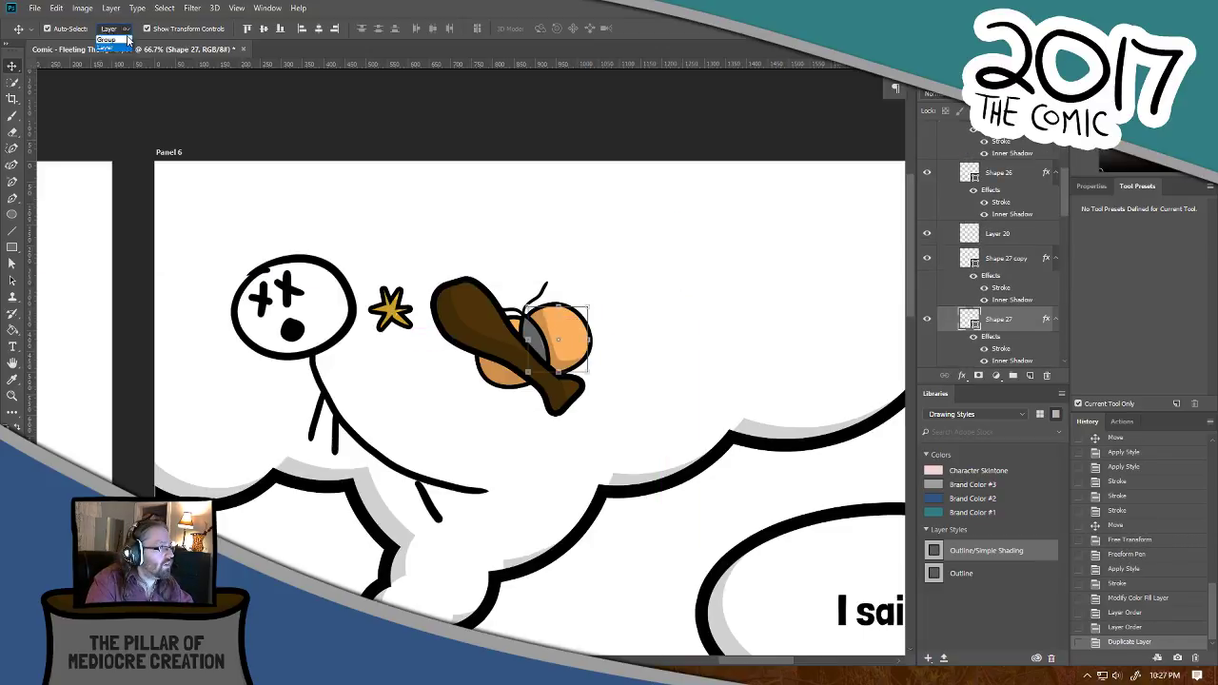
{"action": "left_click", "coordinate": [126, 44]}
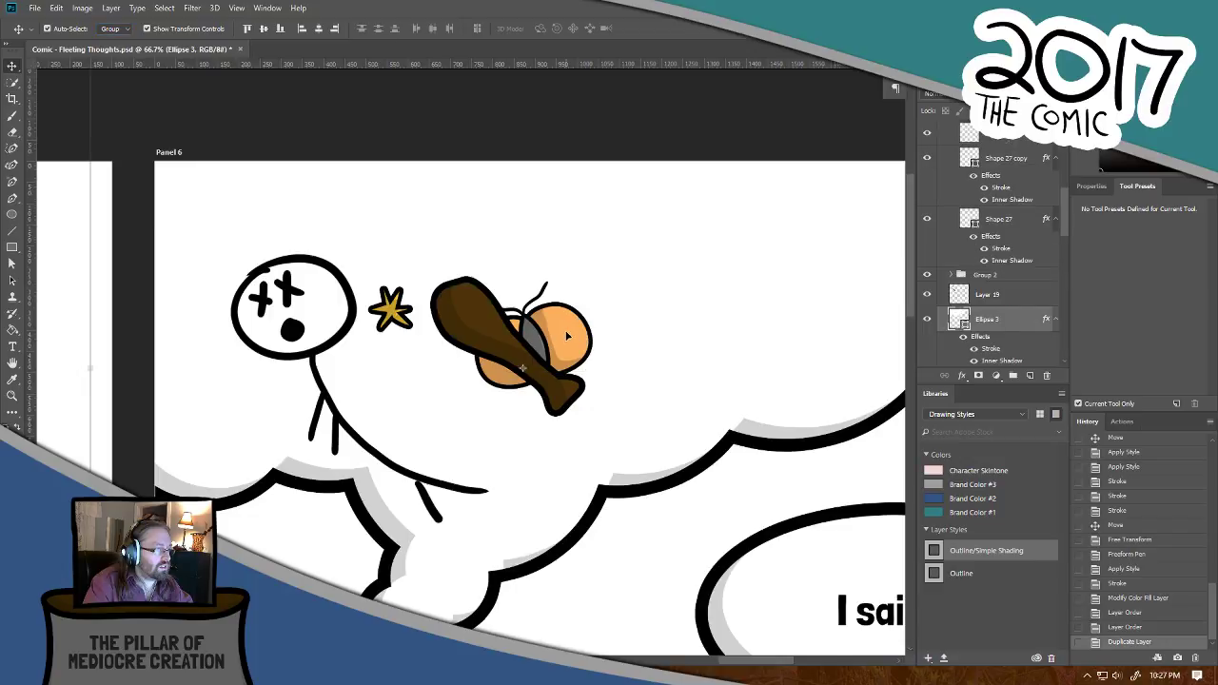
Step: Move one winged drumstick group up and to the right of the other inside the thought cloud, and rotate it slightly
{"action": "left_click_drag", "start_coordinate": [574, 336], "coordinate": [767, 263]}
{"action": "key", "text": "Return"}
{"action": "left_click_drag", "start_coordinate": [858, 413], "coordinate": [621, 314]}
{"action": "left_click_drag", "start_coordinate": [504, 188], "coordinate": [478, 183]}
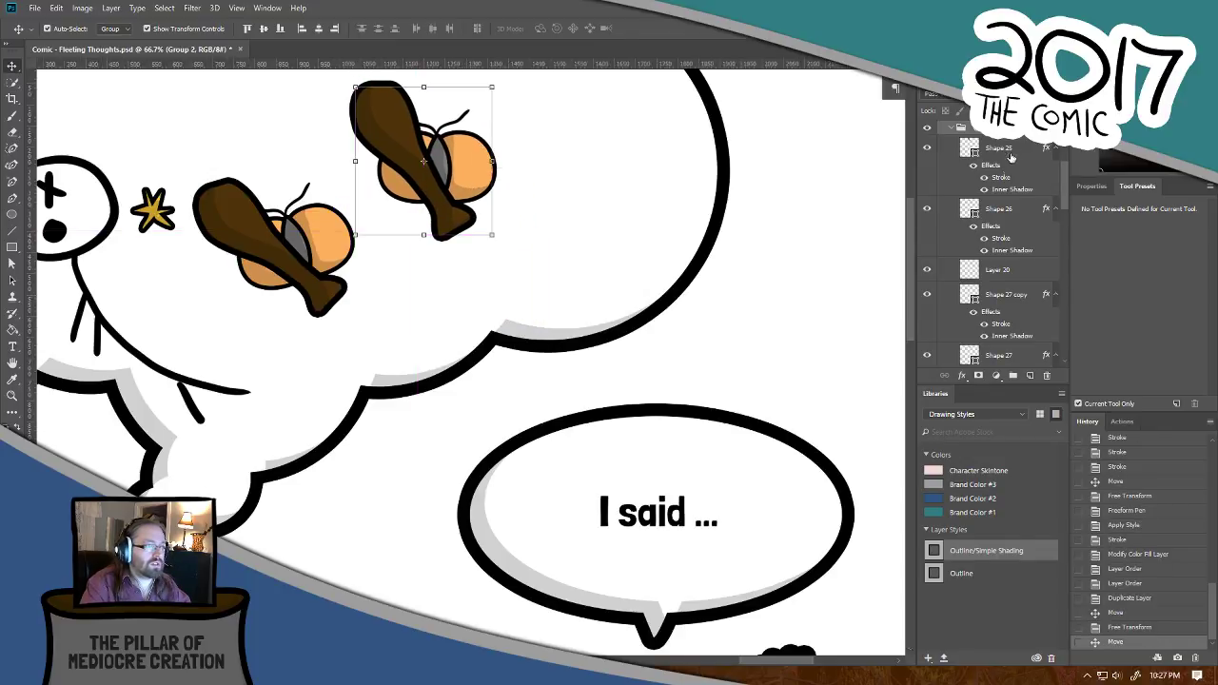
Step: Duplicate the upper winged drumstick, place the copy near the cloud's lower right edge, and rotate it about -11.5°
{"action": "left_click", "coordinate": [951, 131]}
{"action": "left_click_drag", "start_coordinate": [979, 131], "coordinate": [1031, 385]}
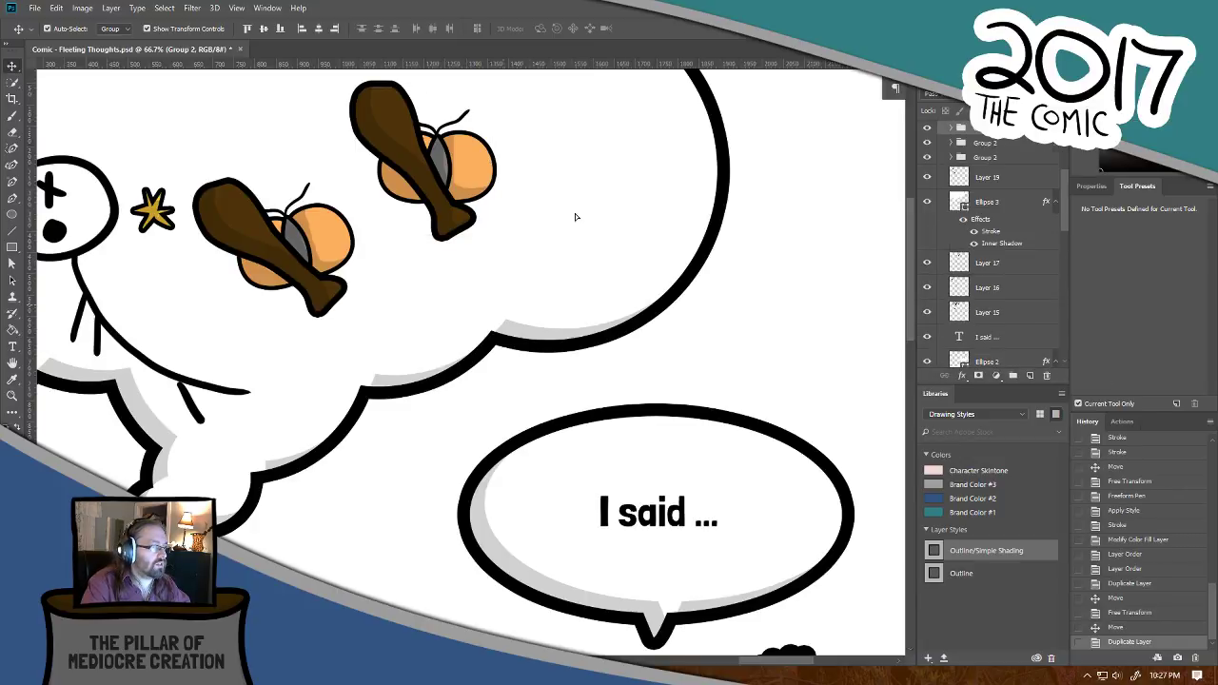
{"action": "left_click_drag", "start_coordinate": [467, 176], "coordinate": [686, 242]}
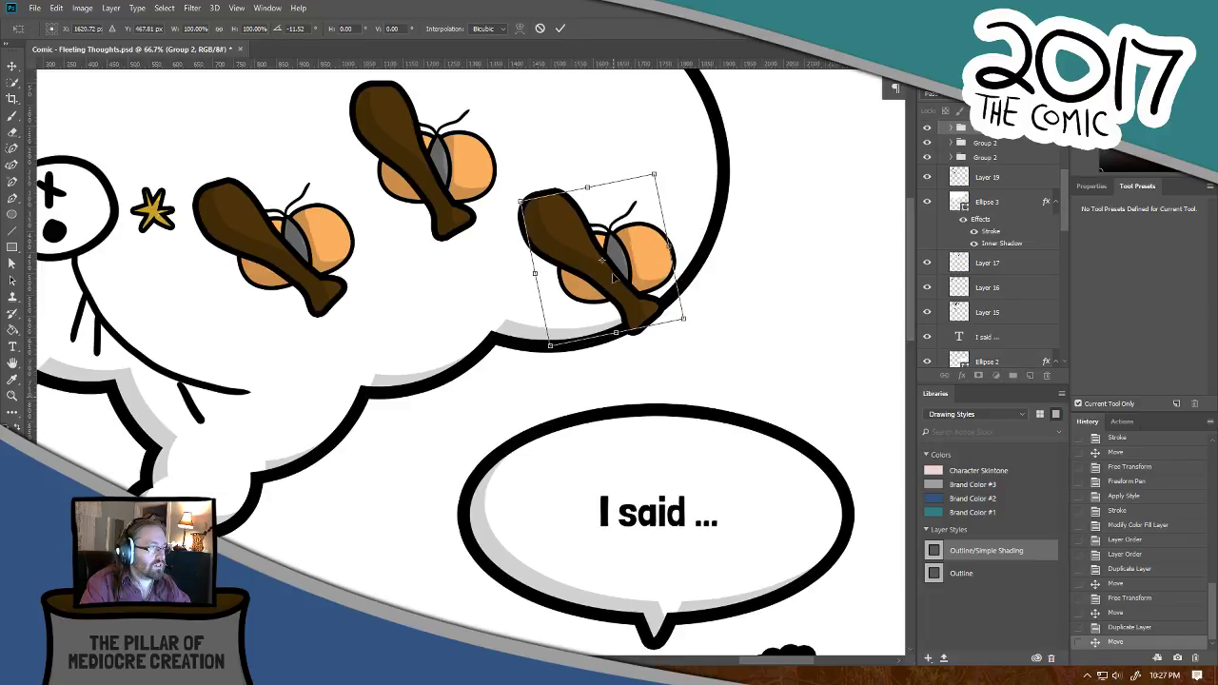
{"action": "mouse_move", "coordinate": [609, 269]}
{"action": "left_mouse_down"}
{"action": "mouse_move", "coordinate": [603, 259]}
{"action": "mouse_move", "coordinate": [592, 272]}
{"action": "left_mouse_up"}
{"action": "key", "text": "Return"}
Step: Examine the arrangement of the three winged drumsticks in Panel 6 and locate the first one's group among the layers
{"action": "key", "text": "ctrl+minus"}
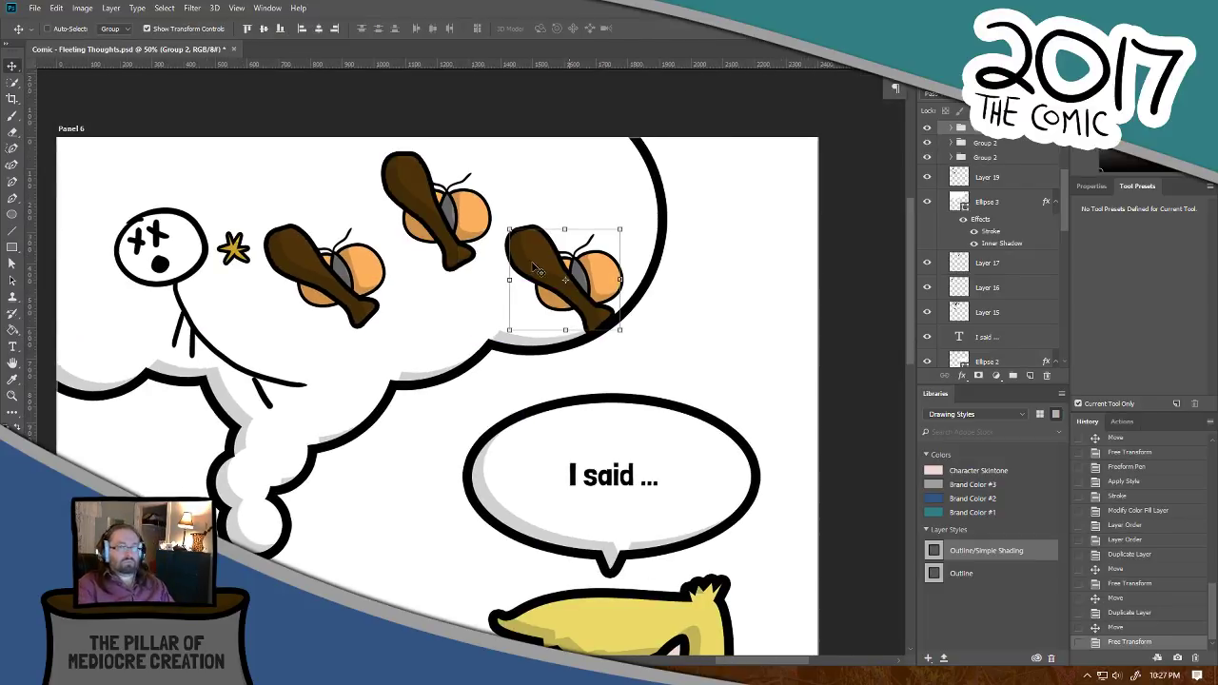
{"action": "key", "text": "ctrl+minus"}
{"action": "left_click_drag", "start_coordinate": [436, 350], "coordinate": [530, 380]}
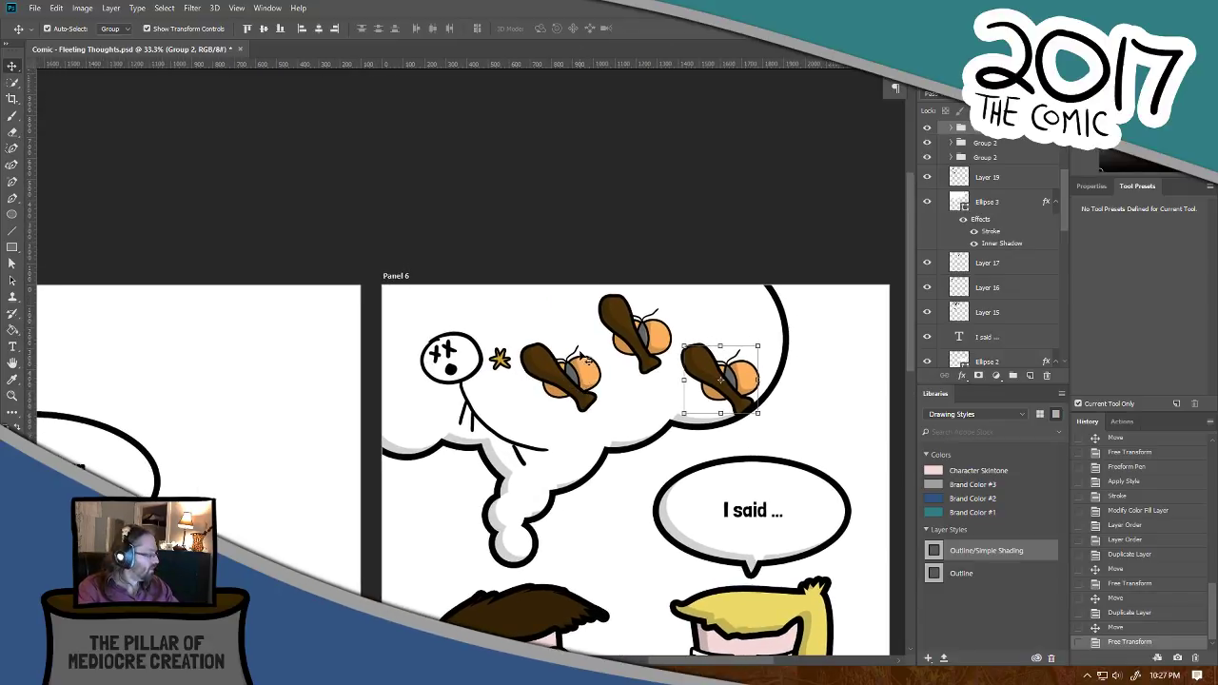
{"action": "key", "text": "ctrl+plus"}
{"action": "key", "text": "ctrl+plus"}
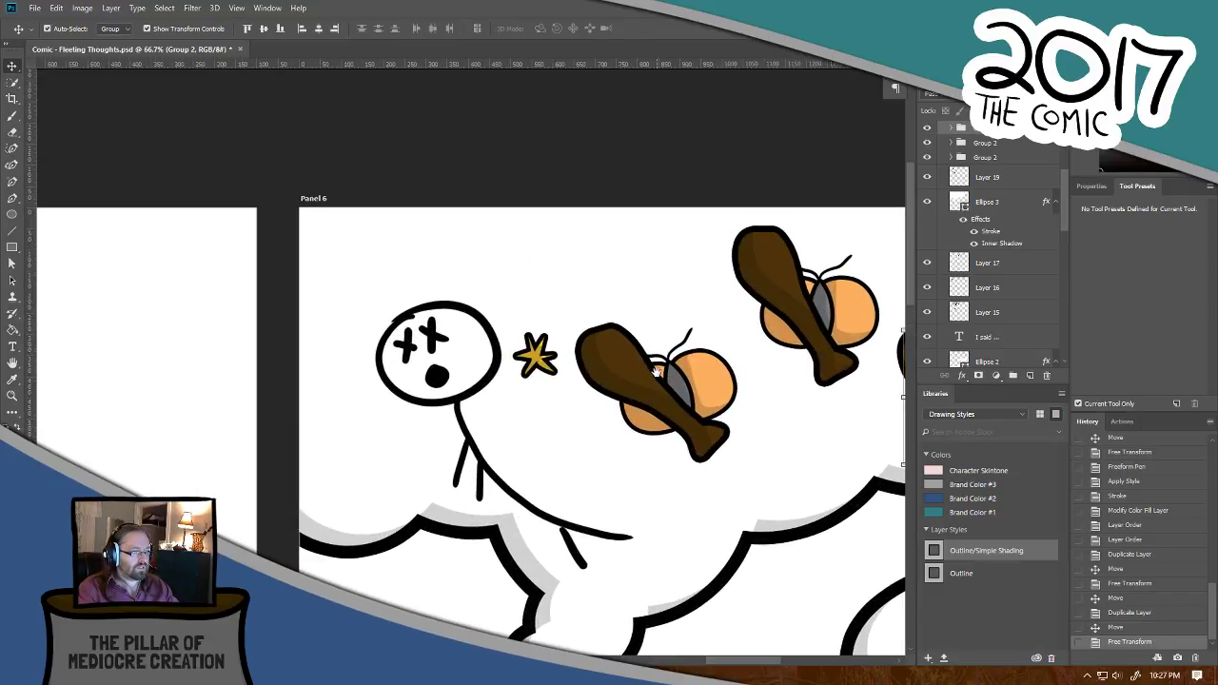
{"action": "left_click_drag", "start_coordinate": [648, 374], "coordinate": [444, 406]}
{"action": "left_click", "coordinate": [503, 408]}
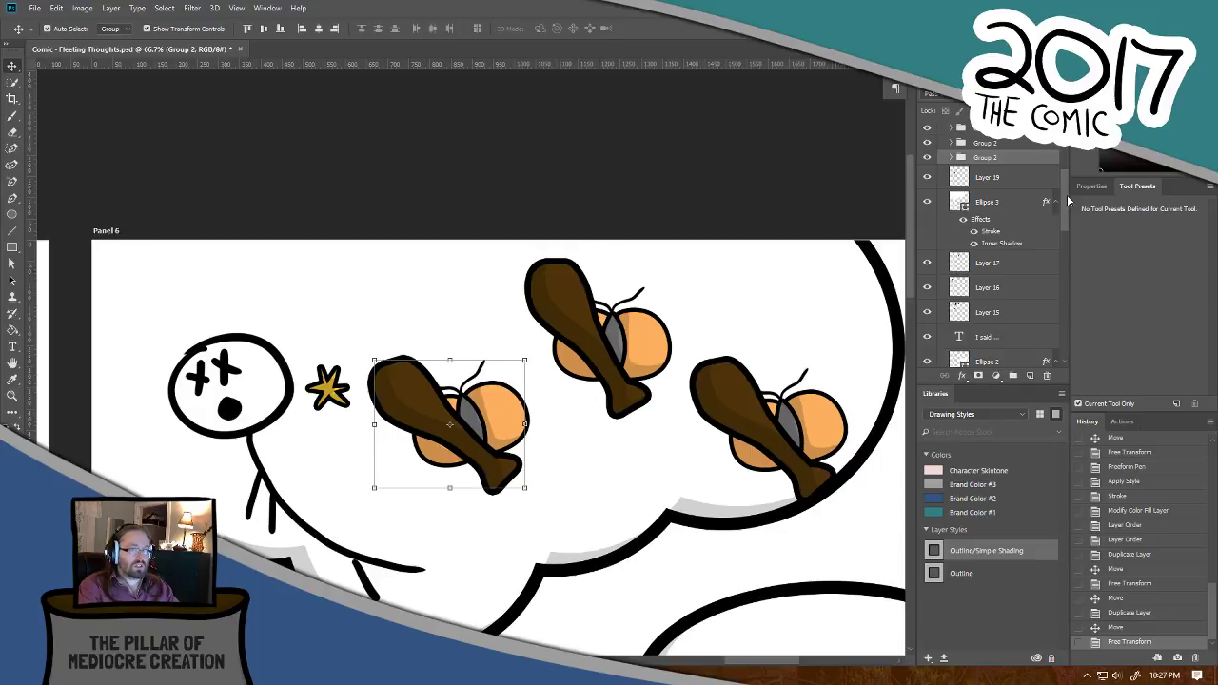
{"action": "left_click_drag", "start_coordinate": [1062, 202], "coordinate": [1062, 217]}
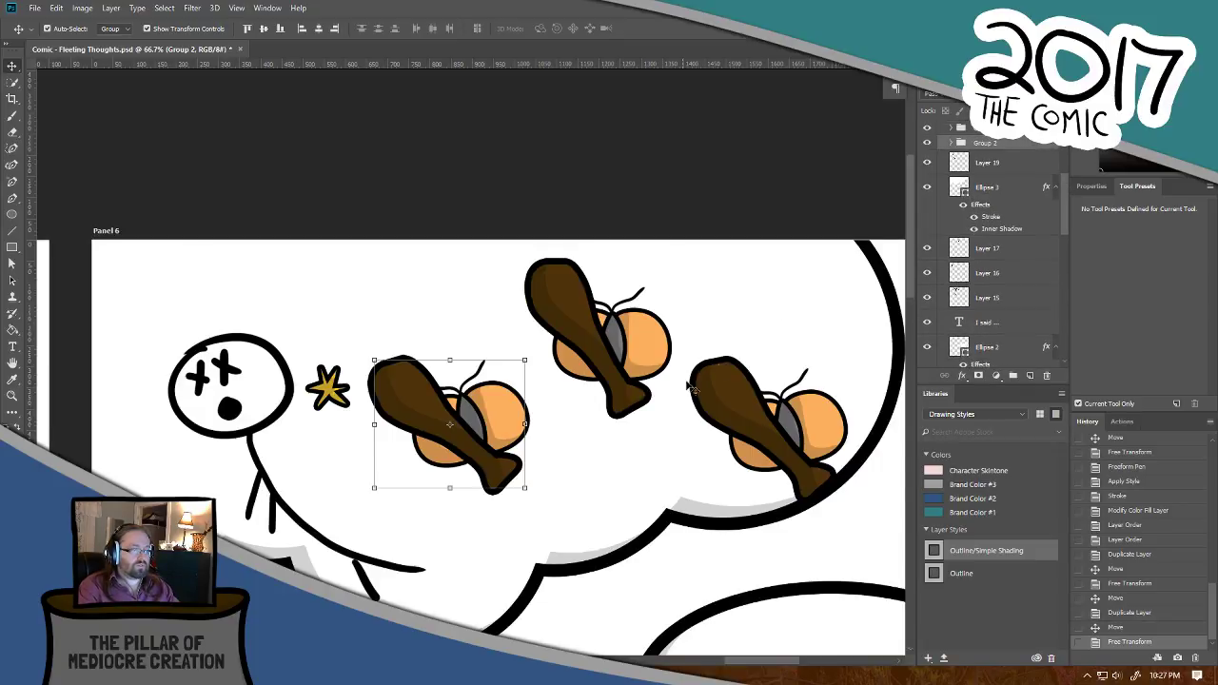
Step: Add a new layer above the "I said ..." text layer and choose the Sketching brush preset
{"action": "left_click", "coordinate": [1000, 323]}
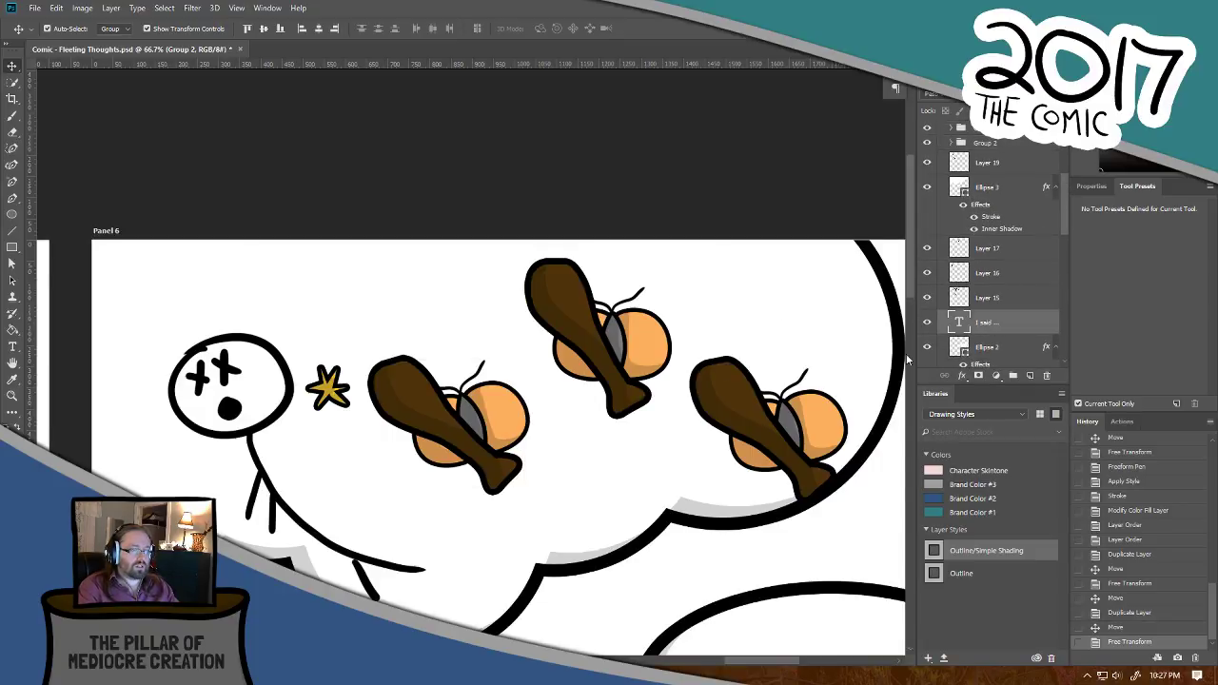
{"action": "key", "text": "ctrl+shift+n"}
{"action": "key", "text": "Return"}
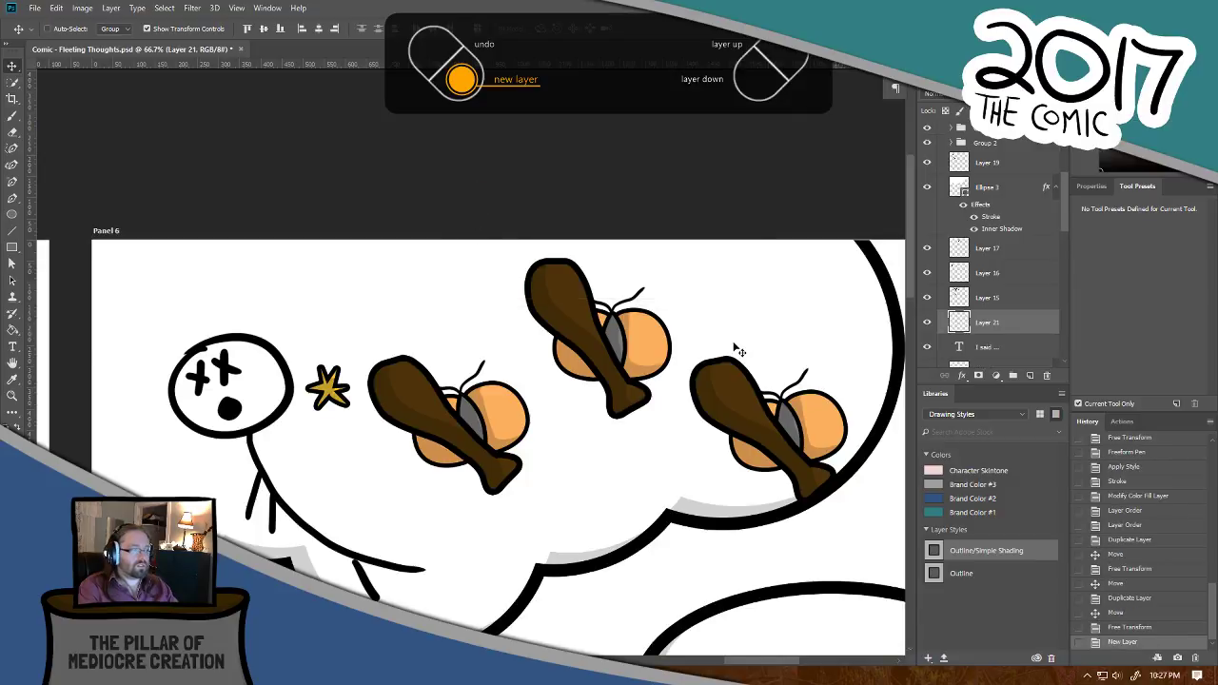
{"action": "left_click", "coordinate": [12, 120]}
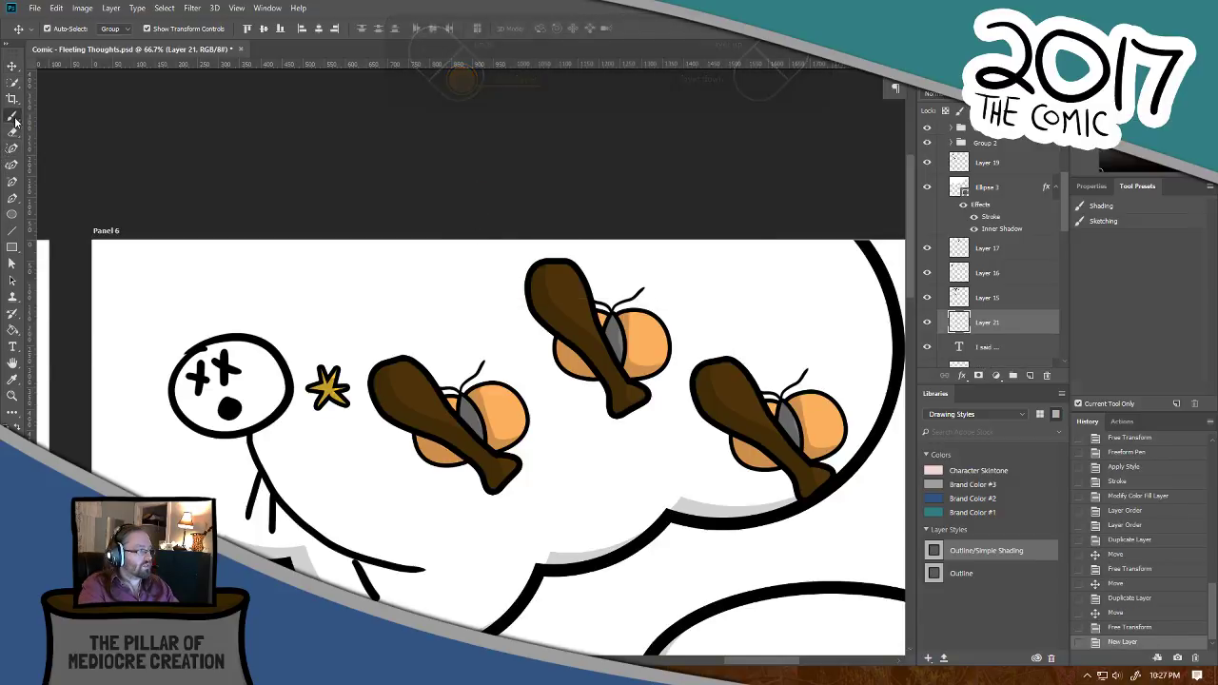
{"action": "left_click", "coordinate": [1144, 222]}
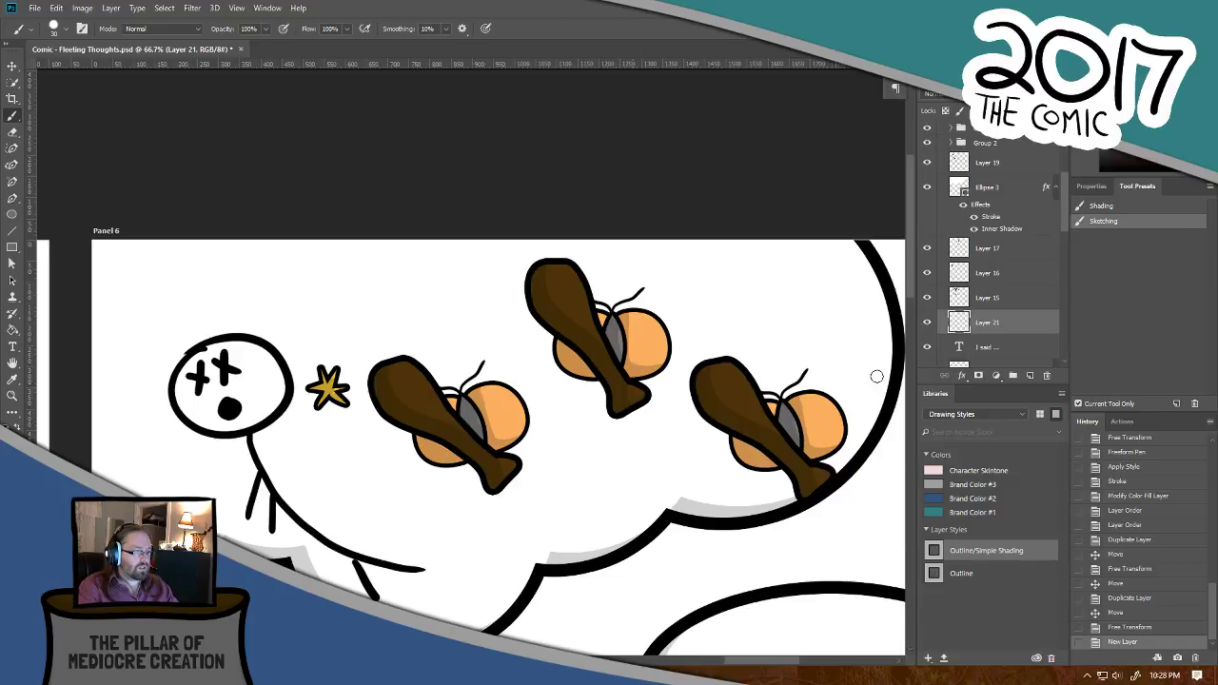
{"action": "left_click", "coordinate": [564, 426]}
{"action": "left_click", "coordinate": [818, 408]}
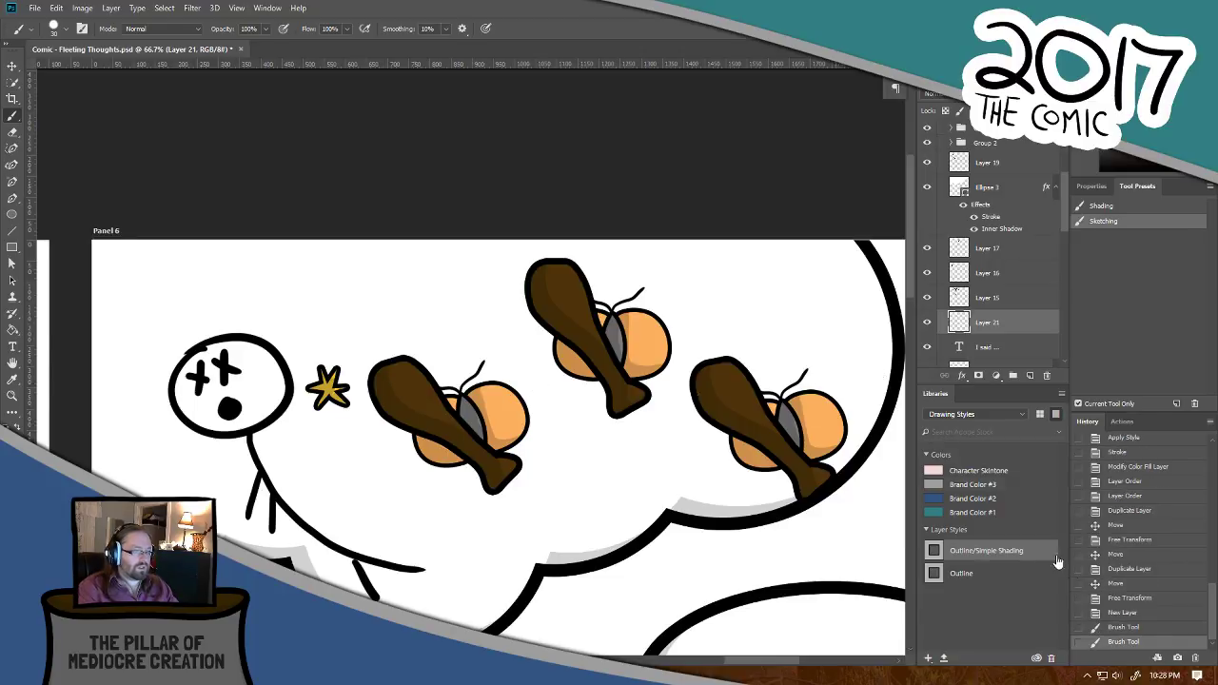
{"action": "left_click", "coordinate": [1132, 613]}
Step: Move the new layer directly above Ellipse 3 and brush three horizontal motion lines between the two lower winged drumsticks
{"action": "left_click_drag", "start_coordinate": [990, 322], "coordinate": [1001, 179]}
{"action": "left_click_drag", "start_coordinate": [533, 388], "coordinate": [734, 404]}
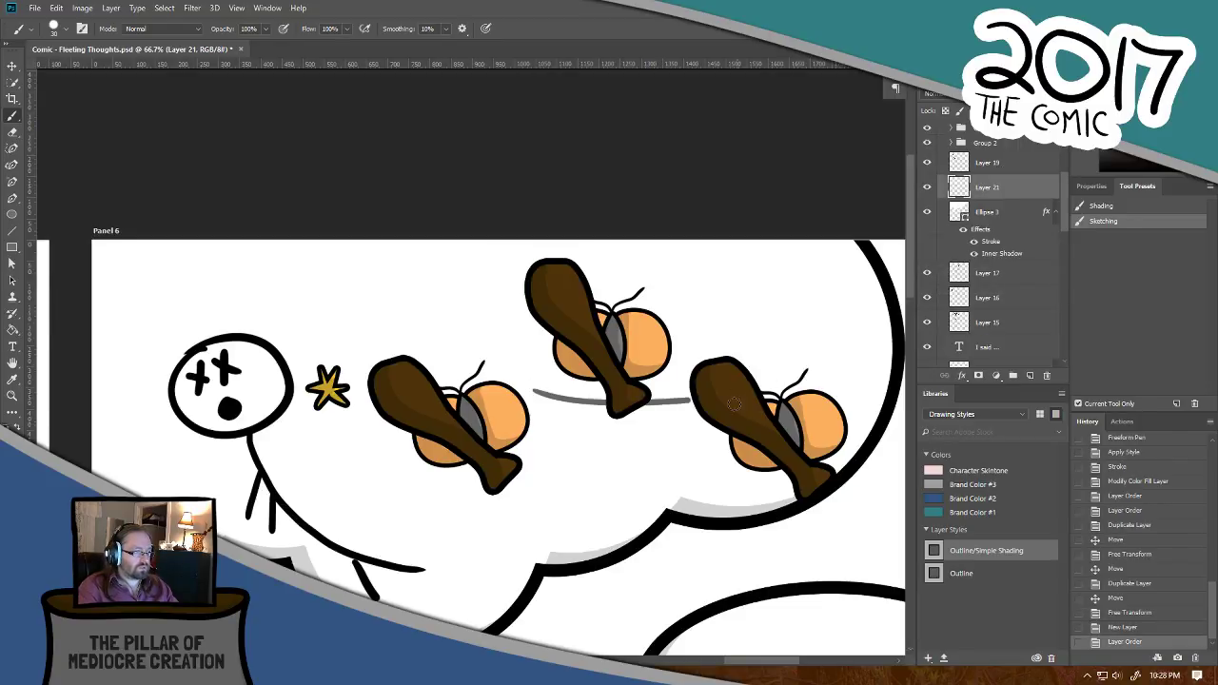
{"action": "left_click_drag", "start_coordinate": [544, 423], "coordinate": [706, 424]}
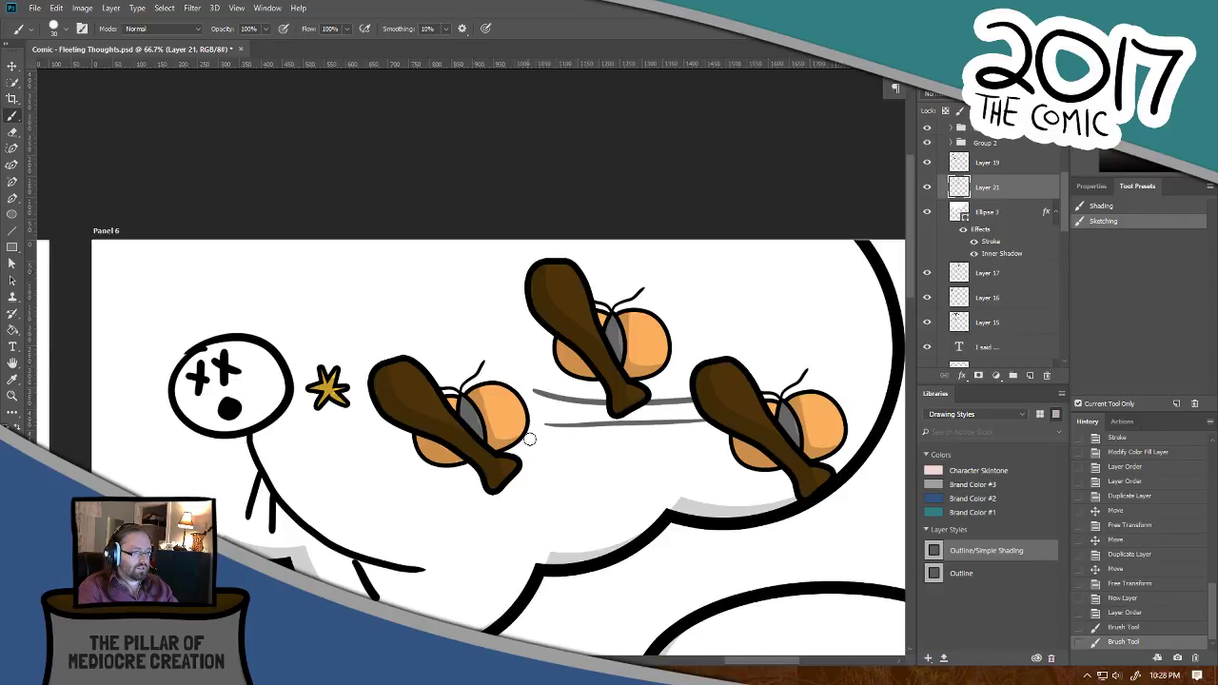
{"action": "left_click_drag", "start_coordinate": [546, 444], "coordinate": [731, 445]}
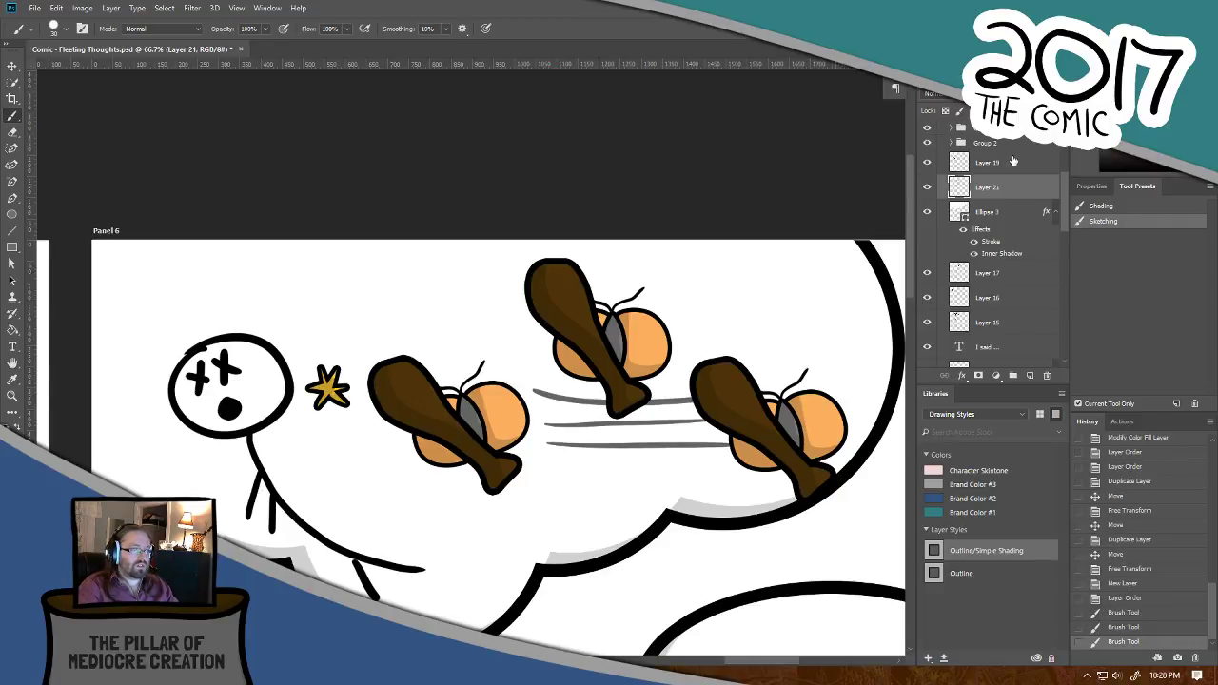
Step: Fade the motion lines by lowering their layer's opacity, and fit them between the lower drumsticks by shifting them left and narrowing them
{"action": "mouse_move", "coordinate": [1014, 94]}
{"action": "left_mouse_down"}
{"action": "mouse_move", "coordinate": [951, 95]}
{"action": "mouse_move", "coordinate": [959, 110]}
{"action": "left_mouse_up"}
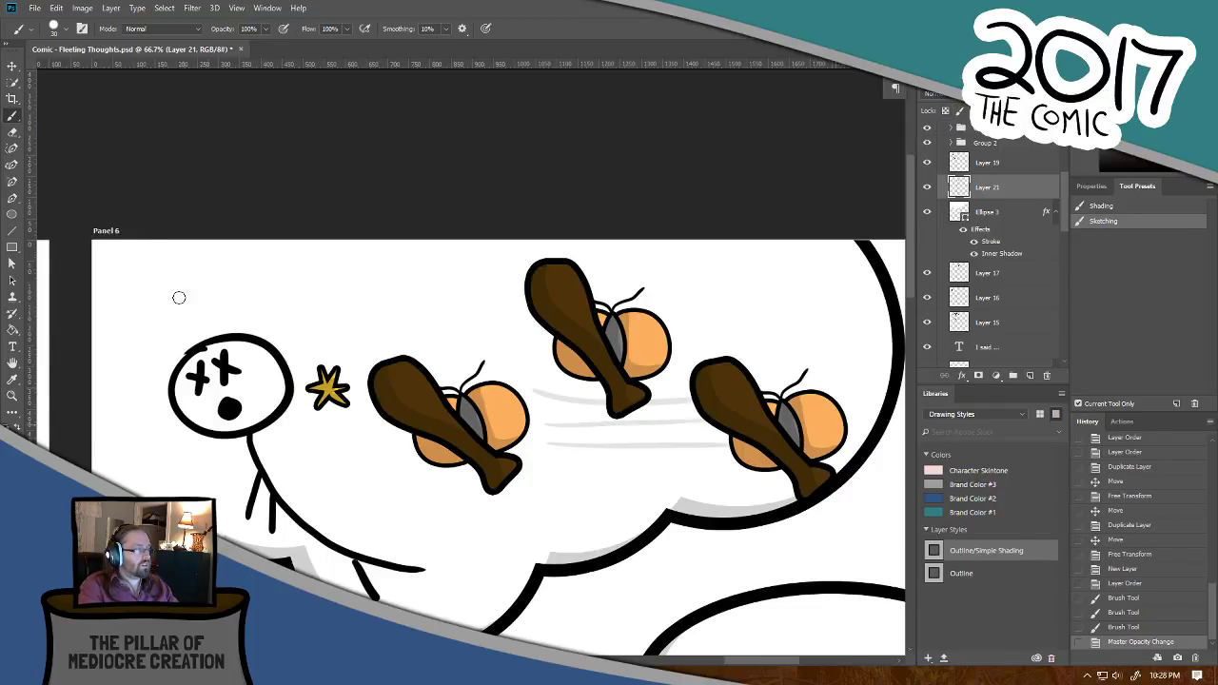
{"action": "key", "text": "v"}
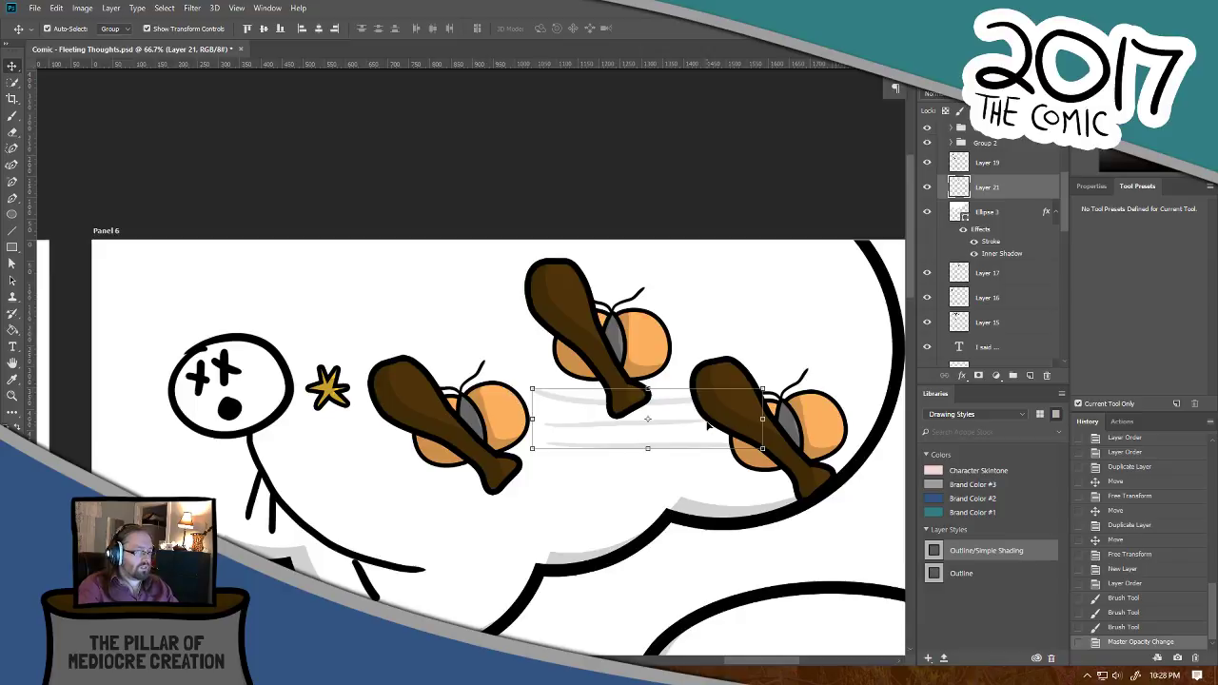
{"action": "left_click_drag", "start_coordinate": [678, 428], "coordinate": [647, 427]}
{"action": "left_click_drag", "start_coordinate": [731, 417], "coordinate": [705, 420]}
{"action": "key", "text": "Return"}
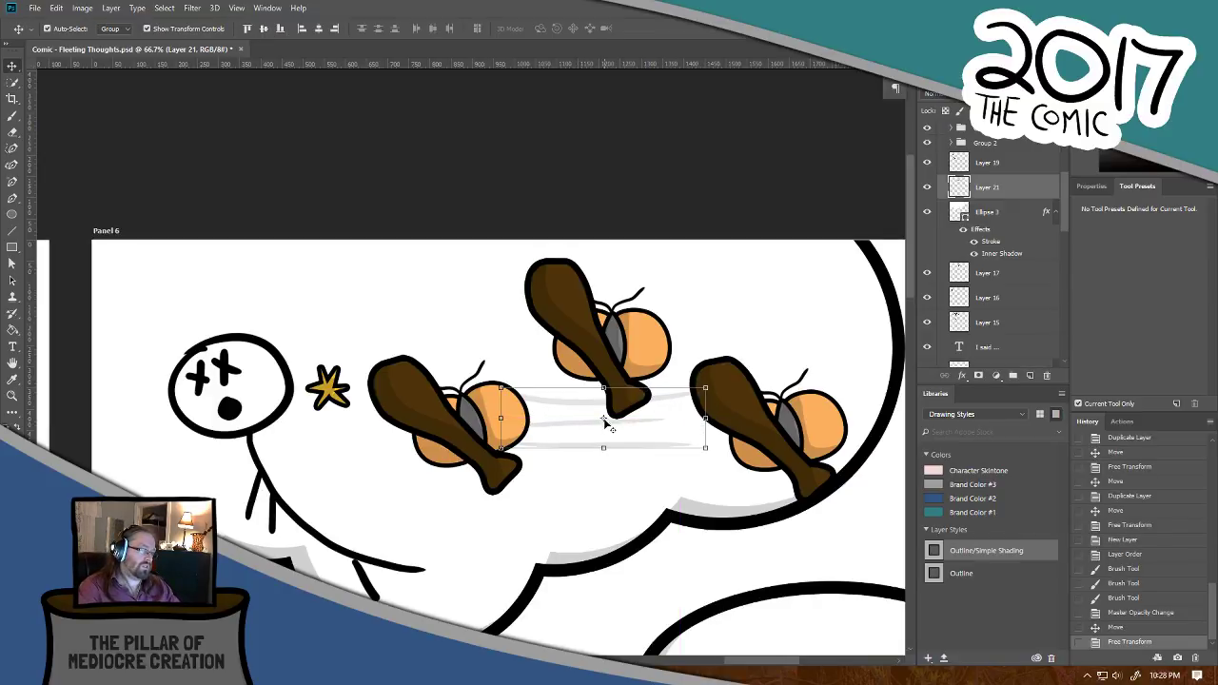
Step: Examine Panel 6 beside Panel 5, checking the thought cloud and the brown-haired character up close
{"action": "key", "text": "ctrl+minus"}
{"action": "key", "text": "ctrl+minus"}
{"action": "key", "text": "ctrl+minus"}
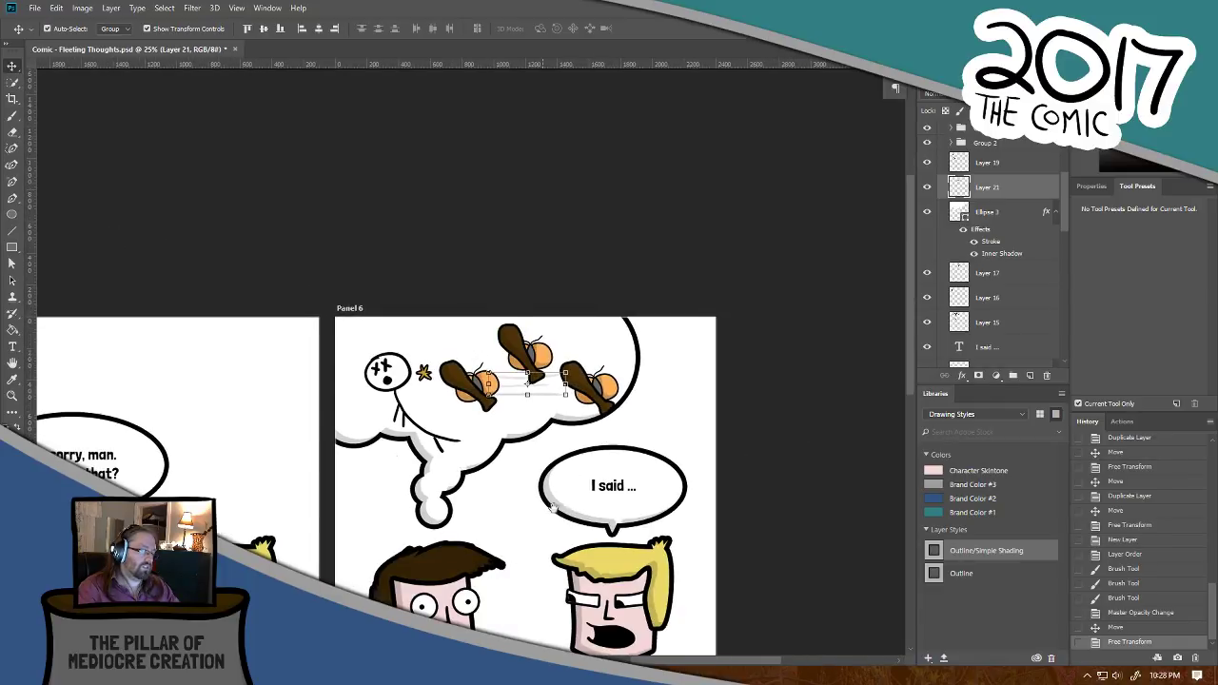
{"action": "left_click_drag", "start_coordinate": [531, 544], "coordinate": [620, 416]}
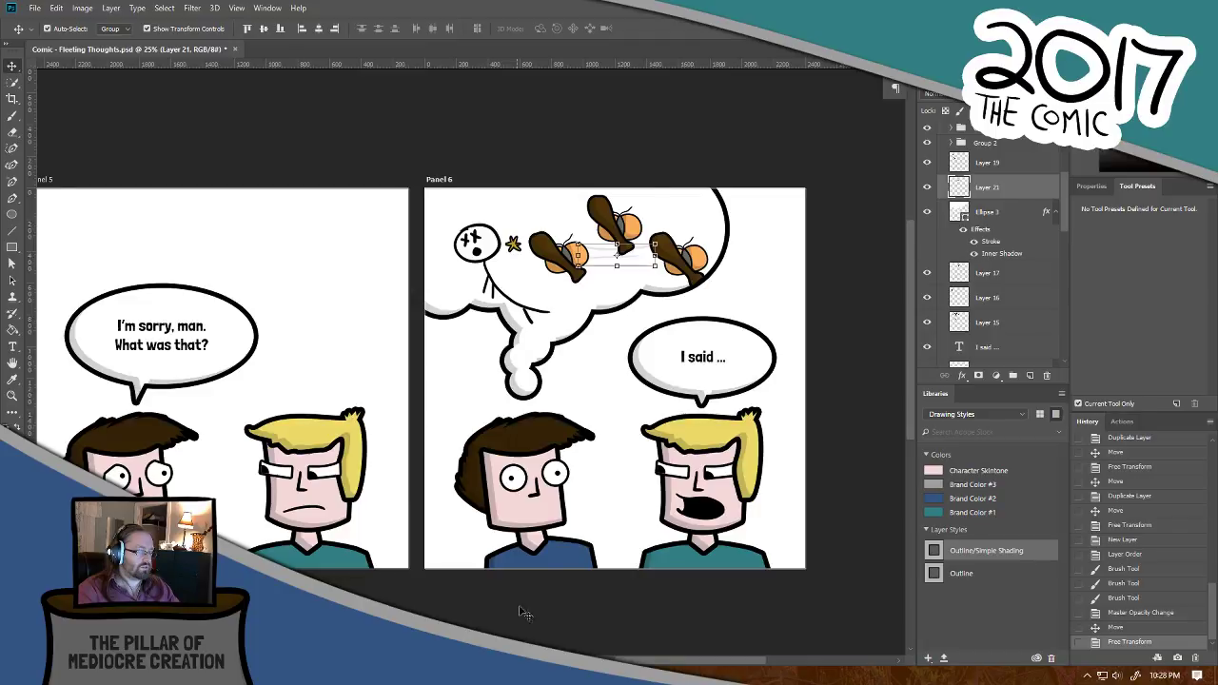
{"action": "key", "text": "ctrl+plus"}
{"action": "key", "text": "ctrl+plus"}
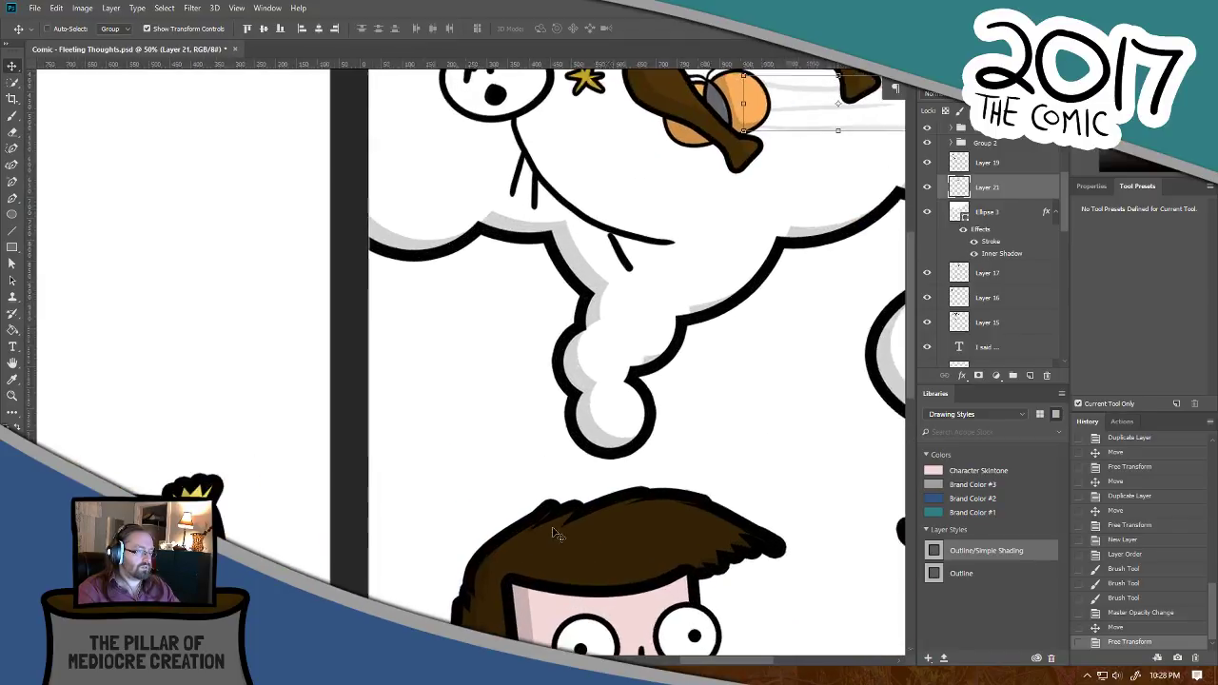
{"action": "key", "text": "ctrl+plus"}
{"action": "left_click_drag", "start_coordinate": [571, 571], "coordinate": [624, 411]}
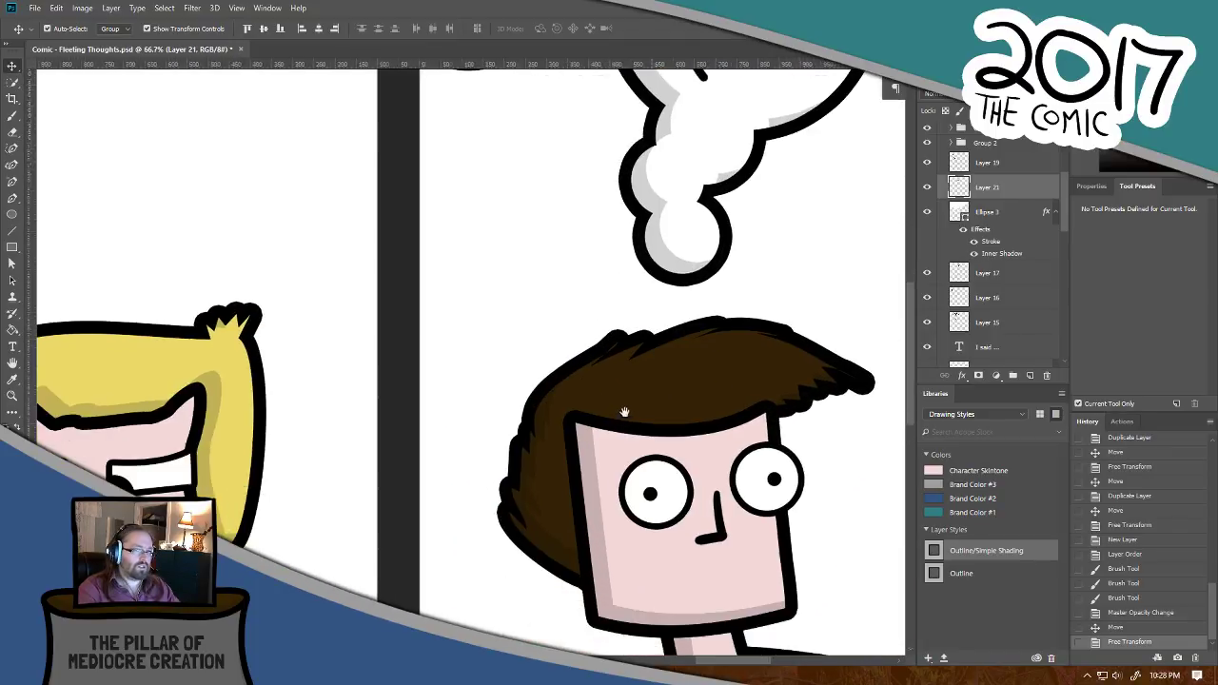
{"action": "key", "text": "ctrl+minus"}
{"action": "key", "text": "ctrl+minus"}
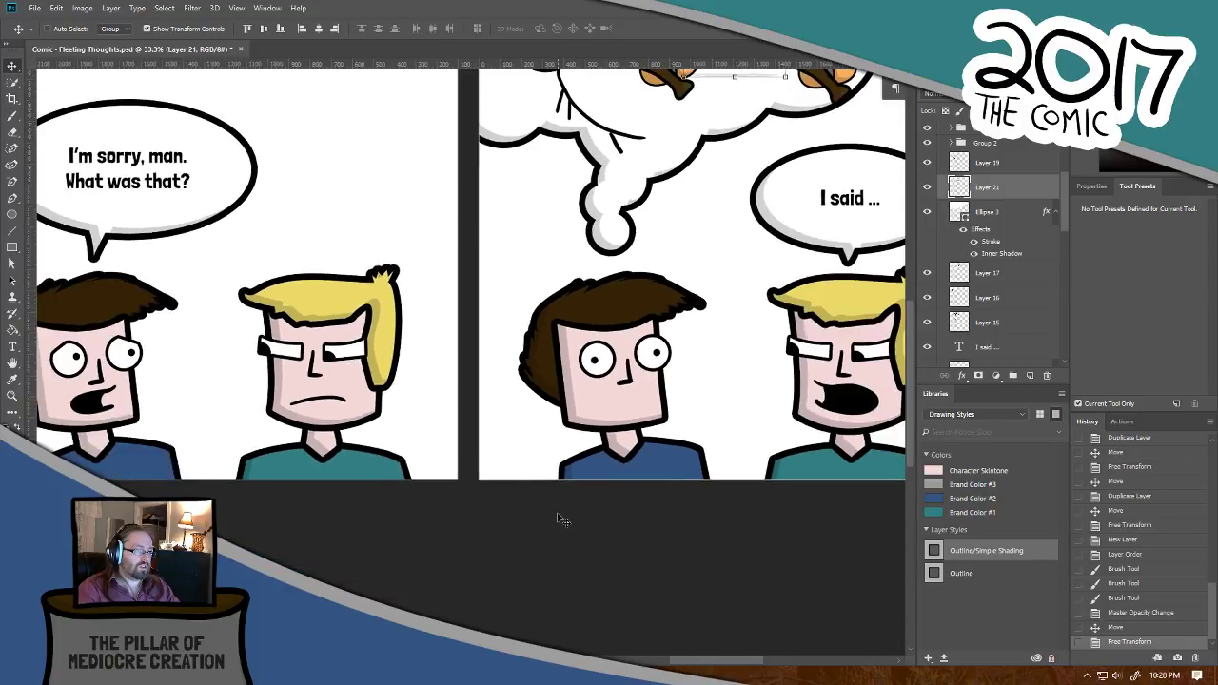
Step: Review the whole comic from Panel 1 to Panel 6, comparing the thought-cloud scenes, speech bubbles and characters
{"action": "key", "text": "ctrl+minus"}
{"action": "key", "text": "ctrl+minus"}
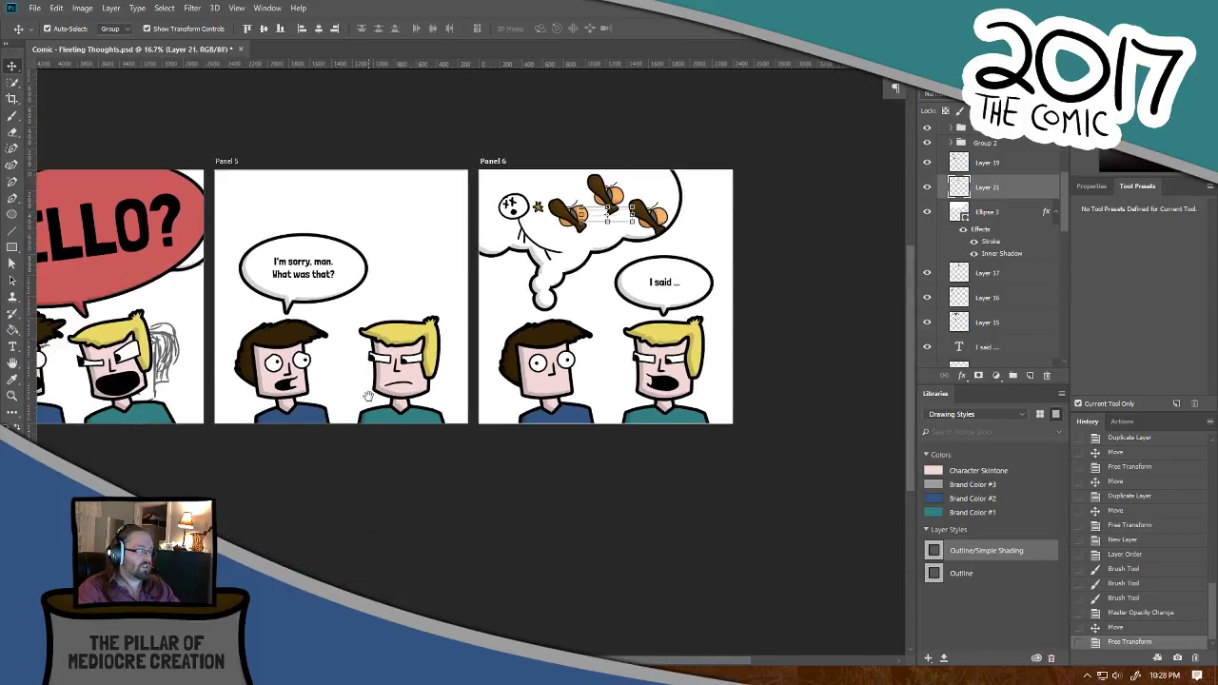
{"action": "left_click_drag", "start_coordinate": [368, 396], "coordinate": [749, 417]}
{"action": "left_click_drag", "start_coordinate": [95, 333], "coordinate": [831, 418]}
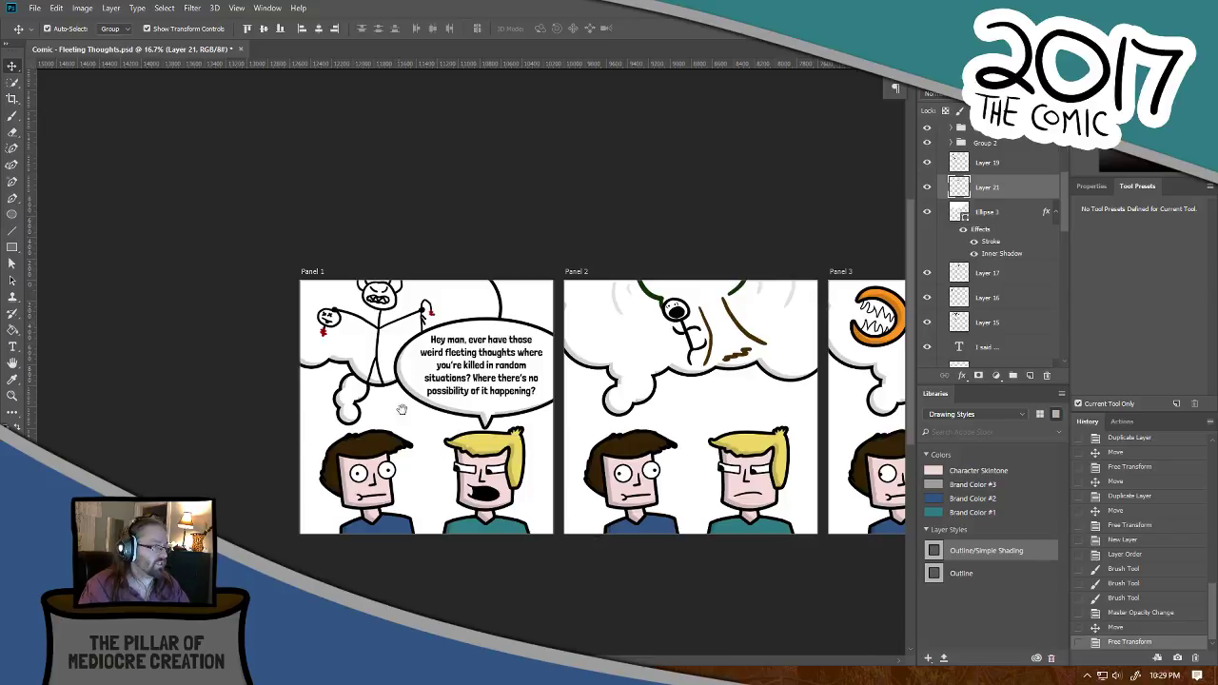
{"action": "left_click_drag", "start_coordinate": [393, 443], "coordinate": [434, 372]}
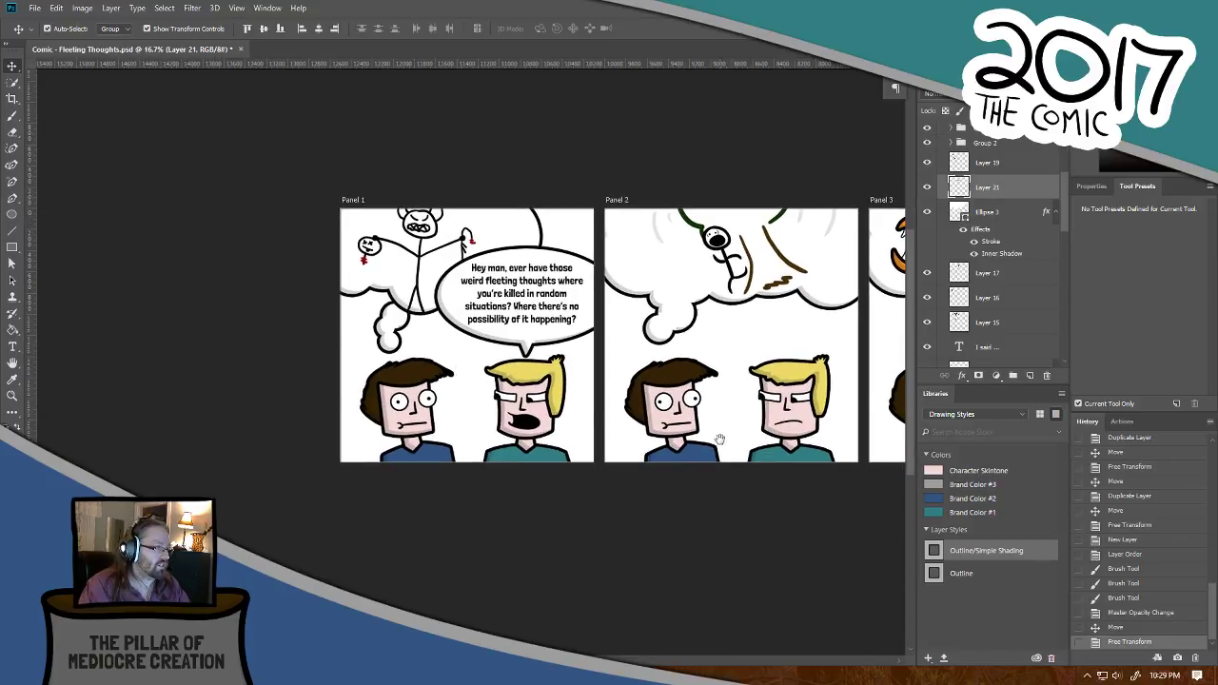
{"action": "left_click_drag", "start_coordinate": [721, 441], "coordinate": [522, 440]}
{"action": "scroll", "coordinate": [495, 443], "scroll_direction": "right", "scroll_amount": 5}
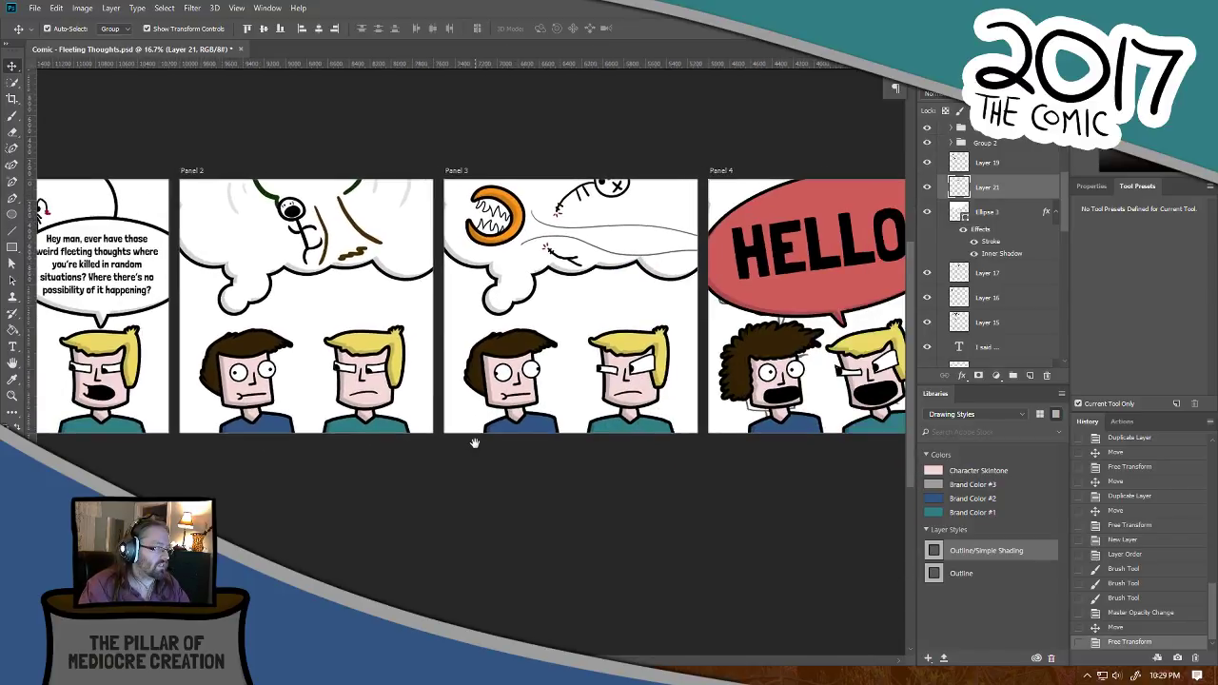
{"action": "left_click_drag", "start_coordinate": [677, 457], "coordinate": [603, 462]}
{"action": "scroll", "coordinate": [603, 462], "scroll_direction": "right", "scroll_amount": 7}
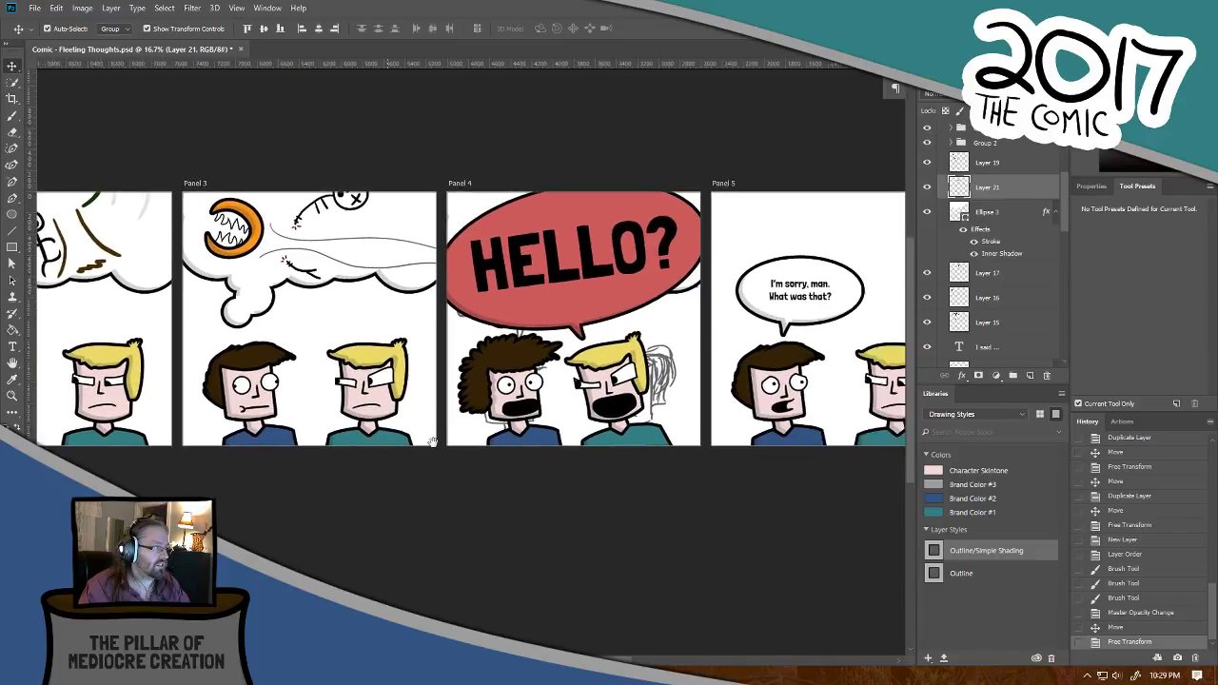
{"action": "left_click_drag", "start_coordinate": [672, 507], "coordinate": [408, 511]}
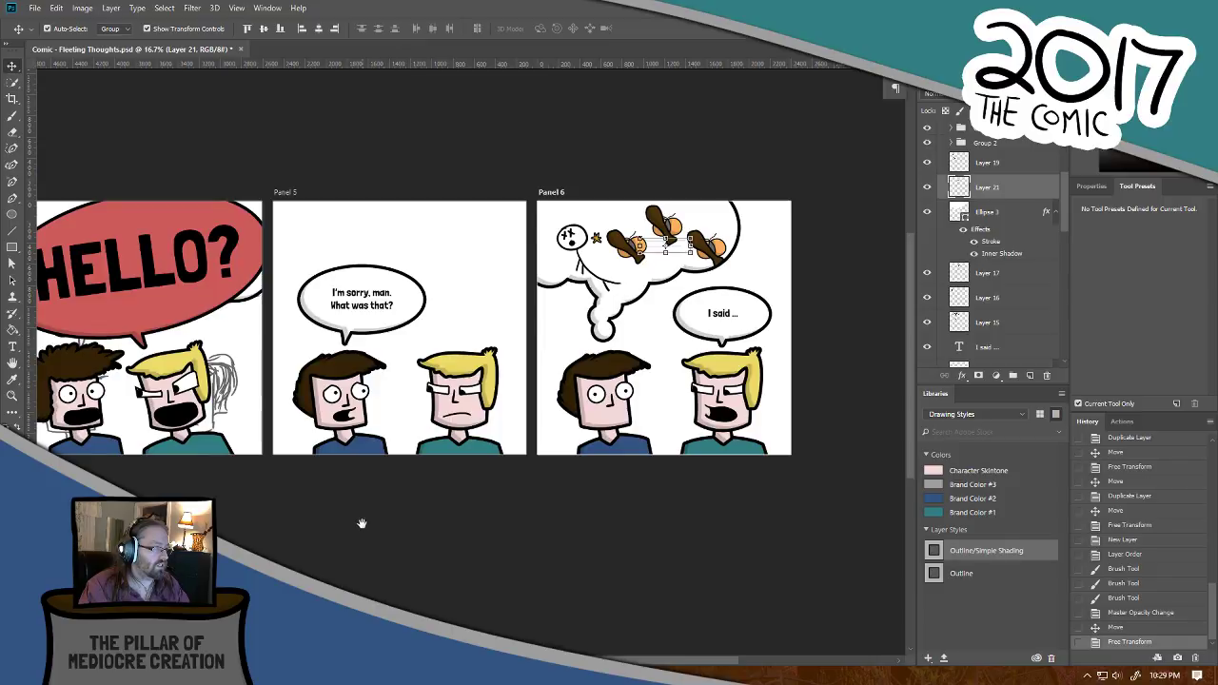
{"action": "left_click", "coordinate": [475, 147]}
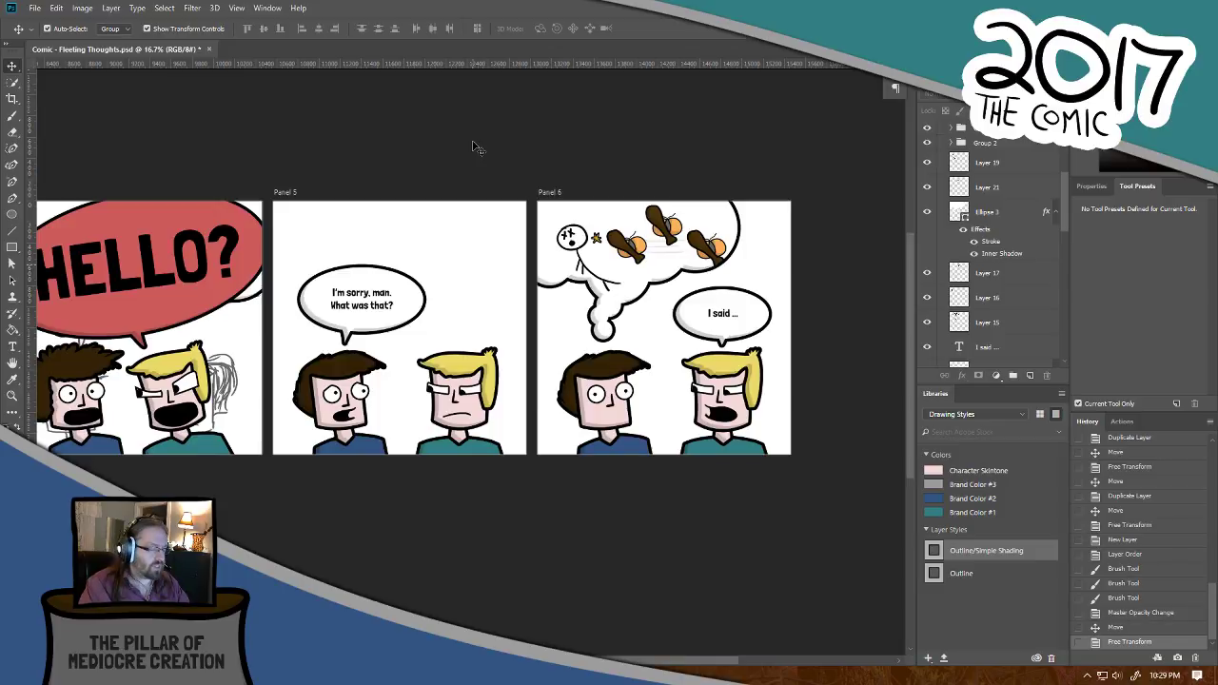
{"action": "left_click_drag", "start_coordinate": [182, 400], "coordinate": [609, 409]}
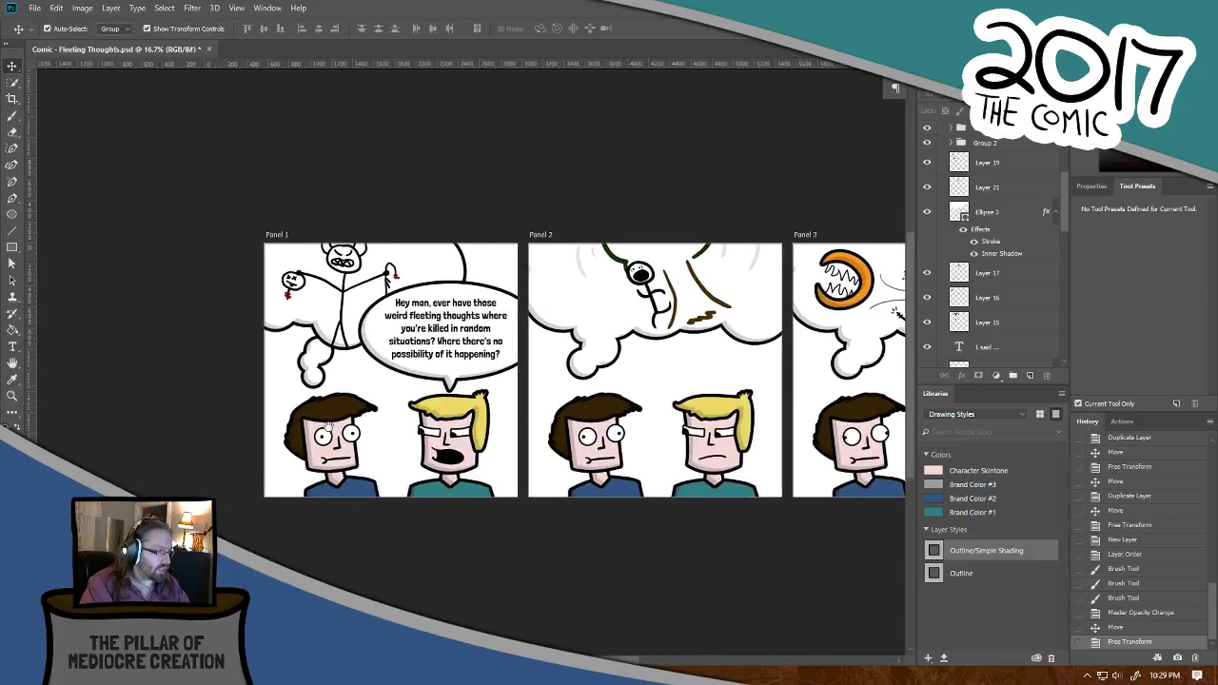
{"action": "mouse_move", "coordinate": [328, 426]}
{"action": "left_mouse_down"}
{"action": "mouse_move", "coordinate": [425, 433]}
{"action": "mouse_move", "coordinate": [304, 428]}
{"action": "left_mouse_up"}
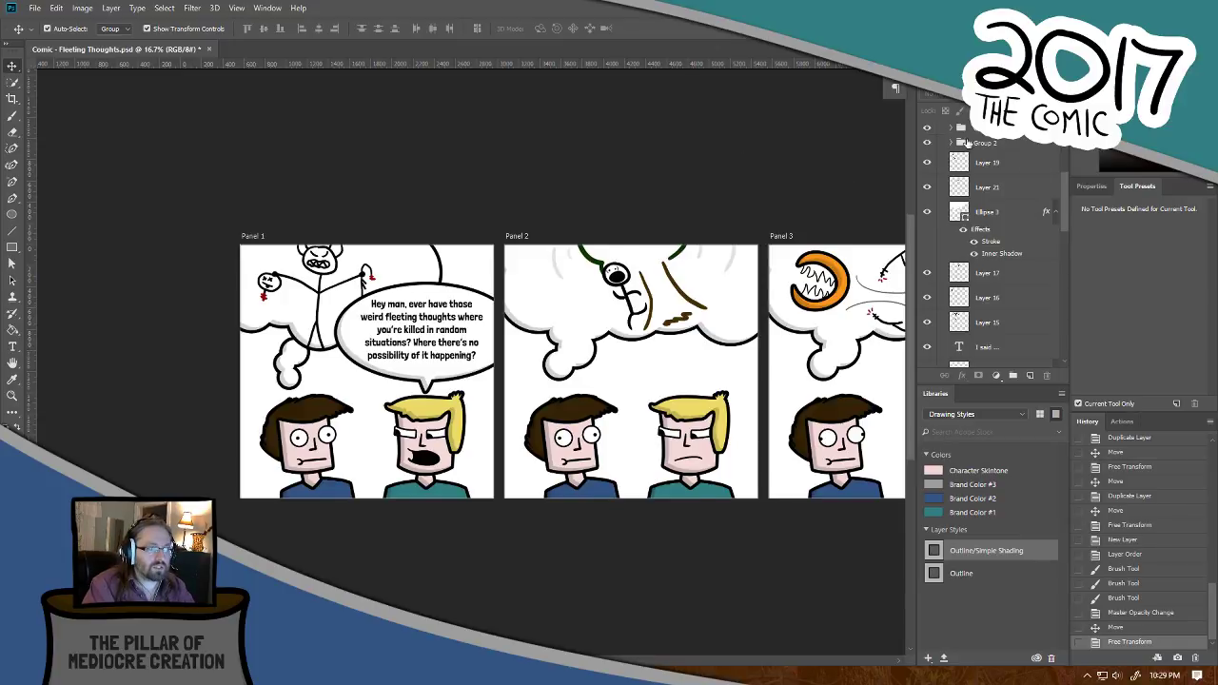
Step: Collapse the Panel 6 artboard in the layer list and lock it
{"action": "left_click_drag", "start_coordinate": [1064, 211], "coordinate": [1066, 172]}
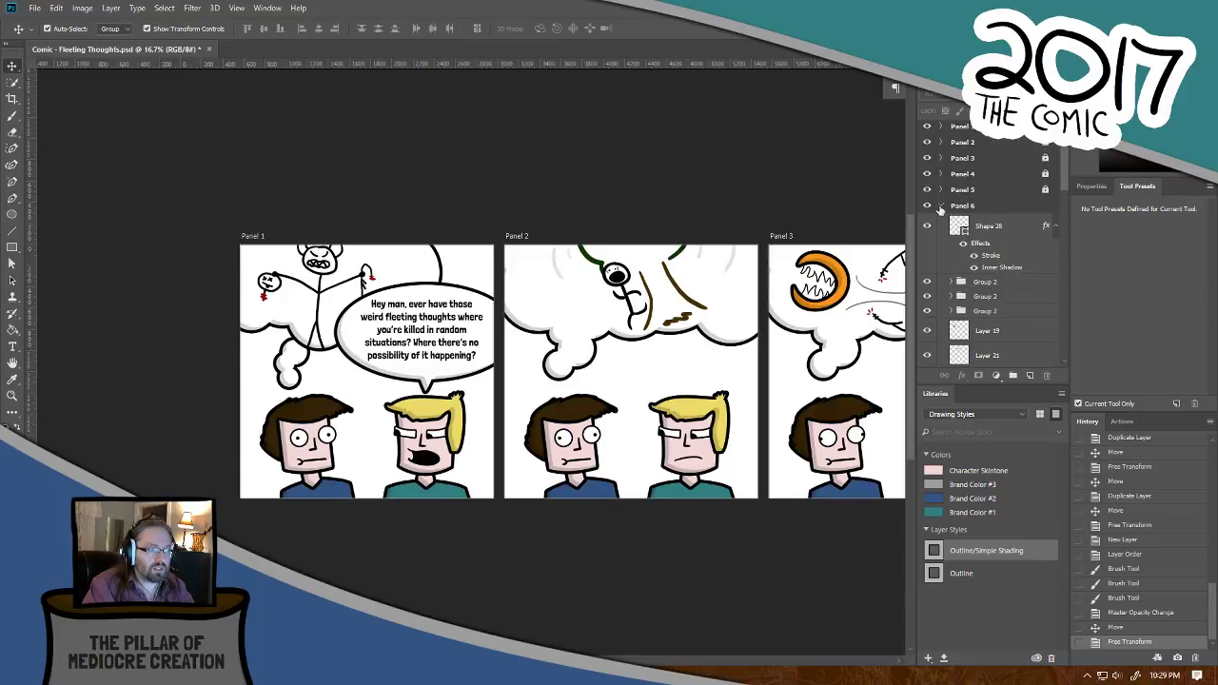
{"action": "left_click", "coordinate": [940, 208]}
{"action": "left_click", "coordinate": [1014, 210]}
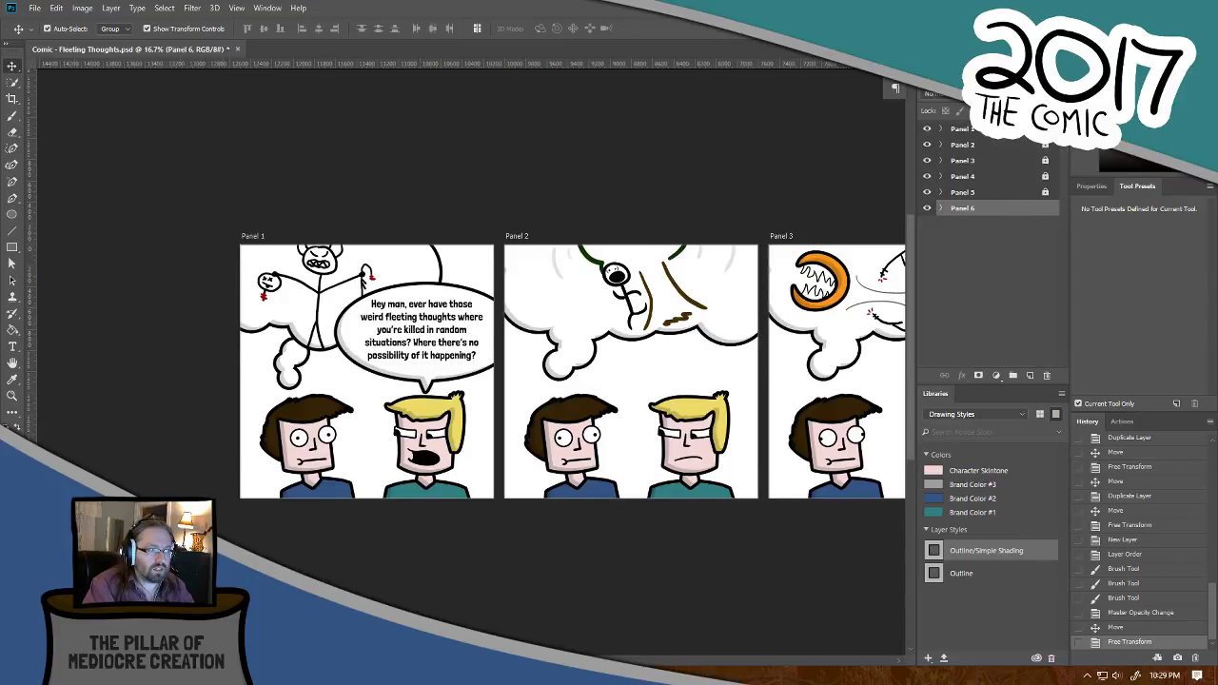
{"action": "key", "text": "ctrl+/"}
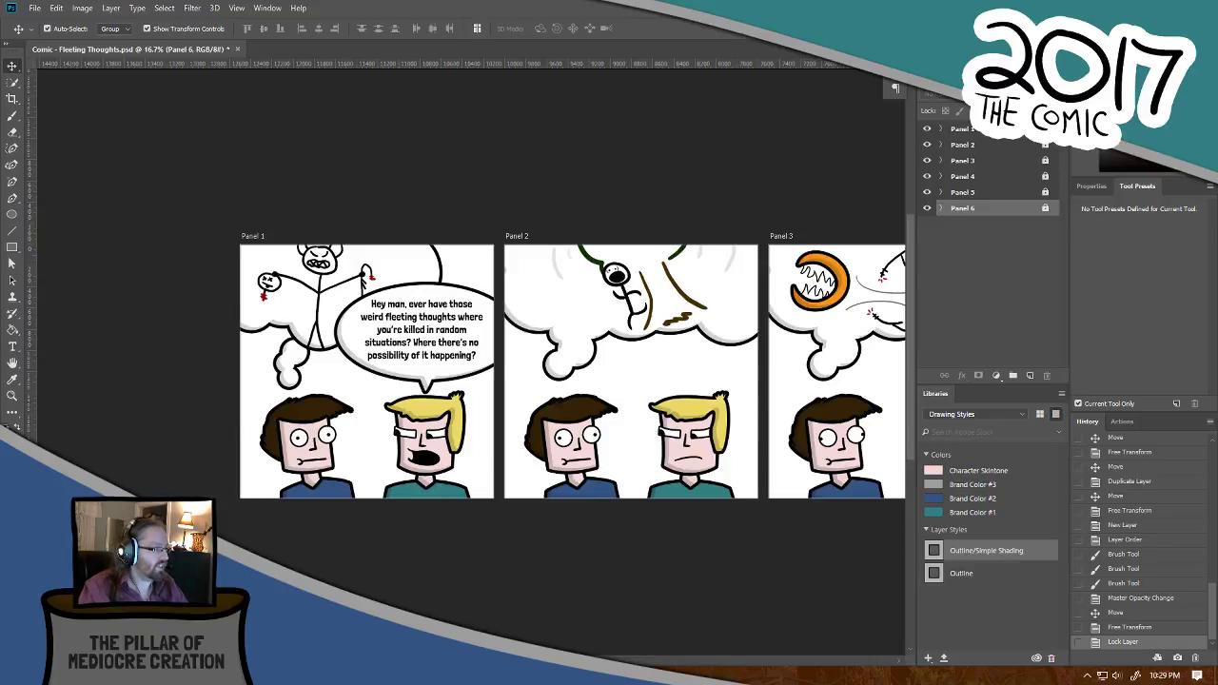
Step: Deselect Panel 6 and unlock the Panel 1 artboard
{"action": "scroll", "coordinate": [492, 356], "scroll_direction": "up", "scroll_amount": 2}
{"action": "left_click_drag", "start_coordinate": [540, 372], "coordinate": [513, 364]}
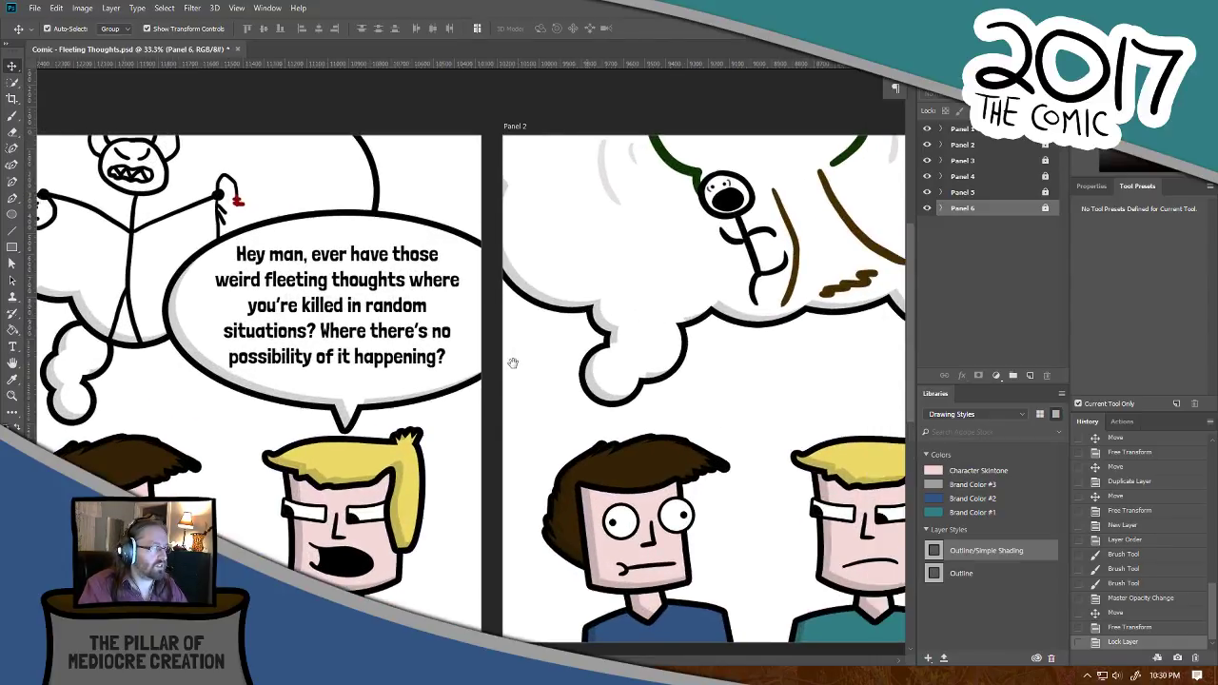
{"action": "scroll", "coordinate": [512, 362], "scroll_direction": "down", "scroll_amount": 1}
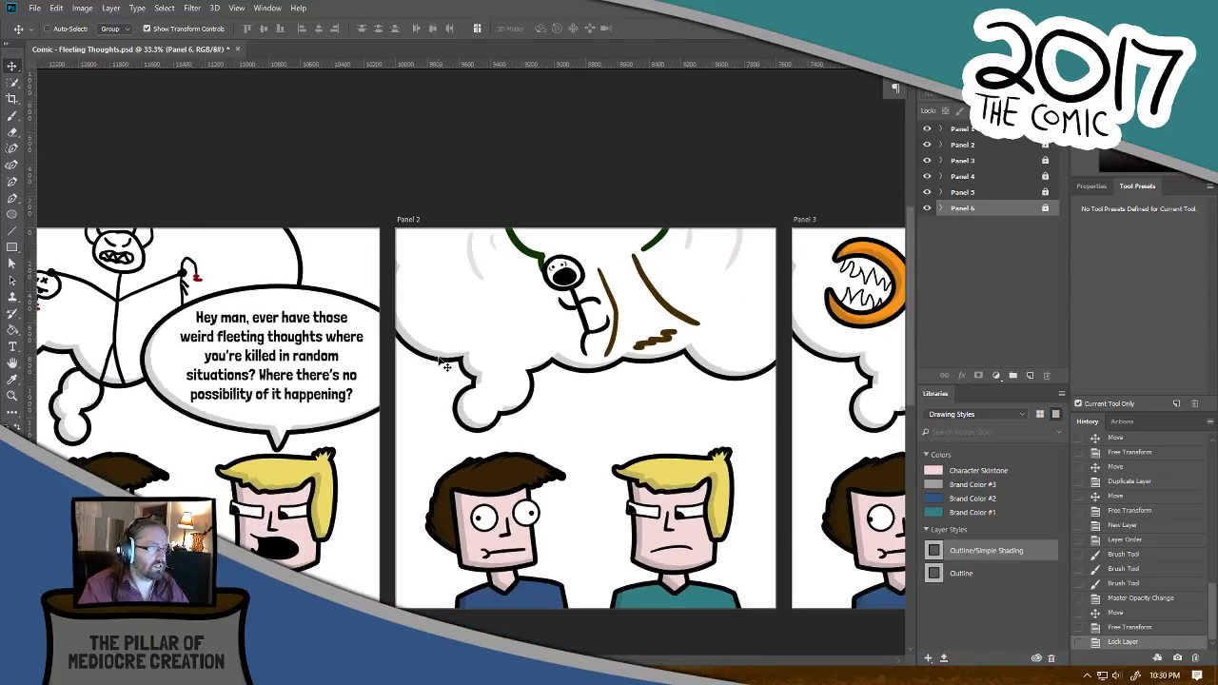
{"action": "left_click_drag", "start_coordinate": [451, 344], "coordinate": [582, 342]}
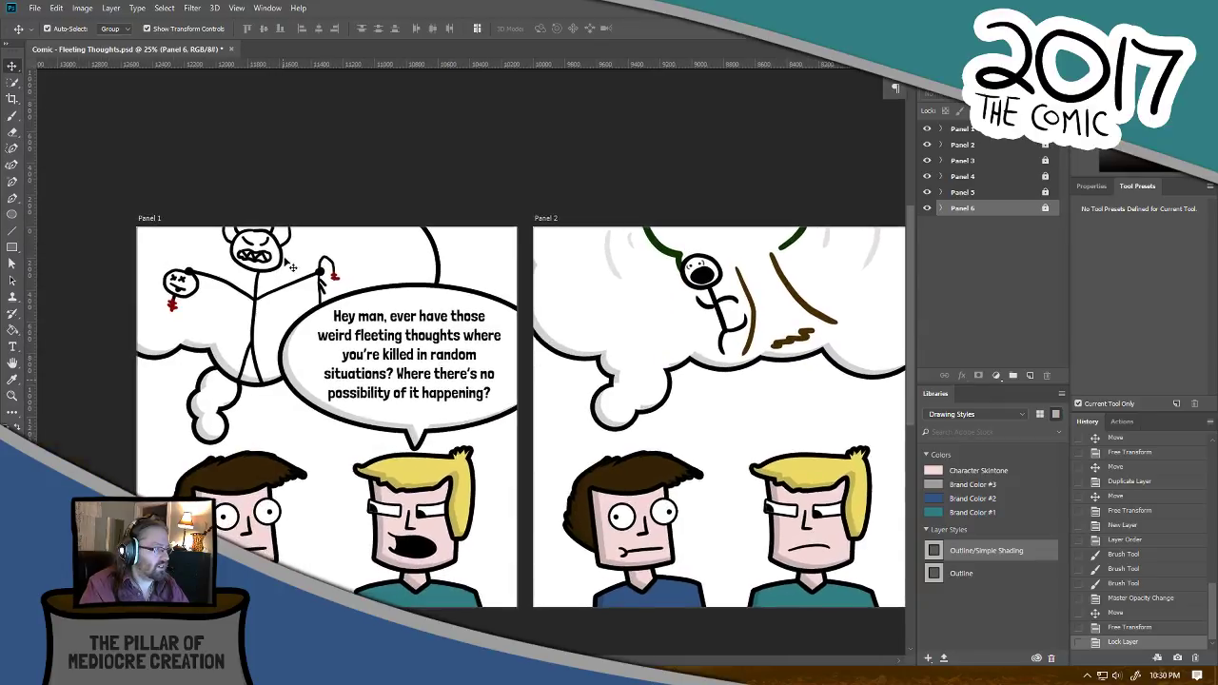
{"action": "left_click", "coordinate": [267, 263]}
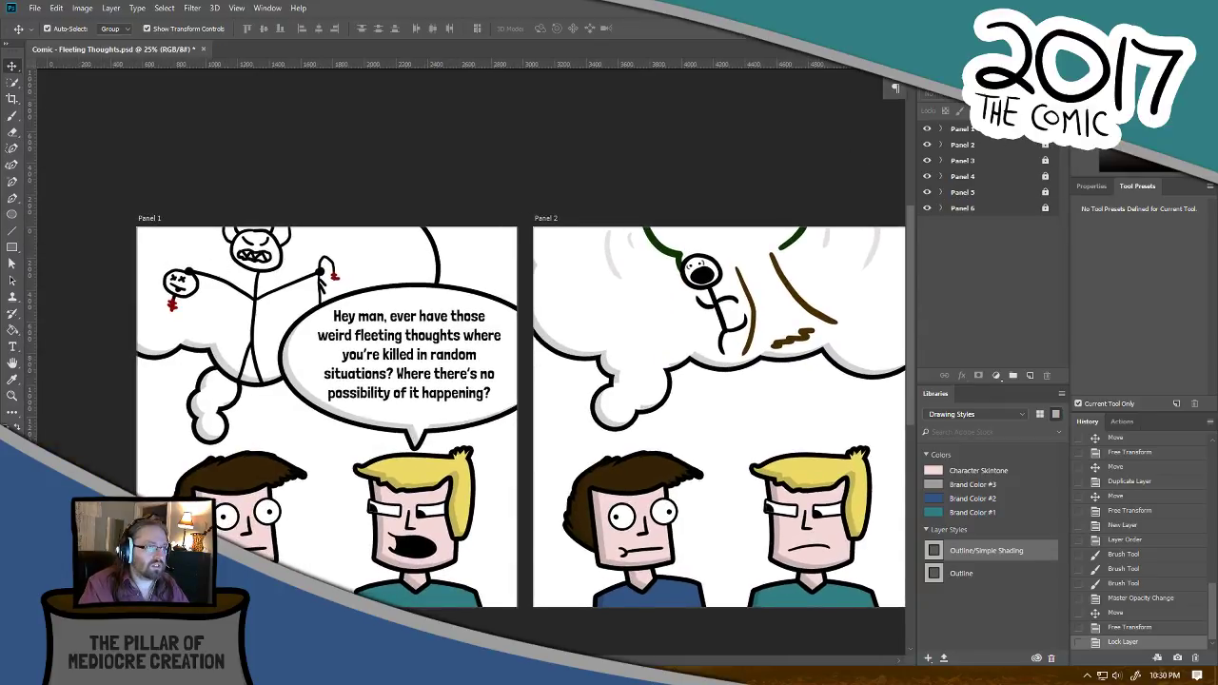
{"action": "key", "text": "ctrl+="}
{"action": "left_click", "coordinate": [990, 128]}
{"action": "left_click", "coordinate": [1002, 110]}
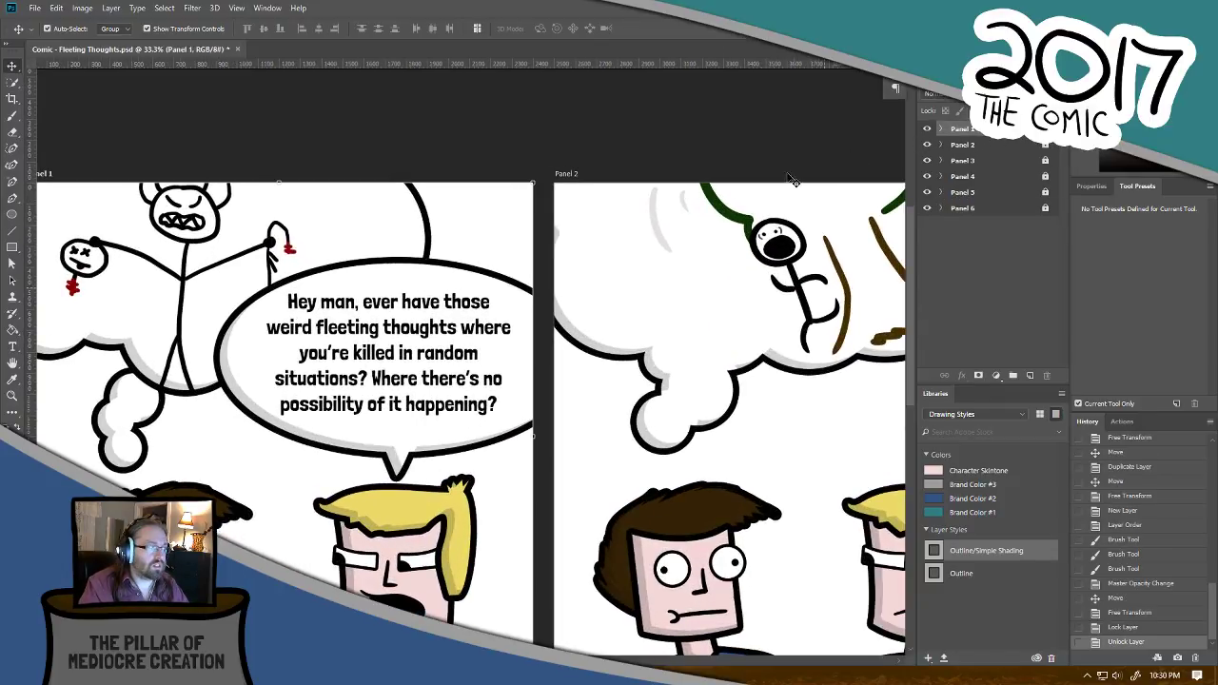
Step: Move the horned monster drawing with its severed head and body, Layers 15 to 17, from Panel 1 into Panel 2
{"action": "left_click_drag", "start_coordinate": [204, 221], "coordinate": [213, 227]}
{"action": "key", "text": "ctrl+z"}
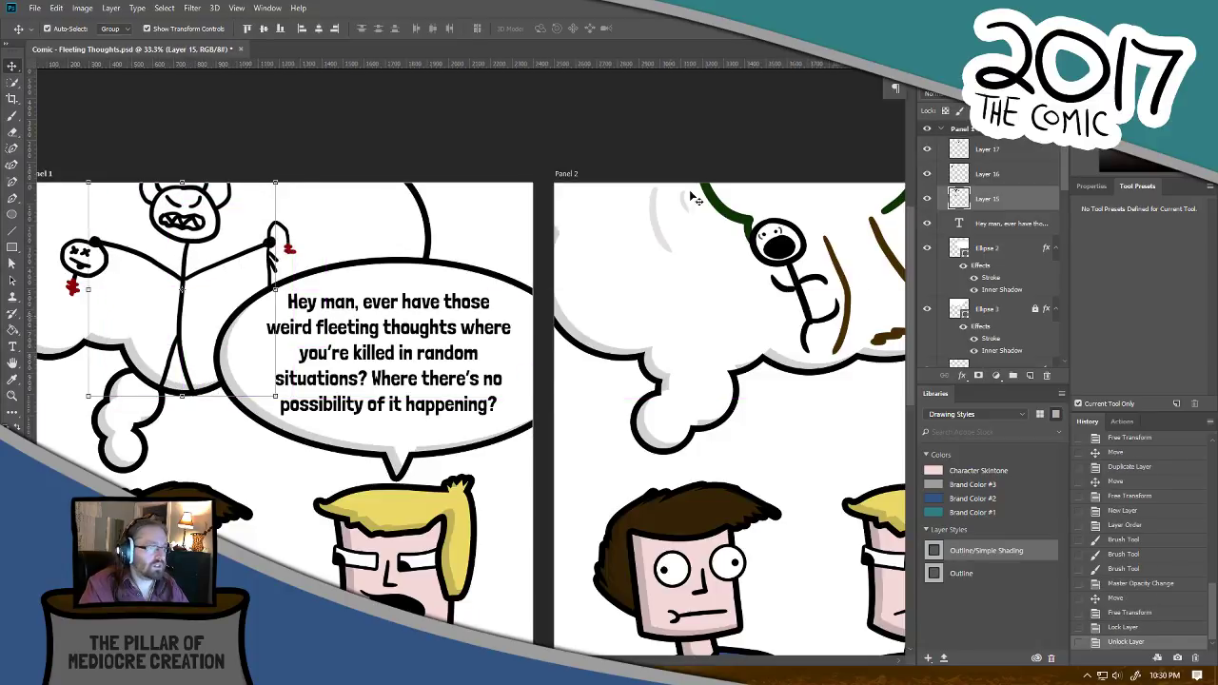
{"action": "left_click", "coordinate": [1021, 150]}
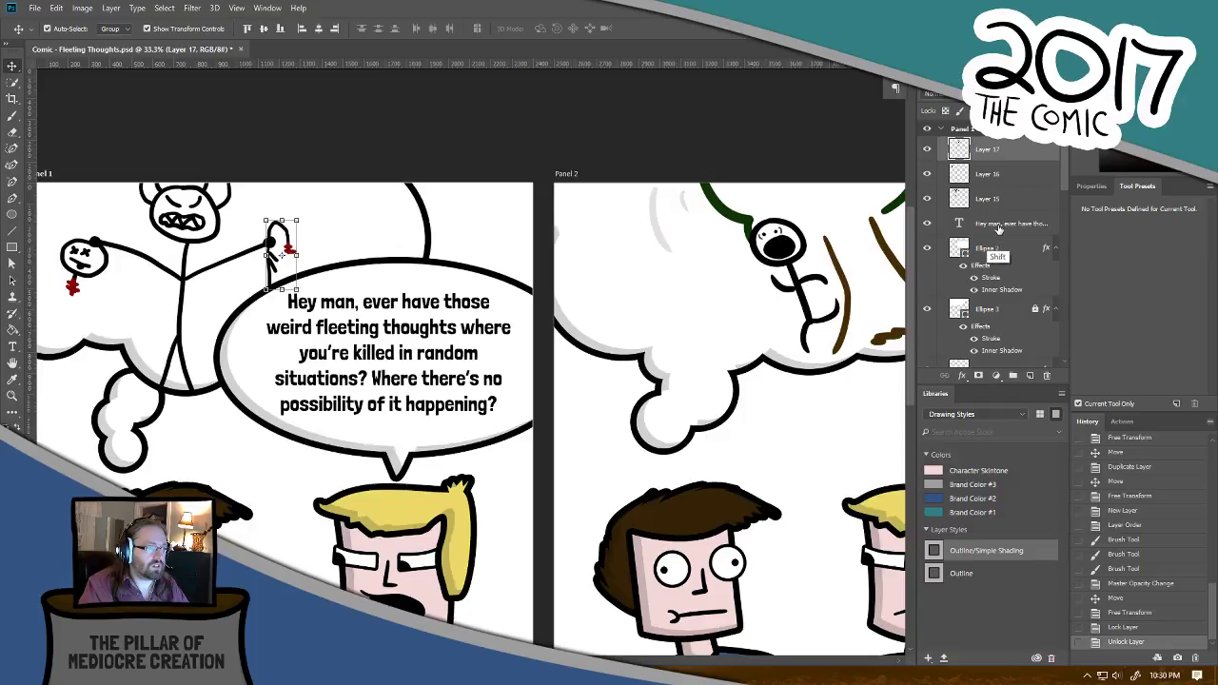
{"action": "left_click", "coordinate": [997, 200], "text": "shift"}
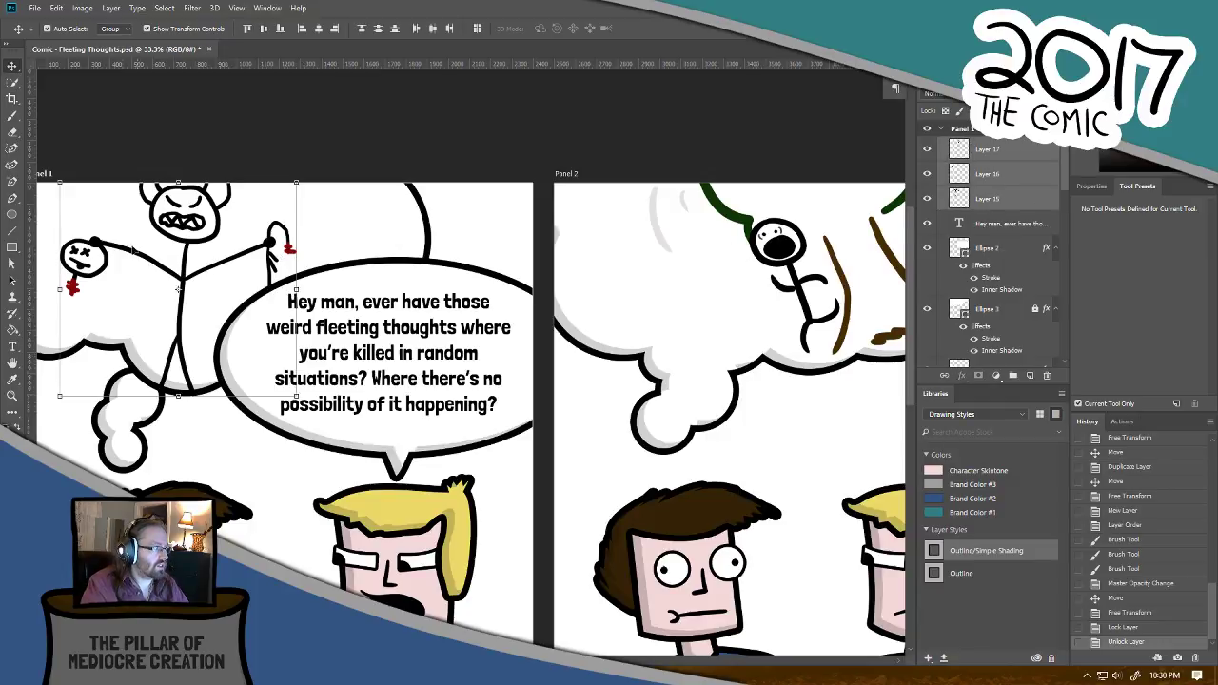
{"action": "left_click_drag", "start_coordinate": [187, 247], "coordinate": [671, 335]}
{"action": "left_click_drag", "start_coordinate": [854, 375], "coordinate": [395, 426]}
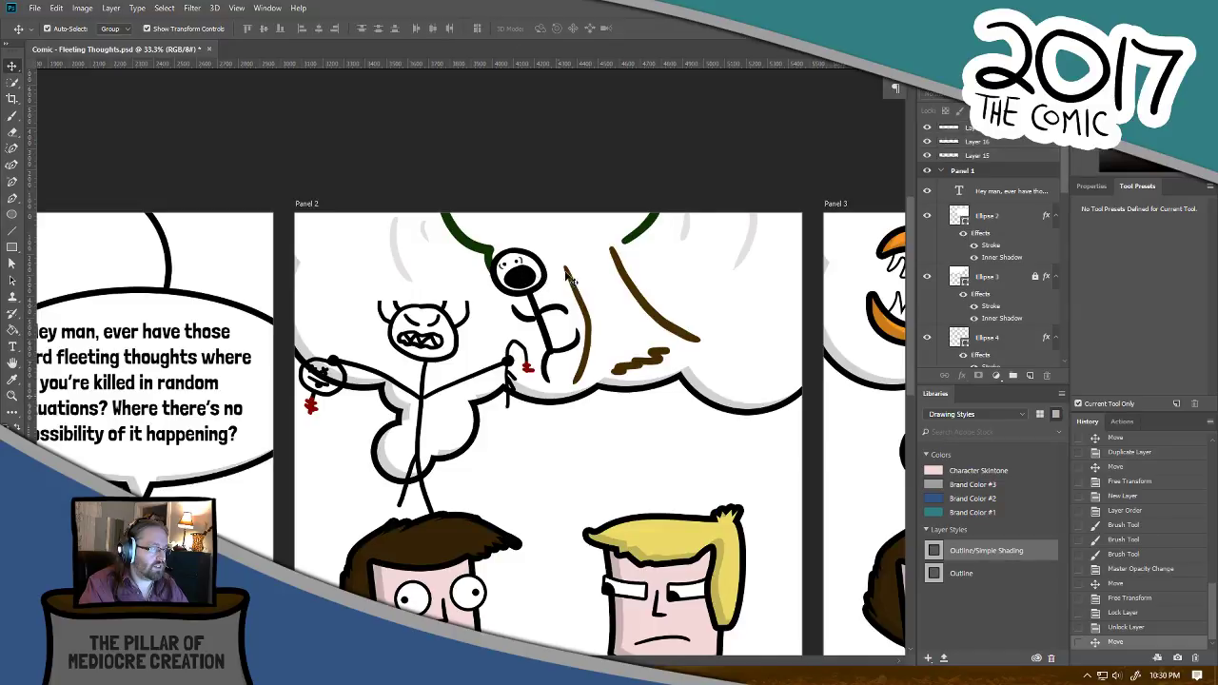
Step: Collapse Panel 1's layers and unlock the Panel 2 artboard
{"action": "left_click", "coordinate": [941, 171]}
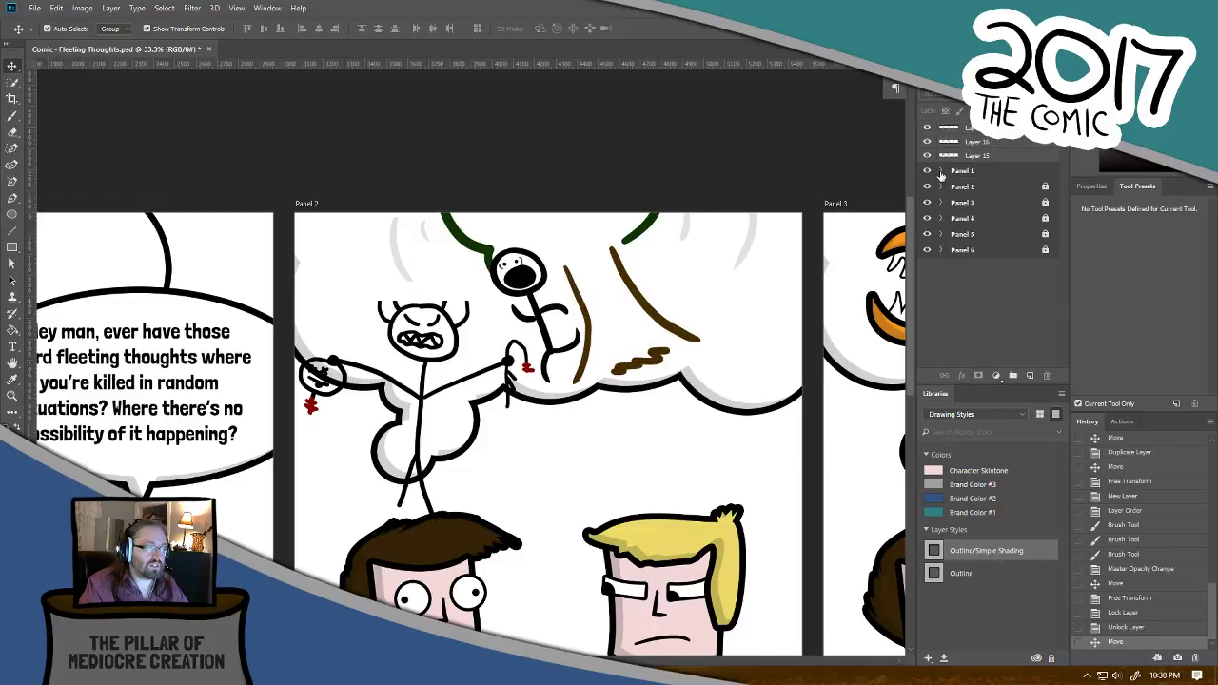
{"action": "left_click", "coordinate": [959, 187]}
{"action": "left_click", "coordinate": [1044, 187]}
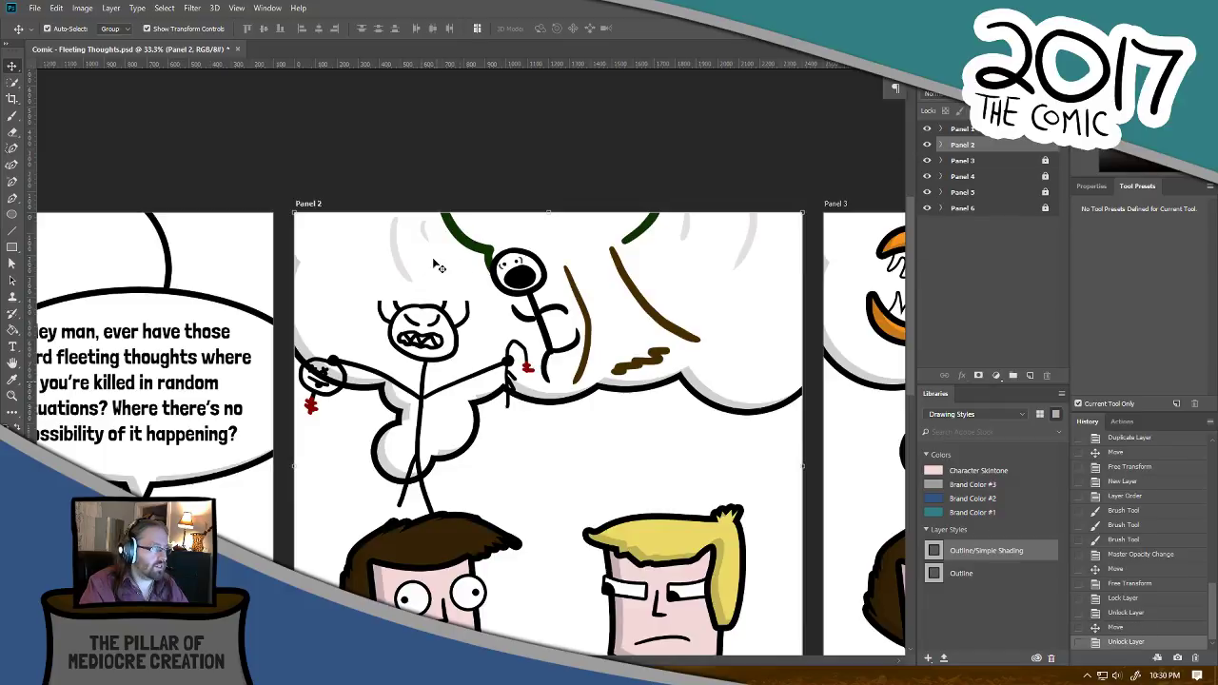
Step: Move the tree drawing, its motion marks and the screaming stick figure together from Panel 2 into Panel 1's thought cloud
{"action": "left_click", "coordinate": [398, 260]}
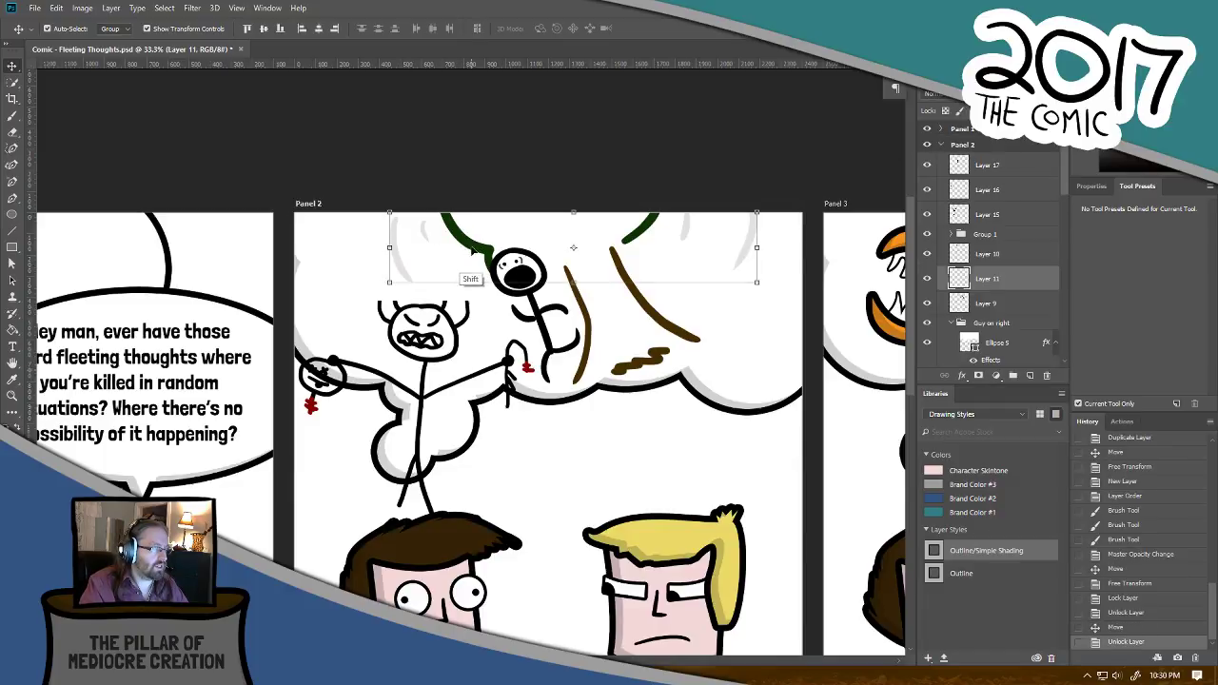
{"action": "left_click", "coordinate": [471, 277], "text": "shift"}
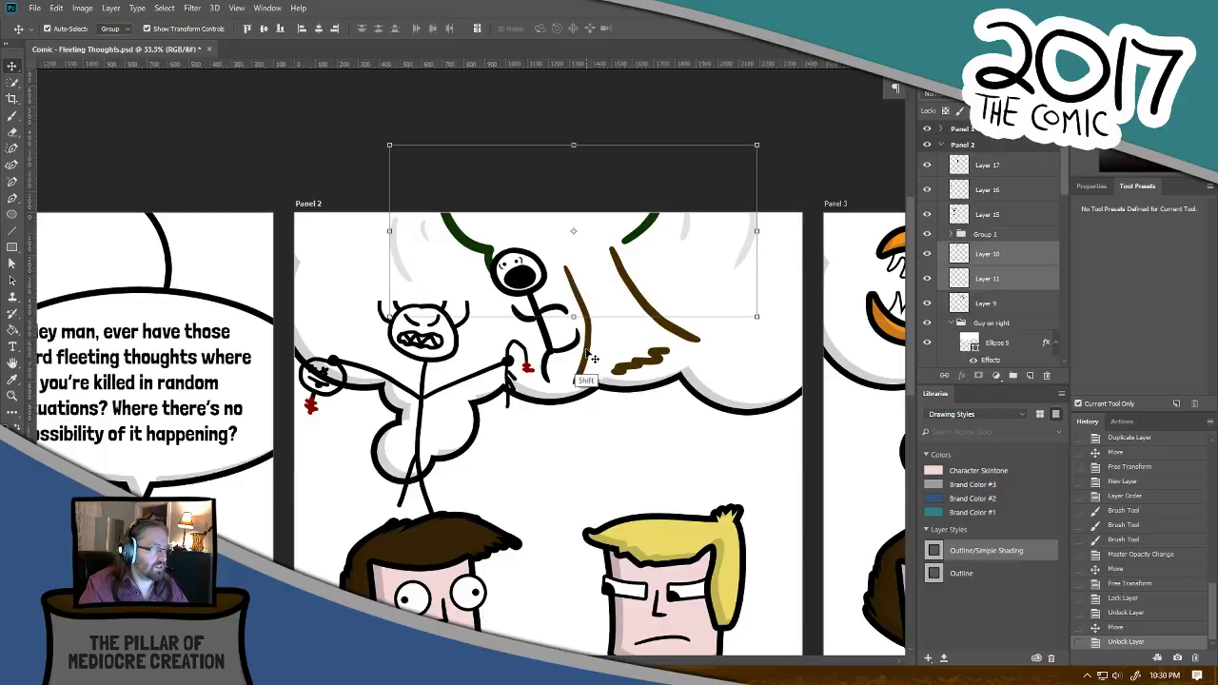
{"action": "left_click", "coordinate": [577, 379], "text": "shift"}
{"action": "left_click", "coordinate": [644, 365], "text": "shift"}
{"action": "left_click", "coordinate": [654, 362], "text": "shift"}
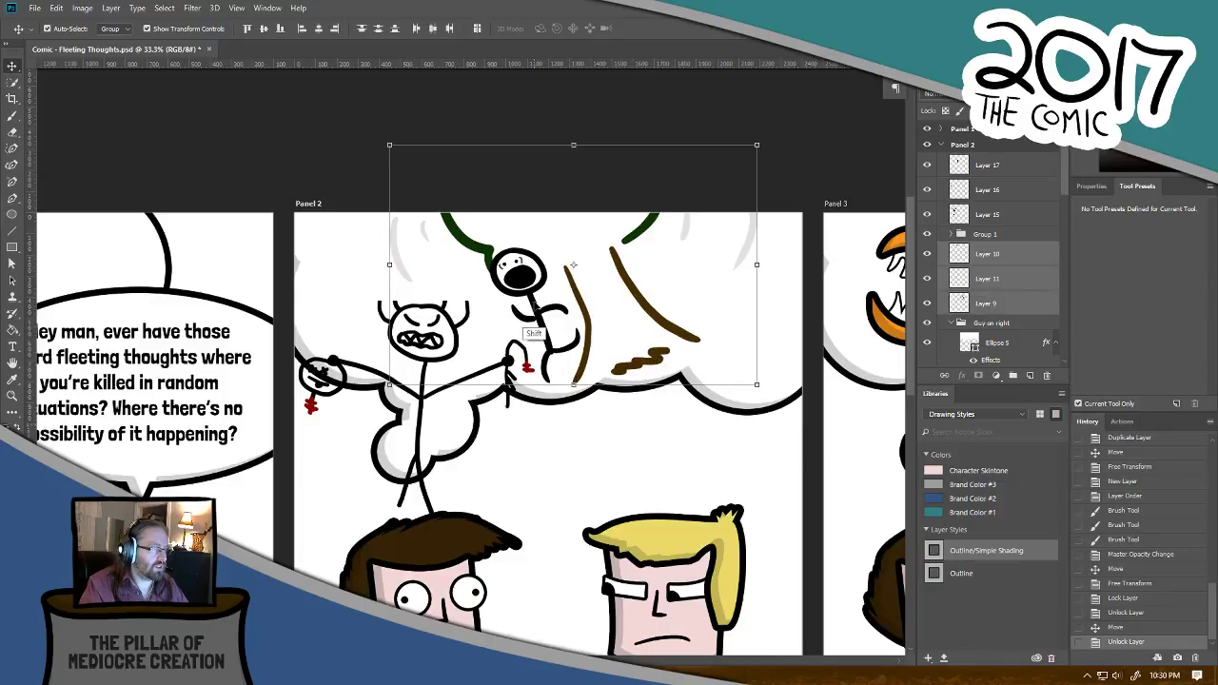
{"action": "left_click", "coordinate": [568, 337], "text": "shift"}
{"action": "key", "text": "ctrl+minus"}
{"action": "left_click_drag", "start_coordinate": [701, 330], "coordinate": [905, 319]}
{"action": "mouse_move", "coordinate": [800, 303]}
{"action": "left_mouse_down"}
{"action": "mouse_move", "coordinate": [738, 290]}
{"action": "mouse_move", "coordinate": [293, 292]}
{"action": "mouse_move", "coordinate": [351, 311]}
{"action": "mouse_move", "coordinate": [337, 306]}
{"action": "left_mouse_up"}
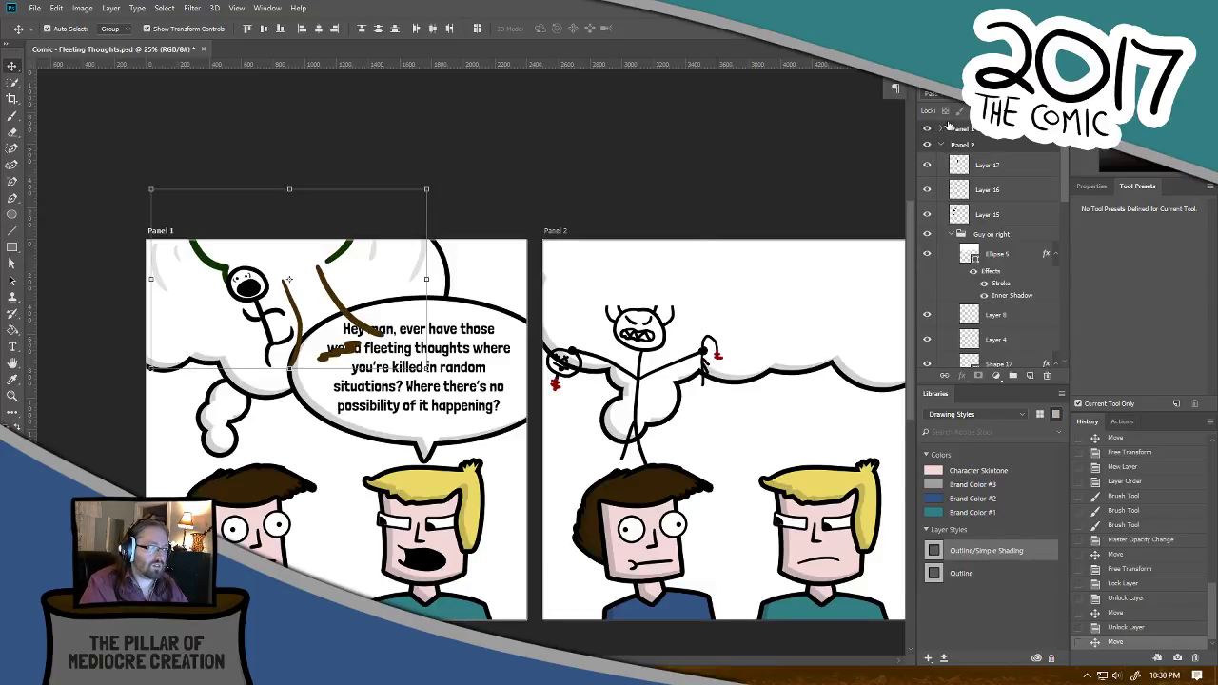
{"action": "left_click", "coordinate": [944, 128]}
{"action": "left_click", "coordinate": [942, 128]}
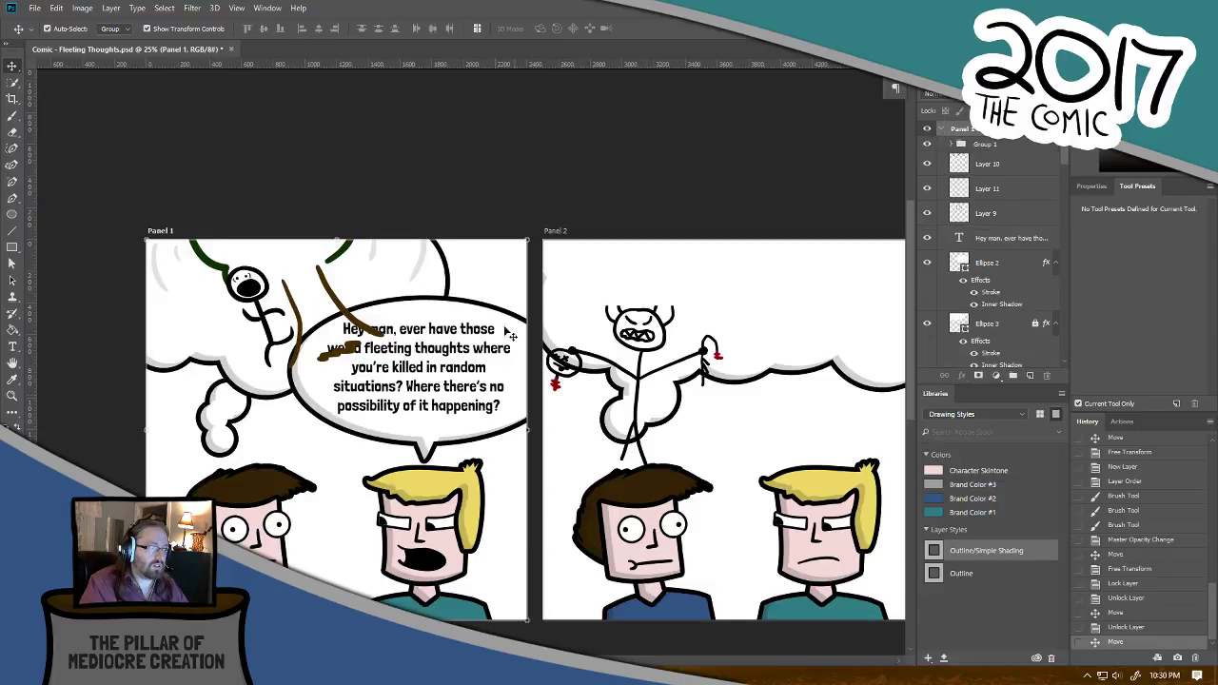
{"action": "left_click", "coordinate": [445, 371]}
{"action": "key", "text": "ctrl+t"}
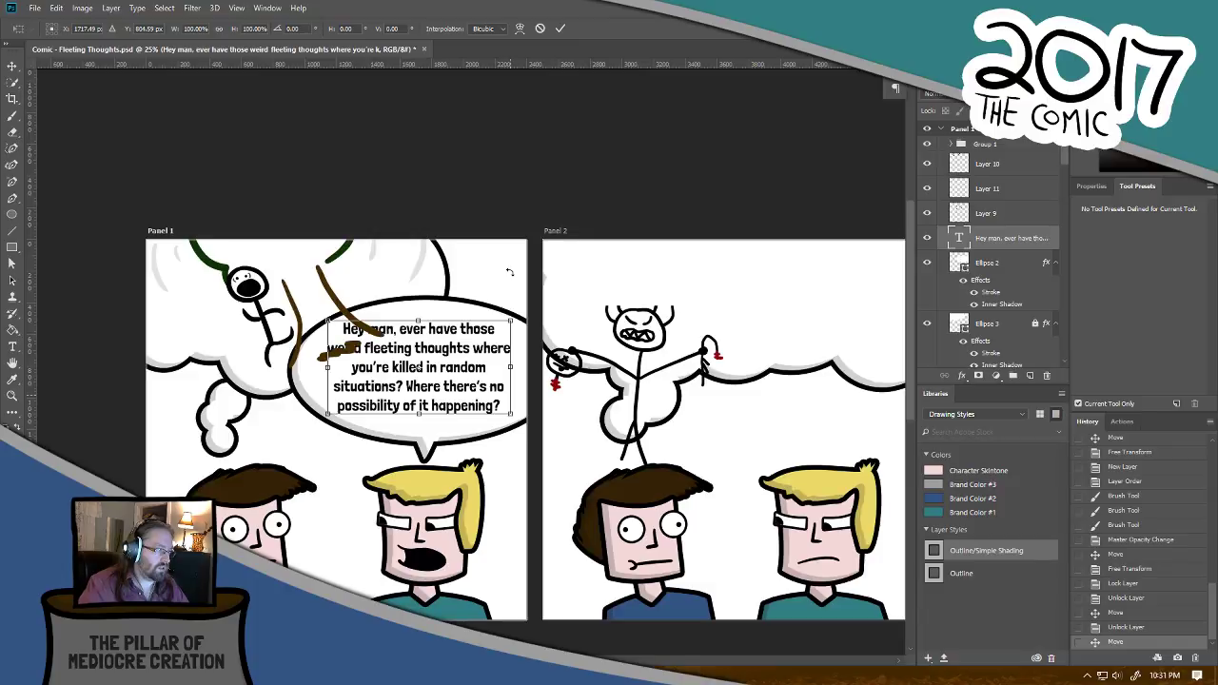
{"action": "key", "text": "Return"}
{"action": "left_click", "coordinate": [481, 311]}
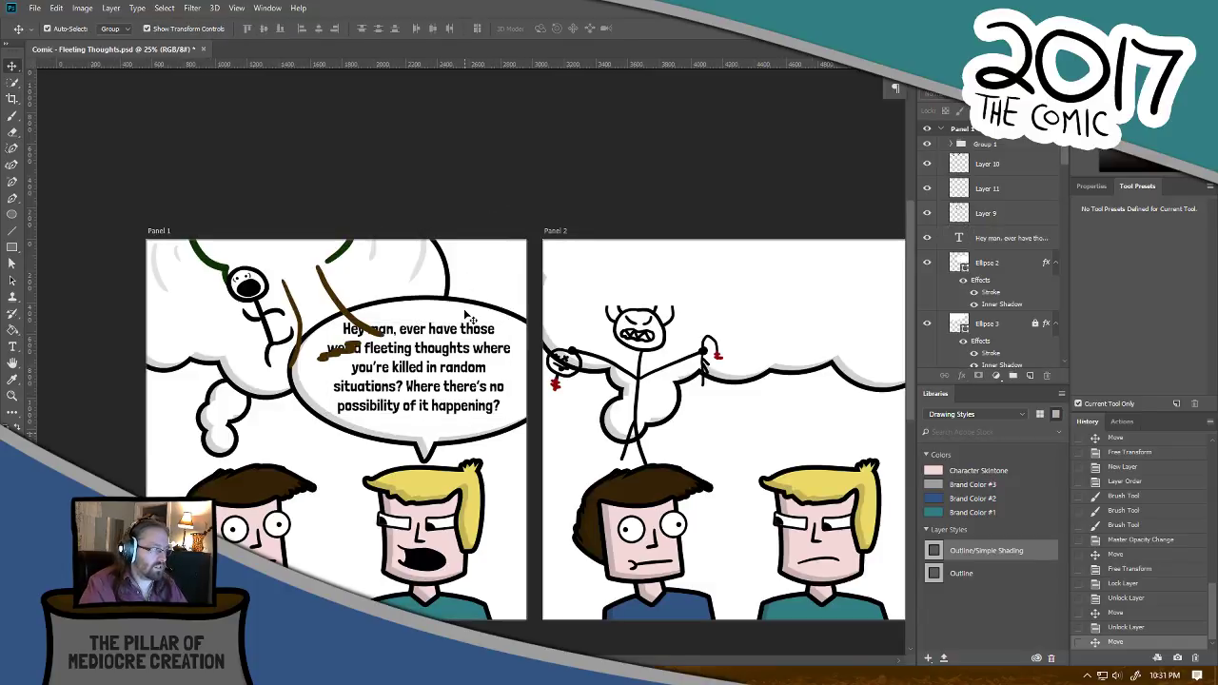
Step: Bring Panel 1's speech bubble, Ellipse 2, forward to the top of the panel's layer stack, above Group 1
{"action": "left_click", "coordinate": [519, 332]}
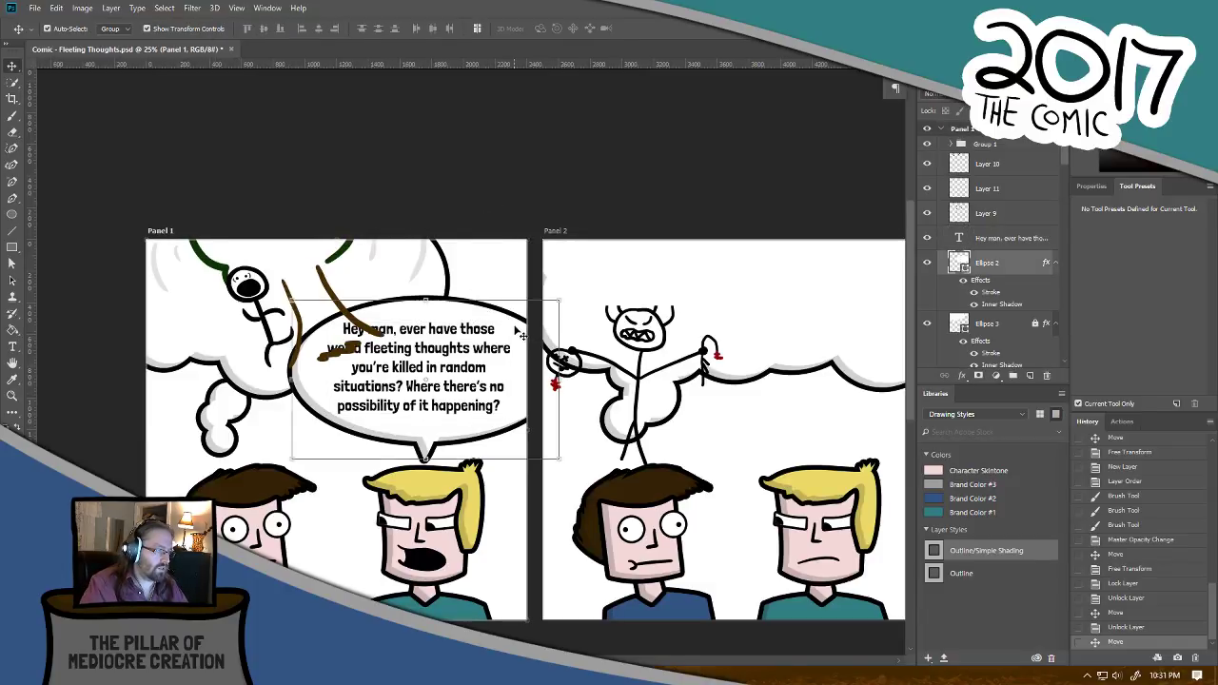
{"action": "key", "text": "ctrl+bracketright"}
{"action": "key", "text": "ctrl+bracketright"}
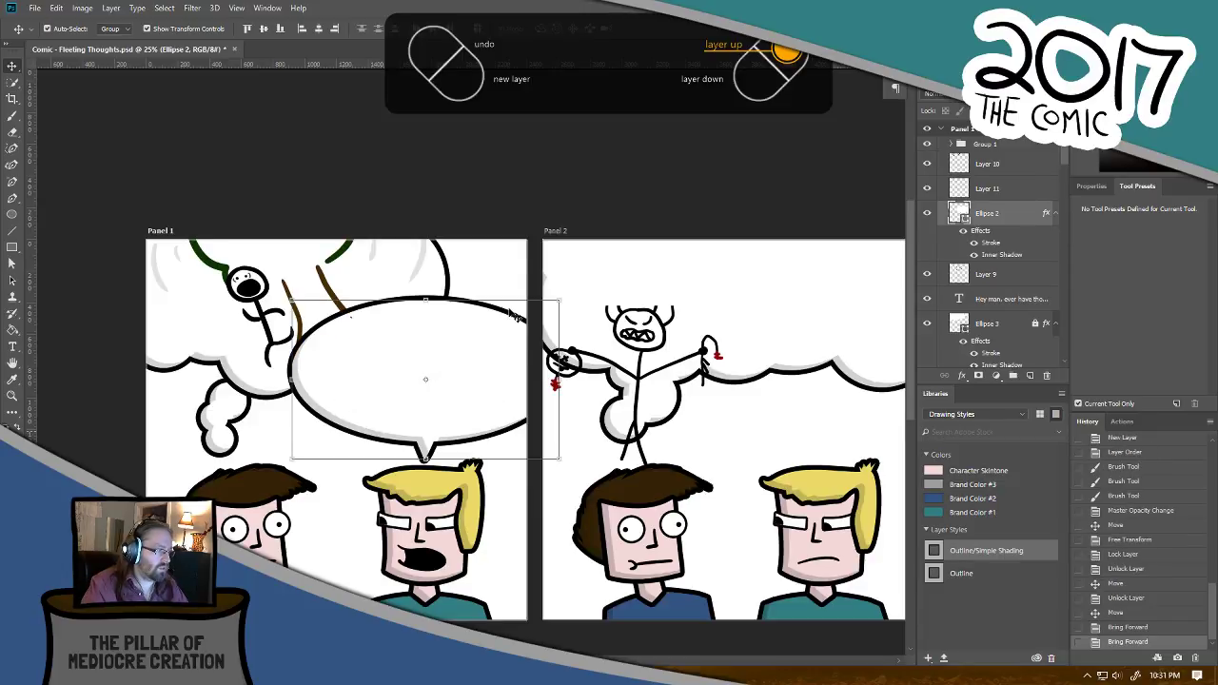
{"action": "key", "text": "ctrl+bracketright"}
{"action": "key", "text": "ctrl+bracketright"}
{"action": "key", "text": "ctrl+bracketright"}
{"action": "key", "text": "ctrl+bracketright"}
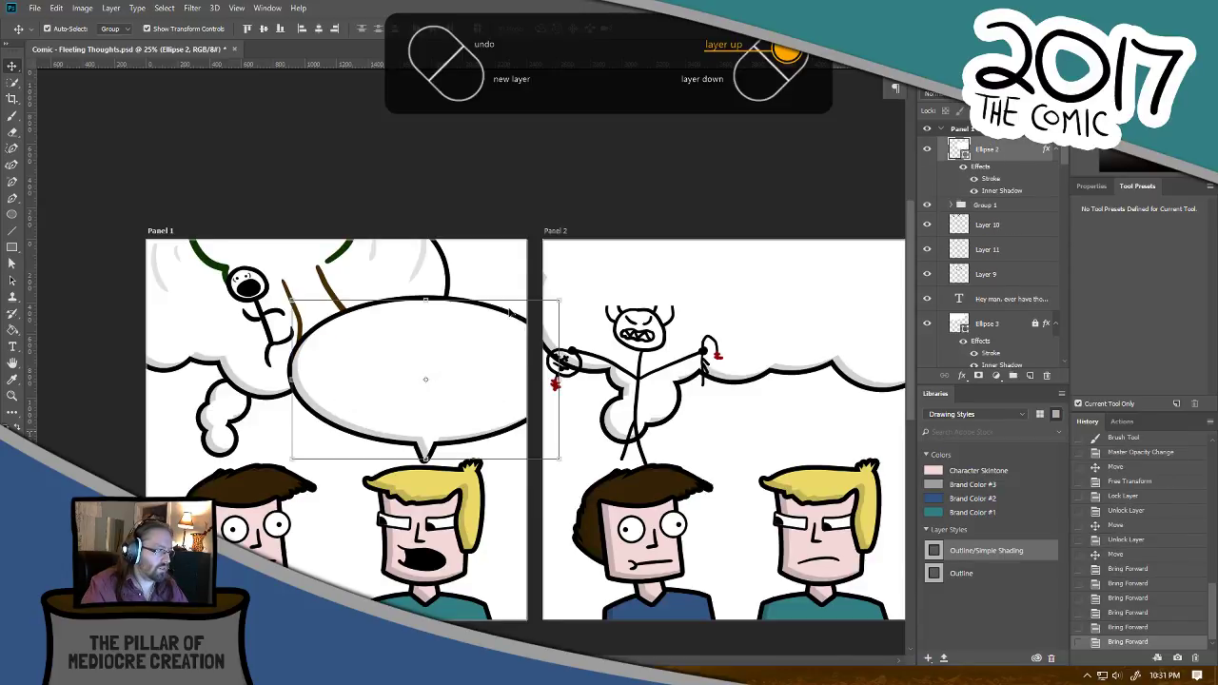
Step: Bring the "Hey man, ever have those..." text layer forward so it sits directly above the Ellipse 2 speech bubble
{"action": "left_click", "coordinate": [995, 303]}
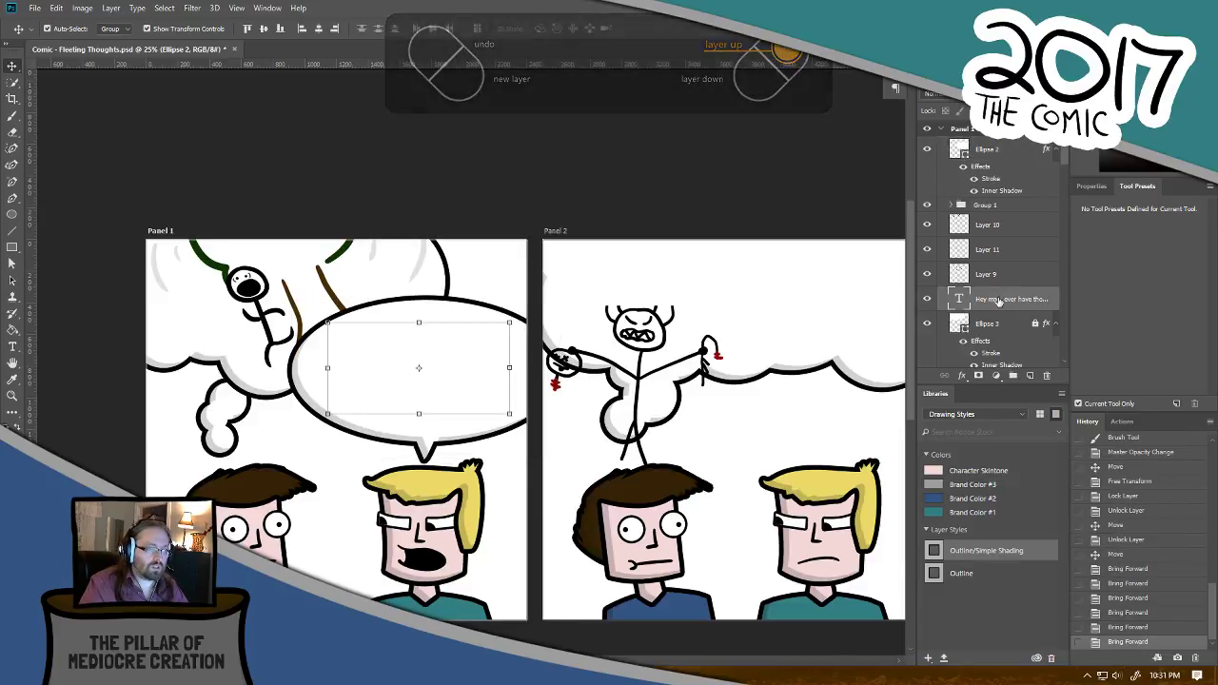
{"action": "key", "text": "ctrl+bracketright"}
{"action": "key", "text": "ctrl+bracketright"}
{"action": "key", "text": "ctrl+bracketright"}
{"action": "key", "text": "ctrl+bracketright"}
{"action": "key", "text": "ctrl+bracketright"}
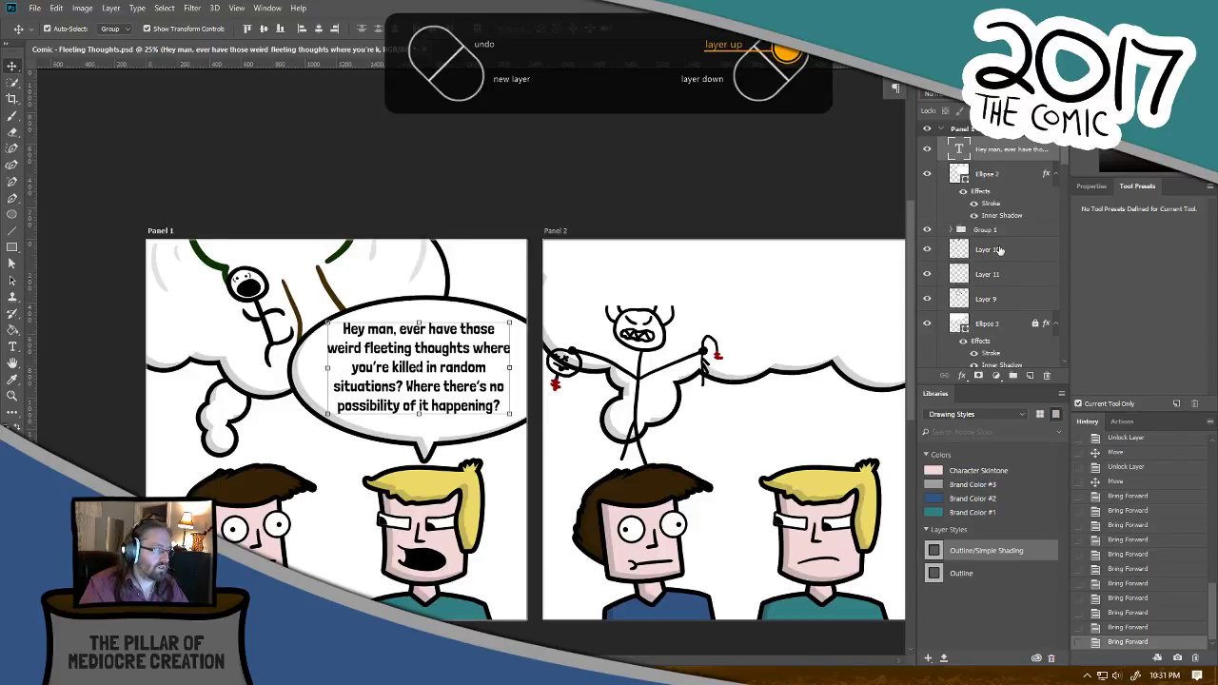
{"action": "left_click_drag", "start_coordinate": [609, 316], "coordinate": [433, 282]}
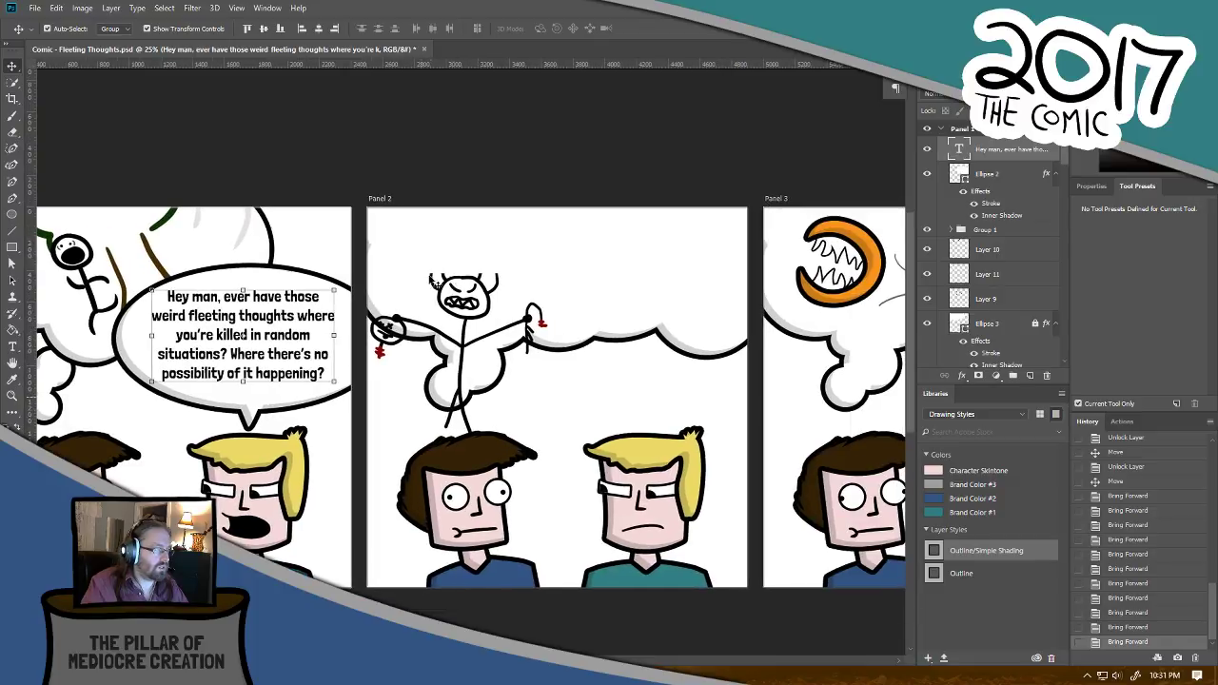
{"action": "left_click", "coordinate": [383, 358]}
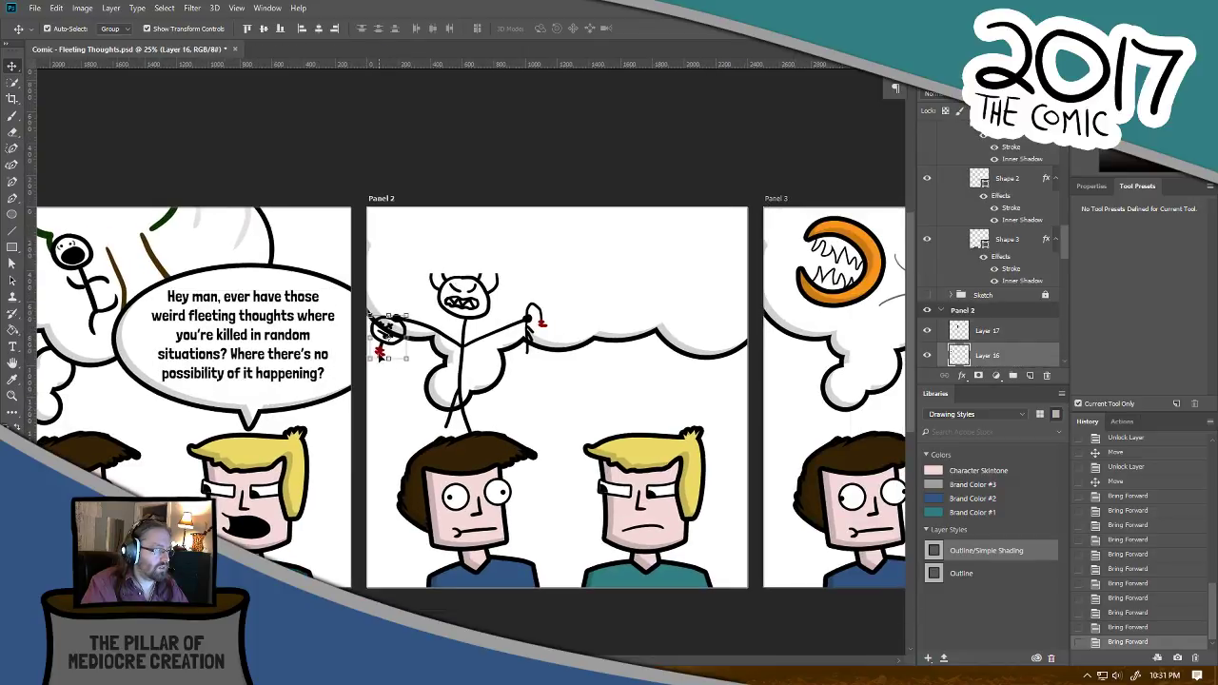
{"action": "left_click", "coordinate": [533, 330], "text": "shift"}
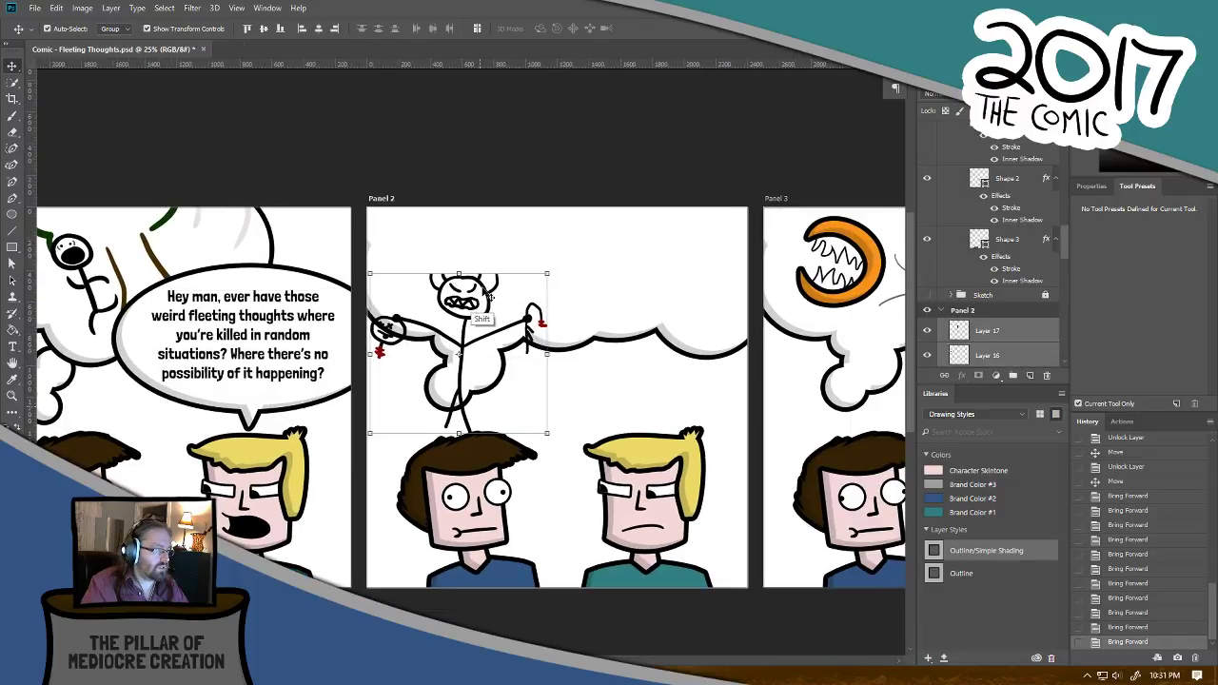
{"action": "left_click_drag", "start_coordinate": [469, 305], "coordinate": [515, 266]}
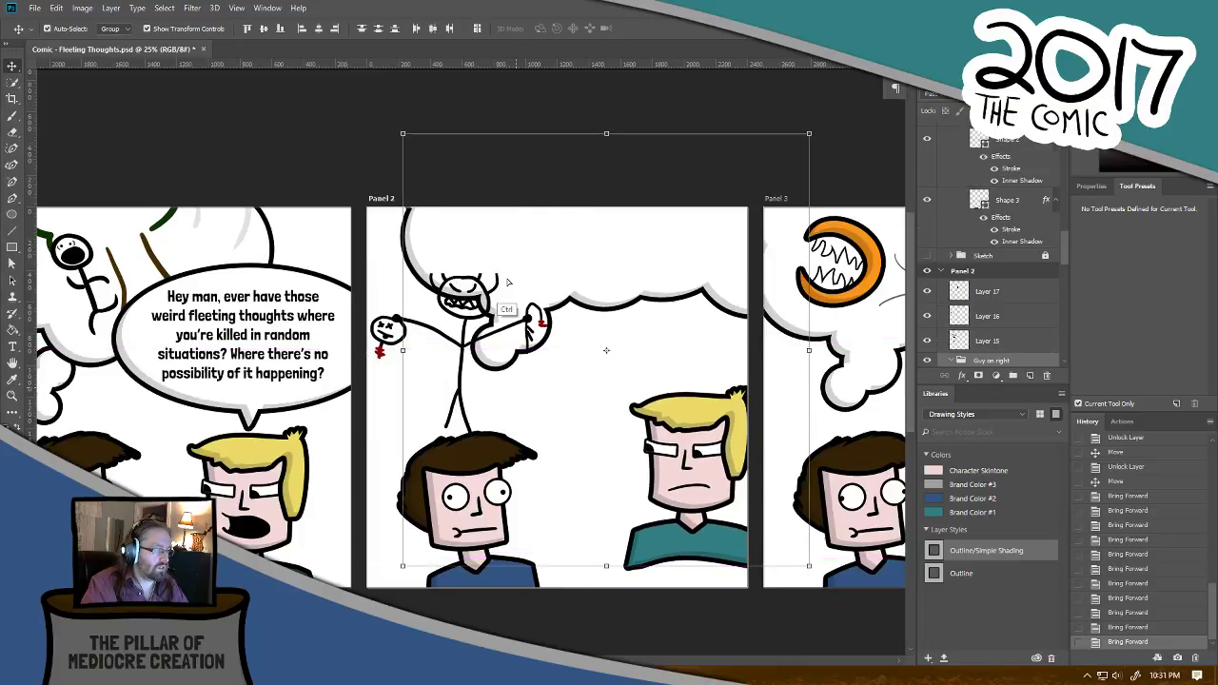
{"action": "key", "text": "ctrl+z"}
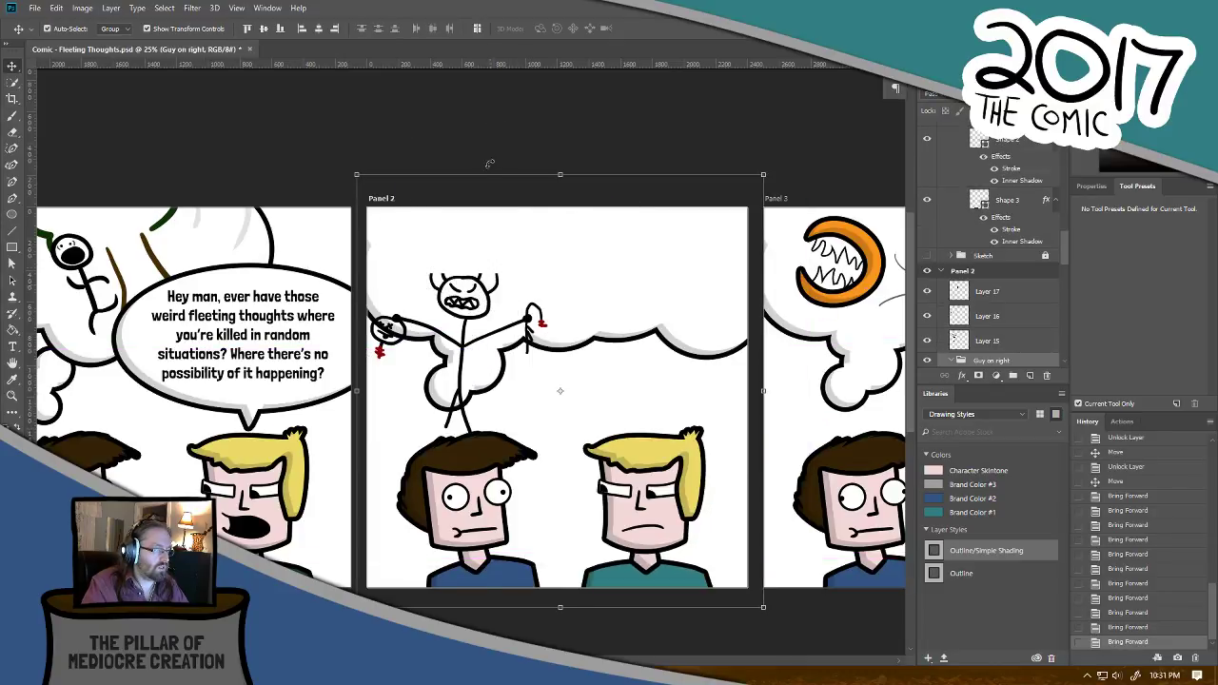
Step: Move the horned stick figure together with the severed head and body it holds up into Panel 2's thought cloud
{"action": "left_click", "coordinate": [386, 331]}
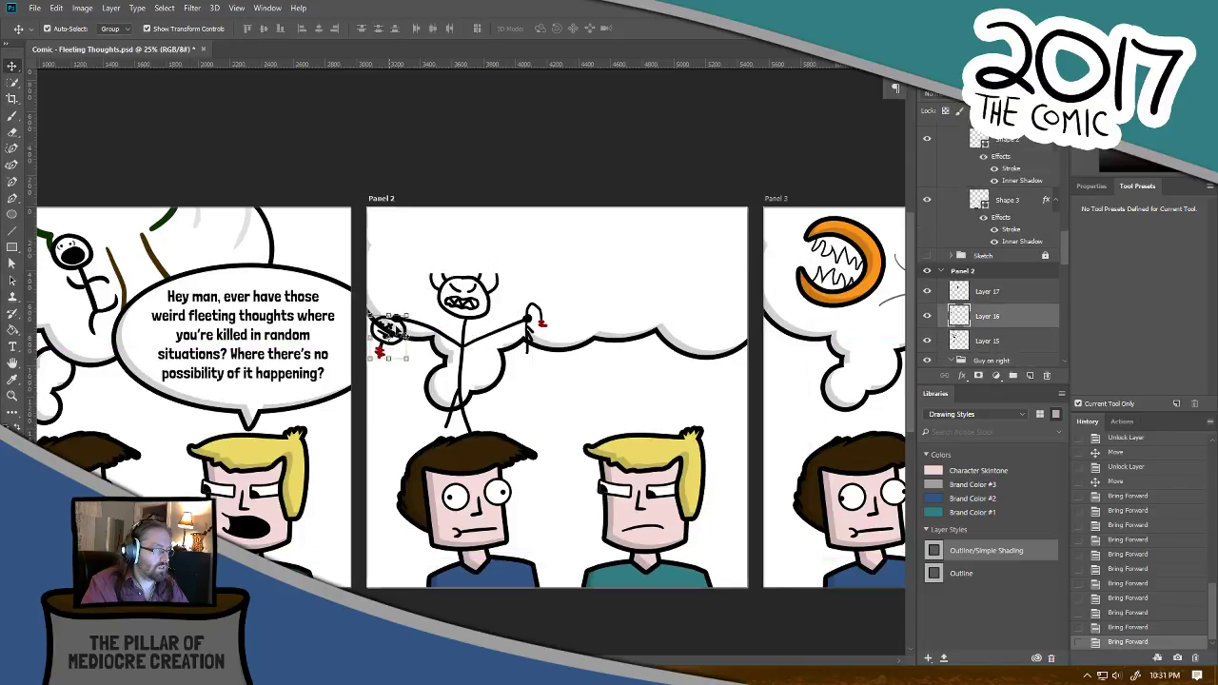
{"action": "left_click", "coordinate": [453, 325], "text": "shift"}
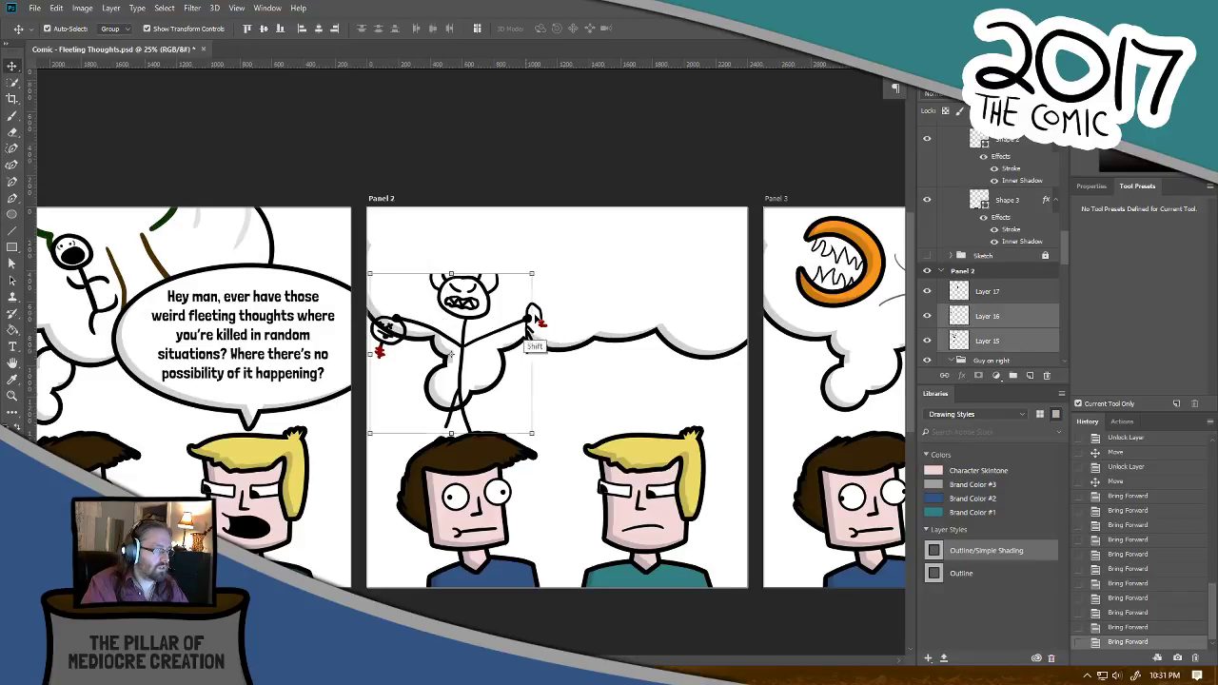
{"action": "left_click_drag", "start_coordinate": [531, 331], "coordinate": [614, 273]}
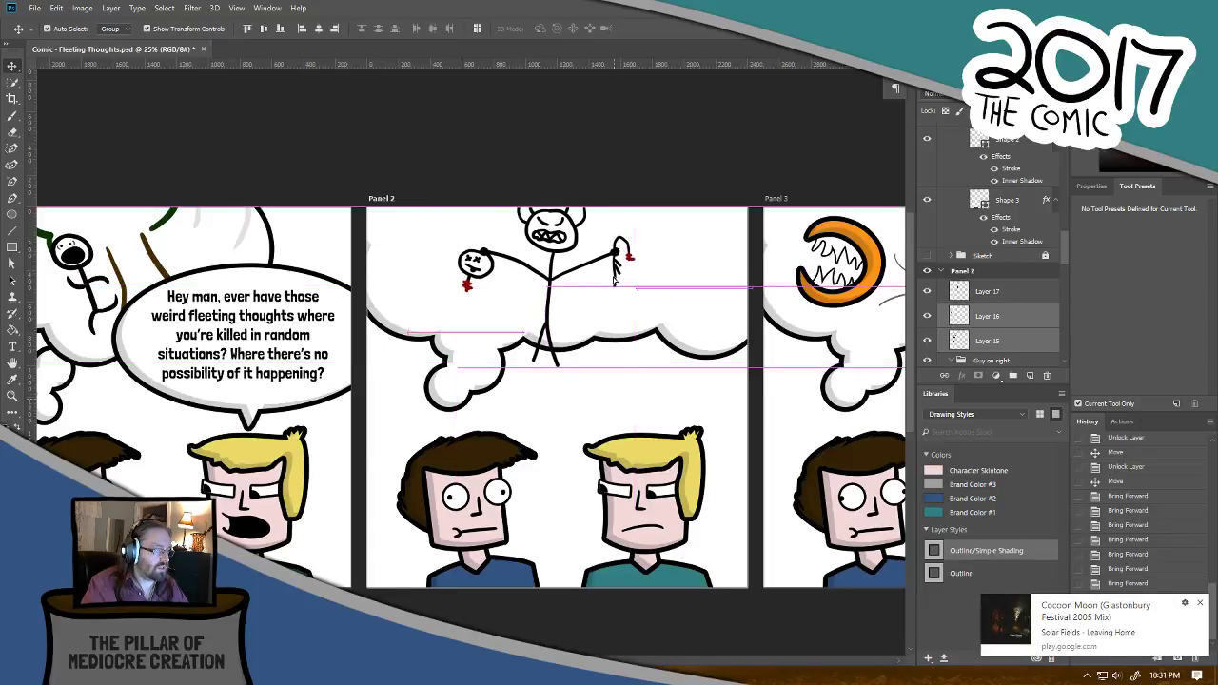
{"action": "left_click", "coordinate": [594, 136]}
Step: Erase the parts of the horned figure's legs on Layer 15 that extend below the thought cloud's outline in Panel 2
{"action": "left_click", "coordinate": [548, 338]}
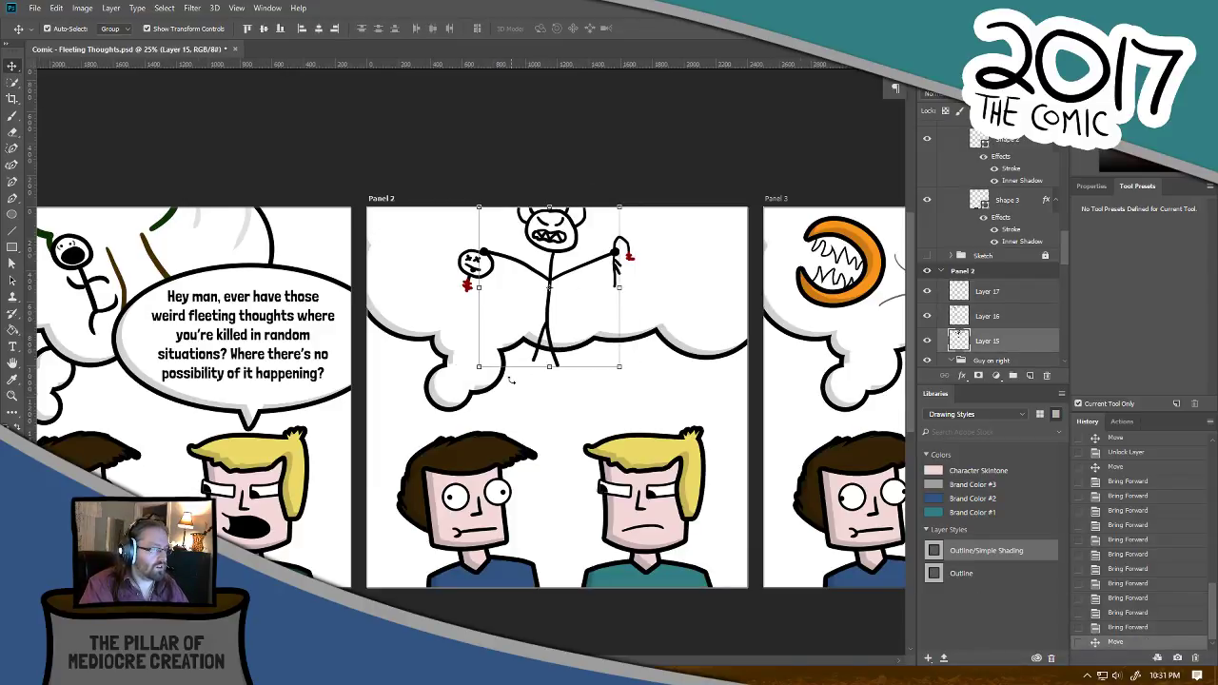
{"action": "key", "text": "ctrl+plus"}
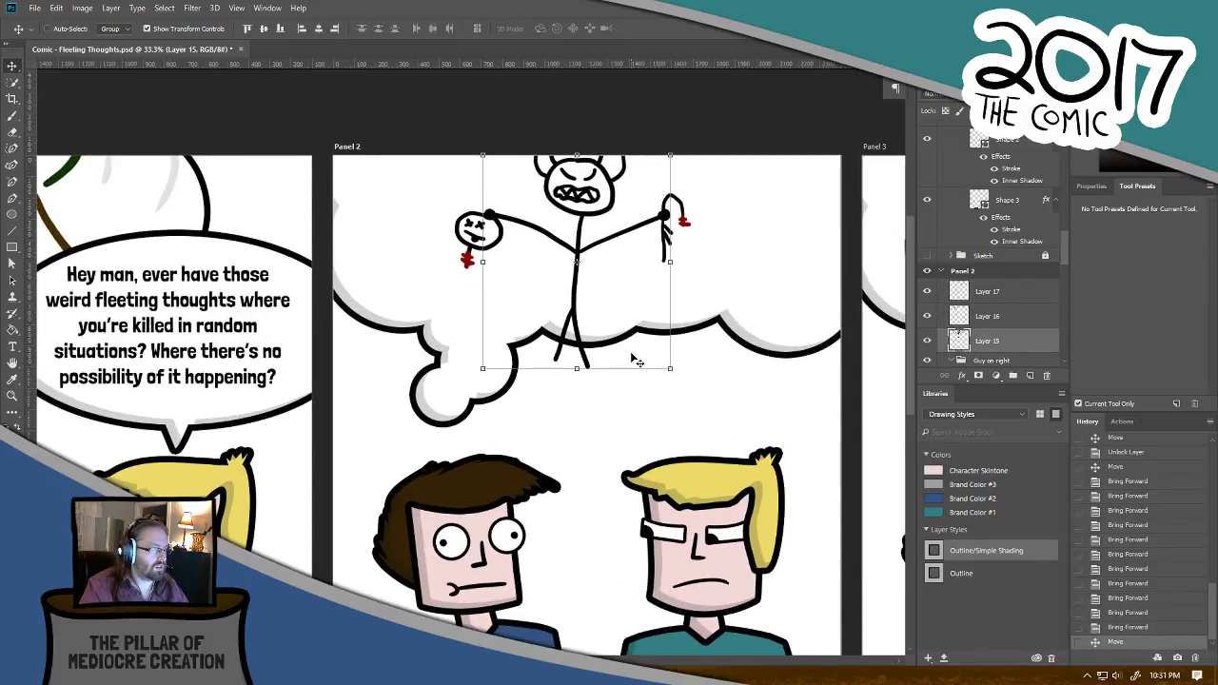
{"action": "key", "text": "ctrl+plus"}
{"action": "key", "text": "ctrl+plus"}
{"action": "left_click_drag", "start_coordinate": [647, 387], "coordinate": [435, 367]}
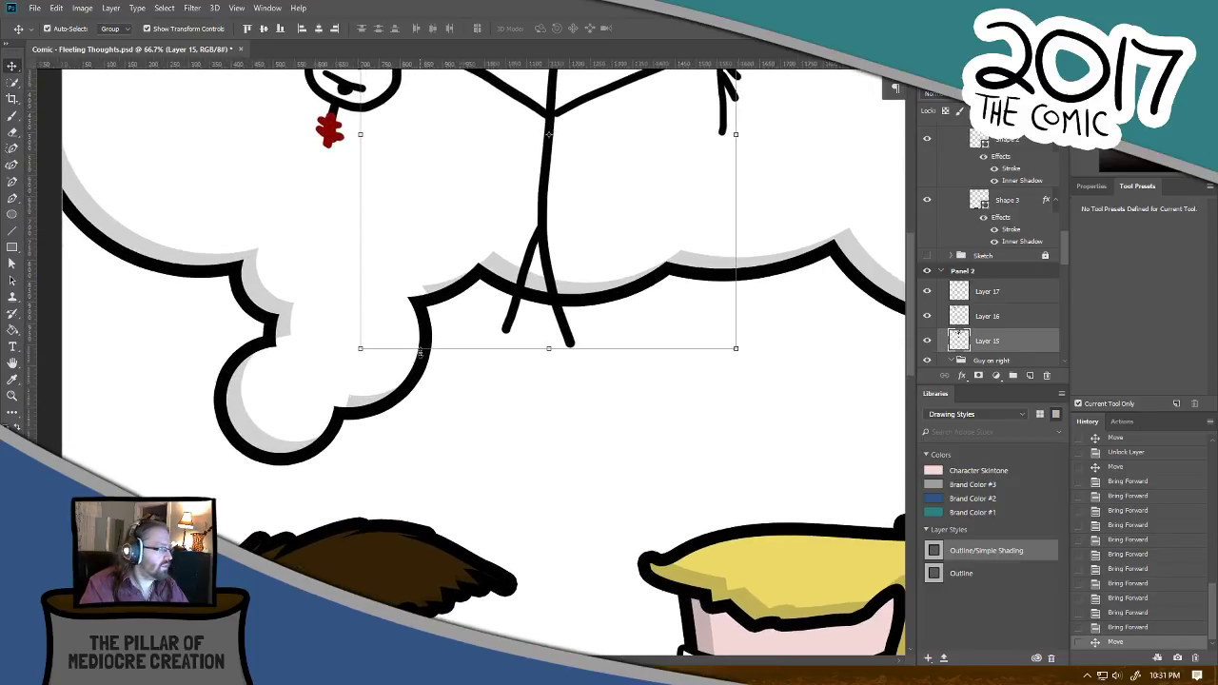
{"action": "left_click", "coordinate": [12, 132]}
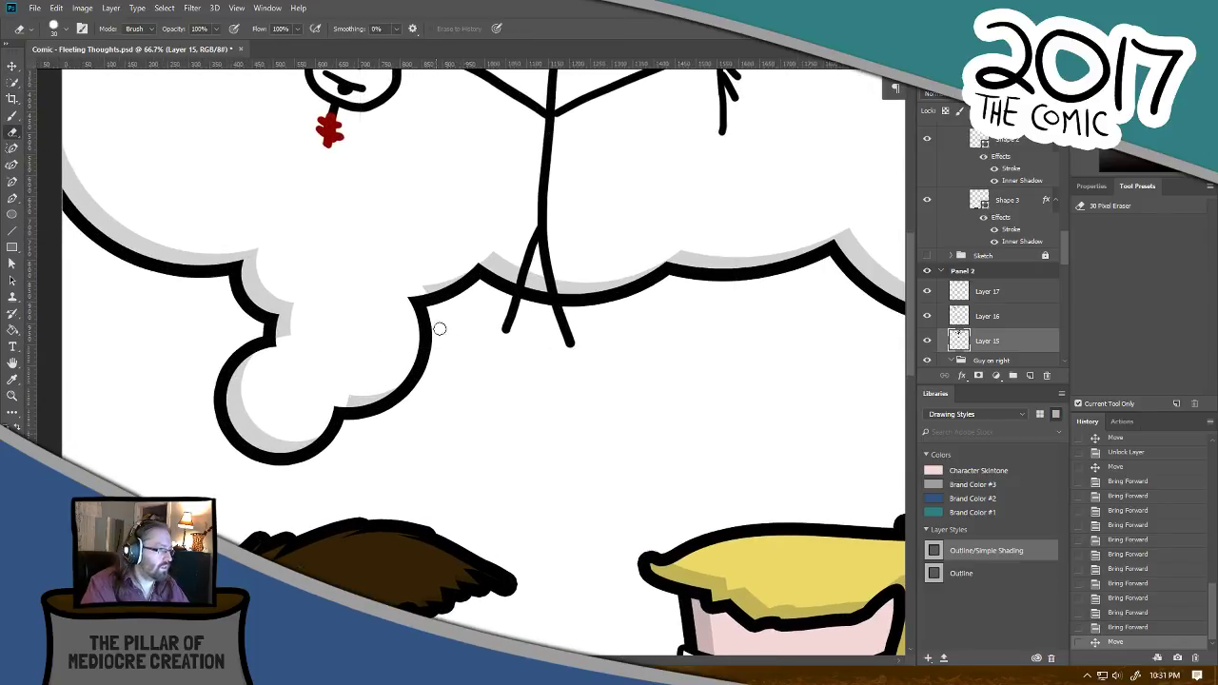
{"action": "mouse_move", "coordinate": [509, 296]}
{"action": "left_mouse_down"}
{"action": "mouse_move", "coordinate": [502, 340]}
{"action": "mouse_move", "coordinate": [508, 316]}
{"action": "mouse_move", "coordinate": [514, 330]}
{"action": "mouse_move", "coordinate": [561, 305]}
{"action": "mouse_move", "coordinate": [553, 352]}
{"action": "left_mouse_up"}
{"action": "left_click", "coordinate": [514, 302]}
{"action": "left_click", "coordinate": [519, 303]}
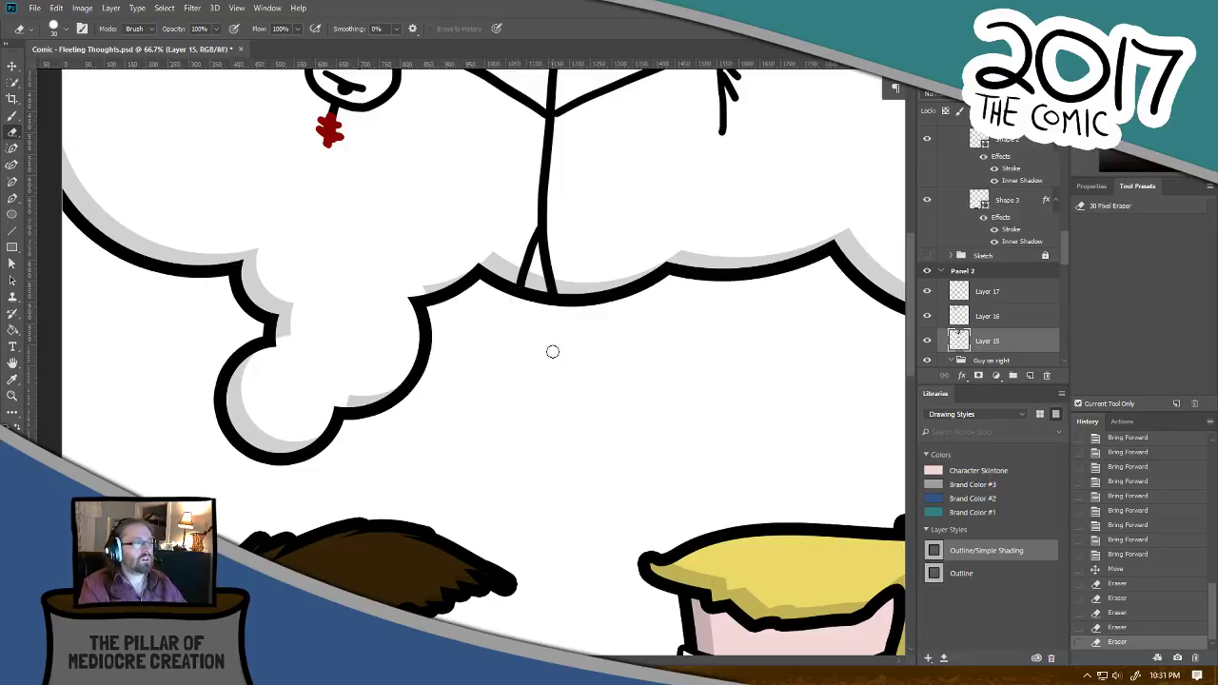
Step: Review all six panels in sequence, checking the thought-cloud drawings, speech bubbles and characters' expressions
{"action": "key", "text": "ctrl+minus"}
{"action": "key", "text": "ctrl+minus"}
{"action": "key", "text": "ctrl+minus"}
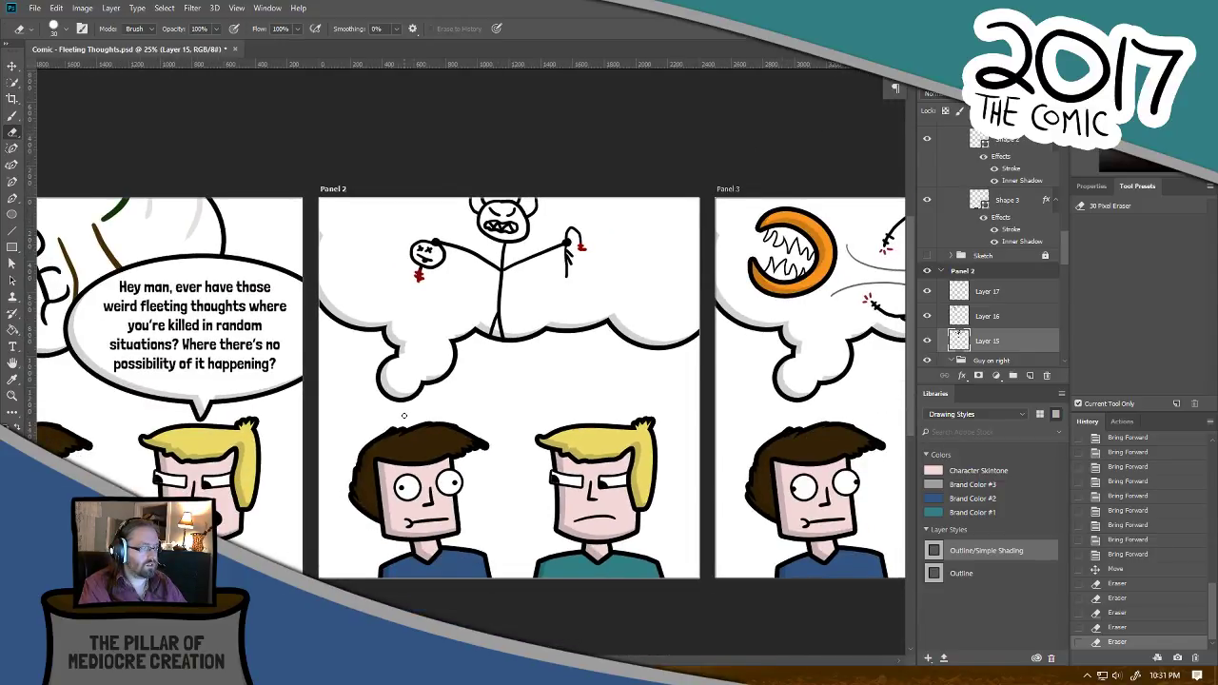
{"action": "key", "text": "ctrl+minus"}
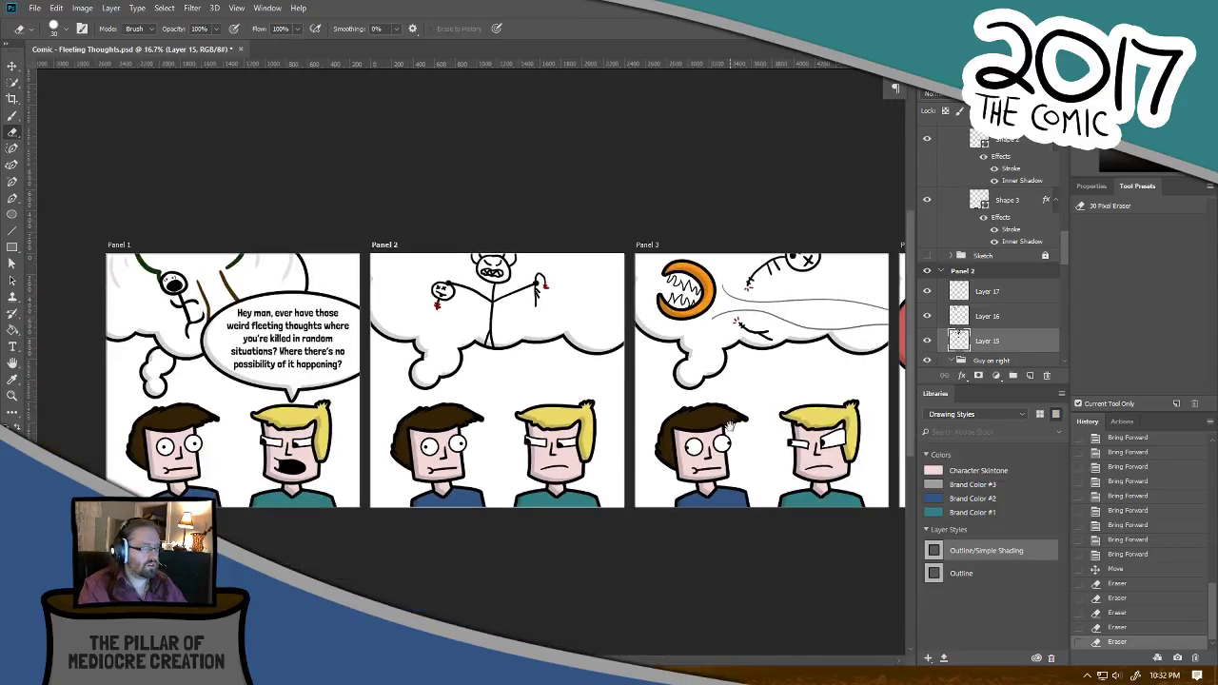
{"action": "left_click_drag", "start_coordinate": [662, 415], "coordinate": [616, 477]}
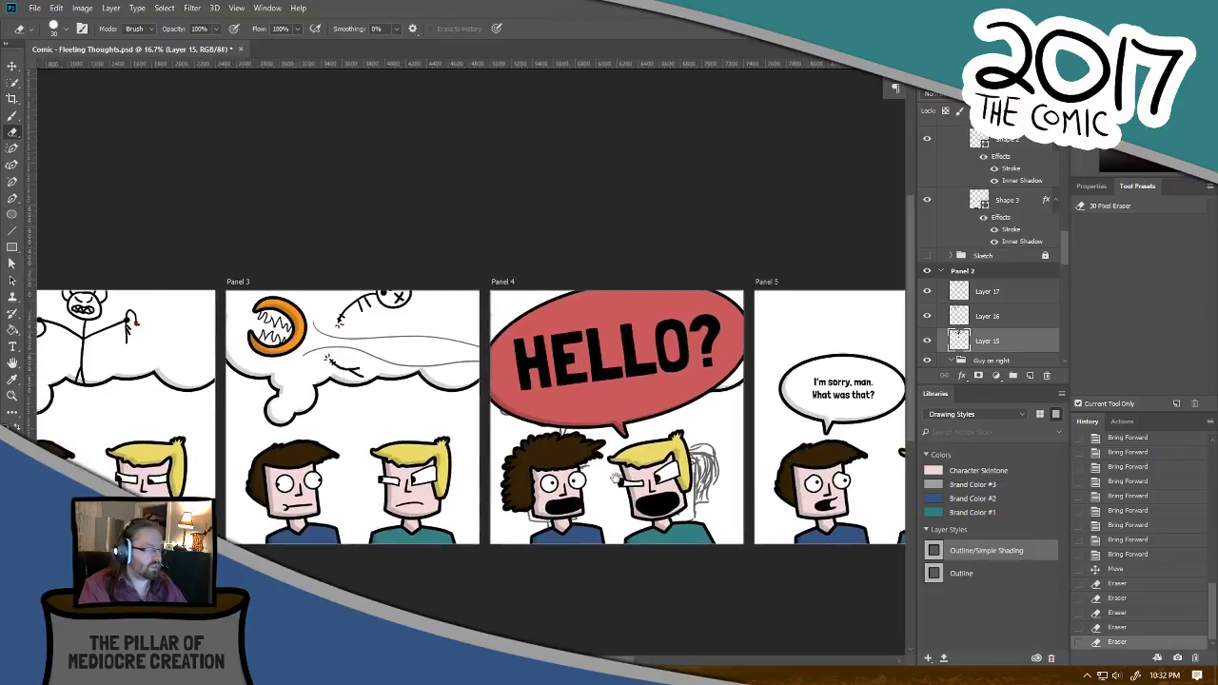
{"action": "left_click_drag", "start_coordinate": [433, 553], "coordinate": [588, 457]}
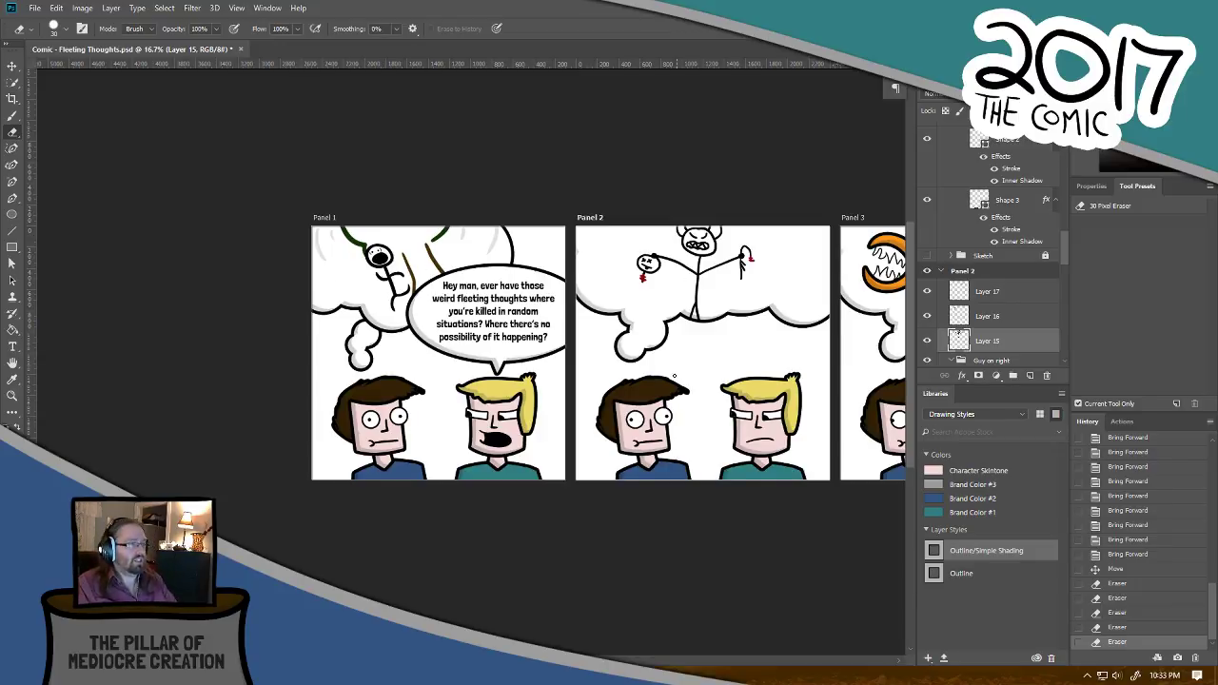
{"action": "left_click_drag", "start_coordinate": [674, 376], "coordinate": [502, 382]}
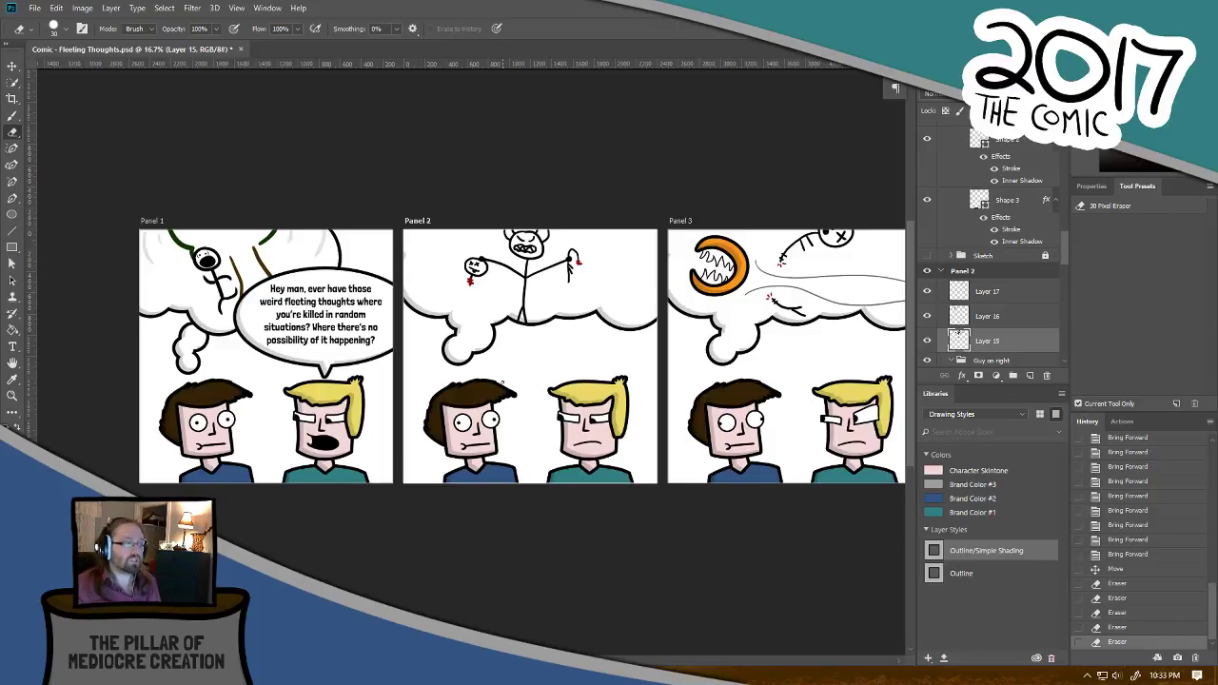
{"action": "left_click_drag", "start_coordinate": [680, 478], "coordinate": [296, 474]}
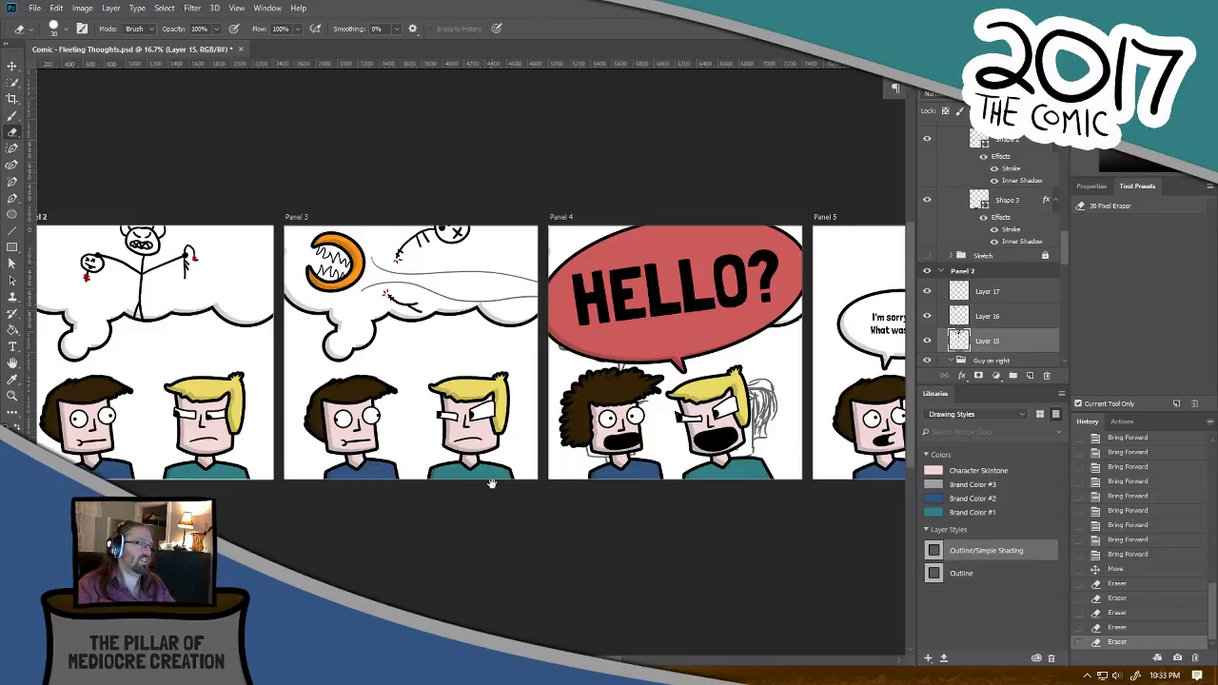
{"action": "left_click_drag", "start_coordinate": [561, 482], "coordinate": [368, 473]}
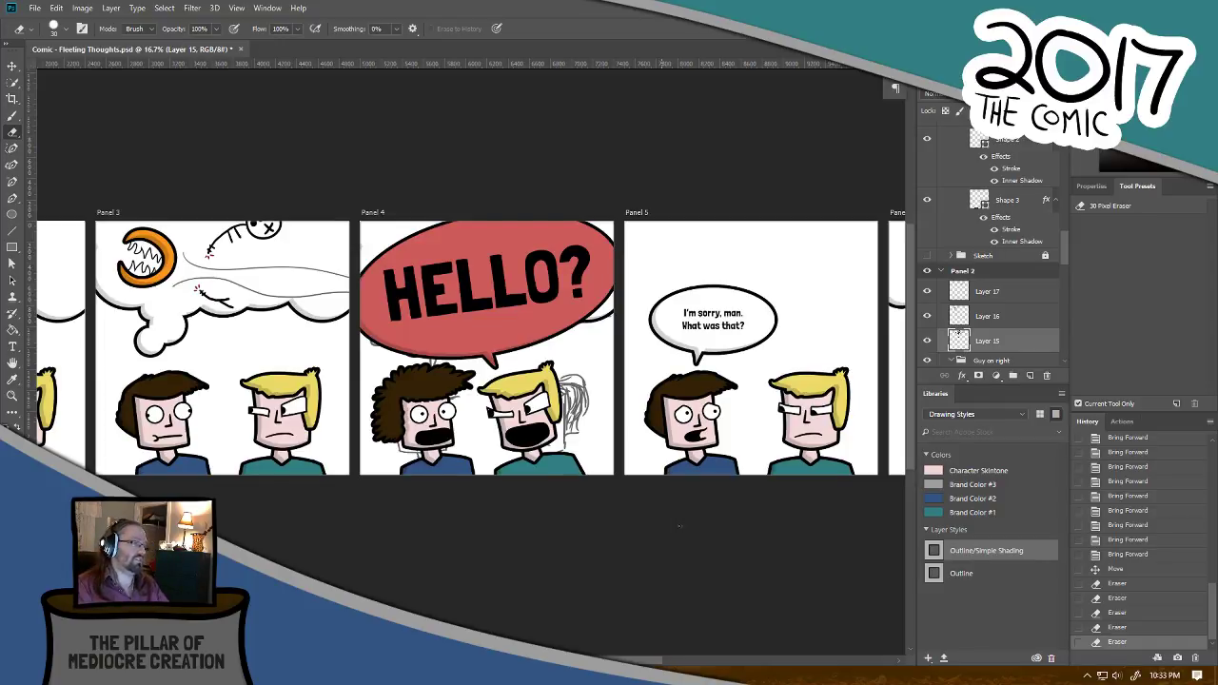
{"action": "left_click_drag", "start_coordinate": [709, 474], "coordinate": [463, 445]}
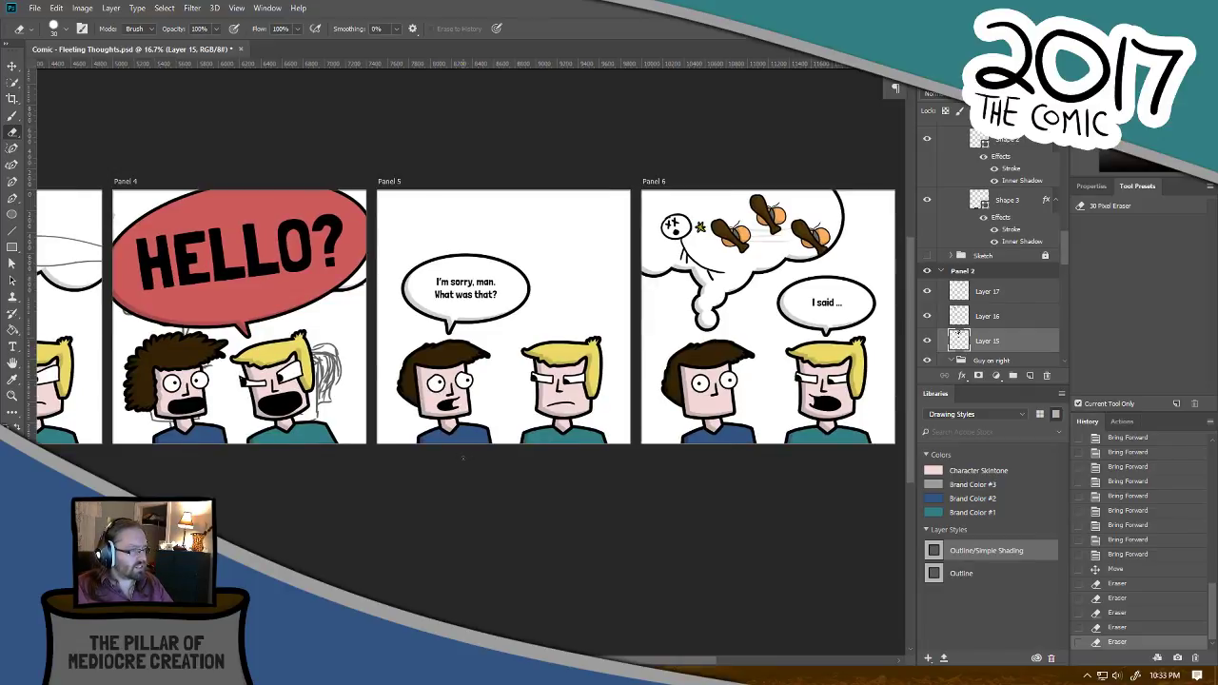
{"action": "left_click_drag", "start_coordinate": [742, 489], "coordinate": [433, 484]}
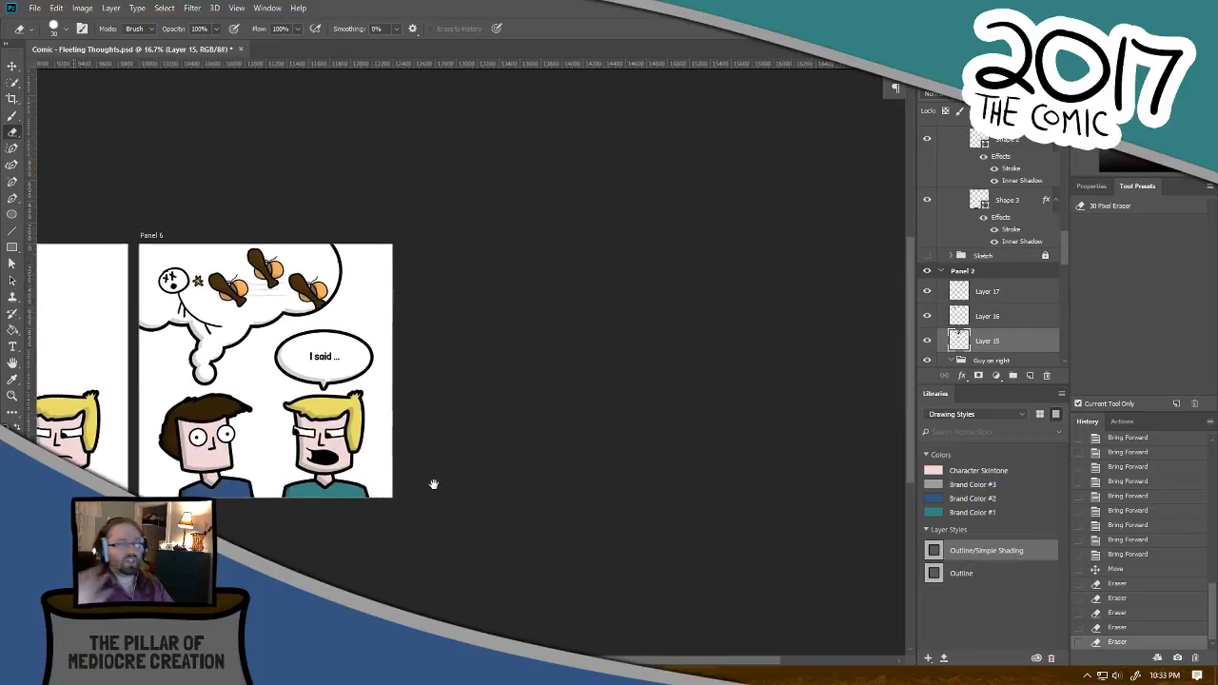
{"action": "left_click_drag", "start_coordinate": [404, 403], "coordinate": [559, 422]}
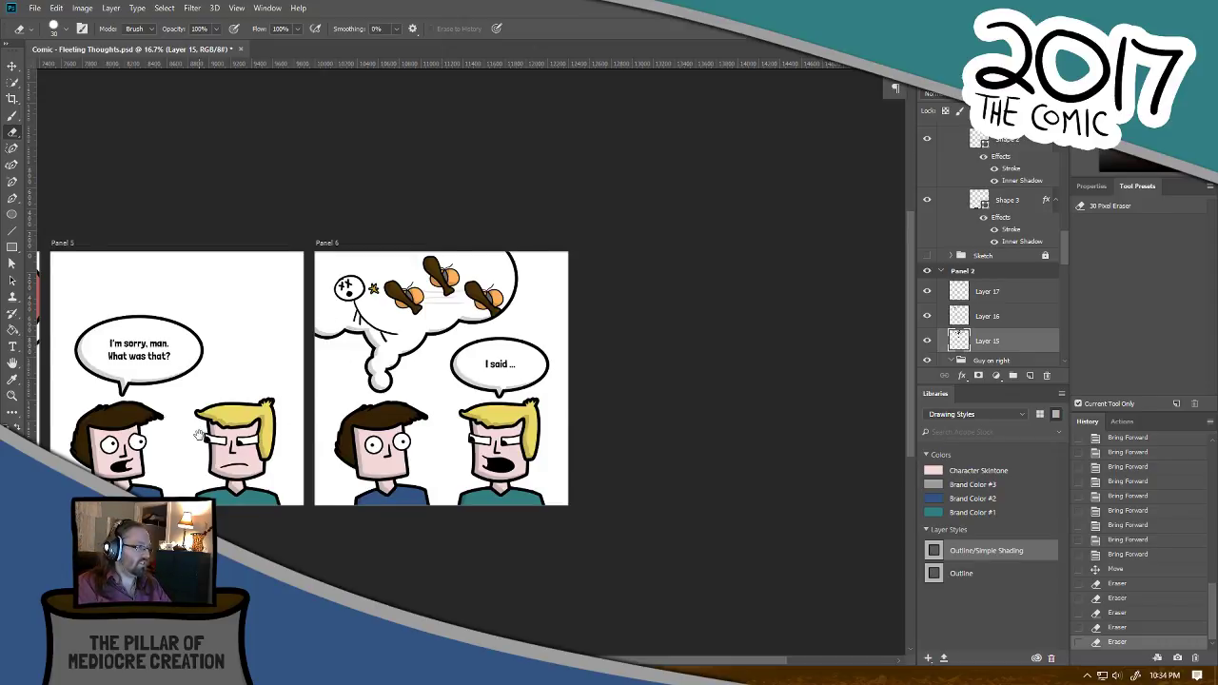
{"action": "left_click_drag", "start_coordinate": [199, 435], "coordinate": [759, 455]}
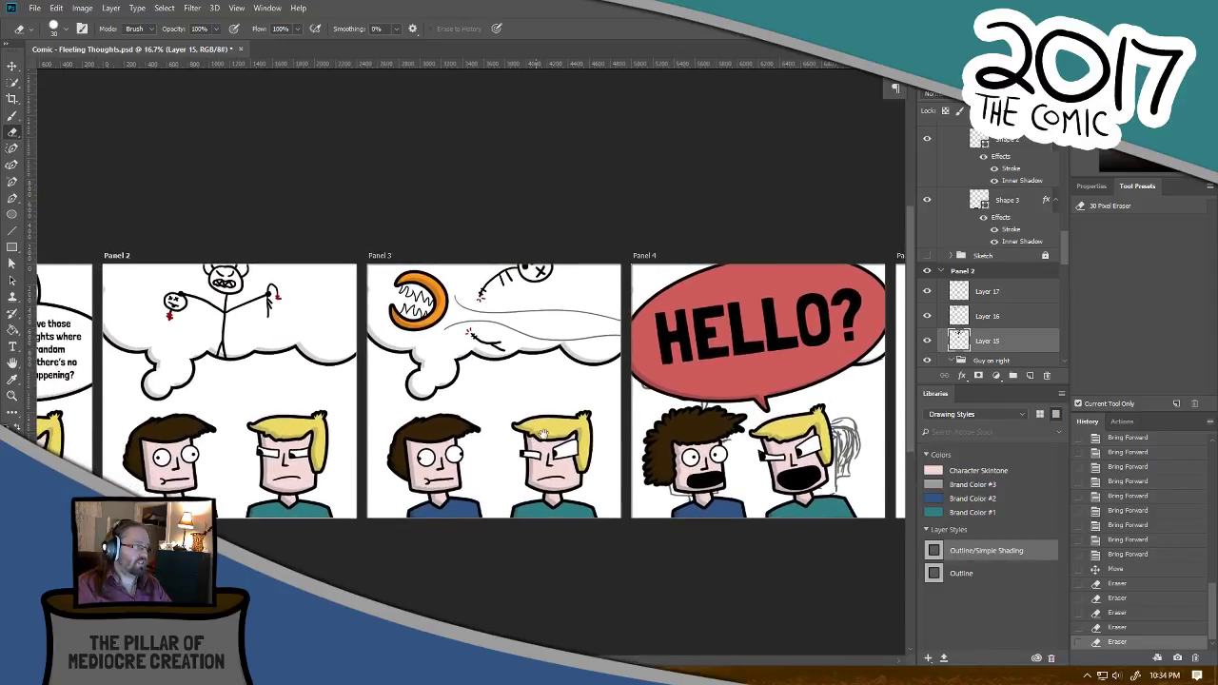
{"action": "left_click_drag", "start_coordinate": [377, 458], "coordinate": [625, 430]}
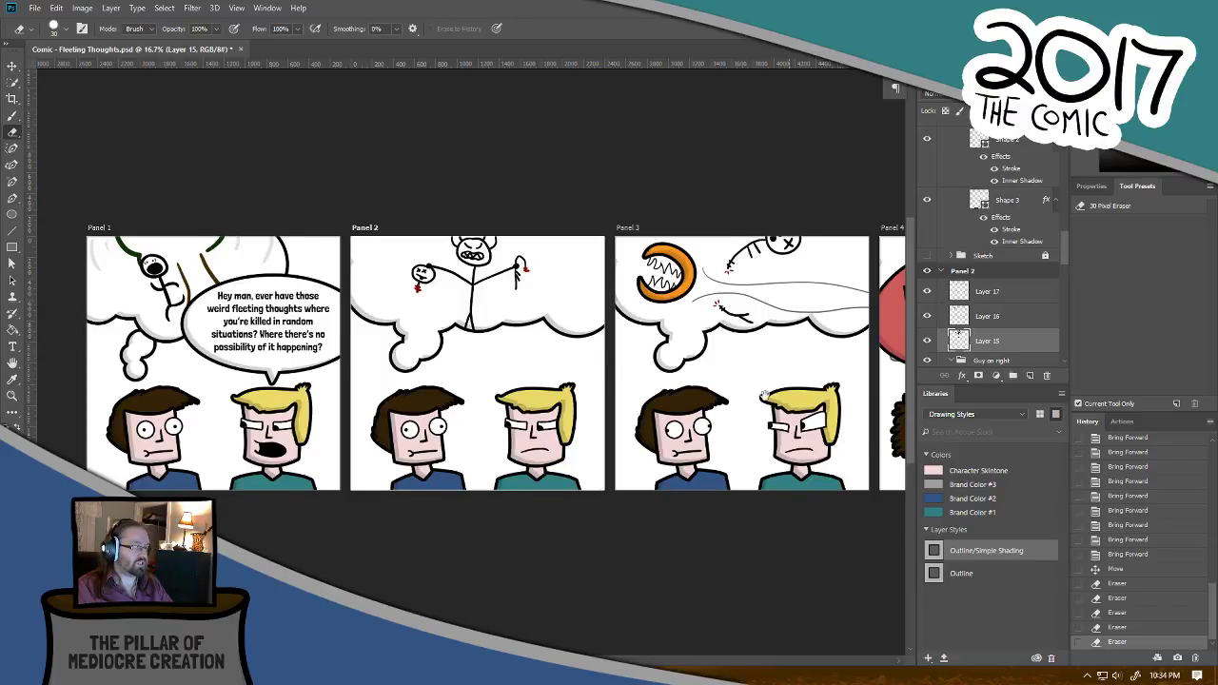
{"action": "left_click_drag", "start_coordinate": [837, 444], "coordinate": [284, 427]}
{"action": "left_click_drag", "start_coordinate": [711, 445], "coordinate": [892, 457]}
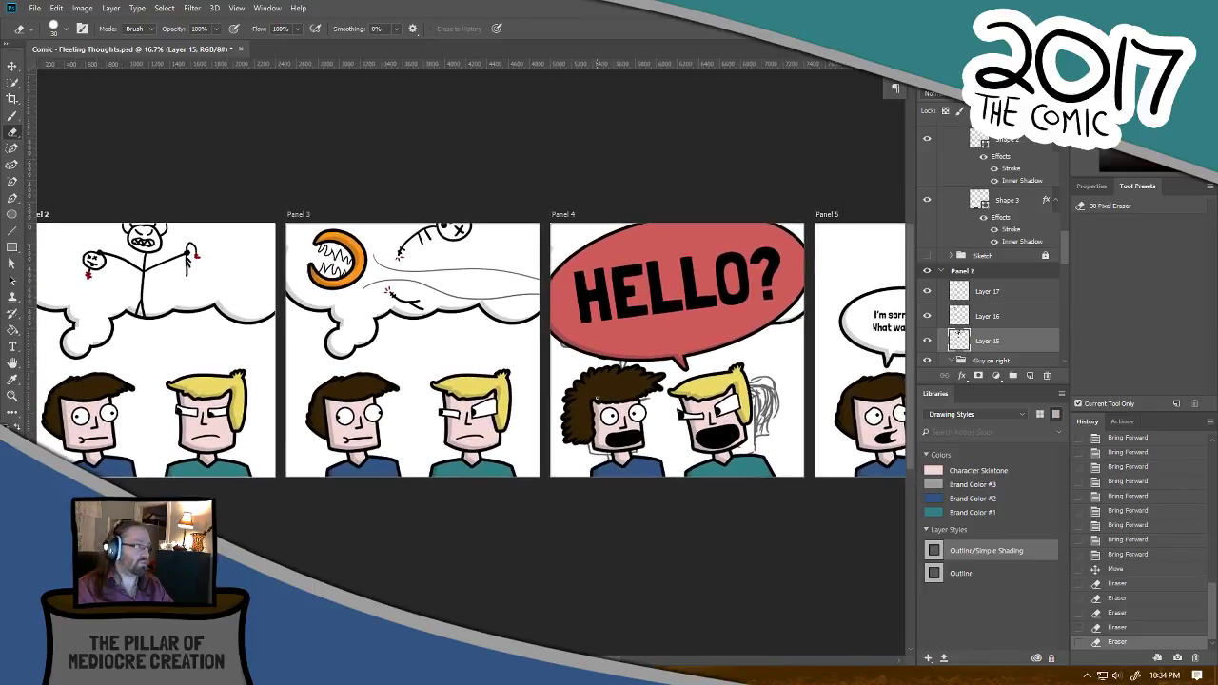
{"action": "left_click_drag", "start_coordinate": [356, 512], "coordinate": [429, 516]}
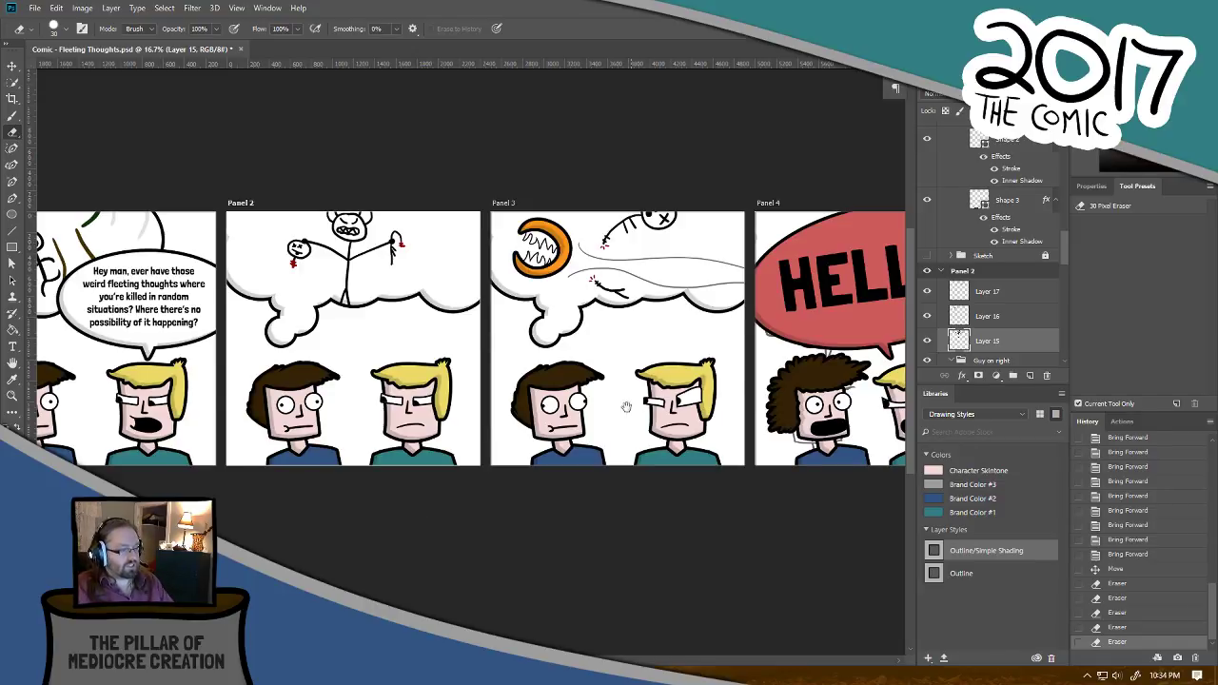
{"action": "left_click_drag", "start_coordinate": [682, 517], "coordinate": [294, 554]}
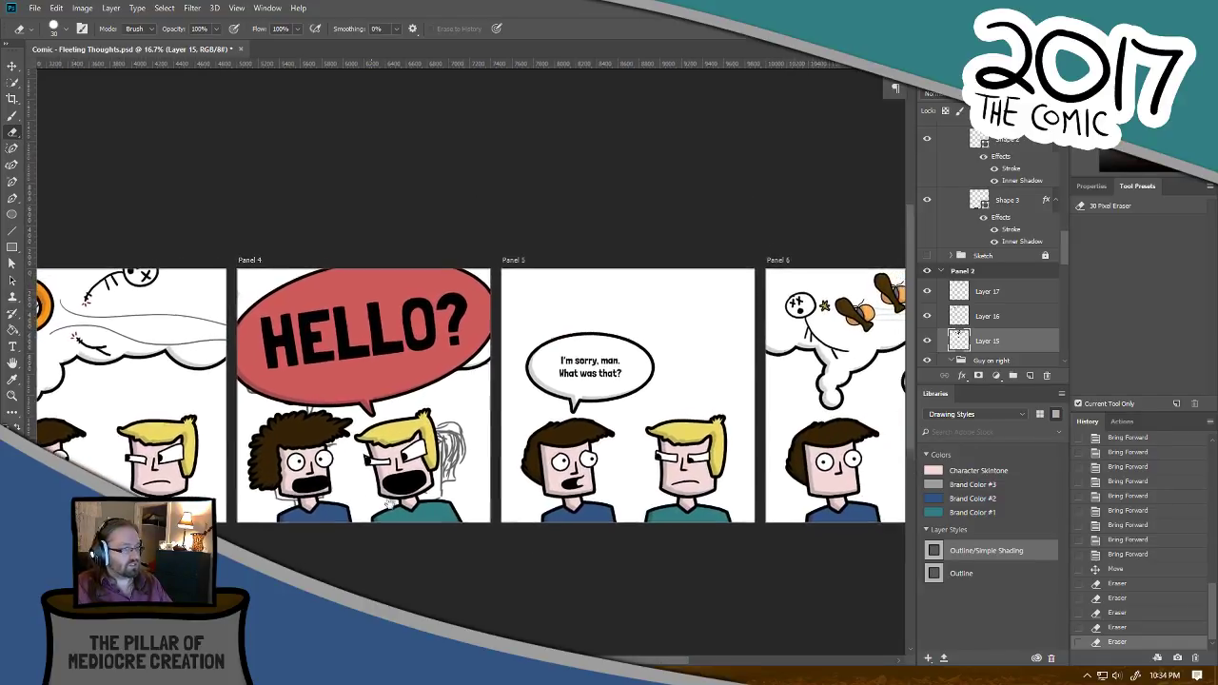
{"action": "left_click_drag", "start_coordinate": [694, 583], "coordinate": [332, 509]}
{"action": "left_click_drag", "start_coordinate": [446, 536], "coordinate": [572, 529]}
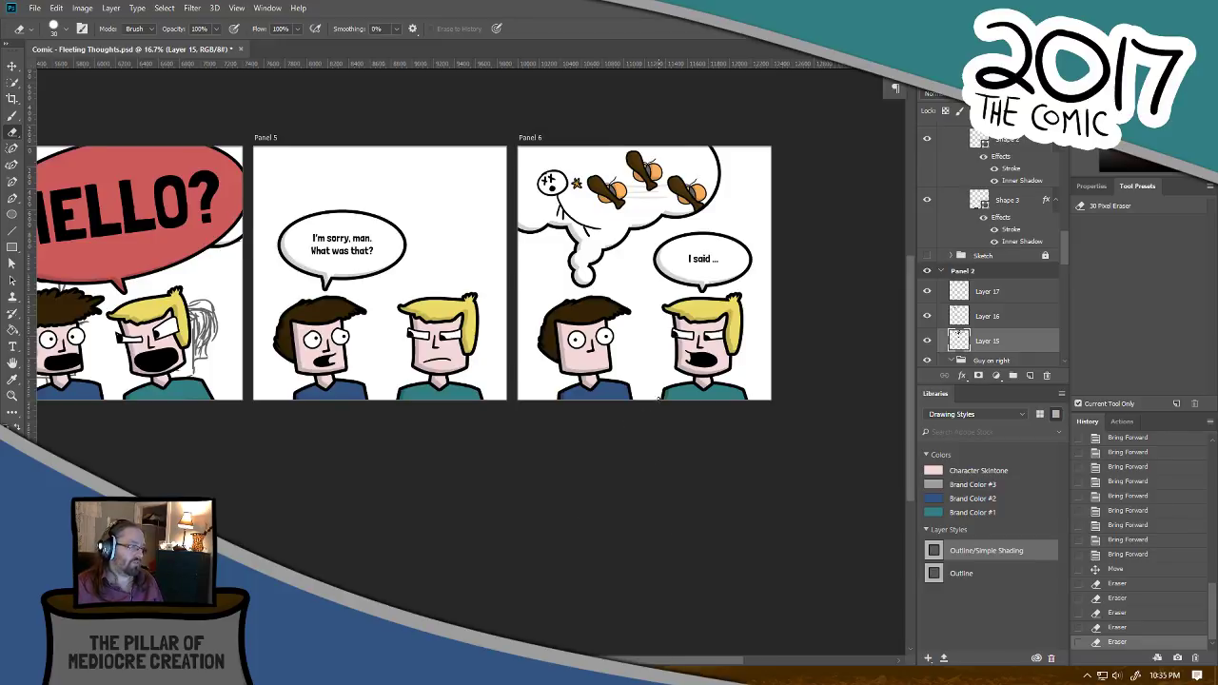
Step: Inspect the brown-haired character's face in Panel 6 up close with no layer selected, and compare it with the neighbouring panels
{"action": "key", "text": "ctrl+plus"}
{"action": "key", "text": "ctrl+plus"}
{"action": "key", "text": "ctrl+plus"}
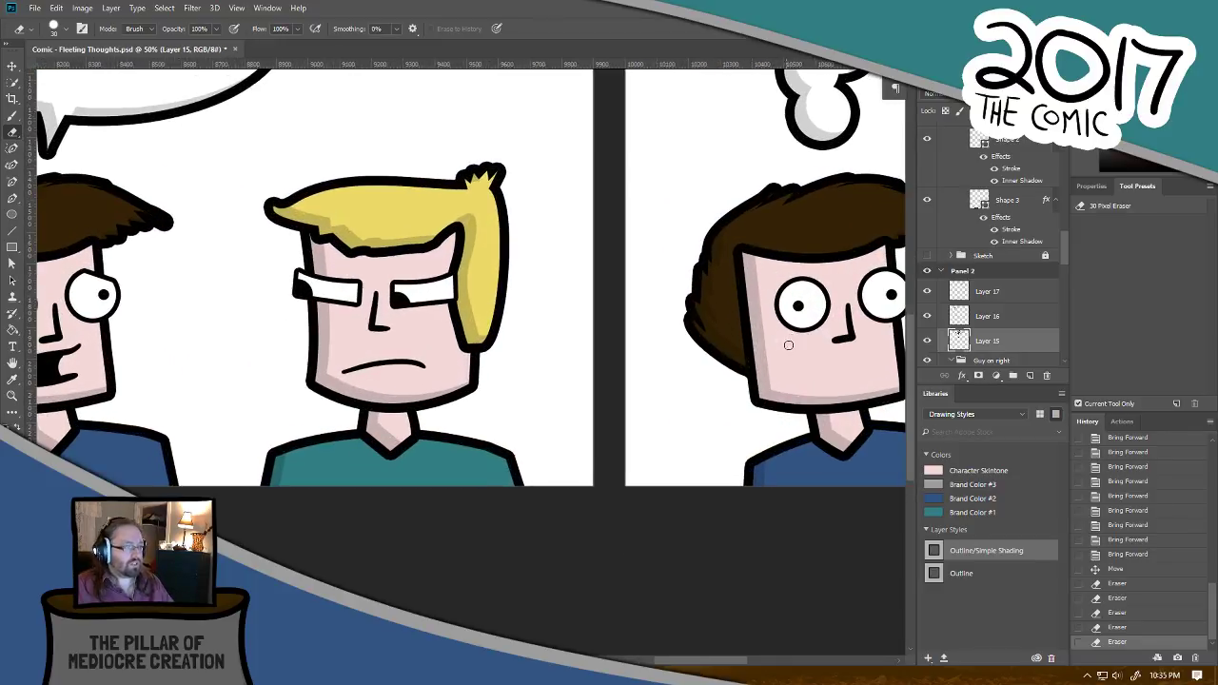
{"action": "scroll", "coordinate": [788, 344], "scroll_direction": "up", "scroll_amount": 1}
{"action": "left_click_drag", "start_coordinate": [714, 386], "coordinate": [217, 402]}
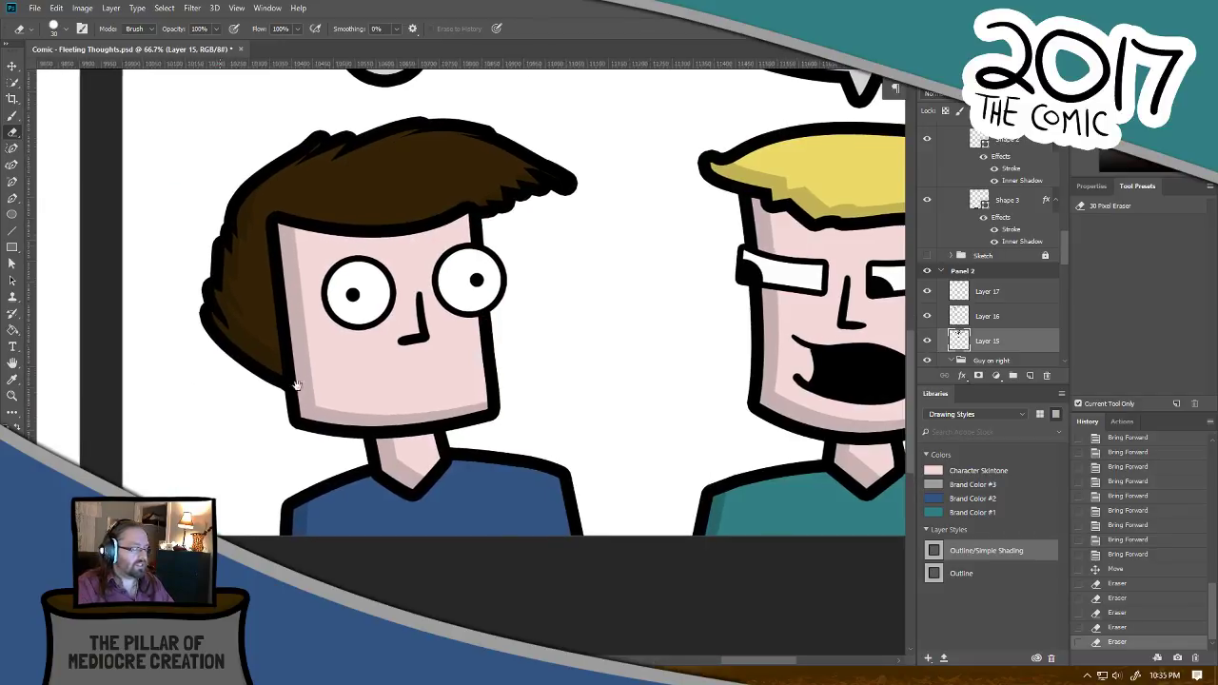
{"action": "left_click", "coordinate": [13, 68]}
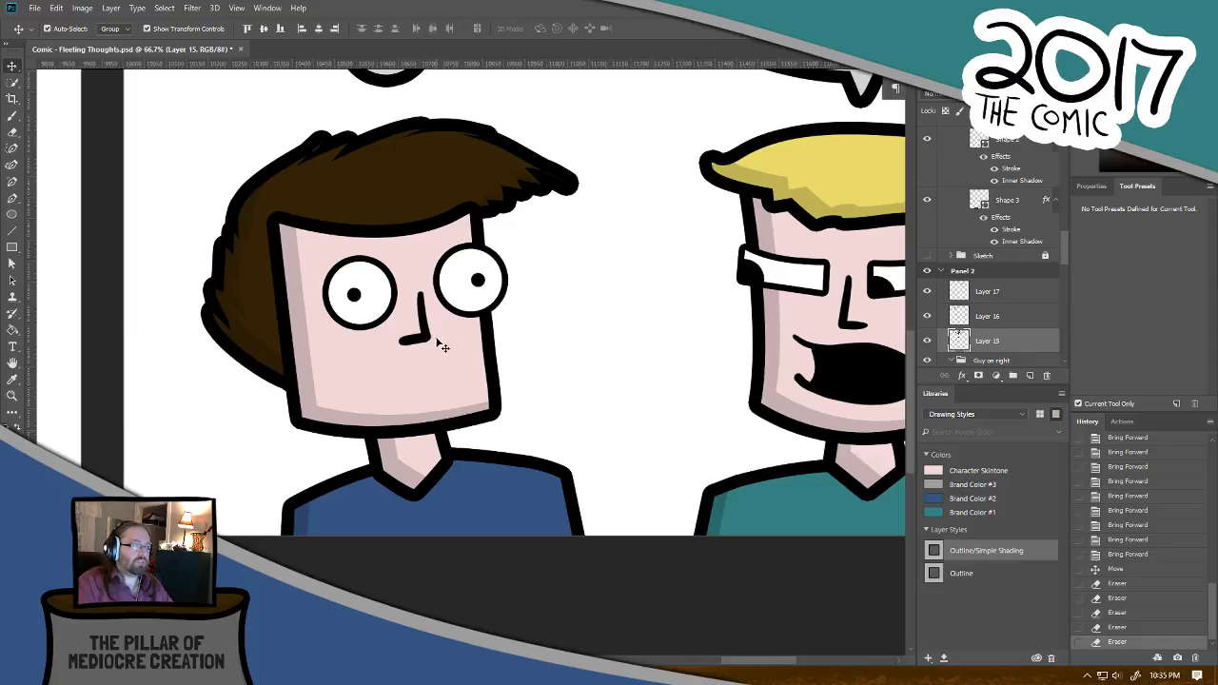
{"action": "key", "text": "ctrl+alt+a"}
{"action": "scroll", "coordinate": [468, 411], "scroll_direction": "down", "scroll_amount": 1}
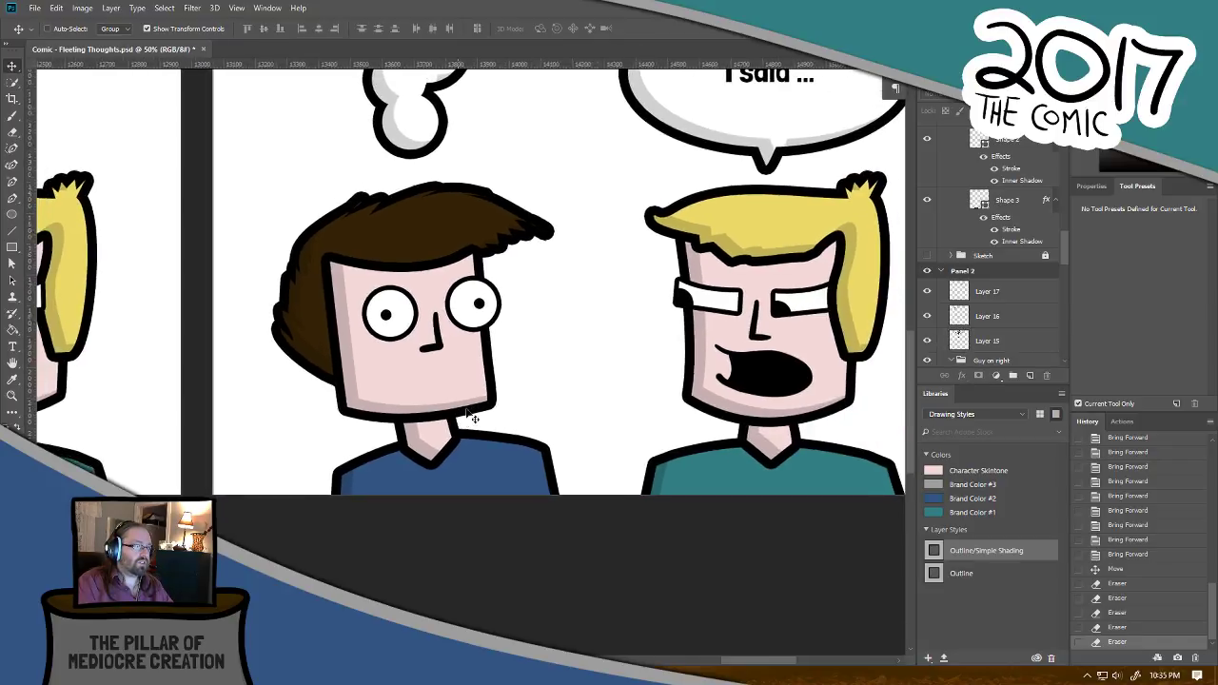
{"action": "scroll", "coordinate": [473, 417], "scroll_direction": "down", "scroll_amount": 3}
{"action": "left_click_drag", "start_coordinate": [493, 462], "coordinate": [795, 483]}
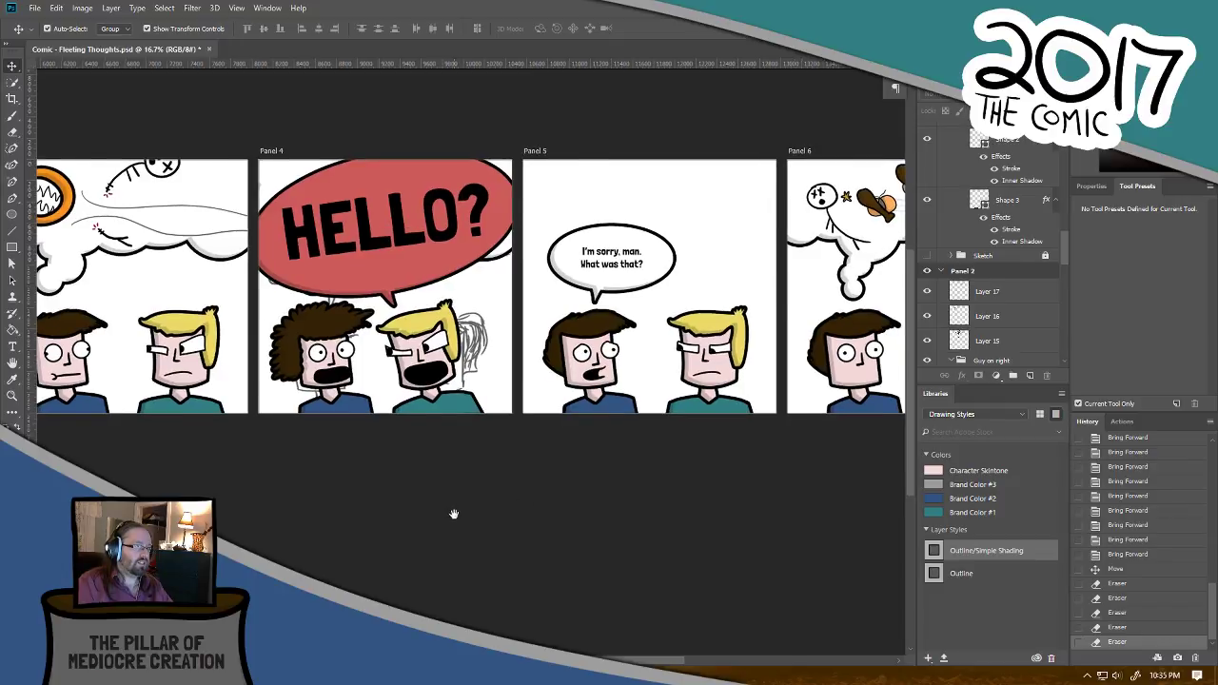
{"action": "left_click_drag", "start_coordinate": [454, 514], "coordinate": [467, 546]}
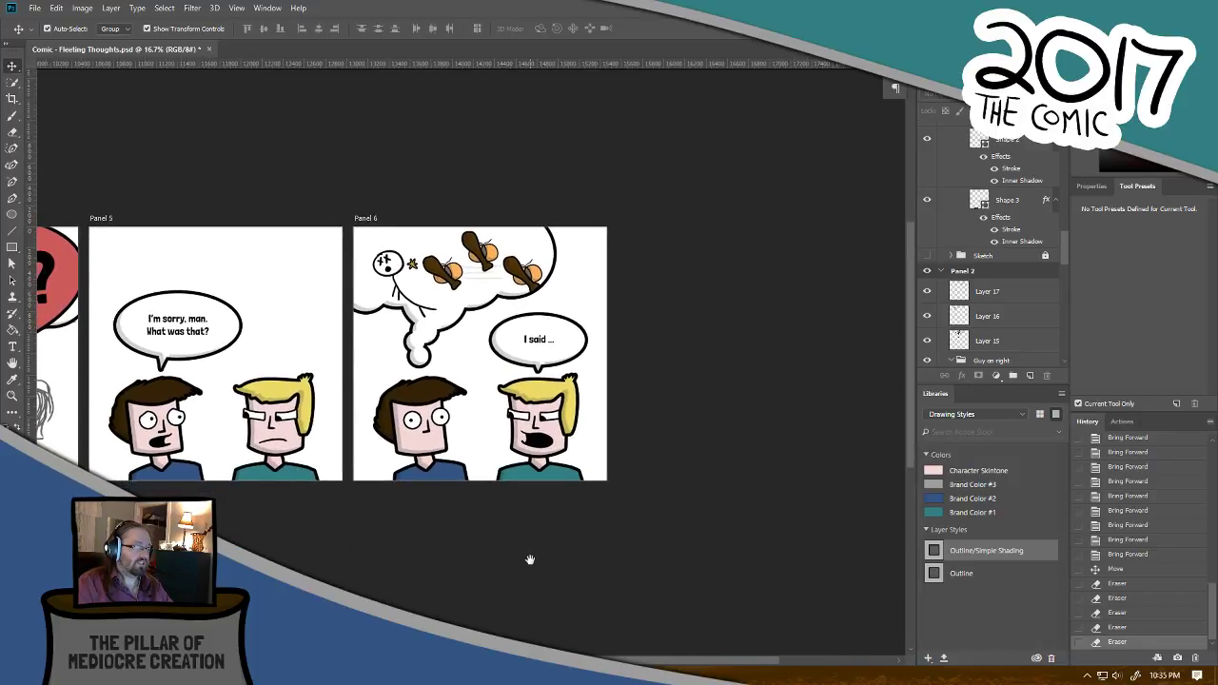
Step: Collapse the Panel 2 and Panel 1 artboards in the layer list and lock both of them
{"action": "key", "text": "ctrl+plus"}
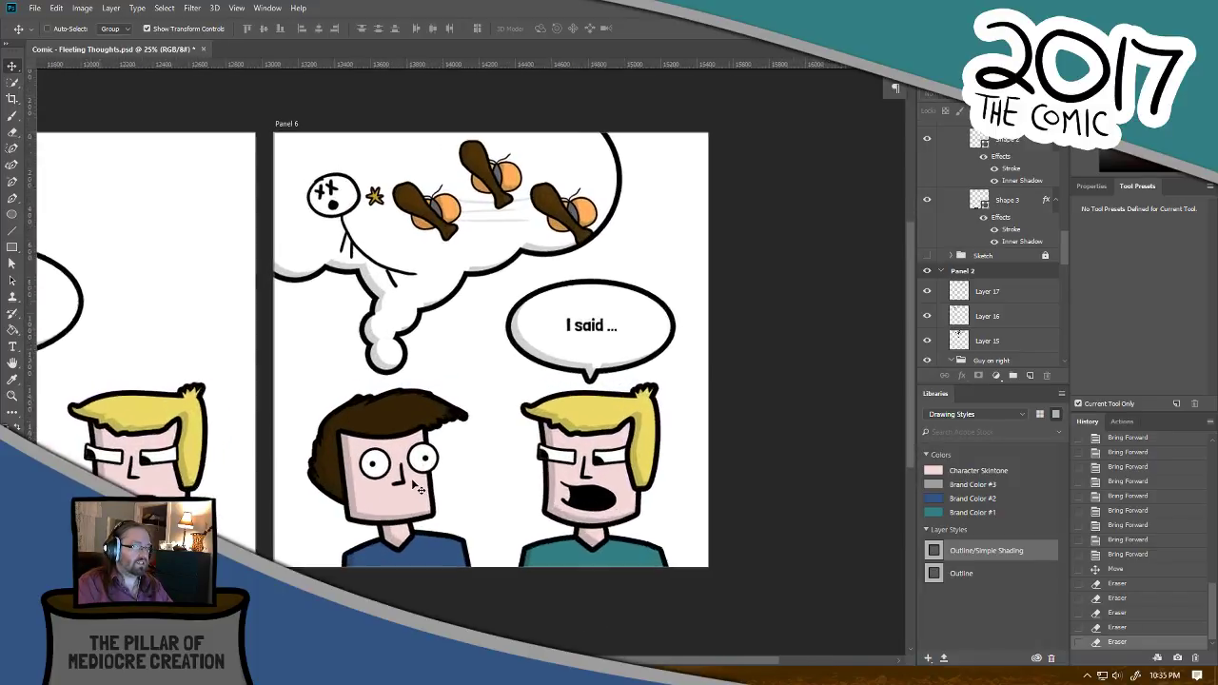
{"action": "key", "text": "ctrl+plus"}
{"action": "key", "text": "ctrl+plus"}
{"action": "left_click_drag", "start_coordinate": [495, 462], "coordinate": [601, 340]}
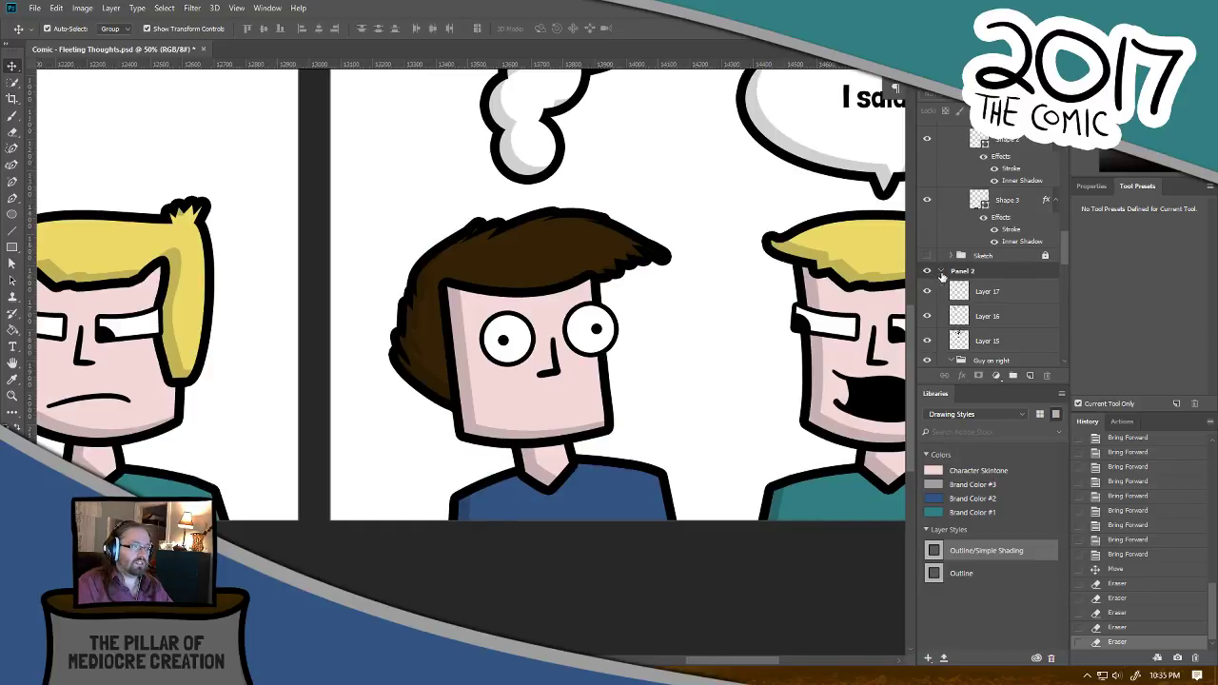
{"action": "left_click", "coordinate": [941, 271]}
{"action": "left_click_drag", "start_coordinate": [1061, 292], "coordinate": [1064, 172]}
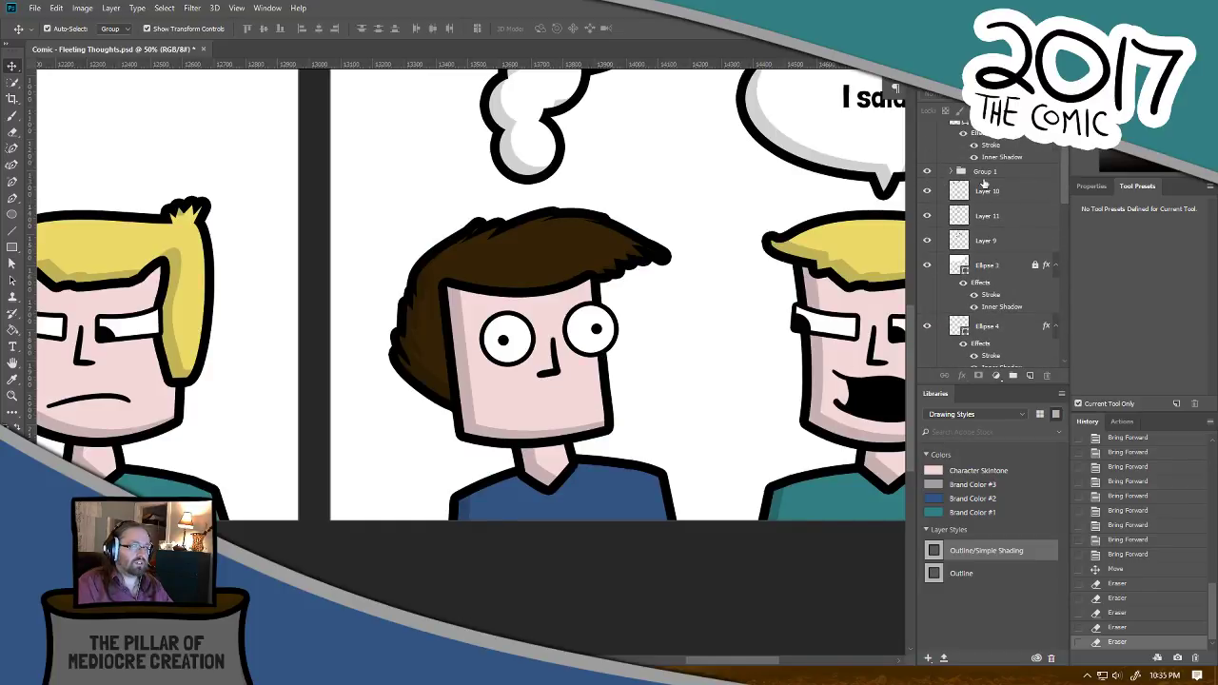
{"action": "scroll", "coordinate": [1068, 190], "scroll_direction": "up", "scroll_amount": 2}
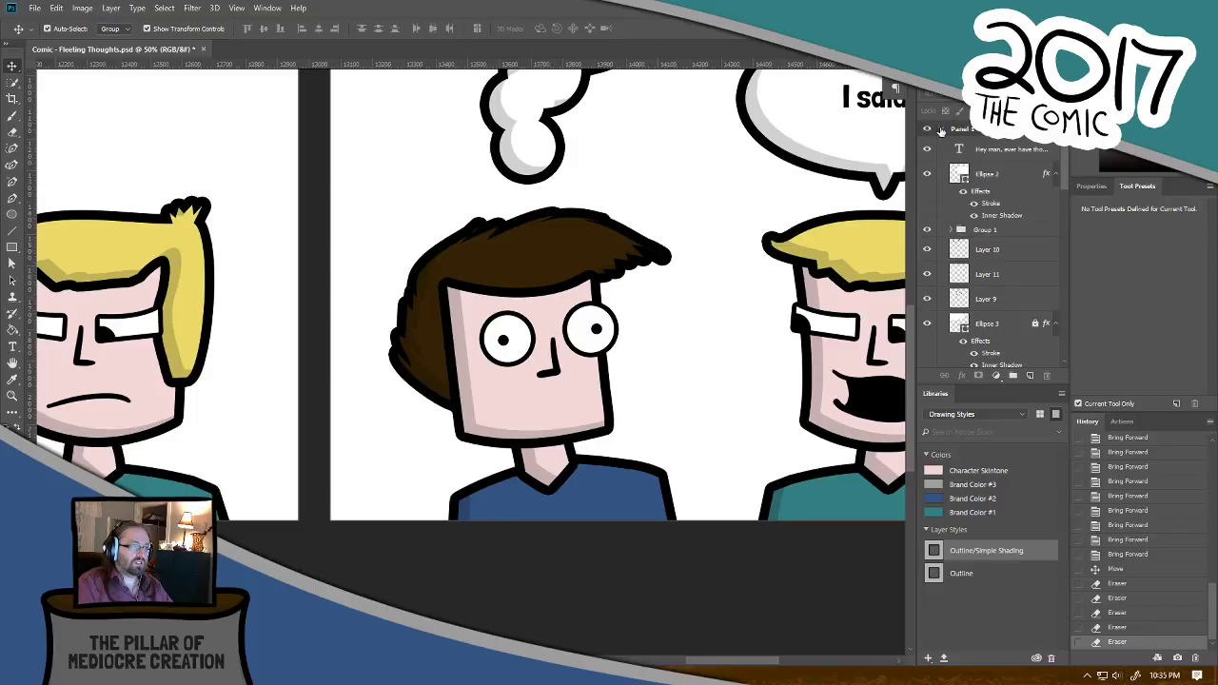
{"action": "left_click", "coordinate": [941, 130]}
{"action": "left_click", "coordinate": [978, 130]}
{"action": "left_click", "coordinate": [1002, 111]}
{"action": "left_click", "coordinate": [999, 144]}
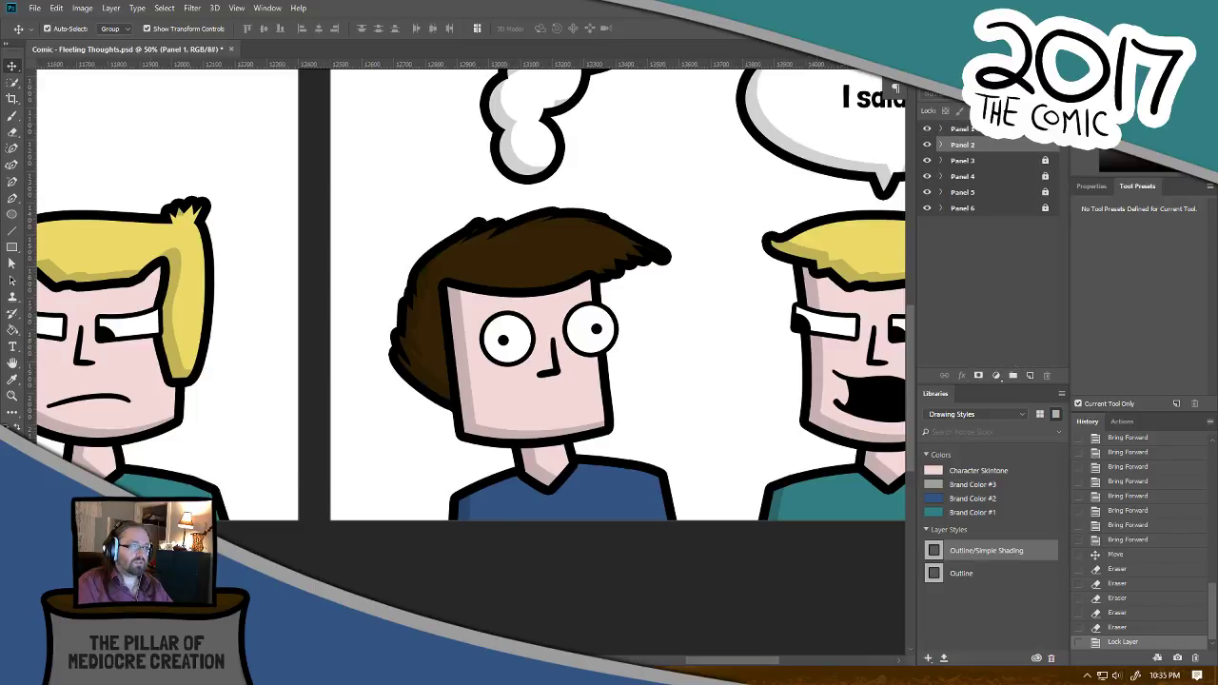
{"action": "key", "text": "ctrl+slash"}
Step: Unlock the Panel 6 artboard and select Layer 2, the nose layer, in its Guy on left group
{"action": "left_click", "coordinate": [1001, 210]}
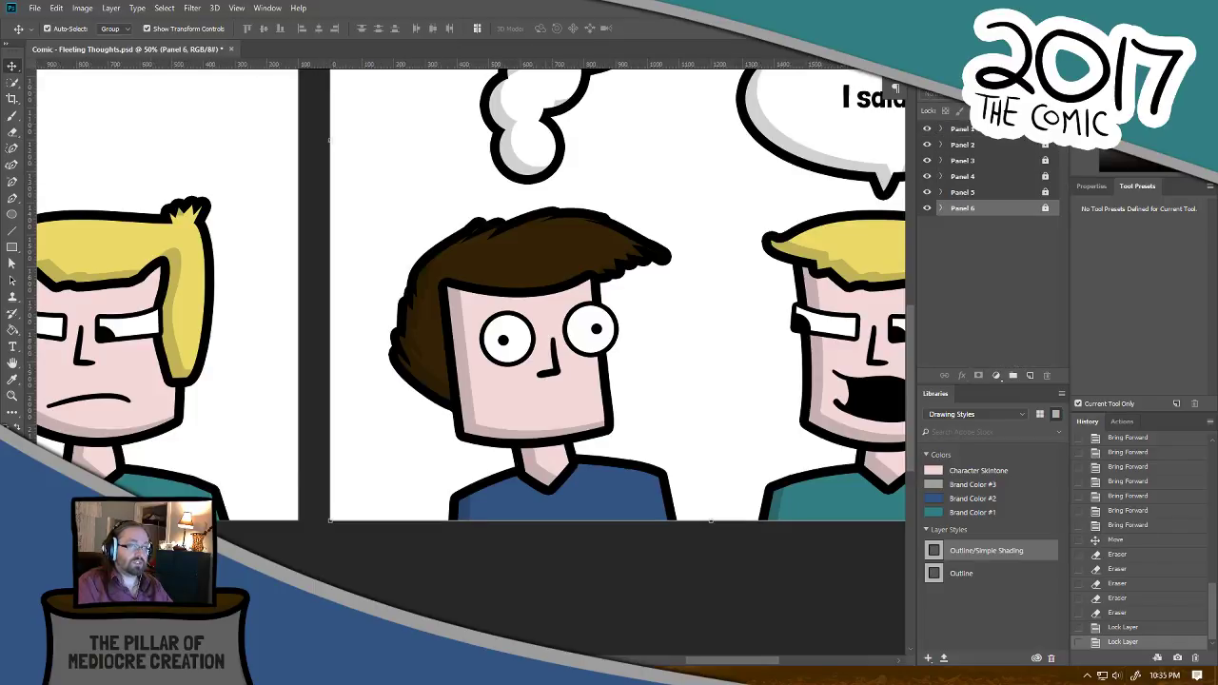
{"action": "key", "text": "ctrl+slash"}
{"action": "left_click", "coordinate": [532, 428]}
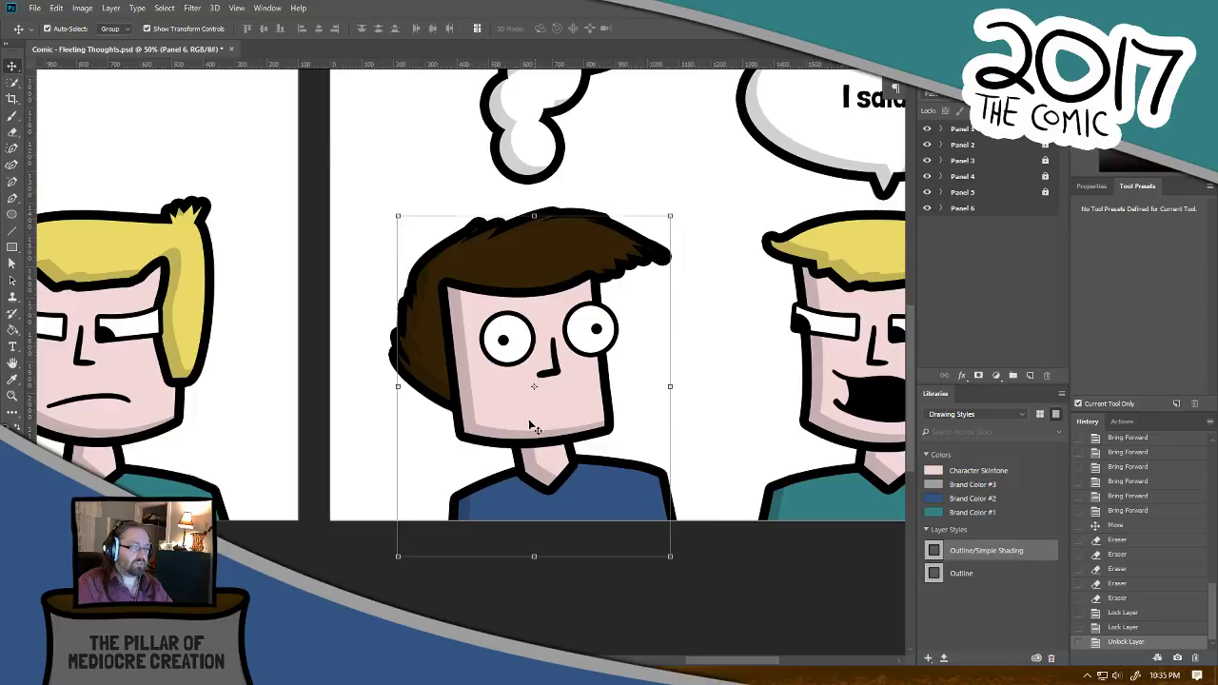
{"action": "left_click", "coordinate": [940, 207]}
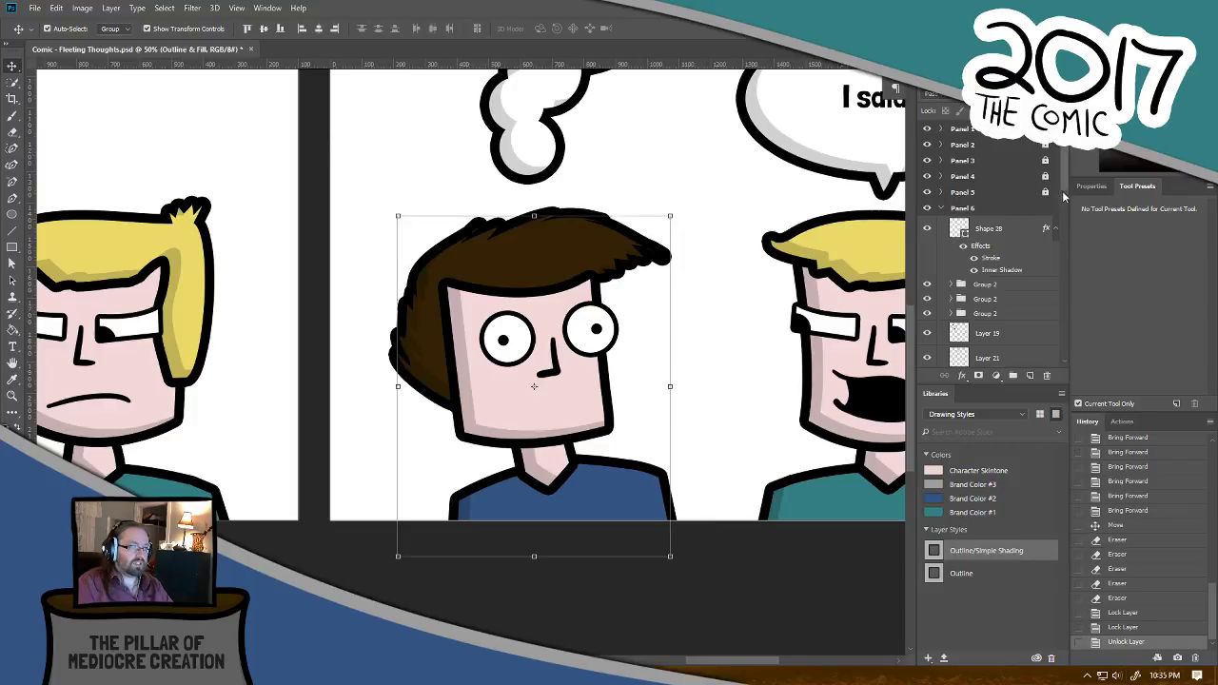
{"action": "left_click_drag", "start_coordinate": [1064, 195], "coordinate": [1063, 253]}
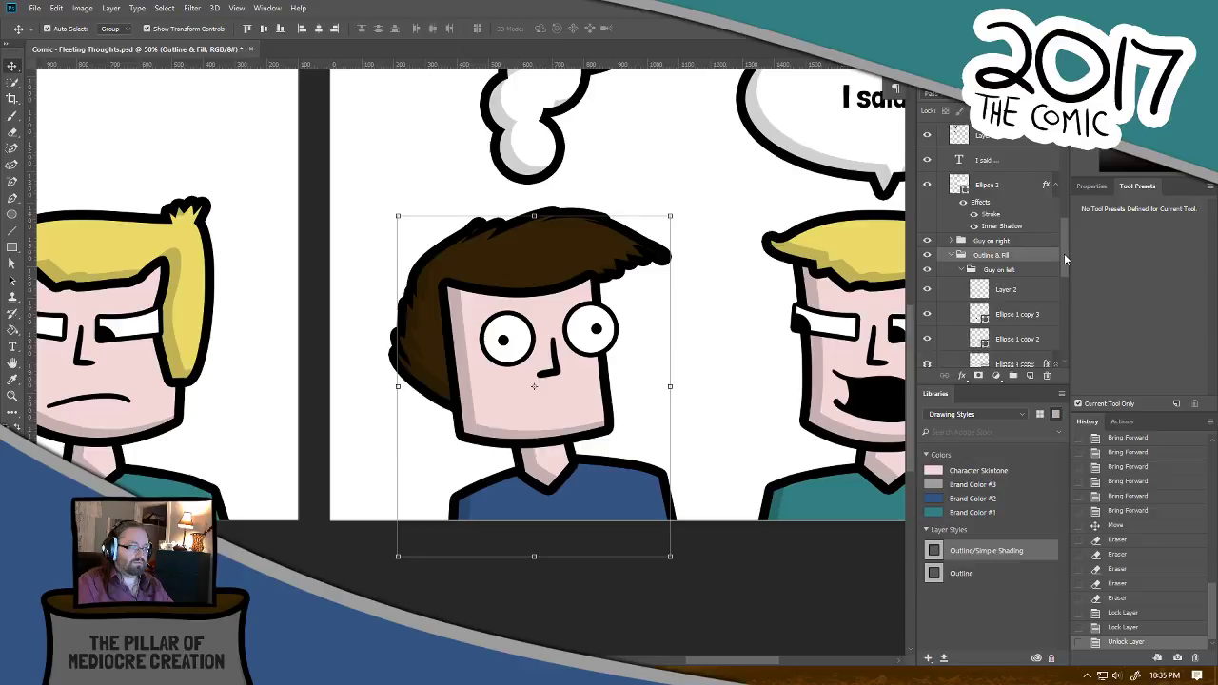
{"action": "left_click", "coordinate": [1024, 291]}
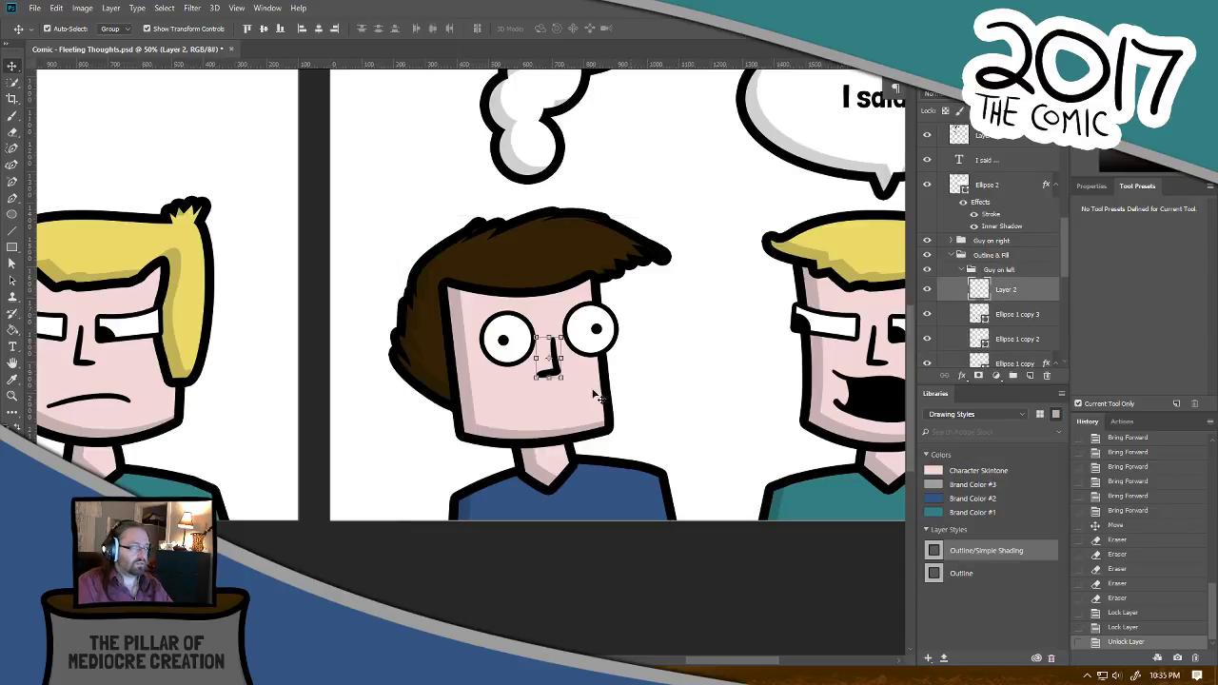
Step: Add a new layer above Layer 2 and draw a slightly slanted straight mouth on Panel 6's brown-haired character with the Sketching brush preset
{"action": "left_click", "coordinate": [13, 115]}
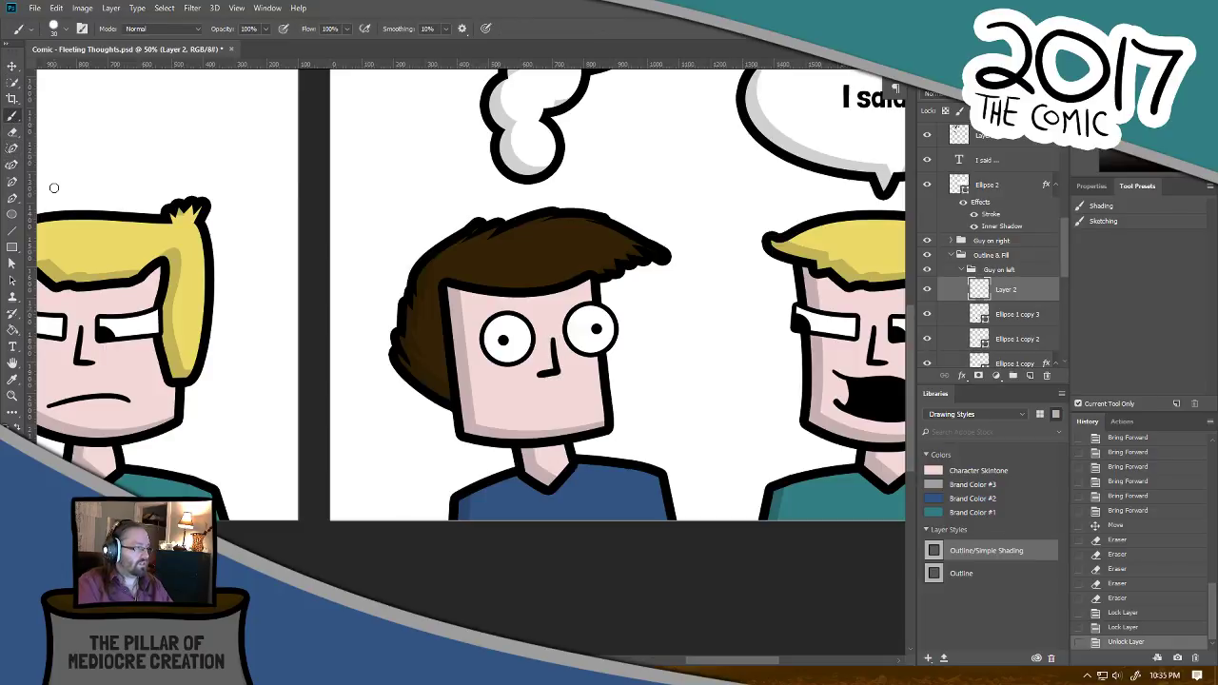
{"action": "key", "text": "ctrl+shift+n"}
{"action": "key", "text": "Return"}
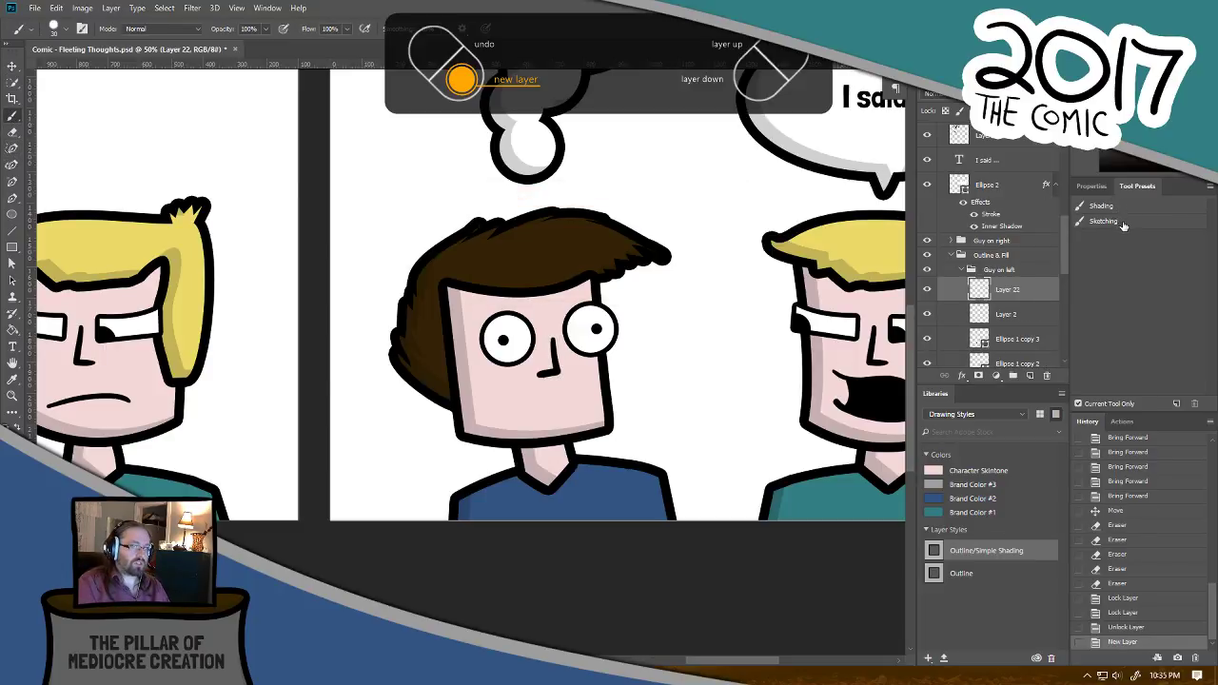
{"action": "left_click", "coordinate": [1121, 223]}
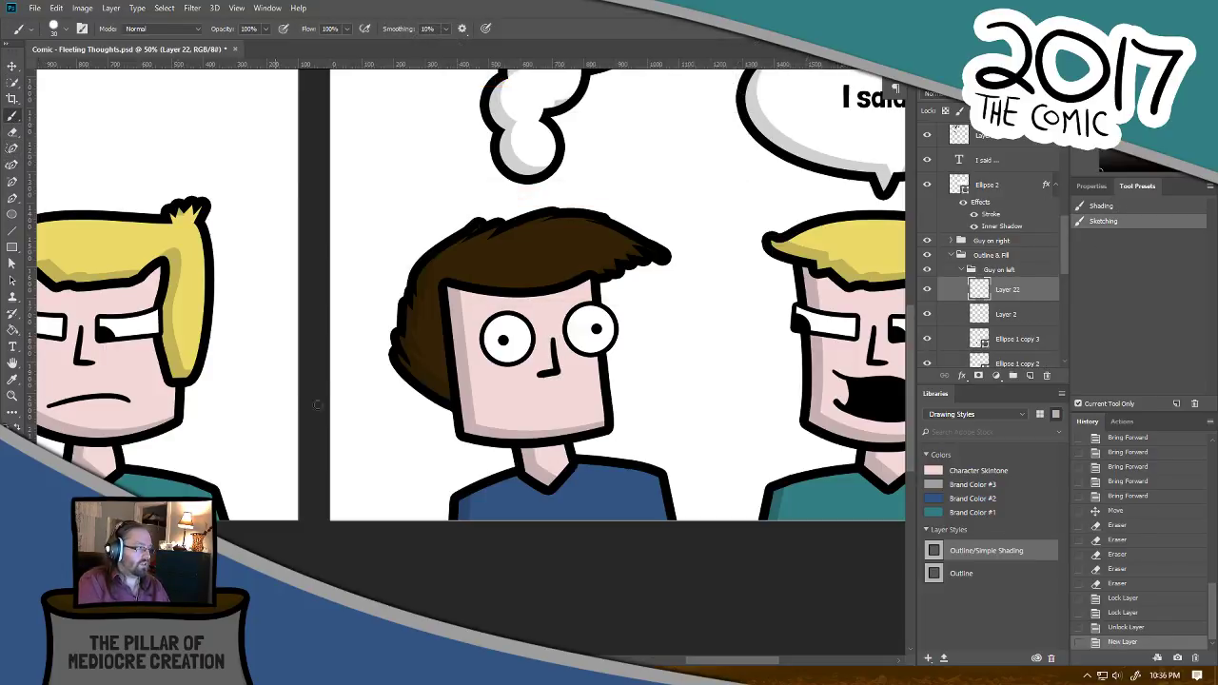
{"action": "left_click_drag", "start_coordinate": [514, 407], "coordinate": [586, 395]}
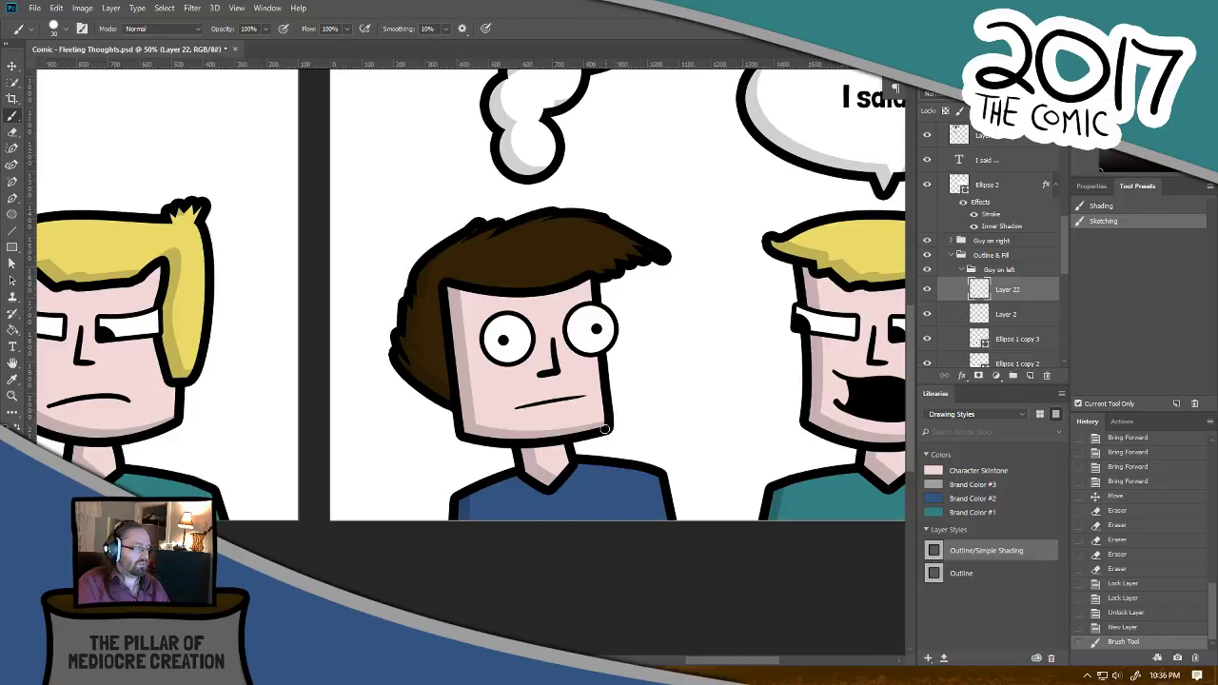
Step: Examine the new mouth in Panel 6 against the other panels, reviewing all six for expressions and thought-cloud drawings
{"action": "key", "text": "ctrl+minus"}
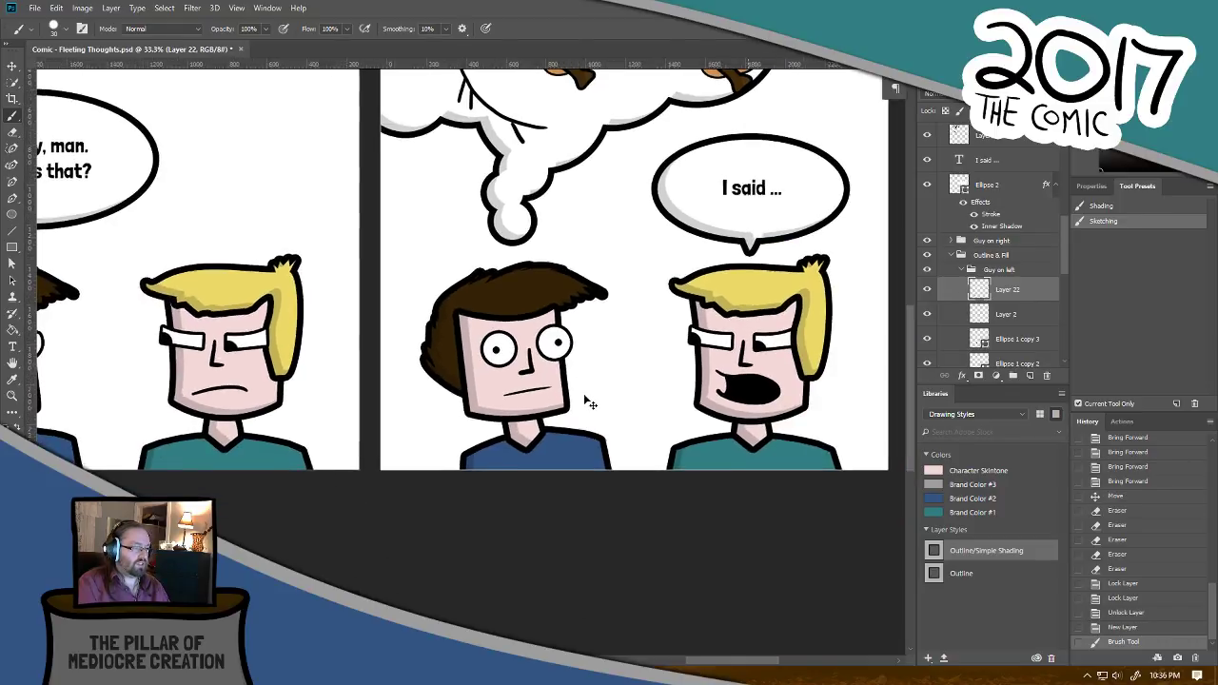
{"action": "key", "text": "ctrl+minus"}
{"action": "key", "text": "ctrl+minus"}
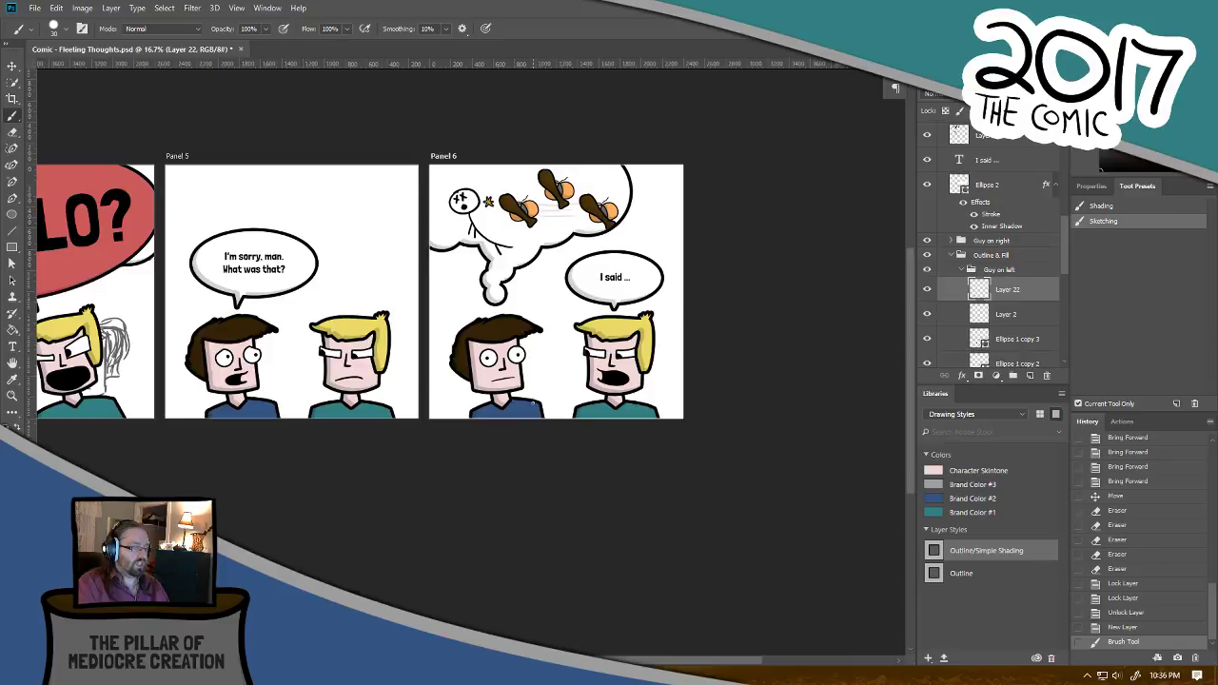
{"action": "key", "text": "ctrl+plus"}
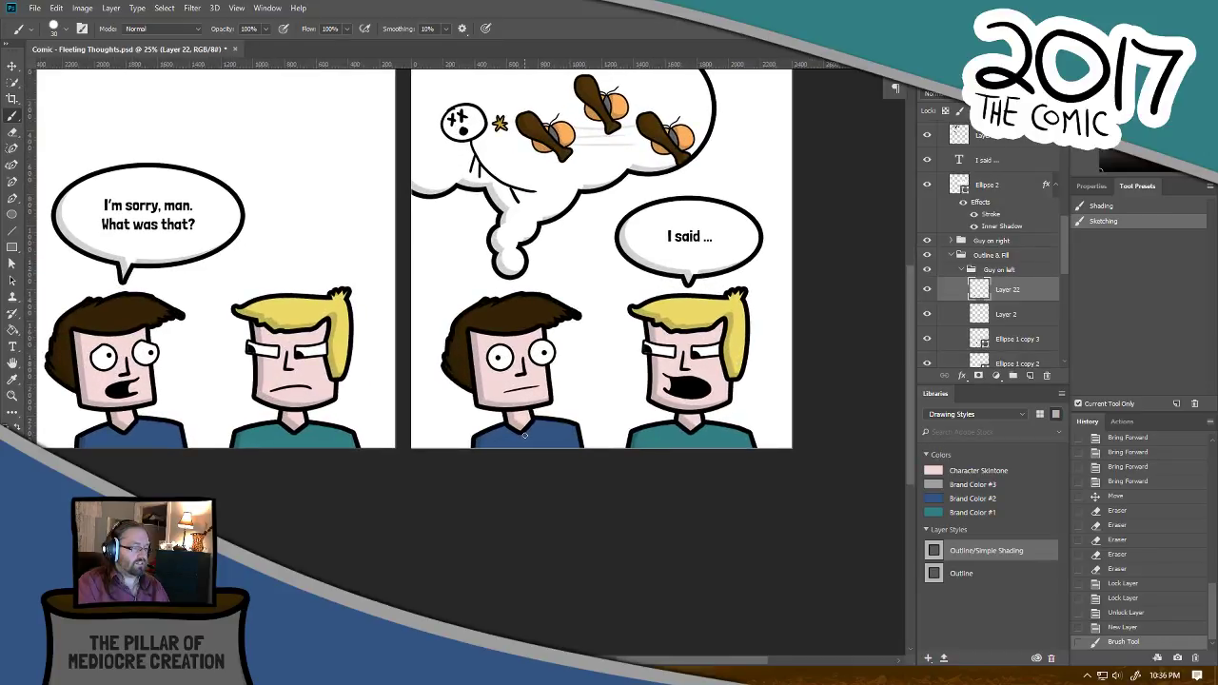
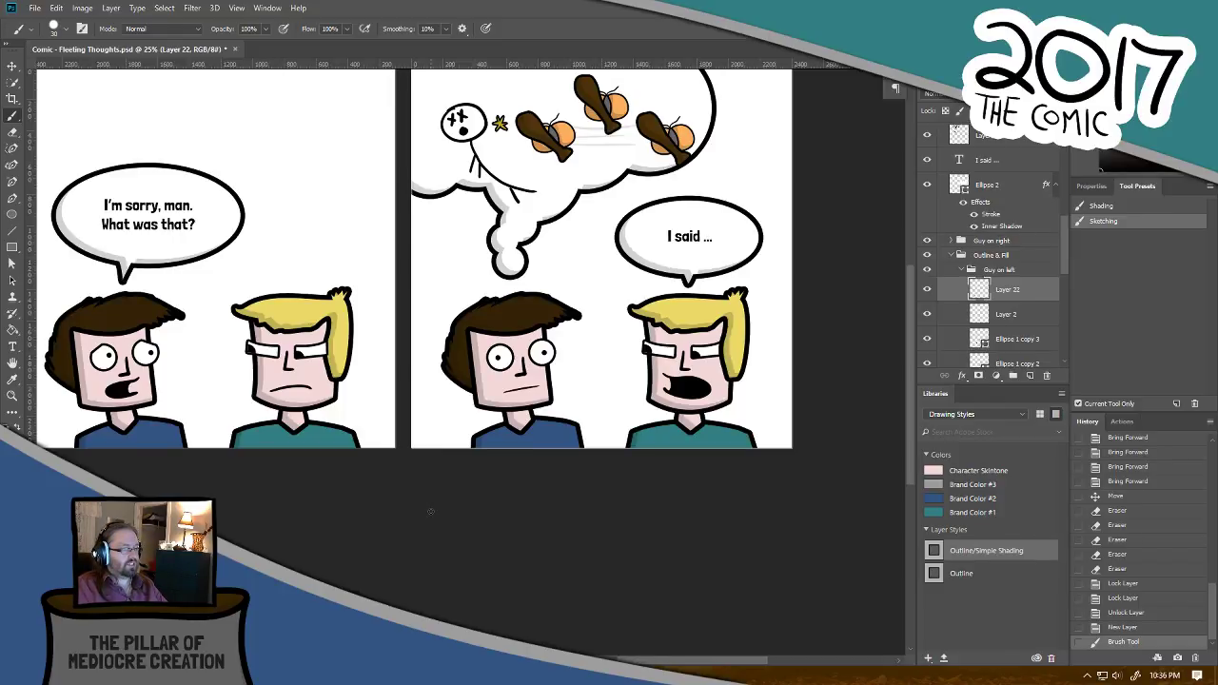
{"action": "left_click_drag", "start_coordinate": [337, 489], "coordinate": [479, 485]}
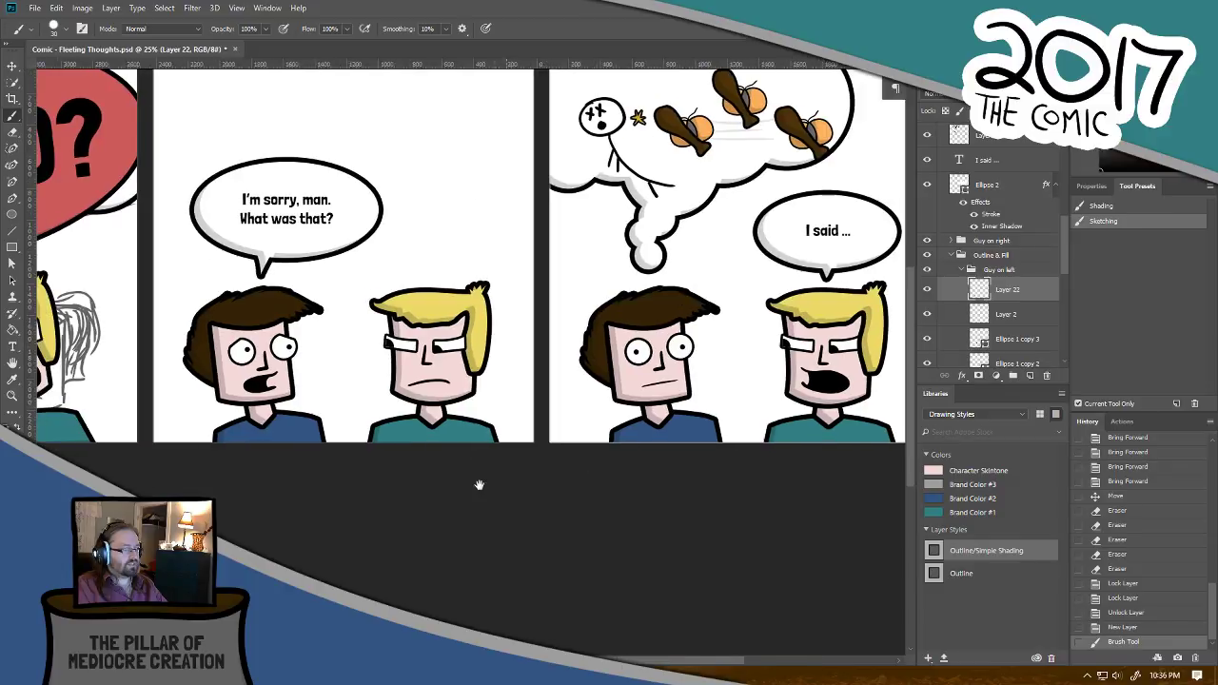
{"action": "left_click_drag", "start_coordinate": [318, 492], "coordinate": [510, 489]}
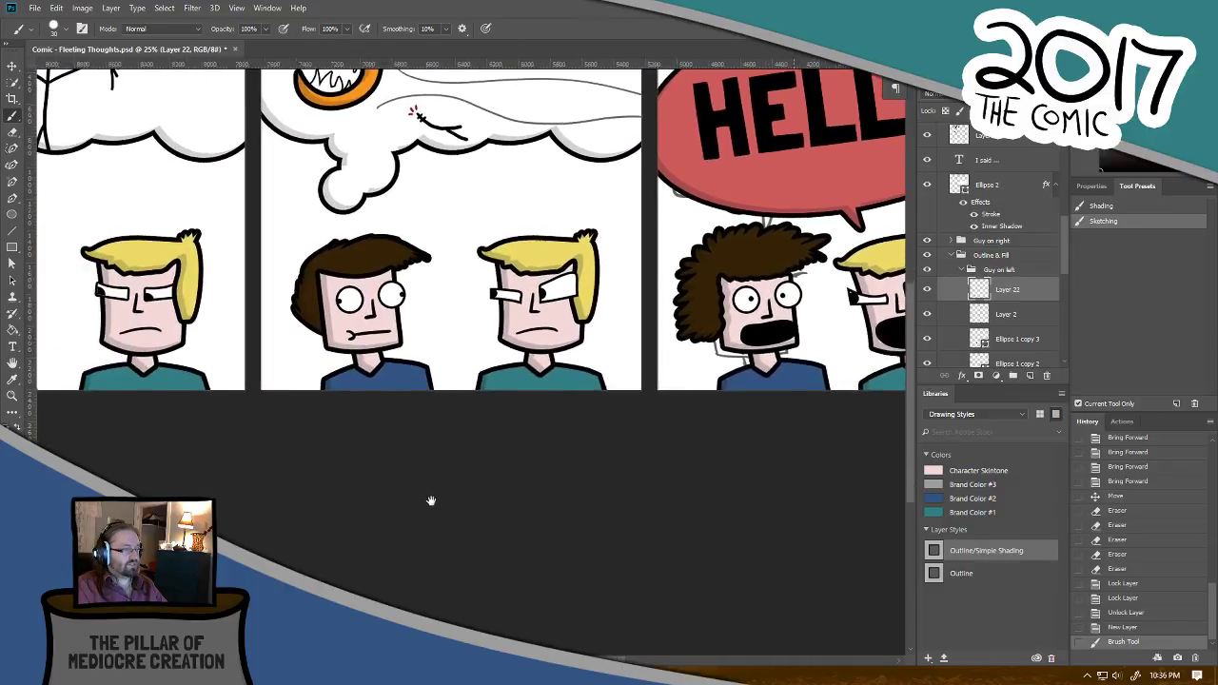
{"action": "left_click_drag", "start_coordinate": [358, 506], "coordinate": [495, 514]}
{"action": "left_click_drag", "start_coordinate": [356, 512], "coordinate": [511, 565]}
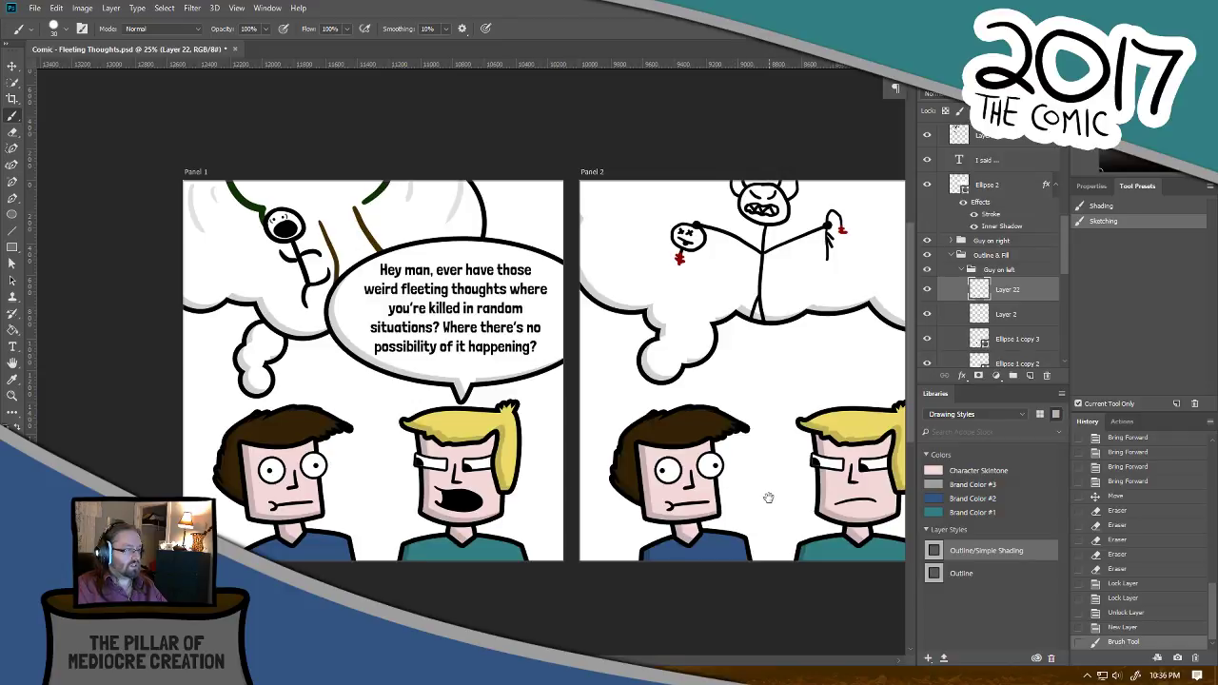
{"action": "left_click_drag", "start_coordinate": [769, 498], "coordinate": [634, 501]}
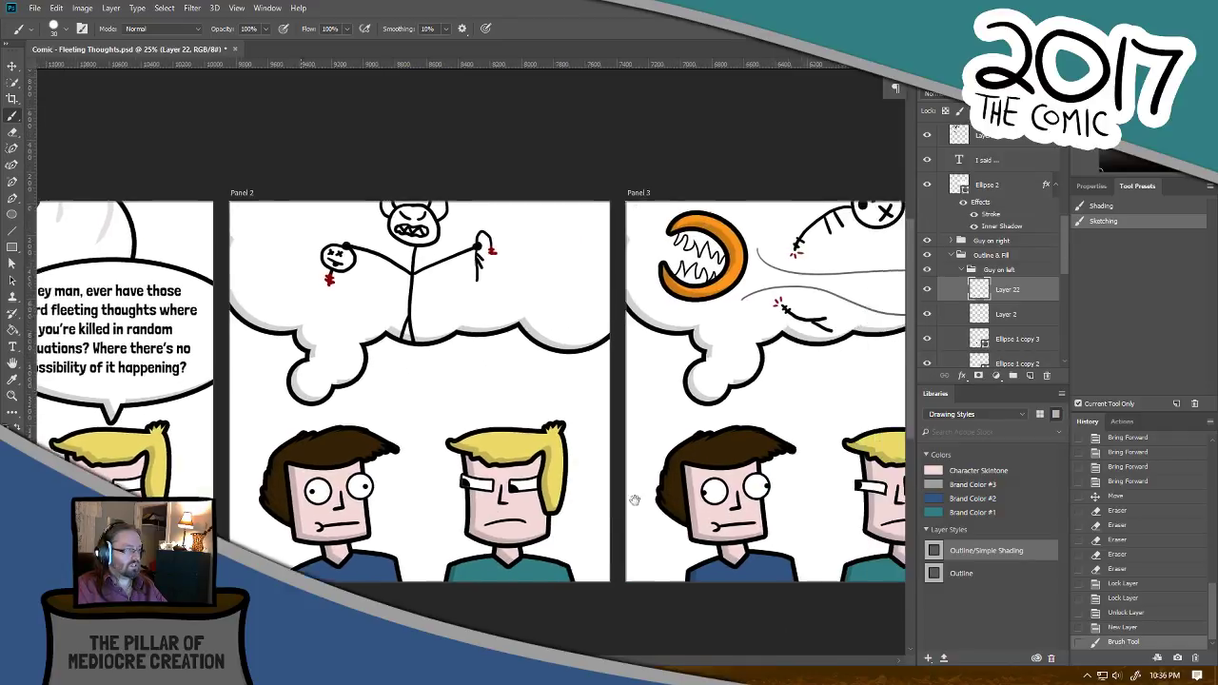
{"action": "left_click_drag", "start_coordinate": [739, 492], "coordinate": [641, 490]}
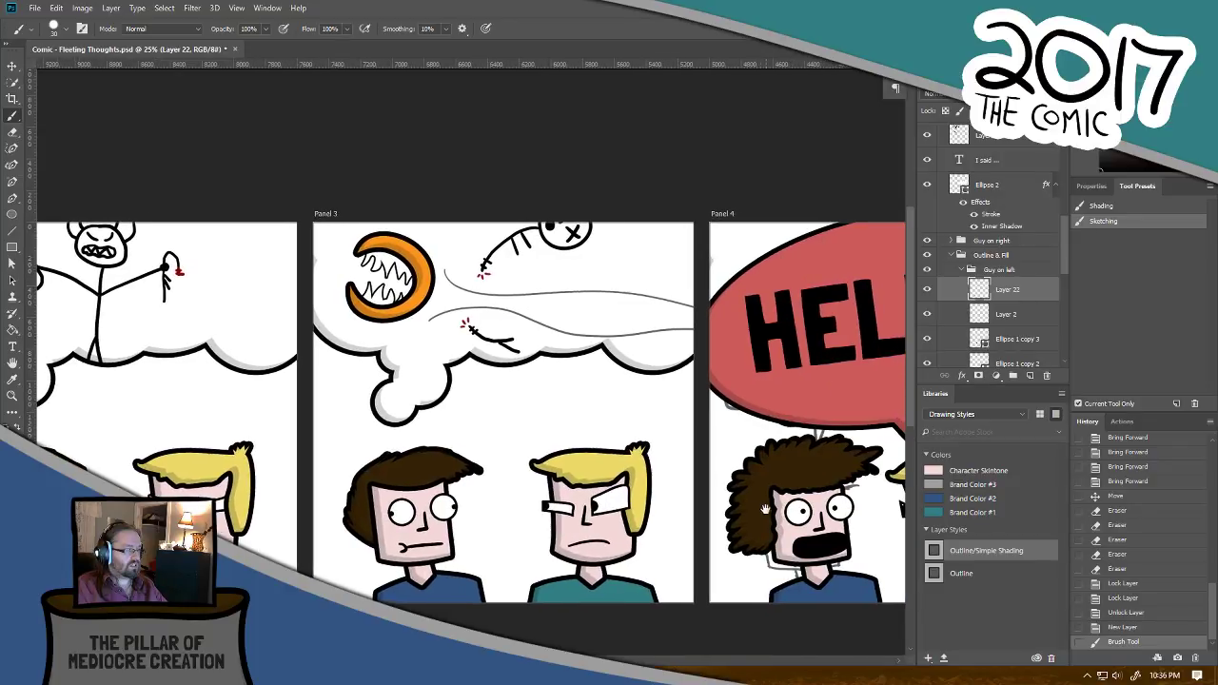
{"action": "left_click_drag", "start_coordinate": [766, 510], "coordinate": [624, 516]}
{"action": "left_click_drag", "start_coordinate": [733, 541], "coordinate": [546, 530]}
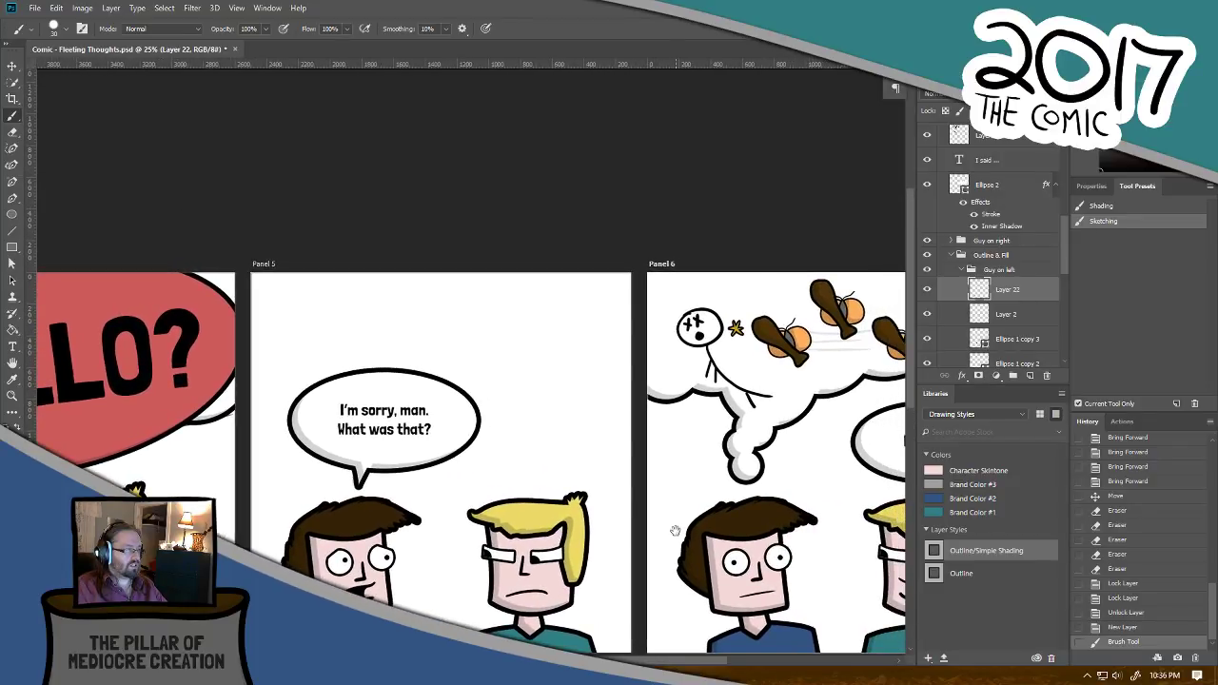
{"action": "left_click_drag", "start_coordinate": [592, 519], "coordinate": [690, 467]}
{"action": "left_click_drag", "start_coordinate": [562, 525], "coordinate": [669, 502]}
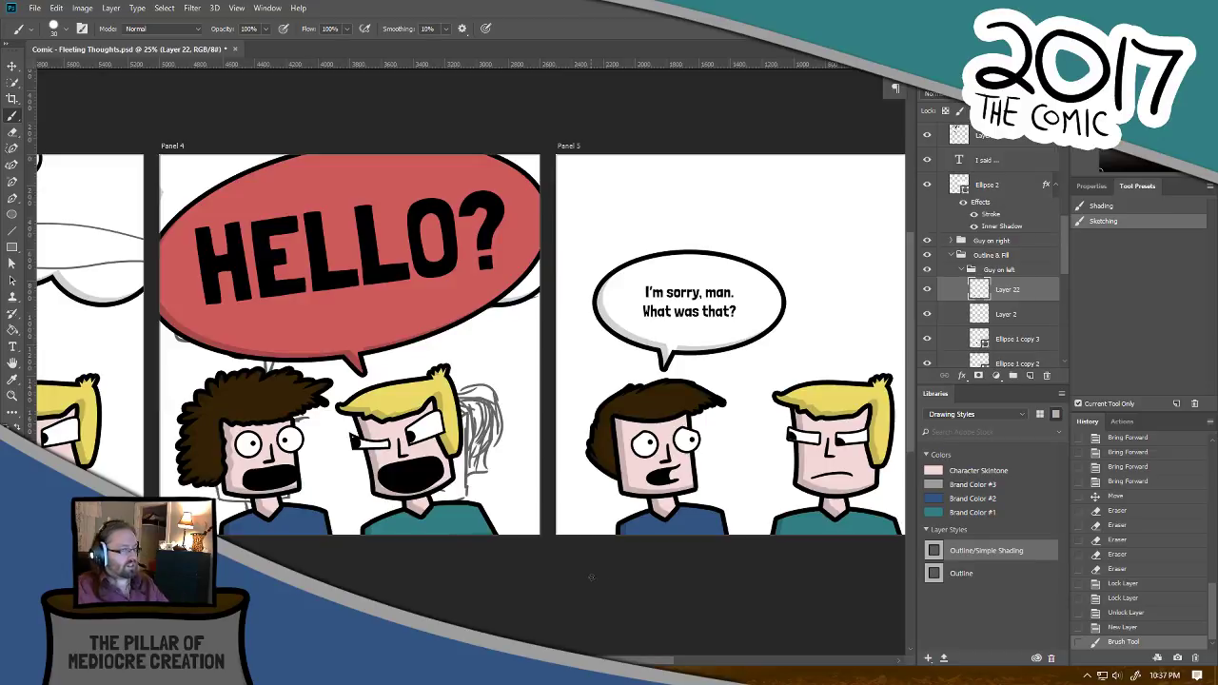
{"action": "left_click_drag", "start_coordinate": [439, 547], "coordinate": [715, 558]}
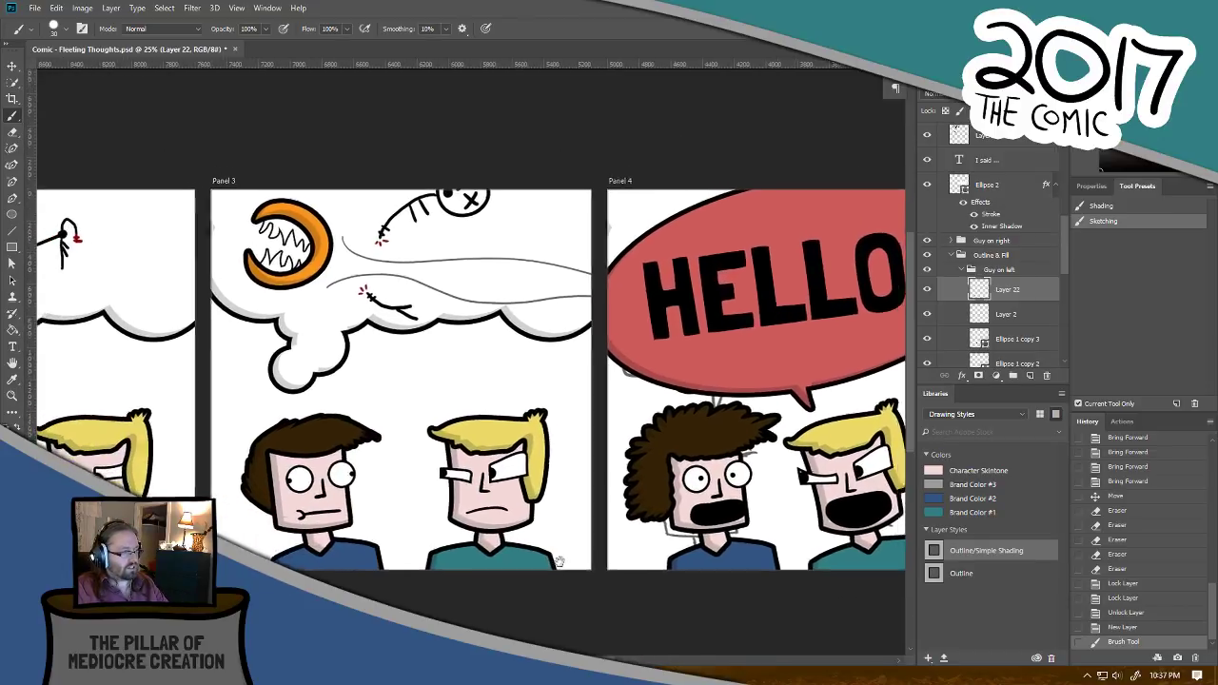
Step: Collapse the Panel 6 artboard in the layer list and lock it
{"action": "left_click", "coordinate": [12, 66]}
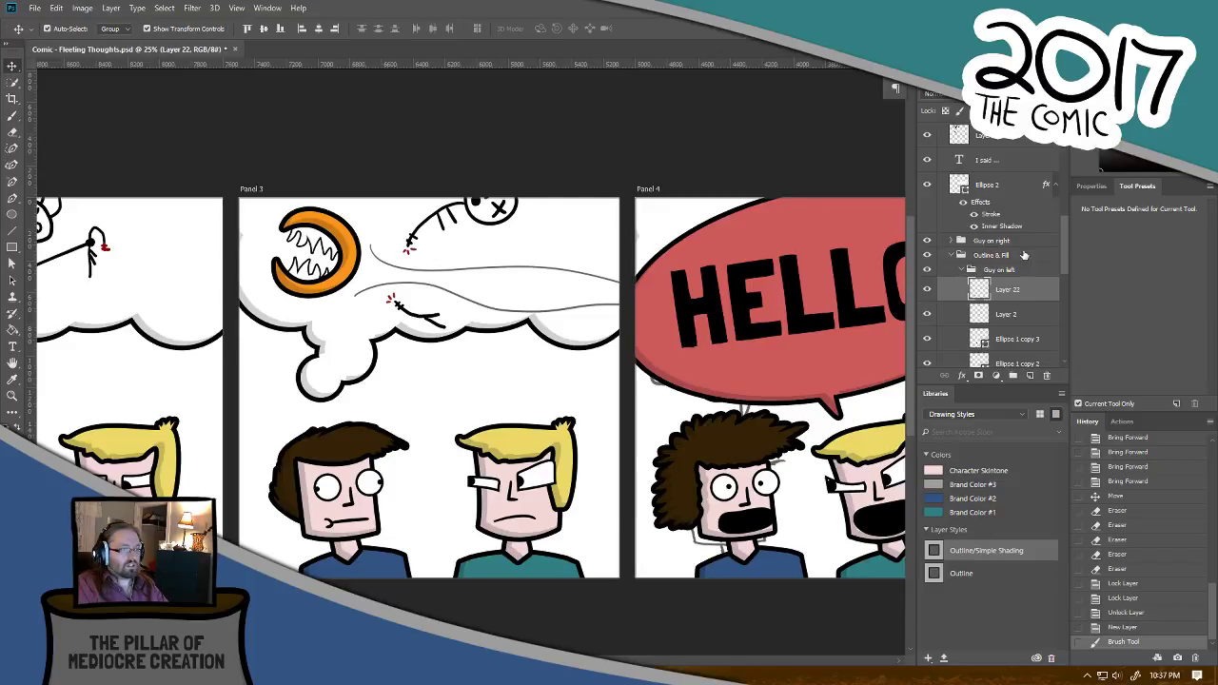
{"action": "left_click_drag", "start_coordinate": [1062, 245], "coordinate": [1065, 171]}
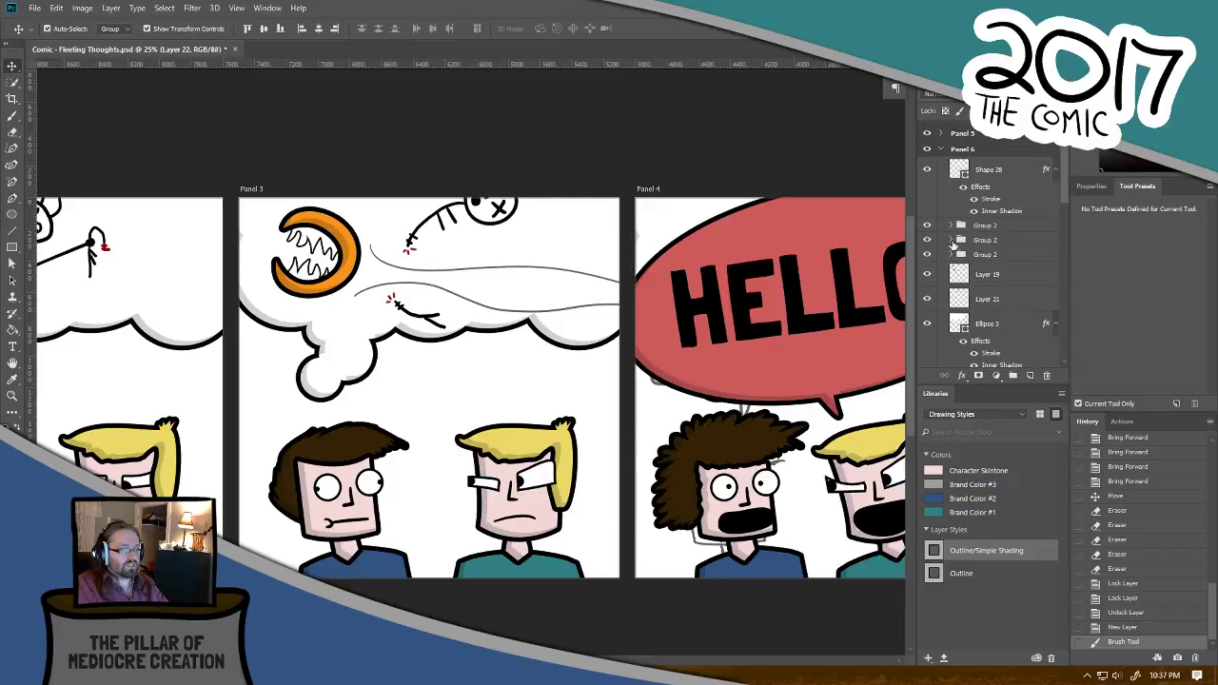
{"action": "left_click", "coordinate": [940, 150]}
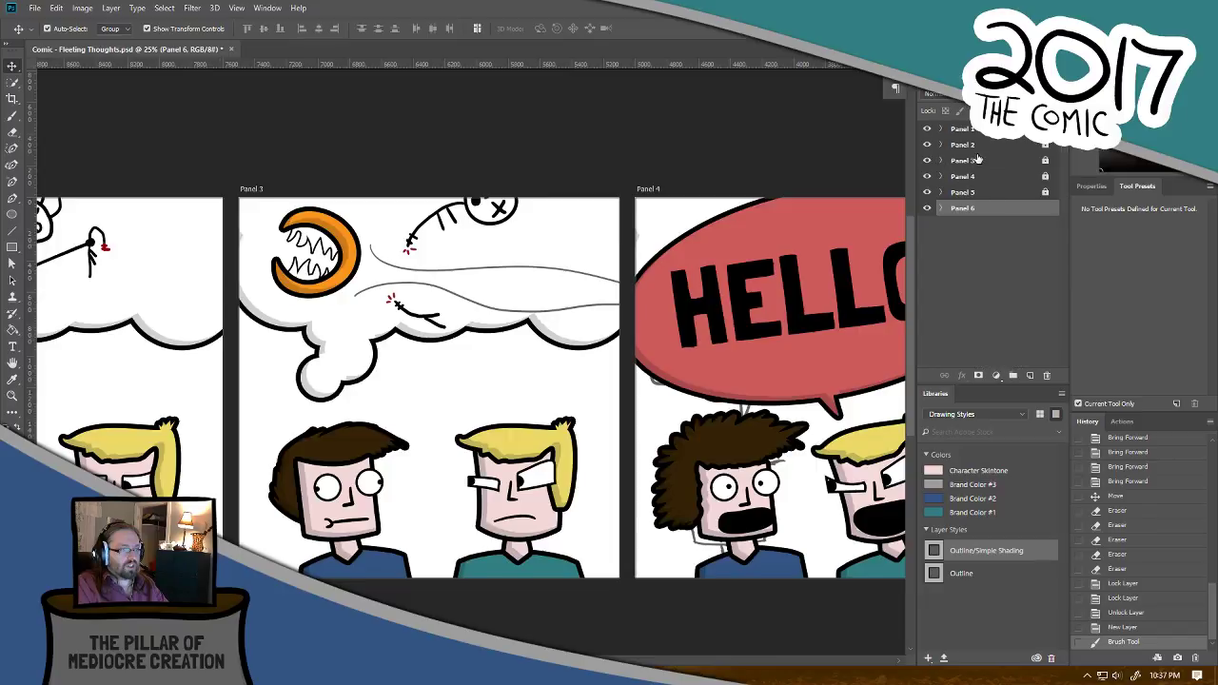
{"action": "key", "text": "ctrl+/"}
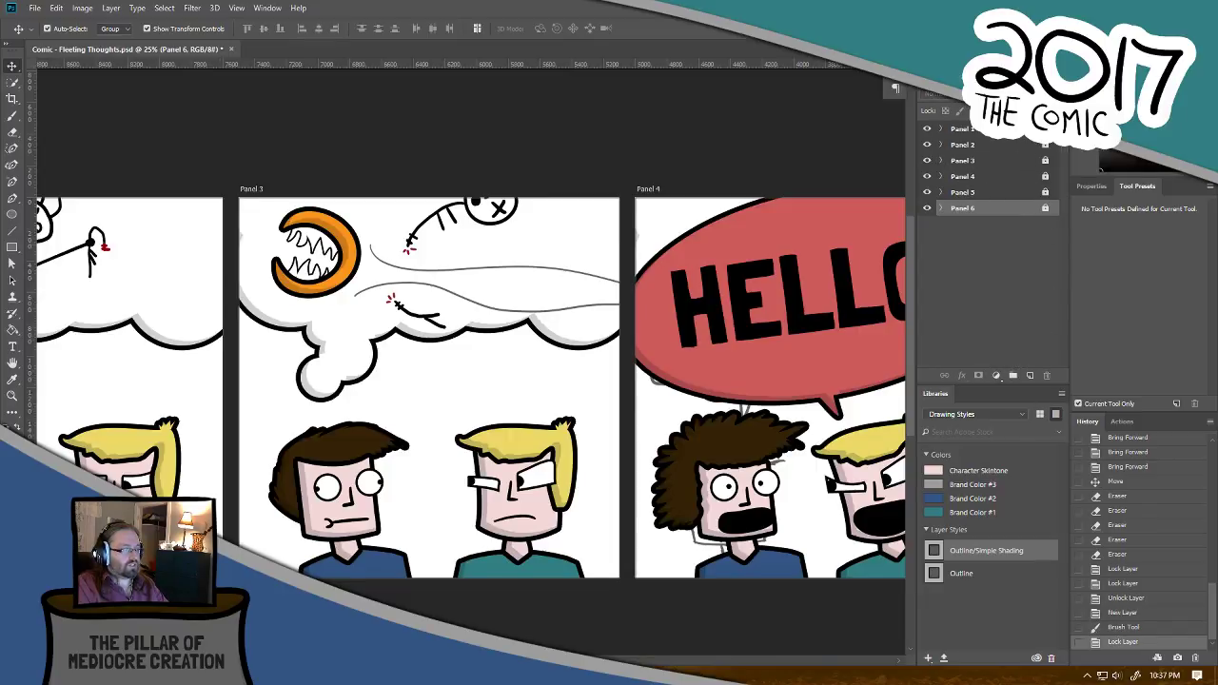
Step: Unlock the Panel 3 artboard, expand it and select Layer 14 with the thin wavy lines in the thought cloud
{"action": "left_click", "coordinate": [992, 163]}
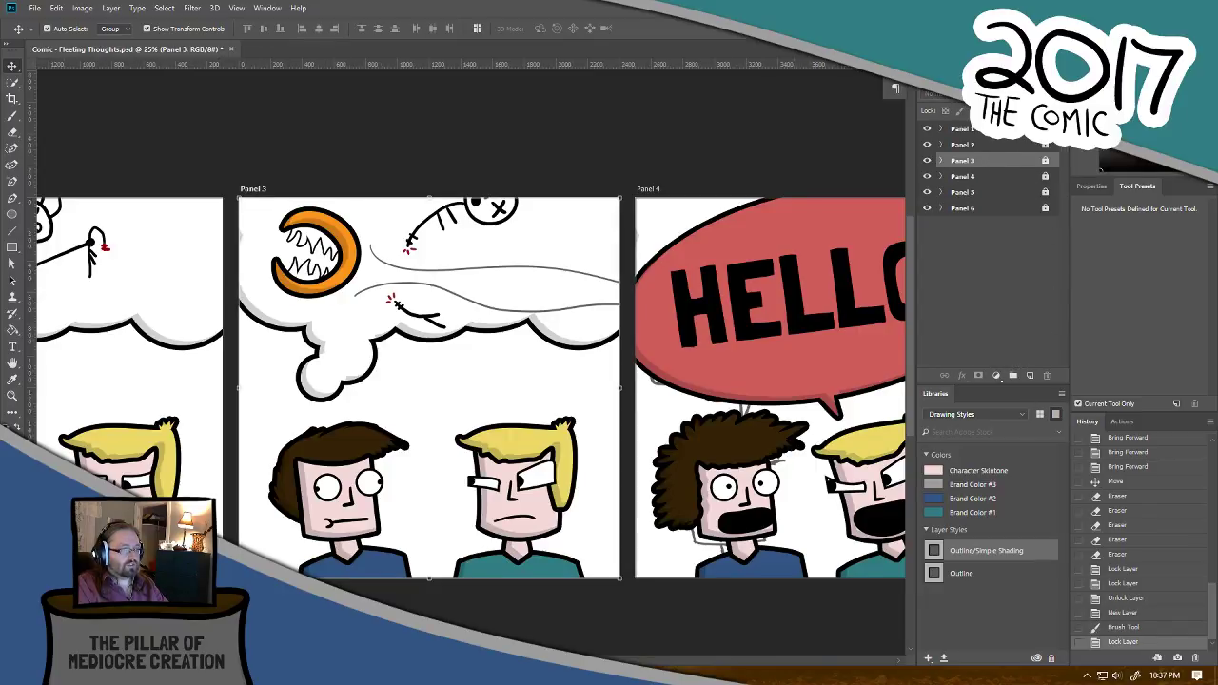
{"action": "key", "text": "ctrl+slash"}
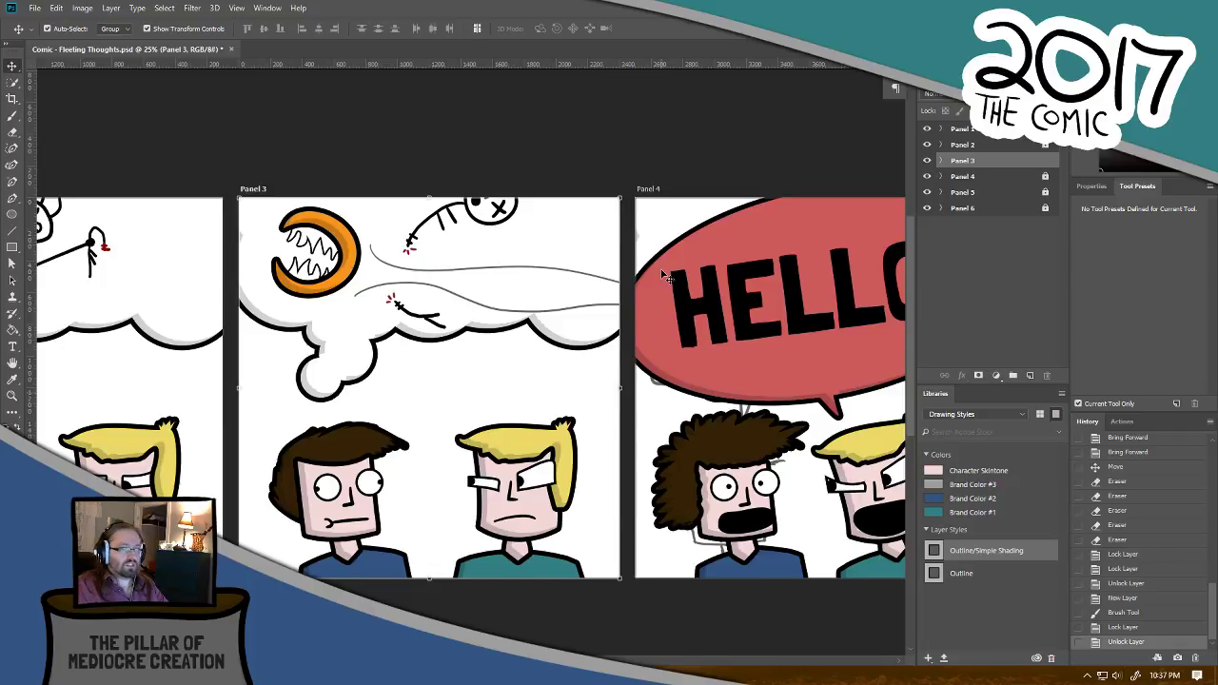
{"action": "left_click", "coordinate": [941, 161]}
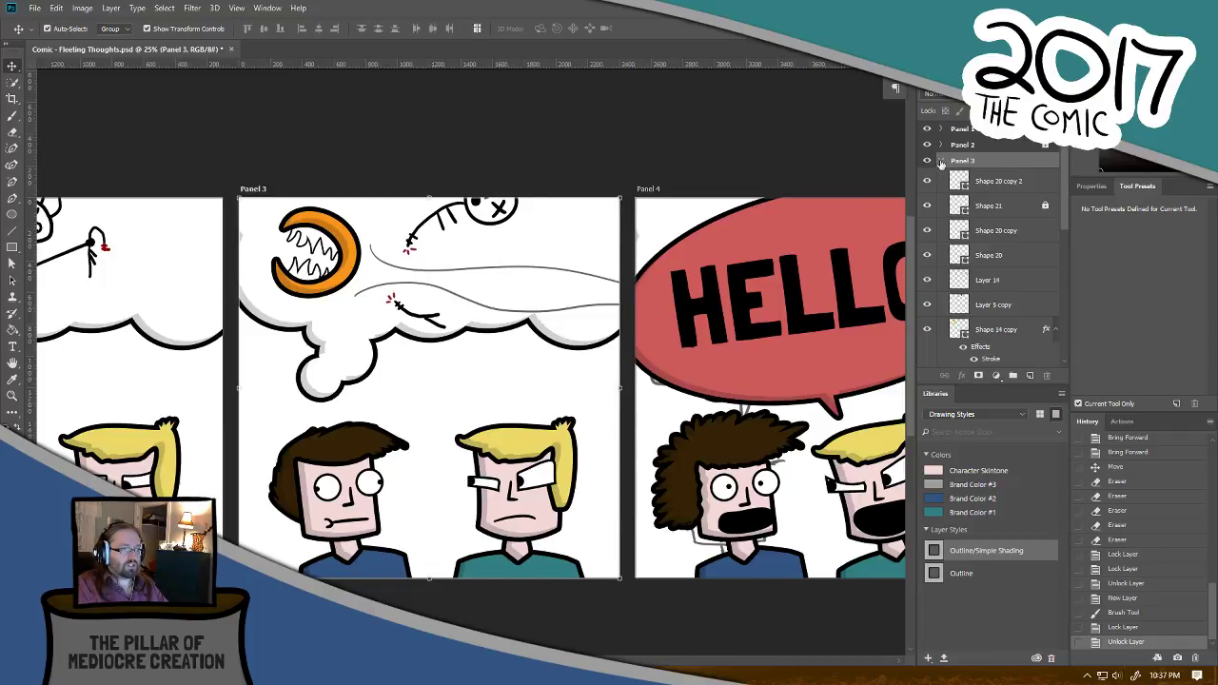
{"action": "left_click", "coordinate": [529, 271]}
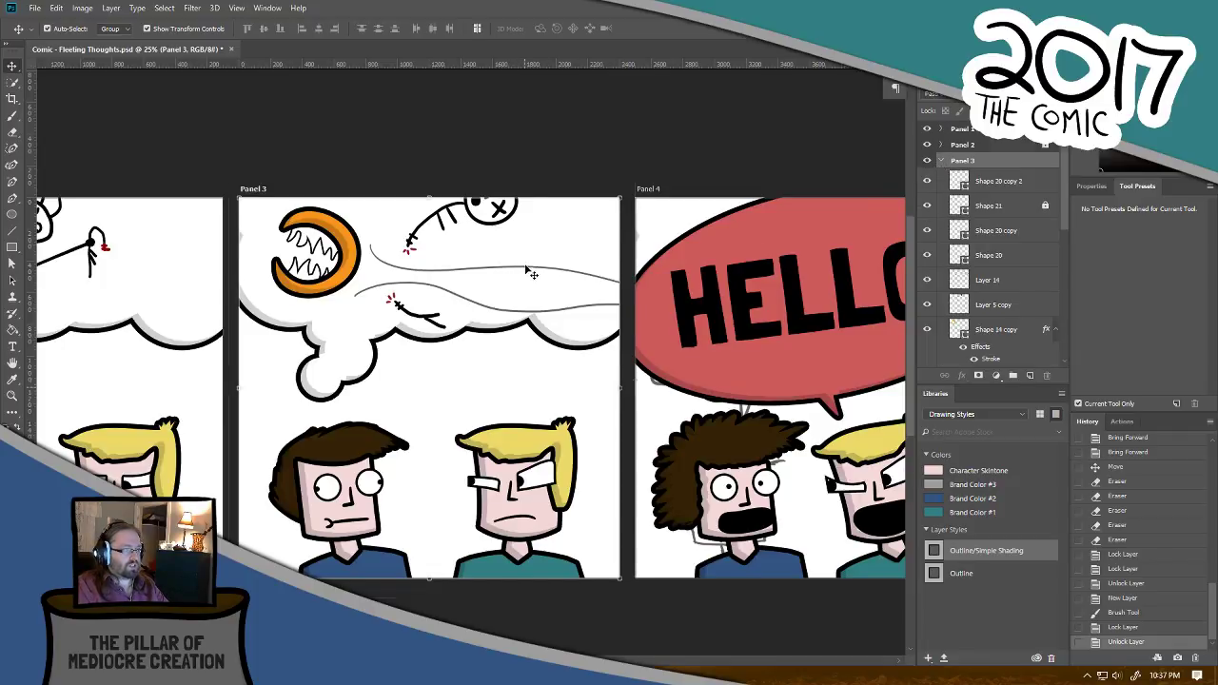
{"action": "left_click", "coordinate": [528, 266]}
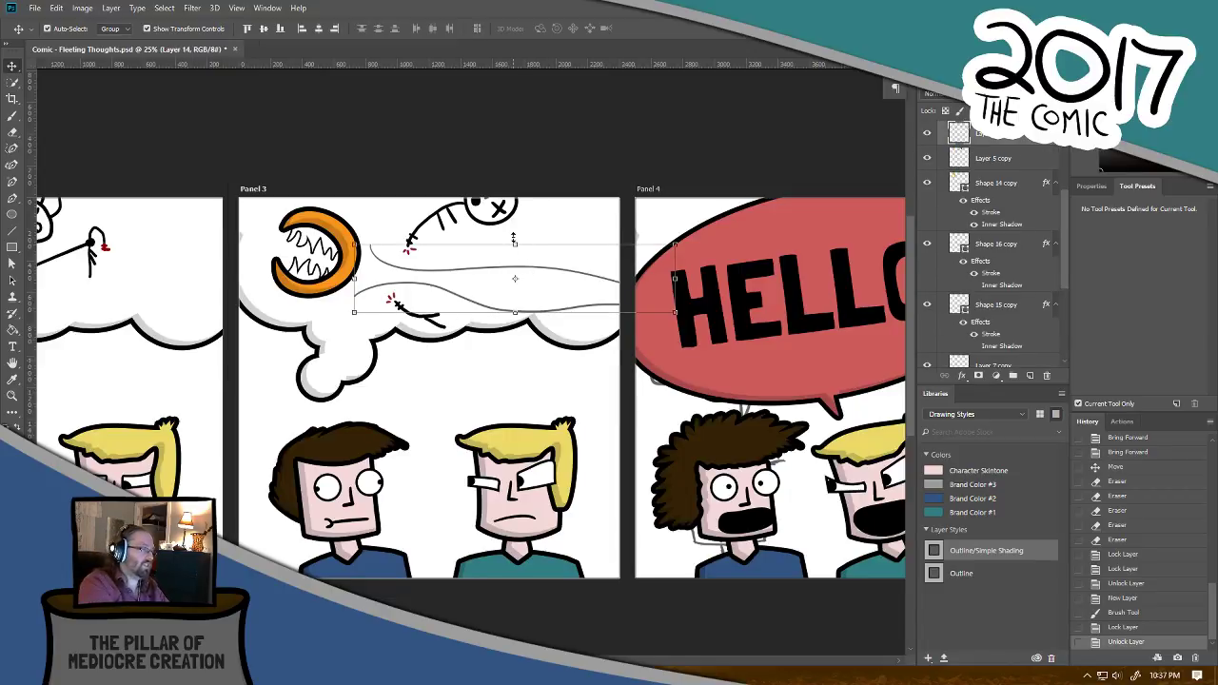
Step: Delete Layer 14 with the thin wavy lines from Panel 3's thought cloud
{"action": "key", "text": "Delete"}
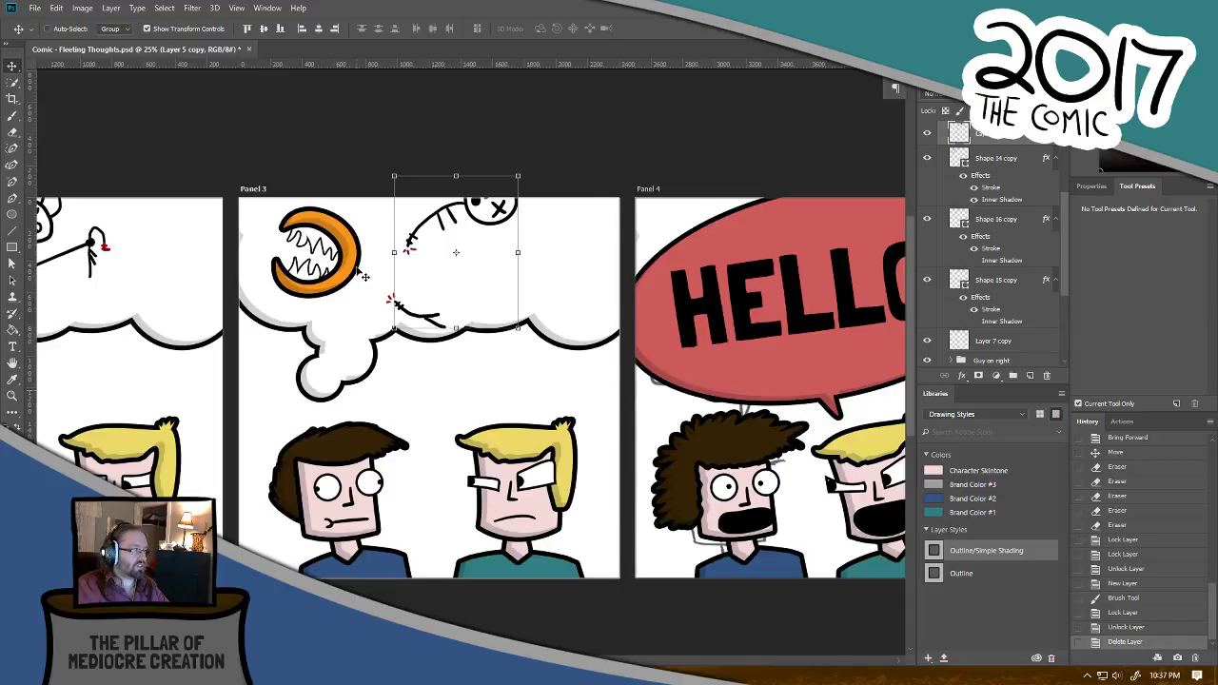
{"action": "key", "text": "ctrl+plus"}
{"action": "key", "text": "ctrl+plus"}
{"action": "left_click_drag", "start_coordinate": [427, 215], "coordinate": [592, 392]}
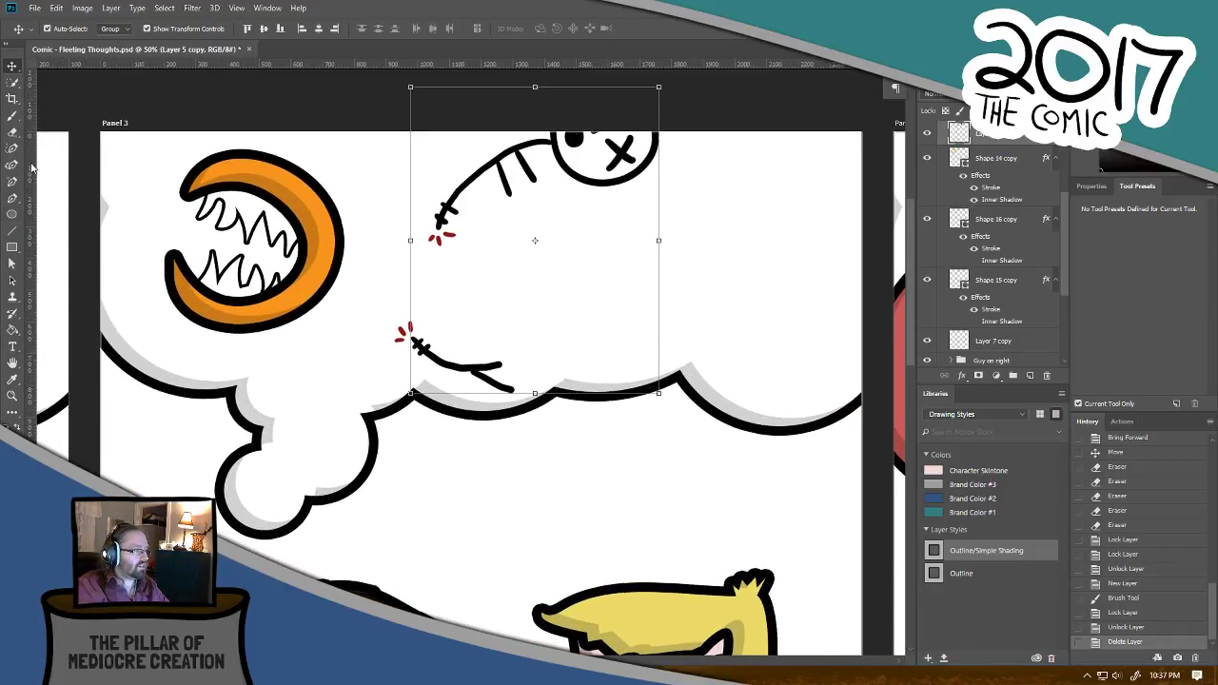
Step: Switch to the Brush tool and enlarge the brush enough to paint a thick trail in Panel 3's thought cloud
{"action": "left_click", "coordinate": [13, 115]}
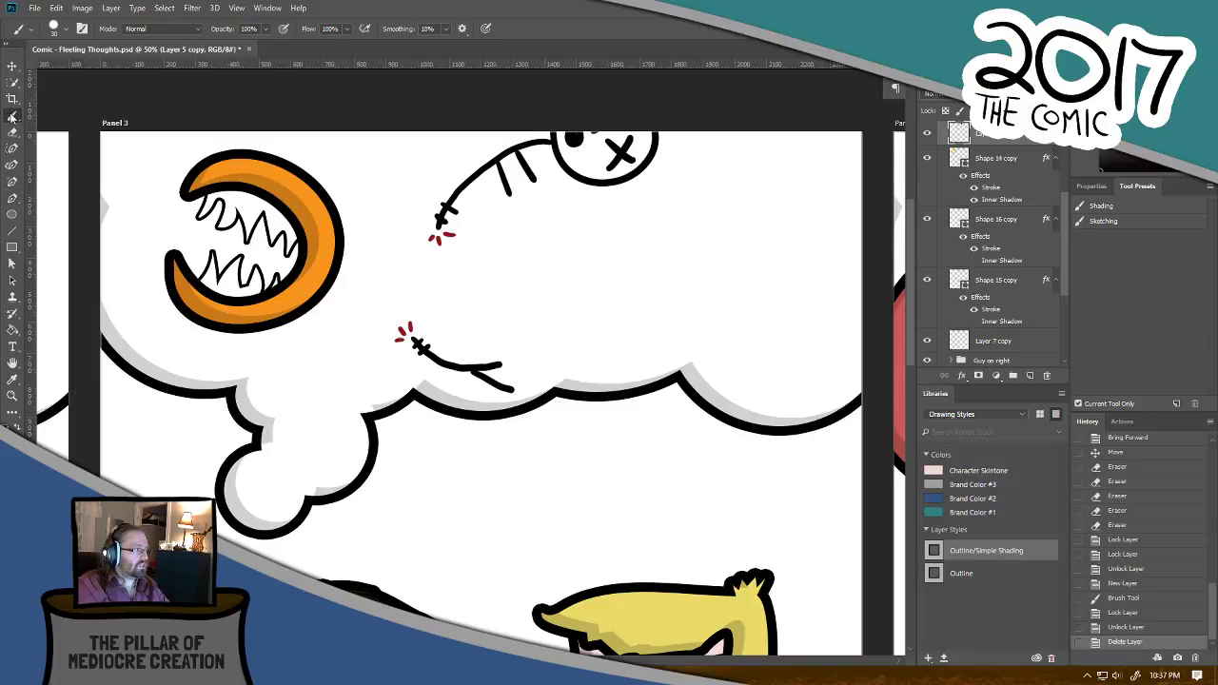
{"action": "left_click", "coordinate": [65, 31]}
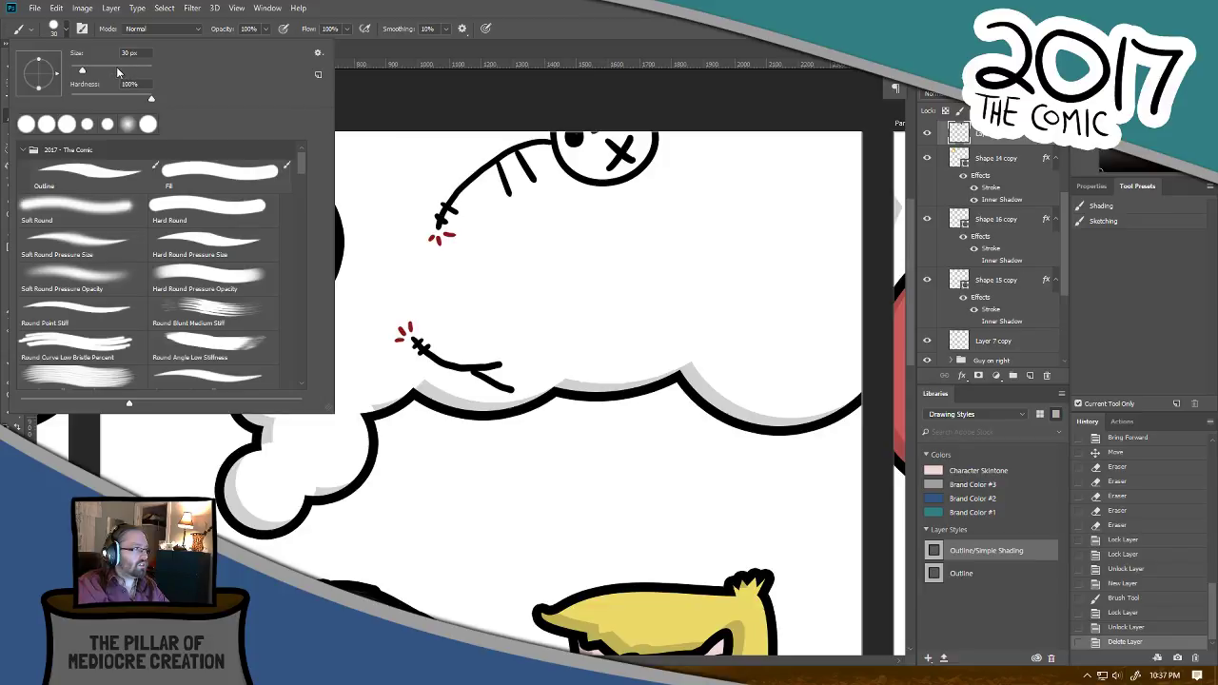
{"action": "left_click", "coordinate": [118, 71]}
{"action": "left_click", "coordinate": [66, 32]}
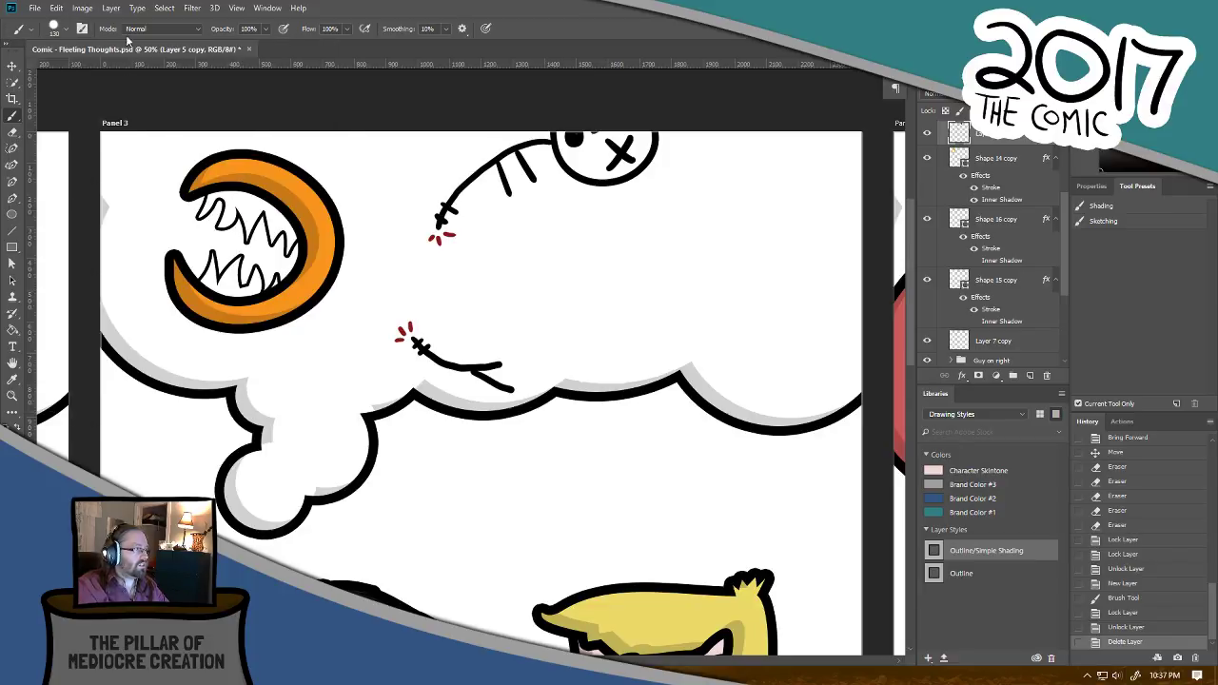
{"action": "left_click", "coordinate": [63, 30]}
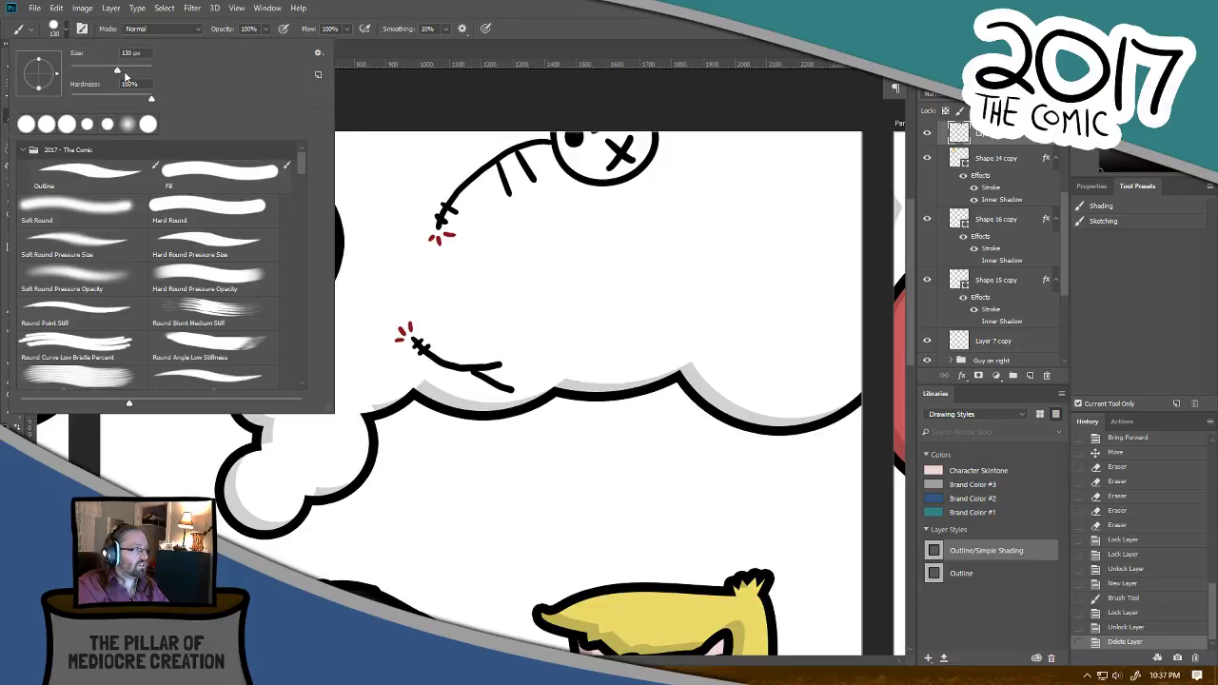
{"action": "left_click", "coordinate": [130, 72]}
{"action": "left_click", "coordinate": [66, 32]}
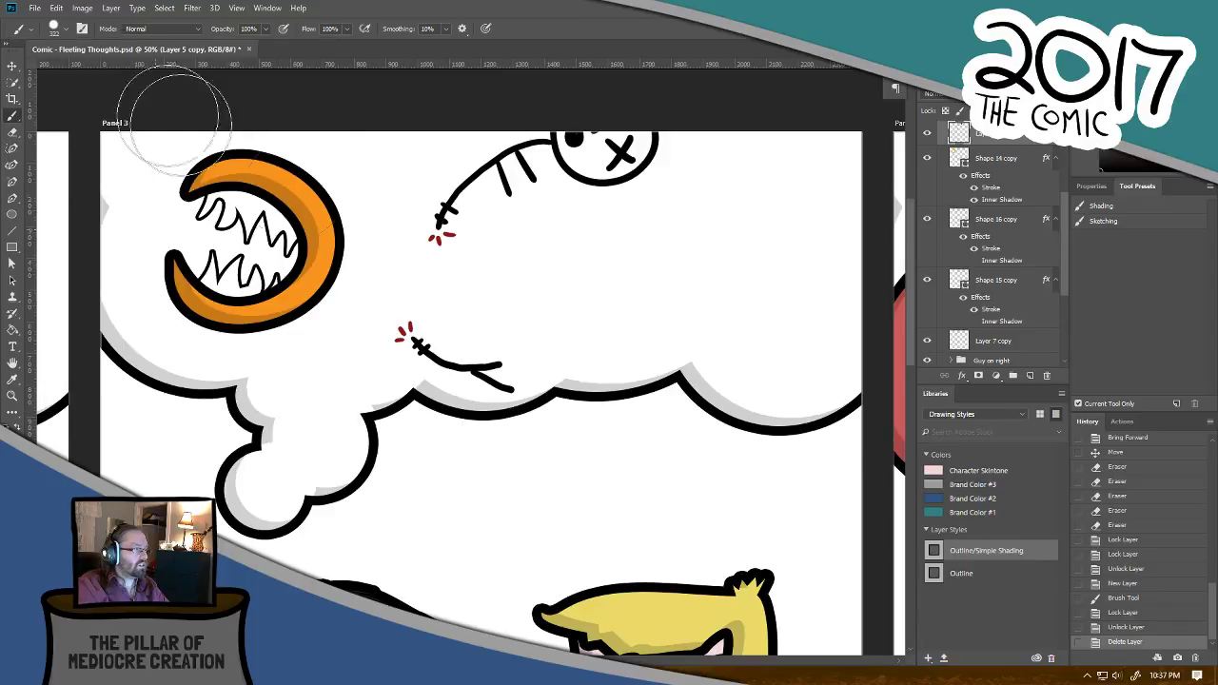
Step: Try painting a thick wavy trail behind the orange crescent on Layer 5 copy, and roll the history back to the layer deletion
{"action": "left_click_drag", "start_coordinate": [394, 263], "coordinate": [447, 272]}
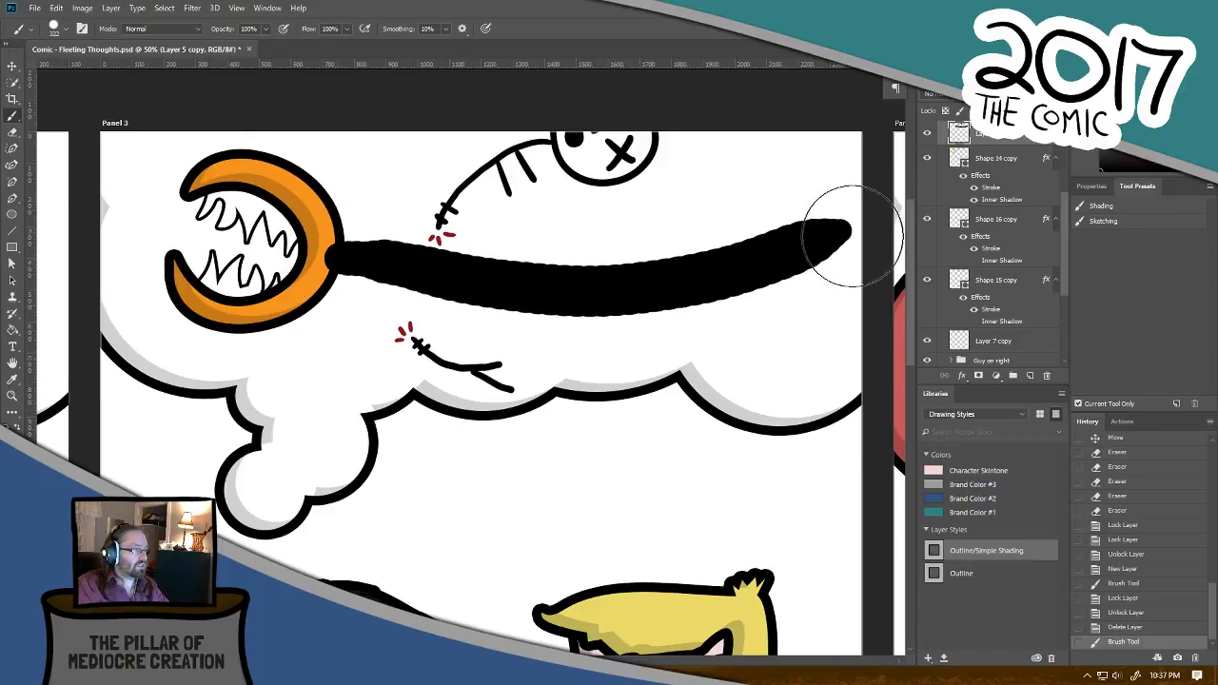
{"action": "key", "text": "ctrl+z"}
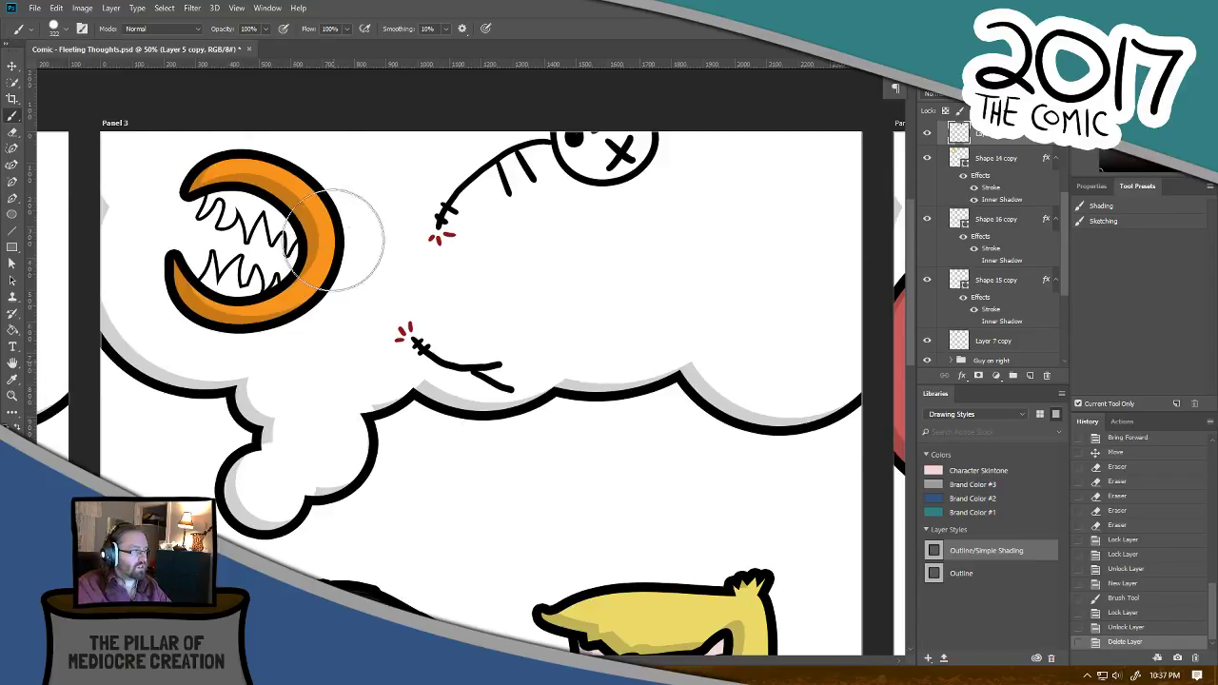
{"action": "mouse_move", "coordinate": [331, 249]}
{"action": "left_mouse_down"}
{"action": "mouse_move", "coordinate": [769, 274]}
{"action": "mouse_move", "coordinate": [828, 218]}
{"action": "left_mouse_up"}
{"action": "key", "text": "ctrl+z"}
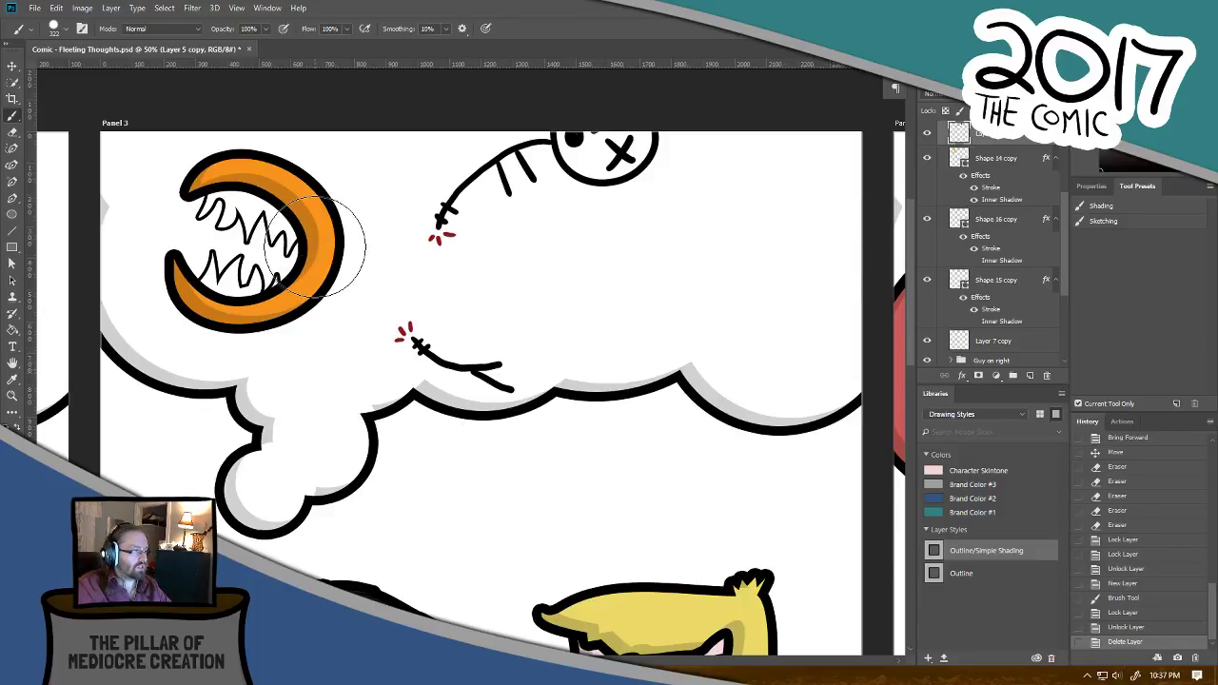
{"action": "mouse_move", "coordinate": [316, 247]}
{"action": "left_mouse_down"}
{"action": "mouse_move", "coordinate": [528, 268]}
{"action": "mouse_move", "coordinate": [894, 205]}
{"action": "left_mouse_up"}
{"action": "key", "text": "ctrl+z"}
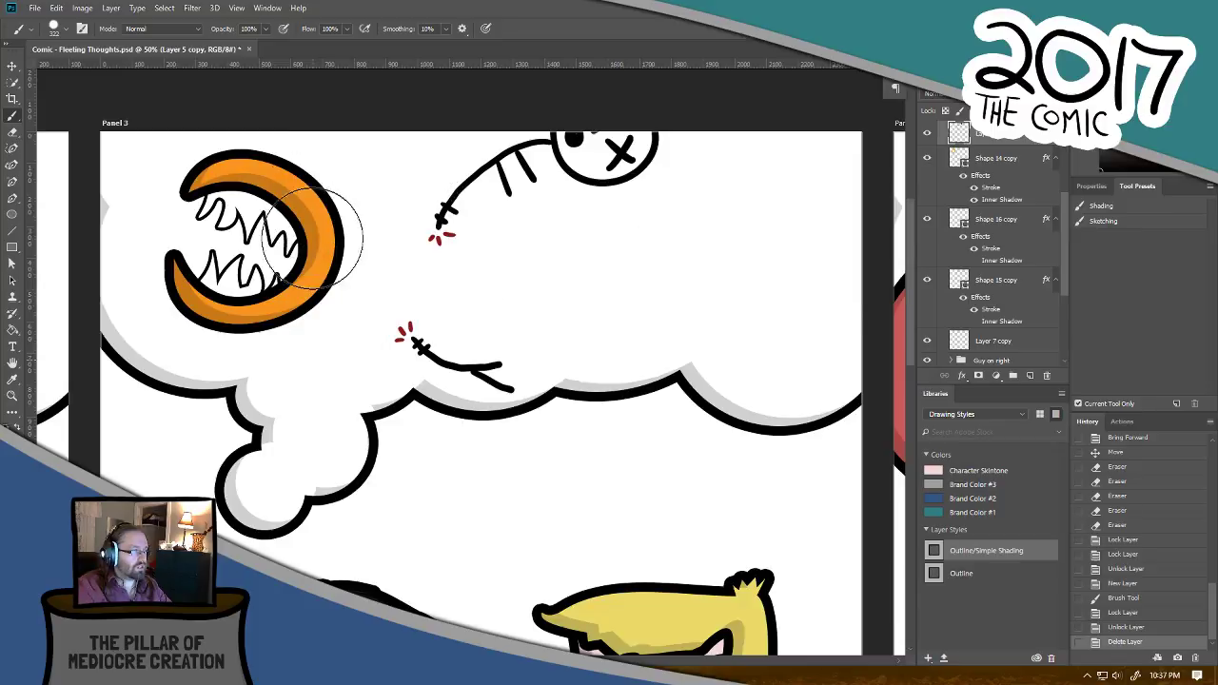
{"action": "left_click_drag", "start_coordinate": [315, 246], "coordinate": [838, 299]}
{"action": "key", "text": "ctrl+z"}
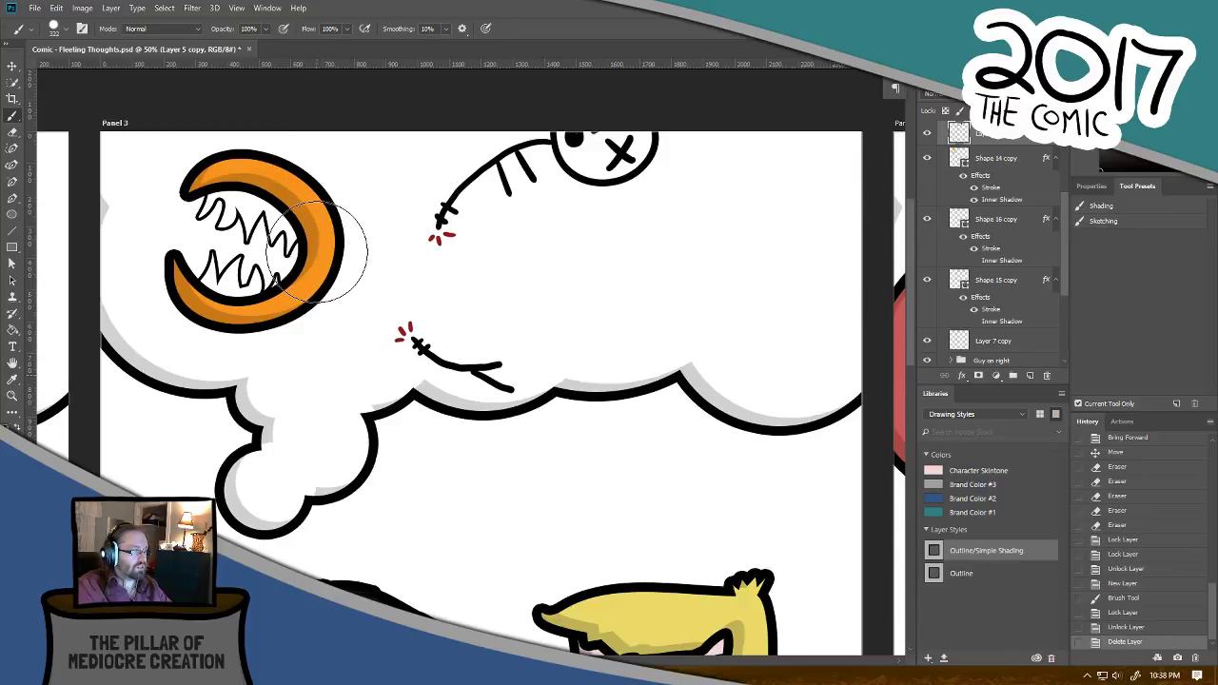
{"action": "left_click_drag", "start_coordinate": [323, 245], "coordinate": [894, 275]}
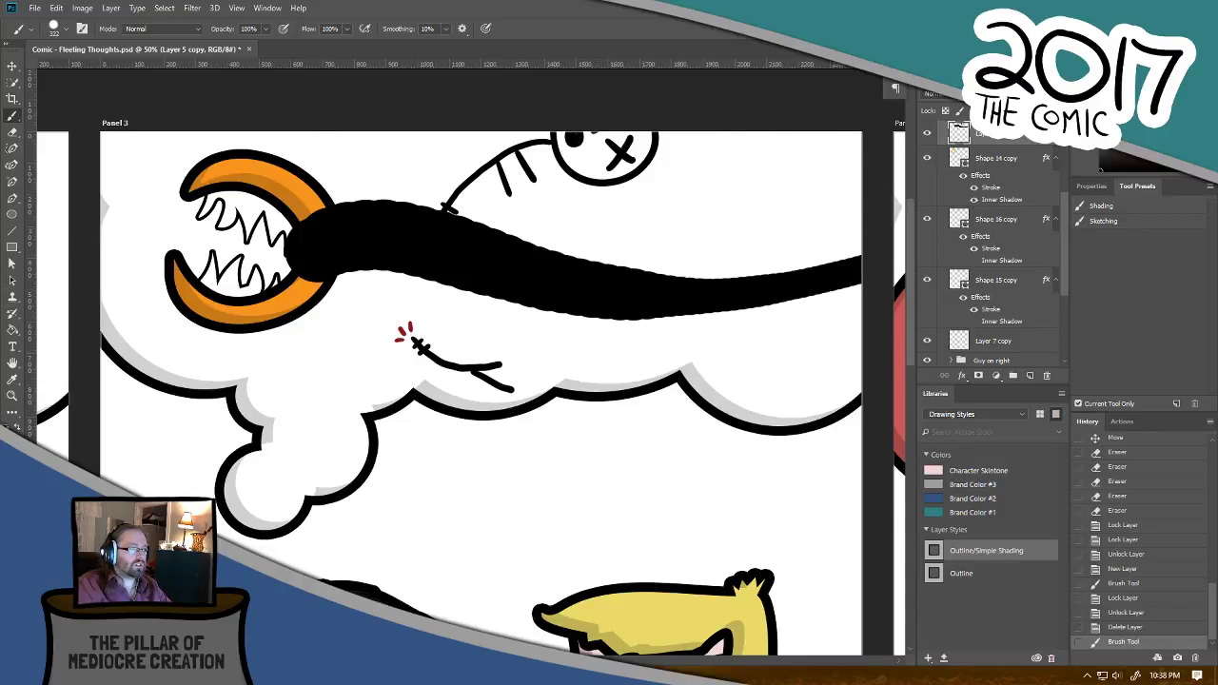
{"action": "key", "text": "ctrl+comma"}
{"action": "key", "text": "ctrl+comma"}
{"action": "left_click", "coordinate": [1128, 615]}
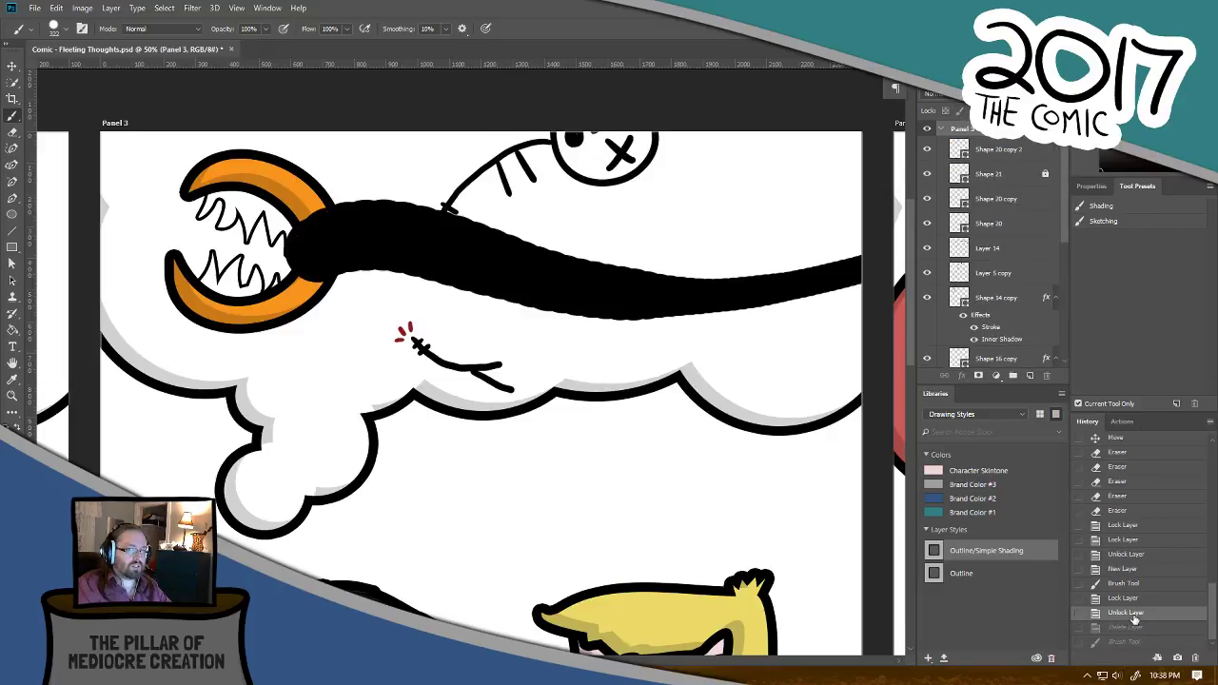
{"action": "left_click", "coordinate": [1133, 626]}
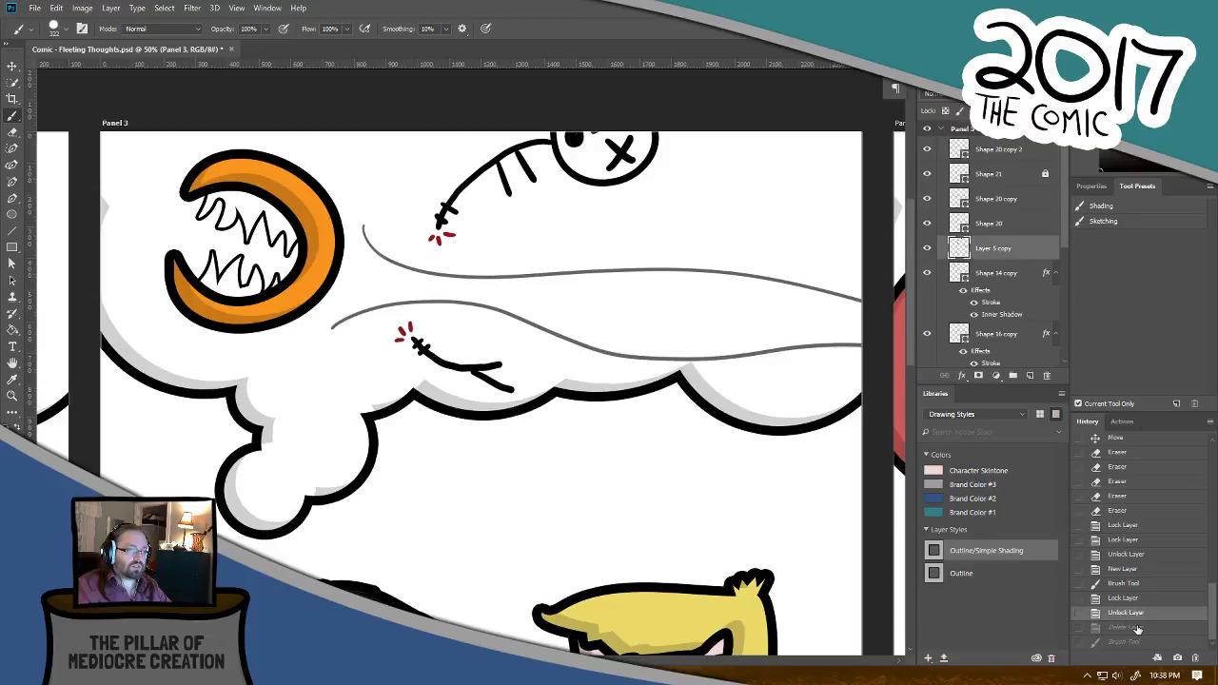
Step: Add a new layer above Shape 20 copy 2 and paint a thick wavy black trail from the orange crescent to Panel 3's far edge
{"action": "left_click", "coordinate": [1011, 151]}
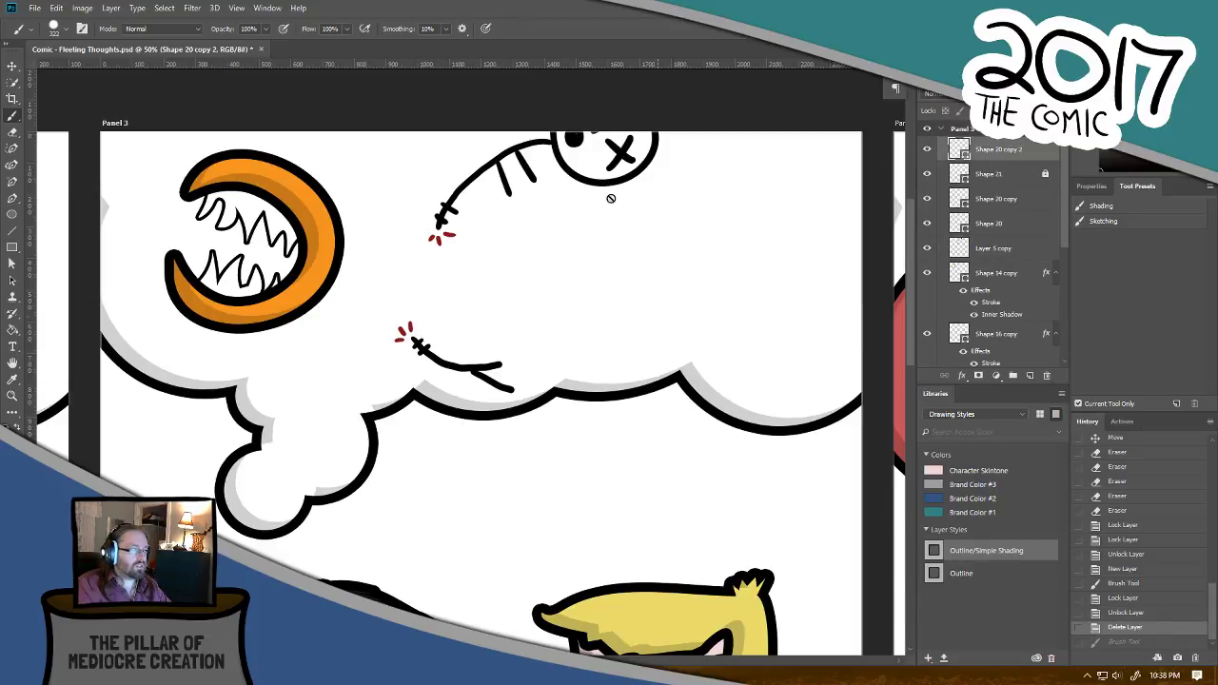
{"action": "left_click", "coordinate": [11, 131]}
{"action": "left_click", "coordinate": [11, 116]}
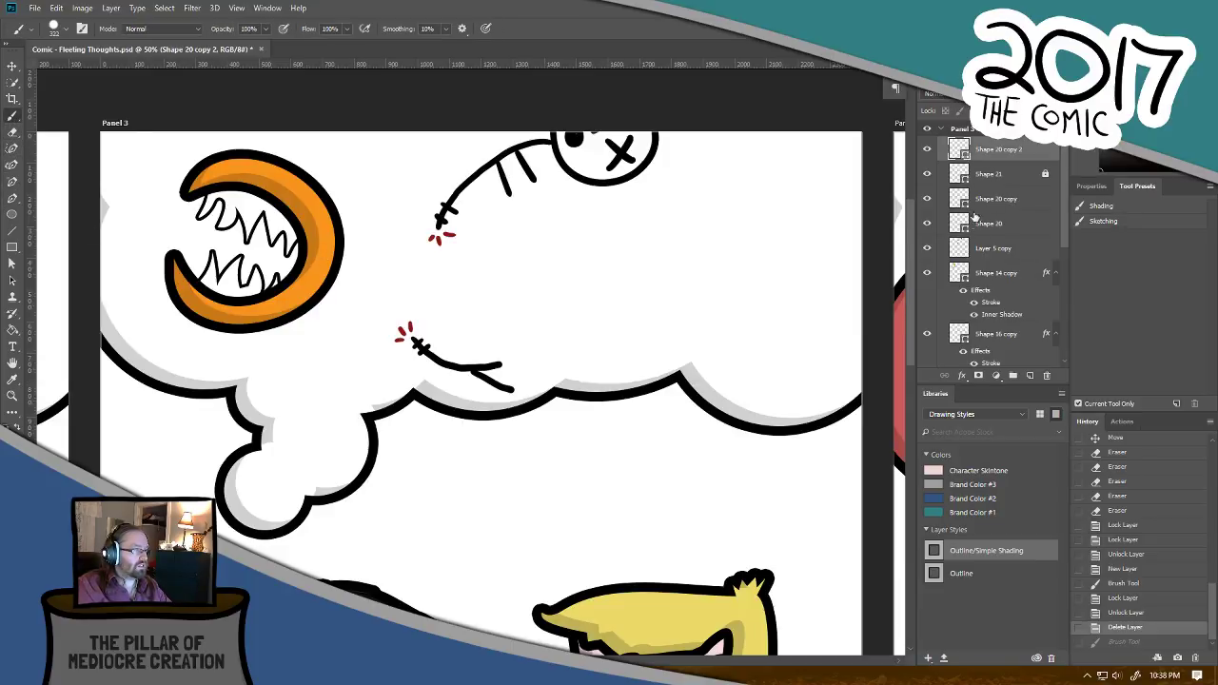
{"action": "key", "text": "ctrl+shift+alt+n"}
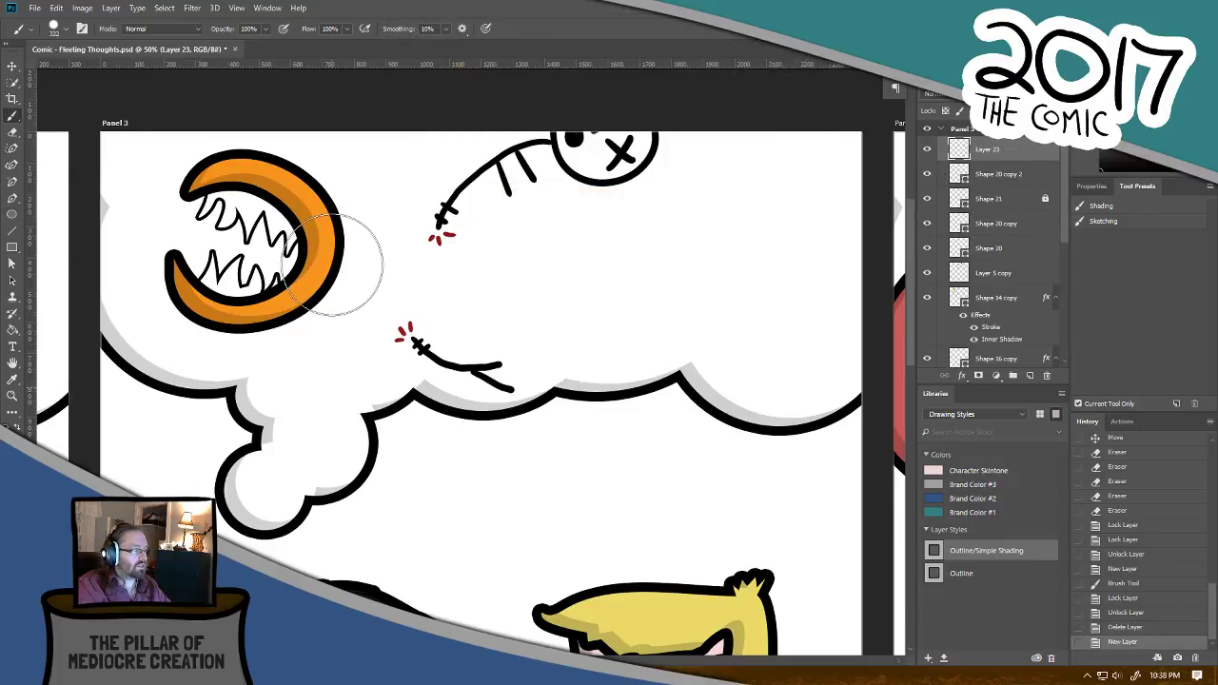
{"action": "left_click_drag", "start_coordinate": [340, 244], "coordinate": [884, 264]}
{"action": "key", "text": "ctrl+z"}
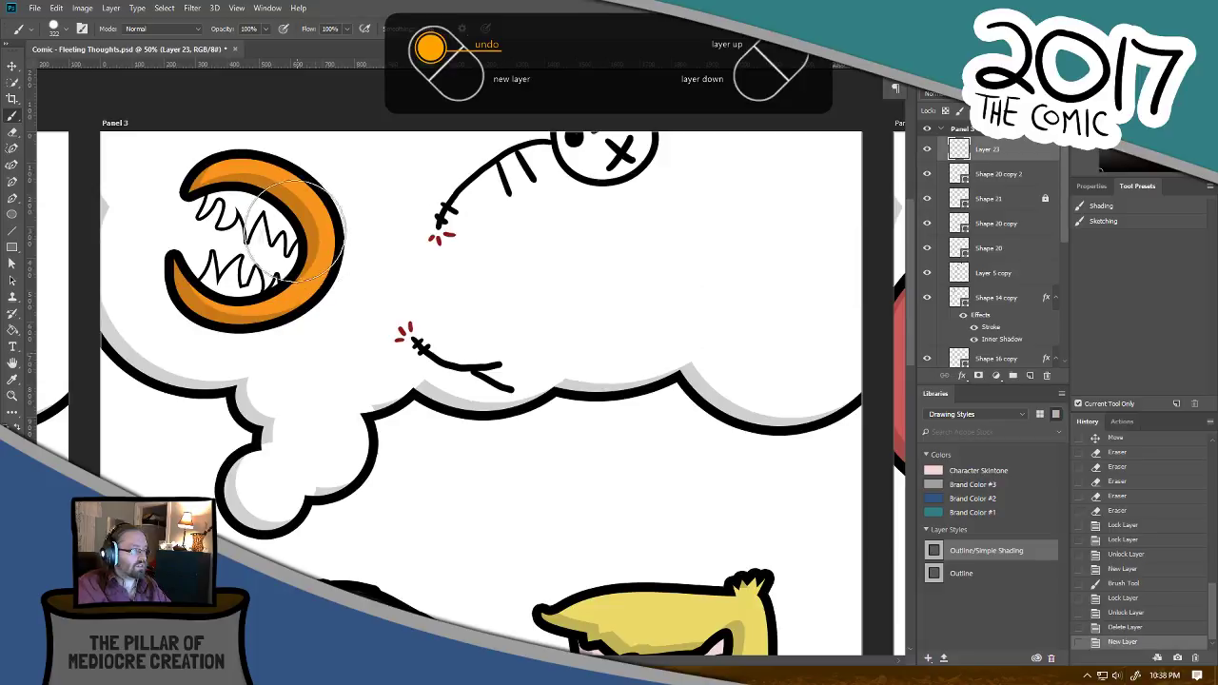
{"action": "mouse_move", "coordinate": [324, 249]}
{"action": "left_mouse_down"}
{"action": "mouse_move", "coordinate": [383, 239]}
{"action": "mouse_move", "coordinate": [568, 277]}
{"action": "mouse_move", "coordinate": [895, 252]}
{"action": "left_mouse_up"}
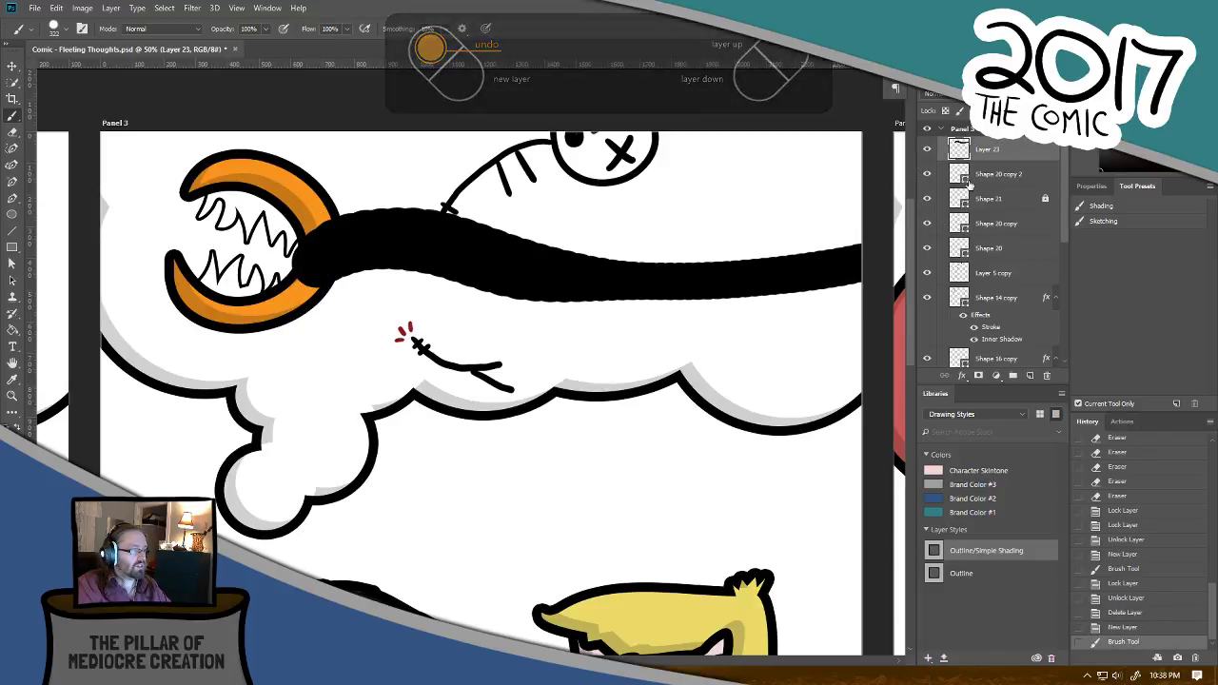
{"action": "key", "text": "ctrl+z"}
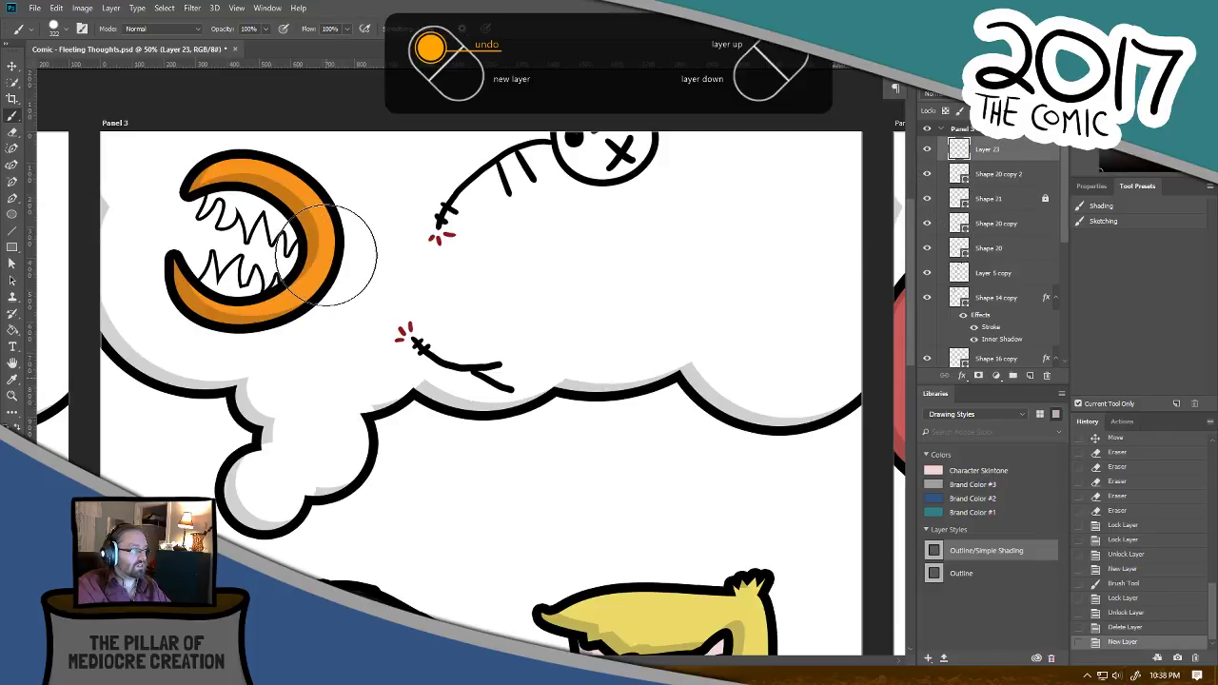
{"action": "mouse_move", "coordinate": [327, 255]}
{"action": "left_mouse_down"}
{"action": "mouse_move", "coordinate": [395, 237]}
{"action": "mouse_move", "coordinate": [611, 287]}
{"action": "mouse_move", "coordinate": [758, 285]}
{"action": "mouse_move", "coordinate": [899, 255]}
{"action": "left_mouse_up"}
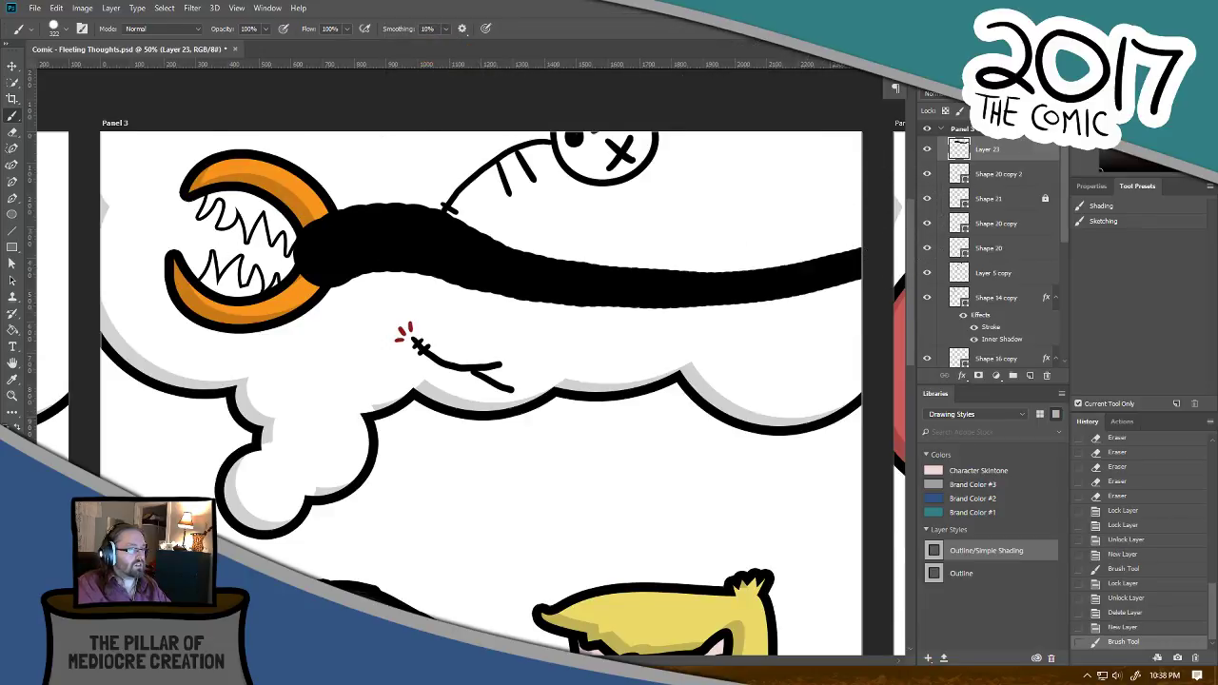
Step: Lower the trail layer's opacity to a light grey and send it backward seven levels, beneath Shape 16 copy
{"action": "left_click_drag", "start_coordinate": [1022, 93], "coordinate": [950, 93]}
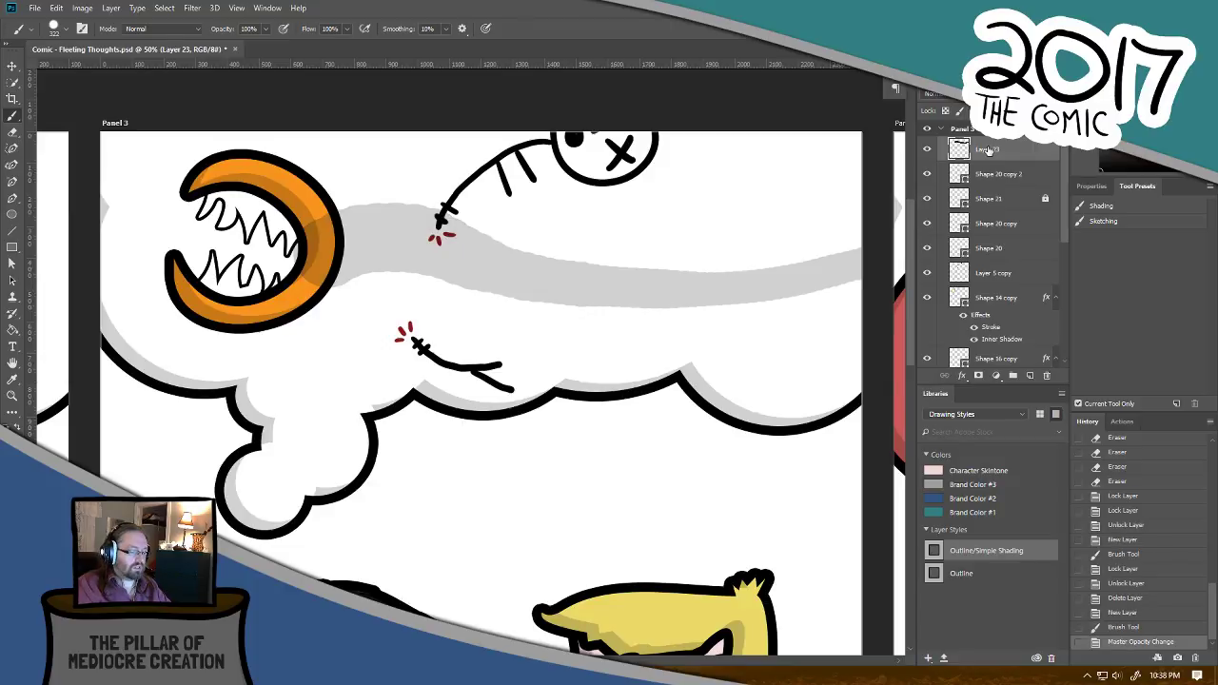
{"action": "key", "text": "ctrl+["}
{"action": "key", "text": "ctrl+["}
{"action": "key", "text": "ctrl+bracketleft"}
{"action": "key", "text": "ctrl+bracketleft"}
{"action": "key", "text": "ctrl+bracketleft"}
{"action": "key", "text": "ctrl+bracketleft"}
{"action": "key", "text": "ctrl+bracketleft"}
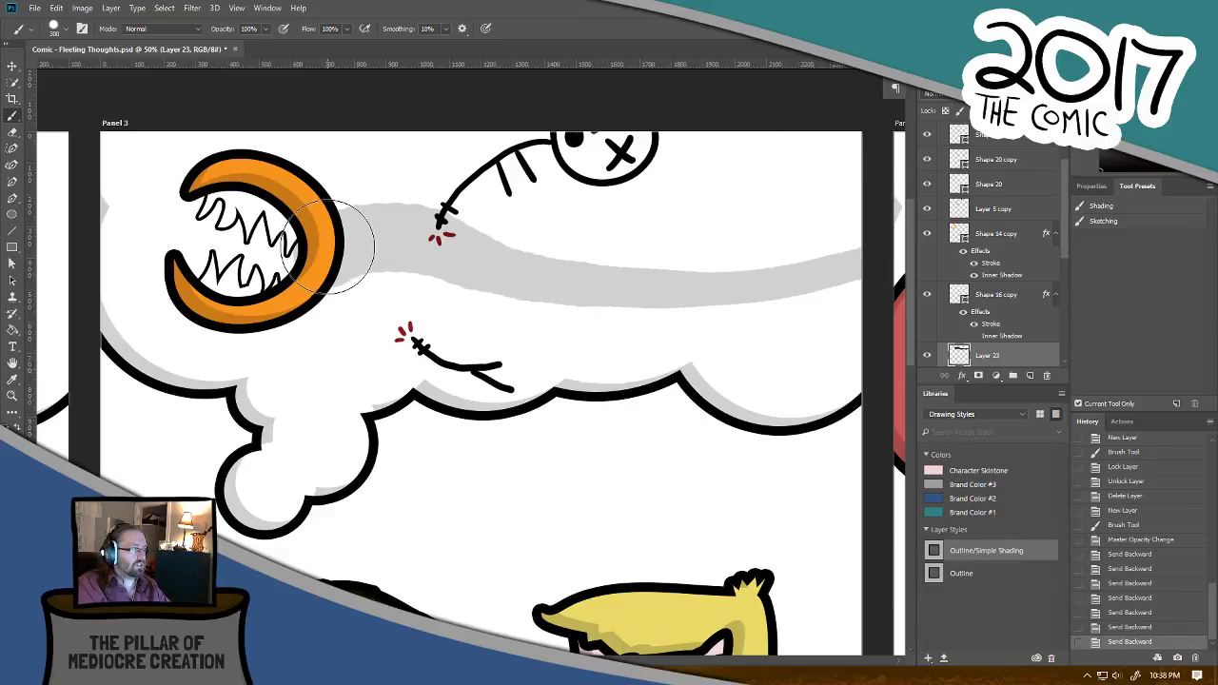
Step: Widen the grey trail with another wavy stroke from the crescent to the panel edge using a 300 px brush, and nudge the trail slightly
{"action": "left_click", "coordinate": [837, 299], "text": "shift"}
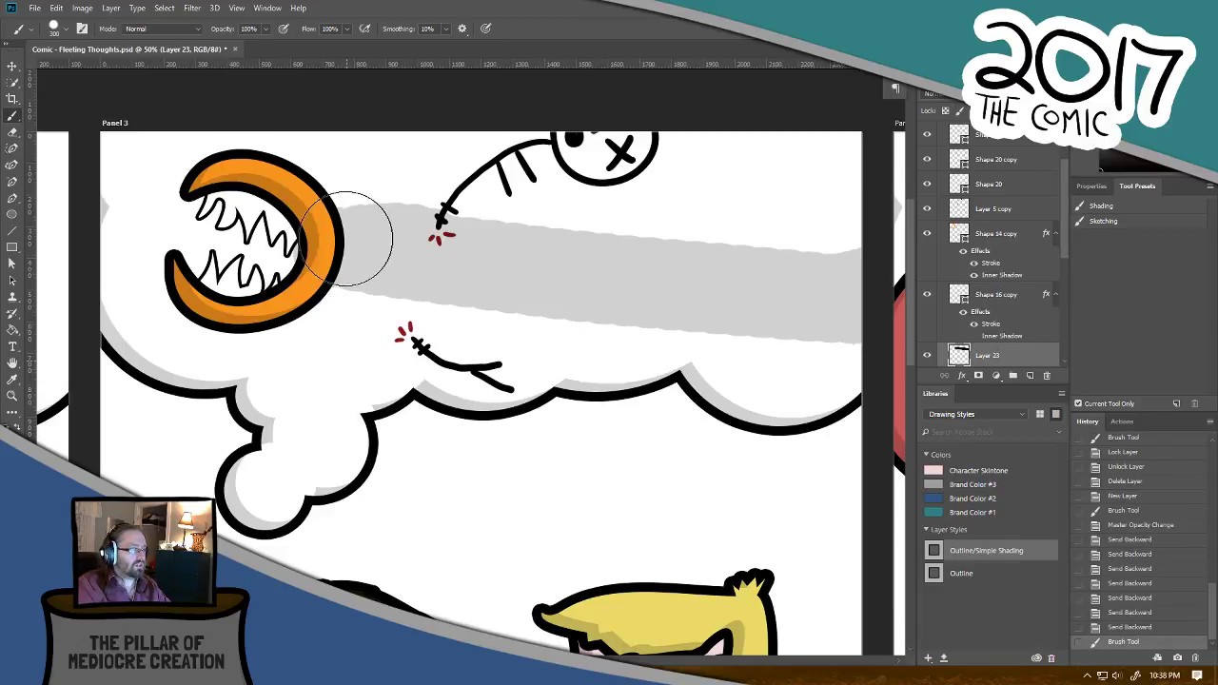
{"action": "key", "text": "ctrl+z"}
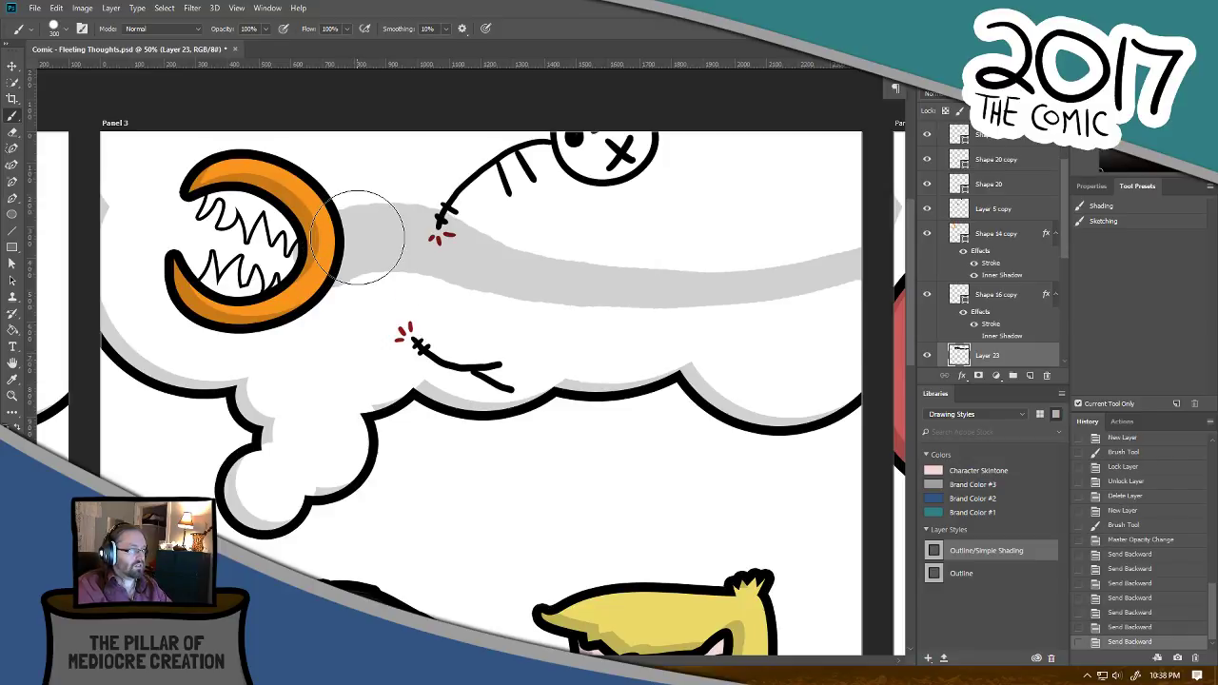
{"action": "mouse_move", "coordinate": [374, 220]}
{"action": "left_mouse_down"}
{"action": "mouse_move", "coordinate": [657, 278]}
{"action": "mouse_move", "coordinate": [837, 236]}
{"action": "left_mouse_up"}
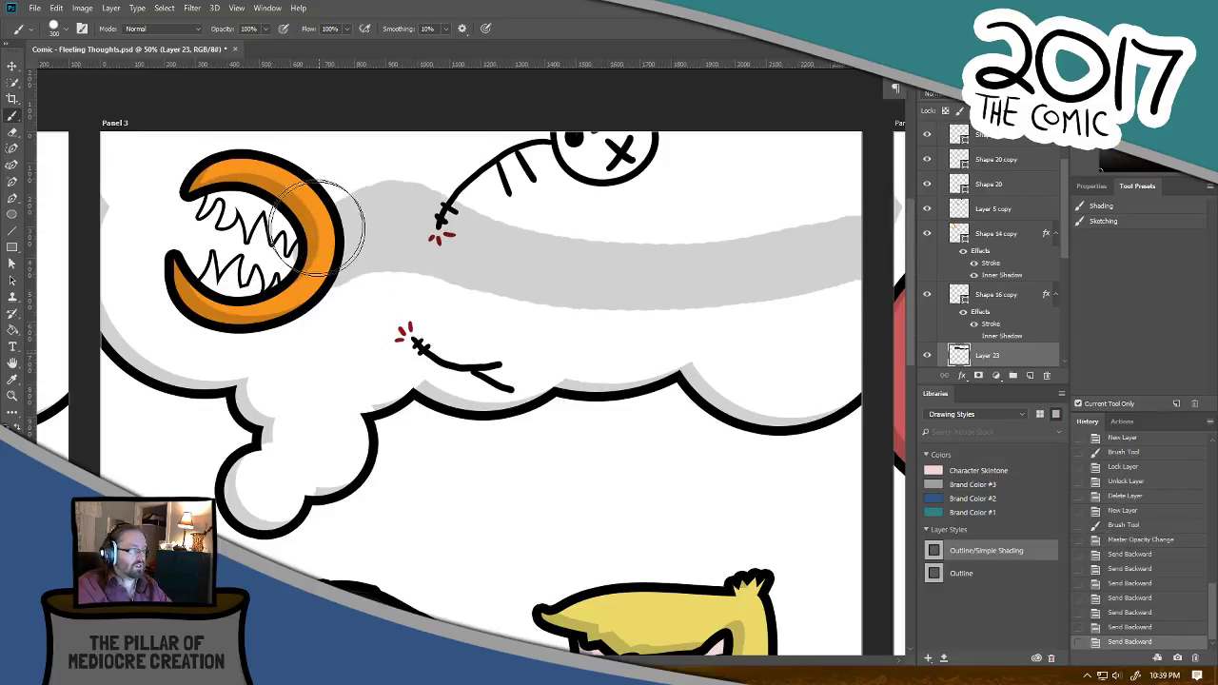
{"action": "key", "text": "ctrl+z"}
{"action": "mouse_move", "coordinate": [321, 250]}
{"action": "left_mouse_down"}
{"action": "mouse_move", "coordinate": [825, 280]}
{"action": "mouse_move", "coordinate": [895, 262]}
{"action": "left_mouse_up"}
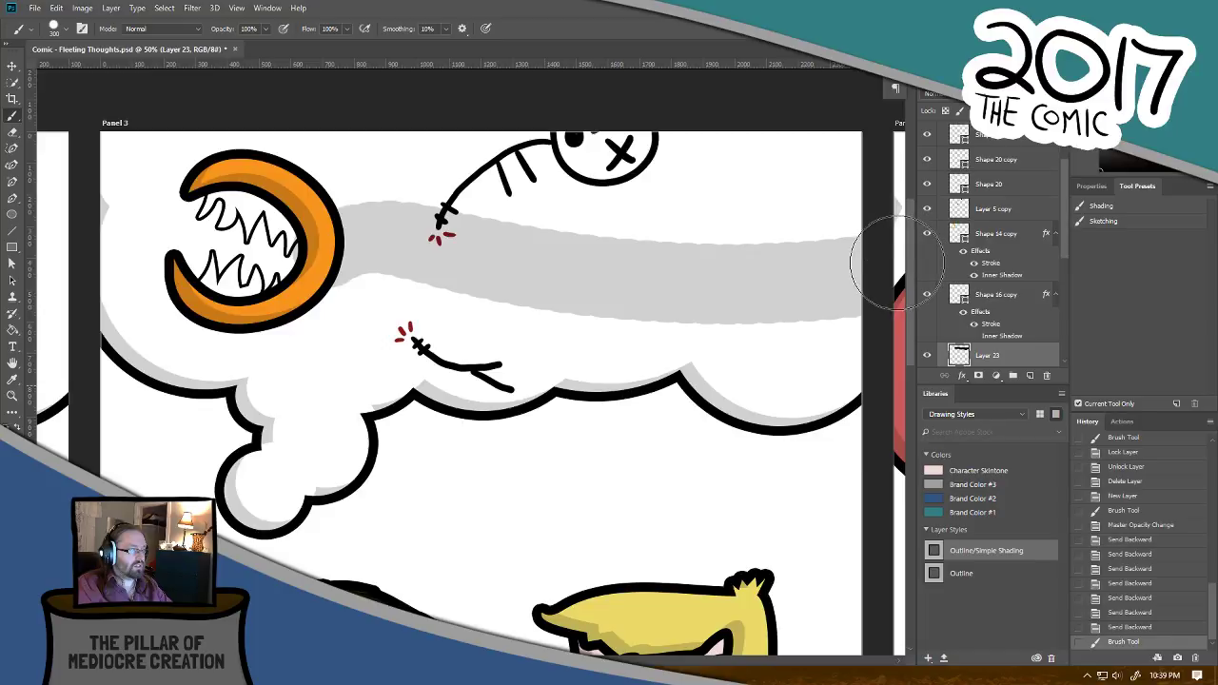
{"action": "left_click", "coordinate": [12, 64]}
{"action": "mouse_move", "coordinate": [553, 279]}
{"action": "left_mouse_down"}
{"action": "mouse_move", "coordinate": [574, 269]}
{"action": "mouse_move", "coordinate": [559, 267]}
{"action": "mouse_move", "coordinate": [567, 277]}
{"action": "left_mouse_up"}
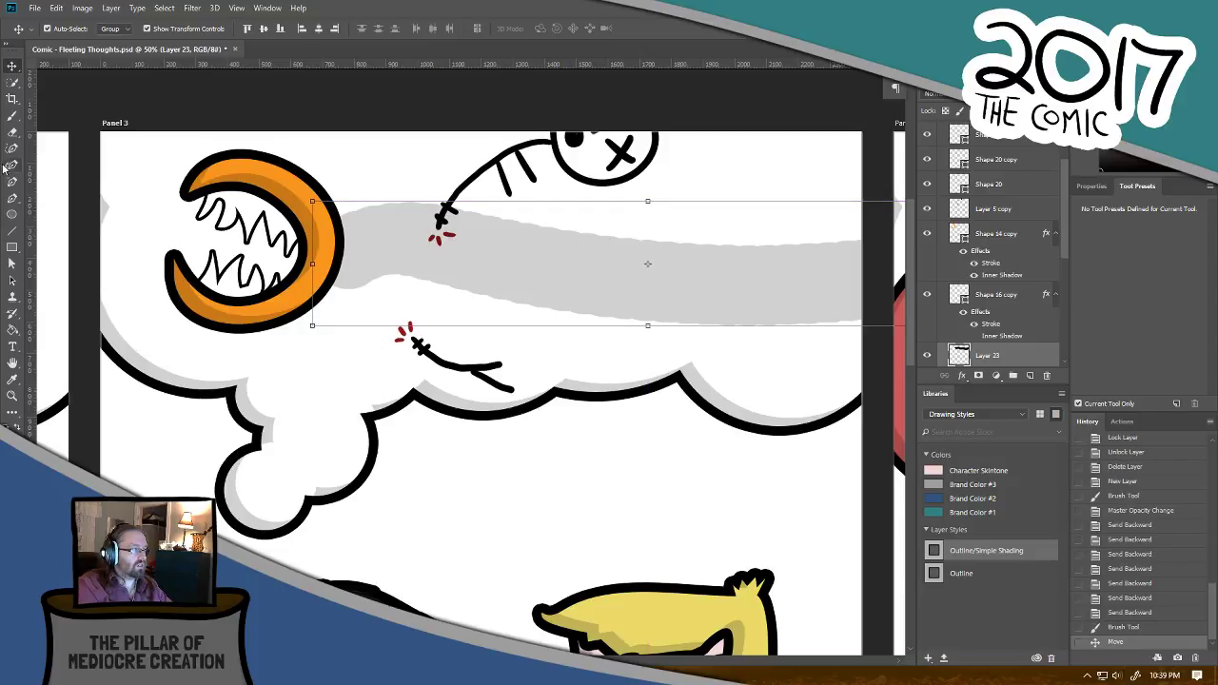
Step: Open the trail layer's styles, turn off Color Overlay and add a Gradient Overlay effect
{"action": "left_click", "coordinate": [963, 375]}
{"action": "left_click", "coordinate": [1003, 483]}
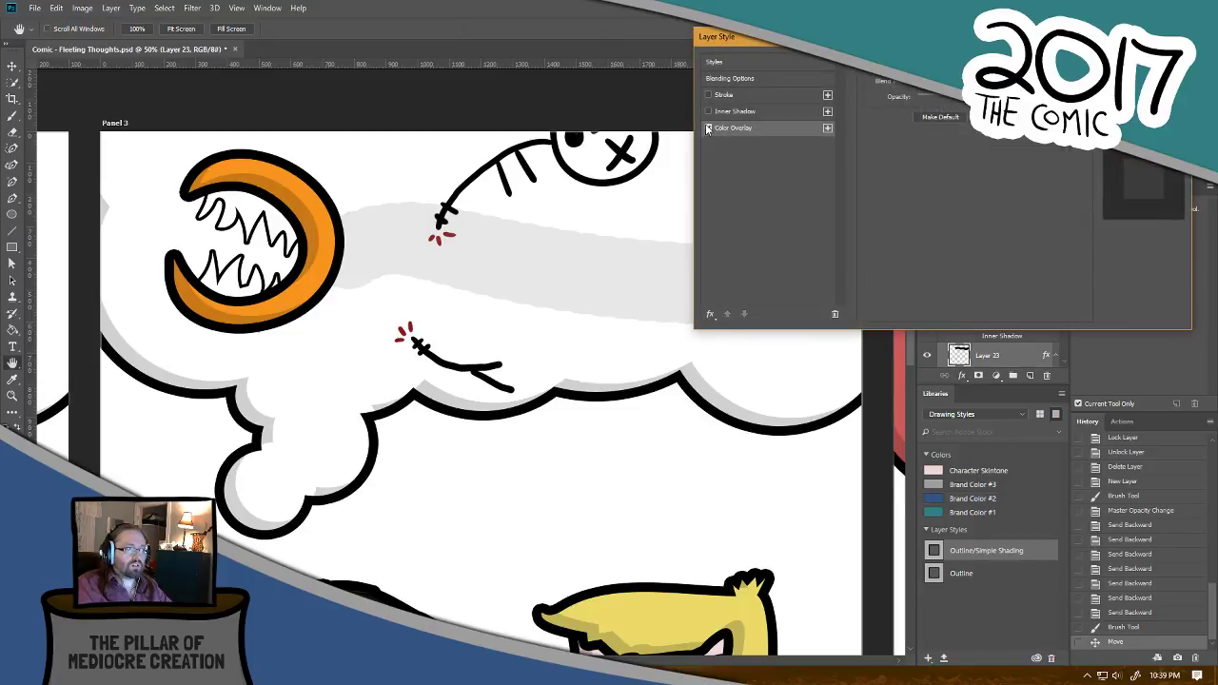
{"action": "left_click", "coordinate": [708, 128]}
{"action": "left_click", "coordinate": [710, 314]}
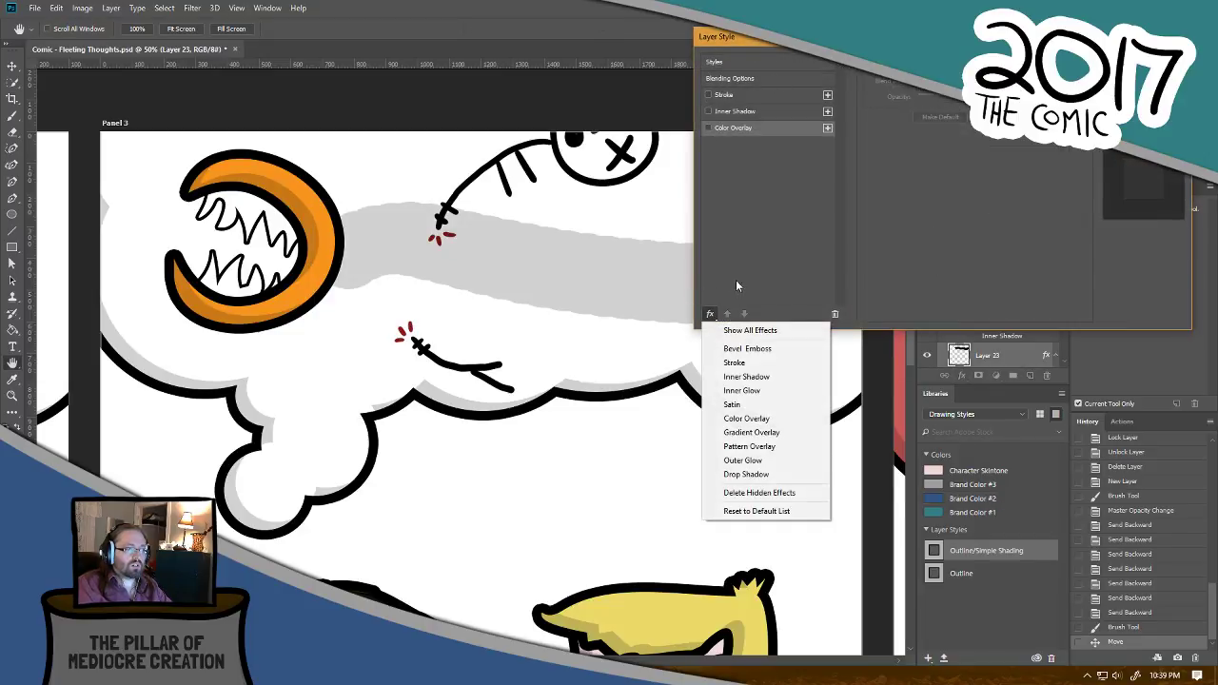
{"action": "left_click", "coordinate": [751, 432]}
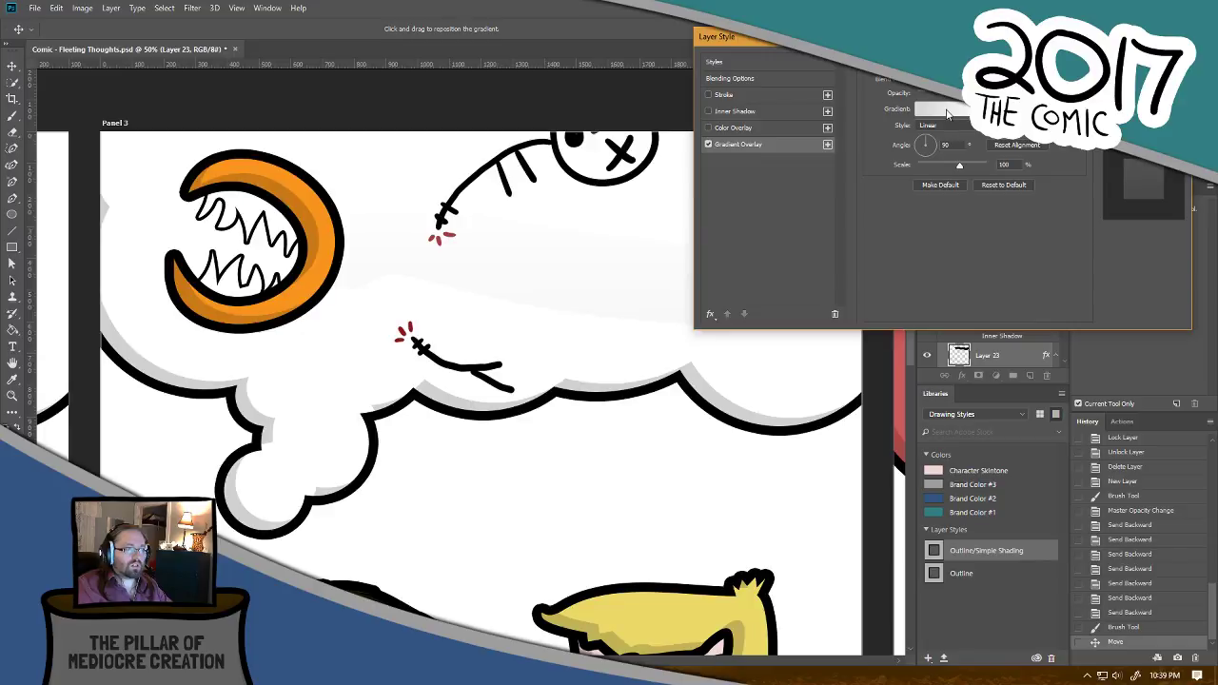
Step: Try turning the trail's gradient overlay to a -4° angle with a reduced scale
{"action": "left_click", "coordinate": [947, 114]}
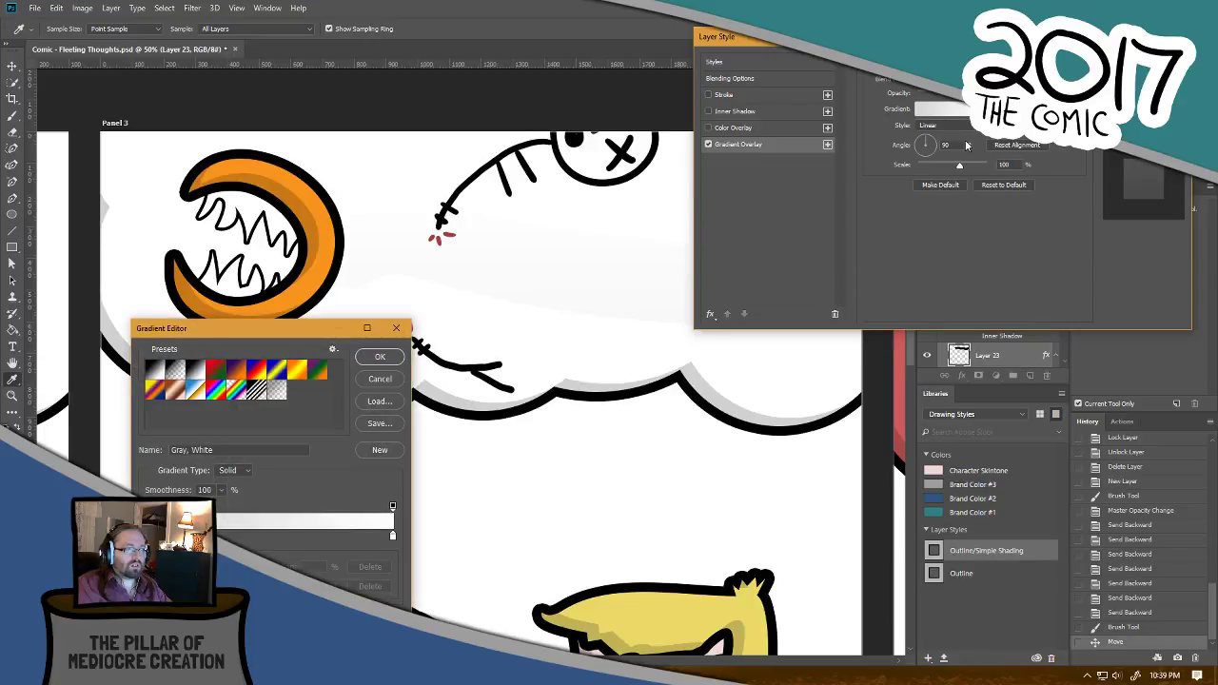
{"action": "key", "text": "Return"}
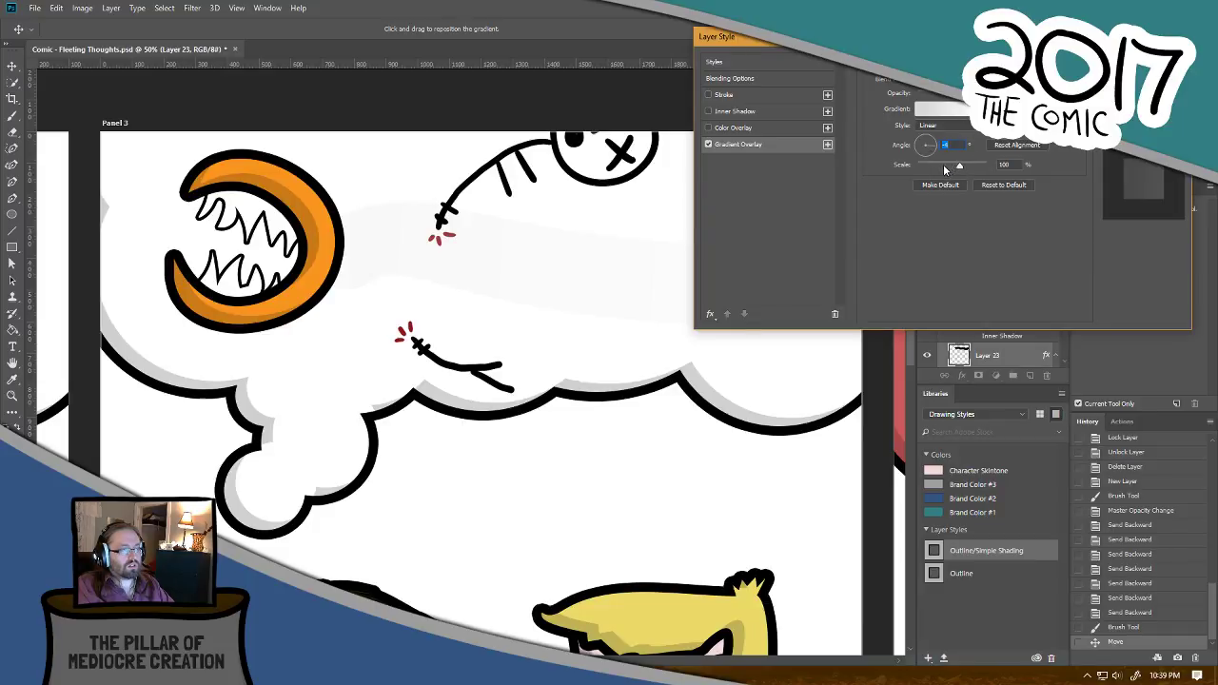
{"action": "left_click_drag", "start_coordinate": [945, 170], "coordinate": [939, 169]}
Step: Try darkening the trail gradient's grey stop to near-black, and cancel the layer style changes
{"action": "left_click", "coordinate": [956, 109]}
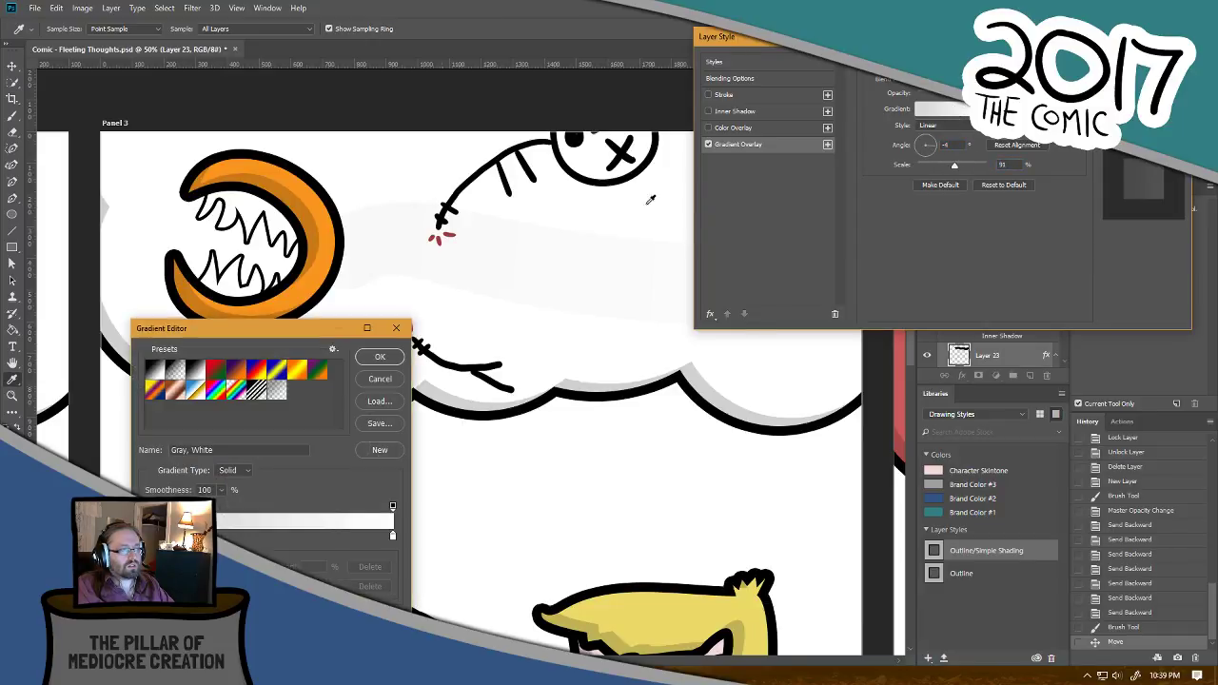
{"action": "left_click", "coordinate": [149, 535]}
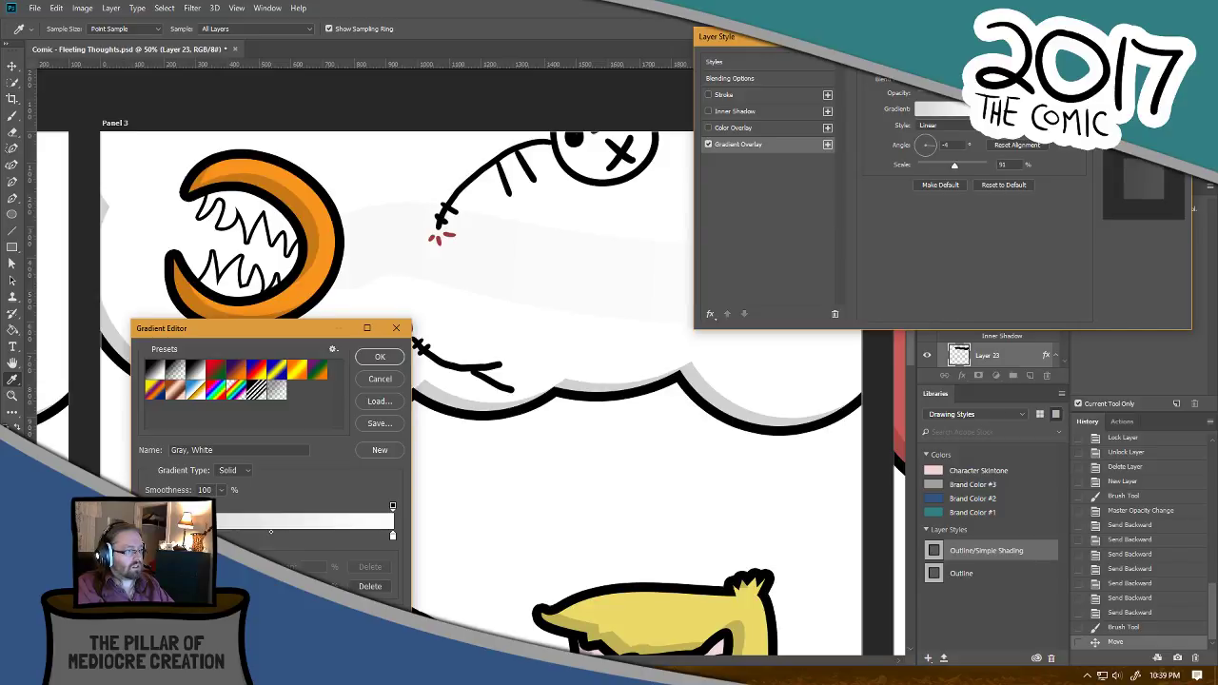
{"action": "double_click", "coordinate": [148, 535]}
{"action": "left_click", "coordinate": [818, 340]}
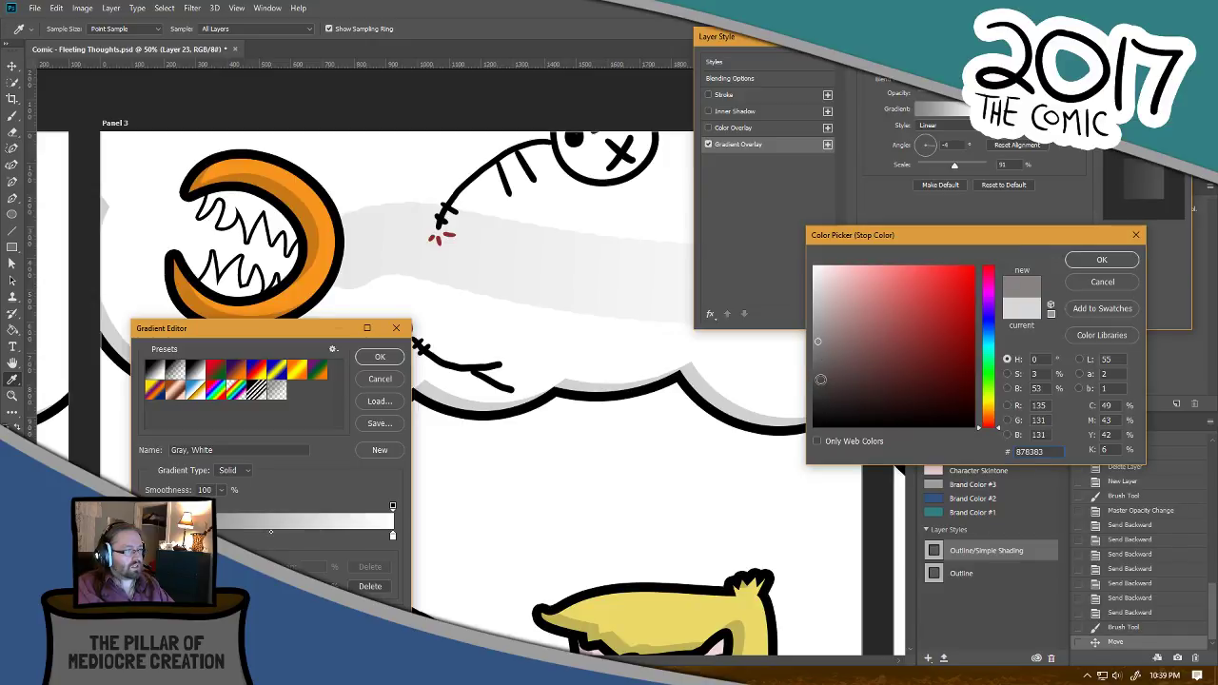
{"action": "left_click", "coordinate": [820, 379]}
{"action": "left_click", "coordinate": [815, 408]}
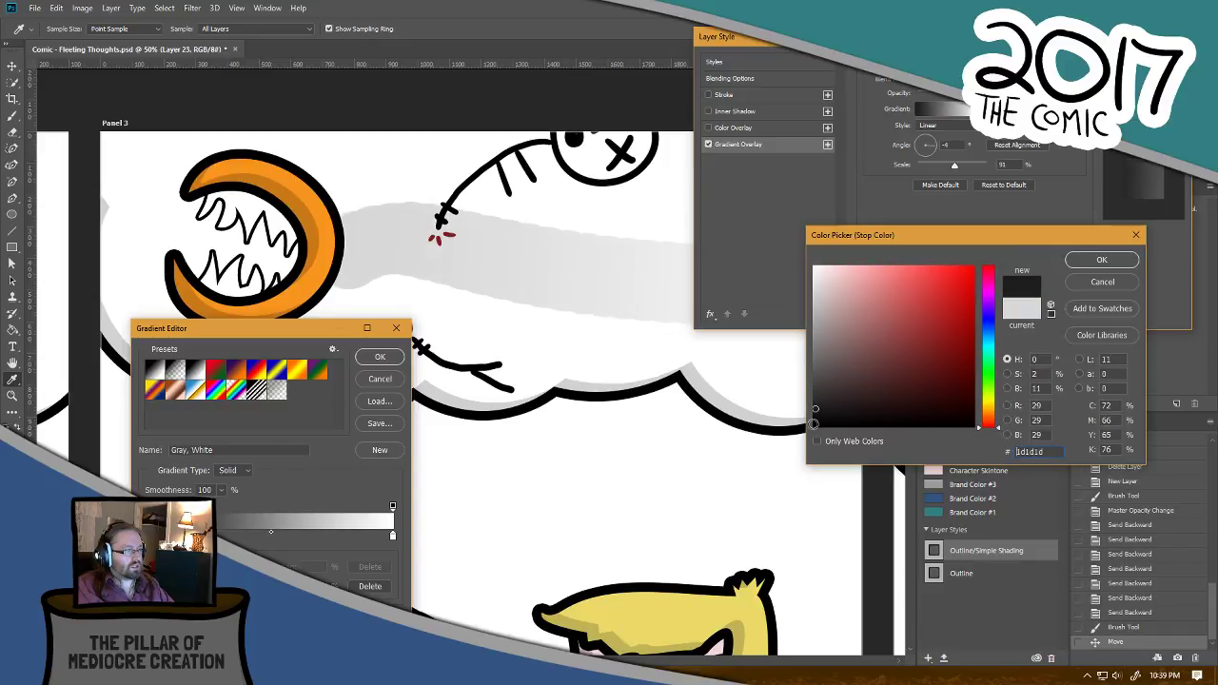
{"action": "left_click", "coordinate": [1094, 265]}
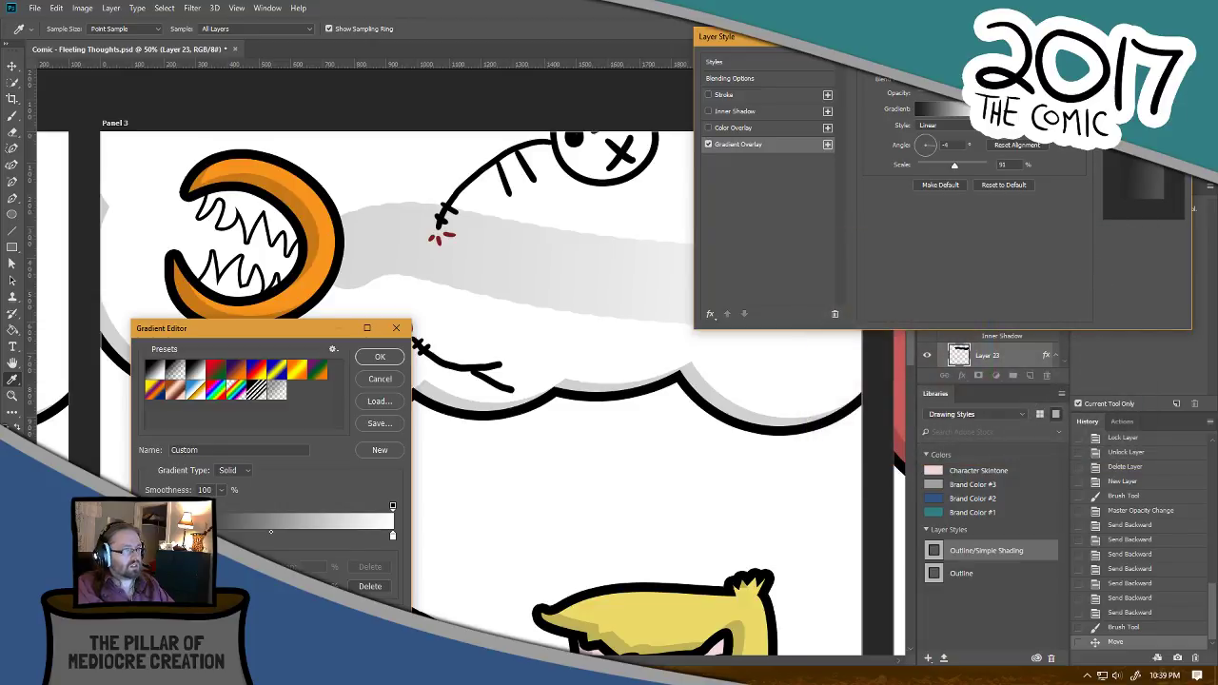
{"action": "key", "text": "Escape"}
{"action": "key", "text": "Escape"}
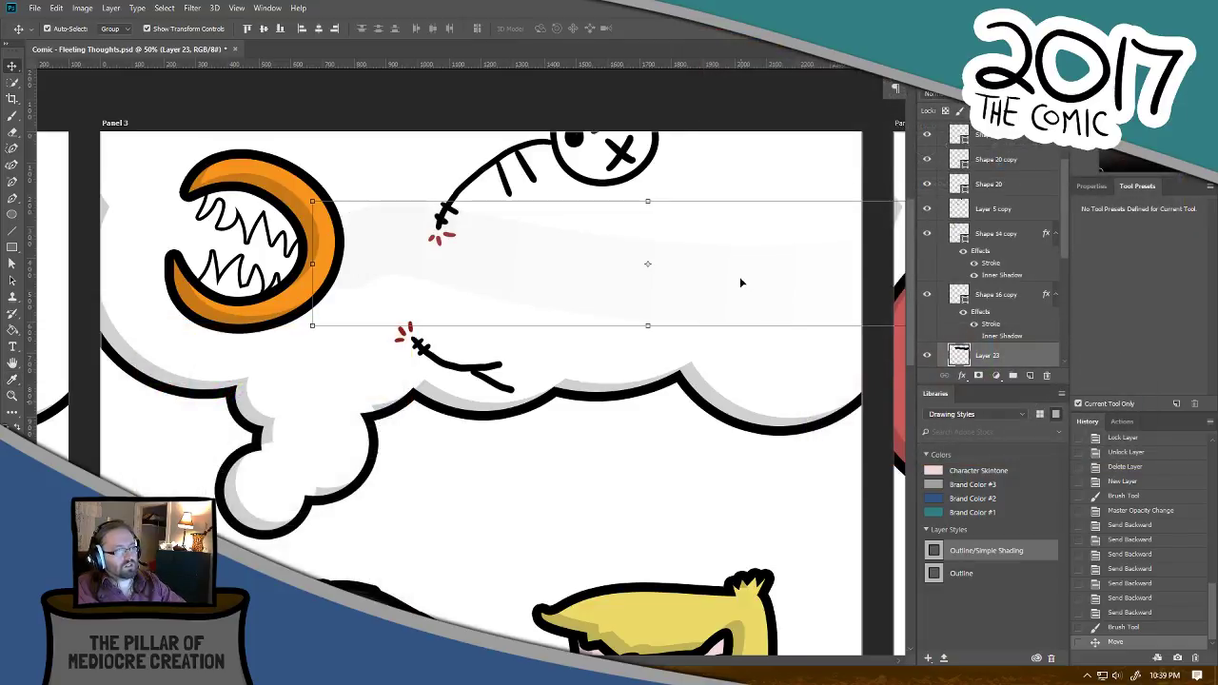
Step: Delete the grey trail layer, choose the Sketching brush preset and add a new layer above Shape 20 copy 2
{"action": "key", "text": "Delete"}
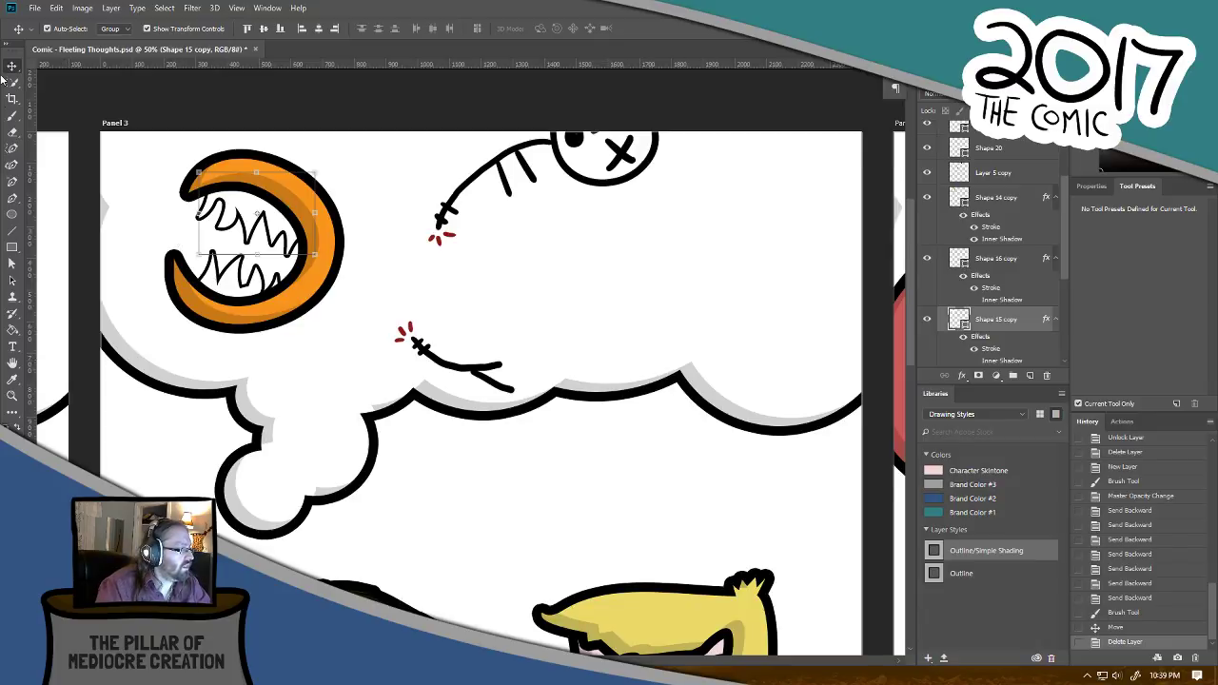
{"action": "left_click", "coordinate": [11, 115]}
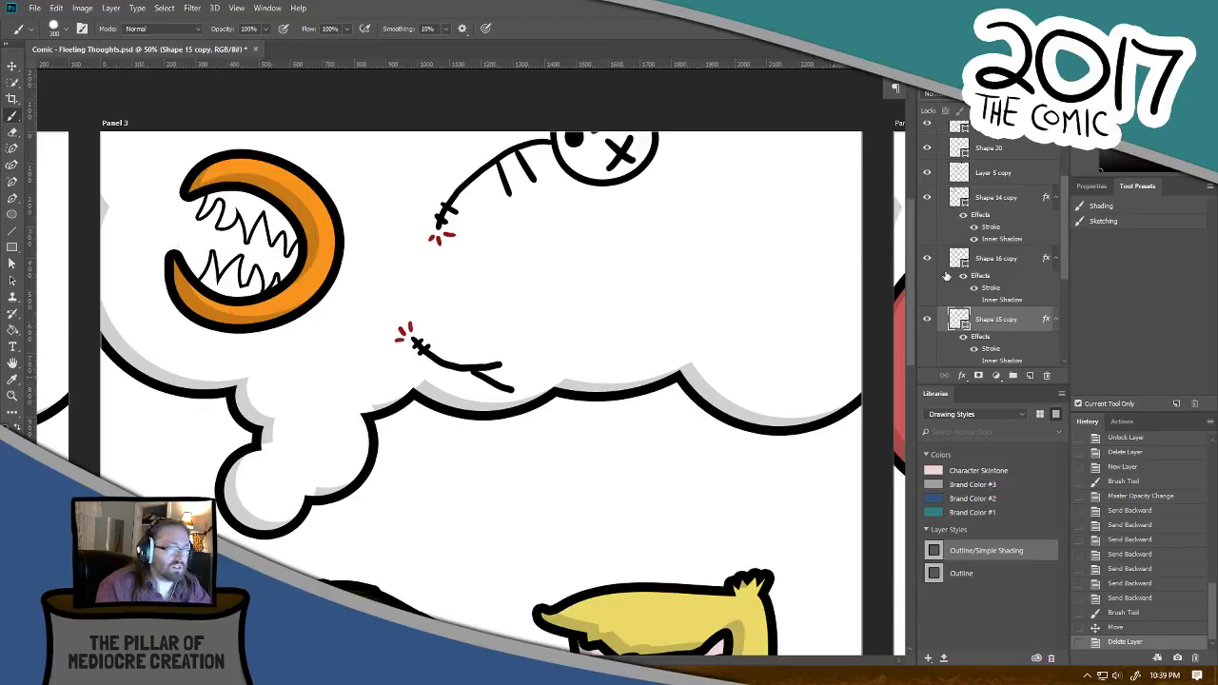
{"action": "left_click", "coordinate": [1119, 224]}
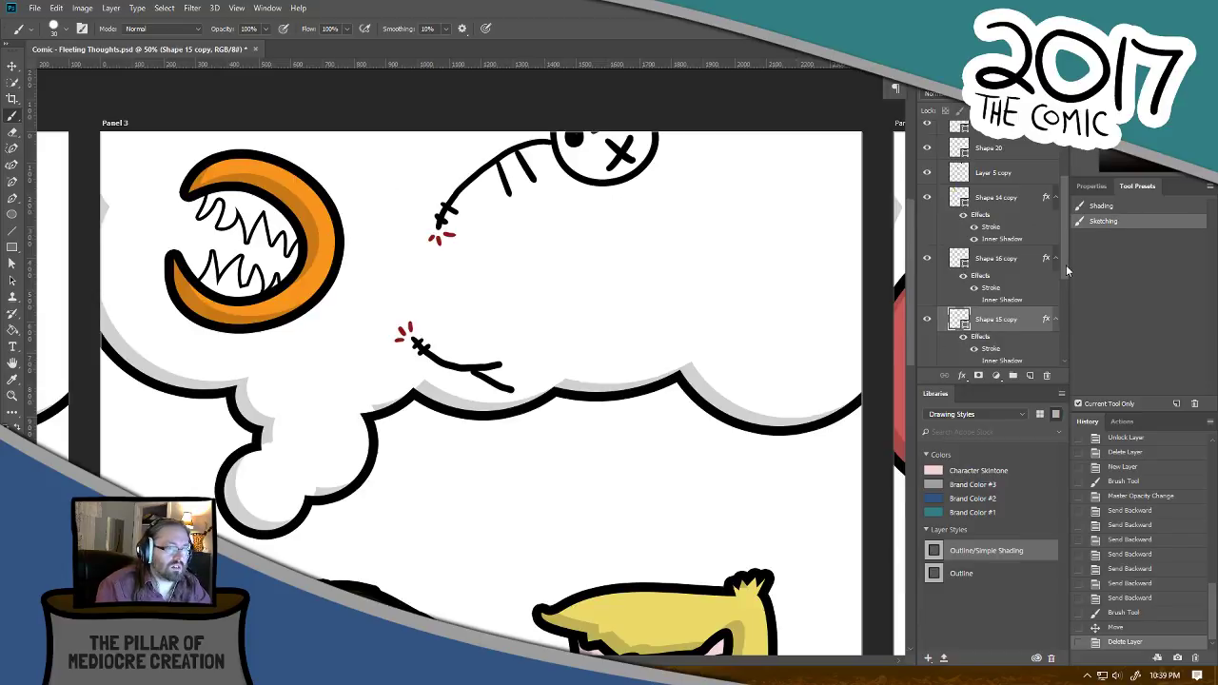
{"action": "scroll", "coordinate": [1064, 260], "scroll_direction": "up", "scroll_amount": 5}
{"action": "left_click", "coordinate": [935, 179]}
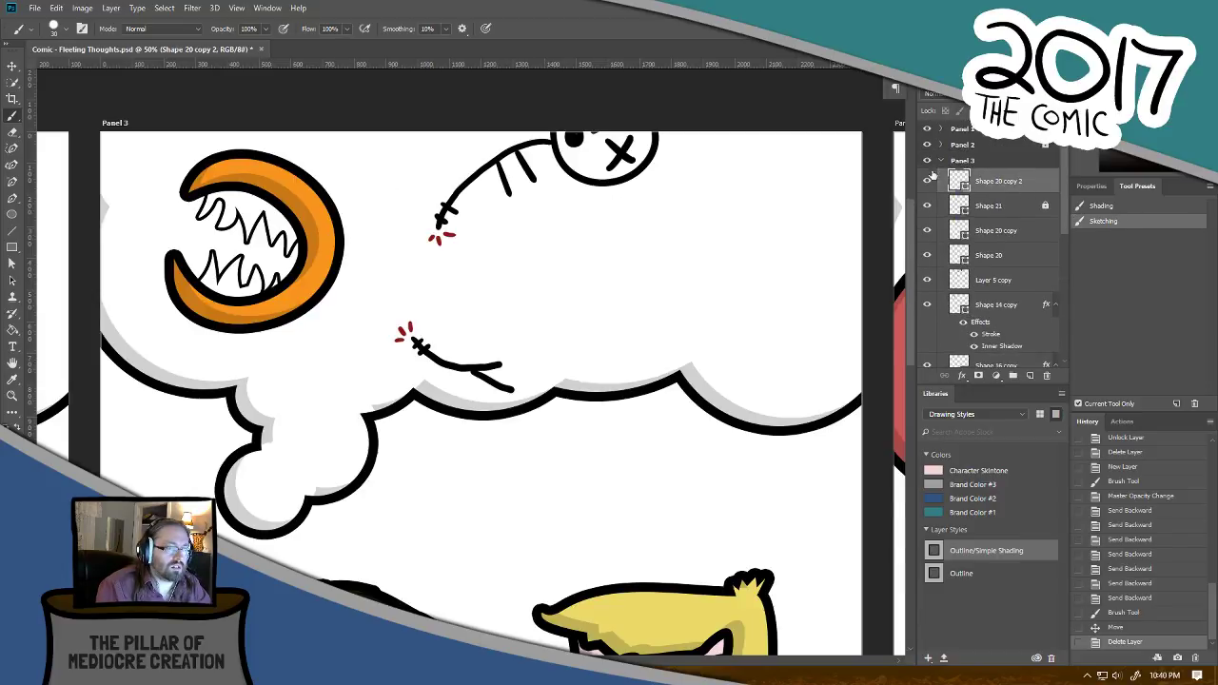
{"action": "key", "text": "ctrl+shift+alt+n"}
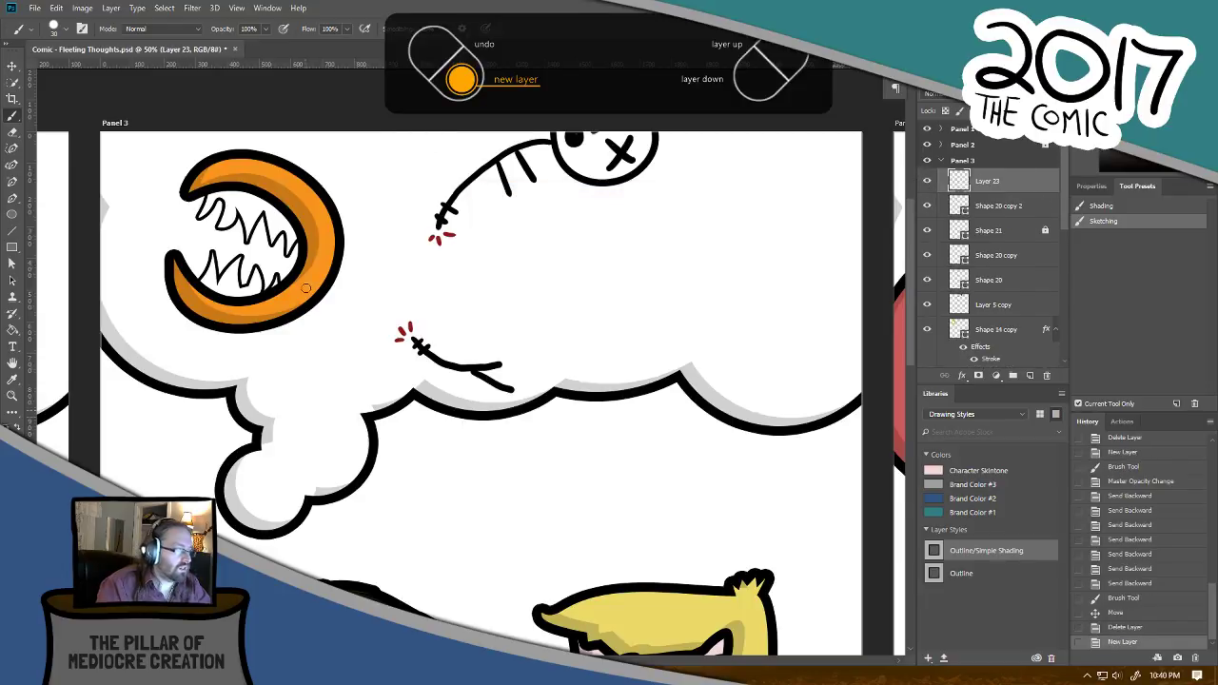
Step: Draw a thin curved motion line from beside the crescent's upper edge, past the upper severed arm, to near Panel 3's far edge
{"action": "left_click_drag", "start_coordinate": [362, 239], "coordinate": [752, 304]}
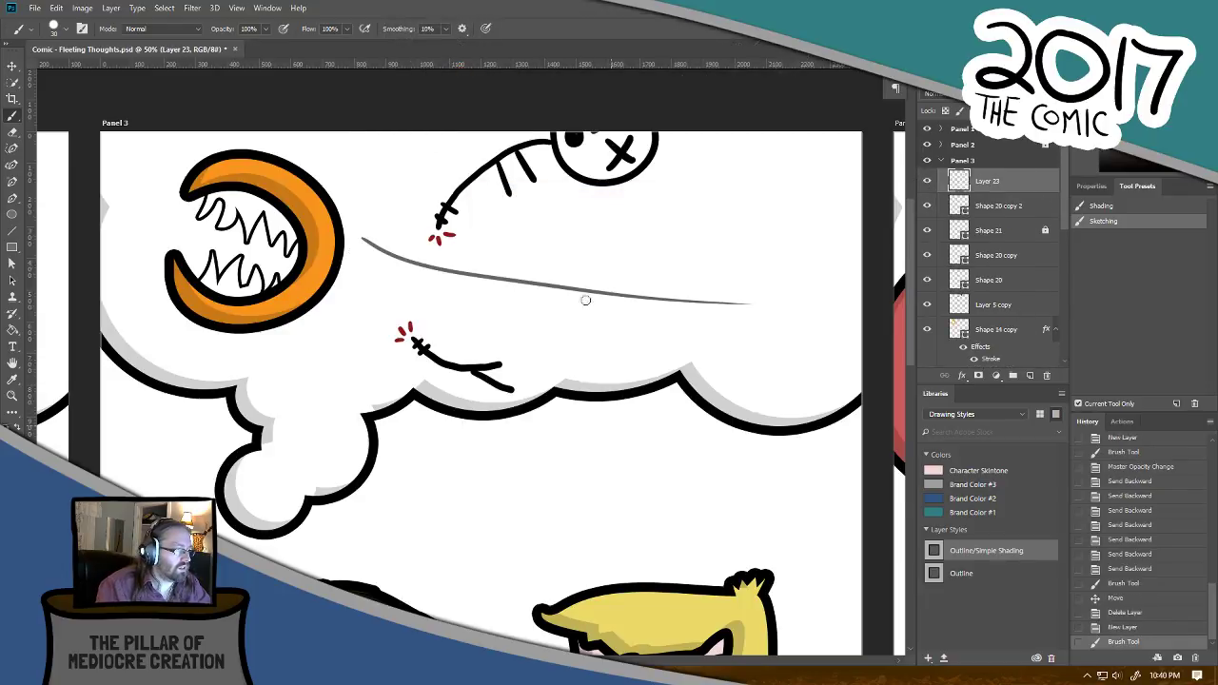
{"action": "key", "text": "ctrl+z"}
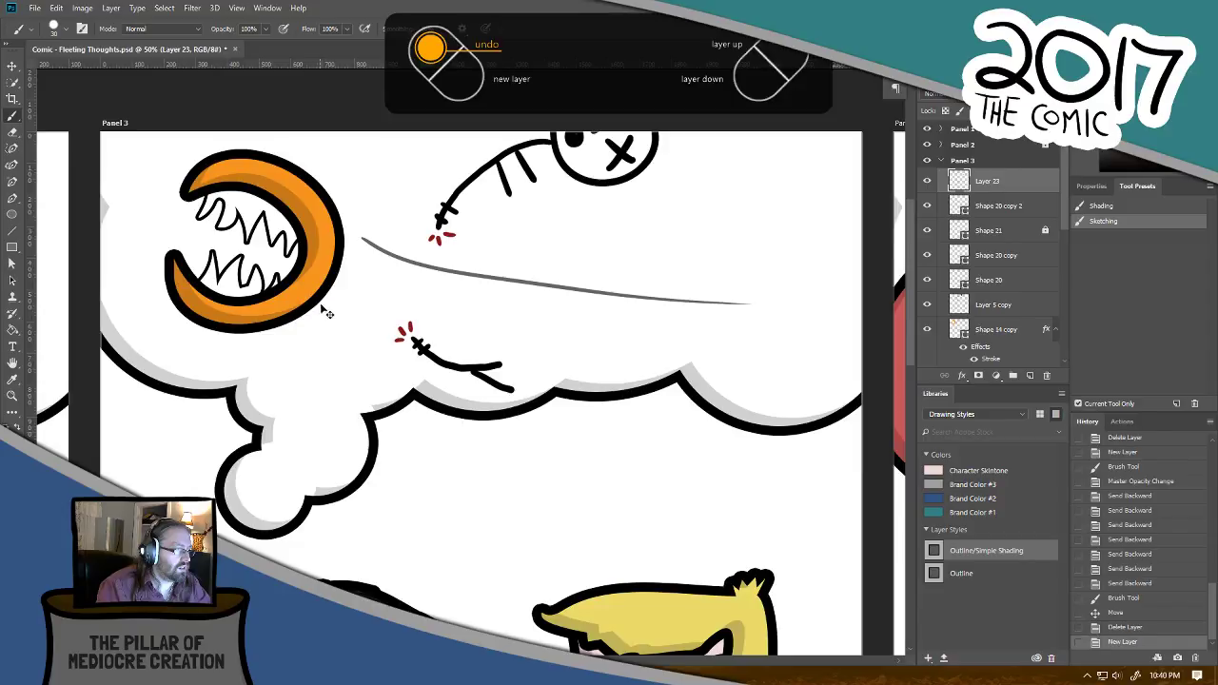
{"action": "left_click_drag", "start_coordinate": [354, 168], "coordinate": [848, 303]}
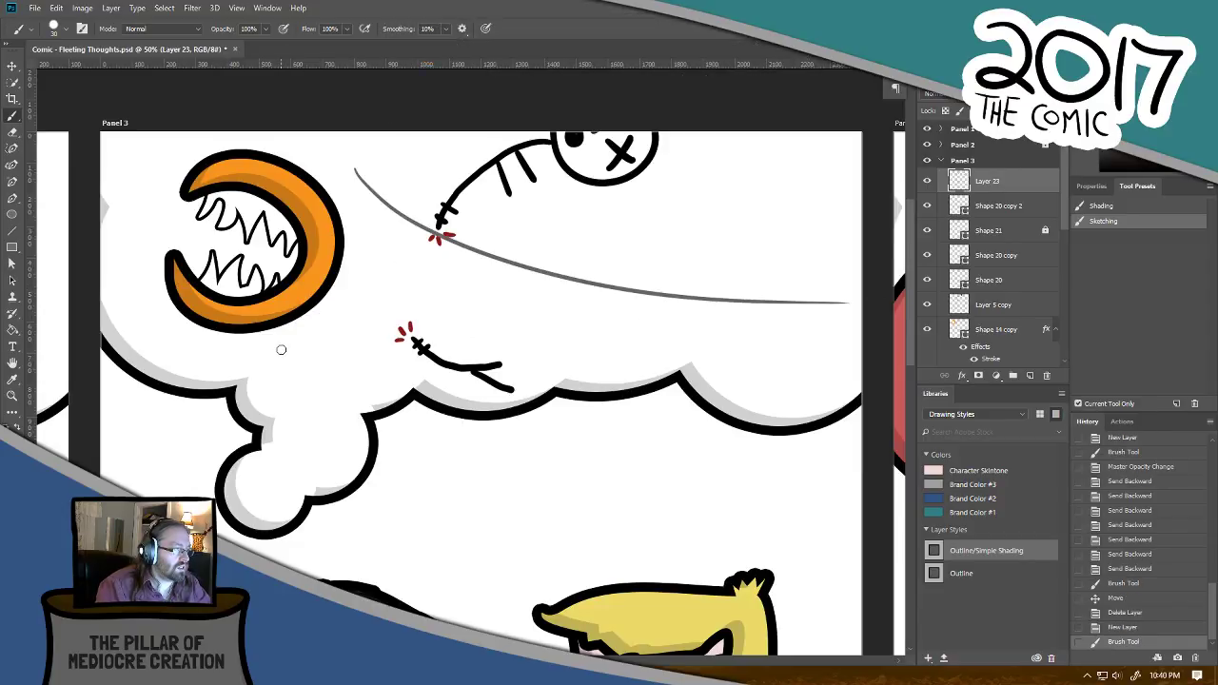
Step: Draw a second thin curved motion line from below the crescent, past the lower severed arm and across the cloud outline, redoing unsatisfactory strokes
{"action": "left_click_drag", "start_coordinate": [281, 348], "coordinate": [747, 408]}
{"action": "key", "text": "ctrl+z"}
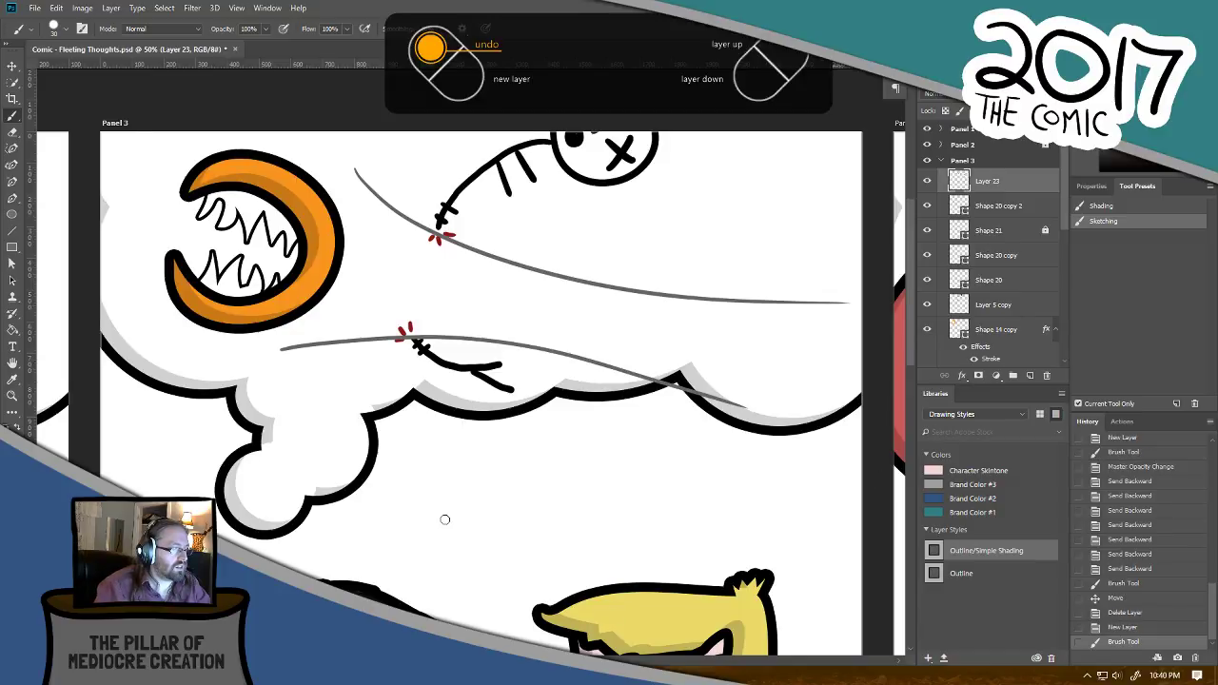
{"action": "left_click_drag", "start_coordinate": [641, 388], "coordinate": [843, 455]}
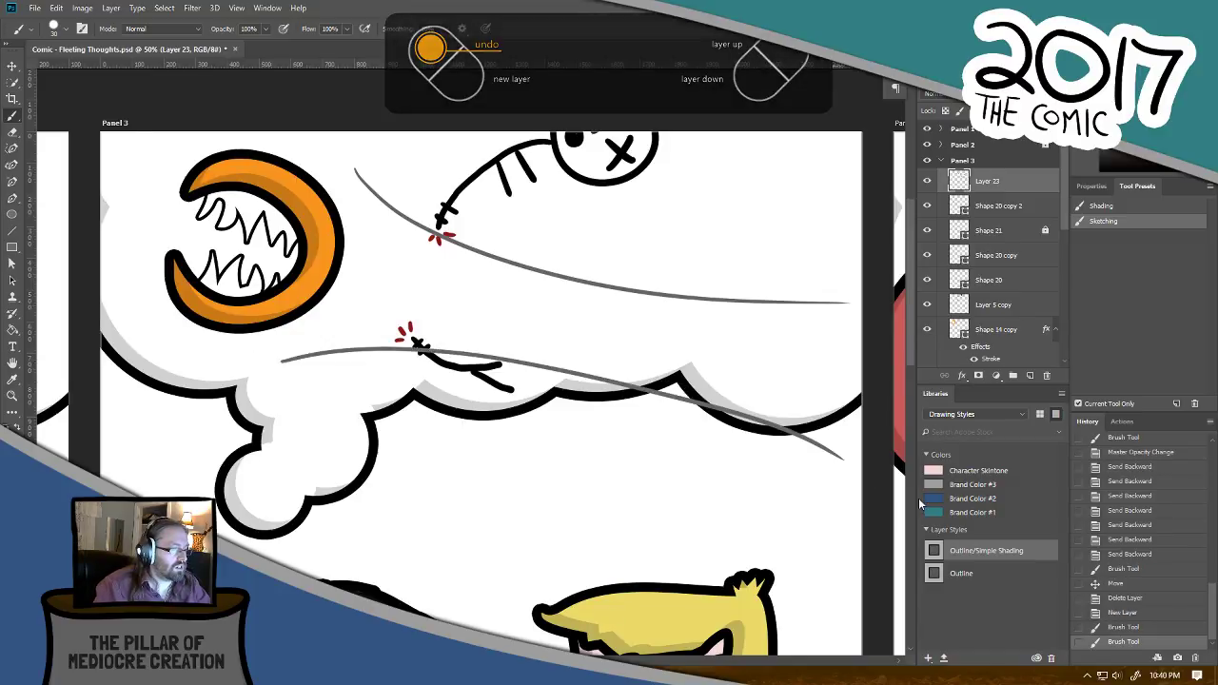
{"action": "key", "text": "ctrl+z"}
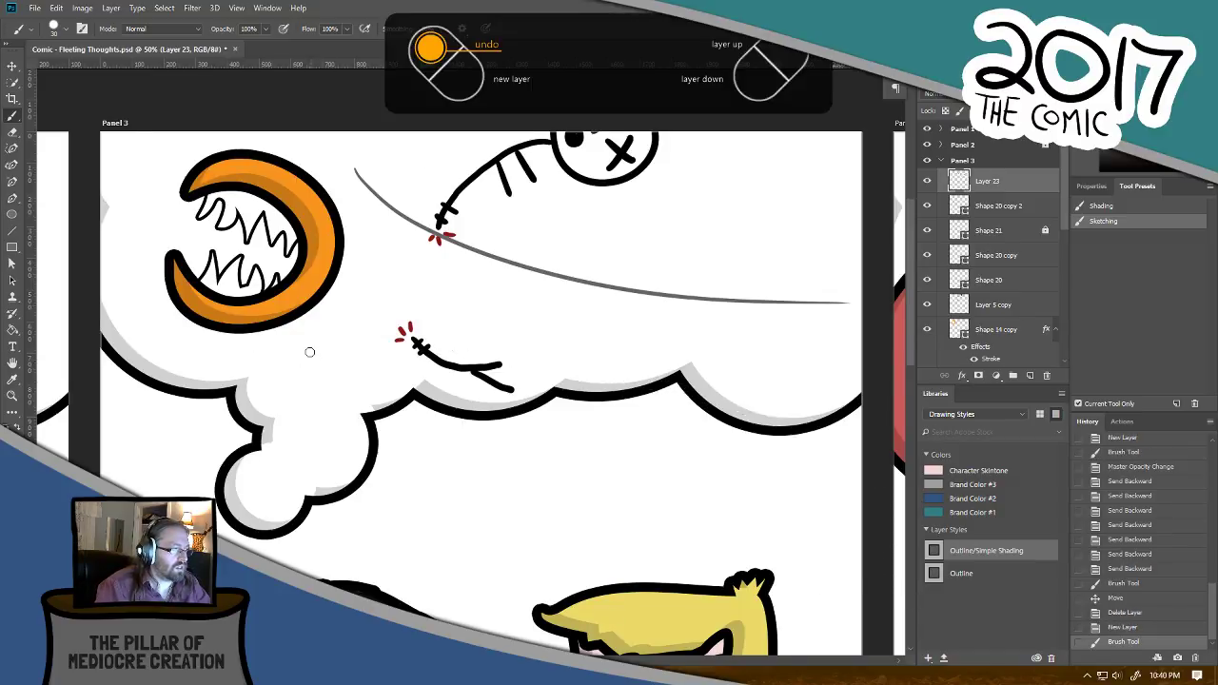
{"action": "left_click_drag", "start_coordinate": [303, 352], "coordinate": [798, 411]}
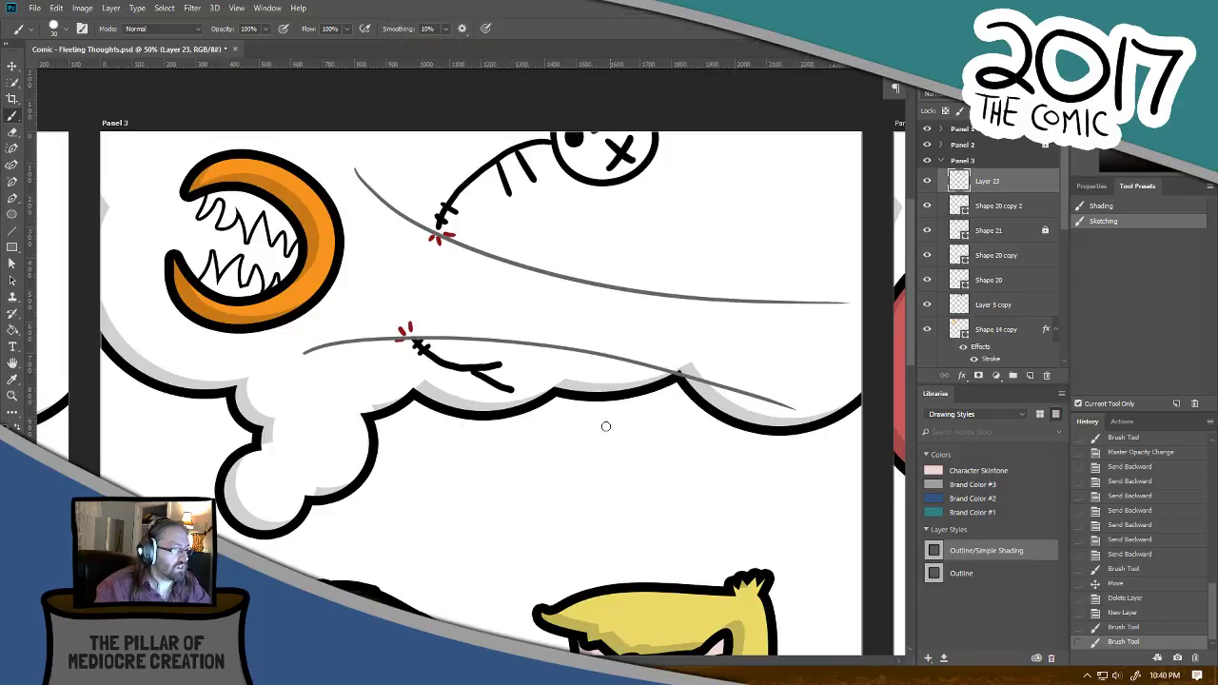
Step: Erase the lower motion line where it crosses the cloud outline's pointed notch, using the 30 px eraser
{"action": "key", "text": "ctrl+plus"}
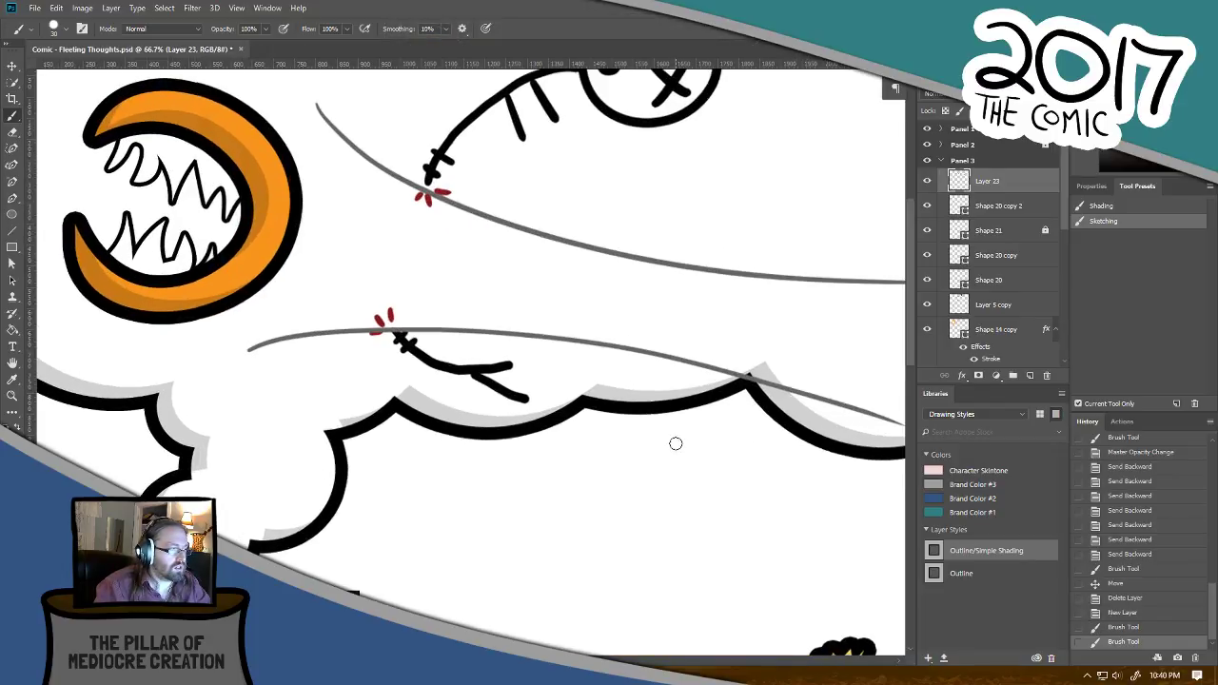
{"action": "key", "text": "ctrl+plus"}
{"action": "left_click_drag", "start_coordinate": [755, 389], "coordinate": [375, 272]}
{"action": "scroll", "coordinate": [522, 285], "scroll_direction": "up", "scroll_amount": 3}
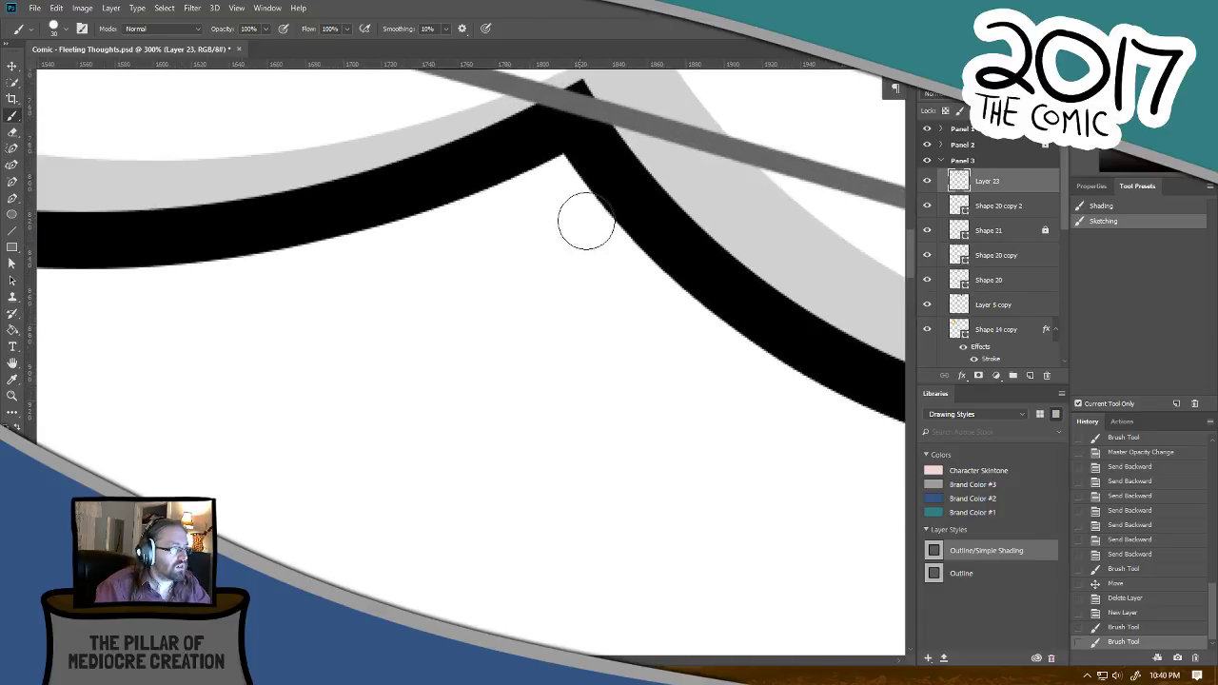
{"action": "left_click_drag", "start_coordinate": [601, 182], "coordinate": [533, 249]}
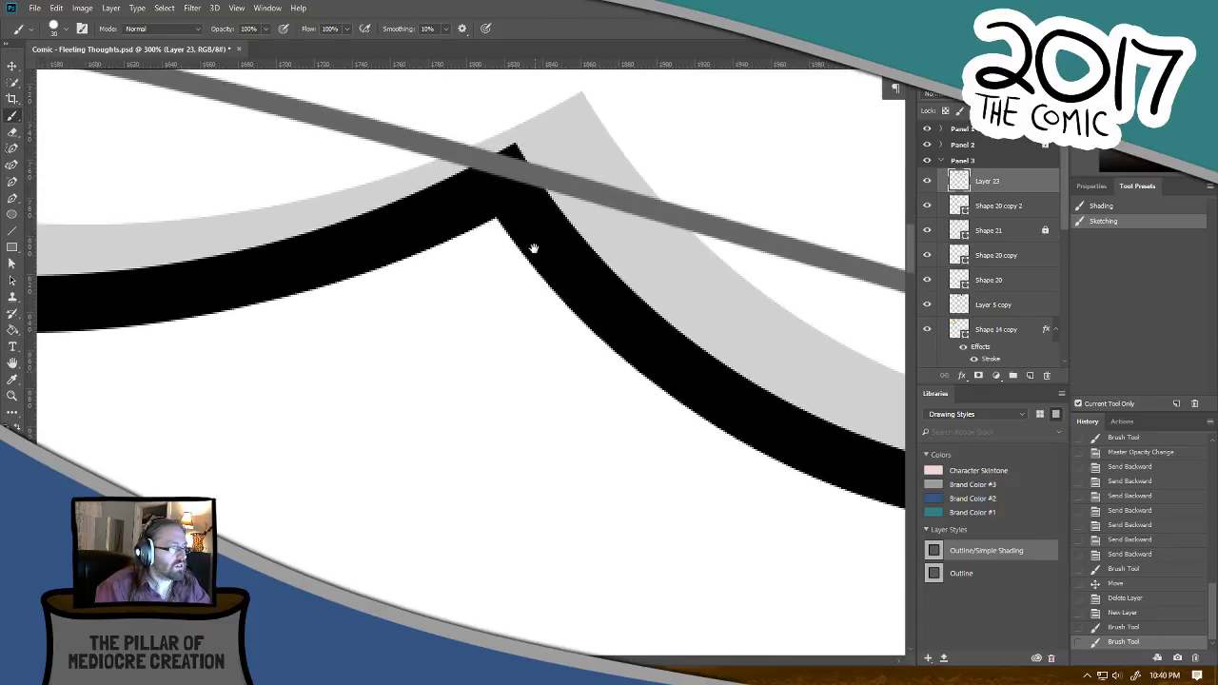
{"action": "left_click", "coordinate": [12, 132]}
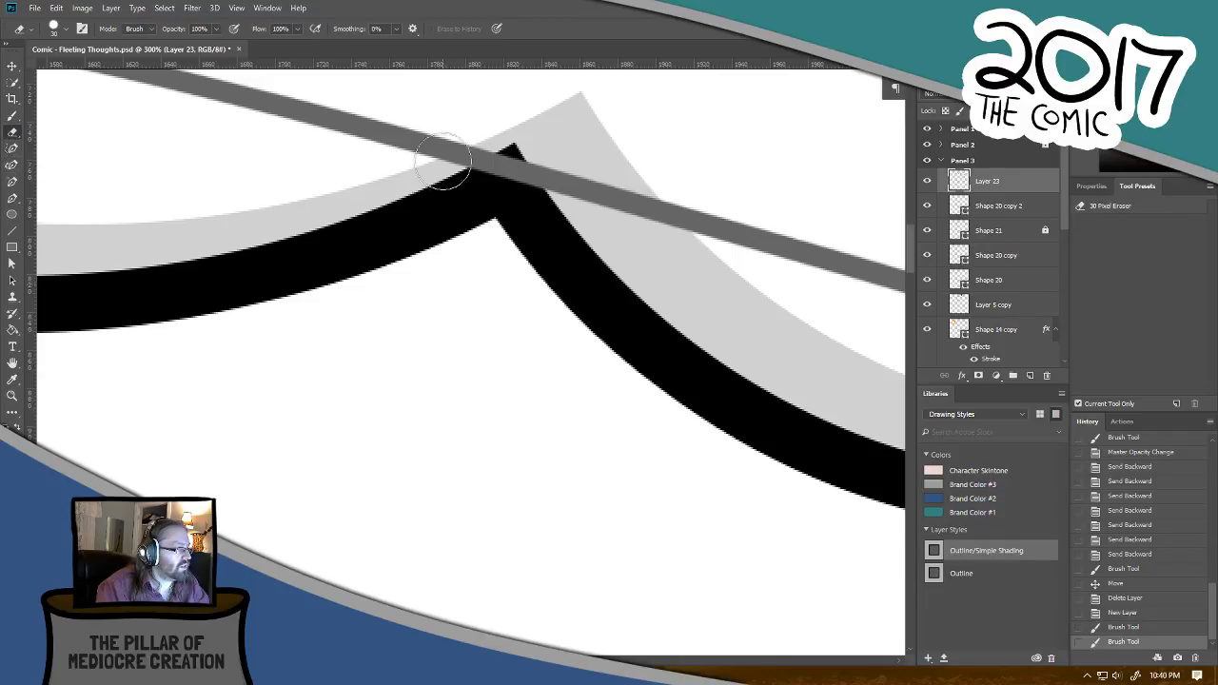
{"action": "left_click", "coordinate": [507, 183]}
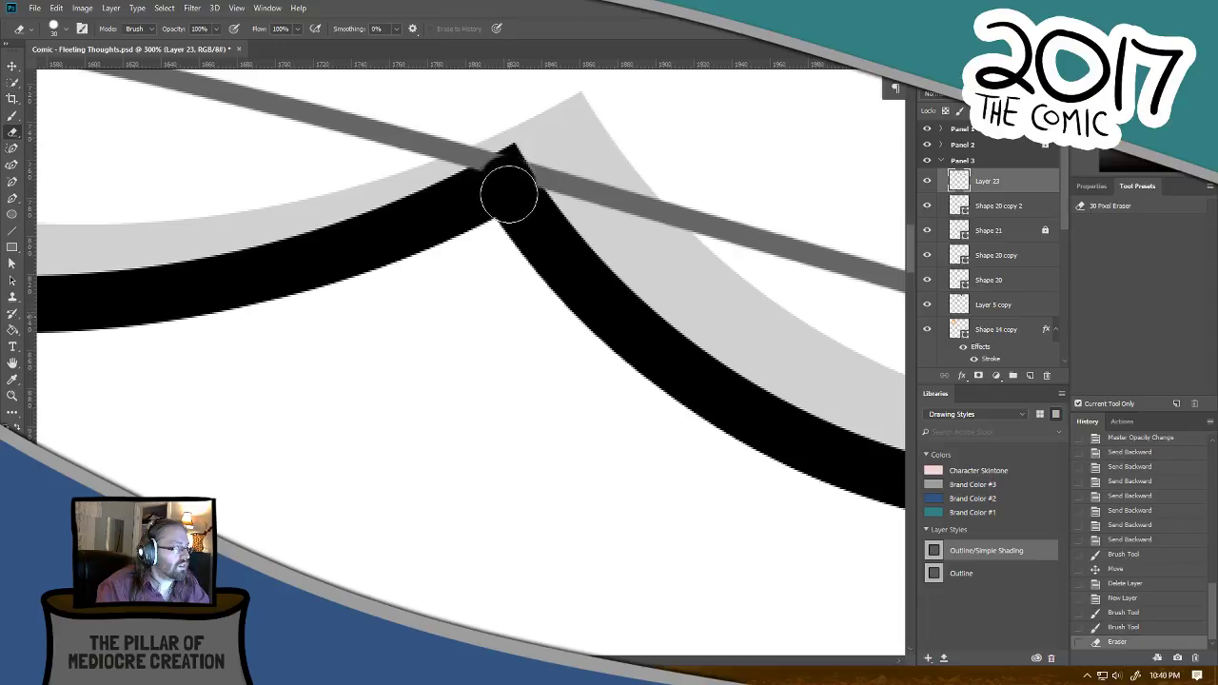
{"action": "left_click", "coordinate": [514, 200]}
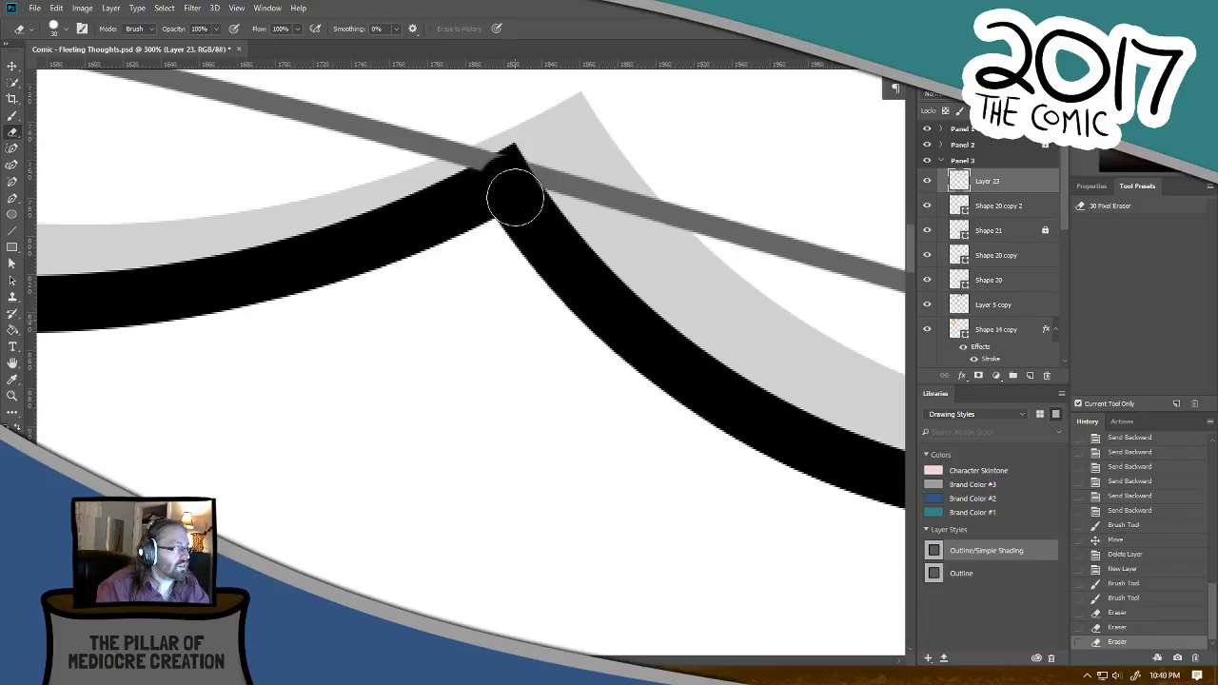
{"action": "left_click", "coordinate": [505, 182]}
{"action": "left_click", "coordinate": [494, 194]}
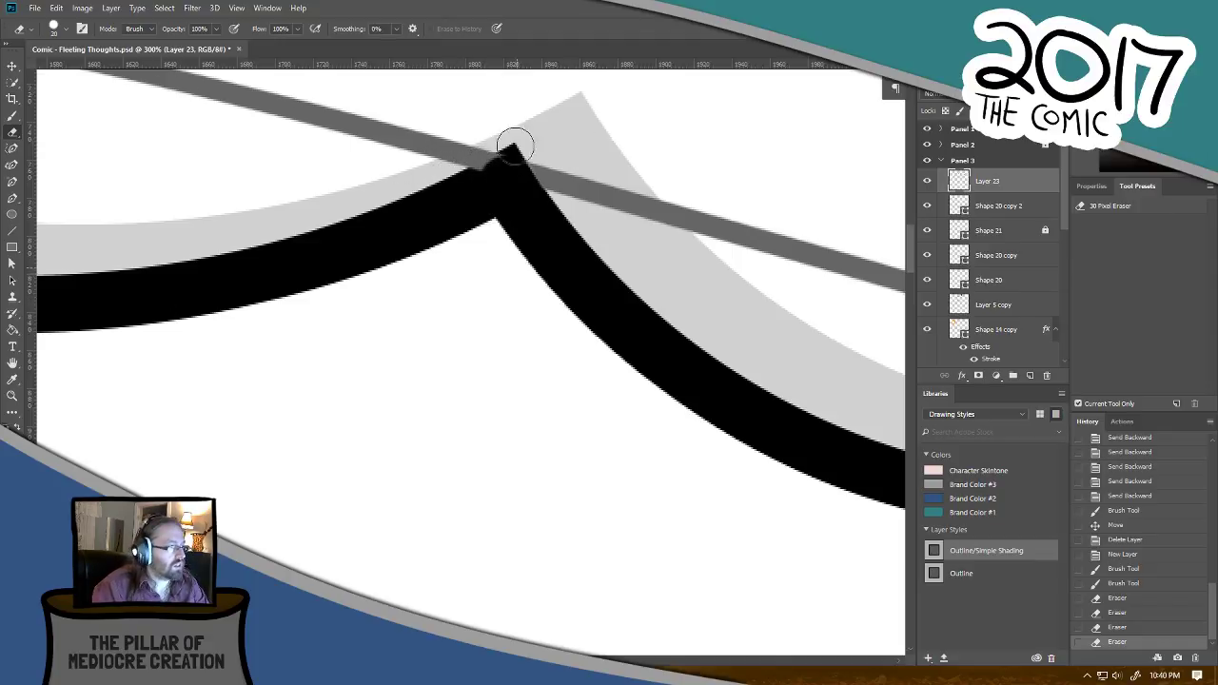
Step: Clean the remaining grey off the tip of the cloud outline's notch with a smaller eraser
{"action": "key", "text": "bracketleft"}
{"action": "key", "text": "bracketleft"}
{"action": "left_click", "coordinate": [503, 159]}
{"action": "left_click", "coordinate": [497, 160]}
{"action": "left_click", "coordinate": [492, 163]}
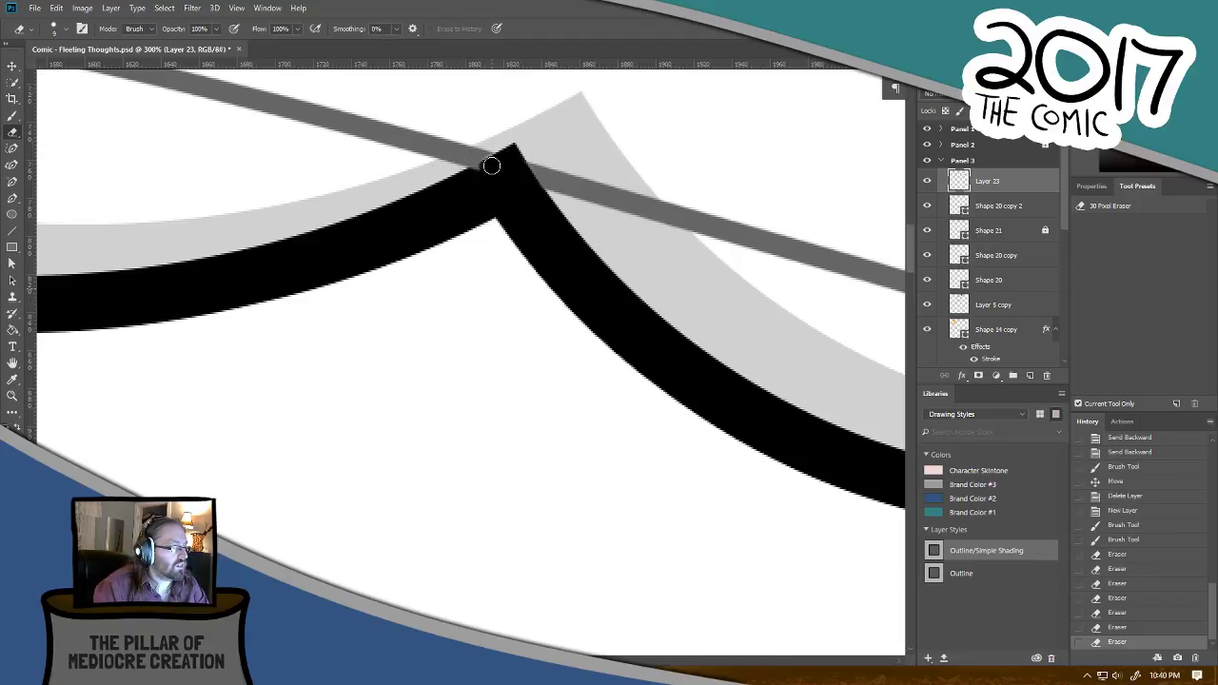
{"action": "left_click", "coordinate": [464, 179]}
Step: Send the motion-line layer backward six levels, beneath Shape 14 copy
{"action": "key", "text": "ctrl+minus"}
{"action": "key", "text": "ctrl+minus"}
{"action": "key", "text": "ctrl+minus"}
{"action": "key", "text": "ctrl+minus"}
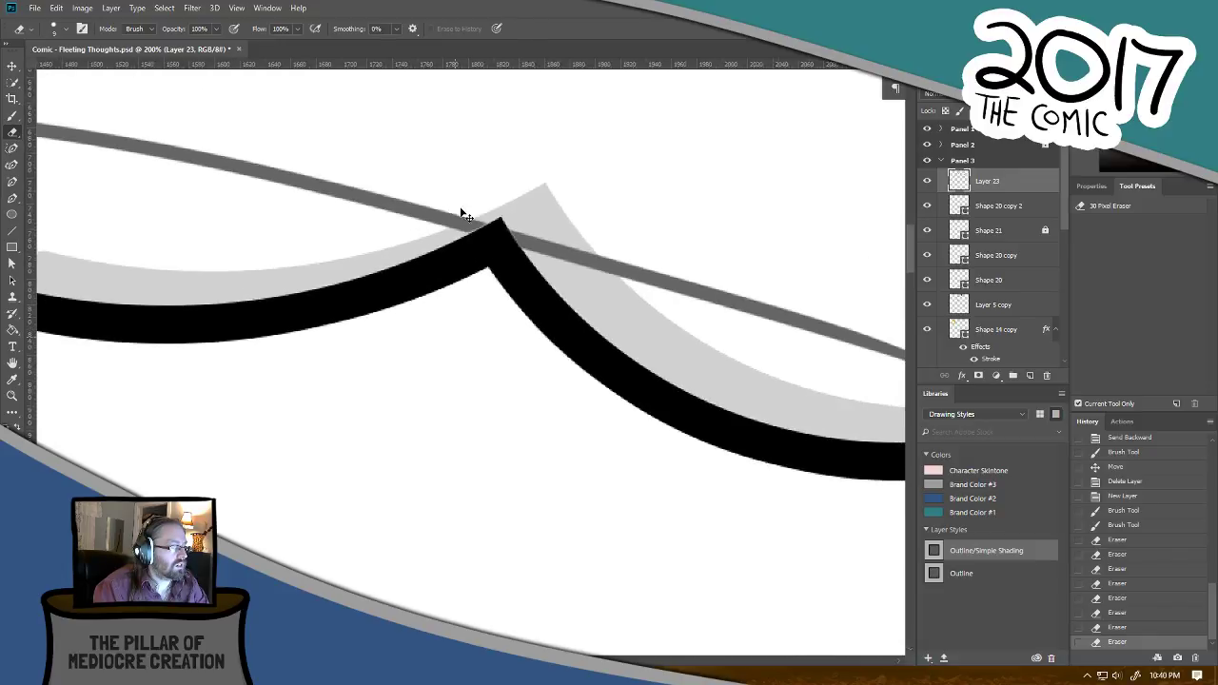
{"action": "scroll", "coordinate": [323, 278], "scroll_direction": "down", "scroll_amount": 1}
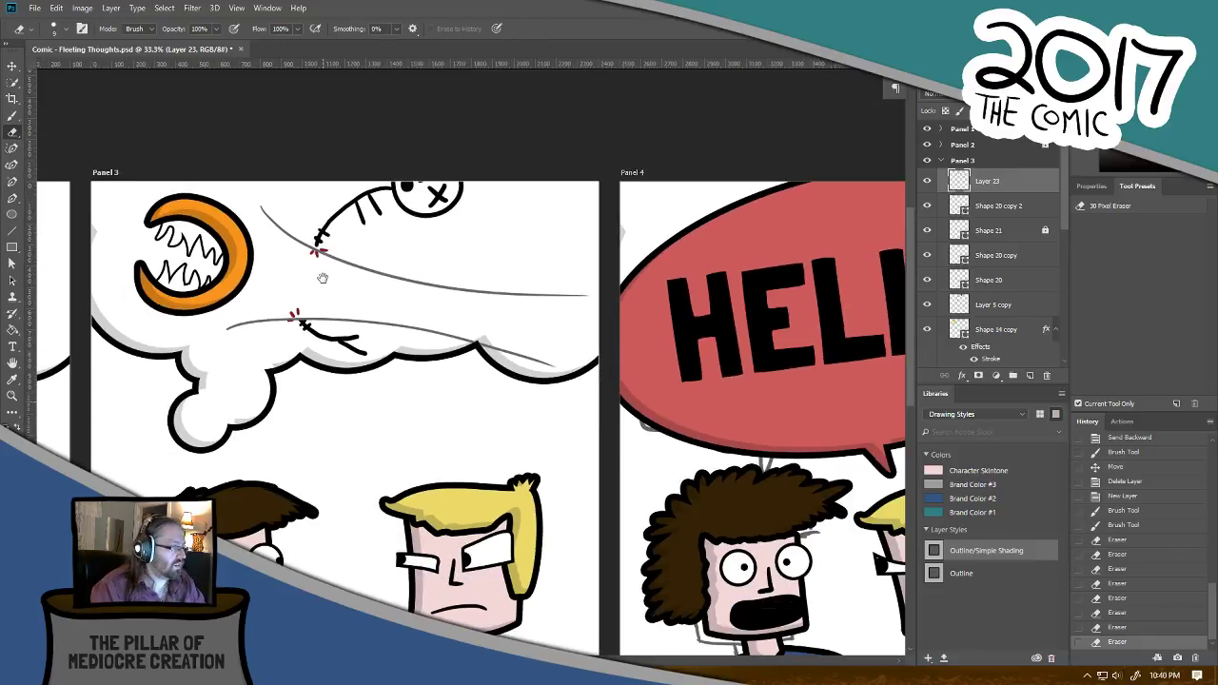
{"action": "left_click", "coordinate": [12, 65]}
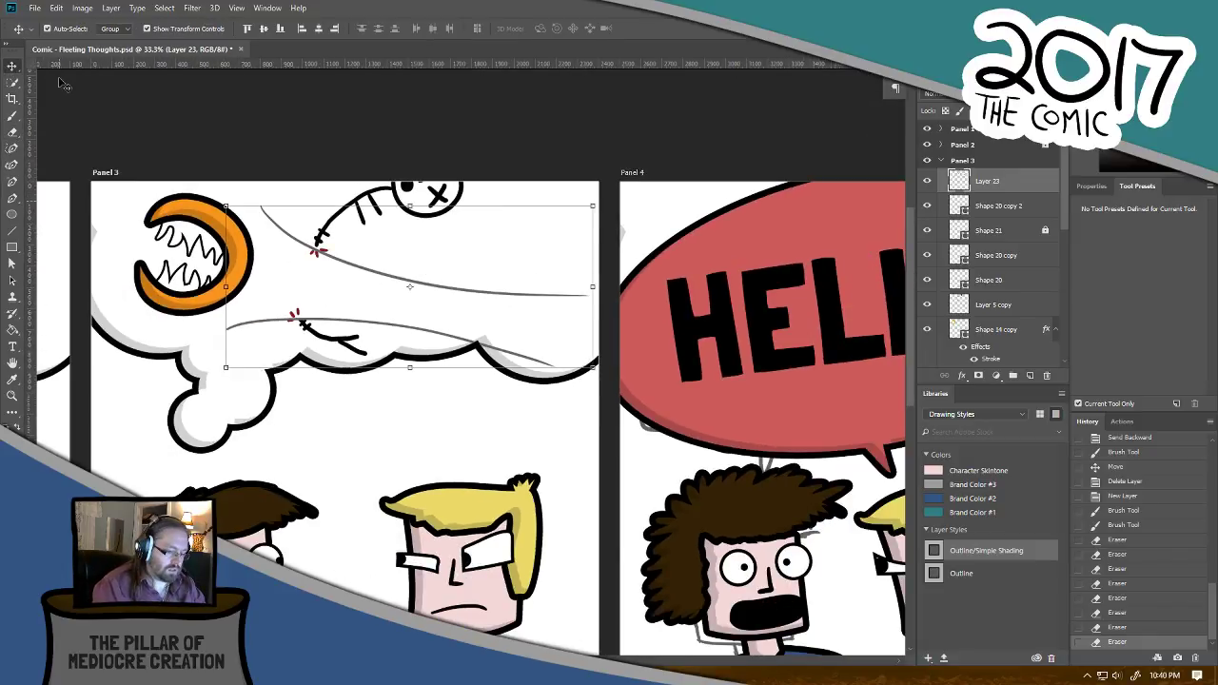
{"action": "key", "text": "ctrl+bracketleft"}
{"action": "key", "text": "ctrl+bracketleft"}
{"action": "key", "text": "ctrl+bracketleft"}
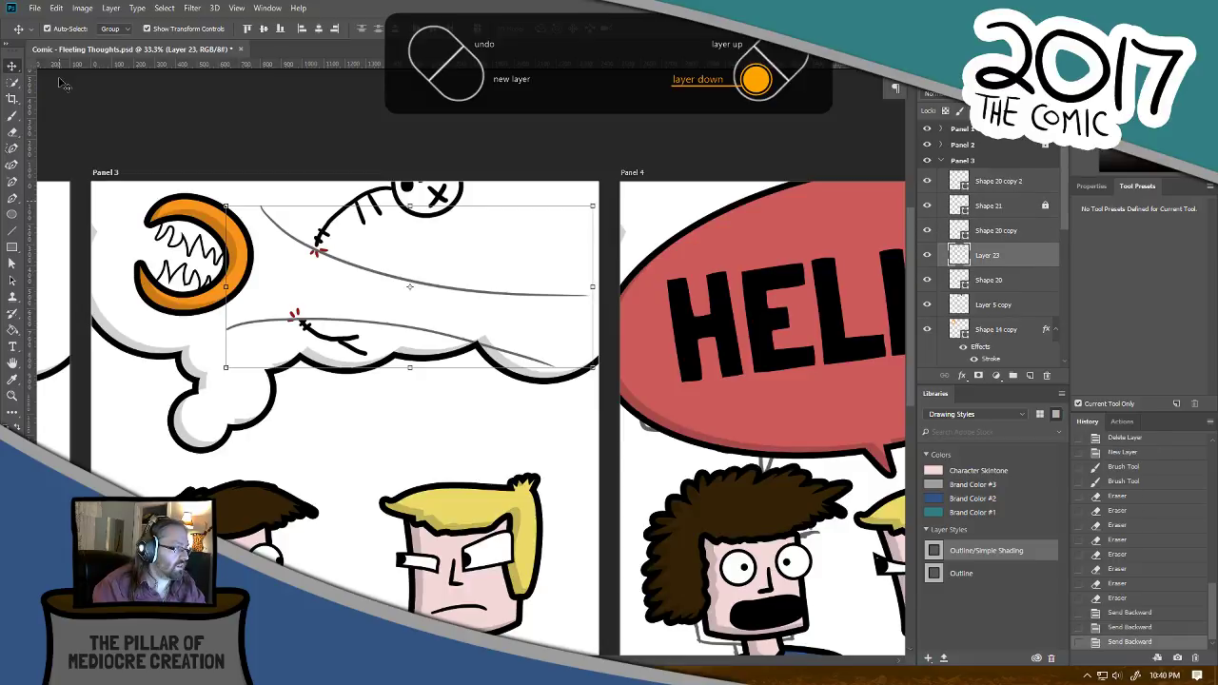
{"action": "key", "text": "ctrl+bracketleft"}
{"action": "key", "text": "ctrl+bracketleft"}
{"action": "key", "text": "ctrl+bracketleft"}
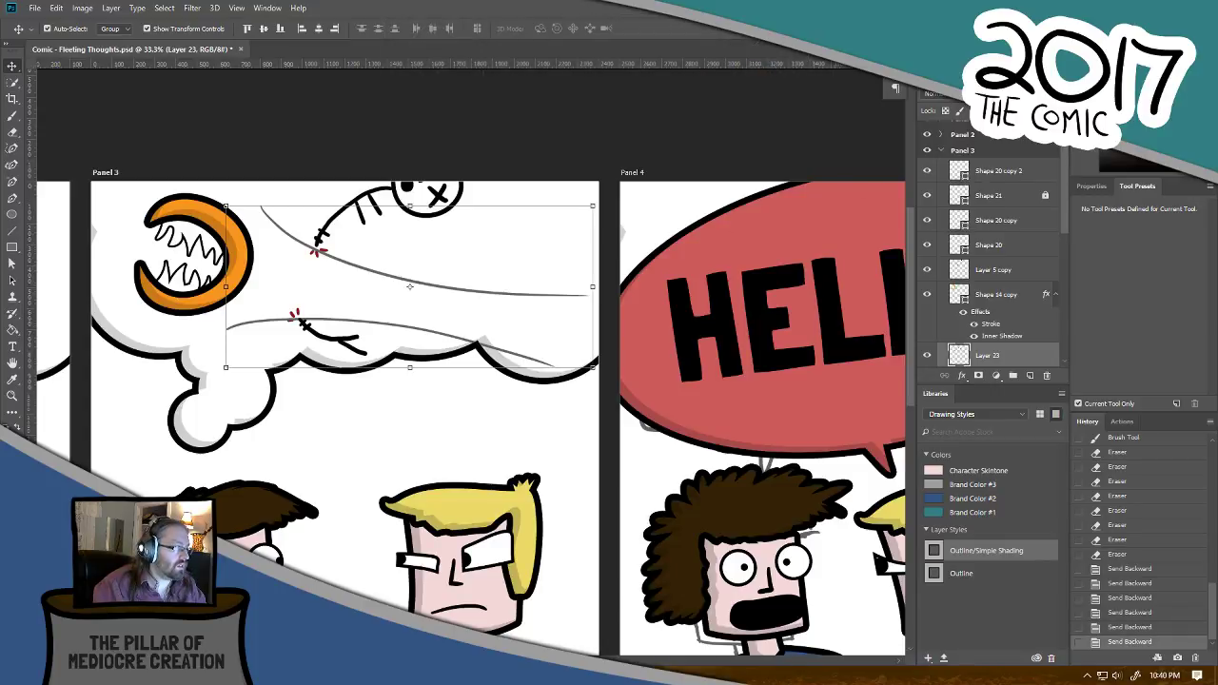
Step: Lower the motion-line layer's opacity to a faint light grey and deselect the layer
{"action": "key", "text": "7"}
{"action": "key", "text": "4"}
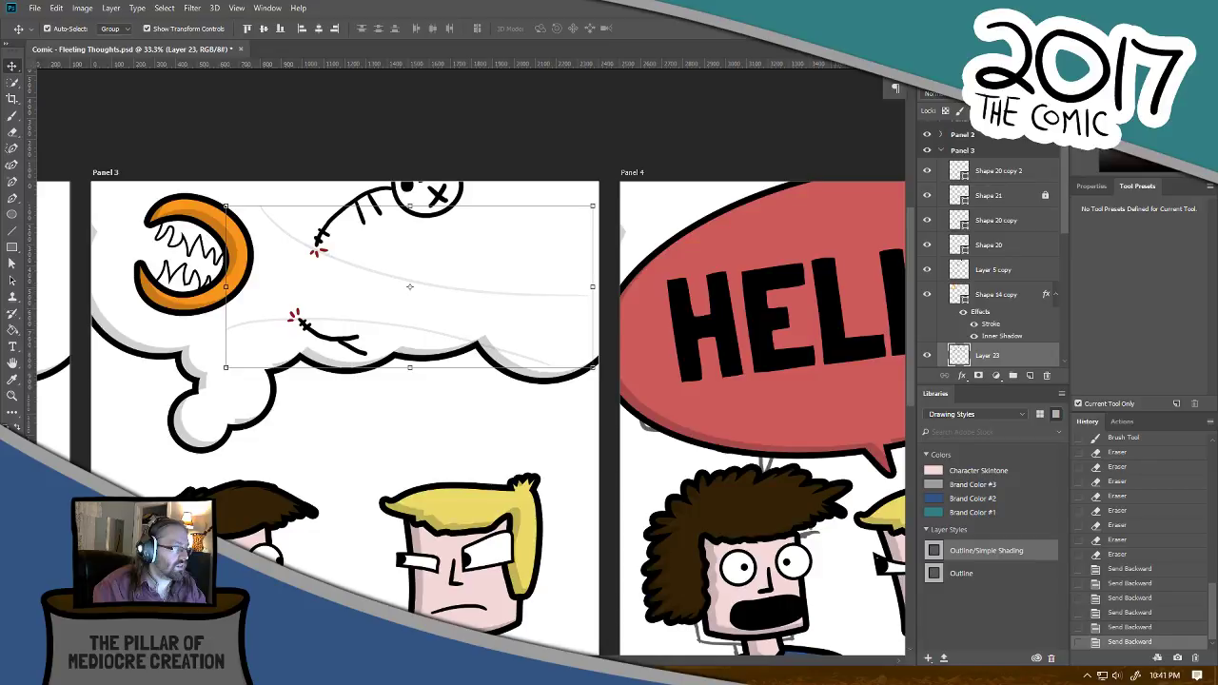
{"action": "left_click", "coordinate": [287, 134]}
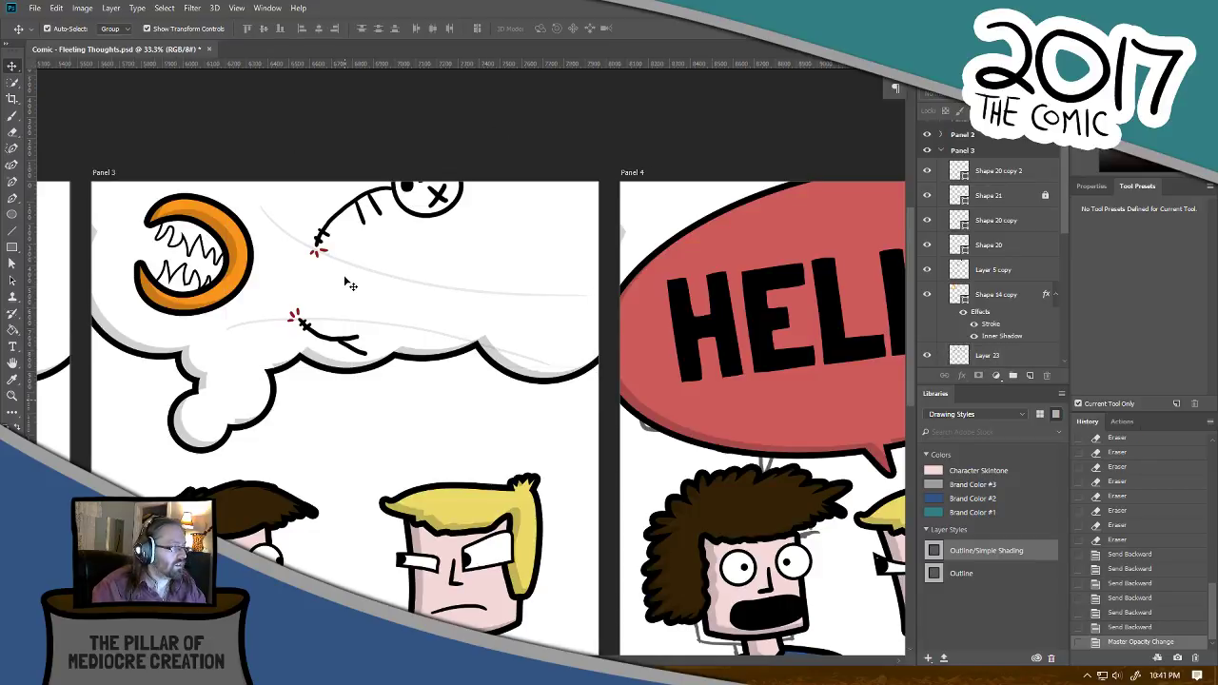
Step: Look over Panels 2 to 6 of the comic for details that still need finishing
{"action": "key", "text": "ctrl+minus"}
{"action": "key", "text": "ctrl+minus"}
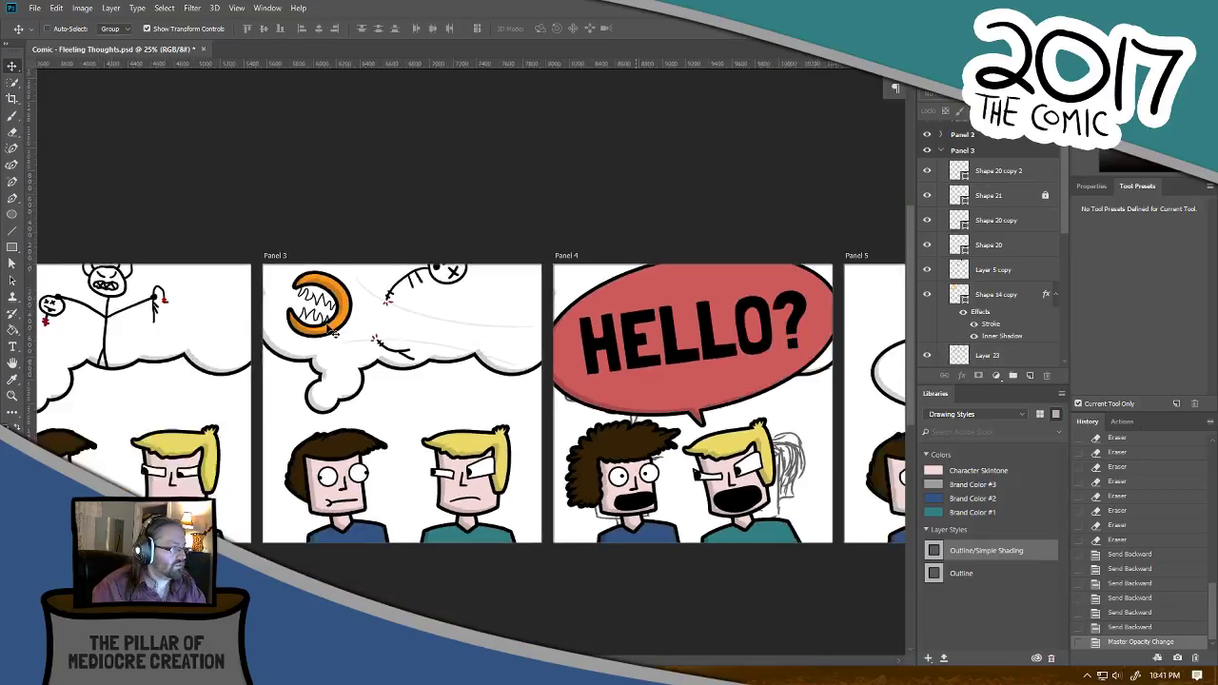
{"action": "left_click_drag", "start_coordinate": [295, 367], "coordinate": [583, 365]}
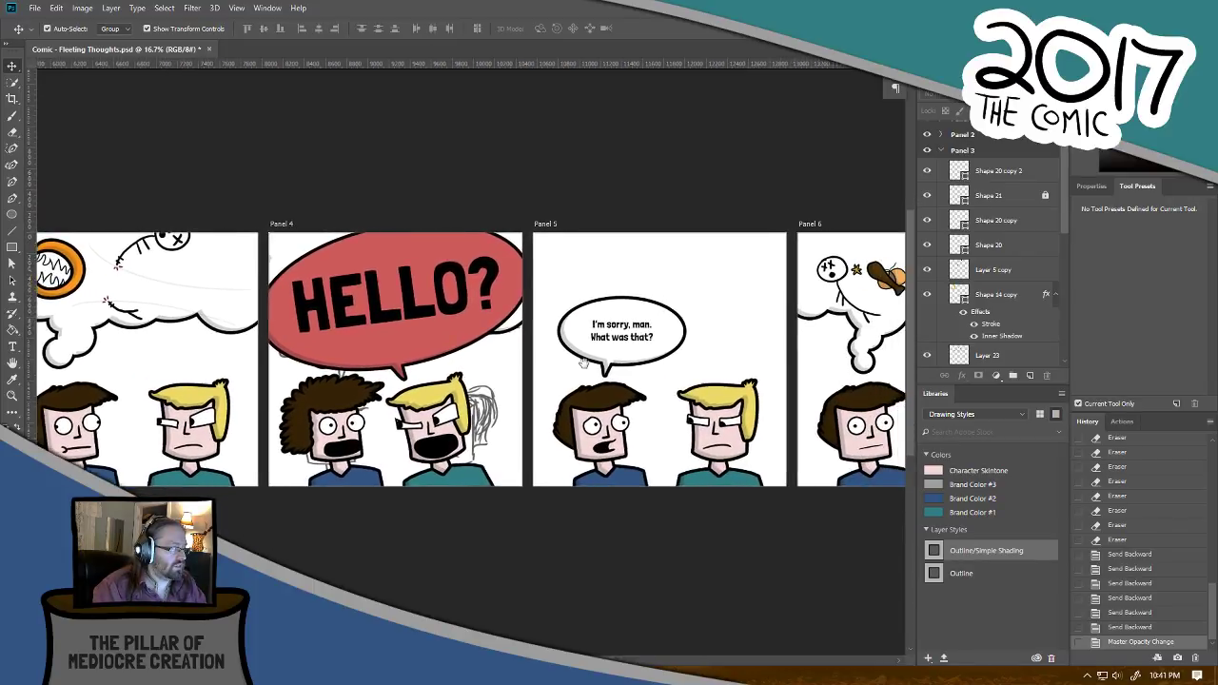
{"action": "scroll", "coordinate": [584, 364], "scroll_direction": "right", "scroll_amount": 6}
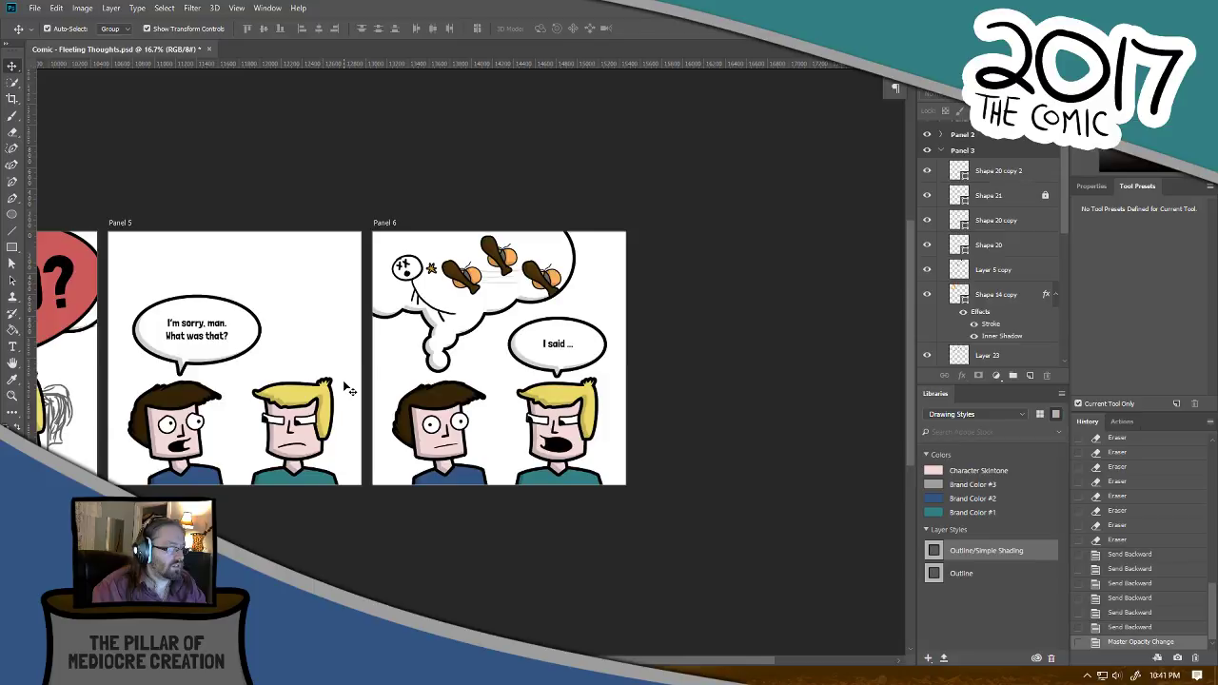
{"action": "left_click_drag", "start_coordinate": [363, 362], "coordinate": [573, 372]}
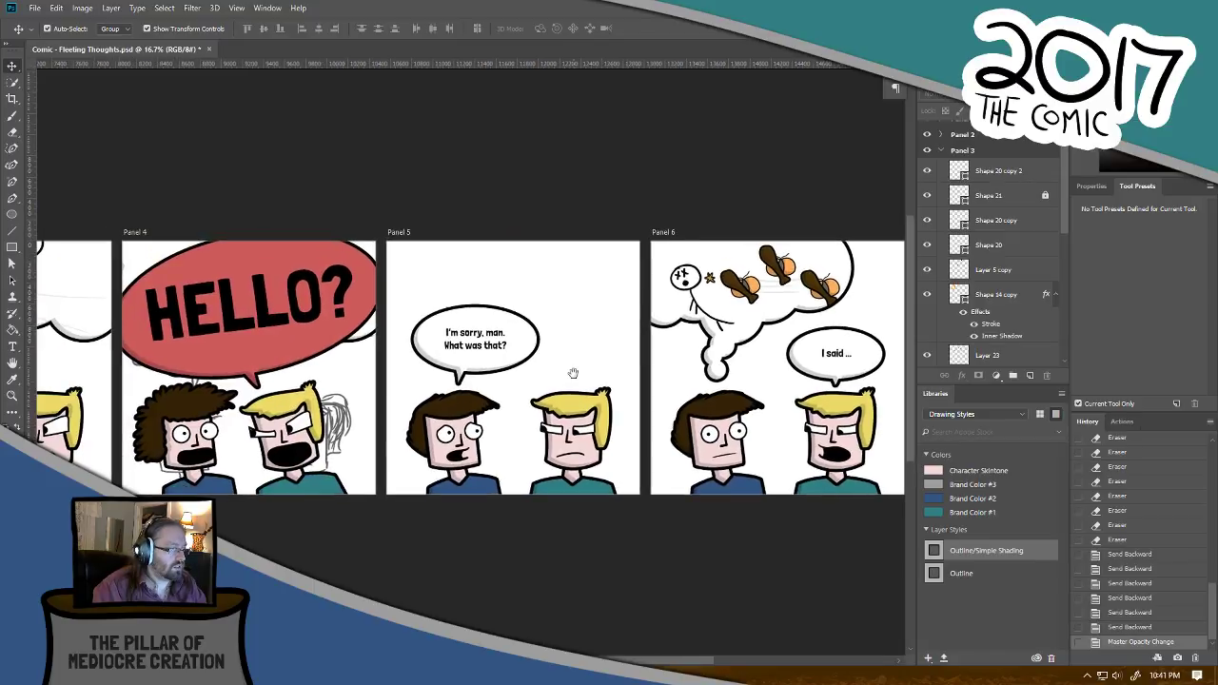
{"action": "left_click_drag", "start_coordinate": [363, 390], "coordinate": [636, 380]}
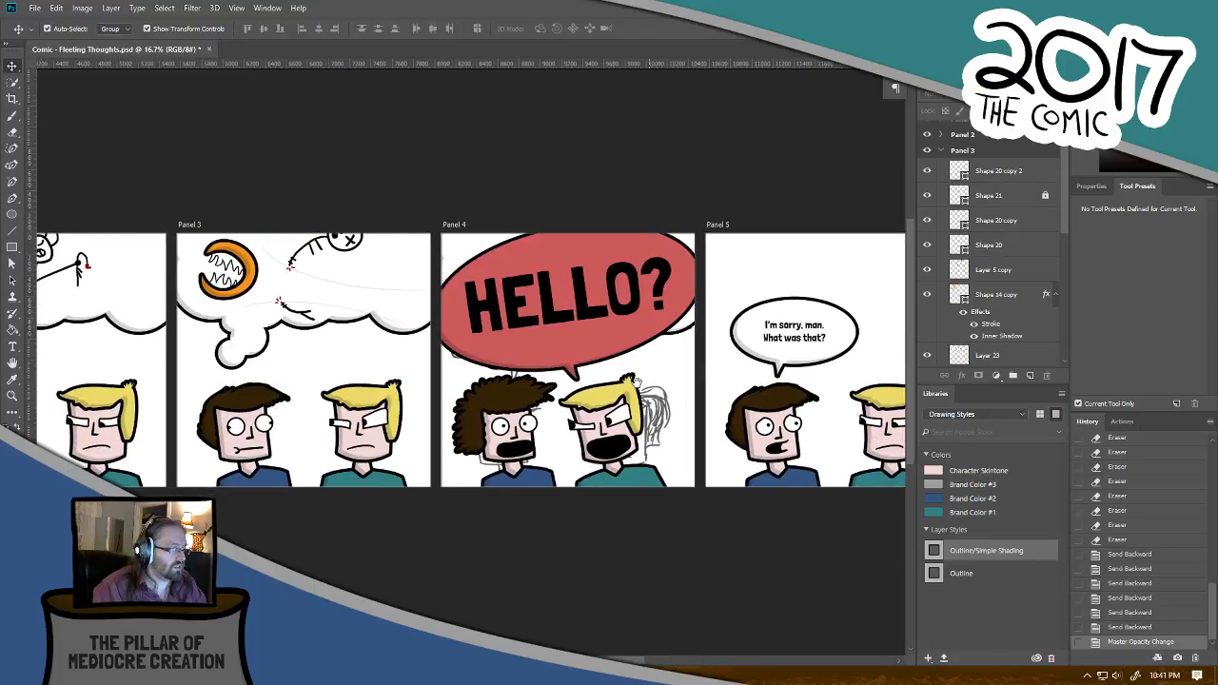
{"action": "left_click_drag", "start_coordinate": [474, 369], "coordinate": [559, 379]}
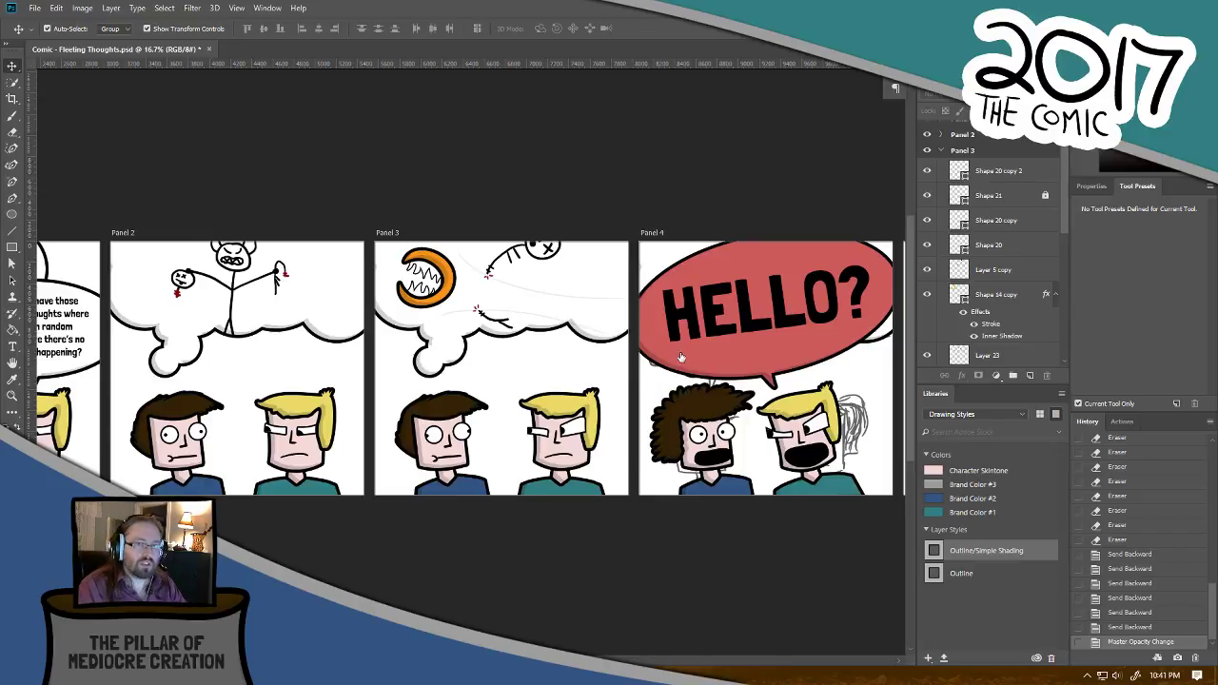
Step: Collapse and lock the Panel 3 artboard, and unlock Panel 4 for editing
{"action": "left_click", "coordinate": [942, 152]}
{"action": "left_click", "coordinate": [1001, 161]}
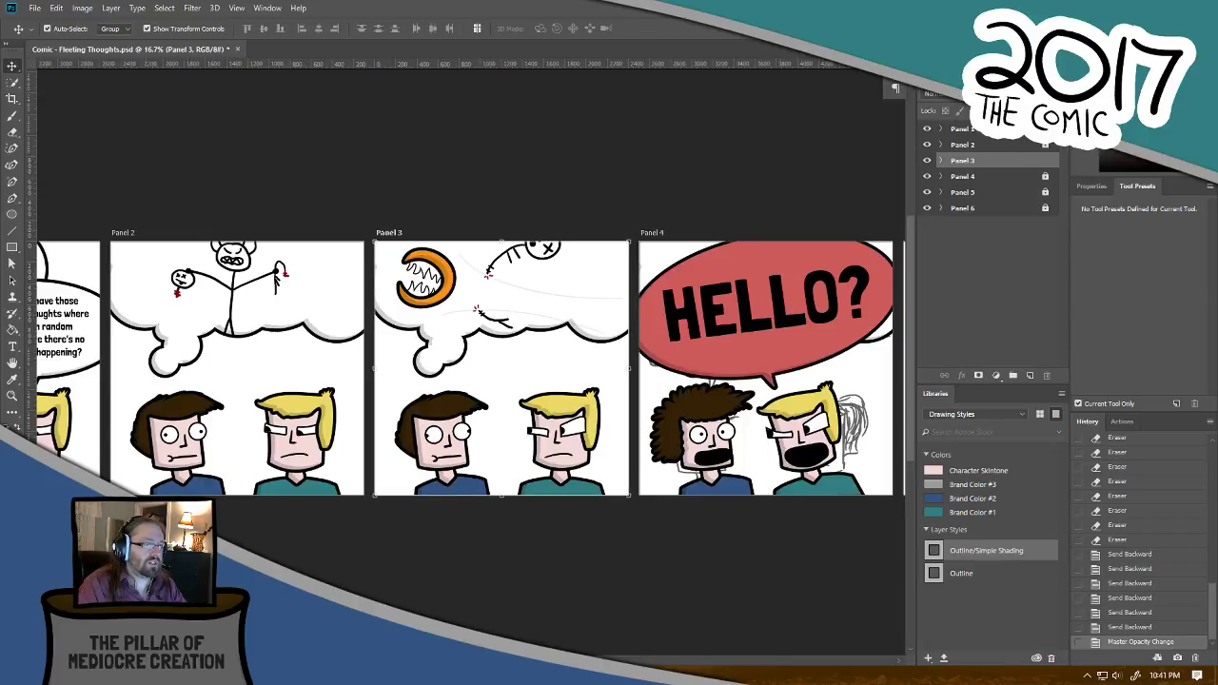
{"action": "key", "text": "ctrl+slash"}
{"action": "left_click", "coordinate": [1008, 178]}
{"action": "key", "text": "ctrl+slash"}
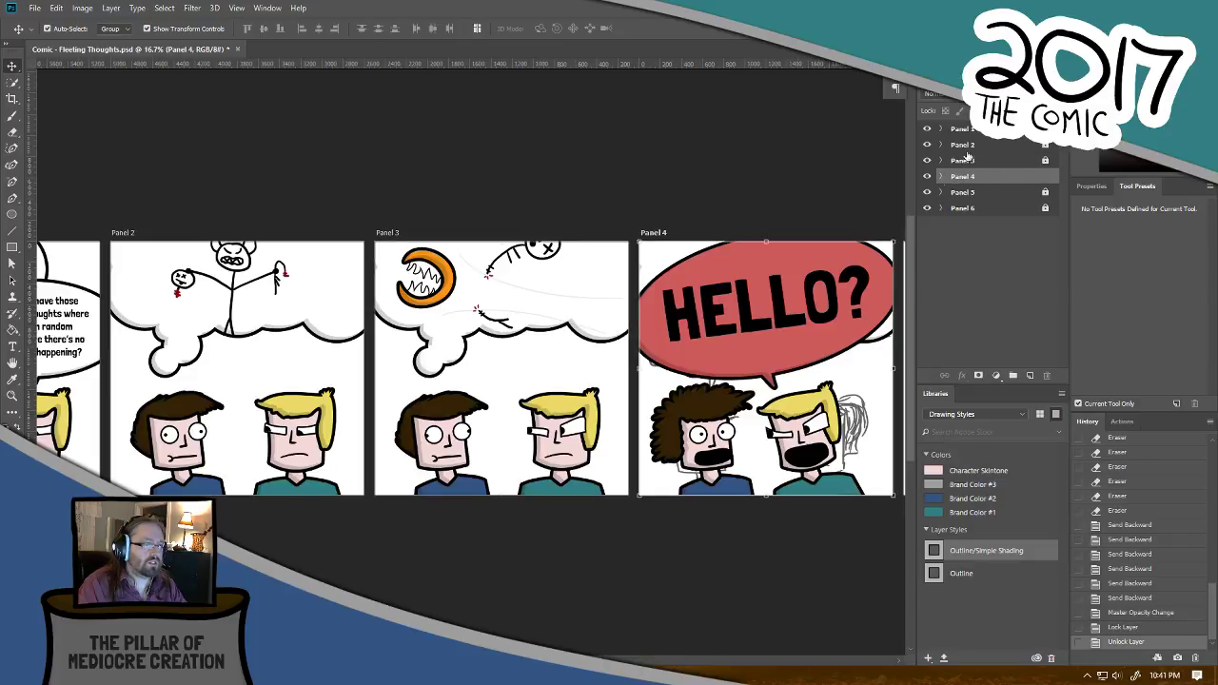
Step: Choose the Curvature Pen tool and expand the Guy on left group inside Panel 4
{"action": "key", "text": "ctrl+plus"}
{"action": "key", "text": "ctrl+plus"}
{"action": "left_click_drag", "start_coordinate": [753, 419], "coordinate": [492, 372]}
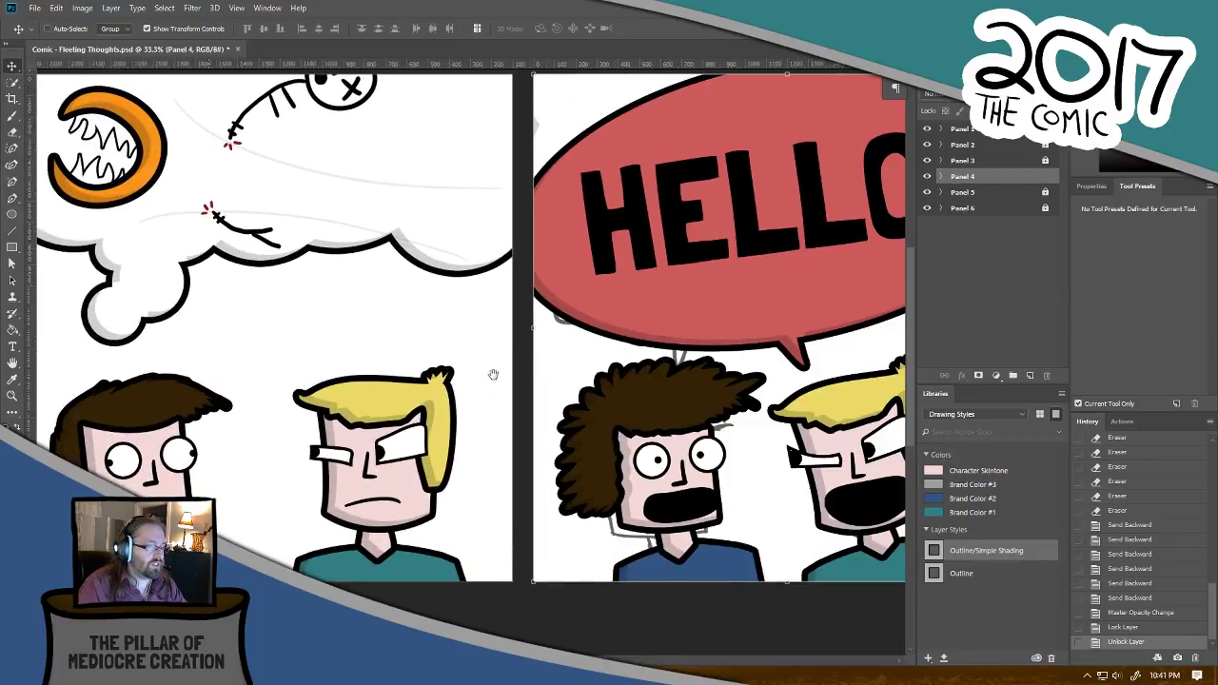
{"action": "left_click_drag", "start_coordinate": [664, 460], "coordinate": [476, 429]}
{"action": "key", "text": "ctrl+plus"}
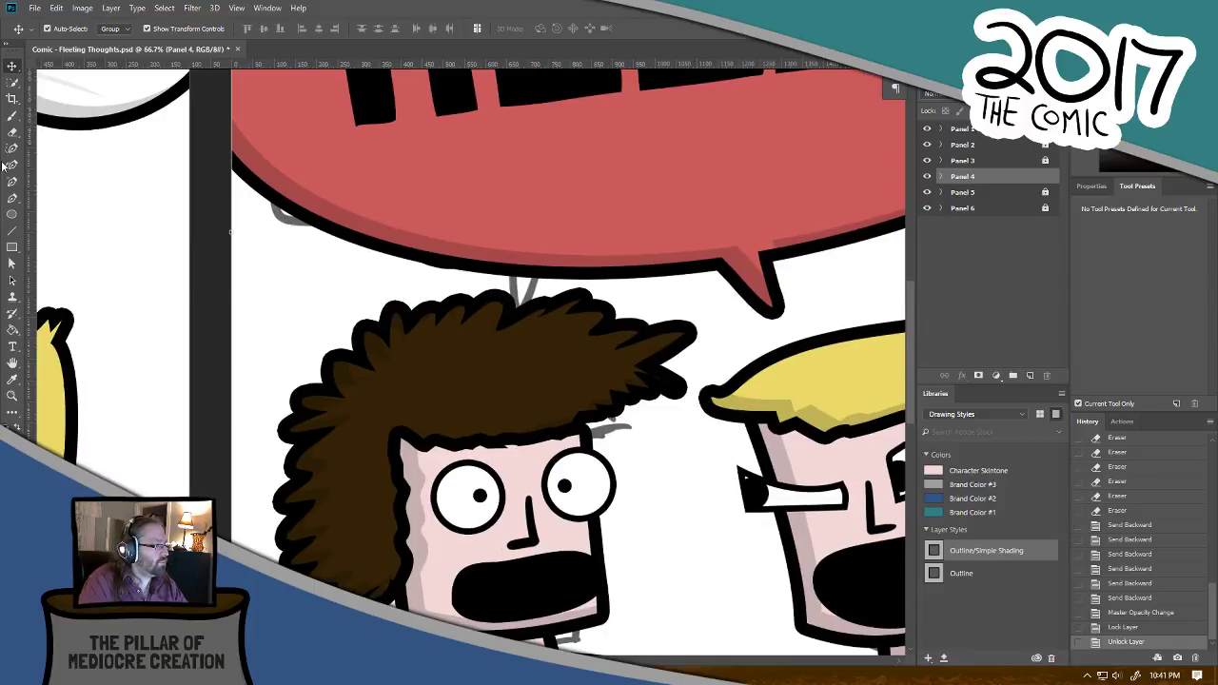
{"action": "left_click", "coordinate": [11, 161]}
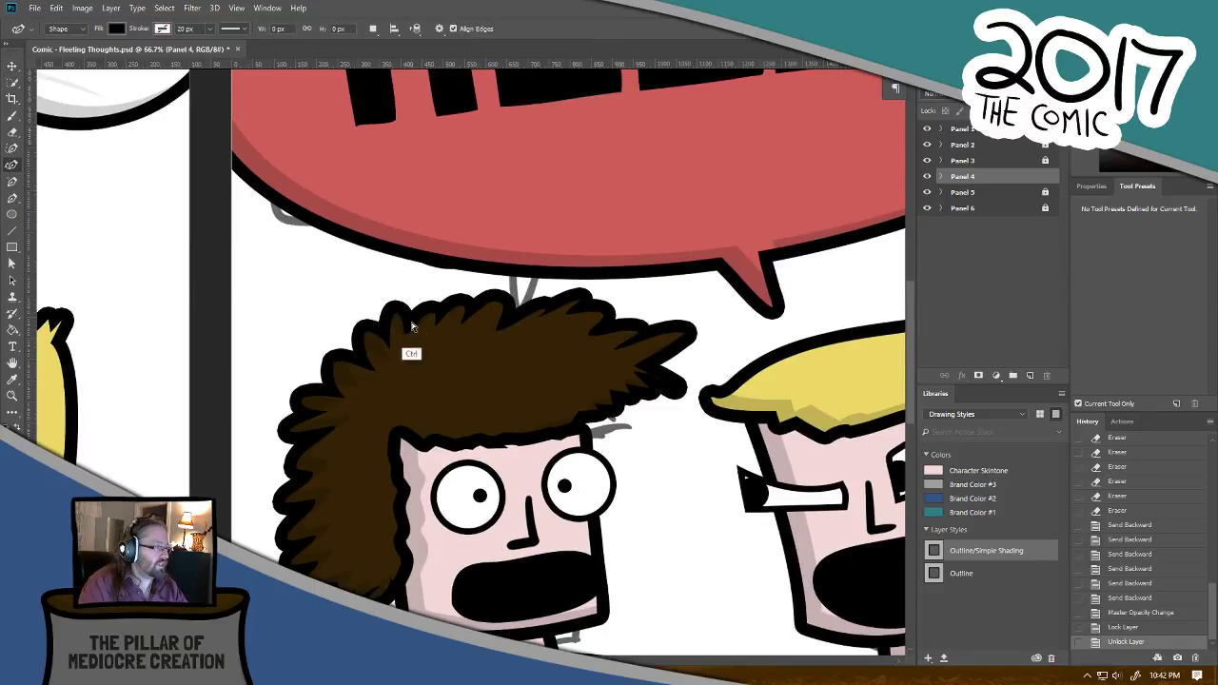
{"action": "left_click", "coordinate": [939, 177]}
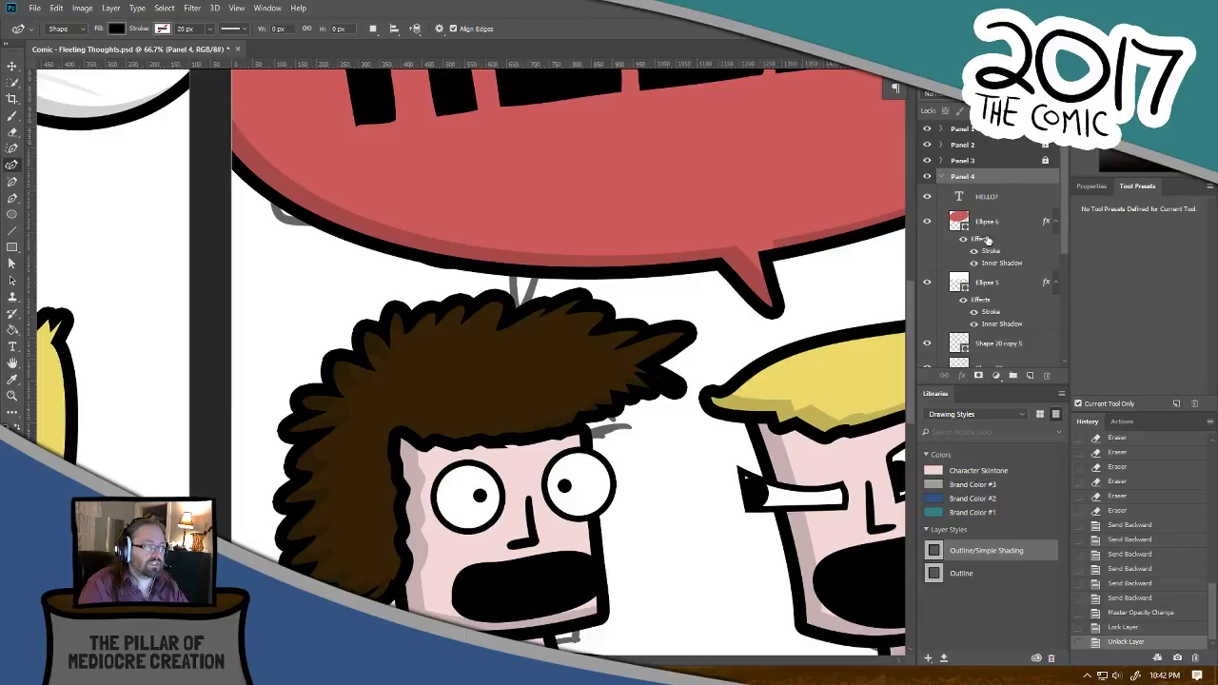
{"action": "left_click_drag", "start_coordinate": [1066, 221], "coordinate": [1051, 299]}
{"action": "left_click", "coordinate": [958, 283]}
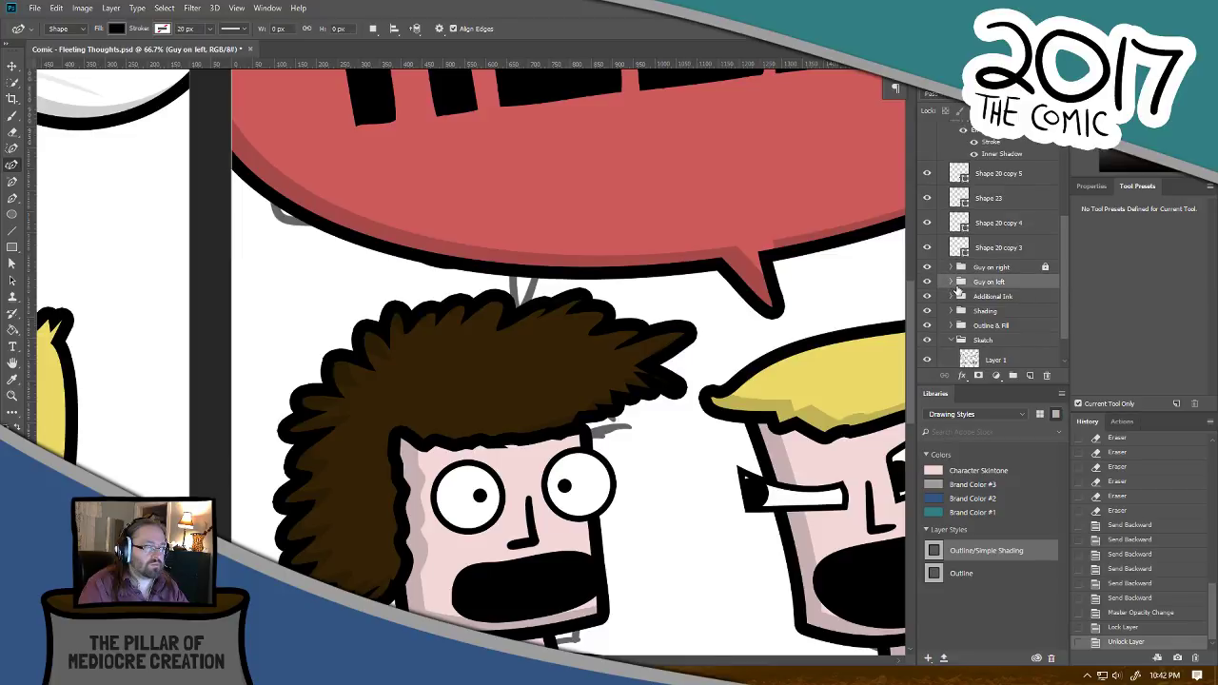
{"action": "left_click", "coordinate": [951, 283]}
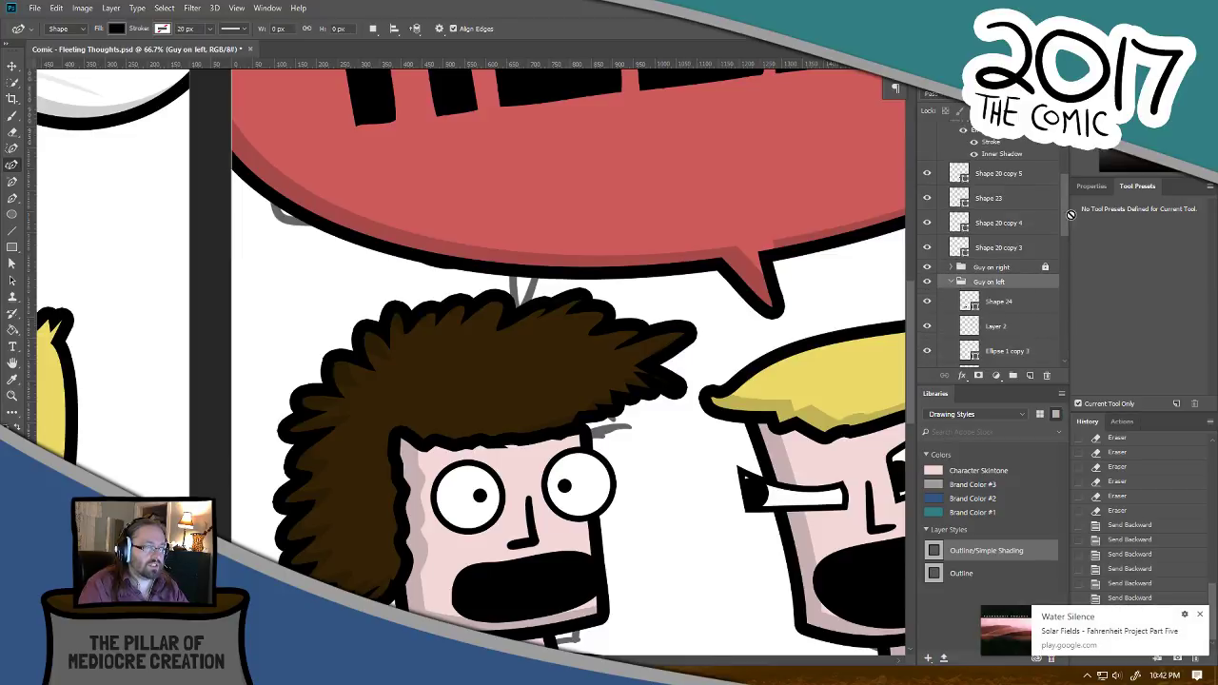
Step: Select the Shape 4 hair and pull the tufts along the back of the man's head outward into sharp corner-point spikes
{"action": "left_click_drag", "start_coordinate": [1063, 215], "coordinate": [1059, 247]}
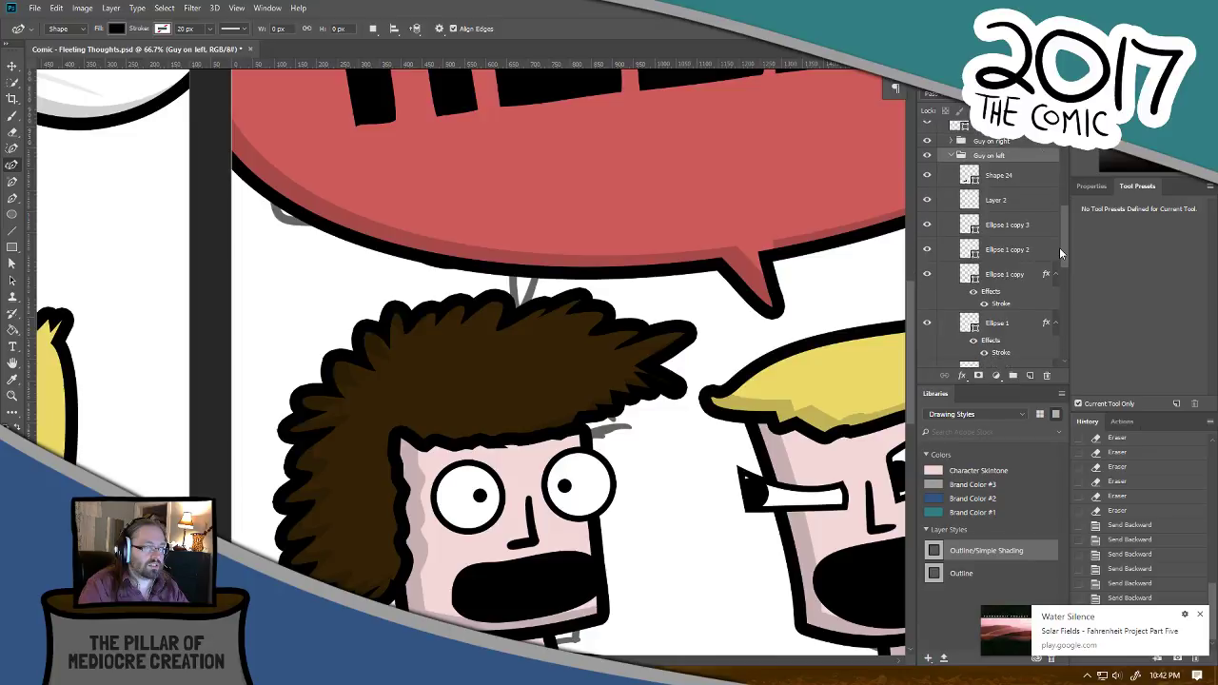
{"action": "left_click", "coordinate": [1007, 181]}
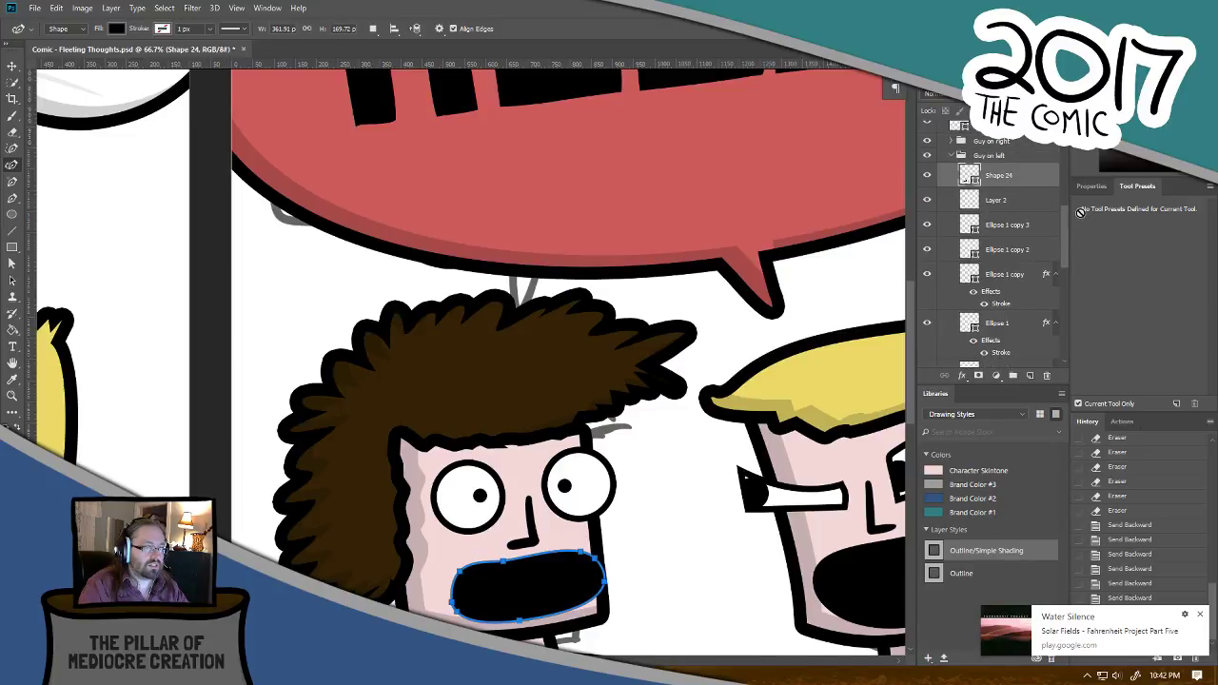
{"action": "left_click_drag", "start_coordinate": [1065, 224], "coordinate": [1021, 275]}
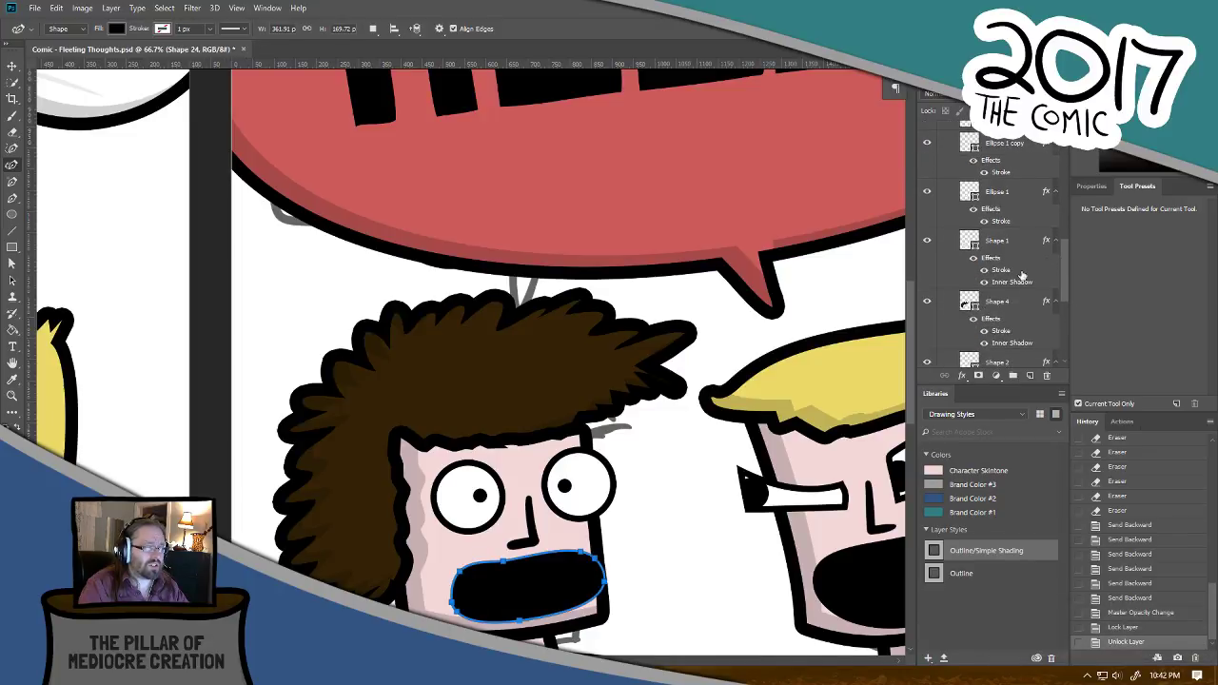
{"action": "left_click", "coordinate": [999, 303]}
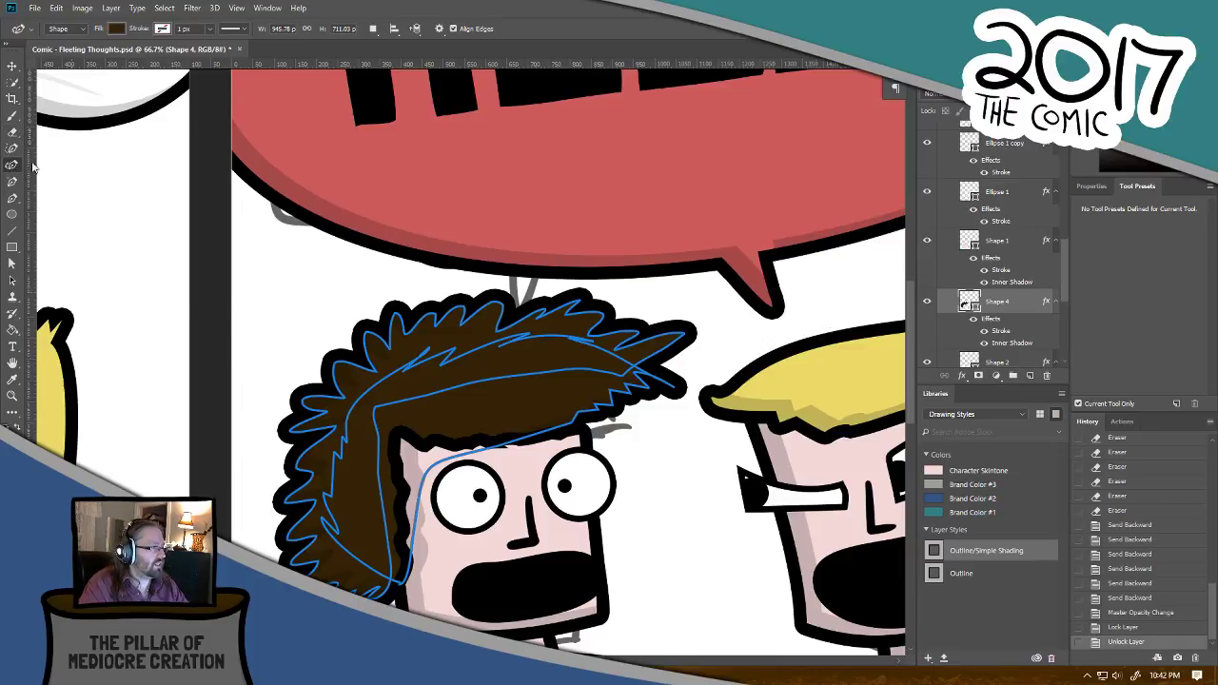
{"action": "left_click", "coordinate": [399, 326], "text": "ctrl"}
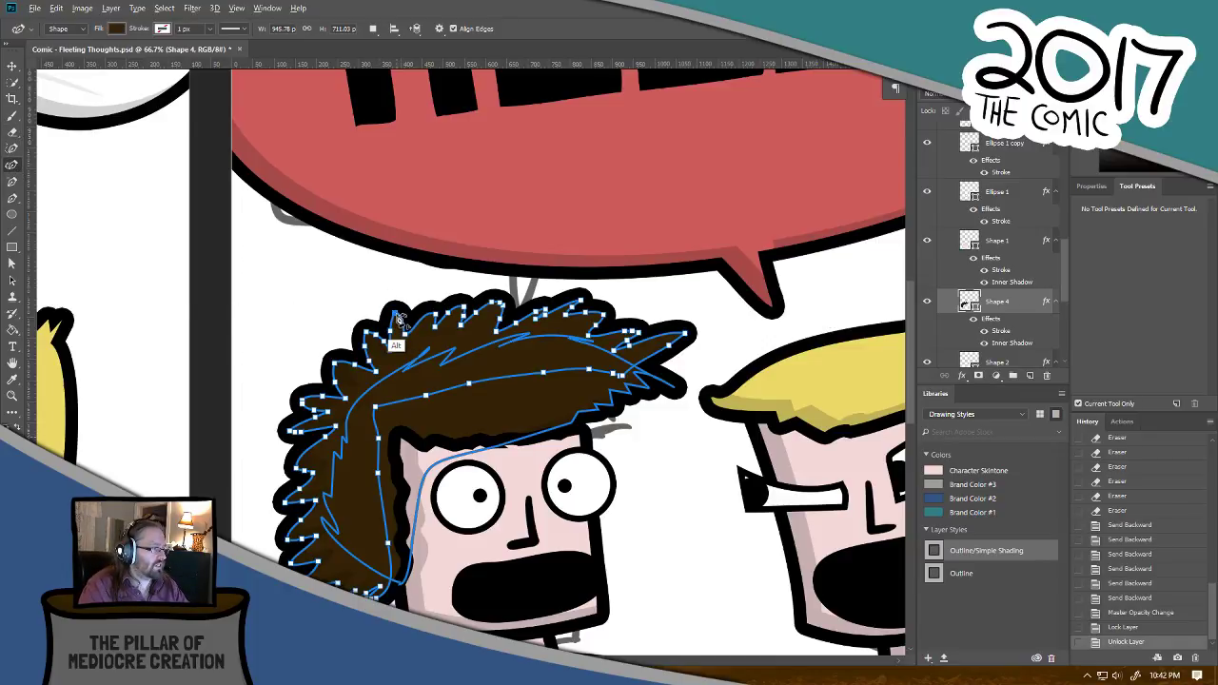
{"action": "left_click", "coordinate": [392, 312], "text": "alt"}
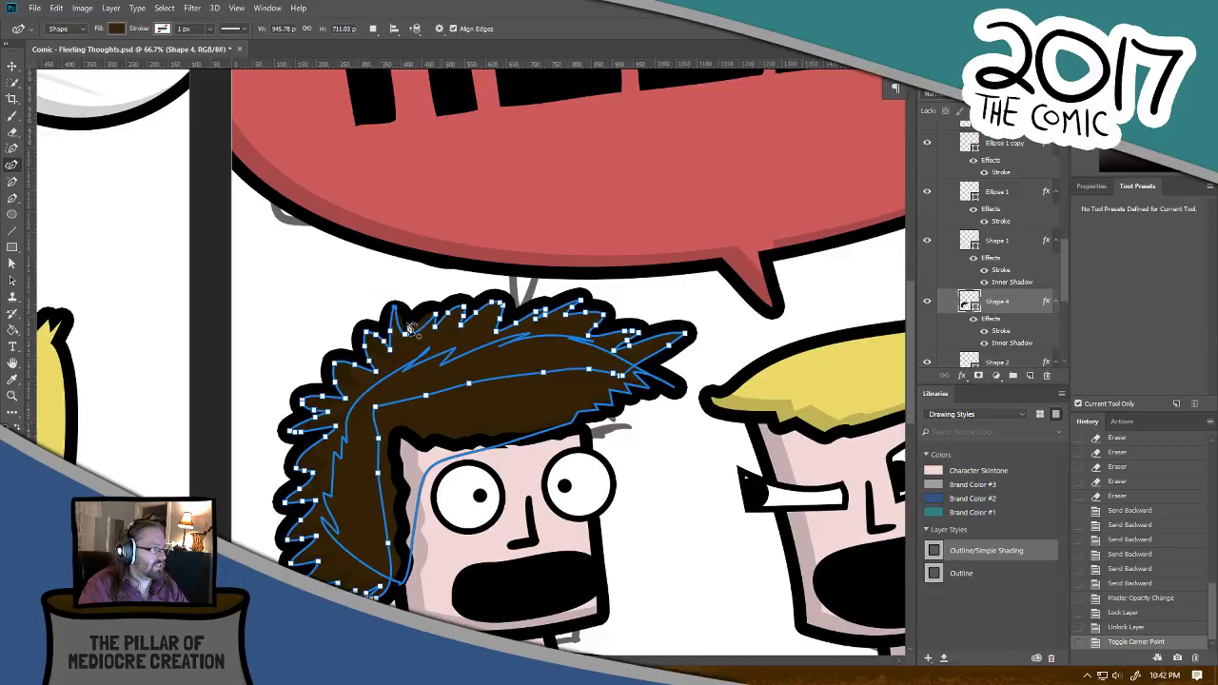
{"action": "left_click", "coordinate": [338, 370], "text": "alt"}
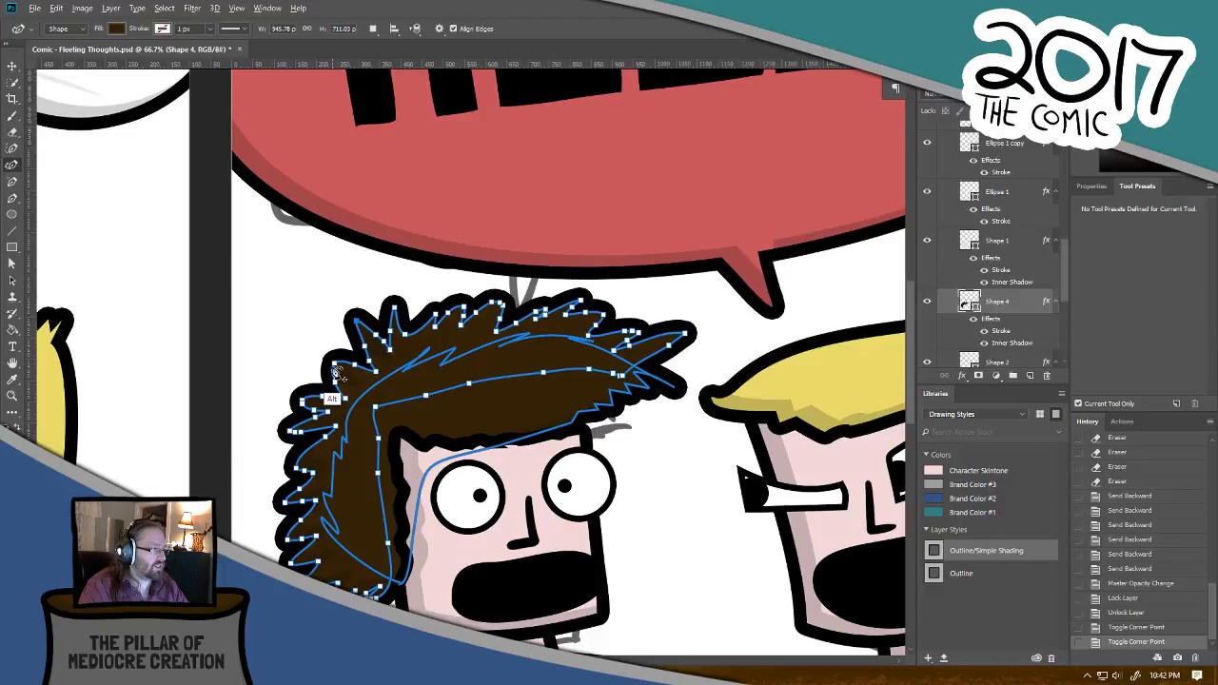
{"action": "left_click_drag", "start_coordinate": [334, 364], "coordinate": [318, 354]}
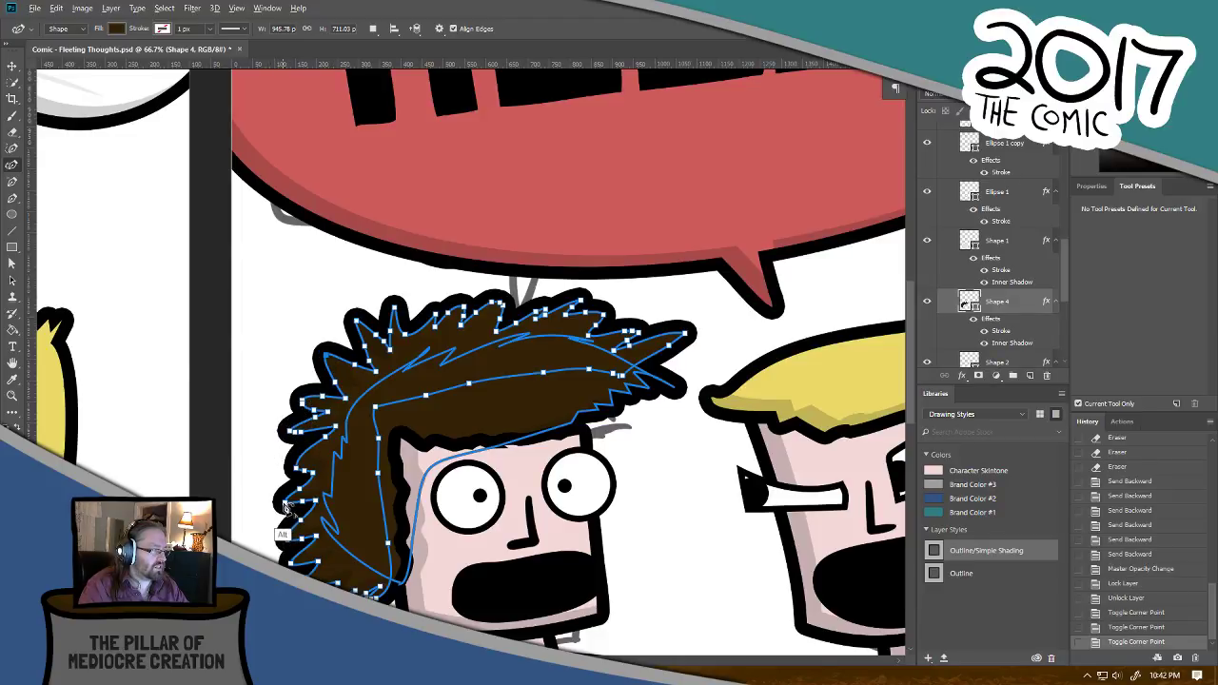
{"action": "left_click_drag", "start_coordinate": [282, 503], "coordinate": [276, 545]}
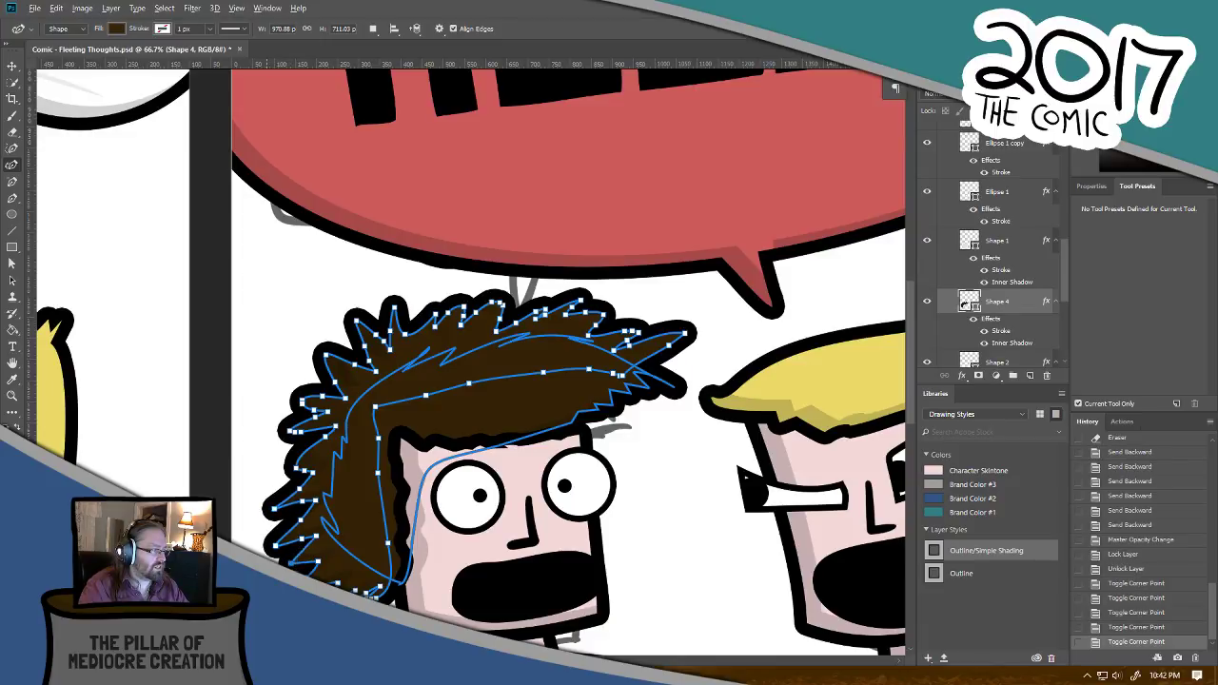
{"action": "left_click", "coordinate": [294, 565], "text": "alt"}
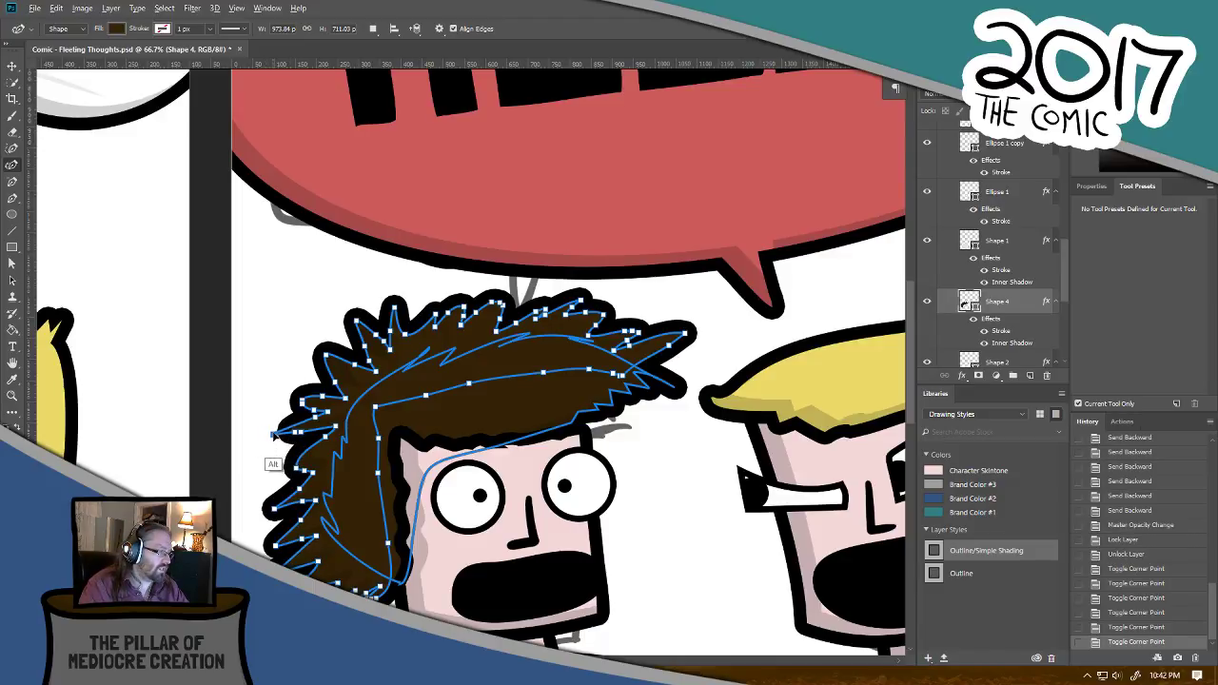
{"action": "left_click", "coordinate": [270, 433], "text": "alt"}
{"action": "left_click", "coordinate": [284, 391], "text": "alt"}
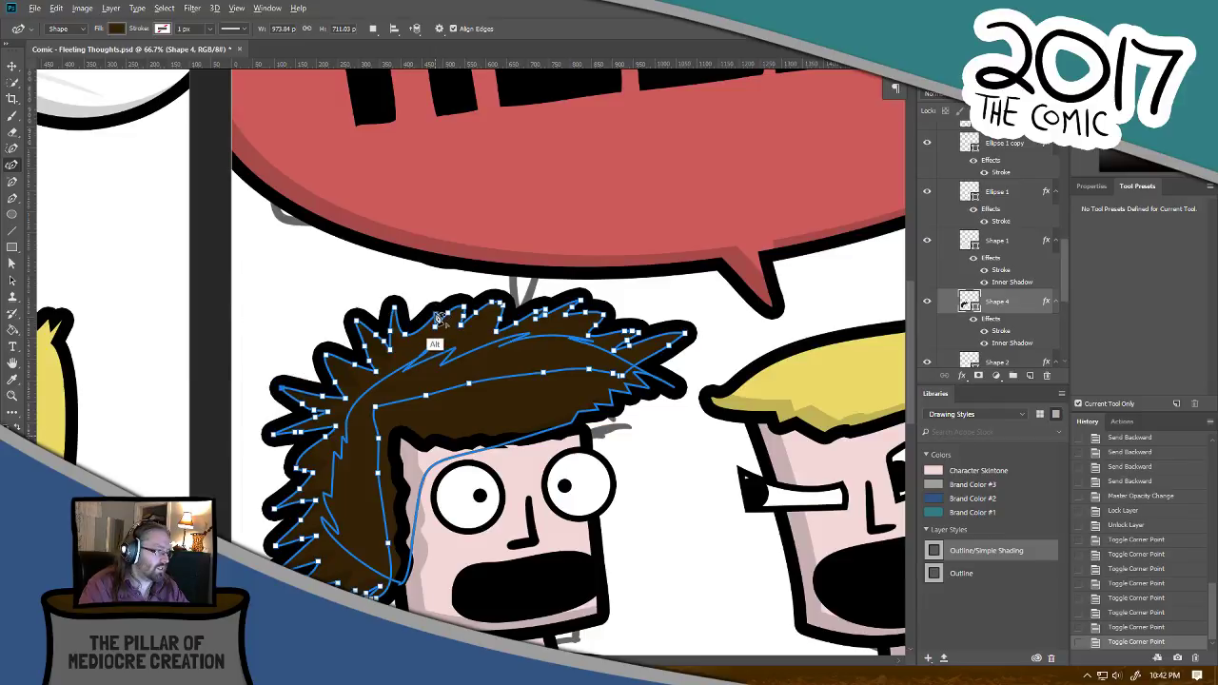
Step: Turn the three tufts behind the foremost hair lock into longer, sharp spikes using corner points
{"action": "mouse_move", "coordinate": [436, 314]}
{"action": "left_mouse_down"}
{"action": "mouse_move", "coordinate": [434, 292]}
{"action": "mouse_move", "coordinate": [437, 305]}
{"action": "left_mouse_up"}
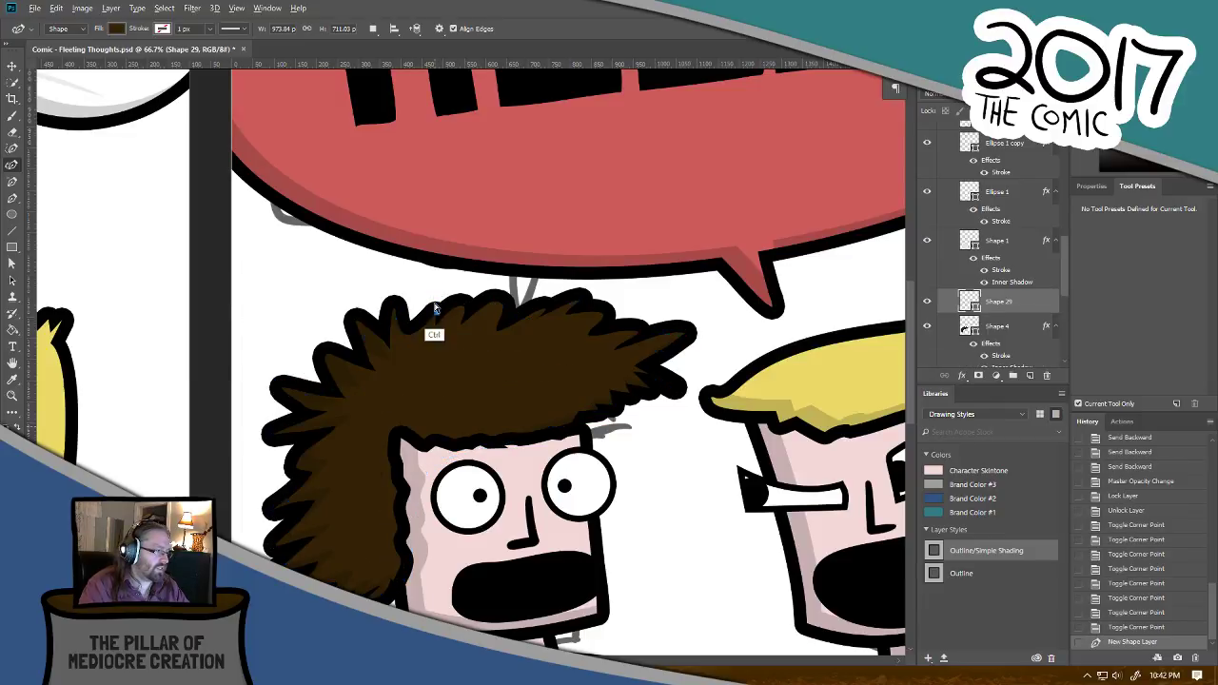
{"action": "key", "text": "ctrl+z"}
{"action": "key", "text": "ctrl+plus"}
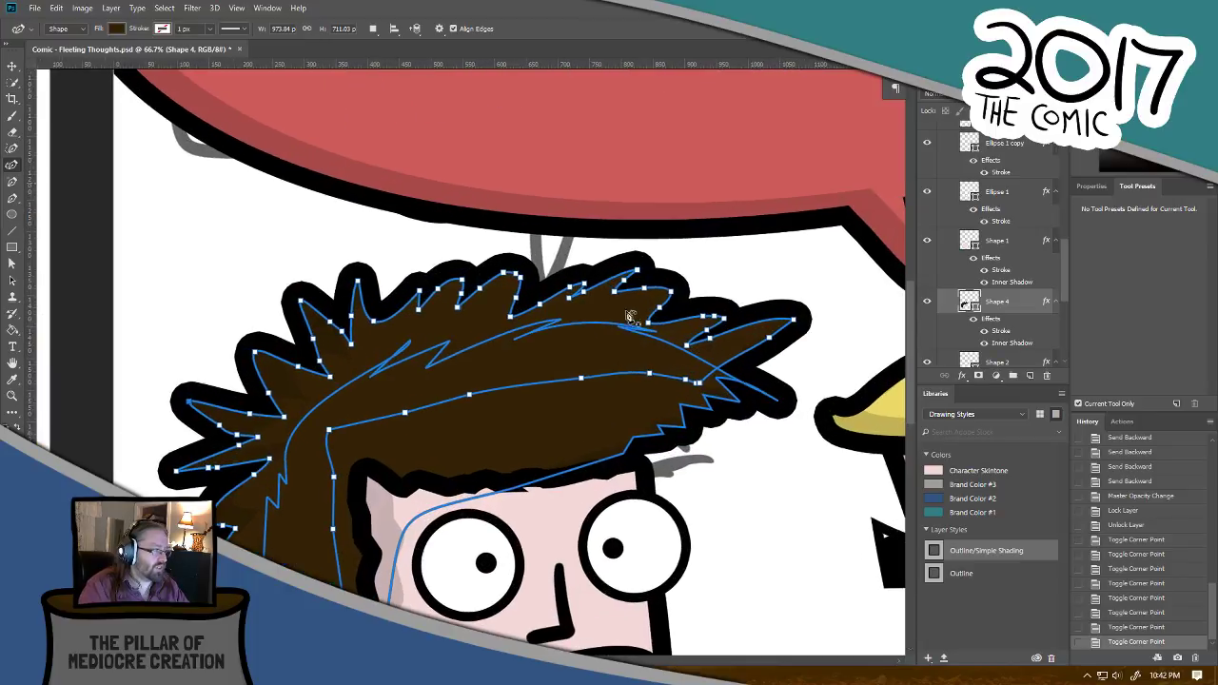
{"action": "left_click_drag", "start_coordinate": [606, 332], "coordinate": [513, 351]}
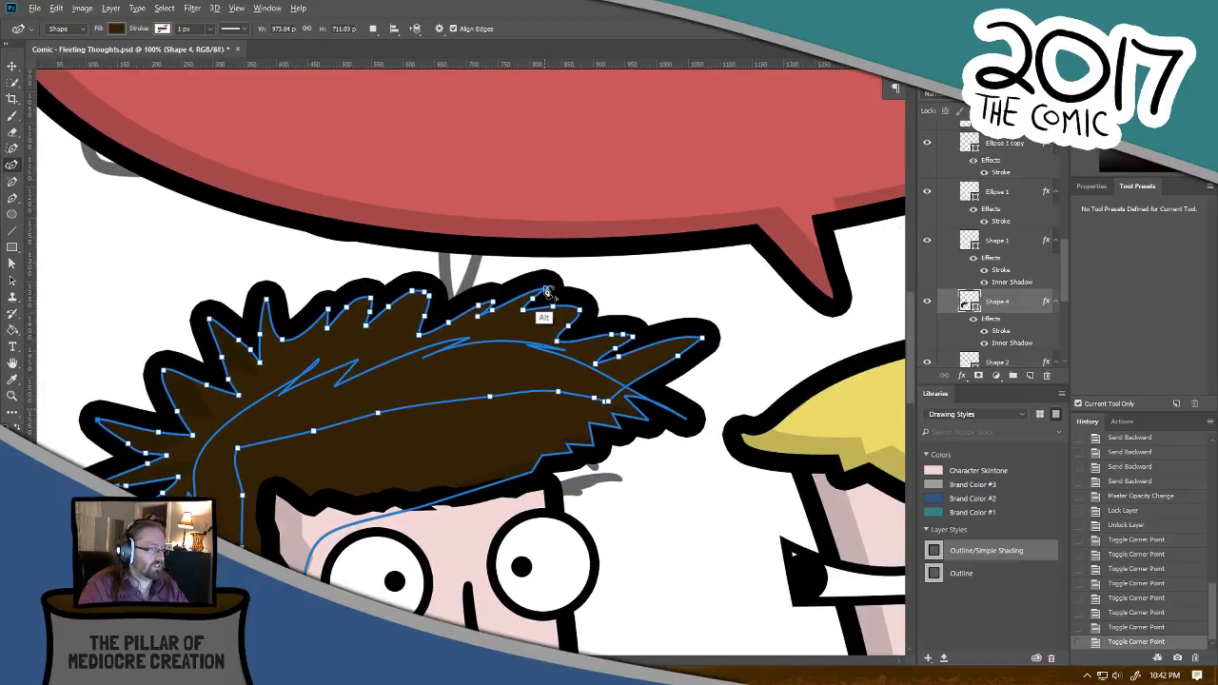
{"action": "left_click_drag", "start_coordinate": [546, 287], "coordinate": [551, 268]}
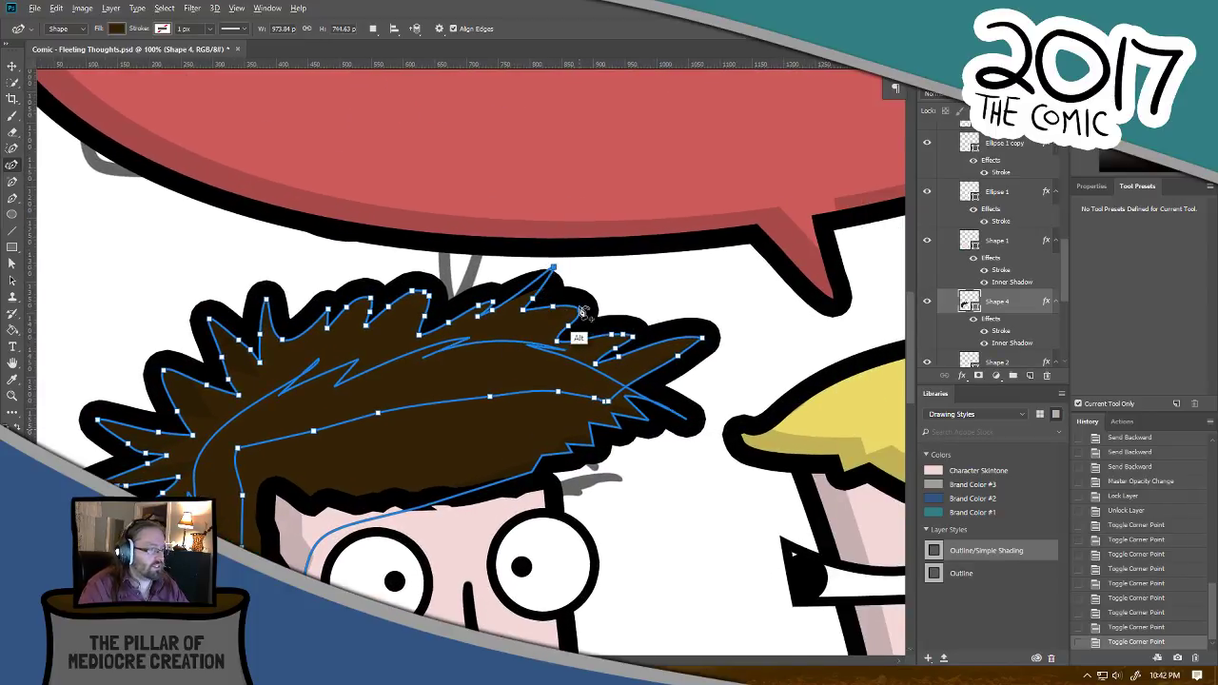
{"action": "left_click_drag", "start_coordinate": [579, 311], "coordinate": [600, 294]}
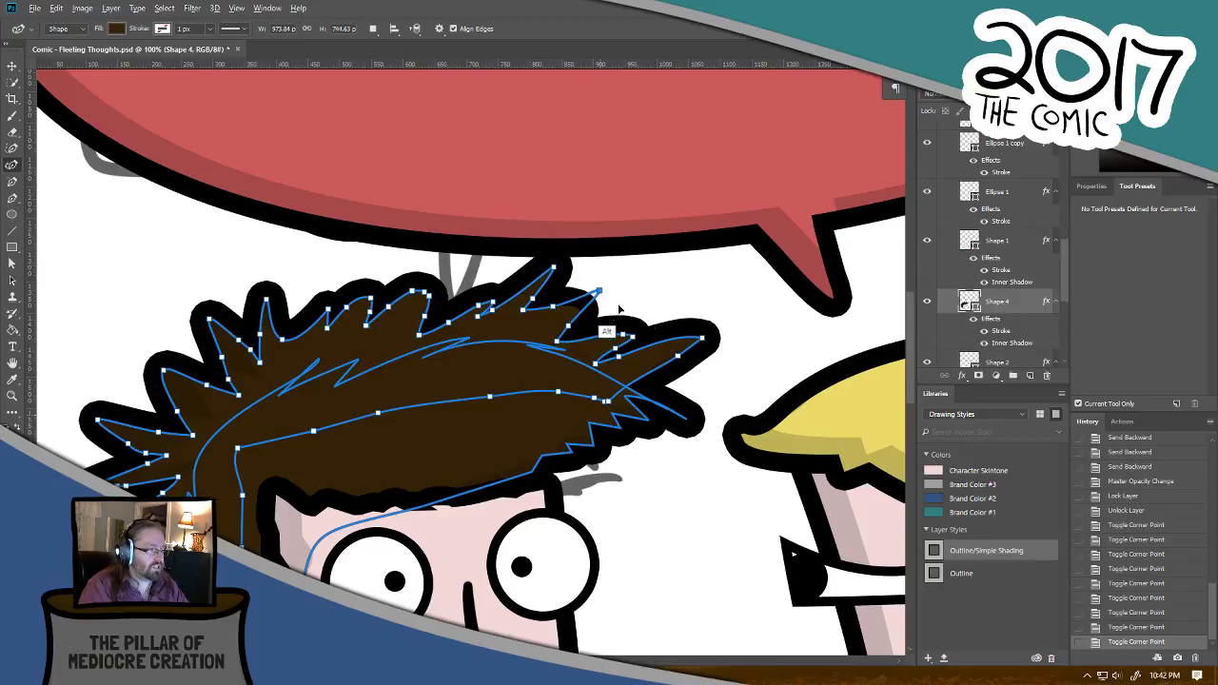
{"action": "left_click", "coordinate": [633, 337], "text": "alt"}
{"action": "left_click_drag", "start_coordinate": [634, 338], "coordinate": [653, 317]}
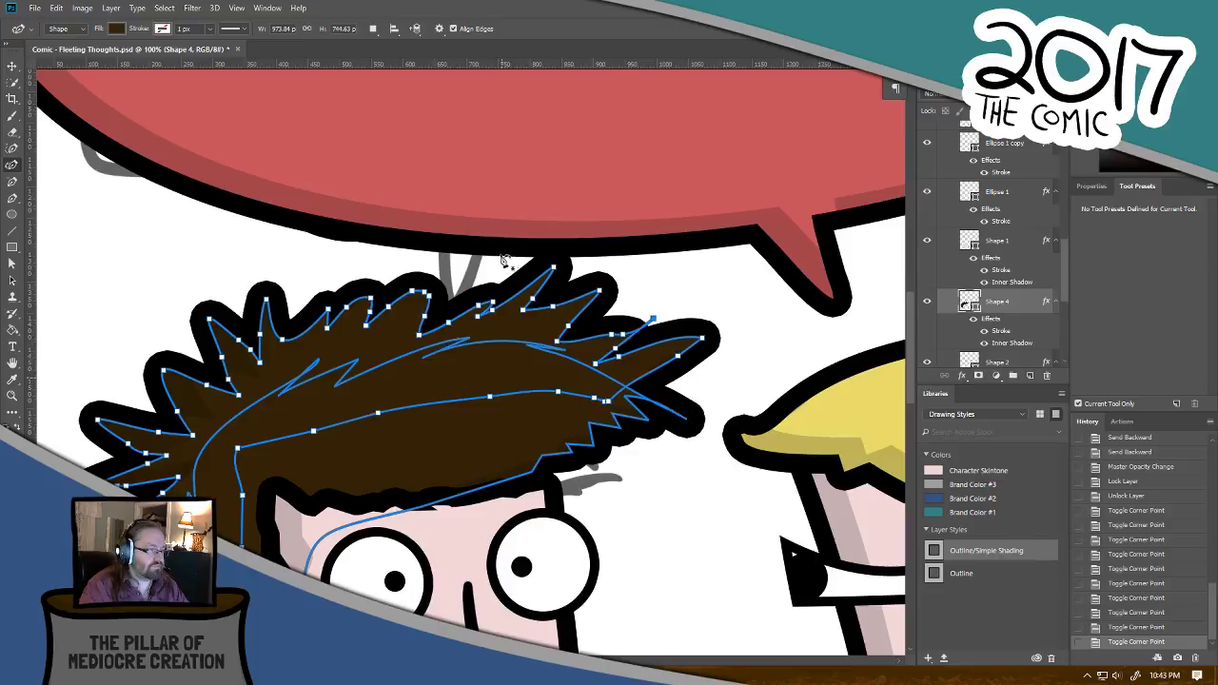
Step: Raise the tufts on the crown of the brown hair into sharp upward spikes using corner points
{"action": "left_click_drag", "start_coordinate": [425, 291], "coordinate": [438, 267]}
{"action": "left_click", "coordinate": [414, 290], "text": "alt"}
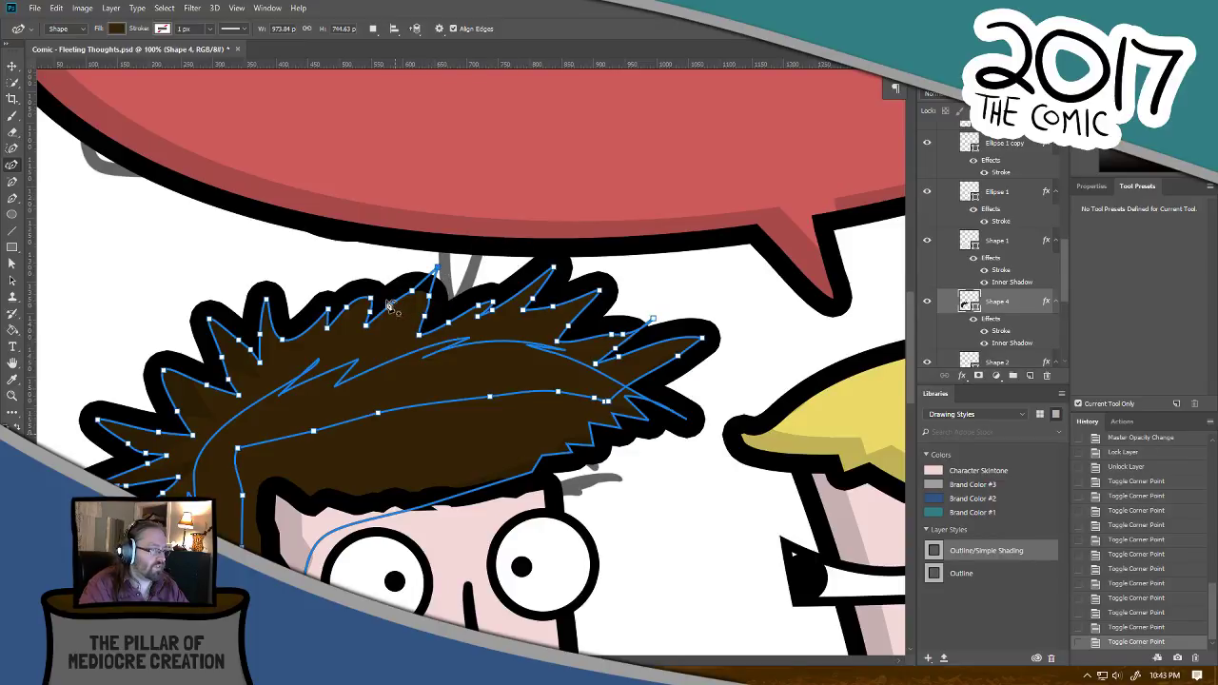
{"action": "left_click_drag", "start_coordinate": [367, 325], "coordinate": [369, 271]}
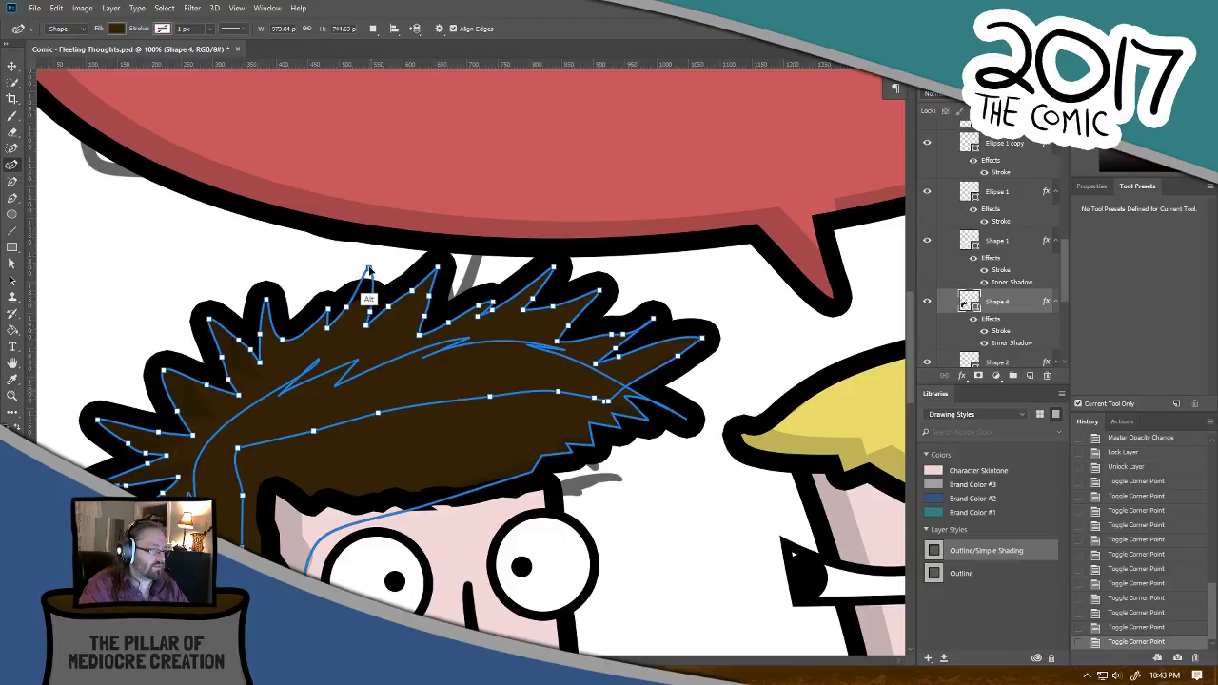
{"action": "left_click", "coordinate": [328, 310], "text": "alt"}
{"action": "mouse_move", "coordinate": [328, 310]}
{"action": "left_mouse_down"}
{"action": "mouse_move", "coordinate": [323, 288]}
{"action": "mouse_move", "coordinate": [328, 306]}
{"action": "left_mouse_up"}
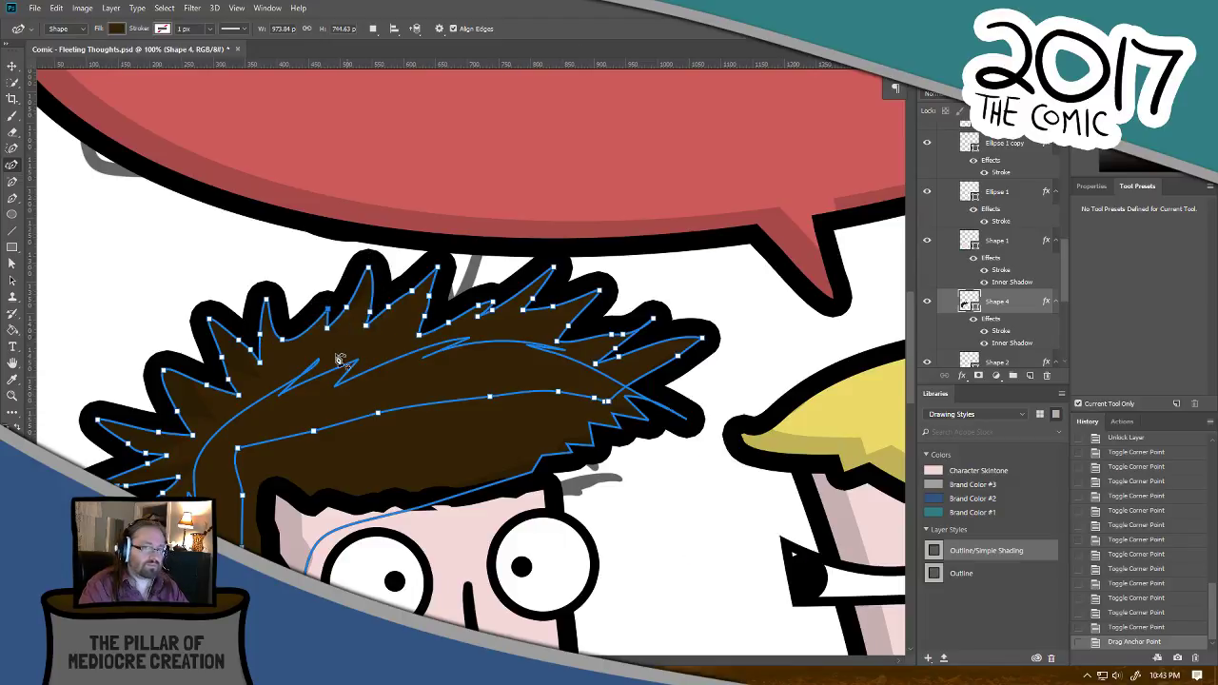
{"action": "scroll", "coordinate": [327, 370], "scroll_direction": "down", "scroll_amount": 2}
{"action": "scroll", "coordinate": [326, 370], "scroll_direction": "down", "scroll_amount": 2}
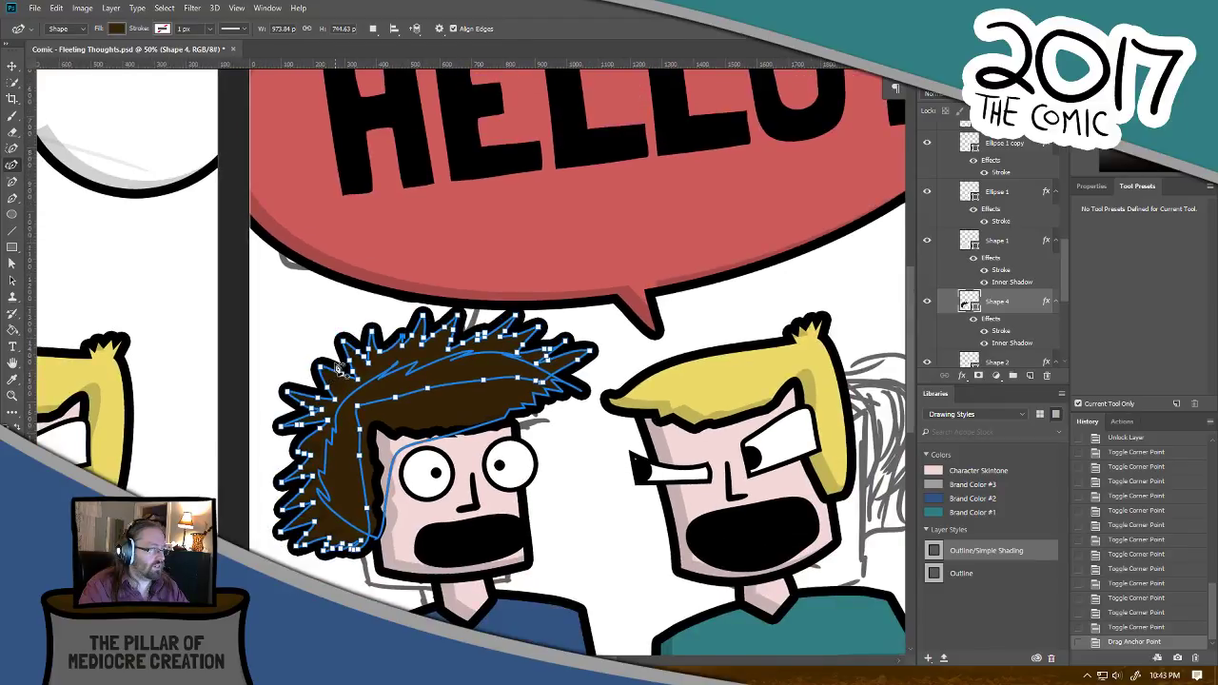
Step: Deselect the hair shape with the Move tool and examine the spiked hair in Panel 4 against the neighbouring panels
{"action": "left_click", "coordinate": [13, 63]}
{"action": "left_click", "coordinate": [230, 339]}
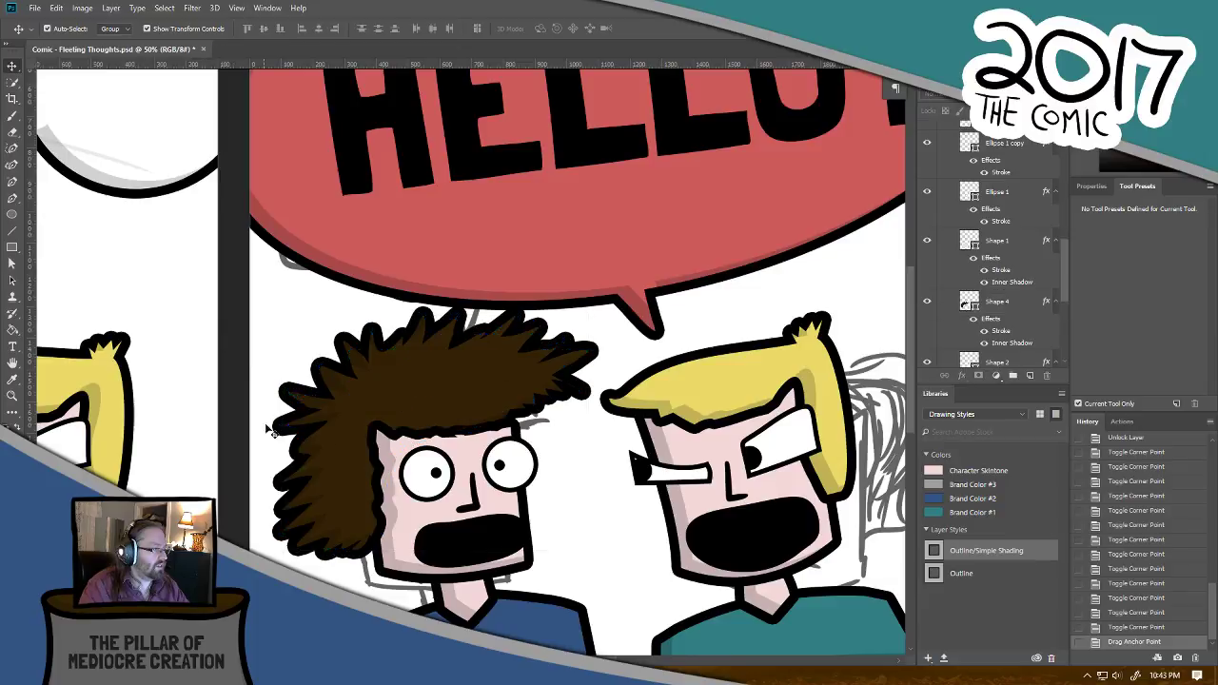
{"action": "key", "text": "ctrl+minus"}
{"action": "key", "text": "ctrl+minus"}
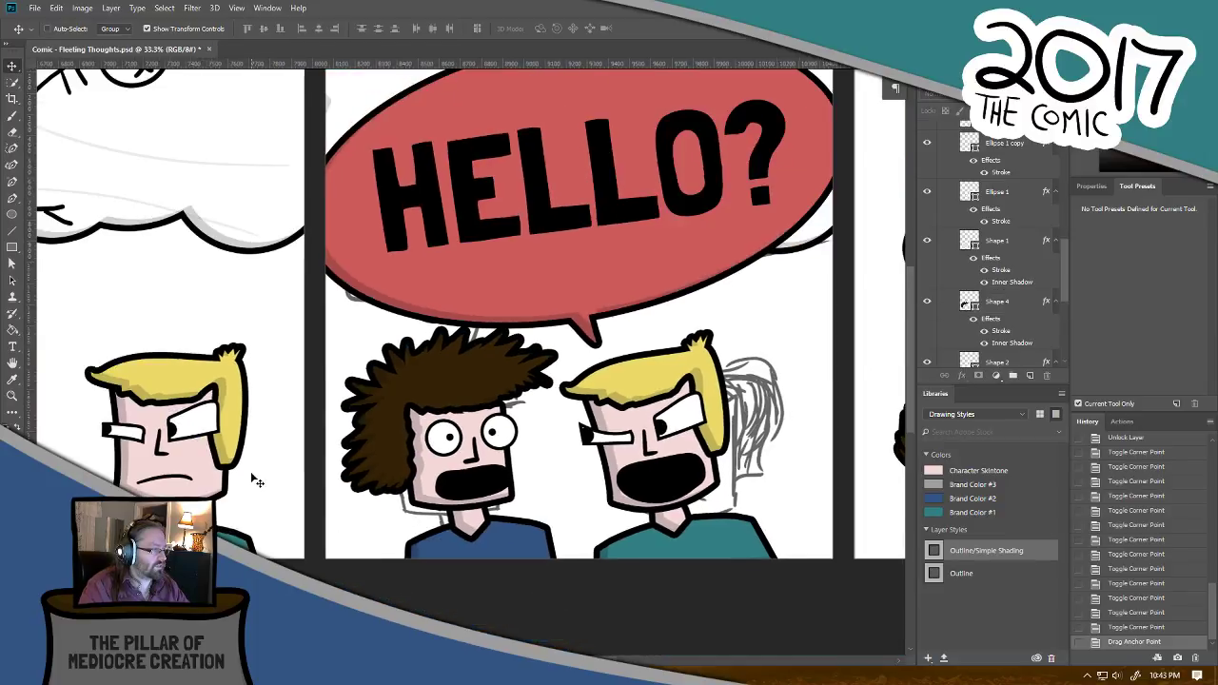
{"action": "key", "text": "ctrl+minus"}
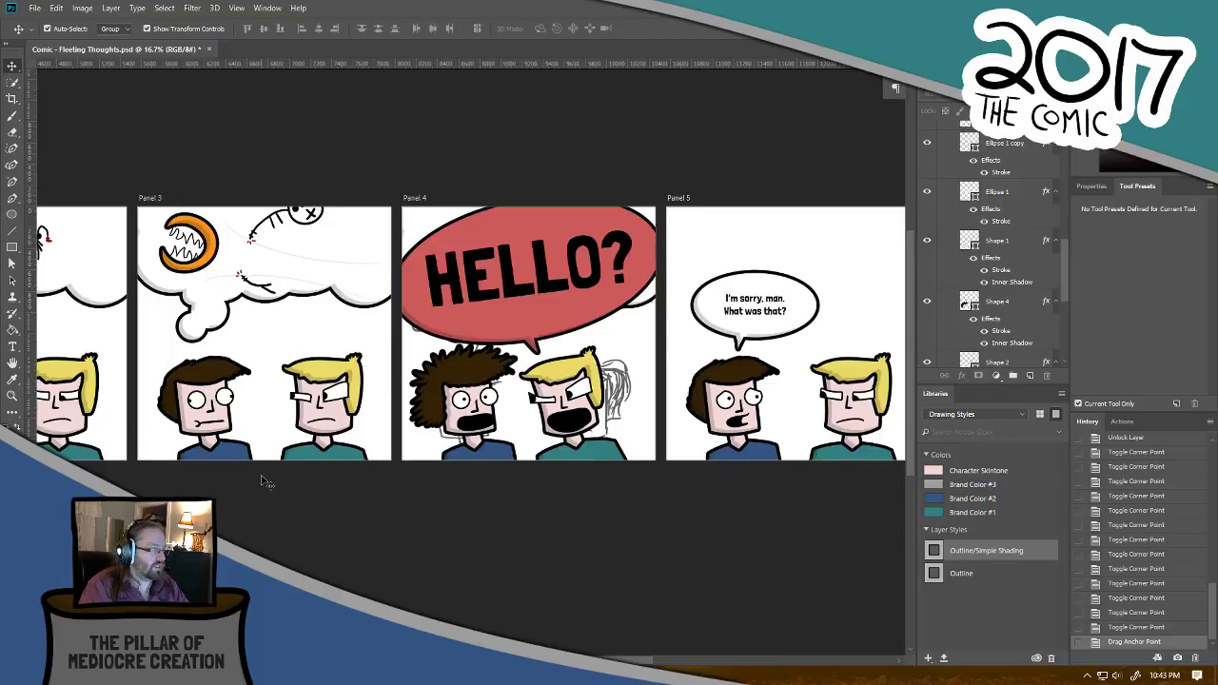
{"action": "key", "text": "ctrl+plus"}
{"action": "key", "text": "ctrl+plus"}
{"action": "key", "text": "ctrl+plus"}
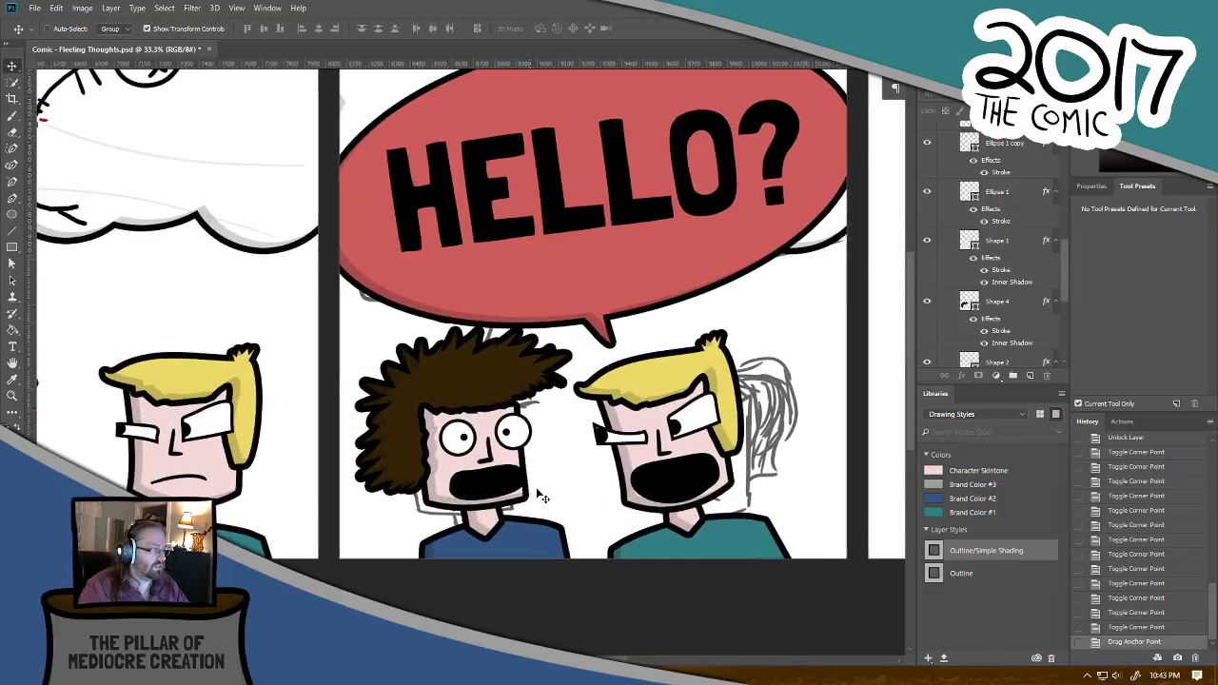
{"action": "key", "text": "ctrl+plus"}
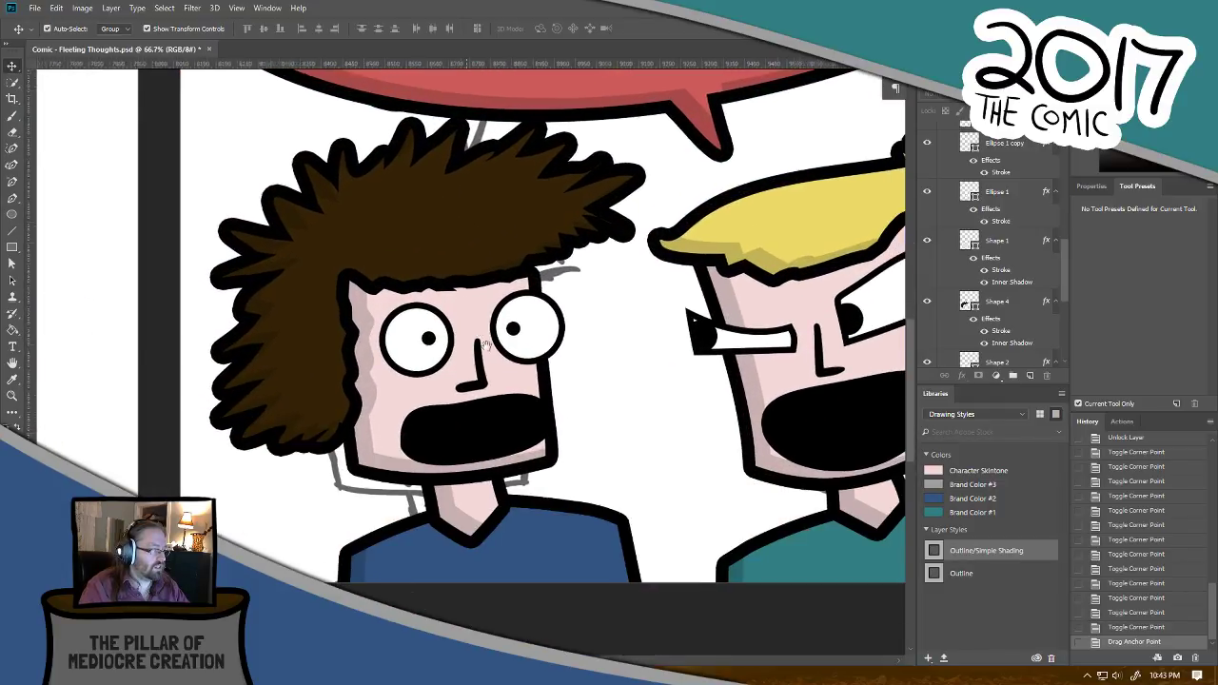
{"action": "left_click_drag", "start_coordinate": [531, 511], "coordinate": [467, 390]}
{"action": "key", "text": "ctrl+plus"}
{"action": "left_click", "coordinate": [461, 369]}
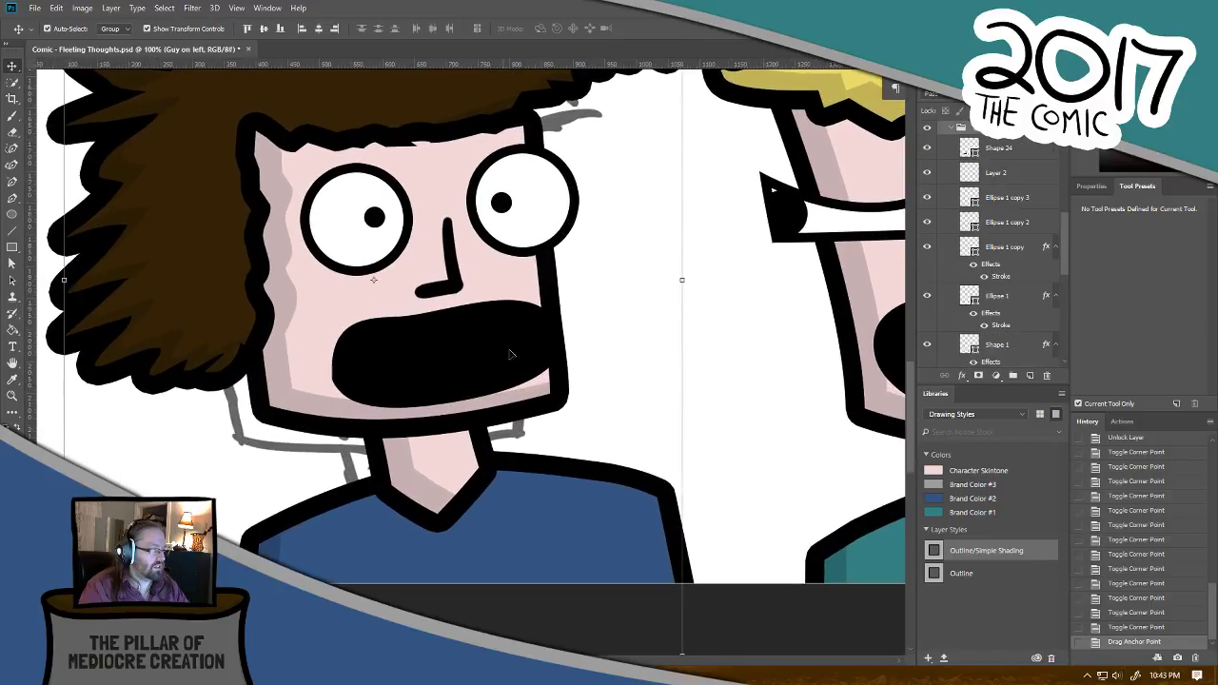
{"action": "key", "text": "ctrl+t"}
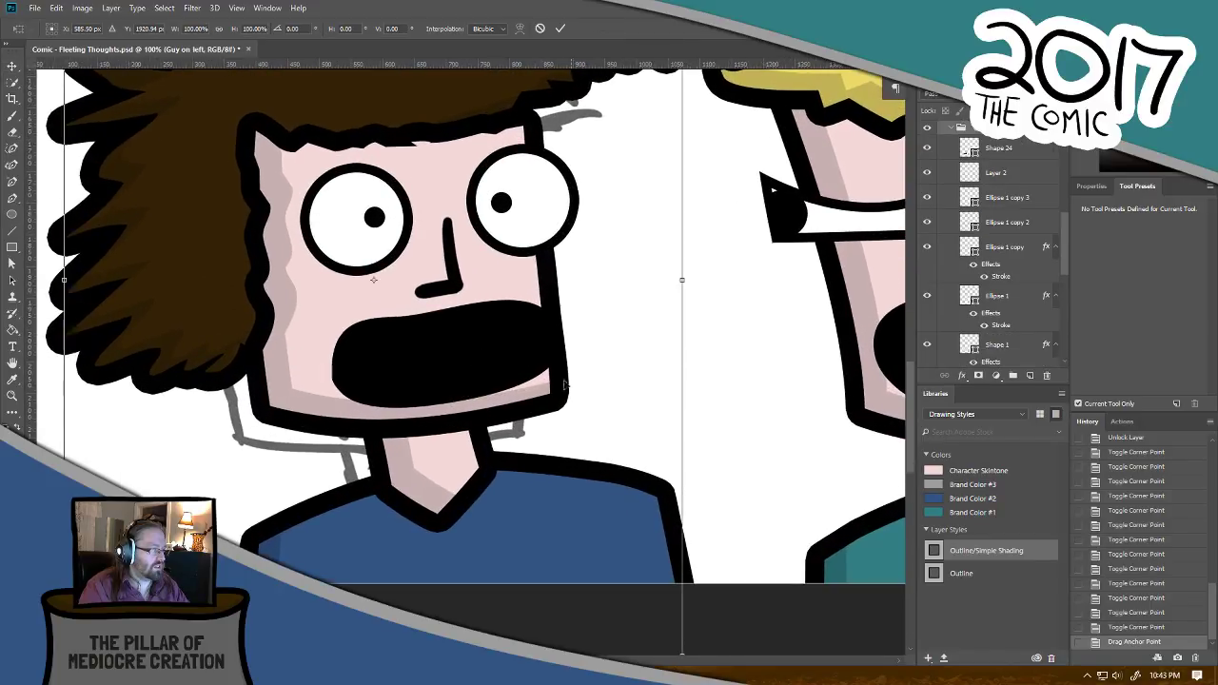
{"action": "key", "text": "Escape"}
{"action": "left_click", "coordinate": [756, 376]}
{"action": "left_click", "coordinate": [475, 347]}
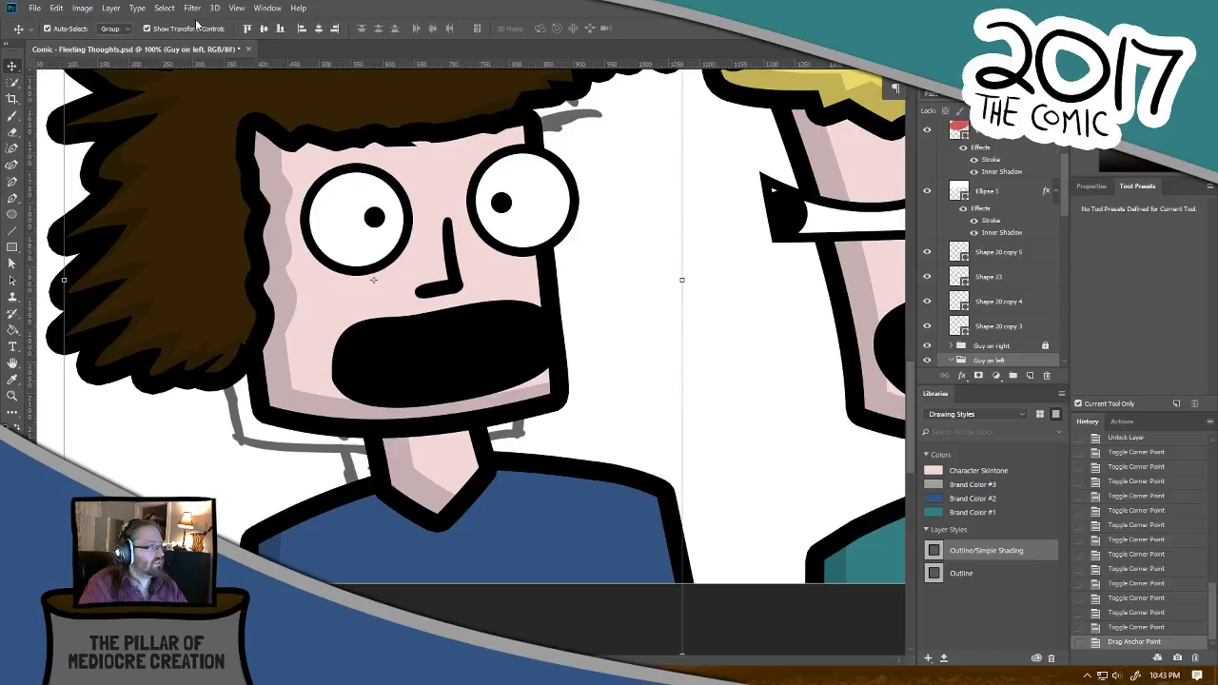
Step: Set the Move tool's auto-select mode to Layer and clear the current selection
{"action": "left_click", "coordinate": [121, 31]}
{"action": "left_click", "coordinate": [111, 46]}
{"action": "left_click", "coordinate": [804, 351]}
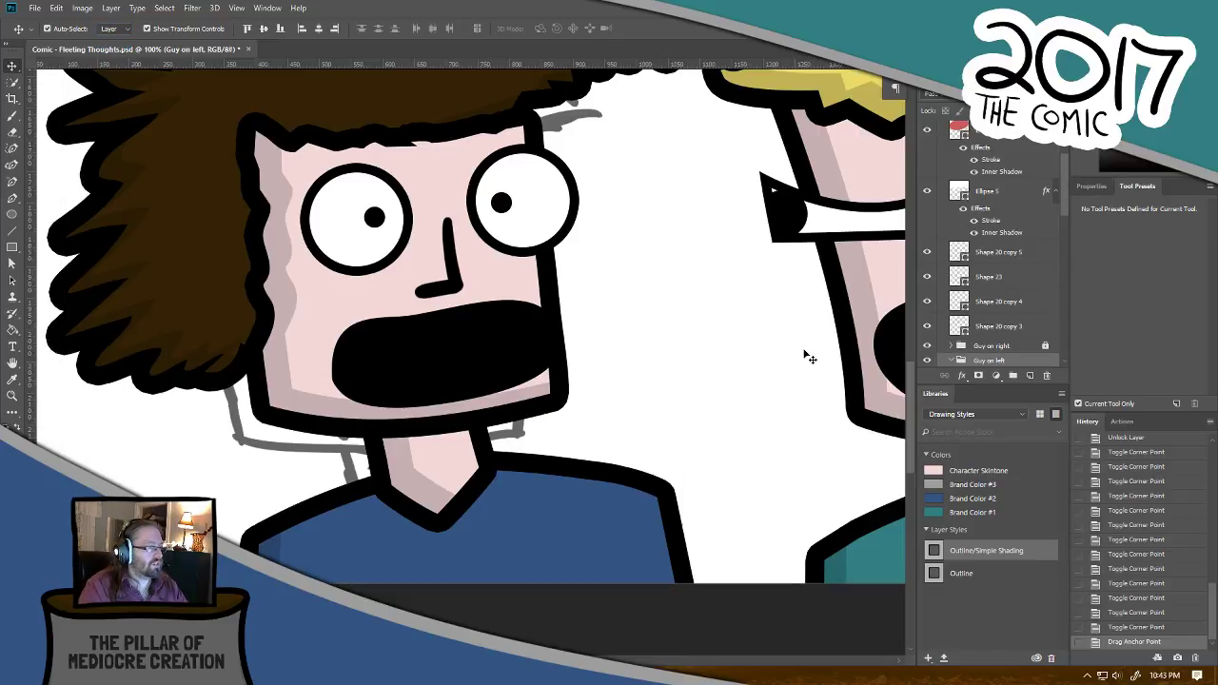
Step: Shrink the left man's open mouth, mainly in width, and move it slightly up toward the nose
{"action": "left_click", "coordinate": [501, 364]}
{"action": "key", "text": "ctrl+t"}
{"action": "left_click_drag", "start_coordinate": [569, 356], "coordinate": [511, 366]}
{"action": "mouse_move", "coordinate": [453, 304]}
{"action": "left_mouse_down"}
{"action": "mouse_move", "coordinate": [451, 330]}
{"action": "mouse_move", "coordinate": [452, 319]}
{"action": "left_mouse_up"}
{"action": "key", "text": "Return"}
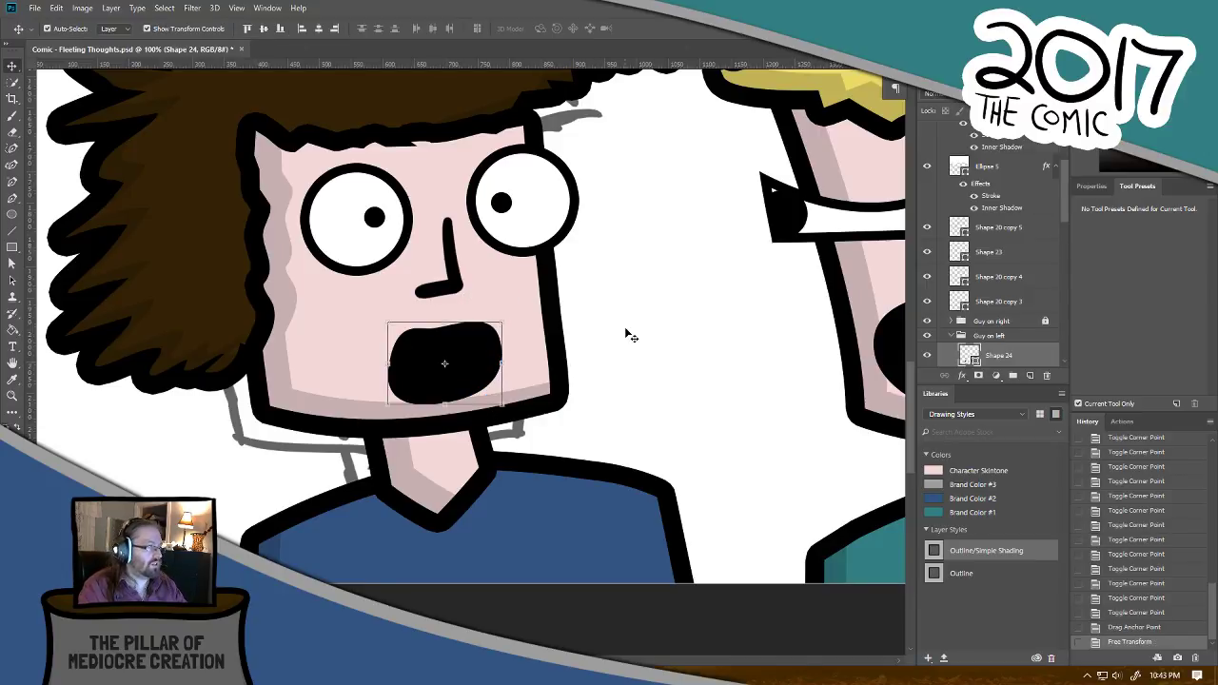
{"action": "left_click", "coordinate": [460, 406]}
{"action": "mouse_move", "coordinate": [452, 378]}
{"action": "left_mouse_down"}
{"action": "mouse_move", "coordinate": [454, 358]}
{"action": "mouse_move", "coordinate": [455, 368]}
{"action": "left_mouse_up"}
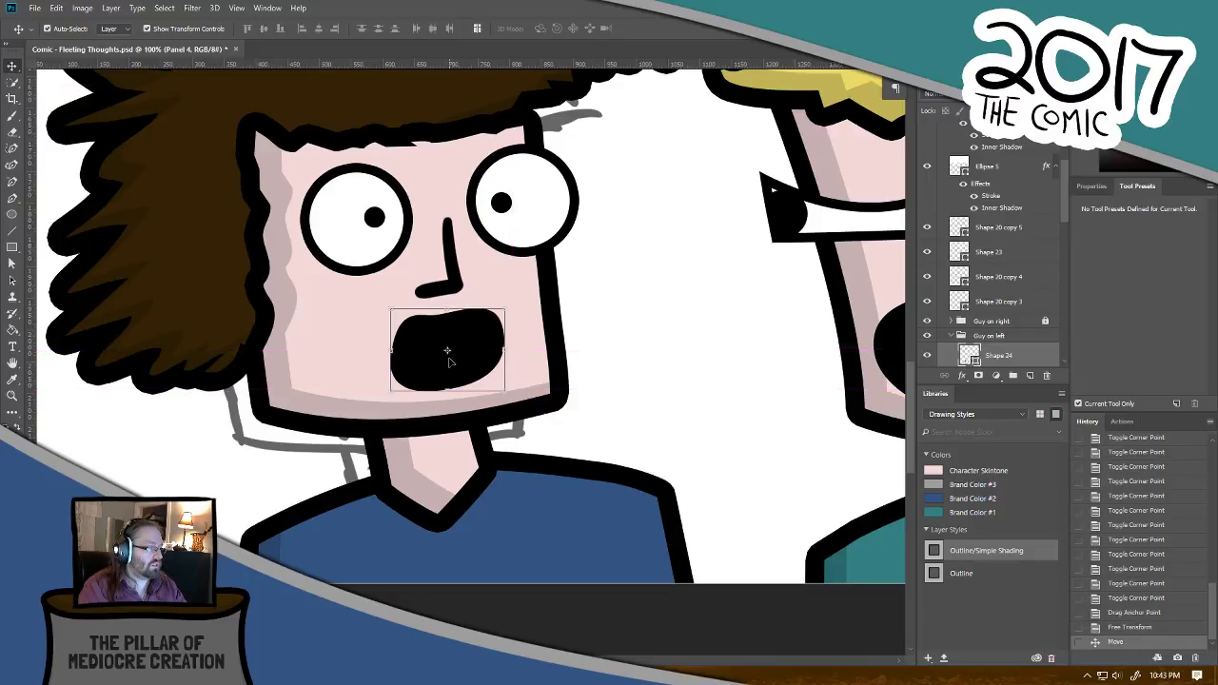
Step: Round out the left man's mouth with the Curvature Pen, pulling its lower-right edge outward and lifting the dip in its upper edge
{"action": "key", "text": "ctrl+plus"}
{"action": "key", "text": "ctrl+plus"}
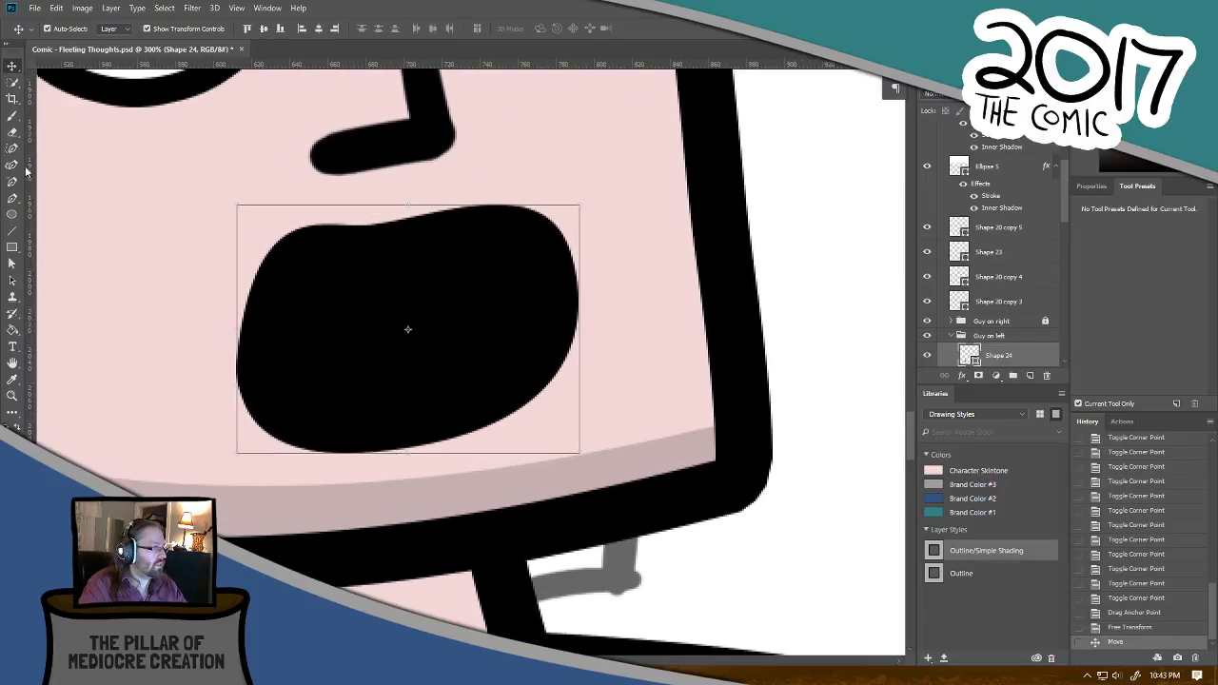
{"action": "left_click", "coordinate": [11, 169]}
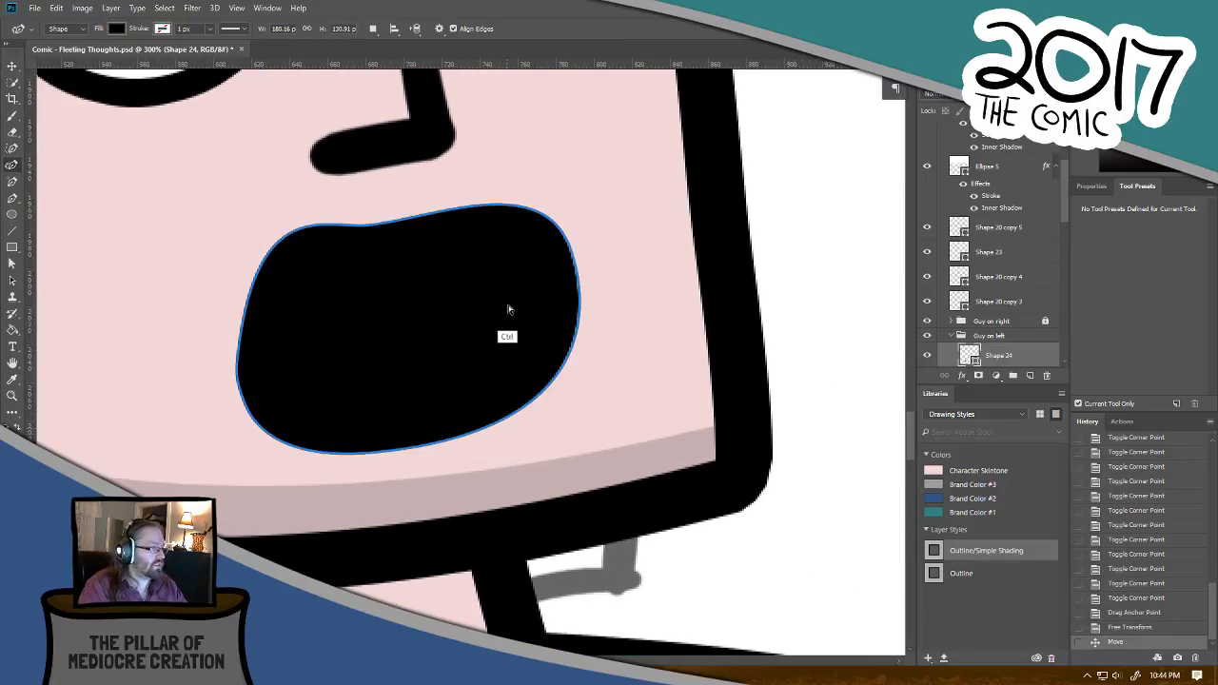
{"action": "left_click_drag", "start_coordinate": [568, 359], "coordinate": [575, 385]}
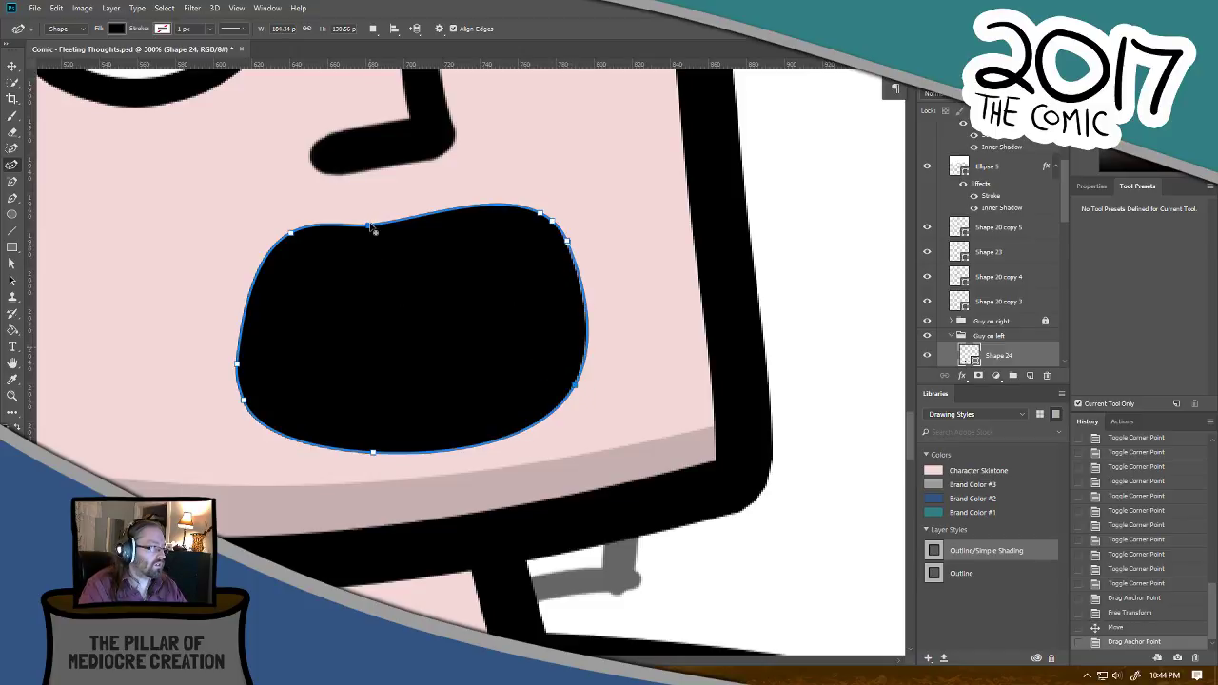
{"action": "left_click_drag", "start_coordinate": [368, 229], "coordinate": [413, 204]}
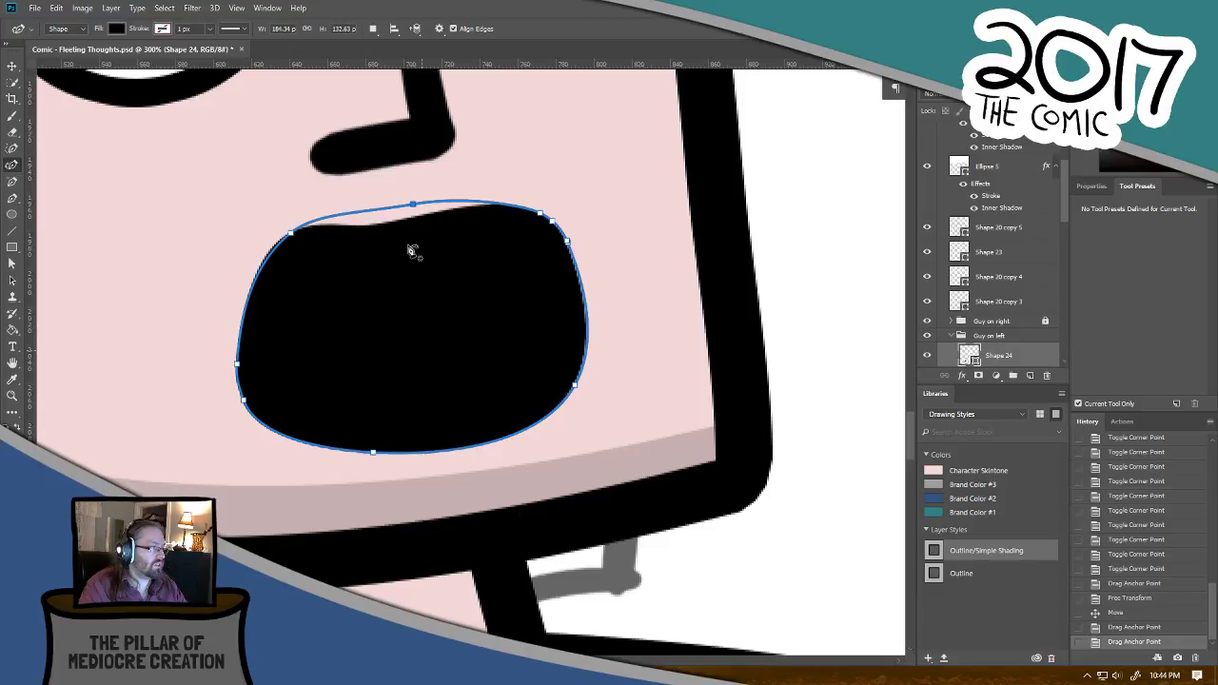
{"action": "key", "text": "ctrl+plus"}
{"action": "key", "text": "ctrl+minus"}
{"action": "scroll", "coordinate": [371, 274], "scroll_direction": "down", "scroll_amount": 5}
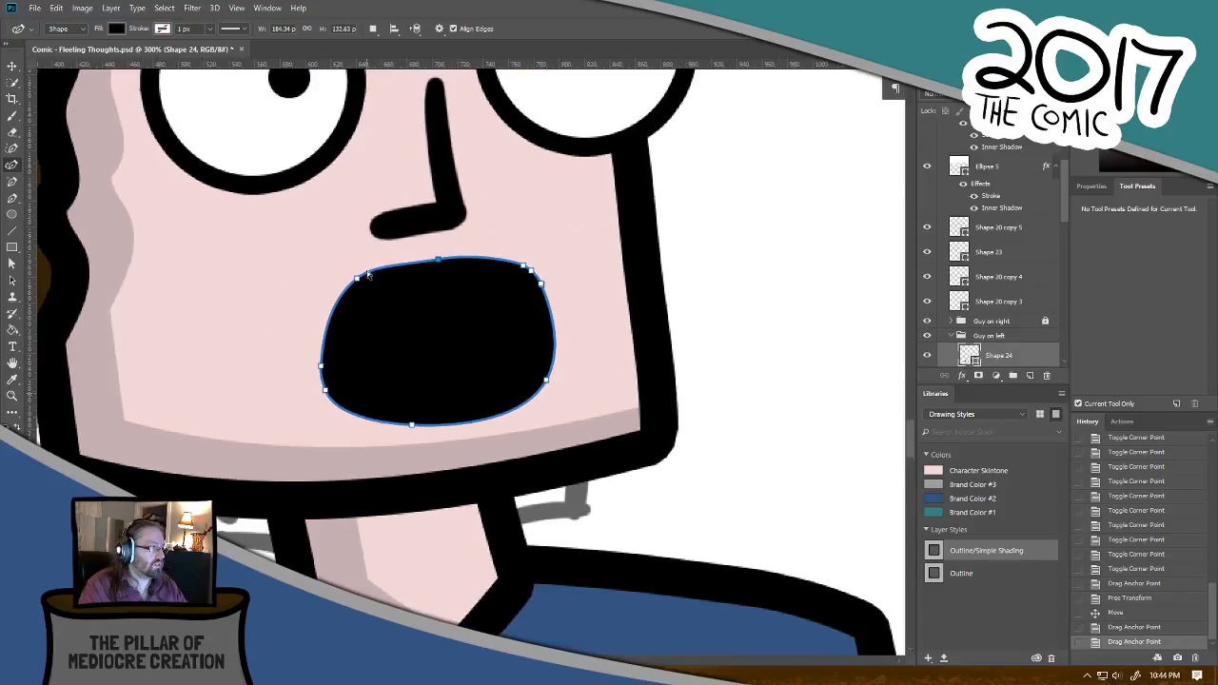
{"action": "scroll", "coordinate": [365, 274], "scroll_direction": "down", "scroll_amount": 1}
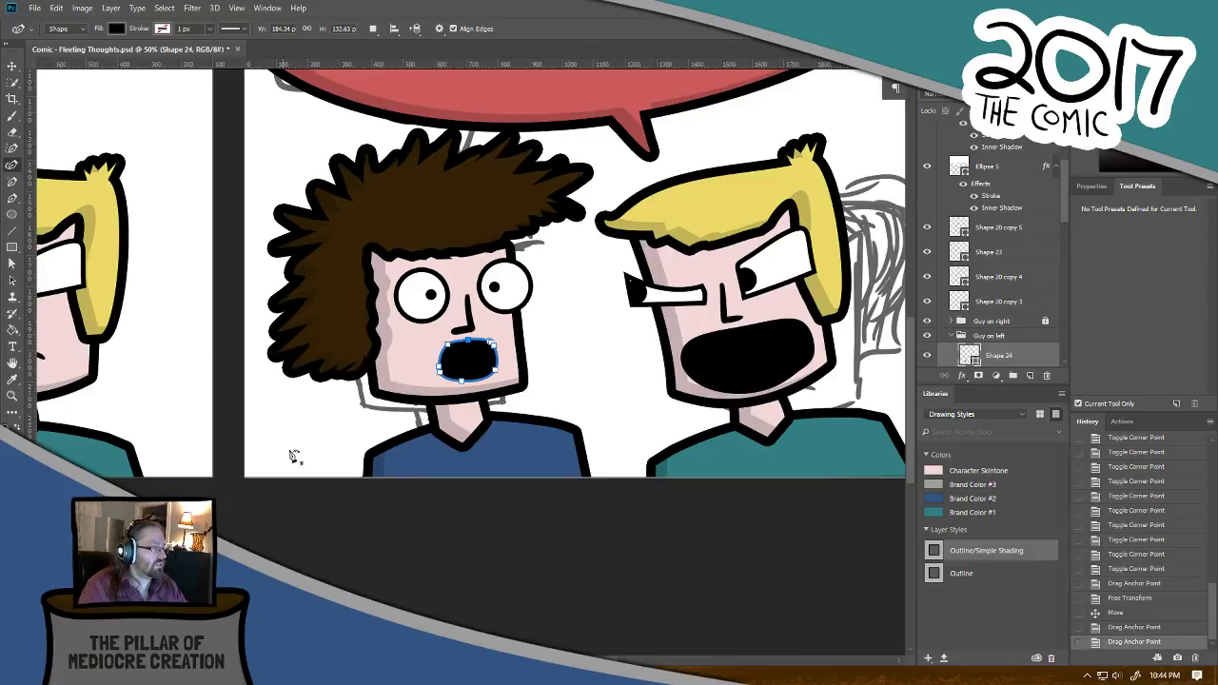
{"action": "left_click", "coordinate": [358, 555]}
{"action": "scroll", "coordinate": [465, 359], "scroll_direction": "up", "scroll_amount": 4}
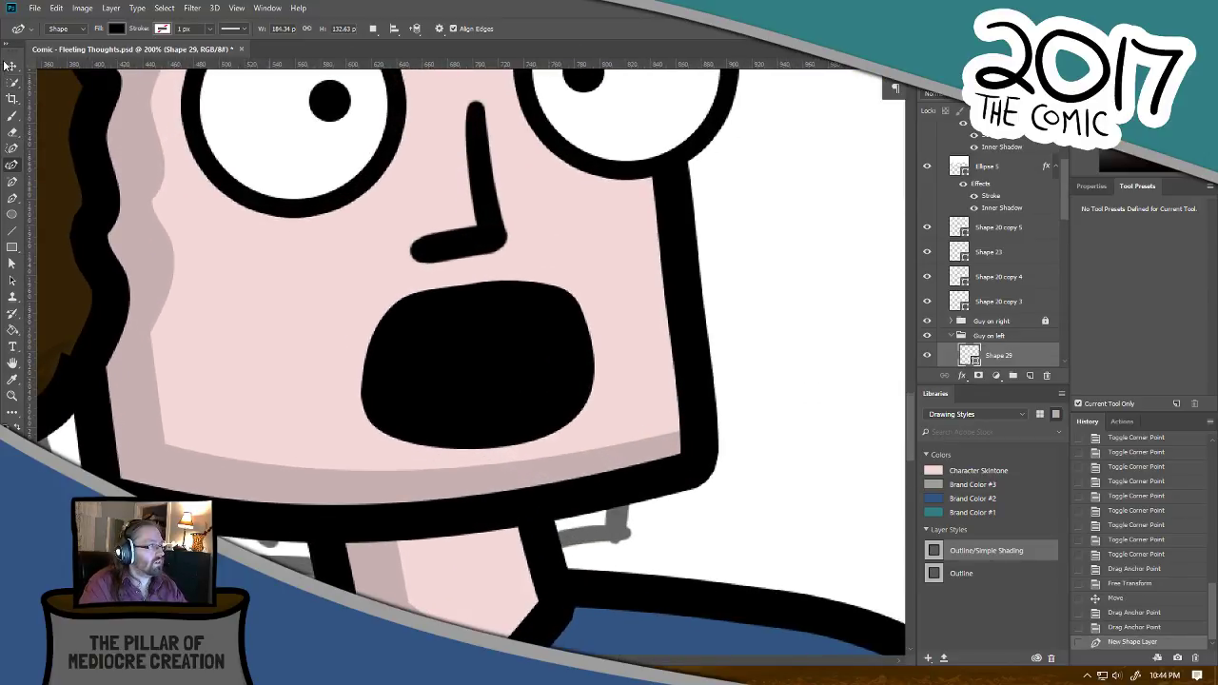
Step: Scale the left man's mouth shape about its centre to about 80% width and 81% height
{"action": "left_click", "coordinate": [10, 64]}
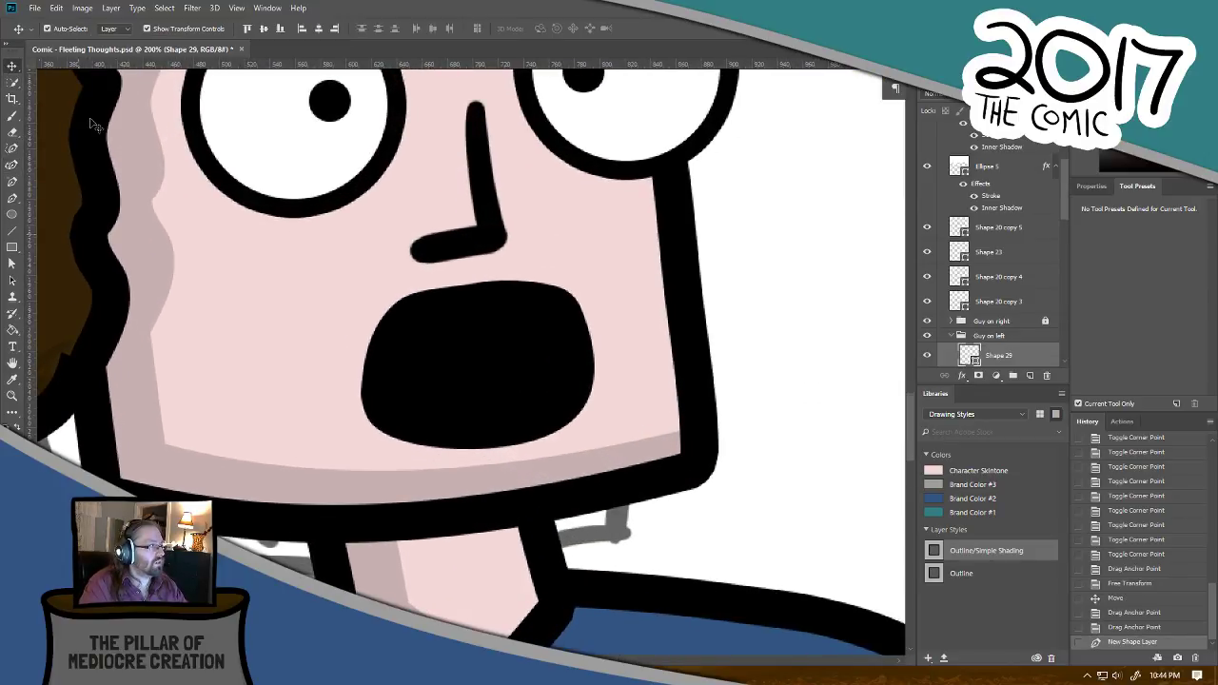
{"action": "left_click", "coordinate": [536, 380]}
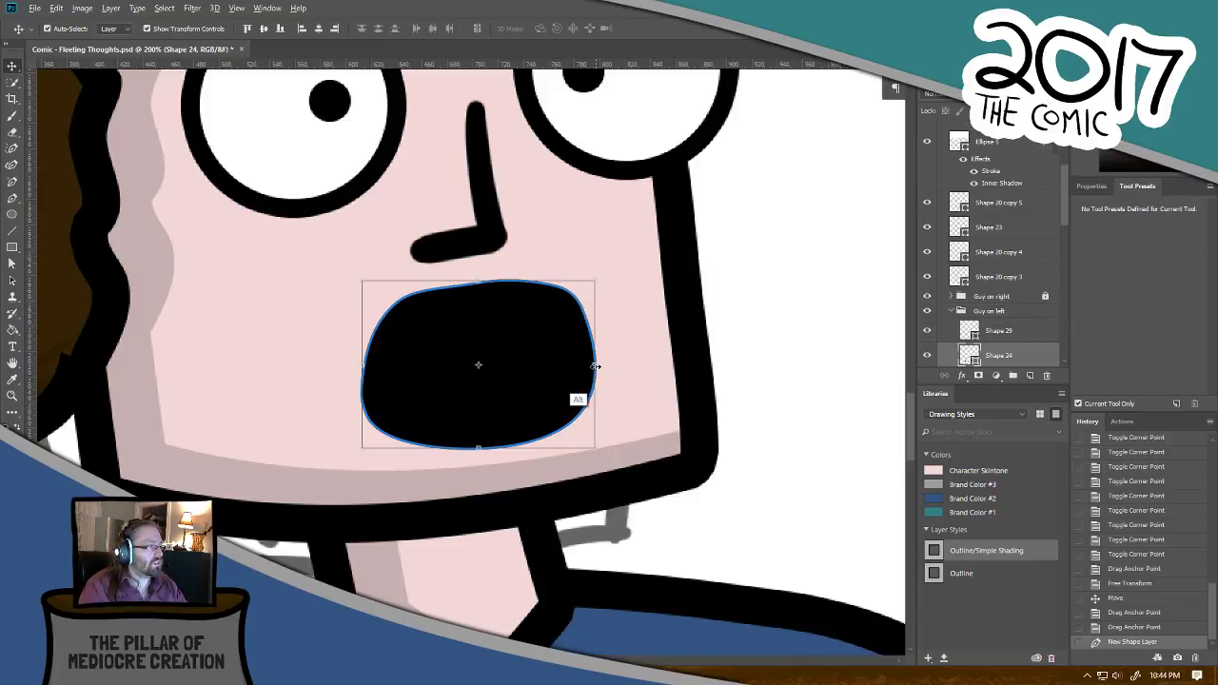
{"action": "left_click_drag", "start_coordinate": [595, 365], "coordinate": [571, 366]}
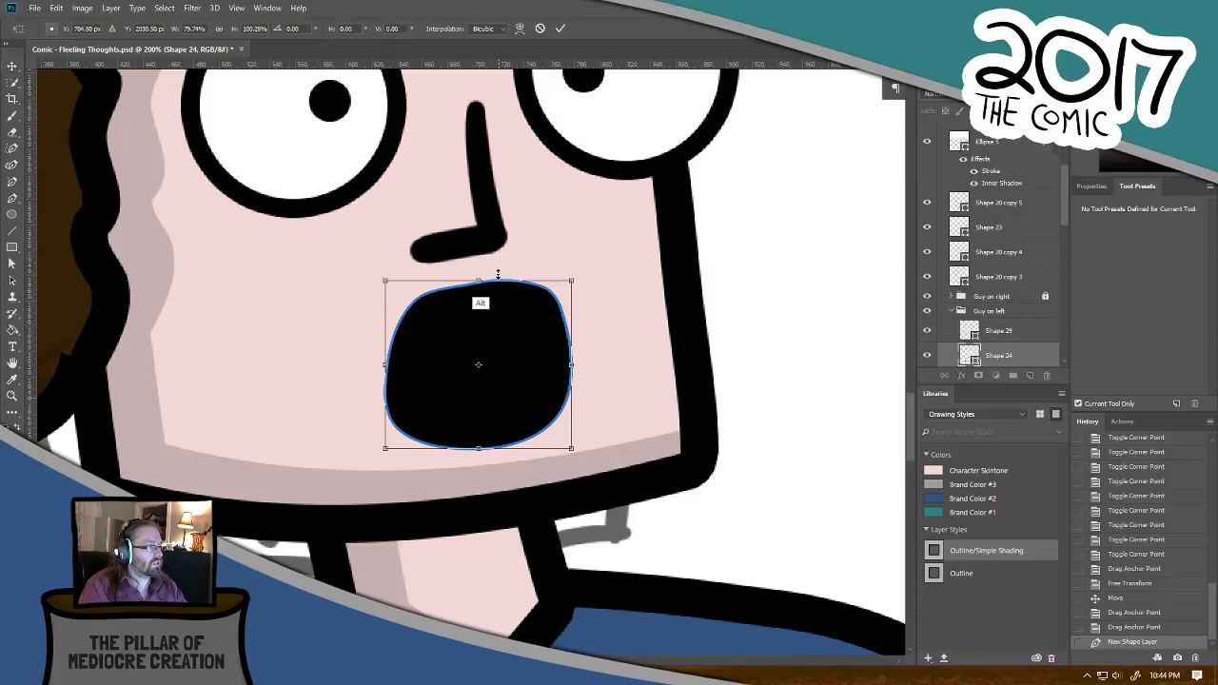
{"action": "left_click_drag", "start_coordinate": [478, 279], "coordinate": [482, 299]}
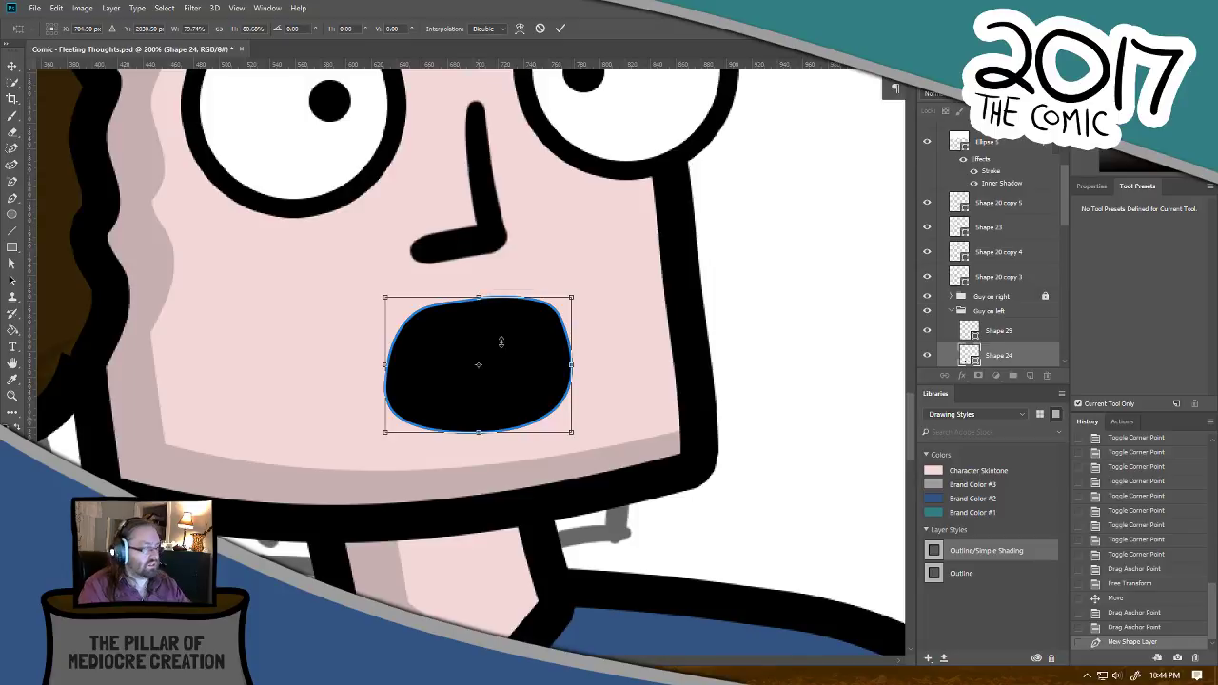
{"action": "key", "text": "Return"}
Step: Deselect the mouth and compare the left man's expression in Panel 4 with the other panels
{"action": "scroll", "coordinate": [466, 409], "scroll_direction": "down", "scroll_amount": 5}
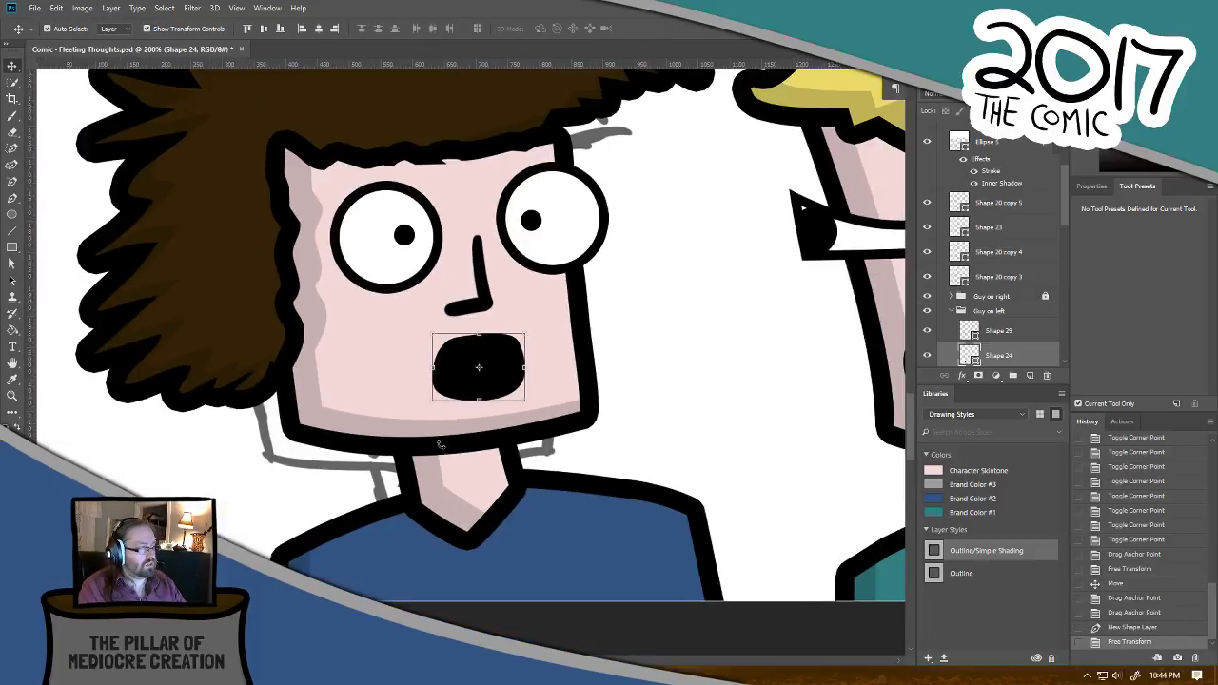
{"action": "scroll", "coordinate": [446, 454], "scroll_direction": "down", "scroll_amount": 3}
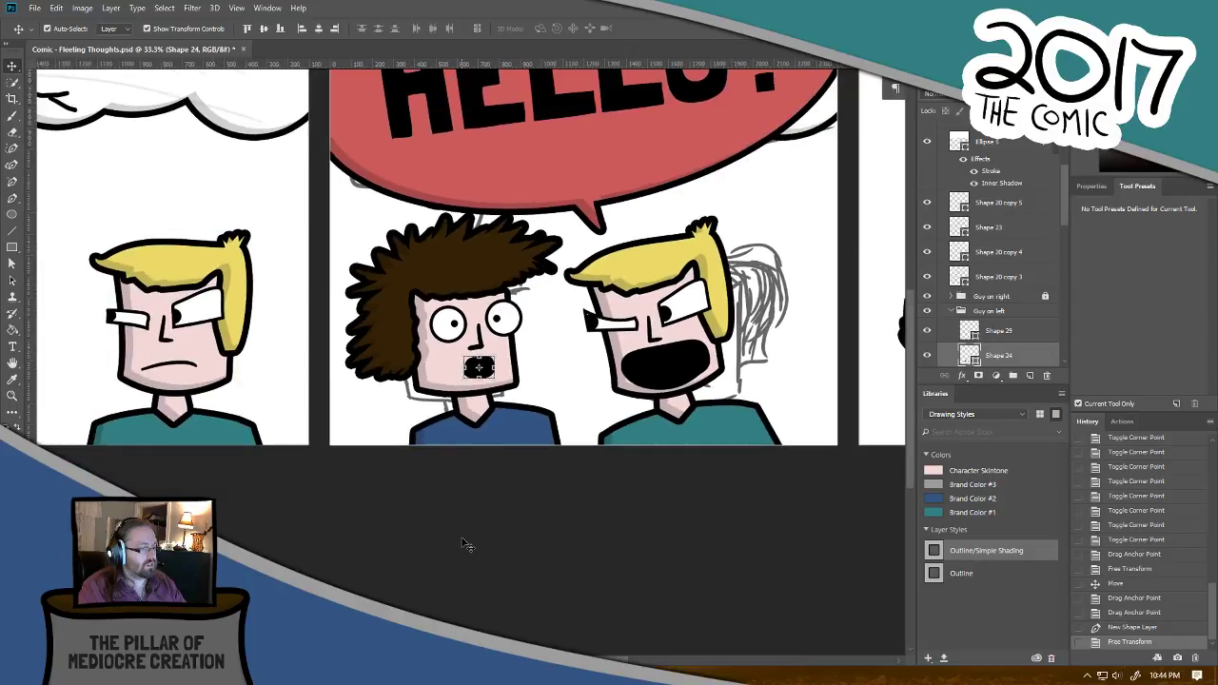
{"action": "left_click", "coordinate": [465, 541]}
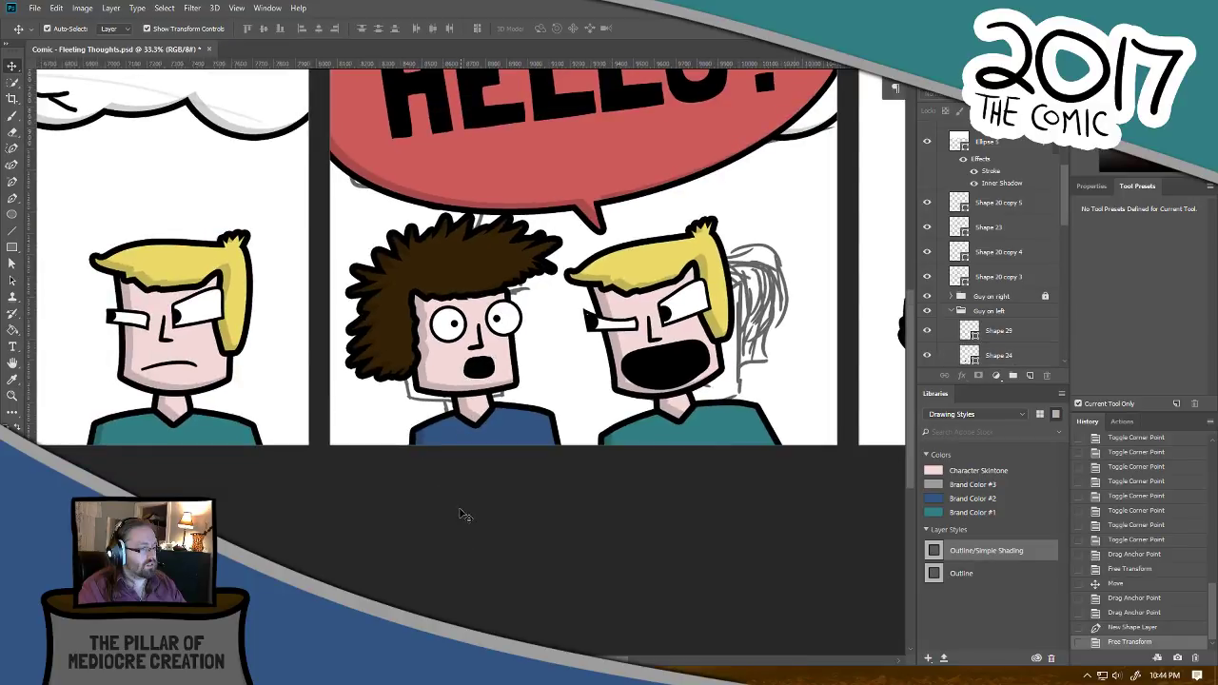
{"action": "scroll", "coordinate": [457, 506], "scroll_direction": "down", "scroll_amount": 1}
{"action": "scroll", "coordinate": [443, 503], "scroll_direction": "down", "scroll_amount": 2}
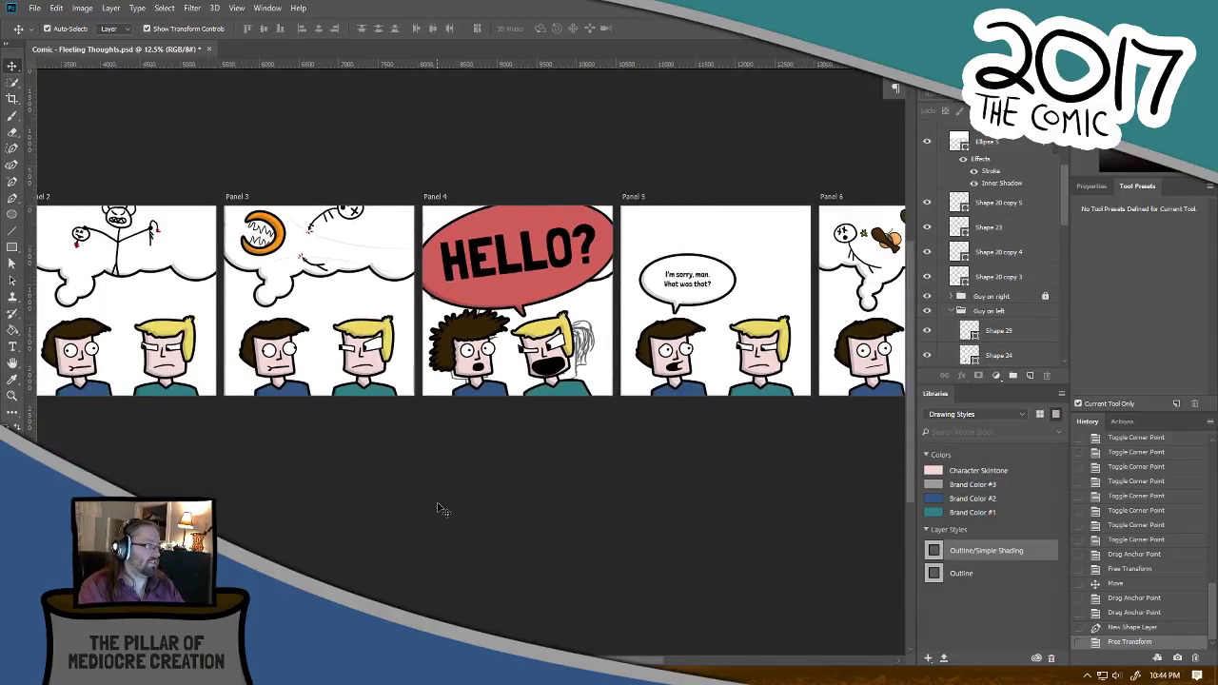
{"action": "scroll", "coordinate": [443, 494], "scroll_direction": "up", "scroll_amount": 2}
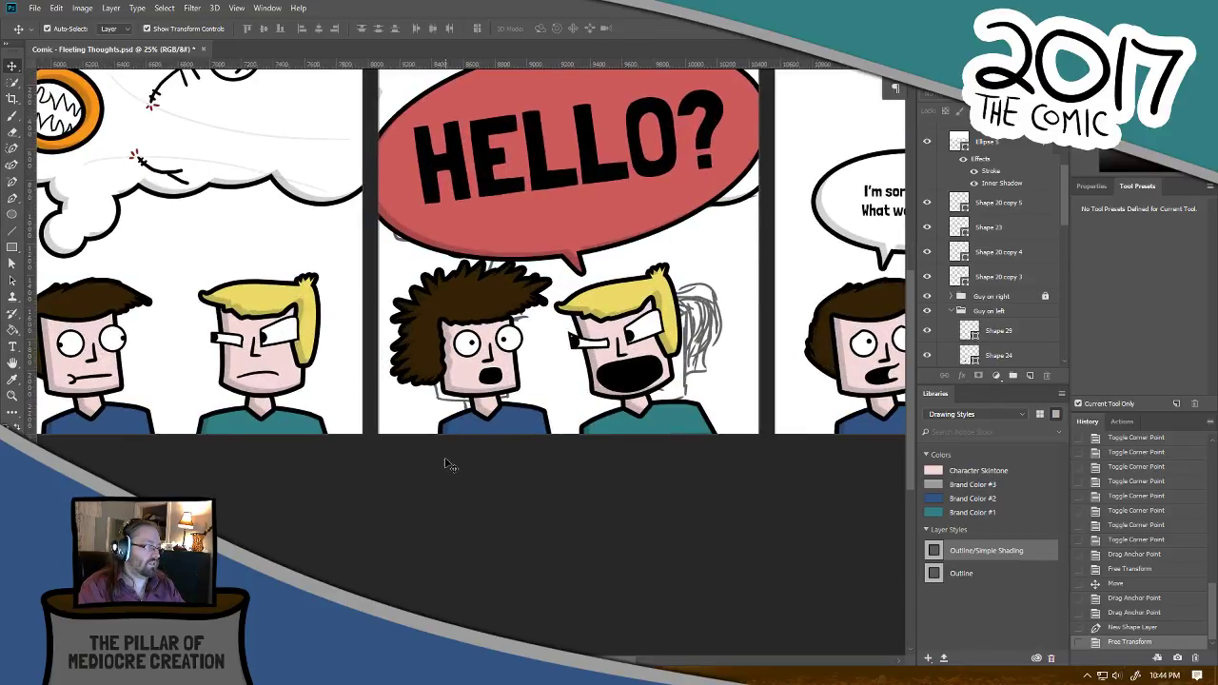
{"action": "scroll", "coordinate": [451, 463], "scroll_direction": "up", "scroll_amount": 2}
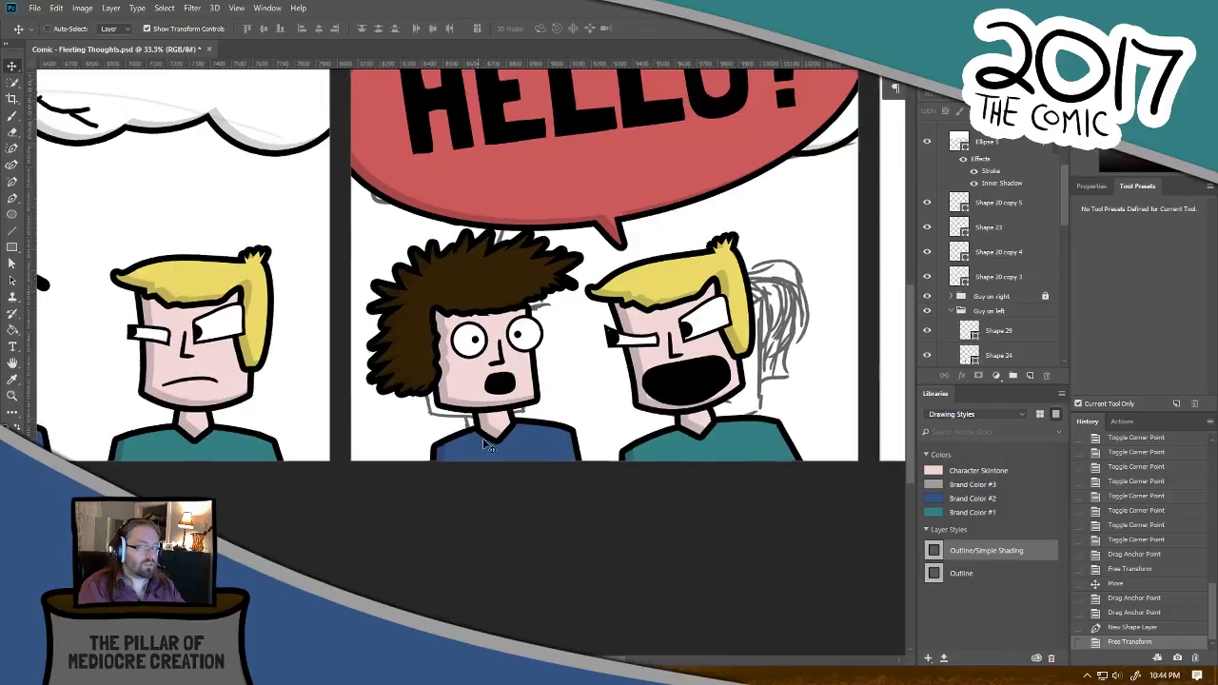
Step: Scale the left man's mouth shape evenly about its centre to about 88%
{"action": "scroll", "coordinate": [479, 447], "scroll_direction": "up", "scroll_amount": 2}
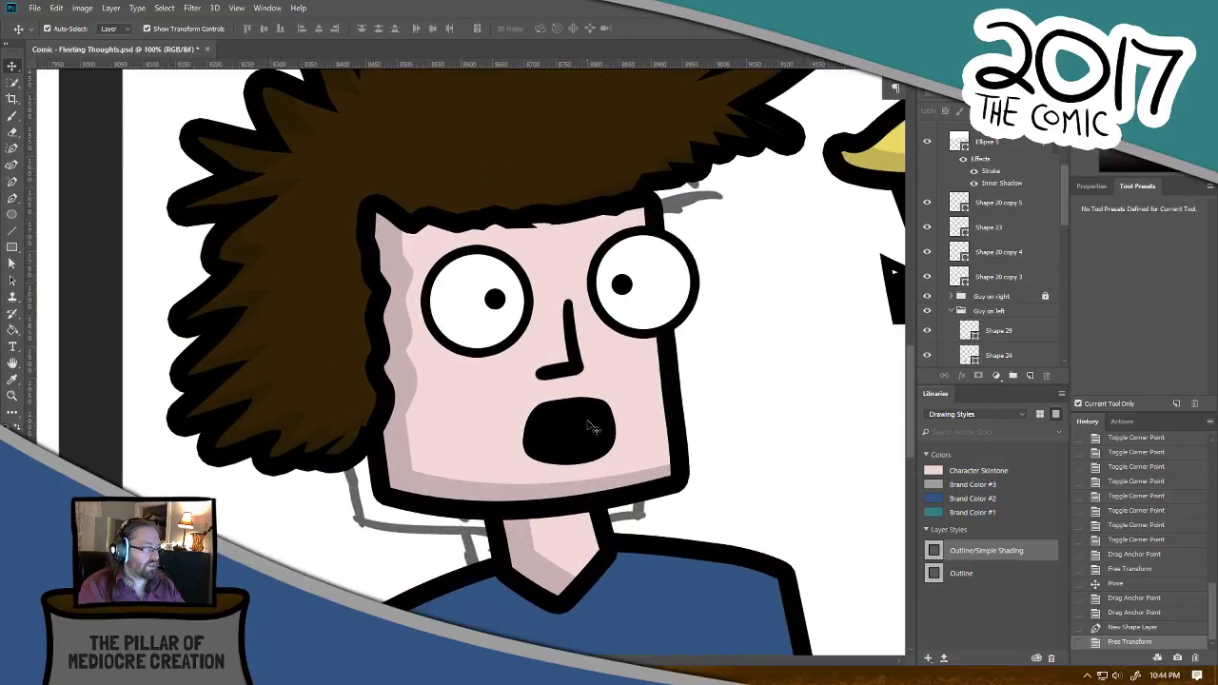
{"action": "left_click", "coordinate": [597, 423]}
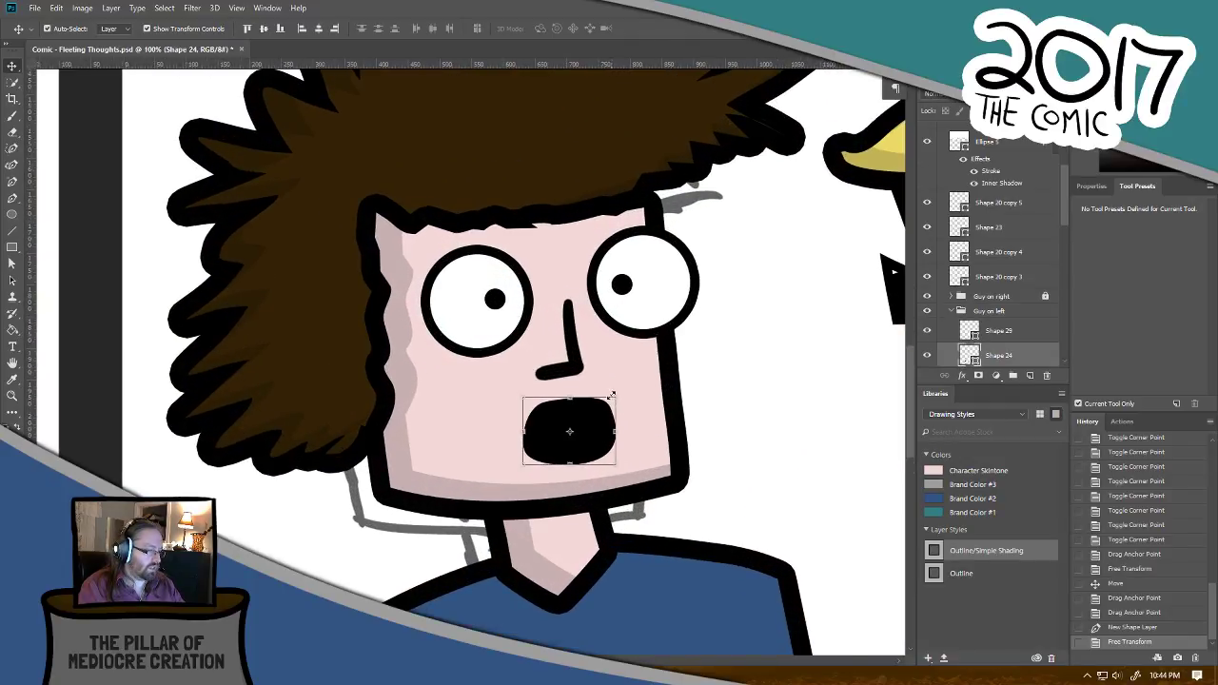
{"action": "mouse_move", "coordinate": [610, 394]}
{"action": "left_mouse_down"}
{"action": "mouse_move", "coordinate": [599, 413]}
{"action": "mouse_move", "coordinate": [612, 401]}
{"action": "left_mouse_up"}
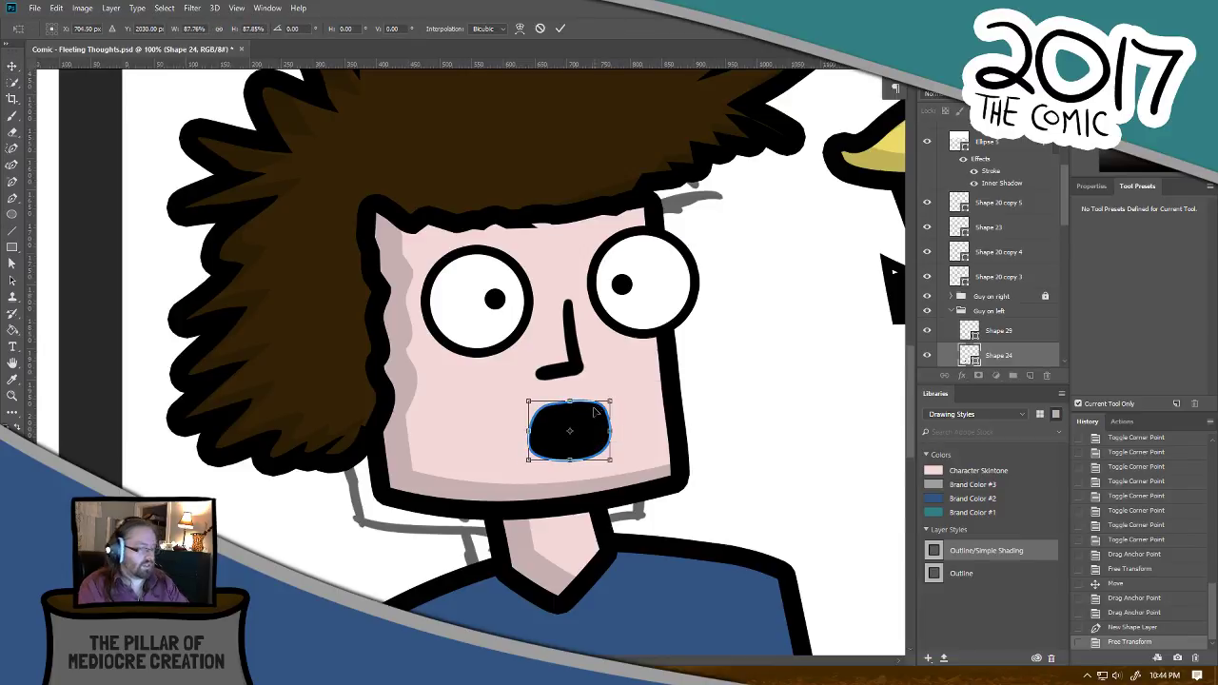
{"action": "key", "text": "Return"}
Step: Inspect the reduced mouth up close and in the whole of Panel 4, and deselect it
{"action": "key", "text": "ctrl+equal"}
{"action": "key", "text": "ctrl+equal"}
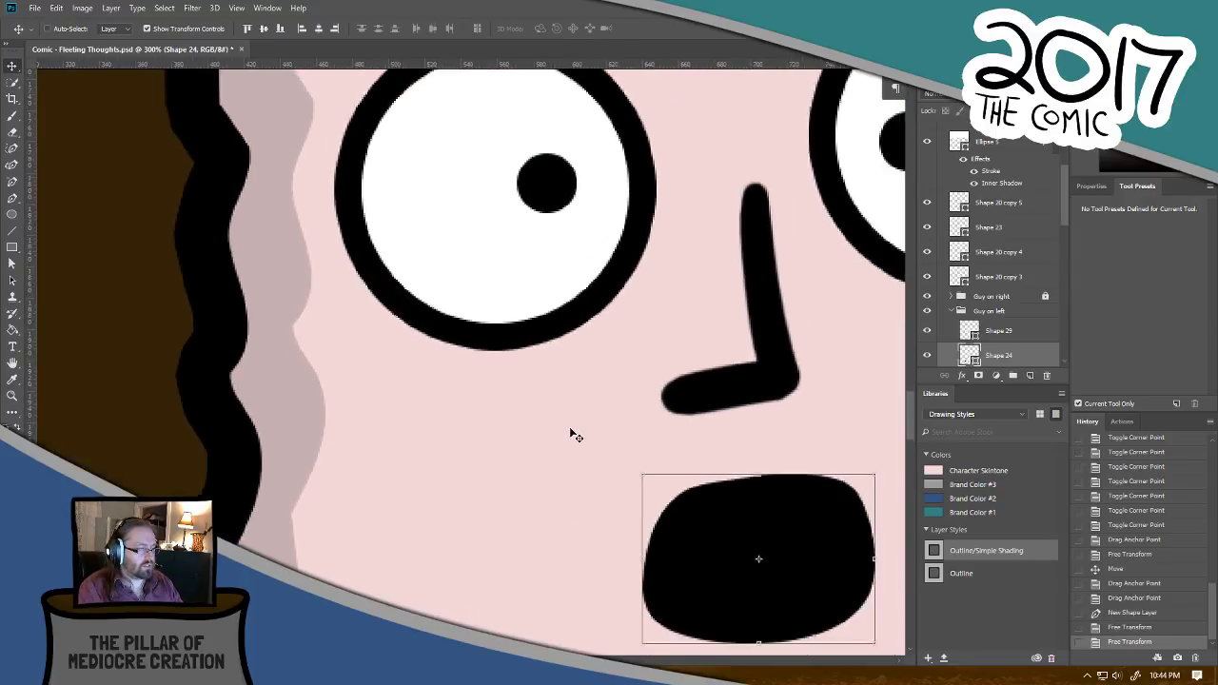
{"action": "key", "text": "ctrl+minus"}
{"action": "key", "text": "ctrl+minus"}
{"action": "key", "text": "ctrl+minus"}
{"action": "key", "text": "ctrl+minus"}
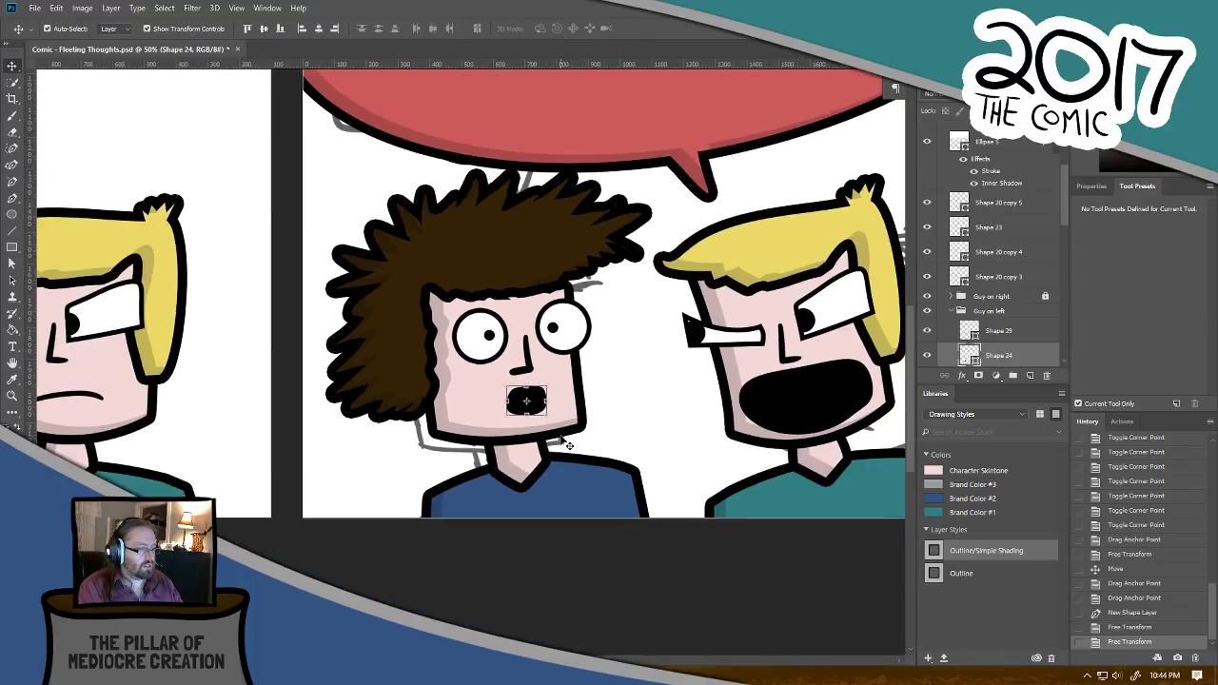
{"action": "key", "text": "ctrl+minus"}
{"action": "key", "text": "ctrl+minus"}
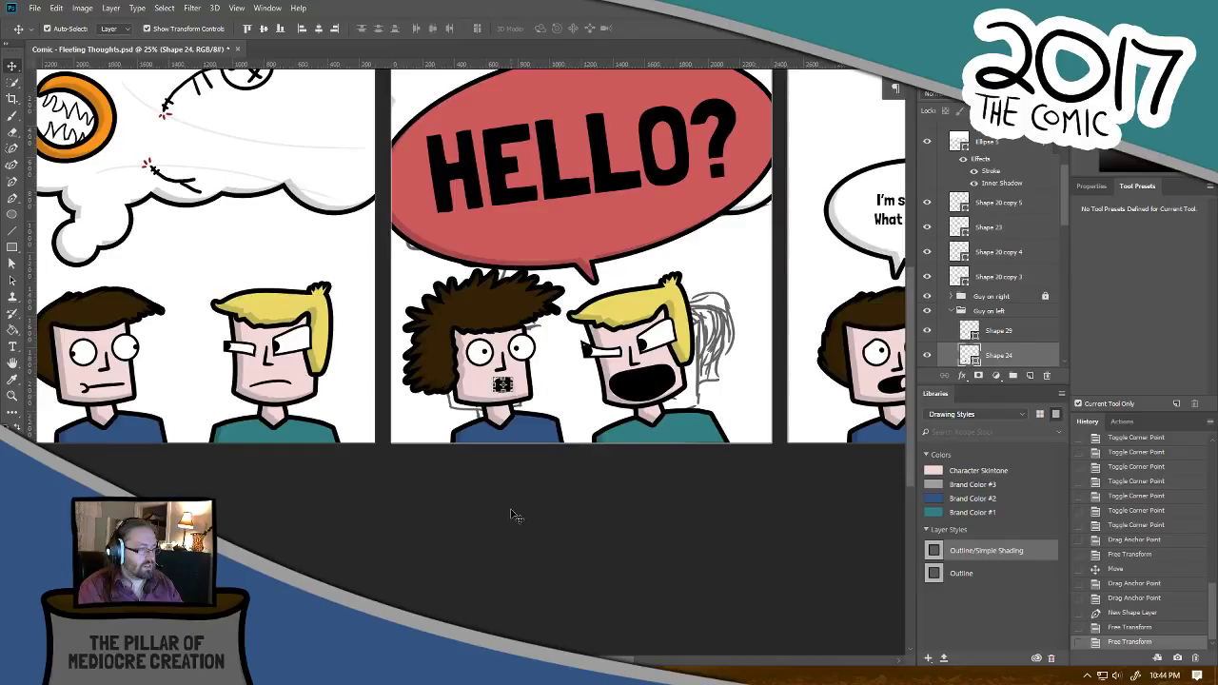
{"action": "left_click", "coordinate": [510, 517]}
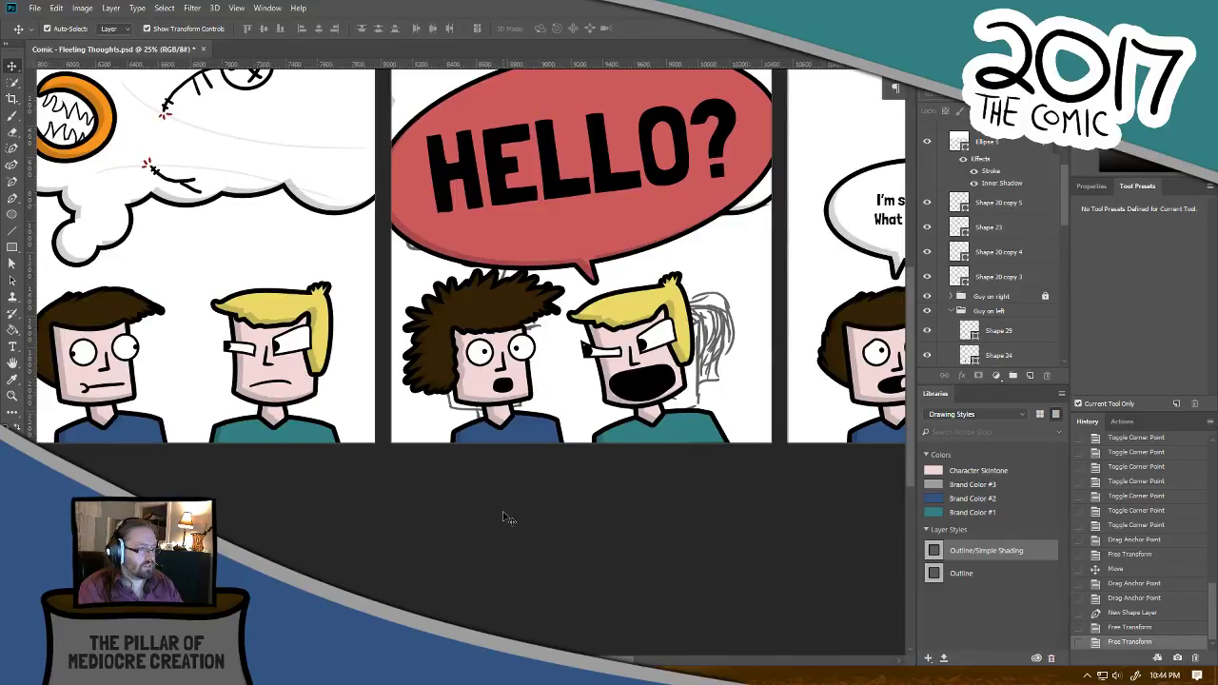
Step: Look over the finished panels from Panel 4 through Panel 6 and save the comic document
{"action": "left_click_drag", "start_coordinate": [641, 321], "coordinate": [610, 395]}
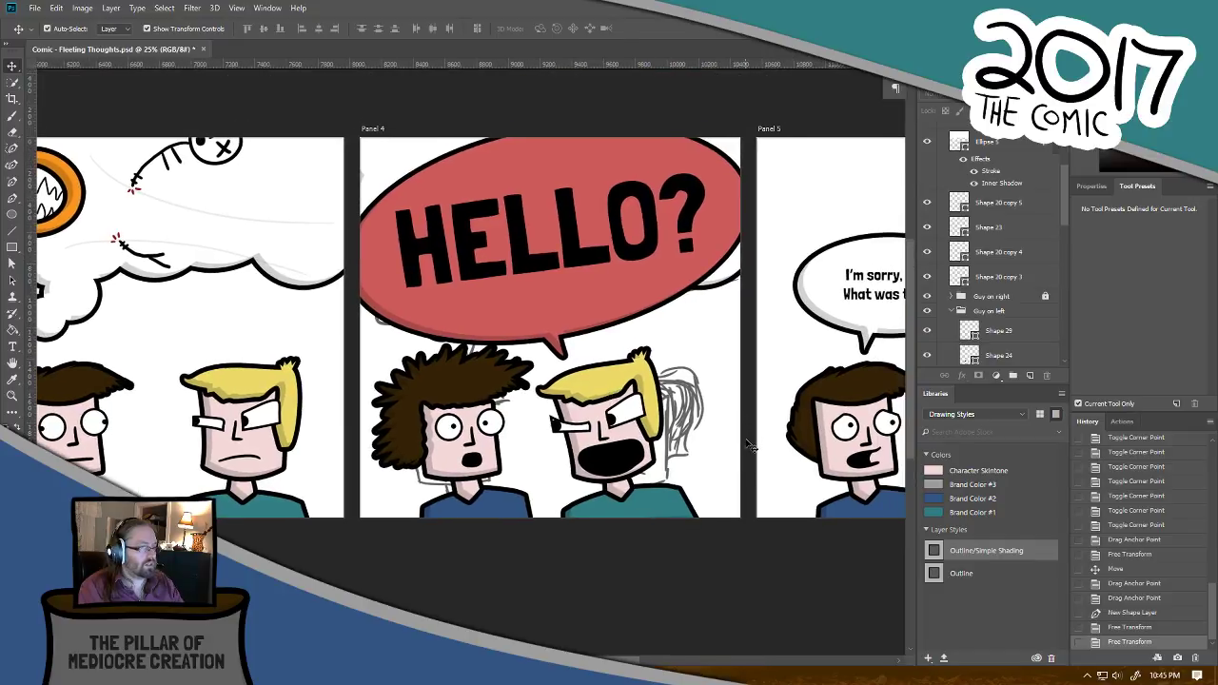
{"action": "left_click_drag", "start_coordinate": [775, 481], "coordinate": [659, 468]}
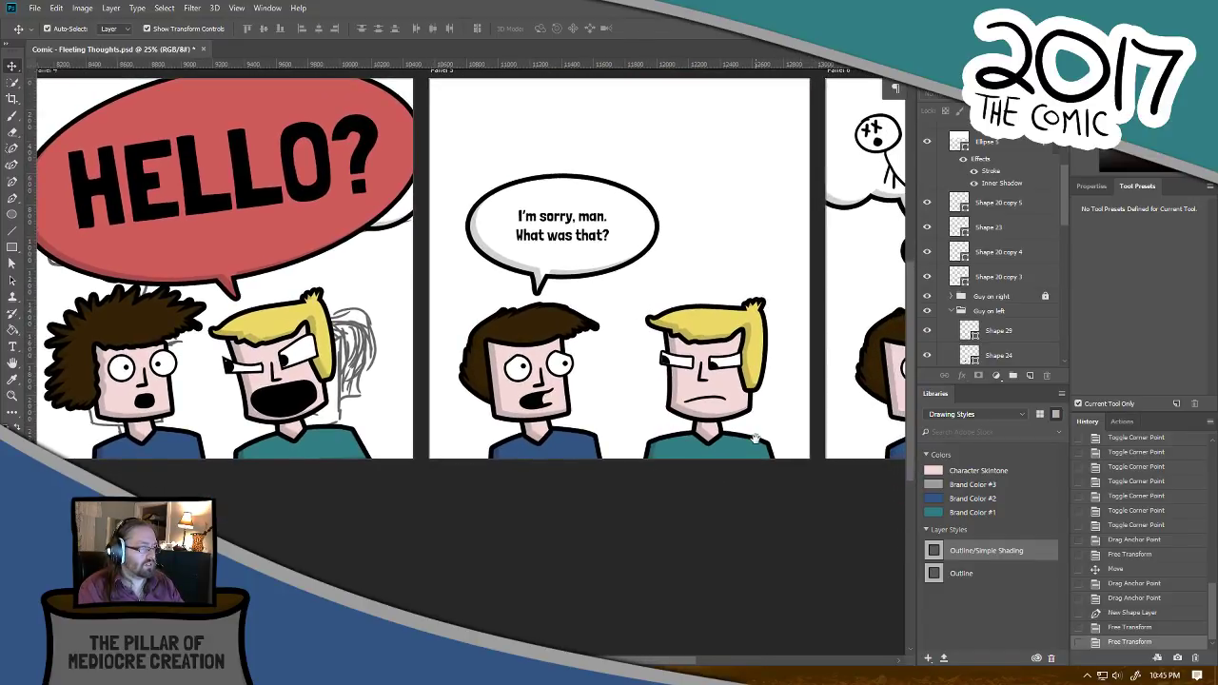
{"action": "left_click_drag", "start_coordinate": [754, 438], "coordinate": [498, 461]}
{"action": "left_click_drag", "start_coordinate": [653, 480], "coordinate": [584, 492]}
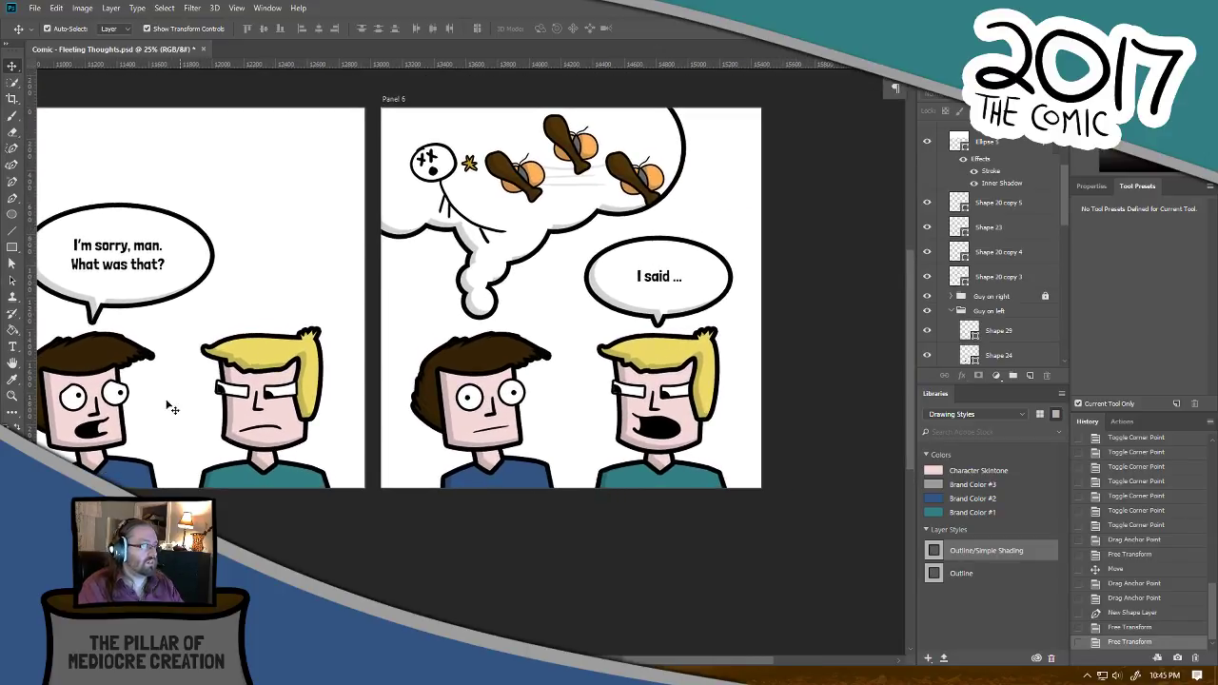
{"action": "left_click_drag", "start_coordinate": [256, 409], "coordinate": [829, 467]}
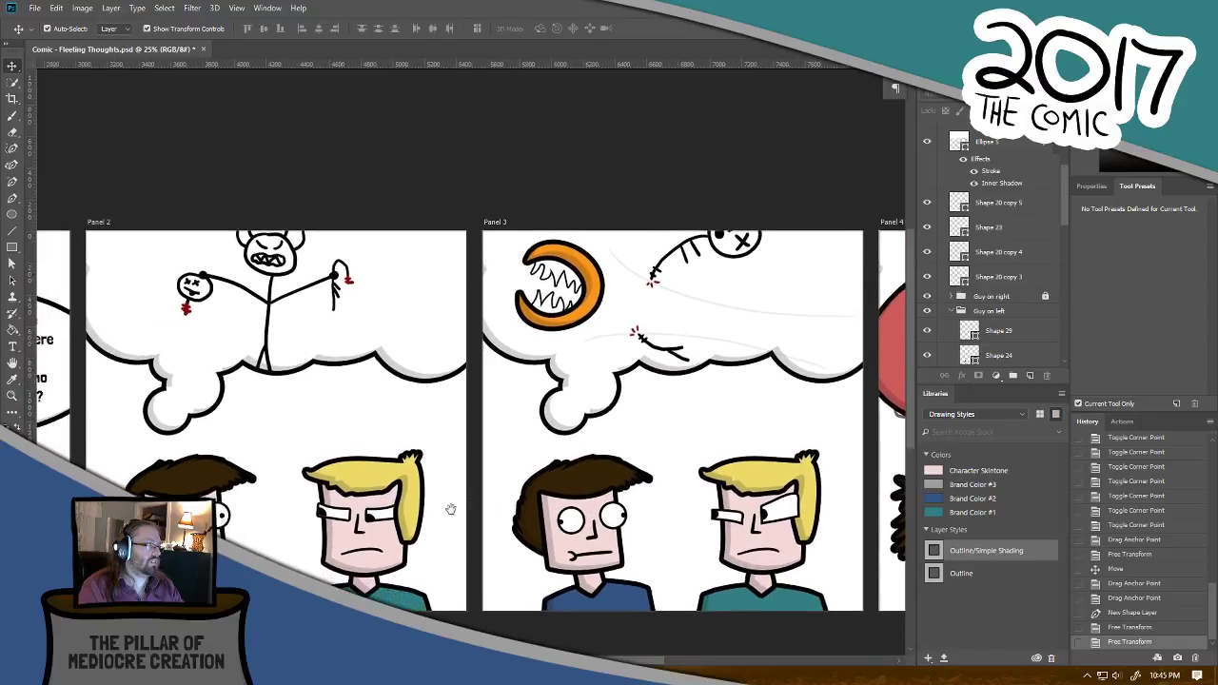
{"action": "left_click", "coordinate": [35, 10]}
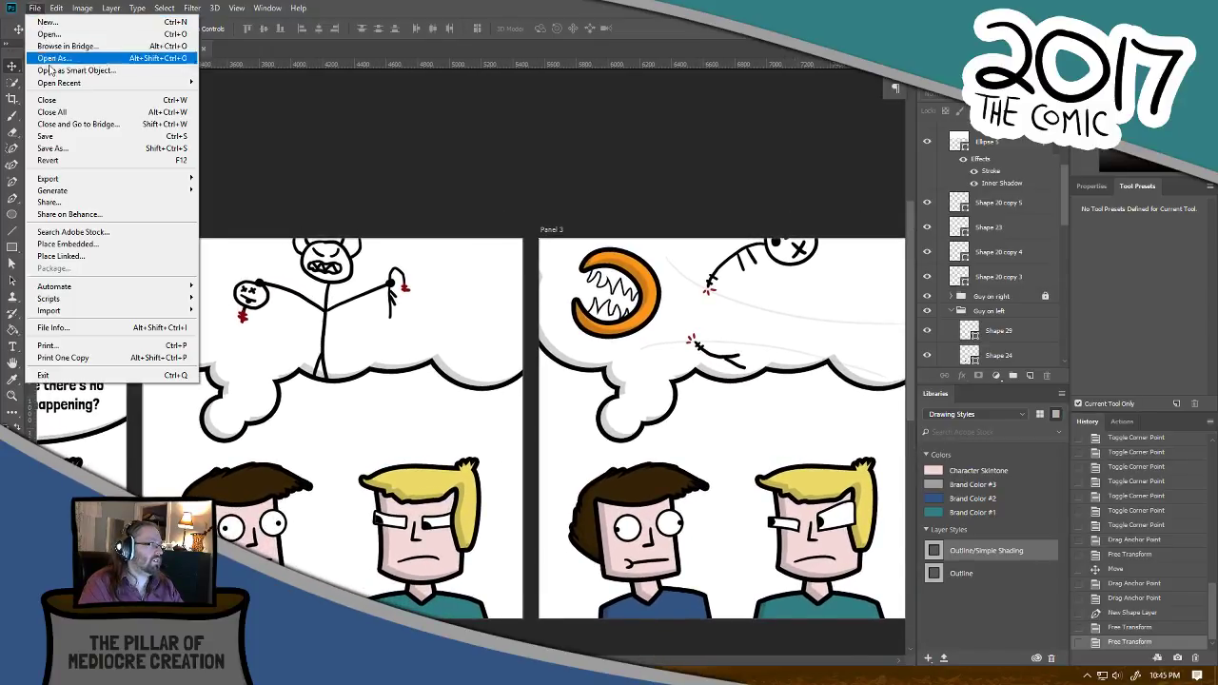
{"action": "left_click", "coordinate": [68, 136]}
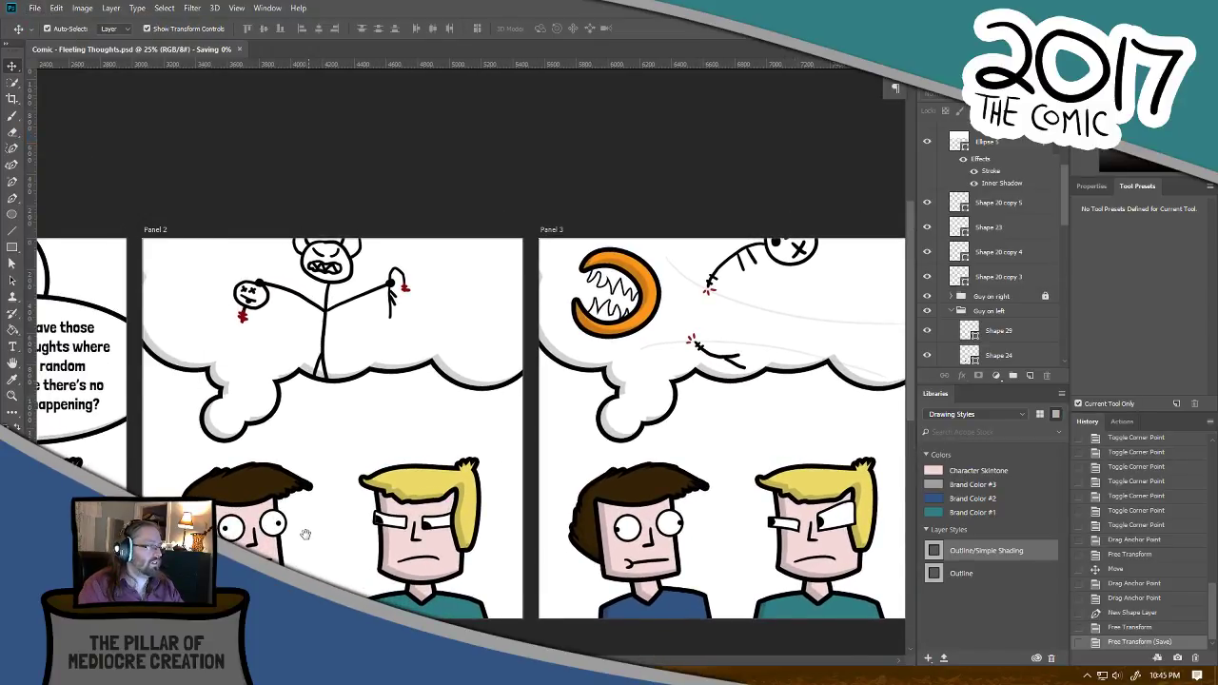
{"action": "left_click_drag", "start_coordinate": [305, 534], "coordinate": [501, 513]}
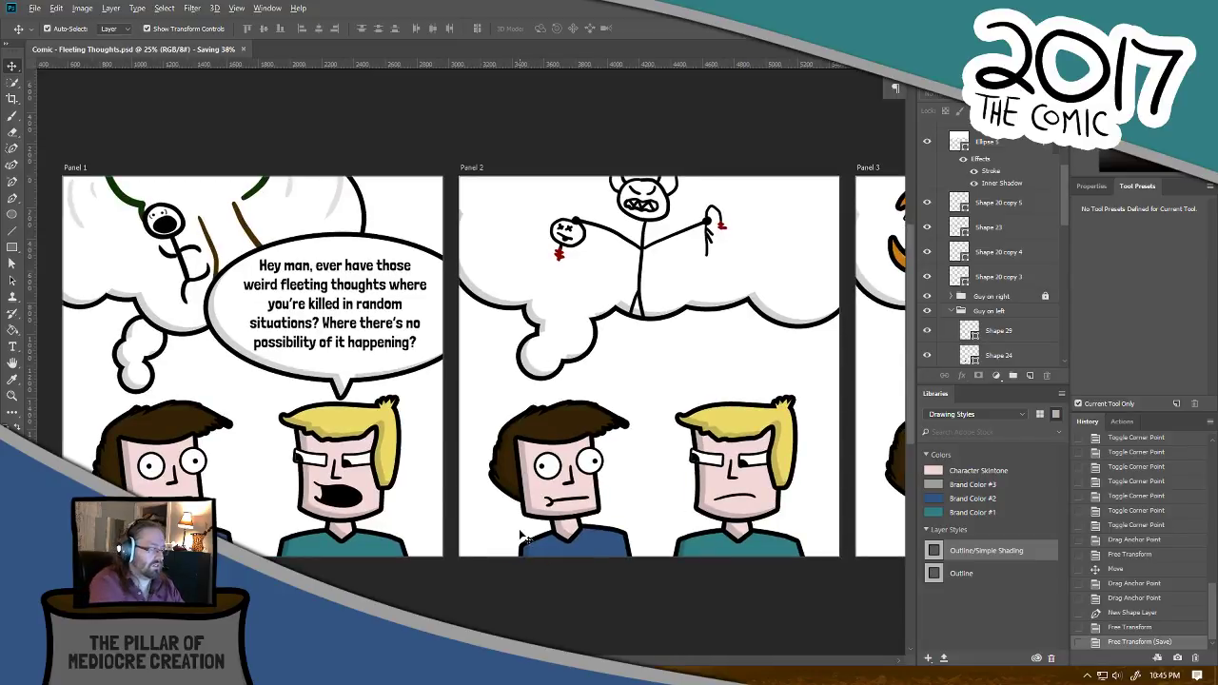
{"action": "key", "text": "ctrl+alt+i"}
{"action": "key", "text": "Escape"}
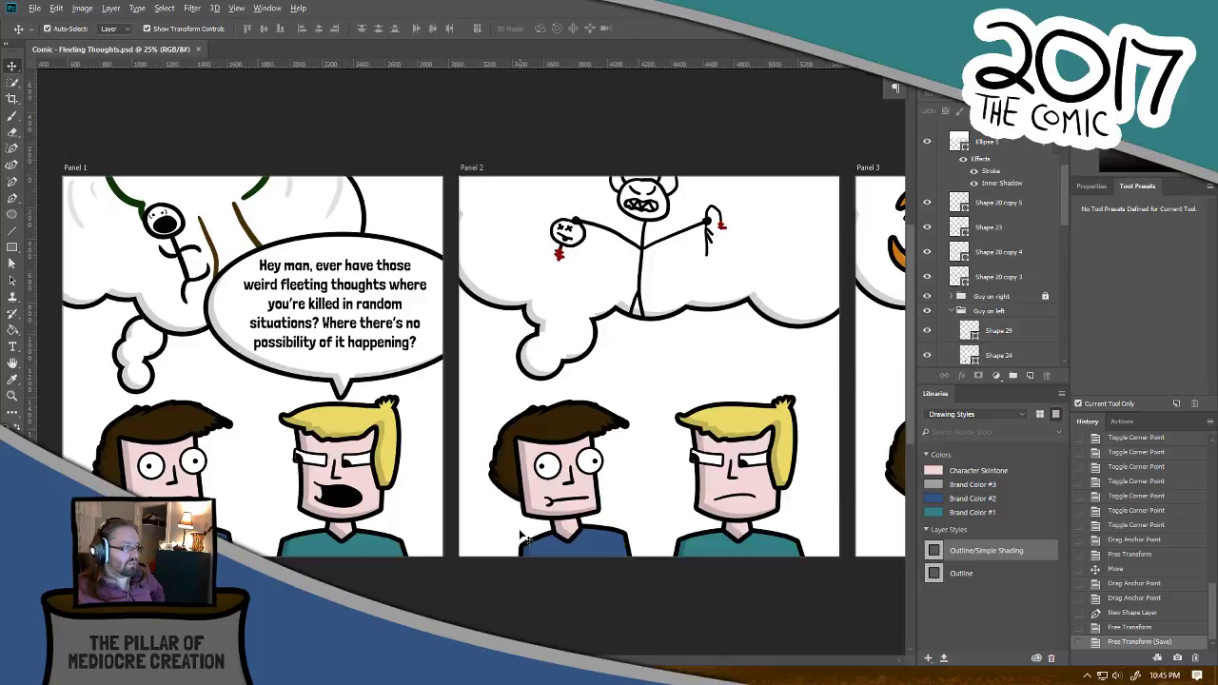
{"action": "key", "text": "ctrl+plus"}
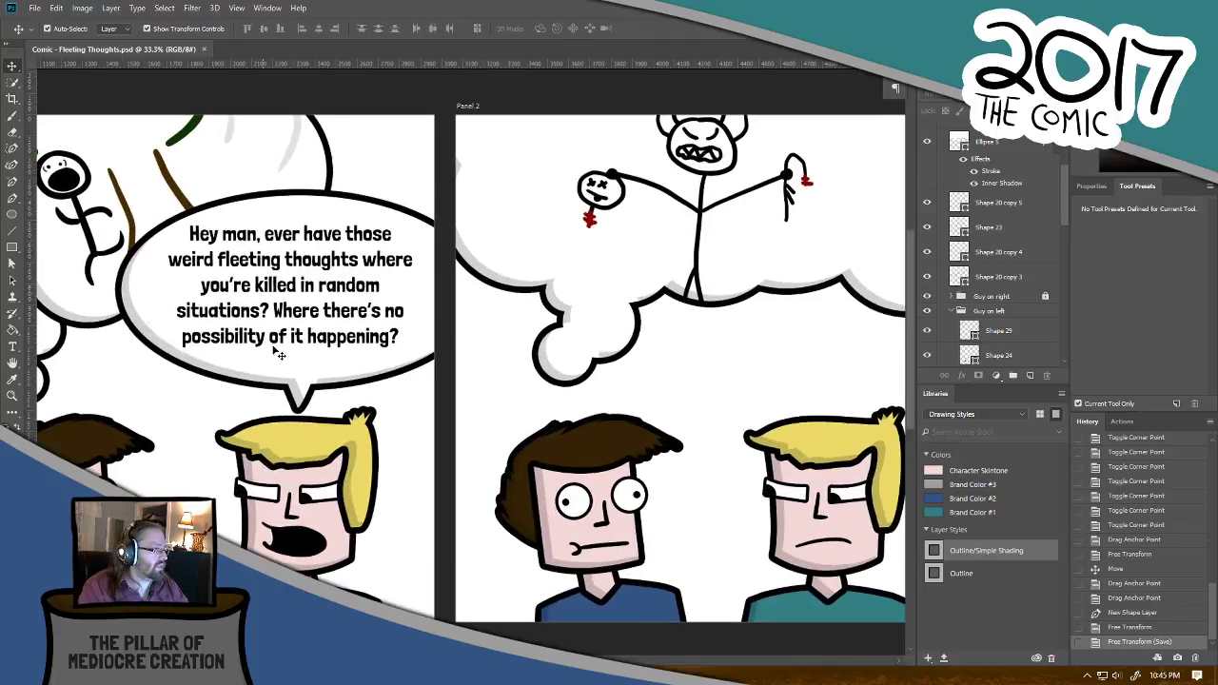
{"action": "key", "text": "ctrl+minus"}
{"action": "key", "text": "ctrl+minus"}
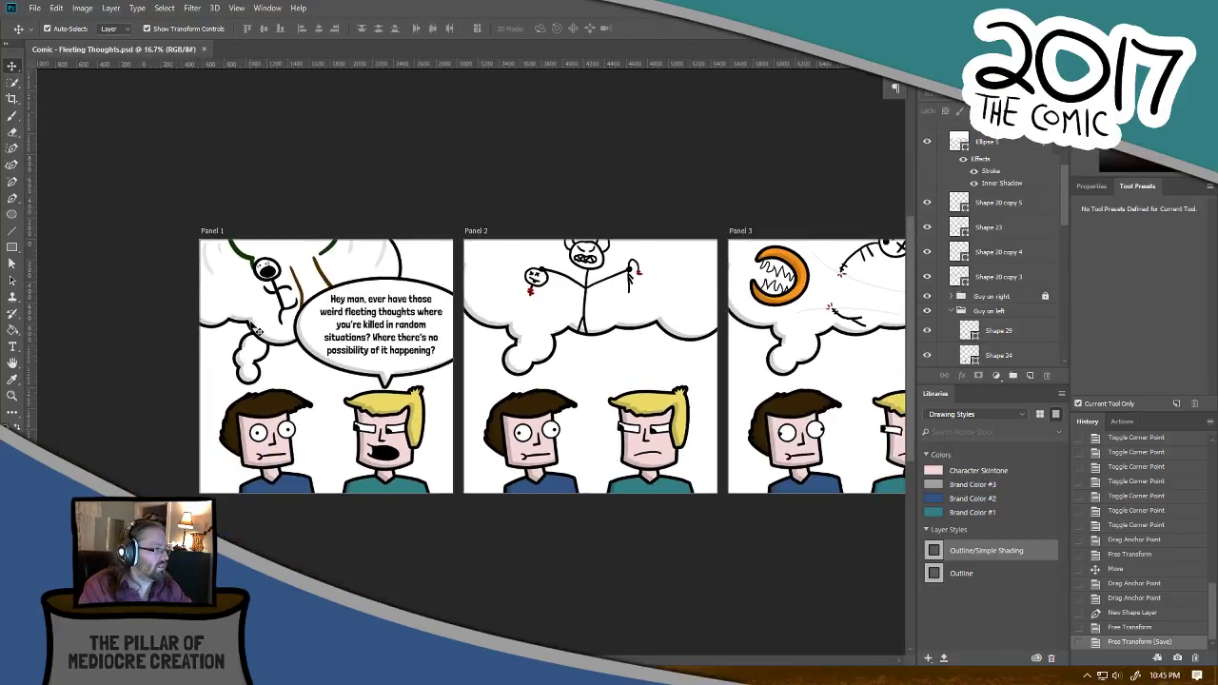
Step: Collapse the Panel 4 artboard's layers and lock the whole artboard
{"action": "scroll", "coordinate": [1065, 188], "scroll_direction": "up", "scroll_amount": 5}
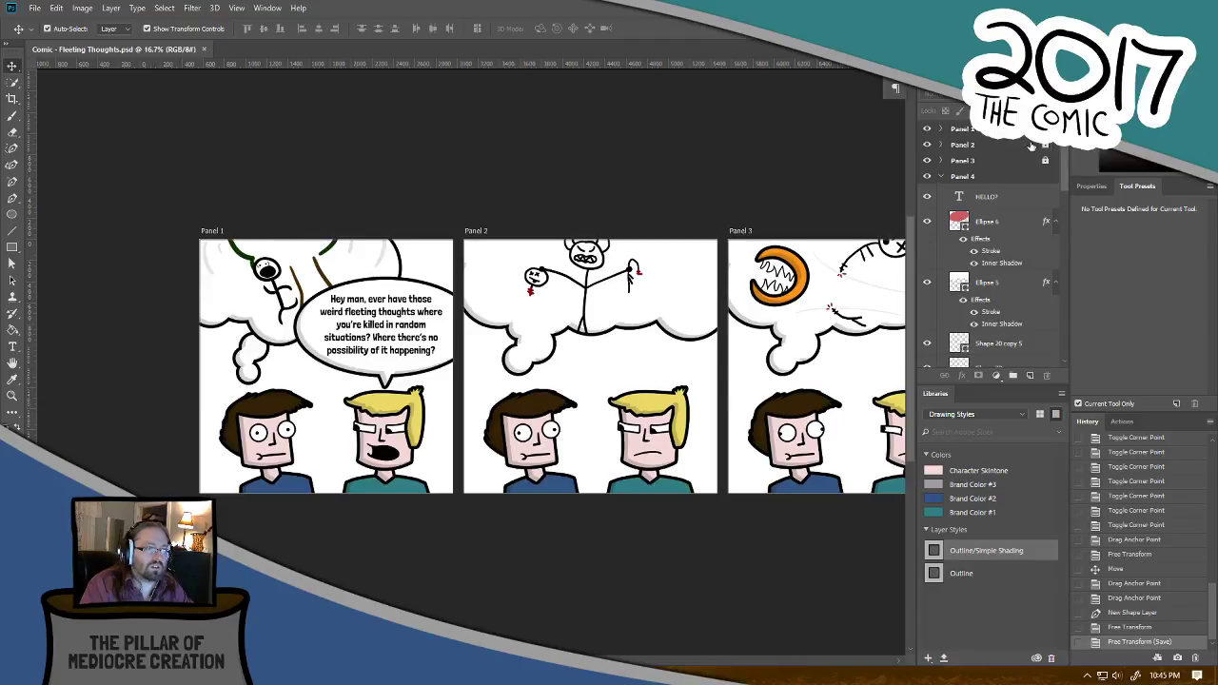
{"action": "left_click", "coordinate": [941, 177]}
{"action": "left_click", "coordinate": [1044, 179]}
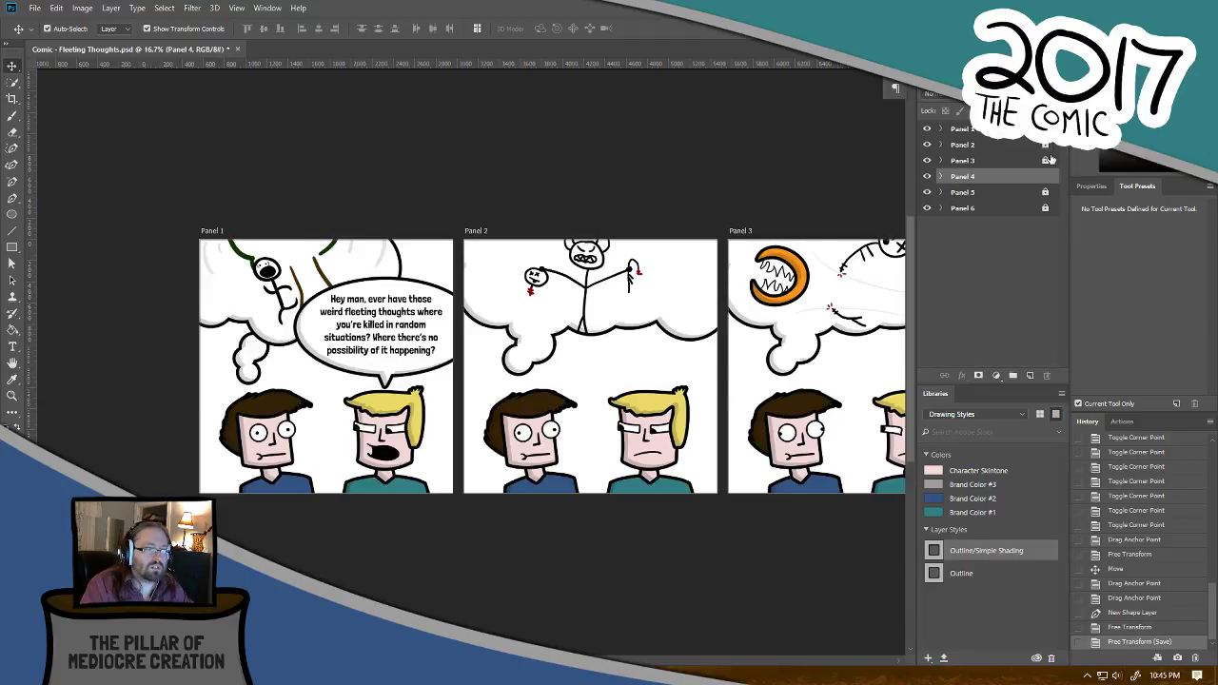
{"action": "left_click", "coordinate": [1003, 110]}
Step: Unlock the Panel 1 and Panel 6 artboards and clear the selection
{"action": "left_click", "coordinate": [990, 129]}
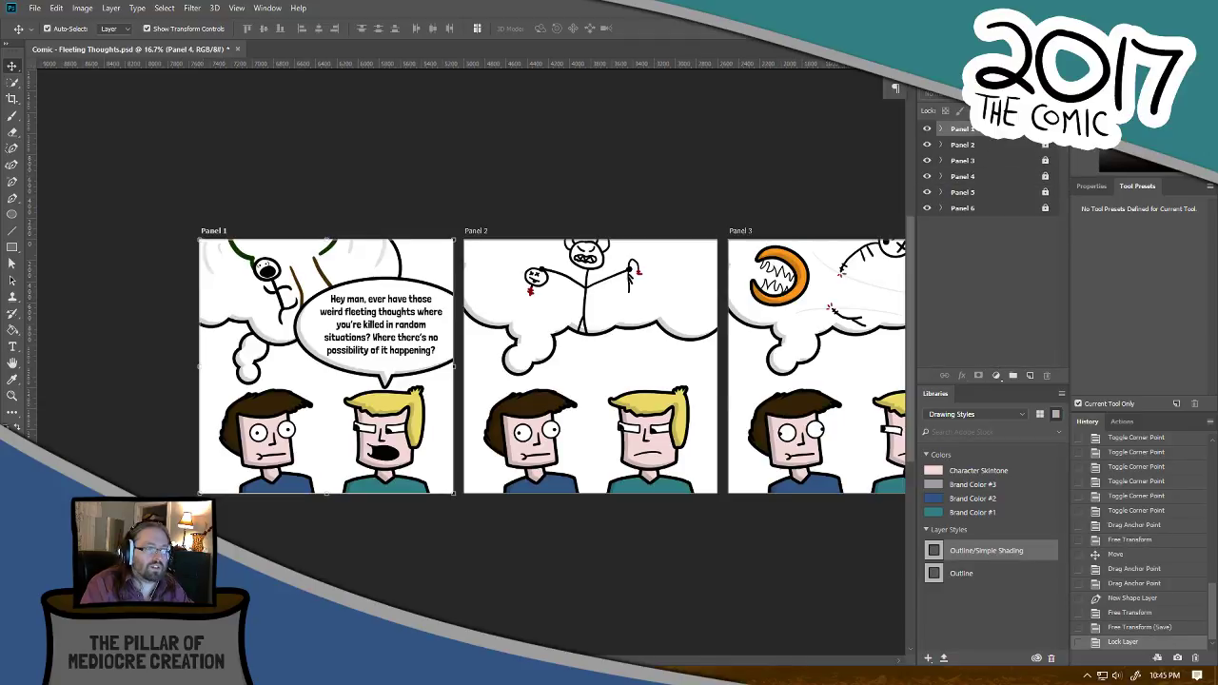
{"action": "left_click", "coordinate": [1003, 111]}
{"action": "left_click", "coordinate": [987, 208]}
{"action": "key", "text": "ctrl+slash"}
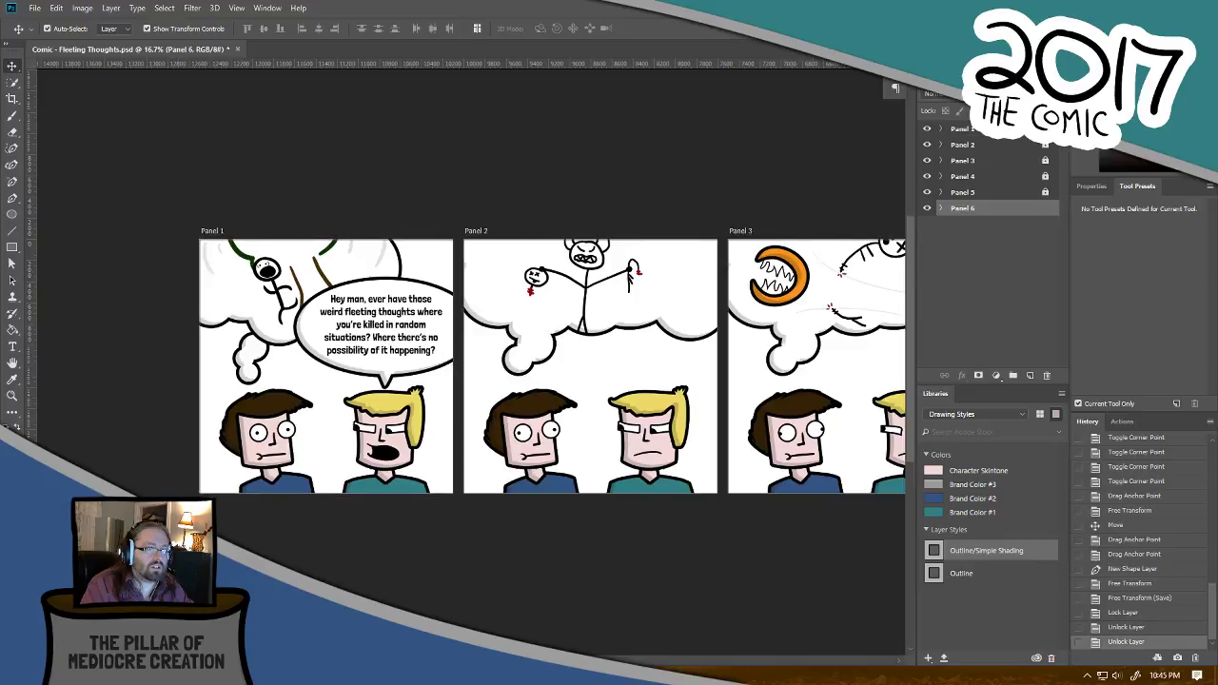
{"action": "left_click", "coordinate": [231, 310]}
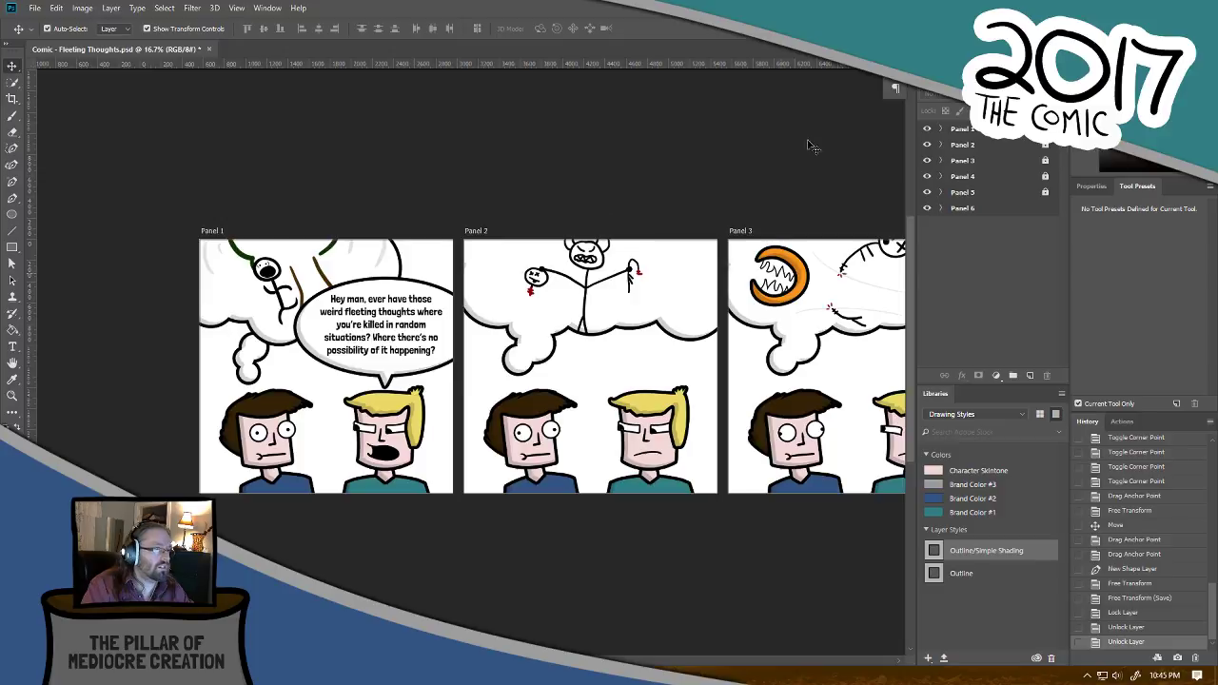
Step: Expand Panel 1's layers and examine the thought cloud and its trailing bubbles above the left man
{"action": "left_click", "coordinate": [939, 131]}
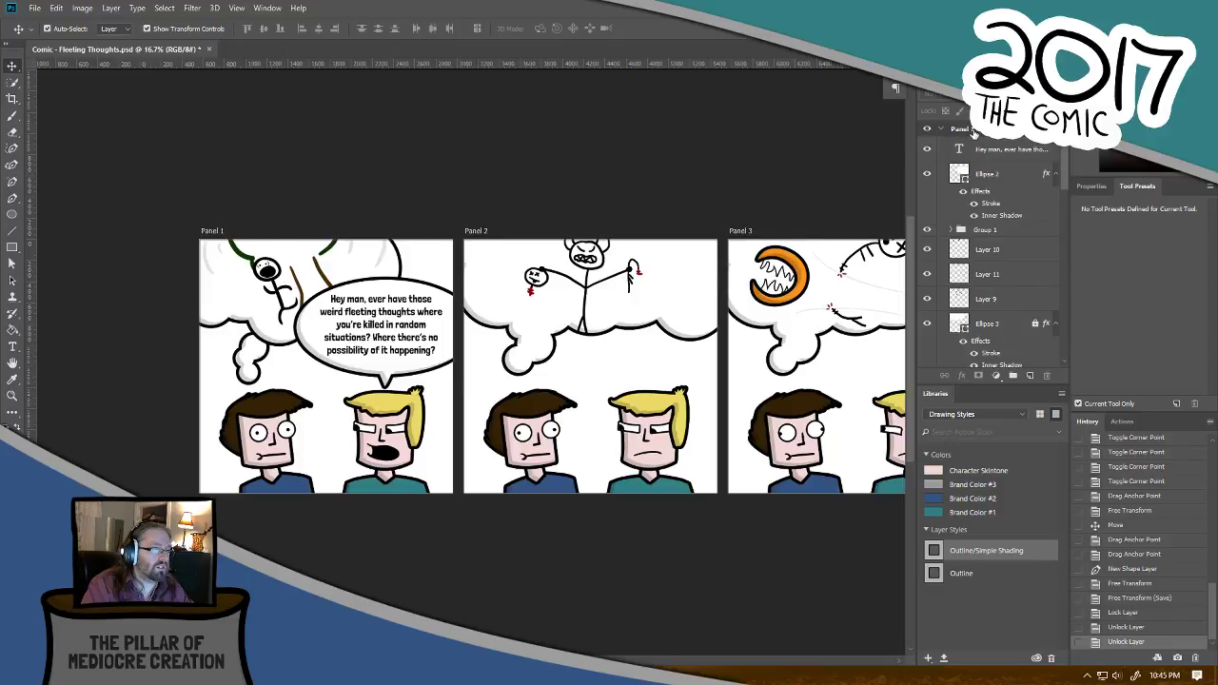
{"action": "left_click", "coordinate": [225, 324]}
{"action": "key", "text": "ctrl+plus"}
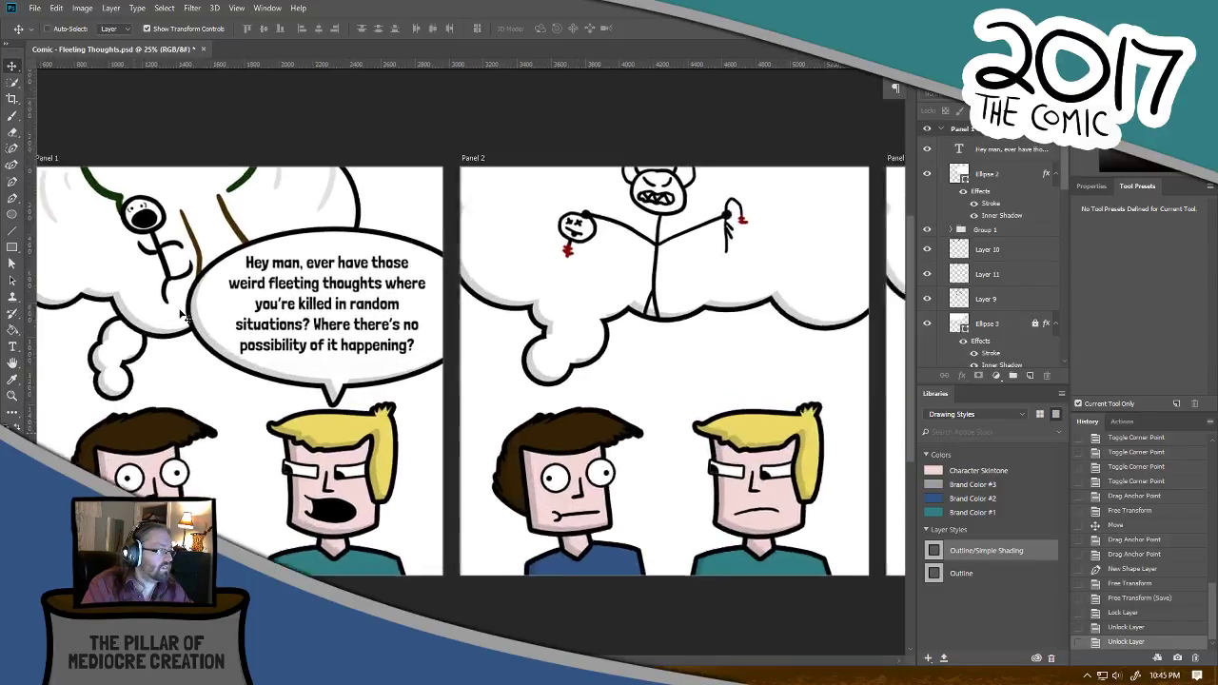
{"action": "left_click_drag", "start_coordinate": [408, 351], "coordinate": [777, 379]}
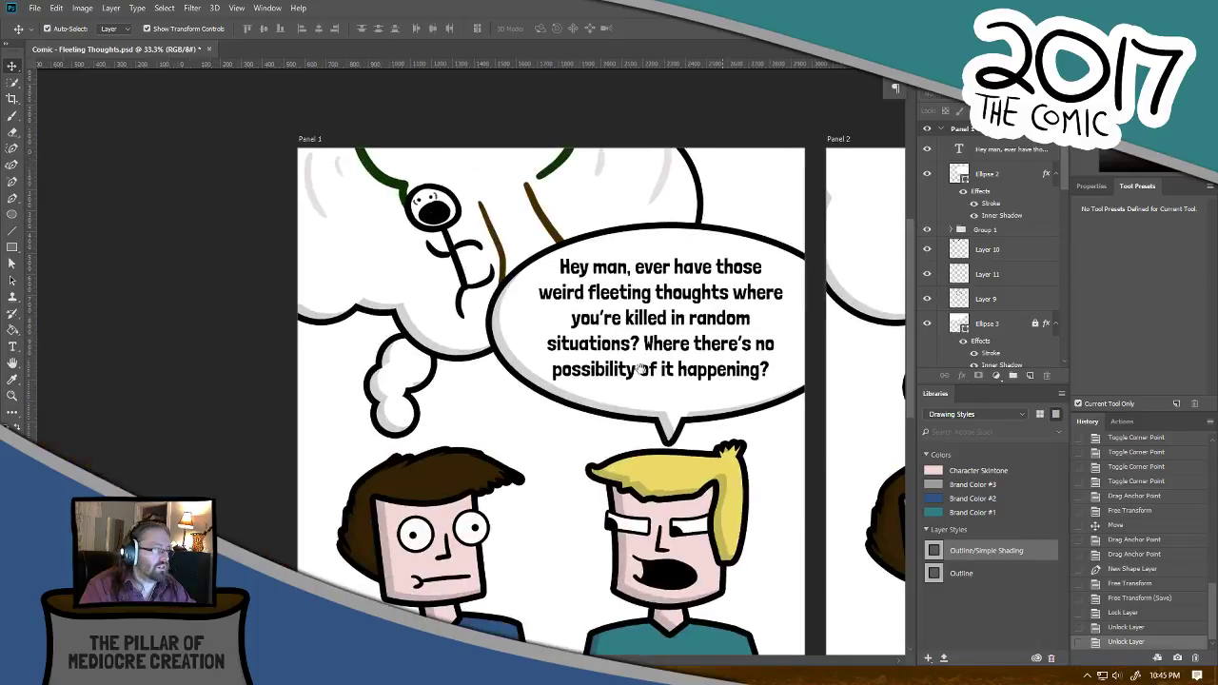
{"action": "left_click", "coordinate": [444, 355]}
{"action": "left_click", "coordinate": [443, 348]}
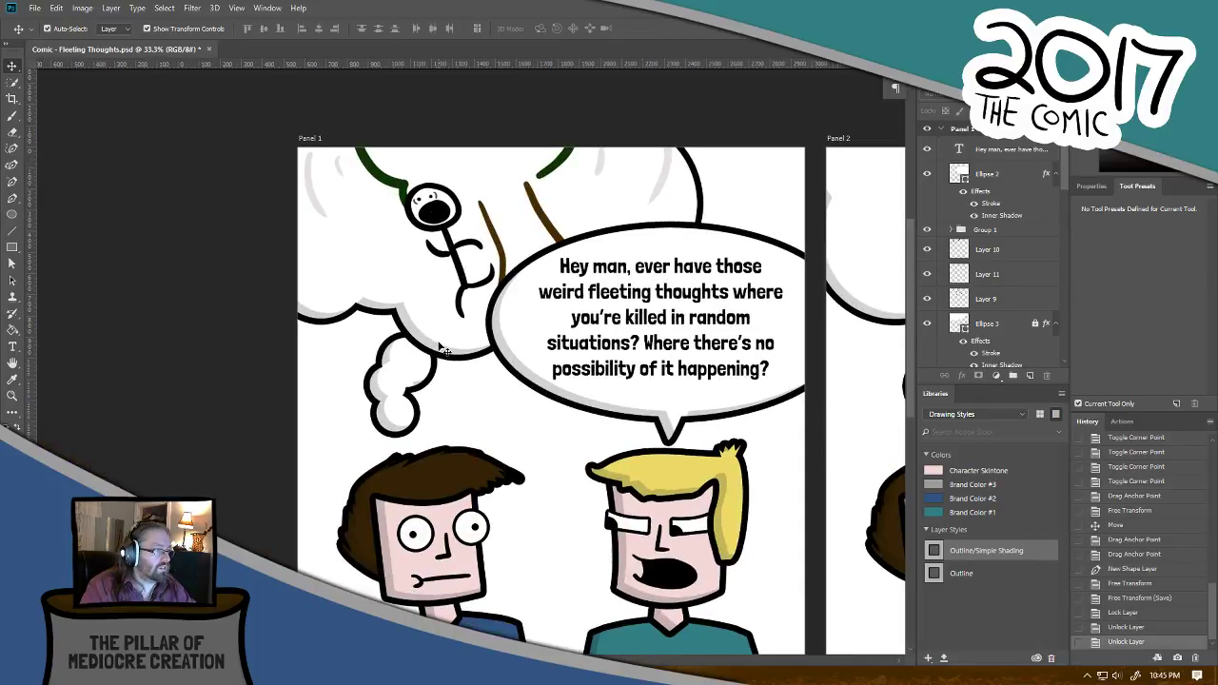
{"action": "left_click", "coordinate": [387, 318]}
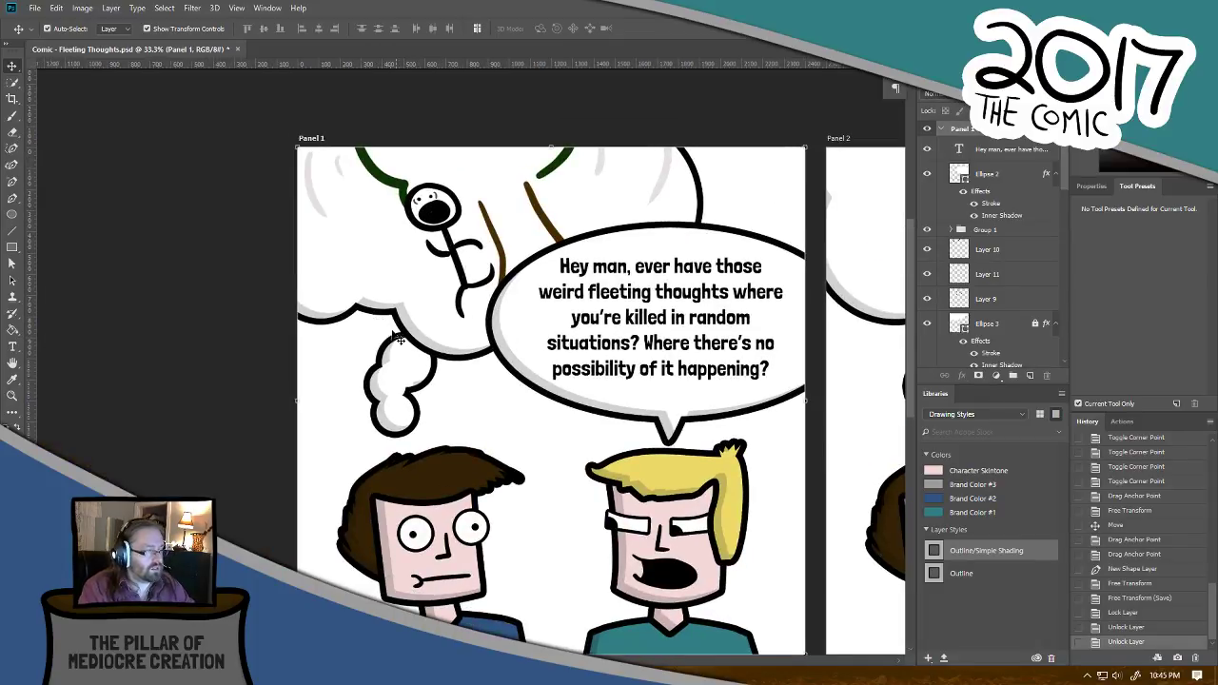
{"action": "key", "text": "ctrl+minus"}
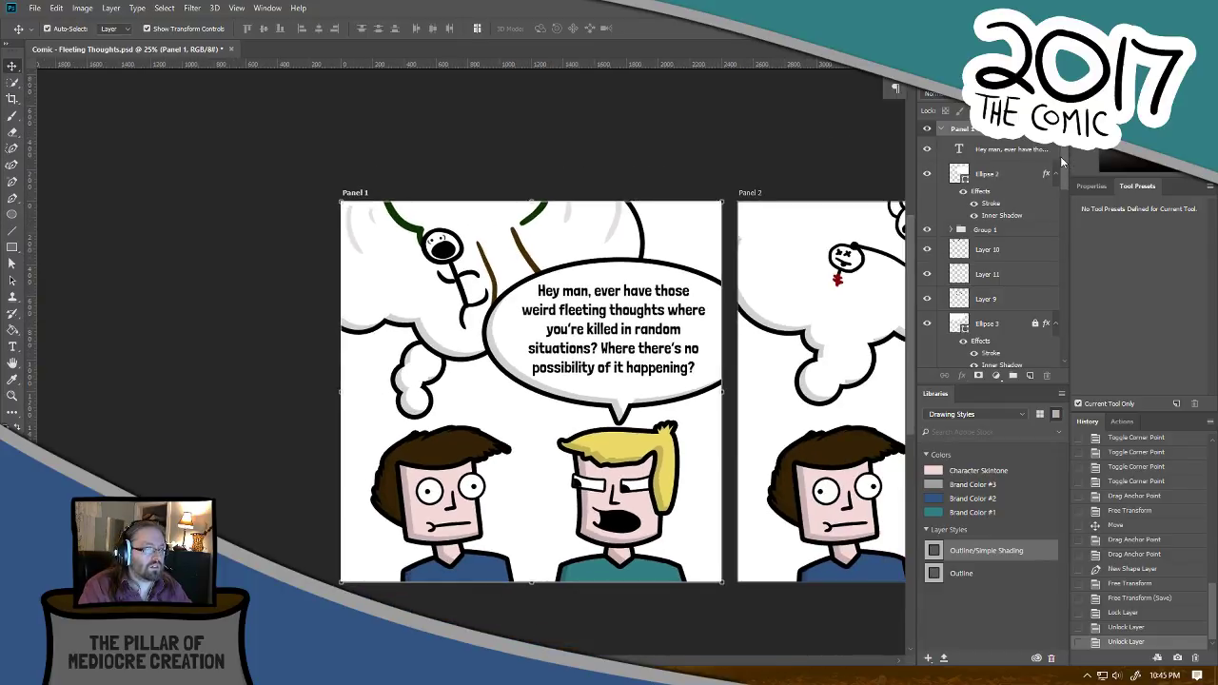
Step: Unlock Panel 1's thought-cloud layer Ellipse 3 and delete it together with the trailing-bubble layer Ellipse 4
{"action": "left_click_drag", "start_coordinate": [1065, 164], "coordinate": [1049, 187]}
{"action": "left_click", "coordinate": [993, 247]}
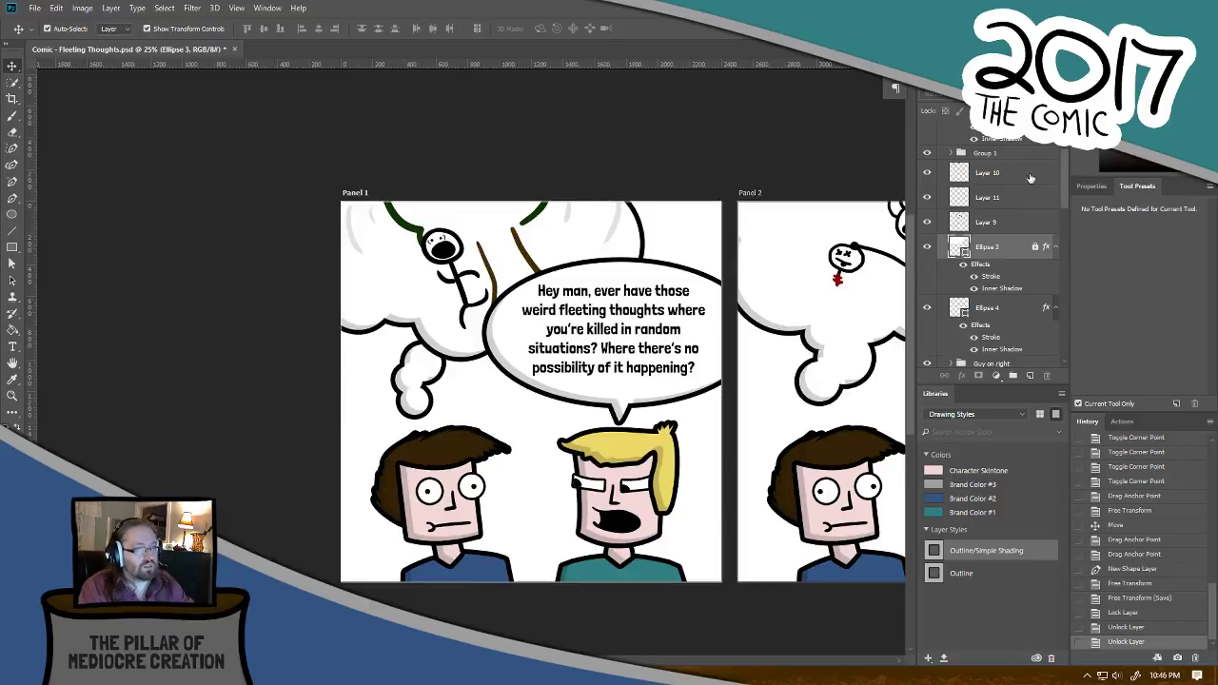
{"action": "left_click", "coordinate": [1035, 247]}
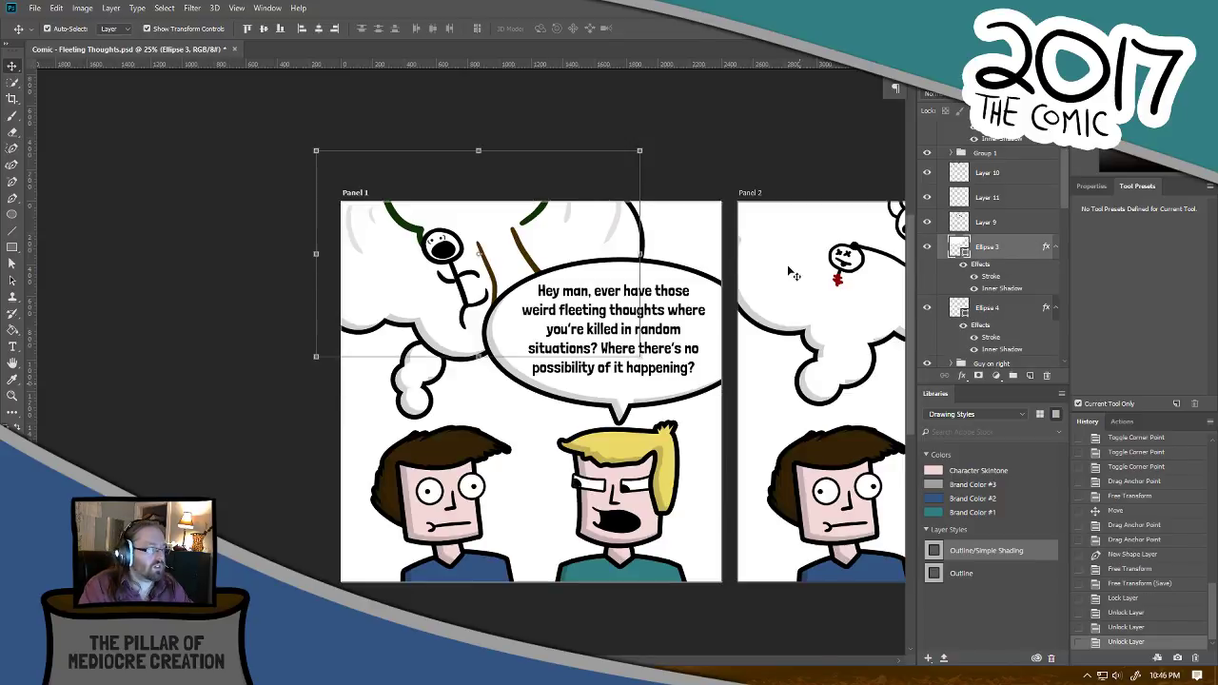
{"action": "key", "text": "Delete"}
{"action": "key", "text": "Delete"}
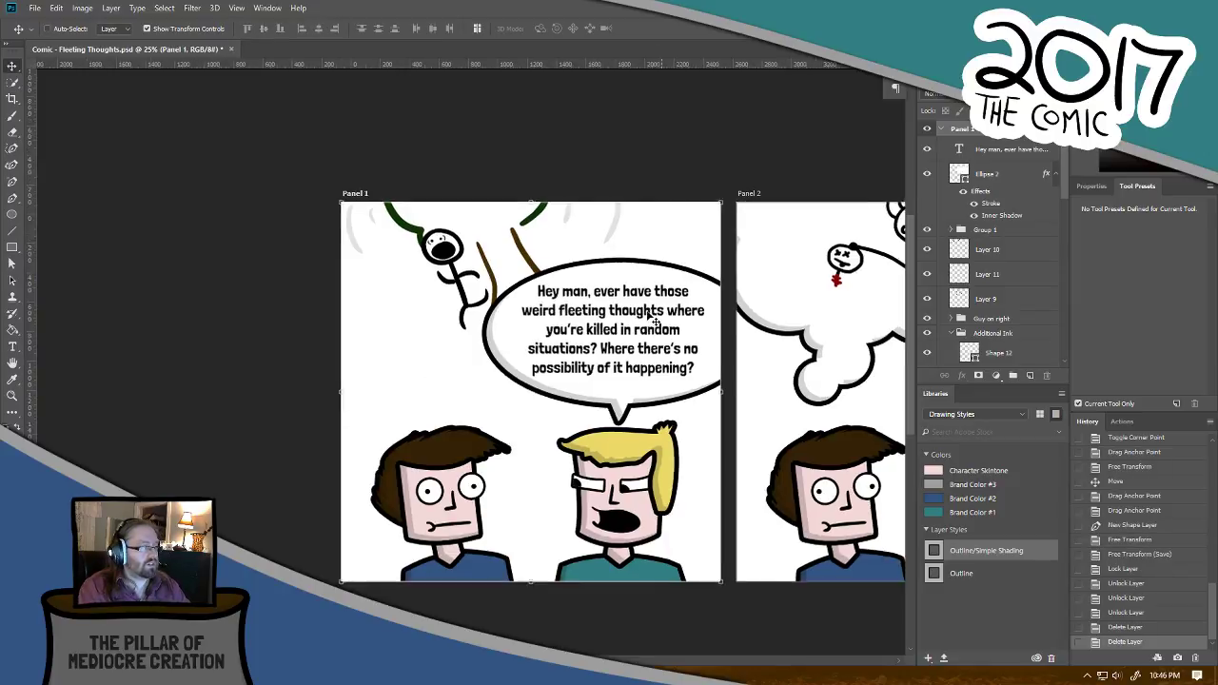
Step: Duplicate Panel 6's thought-cloud layer Ellipse 3 into the Panel 1 artboard
{"action": "key", "text": "ctrl+minus"}
{"action": "left_click_drag", "start_coordinate": [830, 310], "coordinate": [280, 300]}
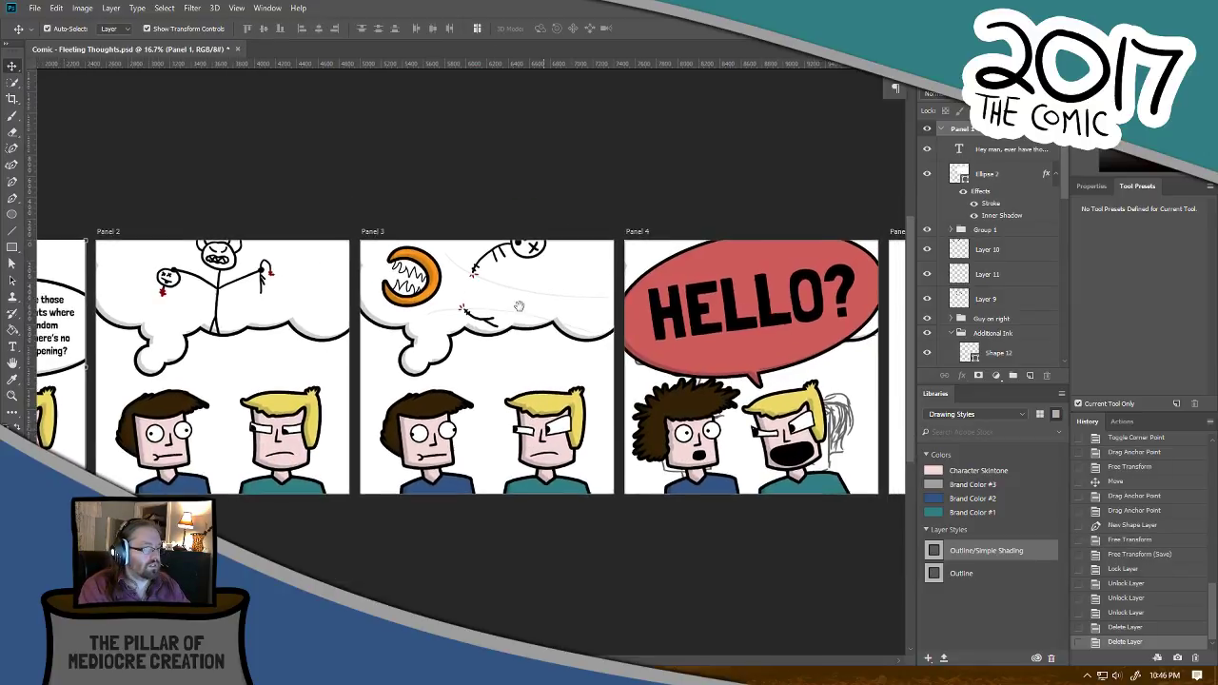
{"action": "scroll", "coordinate": [519, 305], "scroll_direction": "right", "scroll_amount": 5}
{"action": "left_click", "coordinate": [782, 255]}
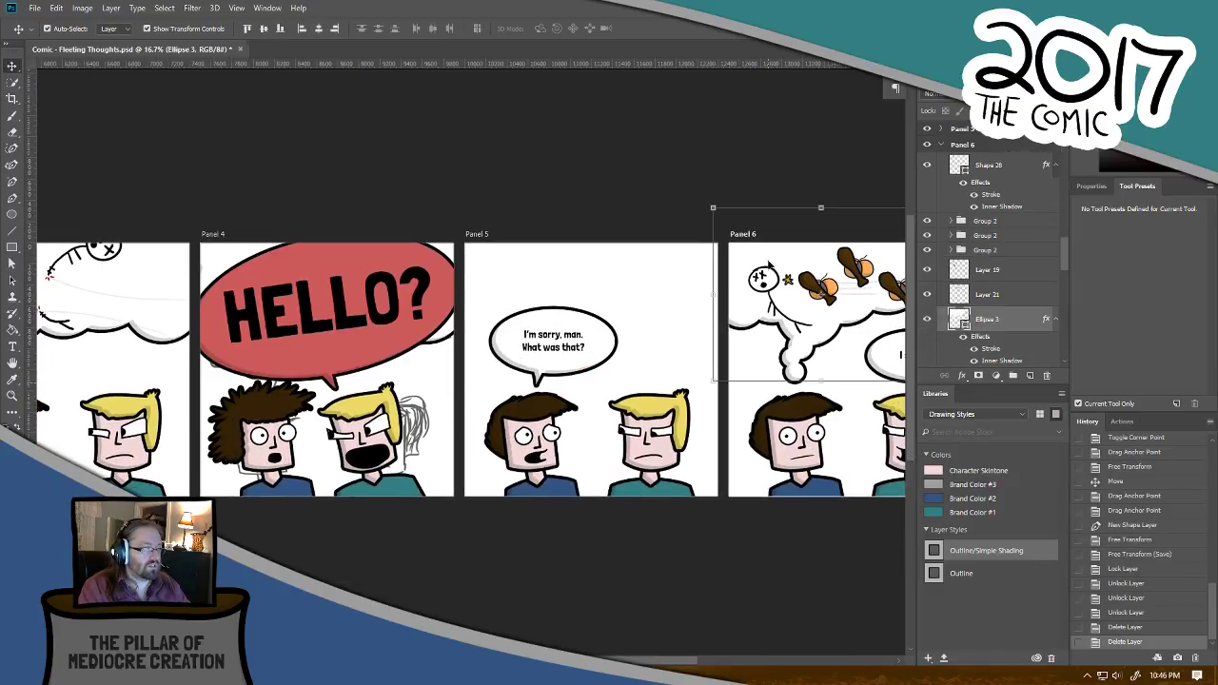
{"action": "right_click", "coordinate": [992, 320]}
{"action": "left_click", "coordinate": [1067, 152]}
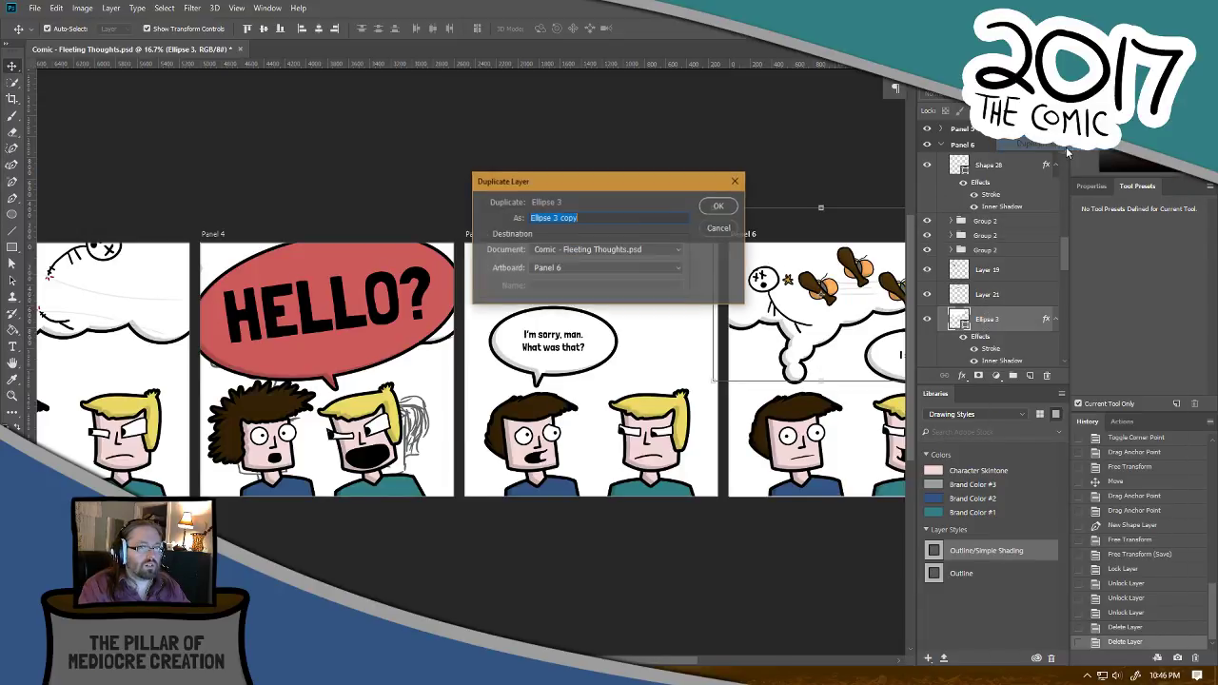
{"action": "left_click", "coordinate": [628, 270]}
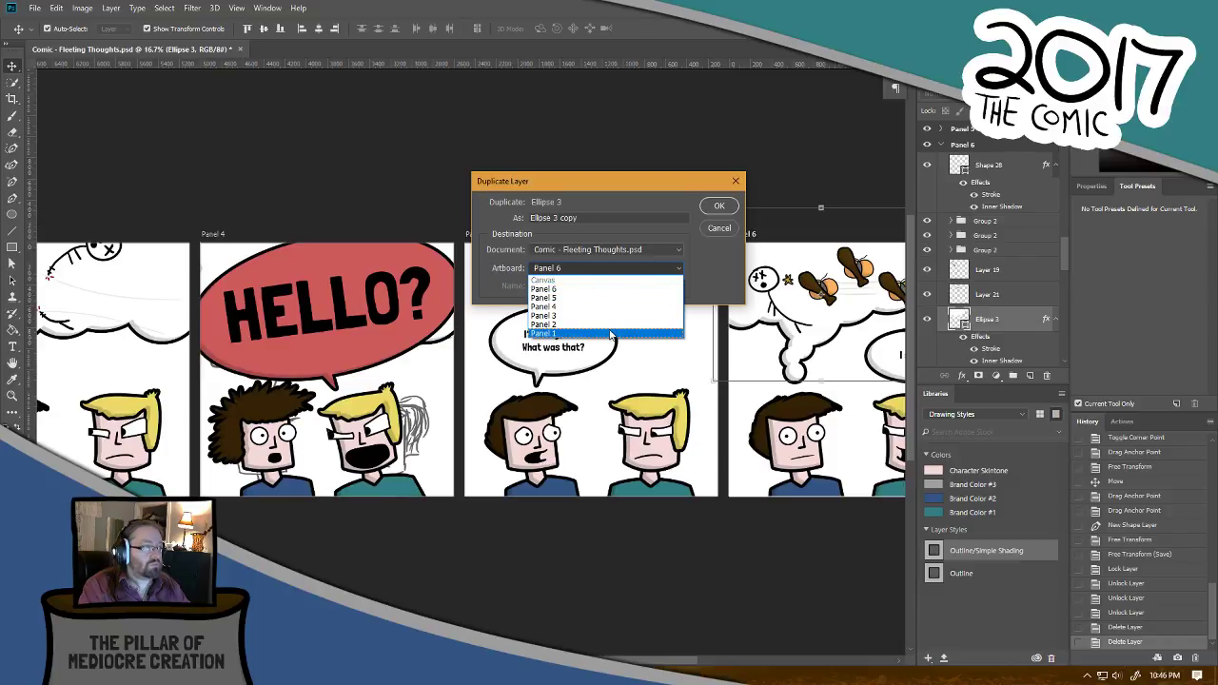
{"action": "left_click", "coordinate": [612, 335]}
{"action": "left_click", "coordinate": [719, 206]}
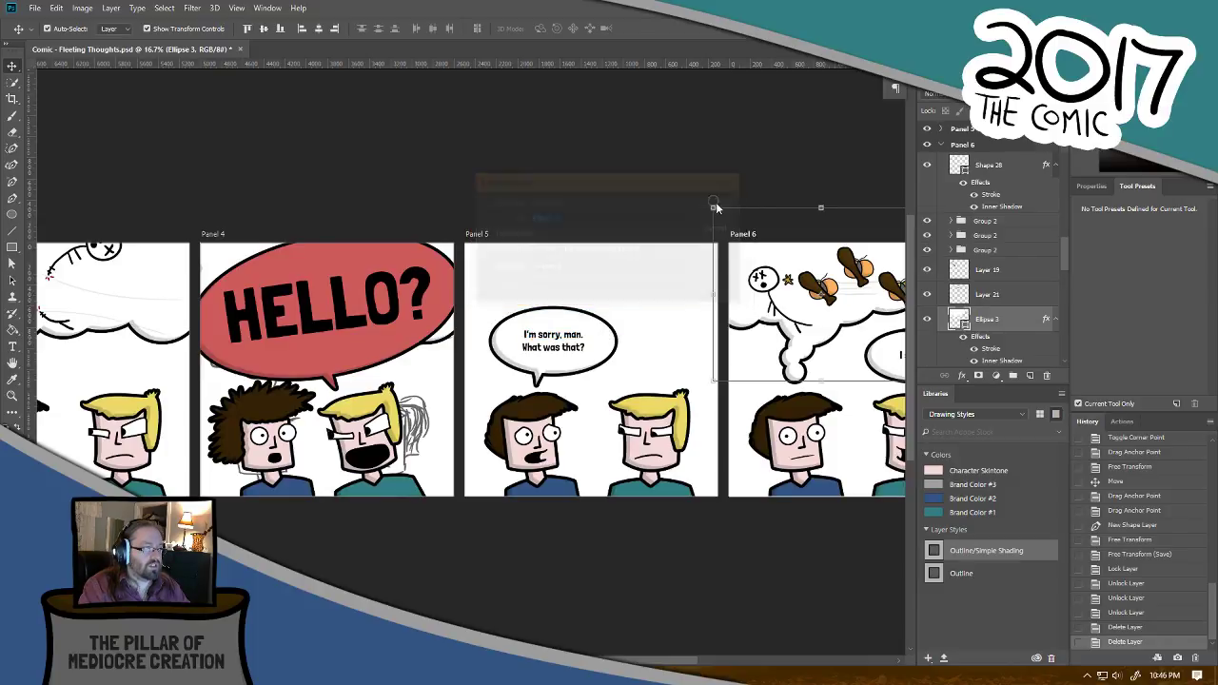
Step: Send the copied thought cloud in Panel 1 backward until it lies directly beneath Layer 9, behind the falling figure
{"action": "left_click_drag", "start_coordinate": [190, 324], "coordinate": [612, 307]}
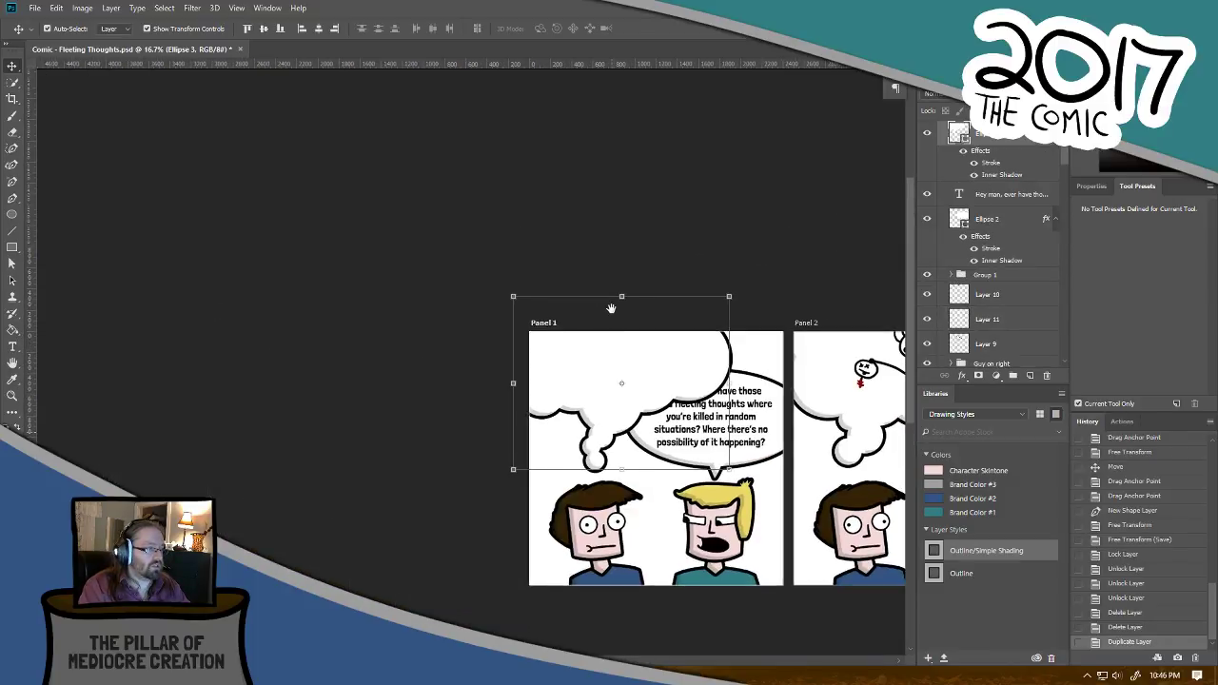
{"action": "key", "text": "ctrl+["}
{"action": "key", "text": "ctrl+bracketleft"}
{"action": "key", "text": "ctrl+bracketleft"}
{"action": "key", "text": "ctrl+bracketleft"}
{"action": "key", "text": "ctrl+bracketleft"}
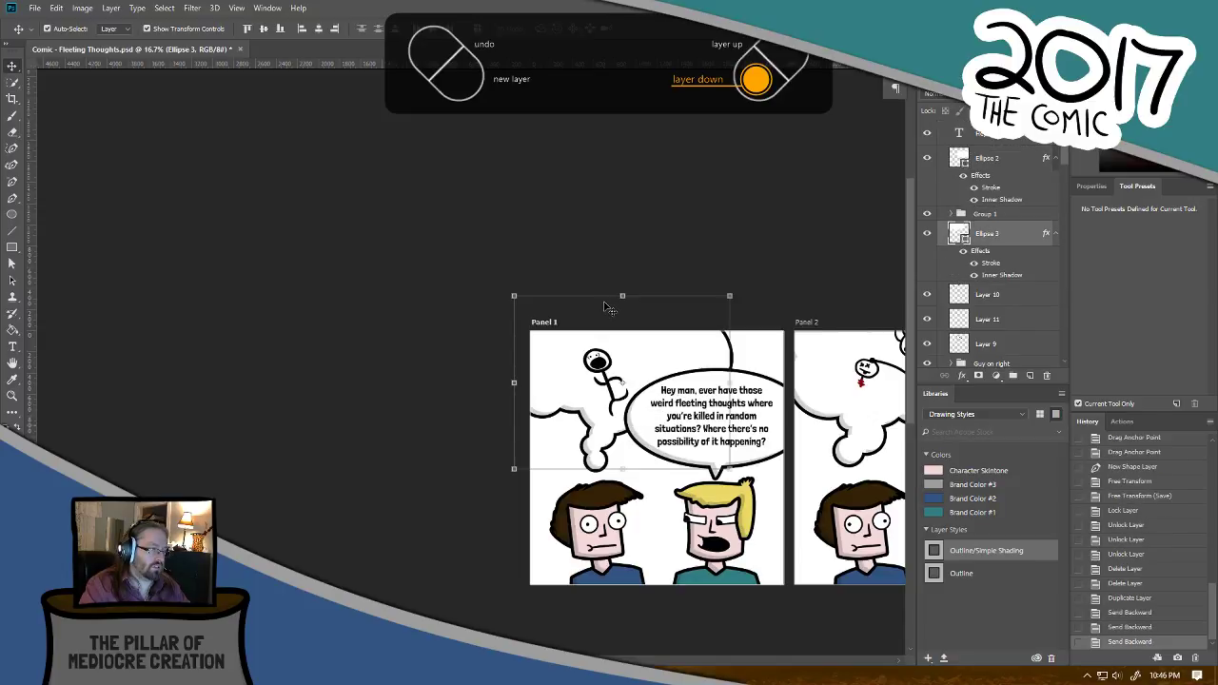
{"action": "key", "text": "ctrl+bracketleft"}
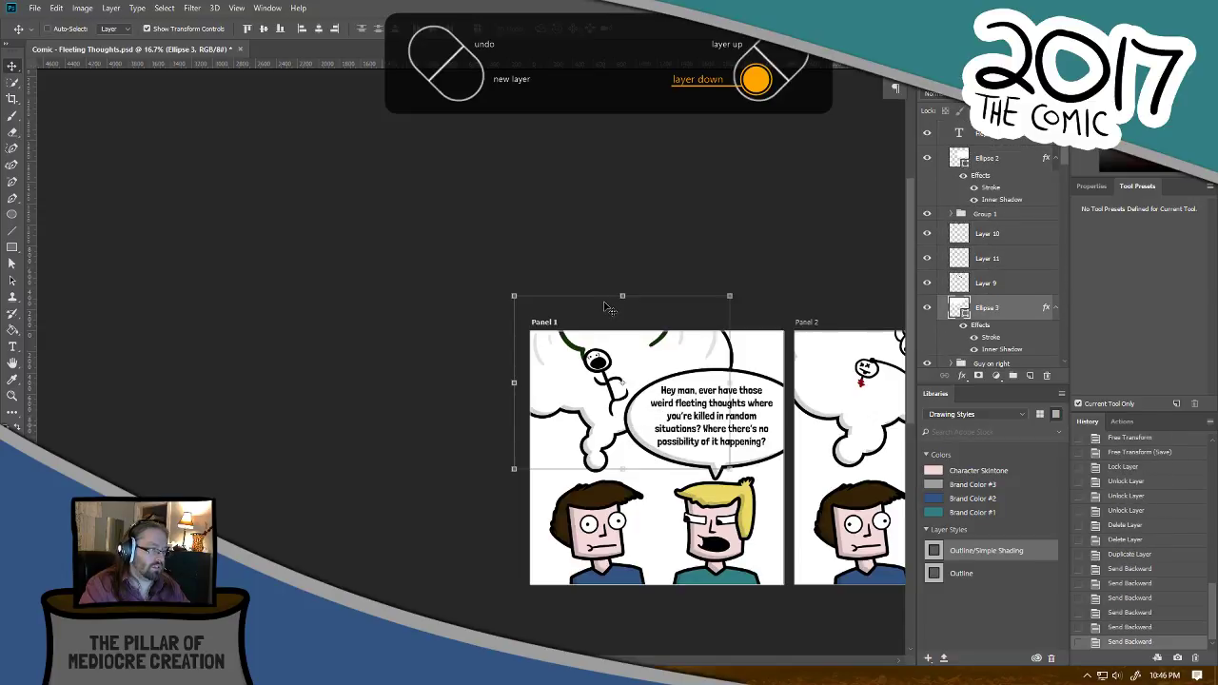
{"action": "key", "text": "ctrl+bracketleft"}
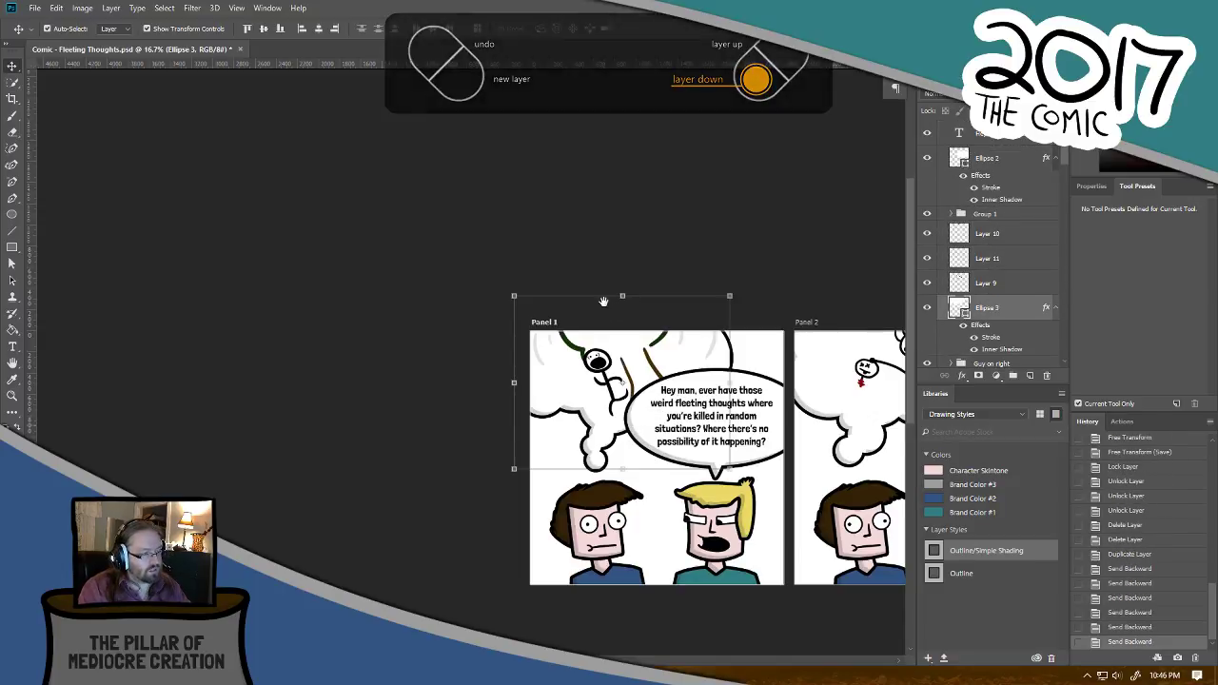
{"action": "left_click_drag", "start_coordinate": [637, 460], "coordinate": [601, 443]}
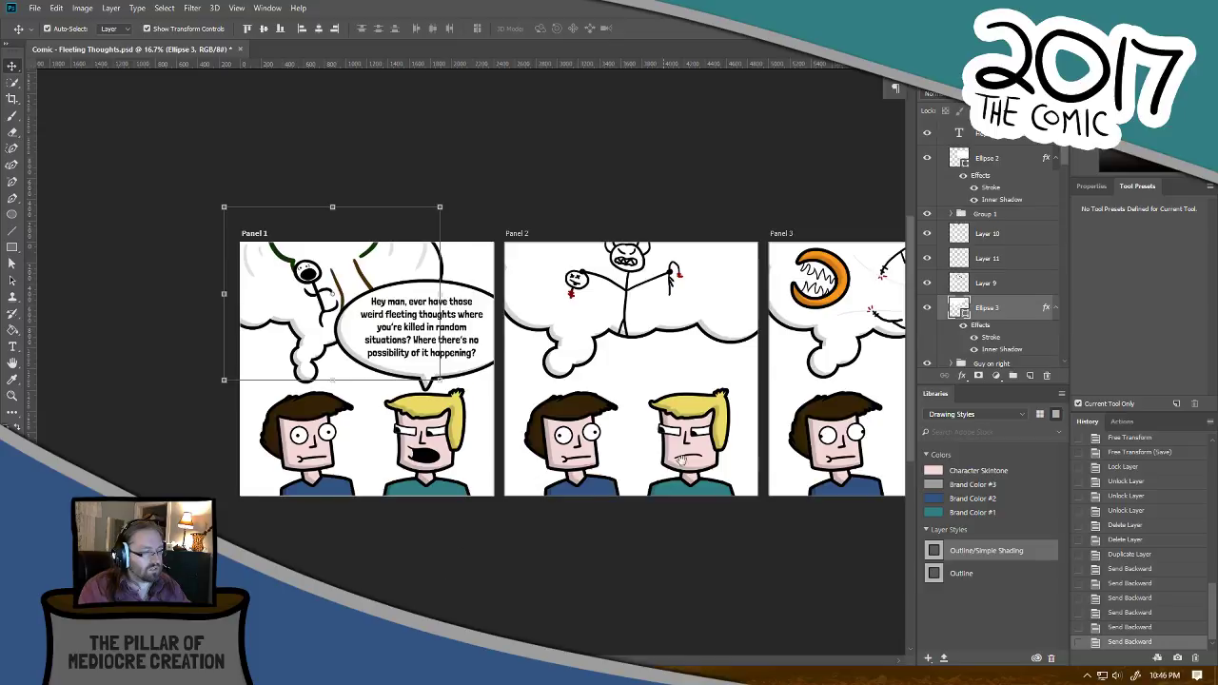
{"action": "left_click_drag", "start_coordinate": [741, 485], "coordinate": [462, 408]}
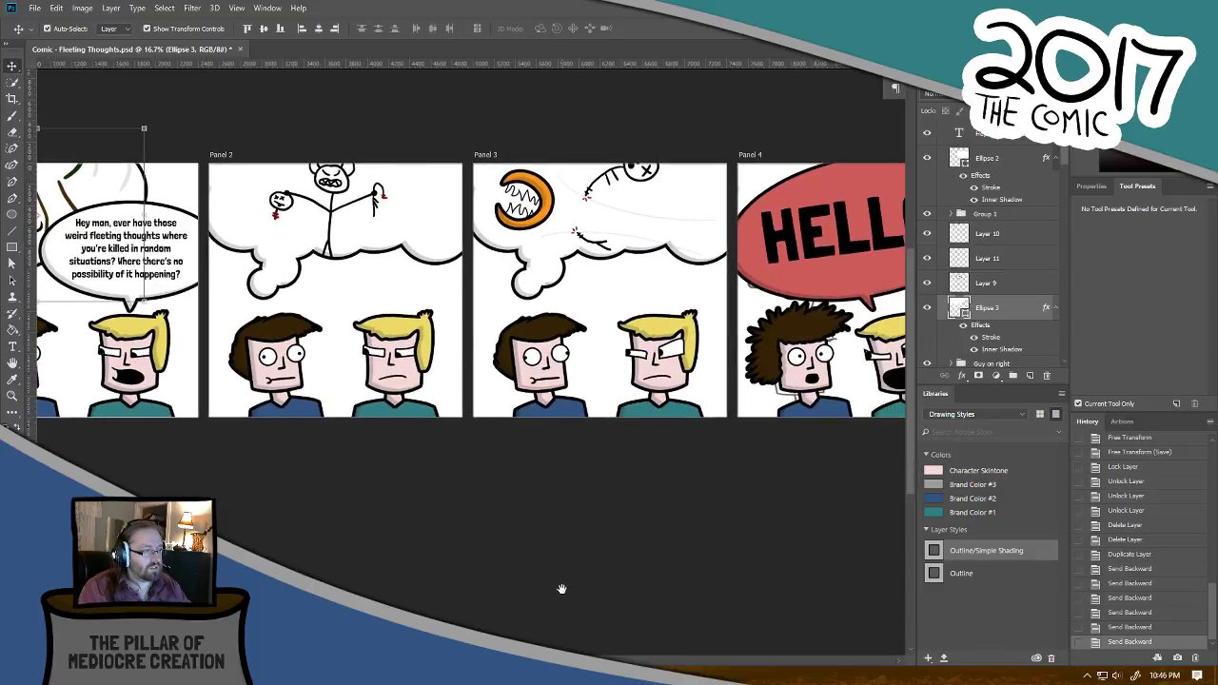
Step: Compare the thought clouds and speech bubbles across all six panels
{"action": "left_click_drag", "start_coordinate": [831, 443], "coordinate": [530, 403]}
{"action": "left_click_drag", "start_coordinate": [634, 448], "coordinate": [419, 466]}
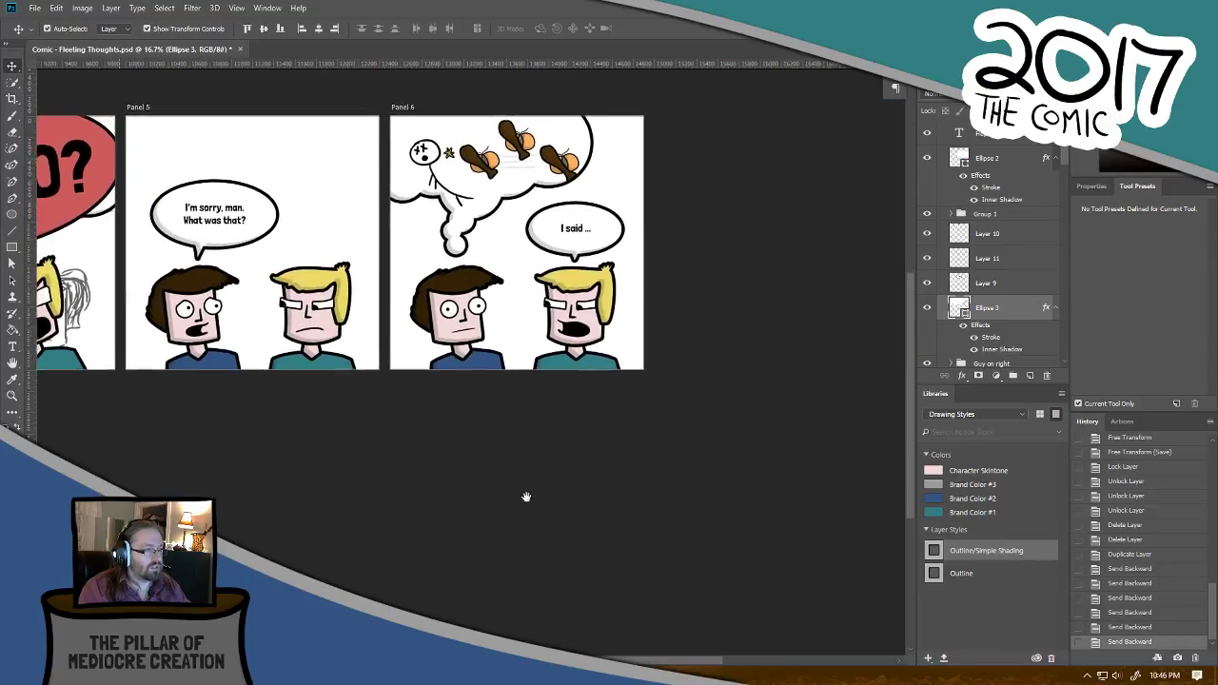
{"action": "left_click_drag", "start_coordinate": [481, 498], "coordinate": [716, 505]}
{"action": "left_click_drag", "start_coordinate": [693, 500], "coordinate": [739, 504]}
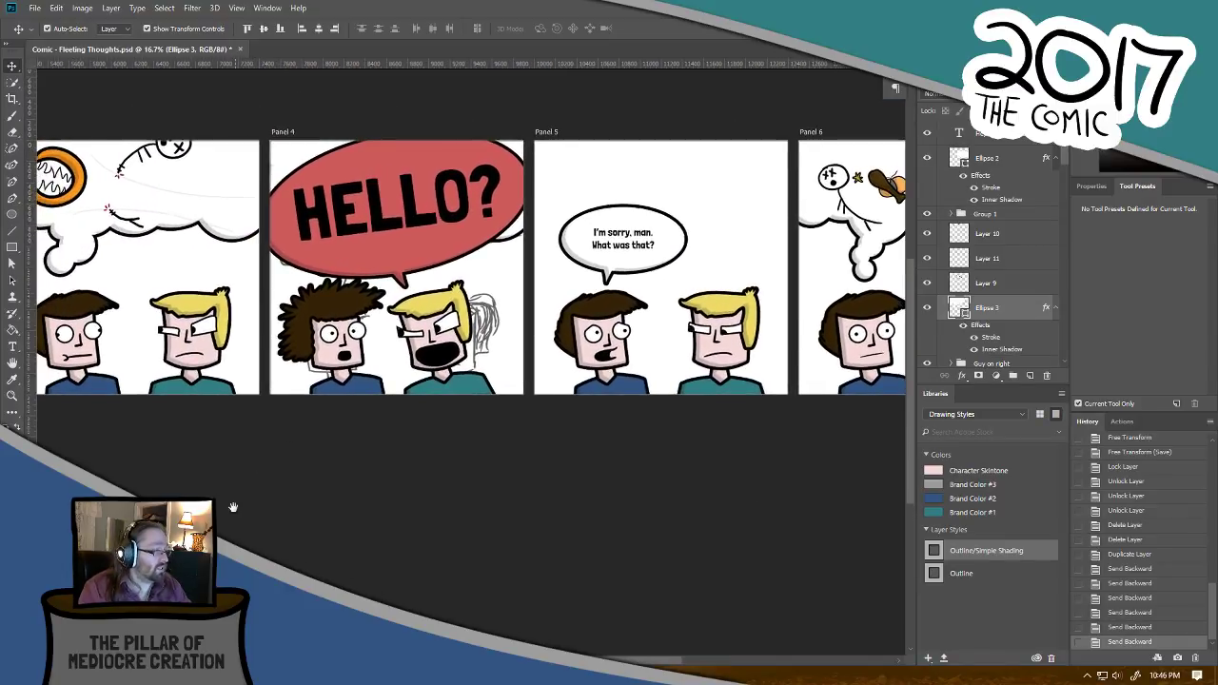
{"action": "left_click_drag", "start_coordinate": [299, 512], "coordinate": [666, 516]}
{"action": "left_click_drag", "start_coordinate": [399, 611], "coordinate": [567, 620]}
{"action": "left_click_drag", "start_coordinate": [461, 583], "coordinate": [687, 582]}
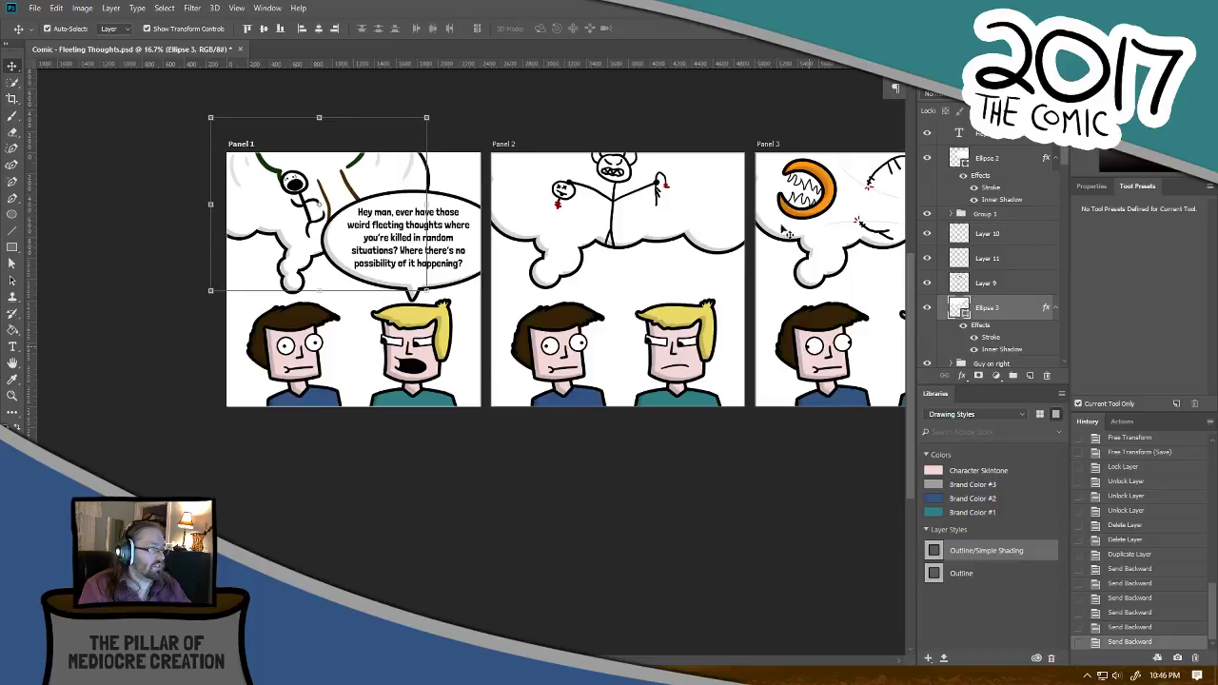
Step: Collapse the Panel 1 and Panel 6 artboards in the layer list and lock both of them
{"action": "scroll", "coordinate": [1047, 150], "scroll_direction": "up", "scroll_amount": 1}
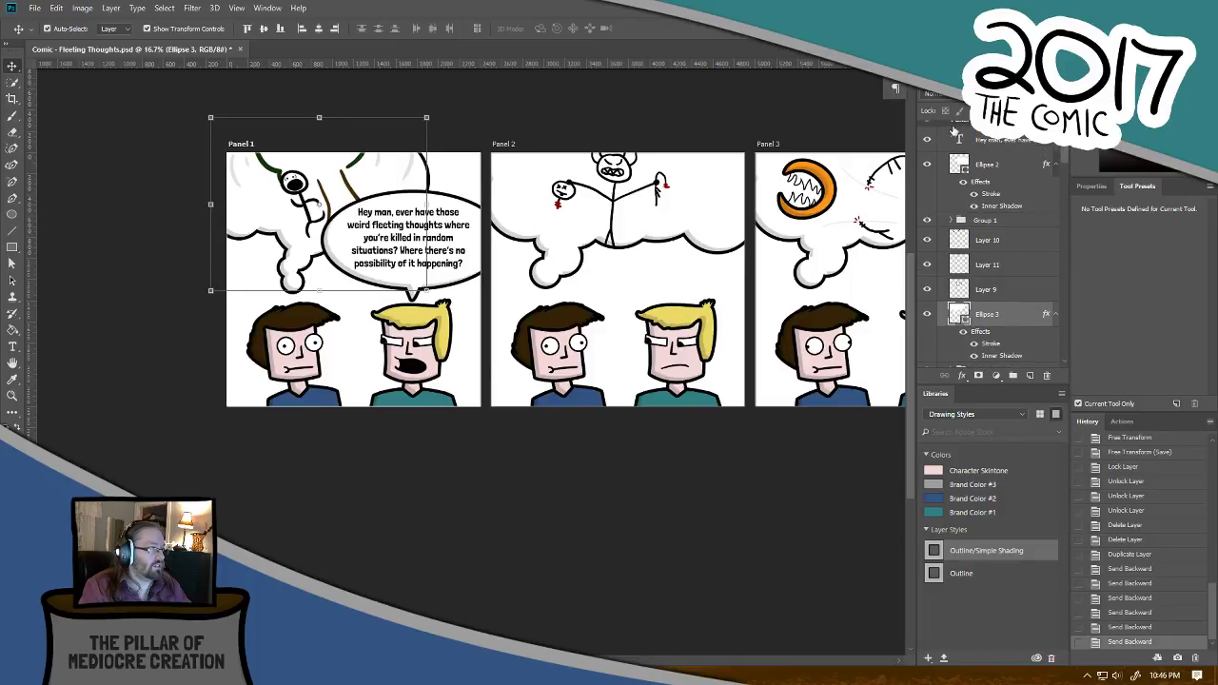
{"action": "scroll", "coordinate": [989, 246], "scroll_direction": "up", "scroll_amount": 1}
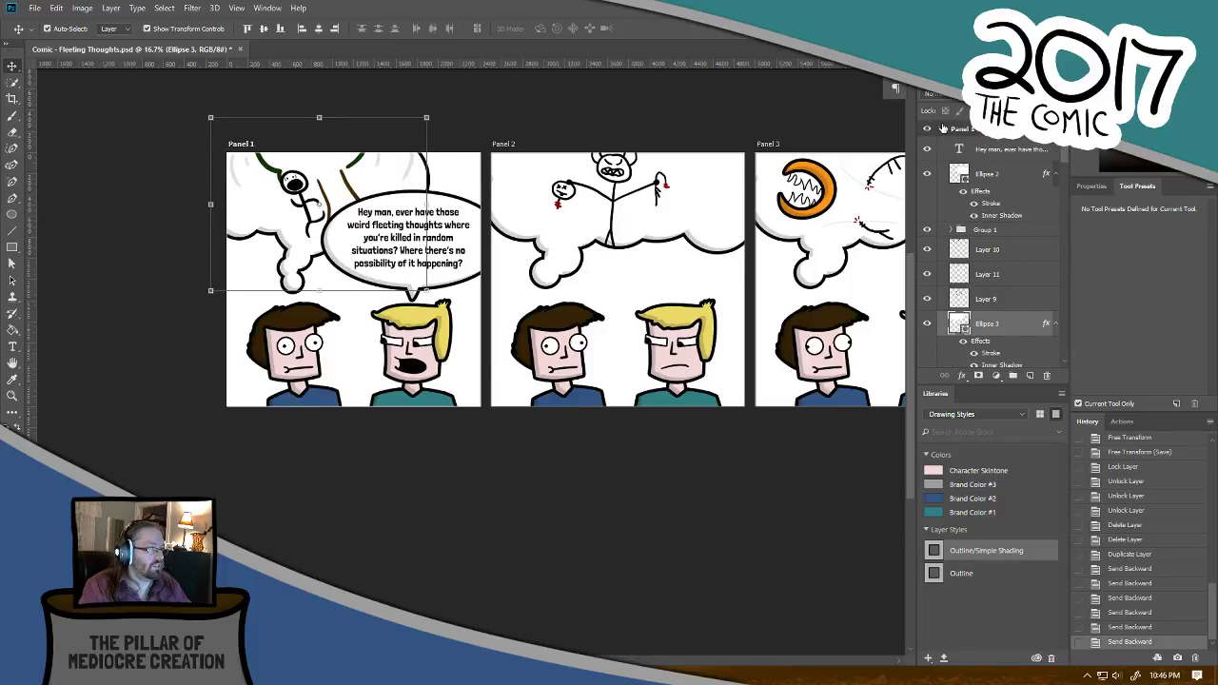
{"action": "left_click", "coordinate": [940, 128]}
{"action": "left_click", "coordinate": [1002, 111]}
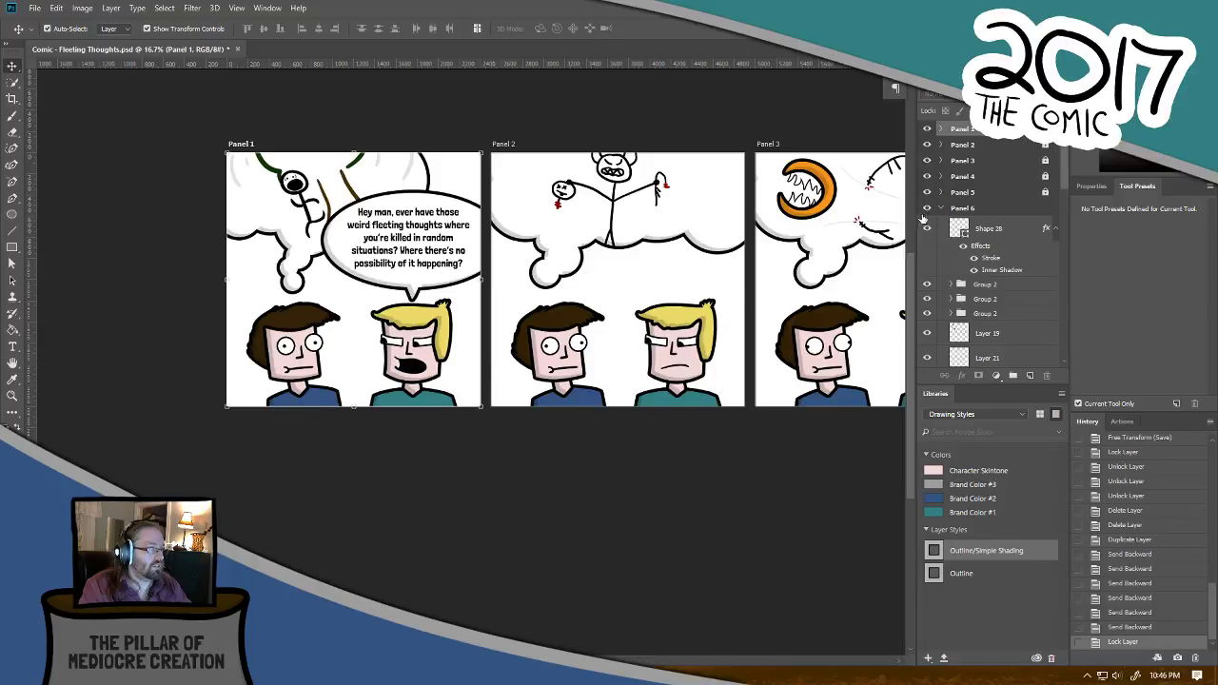
{"action": "left_click", "coordinate": [940, 208]}
{"action": "left_click", "coordinate": [1000, 211]}
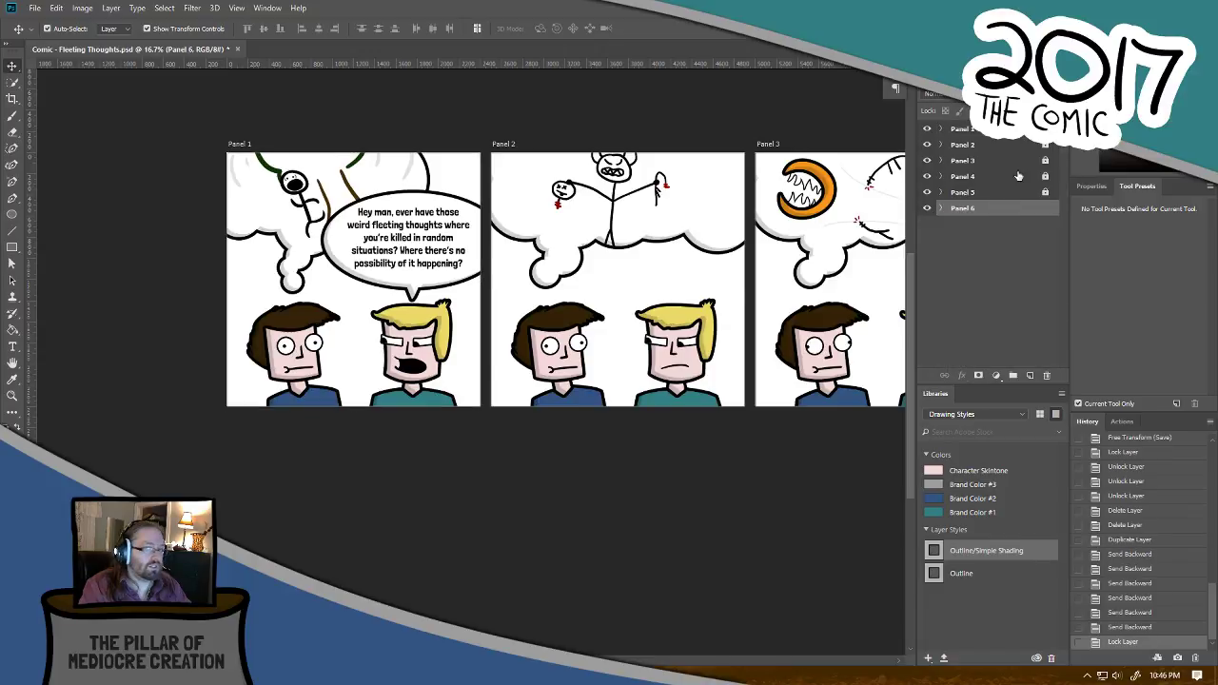
{"action": "key", "text": "ctrl+slash"}
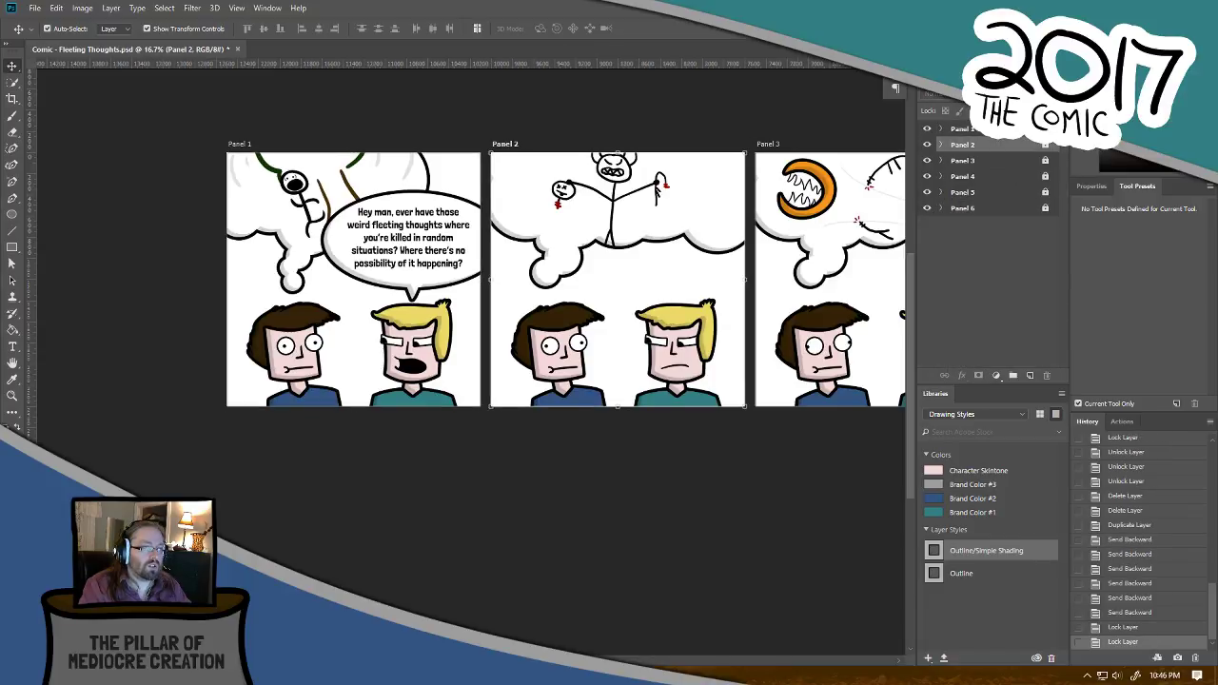
Step: Unlock the Panel 2, Panel 3, Panel 4 and Panel 5 artboards
{"action": "left_click", "coordinate": [990, 161]}
{"action": "key", "text": "ctrl+slash"}
{"action": "key", "text": "ctrl+slash"}
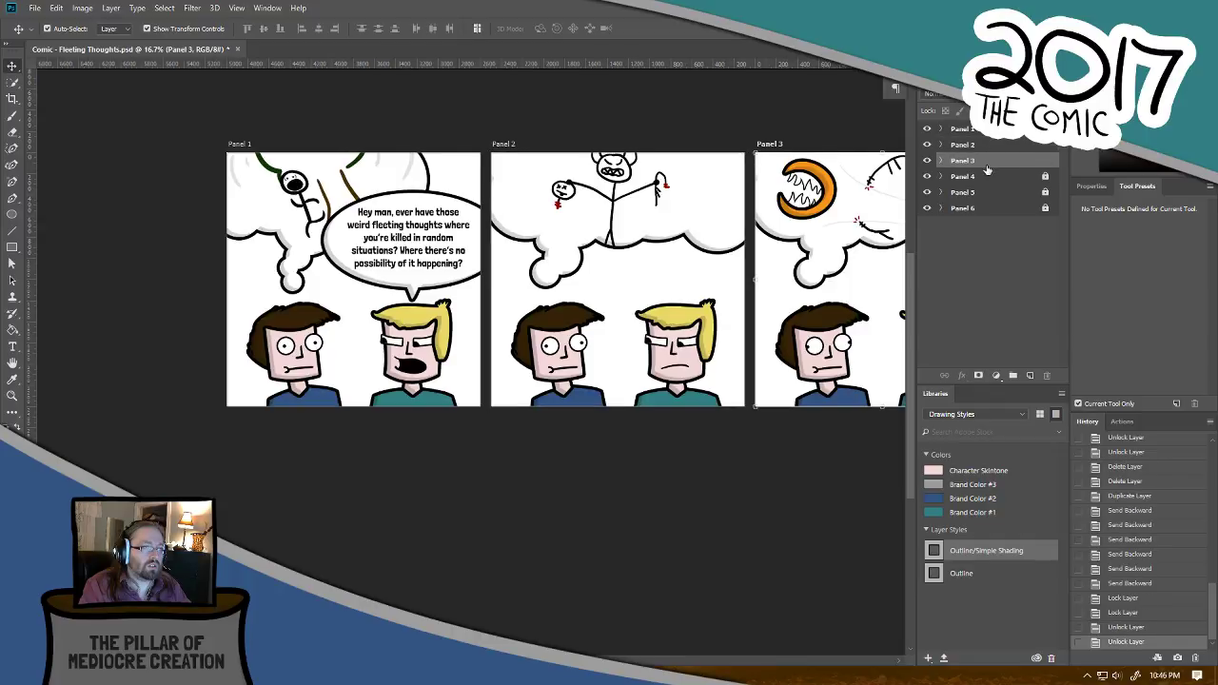
{"action": "left_click", "coordinate": [988, 177]}
{"action": "key", "text": "ctrl+slash"}
{"action": "left_click", "coordinate": [978, 194]}
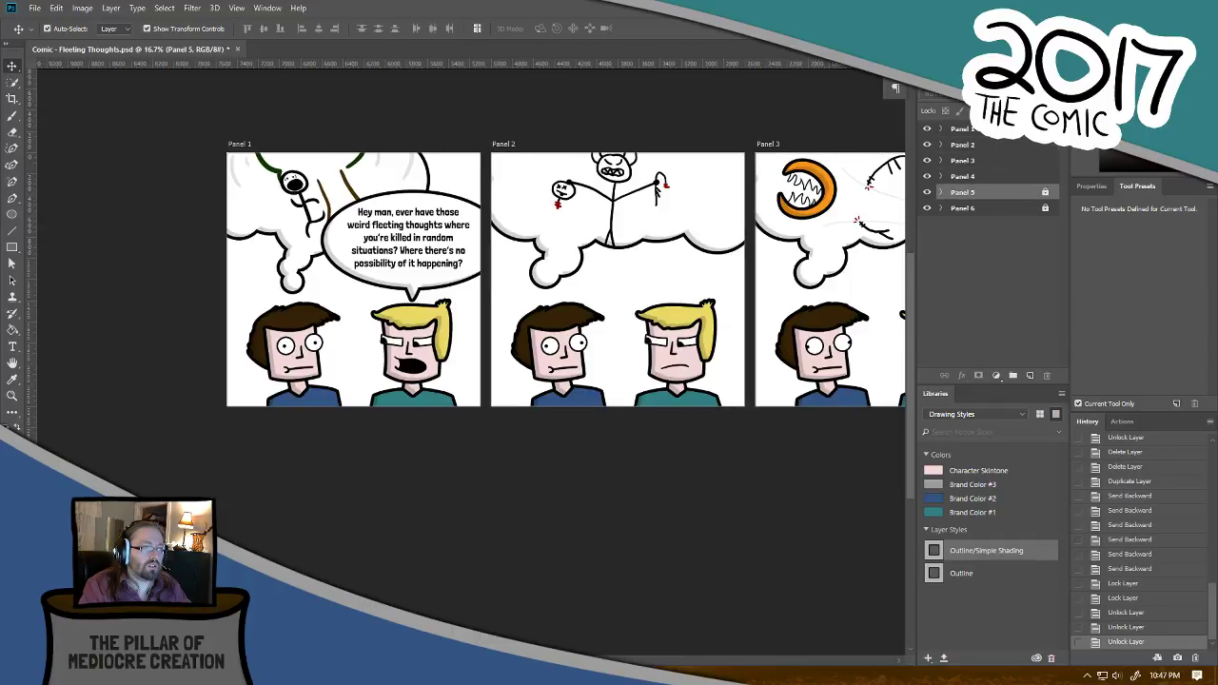
{"action": "key", "text": "ctrl+slash"}
Step: Delete the old thought cloud in Panel 3 and the cloud layer Ellipse 5 hidden behind Panel 4's red speech bubble
{"action": "left_click_drag", "start_coordinate": [785, 365], "coordinate": [561, 364]}
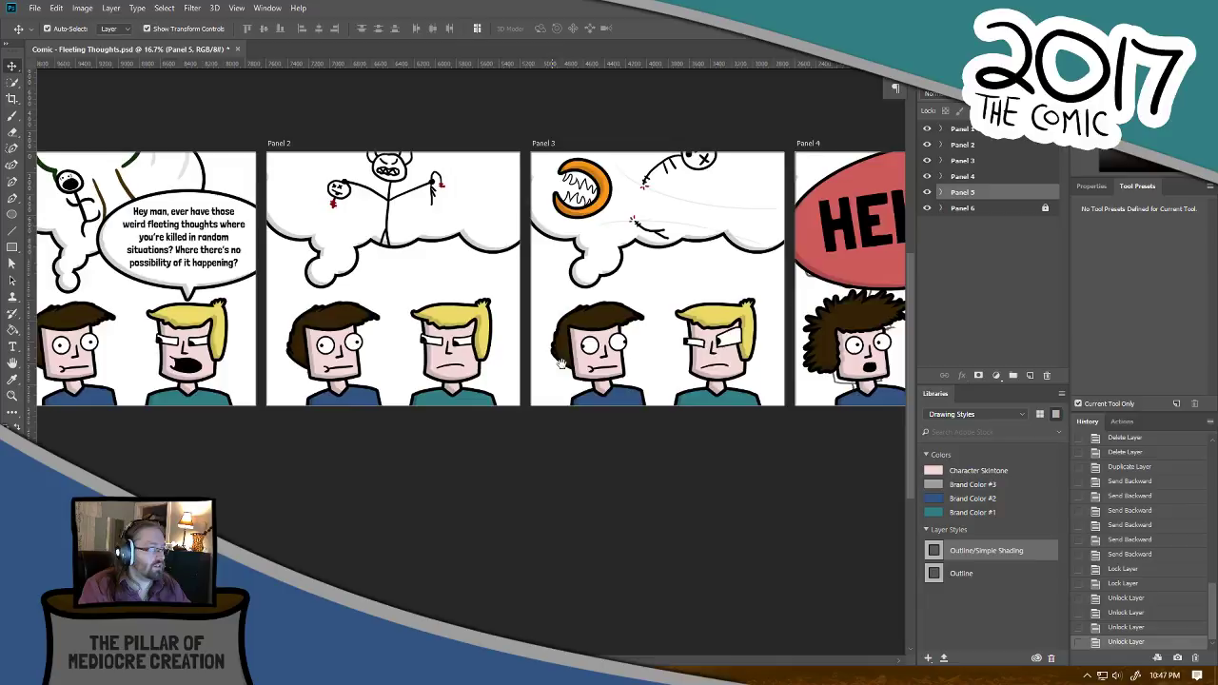
{"action": "left_click", "coordinate": [601, 274]}
{"action": "key", "text": "Delete"}
{"action": "left_click_drag", "start_coordinate": [668, 303], "coordinate": [335, 277]}
{"action": "left_click", "coordinate": [705, 225]}
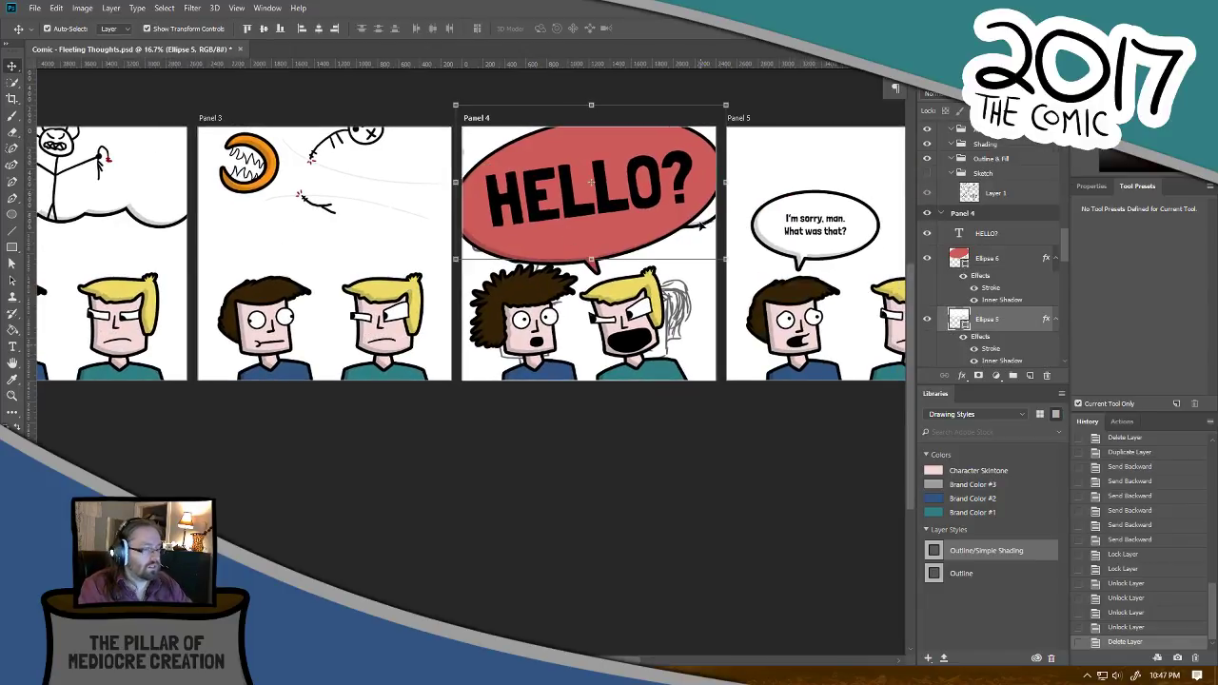
{"action": "key", "text": "Delete"}
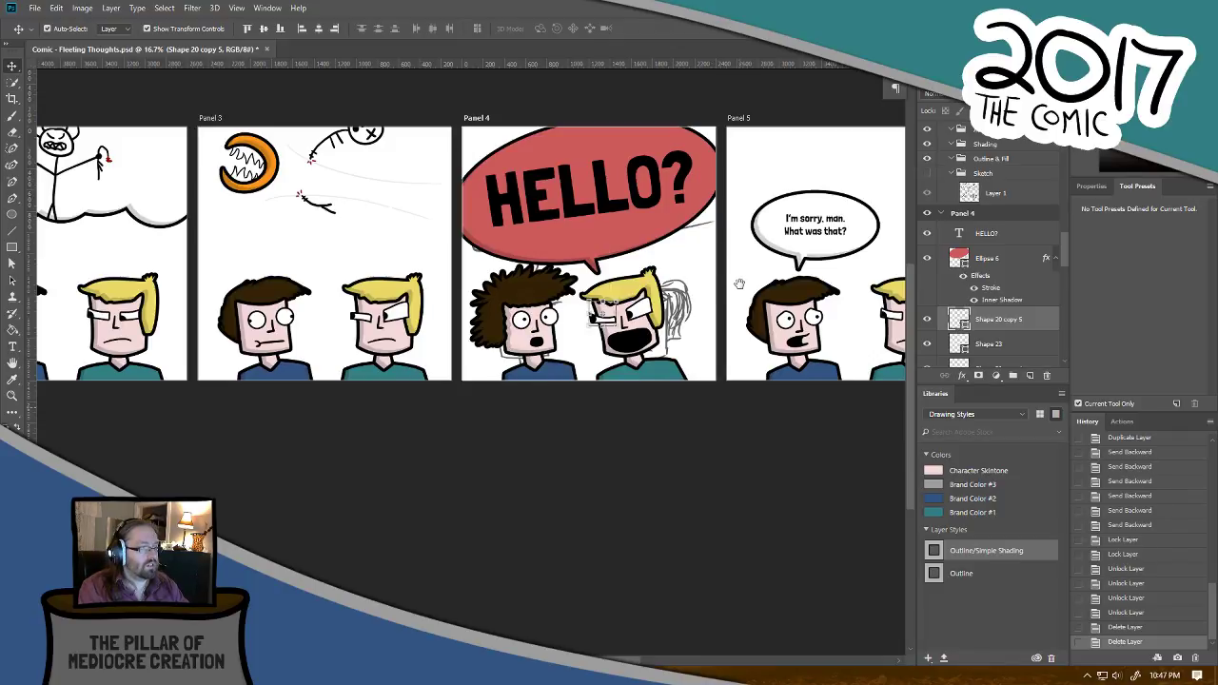
Step: Hide Panel 4's Sketch group containing the rough pencil lines around the two men
{"action": "left_click_drag", "start_coordinate": [707, 280], "coordinate": [666, 279]}
{"action": "left_click", "coordinate": [621, 304]}
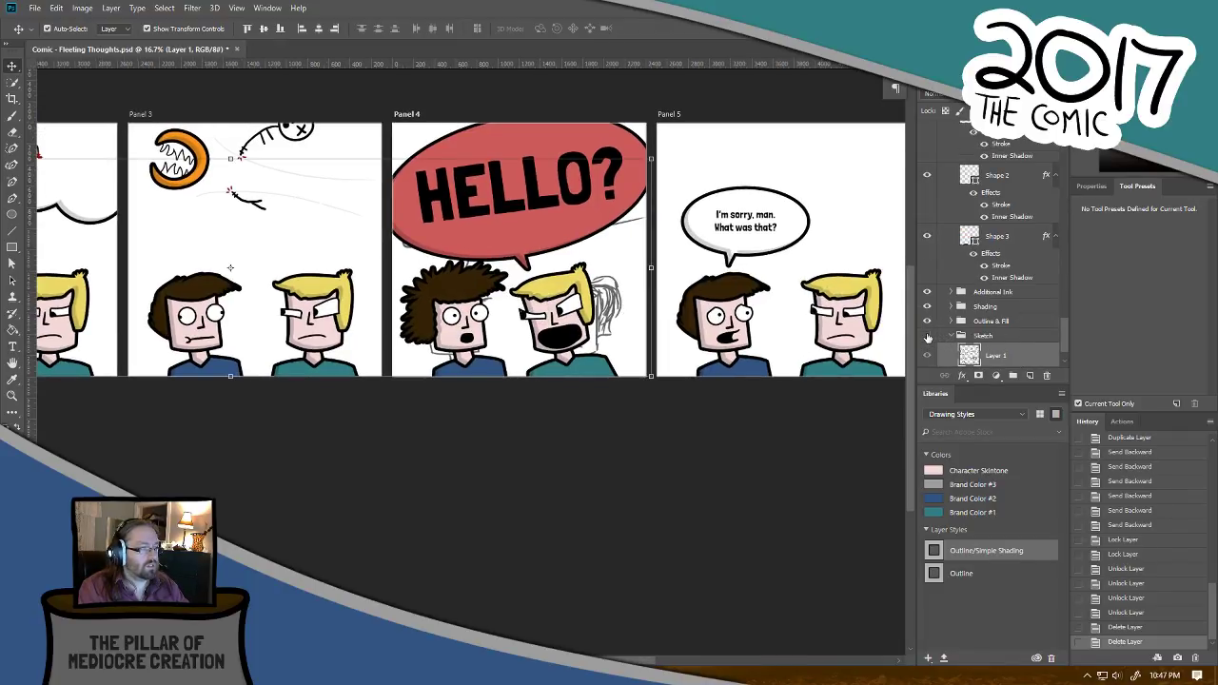
{"action": "left_click", "coordinate": [927, 336]}
Step: Compare Panel 2's thought cloud and trailing bubbles with the new cloud in Panel 1
{"action": "left_click_drag", "start_coordinate": [739, 293], "coordinate": [1031, 306]}
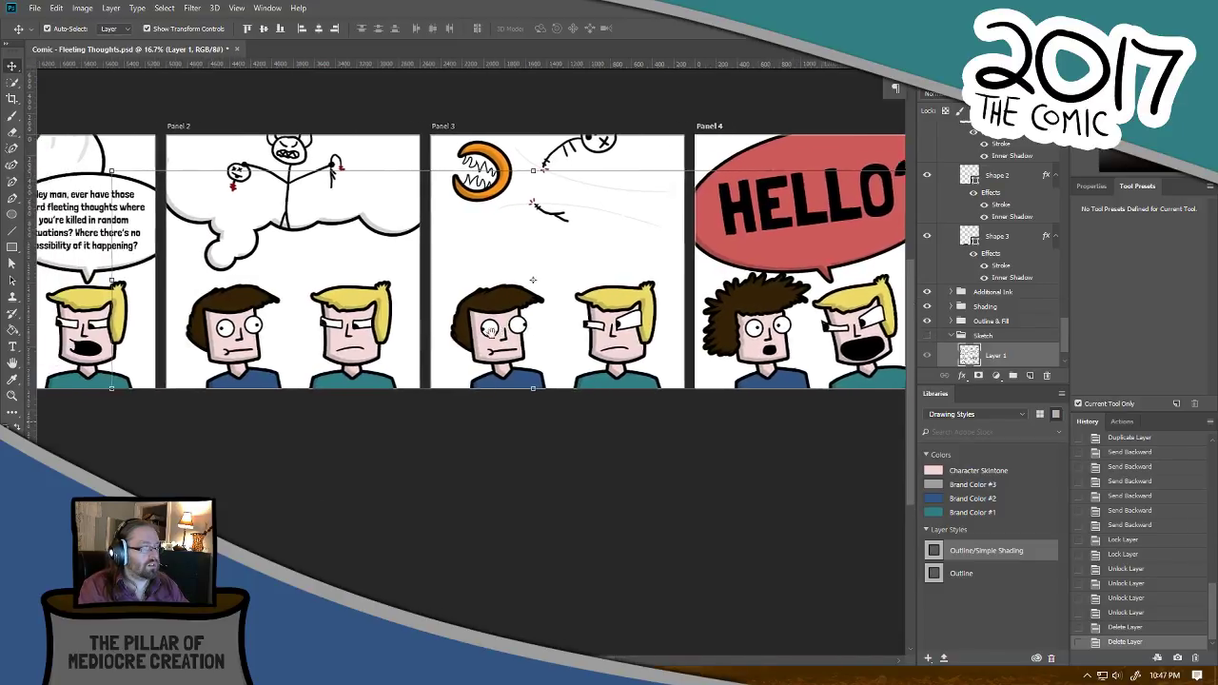
{"action": "left_click_drag", "start_coordinate": [428, 333], "coordinate": [780, 331]}
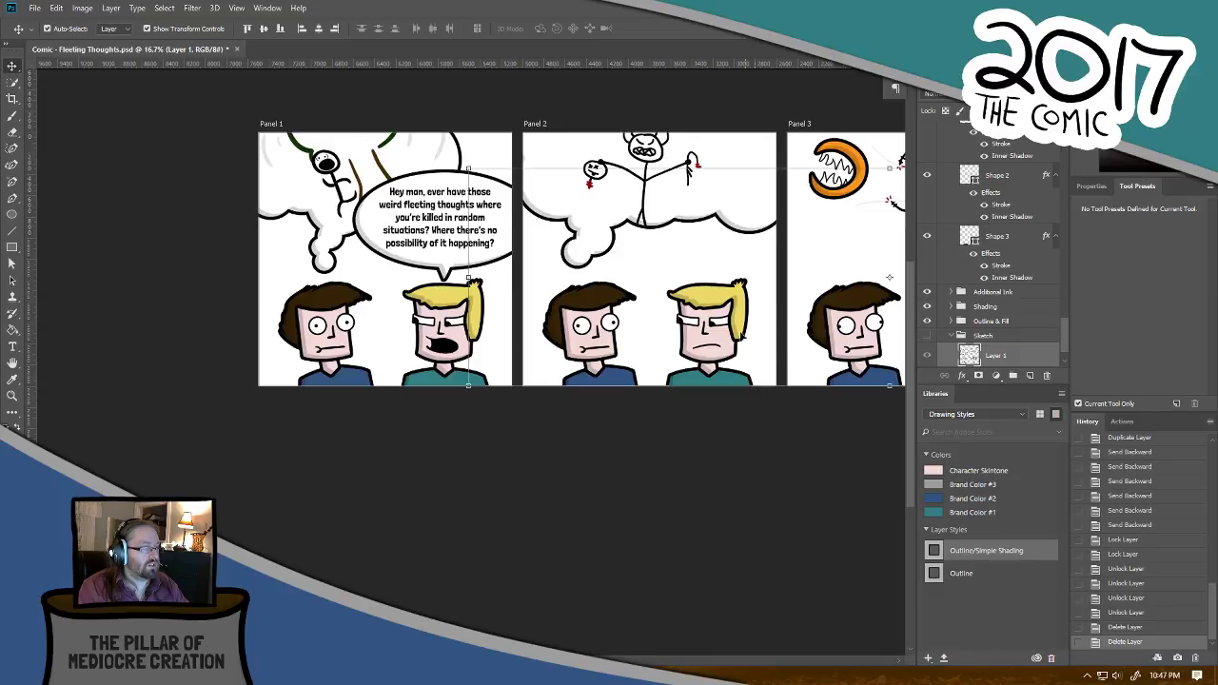
{"action": "left_click_drag", "start_coordinate": [704, 337], "coordinate": [552, 331]}
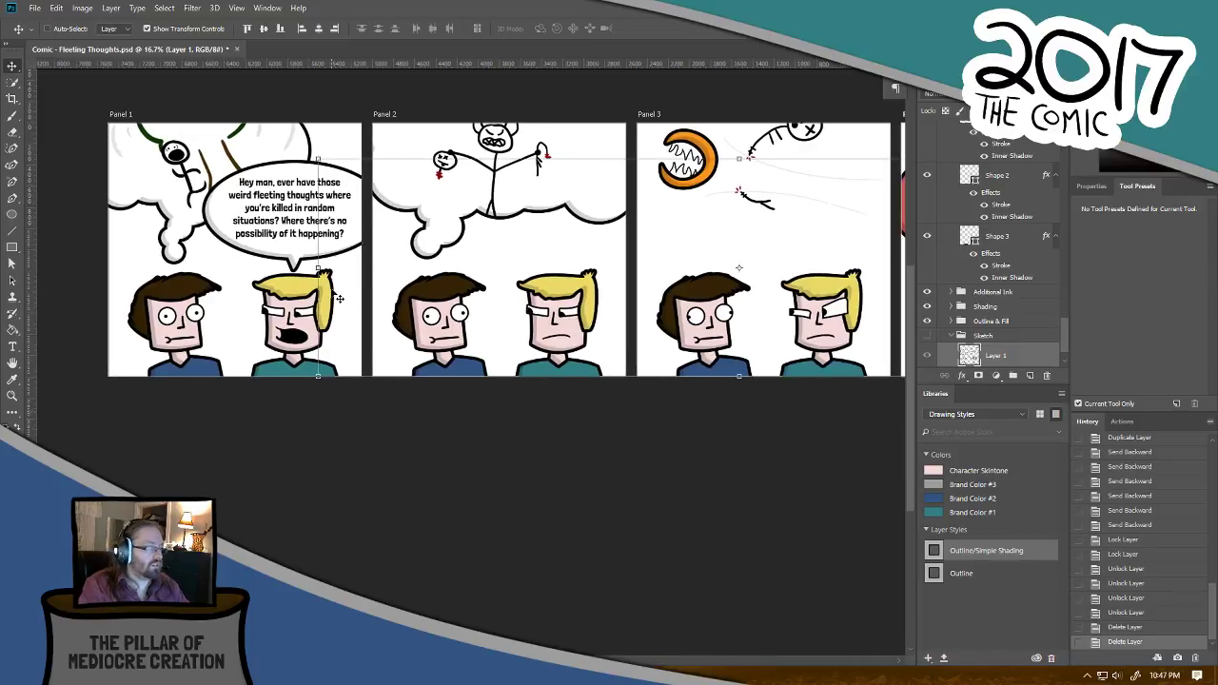
{"action": "key", "text": "ctrl+plus"}
{"action": "key", "text": "ctrl+plus"}
{"action": "left_click_drag", "start_coordinate": [447, 268], "coordinate": [489, 396]}
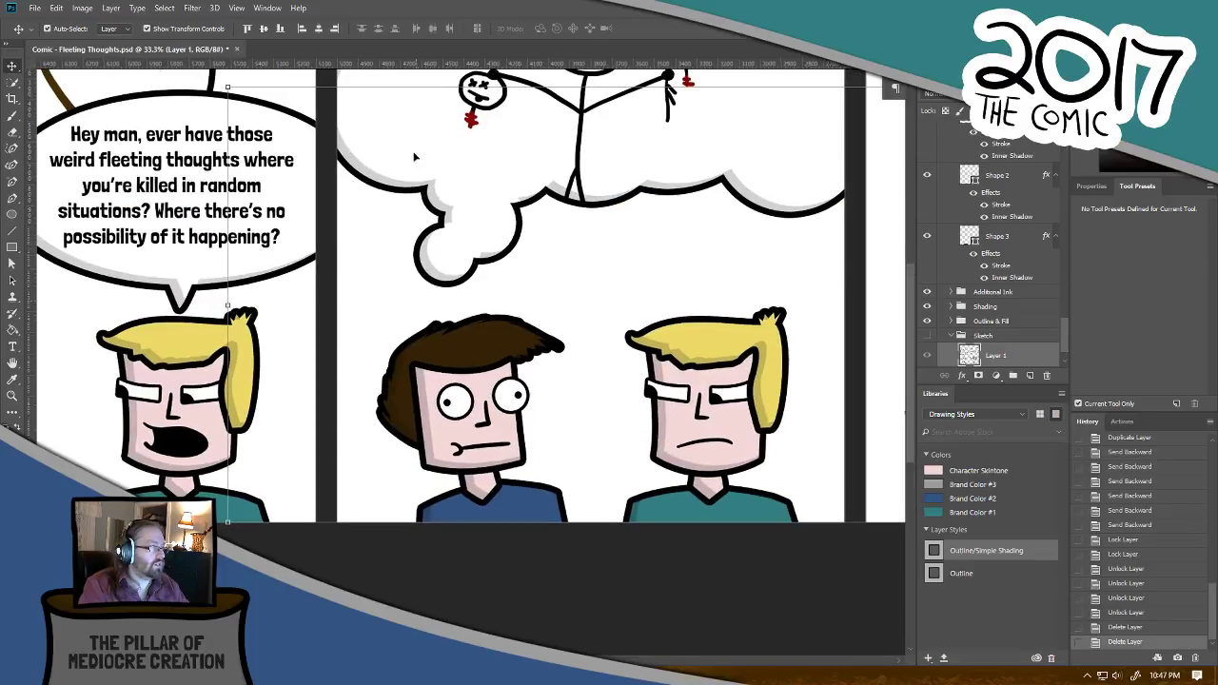
{"action": "key", "text": "ctrl+plus"}
{"action": "key", "text": "ctrl+minus"}
{"action": "key", "text": "ctrl+minus"}
{"action": "key", "text": "ctrl+minus"}
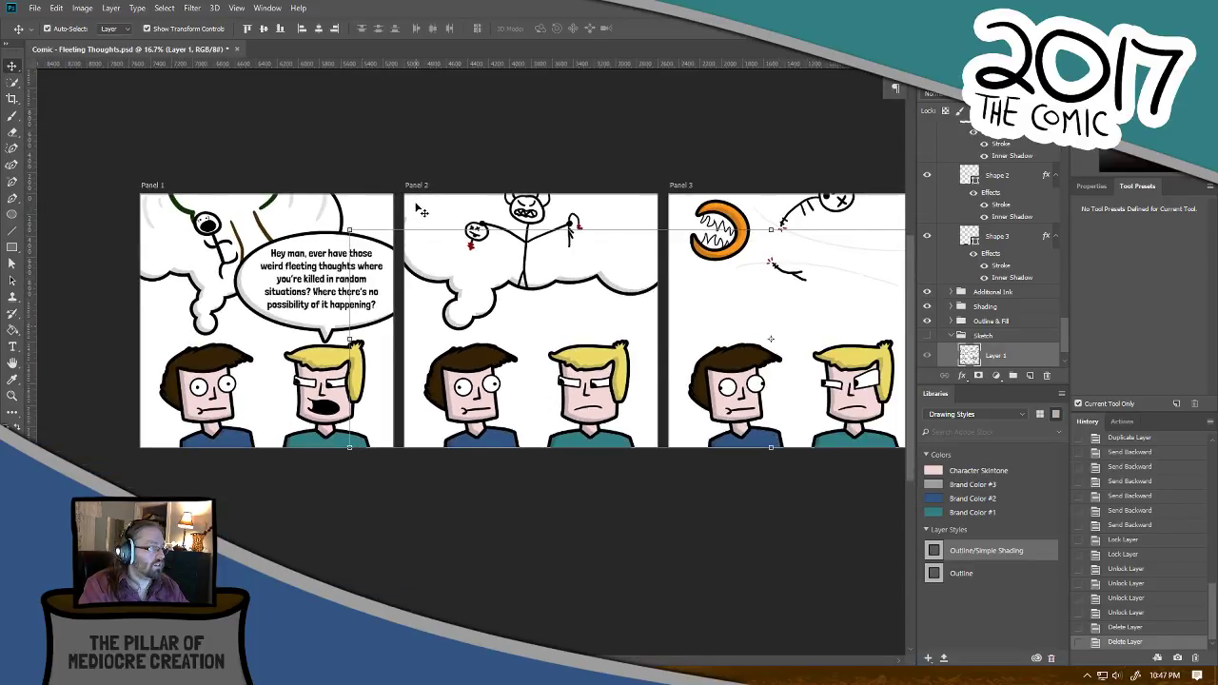
{"action": "key", "text": "ctrl+plus"}
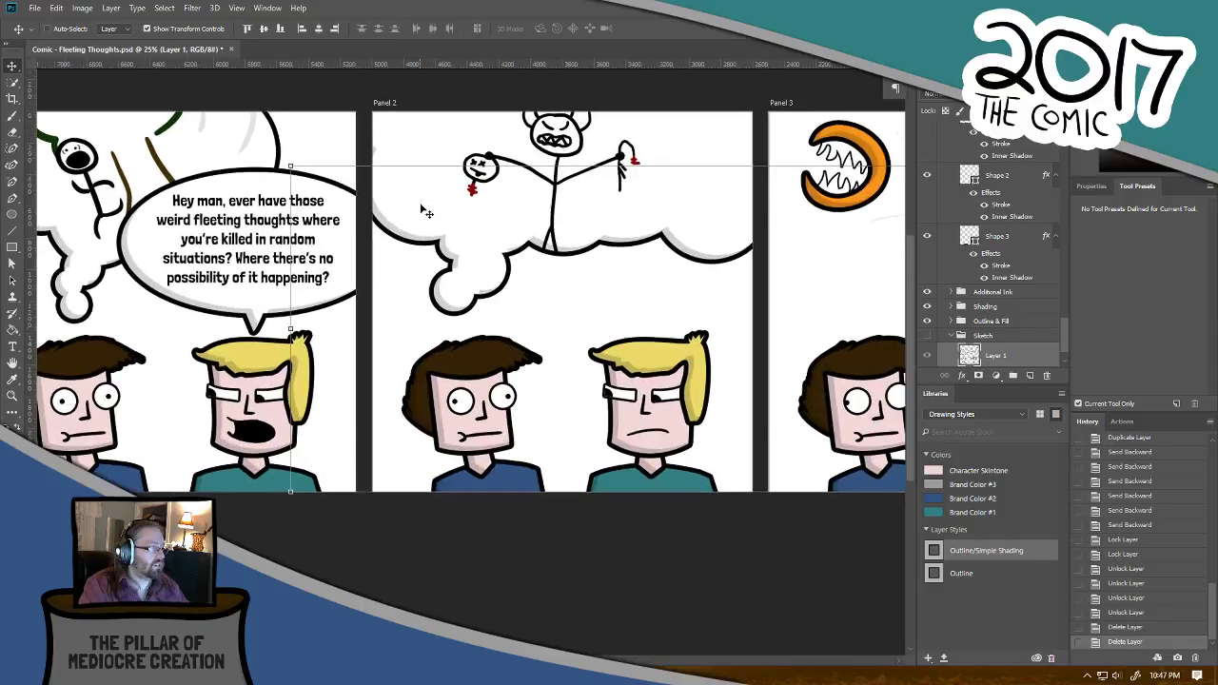
Step: Add a circle about 186 px wide below the trailing bubbles of Panel 2's thought cloud with the Ellipse tool, using Combine Shapes
{"action": "left_click", "coordinate": [420, 145]}
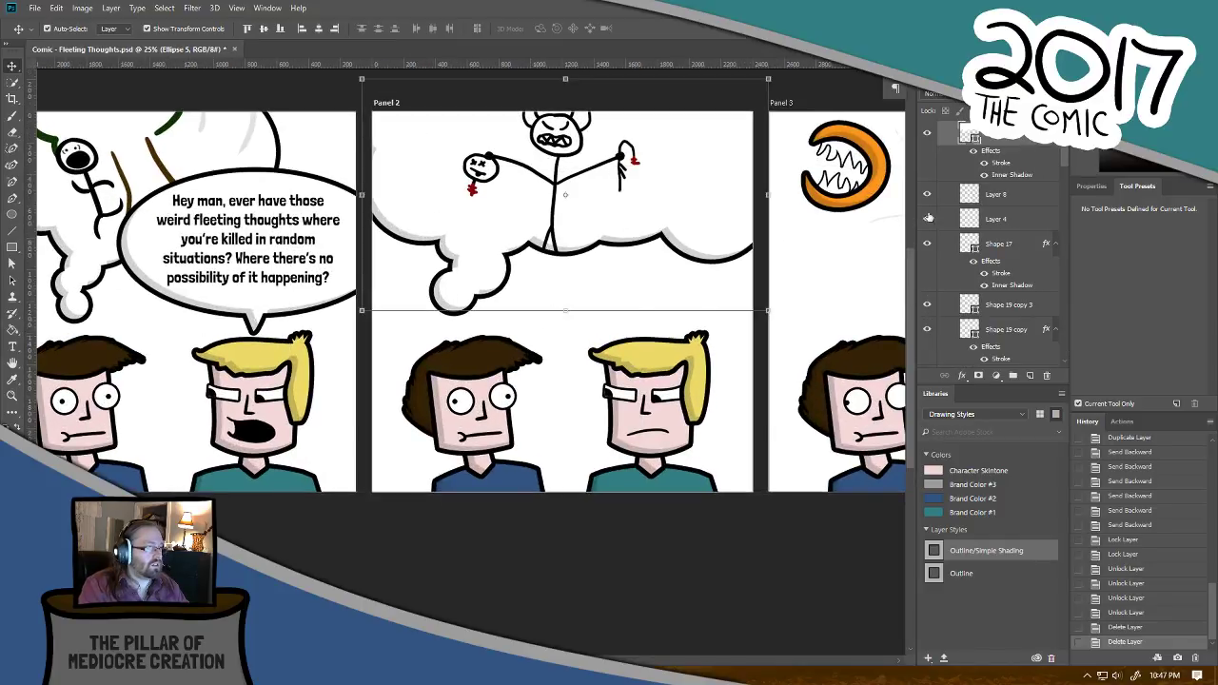
{"action": "key", "text": "ctrl+plus"}
{"action": "left_click", "coordinate": [12, 211]}
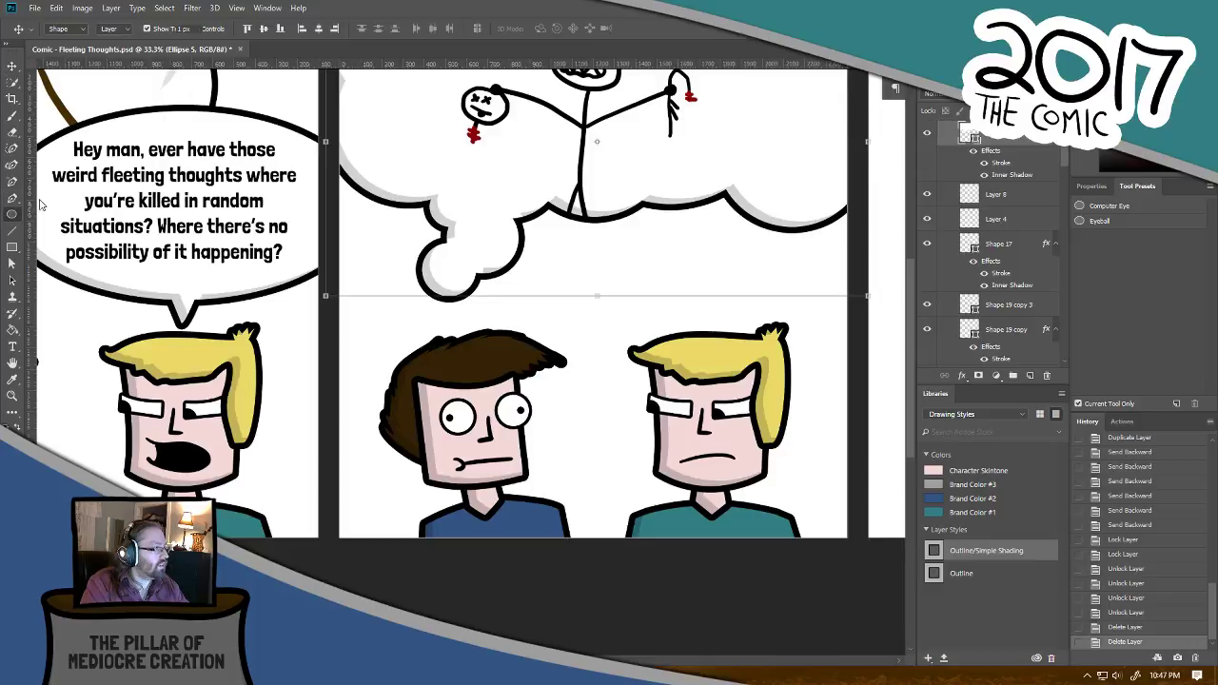
{"action": "left_click", "coordinate": [373, 29]}
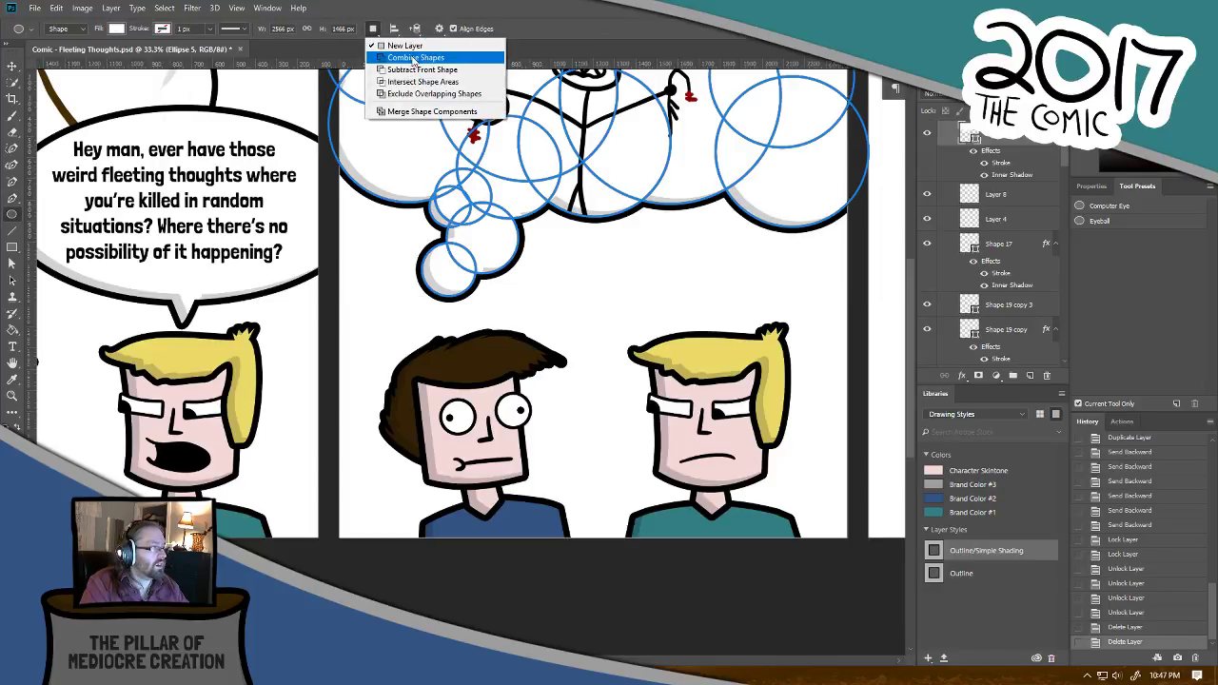
{"action": "left_click", "coordinate": [415, 59]}
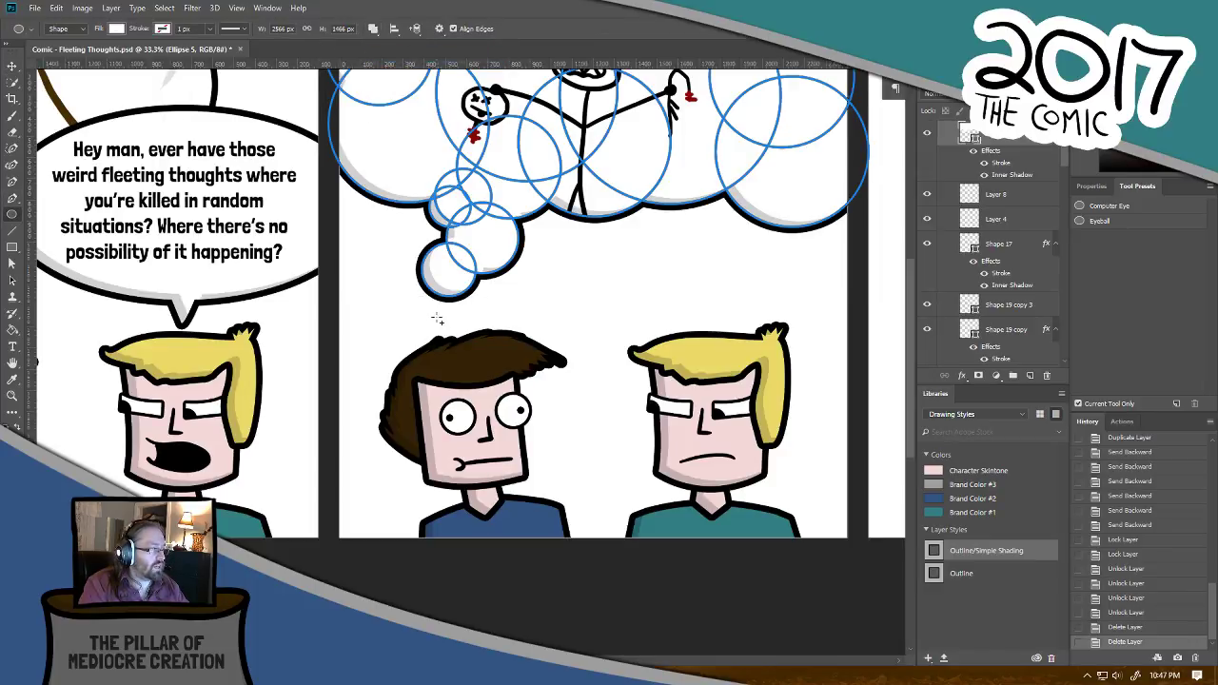
{"action": "left_click_drag", "start_coordinate": [436, 318], "coordinate": [480, 277]}
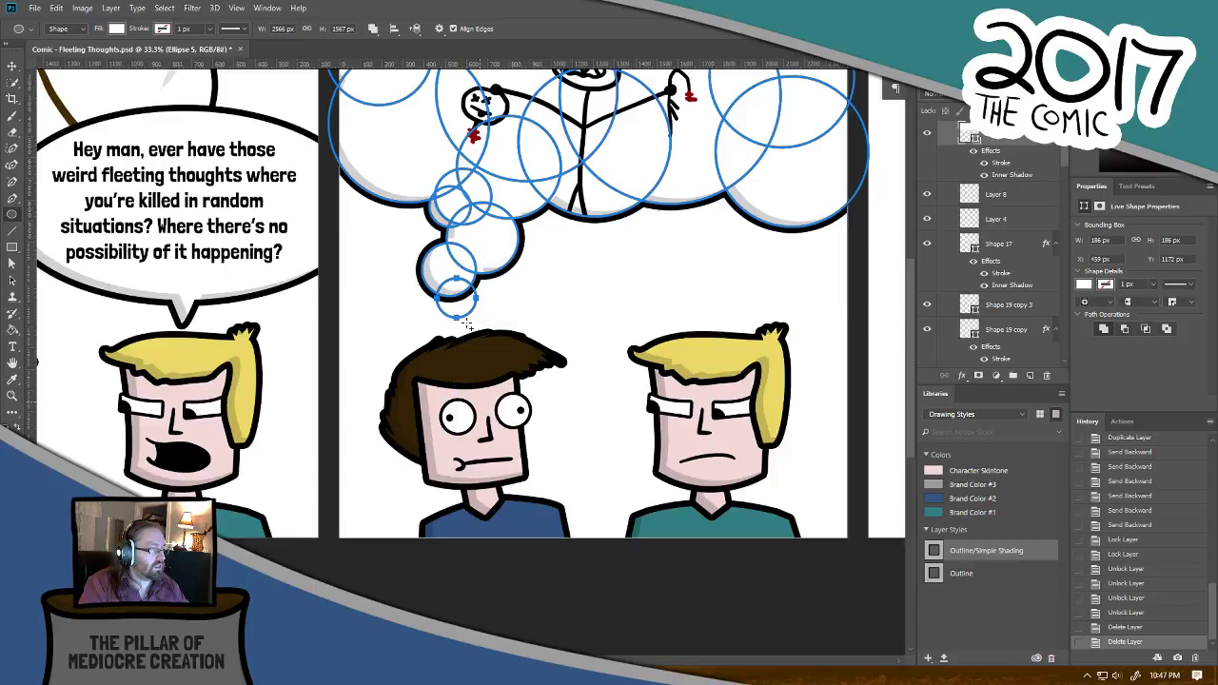
{"action": "left_click", "coordinate": [12, 66]}
Step: Duplicate Panel 2's thought-cloud layer Ellipse 5 into the Panel 3 artboard
{"action": "key", "text": "ctrl+minus"}
{"action": "key", "text": "ctrl+minus"}
{"action": "key", "text": "ctrl+minus"}
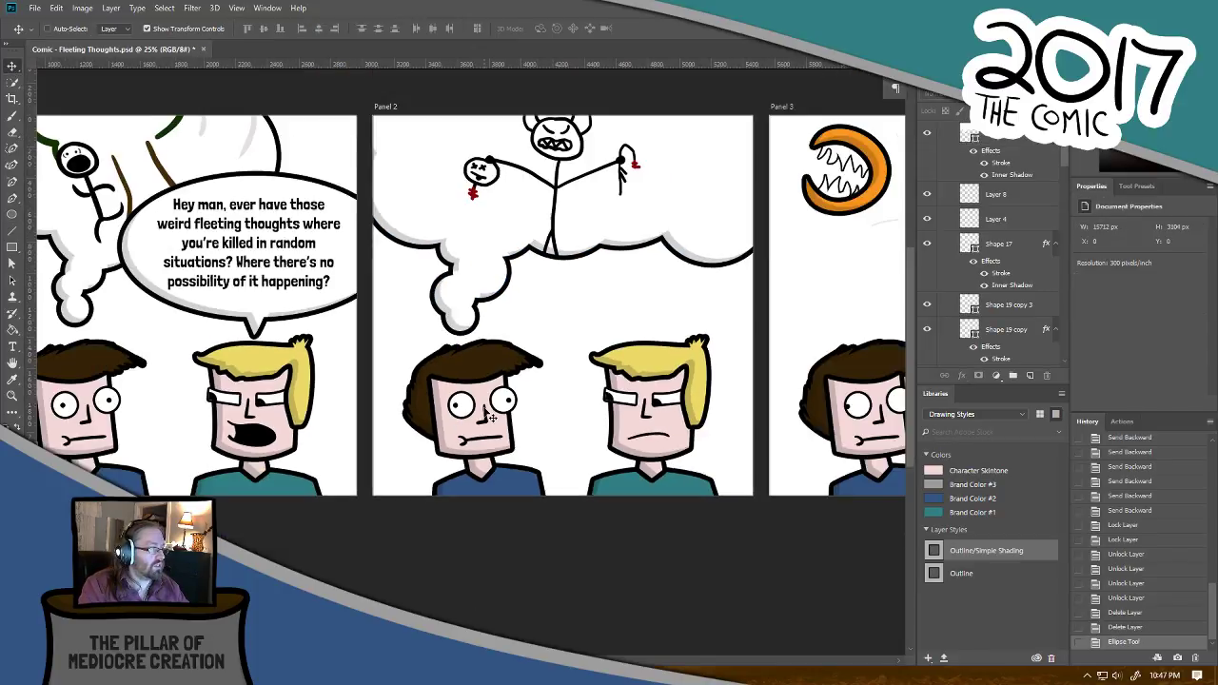
{"action": "left_click", "coordinate": [442, 257]}
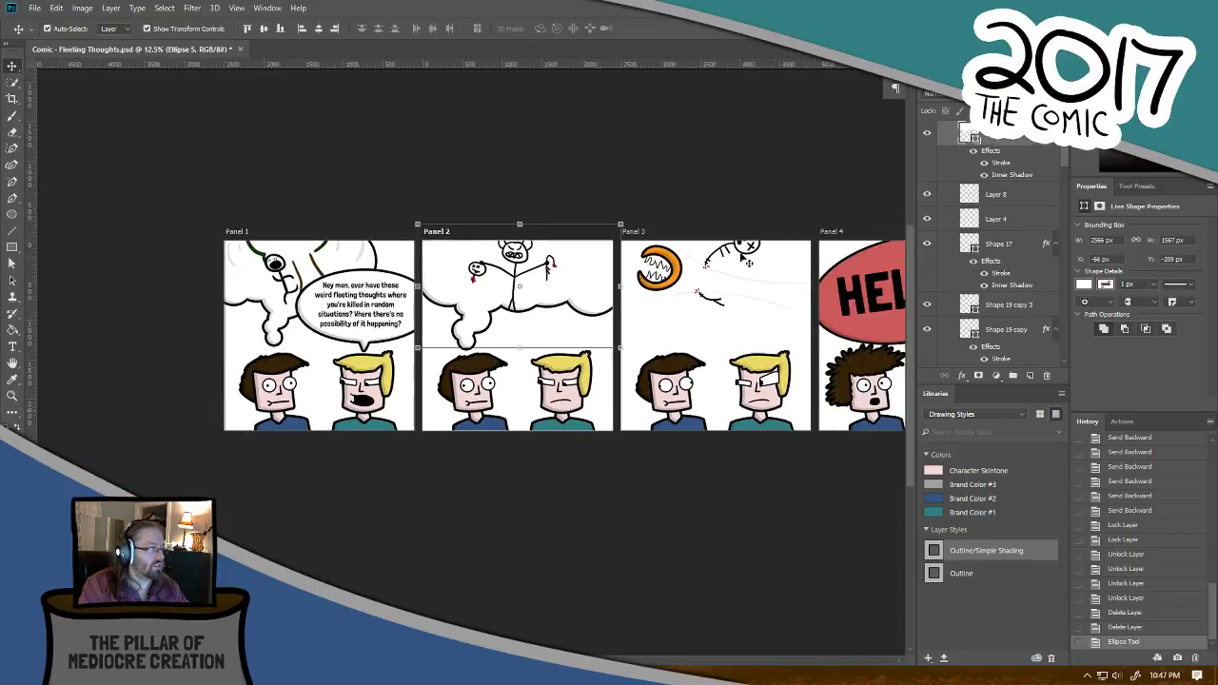
{"action": "right_click", "coordinate": [984, 136]}
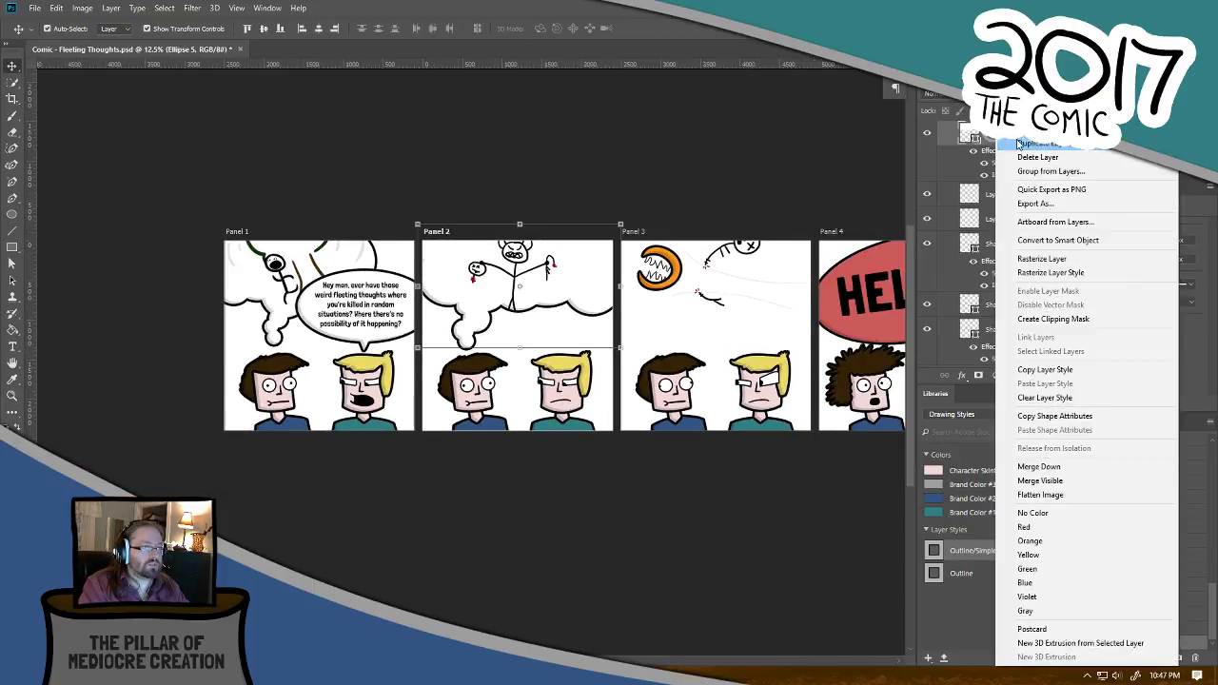
{"action": "left_click", "coordinate": [1019, 144]}
{"action": "left_click", "coordinate": [643, 268]}
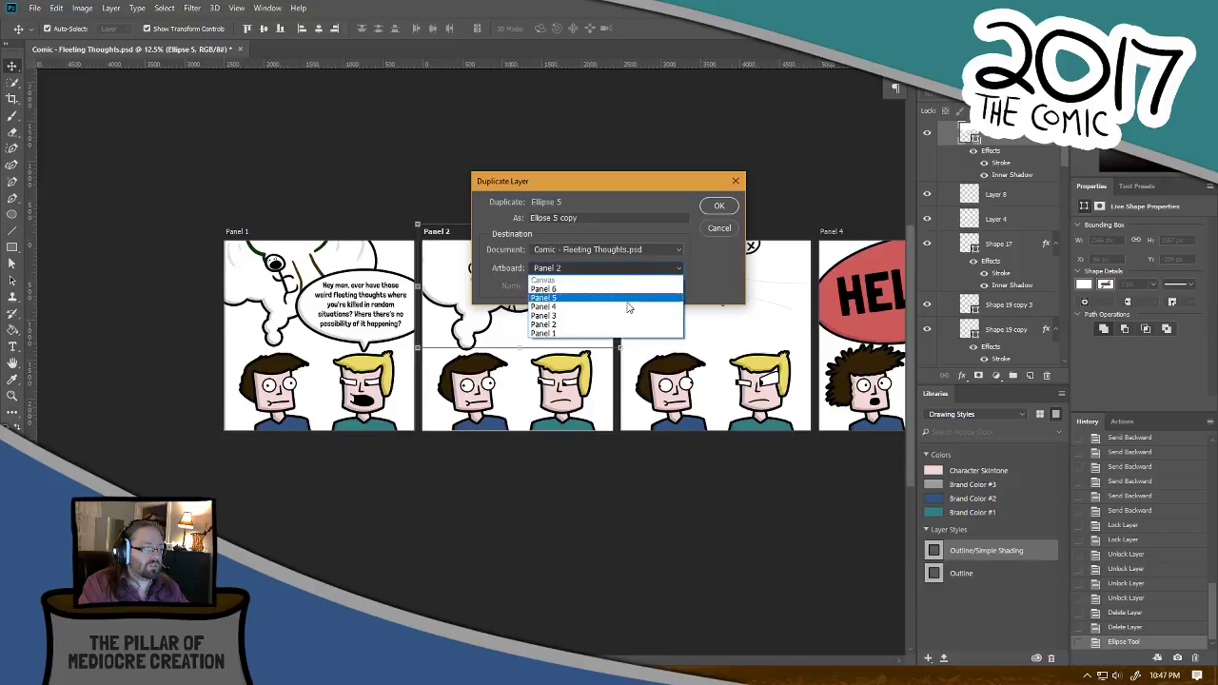
{"action": "left_click", "coordinate": [625, 317]}
{"action": "left_click", "coordinate": [718, 207]}
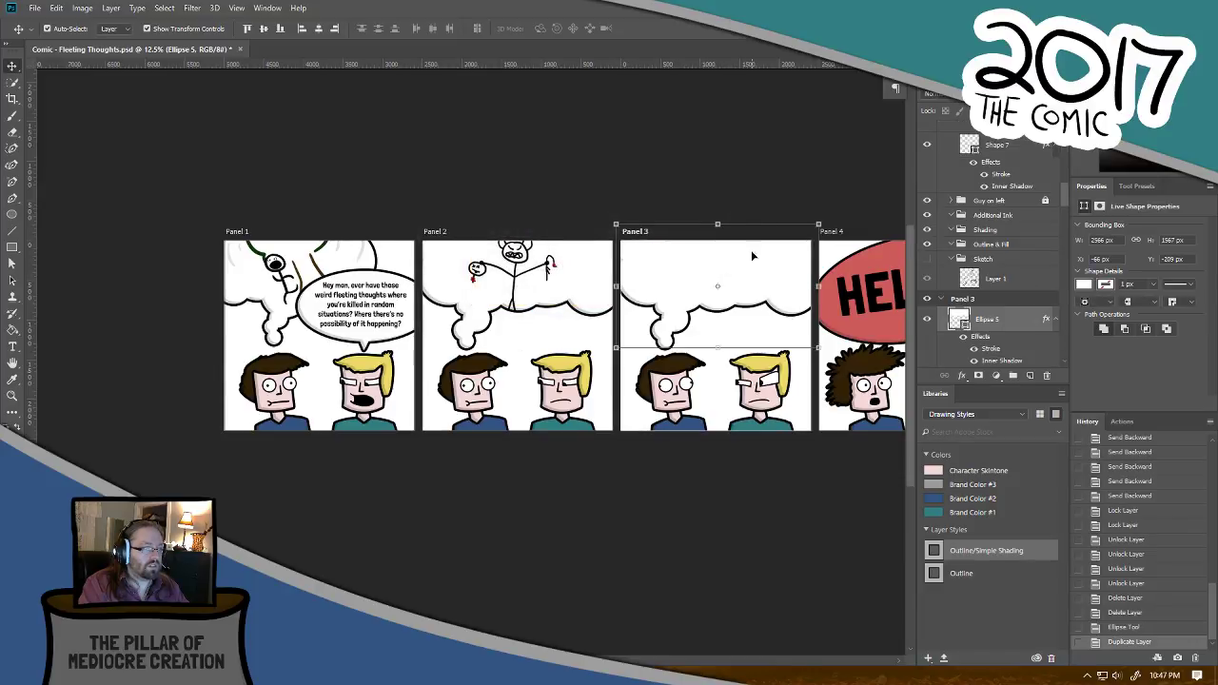
Step: Send the copied thought cloud in Panel 3 backward beneath Layer 7 copy, into the top of the Guy on right group
{"action": "left_click_drag", "start_coordinate": [774, 265], "coordinate": [377, 264]}
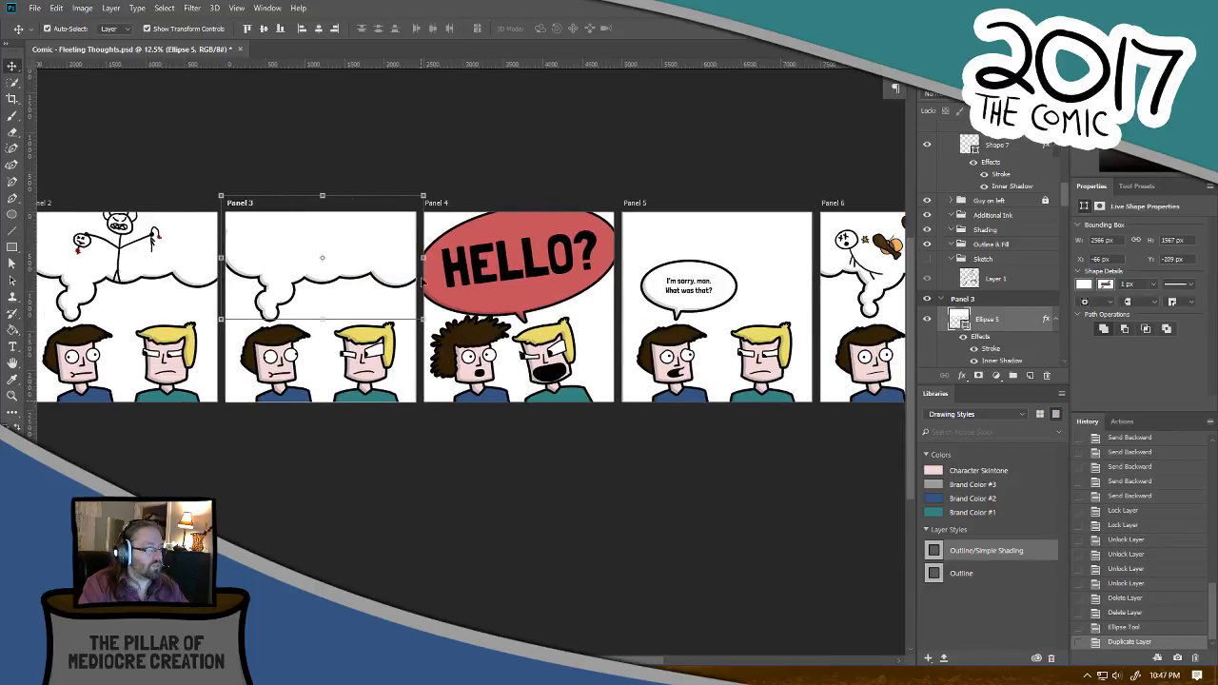
{"action": "key", "text": "ctrl+bracketleft"}
{"action": "key", "text": "ctrl+bracketleft"}
{"action": "key", "text": "ctrl+bracketleft"}
{"action": "key", "text": "ctrl+bracketleft"}
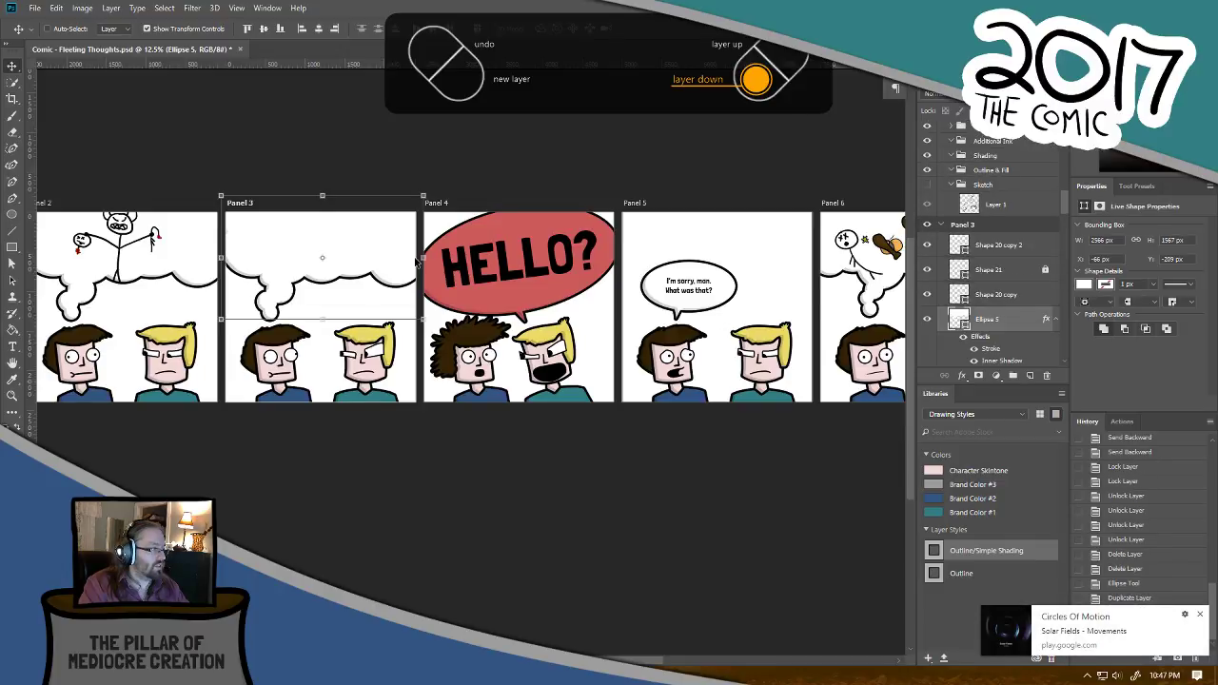
{"action": "key", "text": "ctrl+bracketleft"}
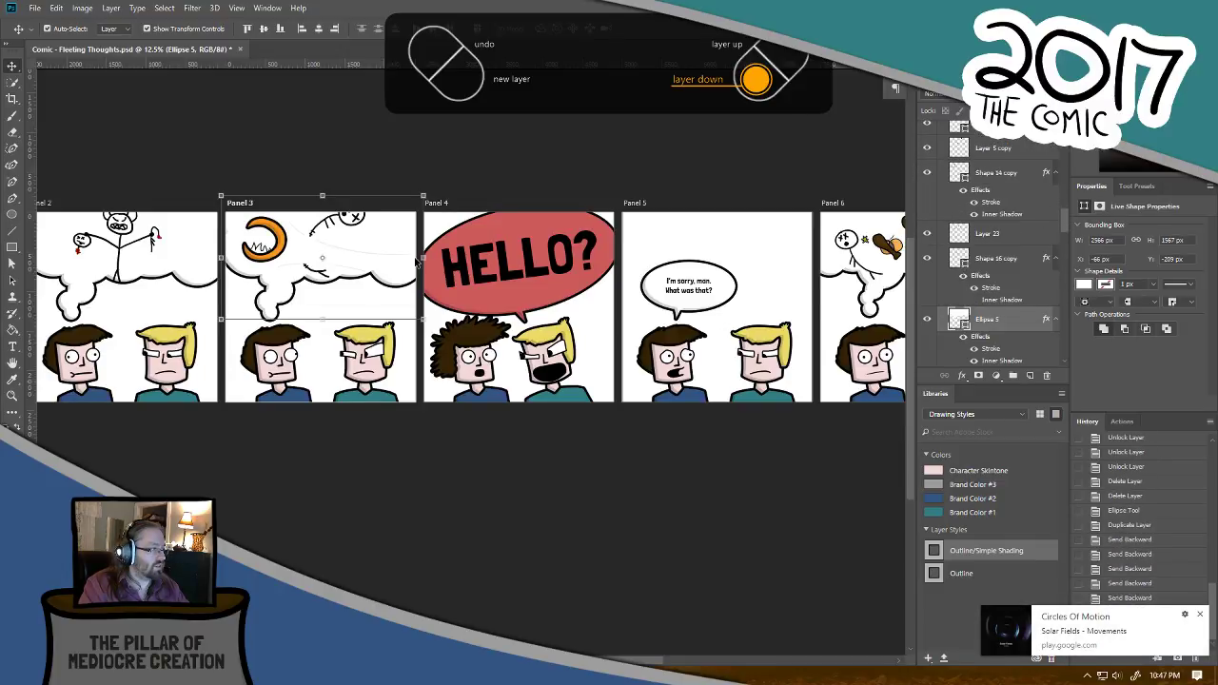
{"action": "key", "text": "ctrl+bracketleft"}
{"action": "key", "text": "ctrl+bracketleft"}
{"action": "key", "text": "ctrl+bracketleft"}
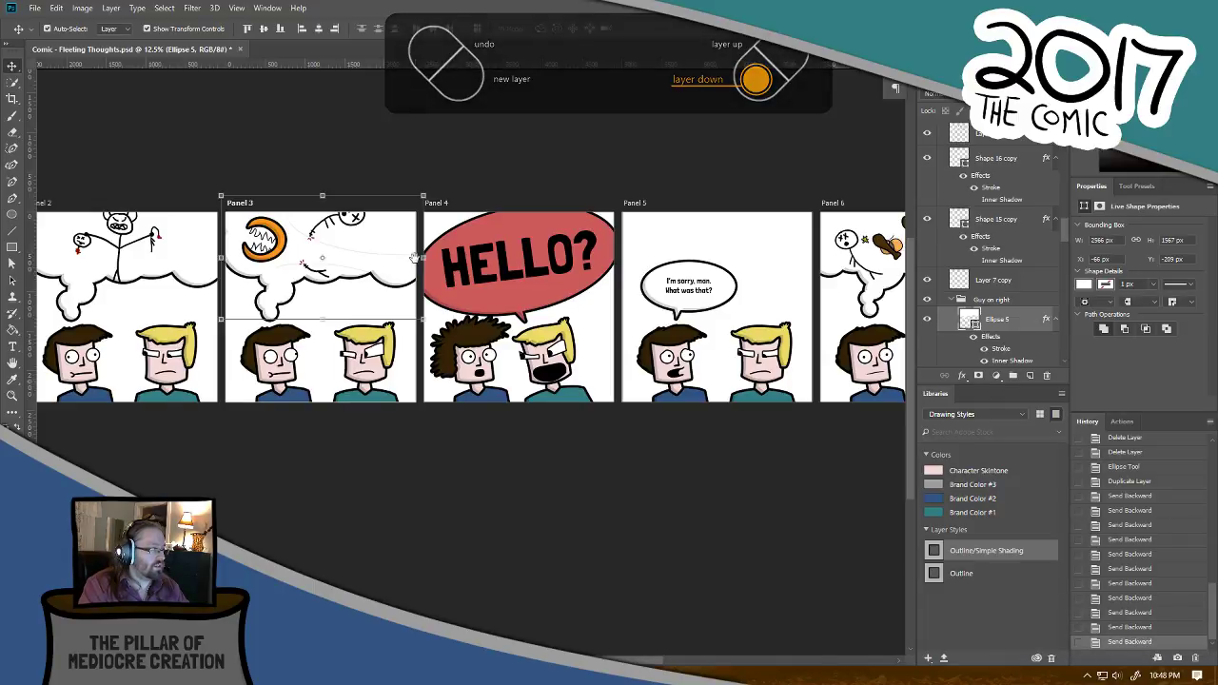
{"action": "left_click_drag", "start_coordinate": [592, 426], "coordinate": [685, 446]}
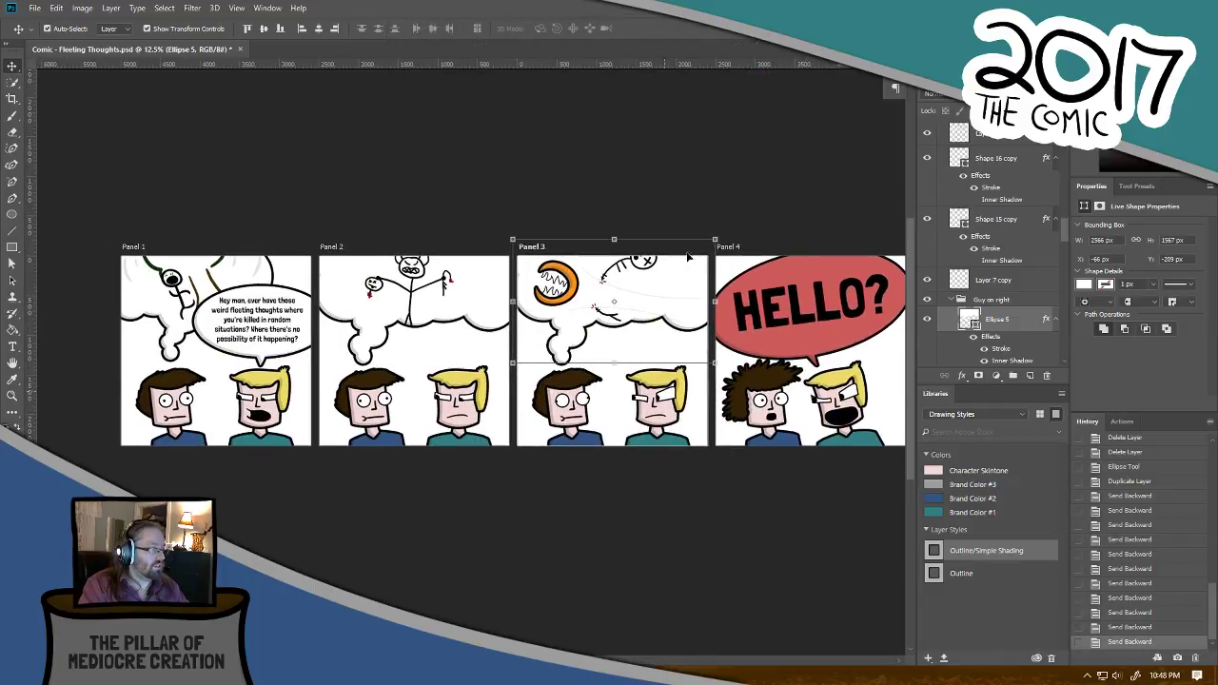
Step: Duplicate Panel 3's thought-cloud layer Ellipse 5 into the Panel 4 artboard
{"action": "right_click", "coordinate": [1008, 321]}
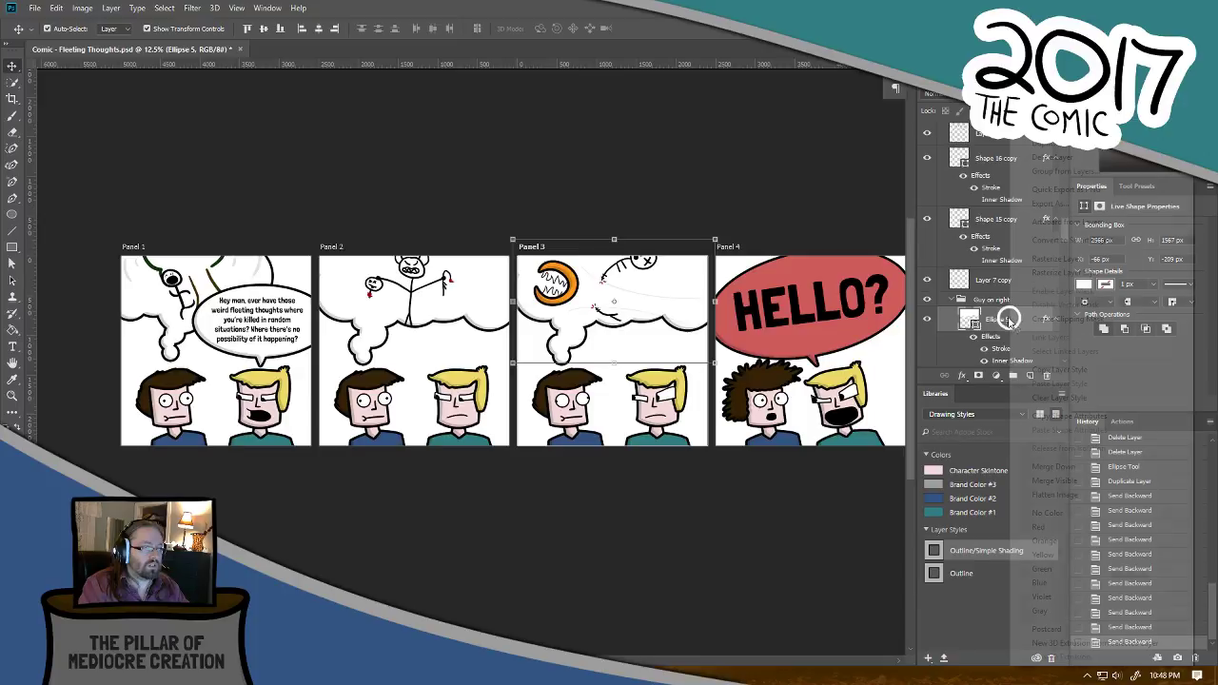
{"action": "left_click", "coordinate": [1045, 143]}
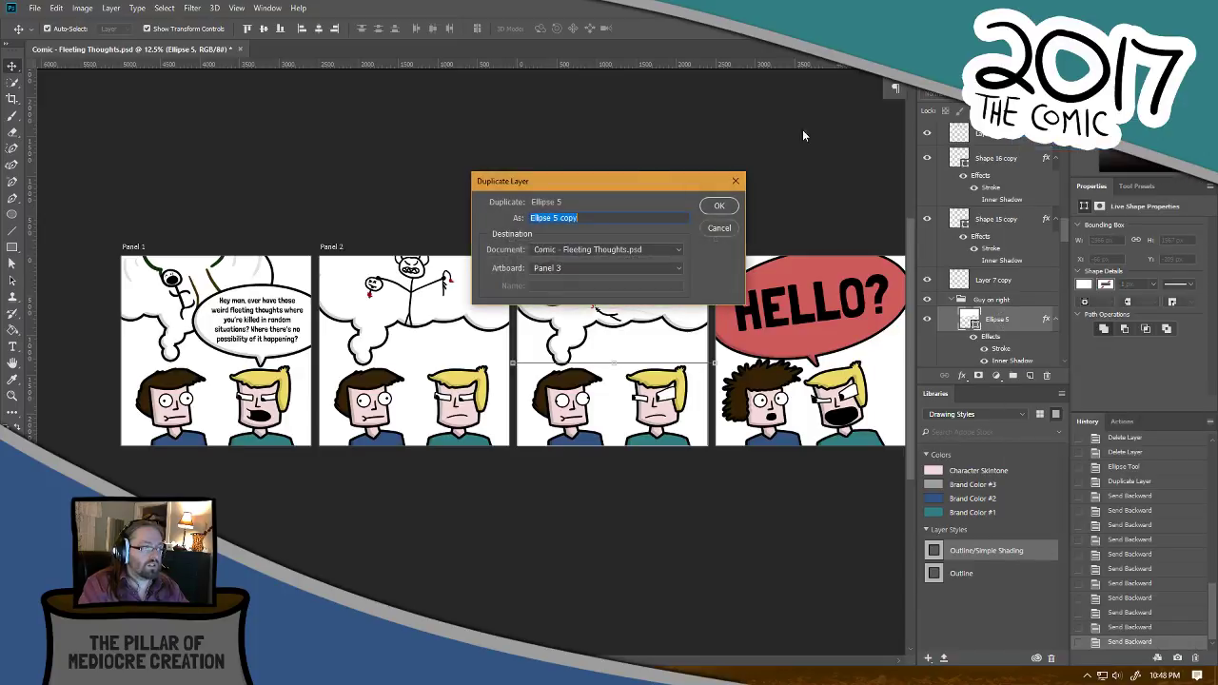
{"action": "left_click", "coordinate": [569, 269]}
{"action": "left_click", "coordinate": [569, 307]}
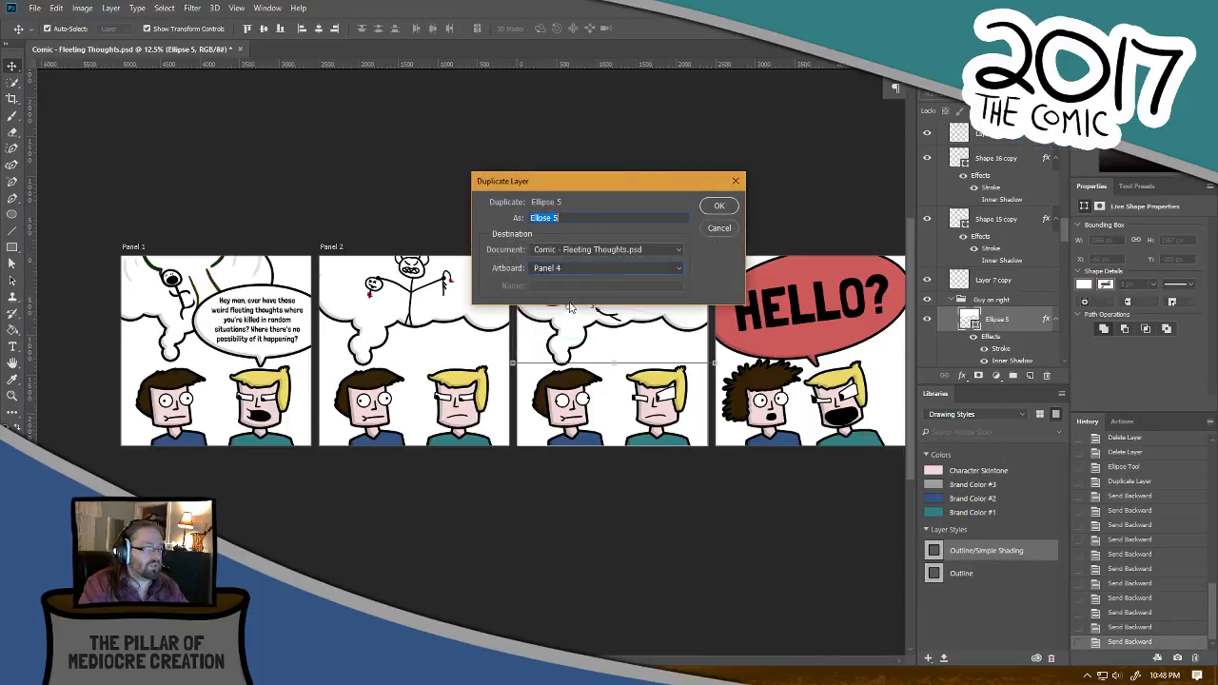
{"action": "left_click", "coordinate": [719, 206]}
Step: Send the copied thought cloud in Panel 4 backward beneath the red HELLO? speech bubble and the Shape 20 copy 5 layer
{"action": "left_click_drag", "start_coordinate": [801, 165], "coordinate": [685, 144]}
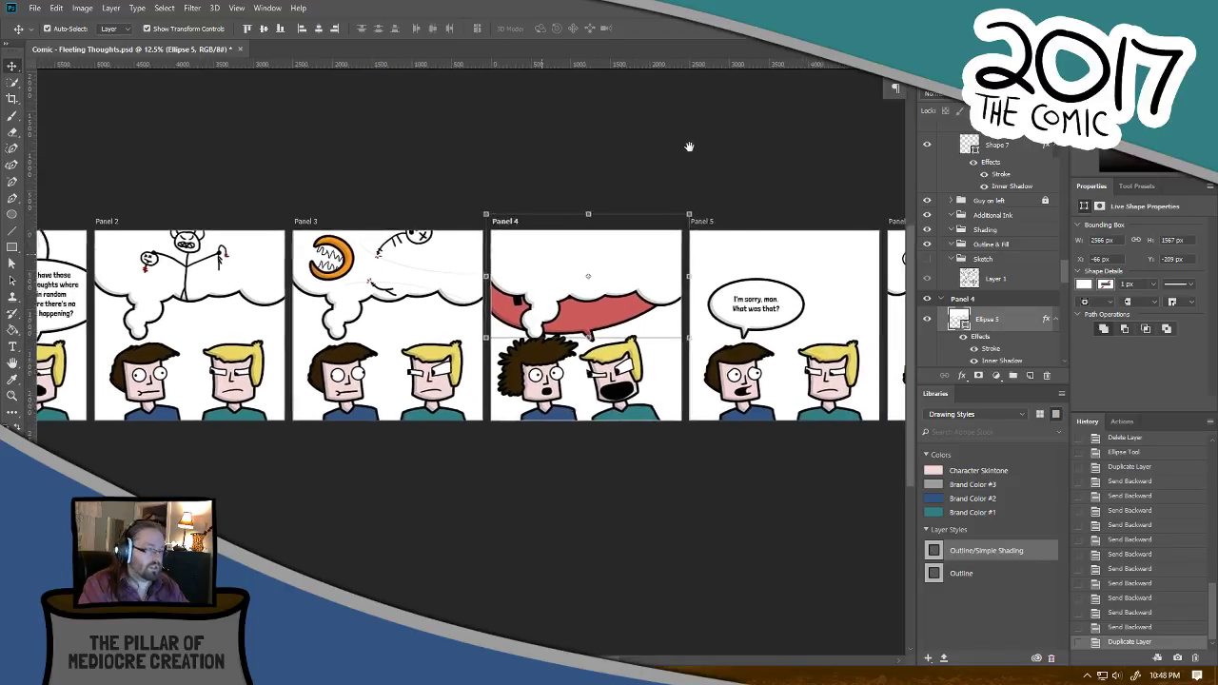
{"action": "key", "text": "ctrl+bracketleft"}
{"action": "key", "text": "ctrl+bracketleft"}
{"action": "key", "text": "ctrl+bracketleft"}
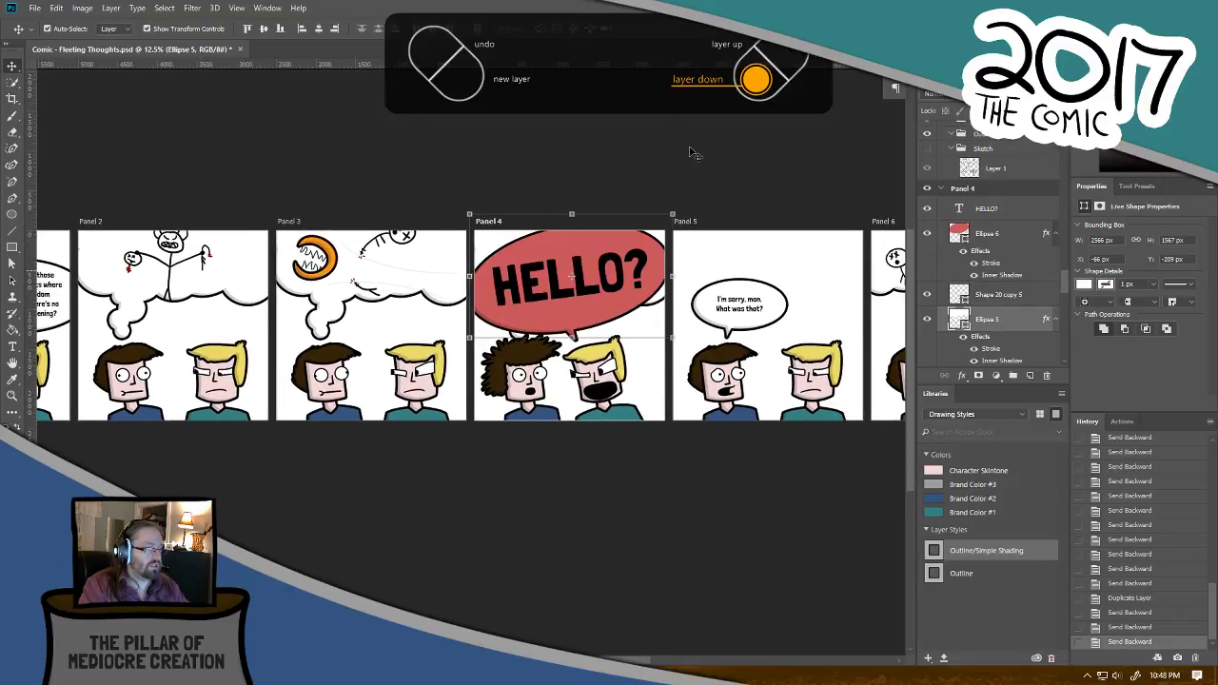
{"action": "key", "text": "ctrl+bracketright"}
{"action": "key", "text": "ctrl+bracketleft"}
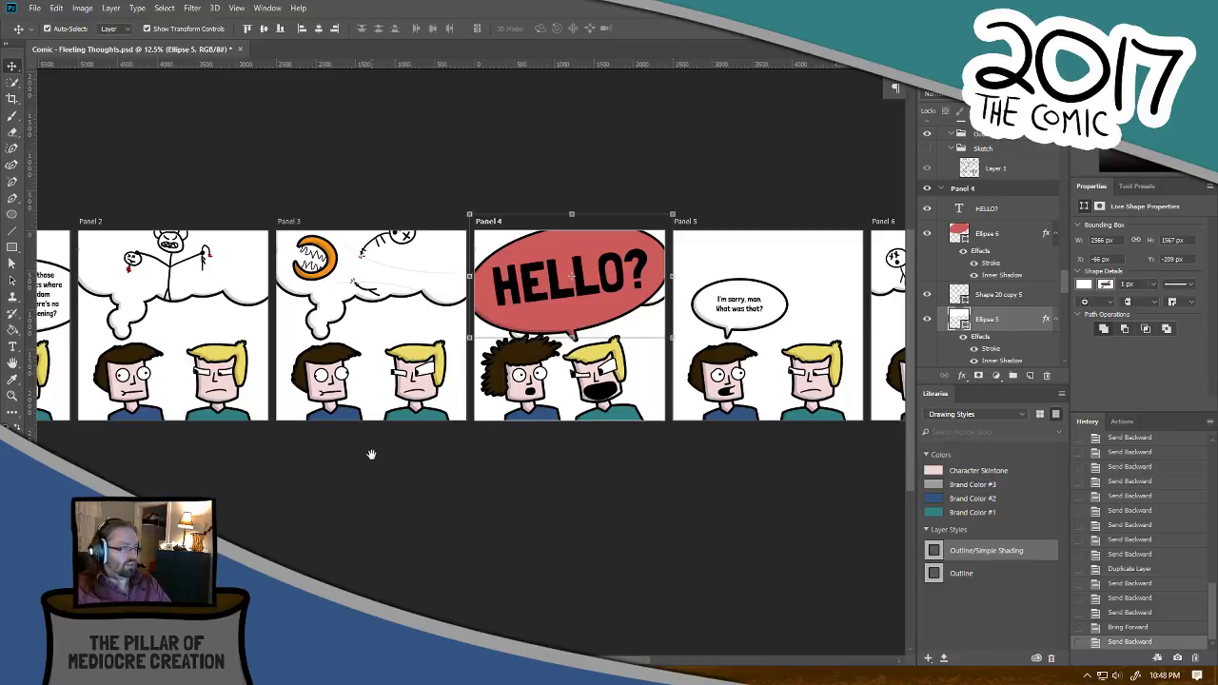
Step: Save the comic document Comic - Fleeting Thoughts.psd with the updated thought clouds
{"action": "left_click_drag", "start_coordinate": [370, 453], "coordinate": [679, 448]}
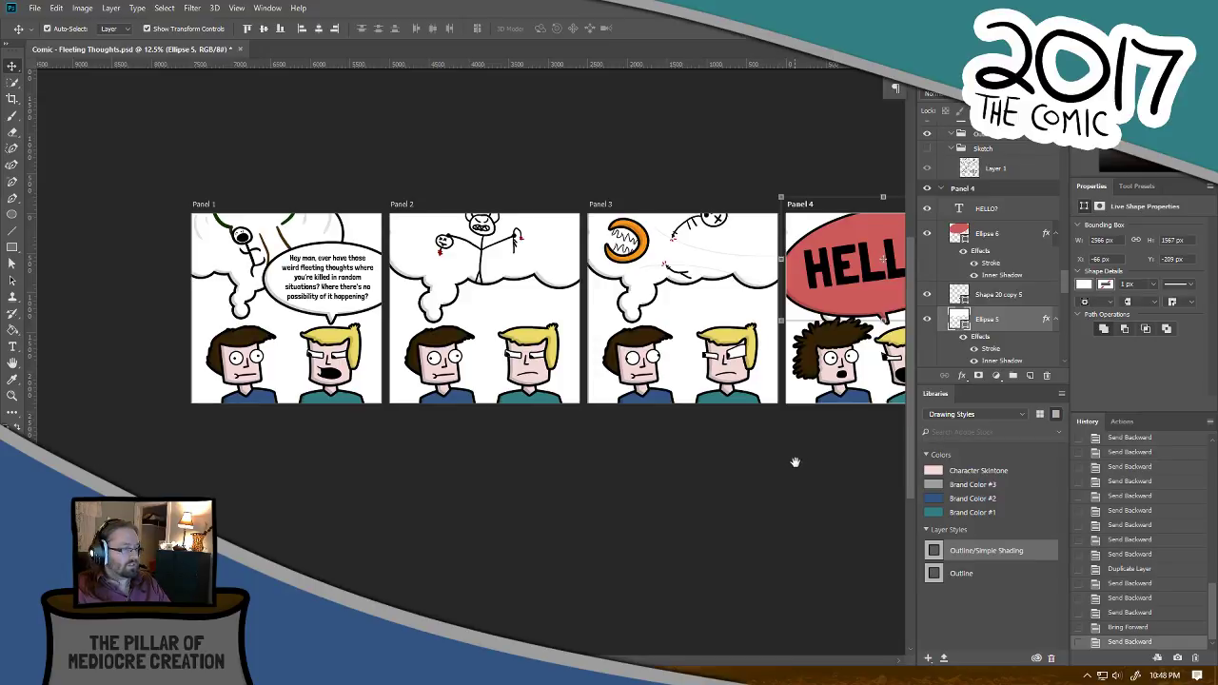
{"action": "left_click_drag", "start_coordinate": [761, 457], "coordinate": [587, 448]}
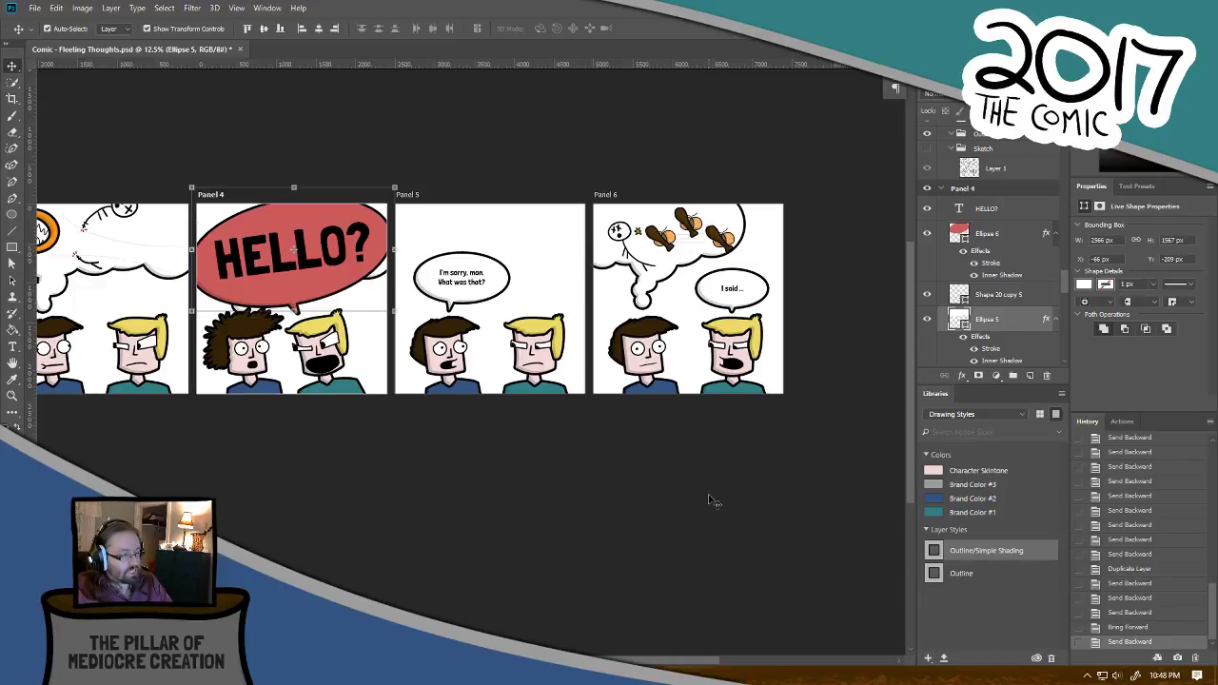
{"action": "left_click_drag", "start_coordinate": [334, 467], "coordinate": [636, 501]}
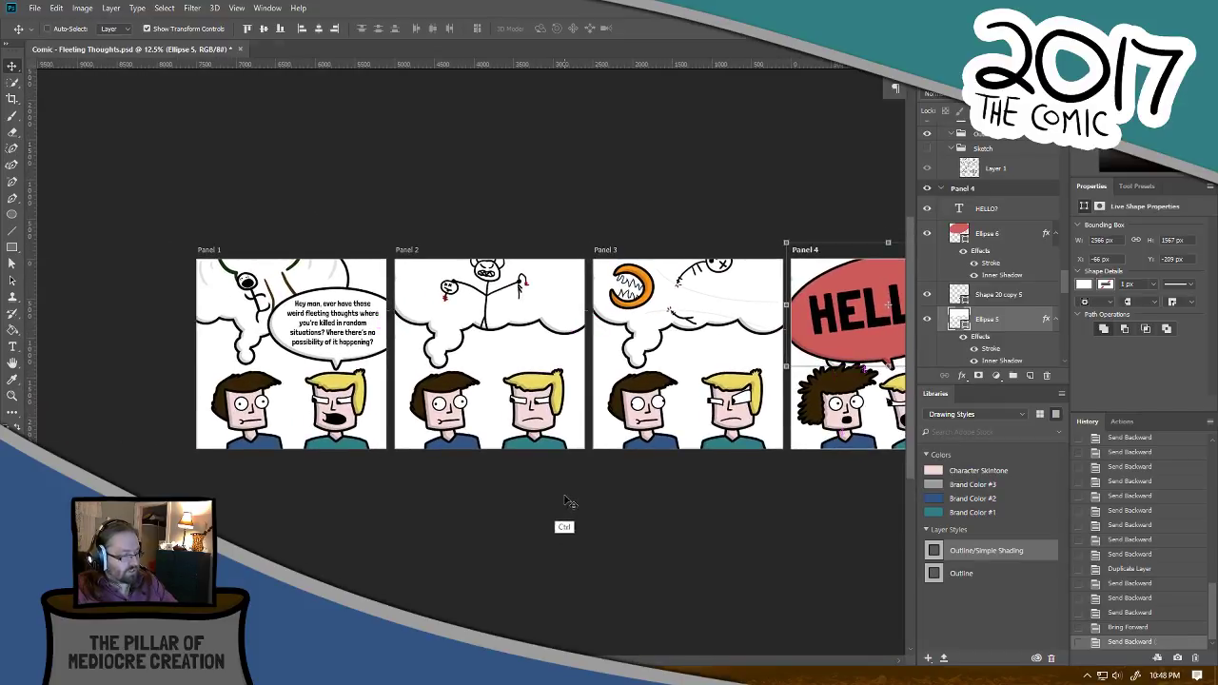
{"action": "key", "text": "ctrl+s"}
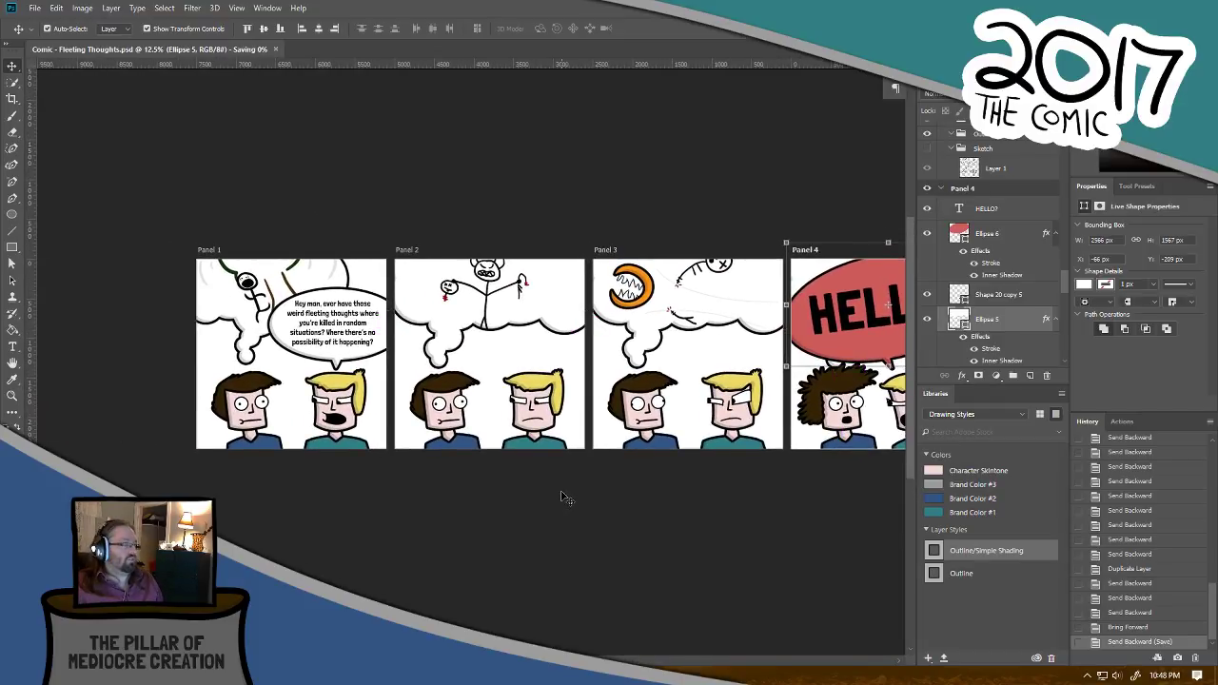